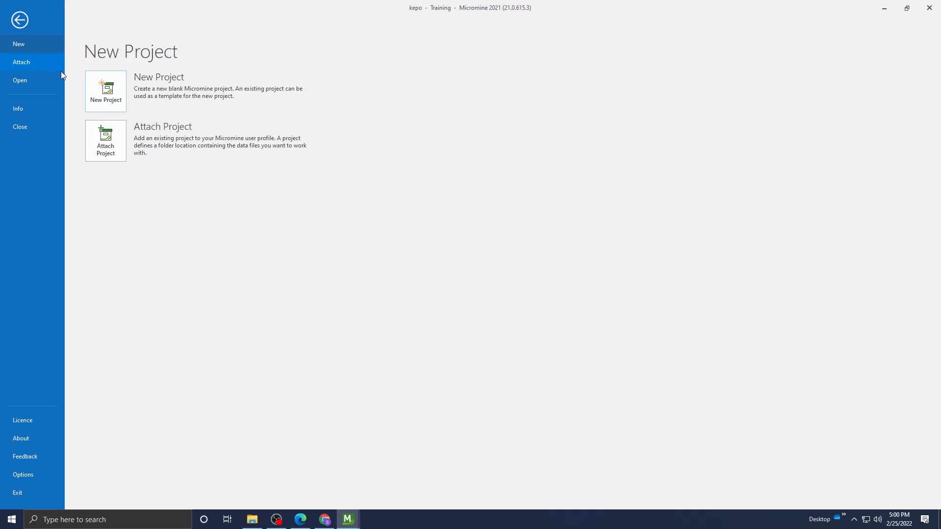
click(106, 91)
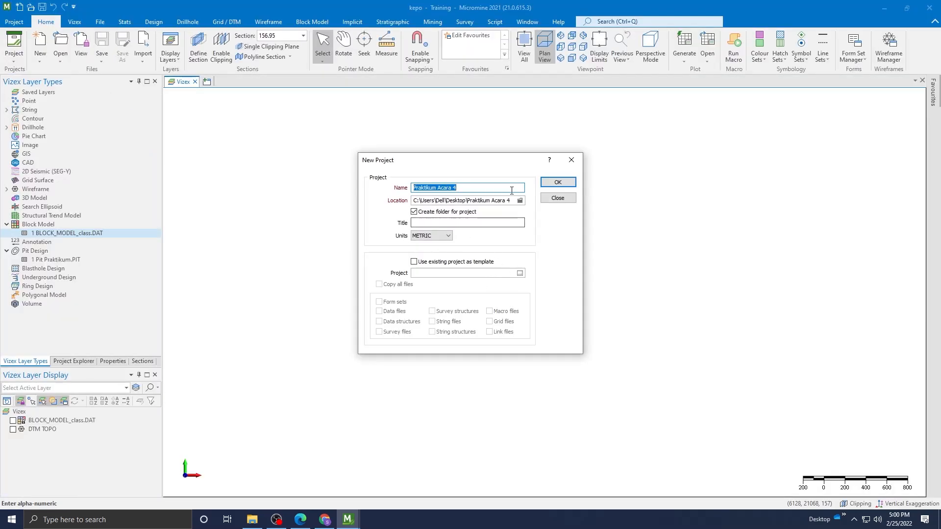
click(519, 201)
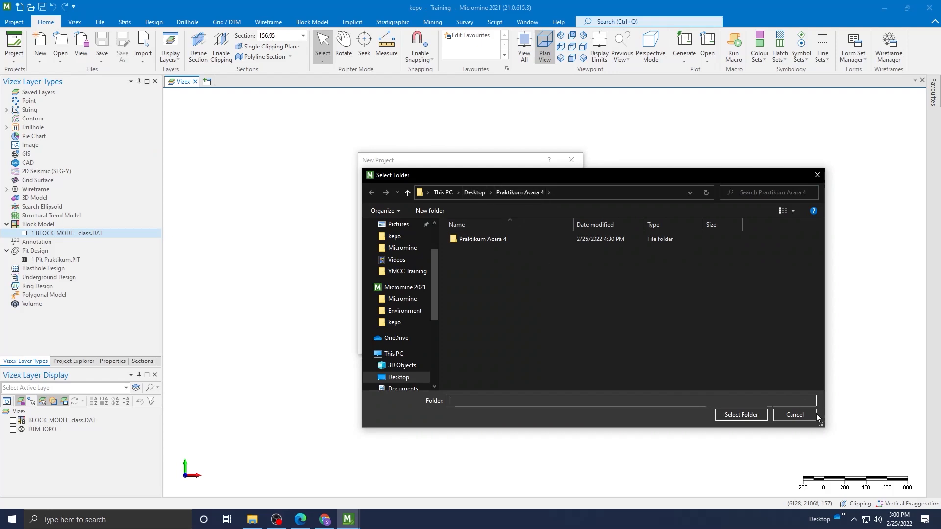
click(740, 415)
click(561, 184)
click(15, 23)
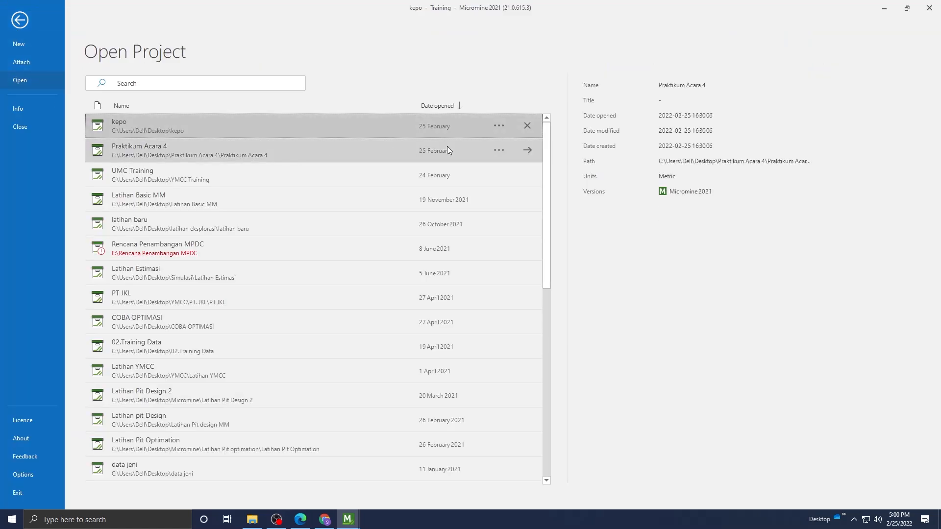
click(19, 20)
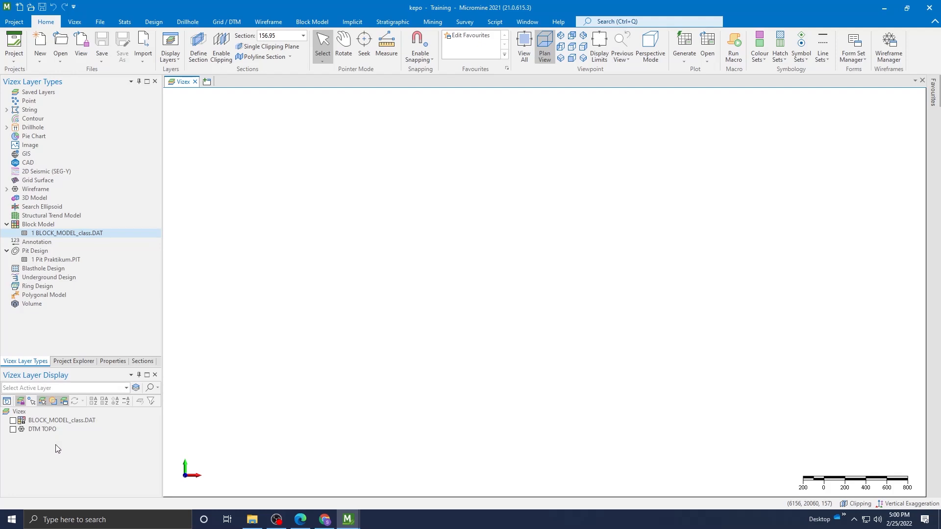
Switch to Microsoft Edge and examine the pit optimisation input parameters table in the training PDF.
click(43, 429)
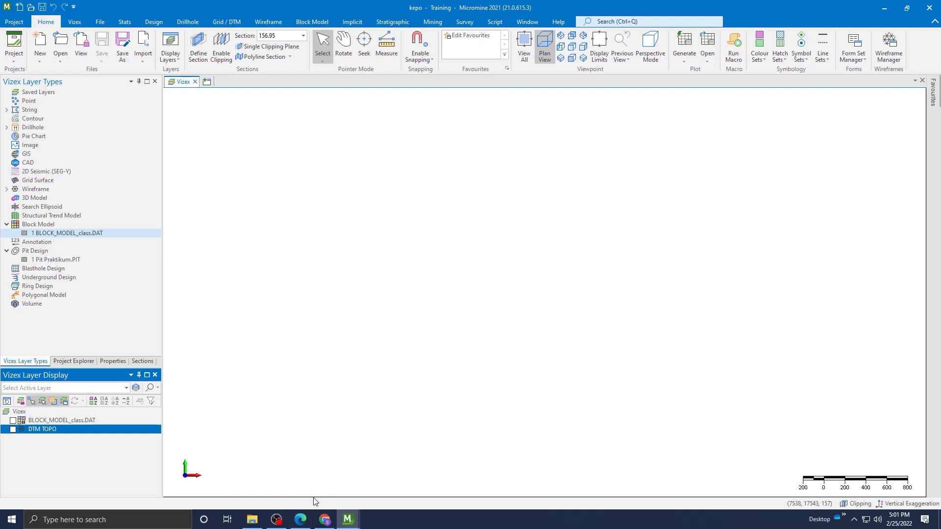
click(304, 519)
scroll(426, 324, up, 3)
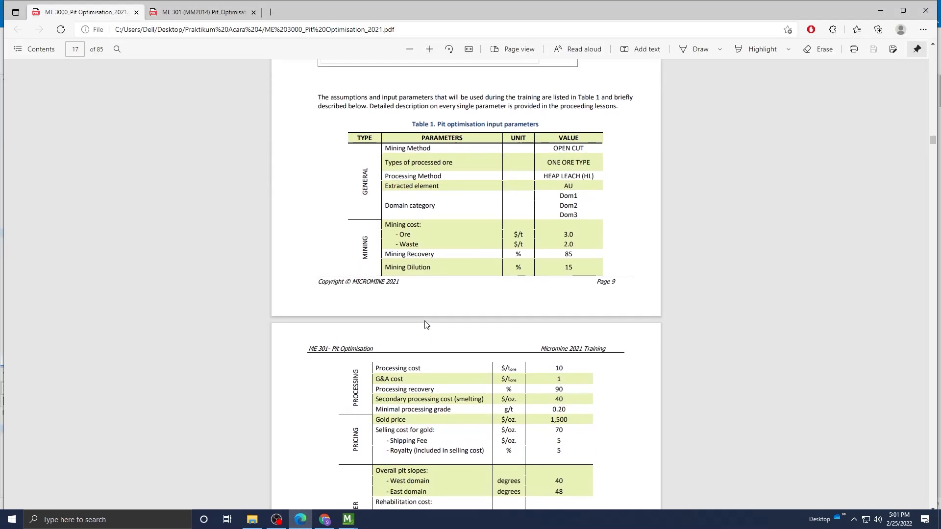
scroll(454, 312, down, 2)
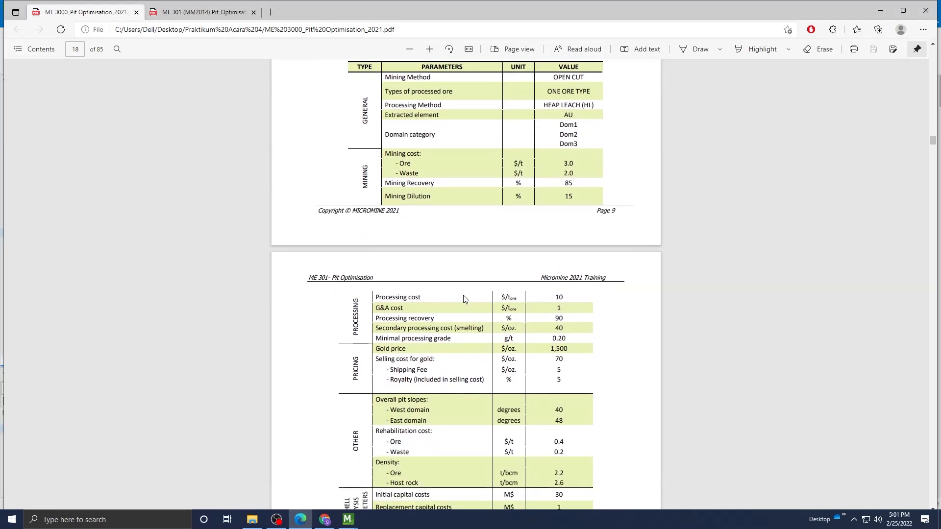
scroll(469, 294, up, 2)
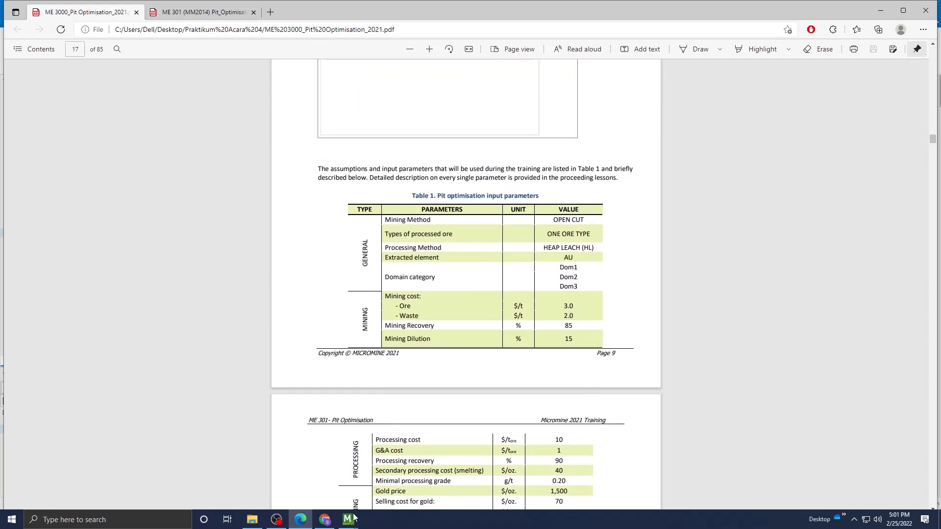
scroll(532, 346, down, 1)
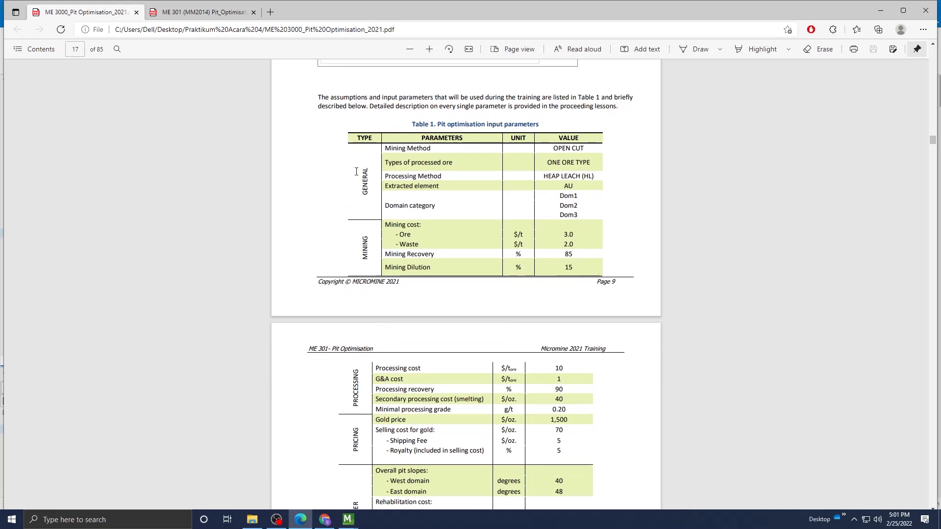
scroll(372, 238, down, 2)
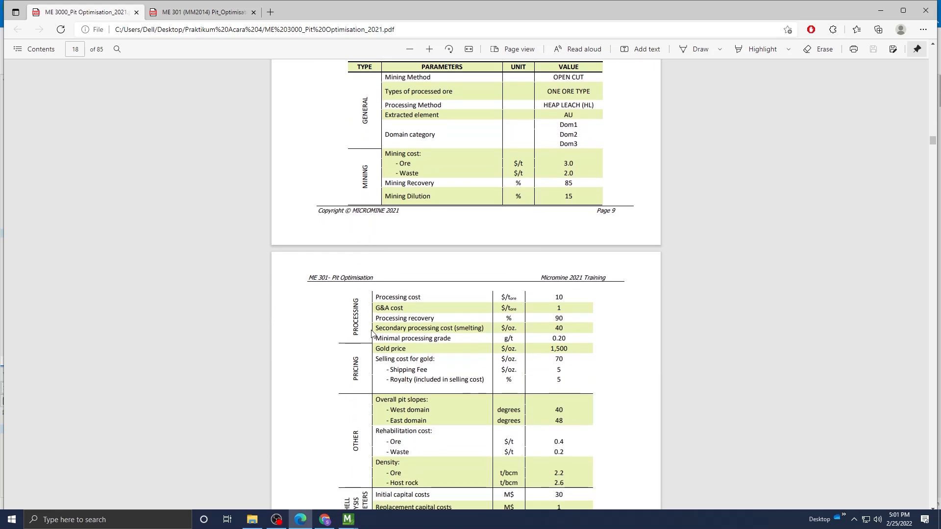
scroll(371, 330, down, 2)
scroll(356, 255, down, 2)
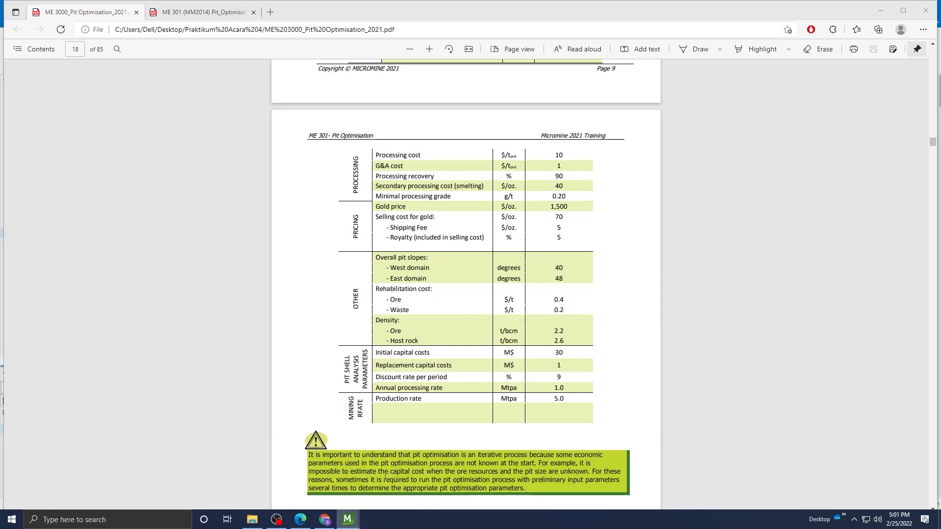
Switch back to Micromine and display the BLOCK_MODEL_class.DAT block model layer in the Vizex view.
click(357, 520)
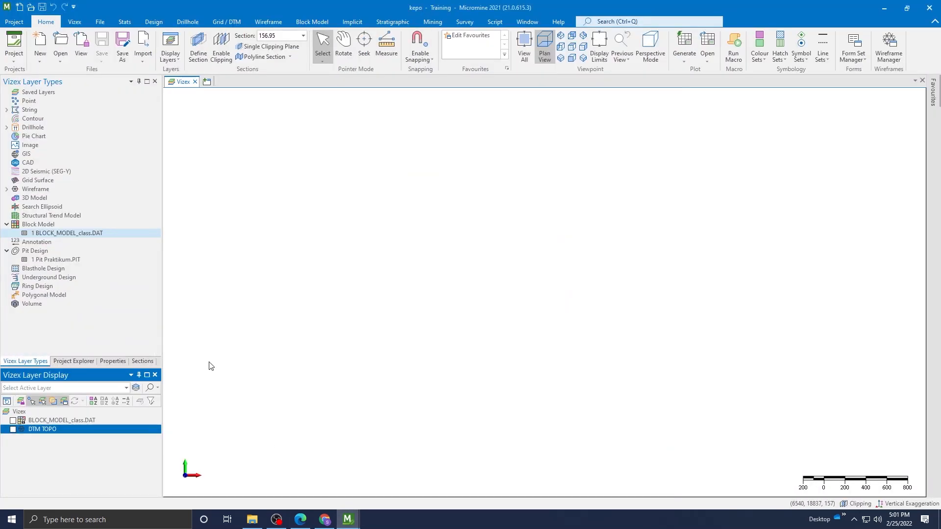
click(13, 421)
scroll(613, 315, up, 5)
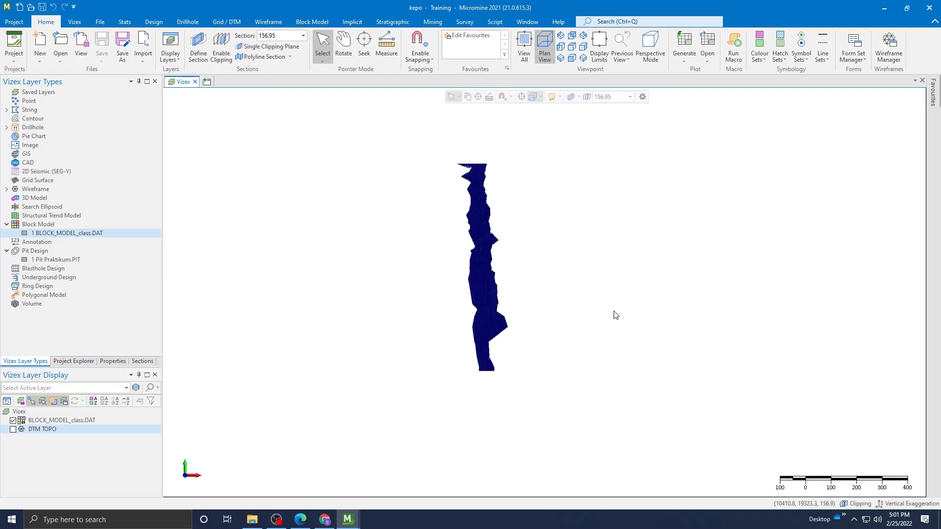
scroll(465, 221, up, 2)
scroll(490, 275, down, 3)
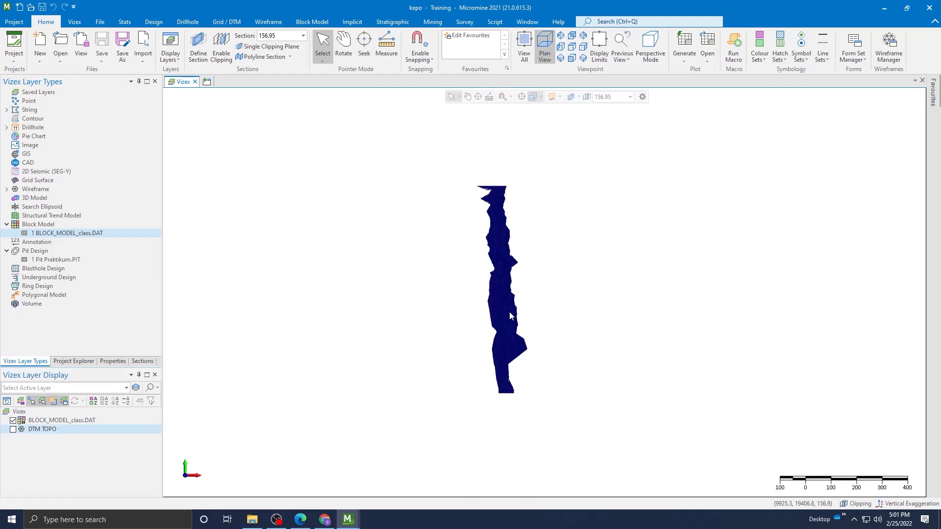
scroll(509, 313, up, 4)
scroll(513, 321, up, 2)
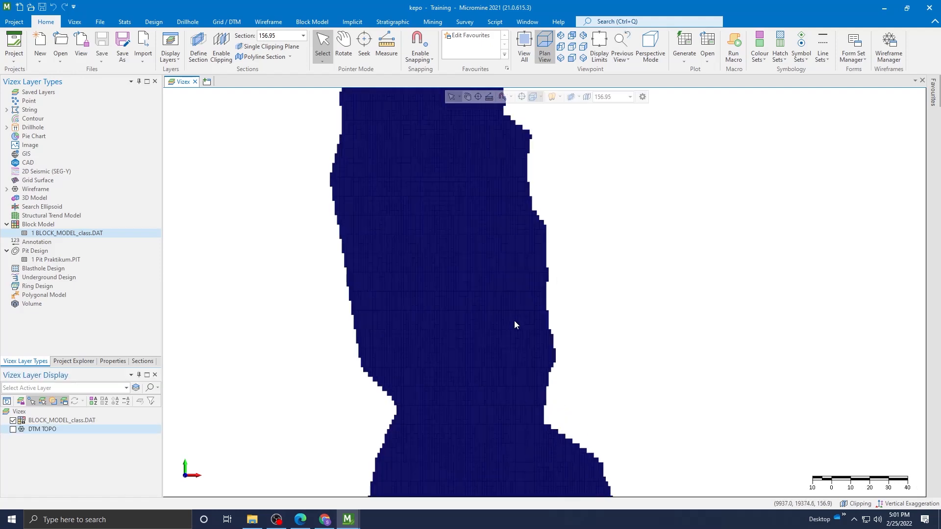
scroll(514, 324, down, 2)
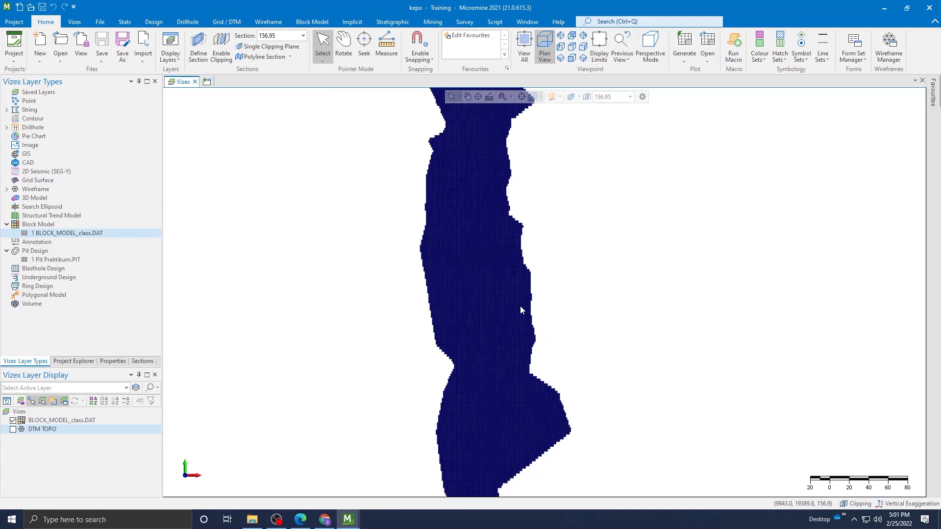
scroll(522, 302, down, 2)
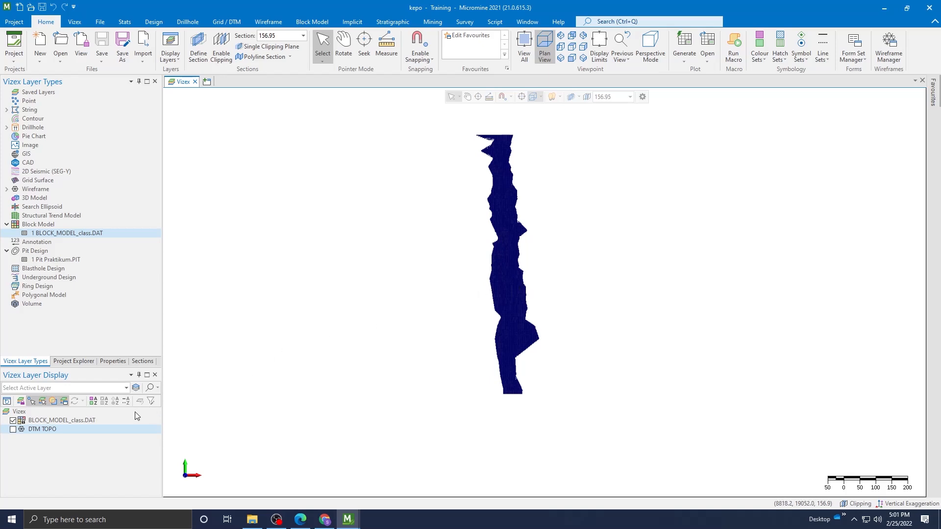
Open the display form of the BLOCK_MODEL_class.DAT layer and review its input data, display and hatch settings.
click(92, 419)
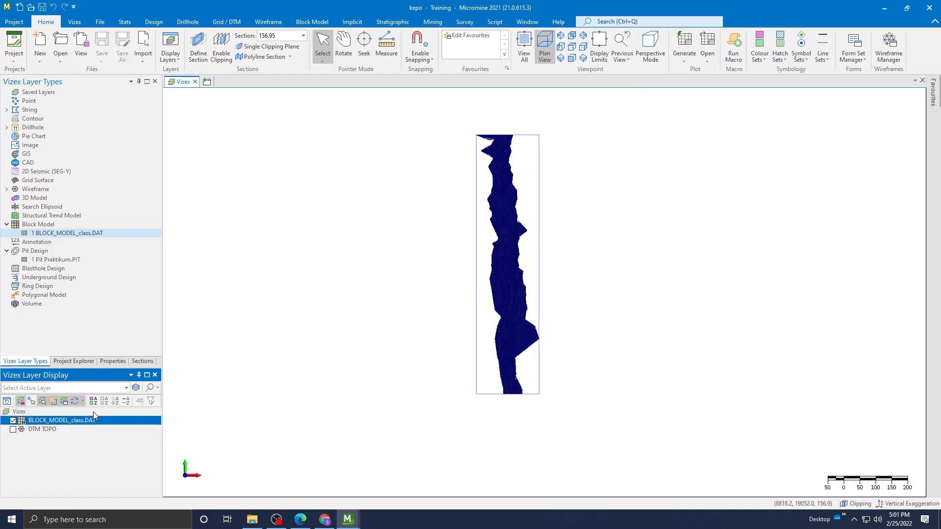
right_click(95, 418)
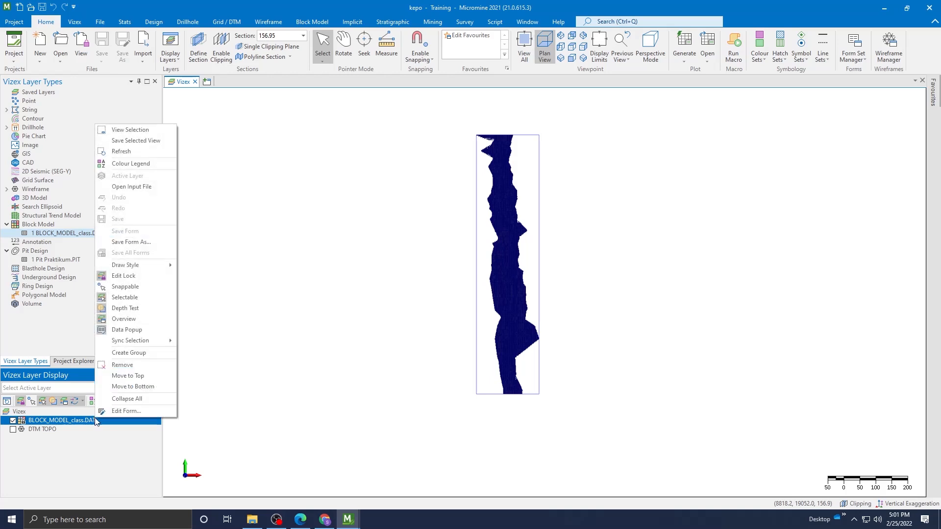
click(127, 411)
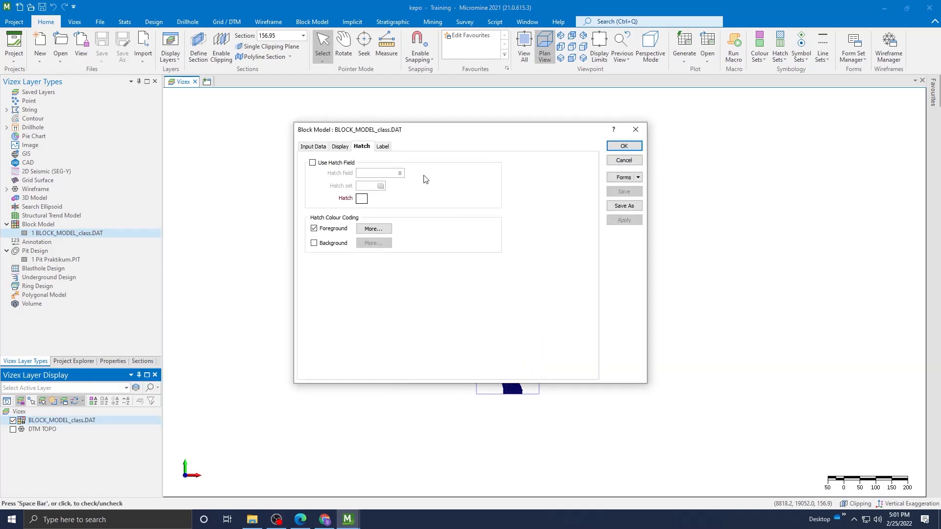
click(303, 147)
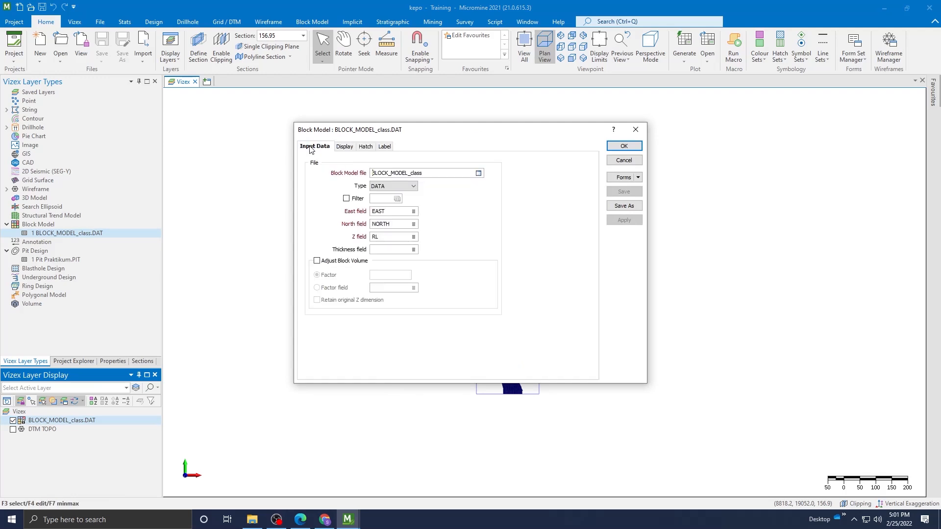
click(342, 147)
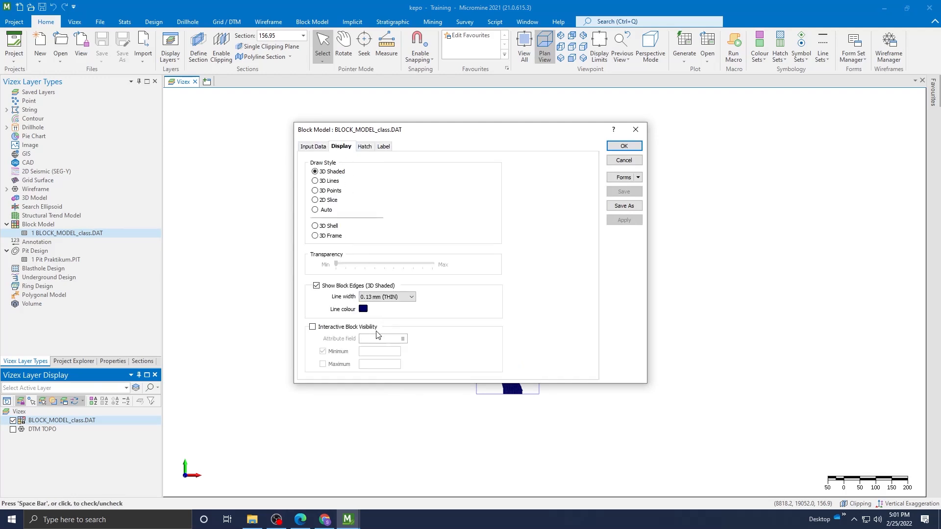
click(364, 147)
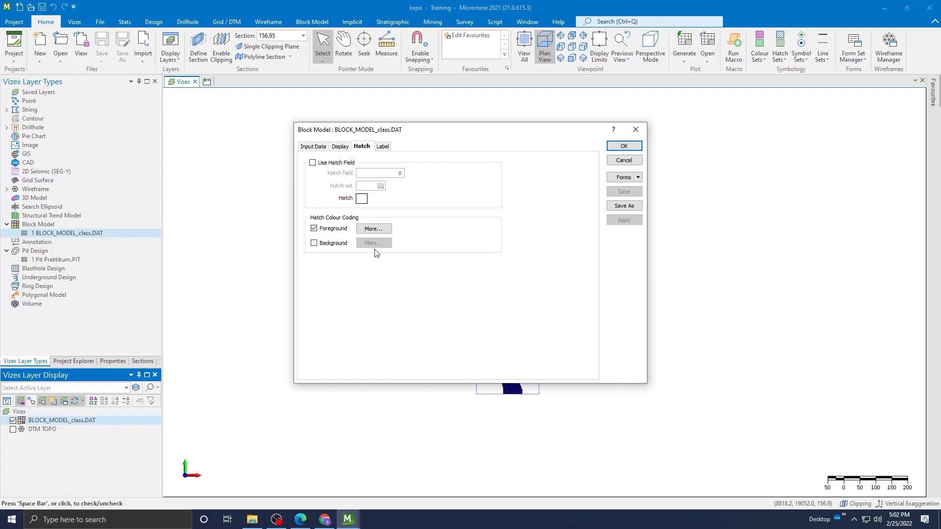
Enable foreground hatch colour coding for the block model and choose DOMAIN as its colour field.
click(314, 229)
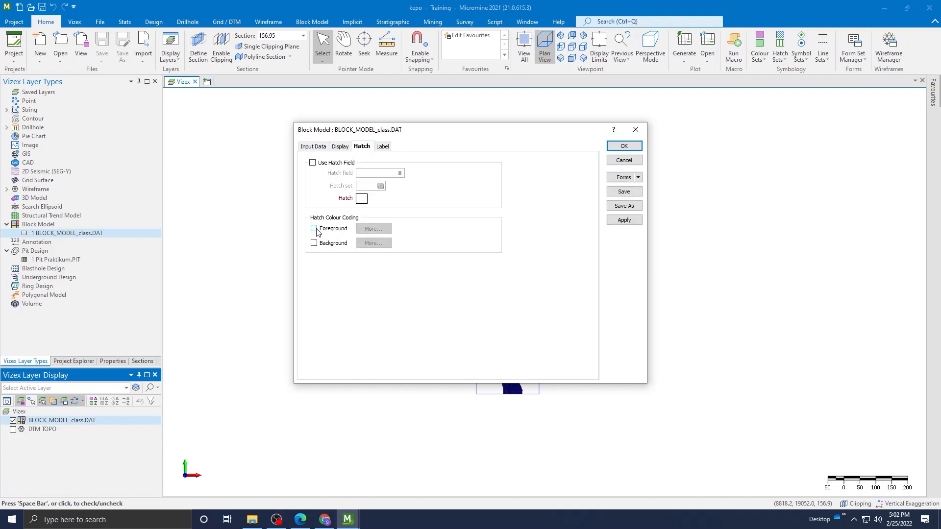
click(314, 229)
click(373, 229)
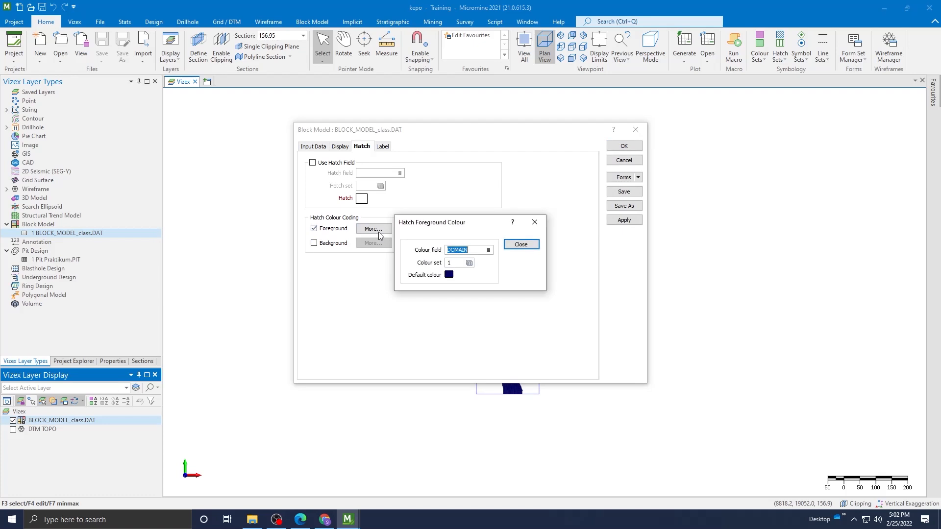
click(481, 250)
click(489, 250)
click(528, 224)
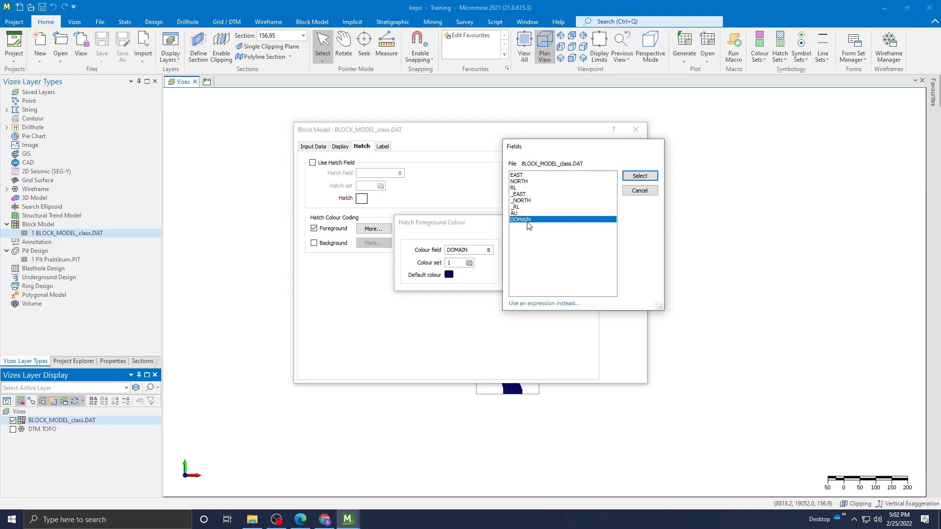
click(638, 177)
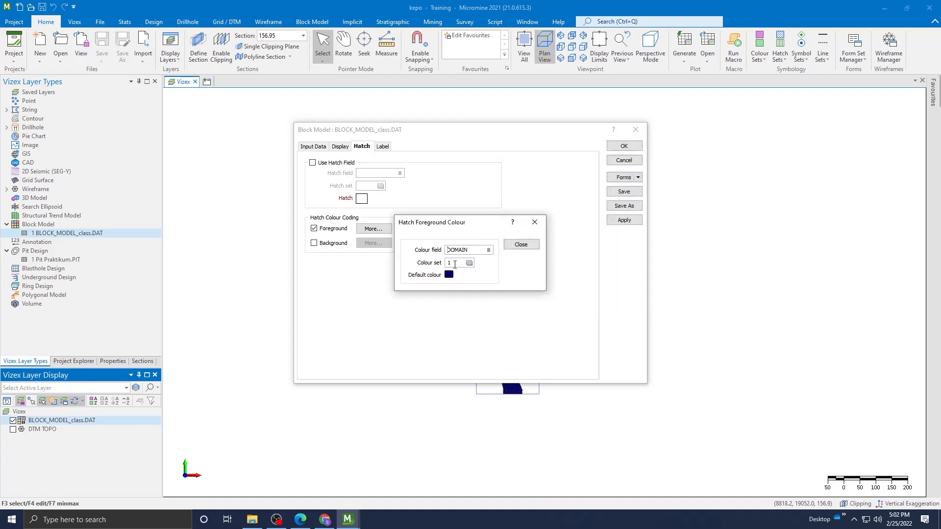
Open colour set 1 for editing and load the DOMAIN field values from the BLOCK_MODEL_class file for assignment.
click(455, 263)
right_click(455, 264)
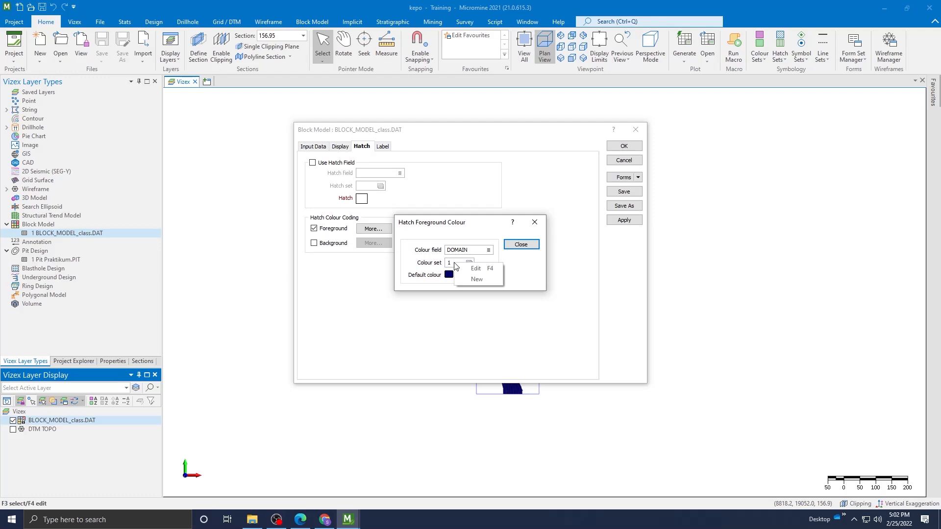
click(476, 268)
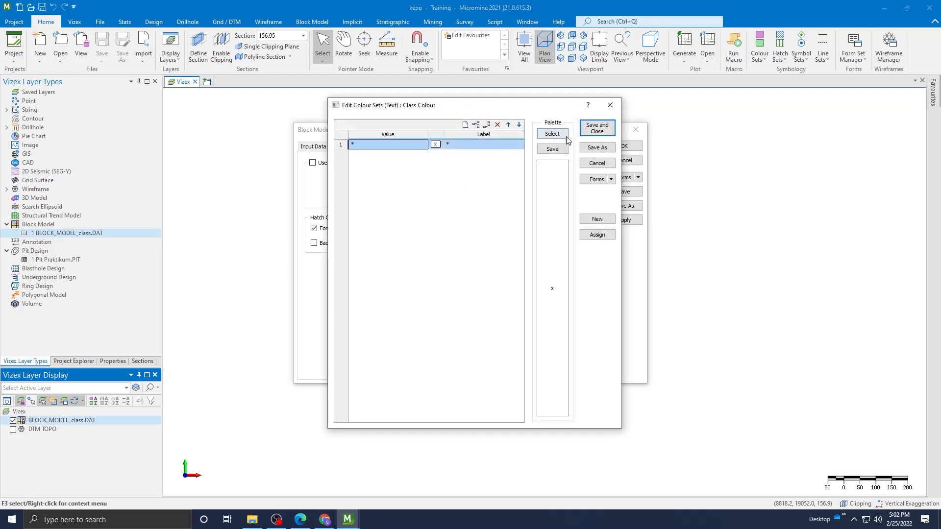
click(597, 235)
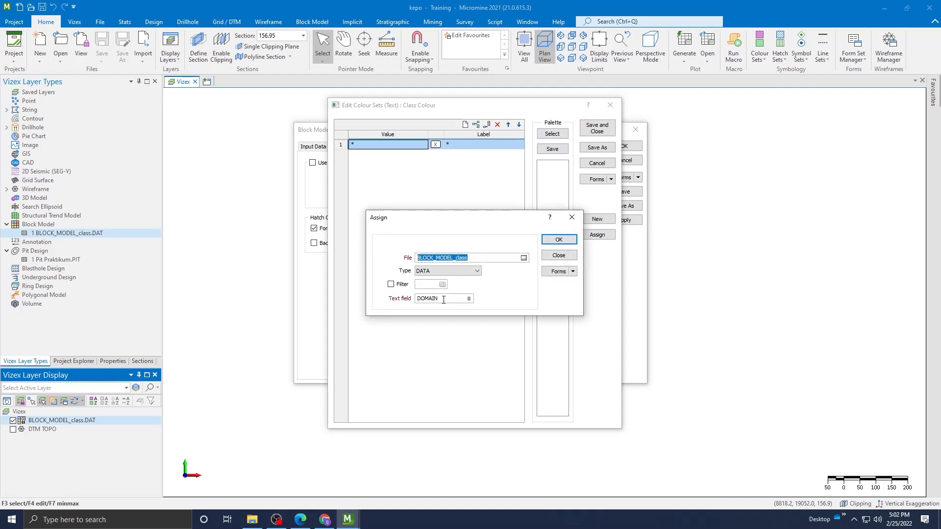
click(464, 300)
click(548, 242)
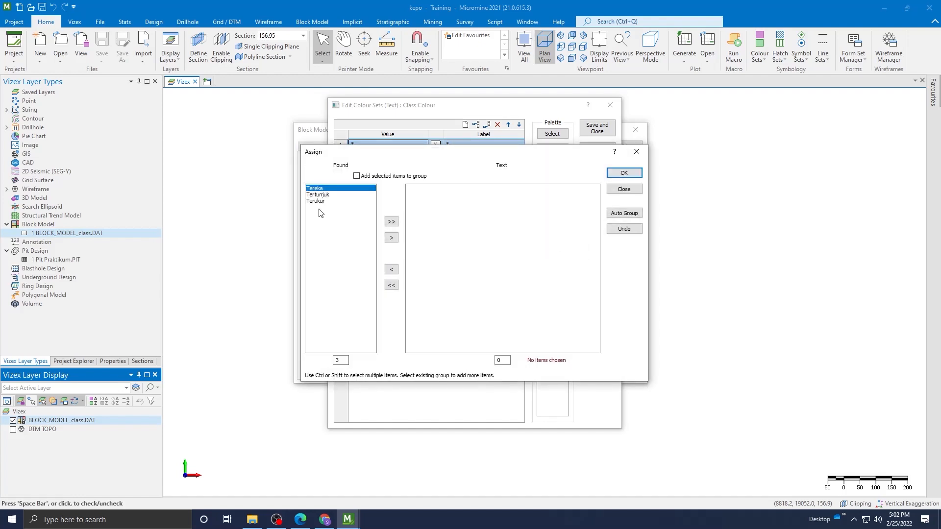
Assign all three domain values, Tereka, Tertunjuk and Terukur, to the Class Colour set.
click(322, 195)
click(319, 201)
click(320, 190)
click(391, 222)
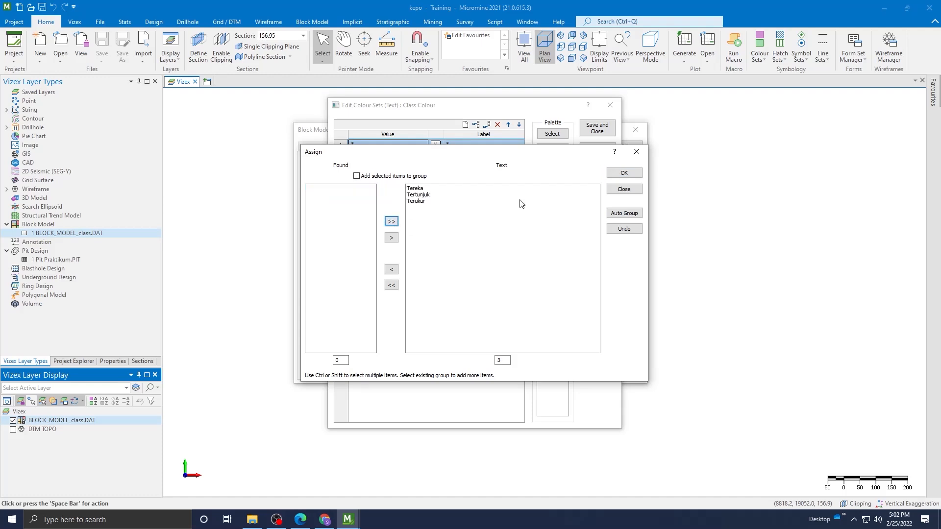
click(622, 174)
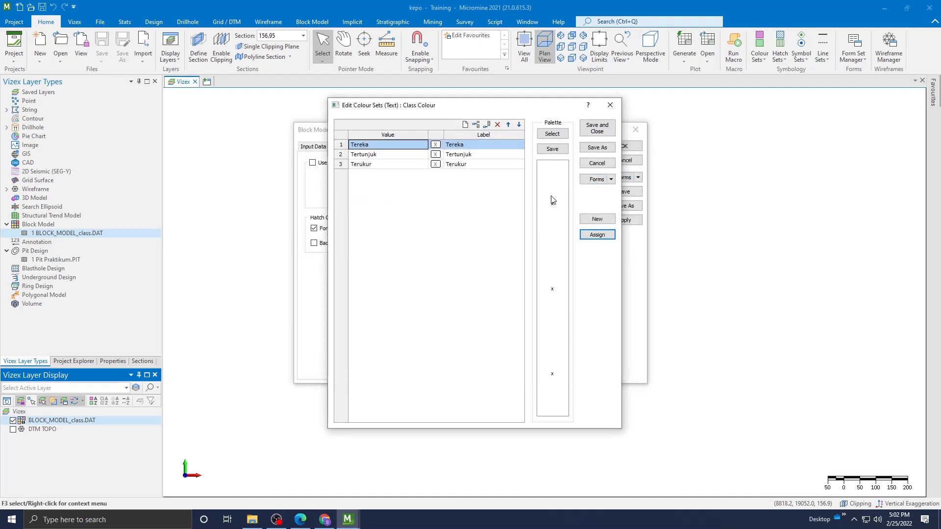
Give the Tereka class a golden-yellow colour in the Class Colour set.
click(440, 165)
click(439, 155)
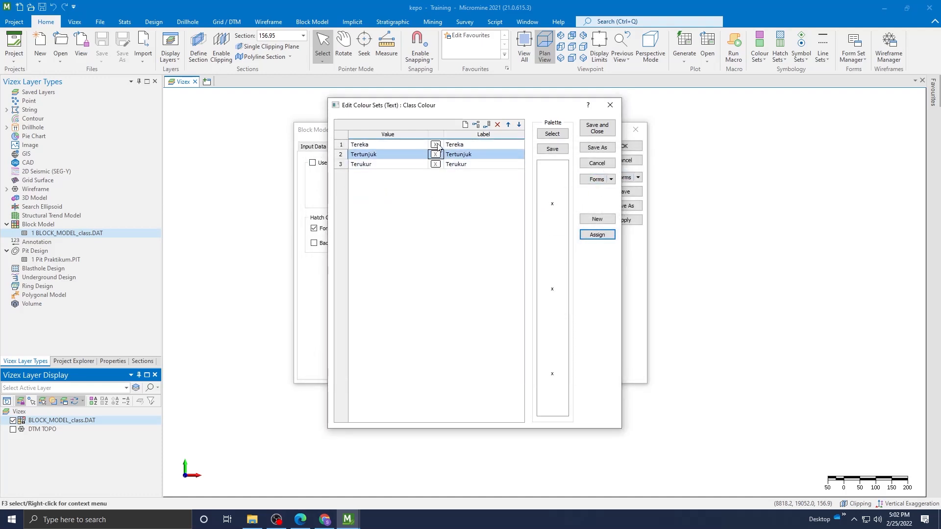
click(437, 145)
double_click(436, 145)
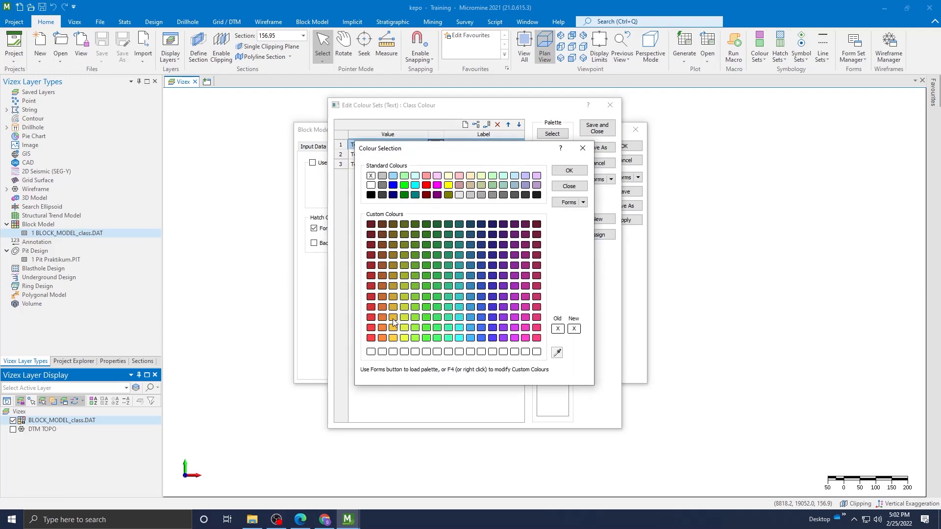
click(393, 327)
click(568, 171)
Set the Tertunjuk class colour to blue and the Terukur class colour to red.
double_click(436, 154)
click(393, 185)
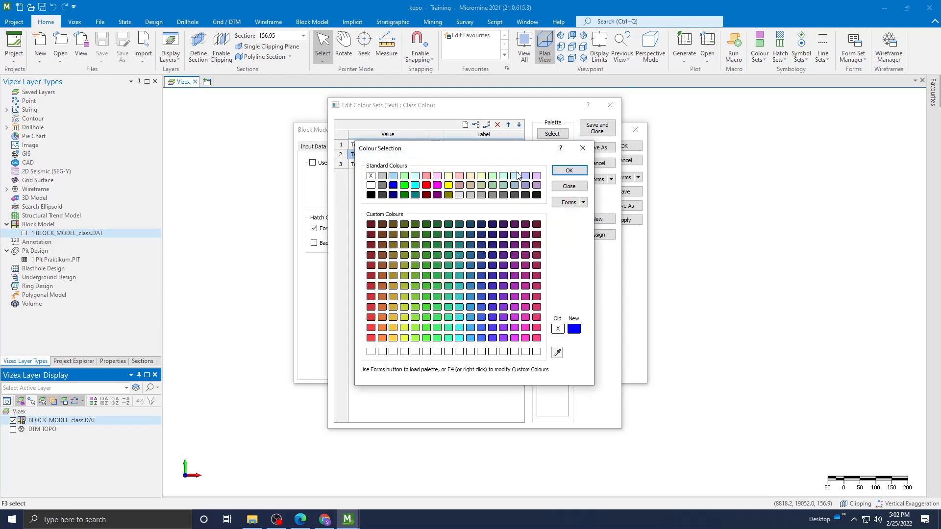
click(568, 170)
click(436, 165)
double_click(436, 165)
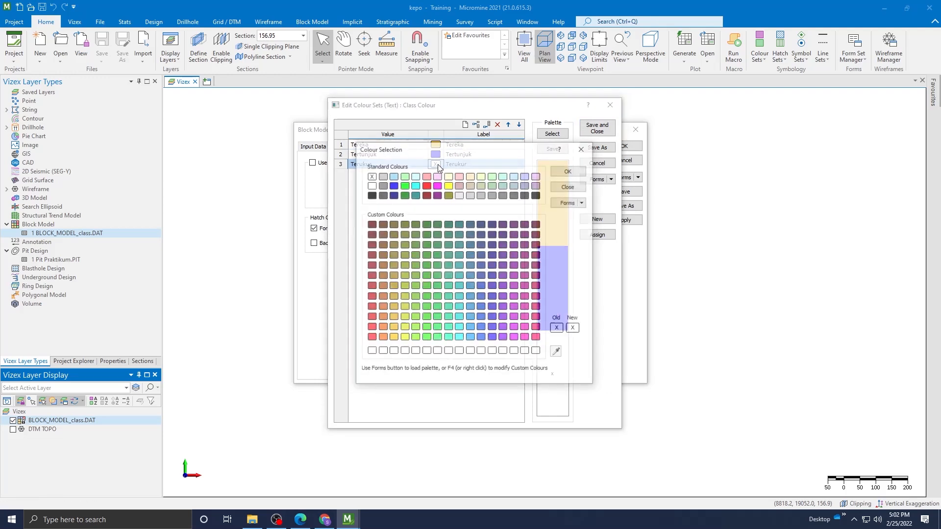
click(426, 185)
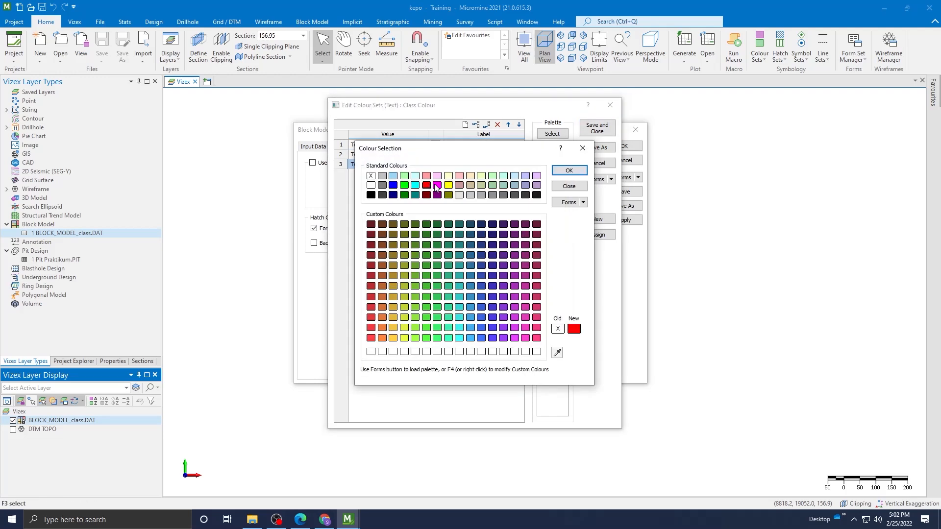
click(563, 171)
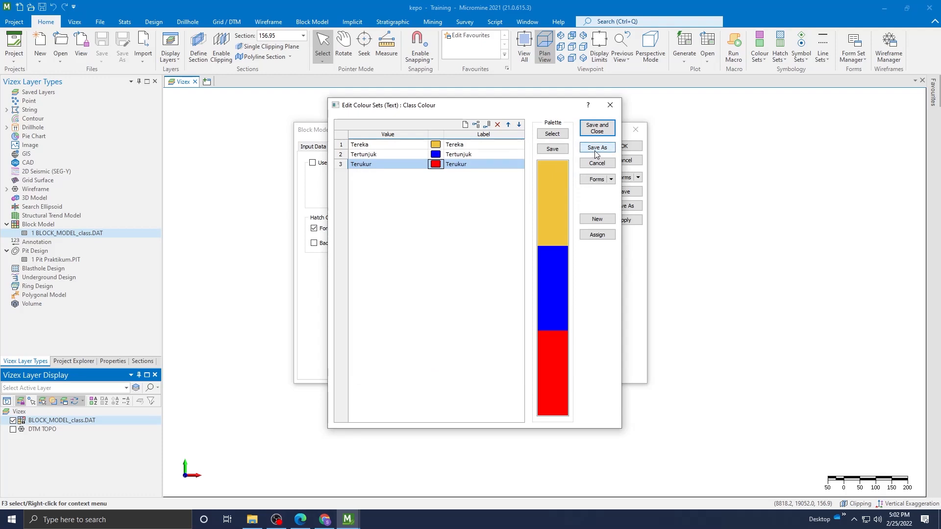
Save the colours over the existing Class Colour form and apply the hatch colouring to the block model display.
click(598, 181)
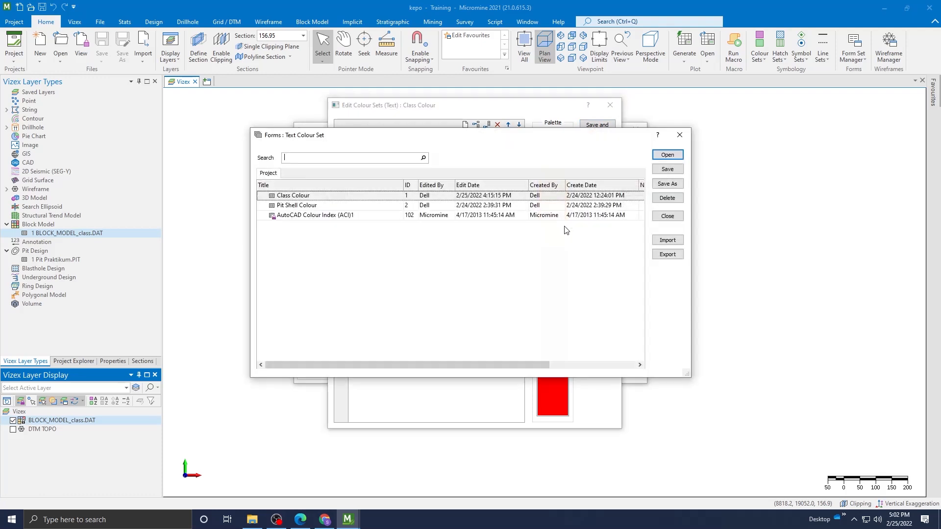
click(300, 197)
click(667, 169)
click(459, 280)
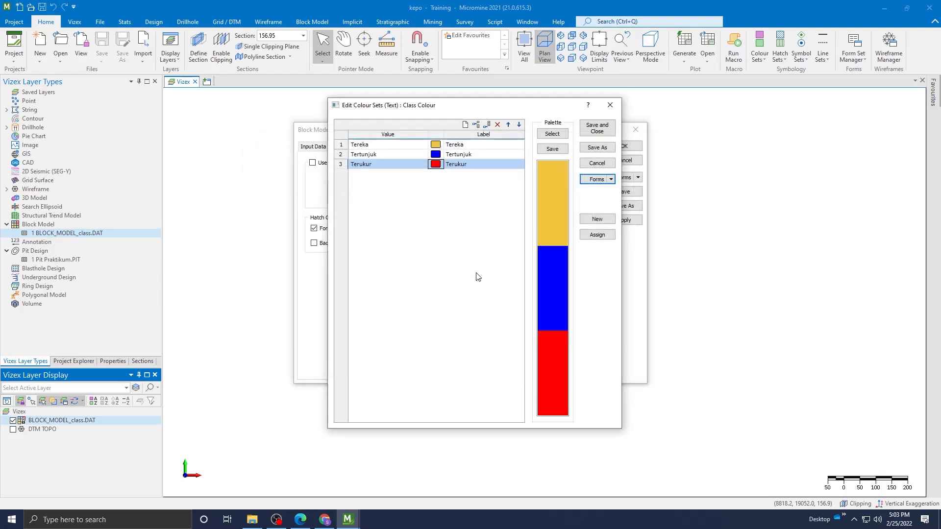
click(600, 132)
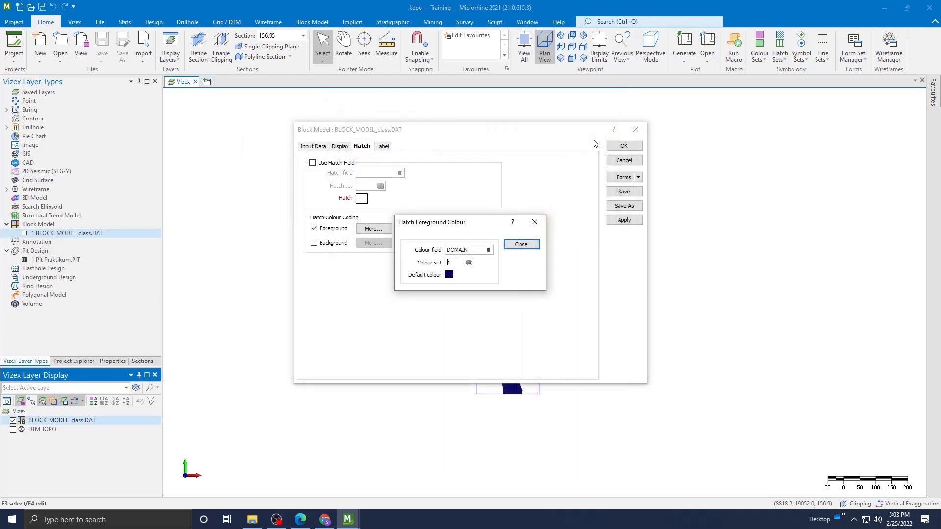
click(535, 245)
click(624, 146)
Show the Class Colour legend for the block model and place it in the empty area beside the model.
scroll(500, 303, up, 5)
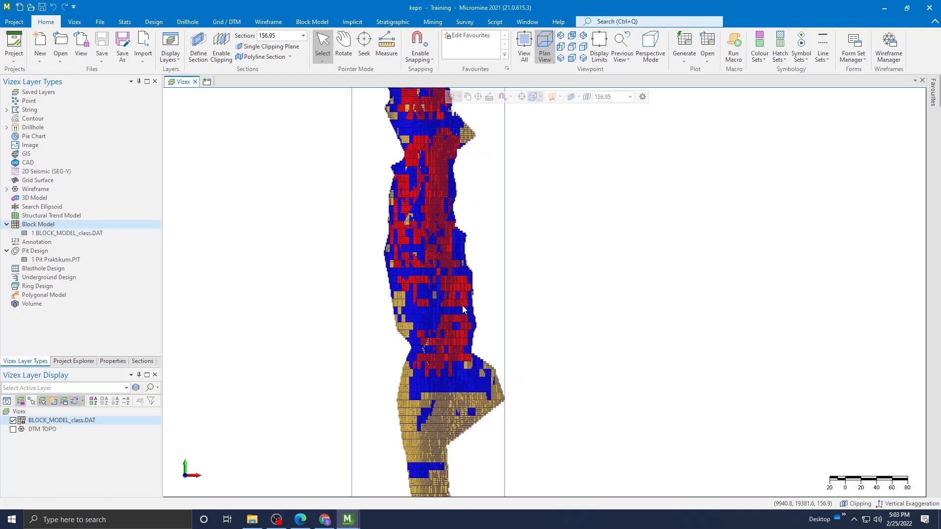
scroll(436, 311, down, 8)
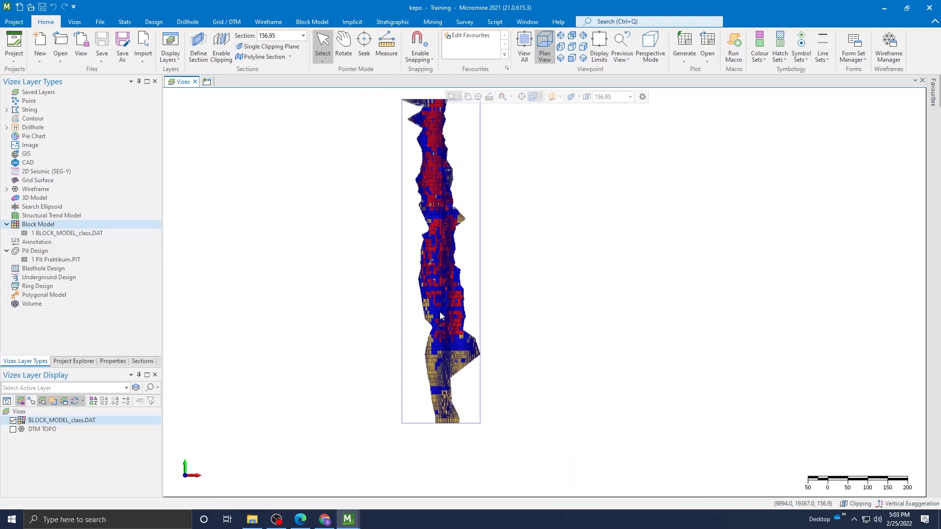
scroll(448, 262, up, 2)
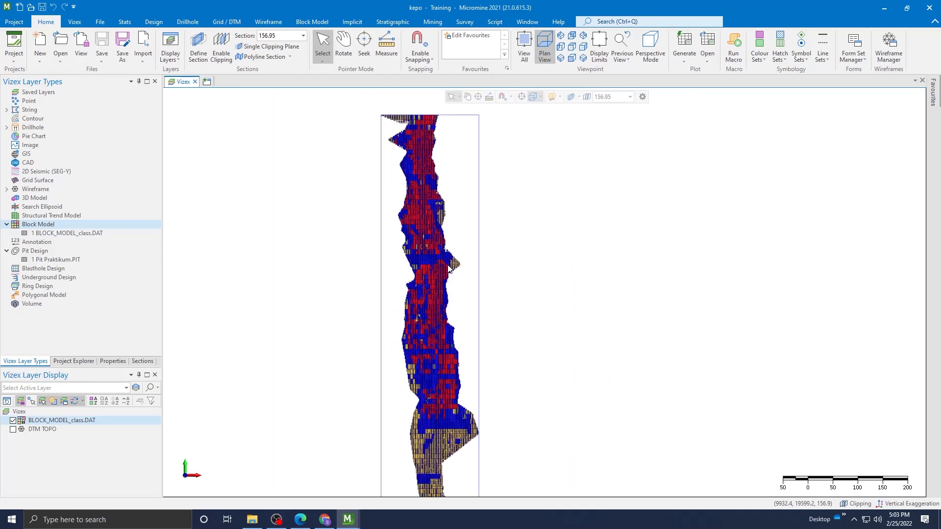
click(93, 401)
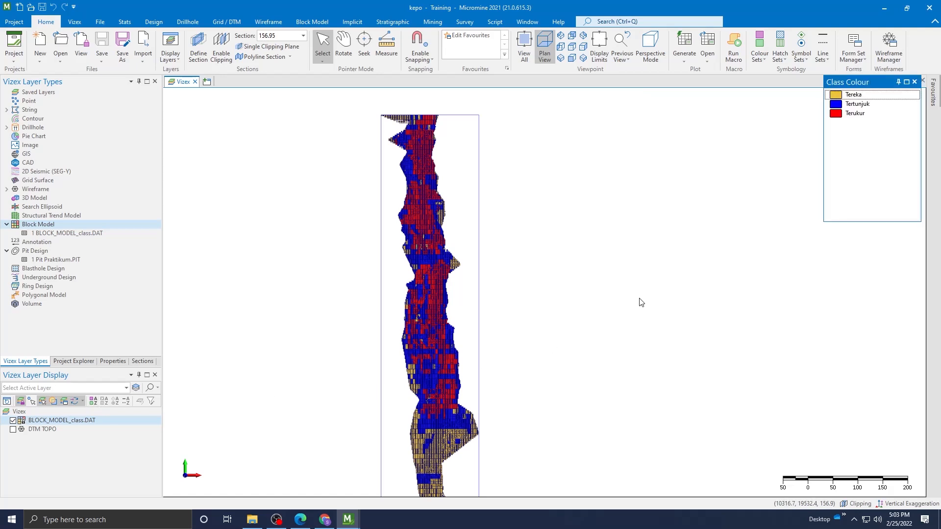
drag(867, 85, 655, 204)
Examine the distribution of the coloured classes in the block model up close and in a rotated 3D view.
scroll(594, 235, up, 2)
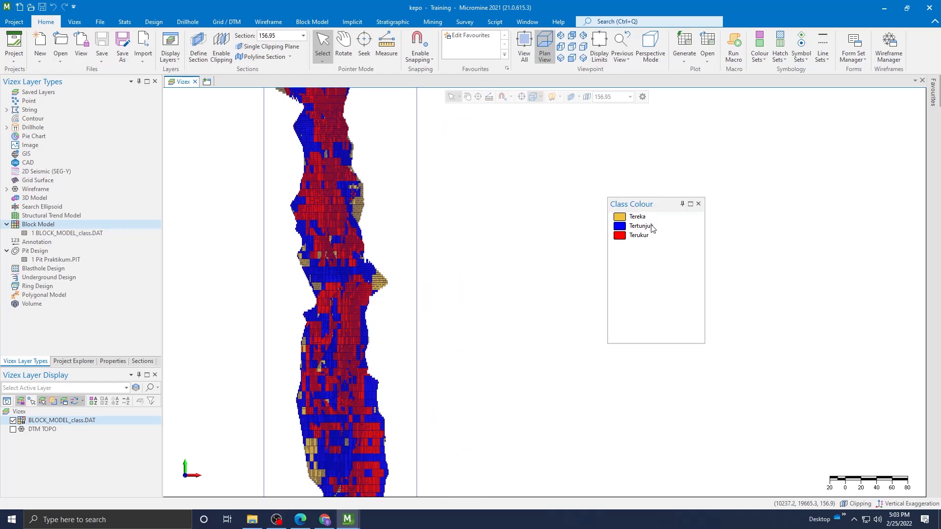
scroll(534, 363, down, 2)
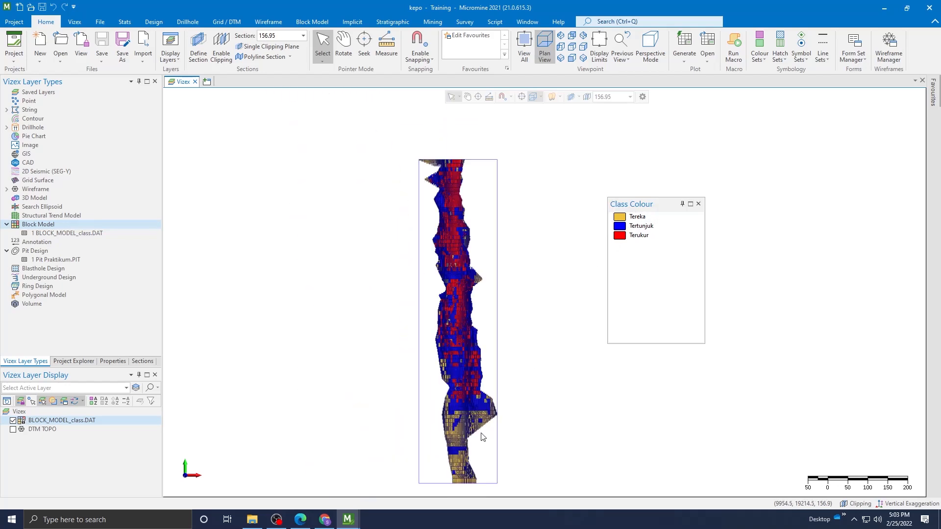
scroll(474, 426, up, 2)
scroll(454, 371, up, 2)
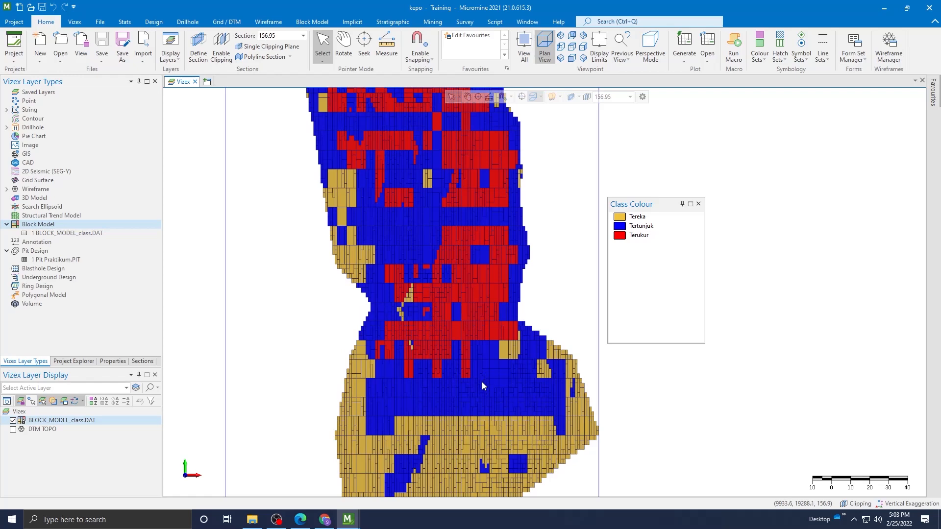
scroll(481, 322, down, 2)
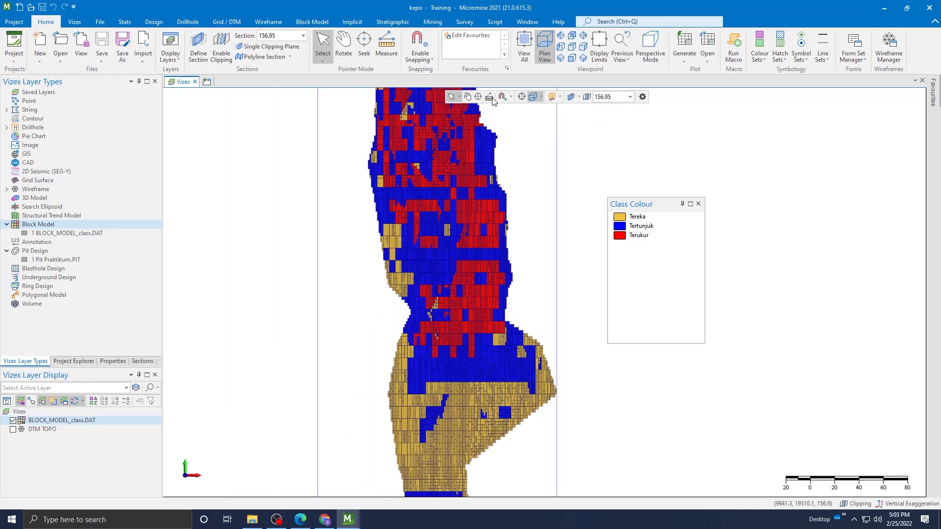
click(467, 97)
drag(541, 304, 506, 145)
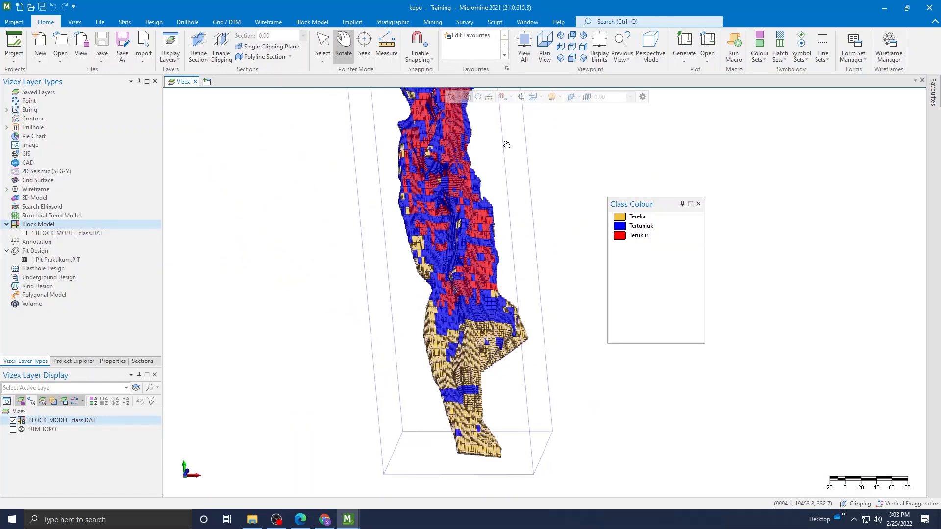
Display the DTM TOPO layer together with the block model and inspect the whole terrain surface.
click(13, 430)
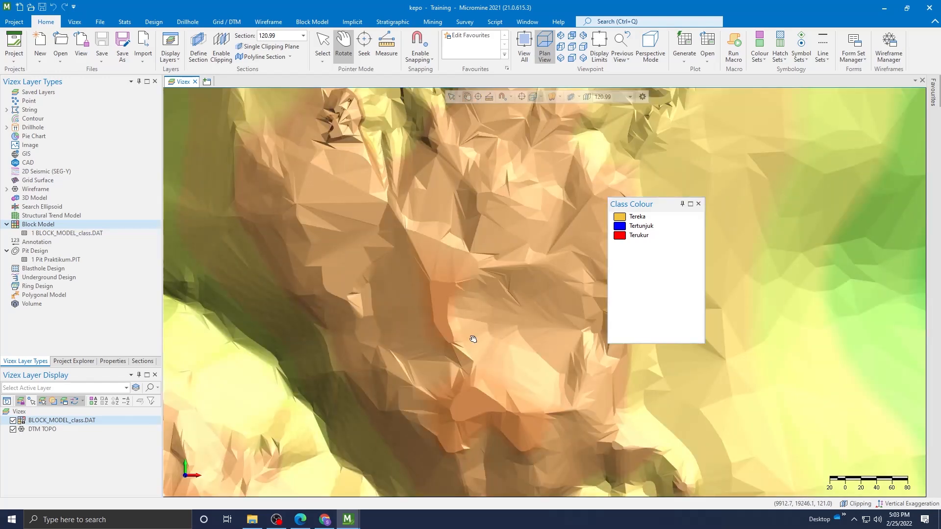
scroll(472, 339, down, 5)
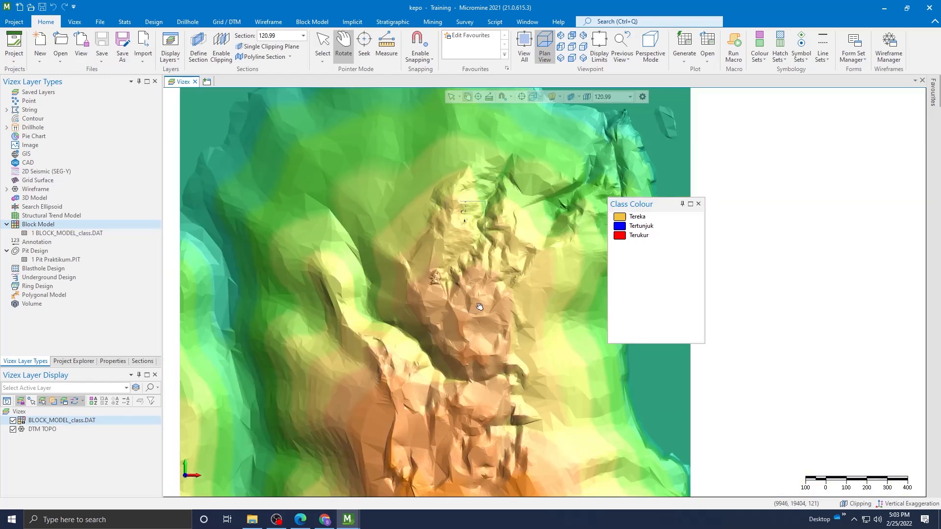
scroll(479, 307, down, 2)
scroll(475, 310, up, 3)
scroll(473, 312, down, 3)
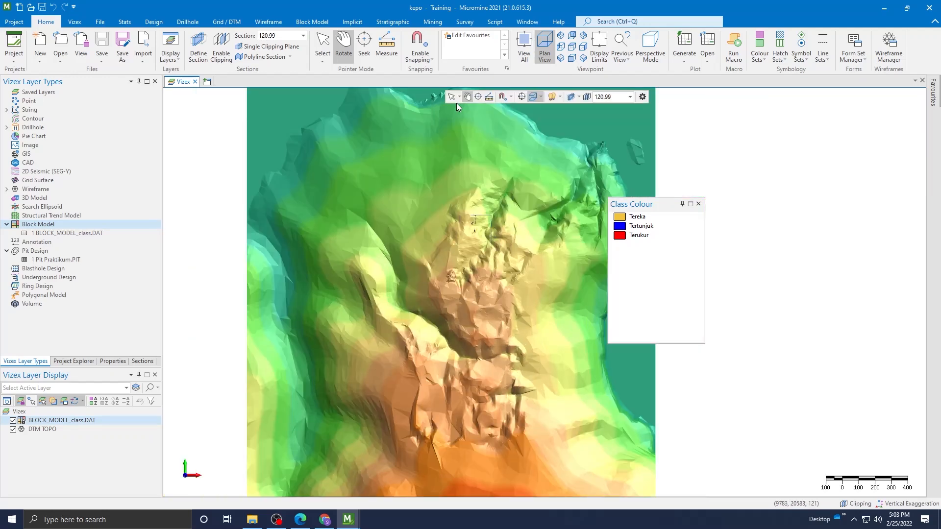
Open the Pit Optimiser setup and go to its mine definition.
click(434, 22)
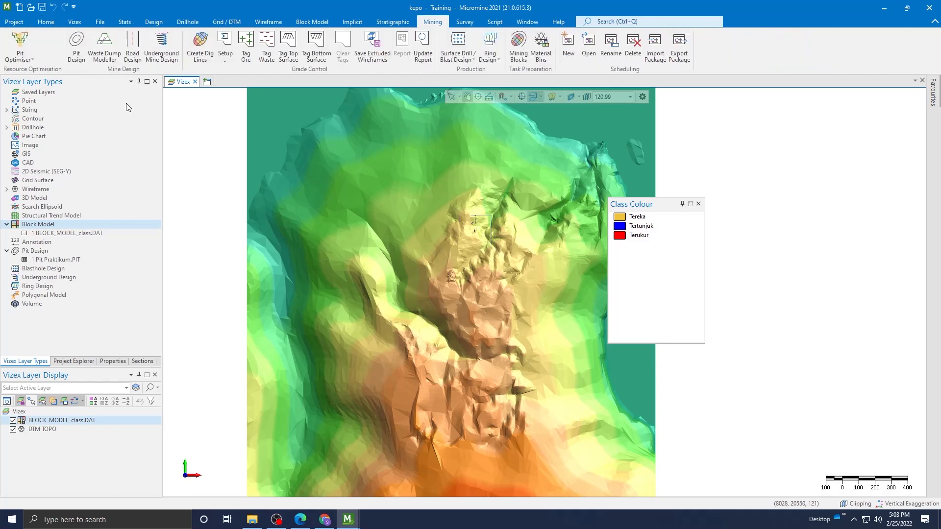
click(27, 60)
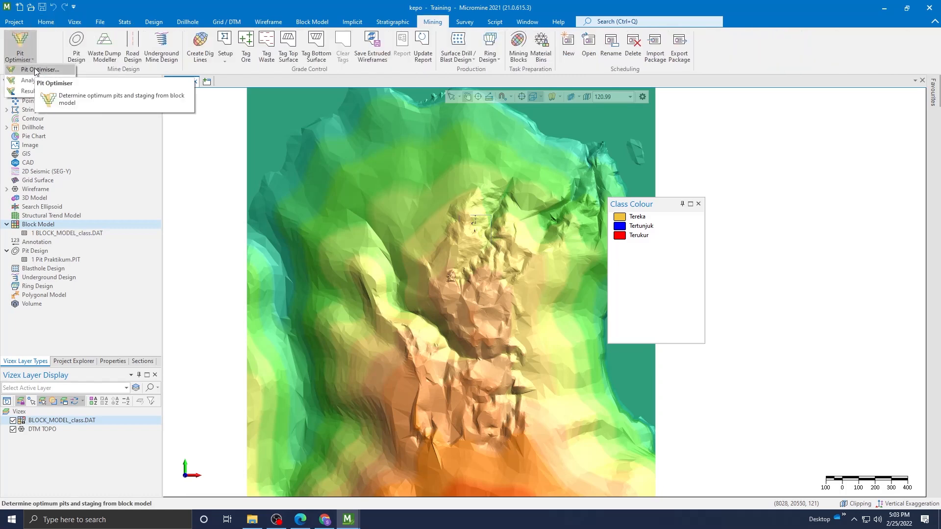
click(37, 71)
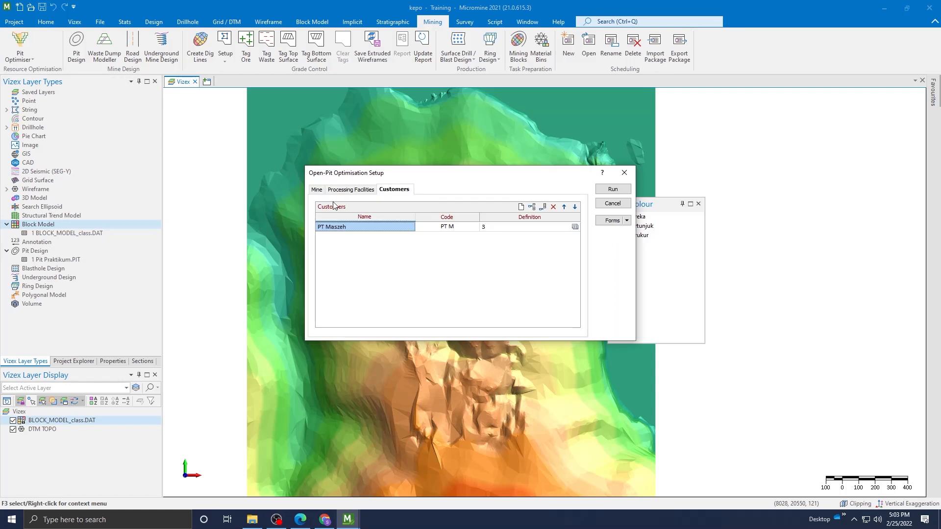
click(317, 189)
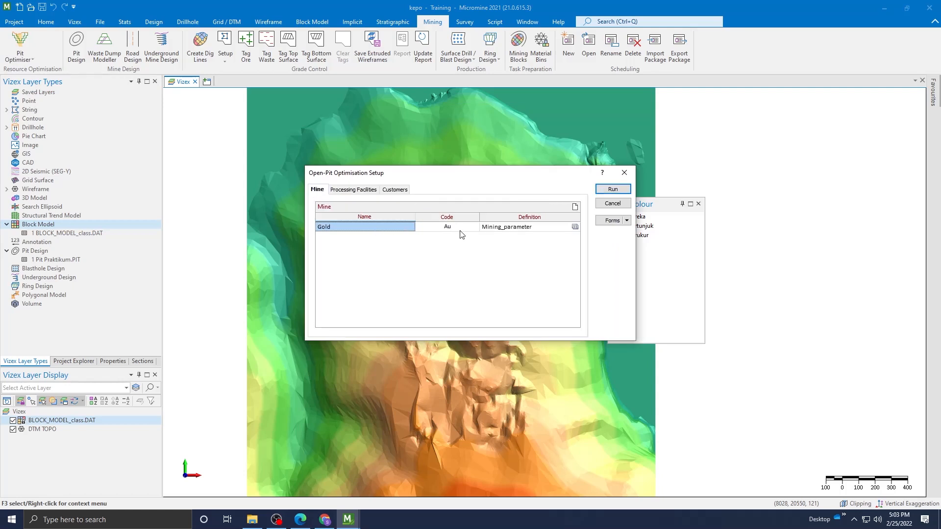
Rename the mine with code Au as Gold Deposit.
click(391, 229)
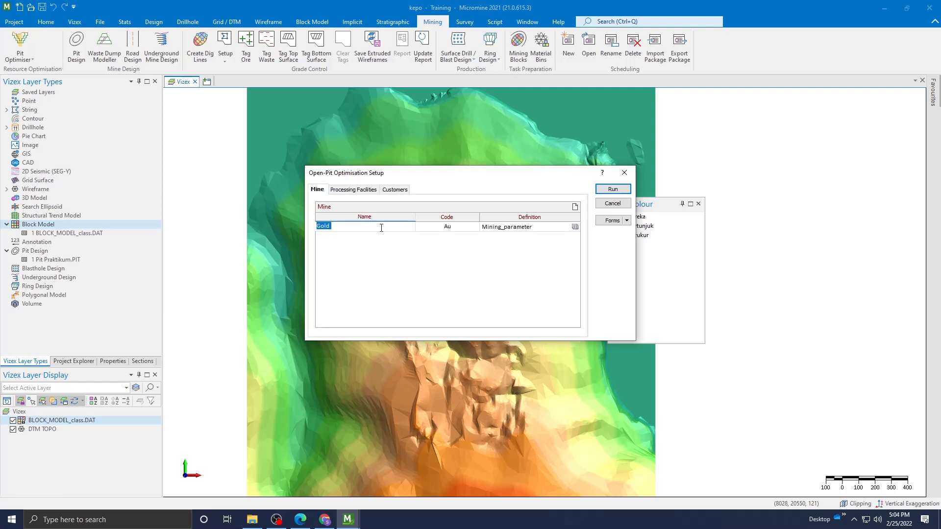
key(BackSpace)
text(G)
text(ok)
text( Dep)
text(osit)
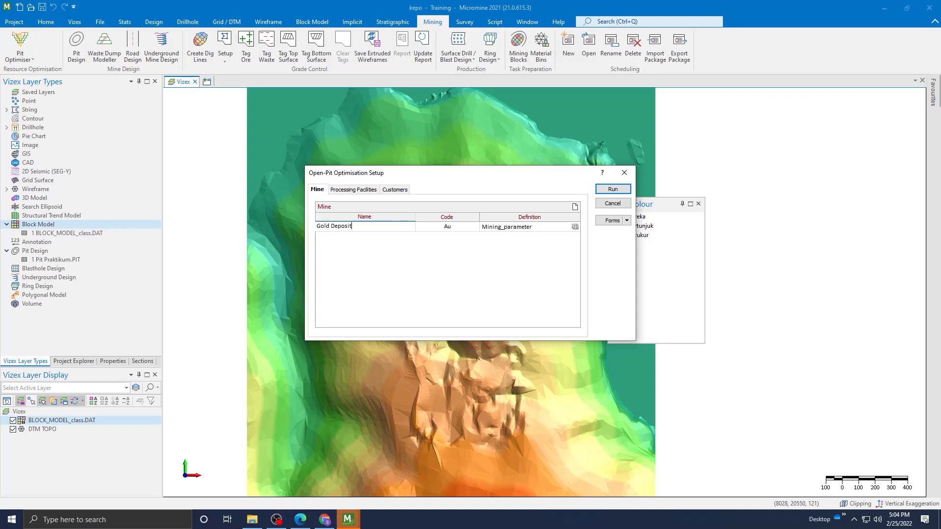
key(Return)
click(460, 230)
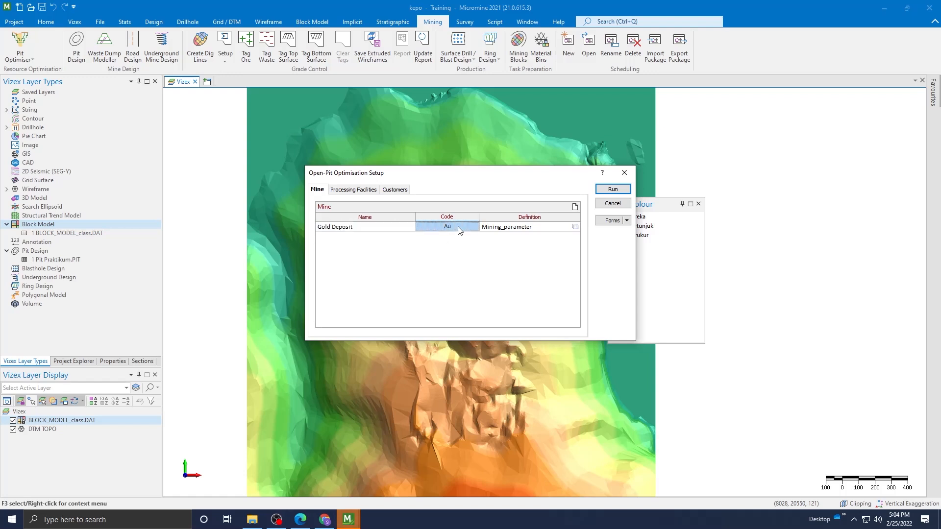
click(534, 231)
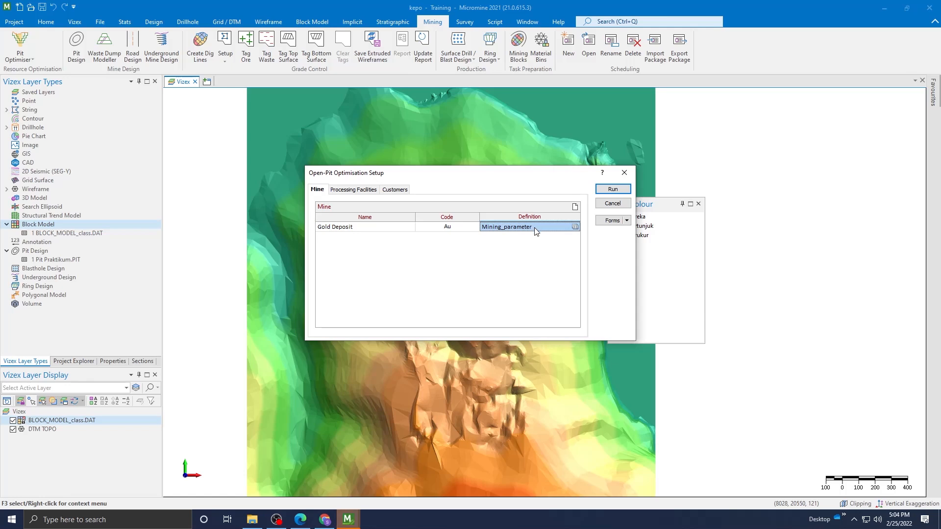
right_click(535, 230)
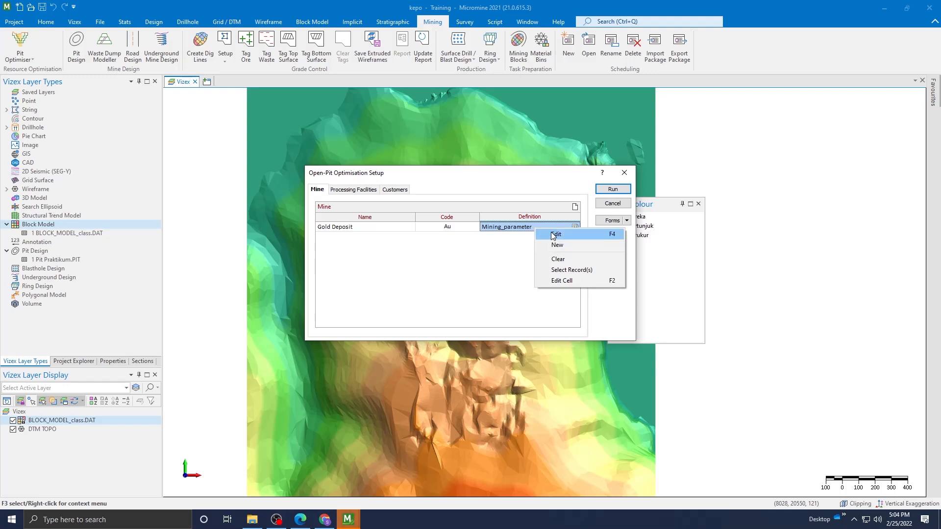
click(559, 245)
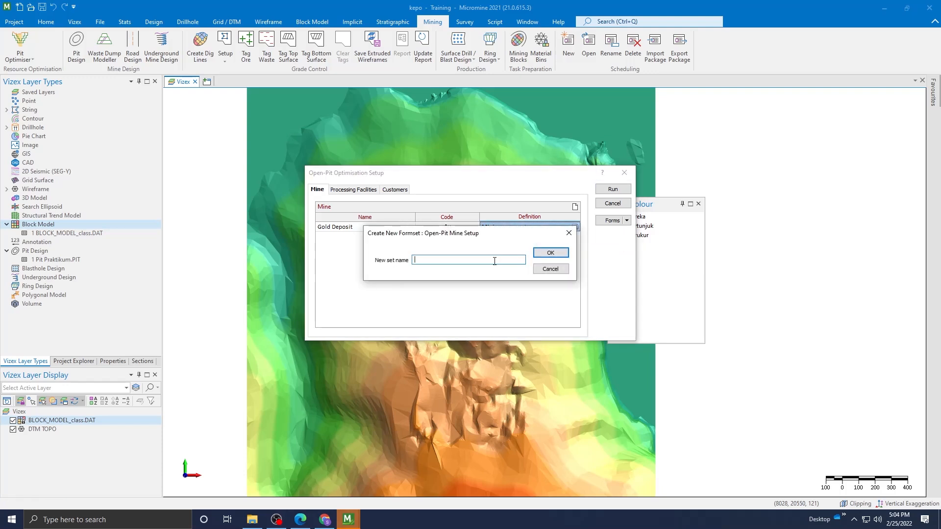
click(547, 269)
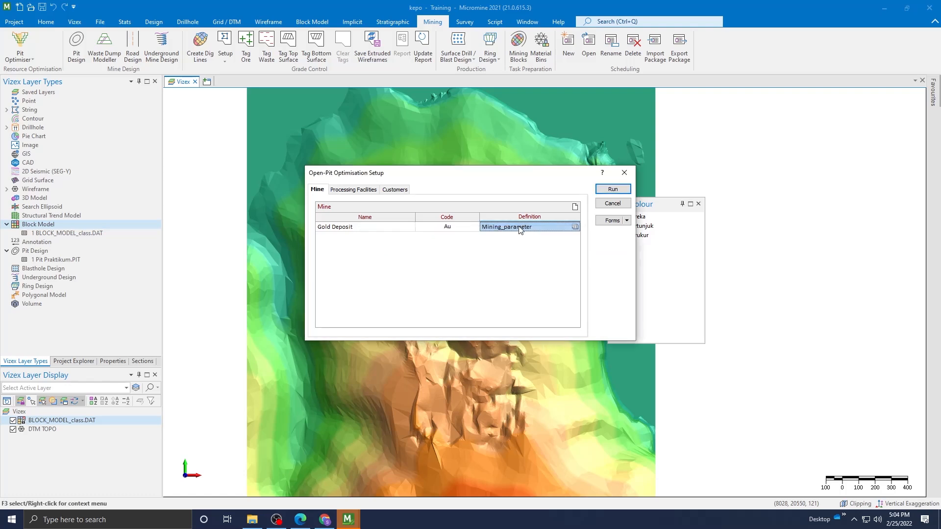
Open the Gold Deposit mine's Mining_parameter definition and choose BLOCK_MODEL_class.DAT as its block model file.
double_click(522, 230)
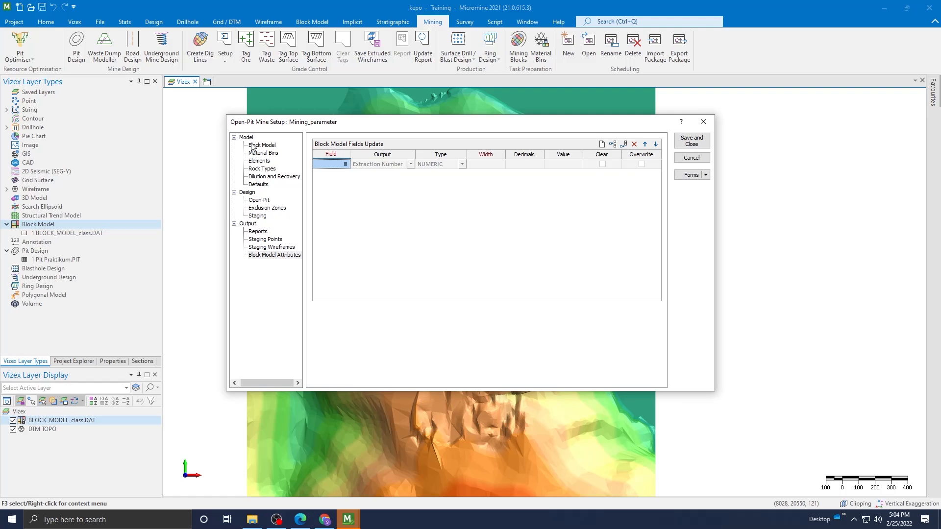
click(253, 146)
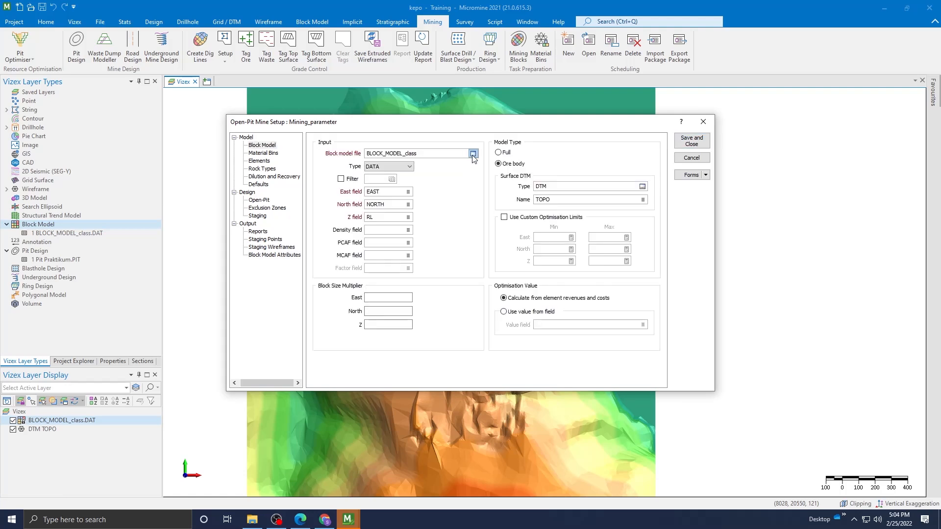
click(473, 154)
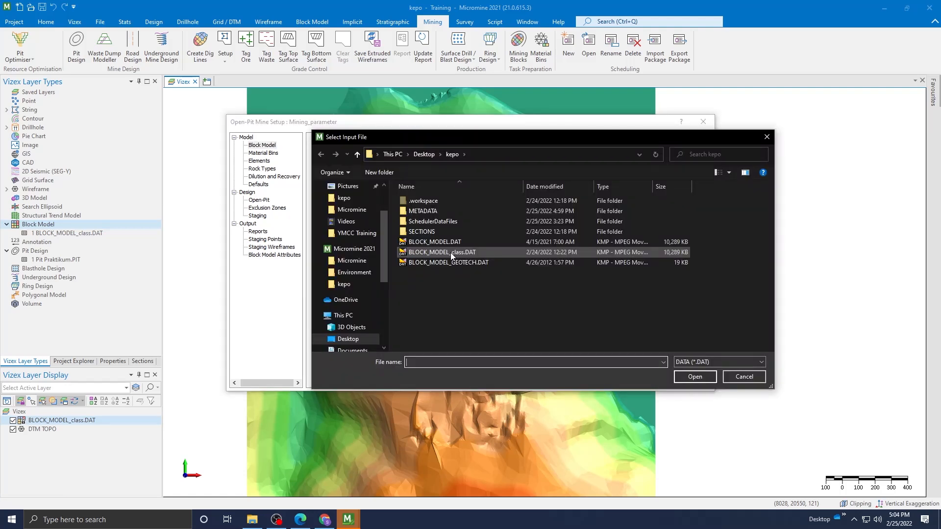
click(450, 252)
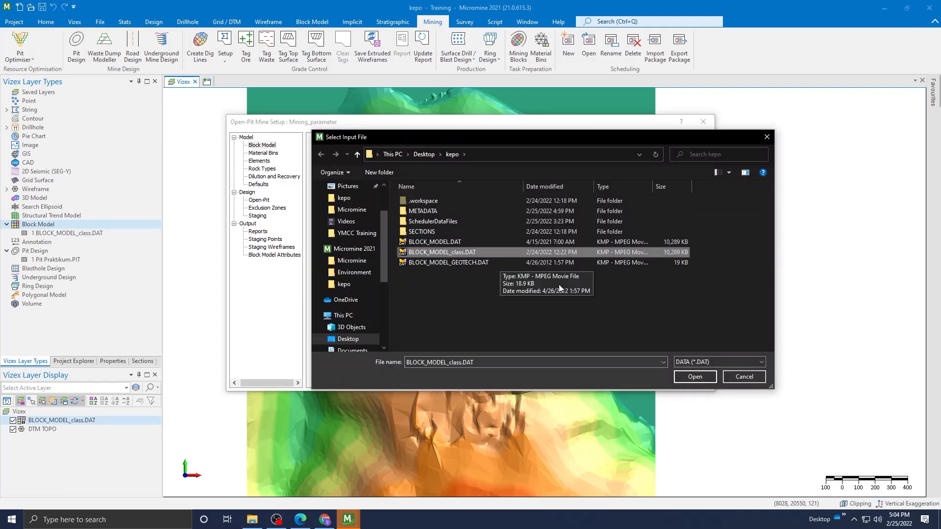
click(692, 376)
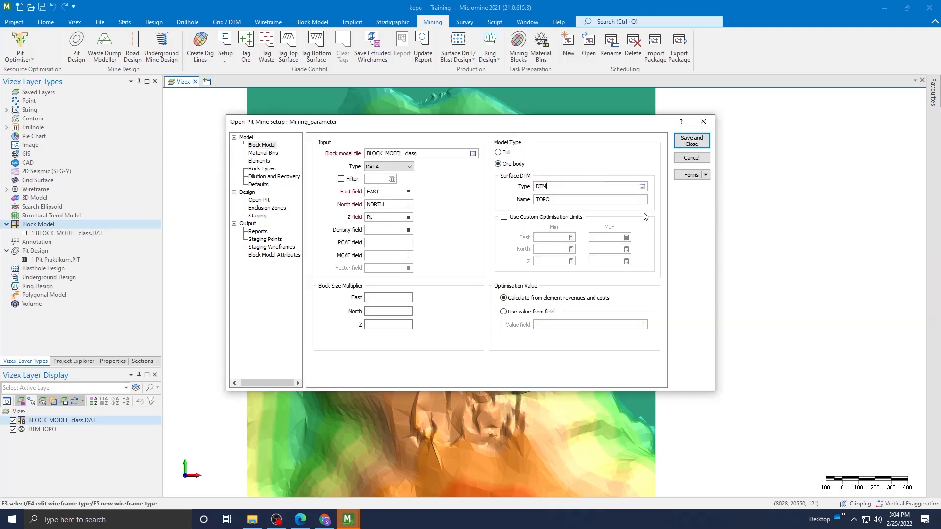
Set the surface for the ore body model to wireframe type DTM with the name TOPO.
click(642, 187)
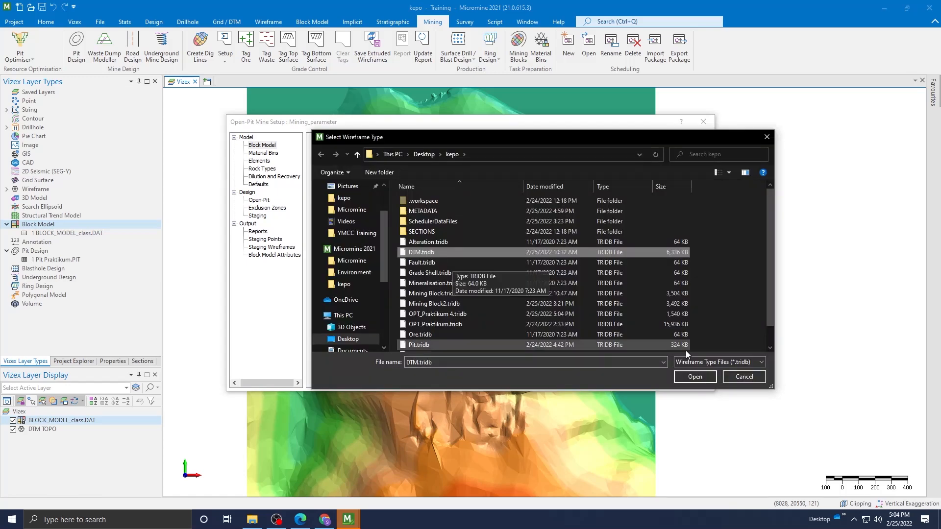
click(690, 375)
click(641, 200)
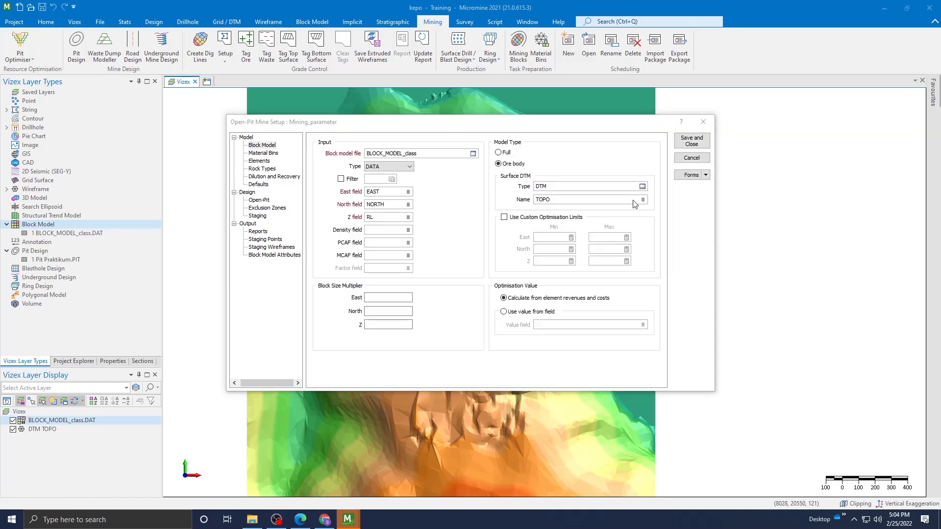
click(590, 379)
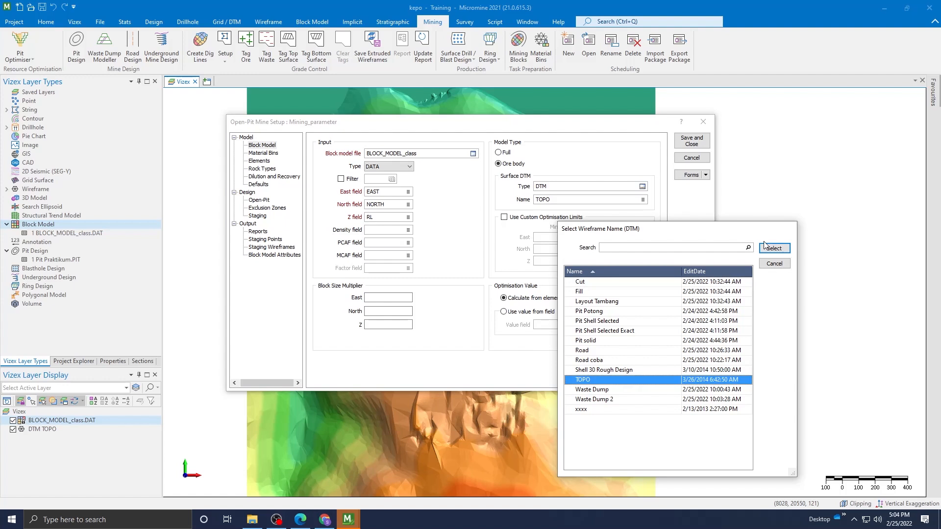
click(770, 248)
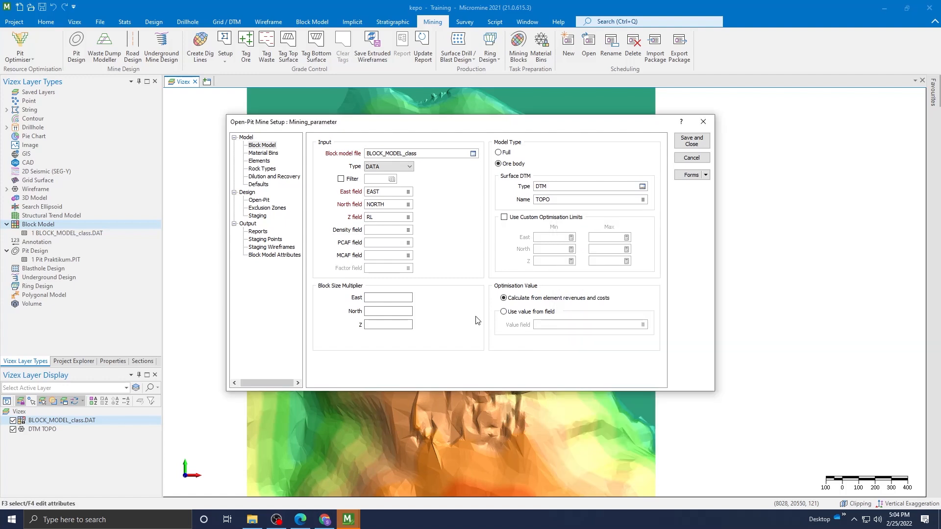
Rename the custom material bin with code Au as Gold.
click(263, 153)
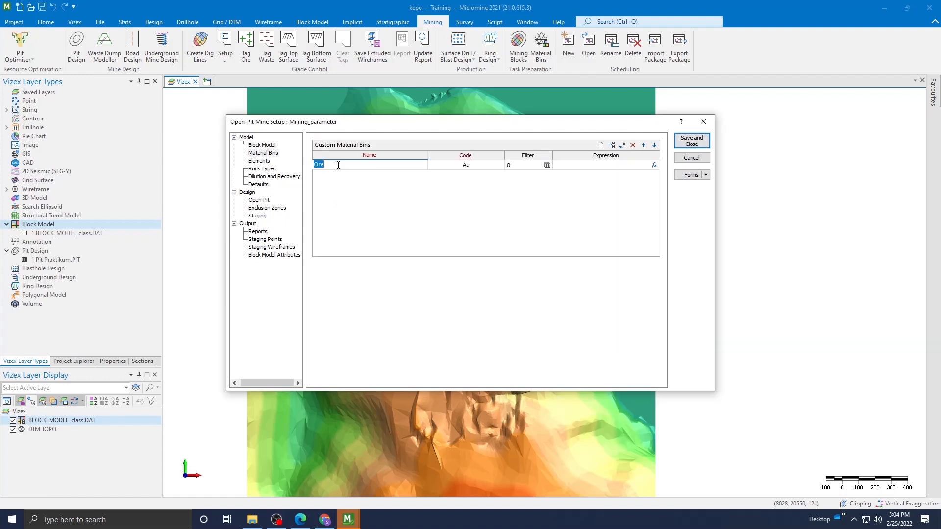
text(Gold)
click(473, 166)
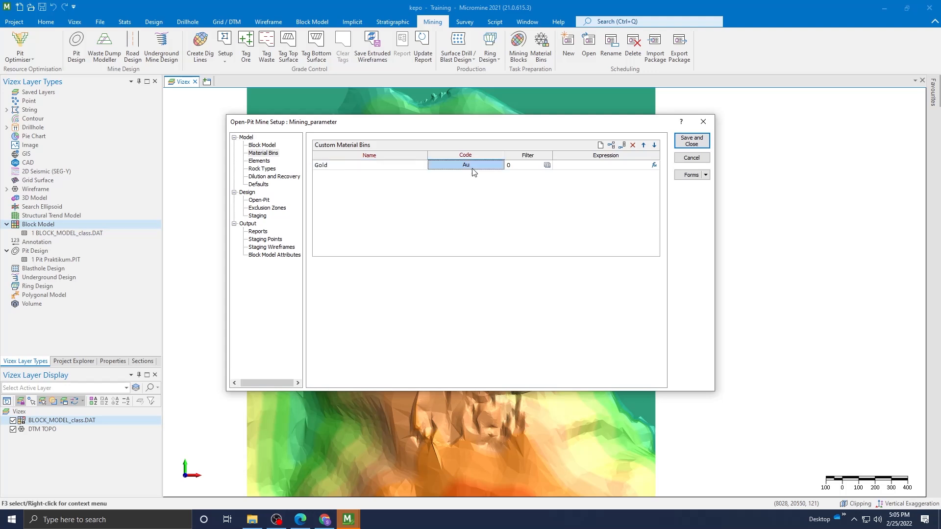
right_click(532, 168)
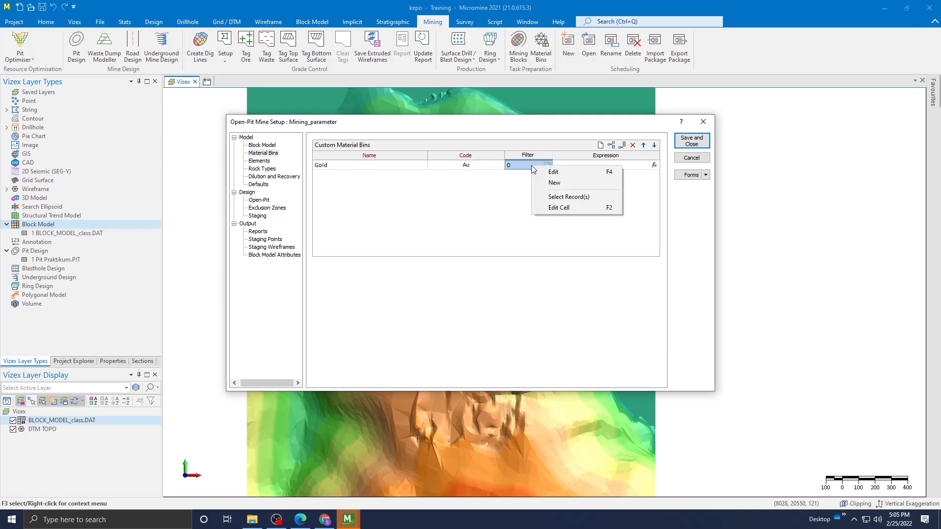
click(551, 175)
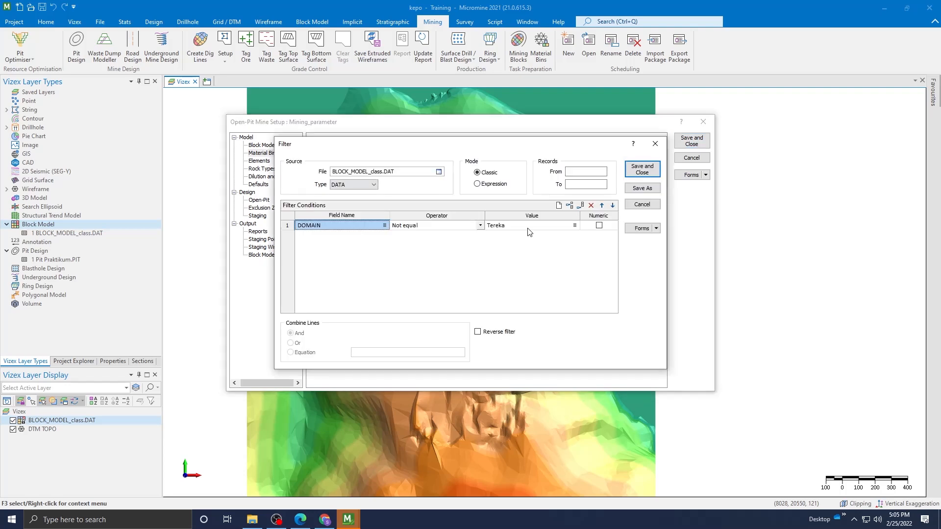
key(Tab)
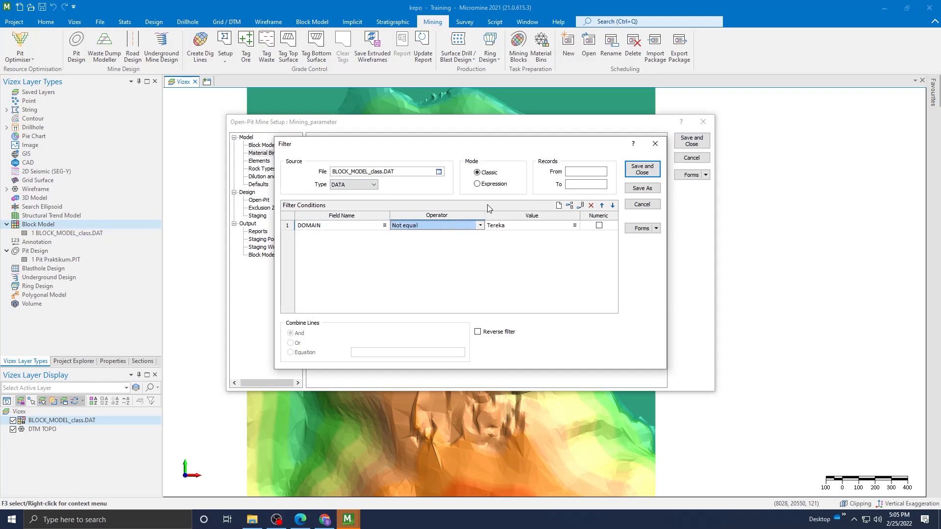
click(656, 145)
Define the Gold bin's filter on BLOCK_MODEL_class.DAT with the condition DOMAIN Not equal Tereka, and save it.
right_click(513, 165)
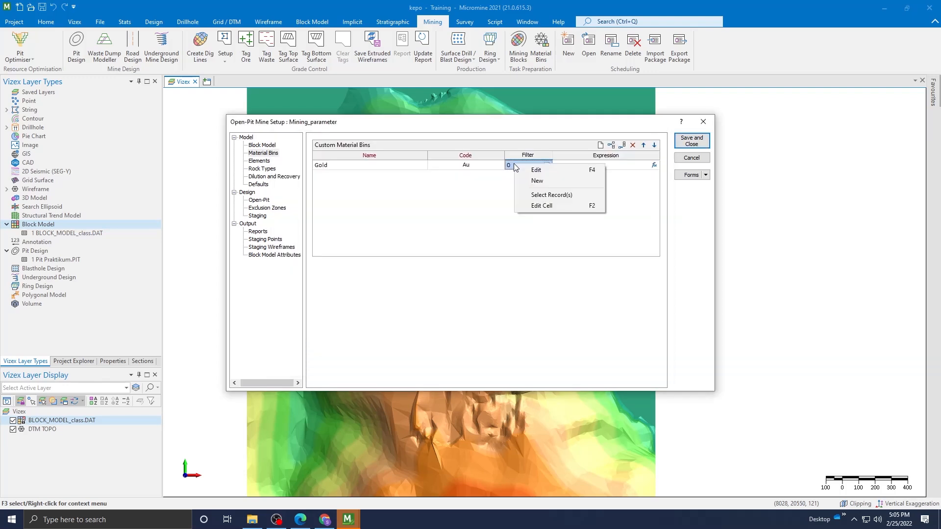
click(538, 181)
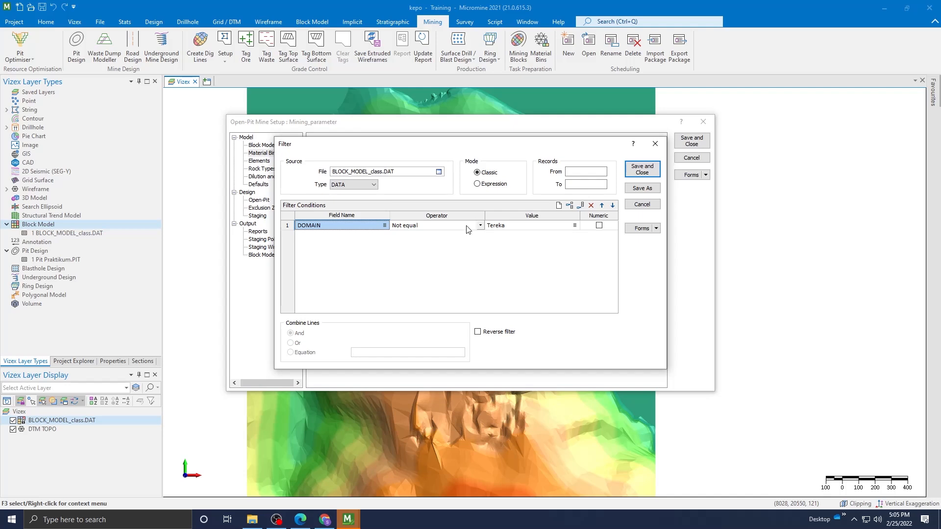
click(383, 225)
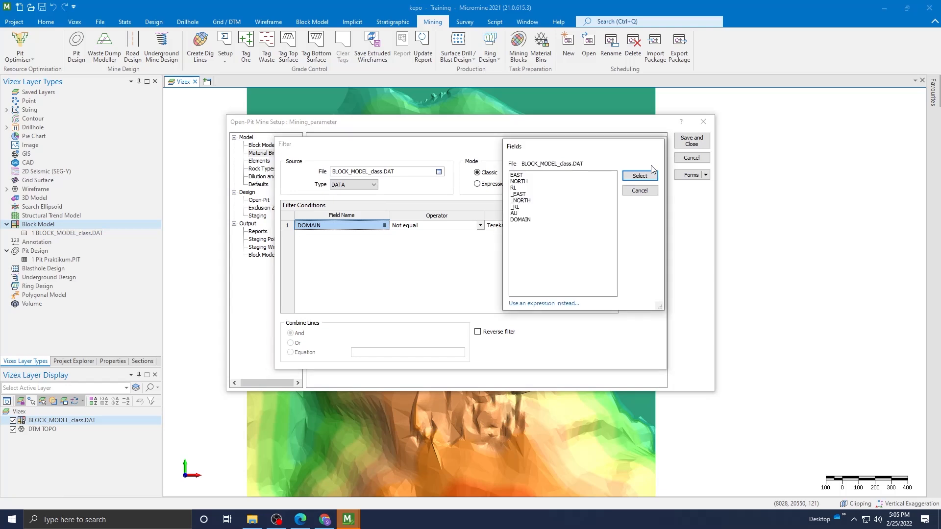
click(630, 194)
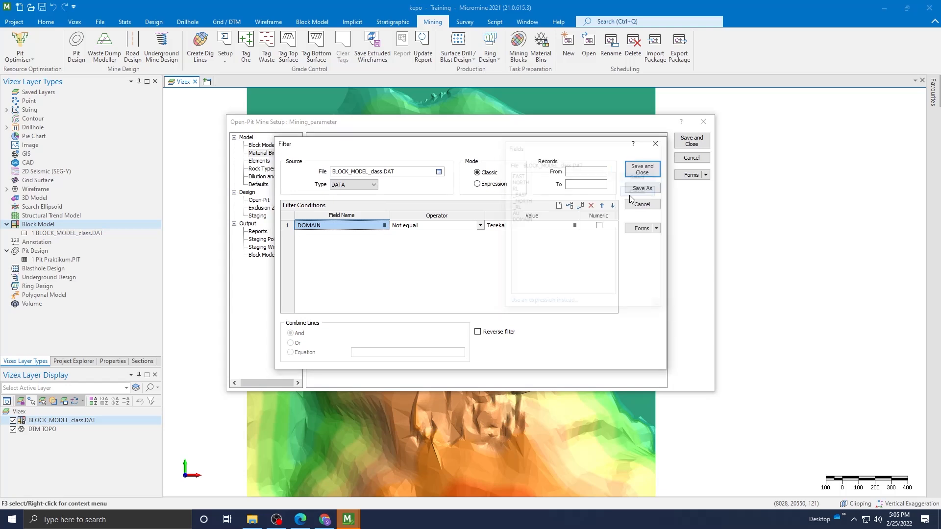
click(384, 226)
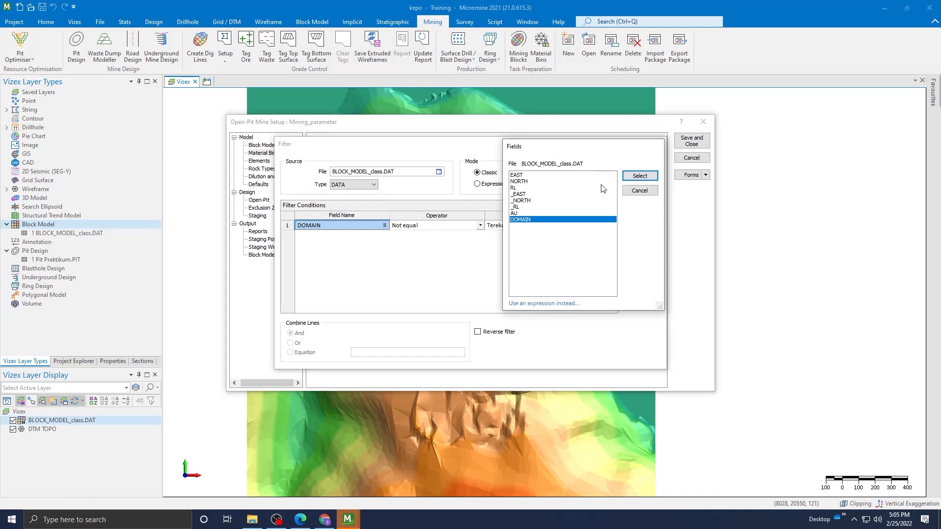
click(639, 176)
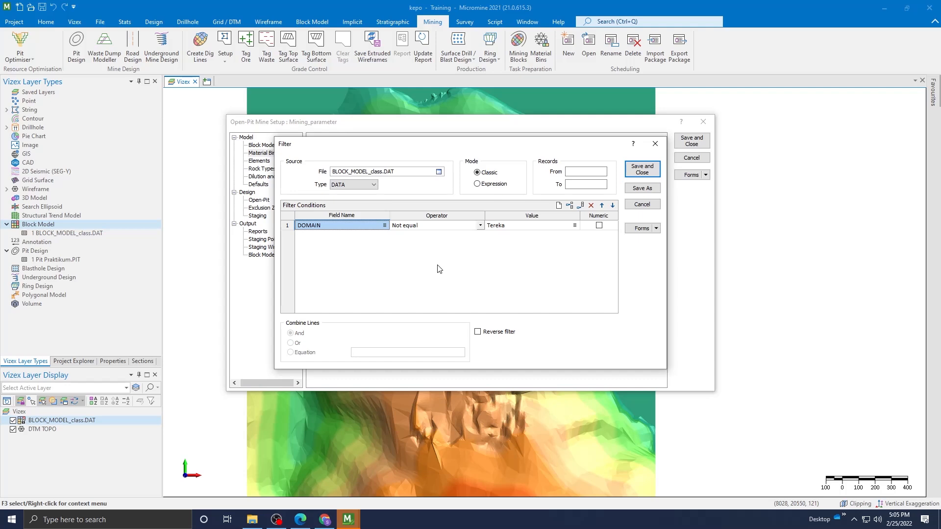
click(480, 226)
click(481, 227)
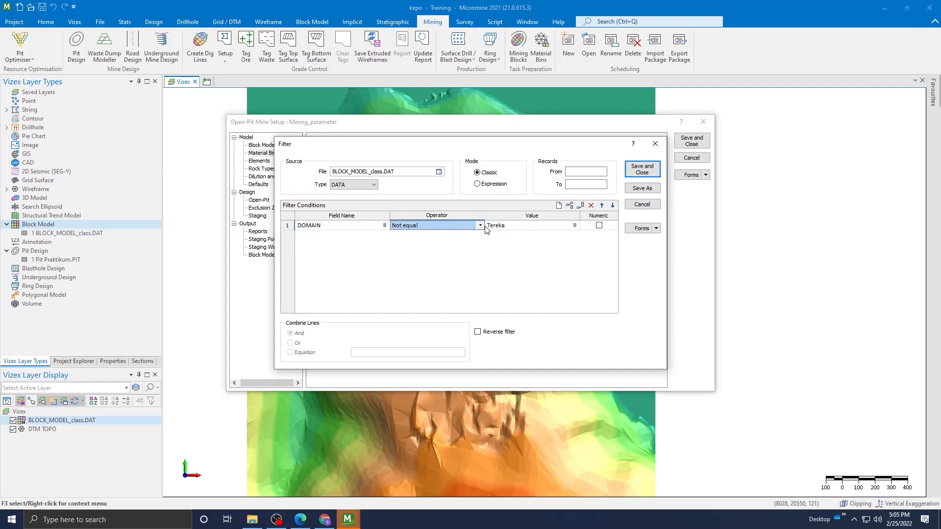
click(536, 224)
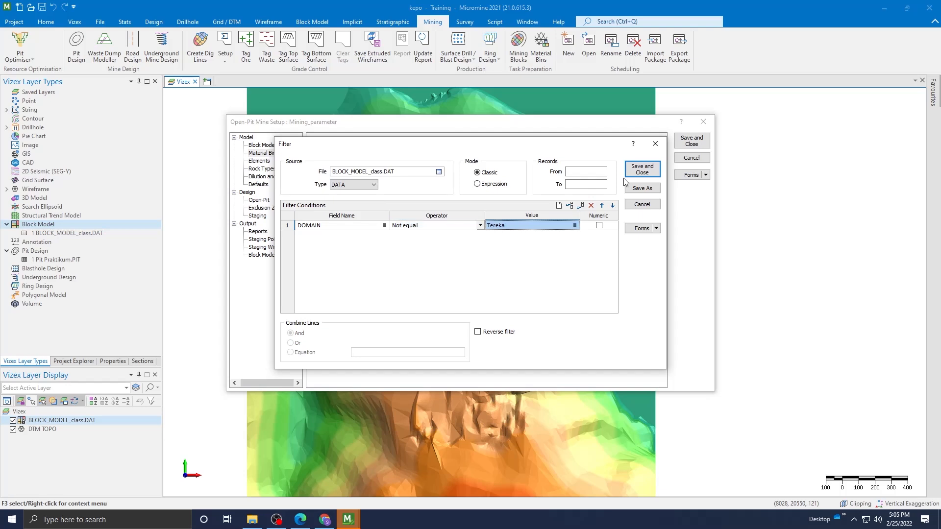
click(637, 171)
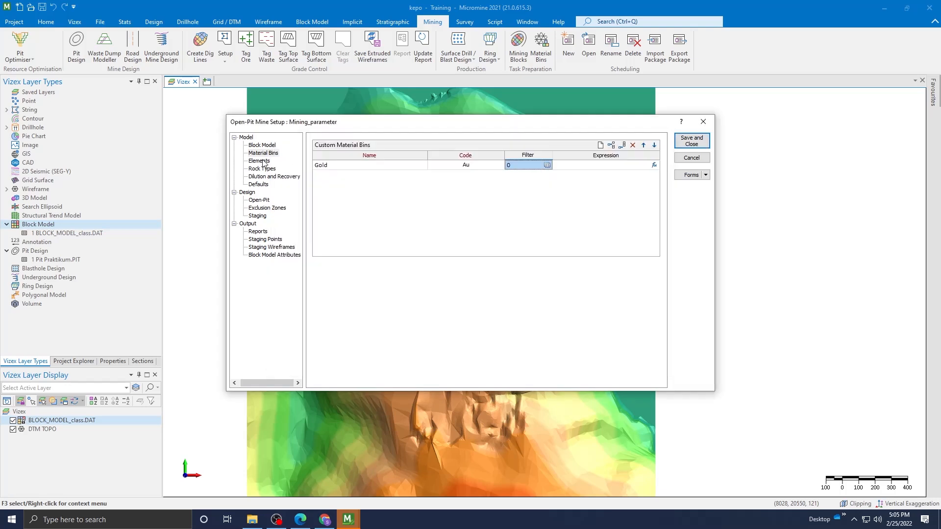
Assign the block model field AU to the Gold element and keep its grade representation as g/t.
click(263, 162)
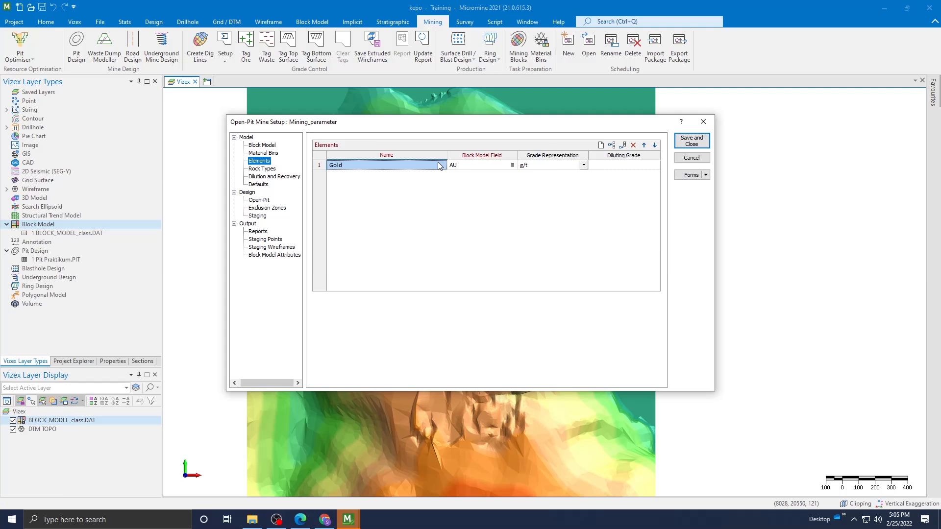
click(485, 166)
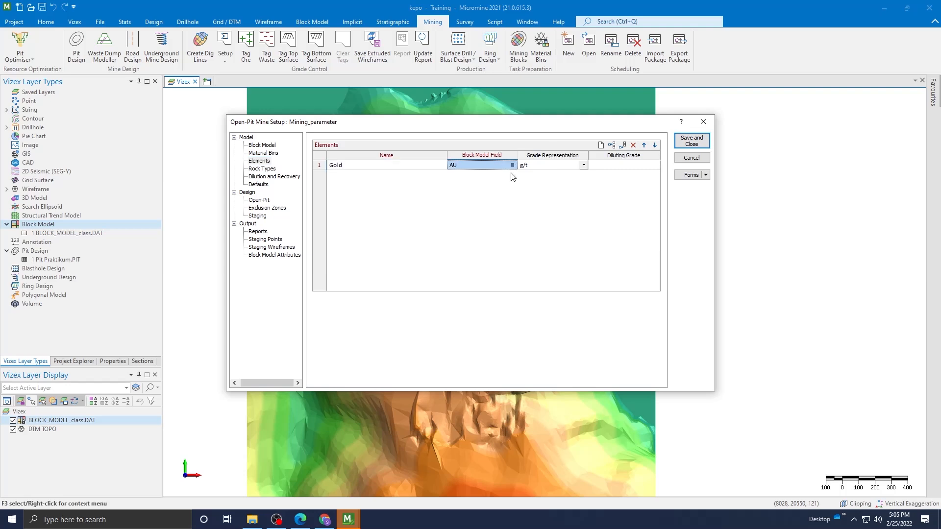
key(Left)
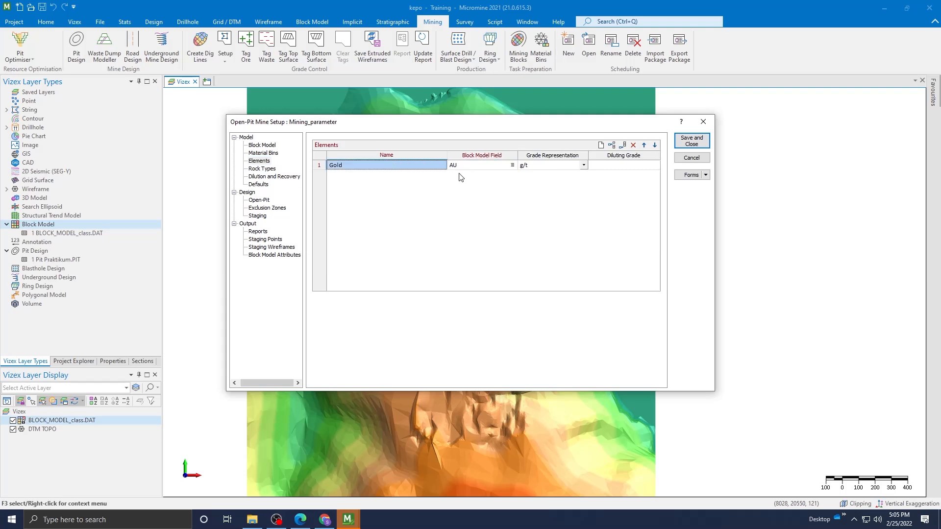
click(469, 168)
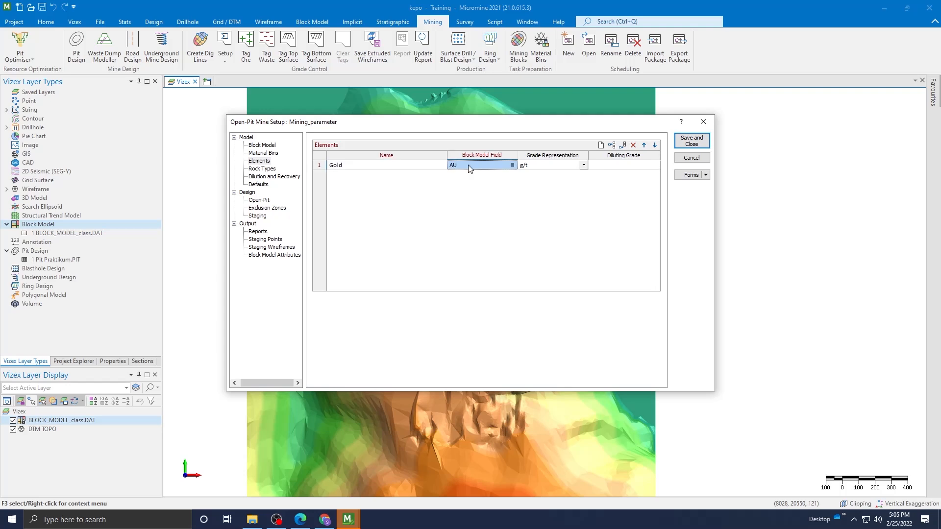
double_click(469, 167)
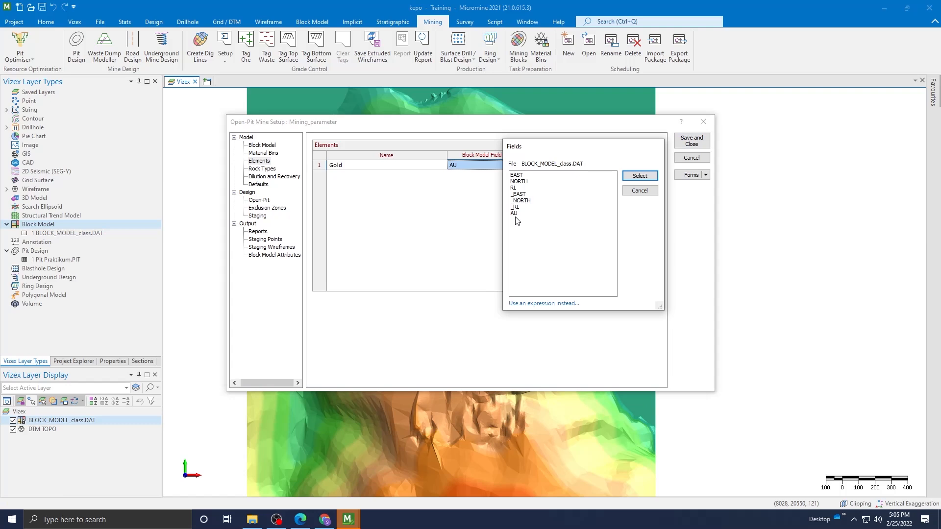
click(516, 214)
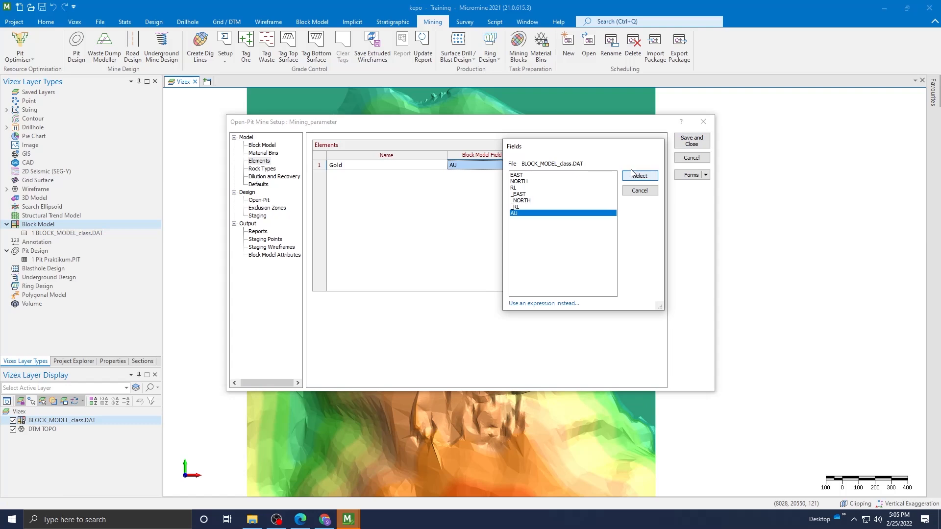
click(633, 175)
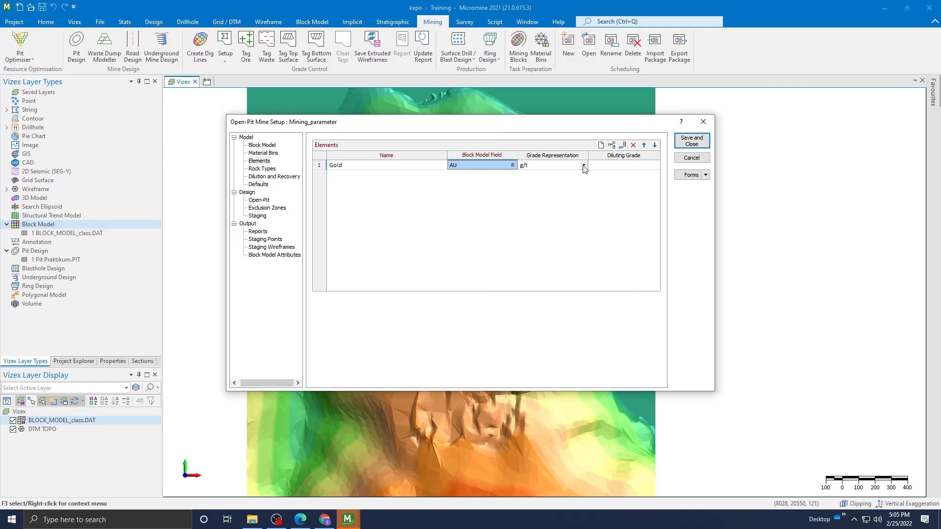
click(583, 166)
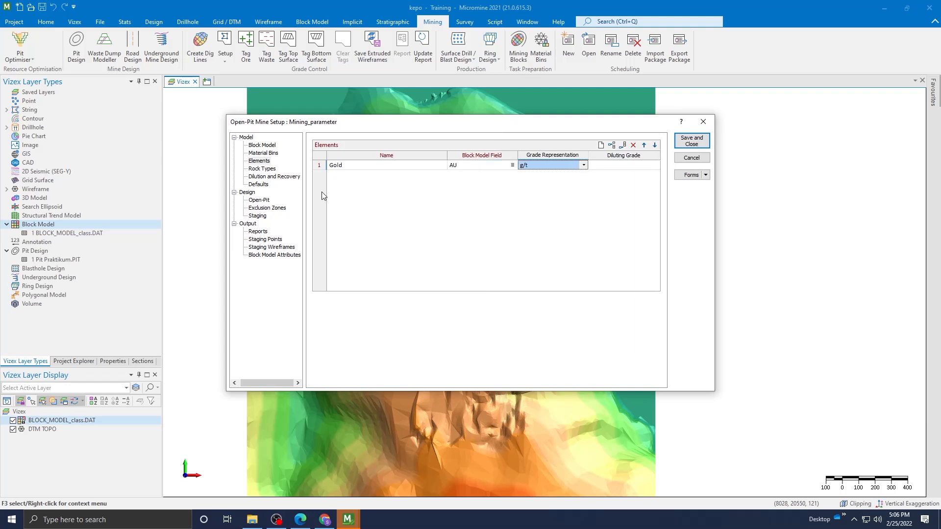
Check the dilution and recovery values and their units against the mining parameters table in the training PDF.
click(262, 169)
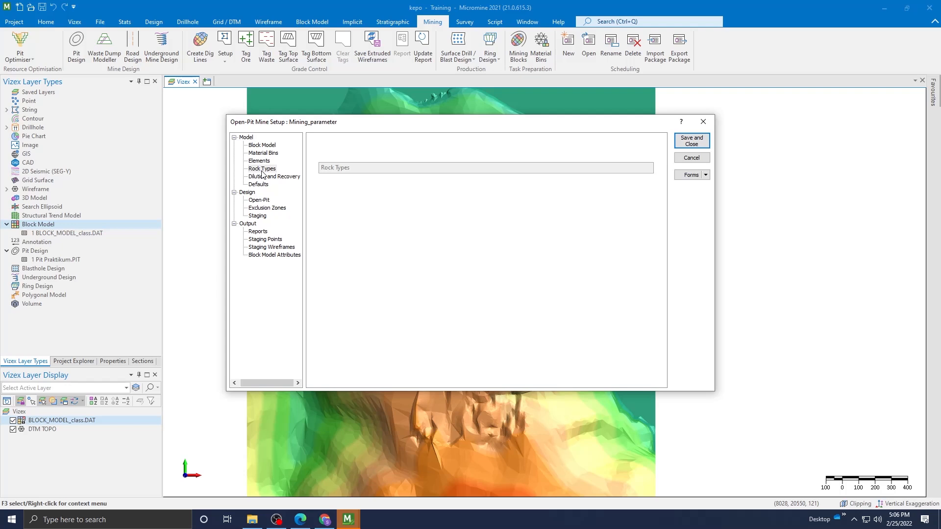
click(273, 177)
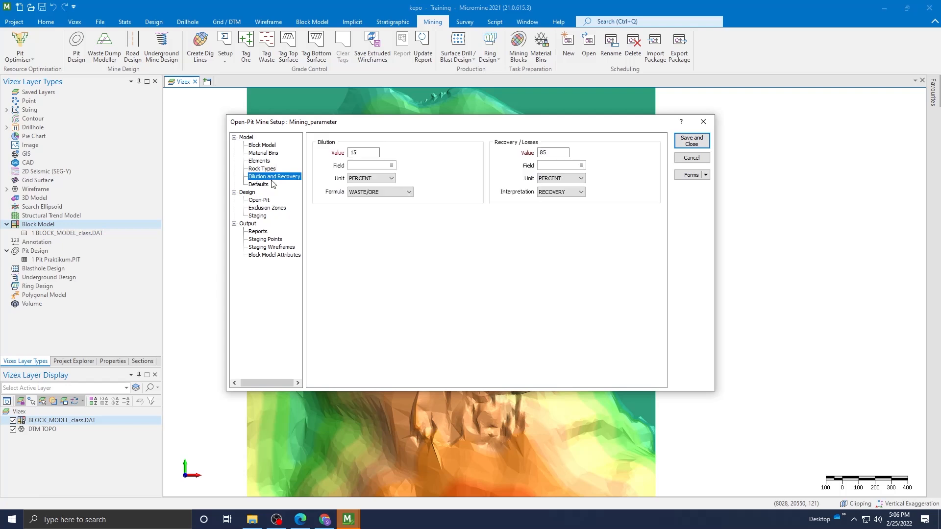
click(376, 154)
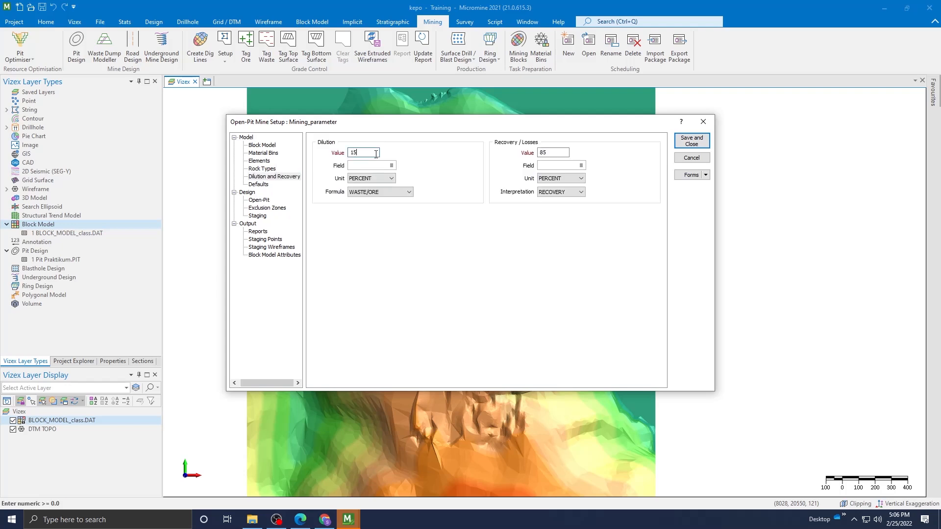
key(alt+Tab)
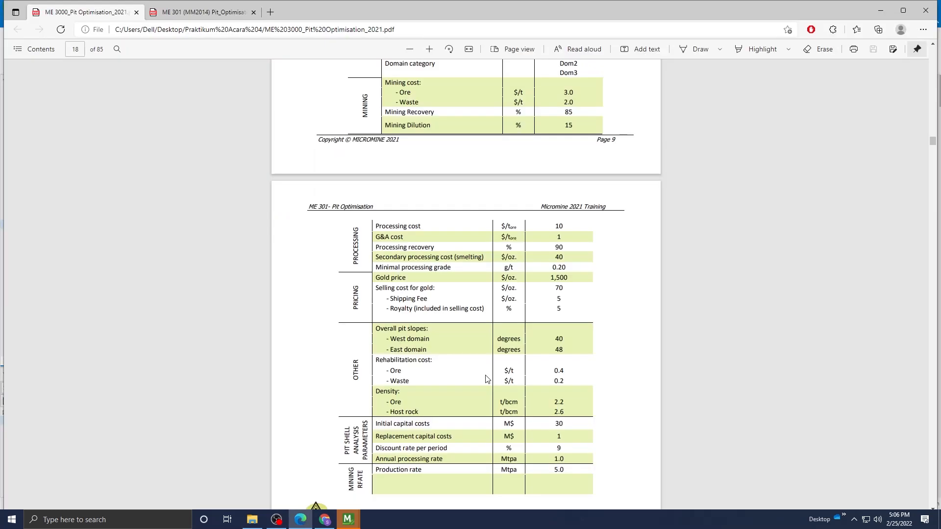
scroll(487, 378, up, 3)
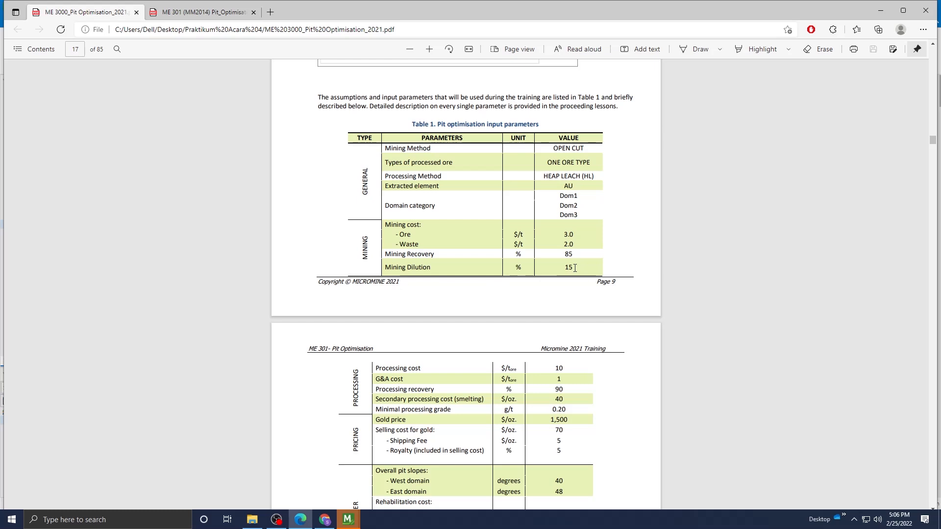
key(alt+Tab)
click(369, 179)
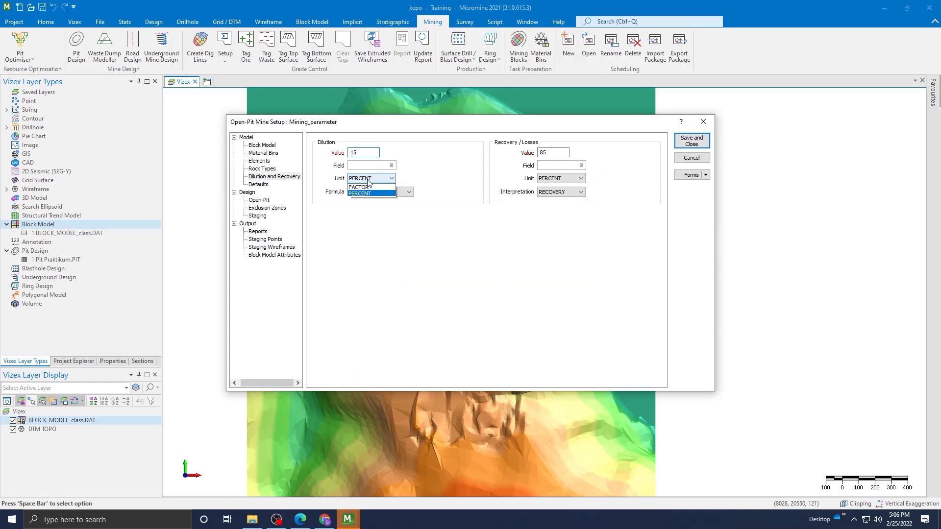
click(560, 179)
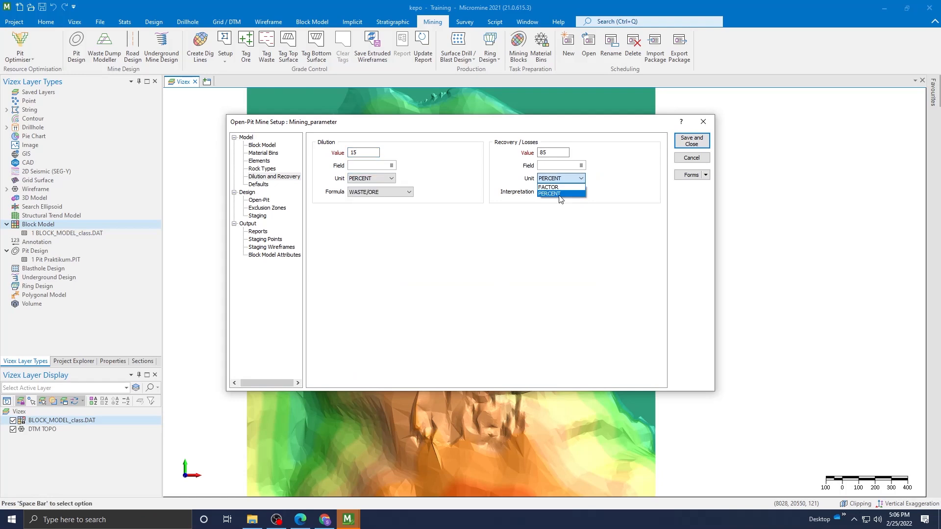
Compare the ore density in the primary zone defaults with the density listed in the training PDF.
click(258, 185)
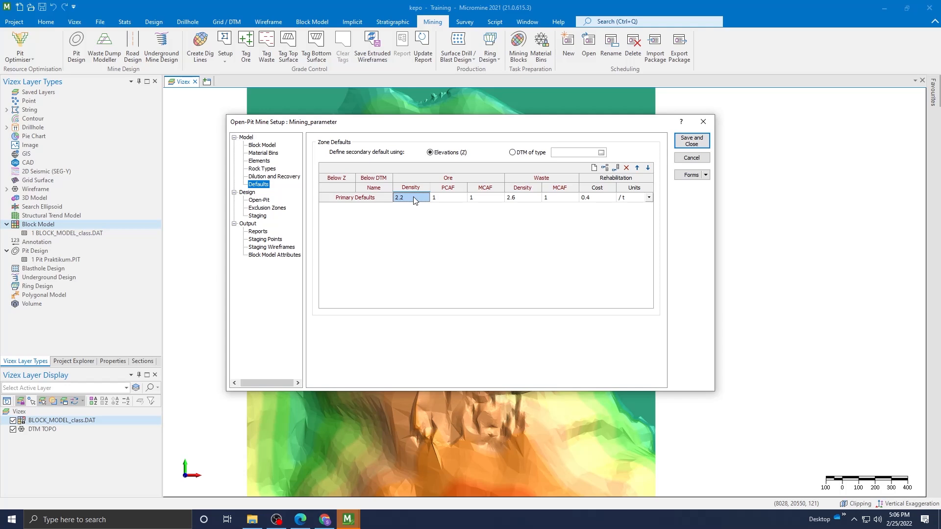
click(441, 197)
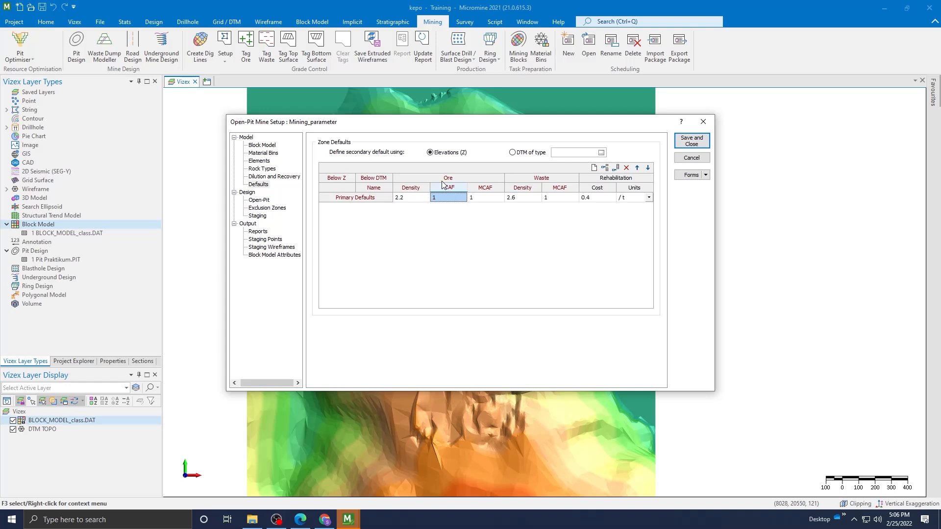
click(416, 197)
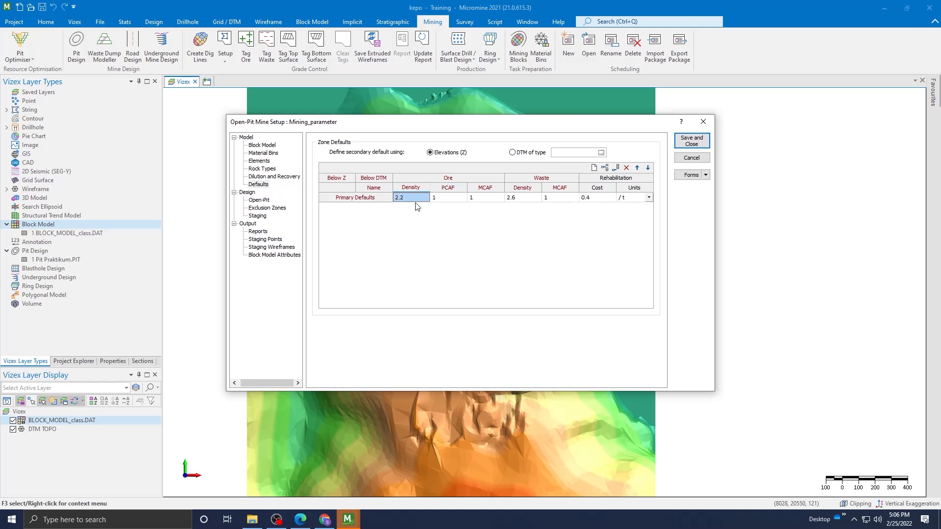
click(292, 520)
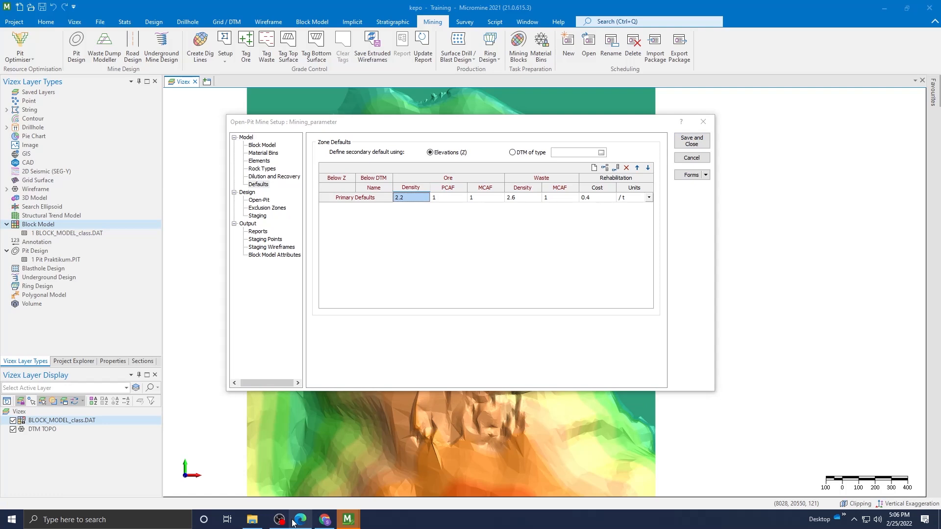
click(293, 521)
double_click(562, 260)
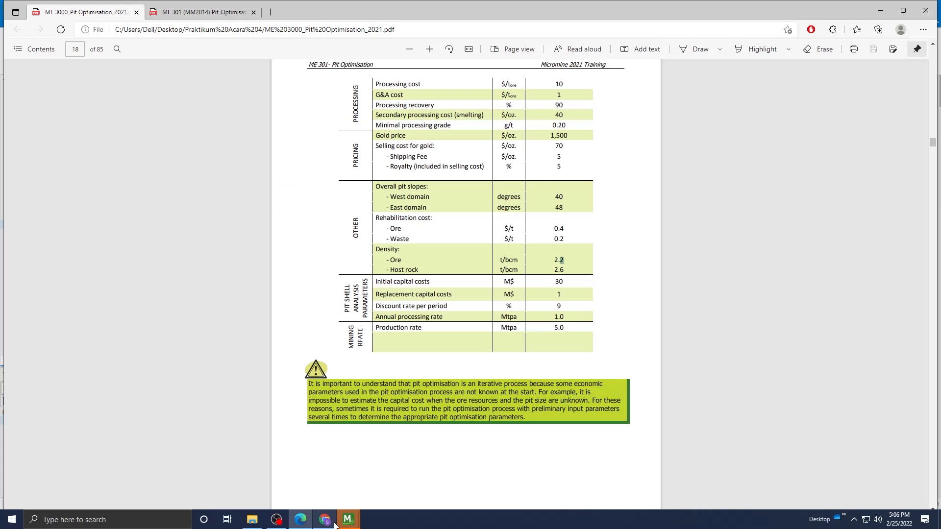
click(345, 521)
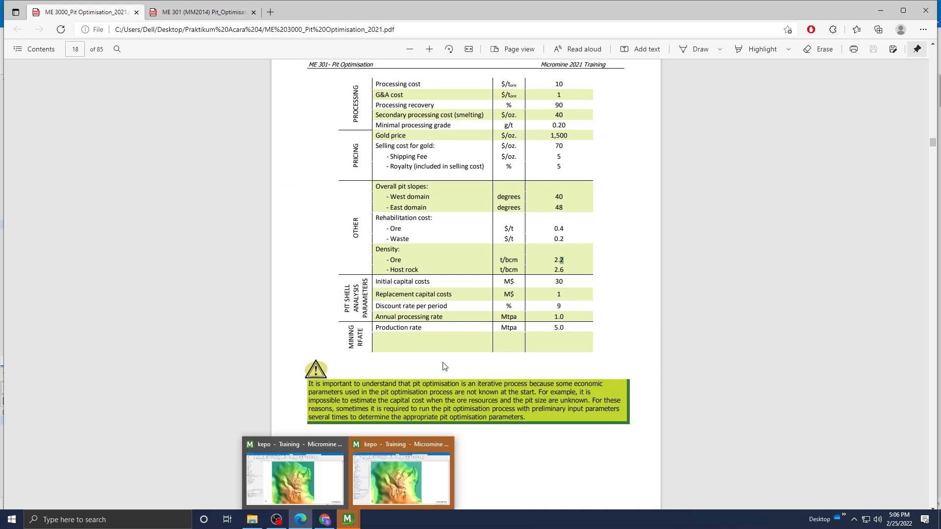
click(373, 470)
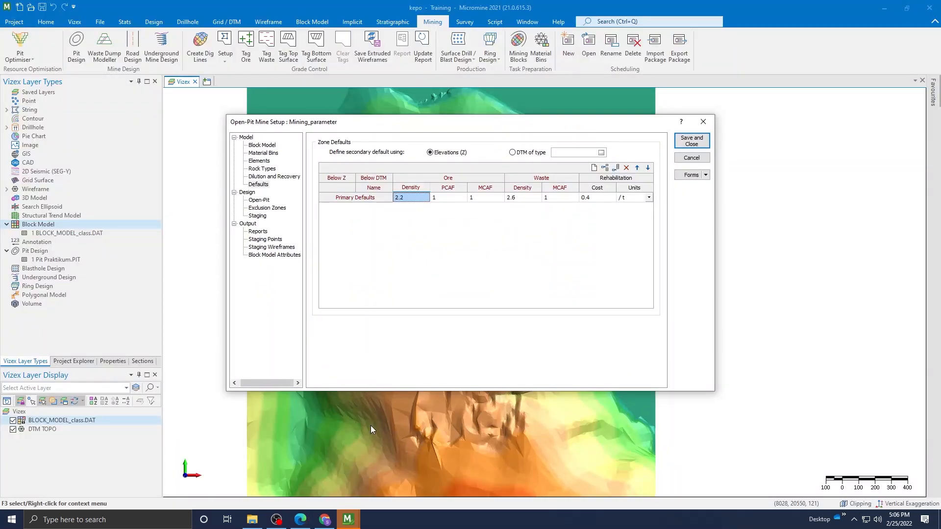
Set the ore PCAF in the primary zone defaults to 1.
click(450, 198)
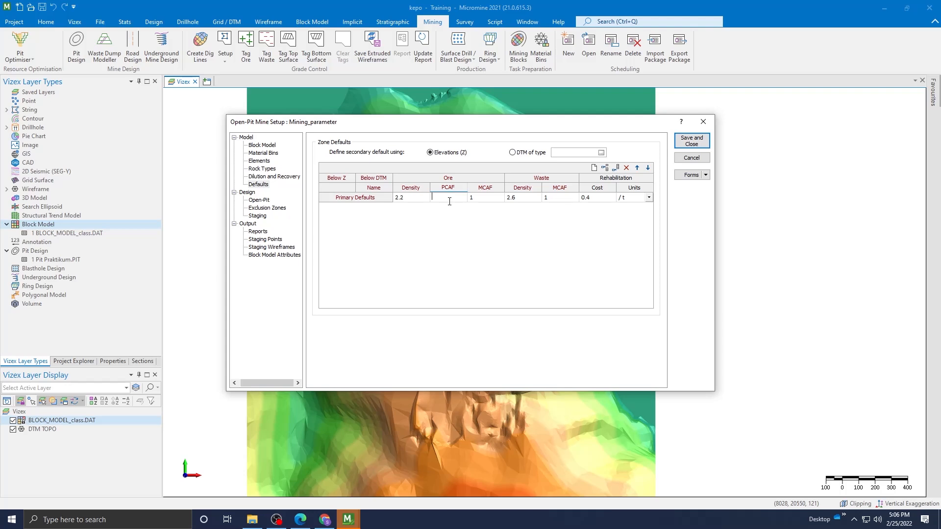
text(1)
key(Tab)
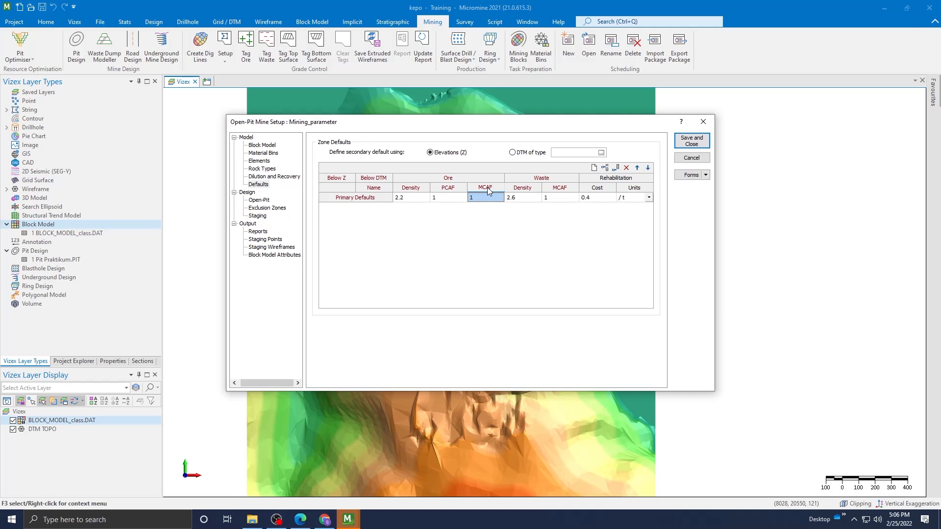
key(Tab)
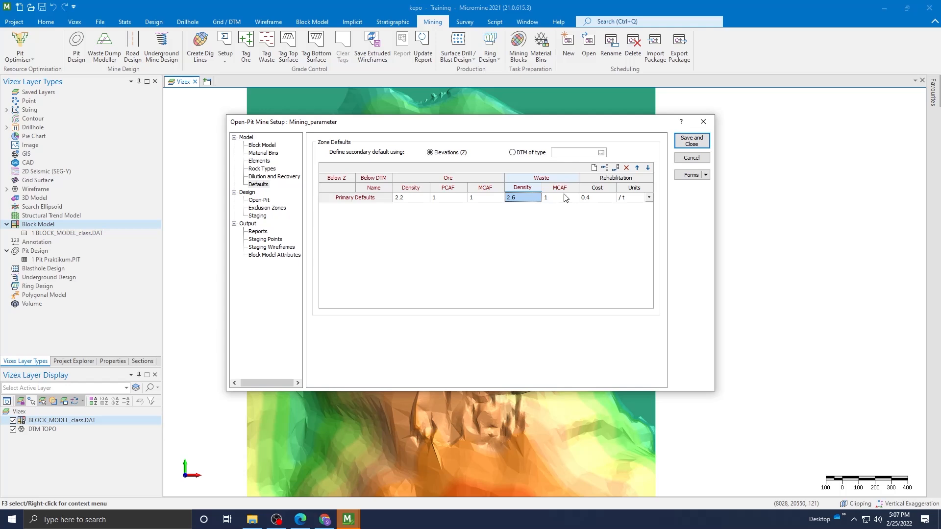
Compare the rehabilitation cost with the training PDF's parameter table and review the open-pit mining costs for ore and waste.
click(591, 198)
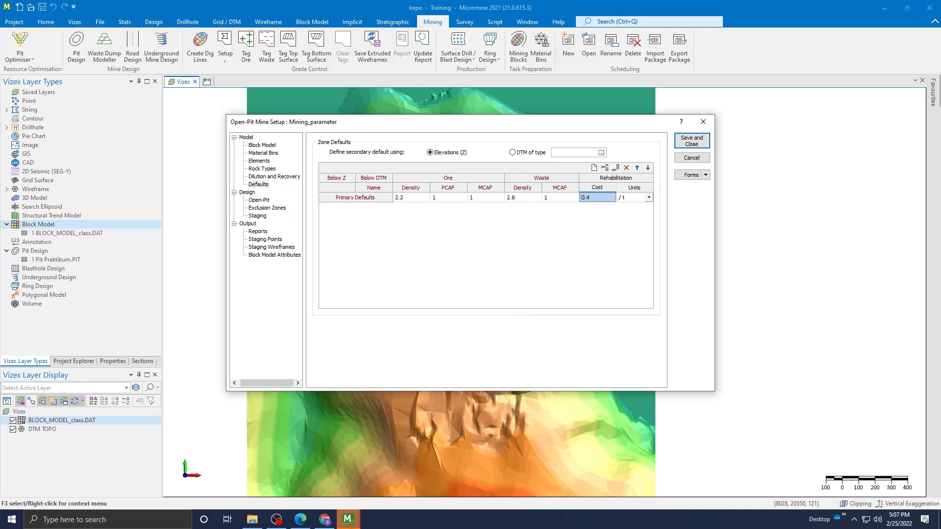
click(349, 527)
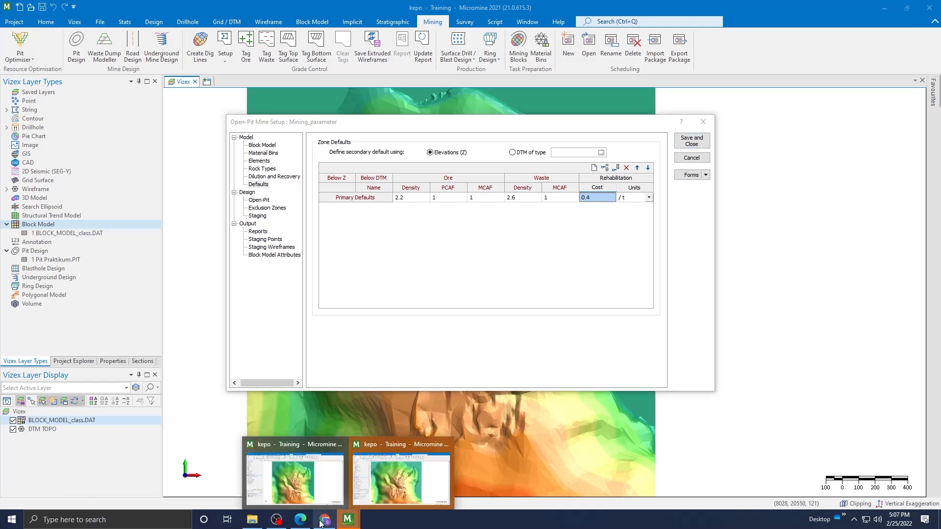
click(321, 522)
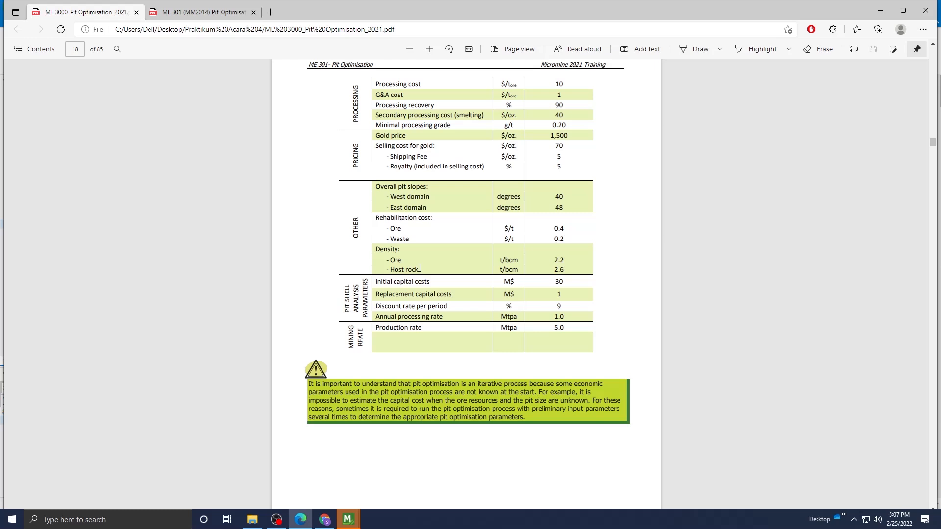
scroll(562, 184, down, 2)
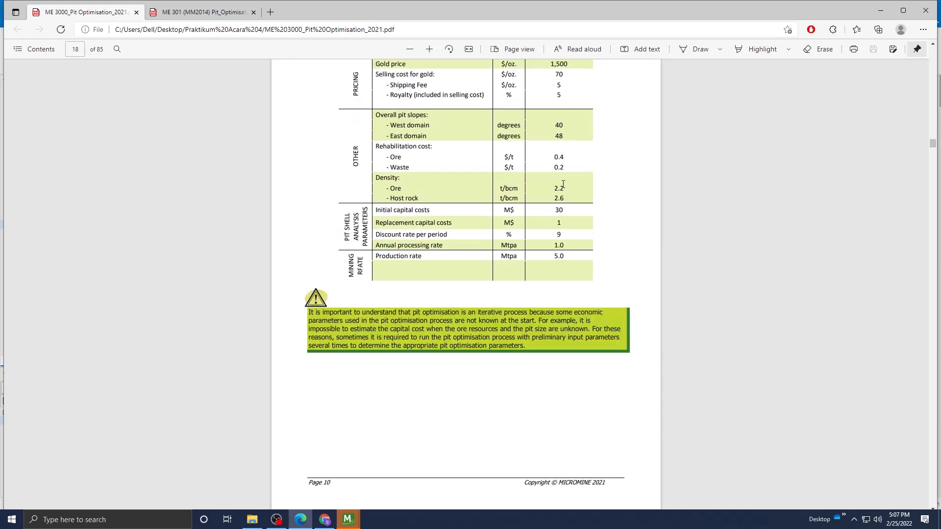
scroll(563, 184, up, 2)
drag(375, 218, 444, 220)
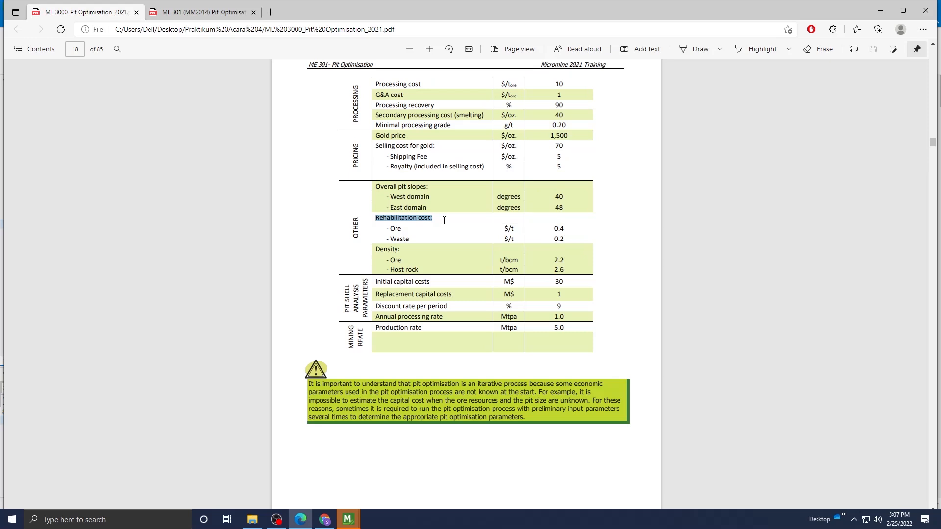
key(alt+Tab)
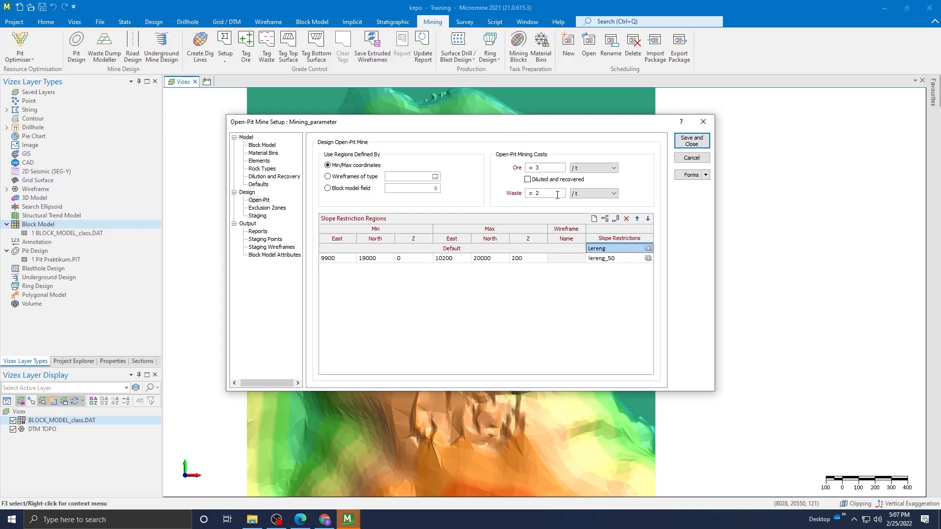
click(546, 168)
click(543, 194)
Create a slope restriction set named Slope 40 for the default region and define its slope angle at bearing 0.
right_click(624, 249)
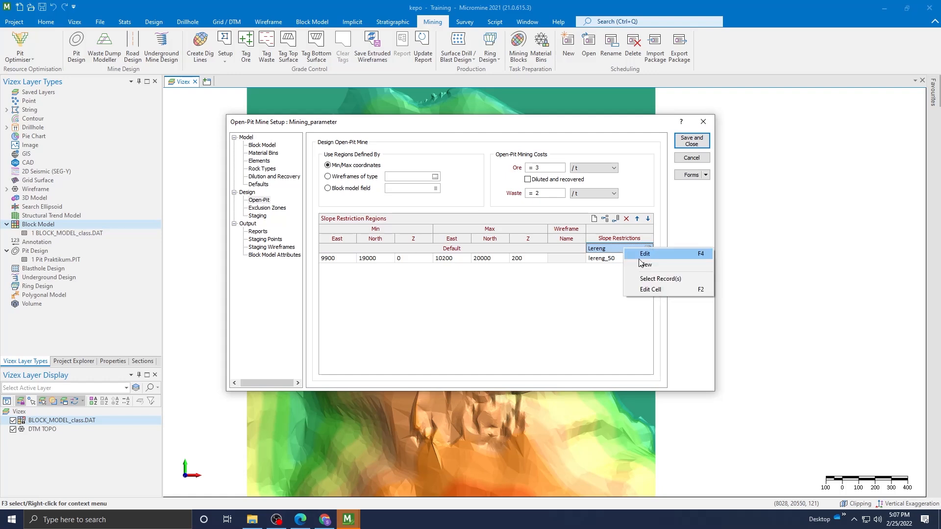
click(639, 259)
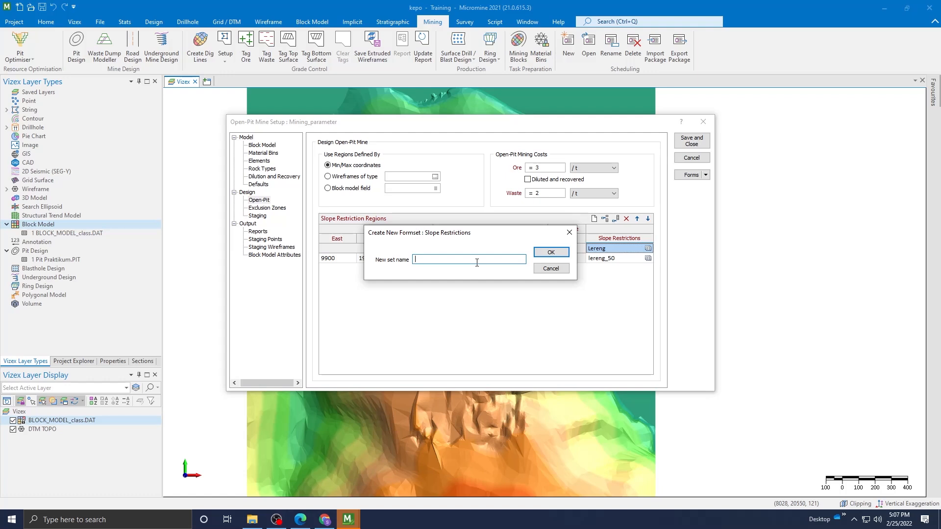
text(Slope $0)
key(Return)
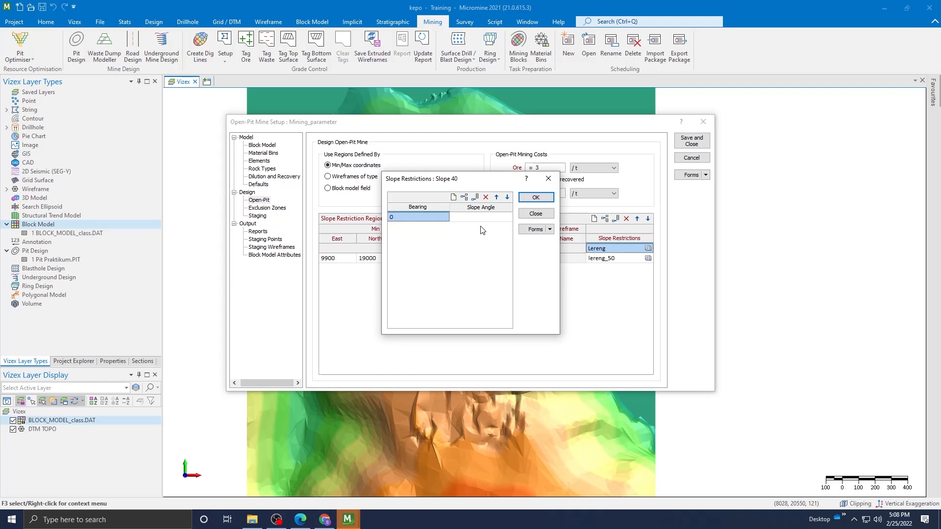
click(474, 218)
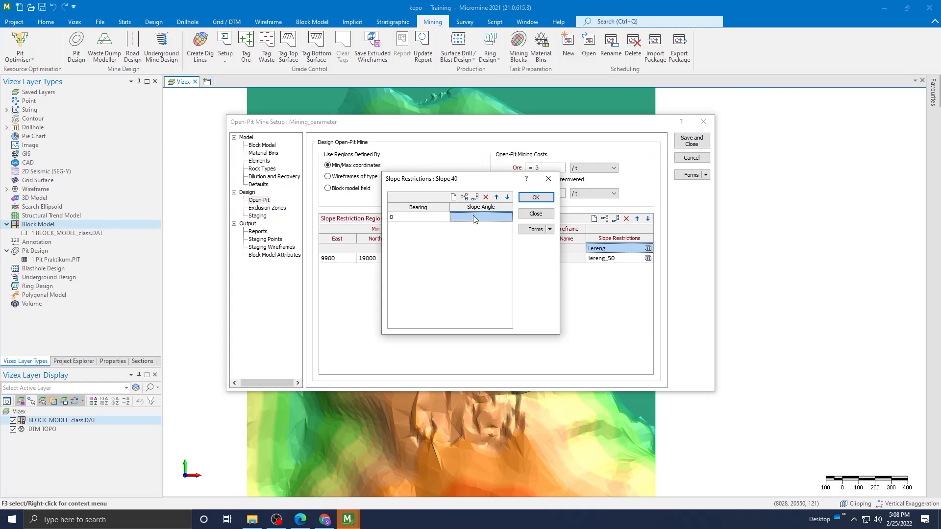
key(Return)
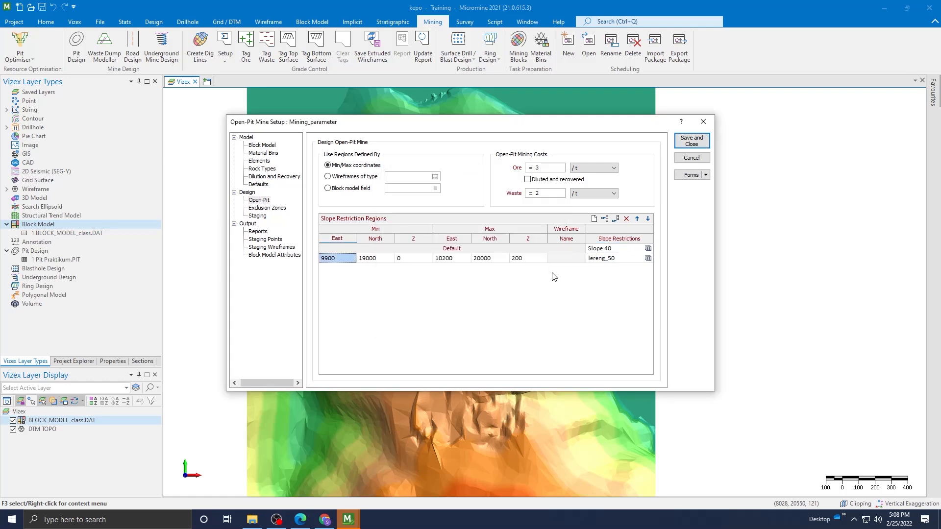
Delete the bearing 90 and 180 rows from the lereng_50 slope restriction, save it, and open the exclusion zones settings.
click(599, 258)
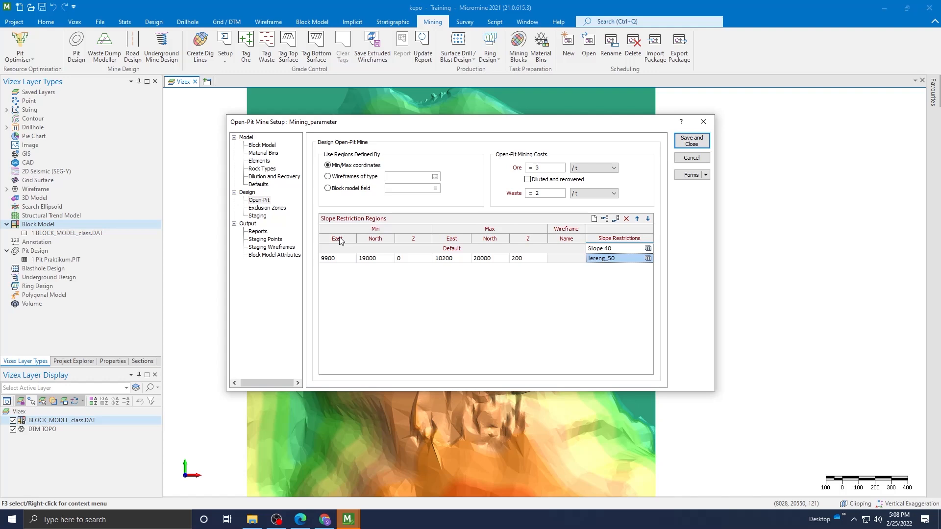
click(392, 259)
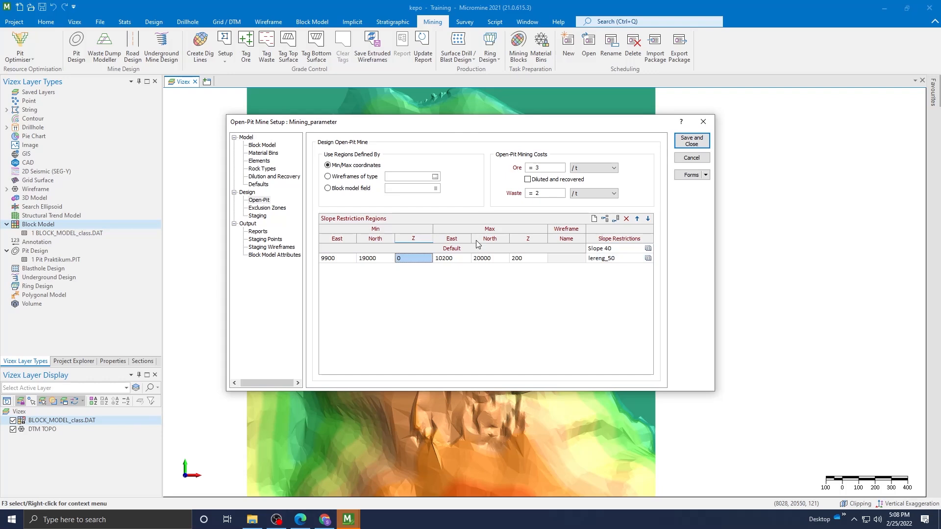
click(621, 259)
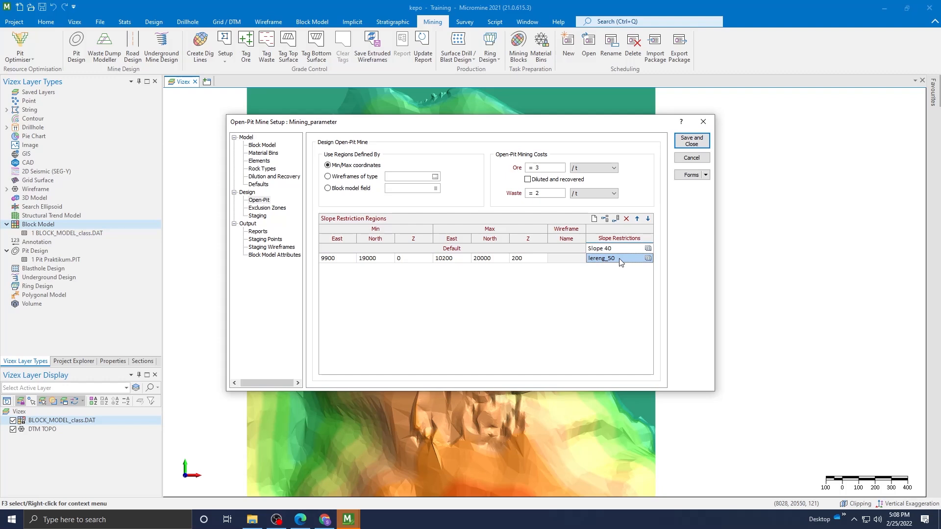
double_click(619, 258)
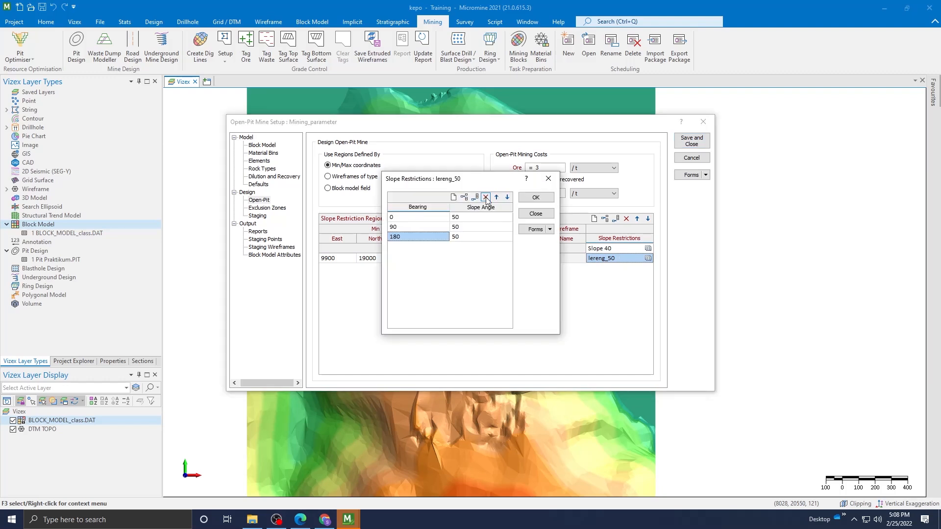
click(485, 197)
click(485, 197)
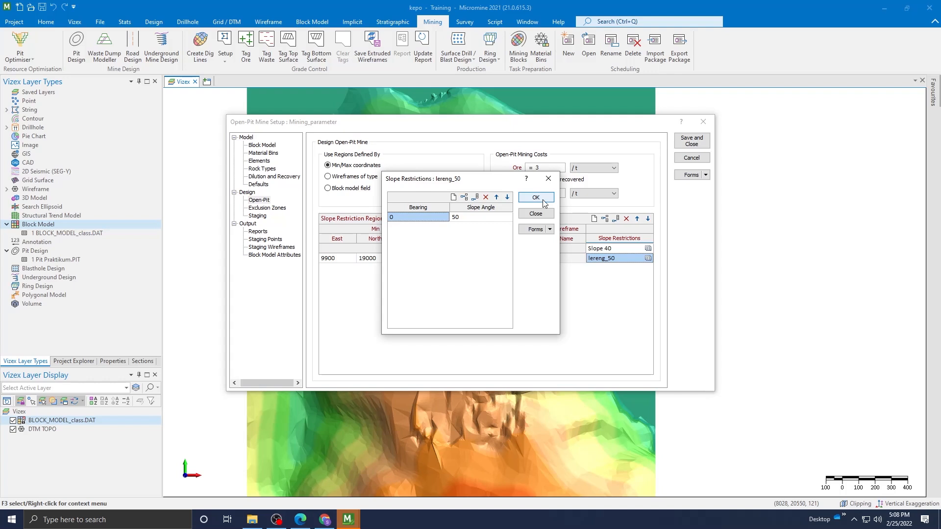
click(535, 198)
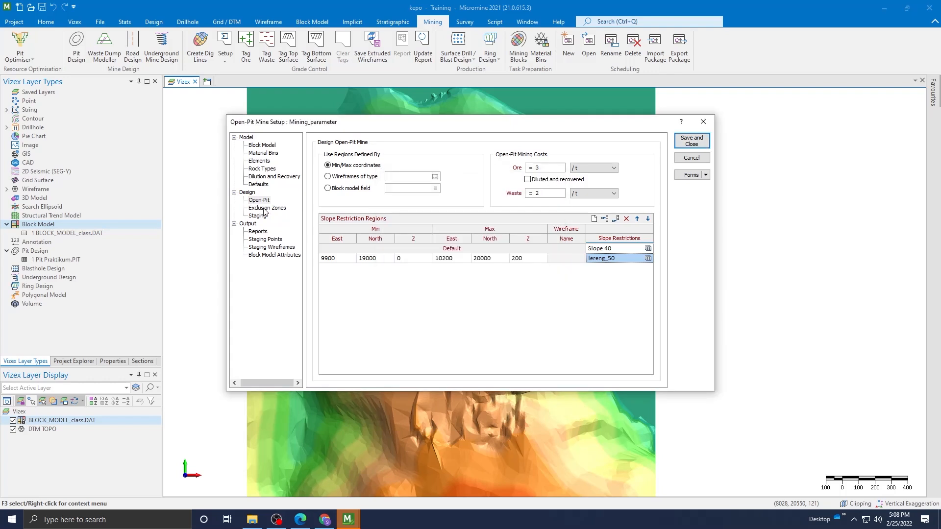
click(265, 208)
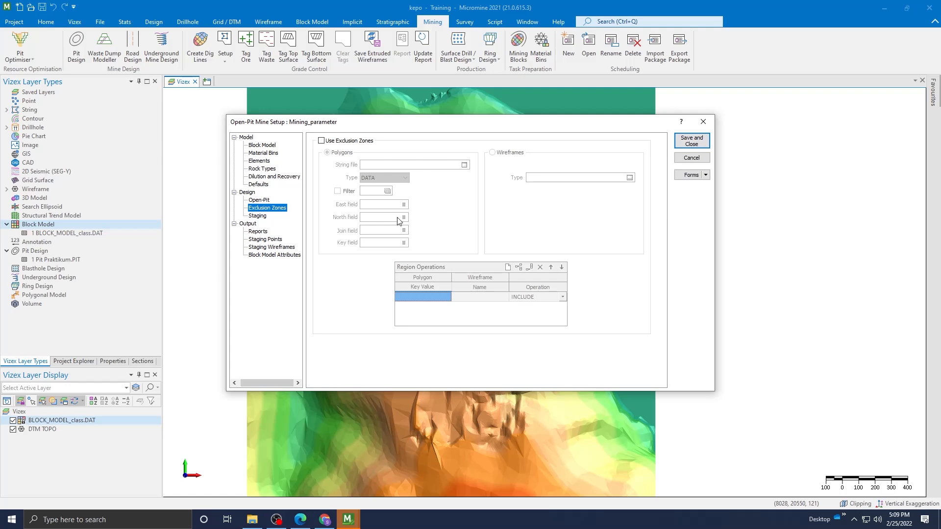
Try the exclusion zones option, turn it off again, and open the staging settings.
click(321, 140)
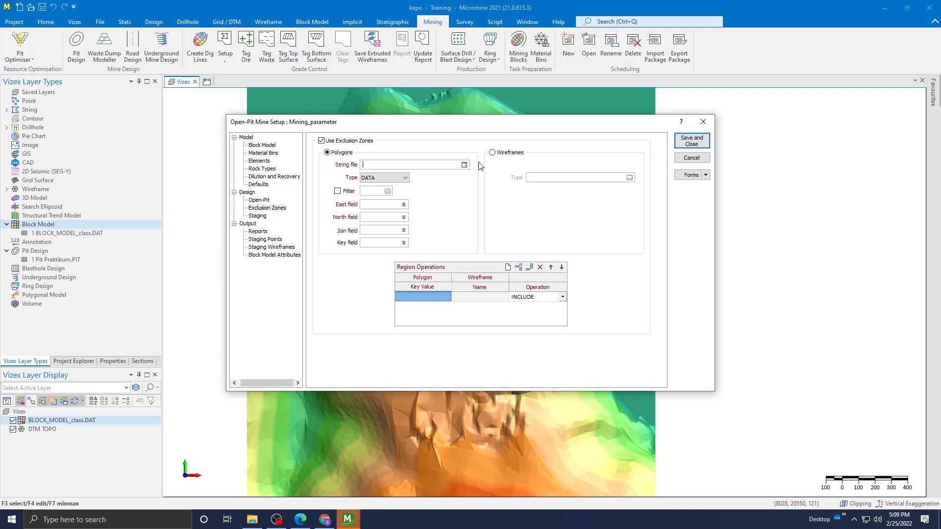
click(322, 140)
click(261, 217)
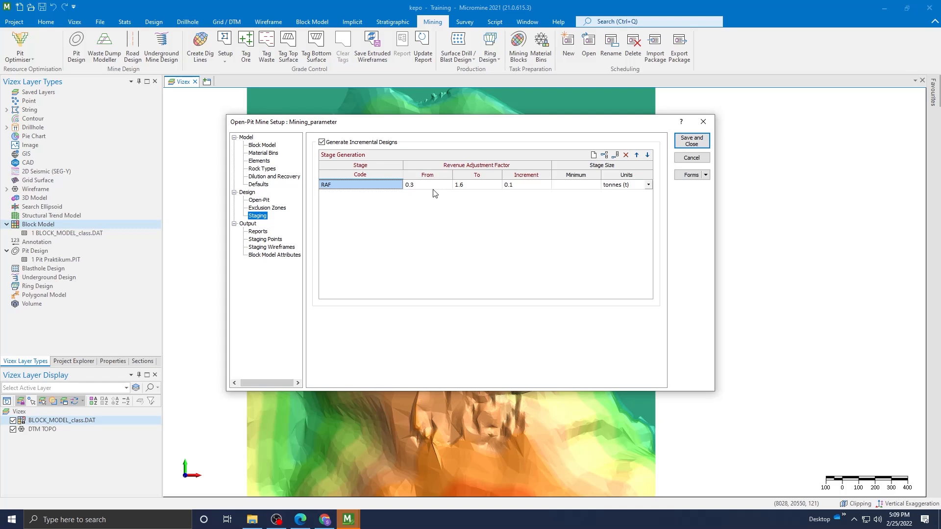
Re-enter the RAF stage's revenue adjustment factor range from 0.3 to 1.6, with an increment of 0.1.
click(526, 185)
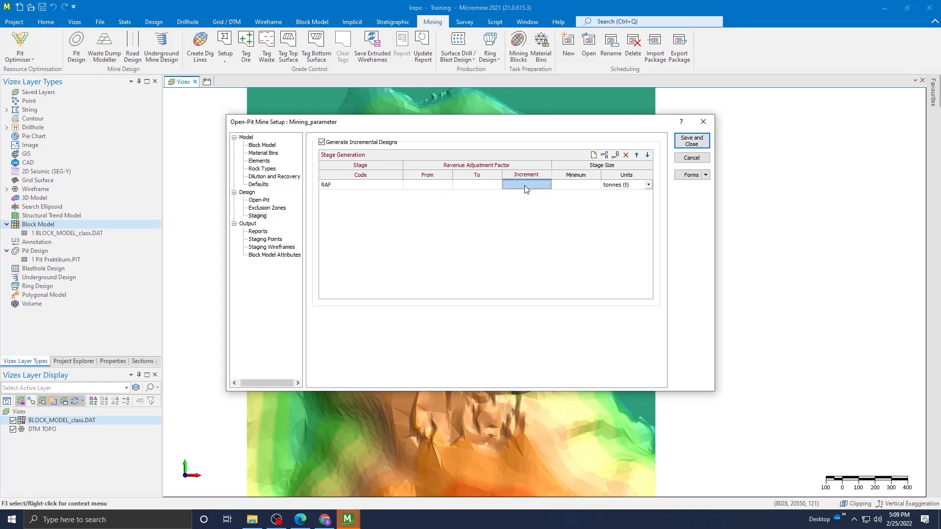
click(377, 185)
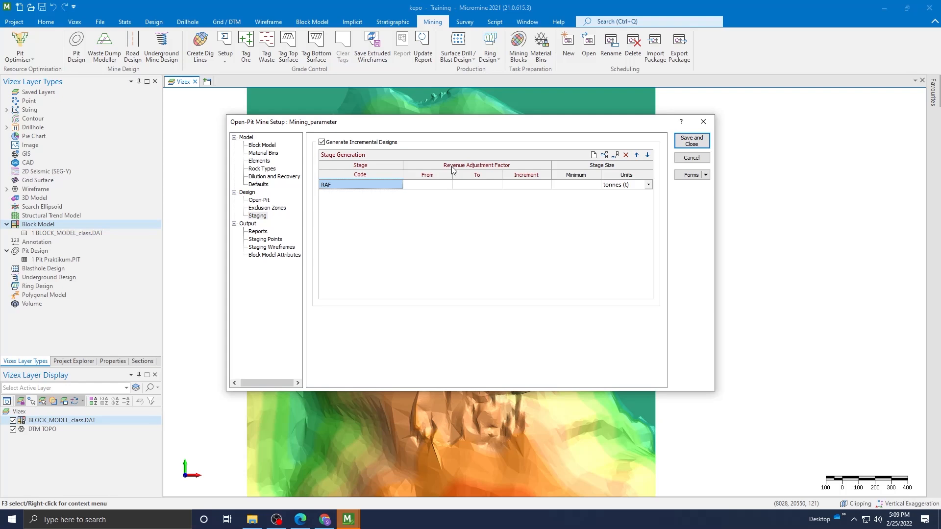
key(Tab)
text(0.3)
key(Tab)
text(1.)
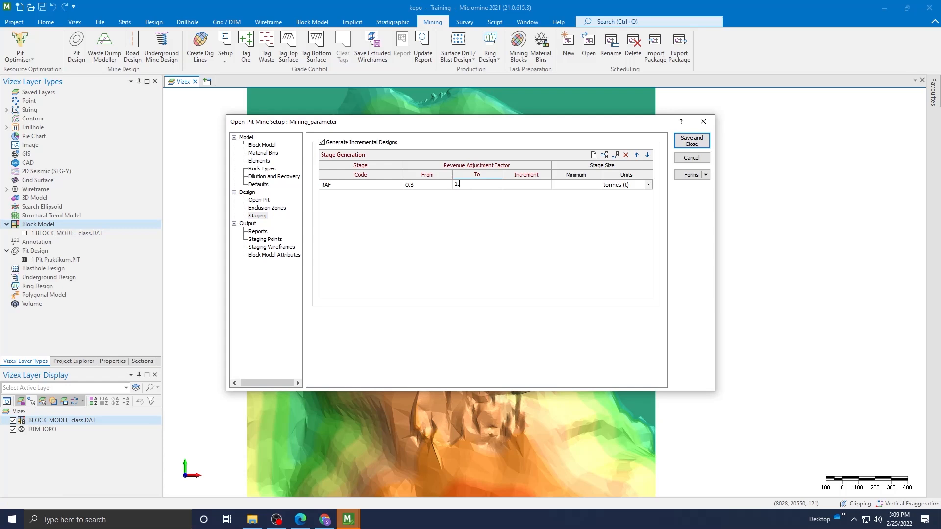
text(6)
click(530, 186)
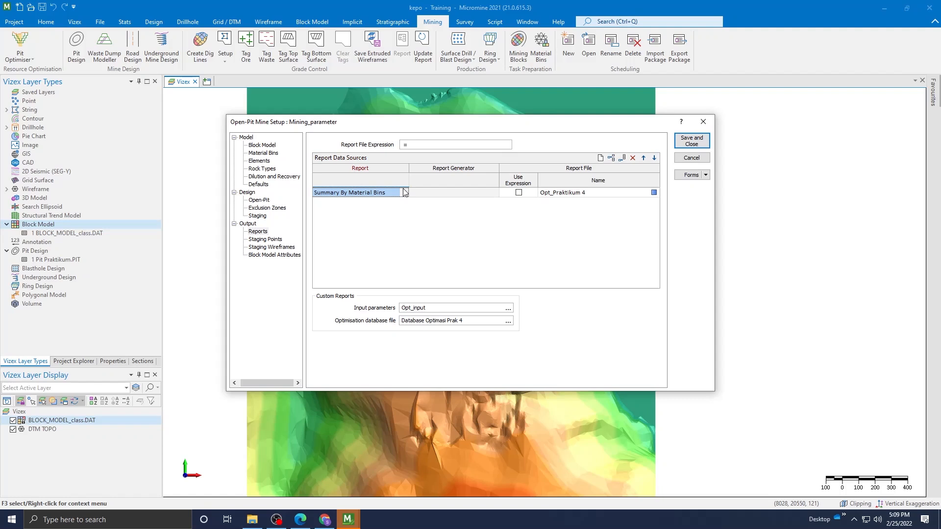
Change the Summary By Material Bins report file name to Opt_Prak.
click(585, 193)
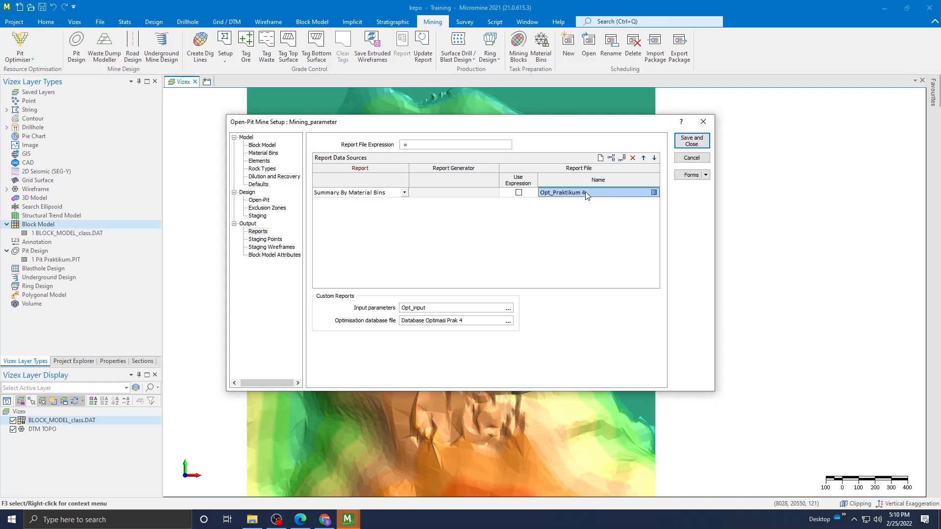
click(590, 195)
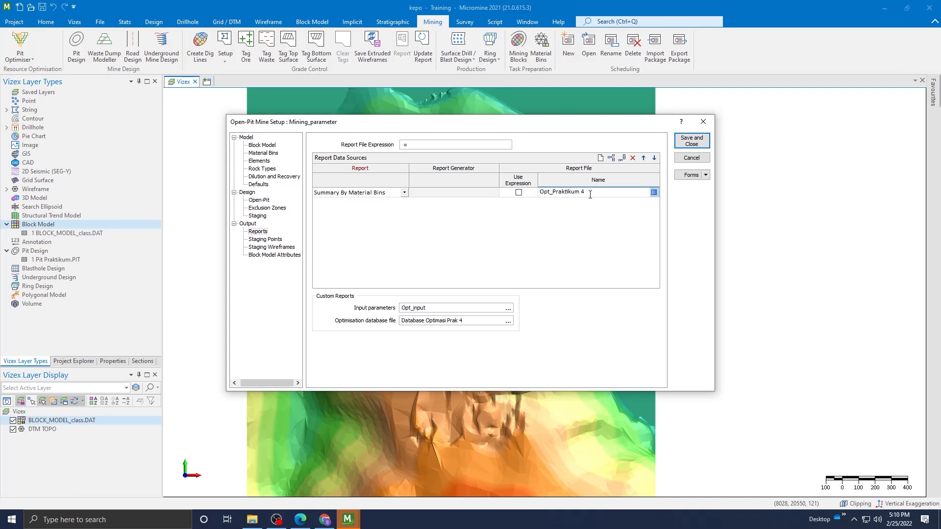
key(BackSpace)
key(BackSpace)
key(BackSpace)
key(BackSpace)
key(BackSpace)
key(BackSpace)
key(BackSpace)
key(Return)
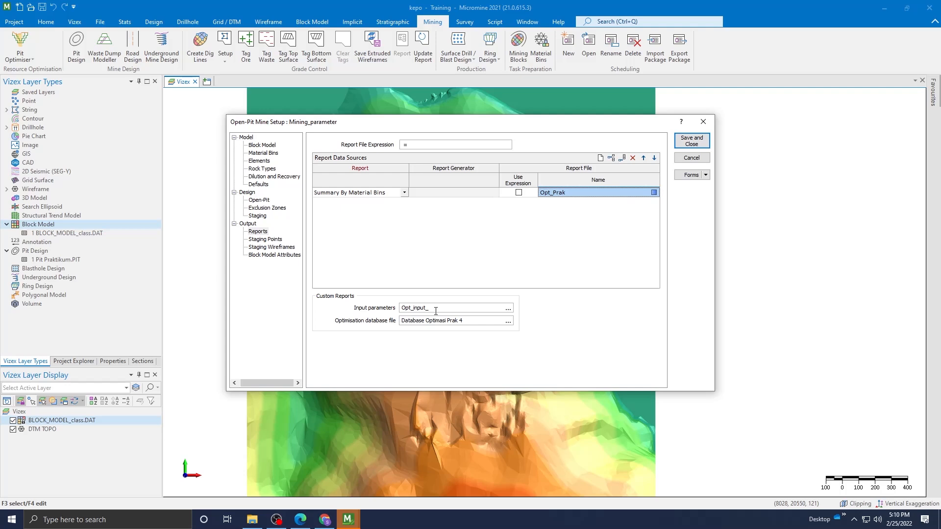
Name the custom report's input parameters file Opt_input_Prak 4 and enter opt Prak 4 as an output file name.
click(436, 307)
text(Opt_input_Prak 4)
text(op)
text(t Prak 4)
Create a wireframe type OPT_Prak for the smoothed and exact staging wireframes, keep auto load on for the smoothed one, and open the block model attributes output.
click(272, 247)
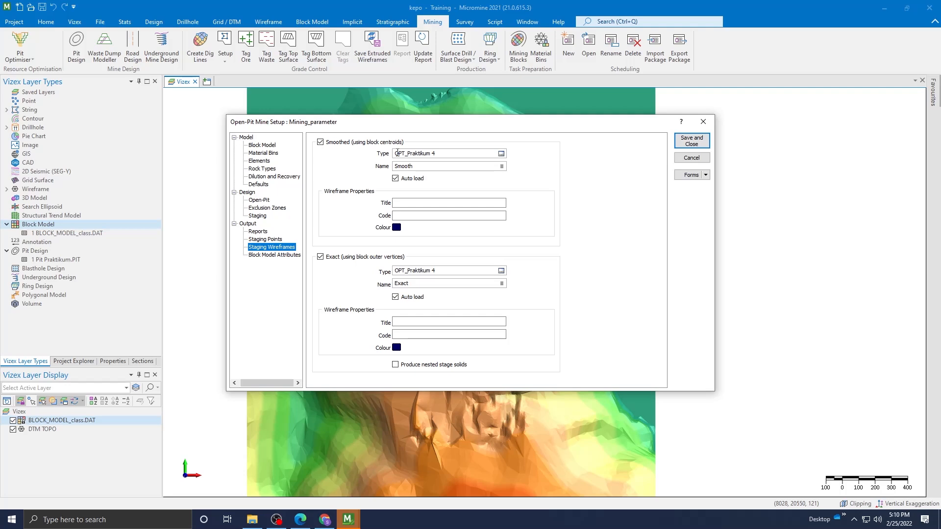
right_click(397, 153)
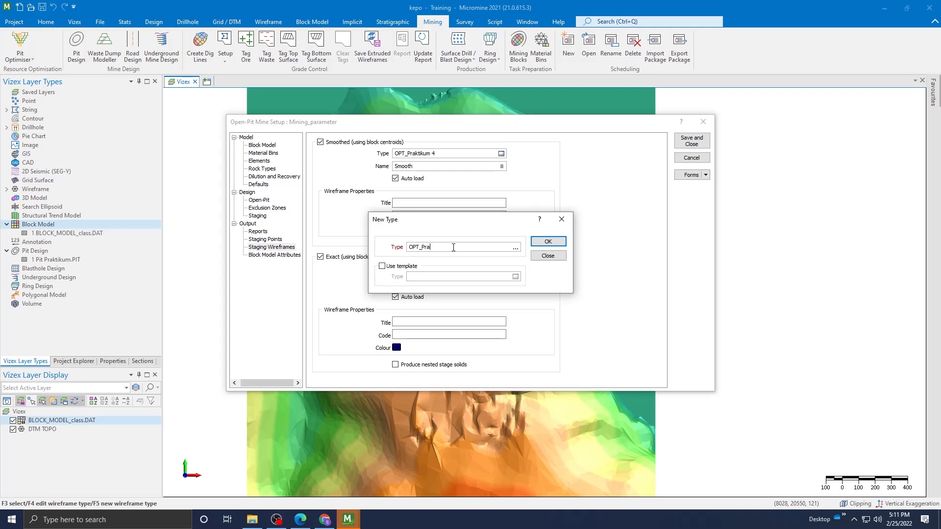
text(k)
key(Return)
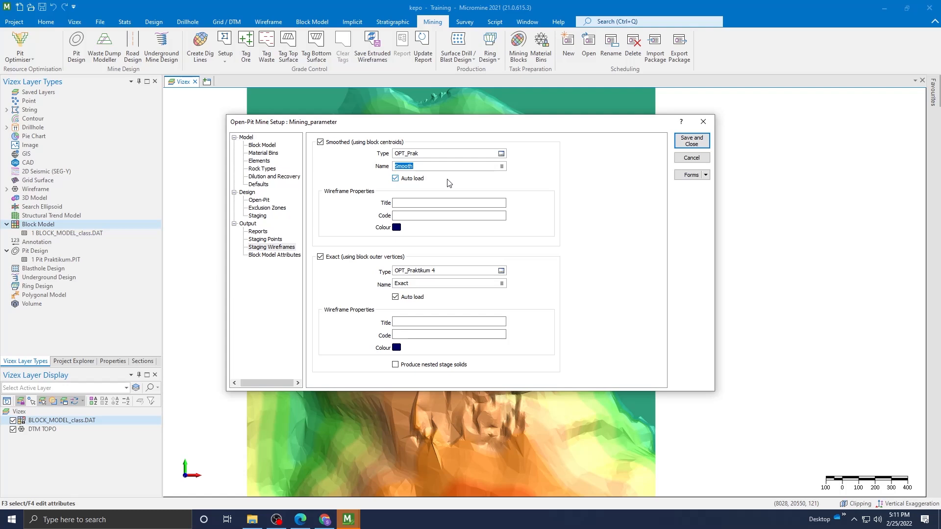
click(403, 179)
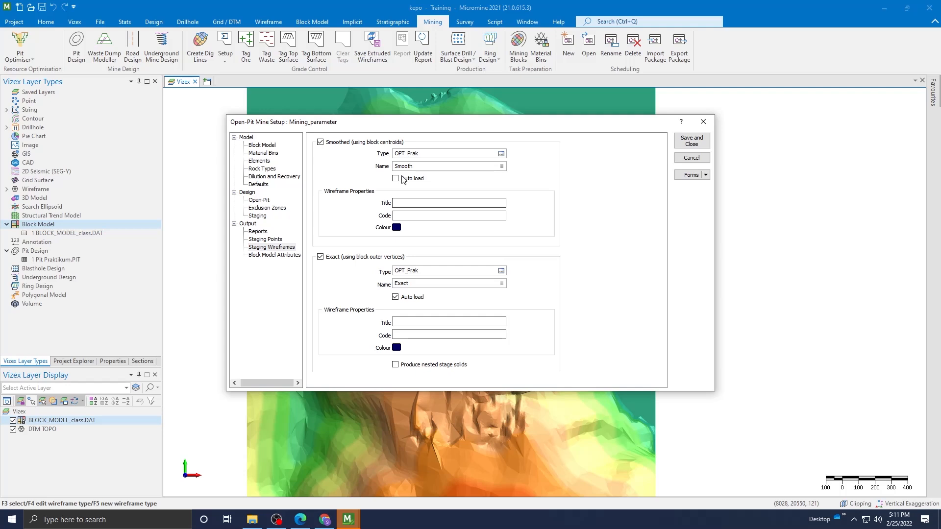
click(404, 180)
click(273, 255)
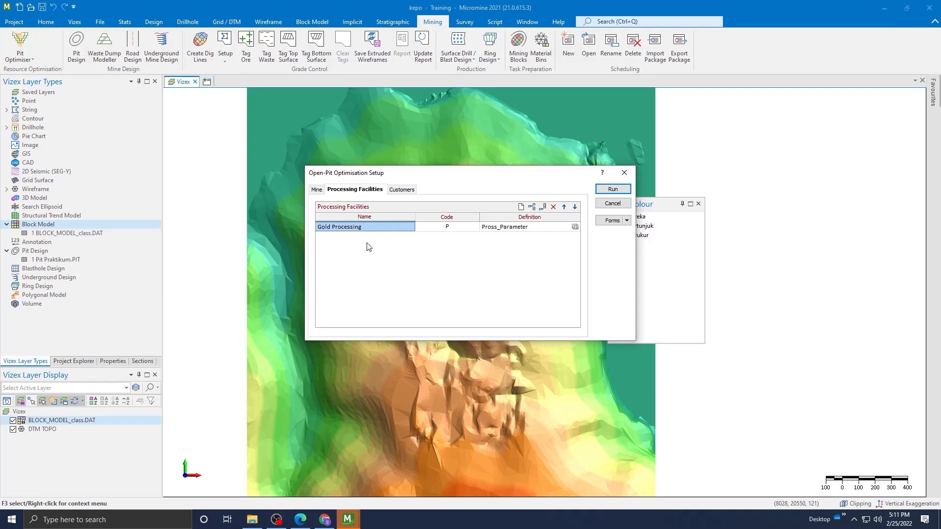
Assign the Gold material bin in the Gold Processing facility definition and check its costs and recovery against the training PDF.
drag(363, 227, 349, 227)
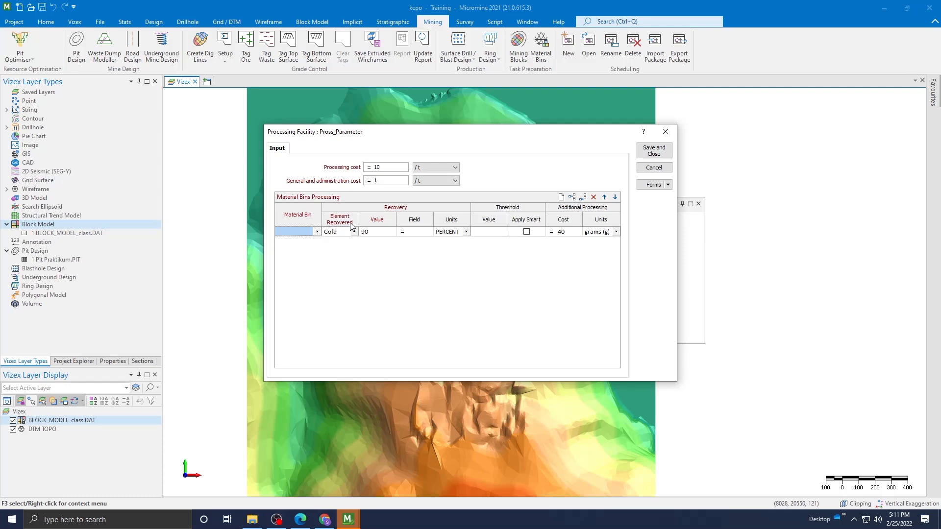
click(378, 231)
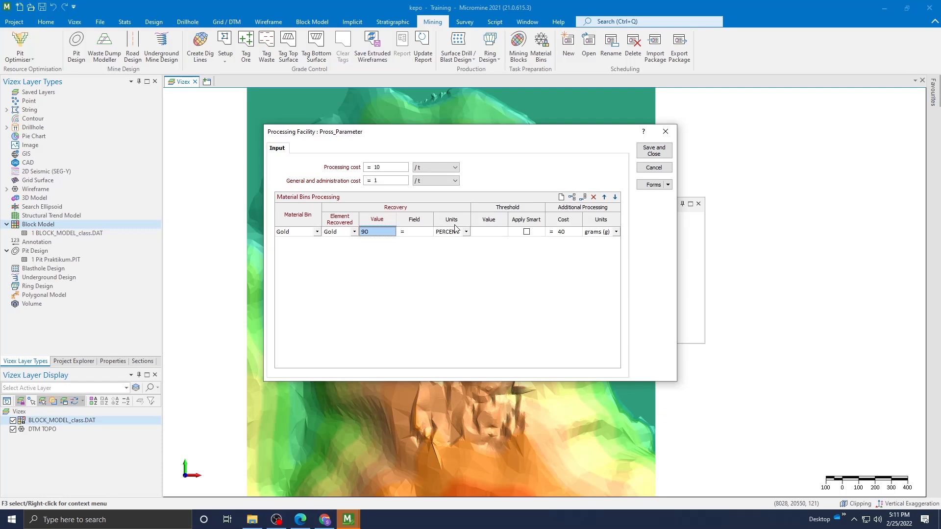
key(alt+Tab)
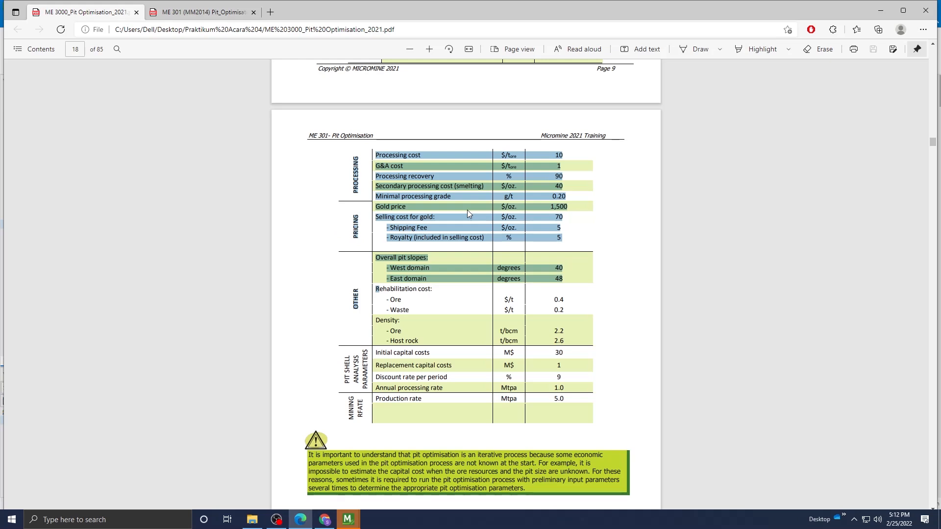
key(alt+Tab)
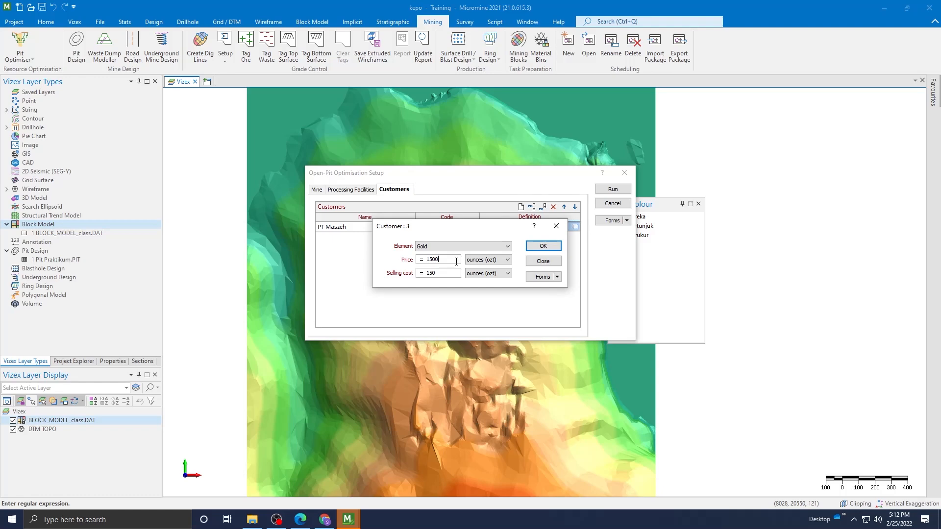
Compare the customer's gold price and selling cost with the pricing parameters in the training PDF.
key(alt+Tab)
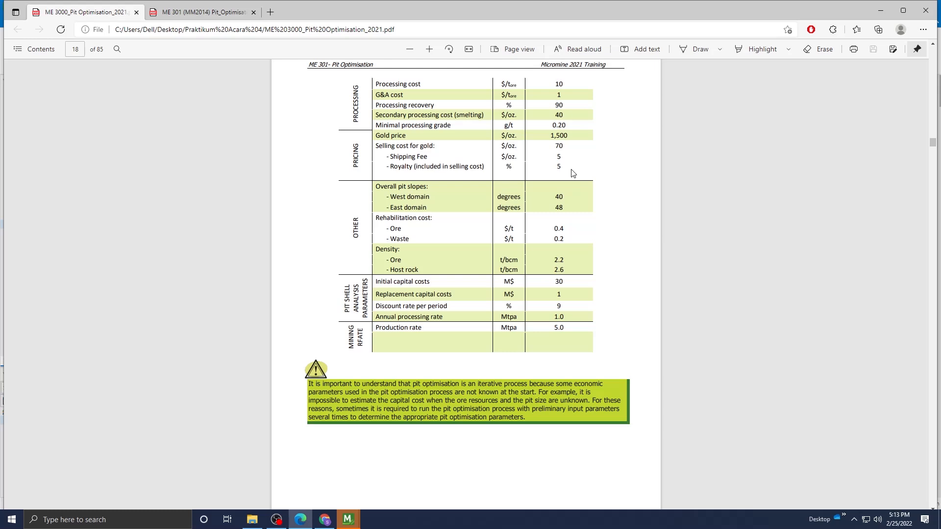
key(alt+Tab)
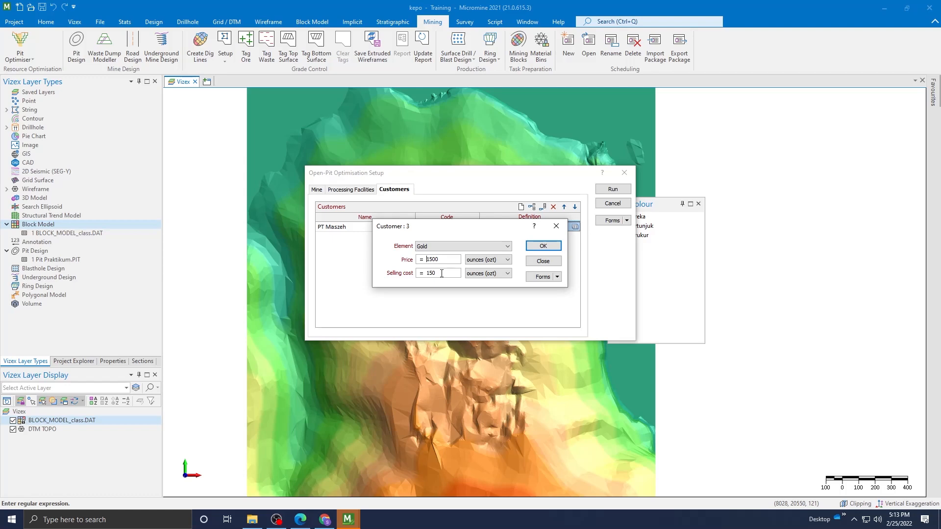
key(alt+Tab)
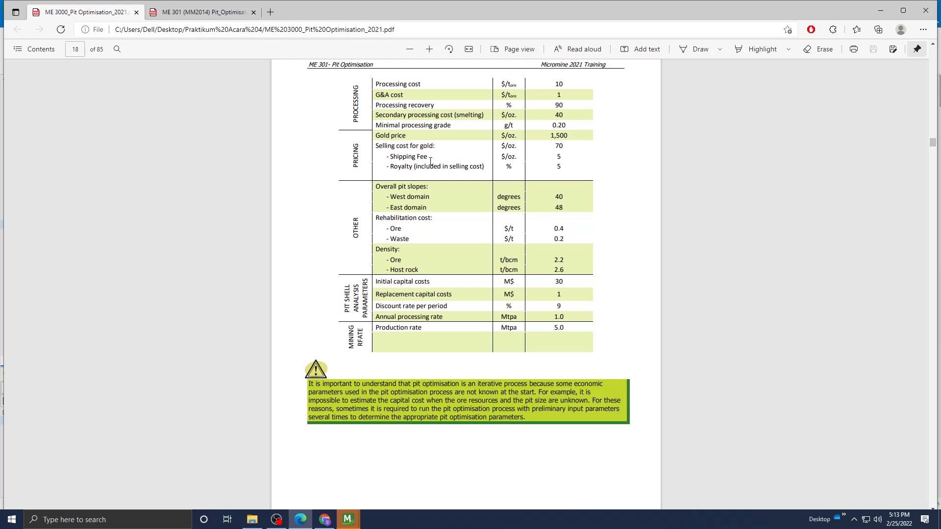
Return to Micromine and save the open-pit optimisation setup as a new form with a title beginning with optimas.
key(alt+Tab)
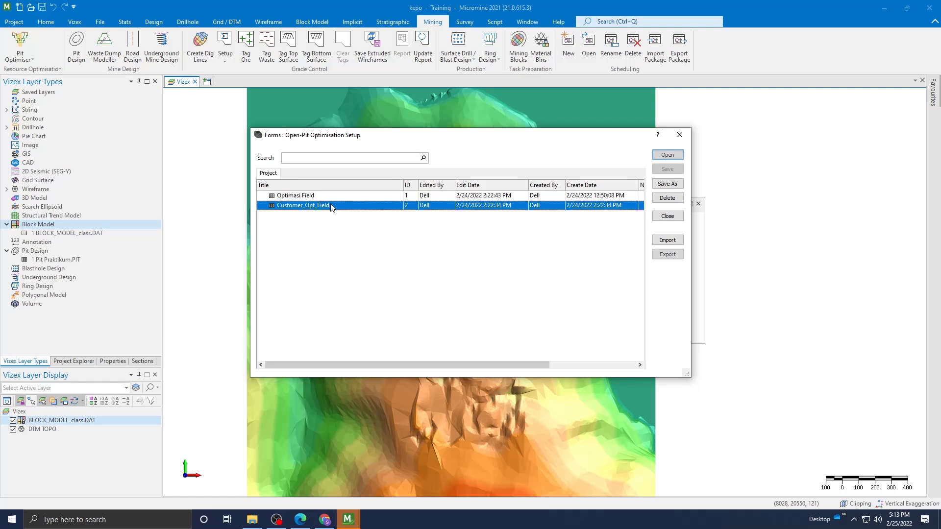
click(667, 183)
text(optimas)
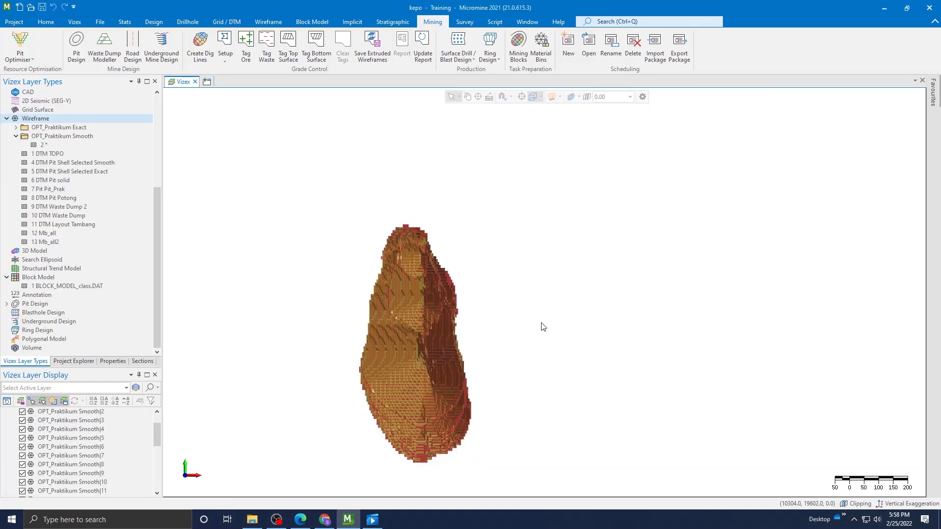
Examine the generated optimisation pit shells from above and at an angle, along with their smooth and exact wireframe layers.
scroll(398, 395, up, 5)
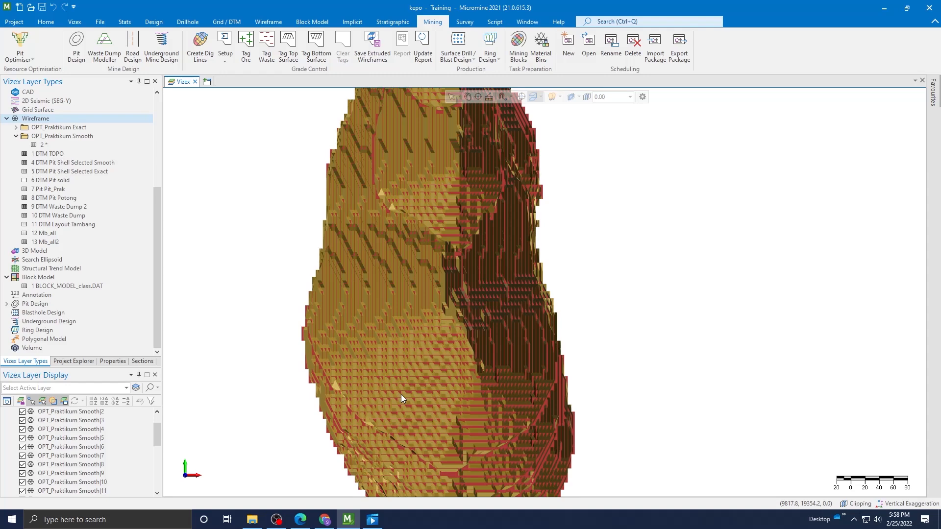
scroll(425, 354, down, 4)
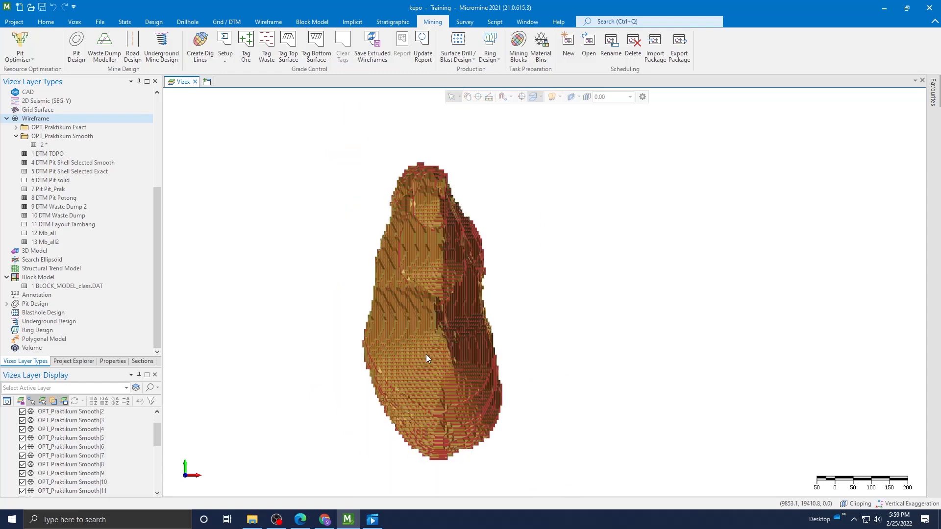
scroll(422, 349, up, 3)
scroll(440, 348, up, 2)
scroll(440, 347, down, 5)
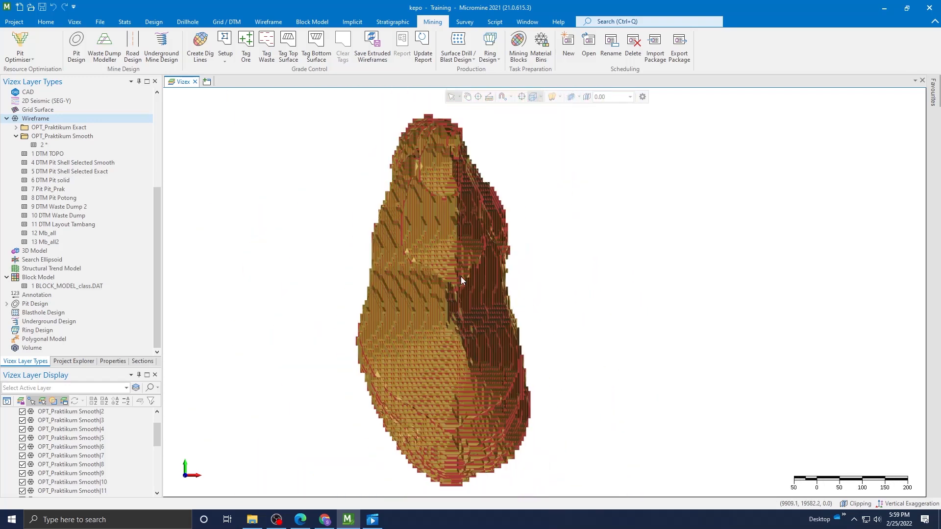
click(467, 97)
drag(531, 435, 573, 321)
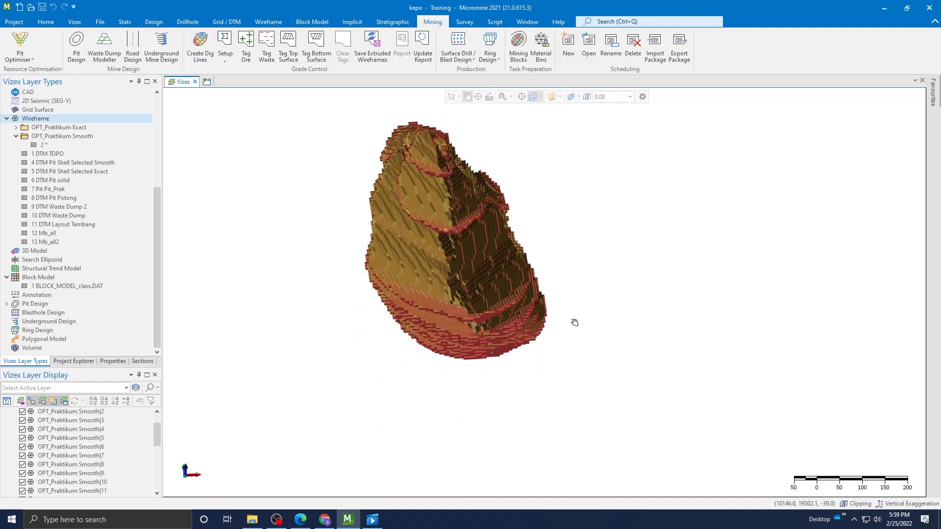
scroll(99, 428, down, 4)
scroll(105, 433, up, 1)
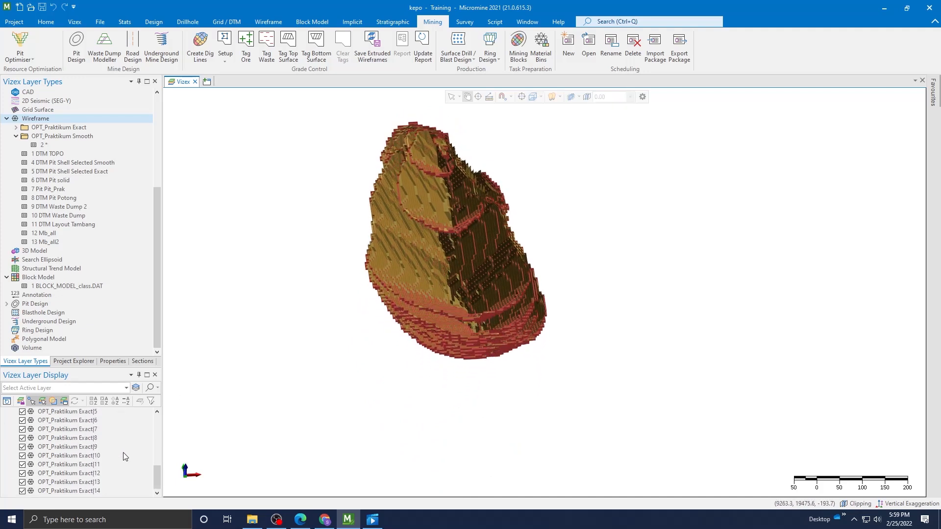
drag(596, 258, 579, 330)
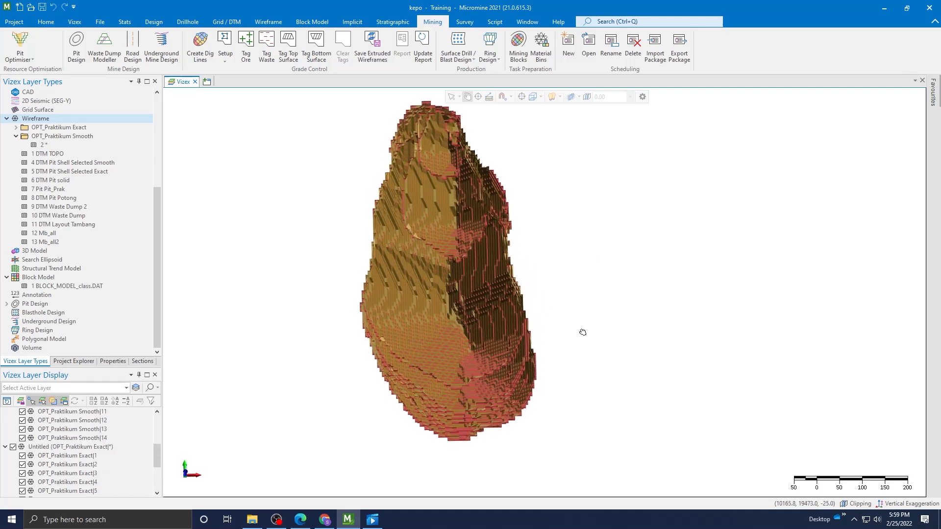
Open the OPT_Praktikum Exact wireframe layer's form and turn on 3D colour coding in its display settings.
click(95, 447)
right_click(97, 446)
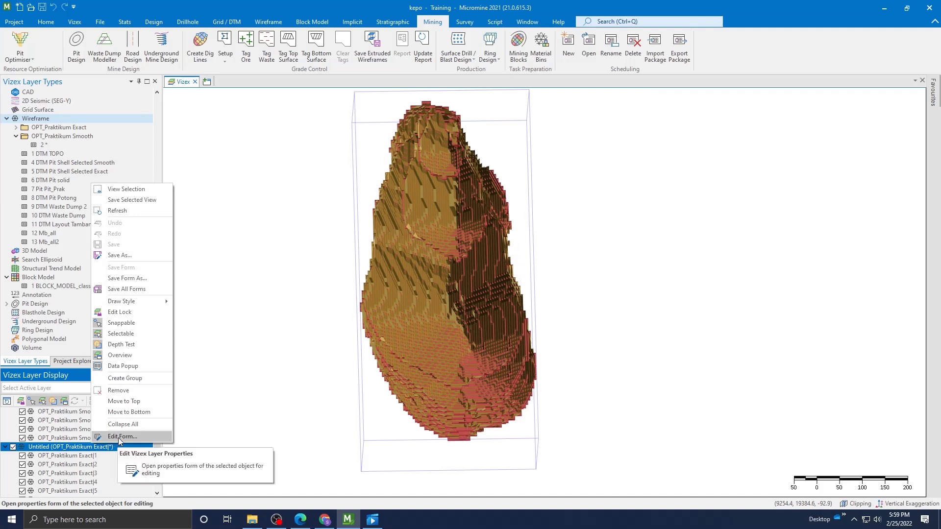
click(119, 436)
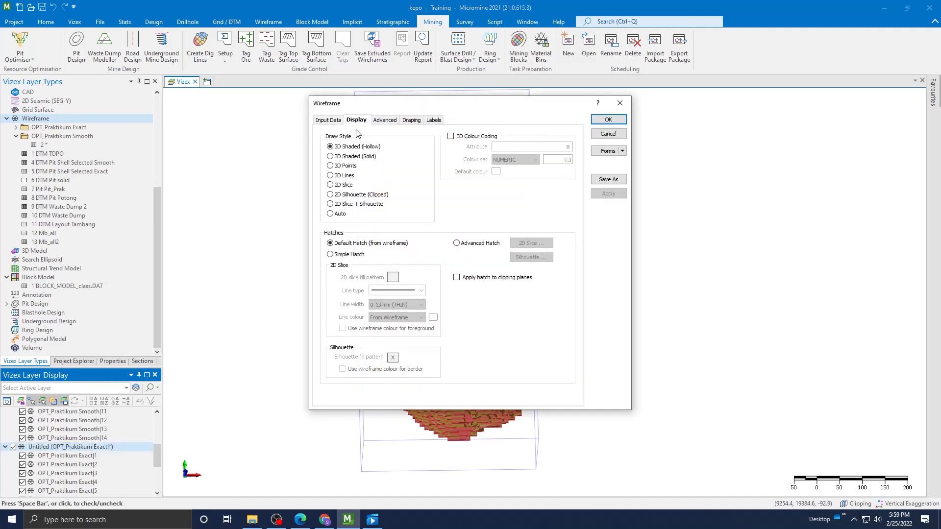
click(409, 120)
click(357, 122)
click(454, 139)
Set the Exact wireframe layer's 3D colour coding to use the Name attribute with a TEXT colour set.
click(567, 147)
scroll(407, 270, down, 5)
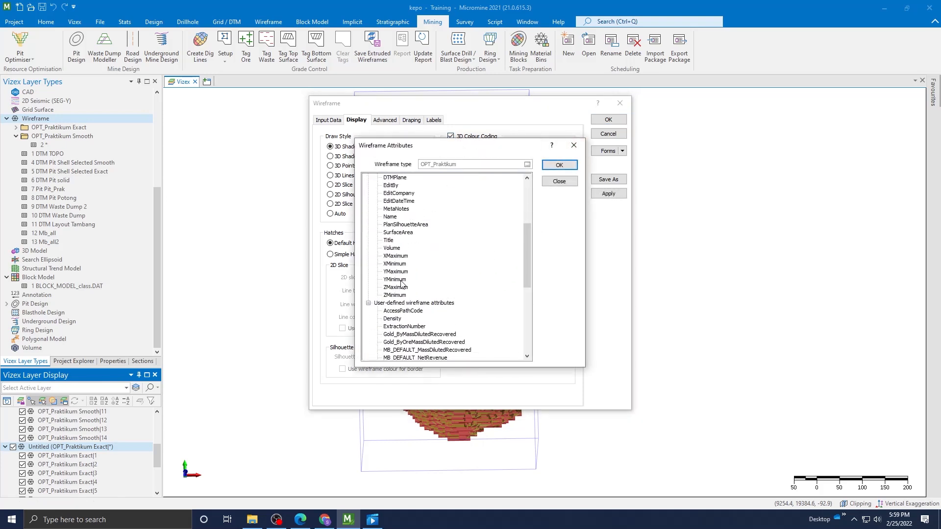
scroll(399, 266, down, 7)
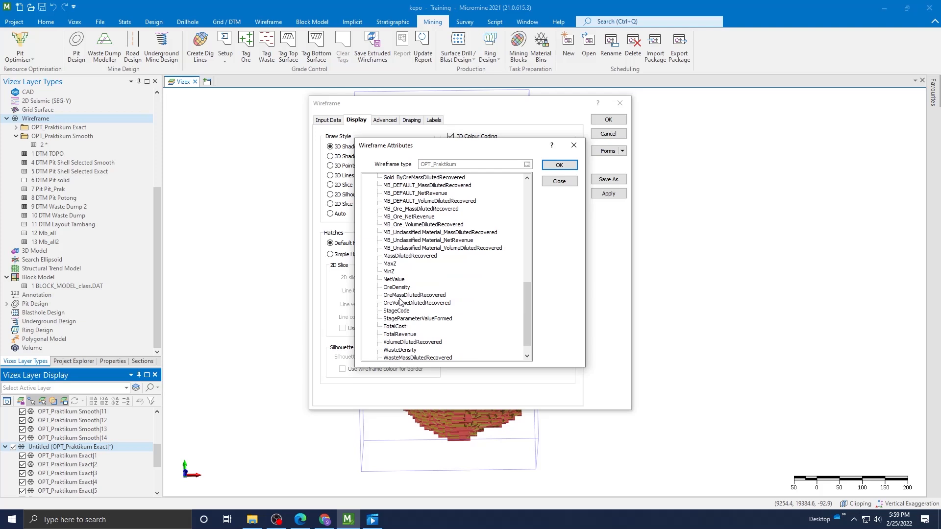
scroll(400, 294, up, 12)
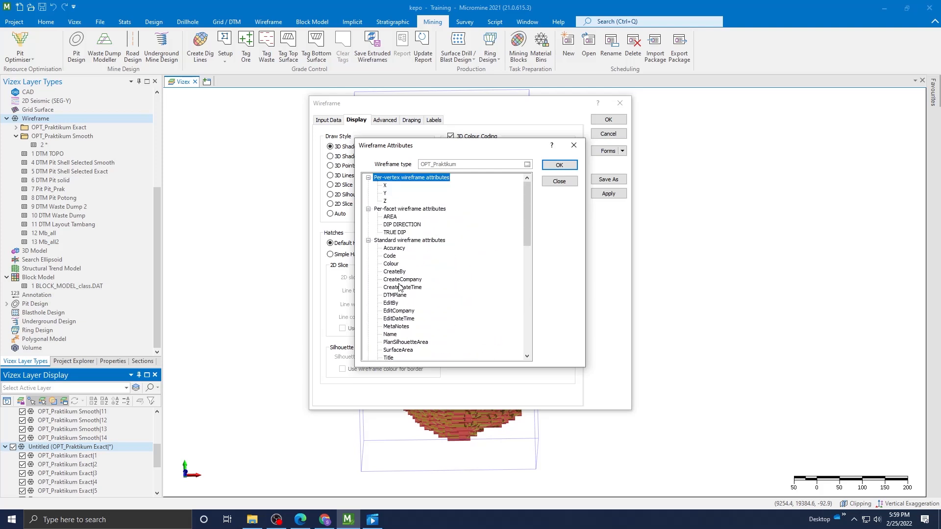
scroll(396, 263, down, 5)
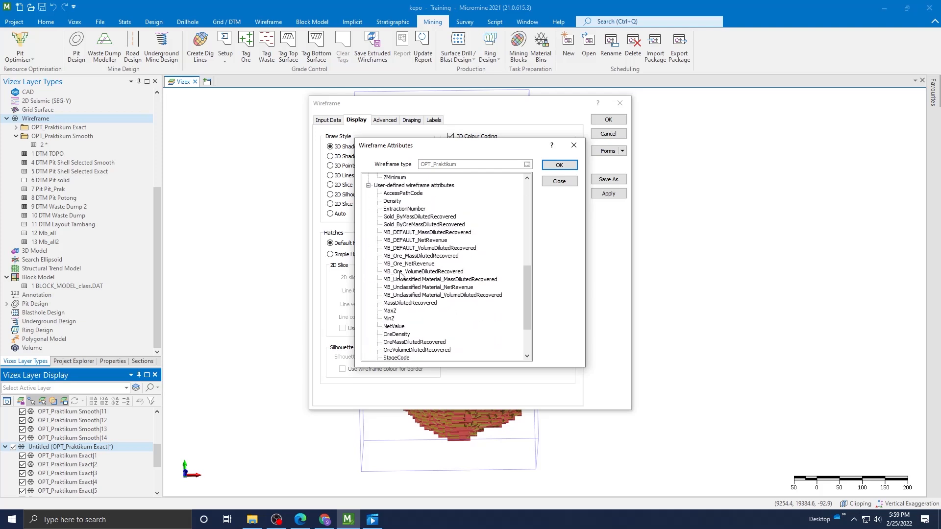
click(392, 216)
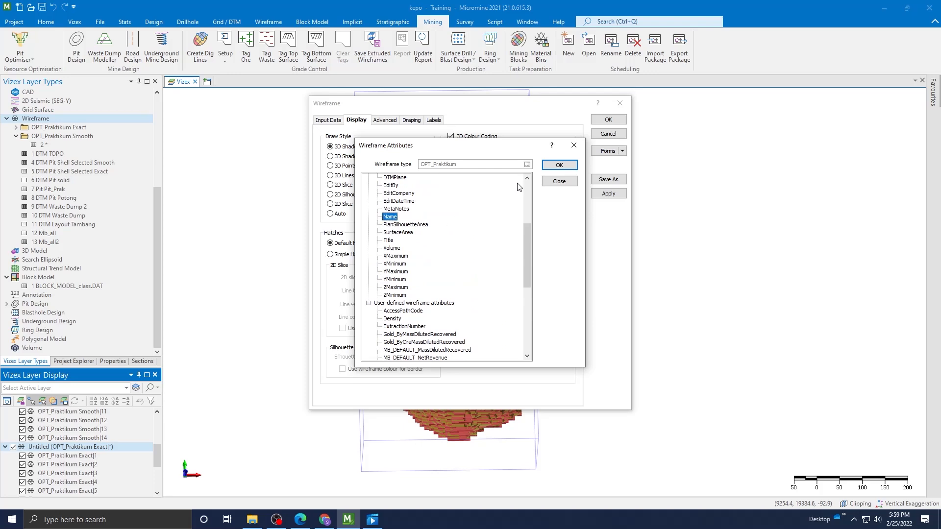
click(552, 165)
click(535, 160)
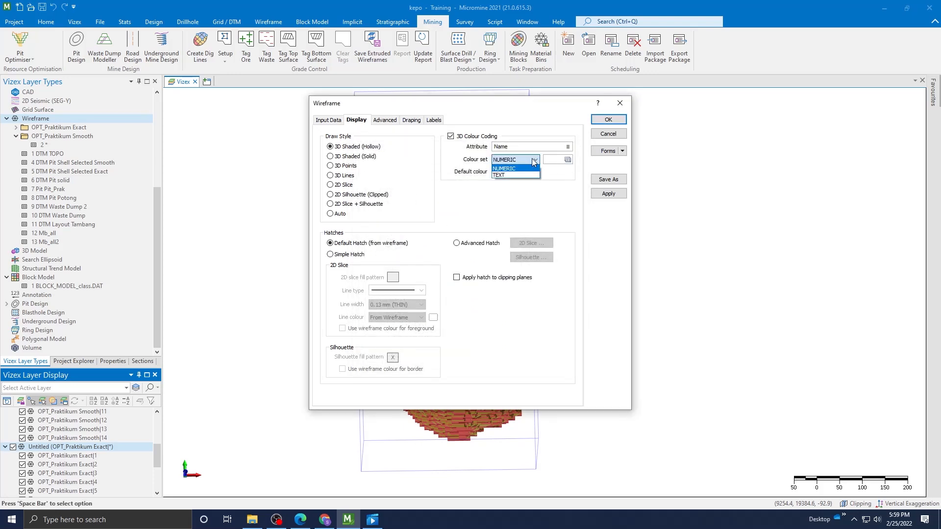
click(520, 175)
Open the text colour set and assign all the Exact|* wireframe names to it as values.
click(558, 159)
double_click(558, 159)
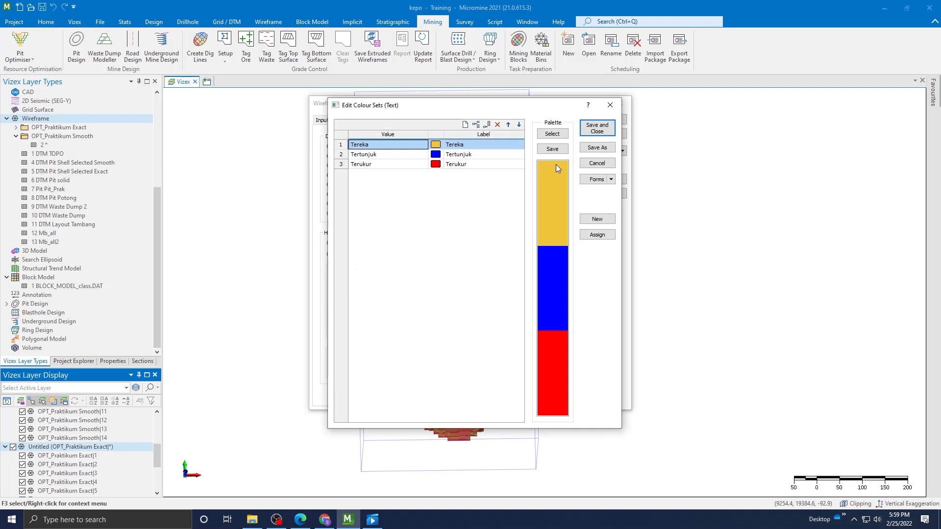
click(597, 235)
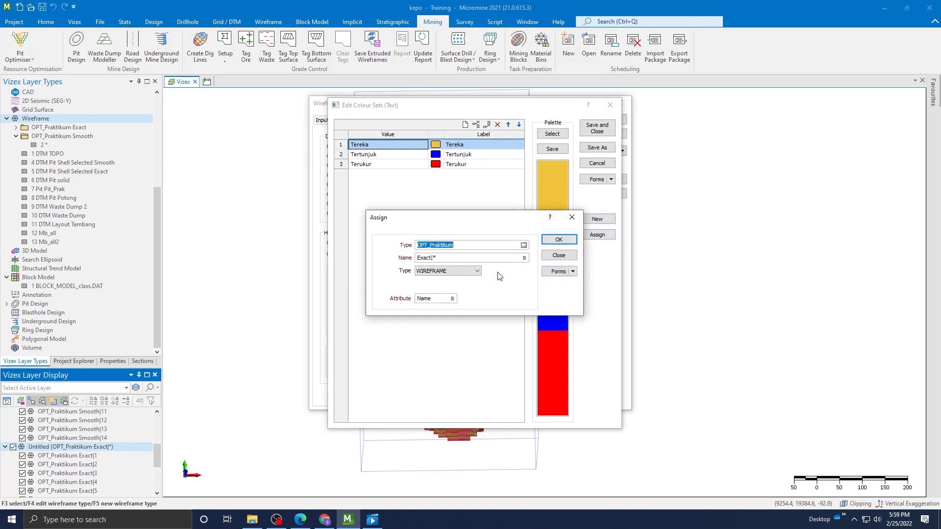
click(557, 239)
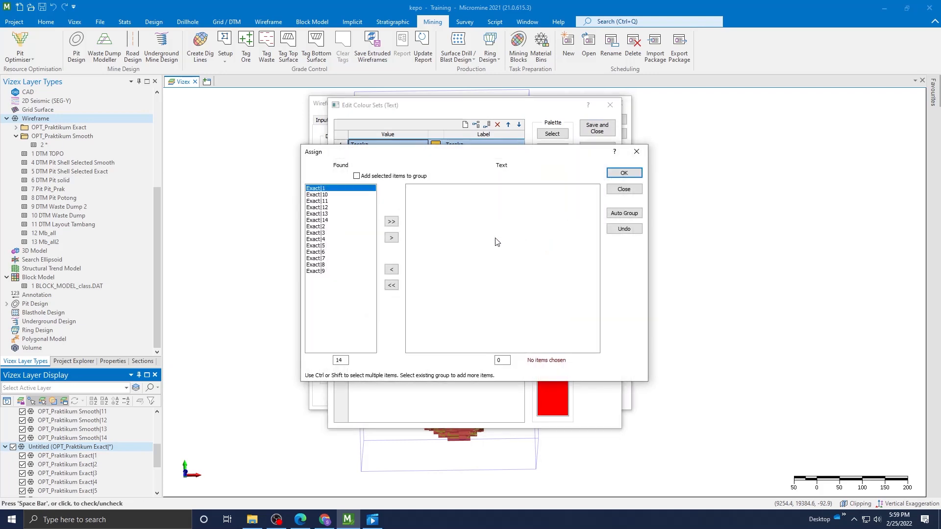
click(391, 222)
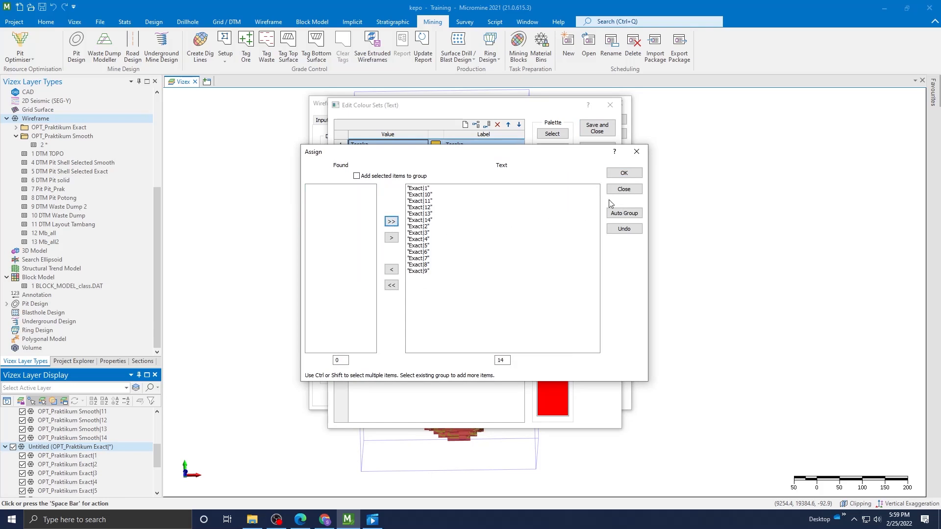
click(623, 173)
Fill the Exact colour set with random colours, save it and apply the display settings to the layer.
right_click(490, 168)
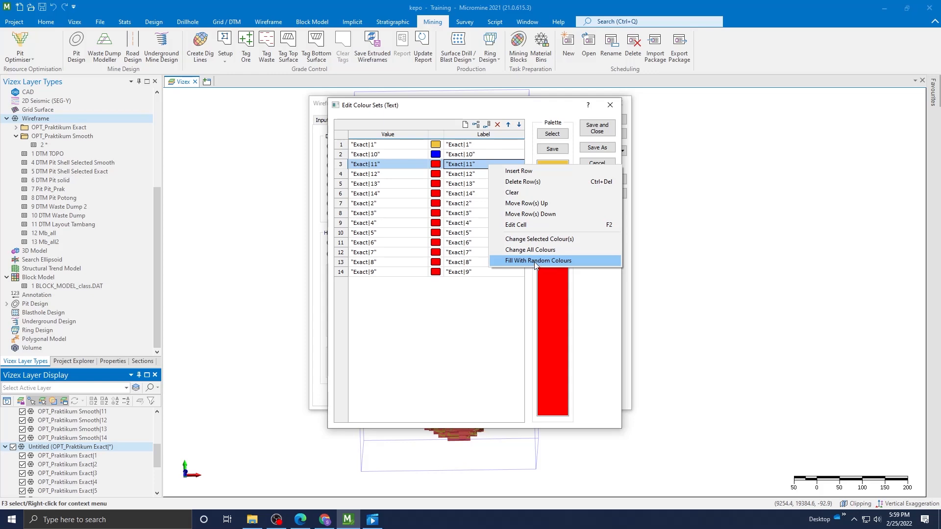
click(535, 261)
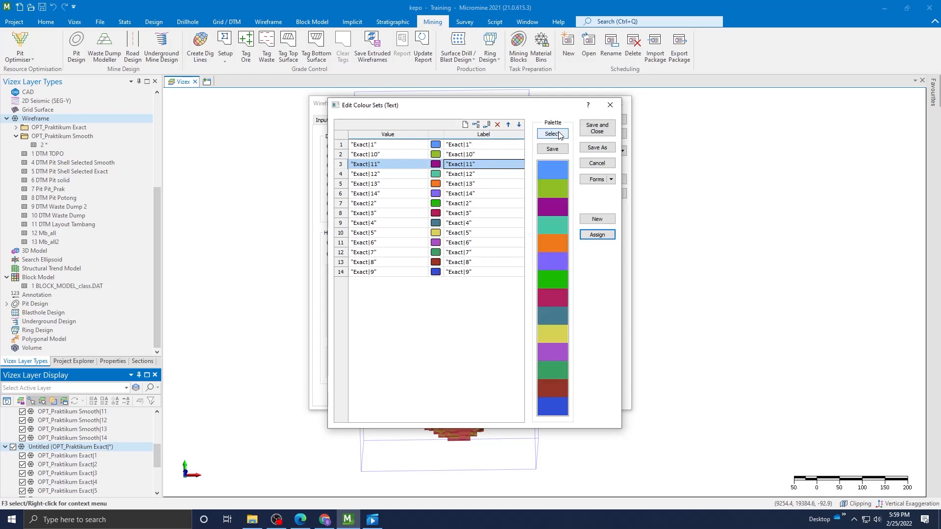
click(598, 127)
click(608, 119)
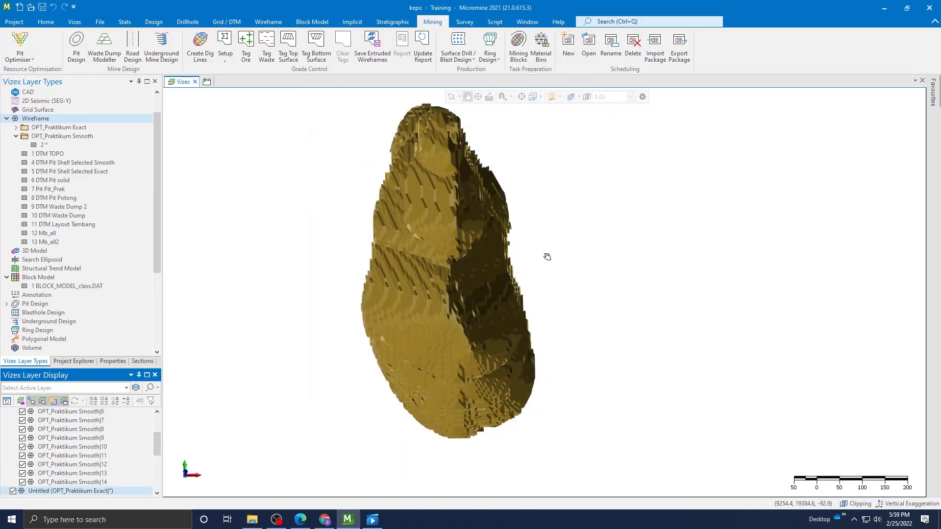
Open the OPT_Praktikum Smooth wireframe layer's form and turn on 3D colour coding.
scroll(454, 299, up, 3)
scroll(454, 300, down, 3)
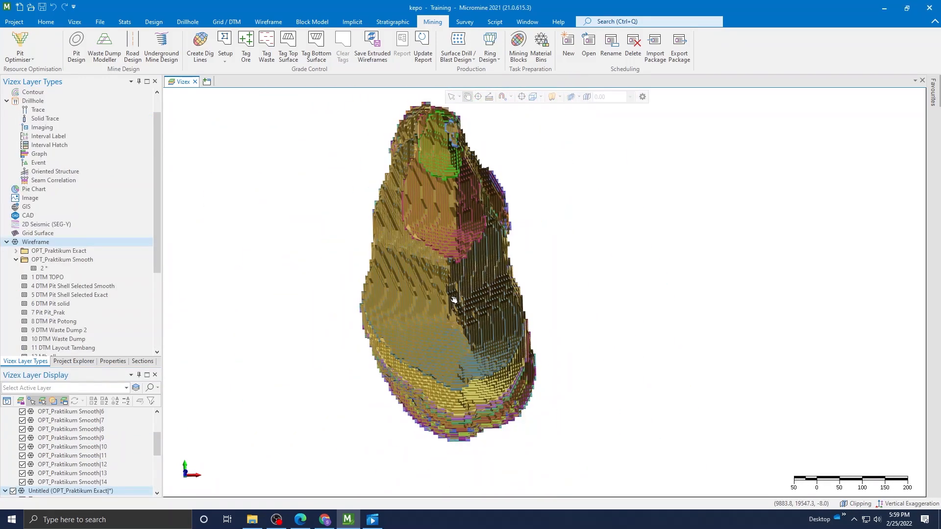
scroll(454, 300, up, 4)
scroll(359, 346, down, 2)
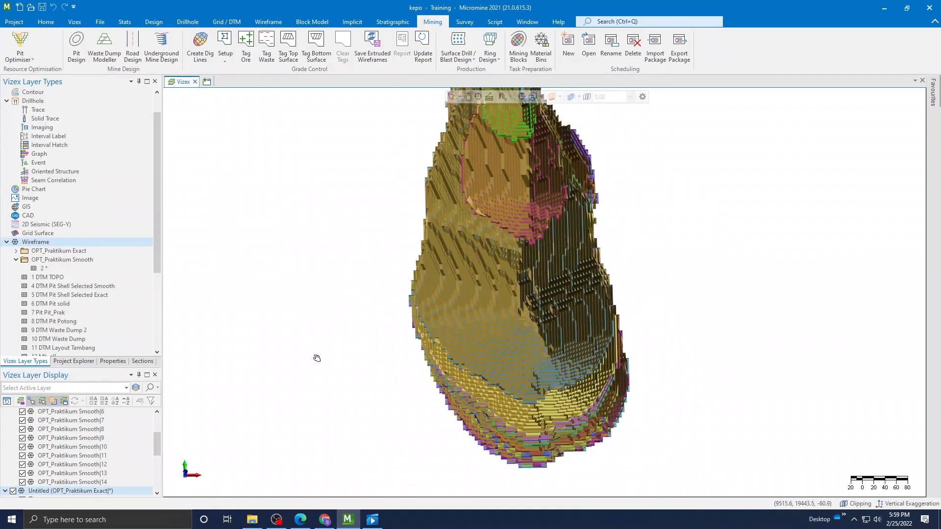
scroll(73, 438, down, 3)
scroll(101, 443, up, 4)
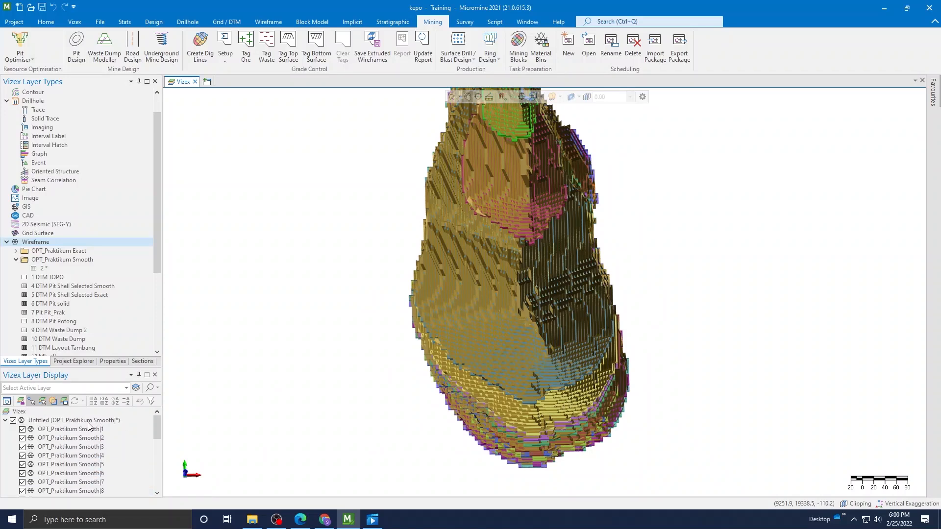
right_click(89, 422)
click(129, 416)
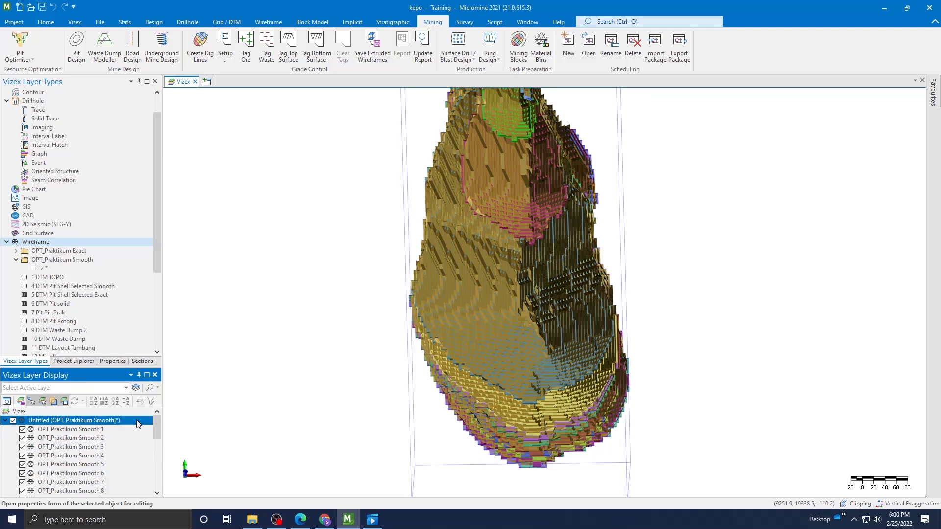
click(450, 136)
Set the Smooth layer's colour coding to use the Name attribute with a TEXT colour set.
click(567, 147)
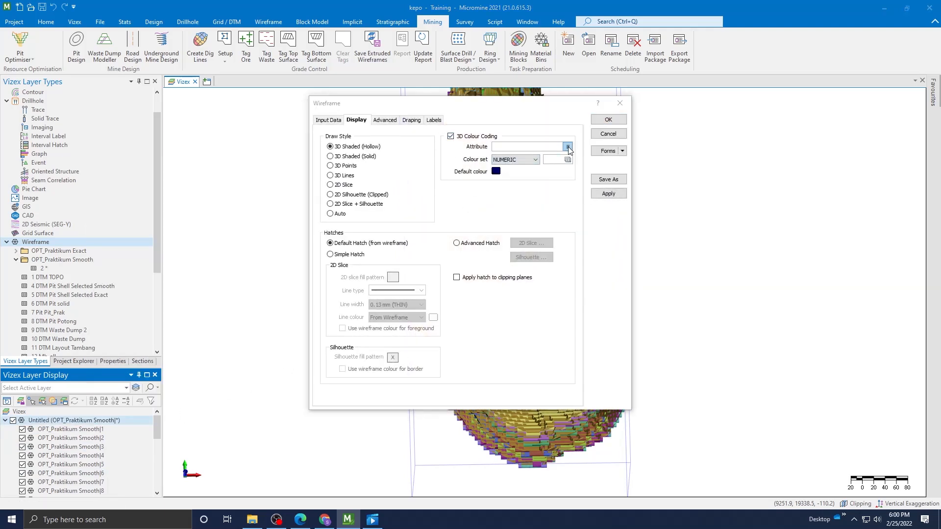
scroll(405, 242, down, 5)
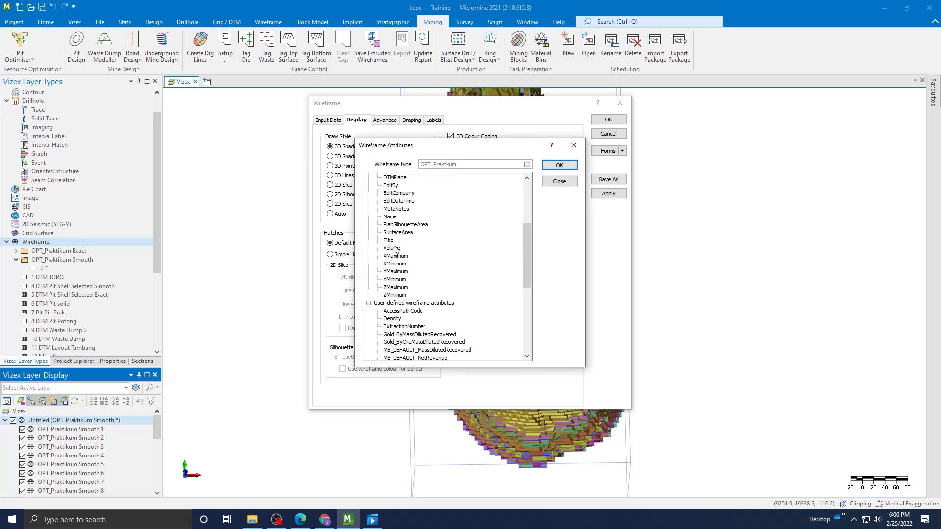
click(390, 217)
click(558, 165)
click(534, 160)
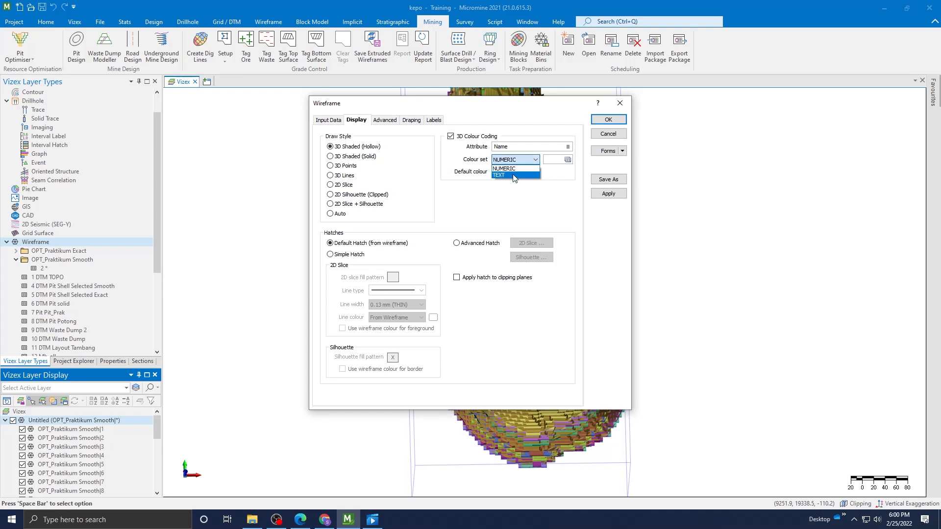
click(512, 175)
Replace the colour set's values with all the Smooth|* wireframe names, save it and apply the layer's display settings.
click(552, 160)
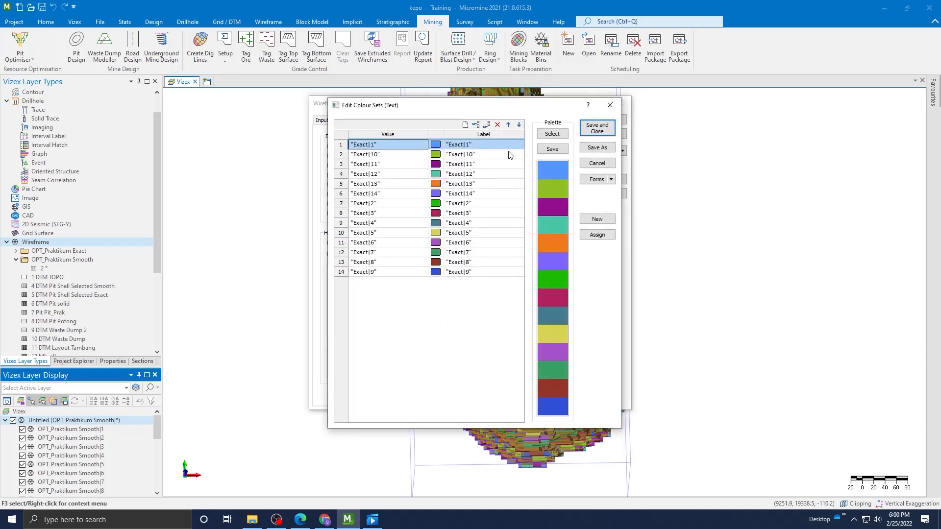
click(598, 235)
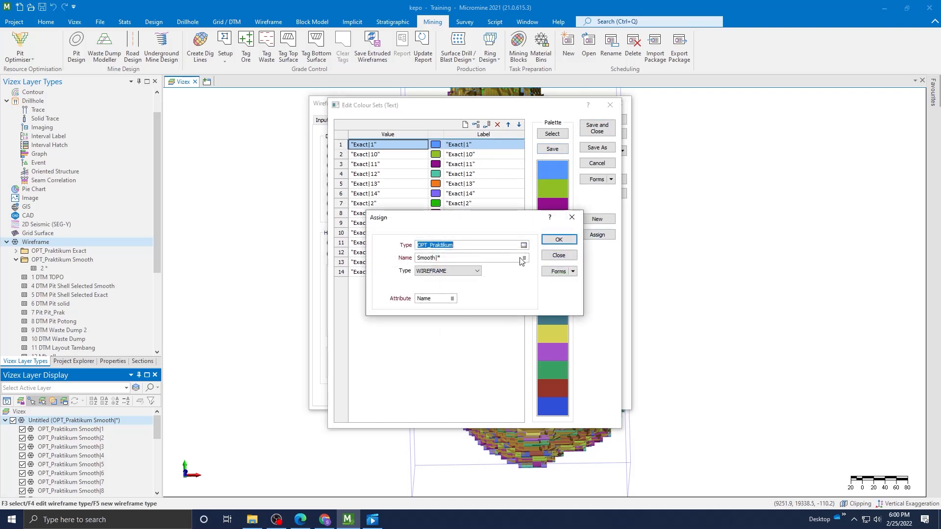
click(559, 239)
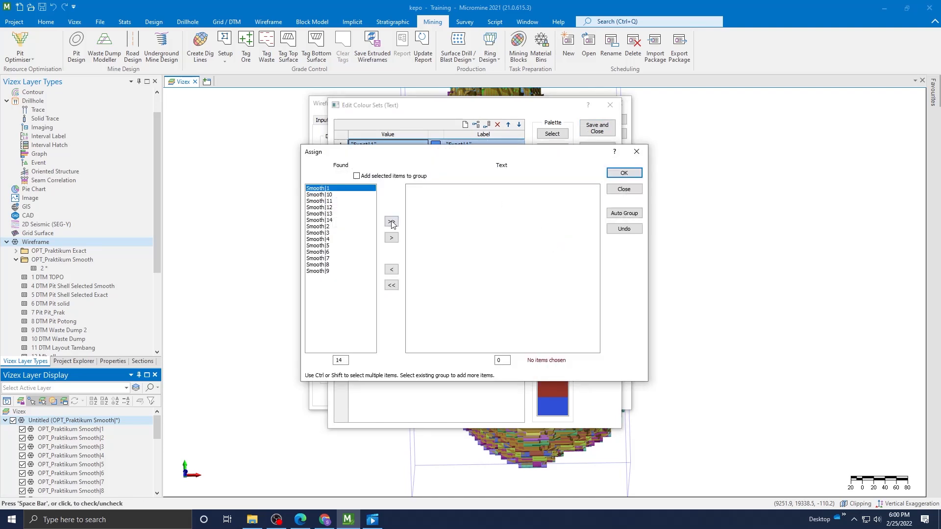
click(392, 222)
click(624, 173)
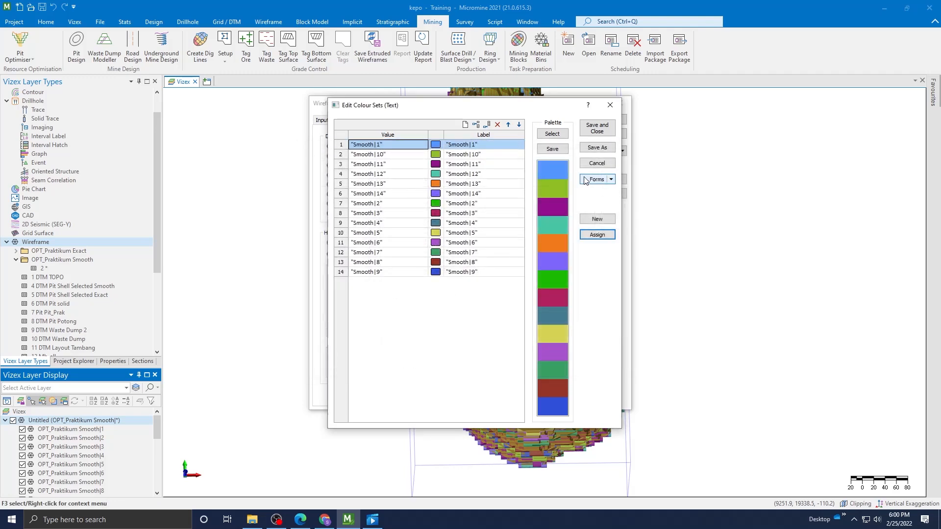
click(597, 128)
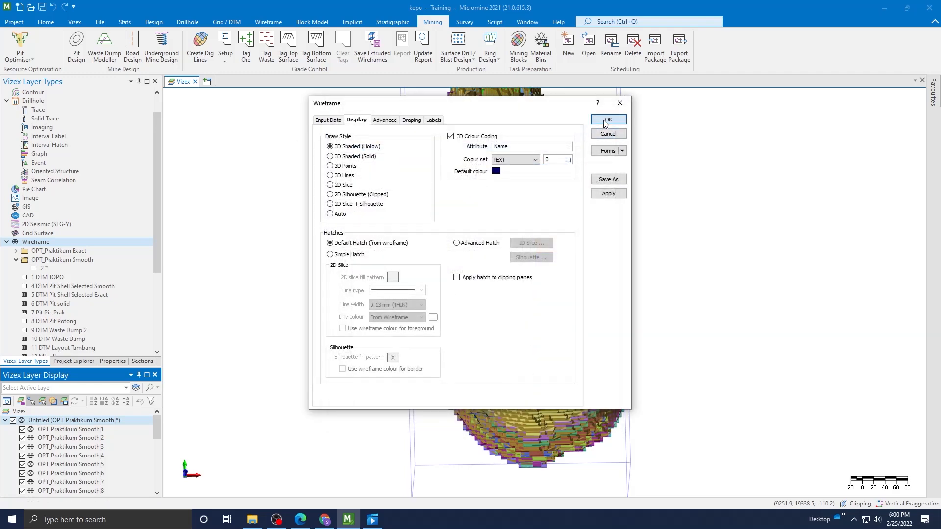
click(606, 120)
Examine the colour-coded pit shells up close, as a whole and from an angle.
scroll(485, 319, down, 3)
scroll(567, 298, up, 3)
scroll(657, 263, up, 3)
scroll(708, 229, down, 5)
scroll(709, 226, up, 3)
scroll(647, 272, down, 2)
scroll(583, 456, up, 3)
scroll(583, 456, up, 3)
scroll(70, 435, down, 3)
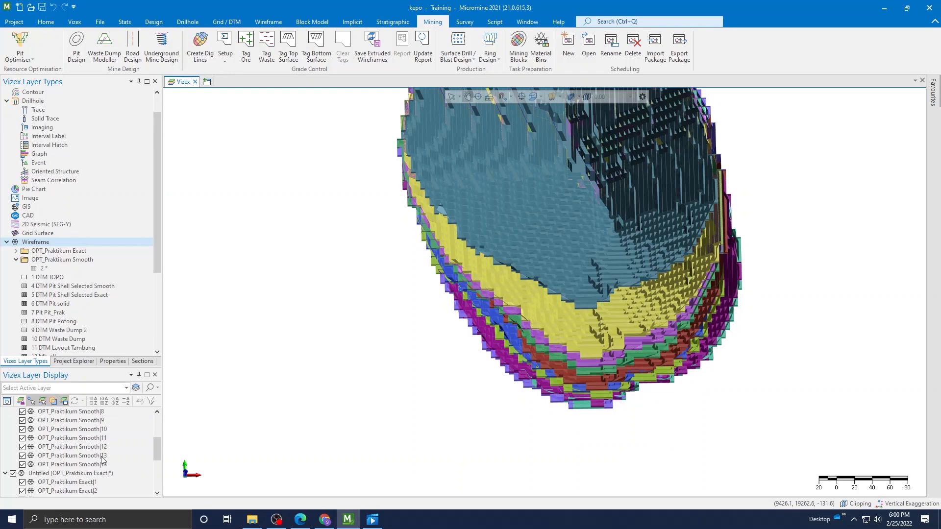
scroll(462, 294, down, 5)
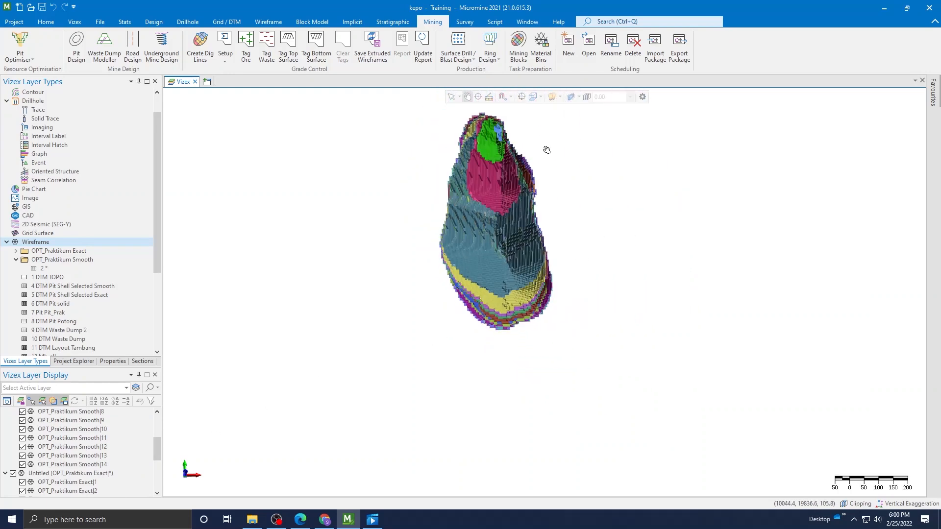
scroll(512, 128, up, 4)
scroll(525, 191, down, 3)
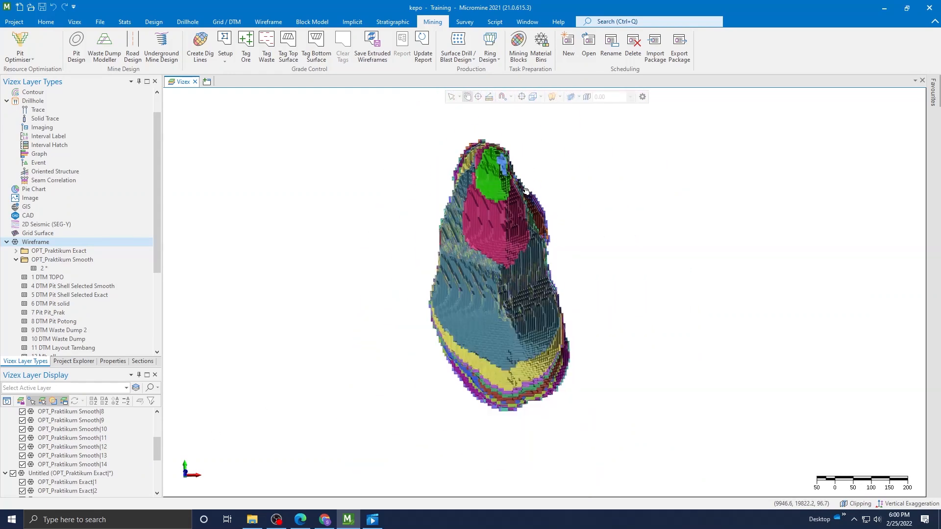
mouse_move(591, 195)
mouse_down()
mouse_move(599, 297)
mouse_move(603, 183)
mouse_up()
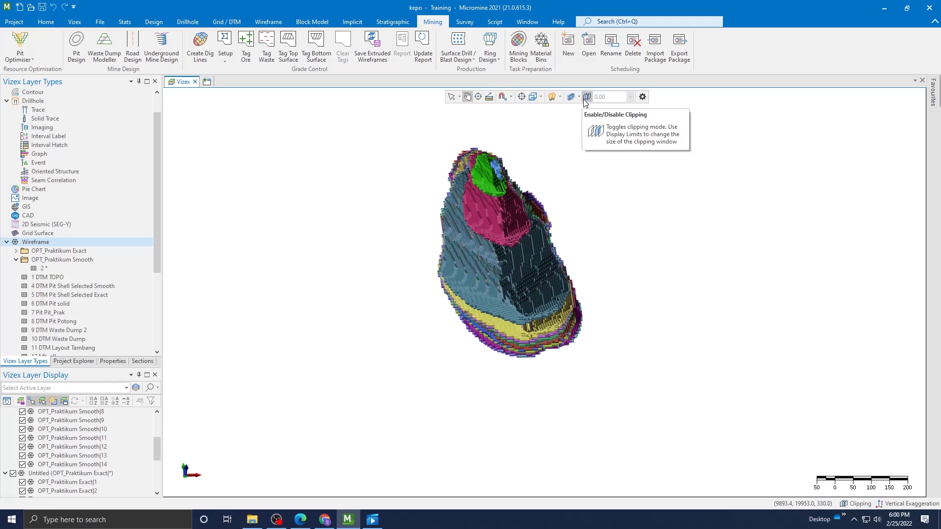
Show the pit shells in plan view and define a clipped section running diagonally across them.
click(572, 97)
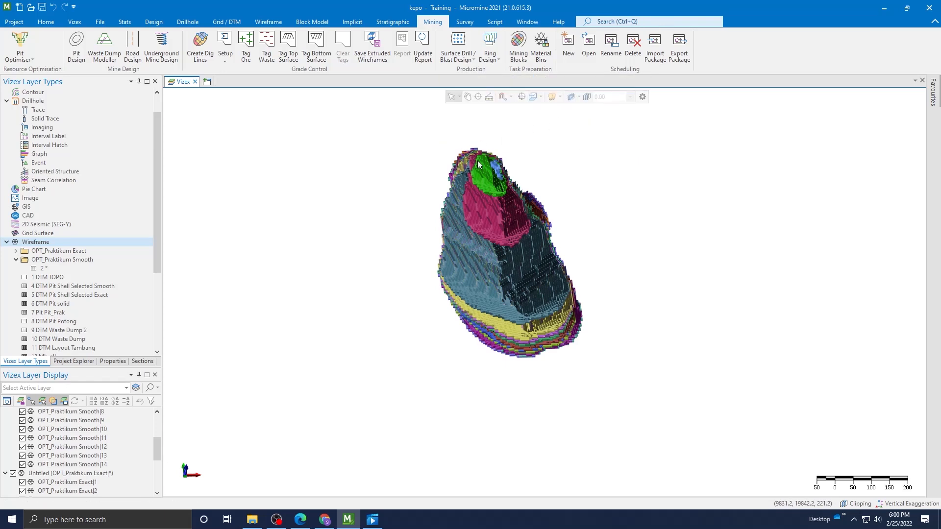
click(533, 97)
drag(419, 158, 403, 212)
click(589, 101)
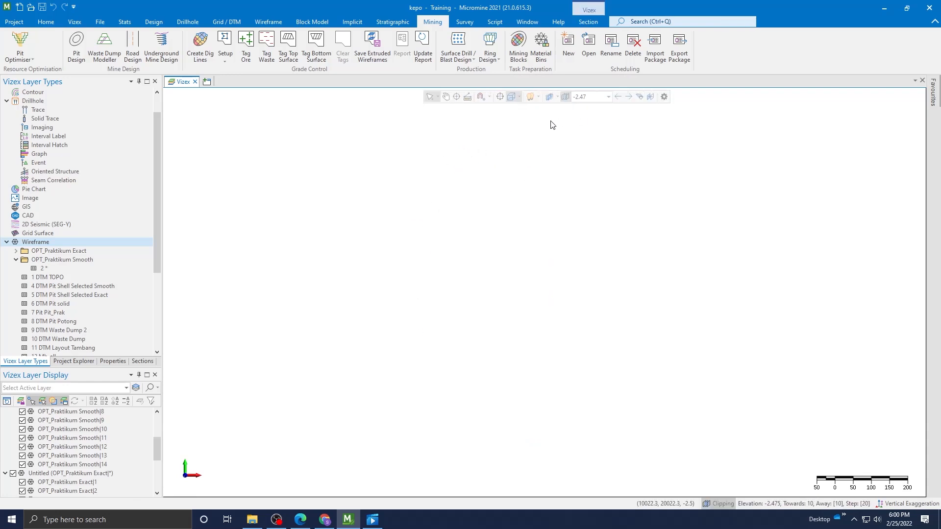
click(568, 99)
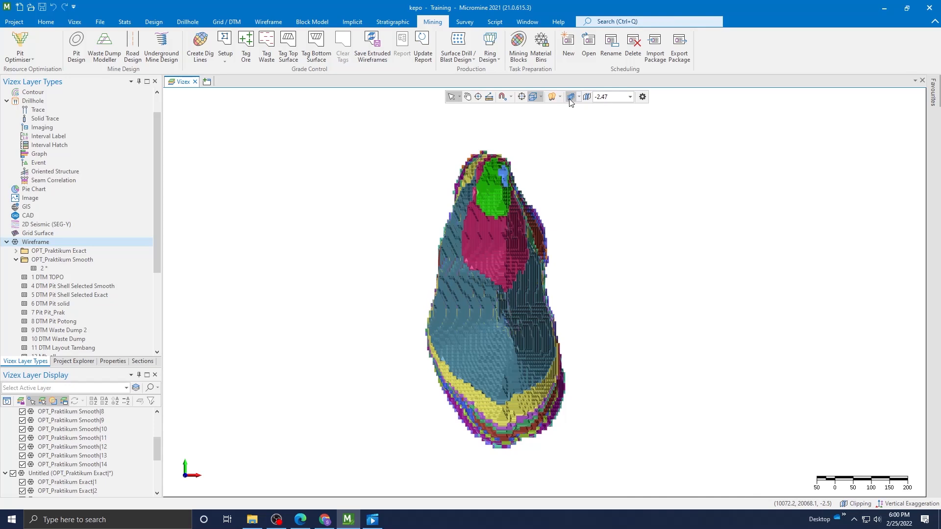
click(570, 98)
click(398, 169)
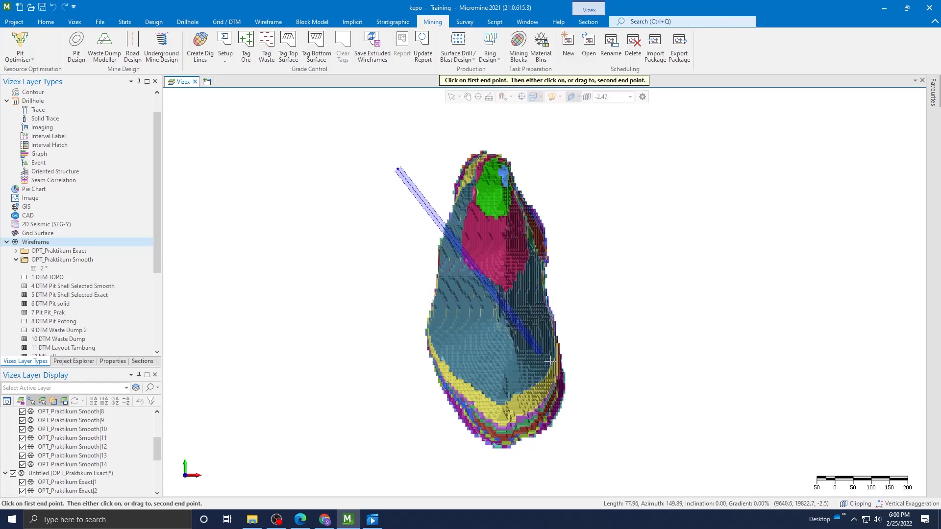
click(603, 414)
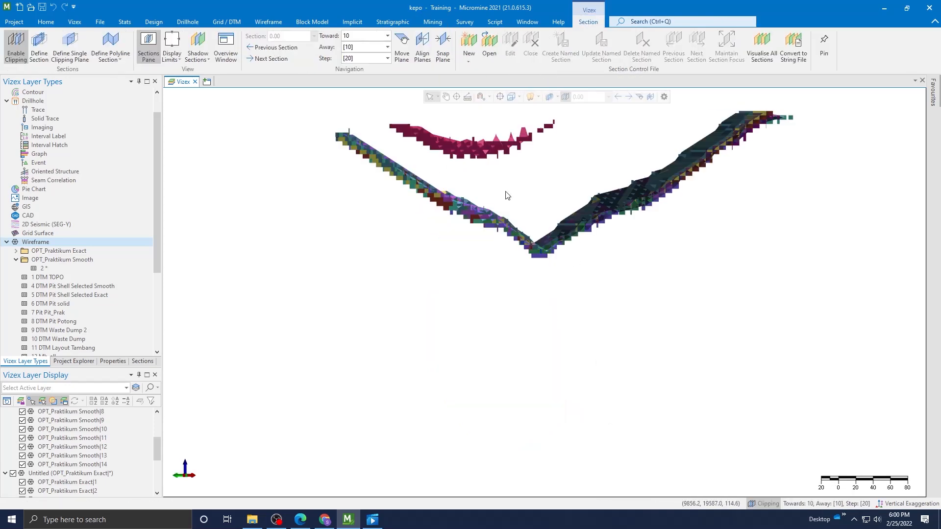
scroll(509, 199, up, 2)
scroll(428, 267, down, 2)
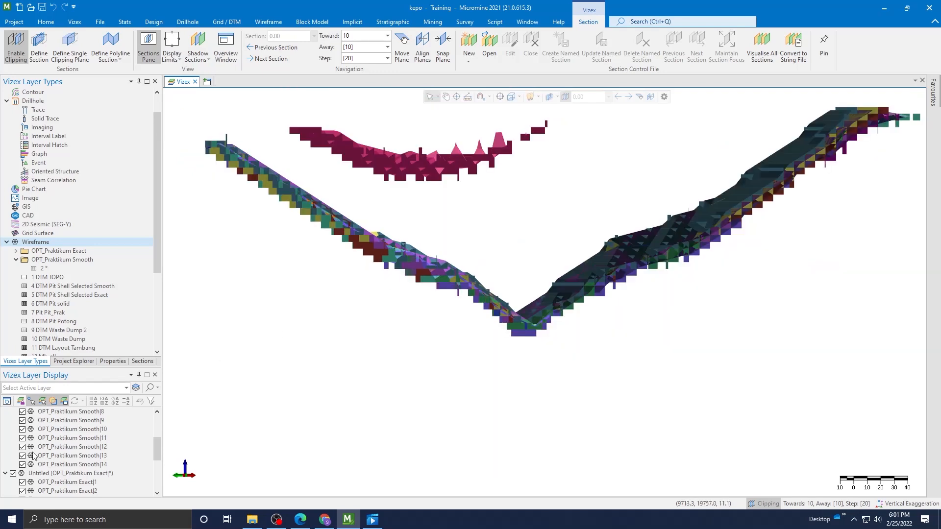
Hide the OPT_Praktikum Smooth layer and examine the Exact pit shells in section, up close and as a whole.
scroll(34, 450, up, 3)
click(13, 420)
scroll(412, 336, down, 2)
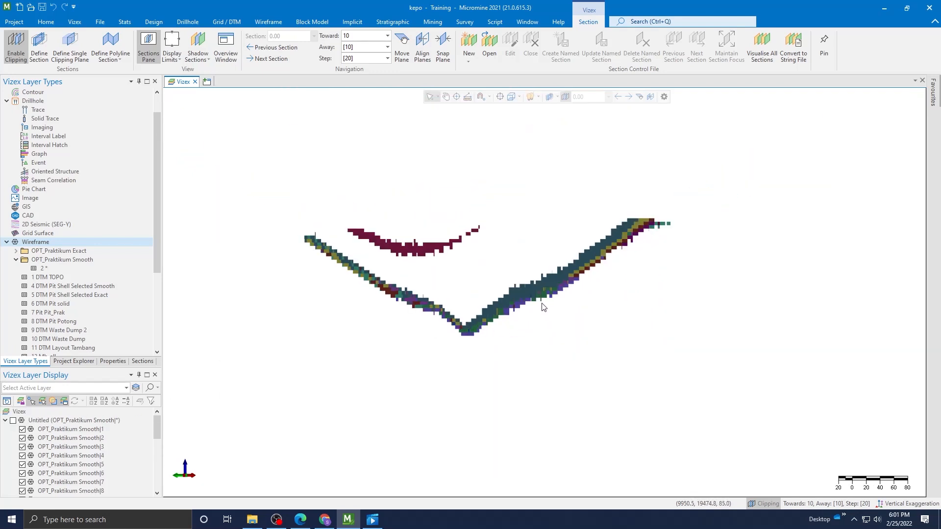
scroll(543, 307, up, 3)
scroll(583, 292, up, 2)
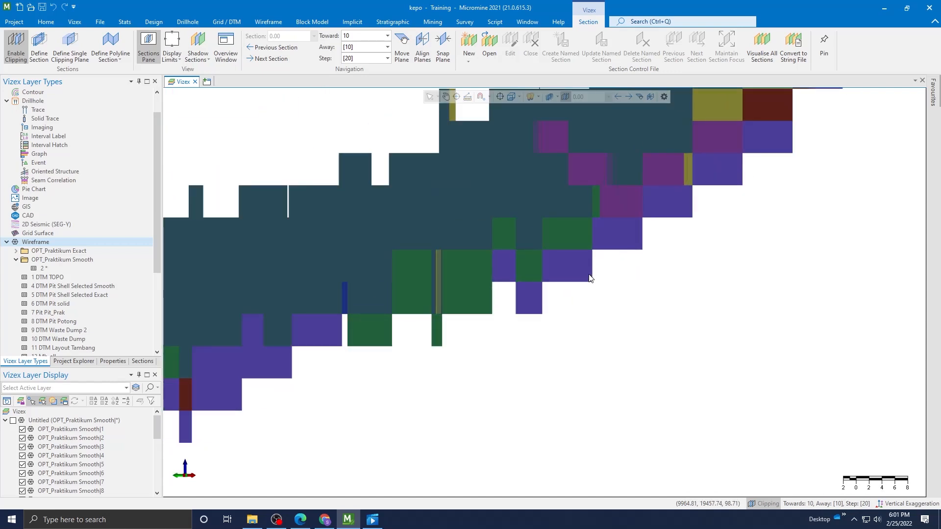
scroll(607, 277, down, 2)
scroll(607, 277, down, 2)
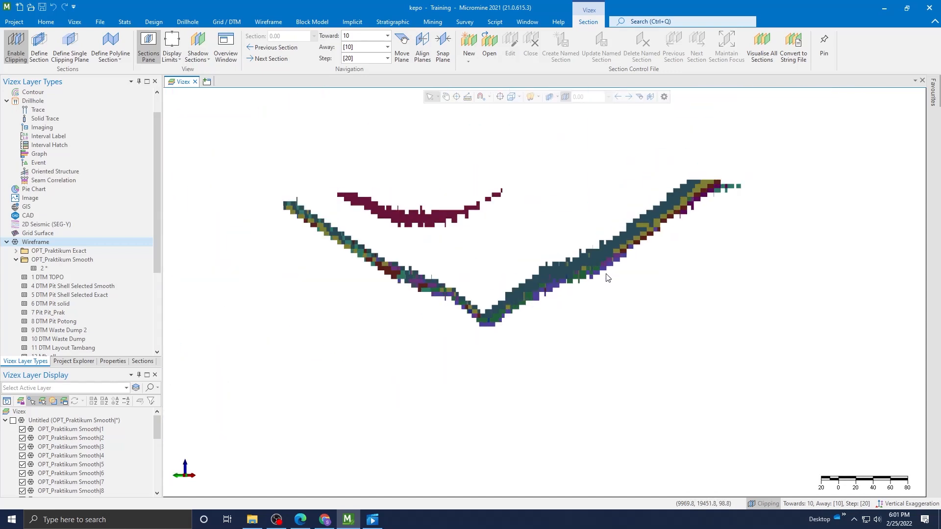
scroll(607, 278, up, 3)
scroll(539, 277, down, 2)
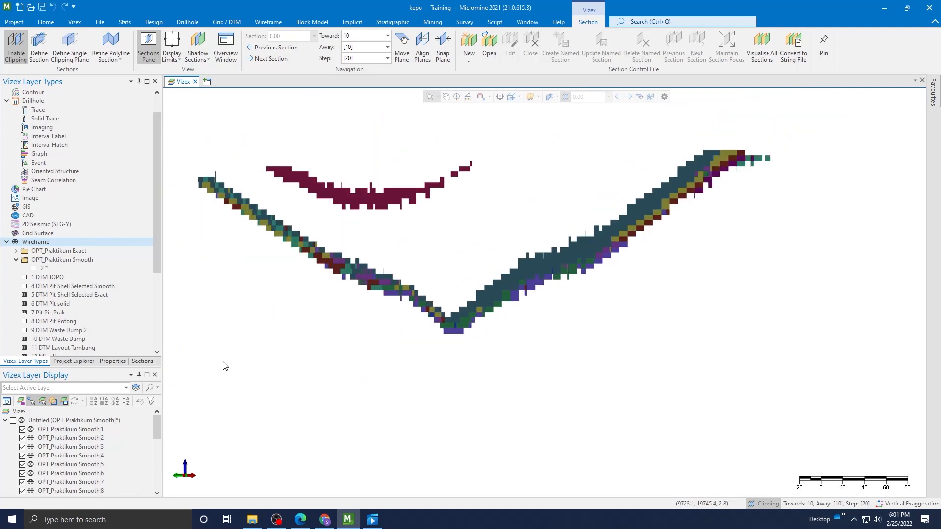
Hide the OPT_Praktikum Exact layer, show the Smooth layer again and examine its pit shells in section.
scroll(58, 464, down, 5)
click(13, 420)
scroll(15, 422, up, 5)
click(14, 420)
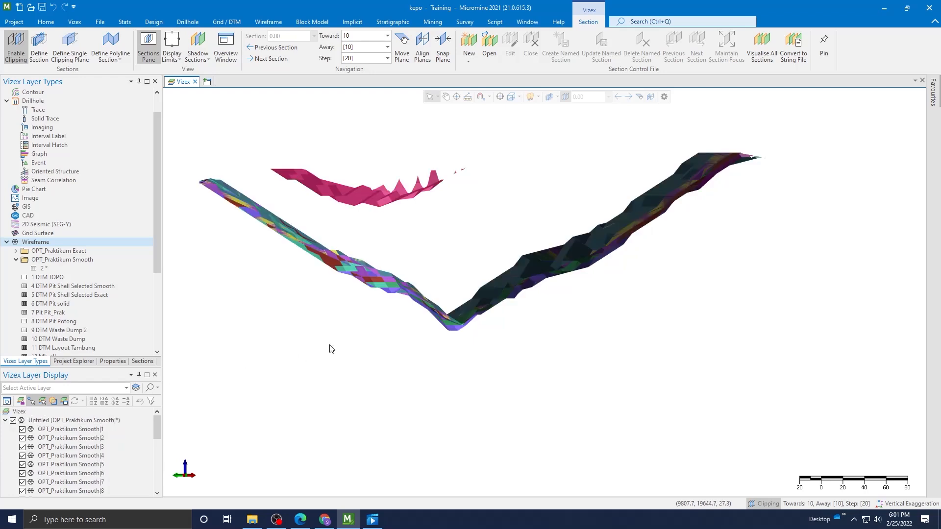
scroll(556, 263, up, 4)
scroll(559, 264, down, 1)
scroll(552, 272, down, 2)
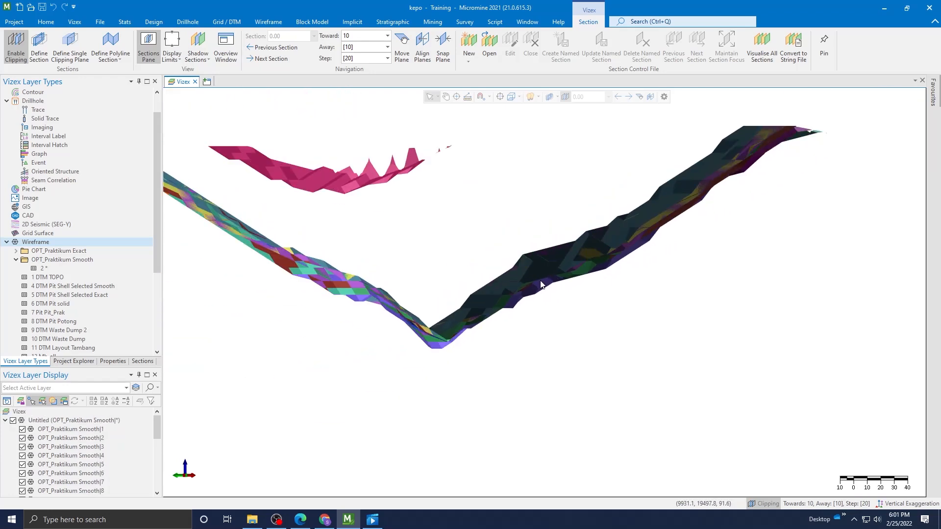
scroll(377, 240, up, 2)
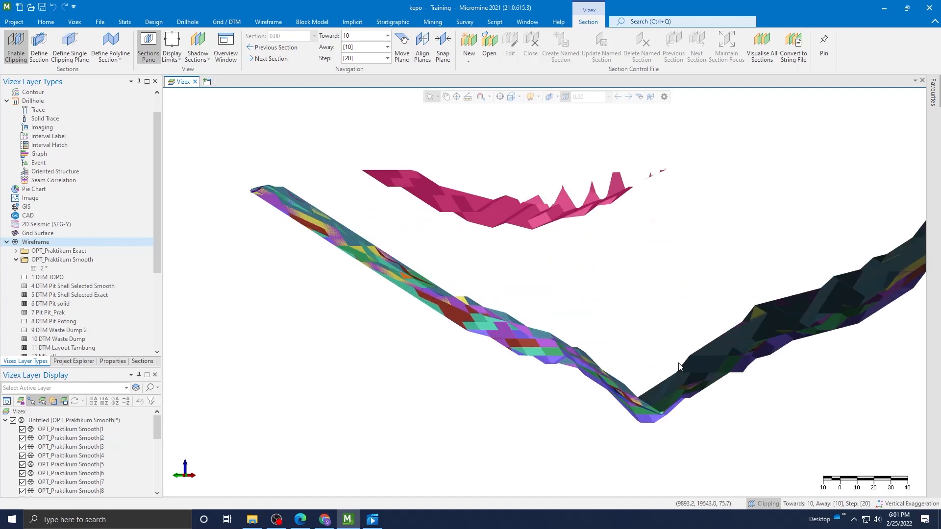
scroll(688, 363, down, 2)
scroll(802, 336, up, 4)
scroll(600, 303, down, 3)
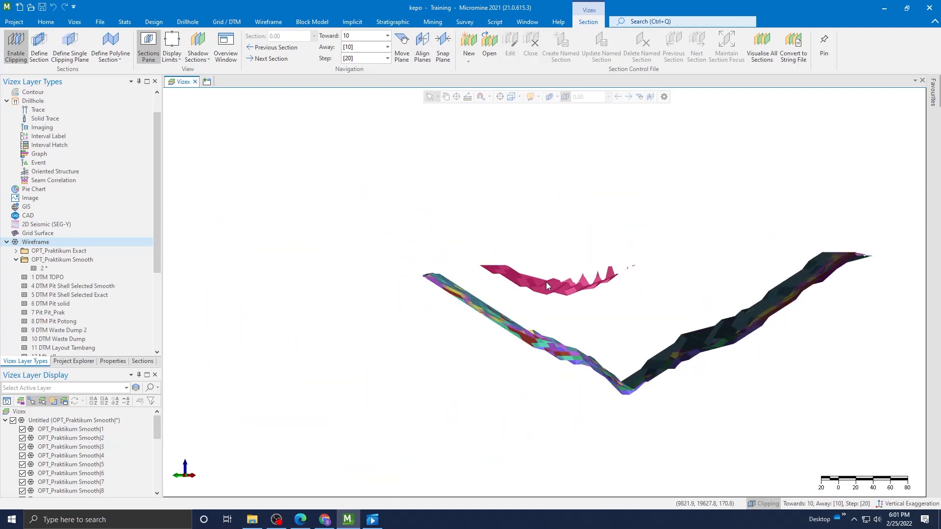
Return the pit shells to the unclipped plan view and show the OPT_Praktikum Exact layer again.
click(510, 97)
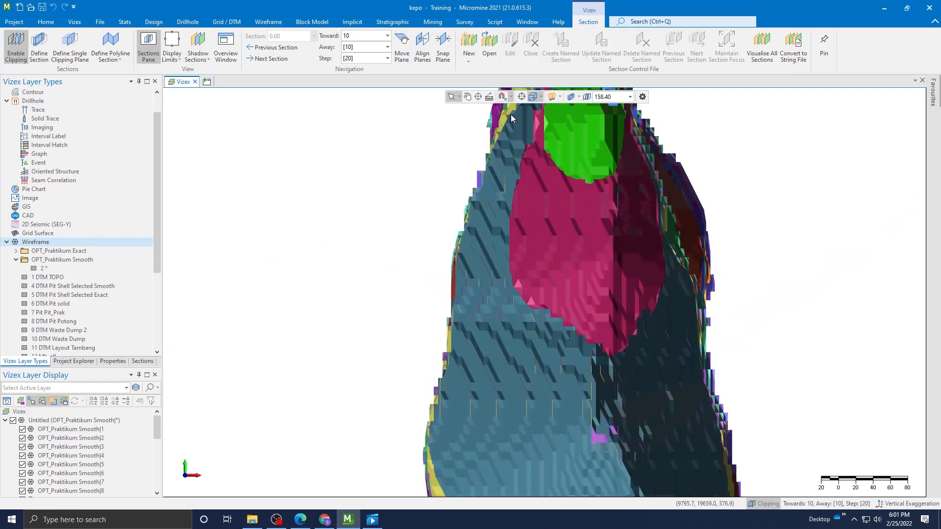
scroll(593, 284, down, 5)
scroll(123, 466, down, 5)
click(14, 421)
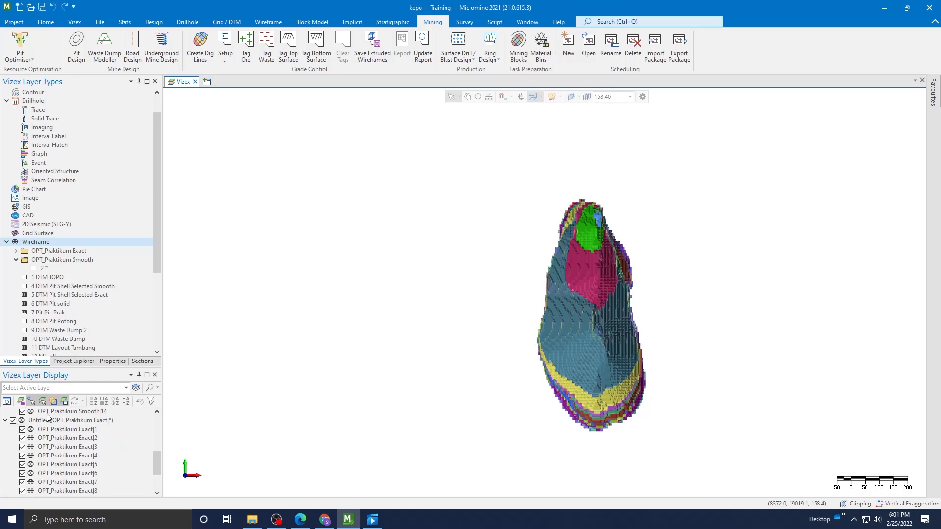
scroll(147, 201, up, 1)
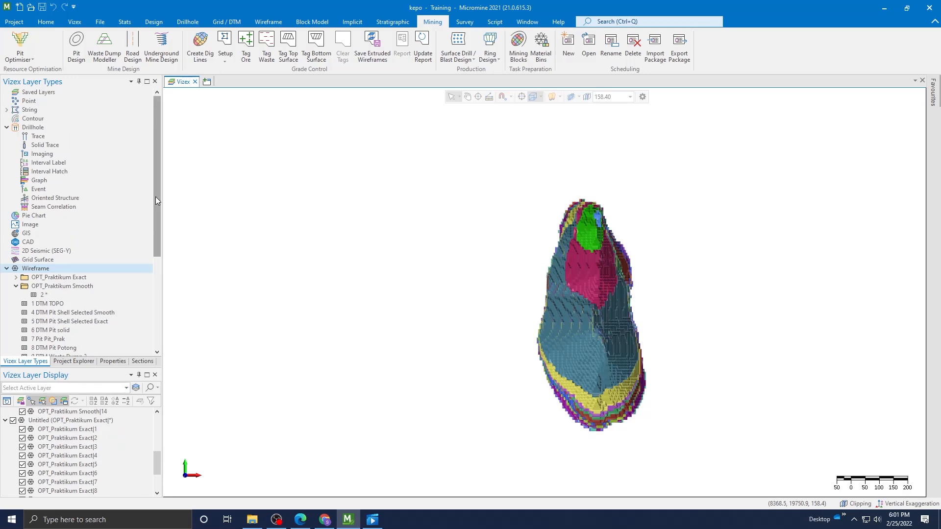
Open the pit analysis setup, select the Constant lag case and bring up the time costs and discount rates.
click(30, 58)
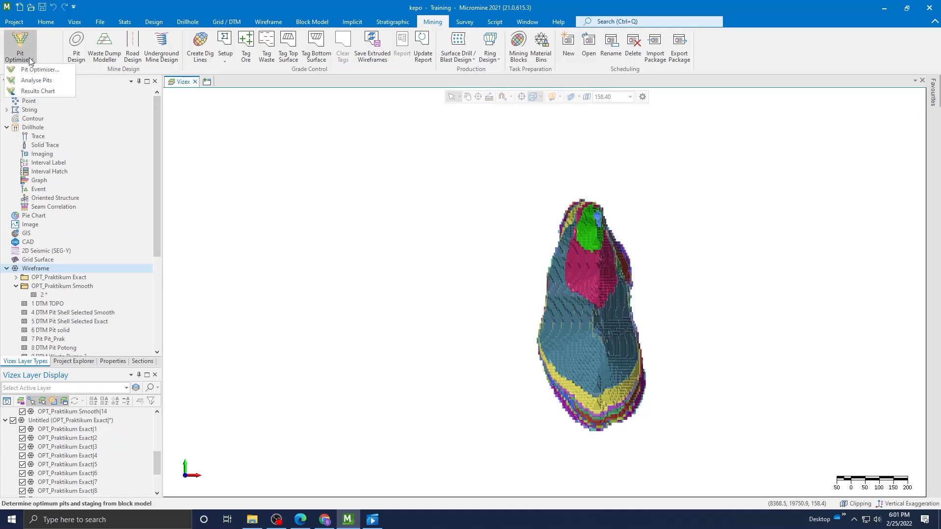
click(42, 82)
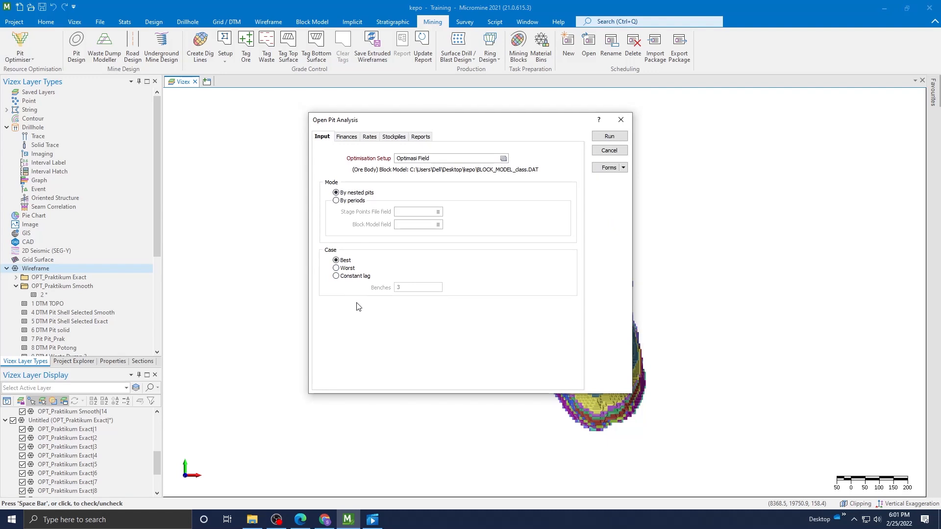
click(341, 276)
click(348, 136)
click(318, 138)
click(348, 138)
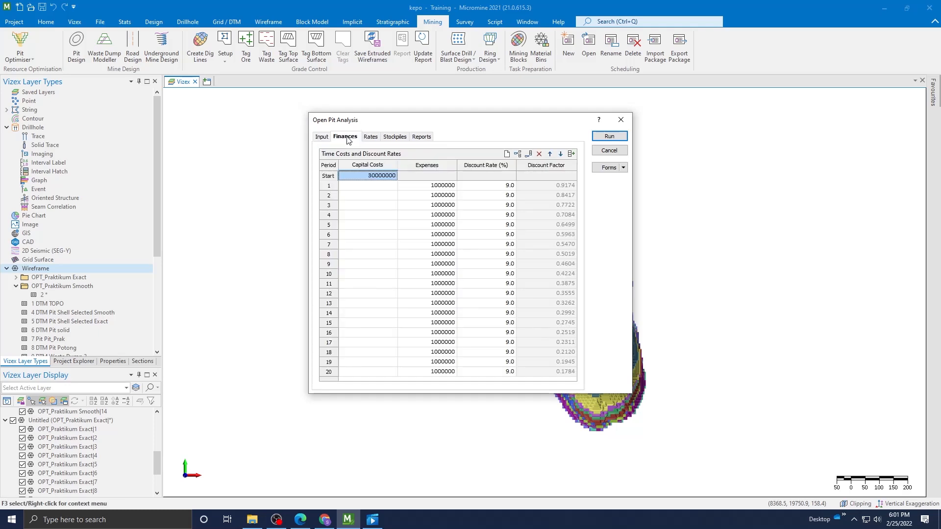
click(321, 139)
click(351, 138)
Check the capital costs, expenses and discount rates against the pit shell analysis parameters in the Pit Optimisation PDF.
click(308, 519)
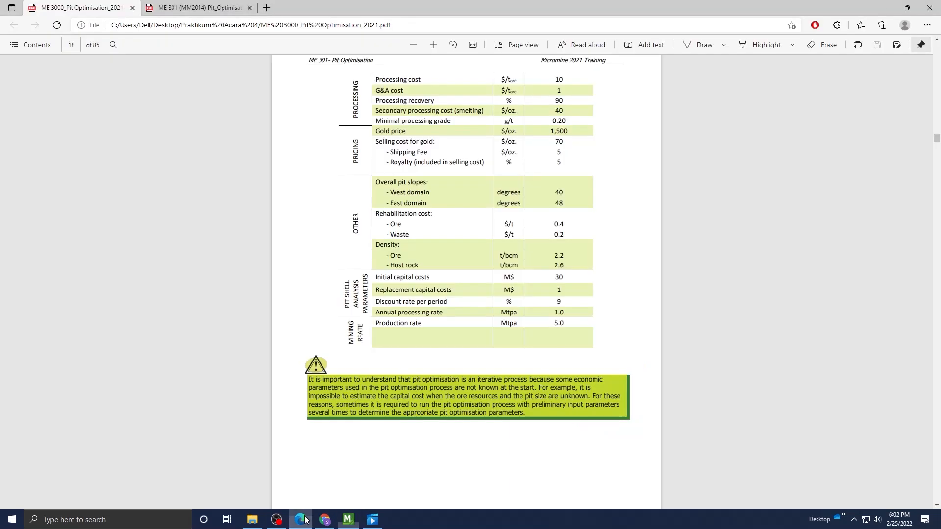
click(308, 520)
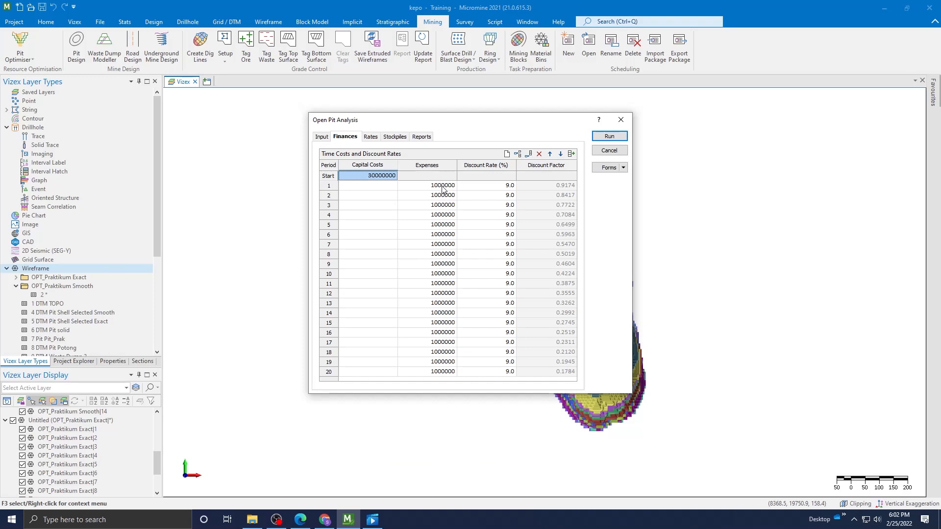
click(300, 519)
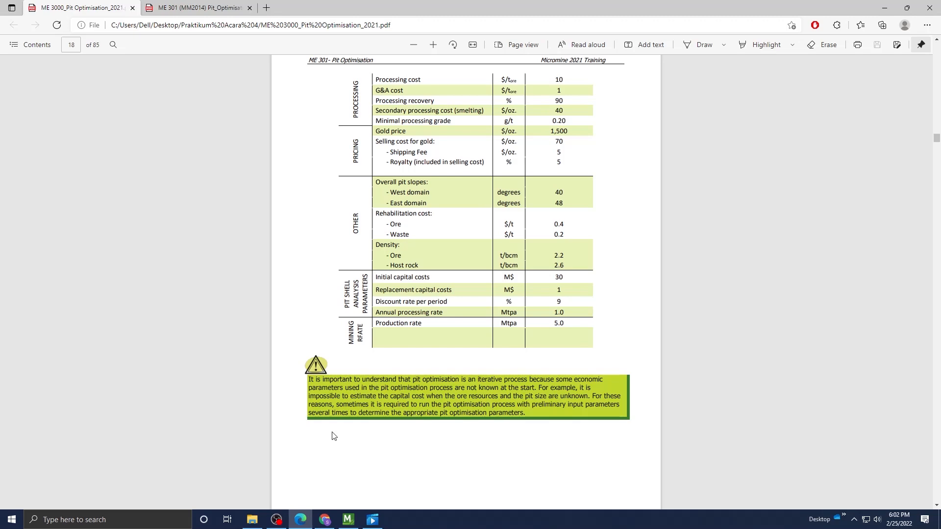
click(348, 520)
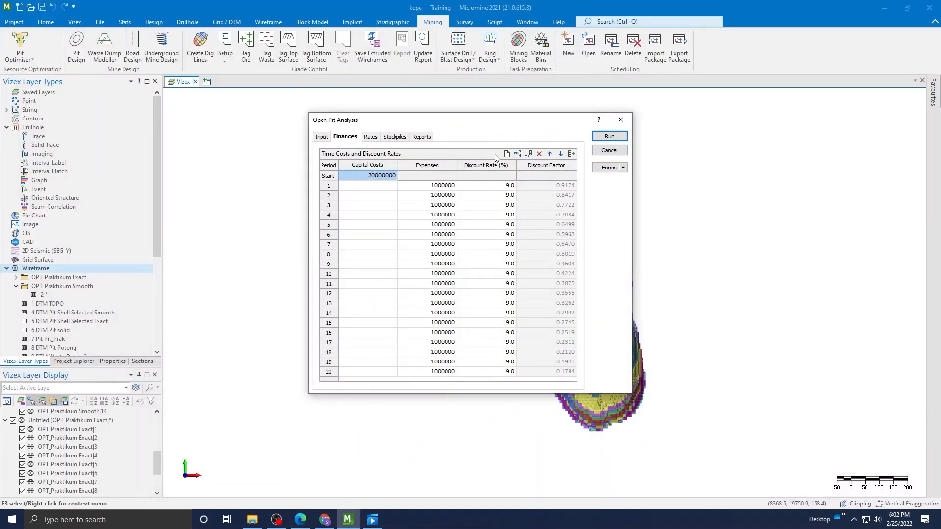
click(507, 189)
Check the analysis mining rate against the production rate in the Pit Optimisation PDF and return to Micromine.
click(371, 138)
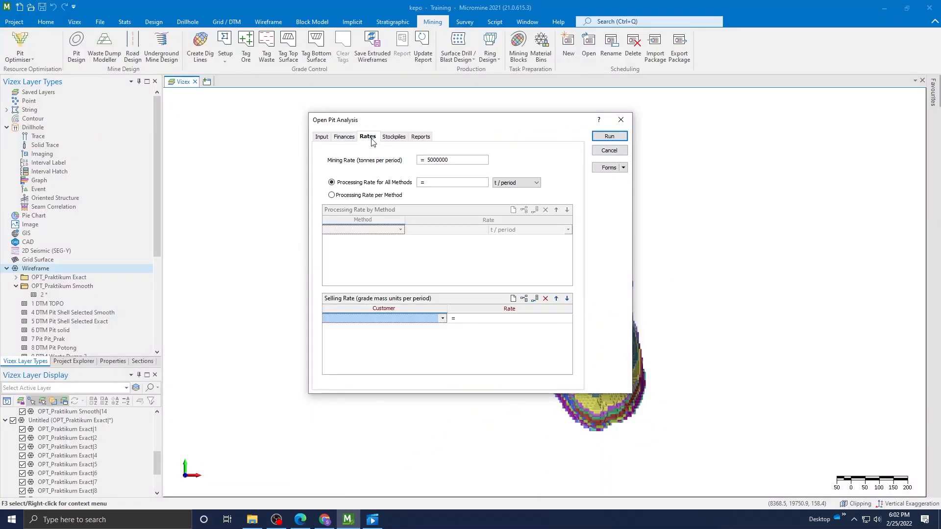
click(451, 159)
click(300, 520)
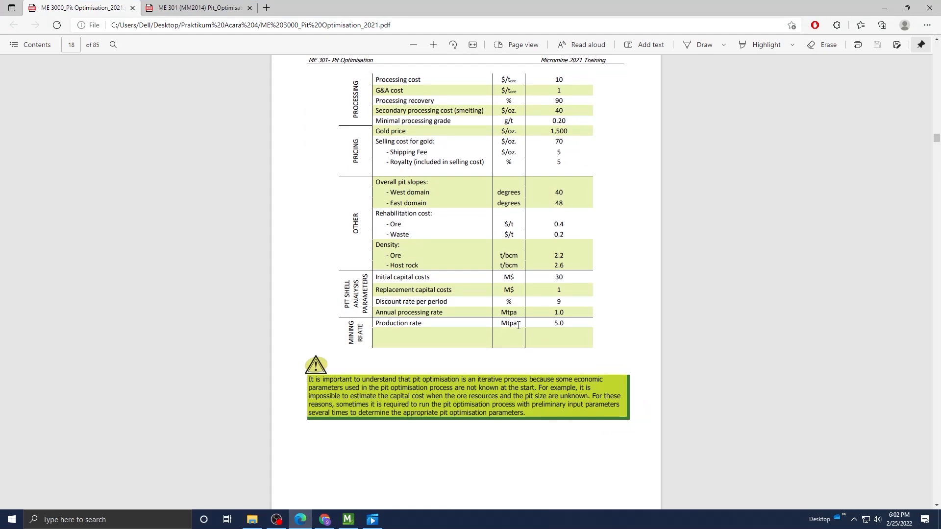
click(348, 520)
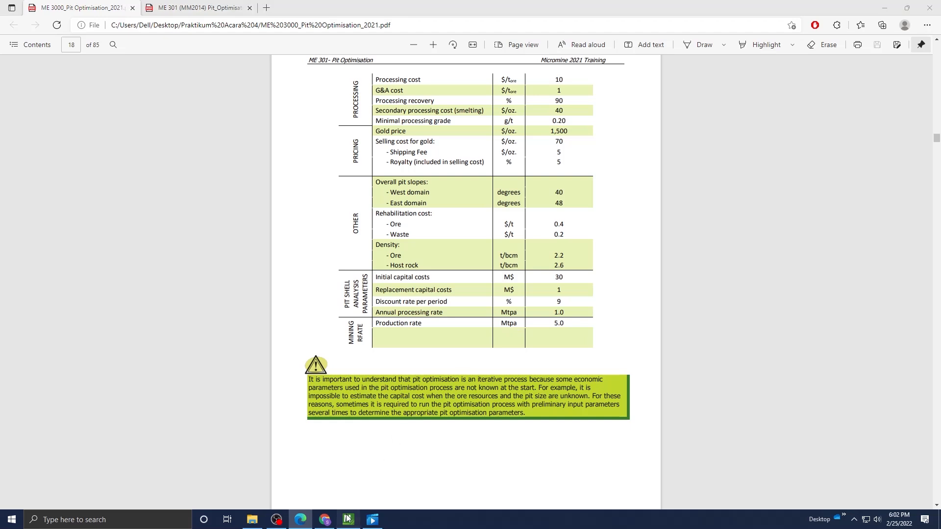
Check the stockpile settings and name the Optimisation Analysis Results report file Best Case.
click(393, 136)
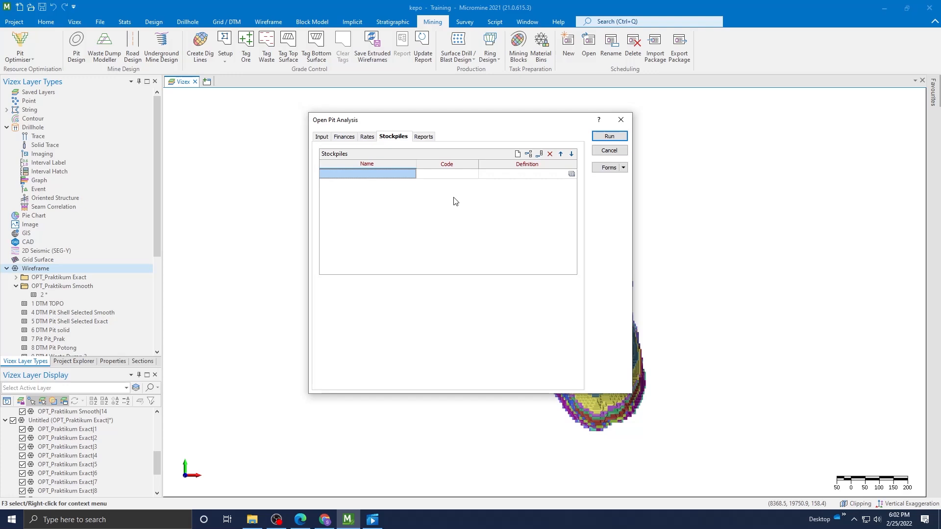
click(425, 137)
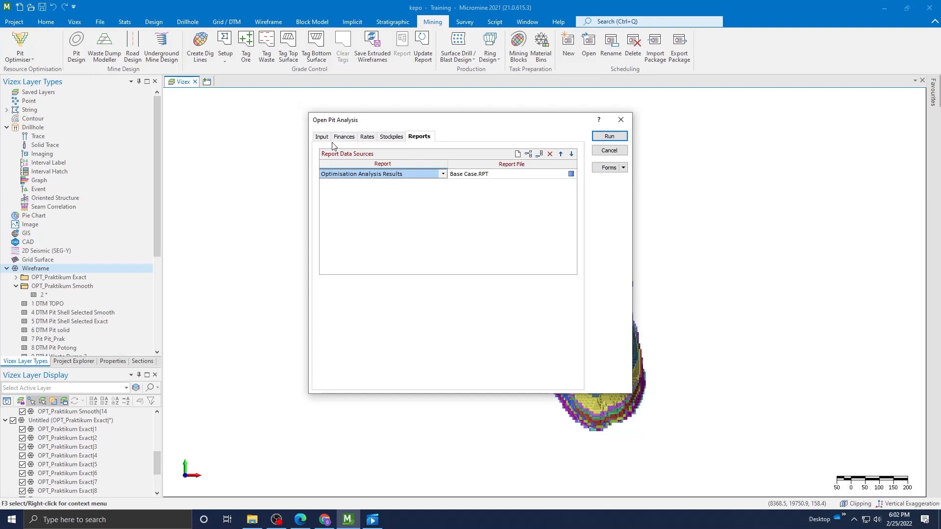
click(442, 174)
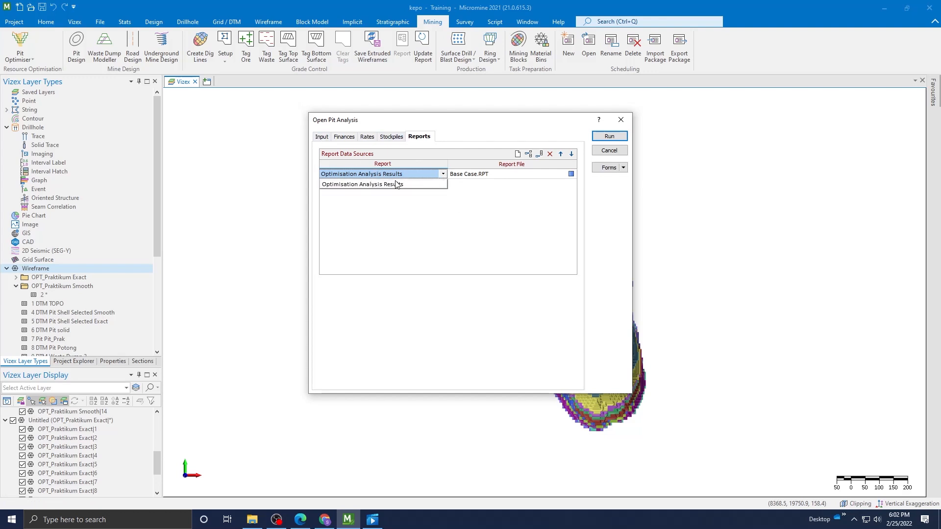
click(380, 189)
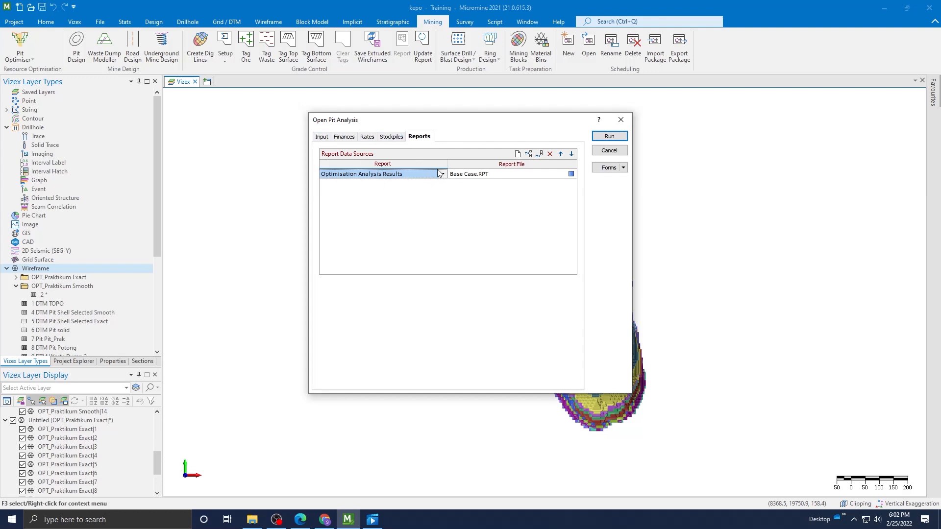
click(464, 177)
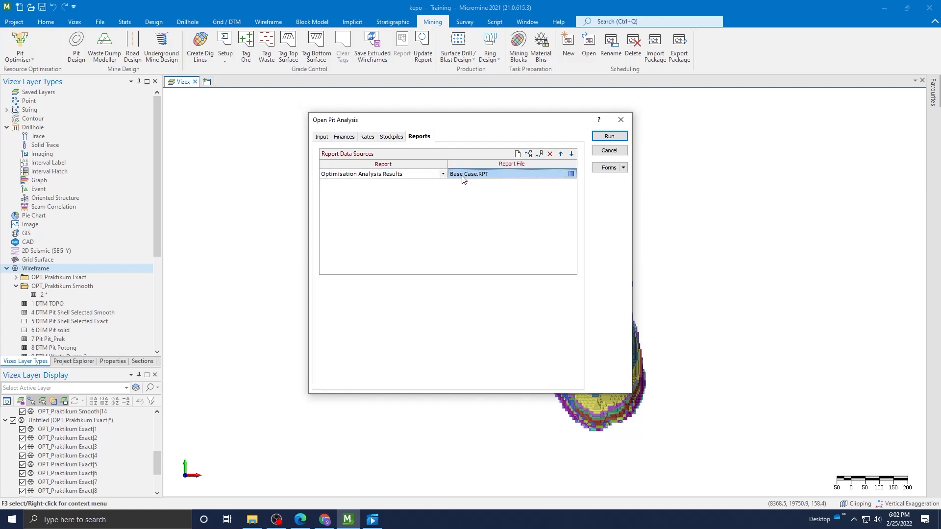
text(b)
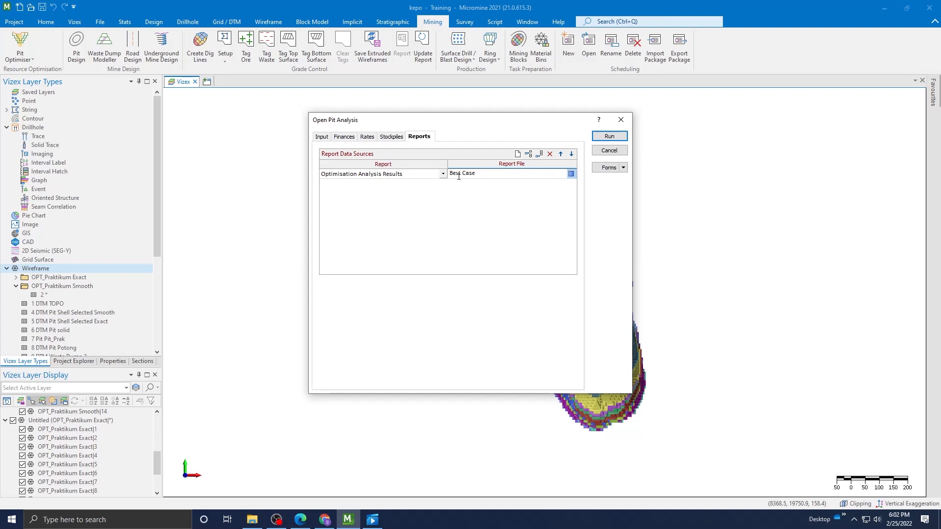
Select the Best case for the nested-pit analysis, recheck the report file and run the analysis.
click(391, 137)
click(370, 137)
click(345, 136)
click(326, 138)
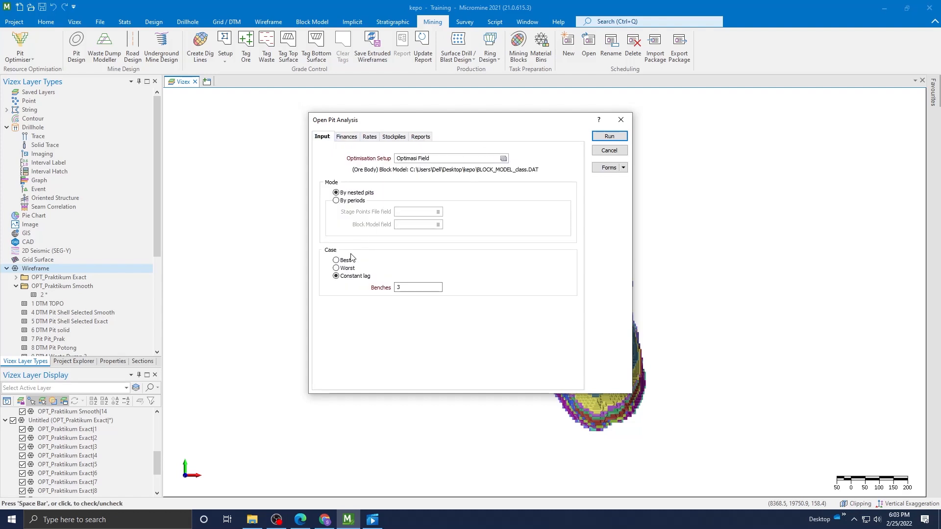
click(345, 264)
click(429, 135)
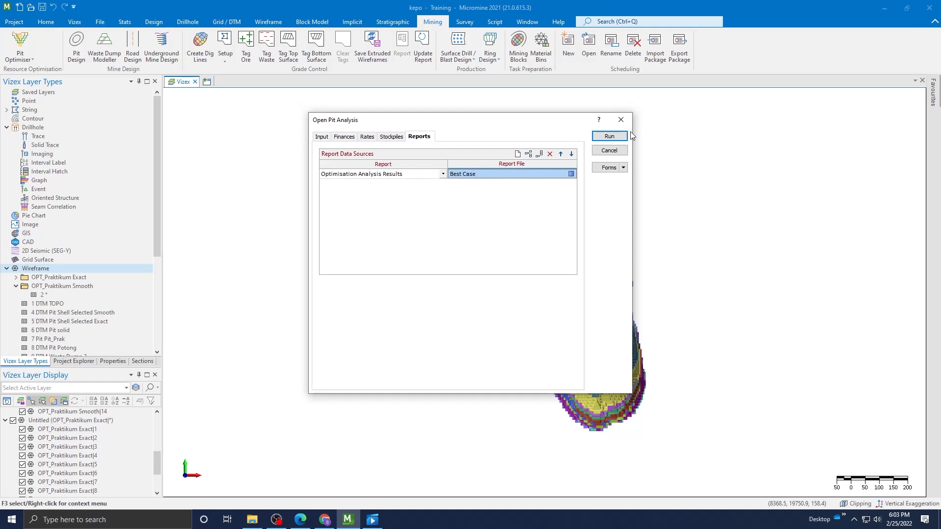
click(610, 138)
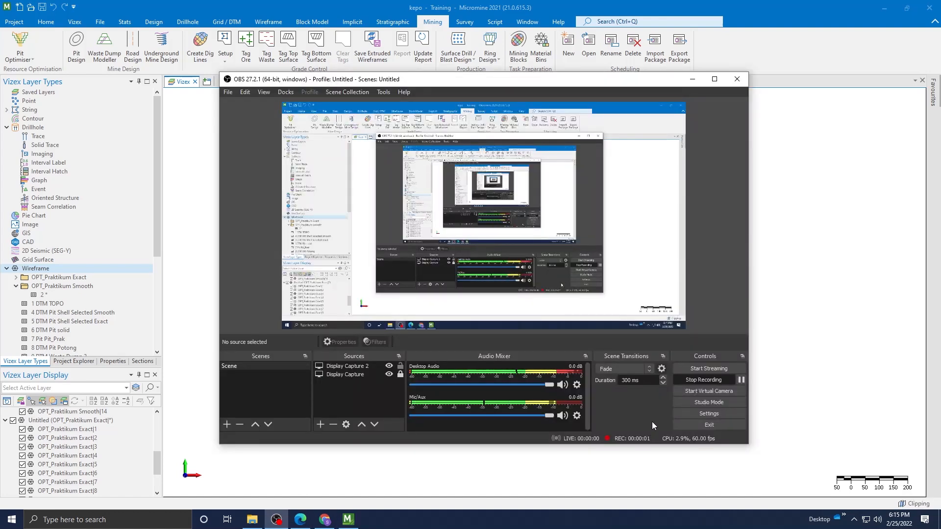
Set the nested-pit analysis to the Worst case and check its finances, rates and stockpile settings.
click(692, 79)
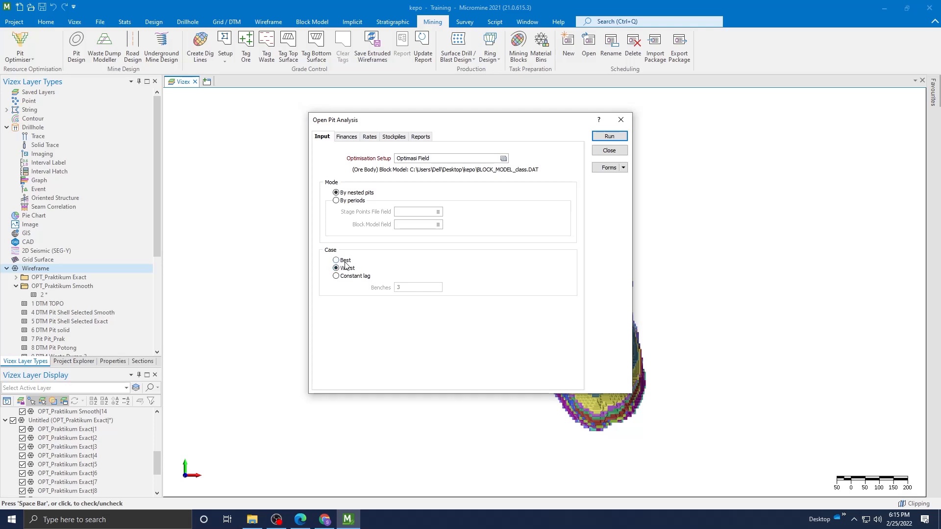
click(346, 137)
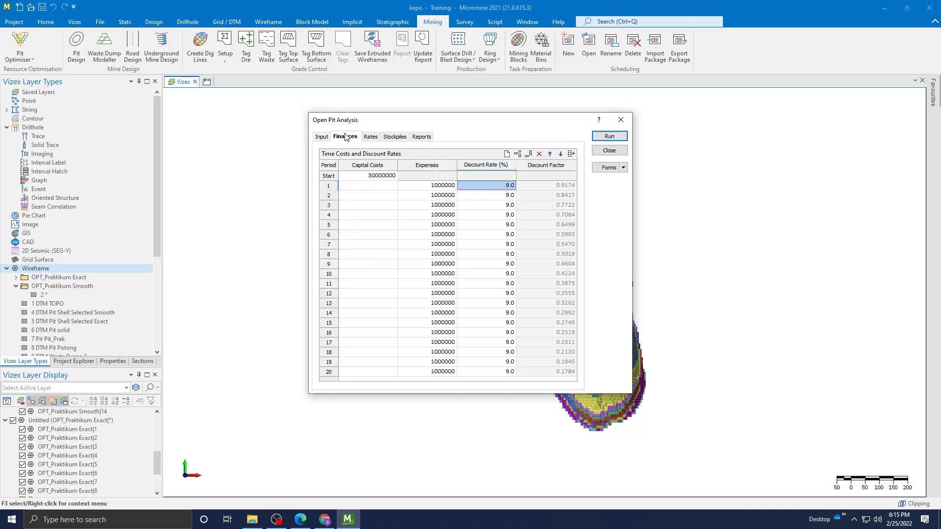
click(373, 139)
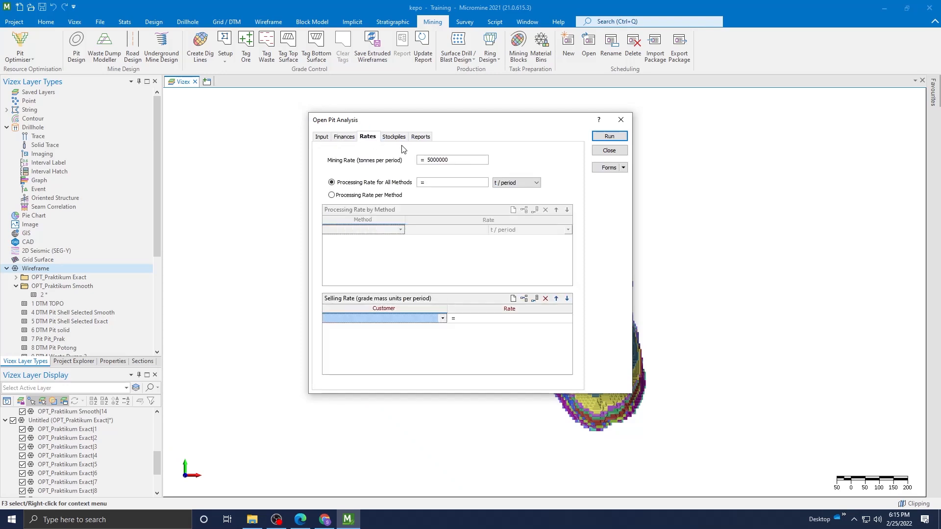
click(399, 140)
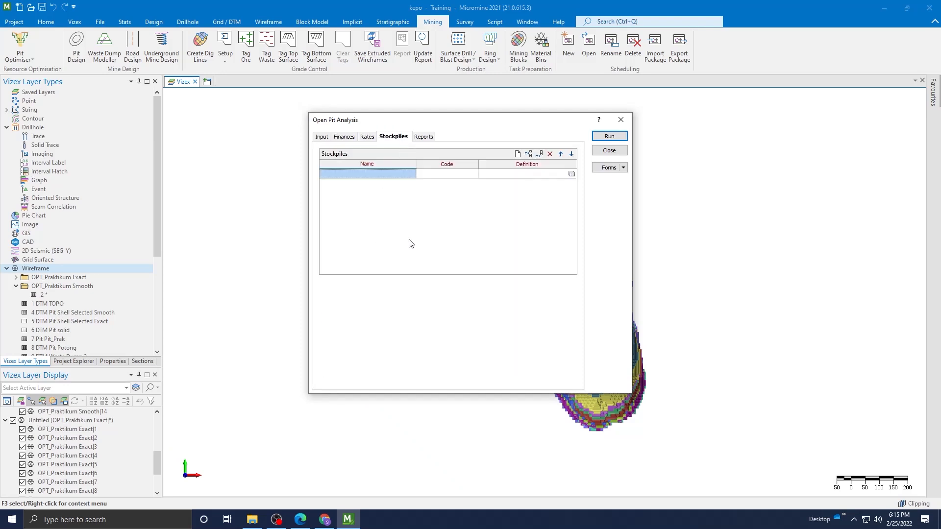
click(424, 140)
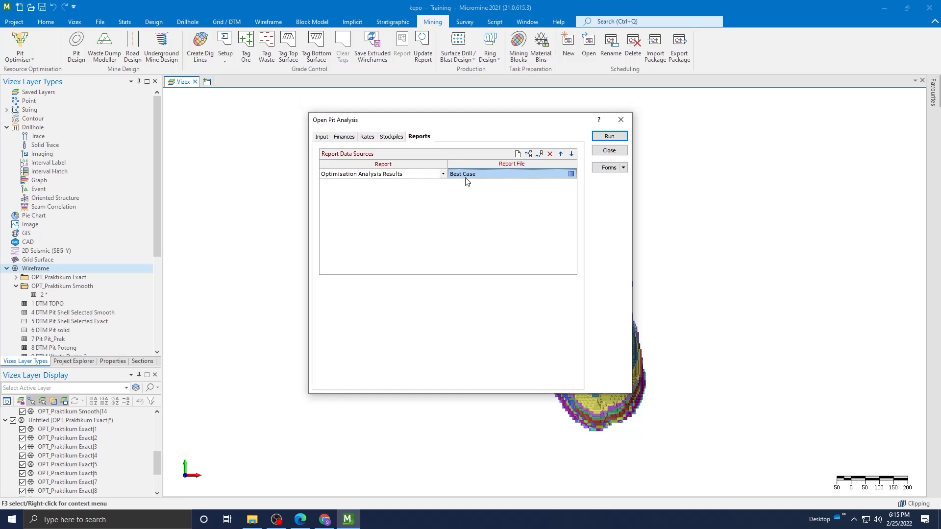
Name the Optimisation Analysis Results report file Worst Case, recheck the selected case and run the analysis.
text(Orst)
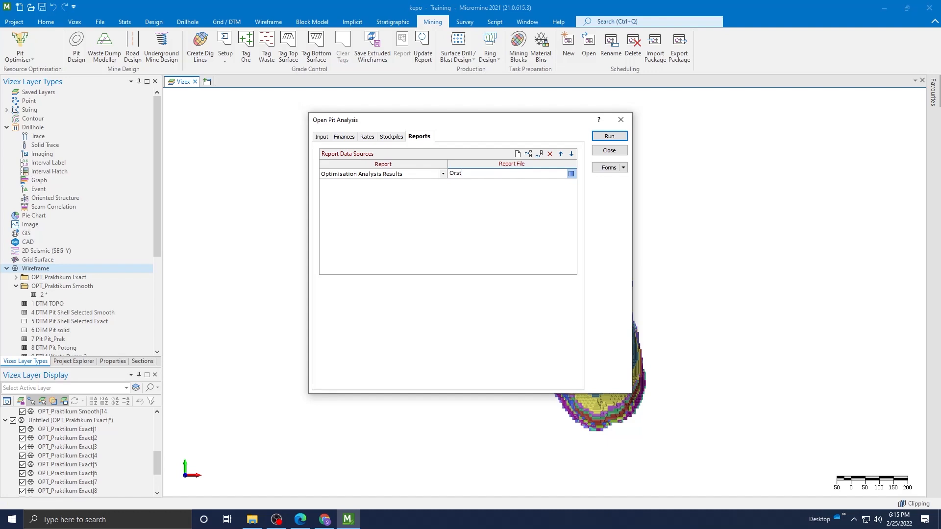
key(BackSpace)
key(BackSpace)
key(BackSpace)
click(325, 137)
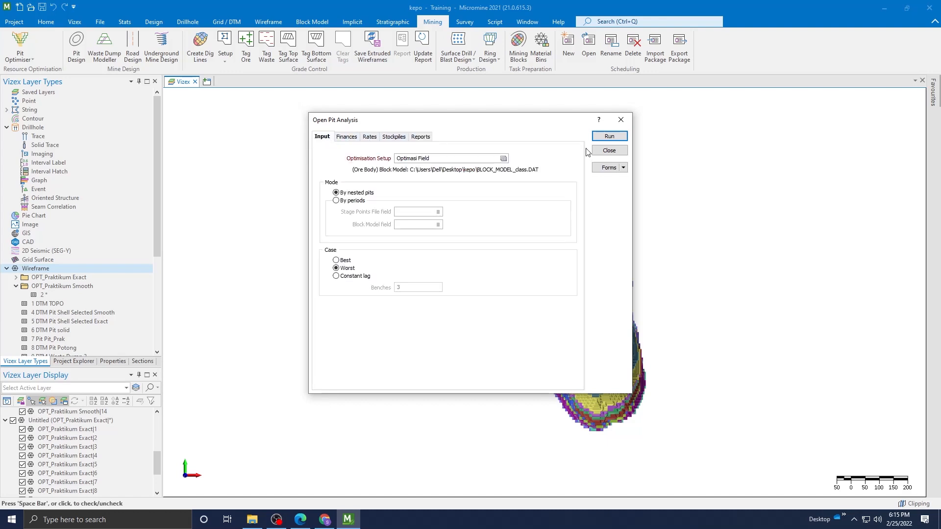
click(610, 137)
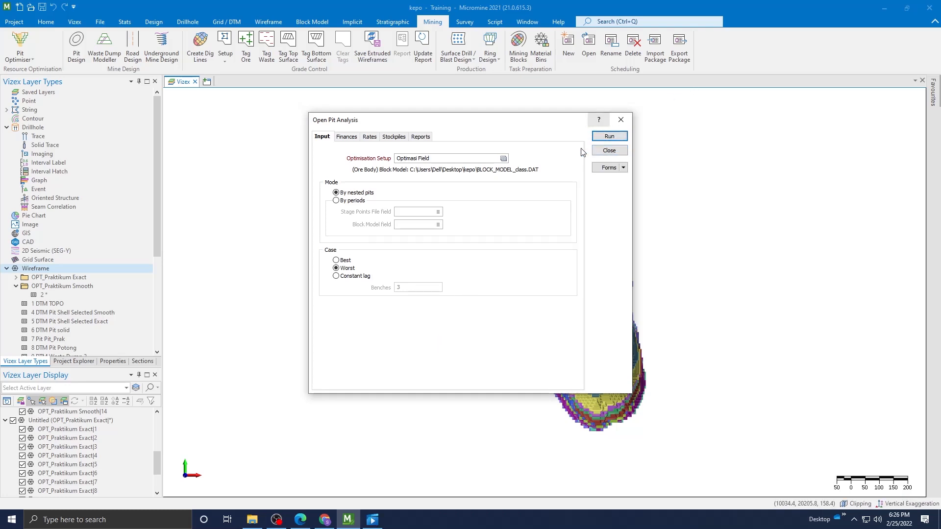
Set the nested-pit analysis case to Constant lag with 3 benches and check its finances and rates.
click(336, 276)
click(423, 288)
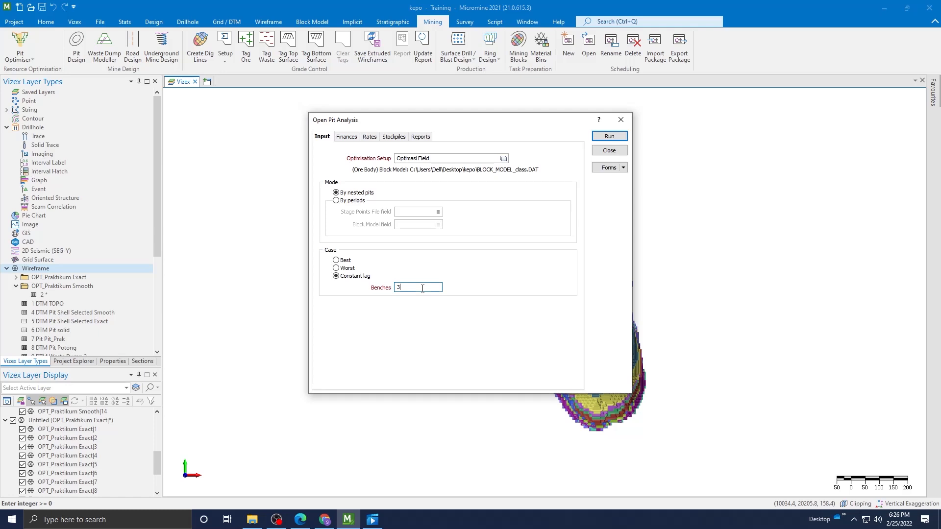
click(347, 137)
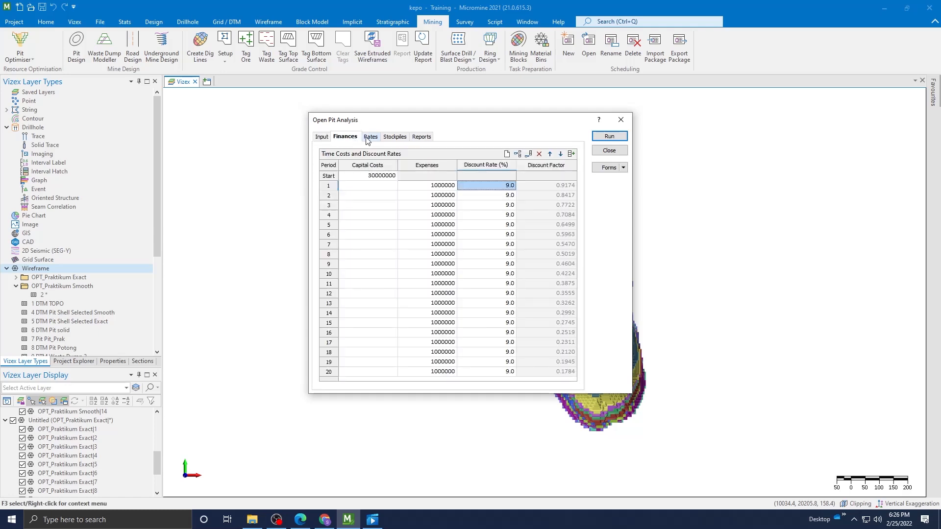
click(369, 138)
Name the report file Lag 3 Case and run the analysis, overwriting the existing report.
click(422, 138)
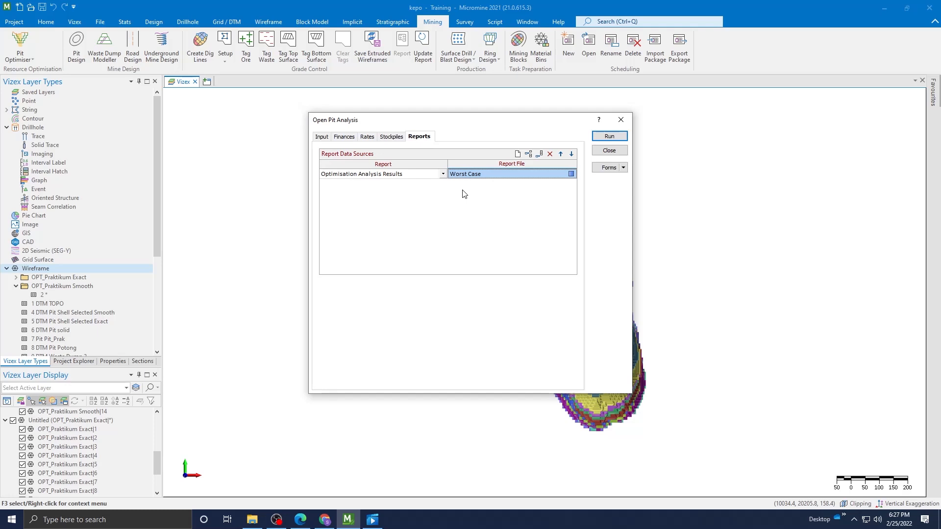
text(Lag 3)
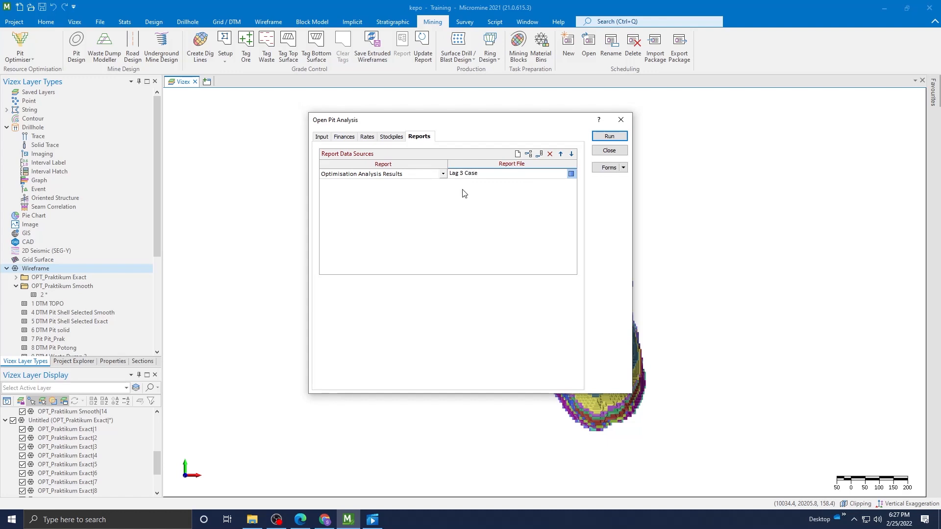
click(610, 137)
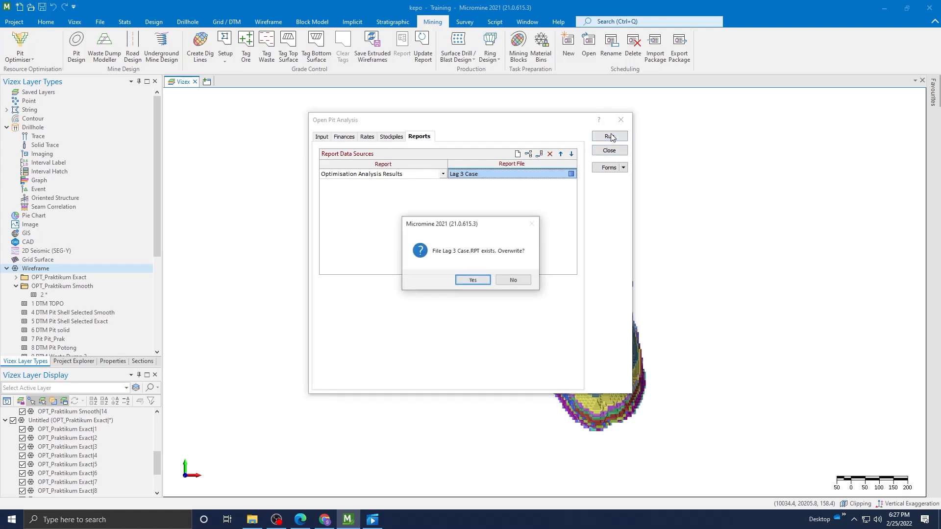
click(474, 281)
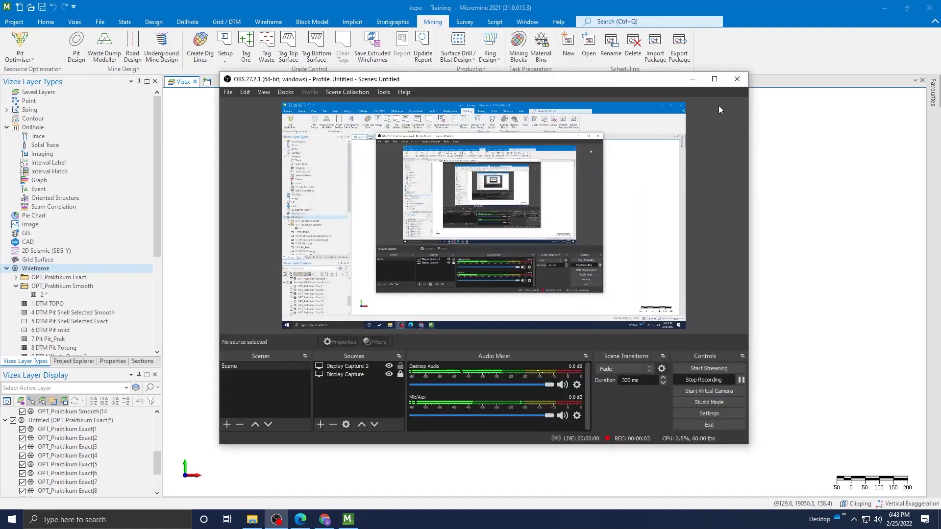
Close the Open Pit Analysis and open the pit optimiser's Results Chart settings.
click(692, 79)
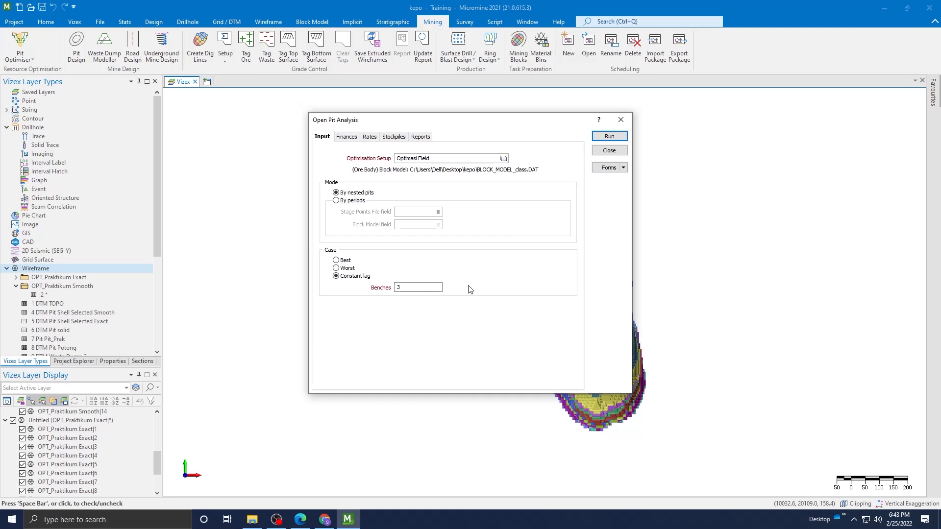
click(607, 151)
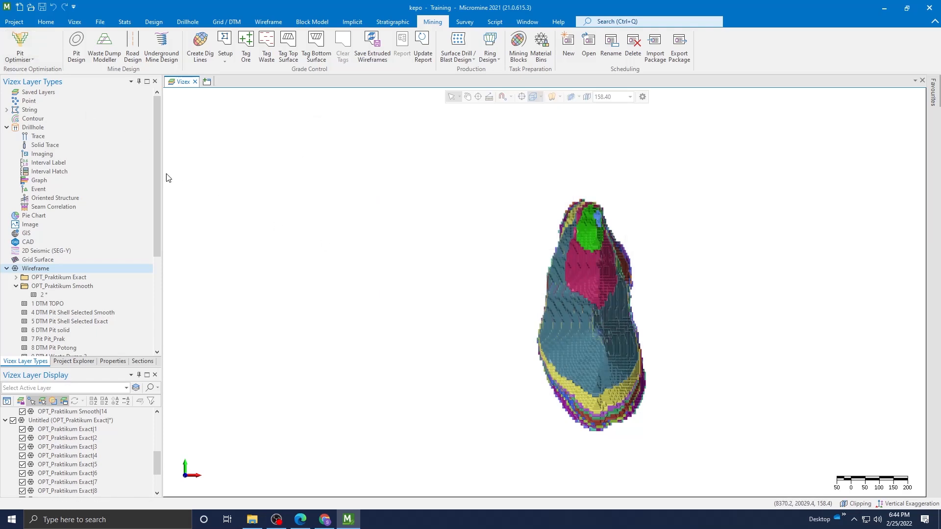
click(34, 58)
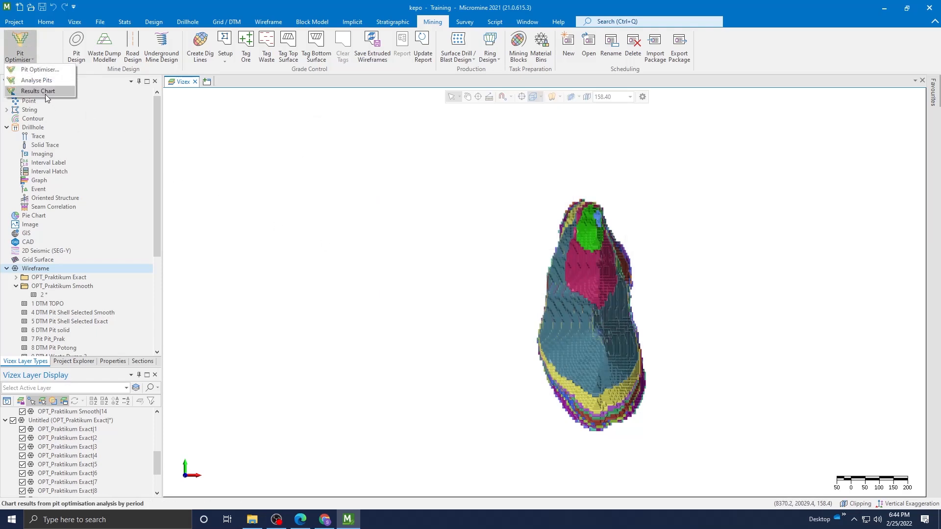
click(44, 92)
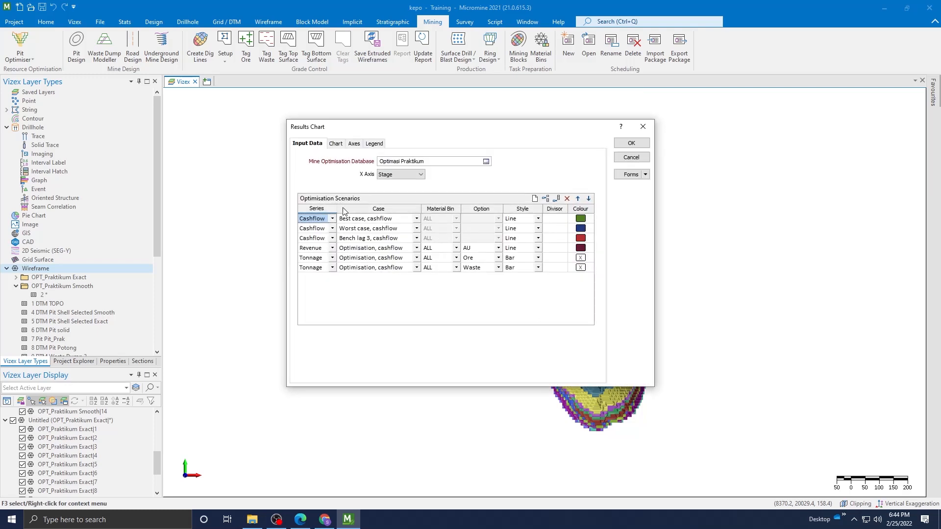
Assign the three cashflow series to the Best case, Worst case and Bench lag 3, and check the Revenue series options.
click(333, 219)
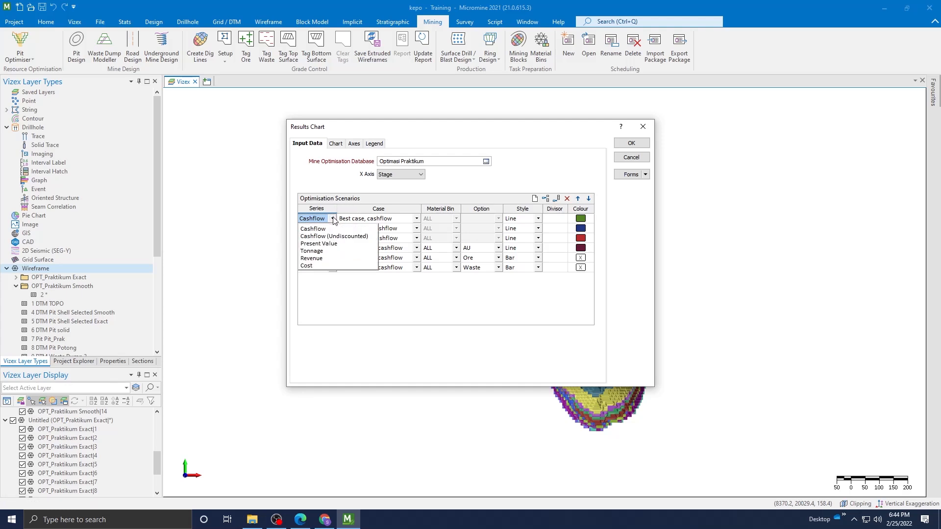
click(329, 228)
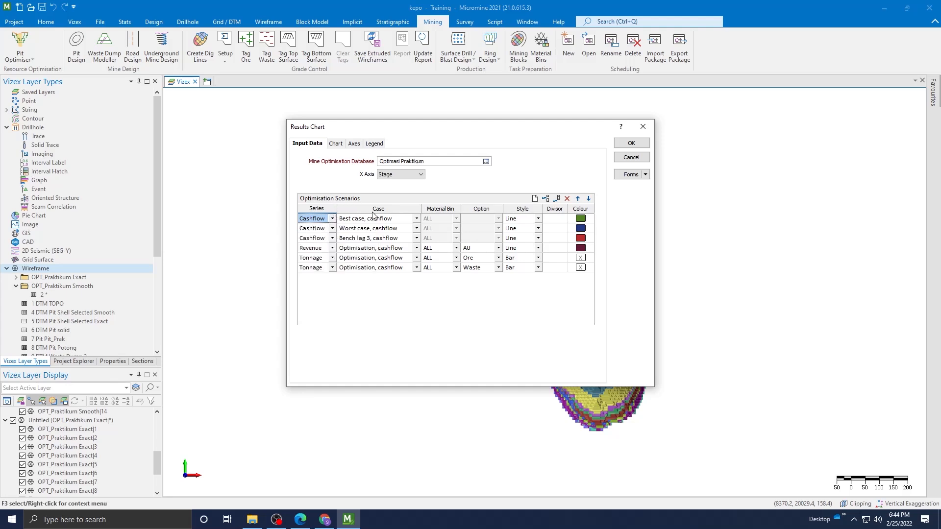
click(417, 223)
click(391, 234)
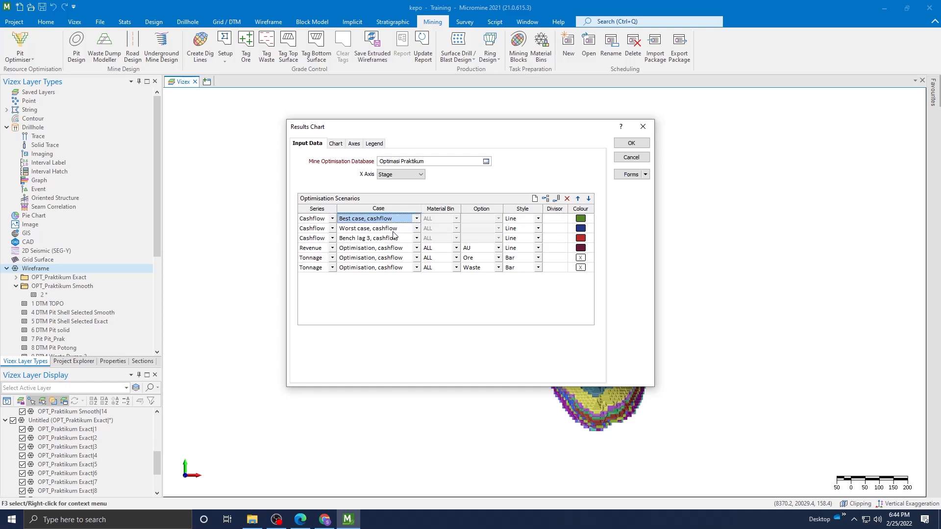
click(417, 228)
click(399, 252)
click(392, 241)
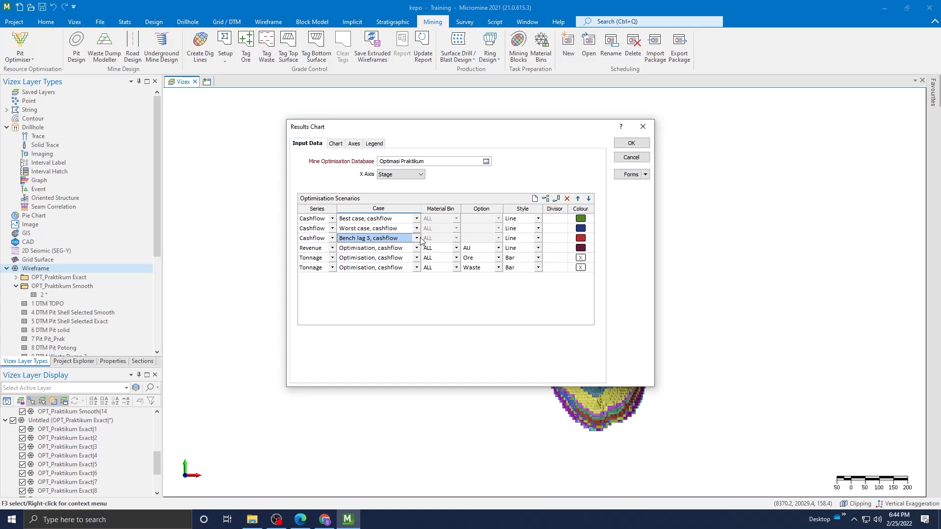
click(418, 239)
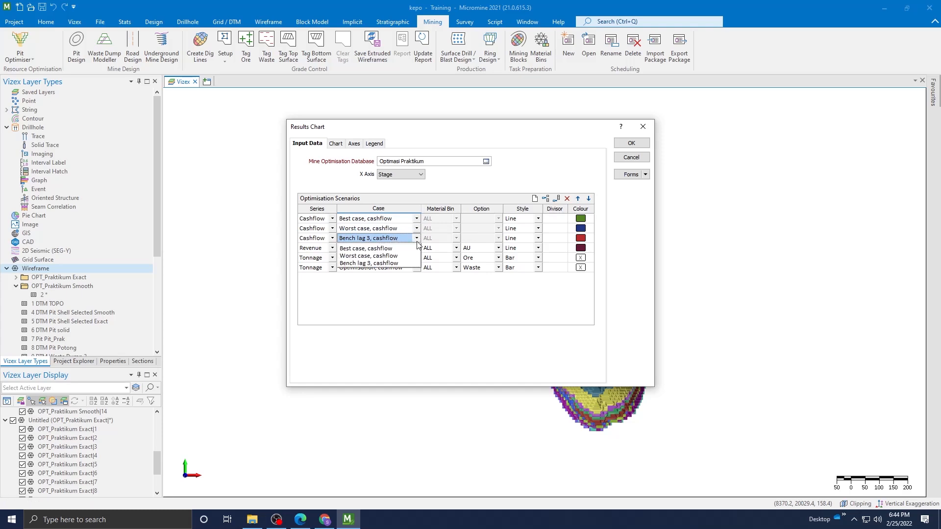
click(391, 263)
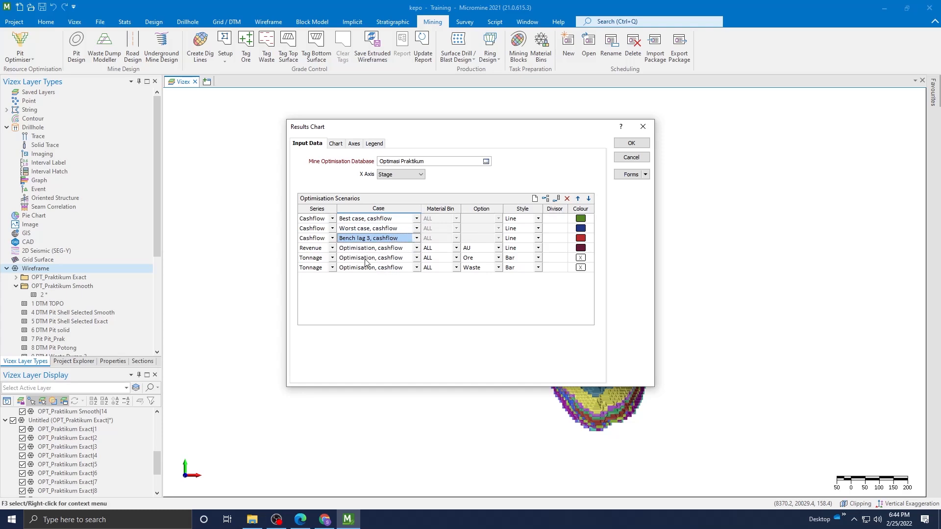
click(332, 248)
click(357, 324)
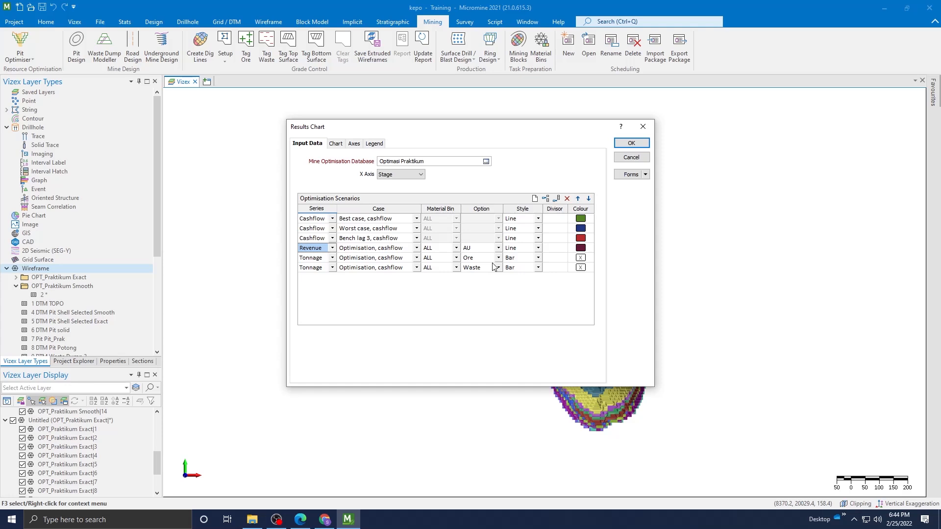
Colour the ore tonnage bars golden yellow and the waste tonnage bars grey in the optimisation scenarios.
double_click(582, 258)
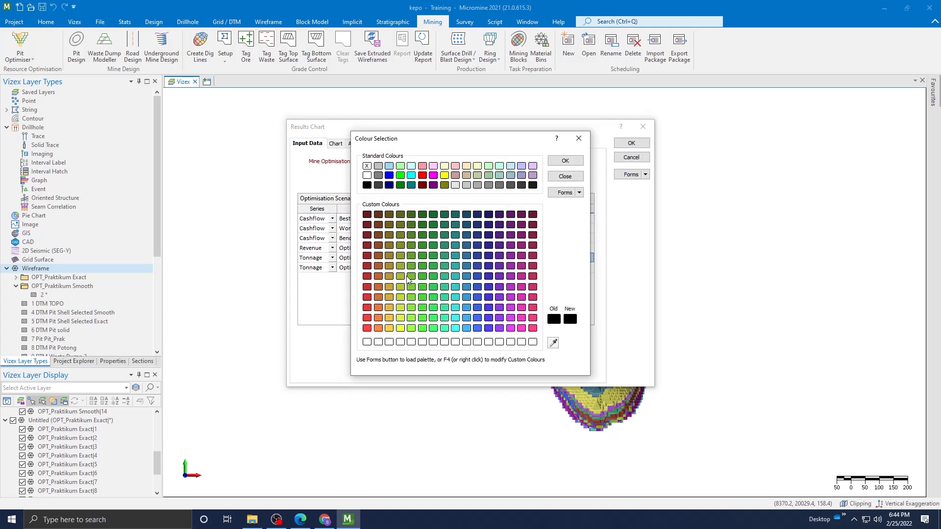
drag(465, 142, 742, 198)
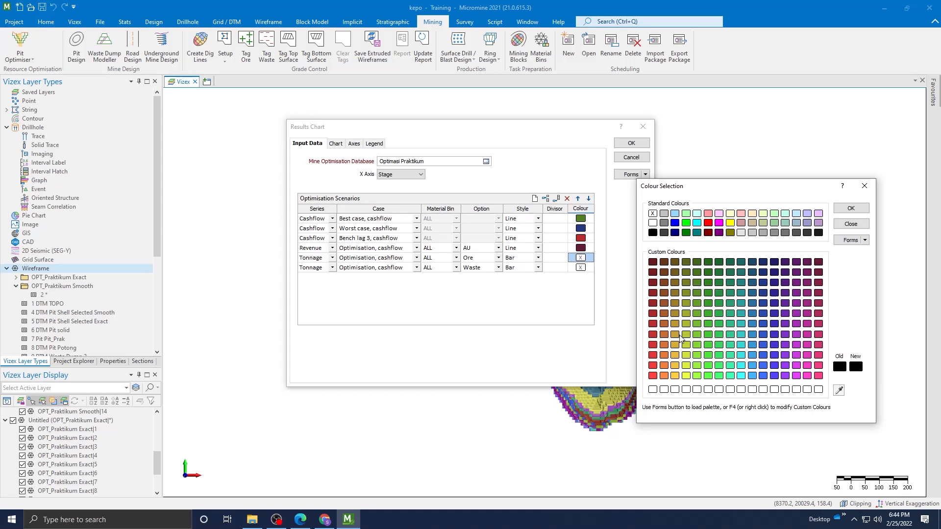
click(678, 357)
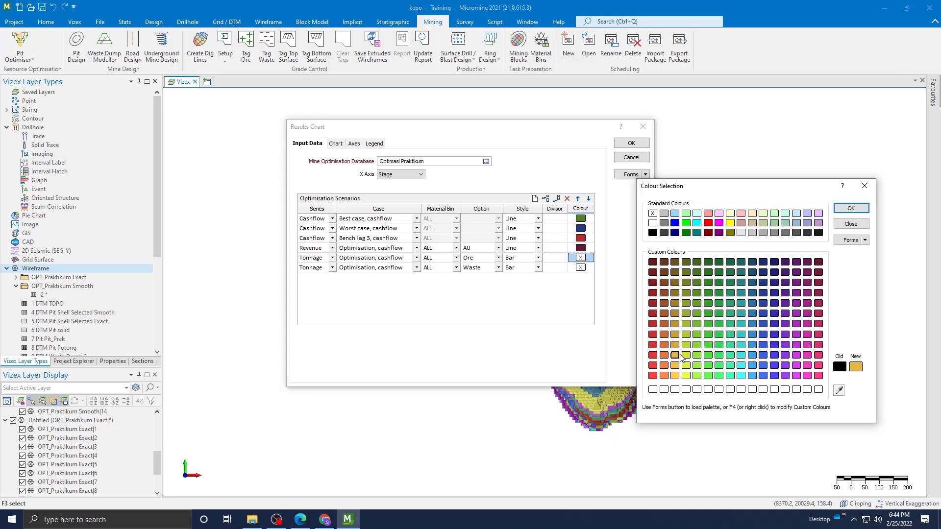
click(851, 209)
double_click(580, 267)
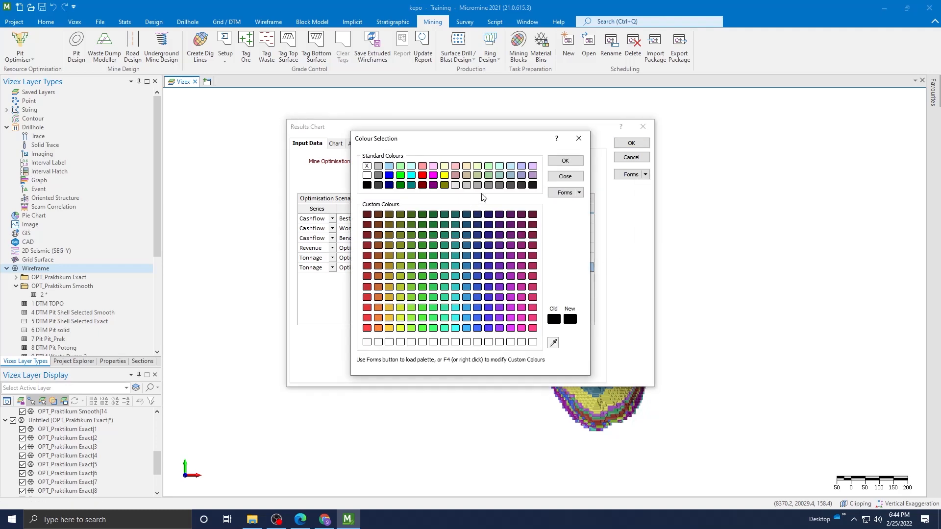
click(488, 185)
click(564, 162)
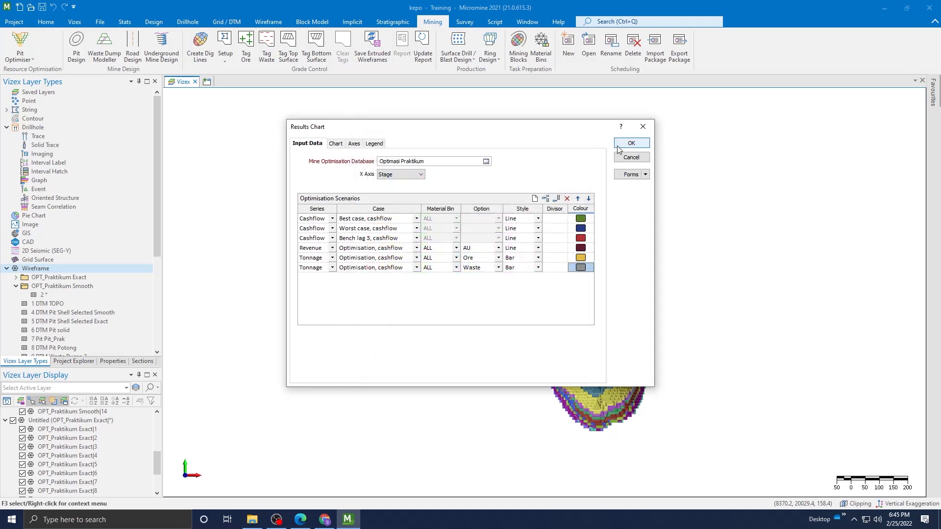
Generate the results chart after checking its label, axes and legend settings, and inspect the properties of the stage 14 waste tonnage bar.
click(332, 143)
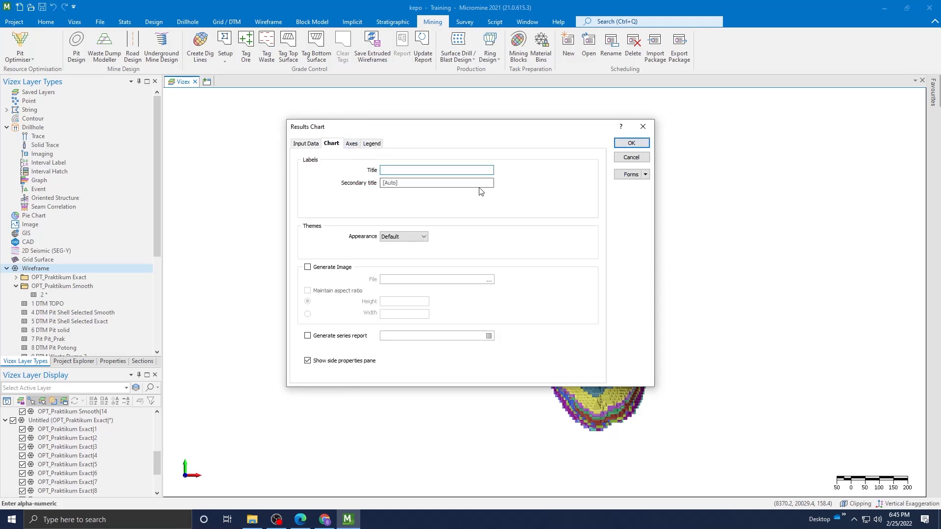
click(352, 147)
click(371, 145)
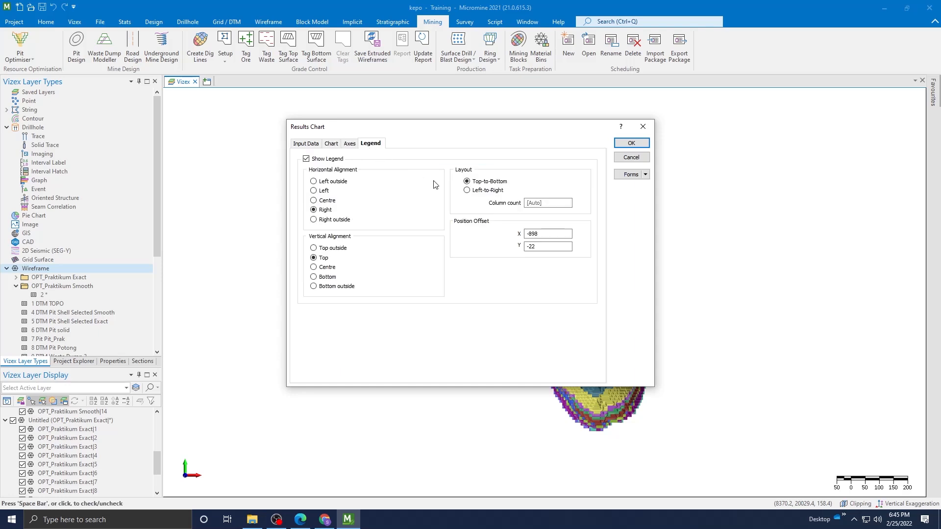
click(618, 144)
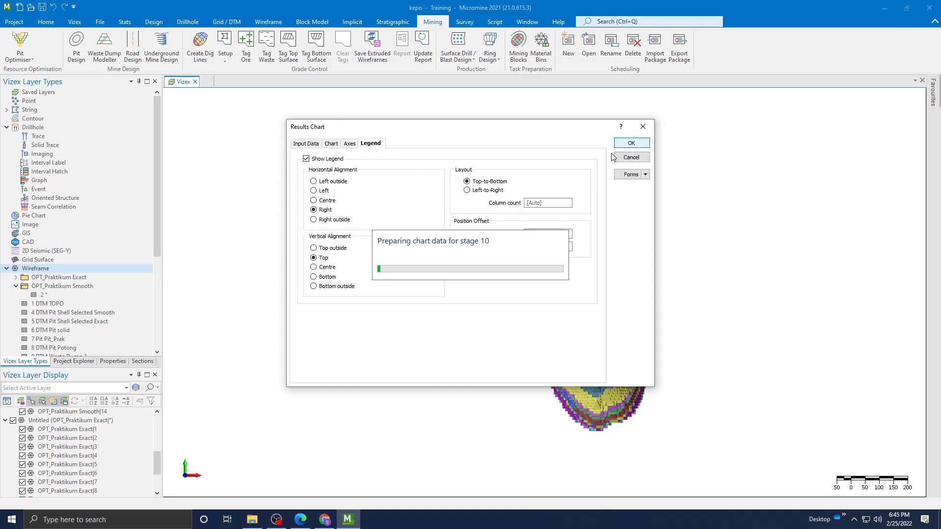
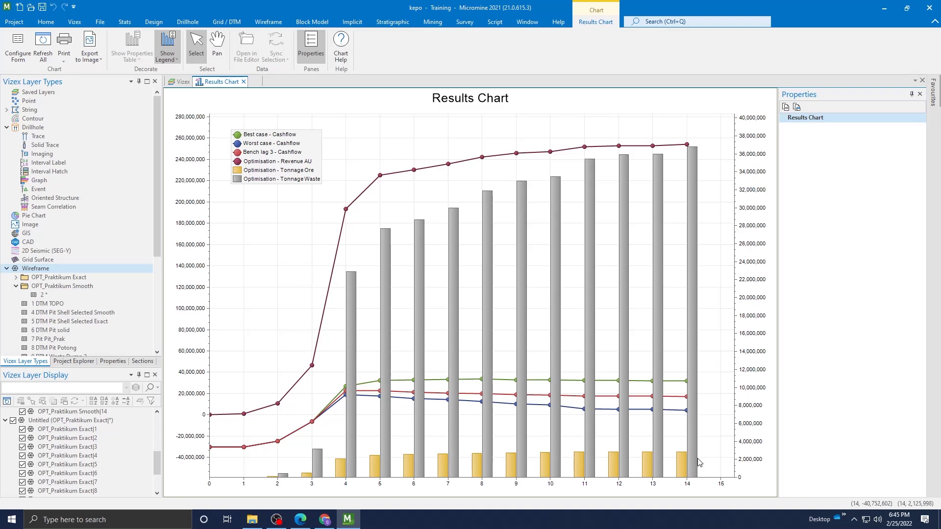
click(695, 346)
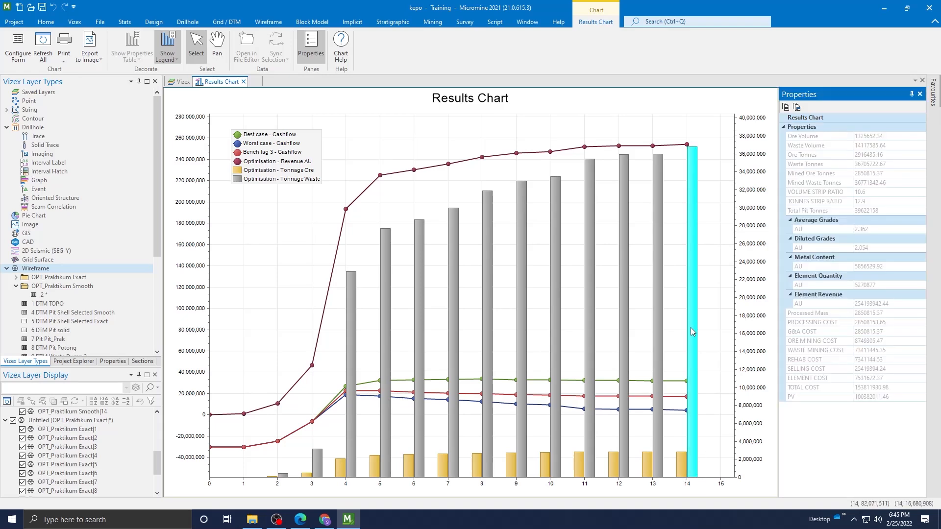
Inspect the properties of the stage 13 waste tonnage bar, and compare the Best case cashflow points at stages 6, 8 and 9.
click(656, 274)
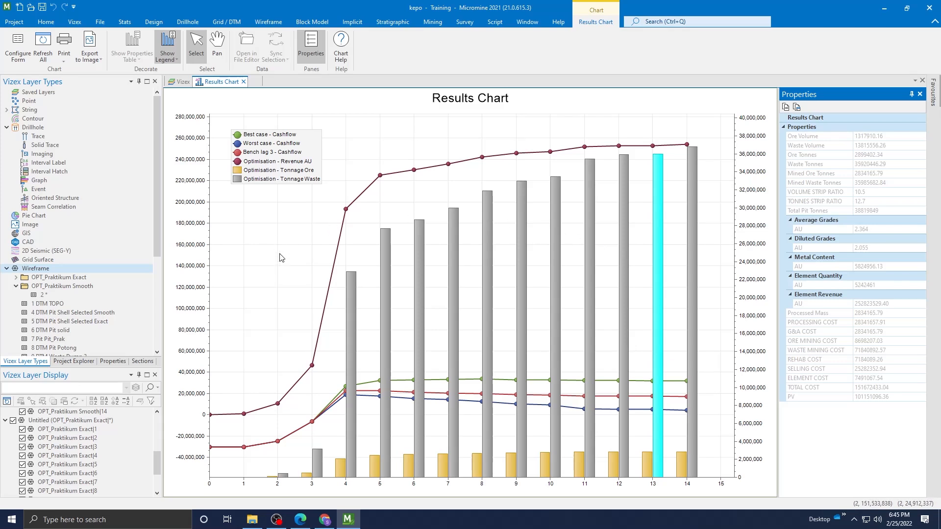
click(377, 155)
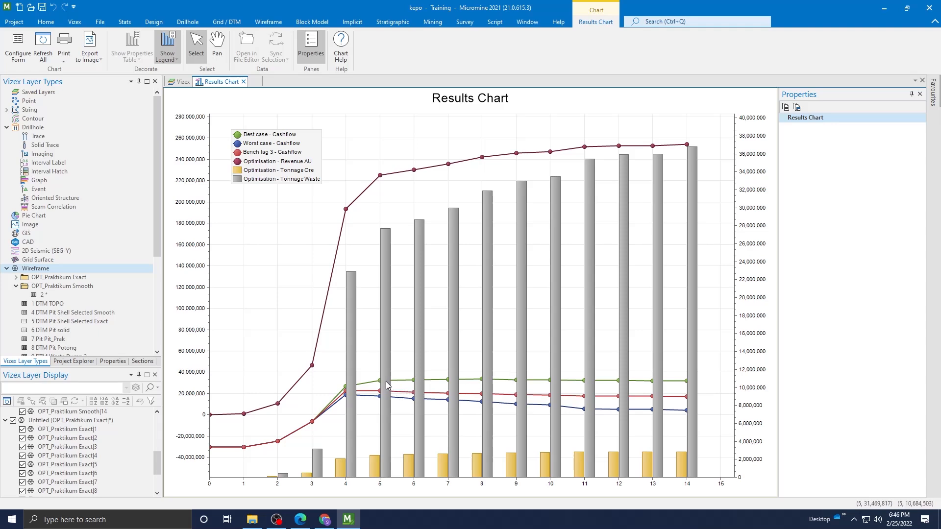
click(482, 380)
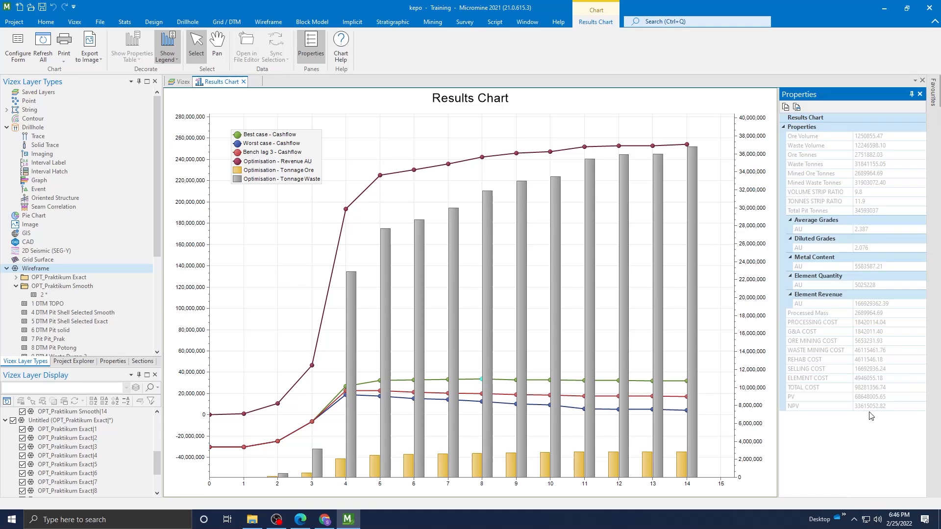
click(515, 381)
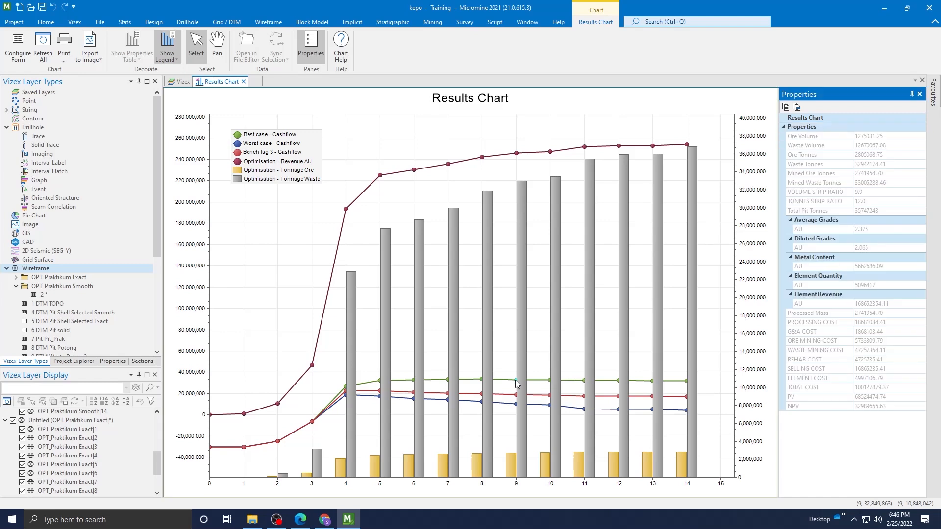
click(482, 381)
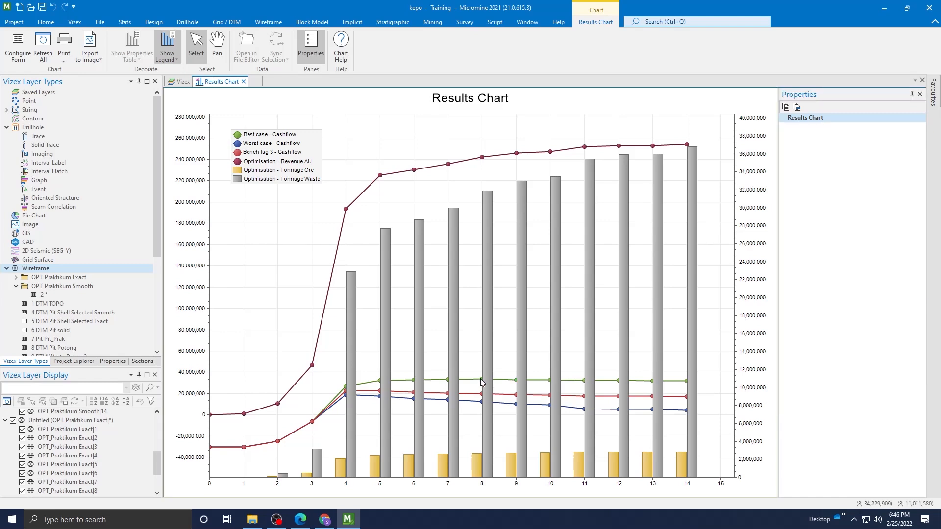
click(515, 380)
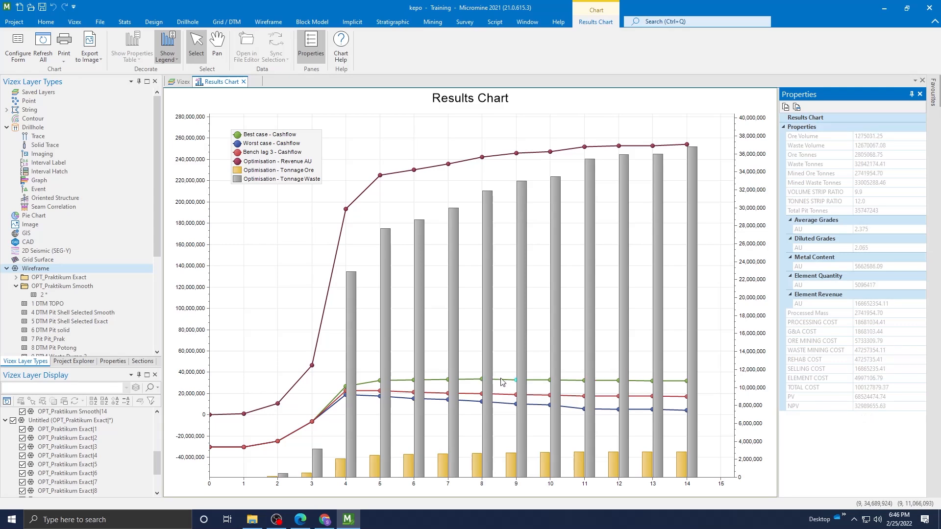
click(481, 380)
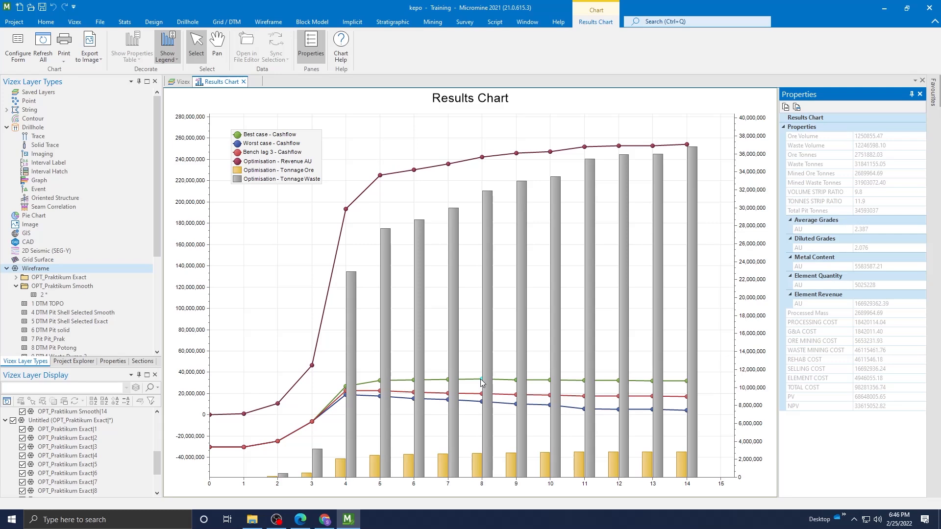
click(413, 380)
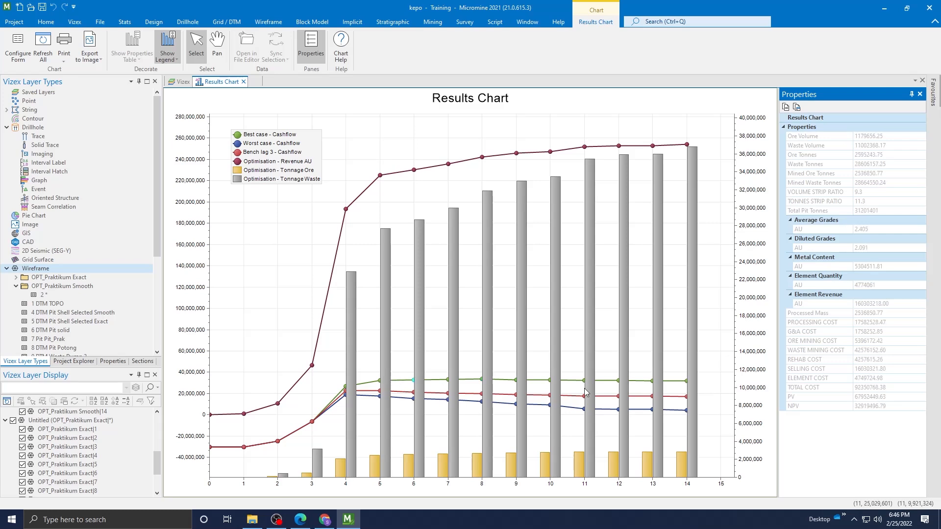
click(481, 380)
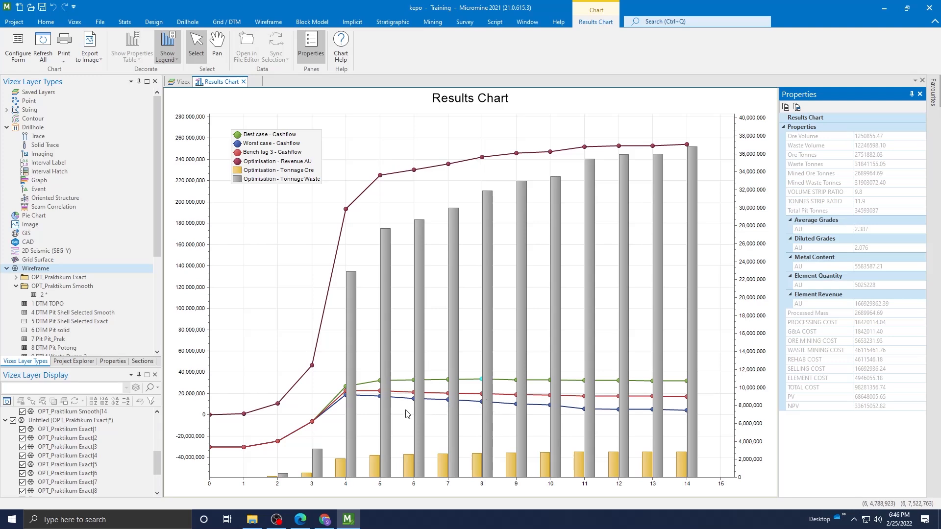
Inspect the Worst case cashflow point at stage 5 and the NPV of the Best case point at stage 8.
click(379, 397)
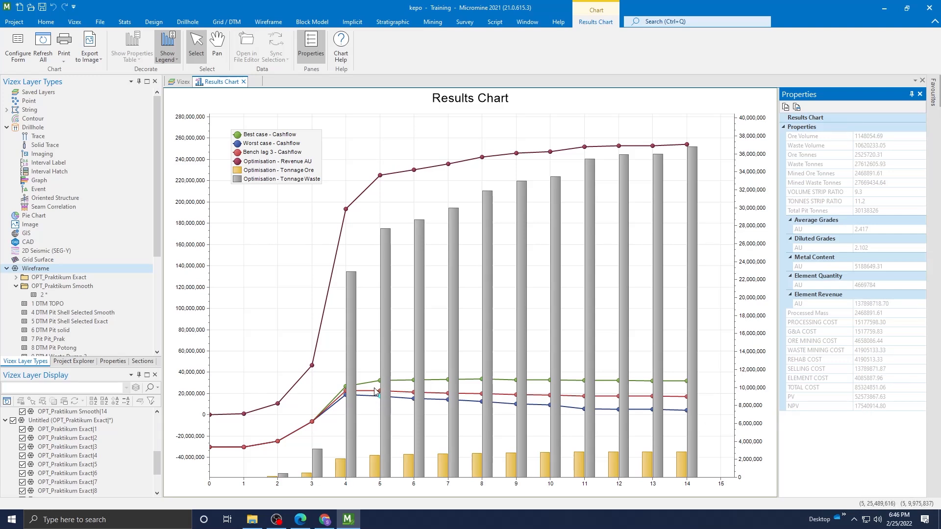
click(411, 384)
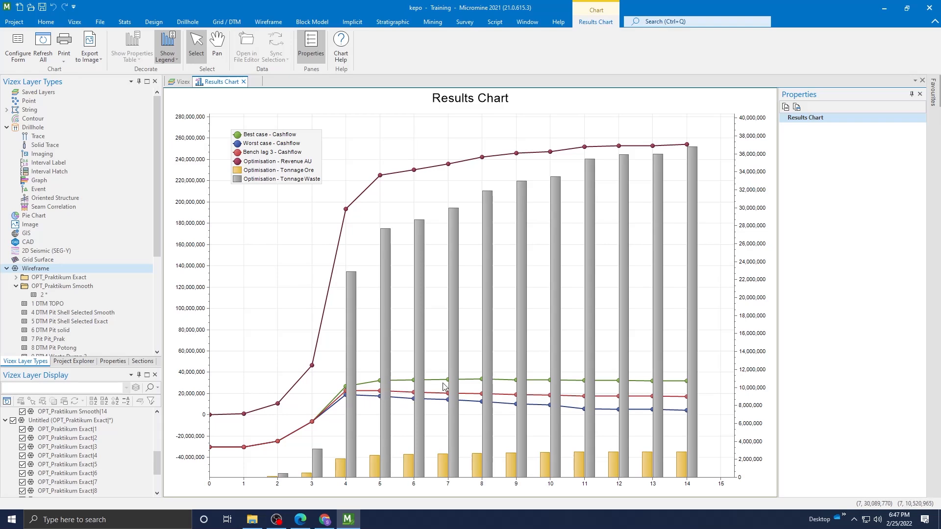
click(481, 381)
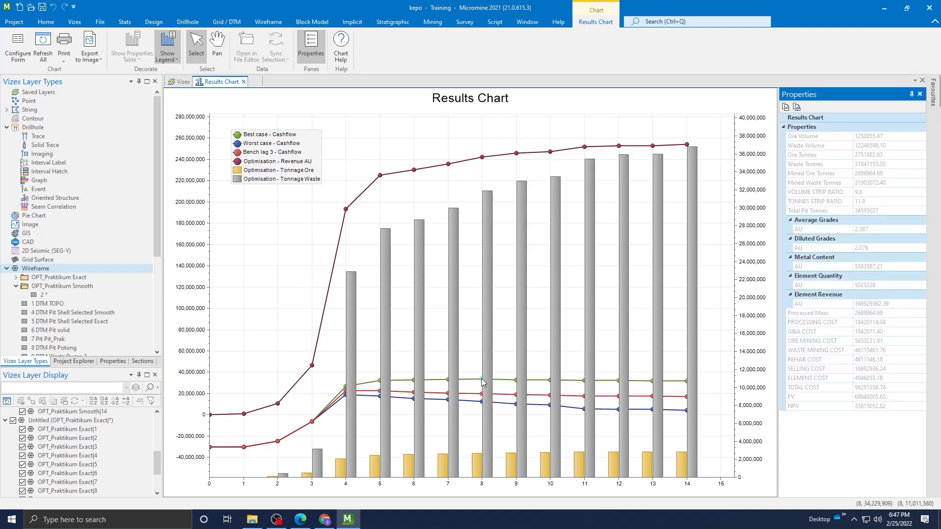
click(867, 407)
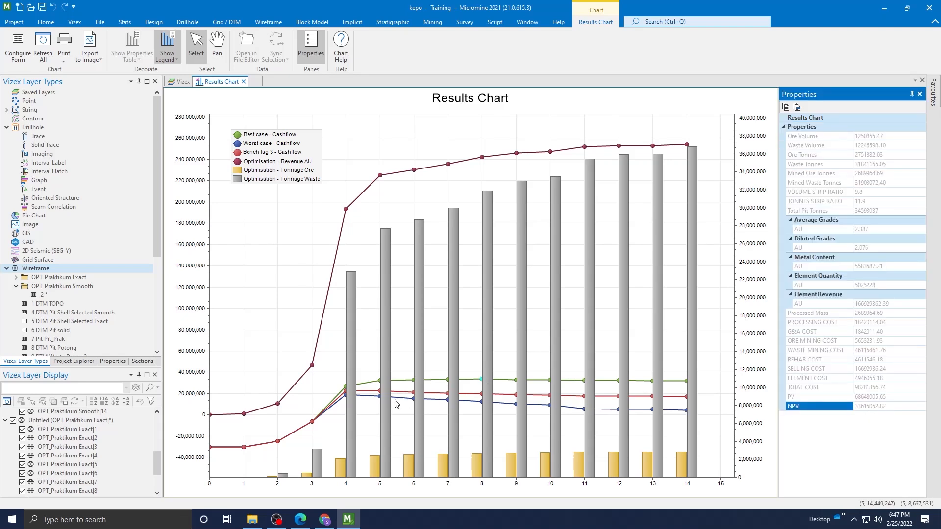
Compare the Worst case cashflow points at stages 4 to 7, and recheck the Best case point at stage 8.
click(346, 394)
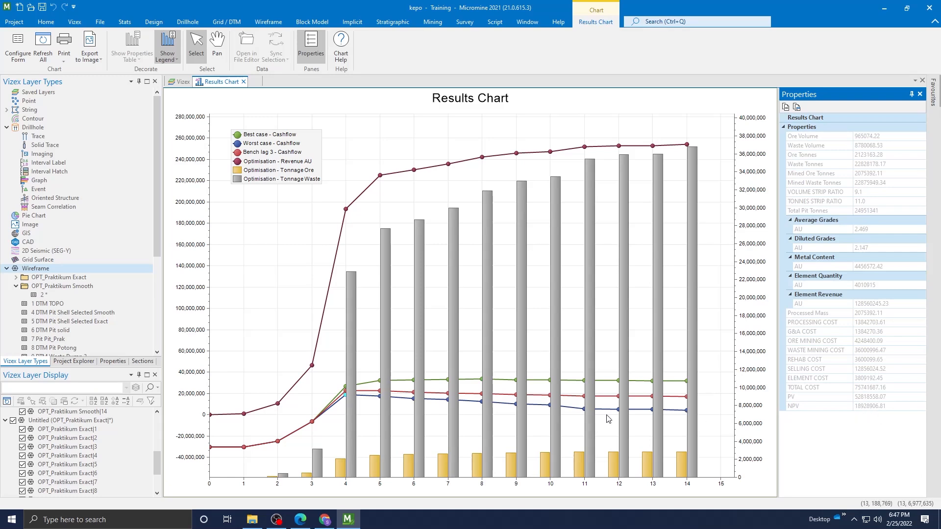
click(379, 397)
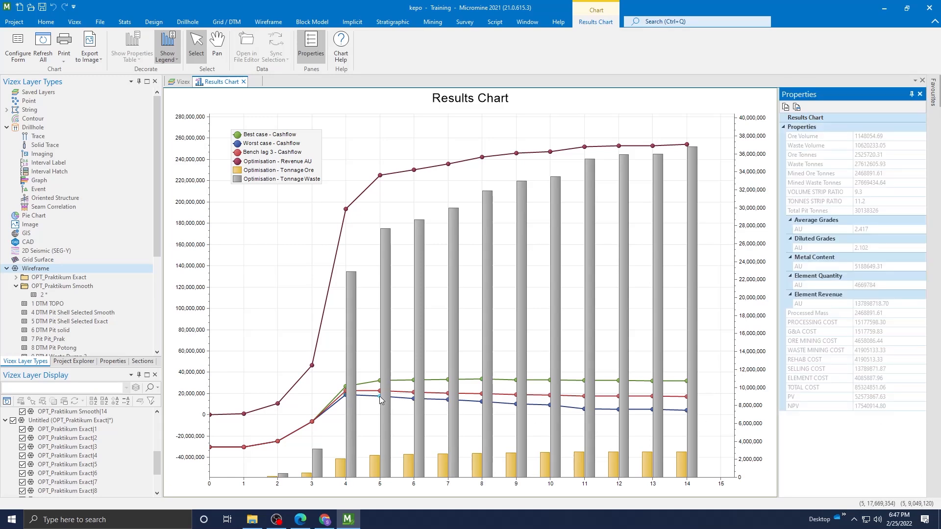
click(414, 399)
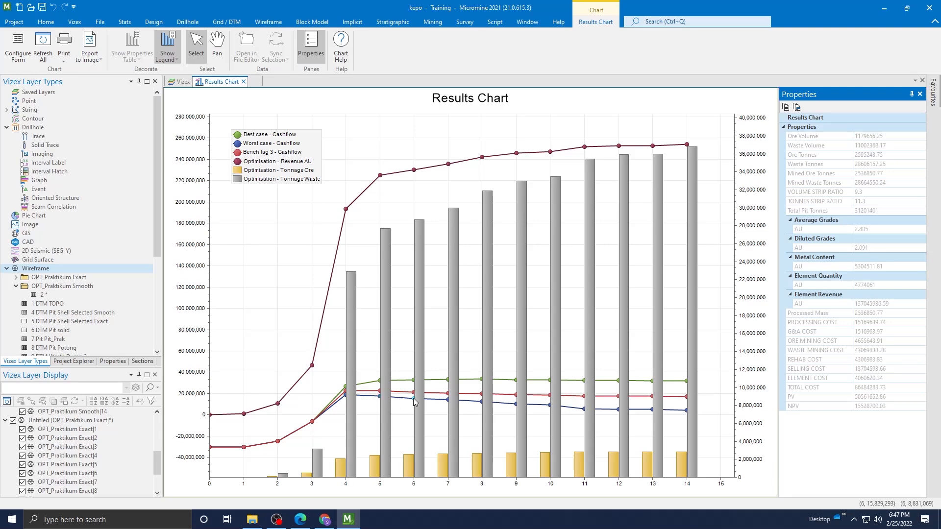
click(447, 400)
click(344, 396)
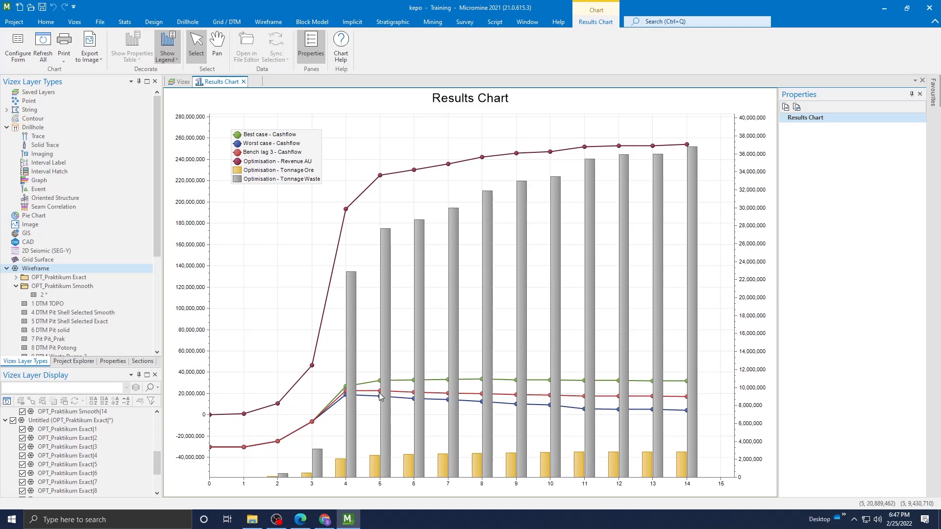
click(482, 379)
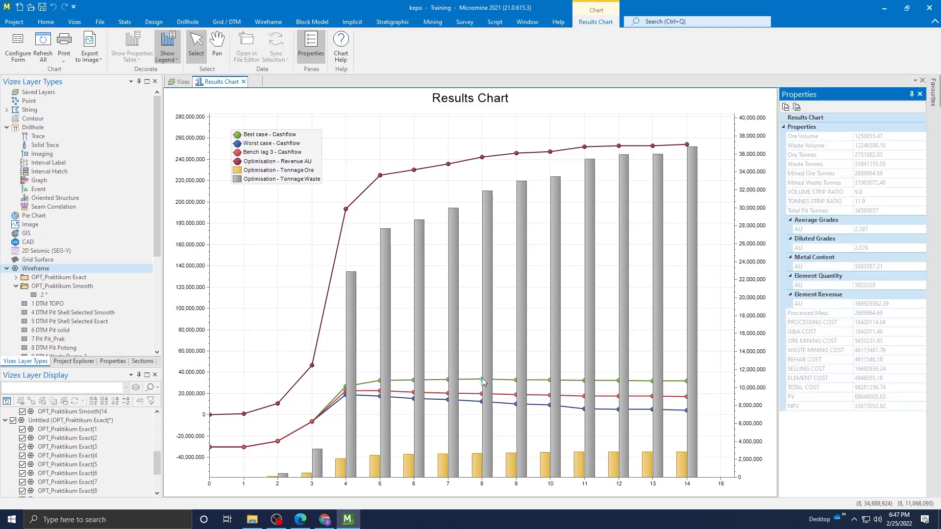
Inspect the stage 4 ore tonnage bar and compare the Bench lag 3 points at stages 5 and 6, including ore and waste tonnes.
click(345, 473)
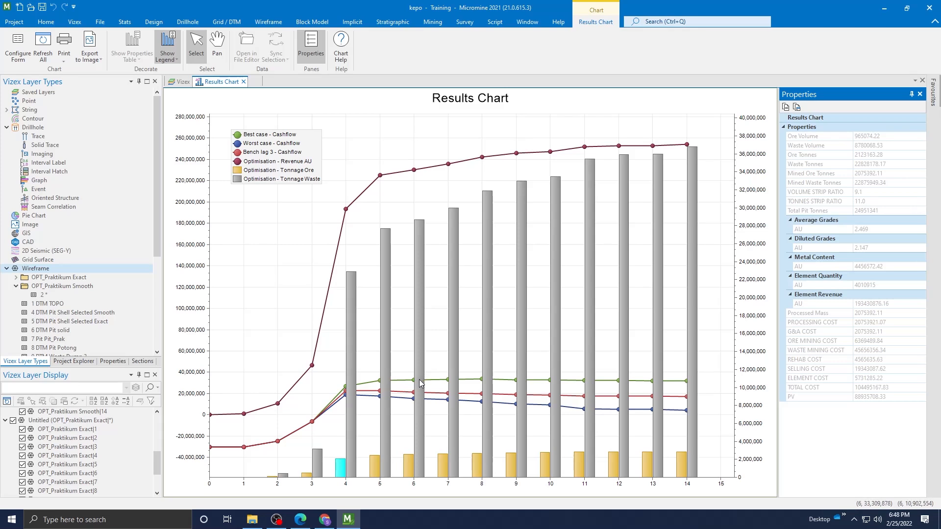
click(380, 391)
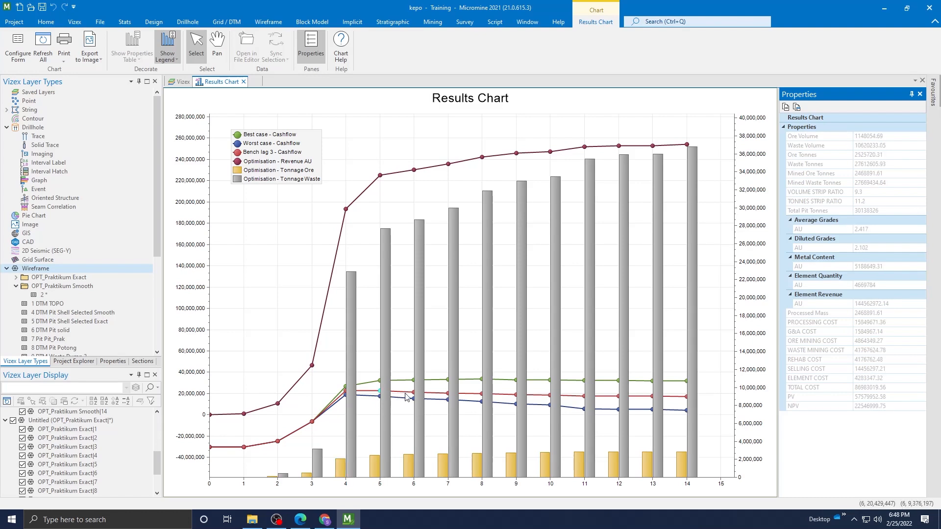
click(414, 394)
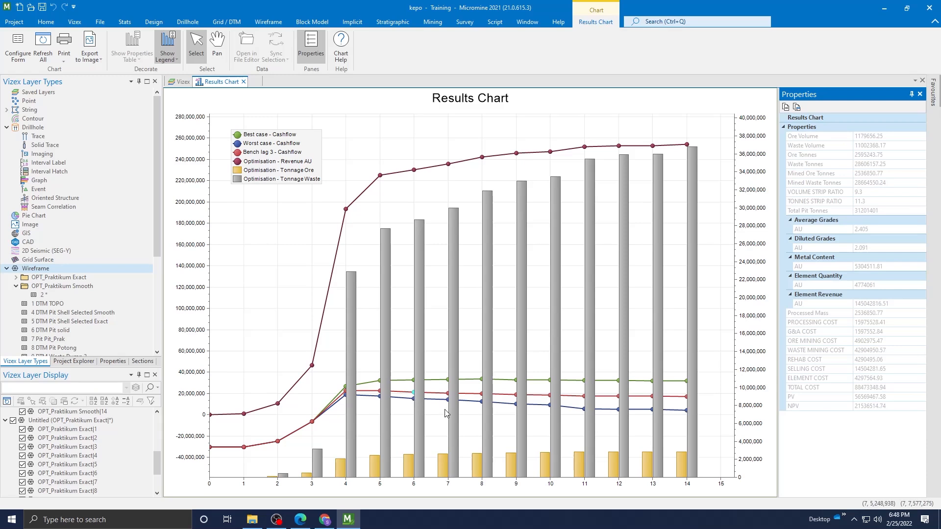
click(380, 391)
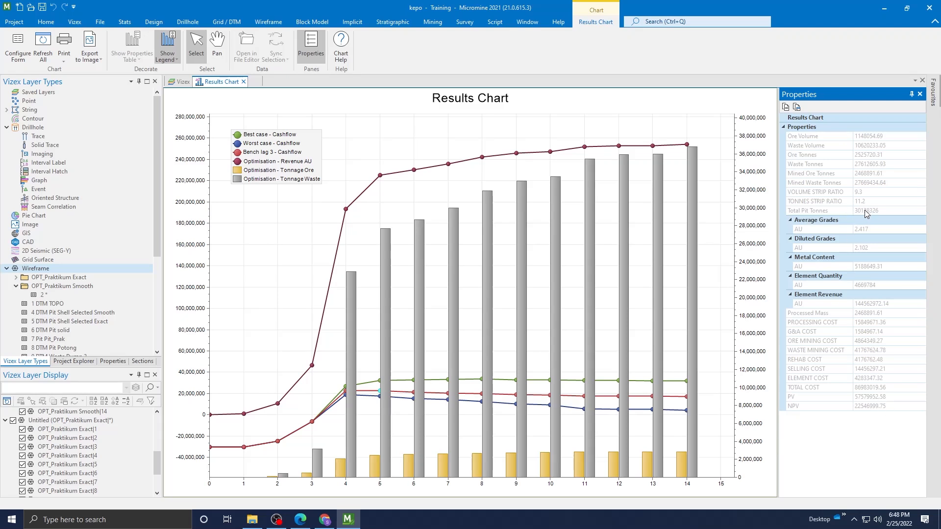
click(860, 158)
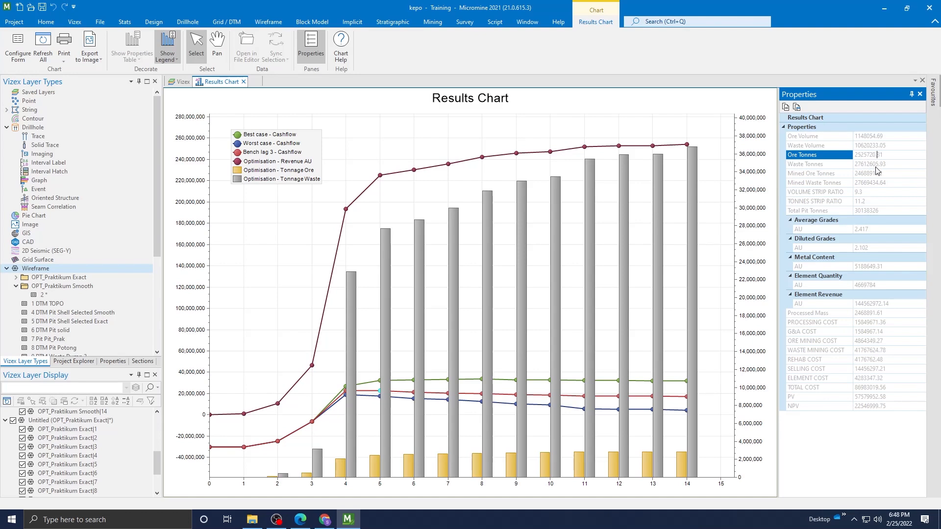
click(868, 164)
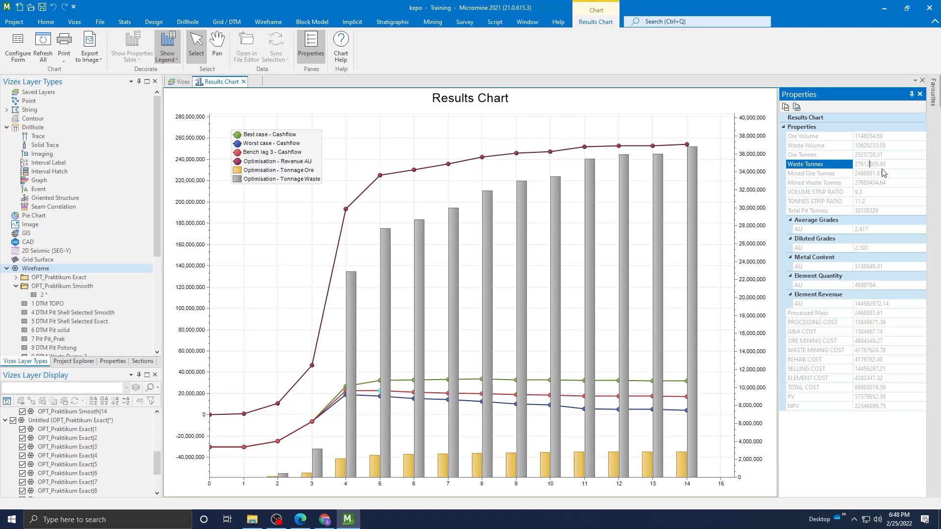
click(414, 394)
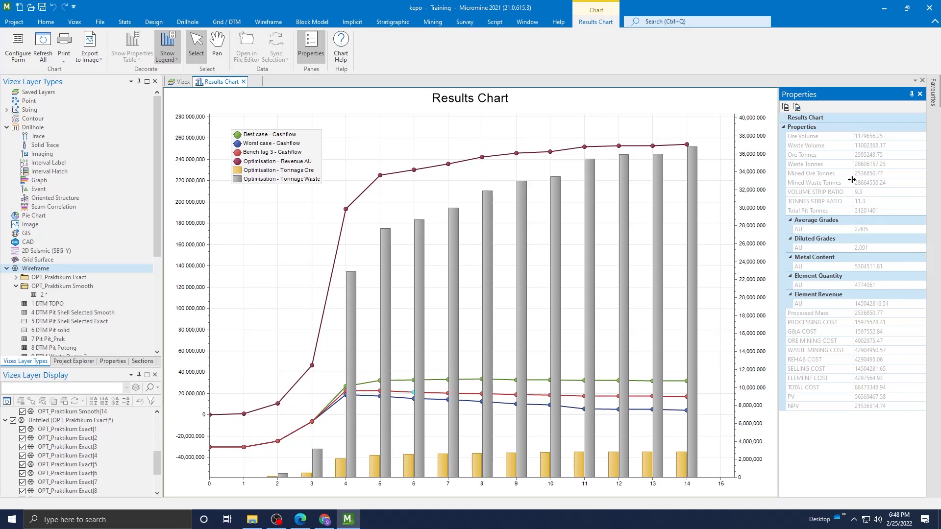
Recheck the Bench lag 3 cashflow properties at stages 5 and 6, and inspect the stage 5 waste tonnage bar.
click(379, 395)
click(379, 392)
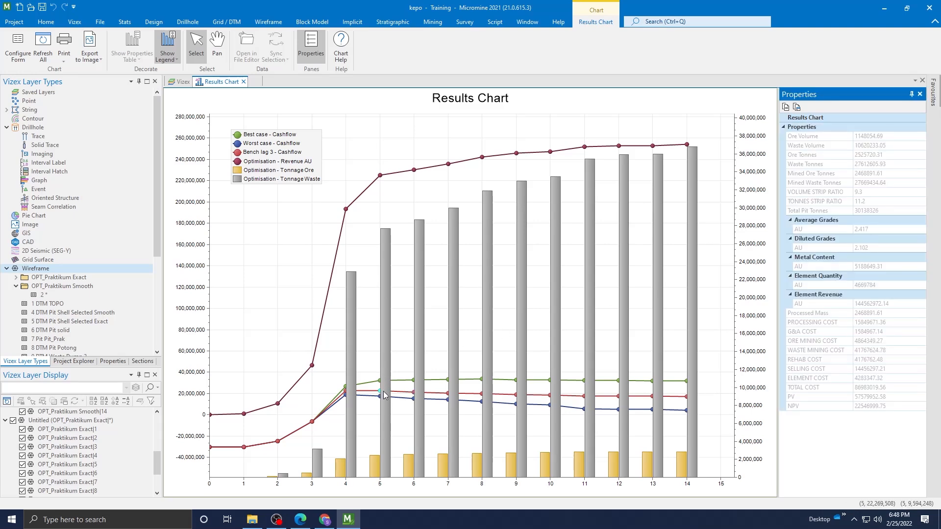
click(413, 398)
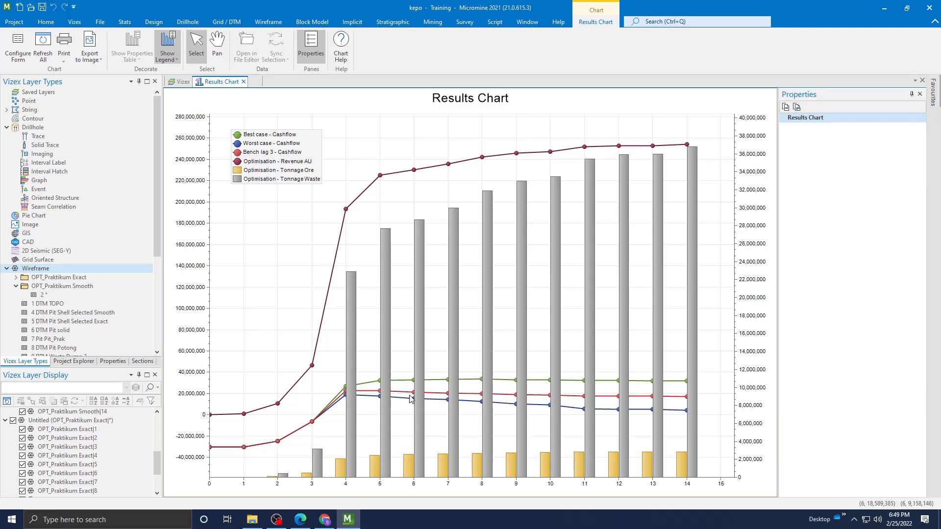
click(412, 396)
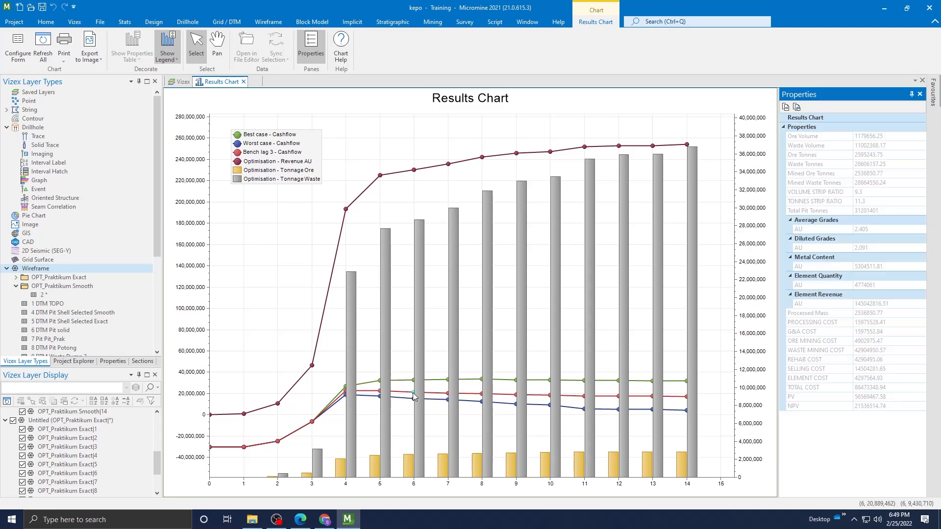
click(378, 393)
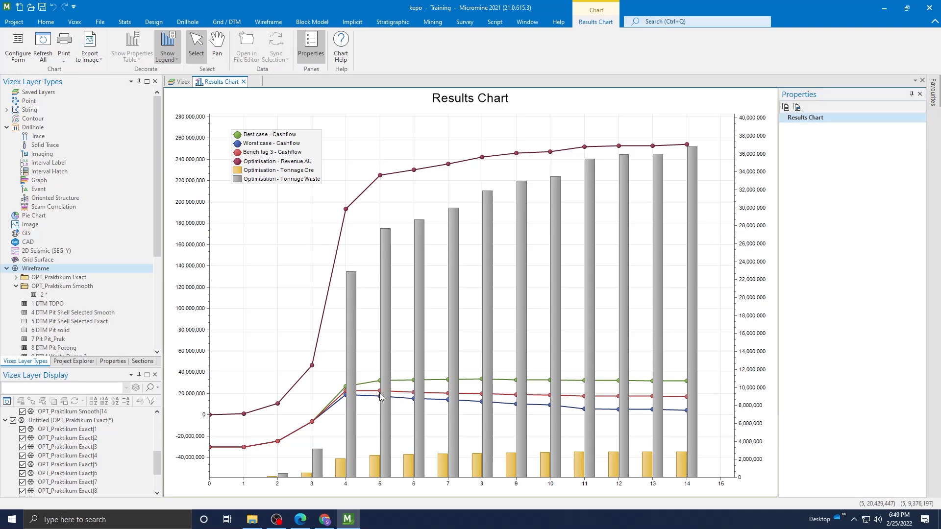
click(383, 396)
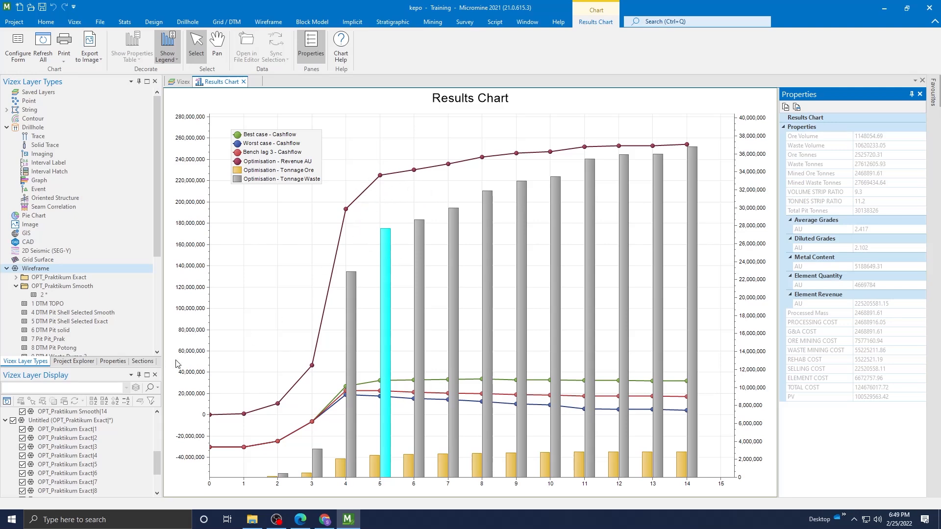
Close the Results Chart and hide OPT_Praktikum Smooth shells 1 to 4 and 6 in the 3D view.
click(244, 83)
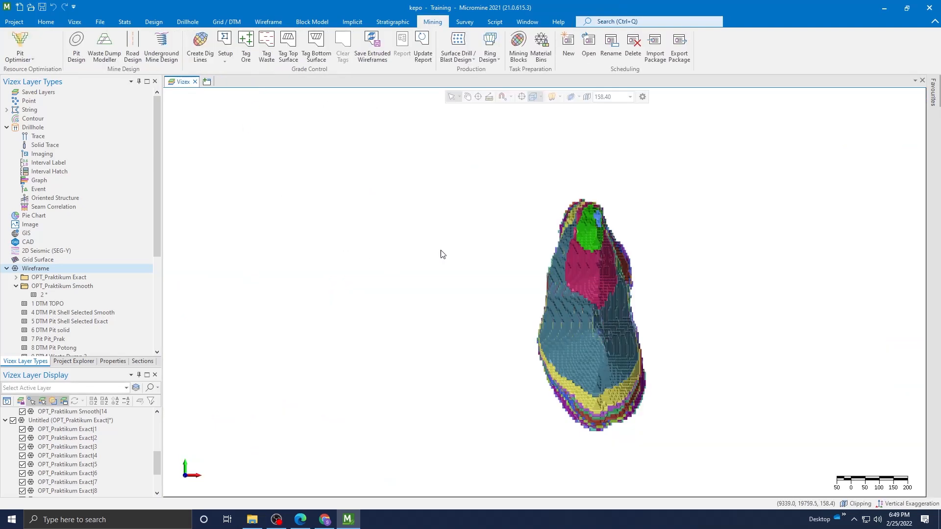
scroll(612, 272, up, 3)
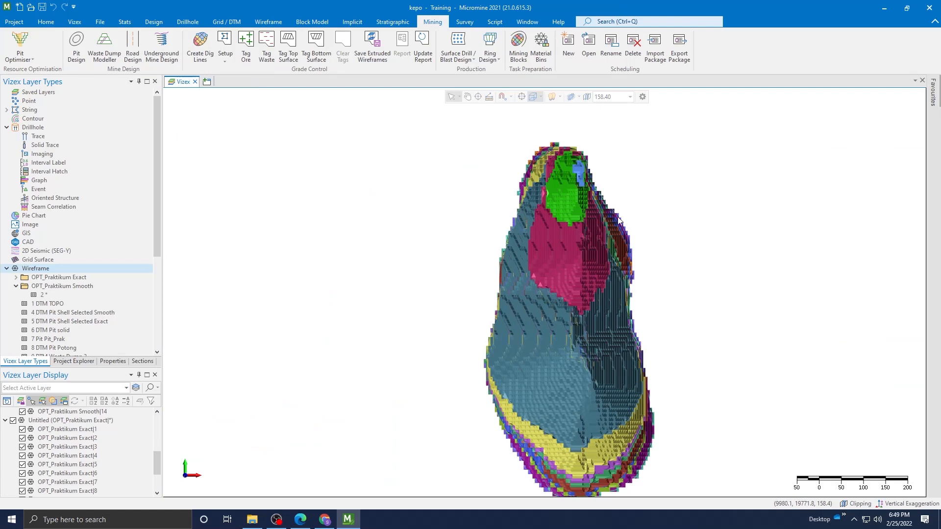
scroll(606, 225, down, 3)
scroll(49, 455, up, 2)
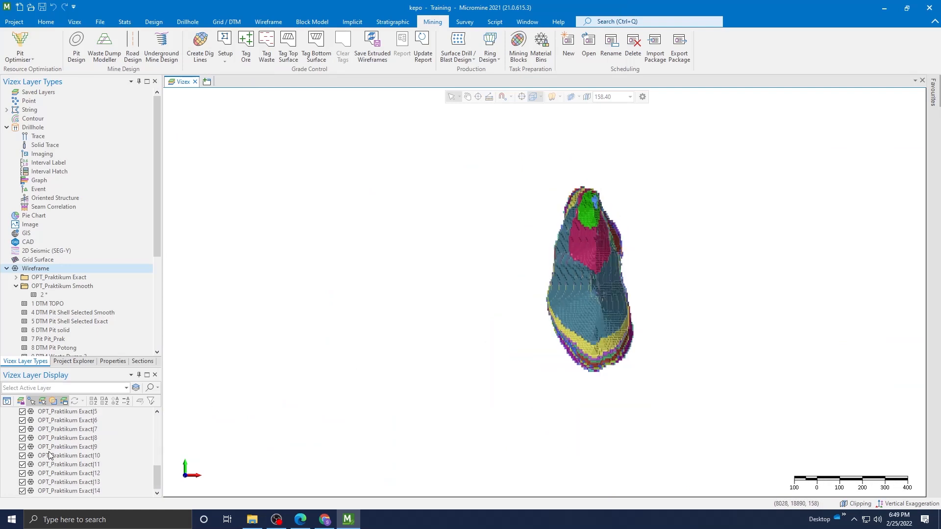
scroll(49, 455, up, 3)
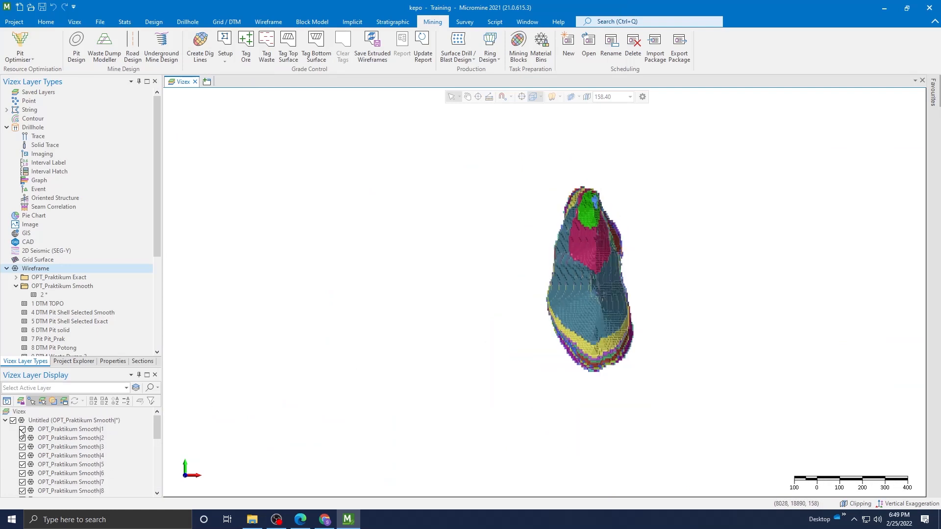
click(22, 429)
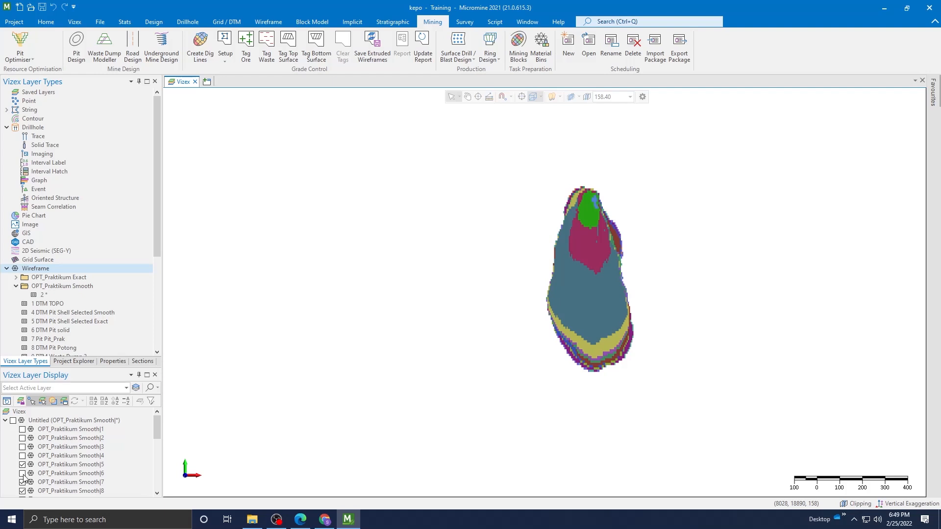
Hide OPT_Praktikum Smooth shells 7 to 14, leaving only shell 5 of the smooth set displayed.
scroll(24, 475, down, 2)
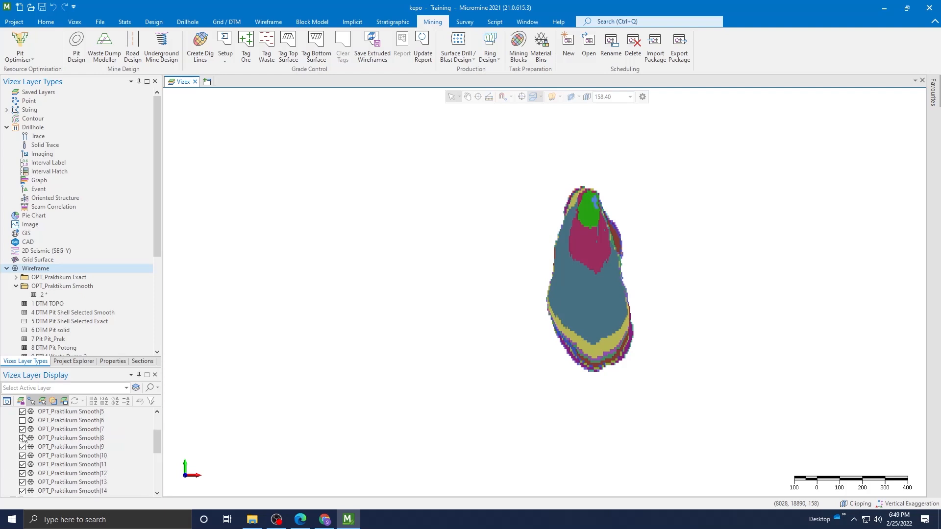
click(22, 429)
click(22, 438)
click(22, 447)
click(22, 456)
click(22, 464)
scroll(22, 466, down, 1)
click(22, 456)
click(22, 464)
Hide OPT_Praktikum Exact shells 1 to 4, 6 and 7.
scroll(23, 470, down, 2)
click(22, 438)
click(22, 447)
click(22, 456)
click(22, 473)
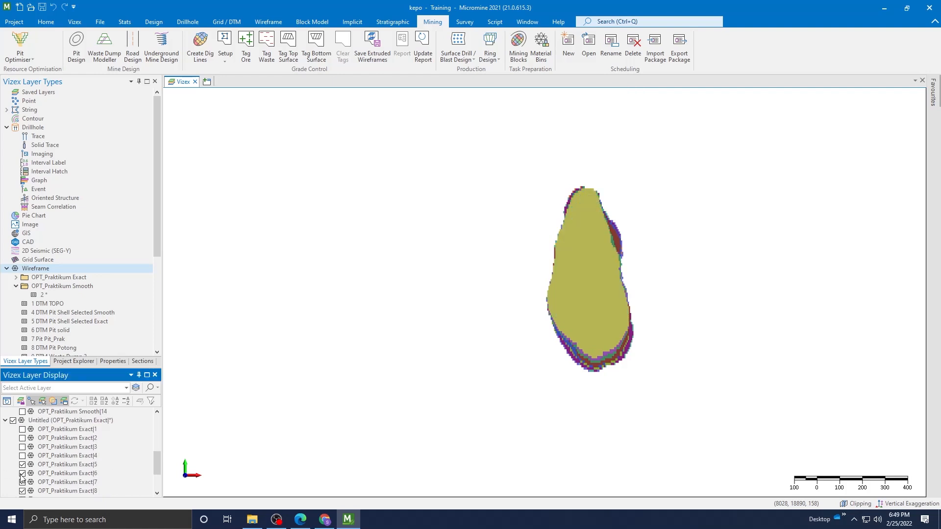
click(22, 482)
Hide OPT_Praktikum Exact shells 8 to 14, leaving only shell 5 of the exact set displayed.
scroll(22, 480, down, 1)
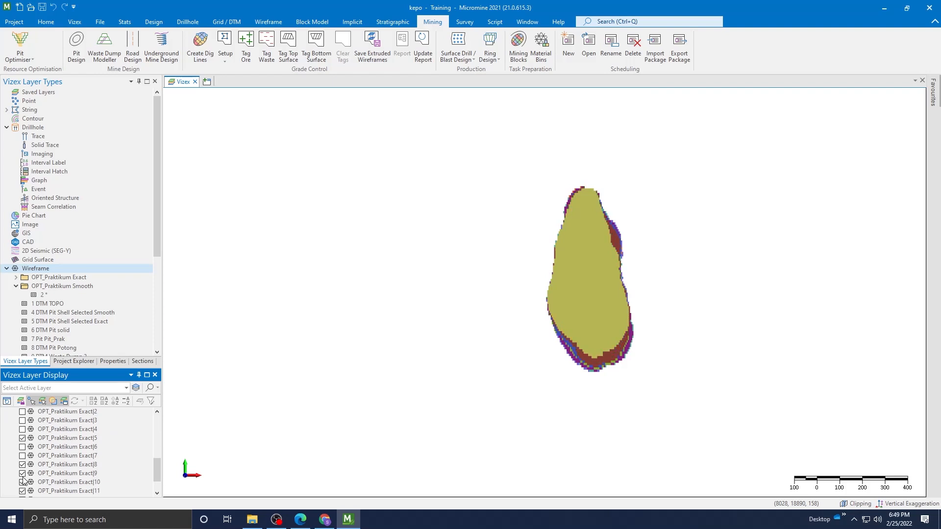
click(22, 474)
click(22, 482)
click(22, 491)
scroll(23, 488, down, 1)
click(22, 473)
click(22, 482)
click(22, 491)
Cut a diagonal section through the isolated shell 5 from northwest to southeast and examine its profile.
scroll(30, 487, up, 4)
scroll(429, 368, up, 2)
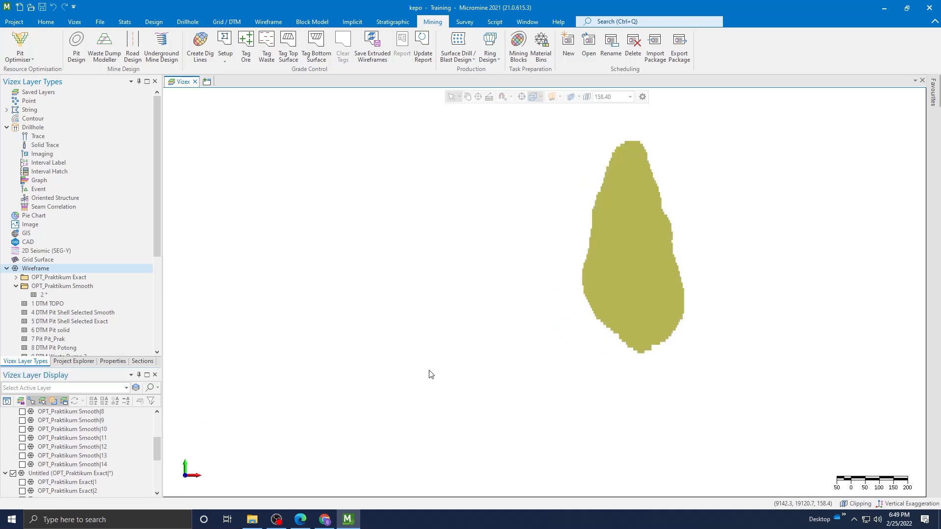
scroll(431, 366, down, 2)
scroll(632, 256, up, 1)
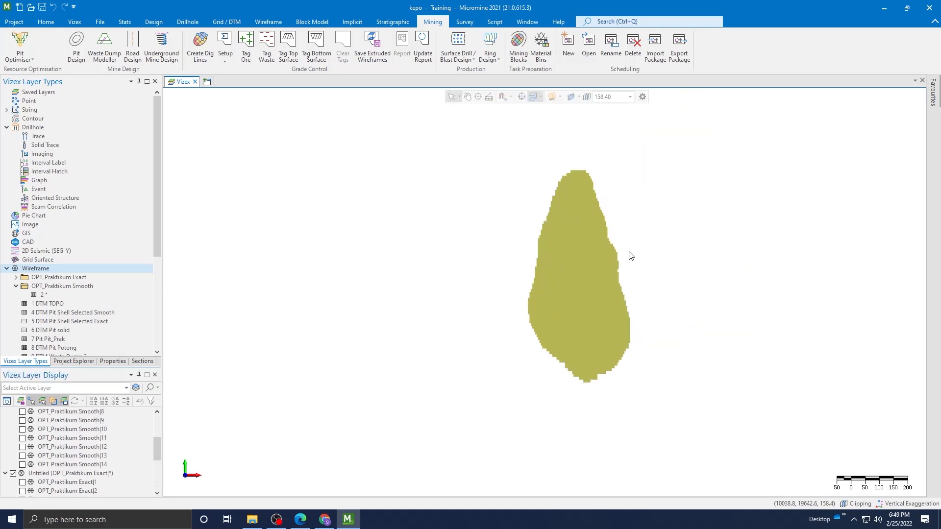
scroll(82, 473, up, 3)
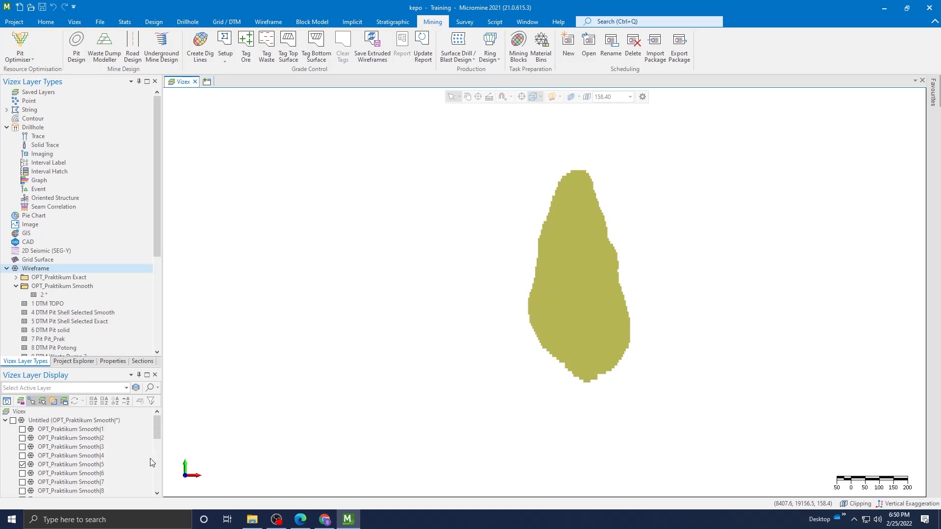
scroll(122, 437, down, 2)
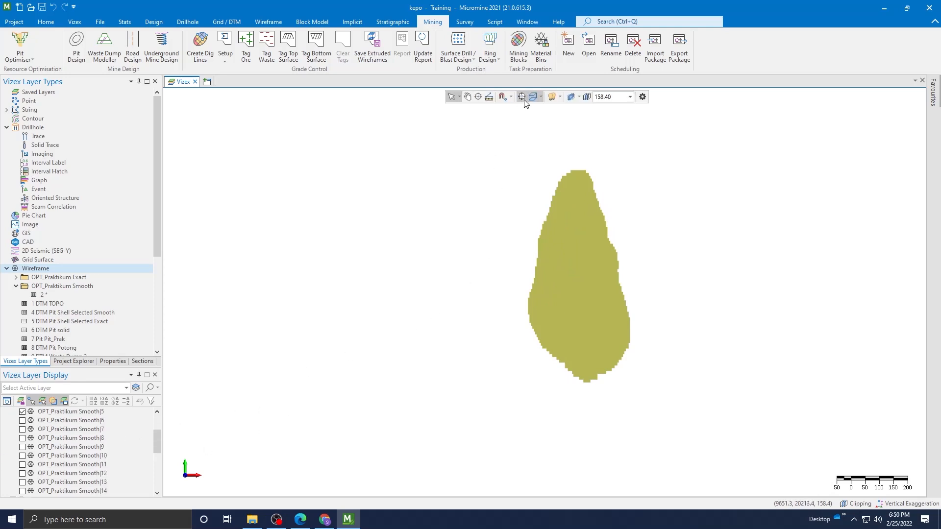
click(571, 98)
click(514, 176)
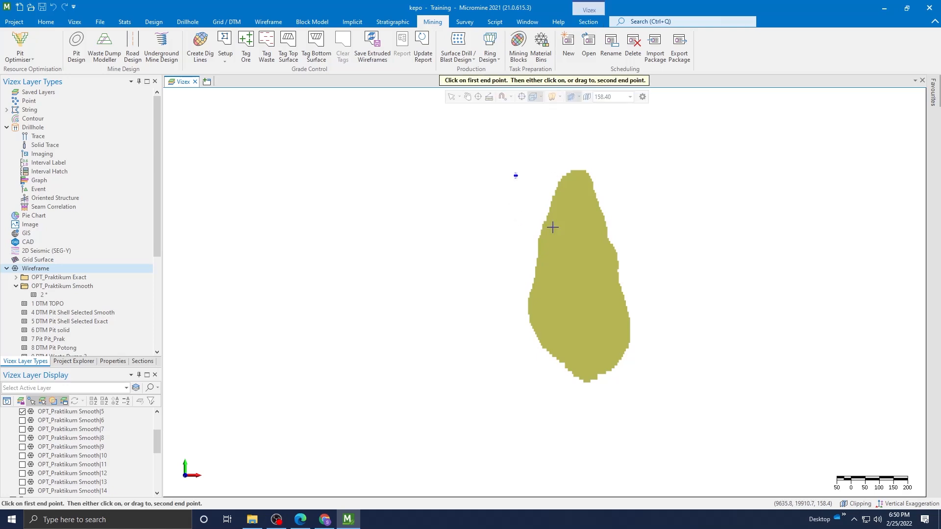
click(668, 380)
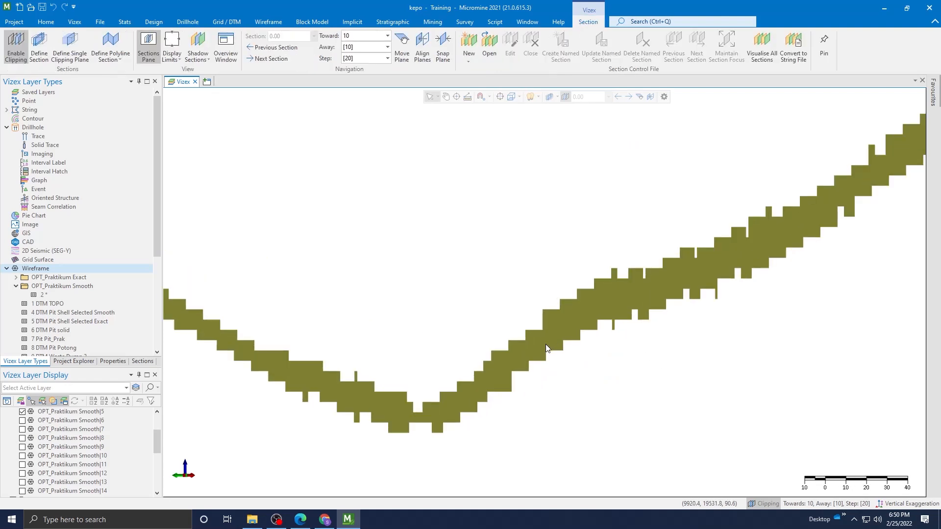
scroll(509, 367, down, 1)
scroll(94, 444, up, 2)
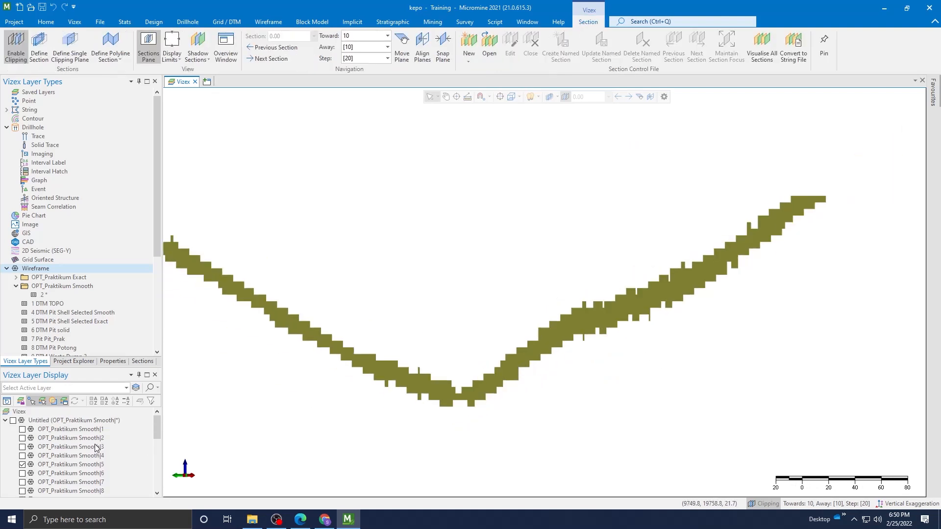
Display the BLOCK_MODEL_class.DAT block model together with the pit shell and return to plan view.
scroll(377, 367, down, 1)
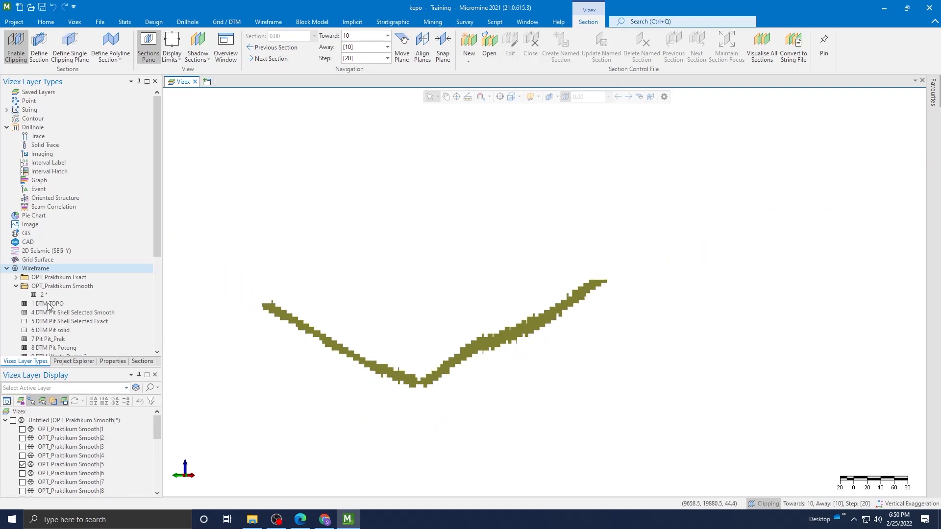
scroll(31, 194, down, 4)
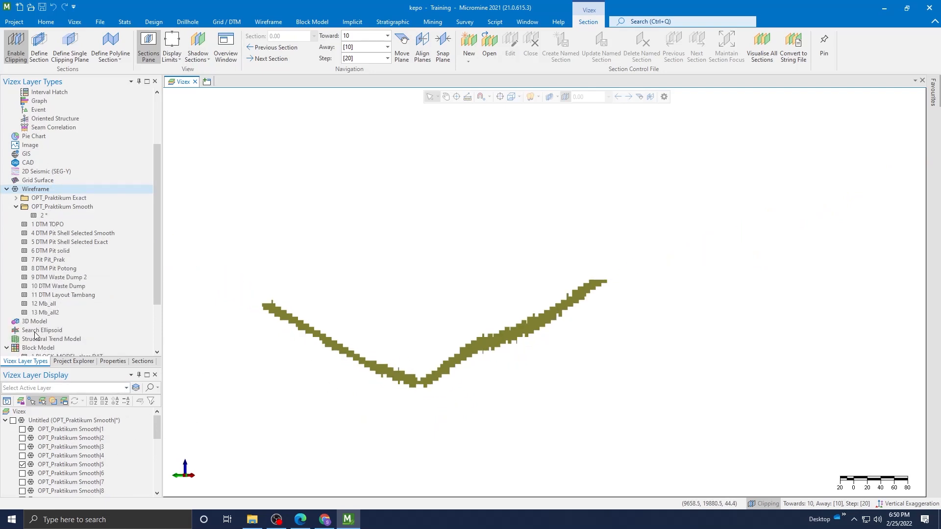
drag(59, 330, 325, 358)
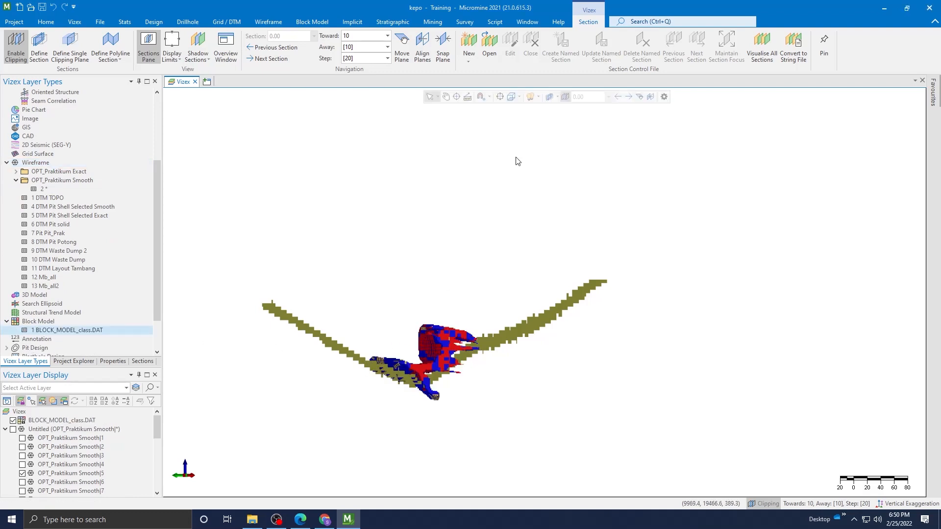
click(511, 97)
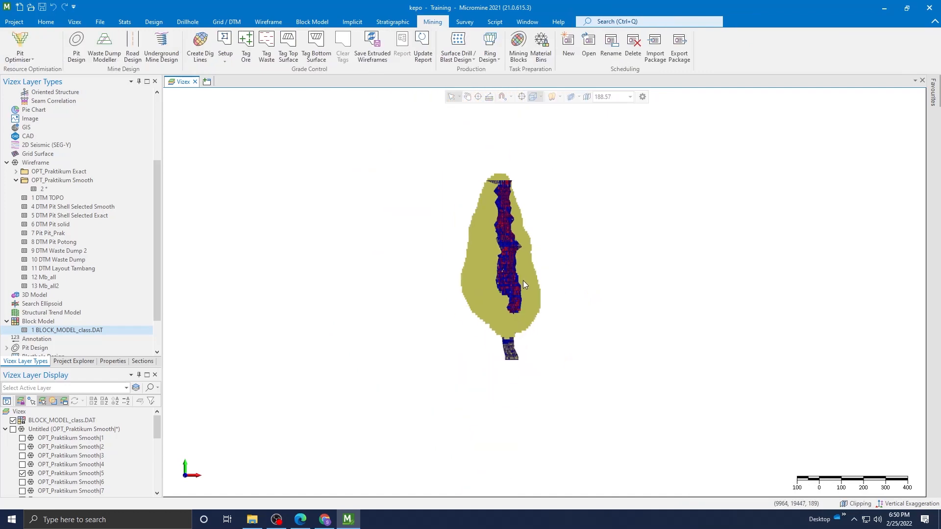
Examine how the block model's ore blocks sit against the selected pit shell from several angles and in plan.
scroll(532, 257, down, 2)
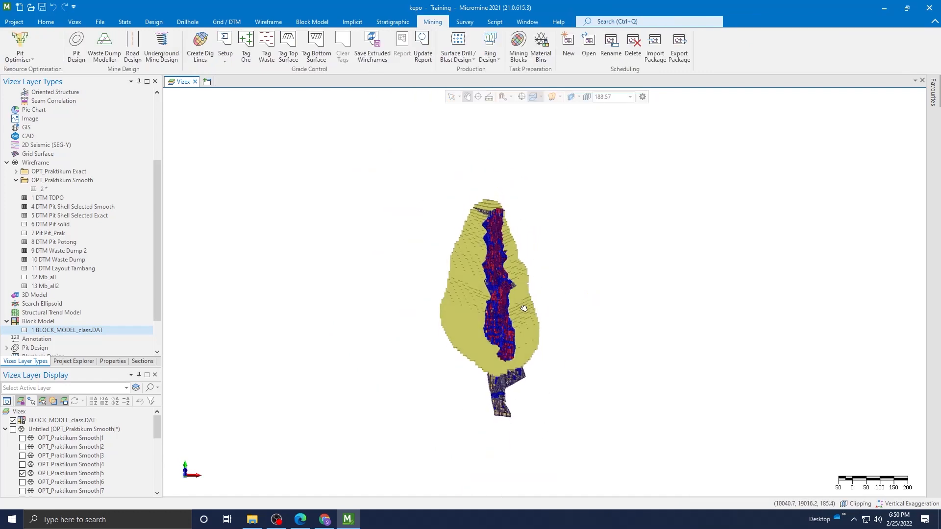
right_drag(526, 313, 369, 279)
right_drag(554, 372, 502, 345)
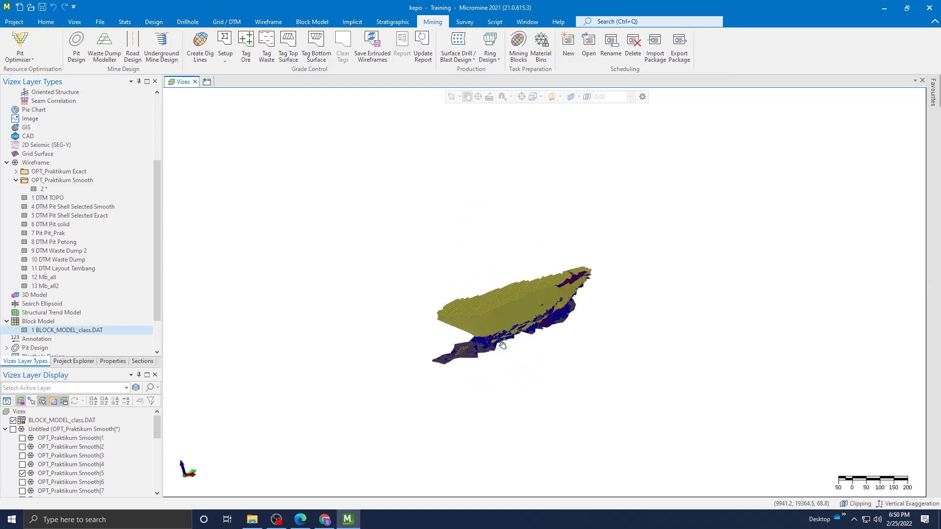
scroll(502, 346, up, 5)
right_drag(413, 370, 674, 363)
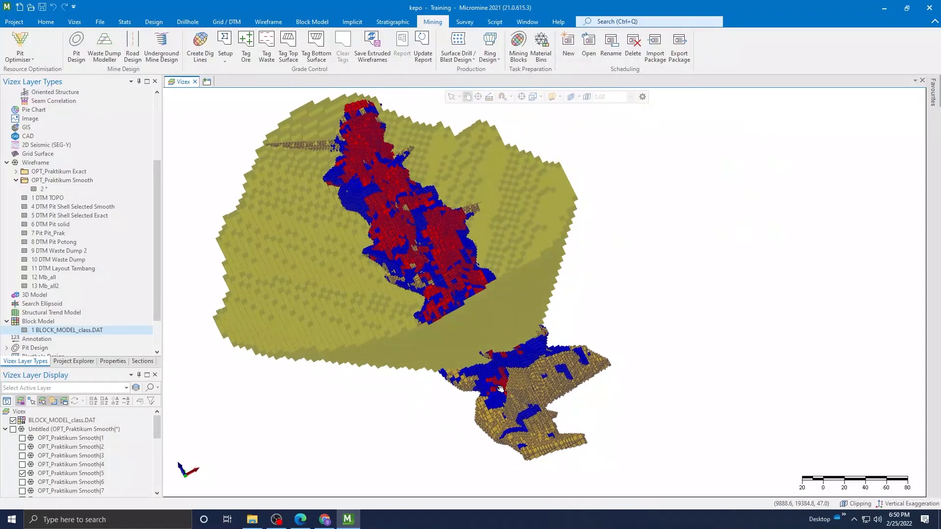
right_drag(497, 396, 504, 364)
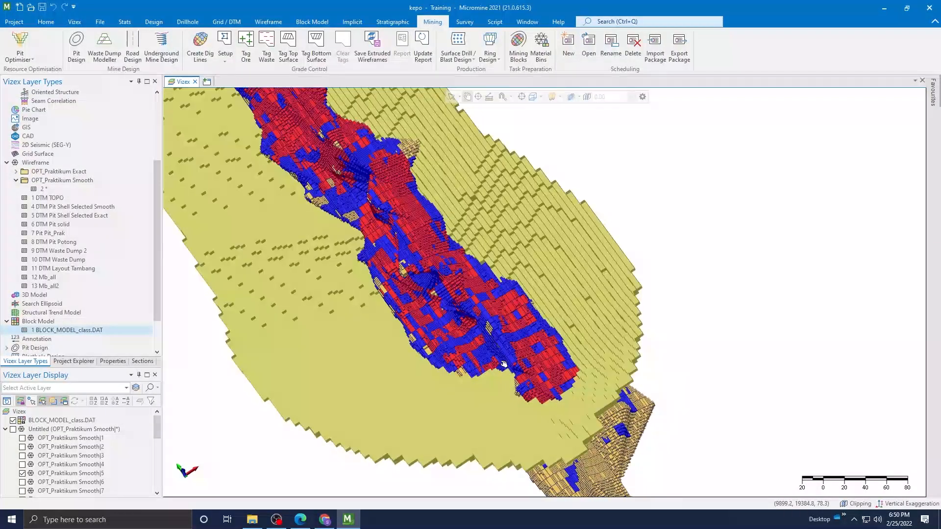
right_drag(573, 343, 425, 187)
right_drag(648, 293, 574, 293)
scroll(249, 355, down, 3)
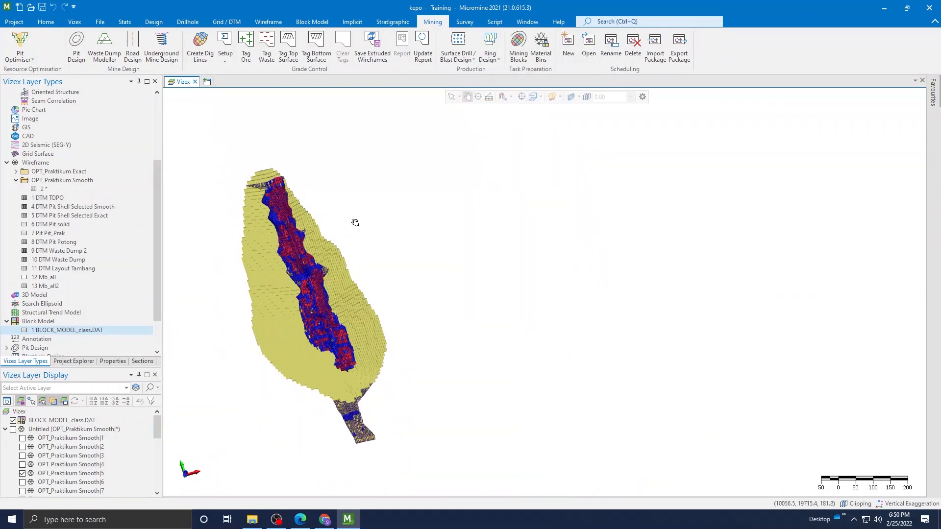
click(533, 96)
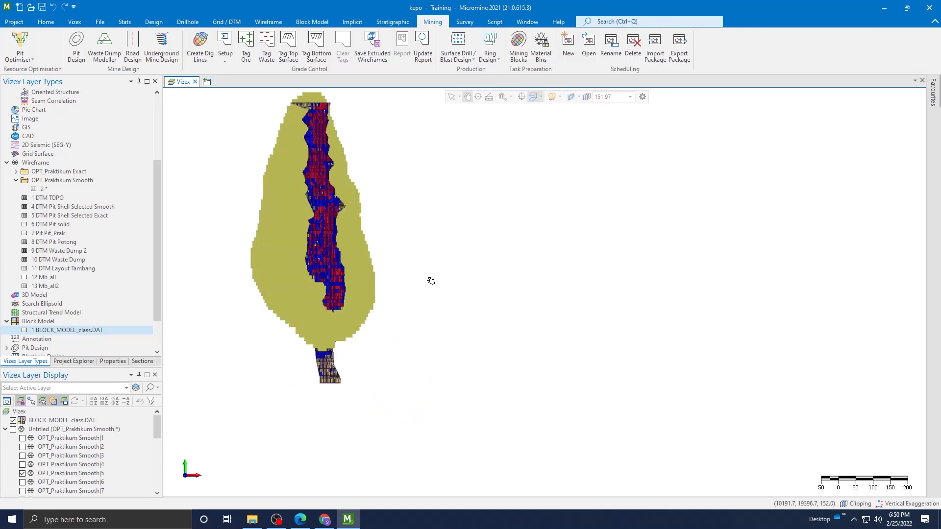
scroll(404, 313, down, 2)
scroll(367, 186, up, 2)
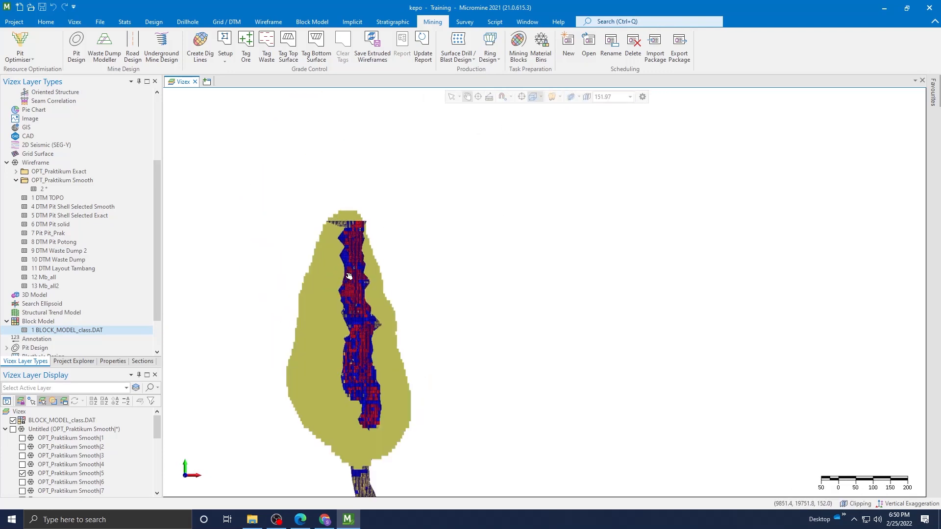
scroll(340, 379, down, 1)
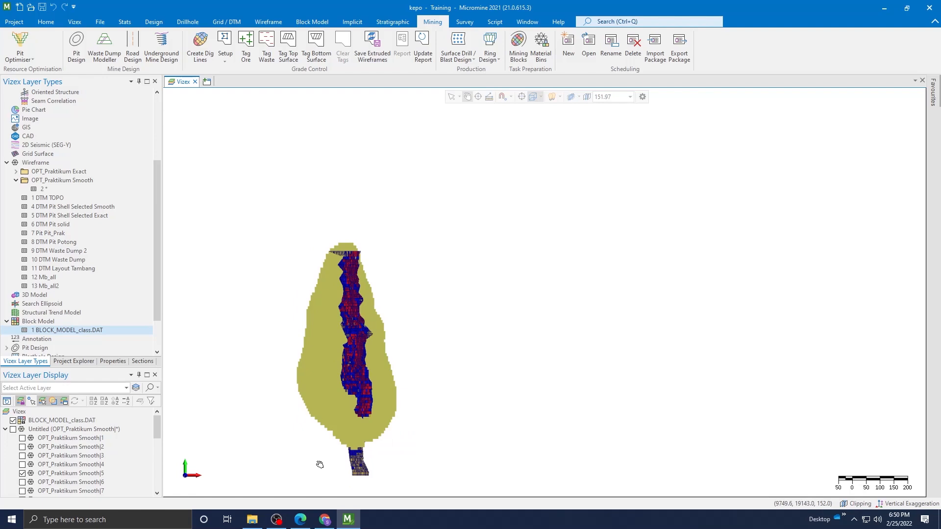
Switch to the ME 301 Pit Optimisation PDF in the browser and review the best, worst and constant lag mining sequences in Figure 1.
mouse_move(300, 518)
click(328, 490)
click(220, 8)
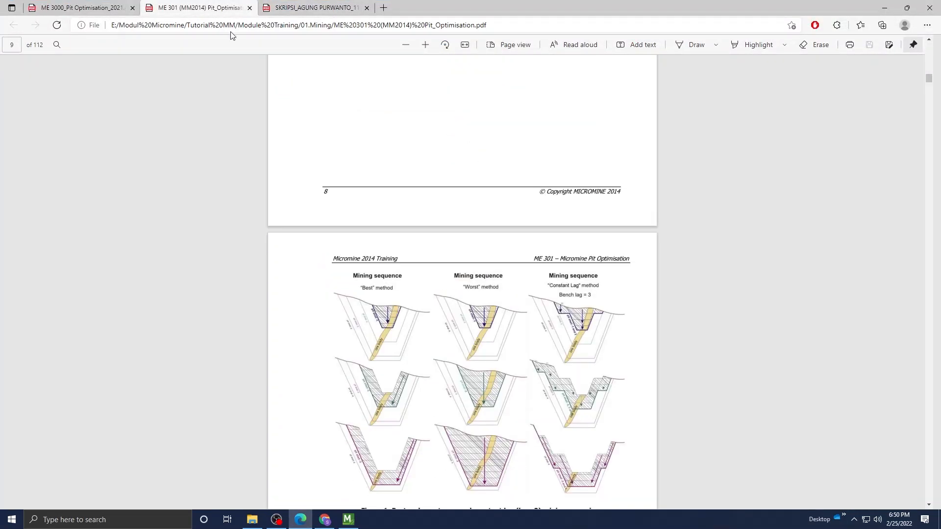
scroll(574, 372, down, 3)
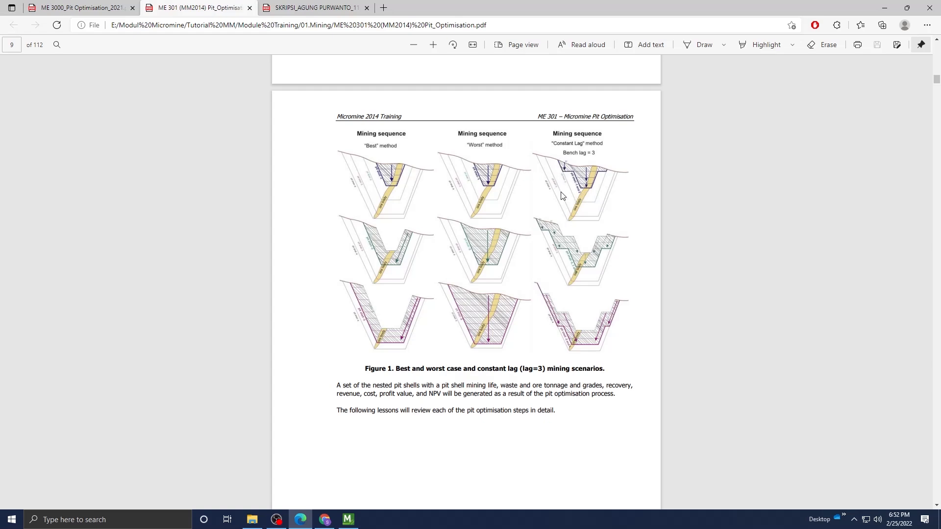
scroll(586, 279, down, 2)
scroll(588, 281, up, 2)
scroll(503, 298, down, 4)
scroll(503, 300, up, 4)
Return to Micromine and save the OPT_Praktikum Smooth shell 5 layer as a wireframe form titled "pit Select smooth".
click(348, 519)
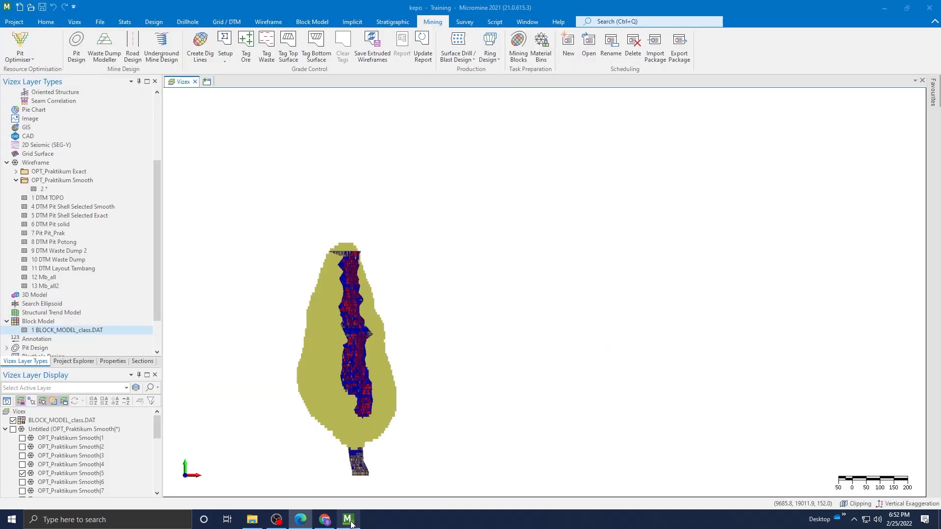
scroll(294, 431, up, 2)
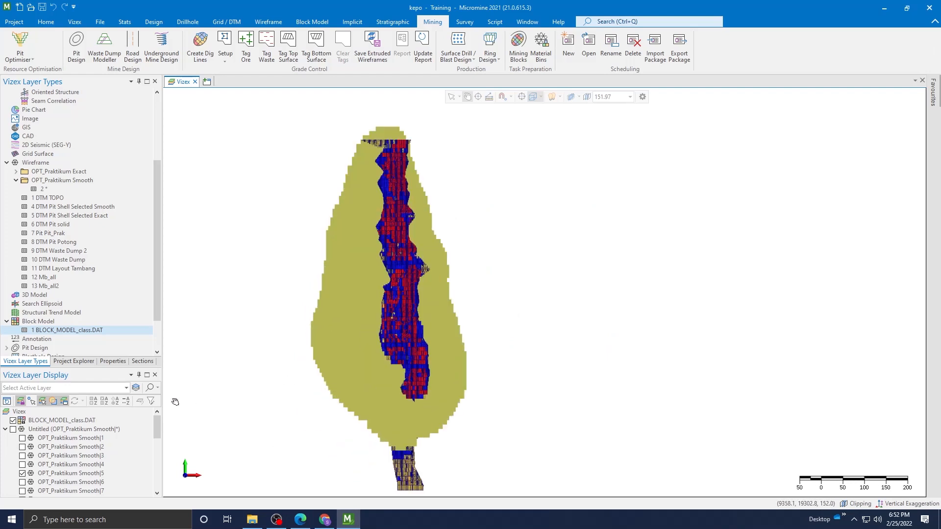
scroll(103, 437, down, 1)
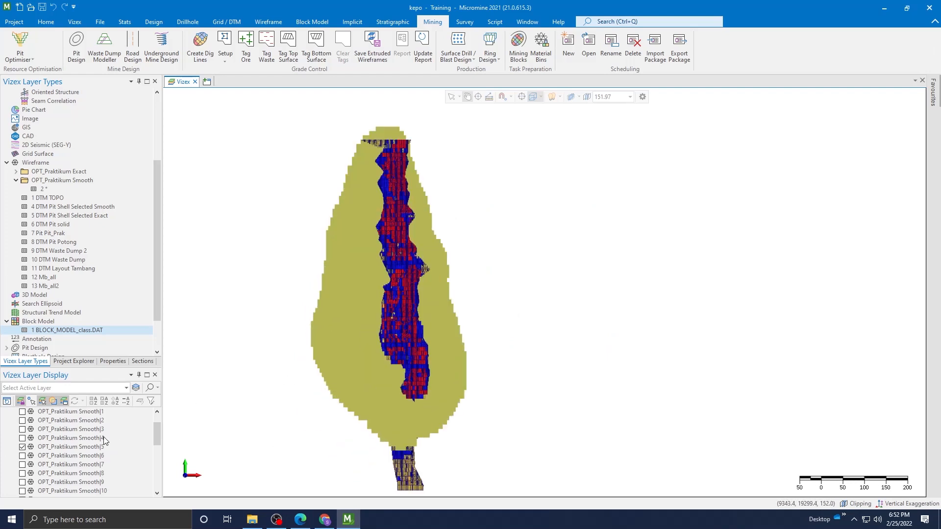
click(80, 448)
right_click(81, 451)
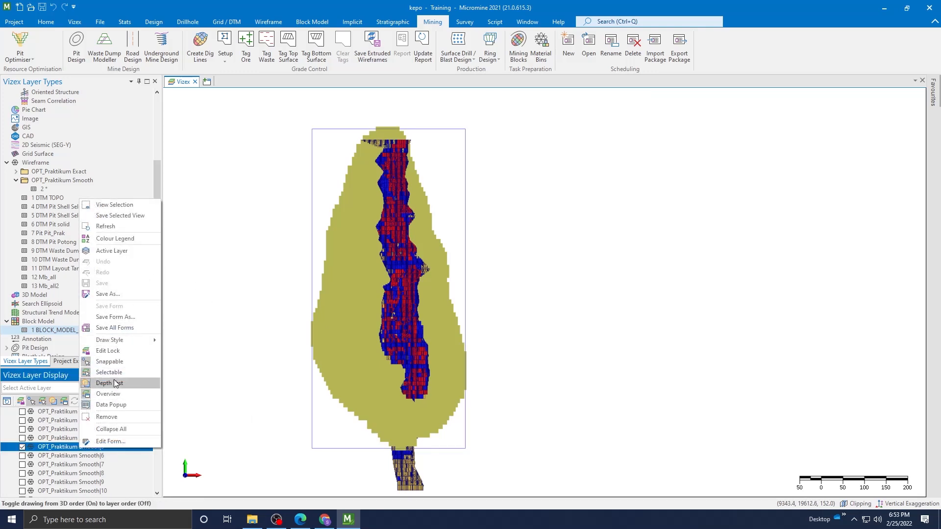
click(116, 316)
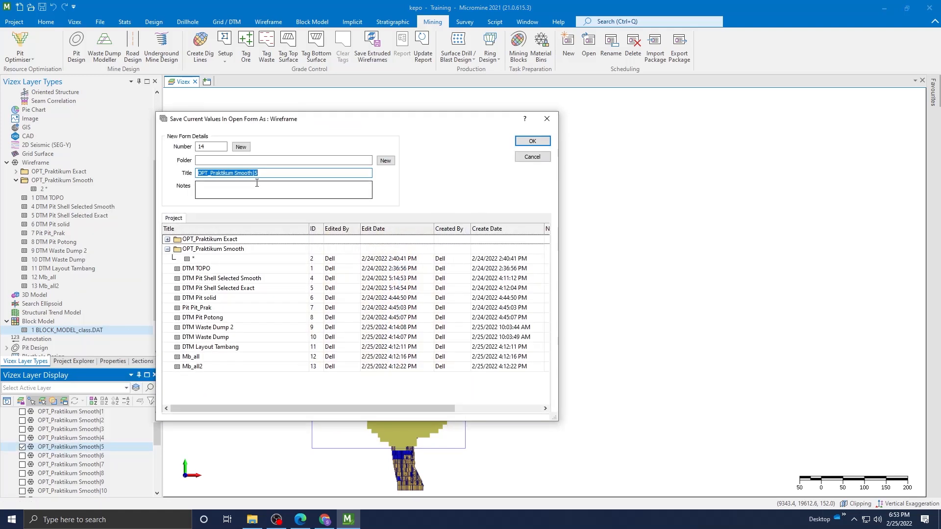
text(pit Select smooth)
click(530, 142)
click(84, 446)
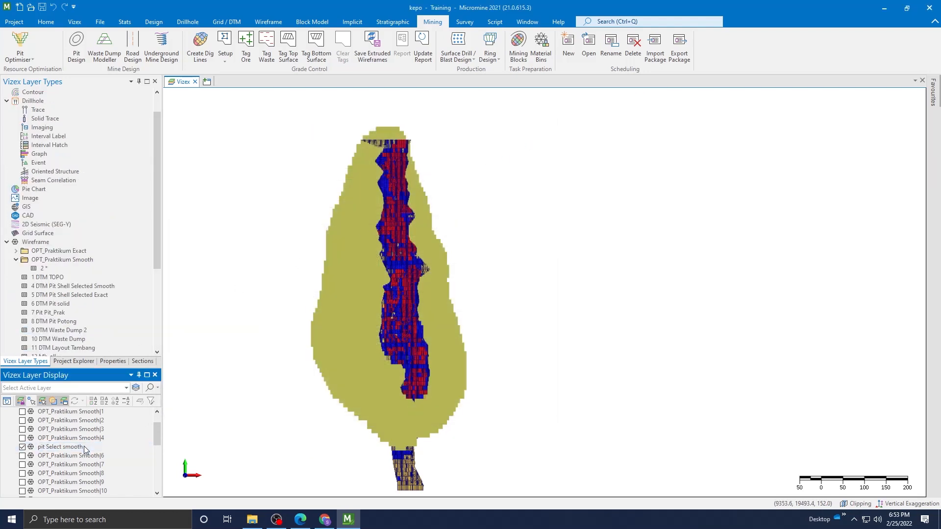
Save the "pit Select smooth" layer as a wireframe of type DTM named "Pit optimal".
right_click(73, 446)
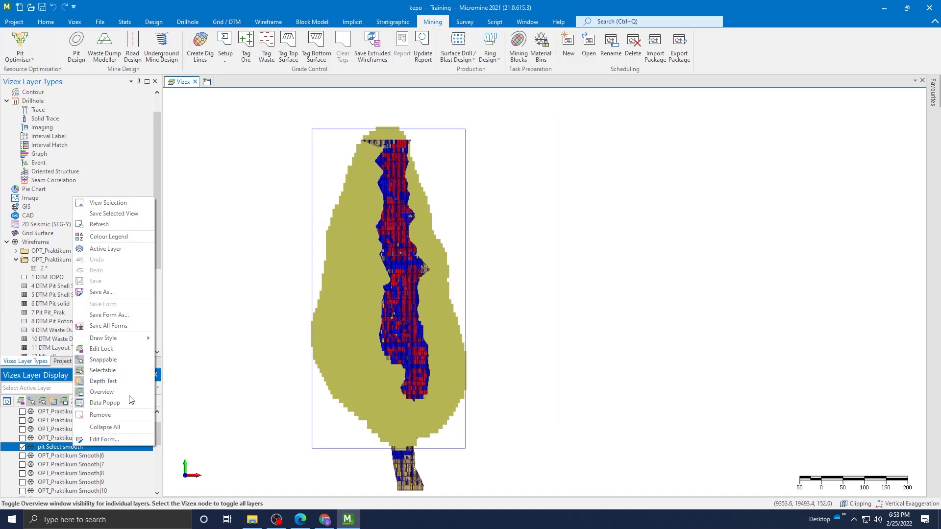
click(111, 291)
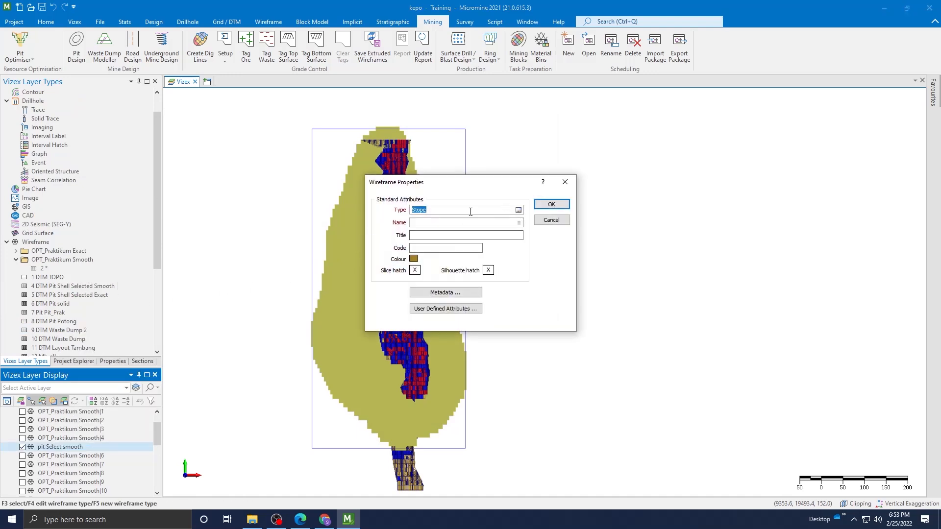
click(518, 210)
click(480, 314)
click(752, 437)
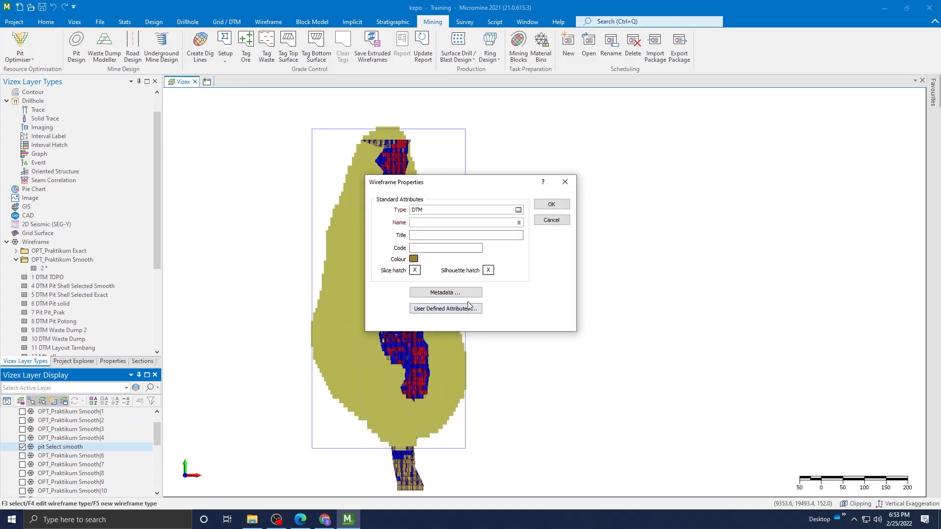
click(431, 220)
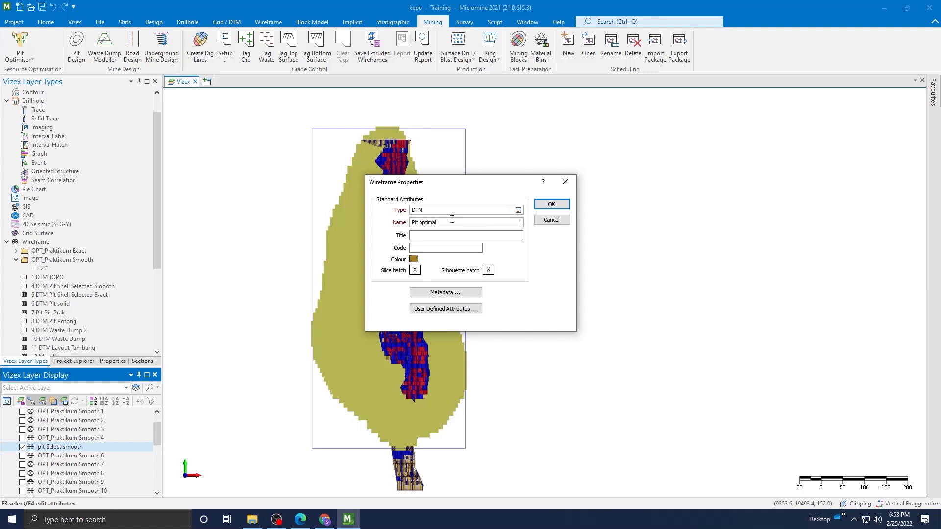
click(551, 204)
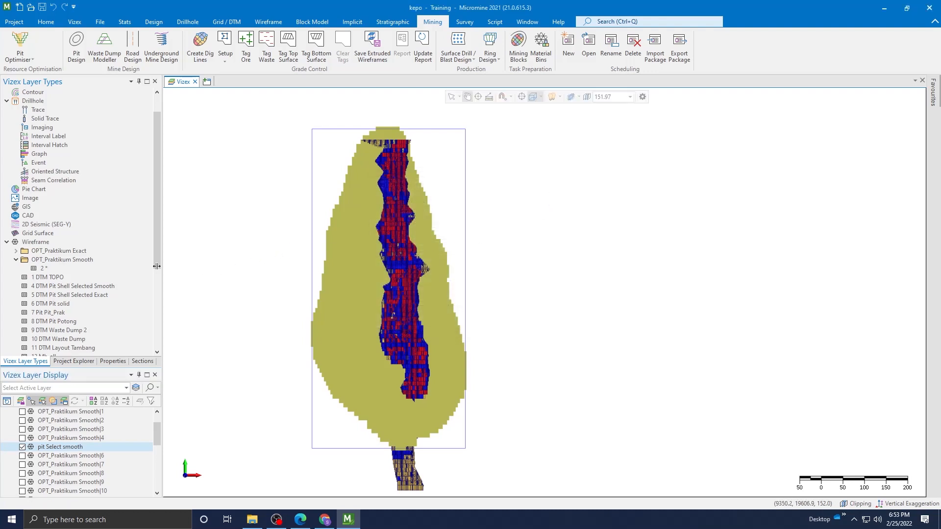
scroll(81, 272, down, 2)
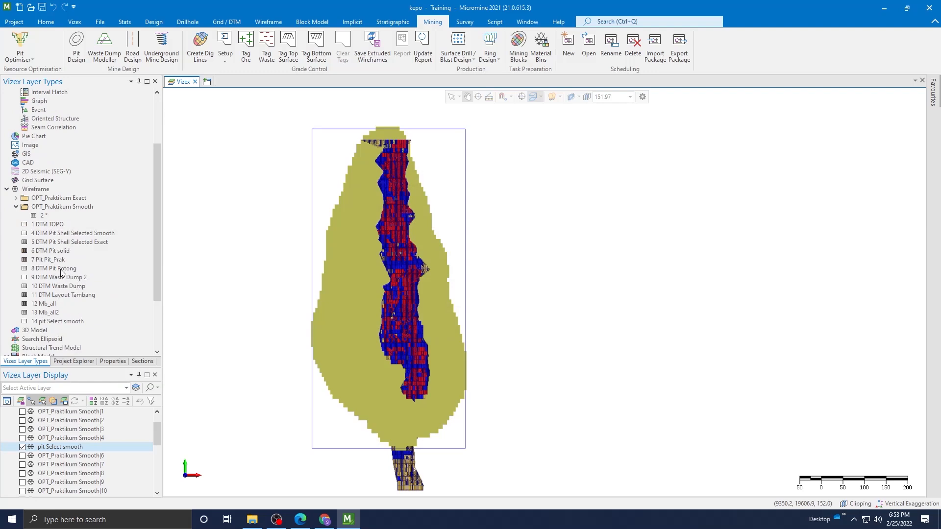
click(73, 234)
click(63, 227)
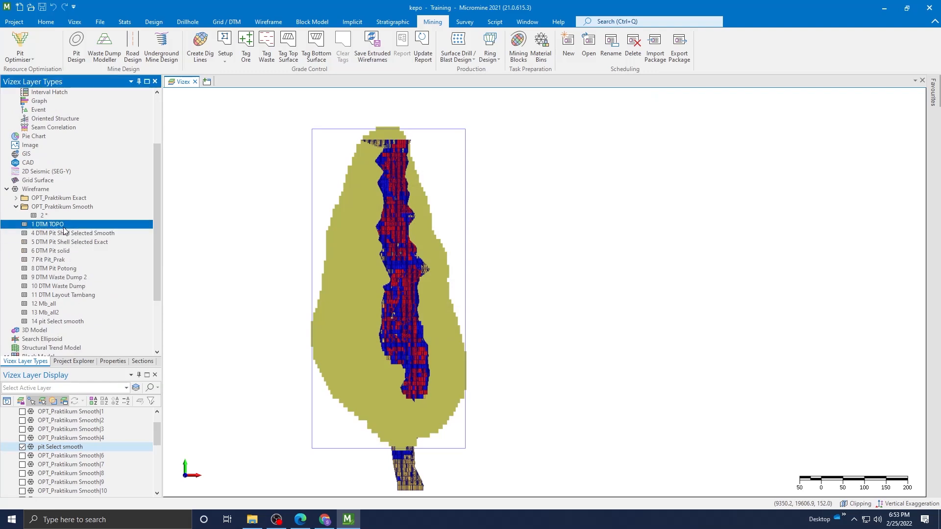
Save the "pit Select smooth" layer's form over wireframe form 14 with the title "Pit optimal smooth".
click(82, 447)
right_click(77, 451)
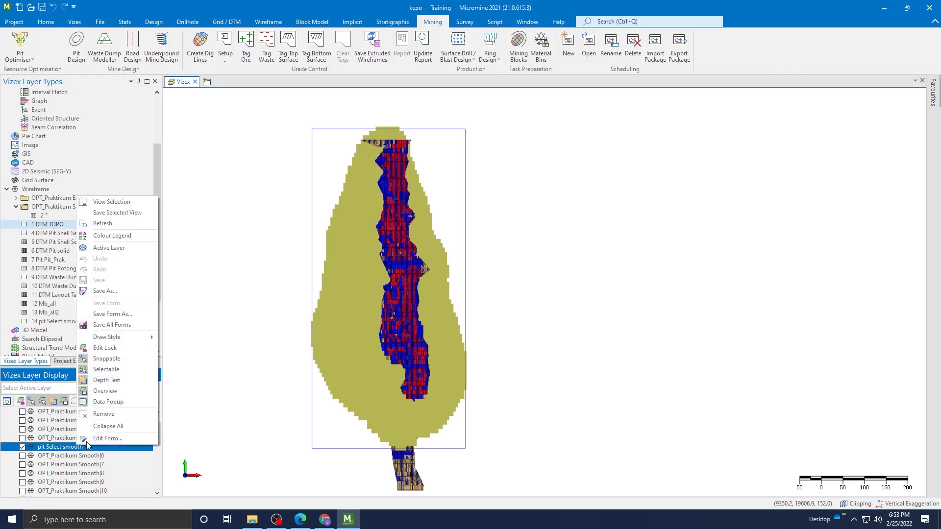
click(125, 311)
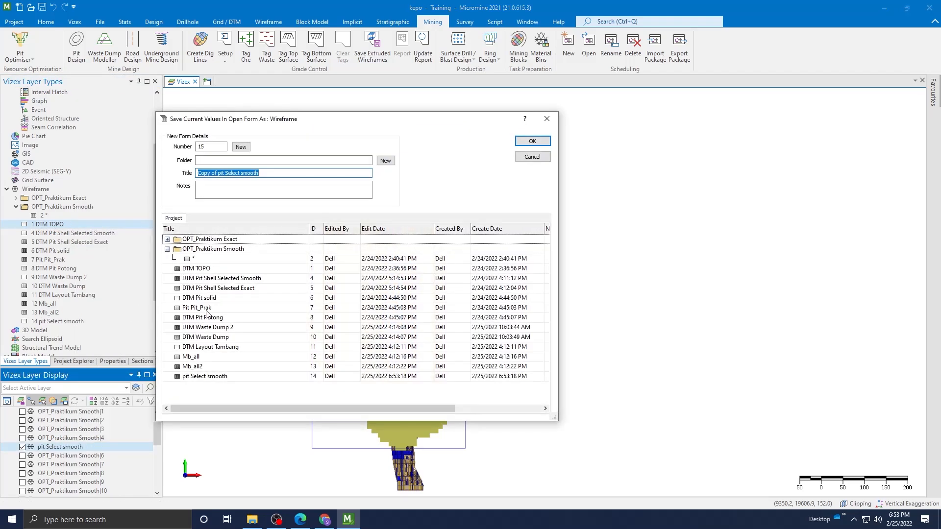
click(221, 379)
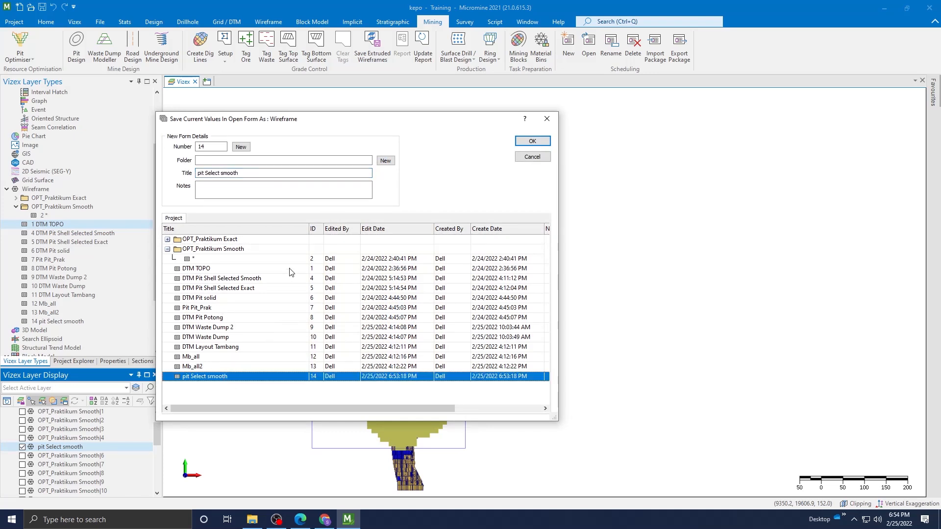
right_click(219, 382)
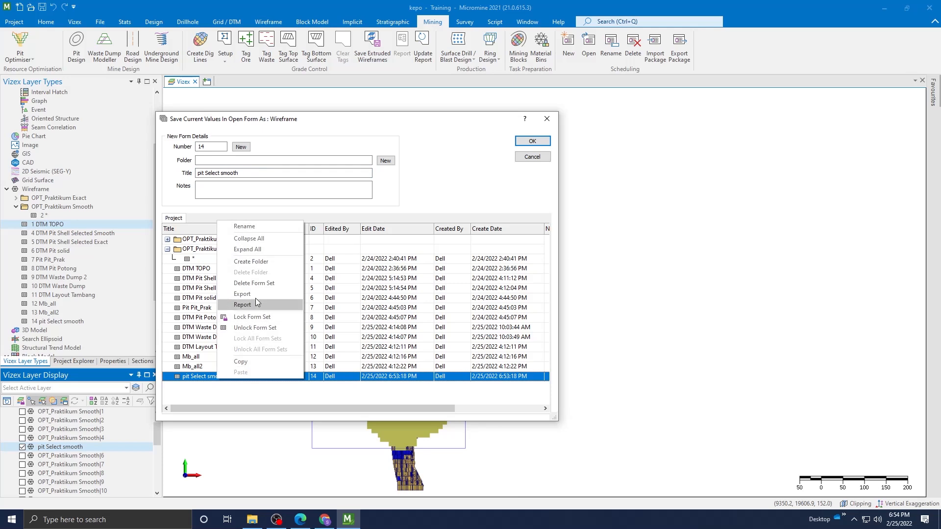
click(254, 228)
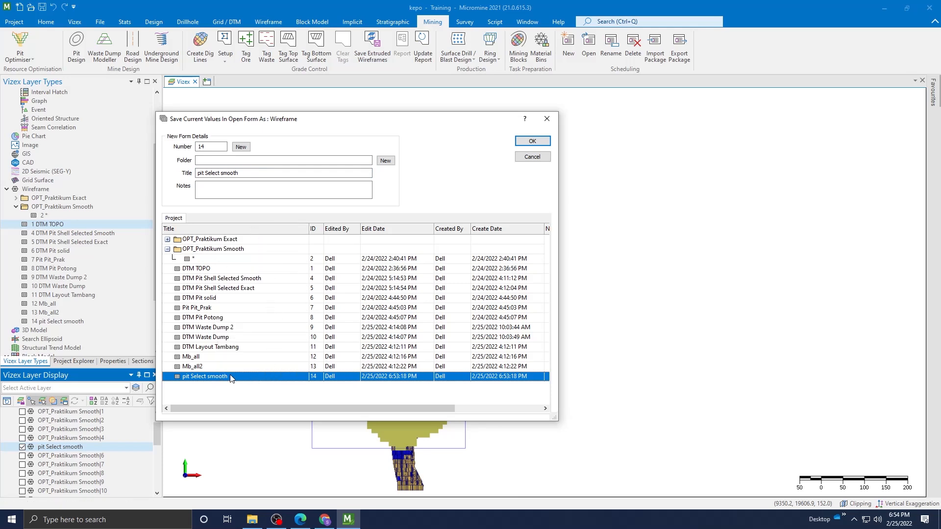
click(250, 175)
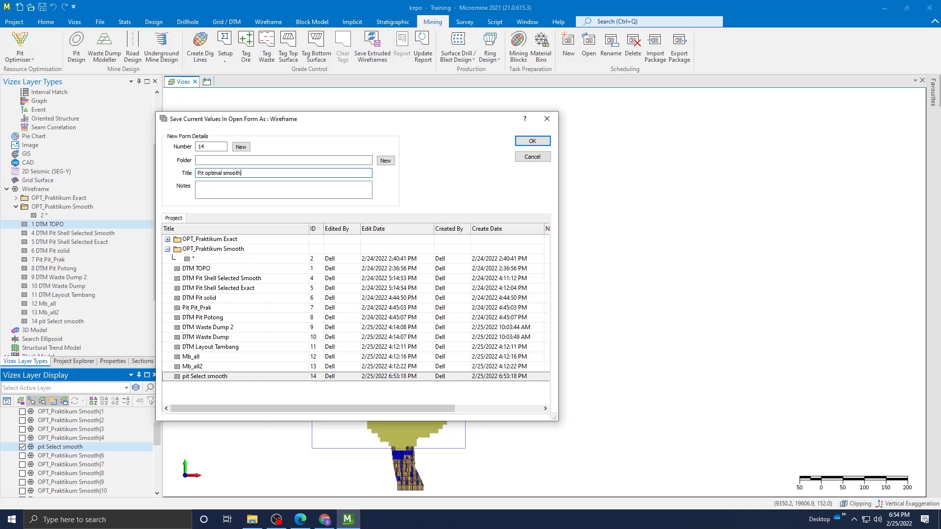
click(532, 141)
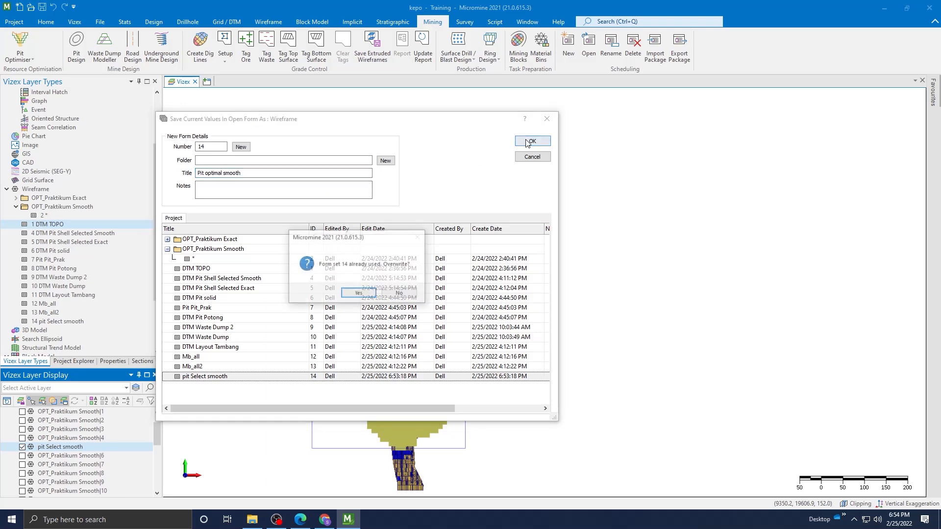
click(359, 294)
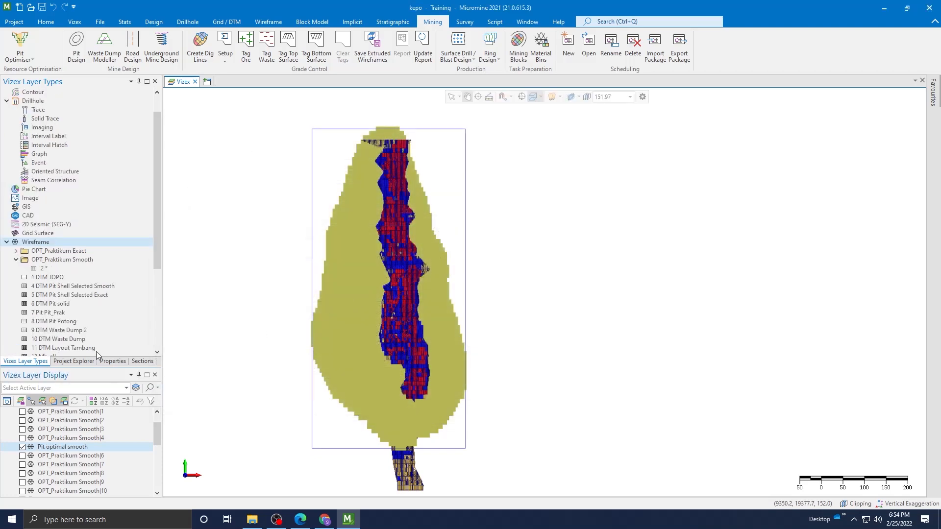
scroll(55, 263, down, 2)
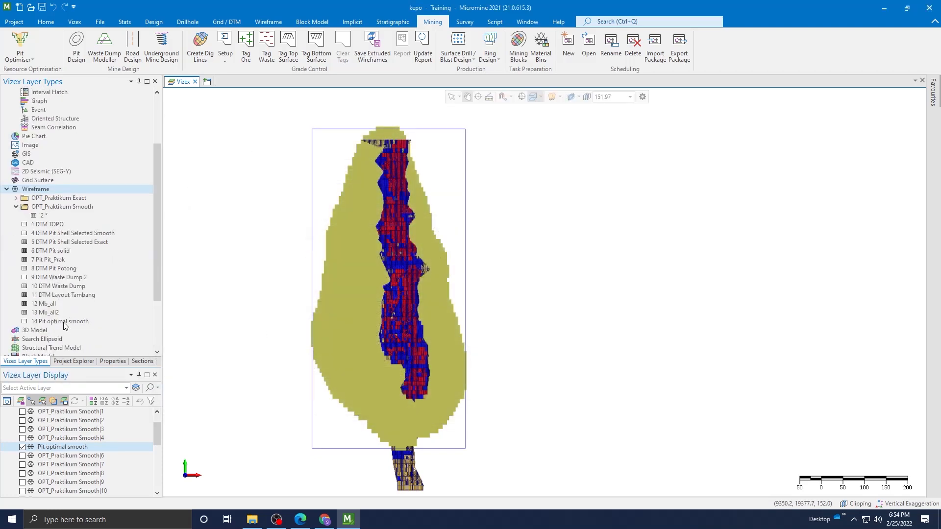
click(78, 321)
Save the OPT_Praktikum Exact shell 5 layer as wireframe form 15 titled "PIT OPTIMAL EXACT".
scroll(96, 441, down, 4)
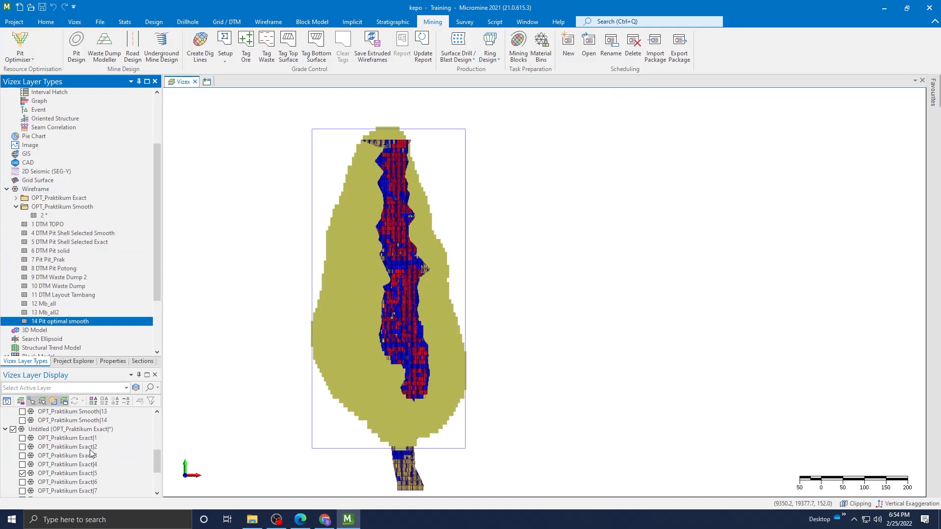
scroll(85, 457, down, 2)
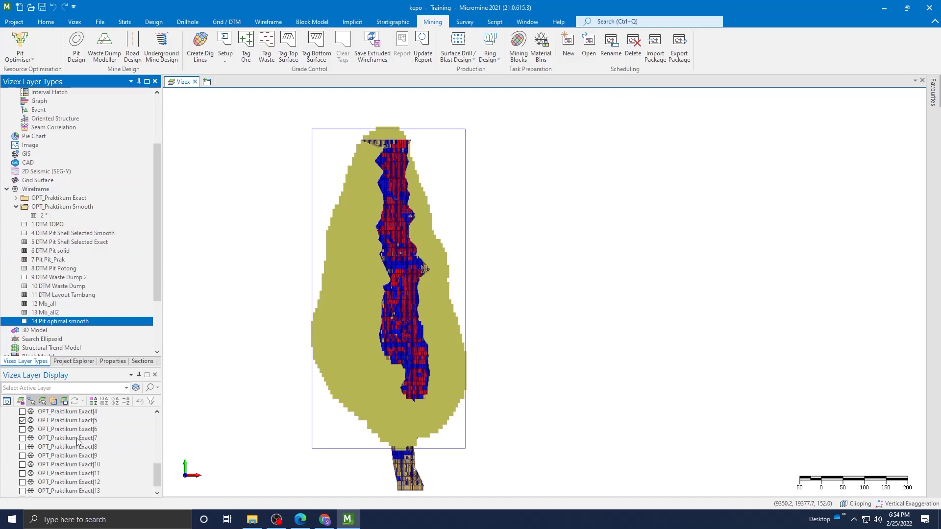
scroll(80, 447, up, 1)
click(80, 446)
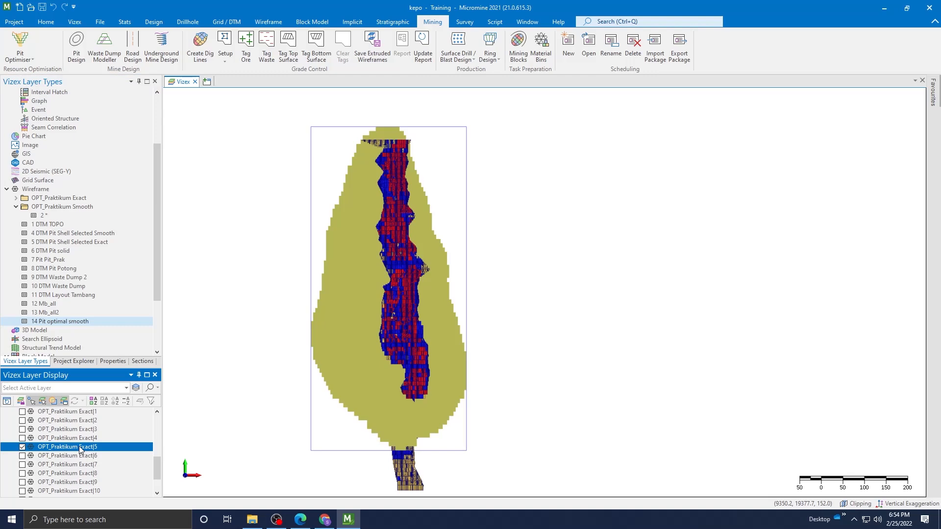
right_click(80, 447)
click(115, 315)
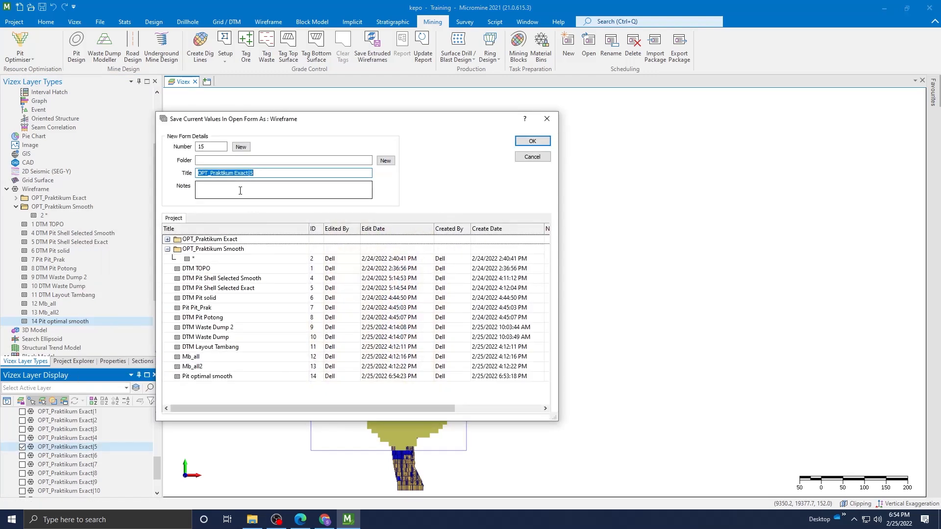
text(Z)
click(532, 141)
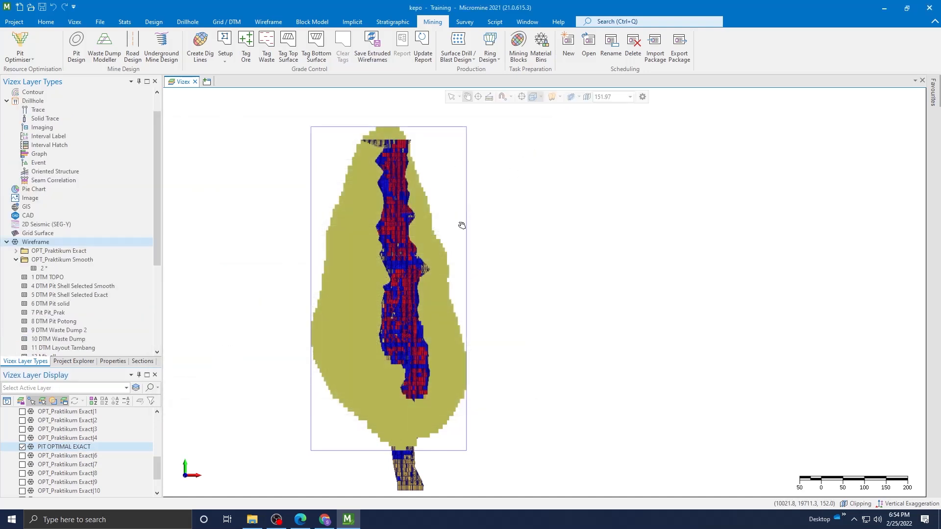
Save the "PIT OPTIMAL EXACT" layer as a wireframe of type DTM named "pIT OPTIMAL EXACT".
click(93, 447)
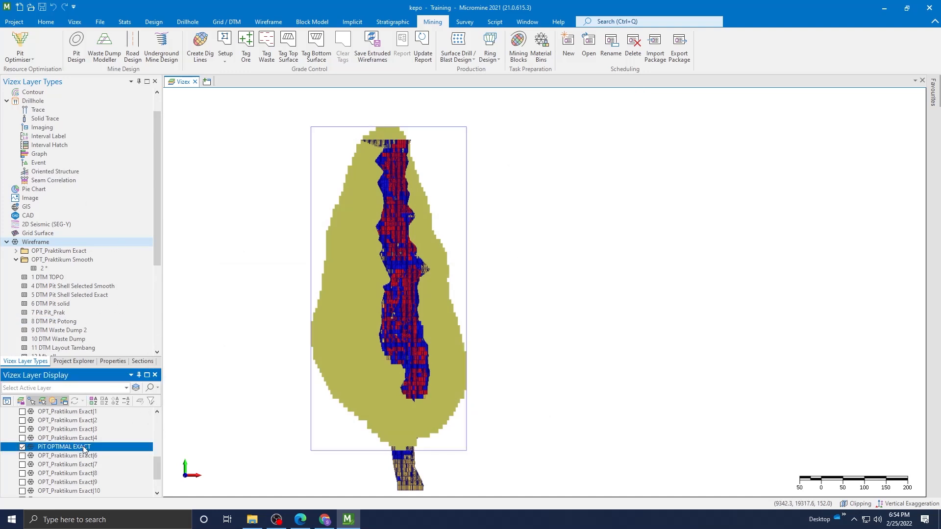
right_click(94, 447)
click(116, 291)
click(435, 223)
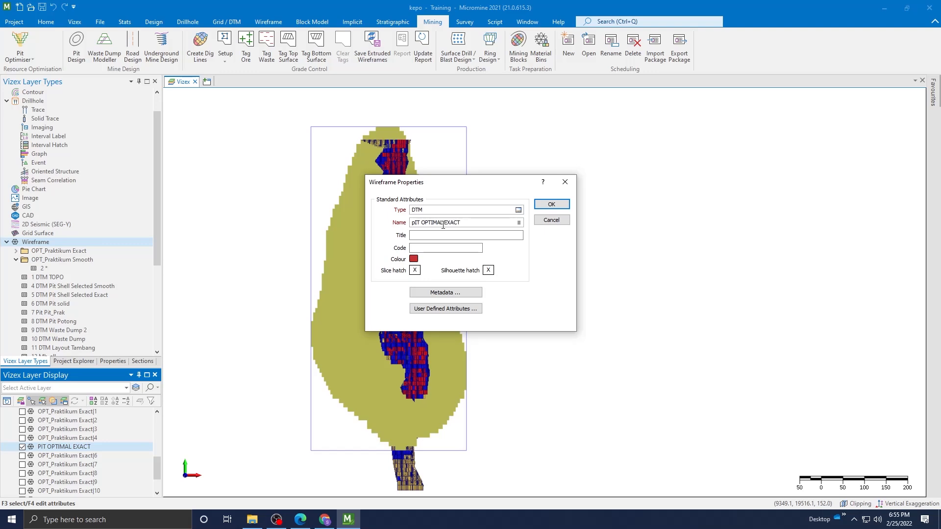
click(551, 204)
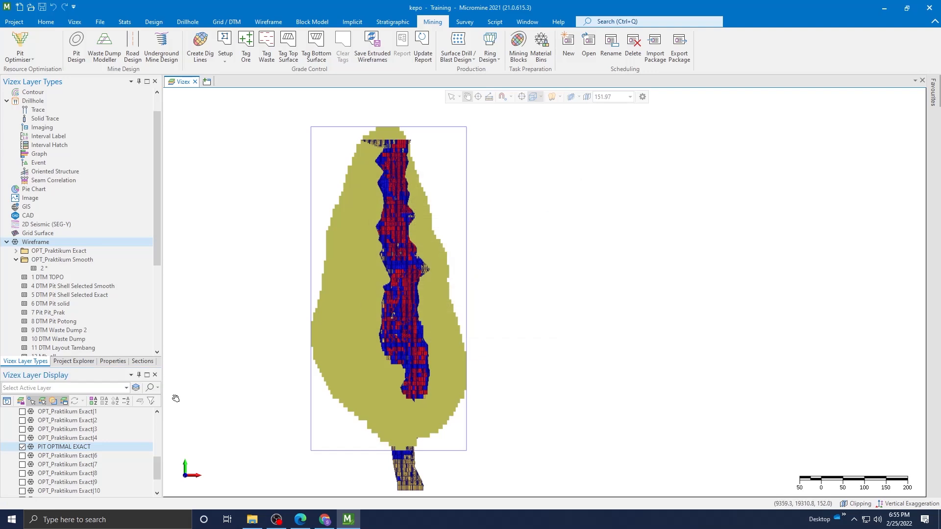
scroll(104, 330, down, 3)
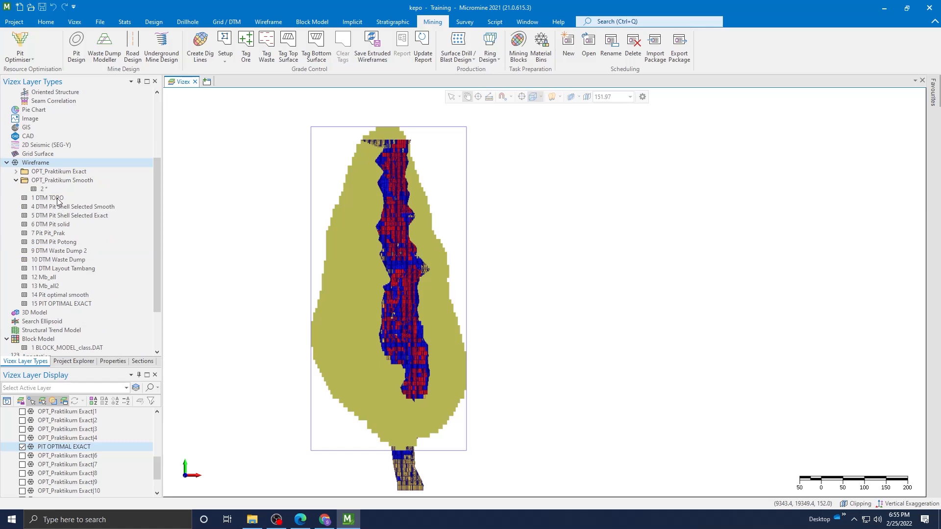
click(69, 304)
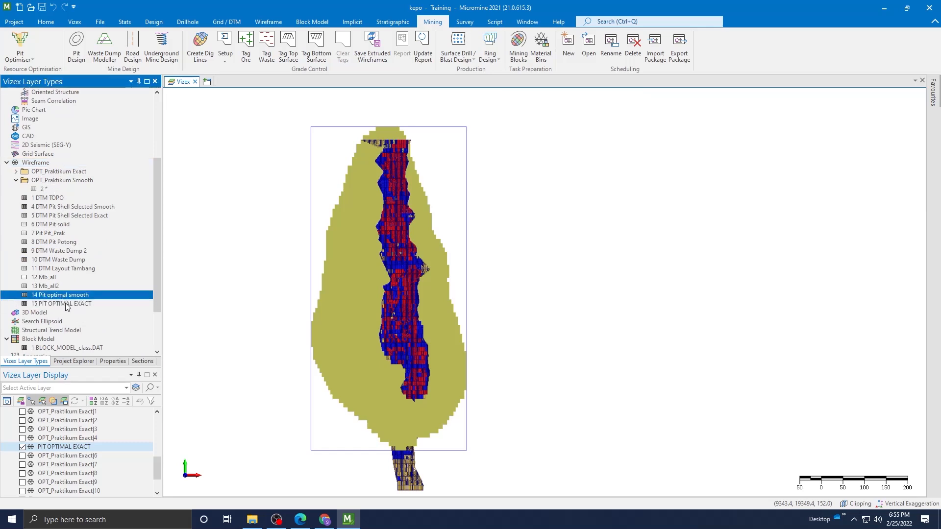
click(47, 296)
click(44, 305)
click(45, 297)
Try to save the whole OPT_Praktikum Smooth layer set as wireframe form 16 under the title "OPT_Praktikum Smooth|*".
scroll(63, 434, up, 5)
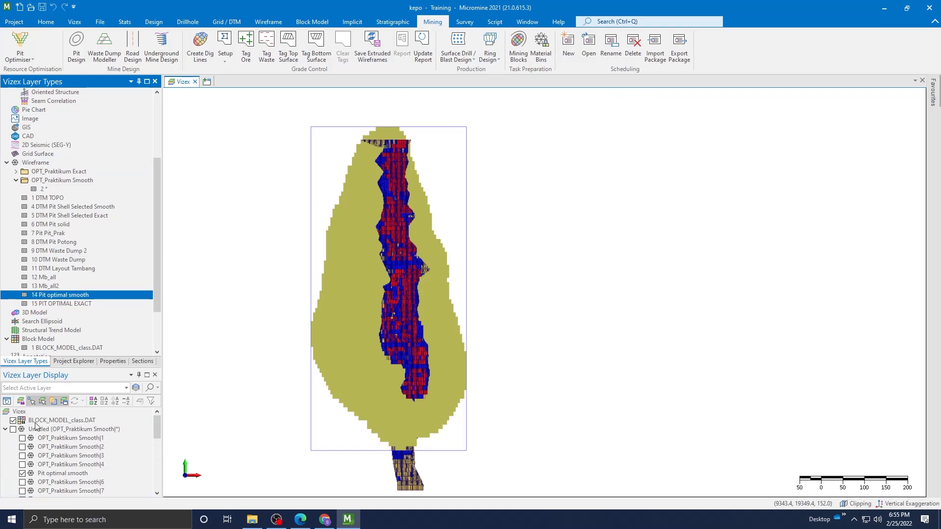
click(47, 431)
right_click(47, 431)
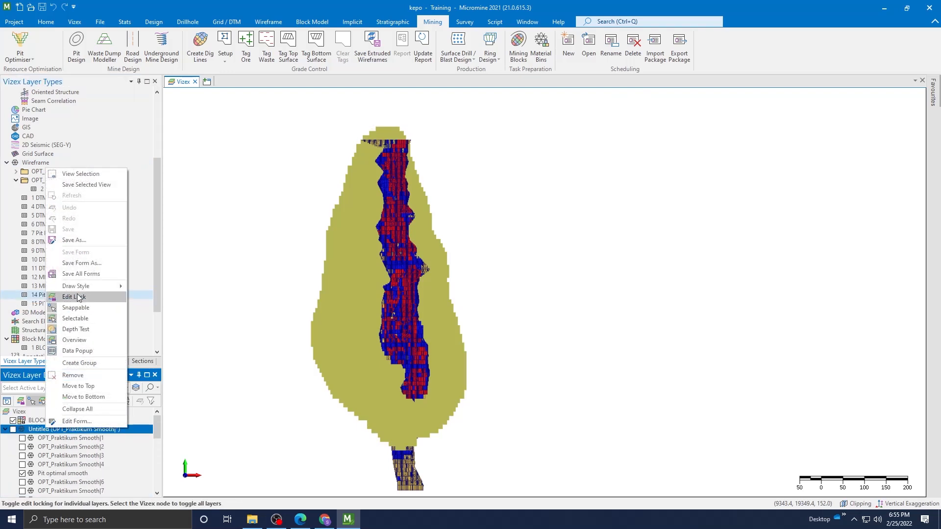
click(83, 264)
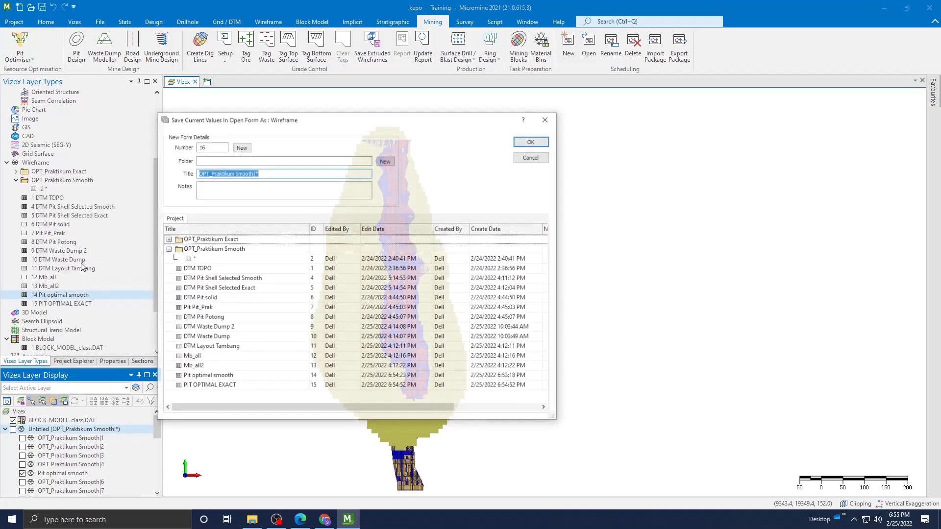
click(521, 141)
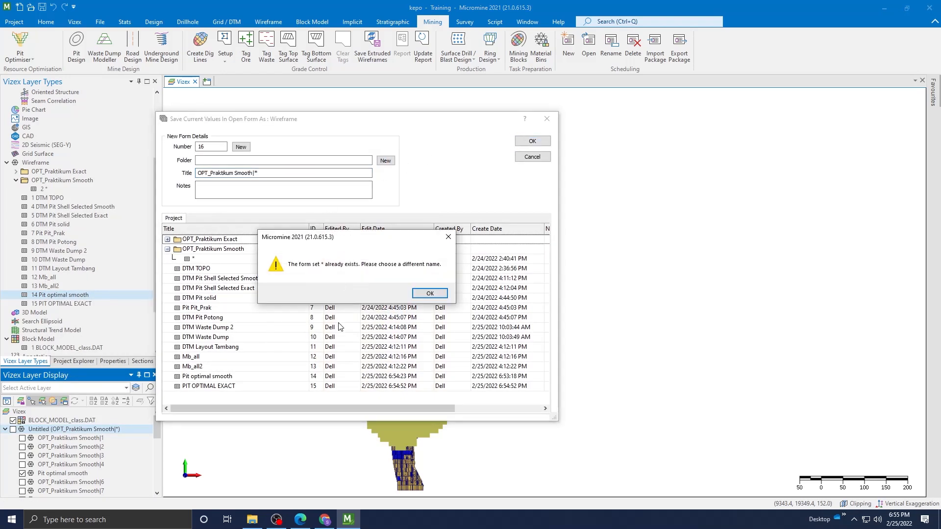
click(429, 293)
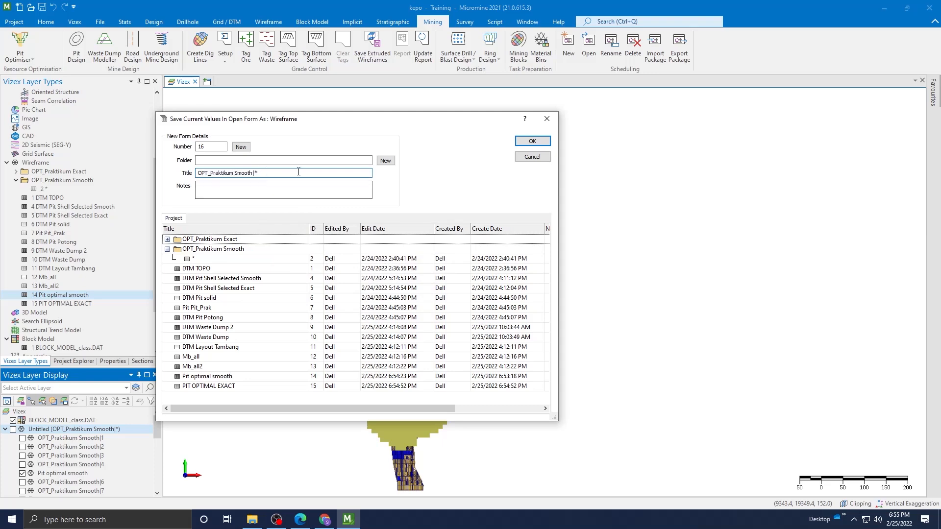
click(521, 157)
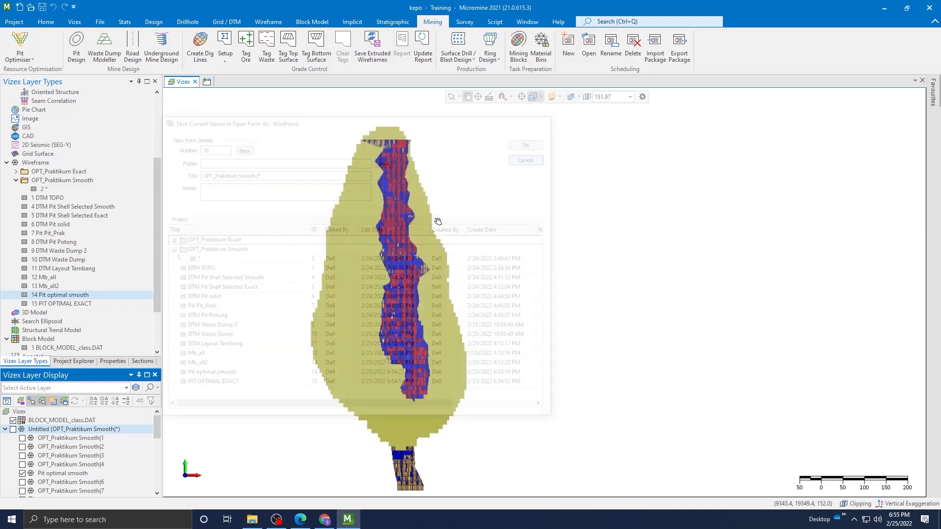
right_click(55, 432)
click(106, 262)
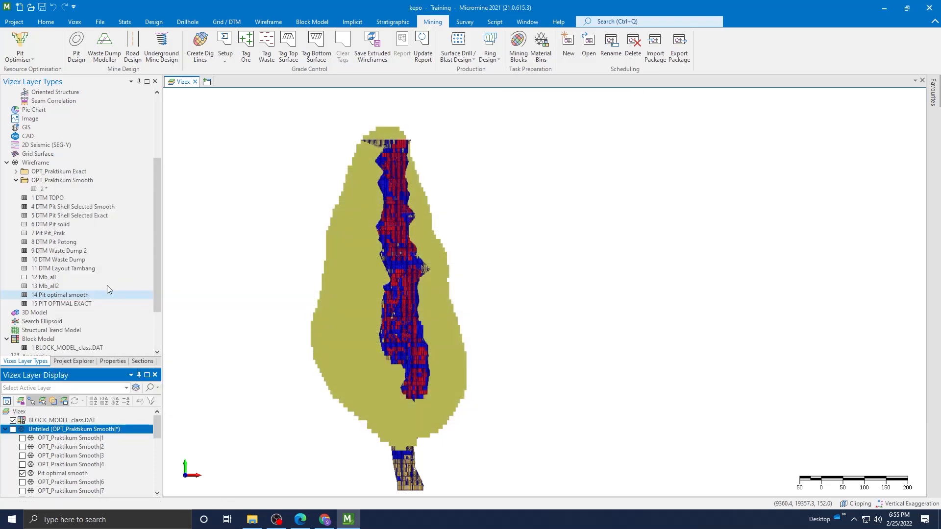
click(531, 141)
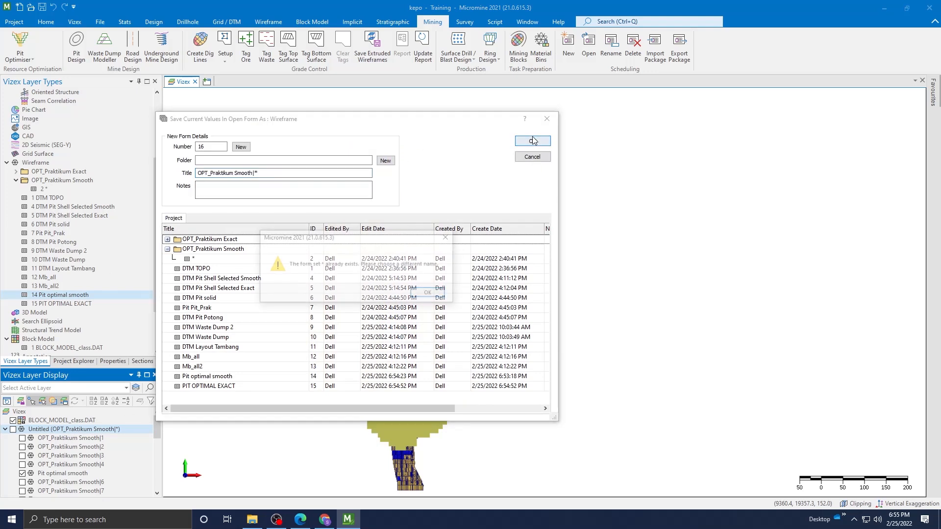
click(430, 293)
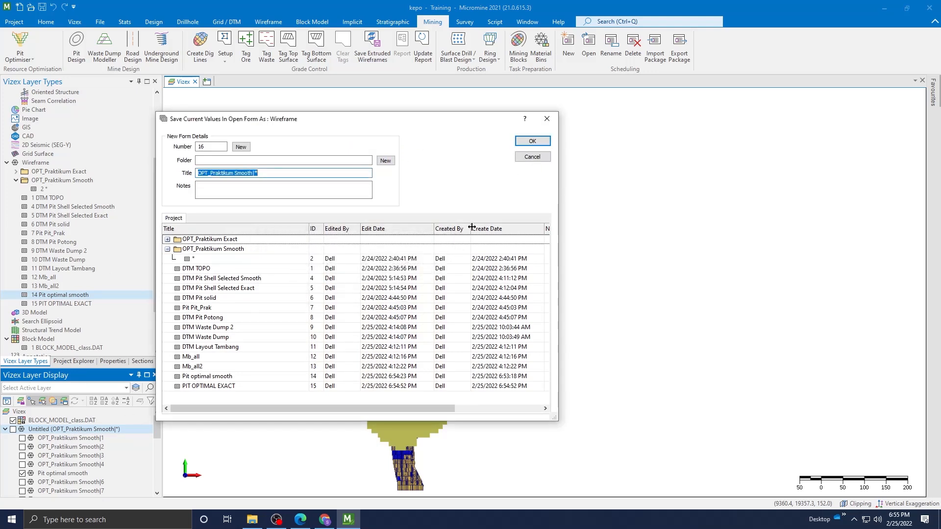
click(533, 157)
Save the whole OPT_Praktikum Exact layer set as wireframe form 16, shortening its title to "Praktikum Exact|*".
scroll(69, 456, down, 4)
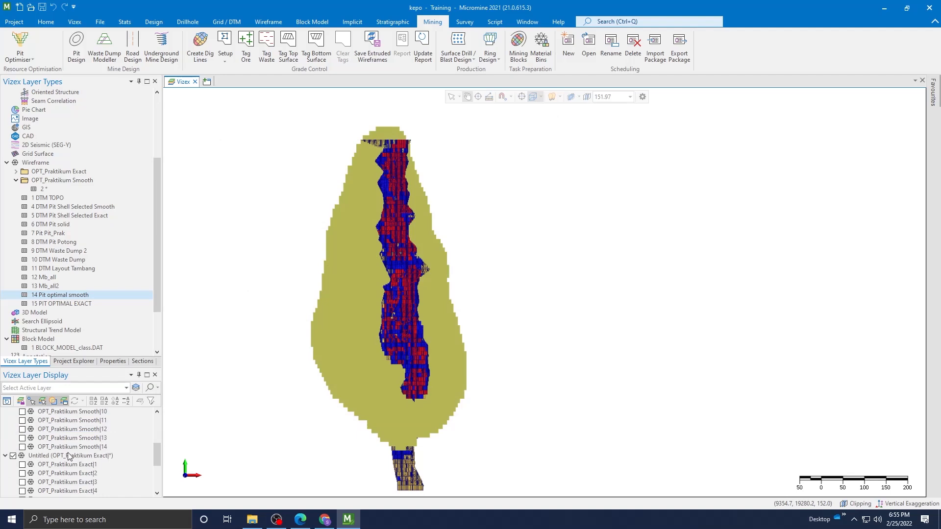
right_click(68, 456)
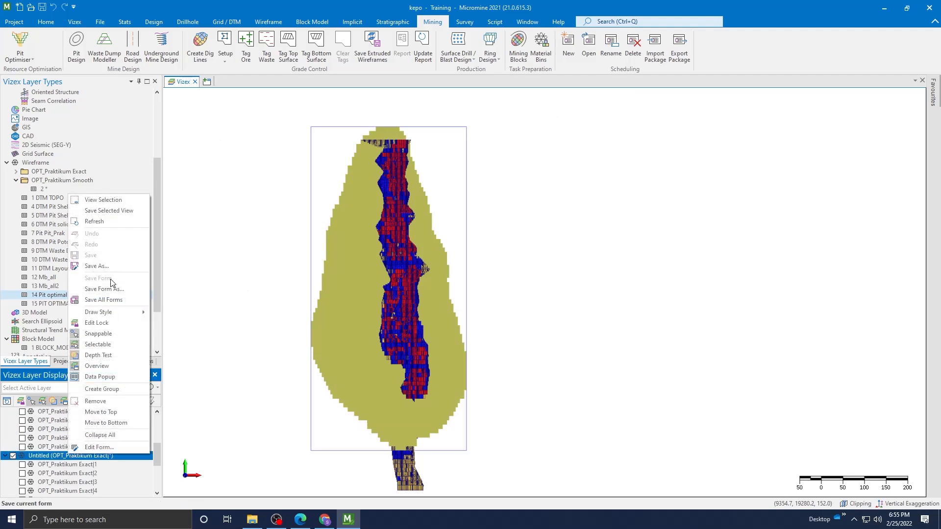
click(116, 286)
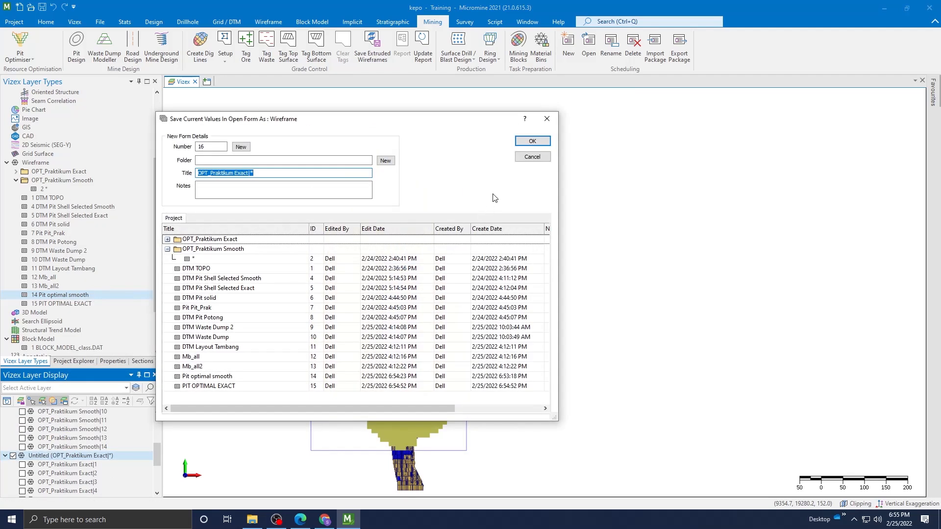
click(208, 173)
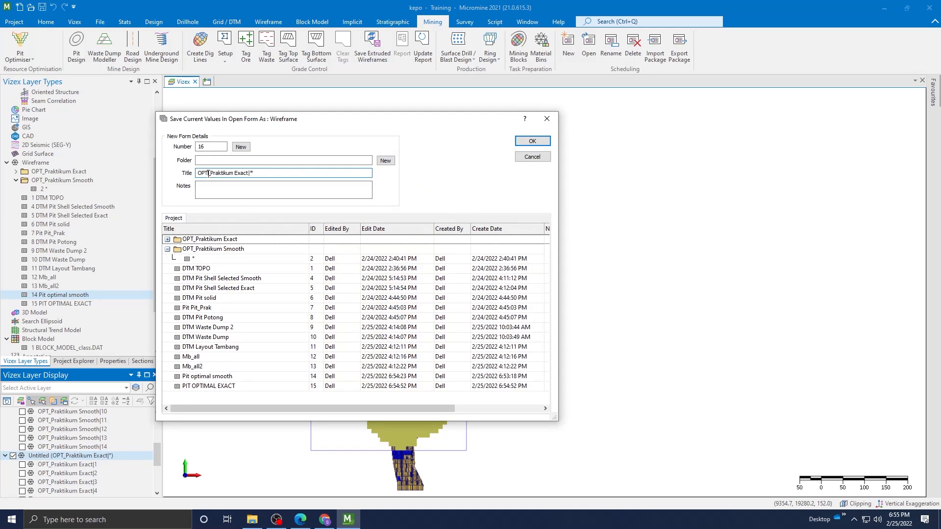
click(532, 141)
click(430, 294)
click(208, 173)
key(BackSpace)
key(BackSpace)
key(BackSpace)
key(Delete)
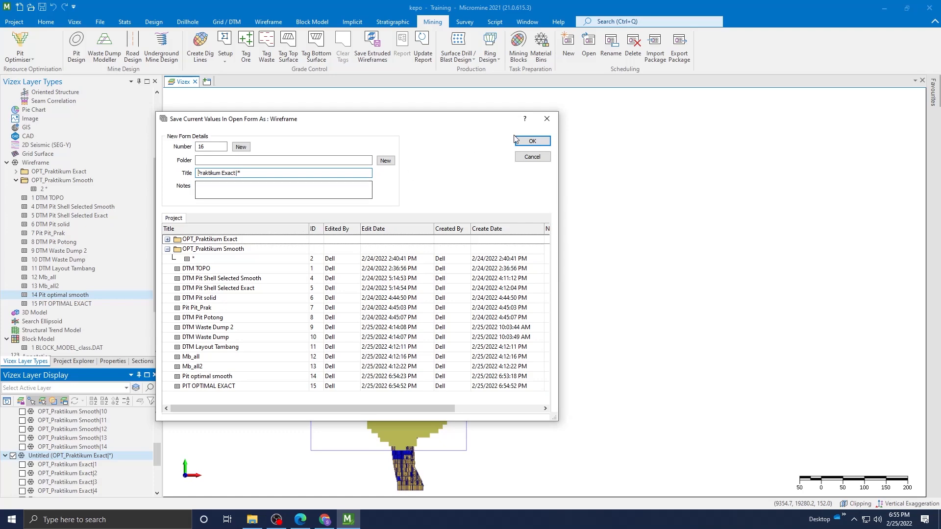
Save the OPT_Praktikum Exact and OPT_Praktikum Smooth wireframe layer forms under the titles Praktikum Exact|* and Praktikum Smooth|*.
click(531, 141)
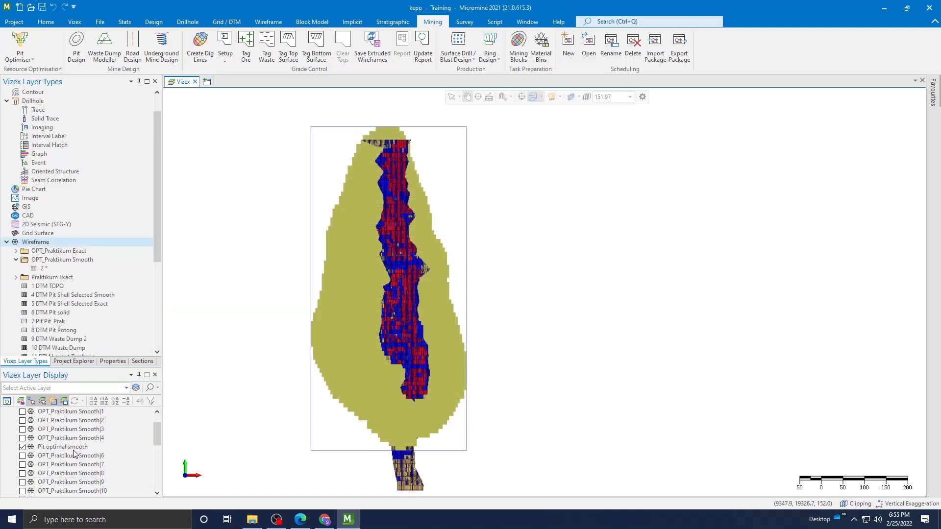
click(52, 430)
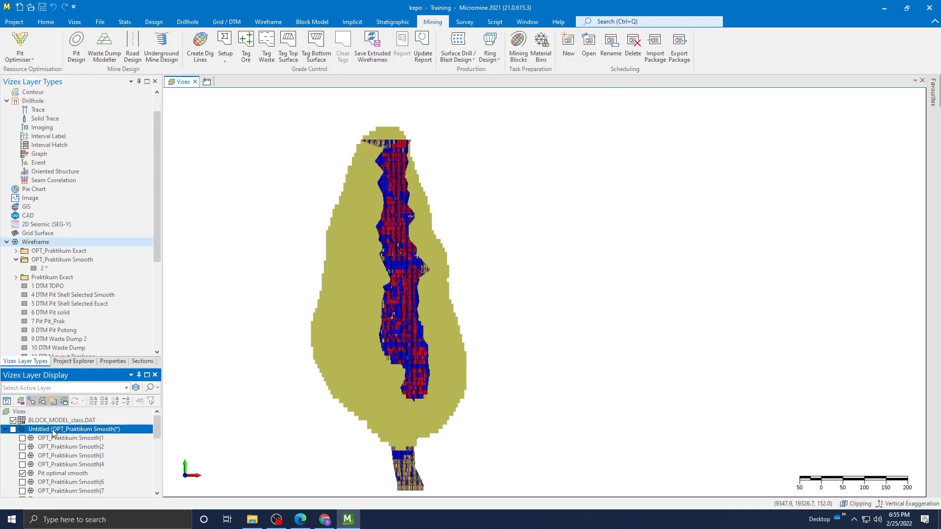
right_click(52, 429)
click(108, 263)
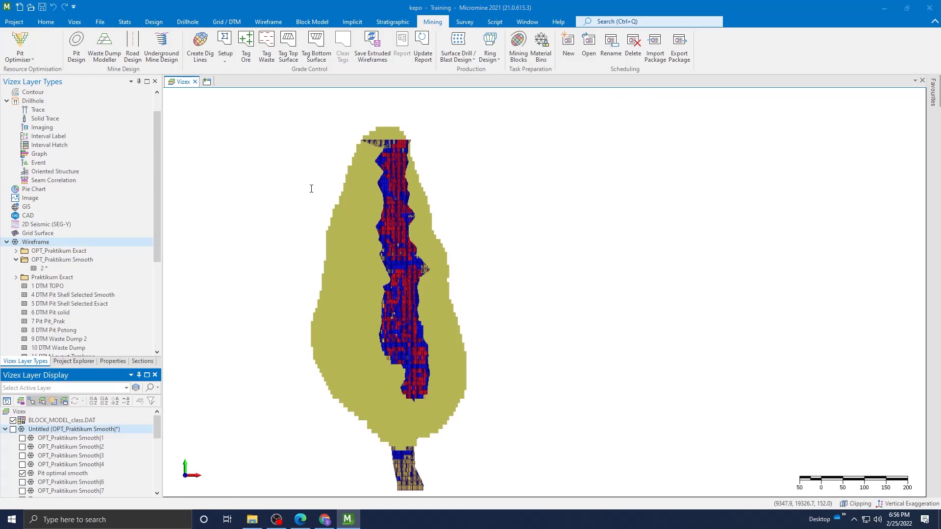
click(213, 174)
key(BackSpace)
key(BackSpace)
key(BackSpace)
key(BackSpace)
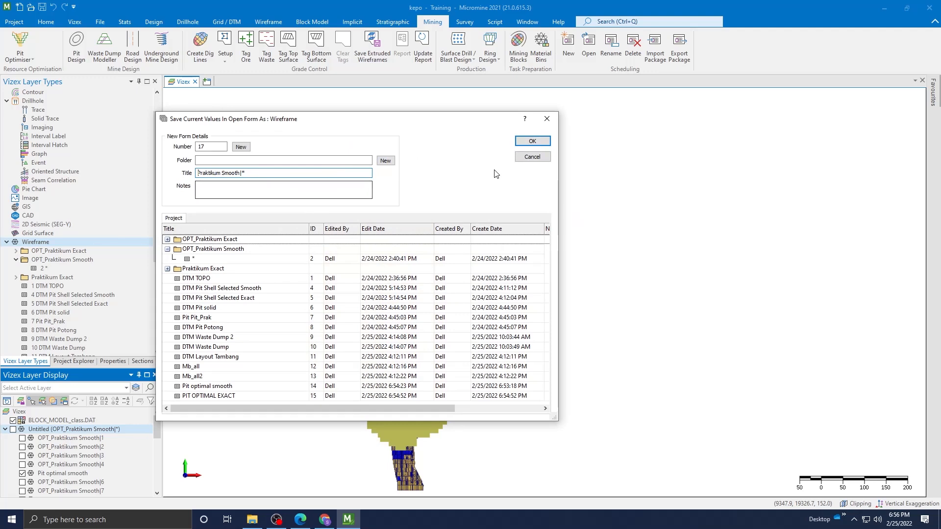
key(Return)
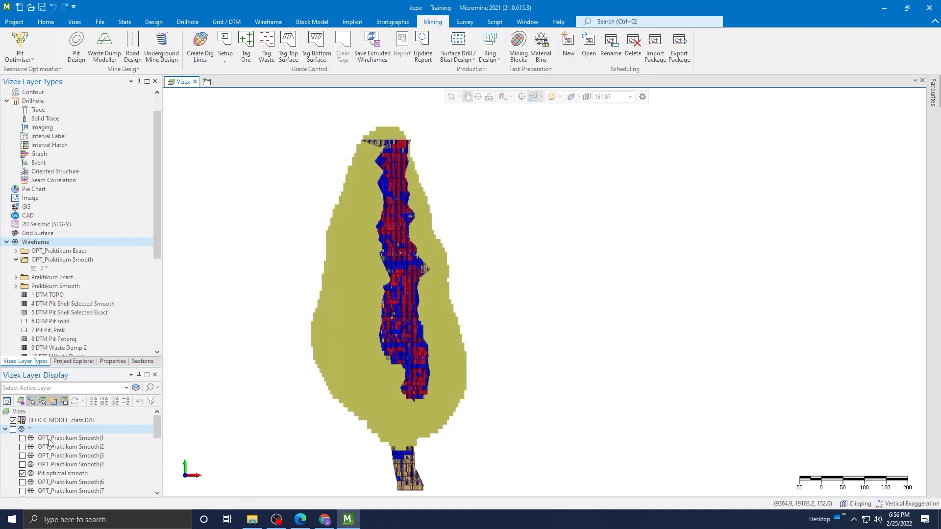
Remove both the Praktikum Smooth and Praktikum Exact wireframe layer groups from the display, keeping only the block model.
click(36, 430)
click(28, 430)
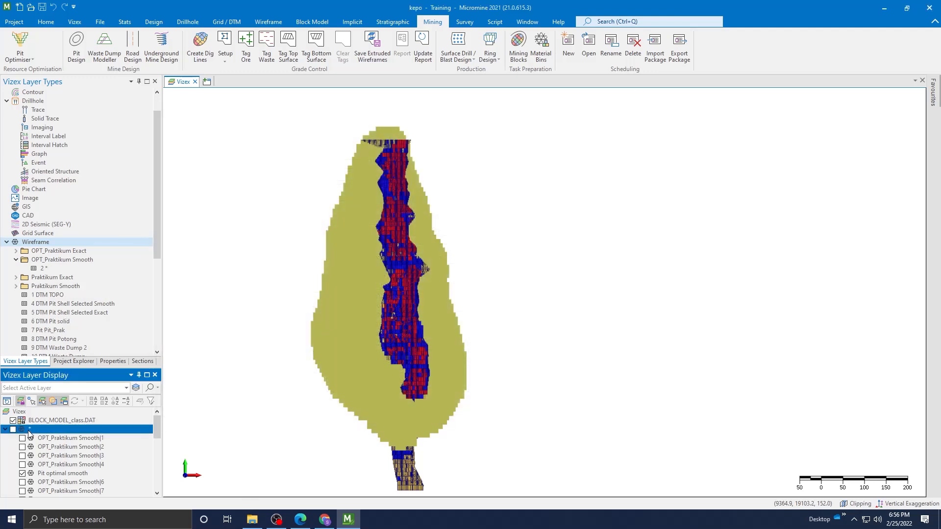
right_click(28, 430)
click(63, 381)
click(28, 429)
right_click(28, 430)
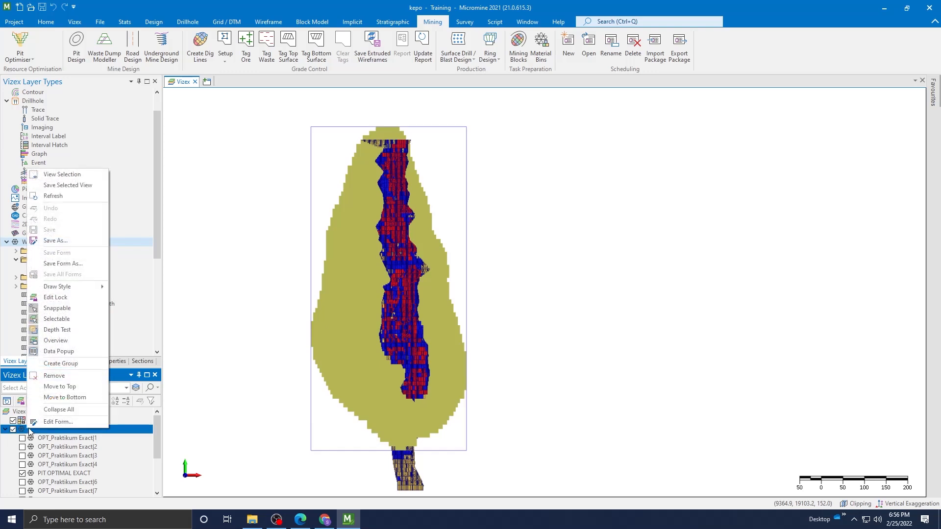
click(60, 376)
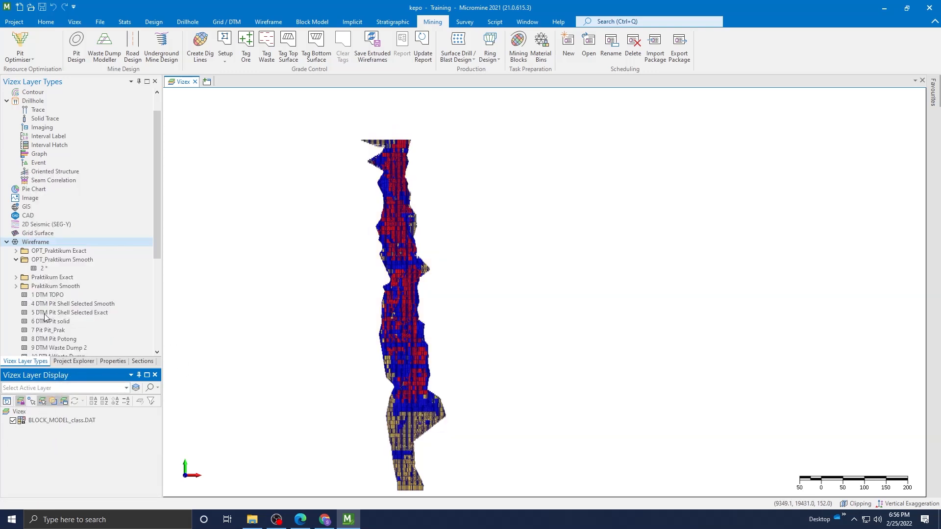
Load the saved wireframe forms Pit optimal smooth and PIT OPTIMAL EXACT into the Vizex view.
scroll(45, 317, down, 2)
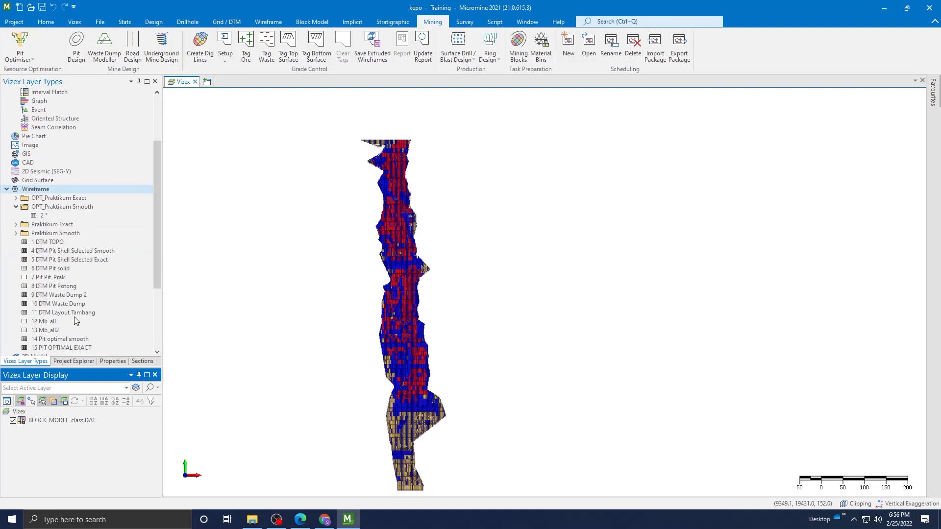
scroll(59, 322, down, 2)
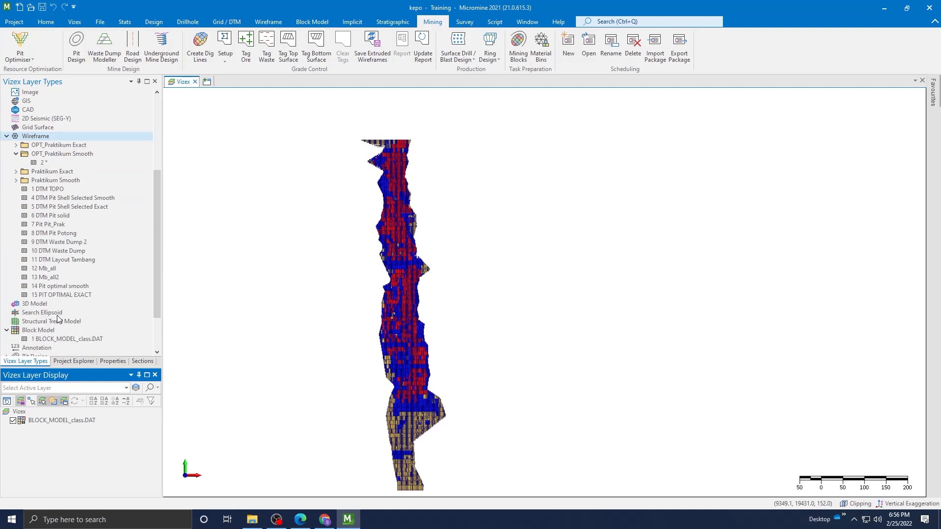
drag(58, 286, 530, 343)
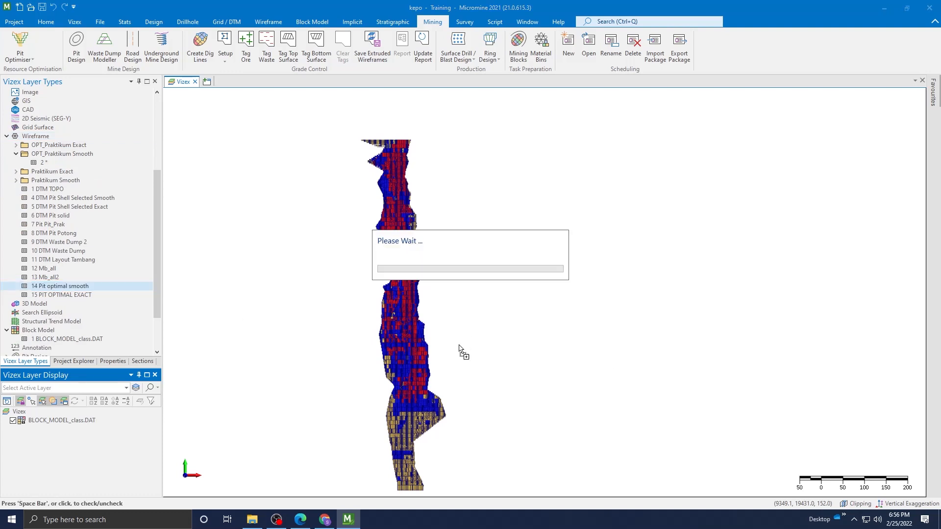
drag(88, 294, 658, 347)
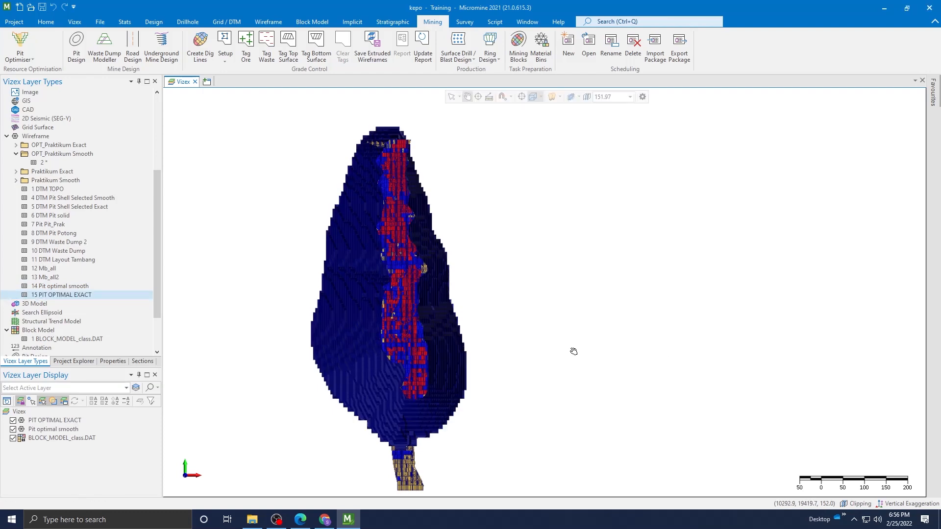
Examine how the two optimal pit shells enclose the coloured block model in plan view.
scroll(421, 275, up, 4)
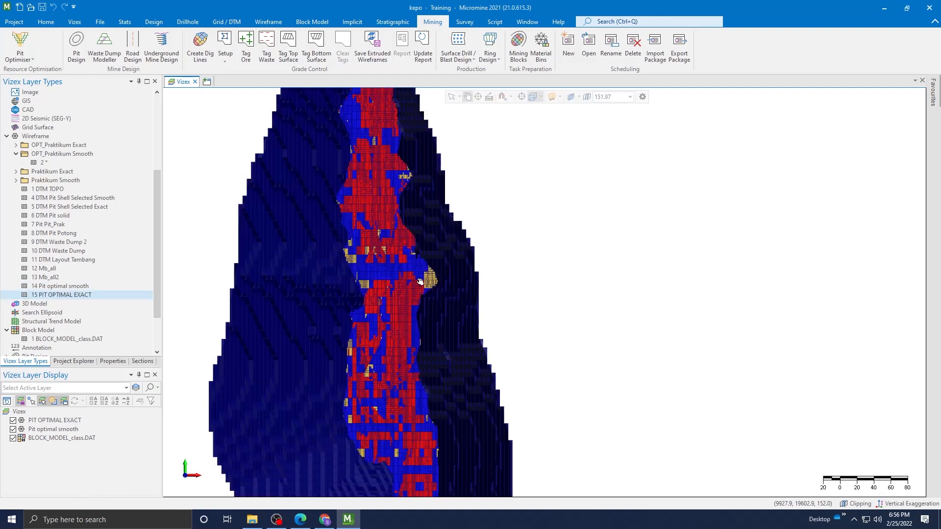
scroll(420, 284, down, 3)
scroll(420, 283, up, 1)
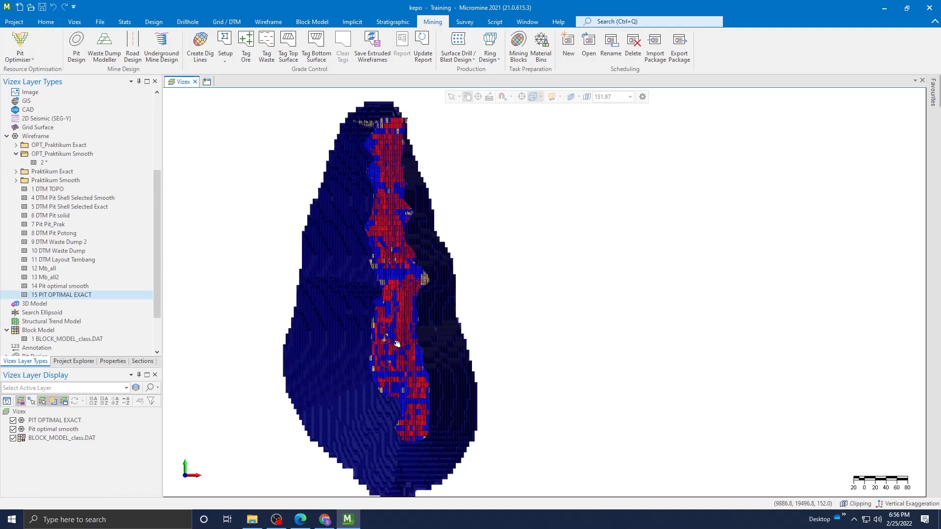
scroll(390, 405, up, 3)
scroll(390, 405, down, 2)
scroll(445, 332, down, 2)
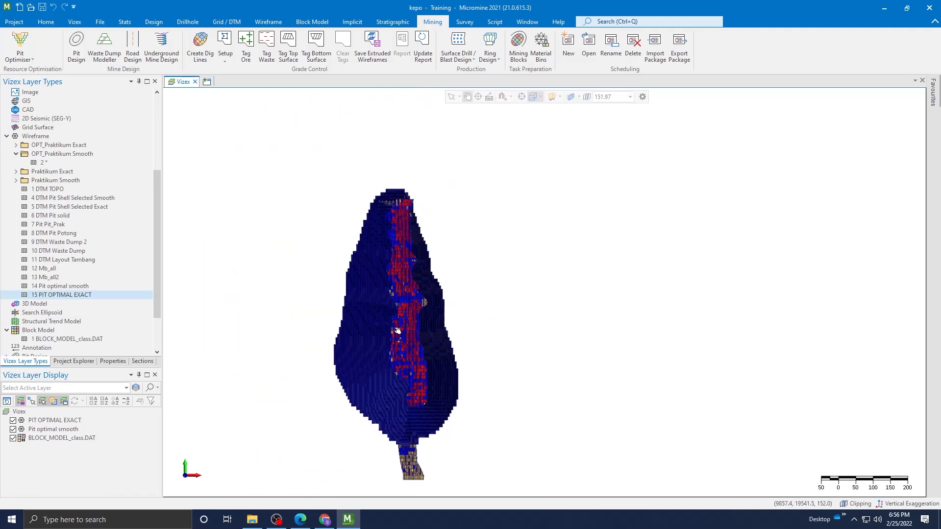
scroll(399, 379, up, 3)
scroll(400, 378, down, 3)
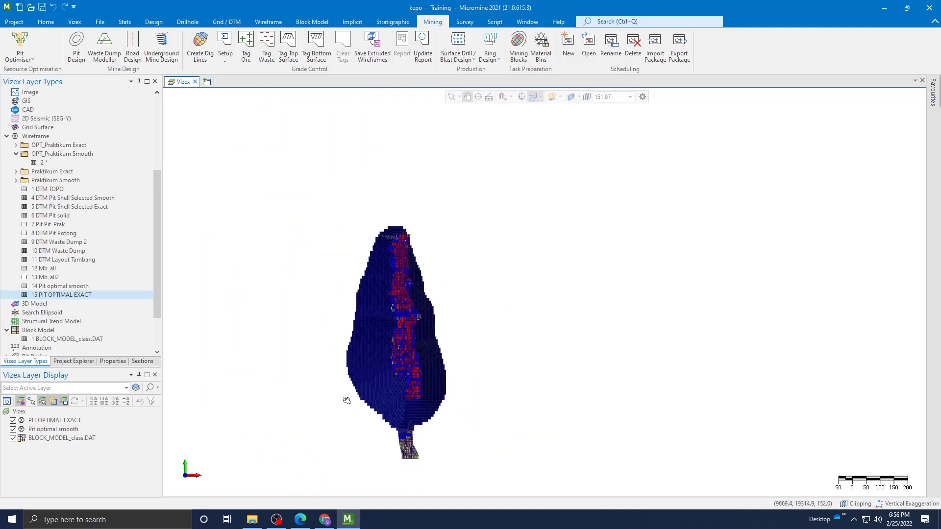
click(71, 439)
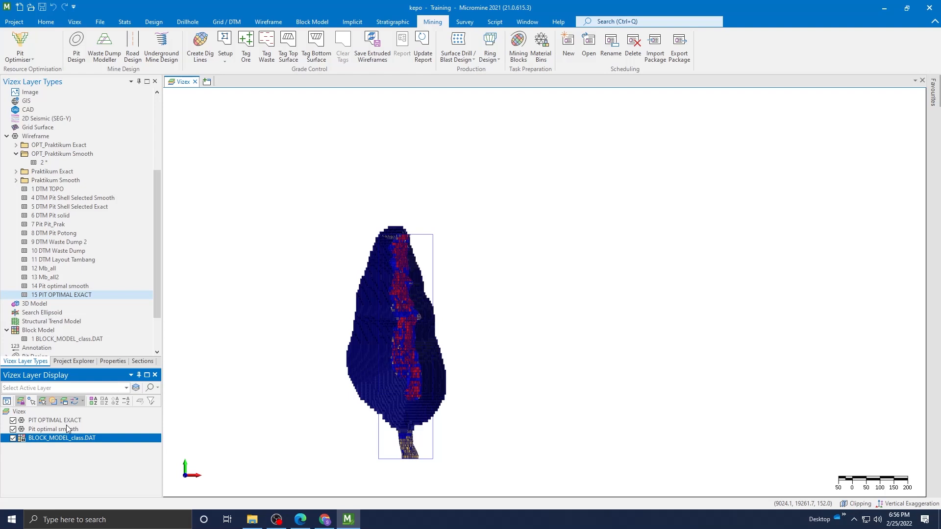
scroll(186, 422, up, 3)
scroll(187, 421, down, 1)
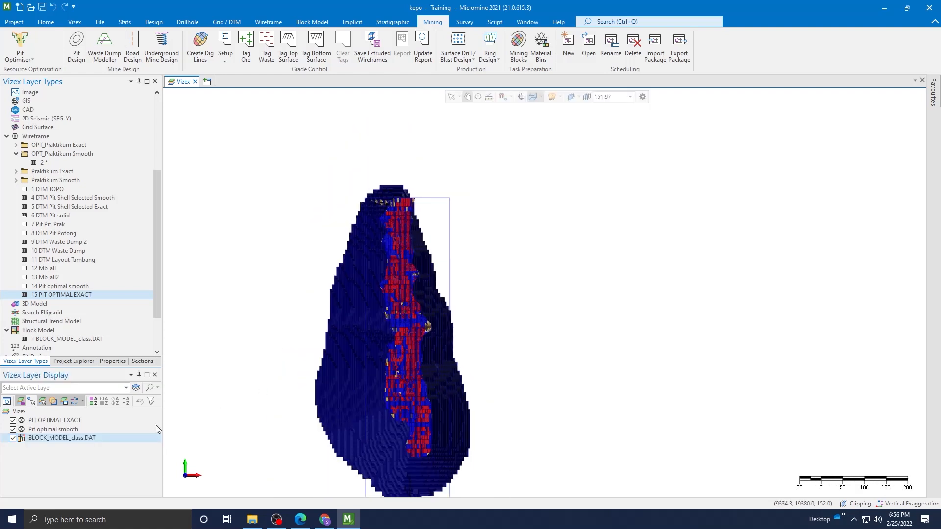
Set the draw style of the PIT OPTIMAL EXACT and Pit optimal smooth layers to 2D Slice.
click(57, 420)
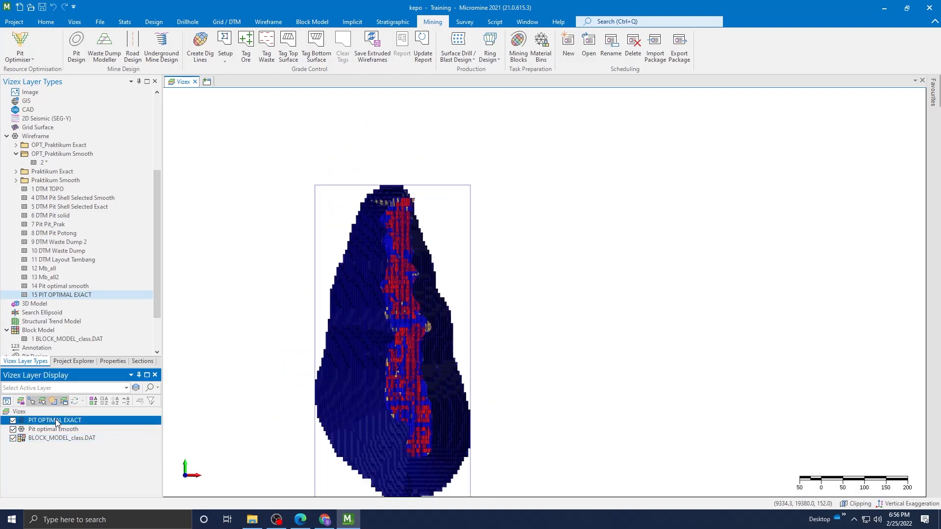
right_click(56, 421)
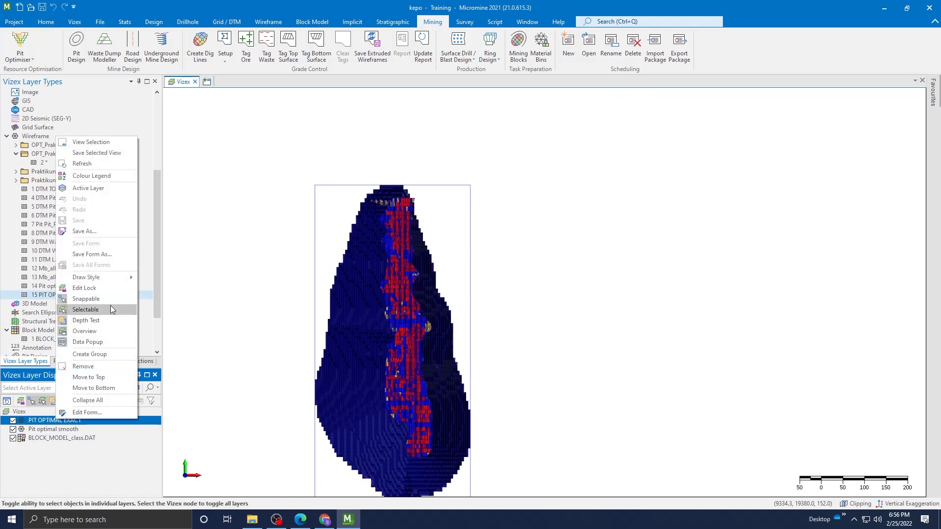
mouse_move(110, 278)
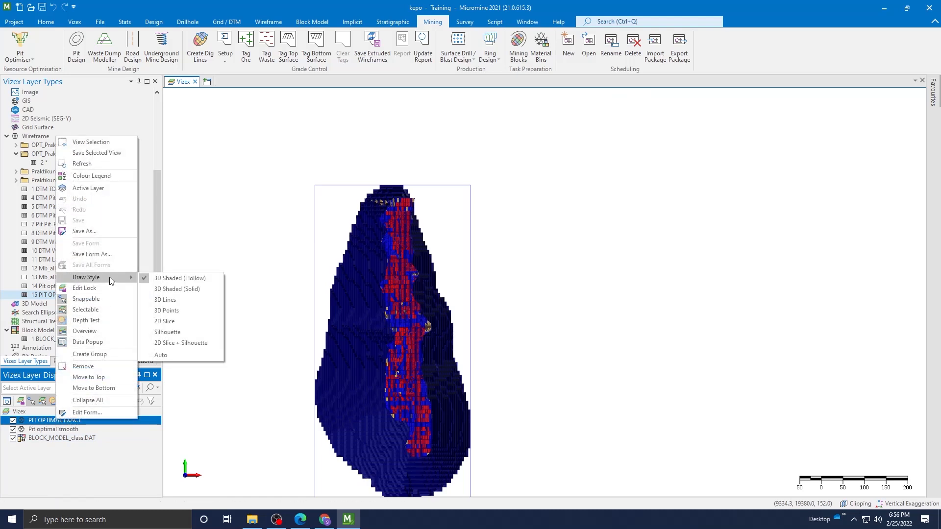
click(171, 322)
click(64, 430)
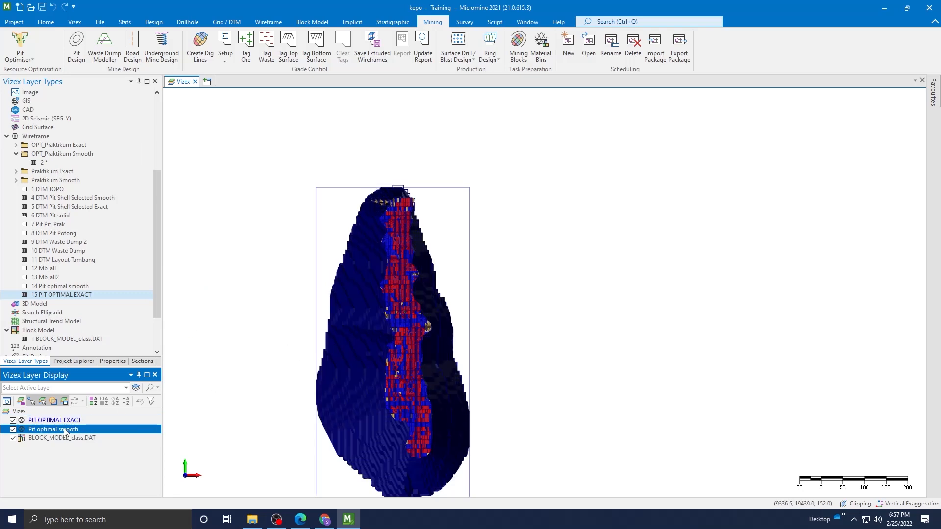
right_click(64, 430)
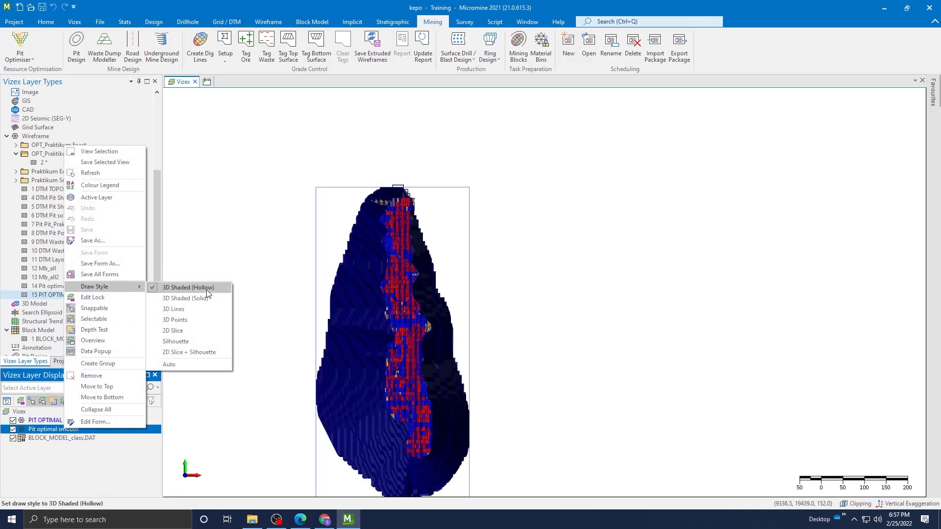
click(198, 328)
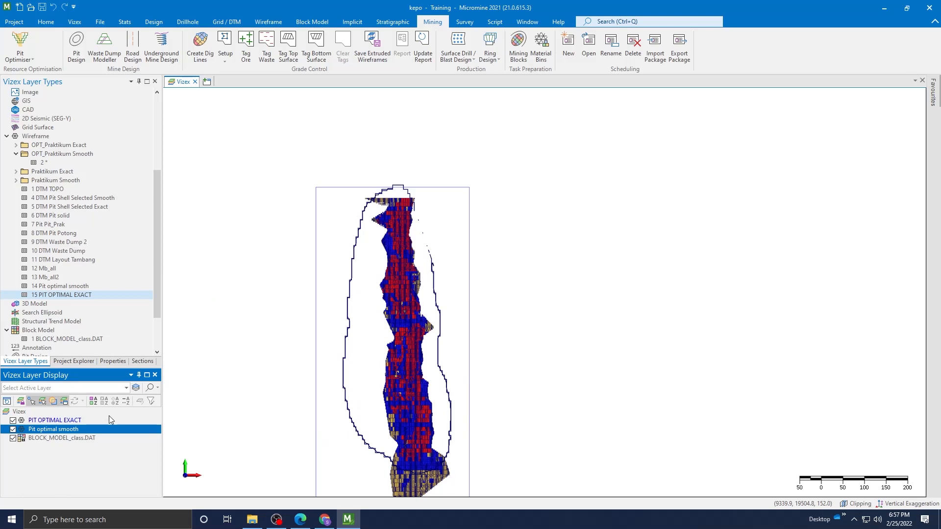
Hide the PIT OPTIMAL EXACT layer, leaving the Pit optimal smooth outline and block model displayed.
click(80, 422)
right_click(80, 421)
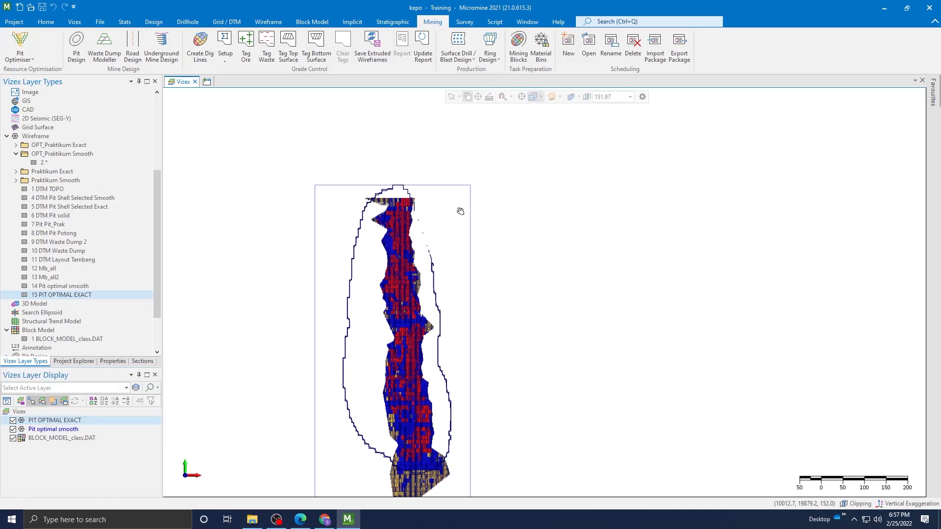
scroll(470, 210, up, 5)
scroll(433, 273, down, 5)
scroll(445, 370, up, 4)
scroll(400, 390, down, 2)
scroll(400, 391, down, 2)
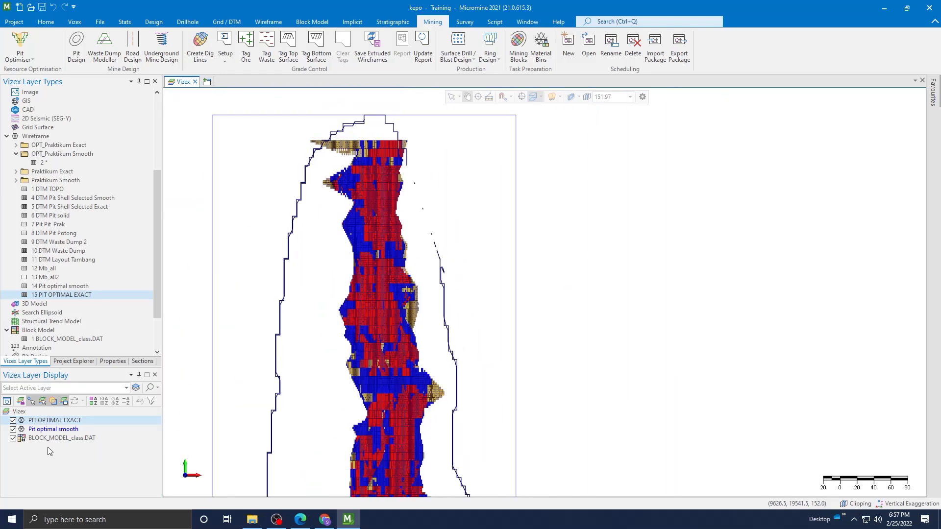
click(13, 420)
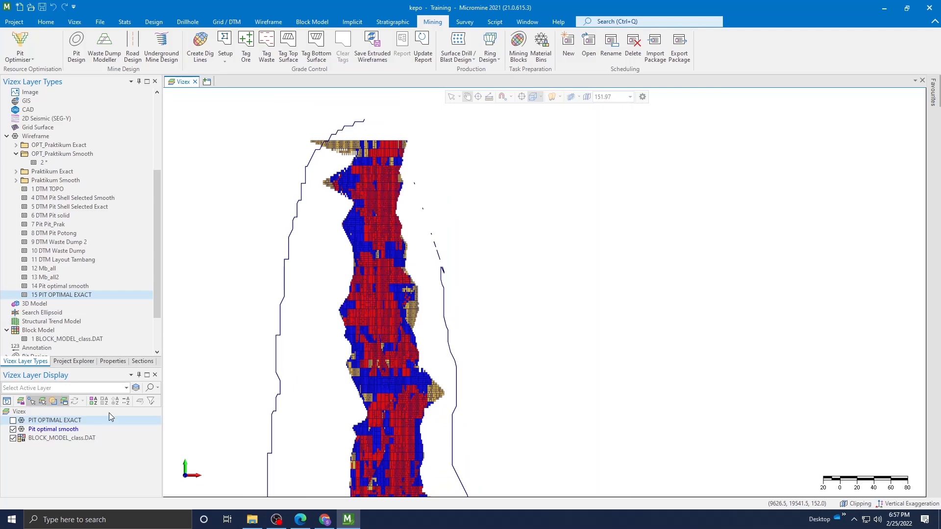
Set the elevation of the plan slice to 50.
scroll(490, 253, down, 3)
scroll(490, 253, up, 3)
scroll(490, 253, down, 2)
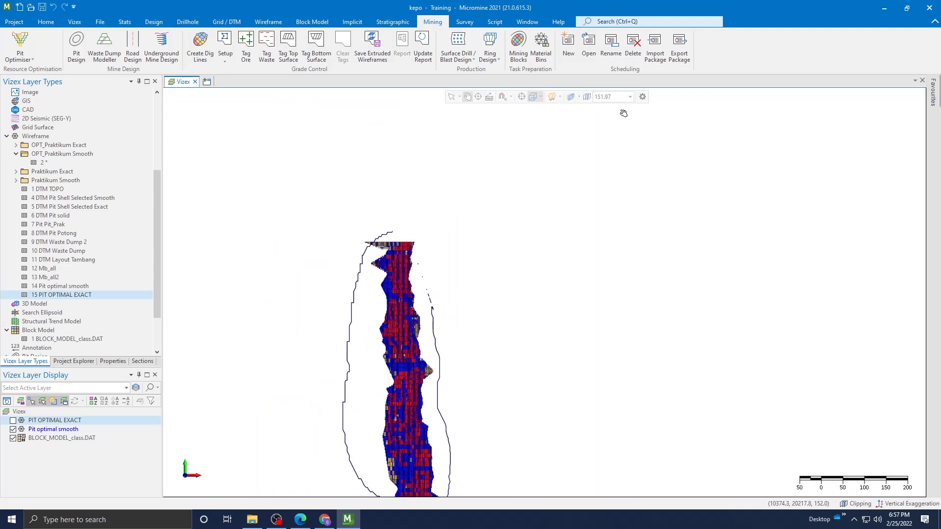
scroll(562, 294, down, 2)
scroll(528, 405, up, 2)
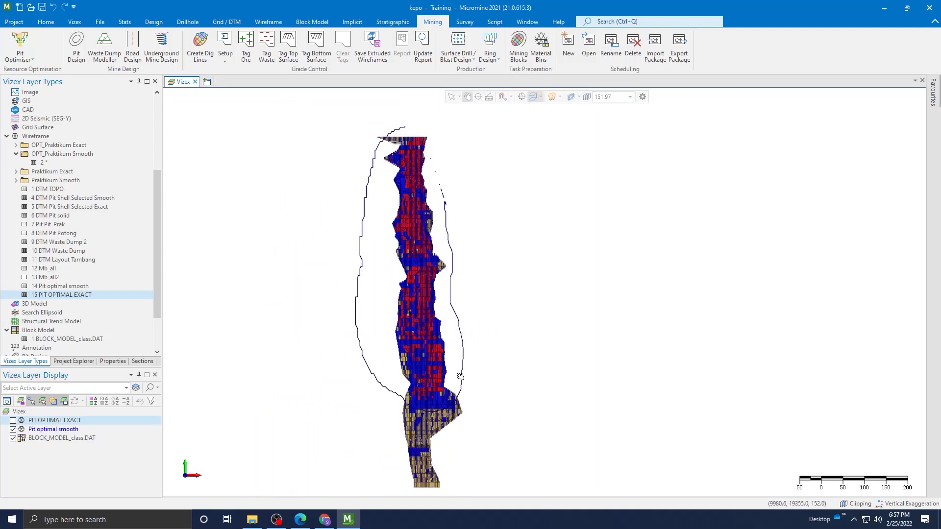
scroll(470, 379, up, 1)
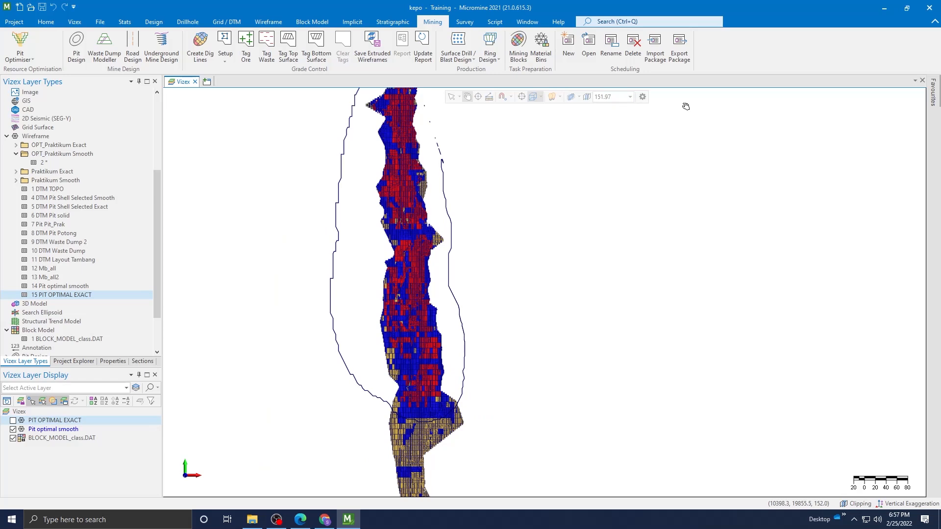
click(618, 97)
text(50)
key(Return)
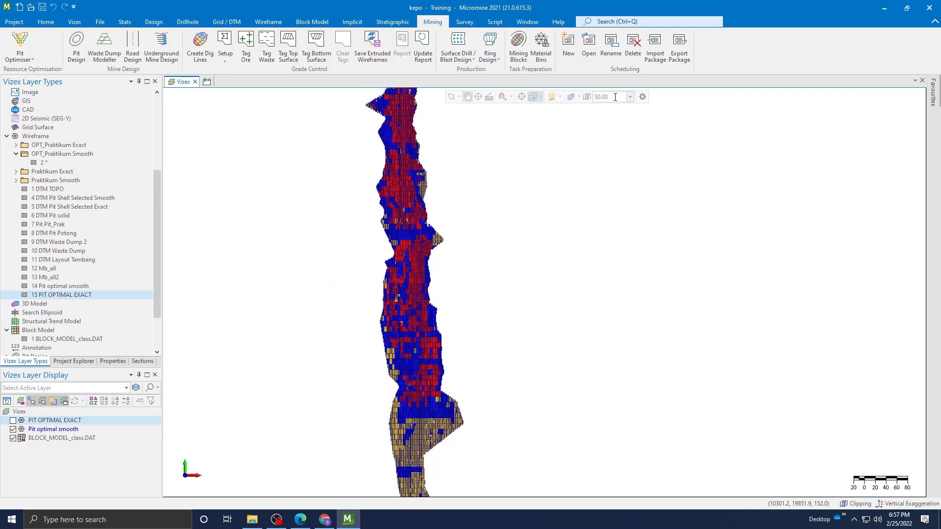
Set the draw style of the BLOCK_MODEL_class.DAT layer to 2D Slice.
scroll(567, 267, down, 3)
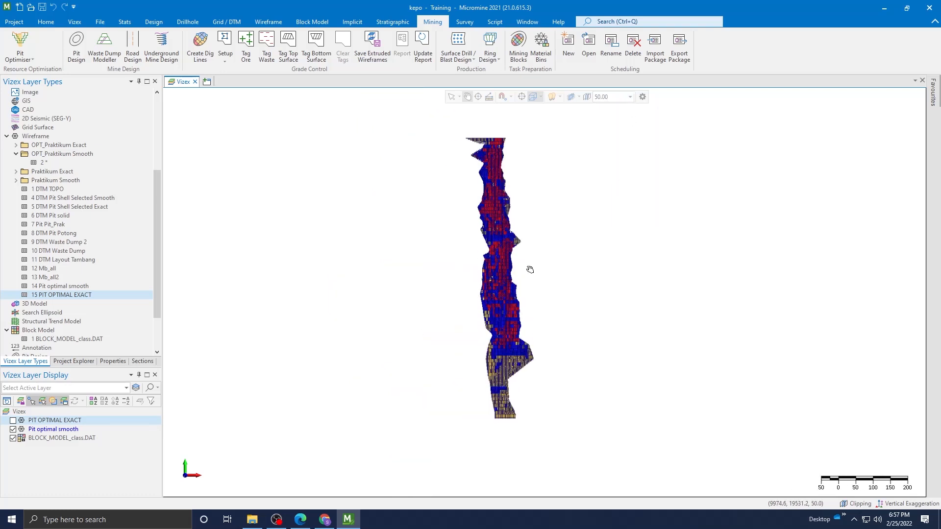
click(69, 438)
right_click(69, 442)
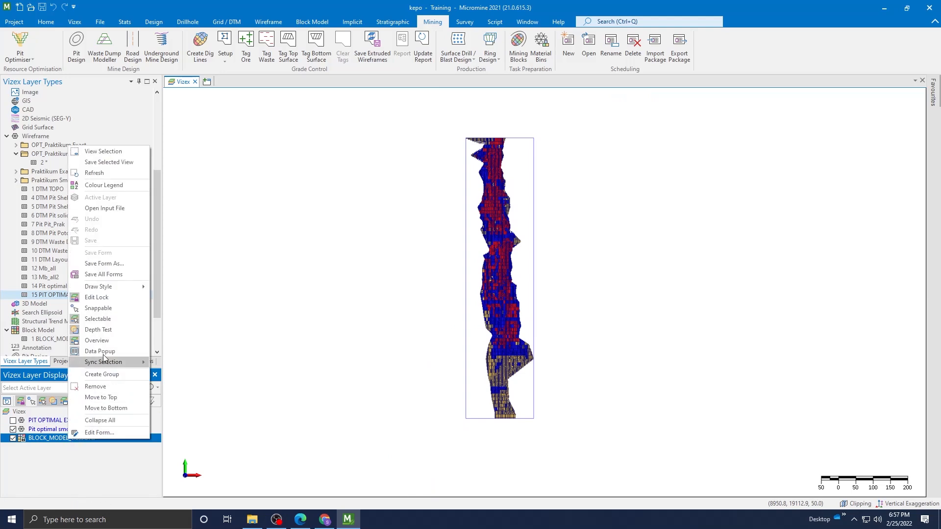
mouse_move(141, 289)
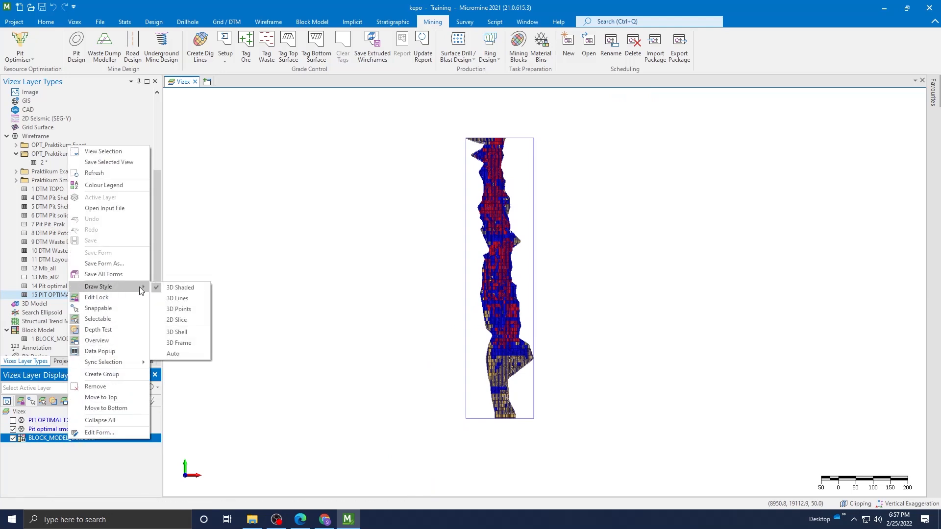
click(186, 320)
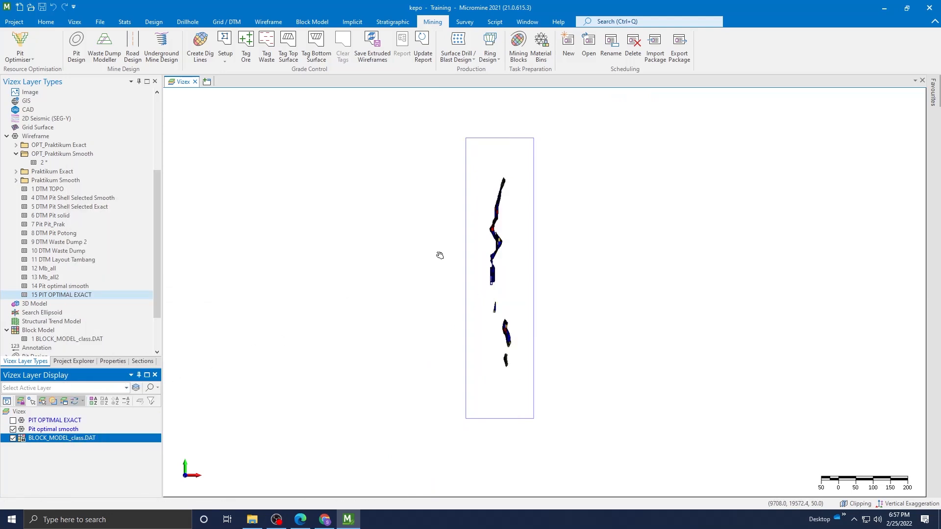
Examine how the Pit optimal smooth outline fits the block model blocks on the elevation 50 plan slice.
scroll(607, 259, up, 5)
scroll(698, 235, down, 2)
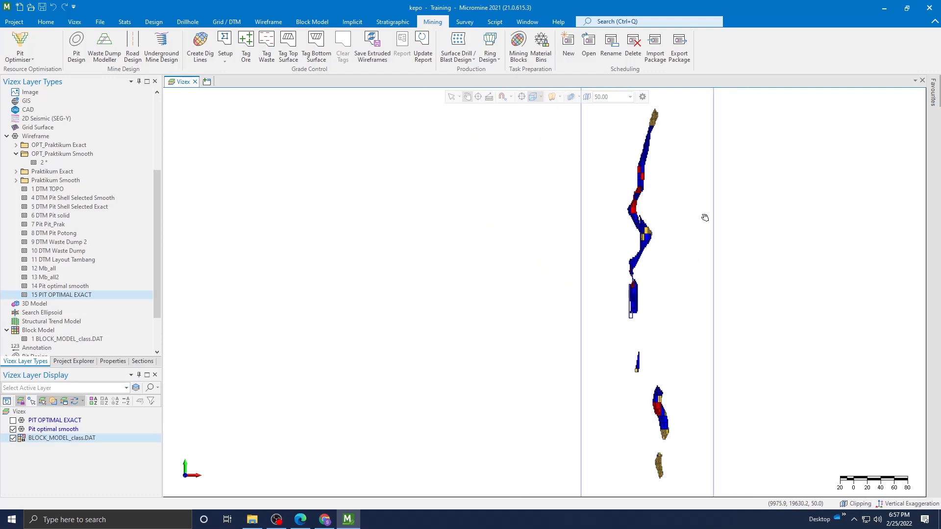
scroll(696, 210, up, 1)
scroll(640, 352, up, 2)
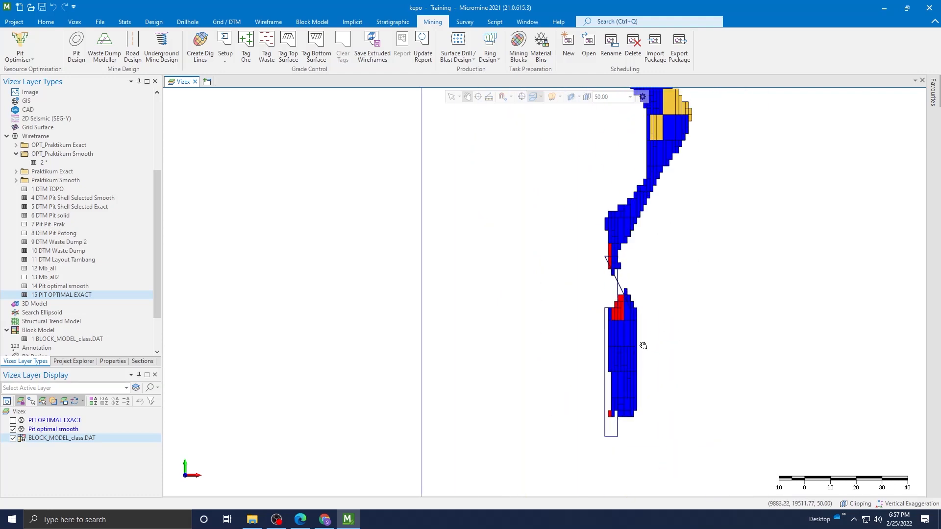
scroll(642, 296, down, 2)
scroll(639, 318, up, 1)
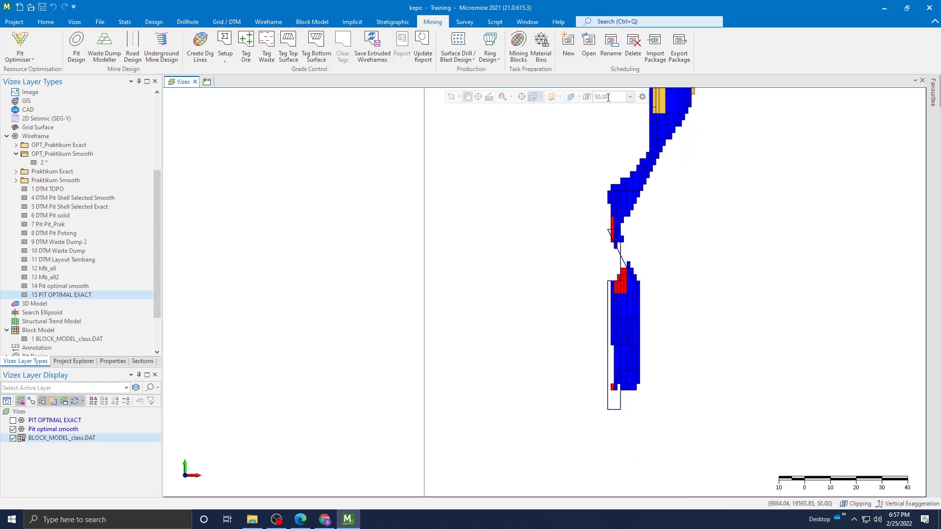
Turn on clipping and advance the plan slice to elevation 70 to compare the pit outline with the blocks.
click(585, 97)
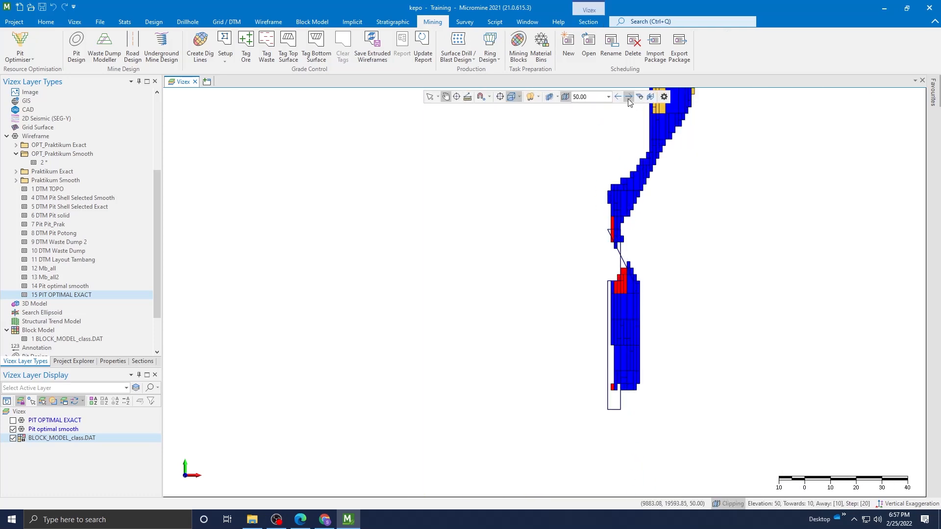
click(616, 98)
scroll(689, 207, down, 3)
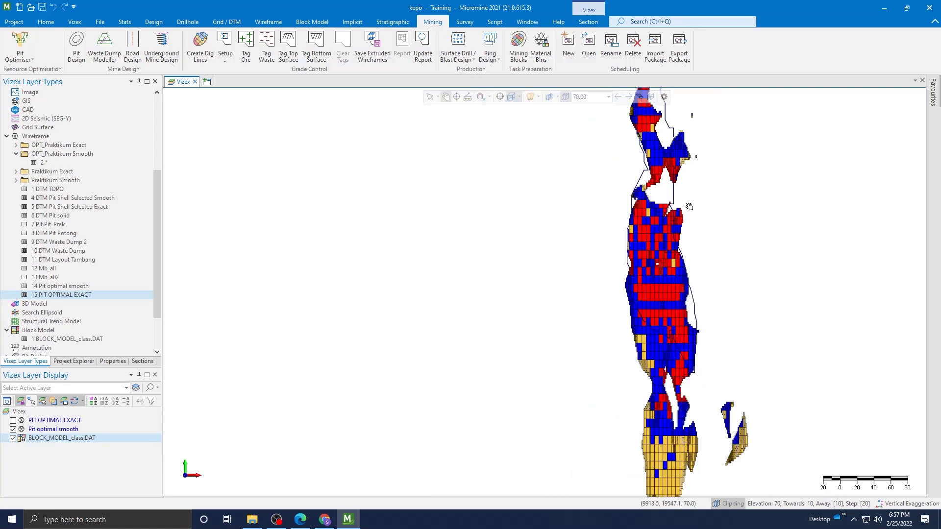
scroll(690, 206, up, 2)
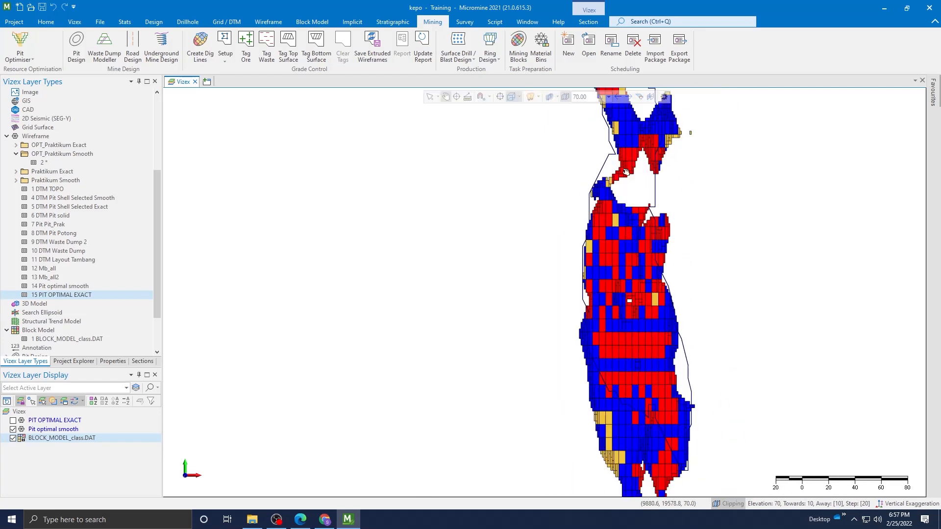
Hide the BLOCK_MODEL_class.DAT layer and return the plan slice to elevation 50.
click(14, 439)
scroll(603, 367, down, 1)
scroll(627, 346, down, 1)
click(628, 97)
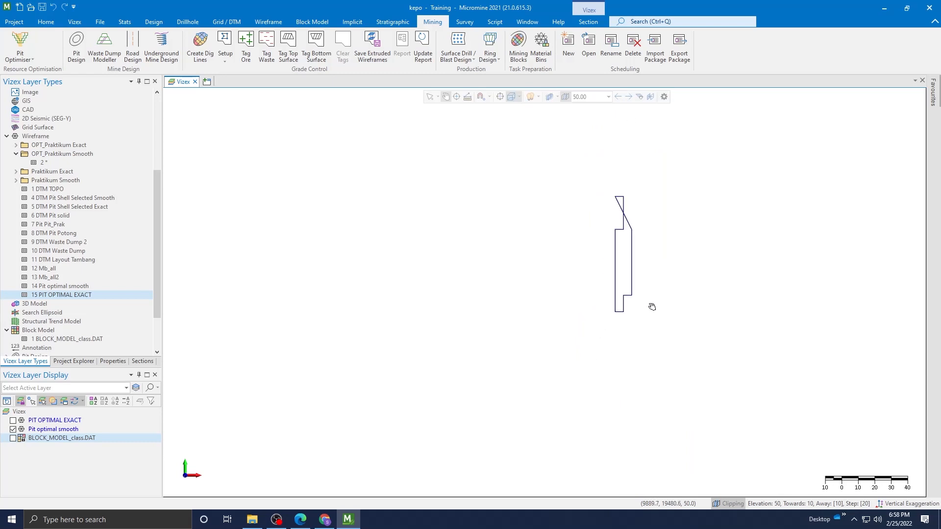
scroll(653, 243, down, 1)
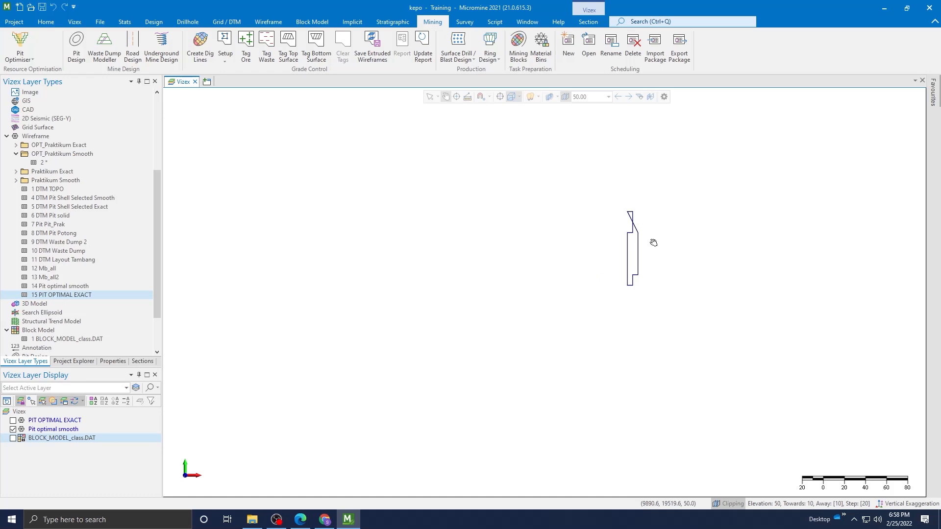
Set the elevation of the plan slice to 60.
click(581, 96)
key(BackSpace)
key(BackSpace)
key(Return)
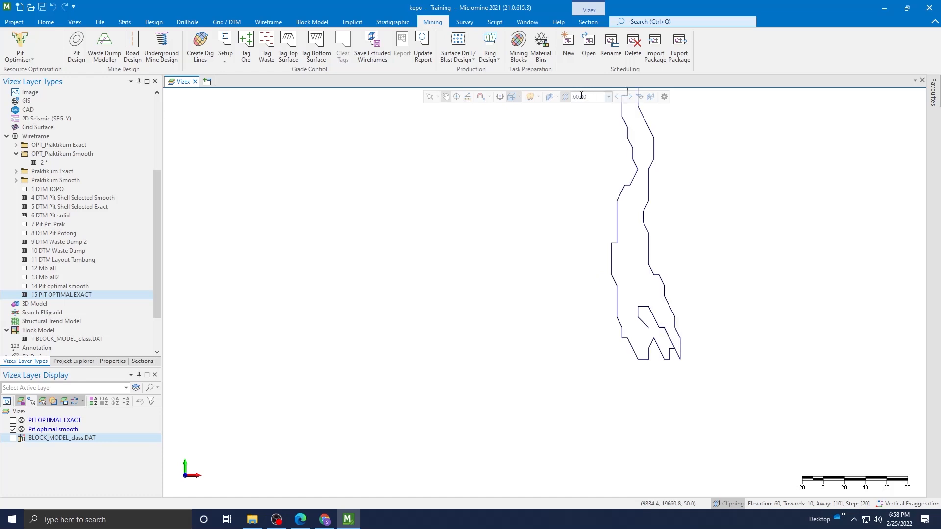
Measure the width of the smooth pit outline across its narrow neck on the elevation 60 slice.
scroll(759, 266, down, 1)
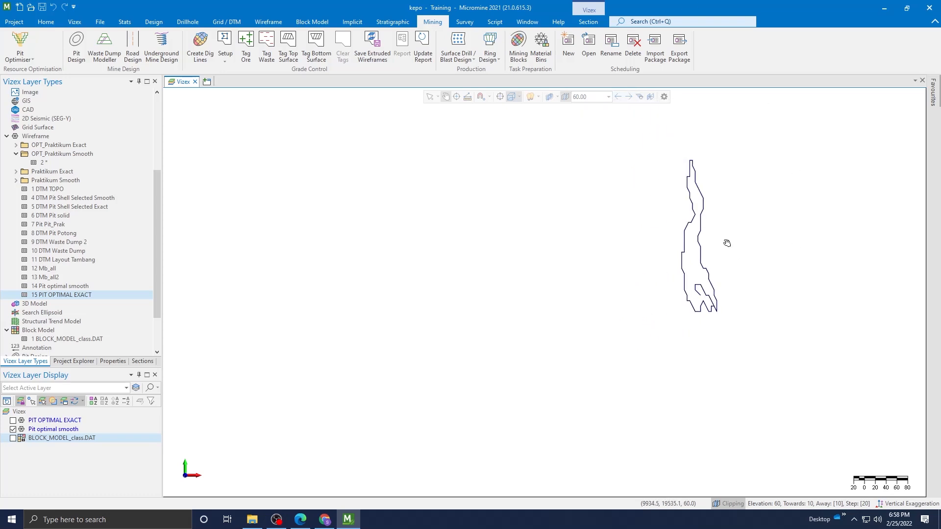
scroll(710, 208, up, 1)
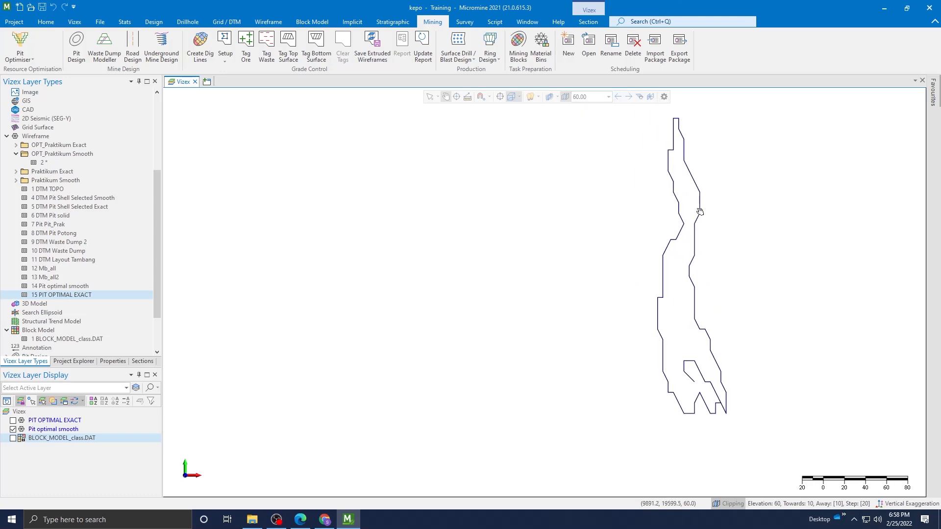
scroll(636, 204, down, 1)
scroll(737, 164, up, 1)
scroll(737, 161, up, 1)
scroll(725, 184, down, 2)
scroll(706, 248, up, 2)
scroll(548, 220, up, 2)
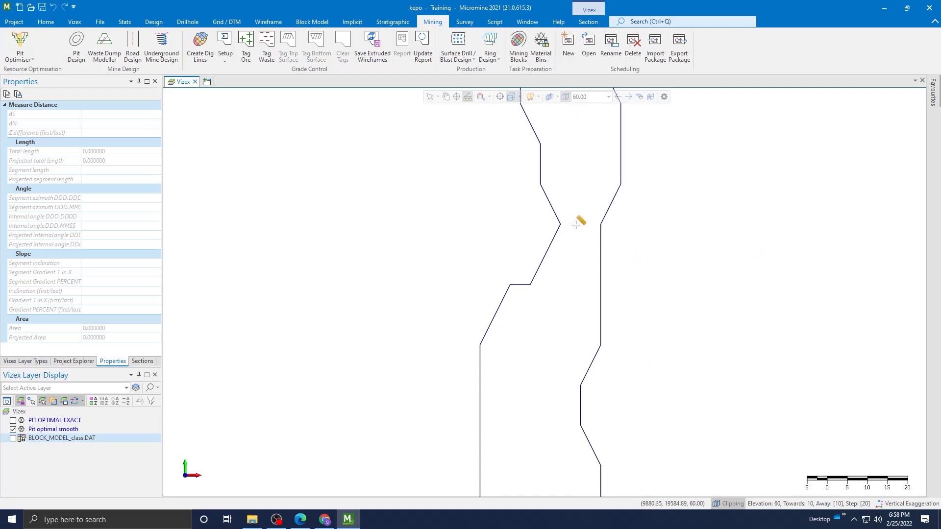
click(597, 223)
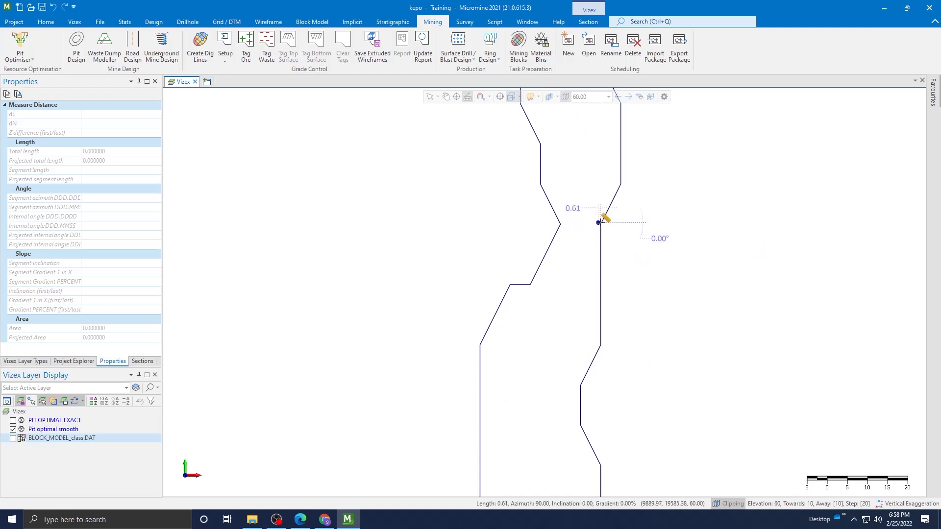
click(560, 223)
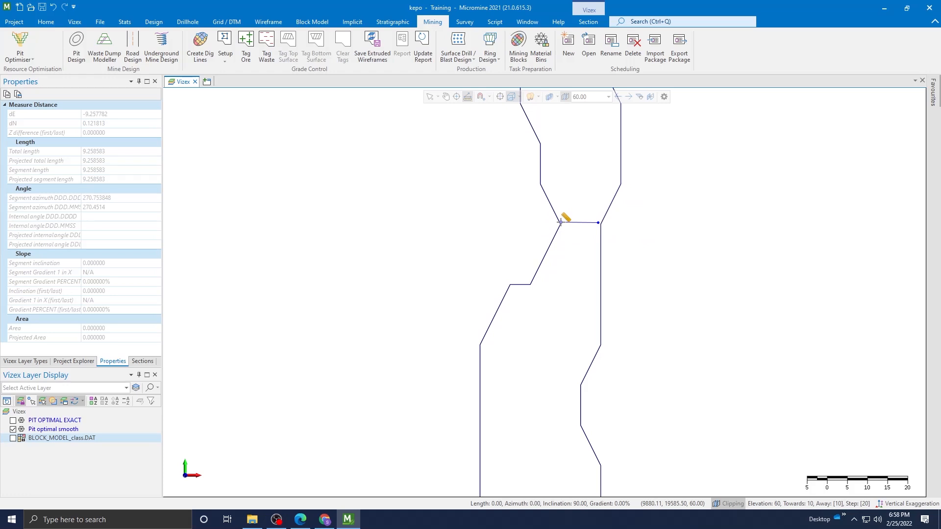
scroll(560, 223, down, 2)
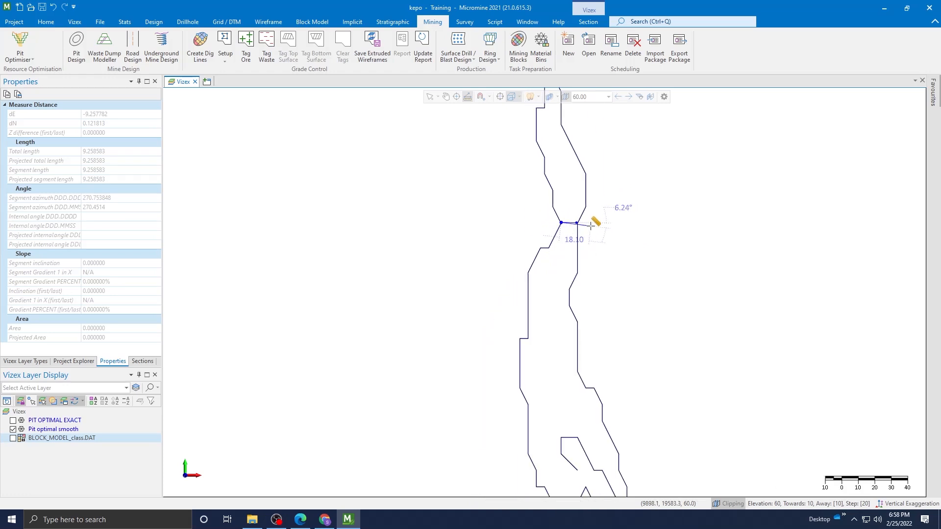
key(Escape)
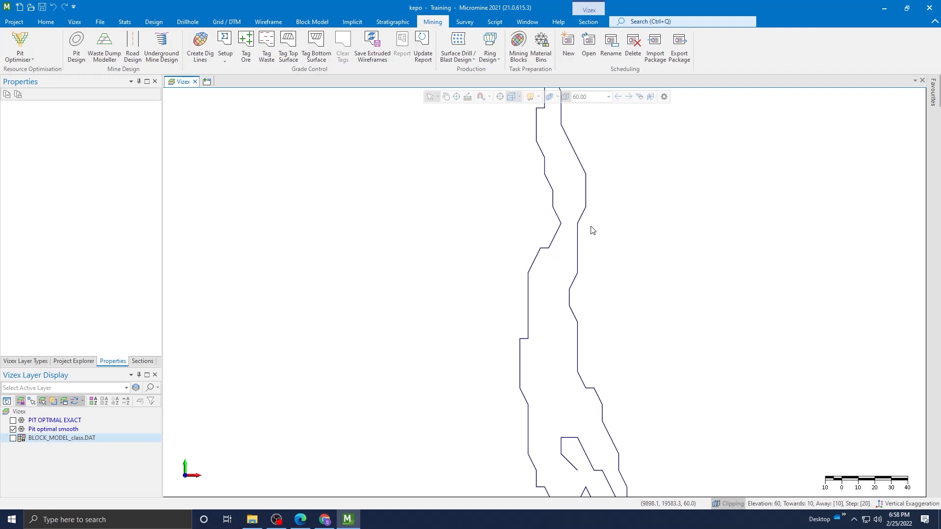
Measure the width across the wide southern part of the smooth pit outline on the elevation 60 slice.
scroll(603, 276, down, 2)
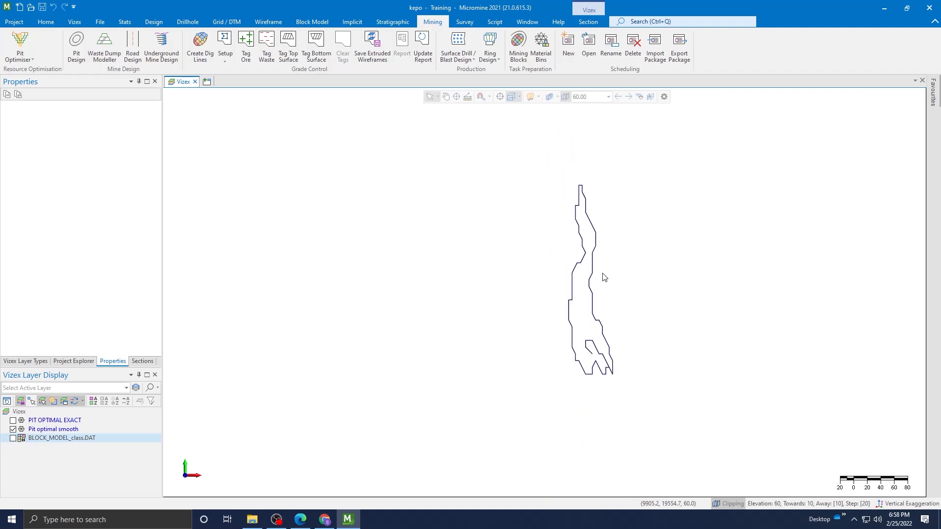
click(468, 96)
scroll(632, 325, up, 2)
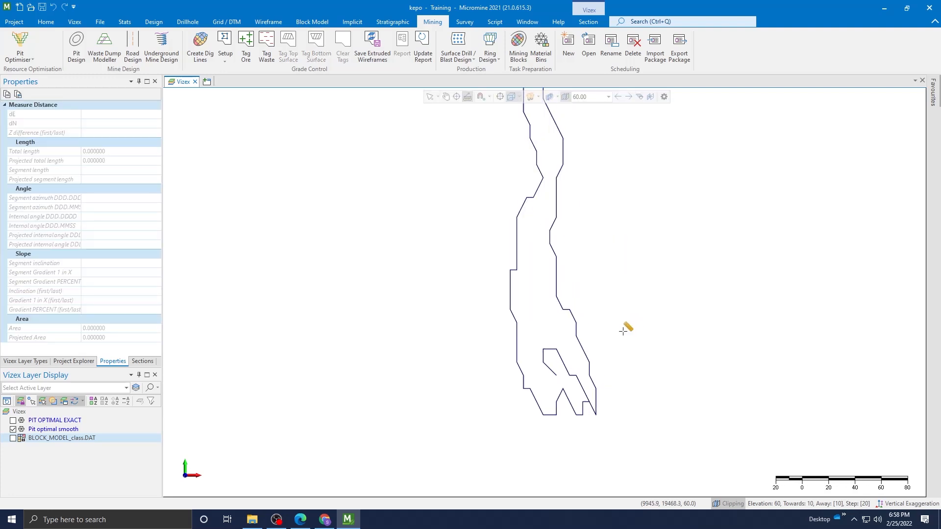
click(575, 327)
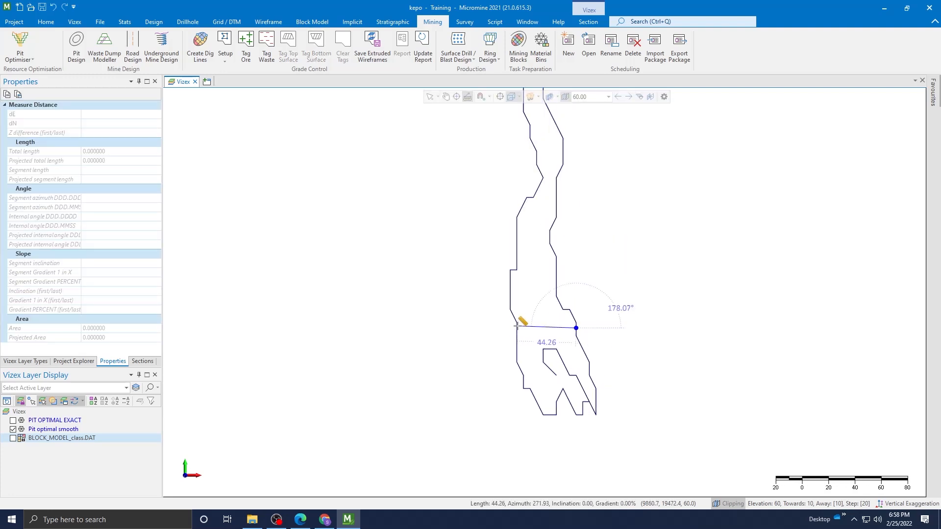
click(517, 326)
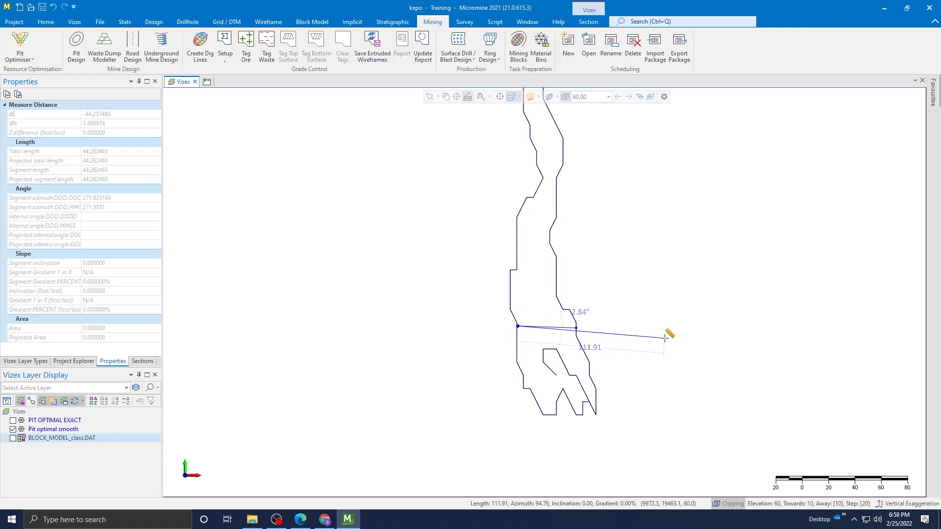
key(Escape)
Select the Pit optimal smooth slice outline and inspect its points along the whole pit.
scroll(620, 274, down, 2)
scroll(575, 162, up, 2)
click(574, 297)
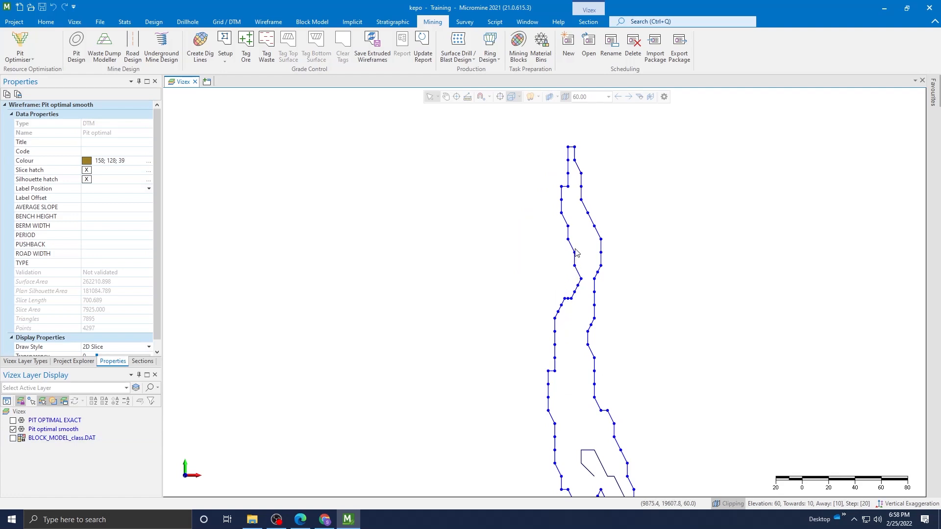
scroll(672, 316, down, 2)
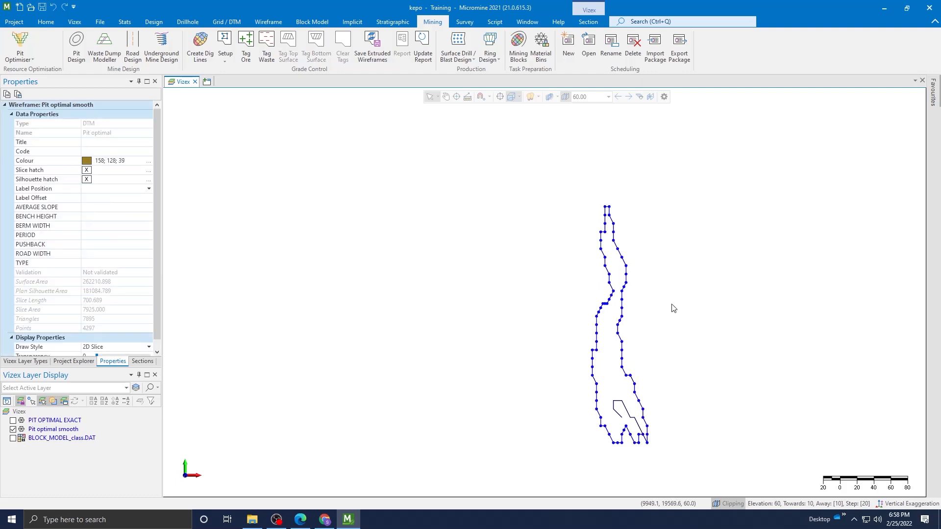
scroll(676, 308, up, 2)
scroll(677, 312, down, 2)
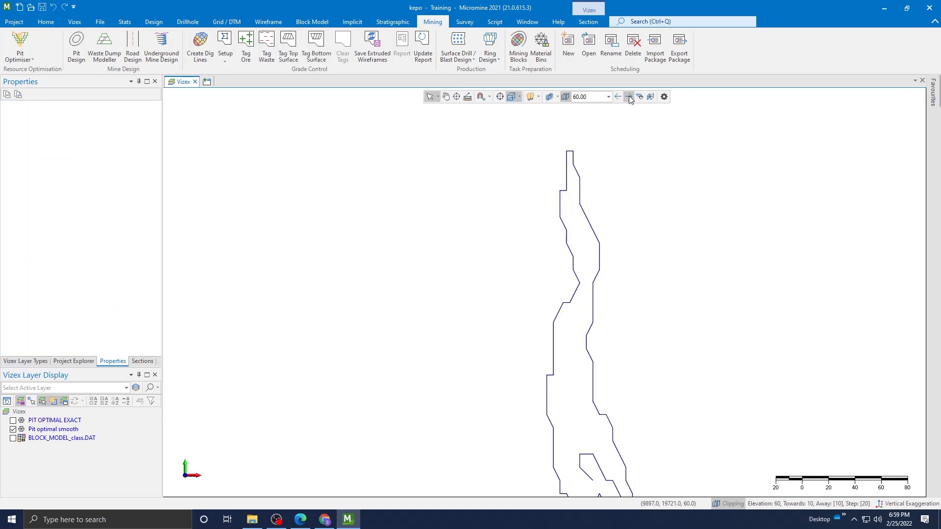
Switch the plan slice to elevation 50 and view the smooth pit outline at that level.
click(628, 97)
click(619, 97)
double_click(578, 97)
click(608, 97)
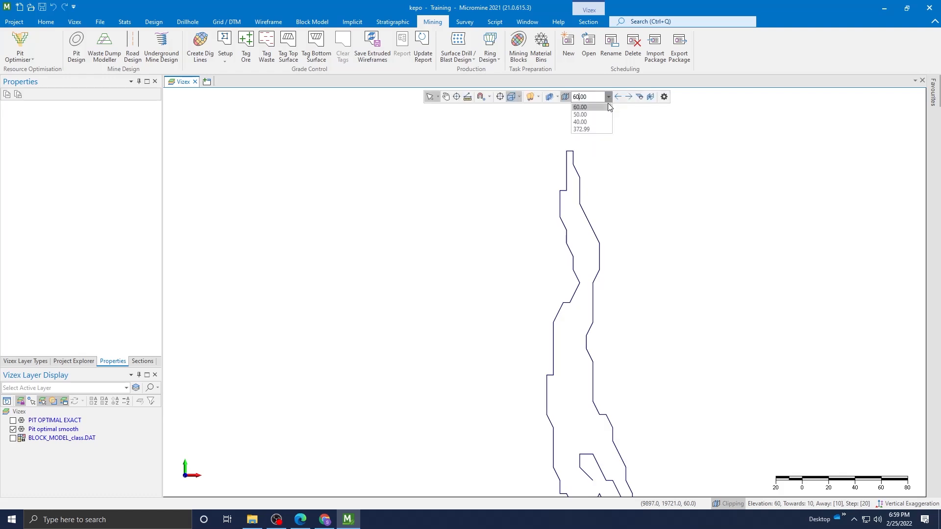
click(593, 115)
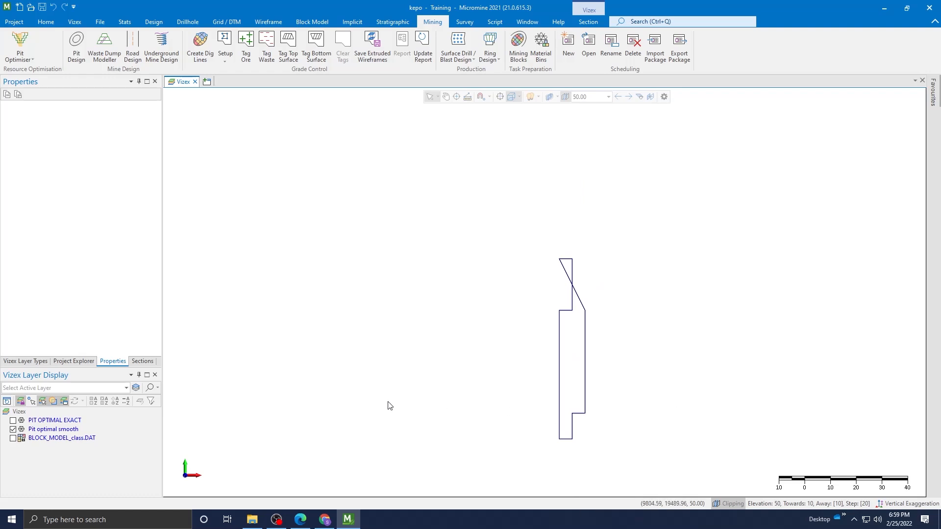
scroll(589, 401, down, 1)
scroll(588, 401, down, 2)
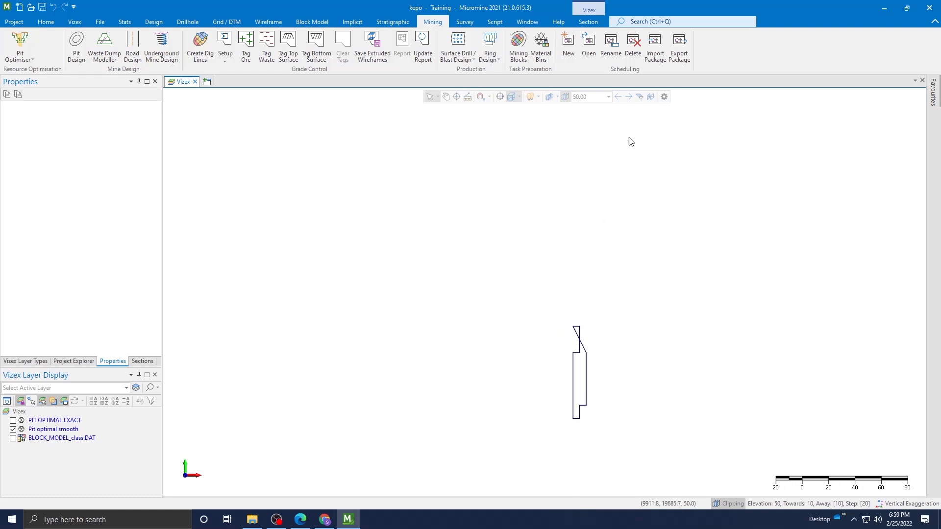
Step the plan slice to elevation 70, set it back to 60, and examine the smooth pit outline there.
click(618, 98)
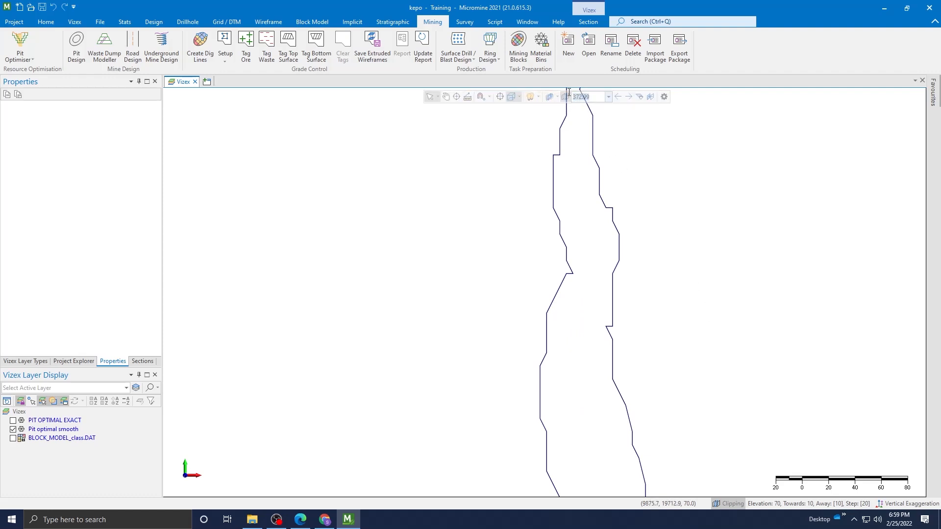
text(60)
key(Return)
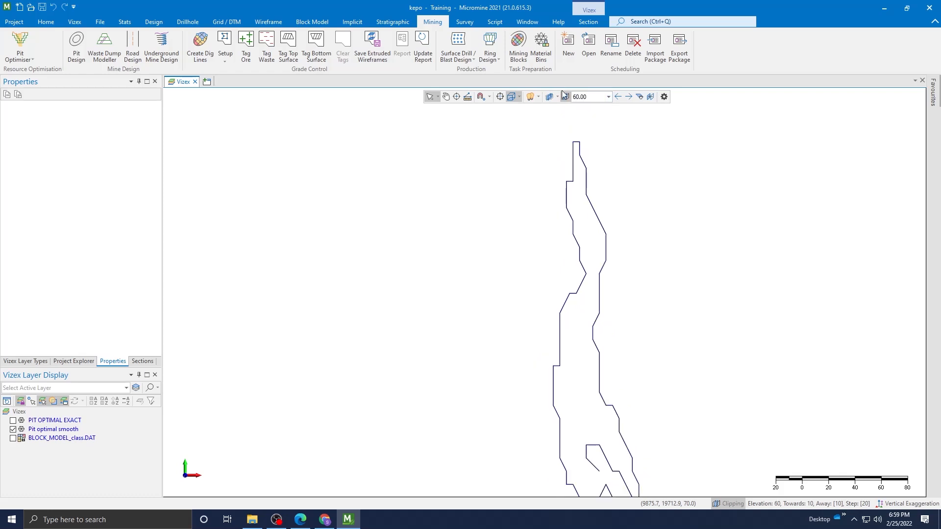
scroll(664, 309, down, 3)
scroll(669, 350, up, 2)
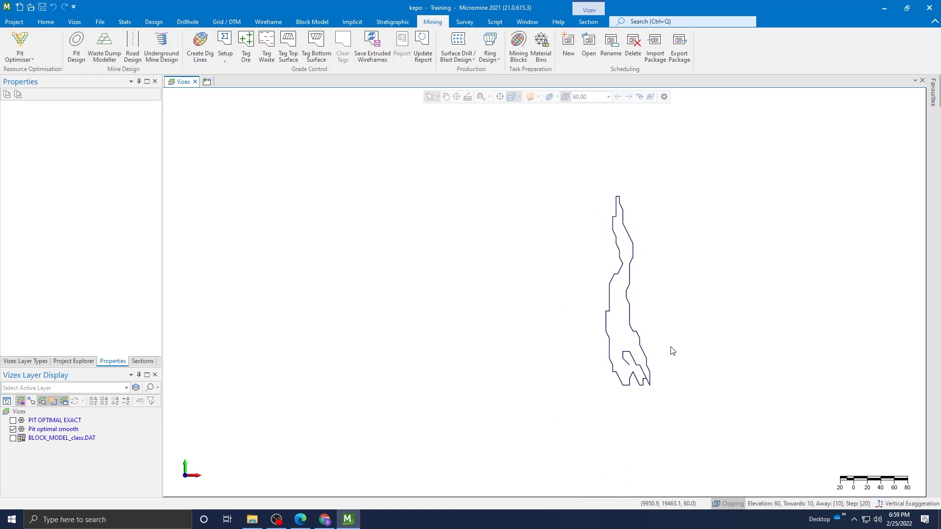
scroll(622, 201, up, 1)
scroll(632, 221, down, 2)
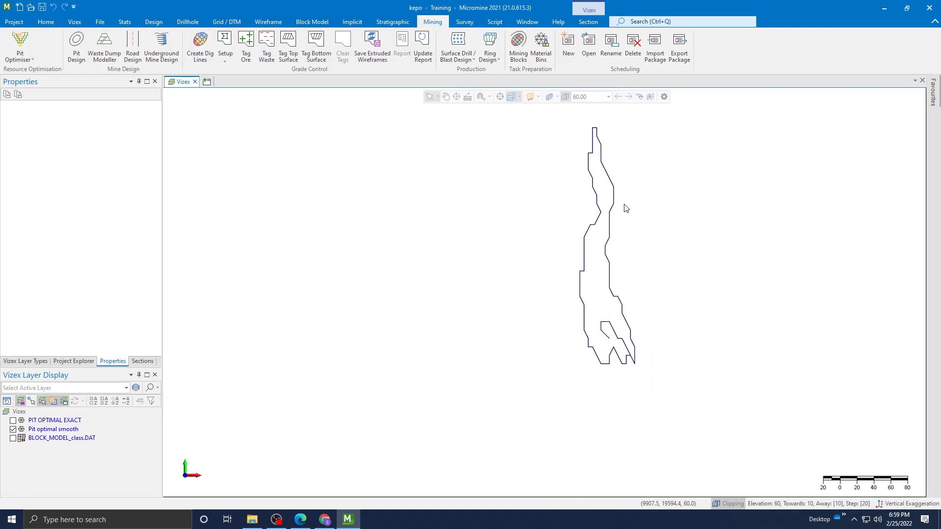
scroll(639, 294, up, 3)
scroll(624, 293, down, 3)
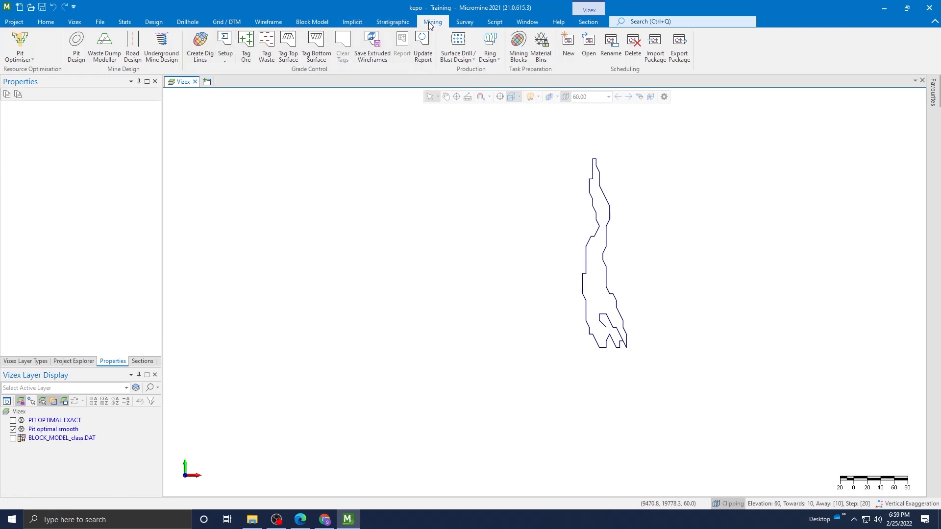
Open the Pit Design settings and create a new pit design file named PIT MPD PRAK.
click(78, 49)
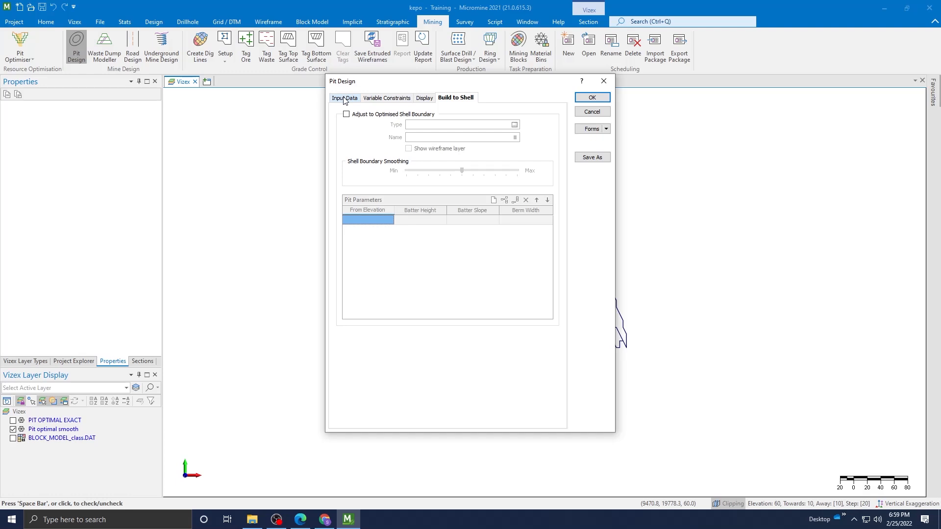
click(344, 98)
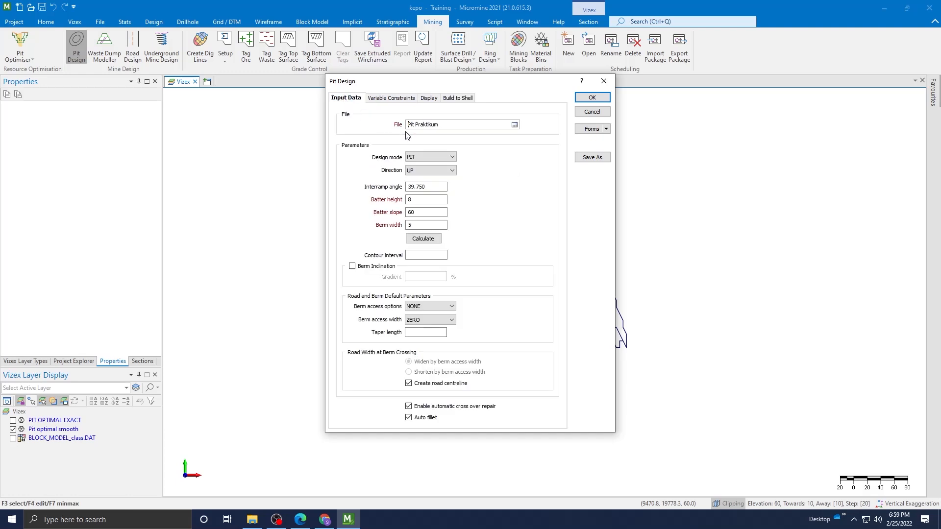
right_click(461, 125)
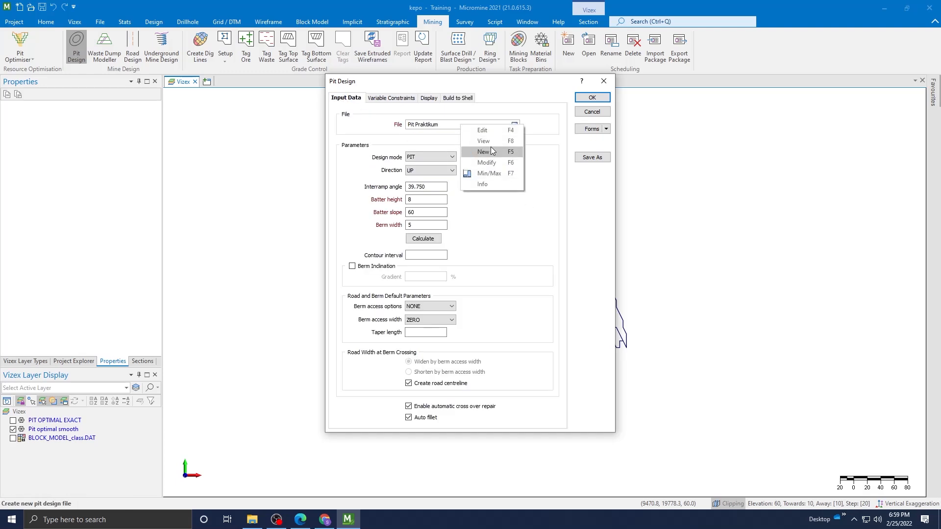
click(490, 151)
click(447, 246)
drag(441, 245, 357, 244)
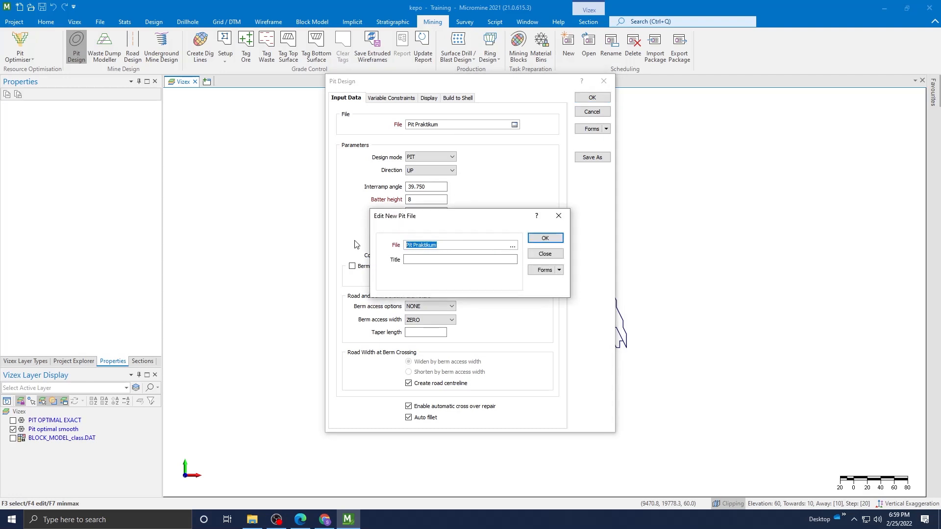
text(p)
click(555, 240)
right_click(466, 125)
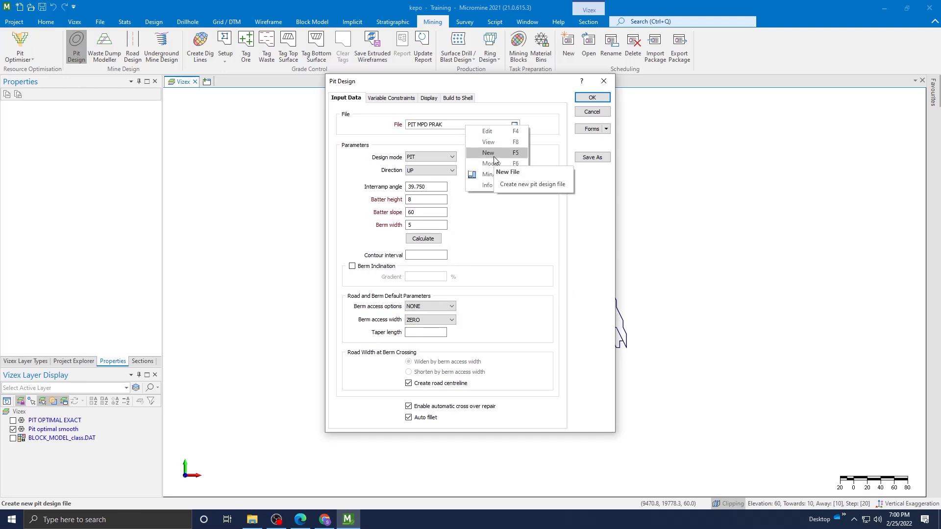
click(455, 123)
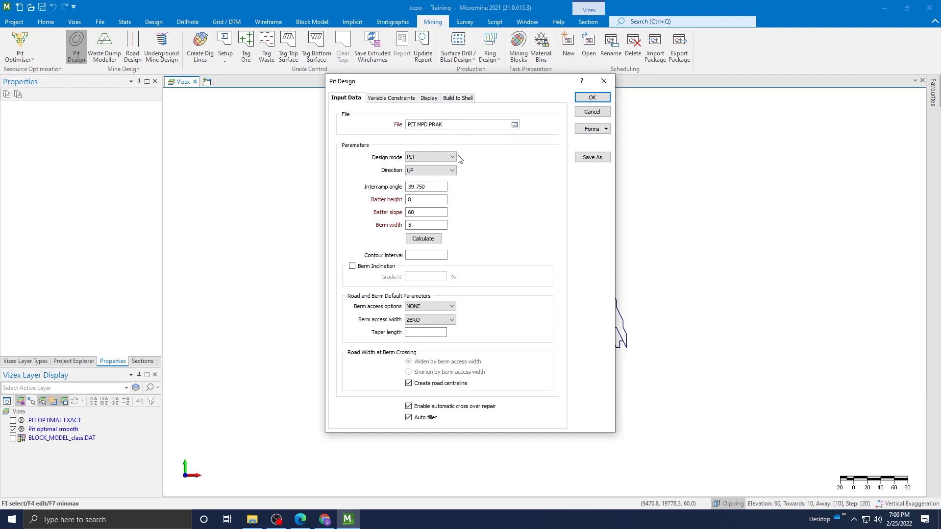
Set the design mode to PIT and the design direction to UP.
click(433, 157)
click(433, 160)
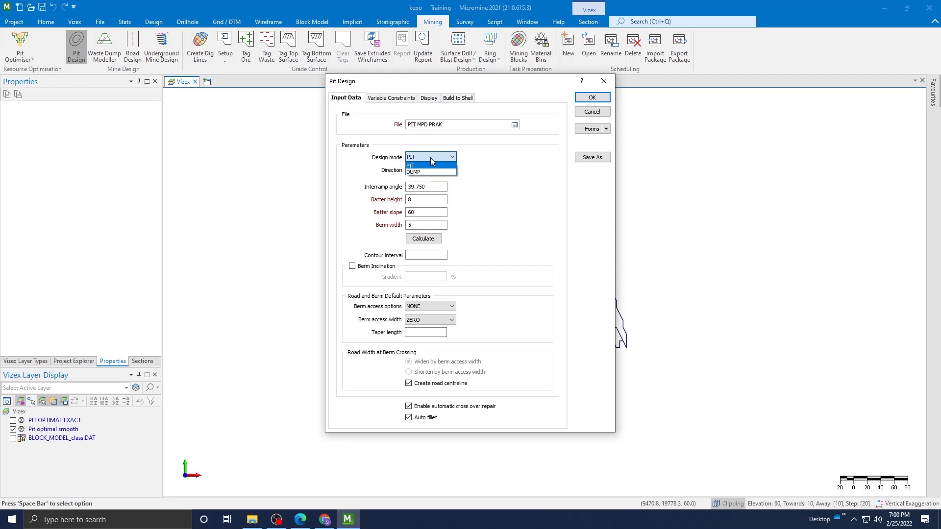
click(431, 164)
click(477, 174)
click(435, 159)
click(494, 185)
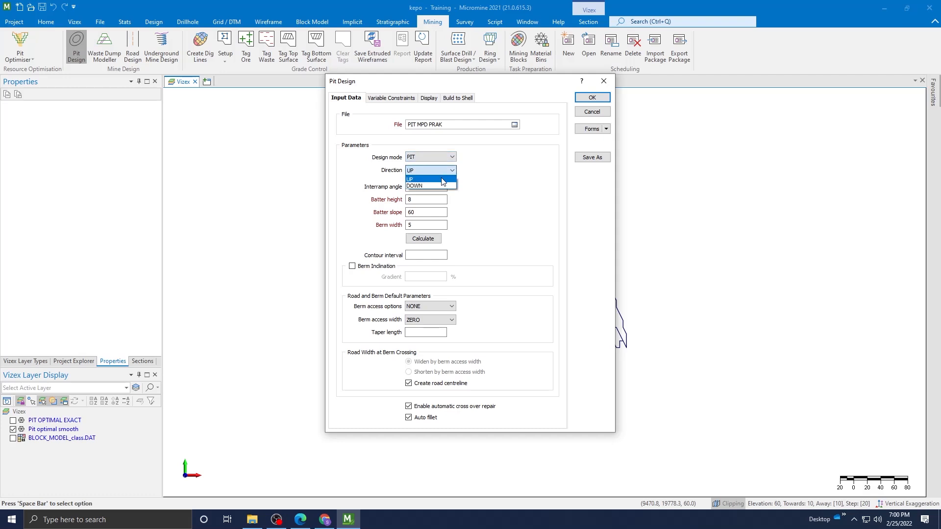
click(478, 208)
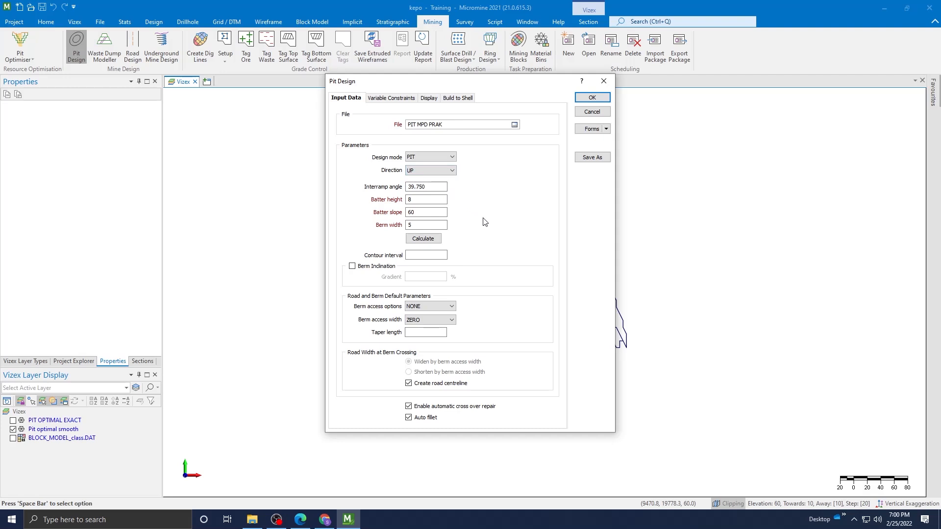
Clear the interramp angle and recalculate it from batter height 8, batter slope 60 and berm width 5.
click(429, 200)
click(427, 213)
click(433, 227)
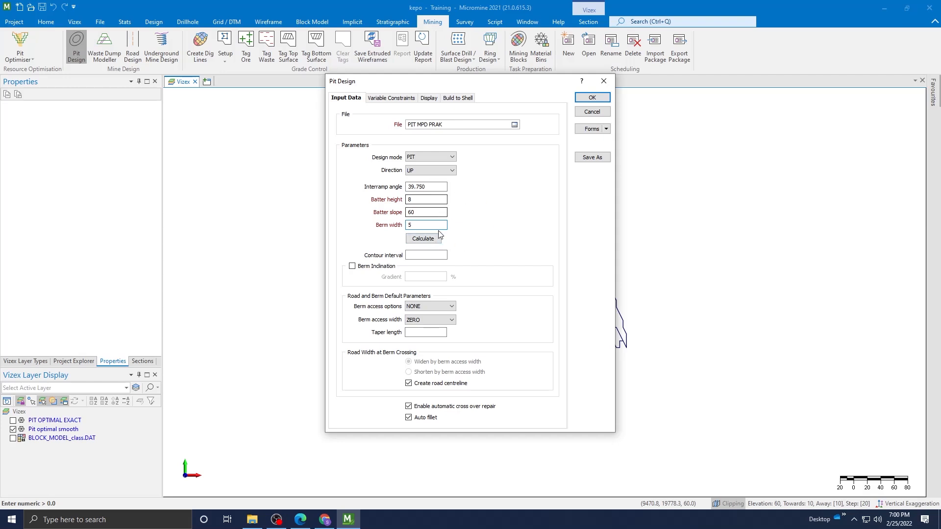
drag(436, 188, 409, 187)
key(BackSpace)
click(423, 238)
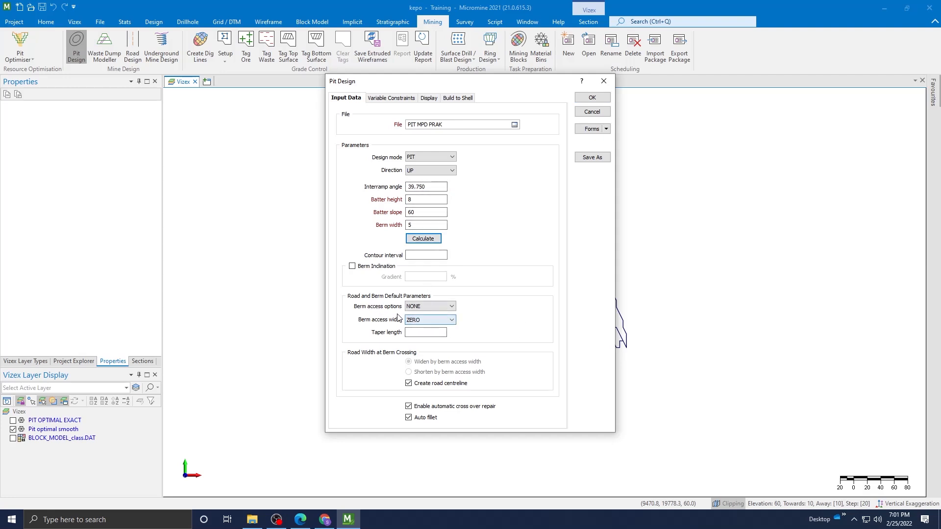
Examine the available choices for the berm access options and the berm access width.
click(426, 307)
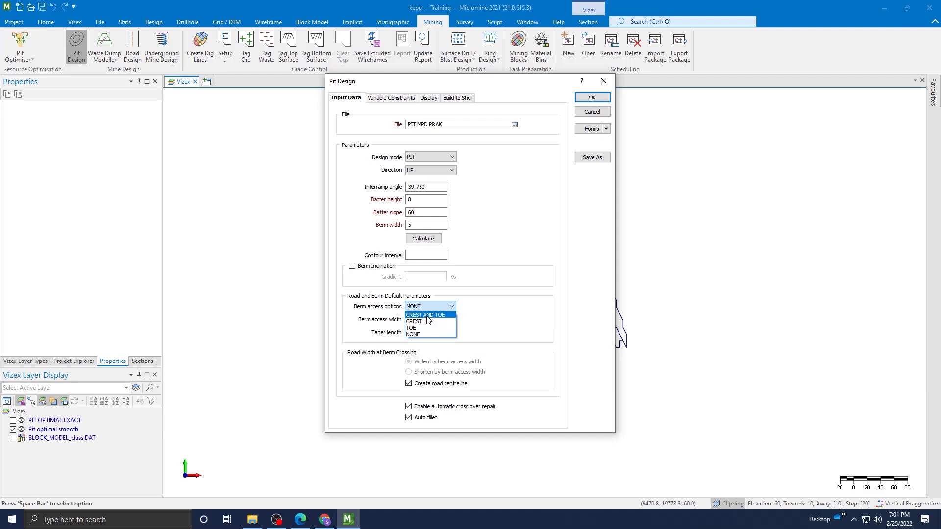
click(485, 316)
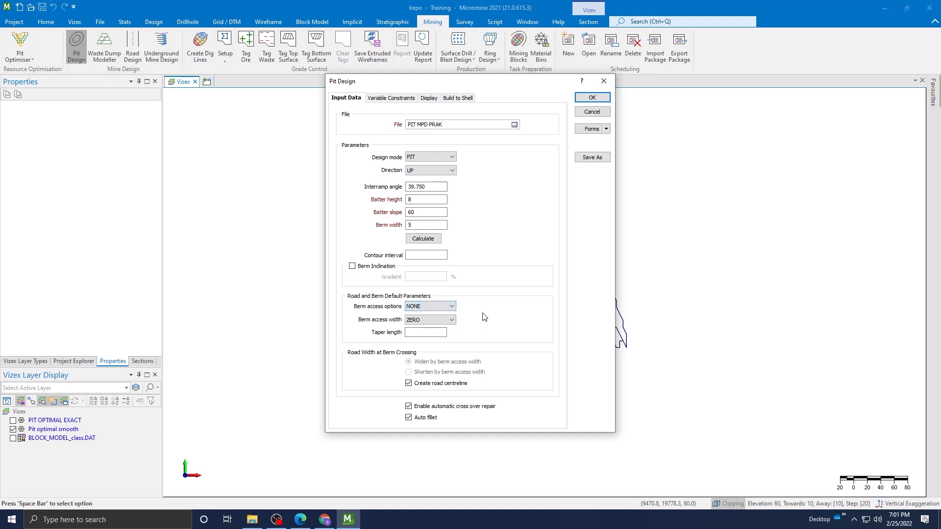
click(433, 307)
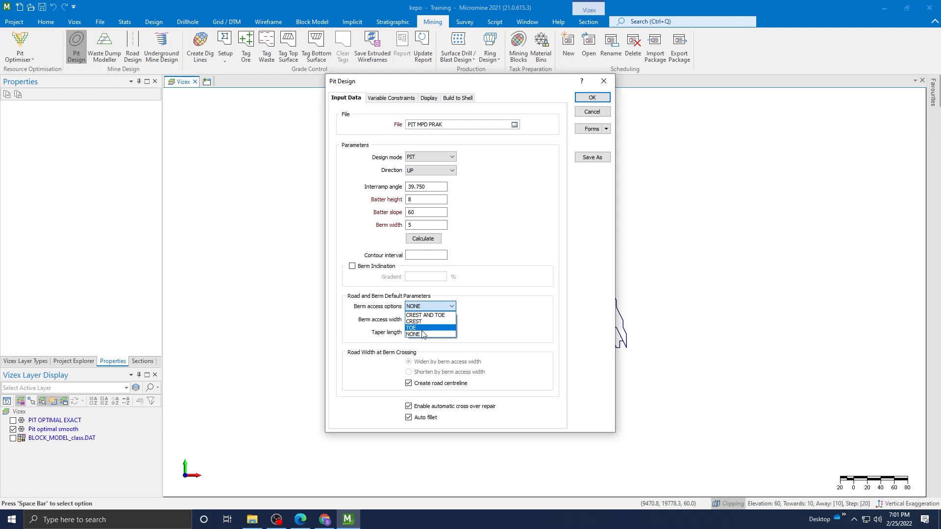
click(487, 315)
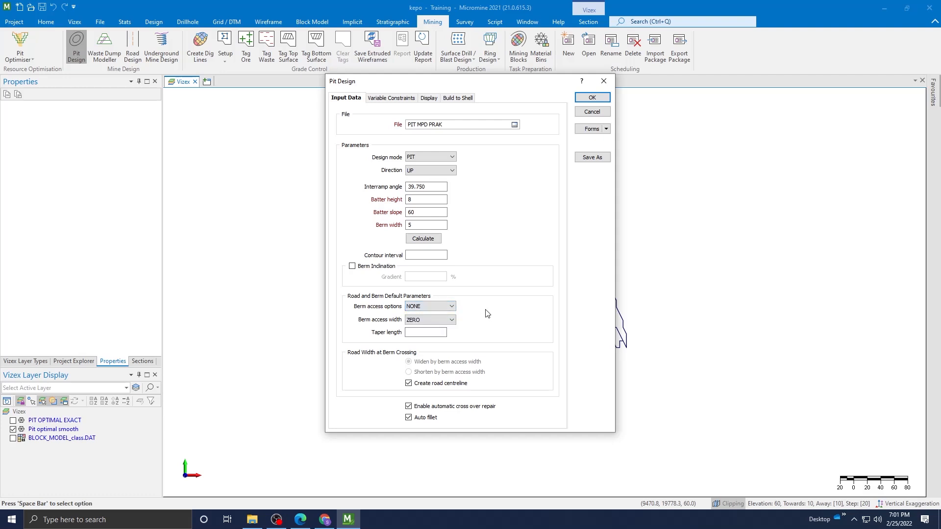
click(437, 309)
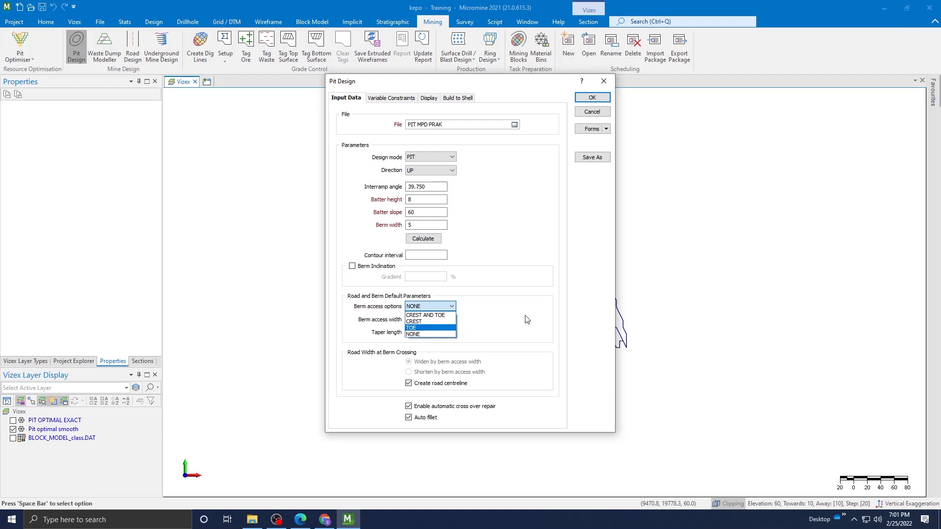
click(512, 321)
click(448, 306)
click(481, 310)
click(450, 321)
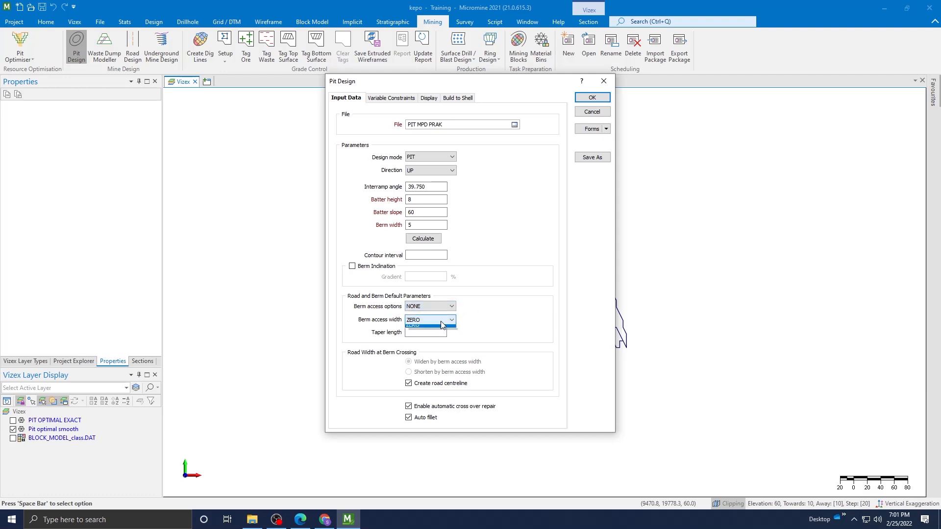
click(453, 322)
click(444, 321)
click(479, 322)
click(451, 322)
click(451, 325)
Review the constraint, display and shell settings, accept the pit design settings and activate the Toe string tool.
click(391, 98)
click(432, 100)
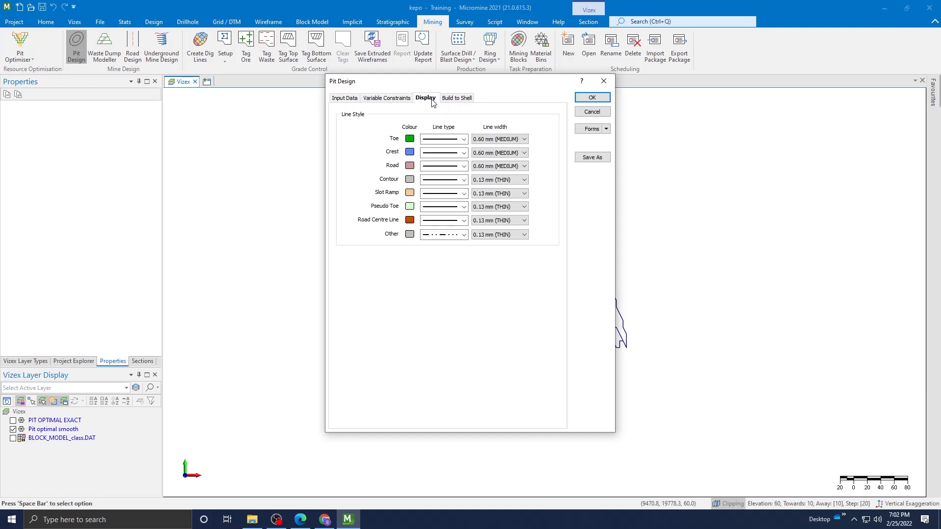
click(463, 99)
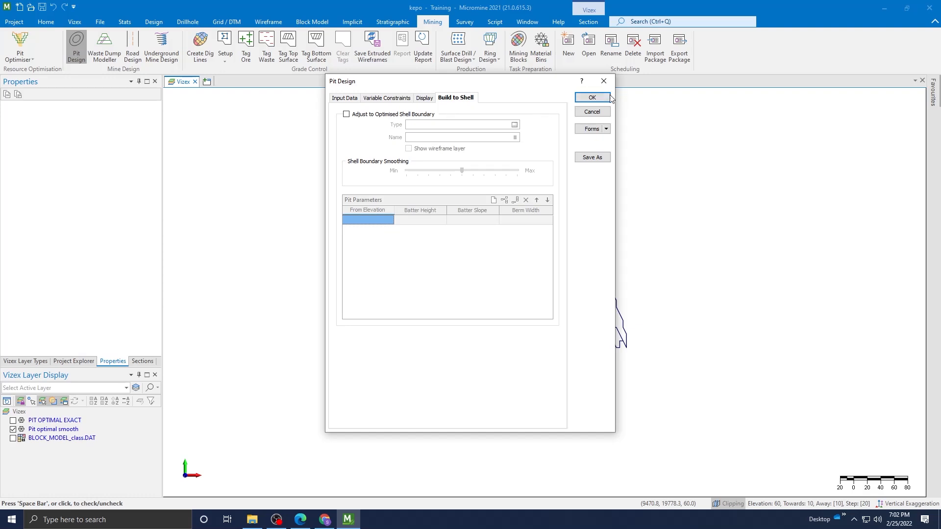
click(593, 98)
scroll(632, 276, up, 3)
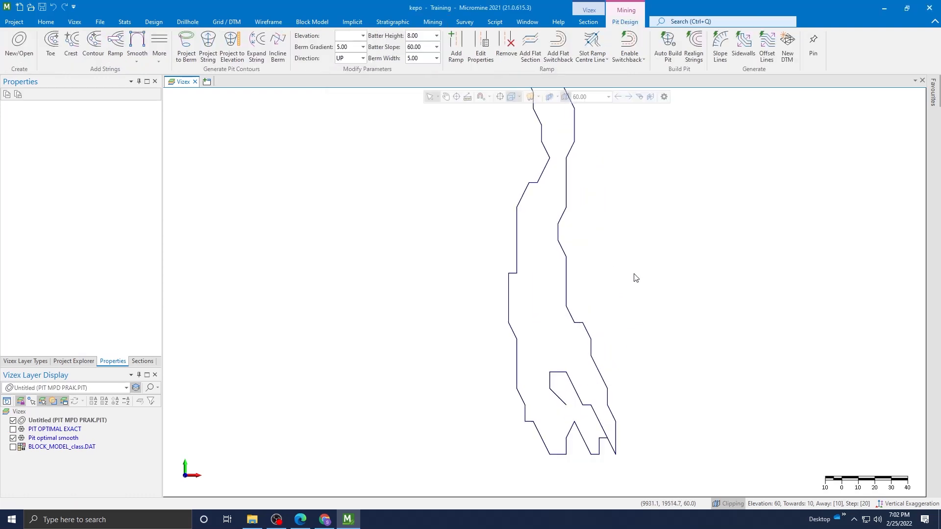
scroll(631, 275, down, 4)
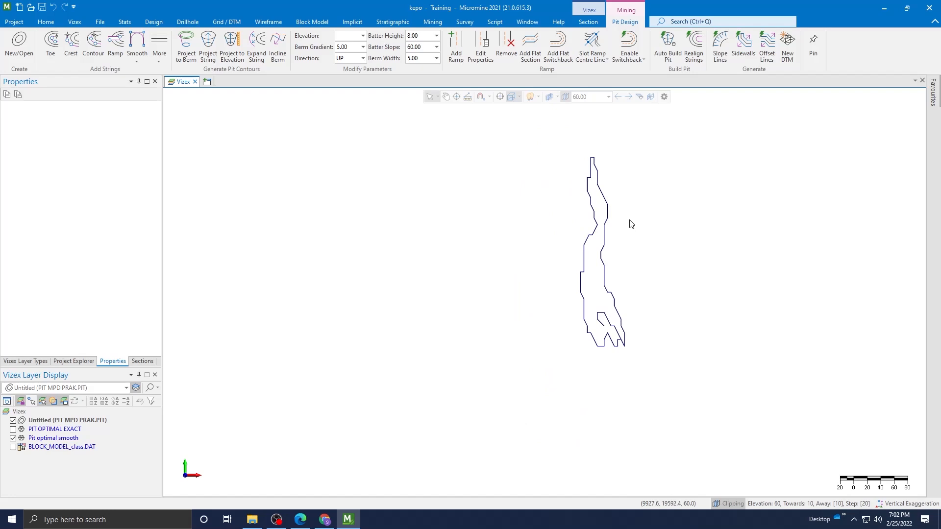
scroll(632, 224, up, 3)
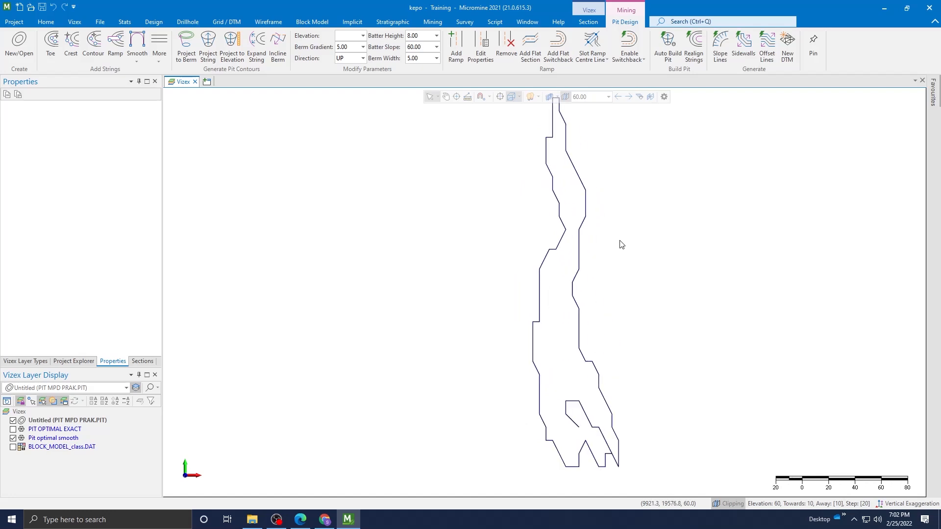
click(53, 44)
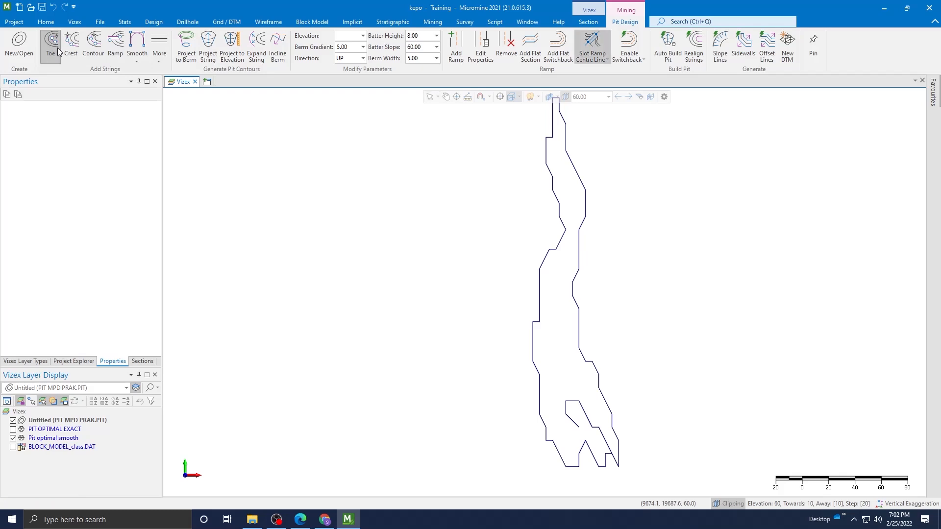
scroll(600, 395, up, 2)
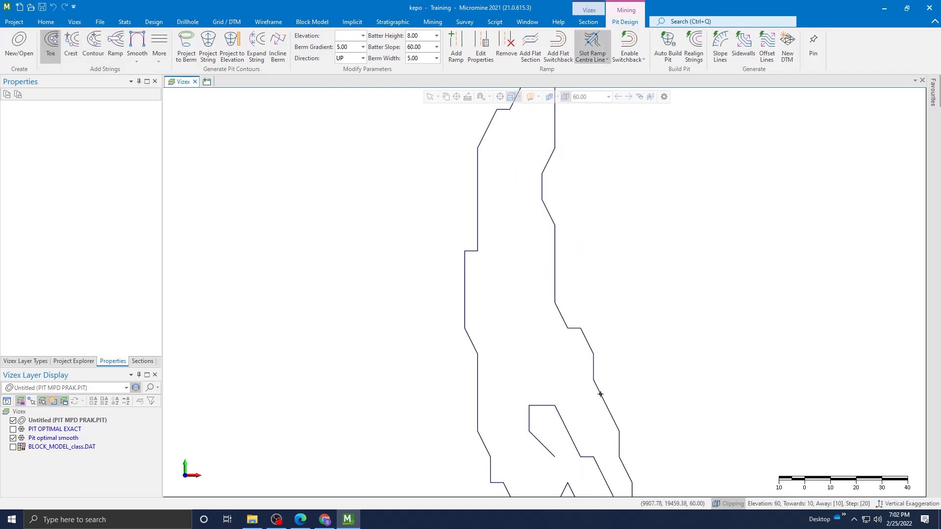
scroll(600, 395, down, 2)
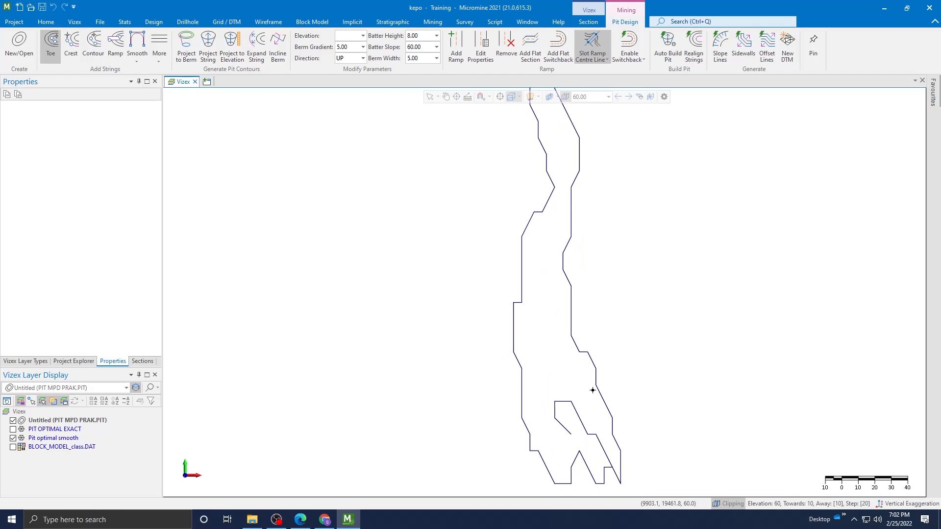
scroll(594, 385, up, 2)
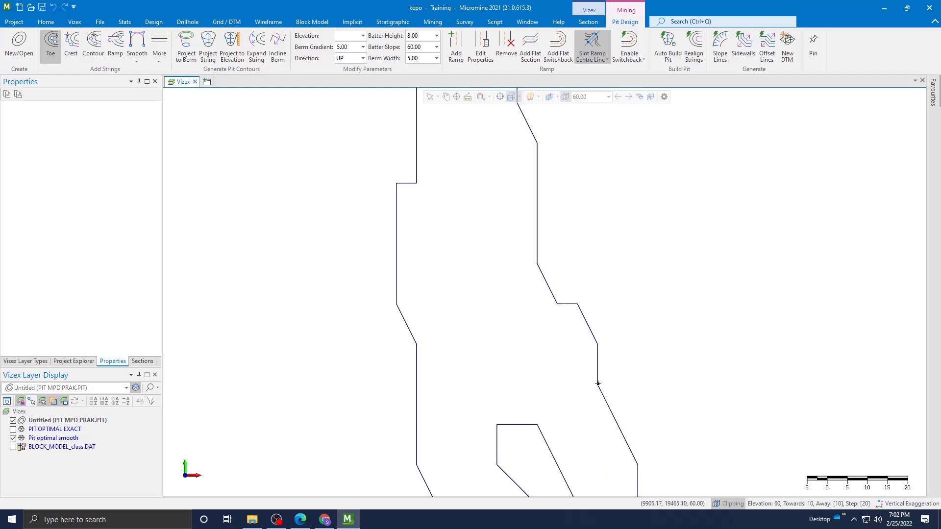
click(598, 384)
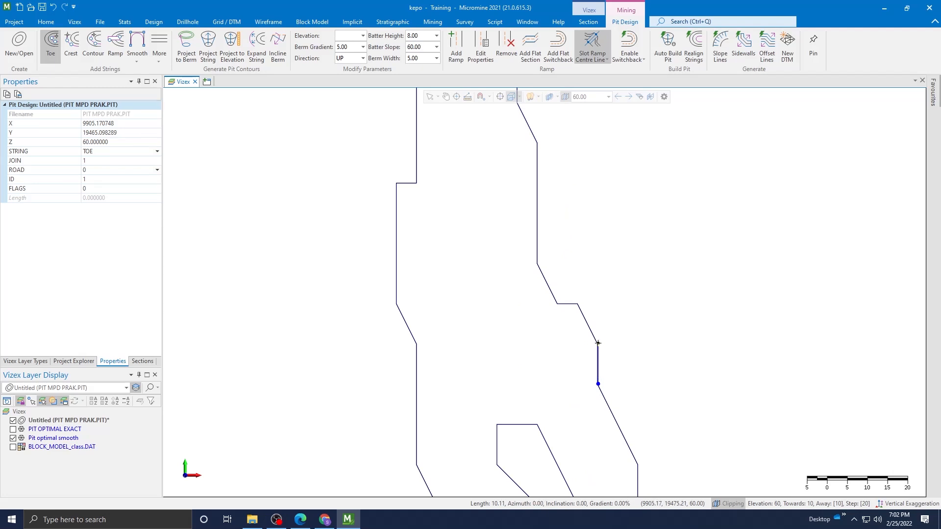
click(597, 344)
click(578, 304)
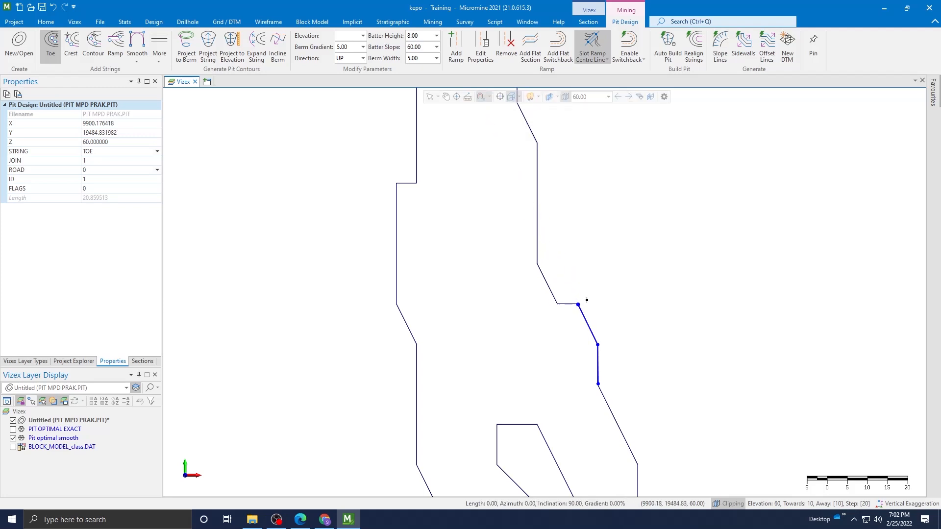
key(ctrl+z)
key(ctrl+z)
key(ctrl+z)
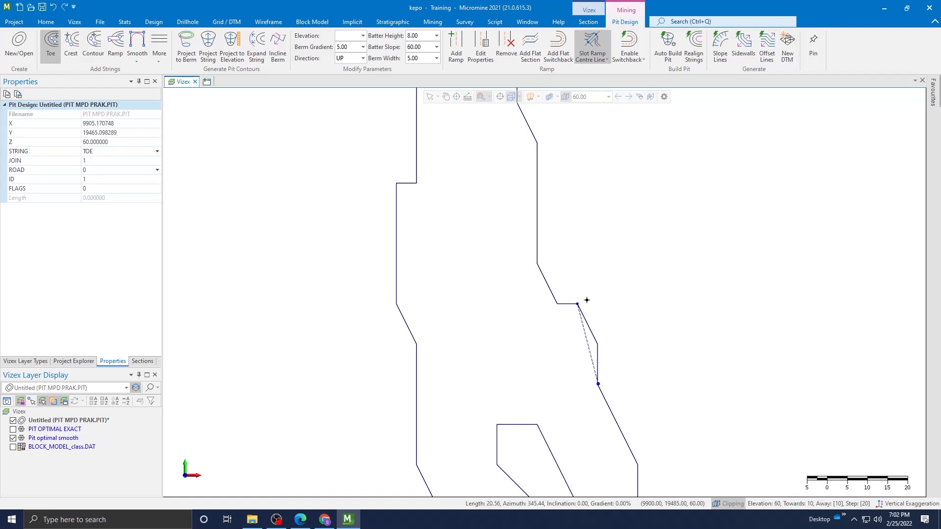
click(586, 300)
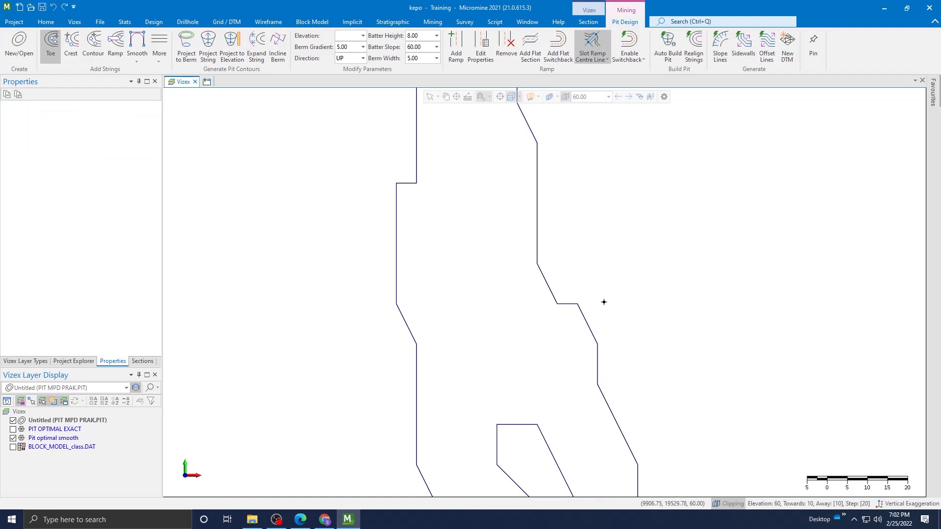
Start a toe string at 9900, 19485 on the elevation 60 outline and trace its eastern edge north to 9885, 19545, snapping to the vertices.
click(574, 300)
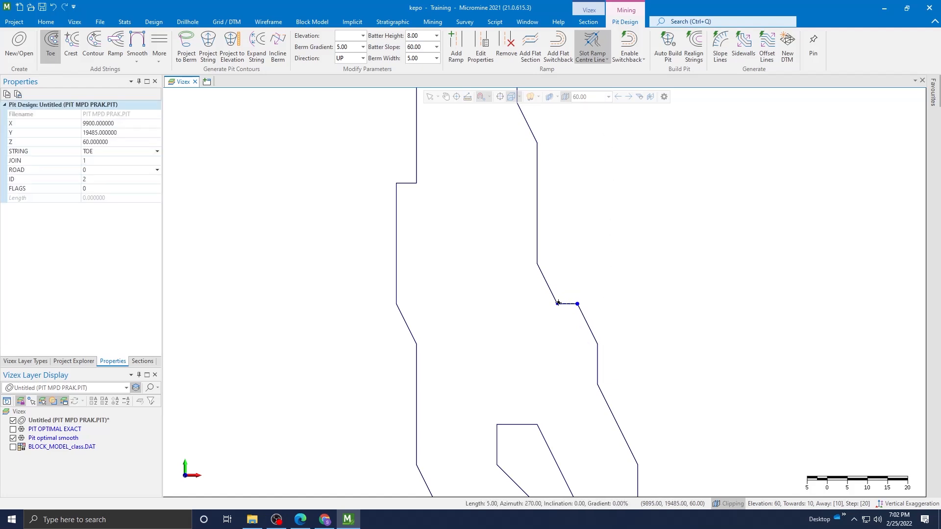
click(558, 302)
click(537, 263)
click(540, 138)
click(540, 137)
scroll(627, 191, down, 4)
middle_drag(629, 194, 639, 331)
scroll(593, 294, up, 2)
click(593, 293)
click(592, 275)
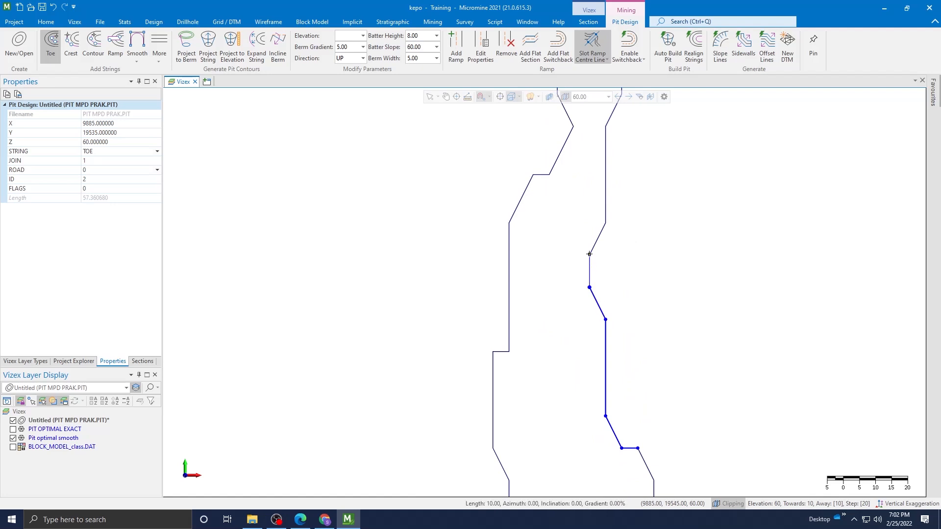
Continue the toe string north along the outline's eastern edge to 9875, 19675, snapping to its vertices.
click(605, 224)
scroll(657, 213, down, 4)
middle_drag(657, 212, 659, 326)
scroll(638, 290, up, 1)
click(638, 290)
click(644, 277)
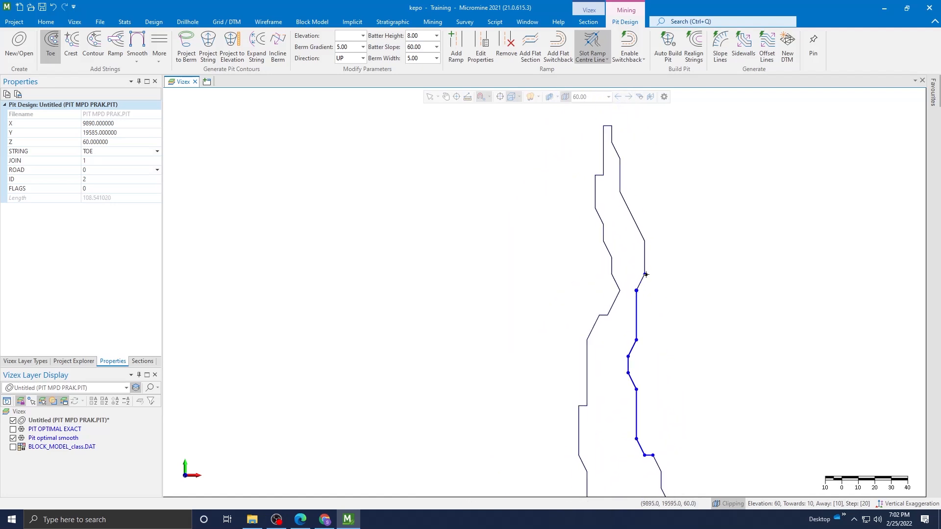
click(645, 241)
click(620, 190)
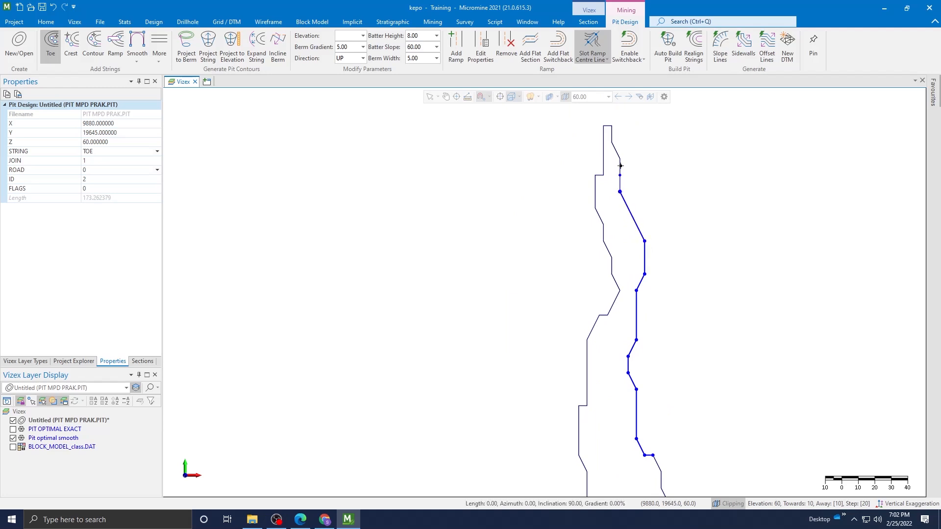
click(612, 141)
Carry the toe string around the outline's northern tip to 9870, 19685.
scroll(612, 139, up, 2)
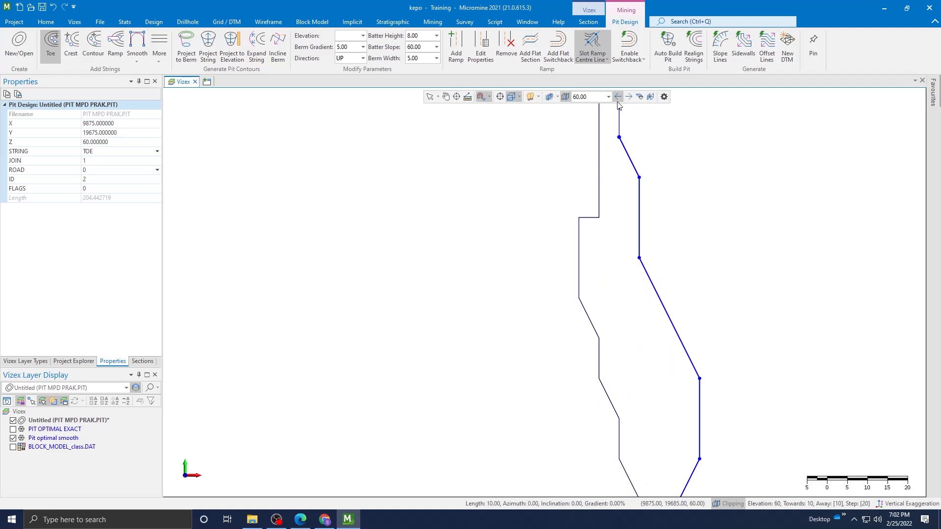
scroll(653, 148, up, 1)
middle_drag(653, 148, 655, 209)
click(613, 144)
click(614, 145)
click(590, 149)
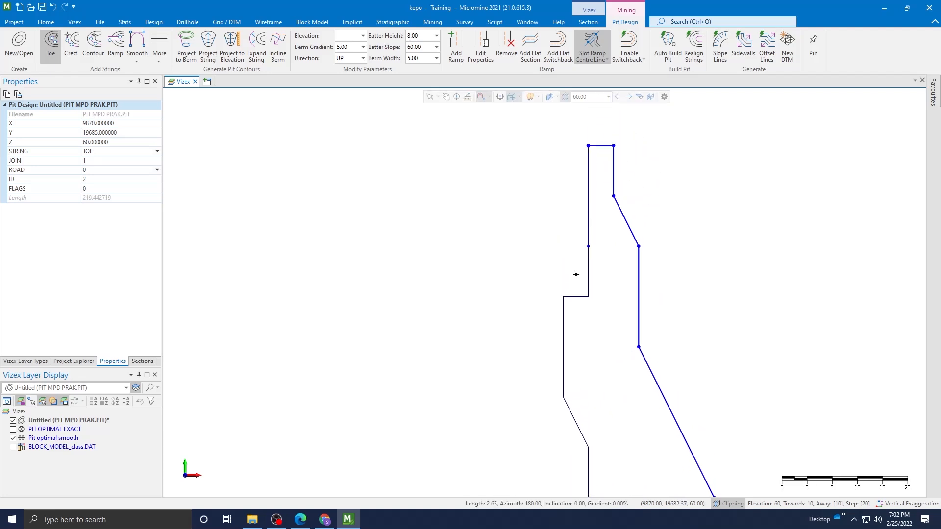
Trace the toe string south along the outline's western edge from 9865, 19655 to 9875, 19595.
click(564, 297)
scroll(572, 330, down, 2)
middle_drag(571, 330, 583, 267)
scroll(587, 267, up, 1)
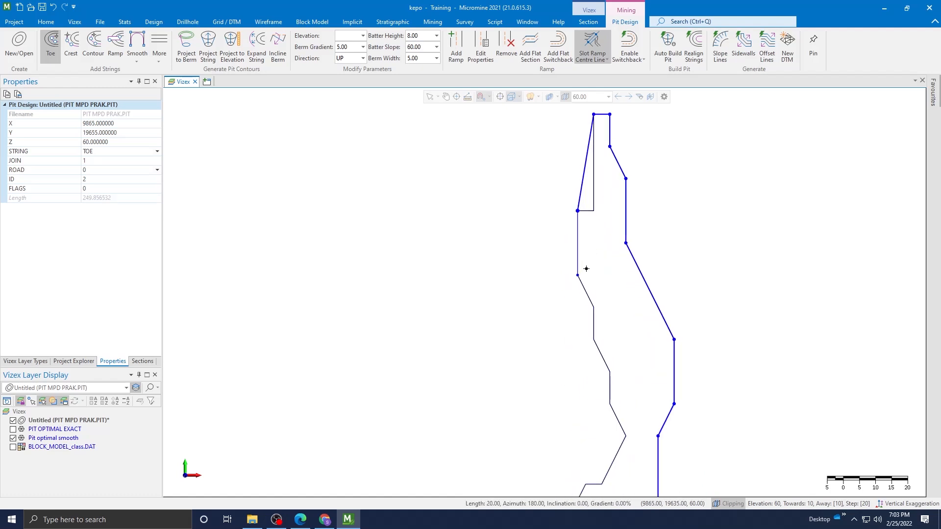
click(593, 307)
click(593, 339)
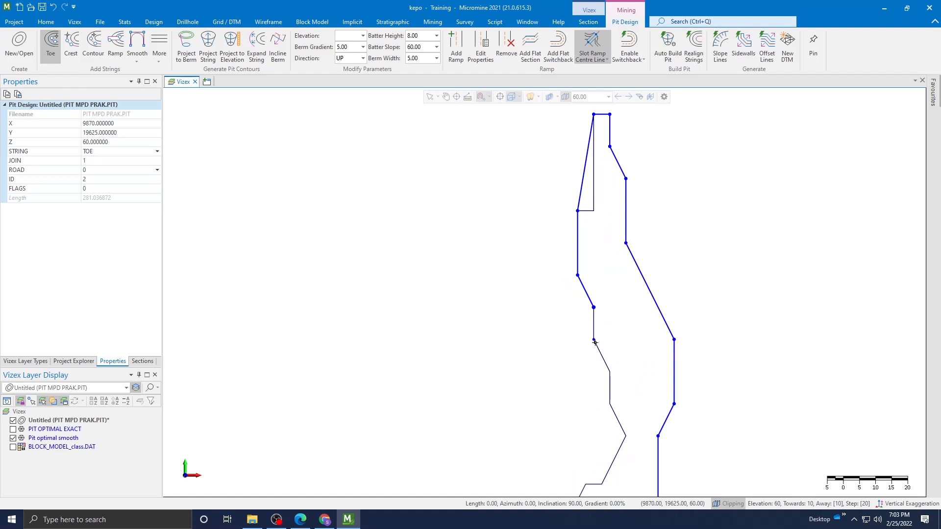
click(609, 372)
click(610, 404)
scroll(616, 409, up, 2)
middle_drag(616, 410, 635, 222)
scroll(635, 222, down, 2)
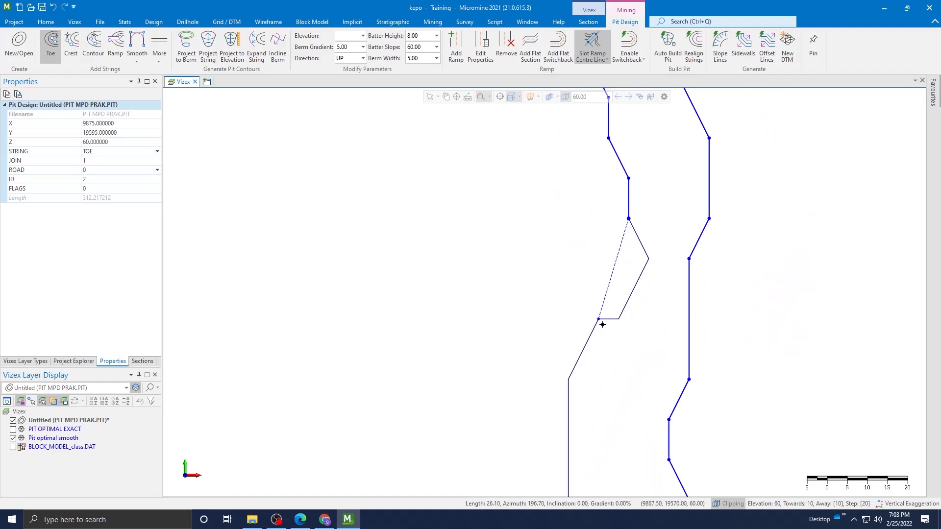
Cut the toe string across the bulge to 9867.5, 19570 and continue down the western edge to 9855, 19515.
click(602, 324)
scroll(603, 338, down, 3)
scroll(590, 343, up, 2)
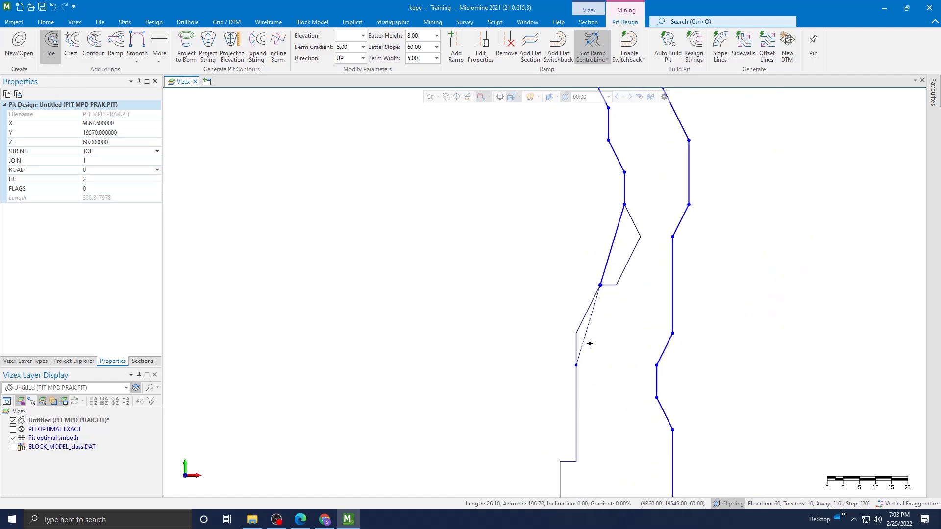
click(584, 335)
click(573, 462)
click(560, 461)
scroll(607, 436, down, 2)
scroll(597, 341, up, 1)
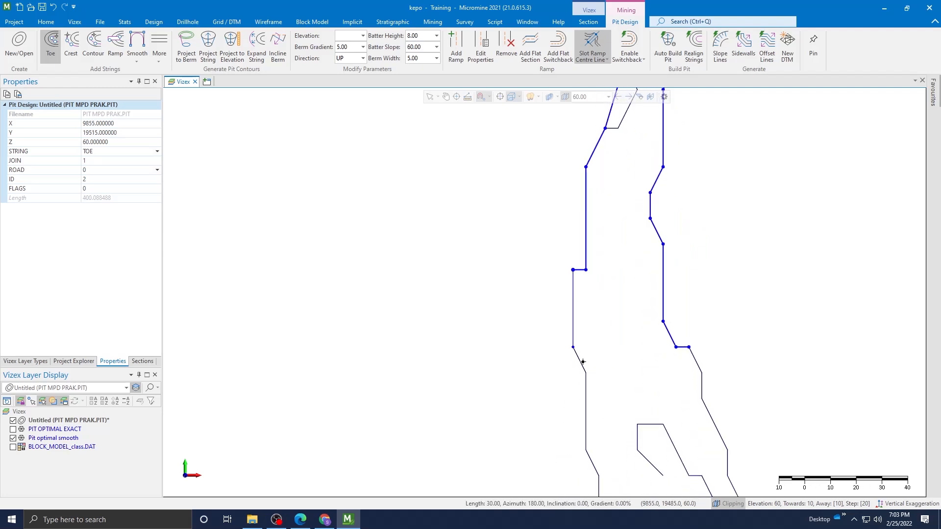
Extend the toe string down the rest of the western edge to the vertex at 9865, 19425.
click(572, 347)
click(585, 375)
scroll(586, 376, down, 3)
scroll(590, 343, up, 3)
click(583, 360)
click(594, 386)
click(595, 410)
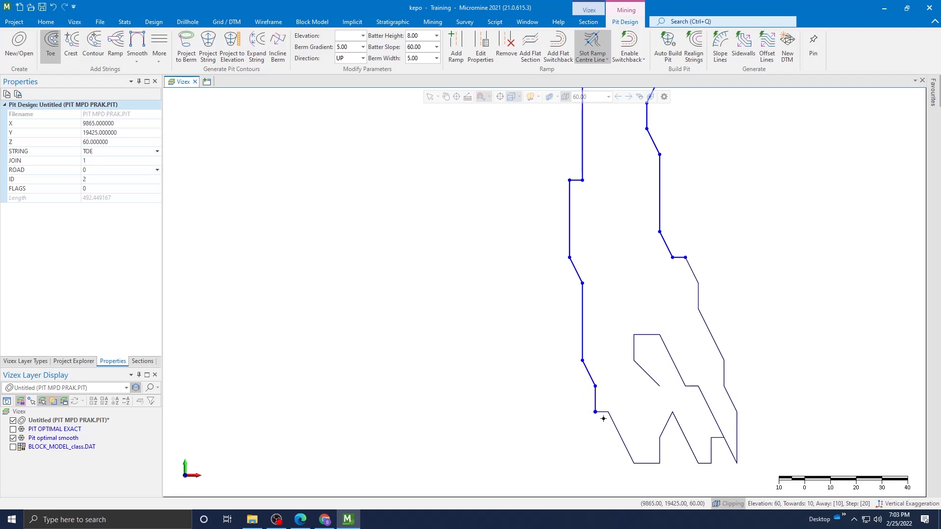
Run the toe string straight across the outline's southern end, skipping the inner notches, and turn north up the eastern edge.
click(634, 463)
click(659, 464)
click(698, 463)
click(711, 463)
click(737, 463)
click(736, 411)
click(724, 386)
Finish the eastern edge through 9905, 19465 and 9905, 19475, replacing the misplaced point, and close the toe string.
click(698, 299)
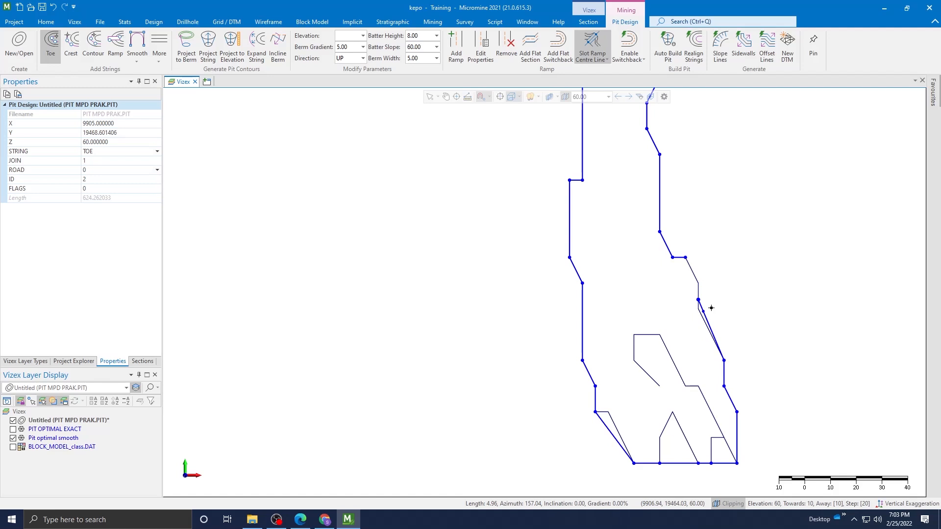
key(ctrl+z)
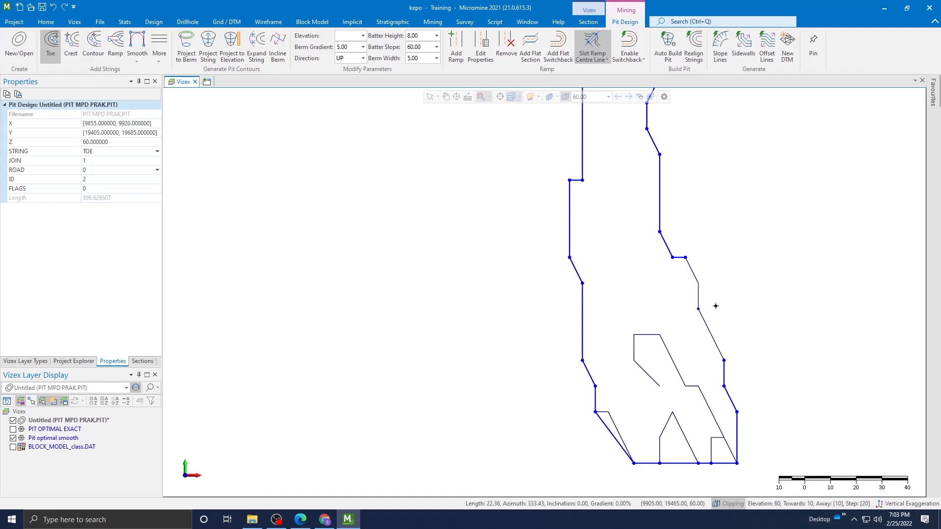
click(694, 310)
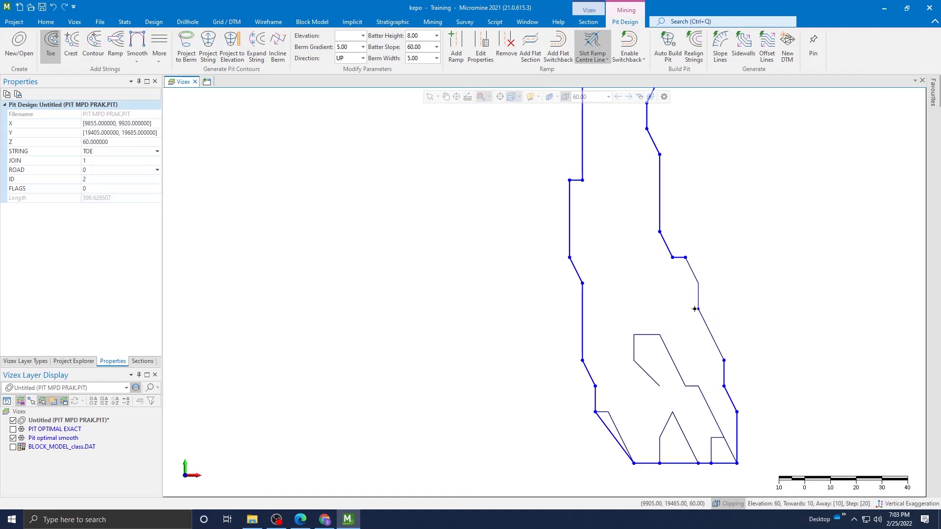
click(704, 283)
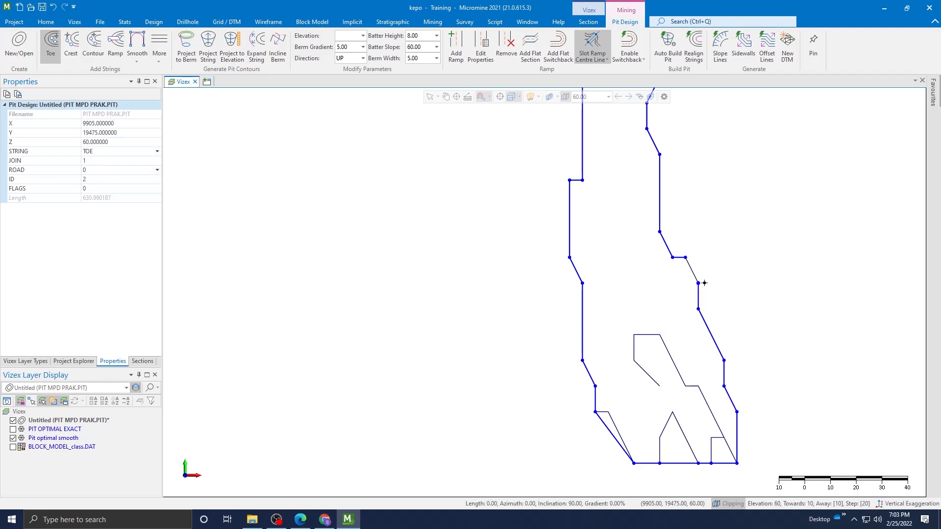
key(c)
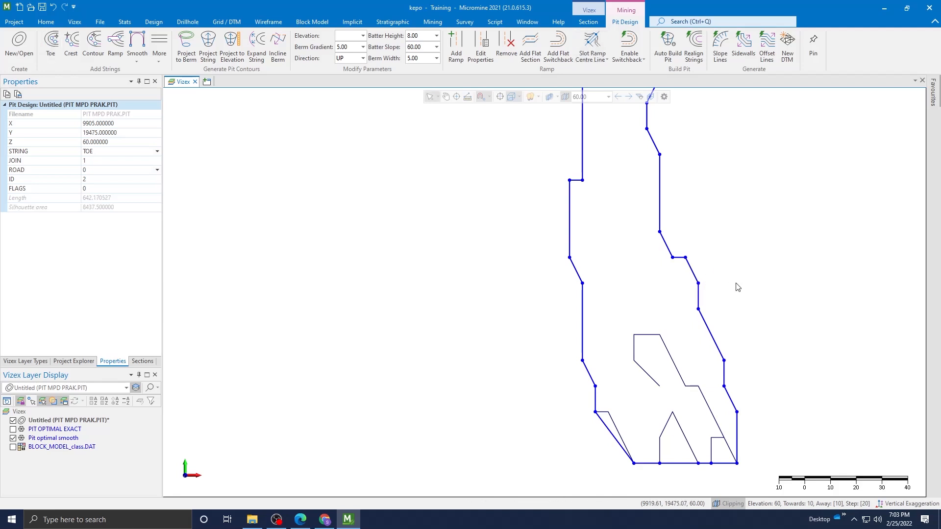
Smooth the closed toe string and check its curve against the optimal pit outline.
scroll(735, 282, down, 3)
scroll(754, 249, down, 2)
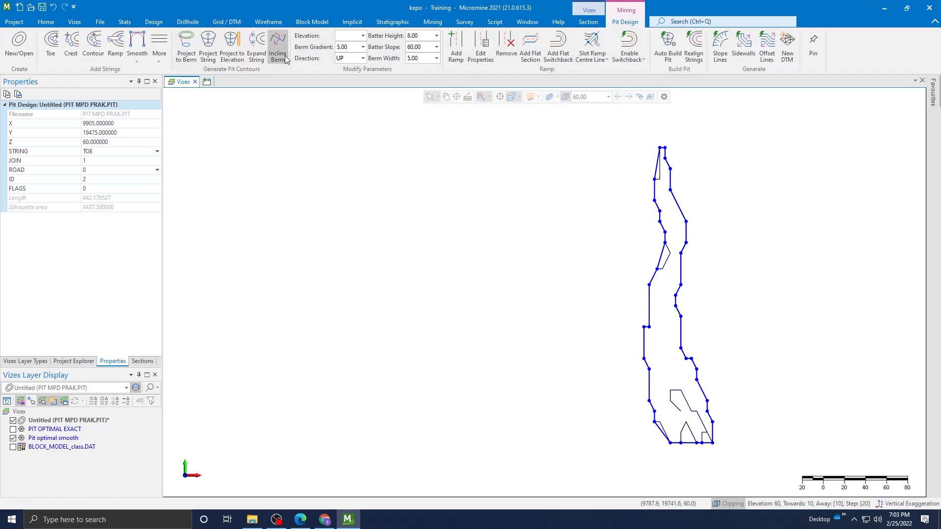
click(137, 41)
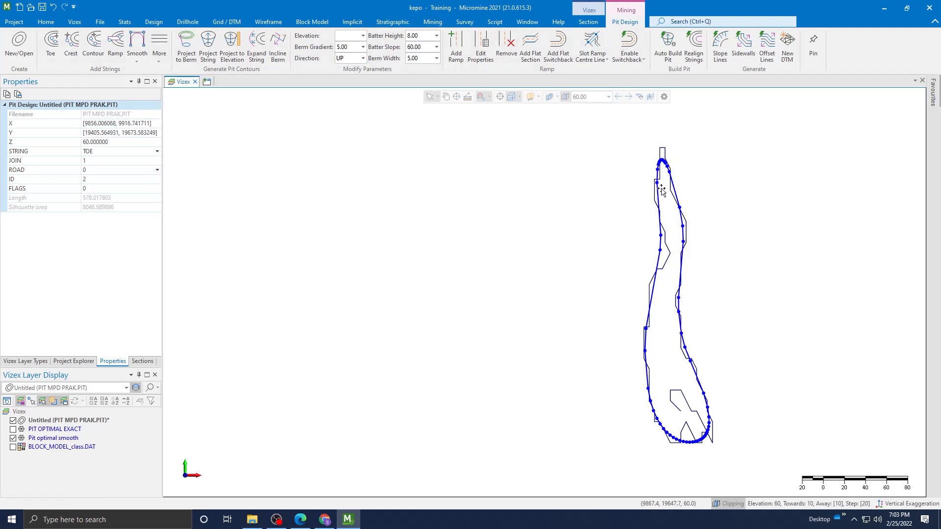
scroll(704, 209, down, 1)
scroll(726, 266, up, 4)
click(714, 260)
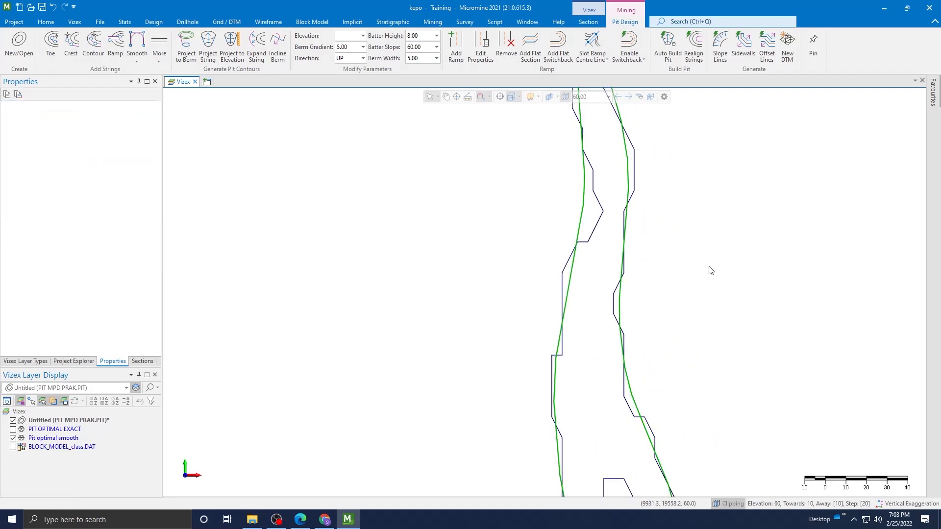
scroll(710, 272, down, 3)
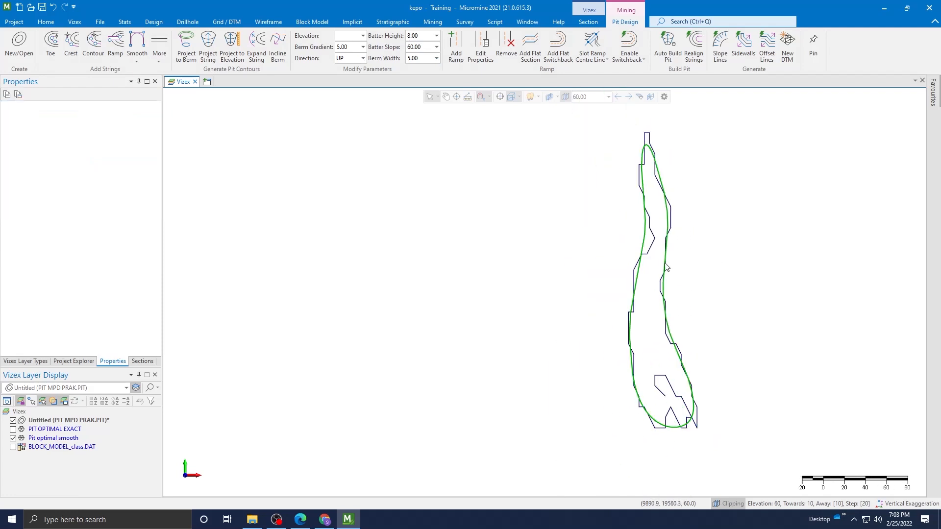
Select the smoothed toe string and start a new haul road at its eastern point 9887.92, 19529.42.
click(668, 227)
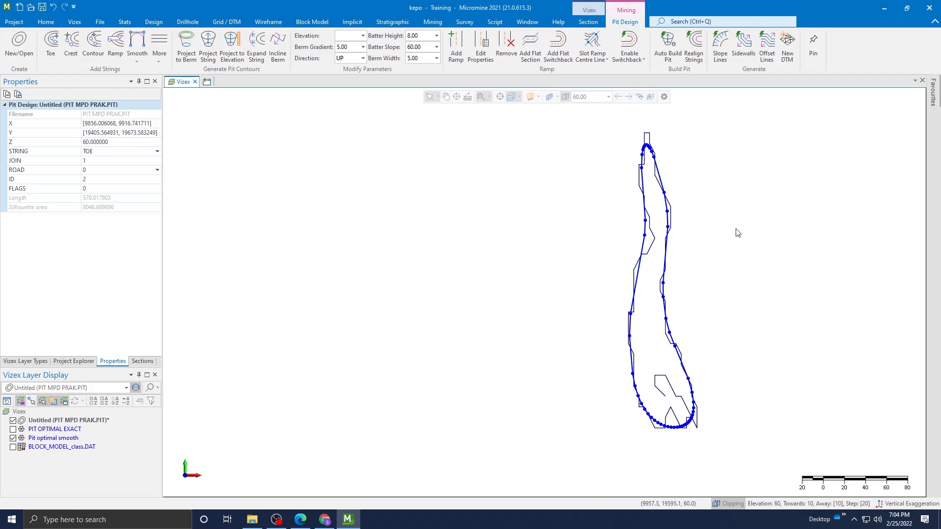
scroll(720, 230, up, 1)
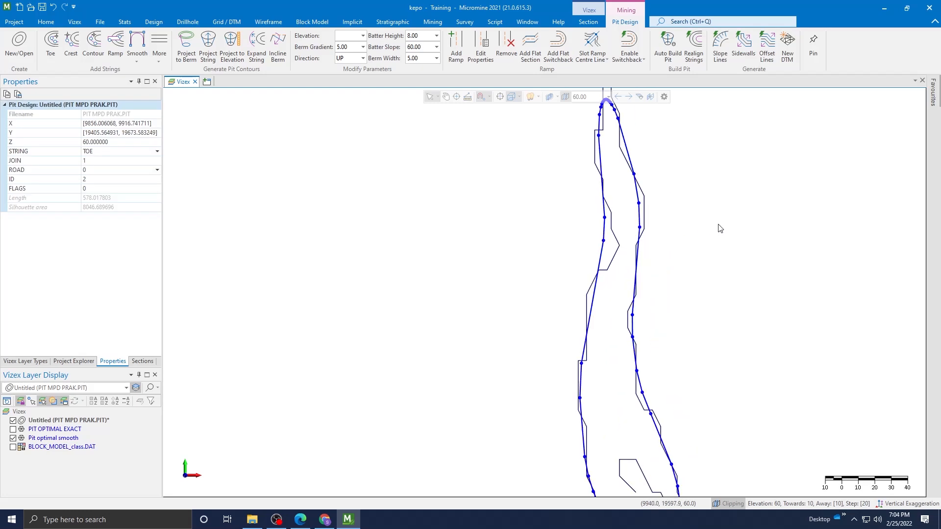
click(457, 47)
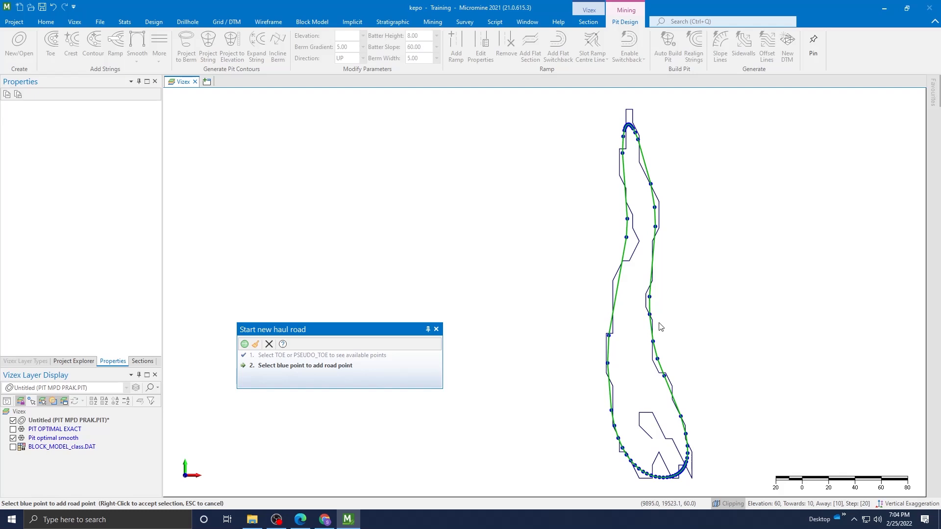
scroll(660, 327, up, 3)
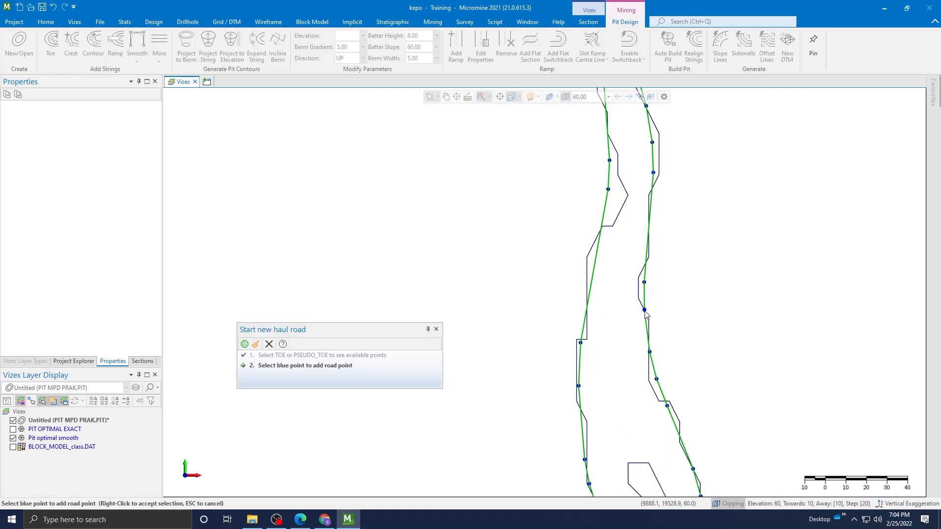
click(645, 310)
right_click(644, 311)
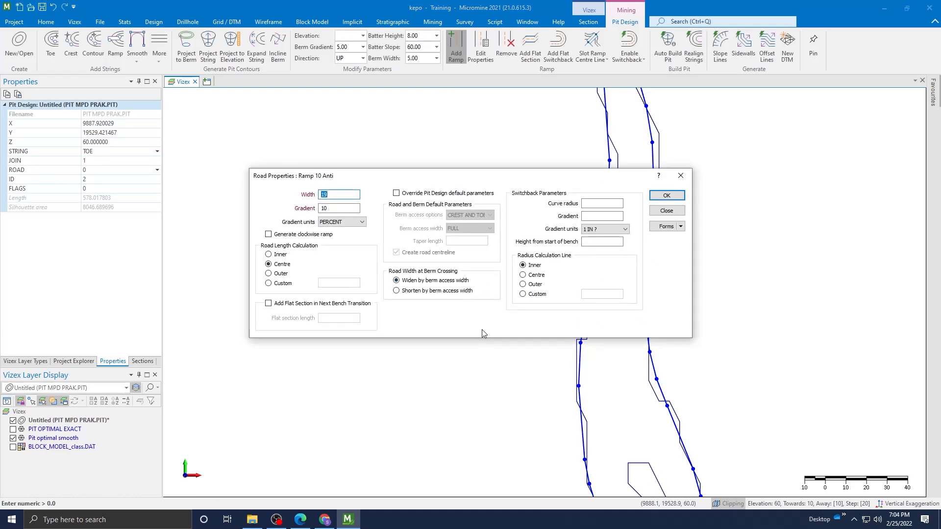
Save the road properties, width 19 and gradient 10 percent anticlockwise, to the form Ramp 10 Anti and accept them.
click(349, 208)
click(335, 209)
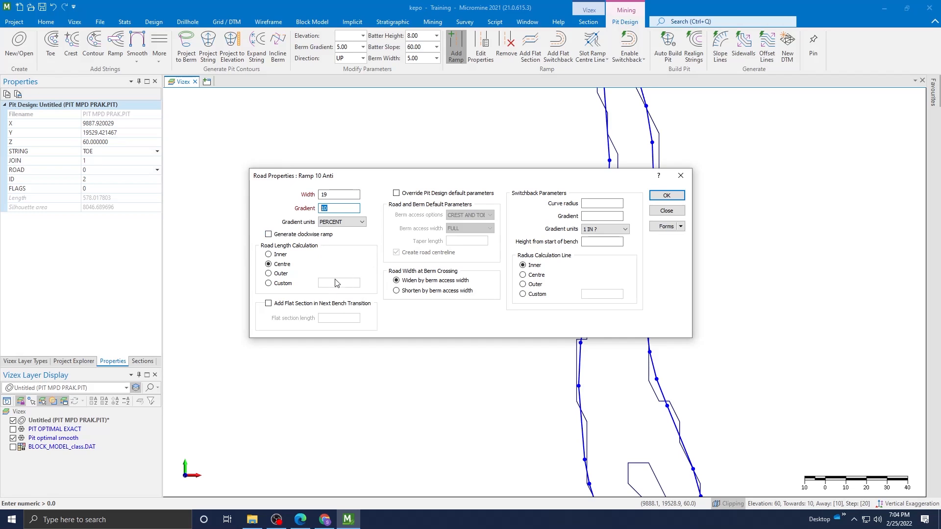
click(666, 226)
click(385, 195)
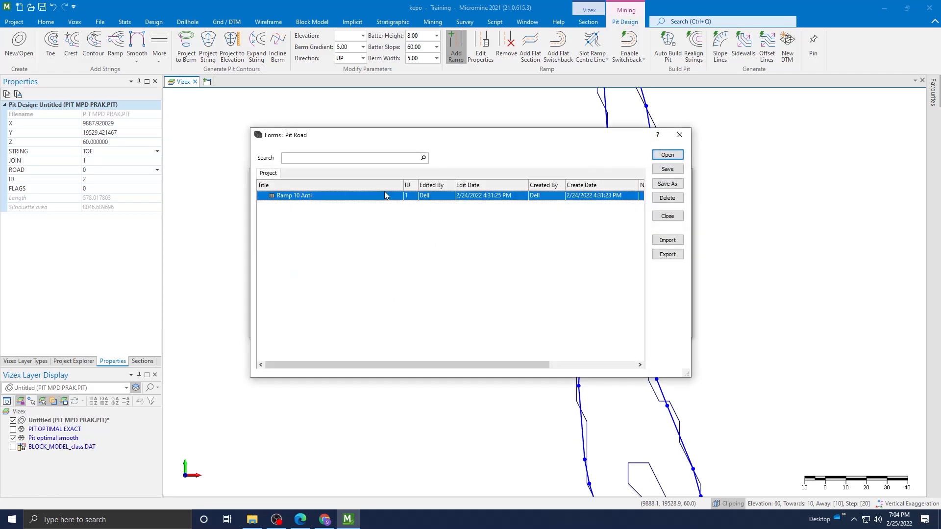
click(667, 169)
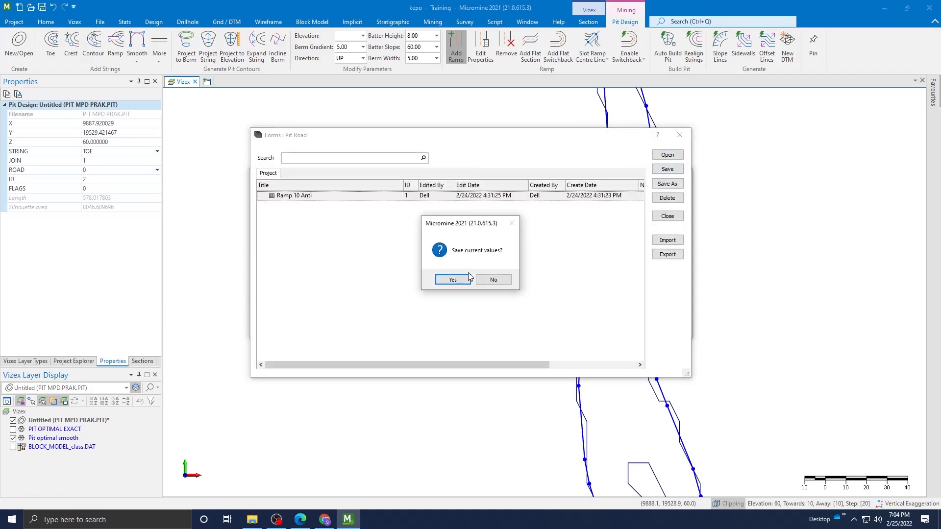
click(453, 279)
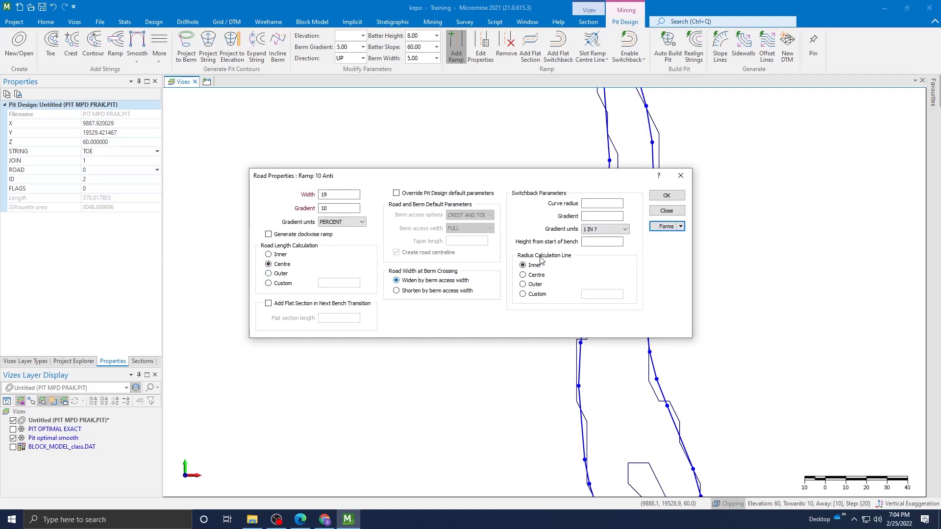
click(667, 196)
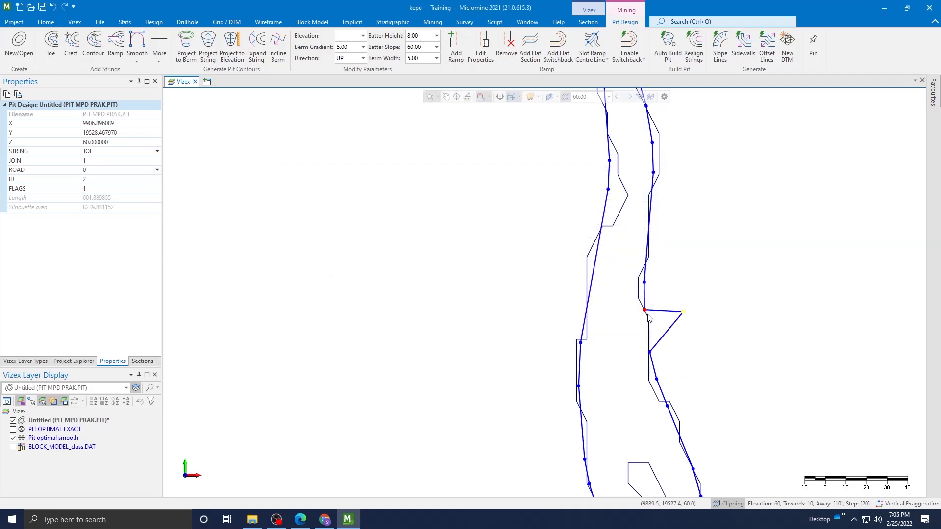
Project the toe string with its ramp to the berm at elevation 68, using batter height 8, slope 60 and berm width 5.
scroll(667, 314, up, 4)
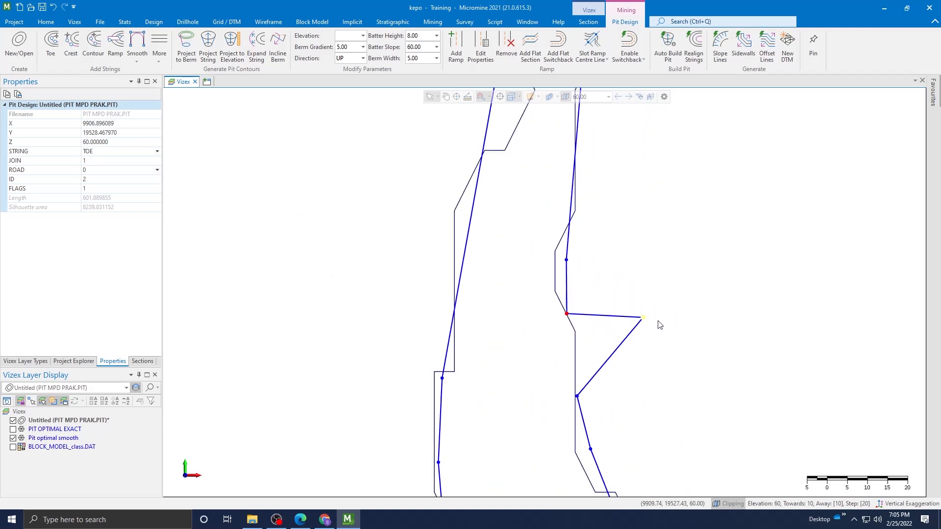
scroll(697, 309, down, 4)
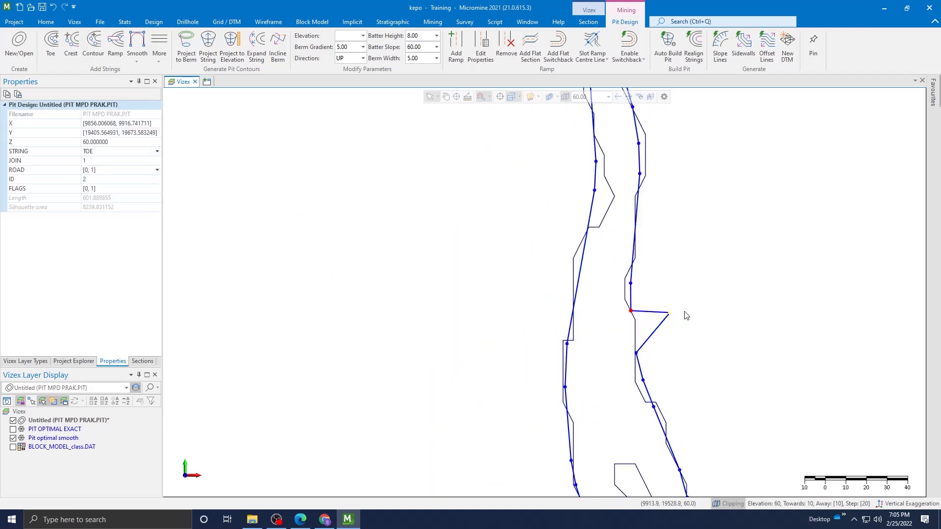
scroll(686, 316, down, 4)
scroll(693, 293, up, 4)
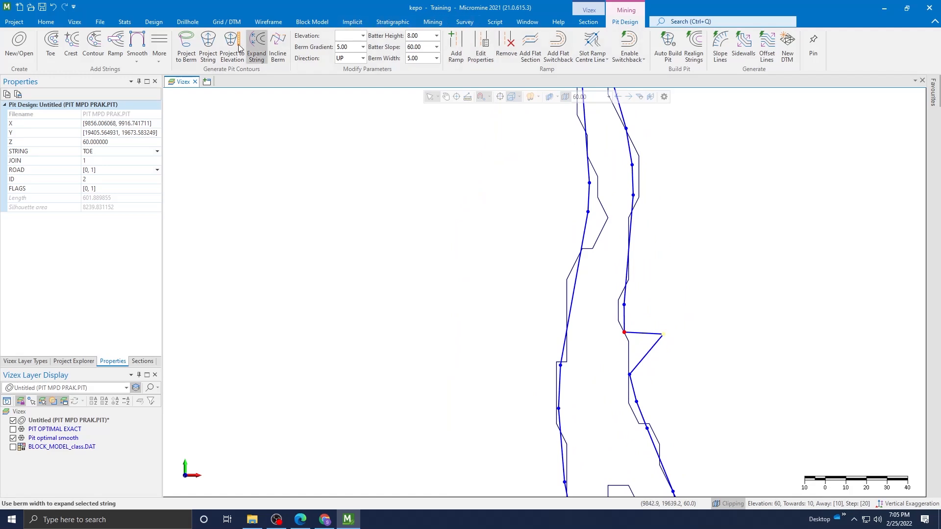
click(212, 47)
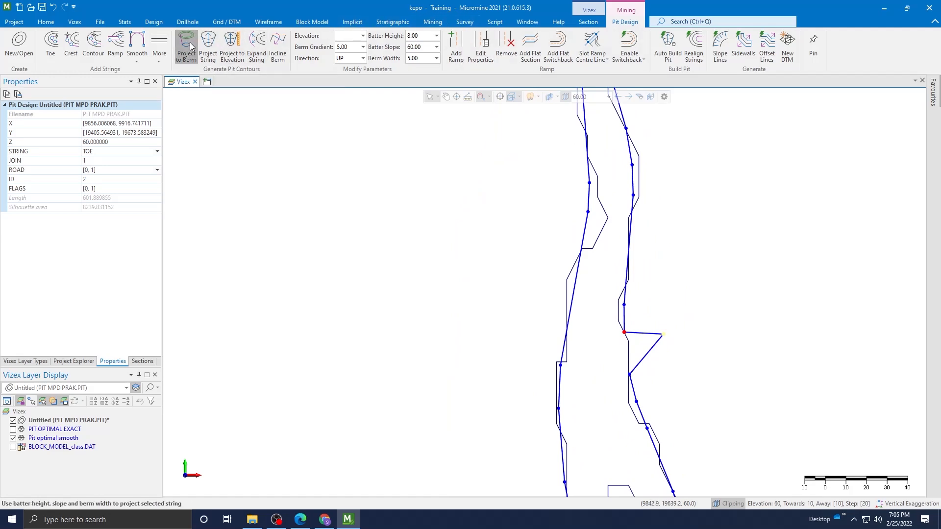
click(191, 46)
scroll(547, 181, down, 4)
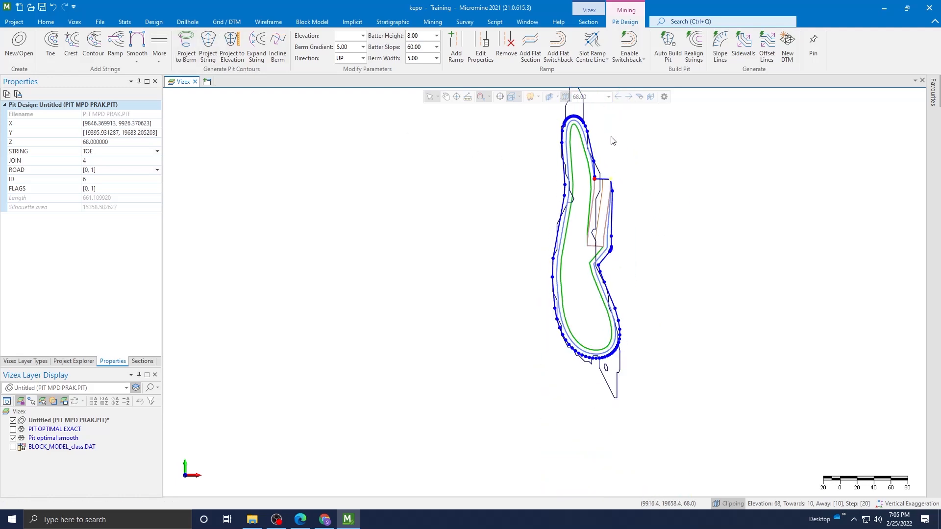
scroll(613, 145, up, 4)
scroll(611, 144, down, 4)
scroll(609, 252, up, 3)
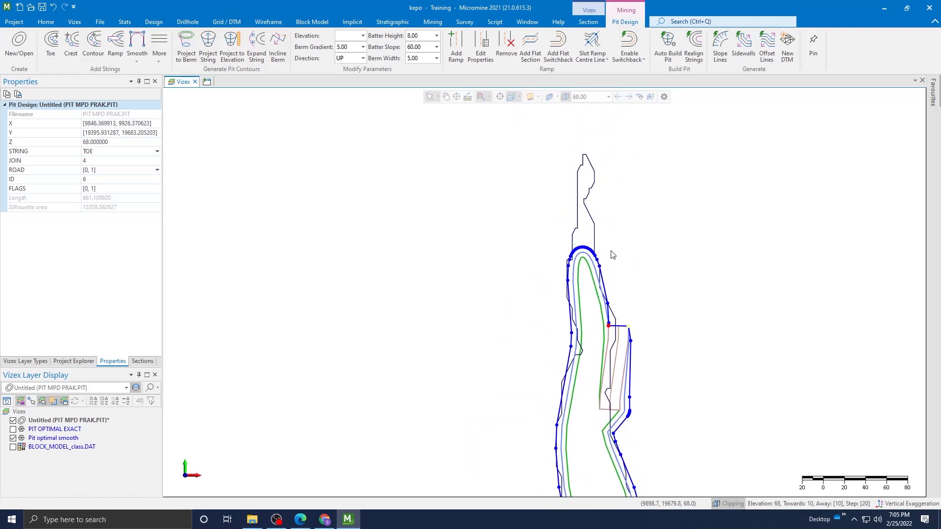
Examine how the northern end of the elevation 68 toe string fits the optimal pit outline.
scroll(609, 252, up, 2)
scroll(606, 245, down, 2)
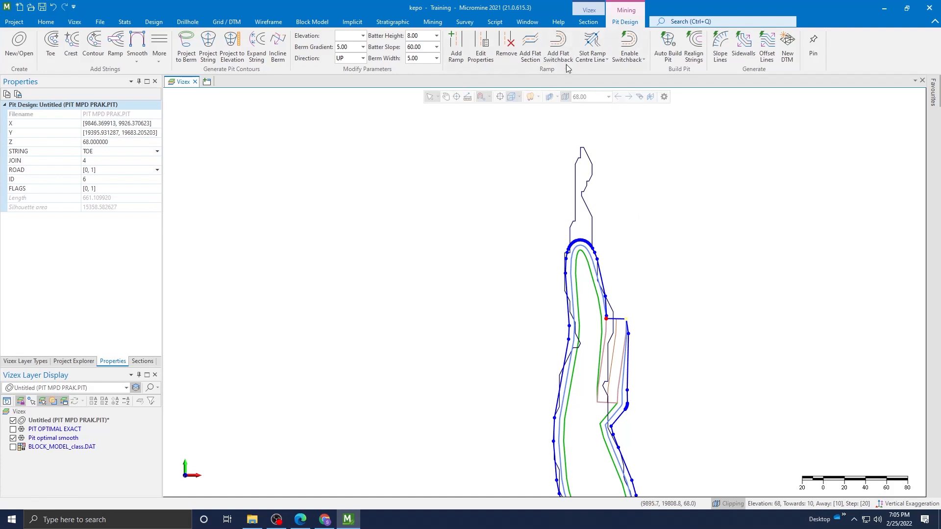
scroll(656, 303, up, 3)
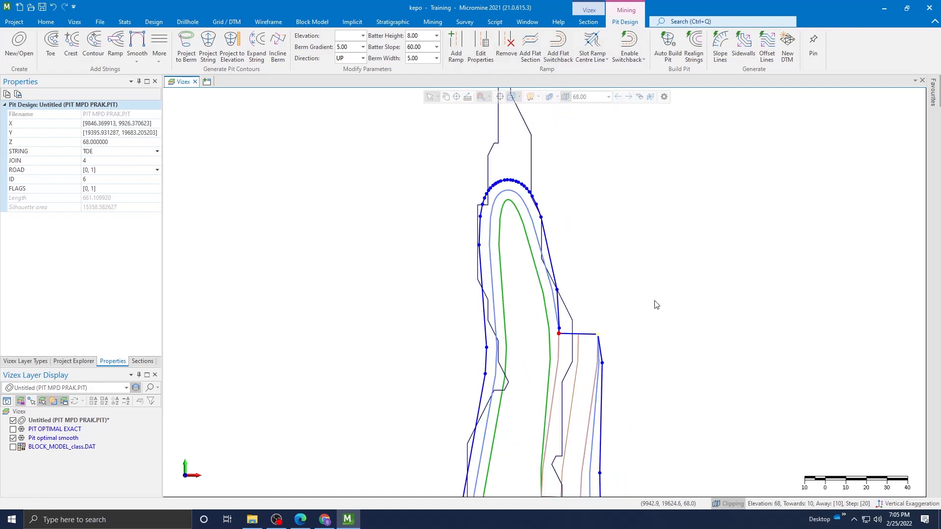
click(655, 300)
scroll(563, 211, up, 3)
click(514, 208)
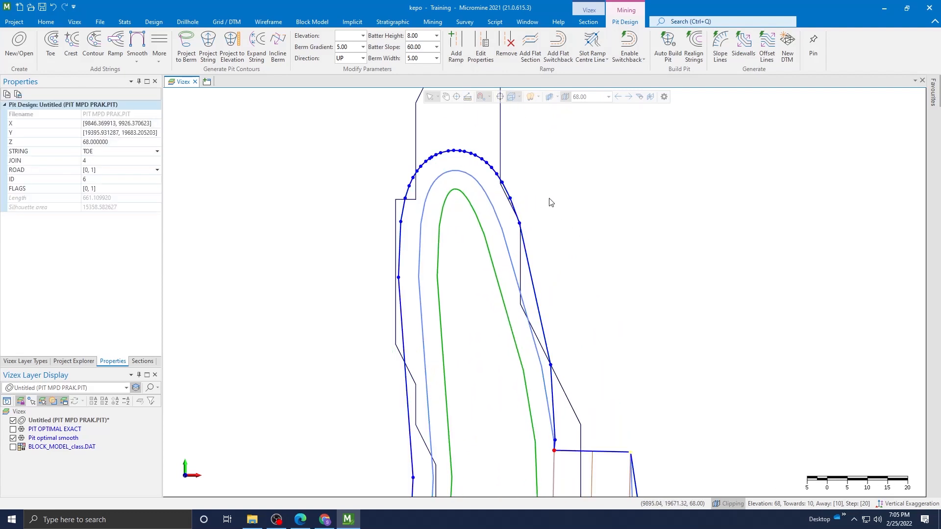
scroll(579, 191, down, 3)
scroll(621, 296, down, 1)
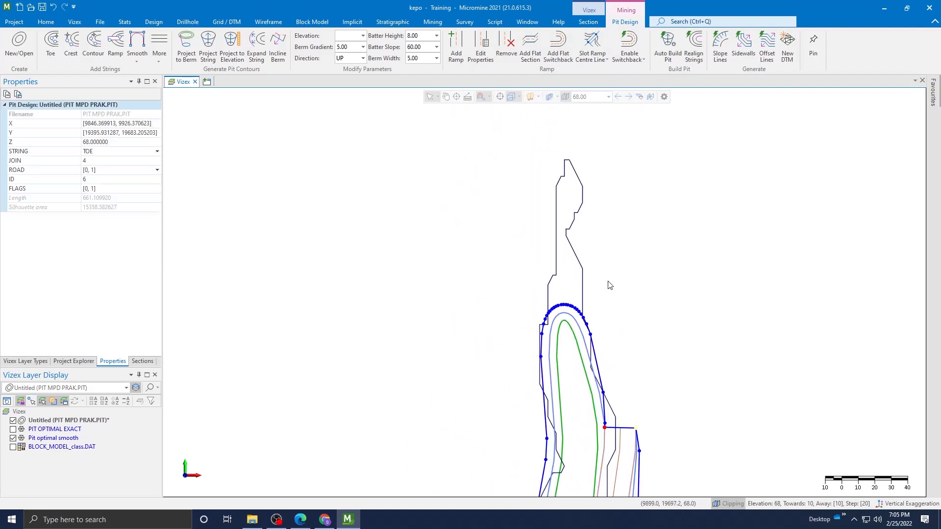
Display BLOCK_MODEL_class.DAT to compare the ore blocks with the elevation 68 toe, and hide the block model again.
click(15, 447)
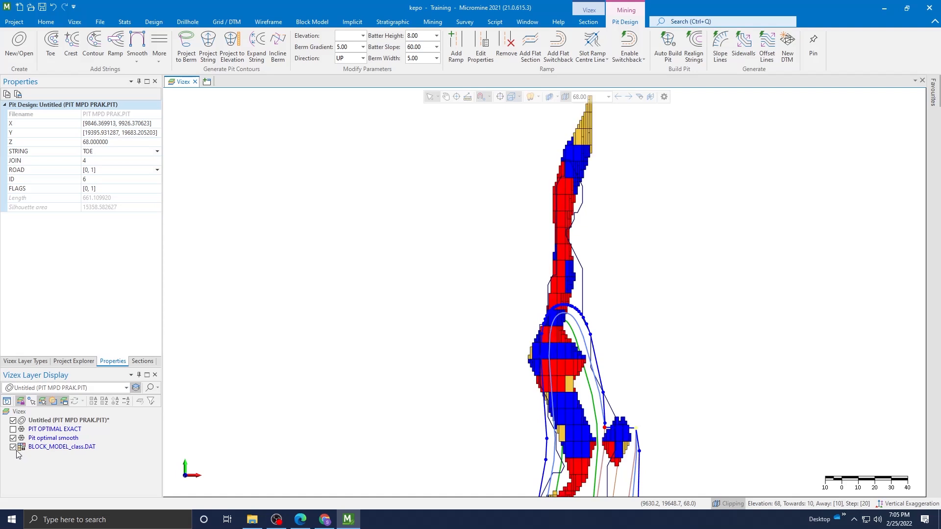
scroll(528, 325, down, 2)
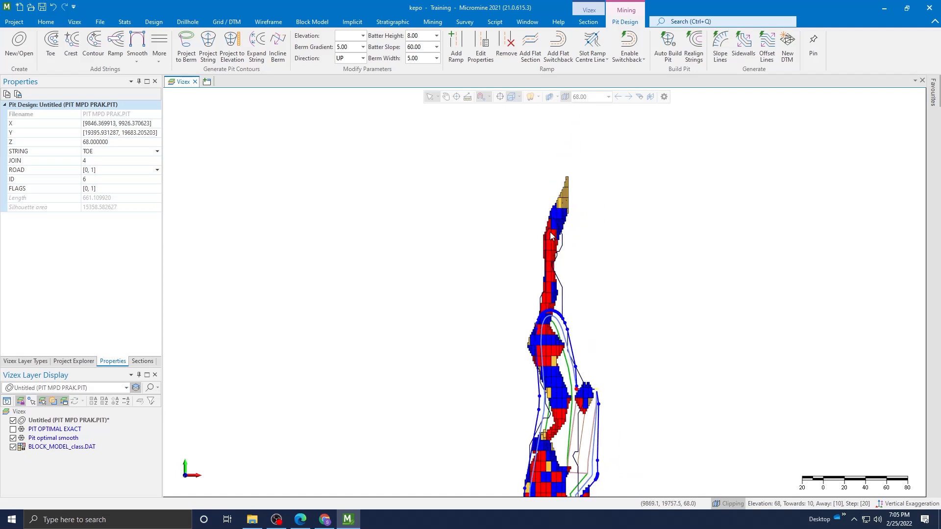
scroll(545, 258, up, 2)
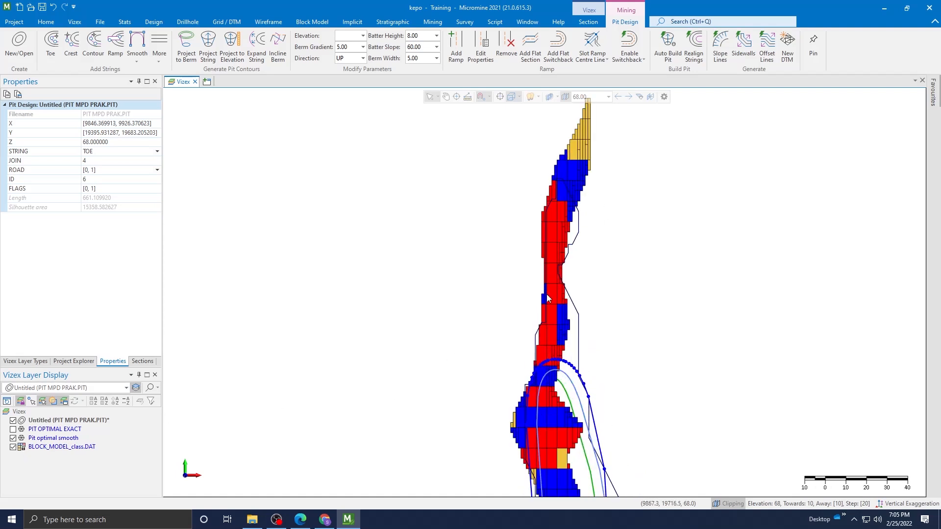
scroll(547, 299, down, 2)
scroll(533, 422, up, 3)
scroll(533, 423, up, 1)
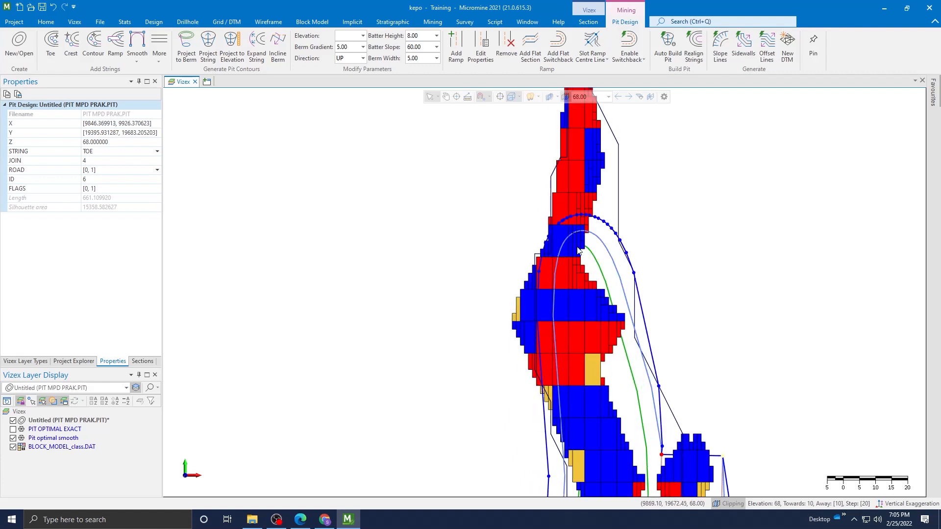
click(679, 225)
click(638, 286)
scroll(638, 289, up, 1)
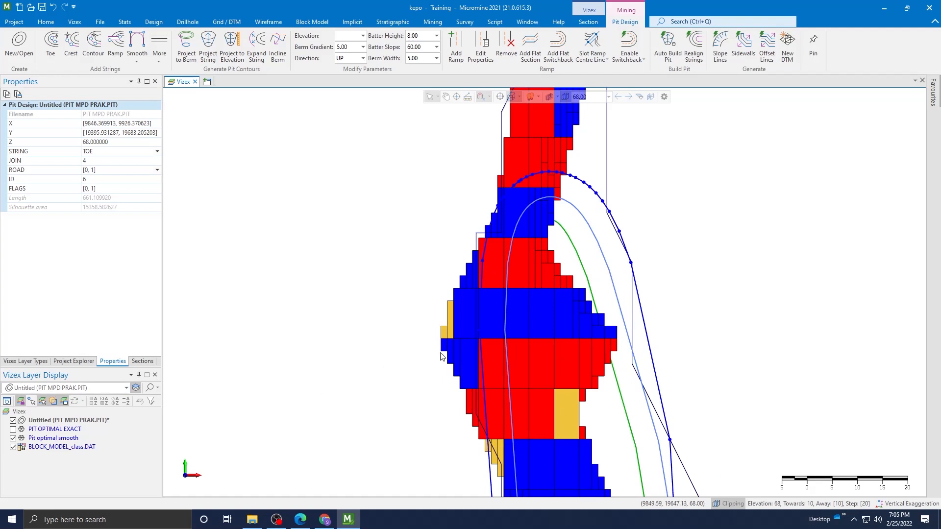
scroll(533, 357, down, 2)
scroll(513, 447, down, 2)
middle_drag(508, 463, 530, 393)
scroll(531, 392, up, 3)
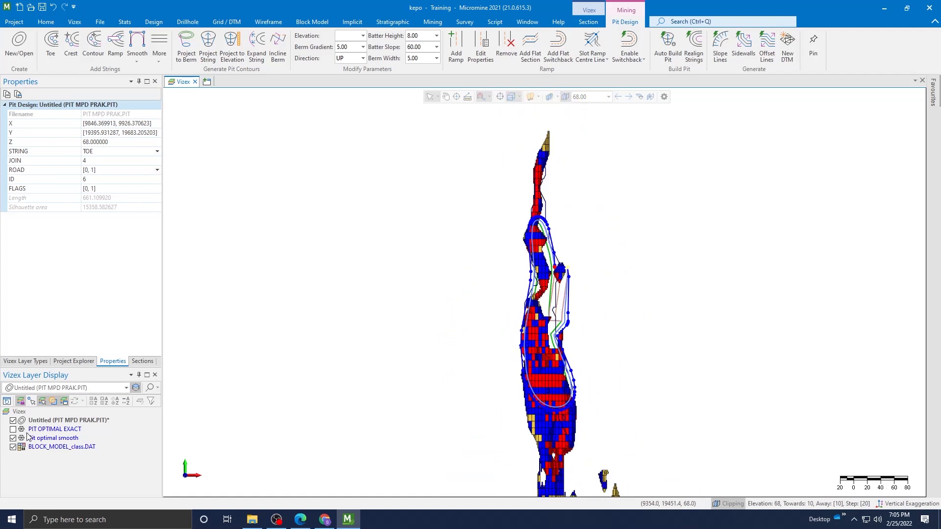
click(14, 447)
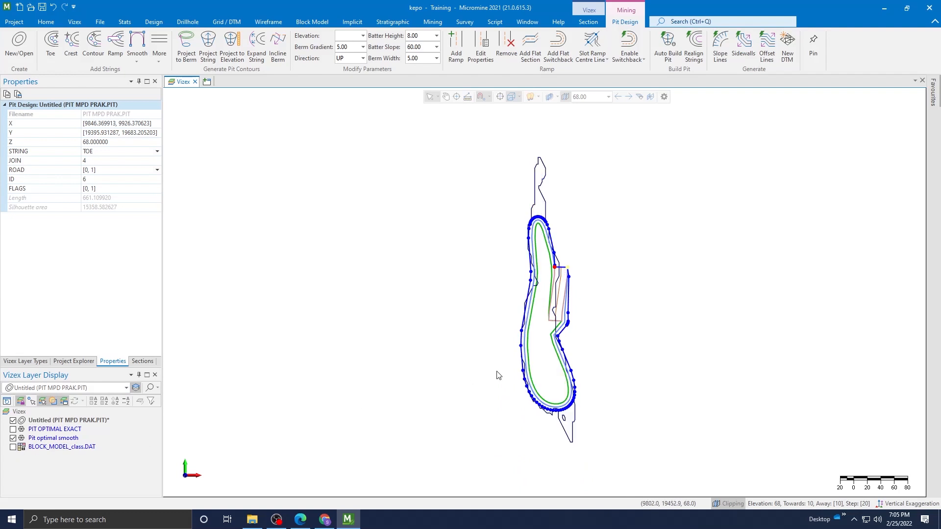
Select the southern arc of the elevation 68 toe string between its western and eastern flanks and delete its points.
scroll(562, 354, up, 2)
scroll(562, 353, down, 2)
scroll(578, 385, up, 3)
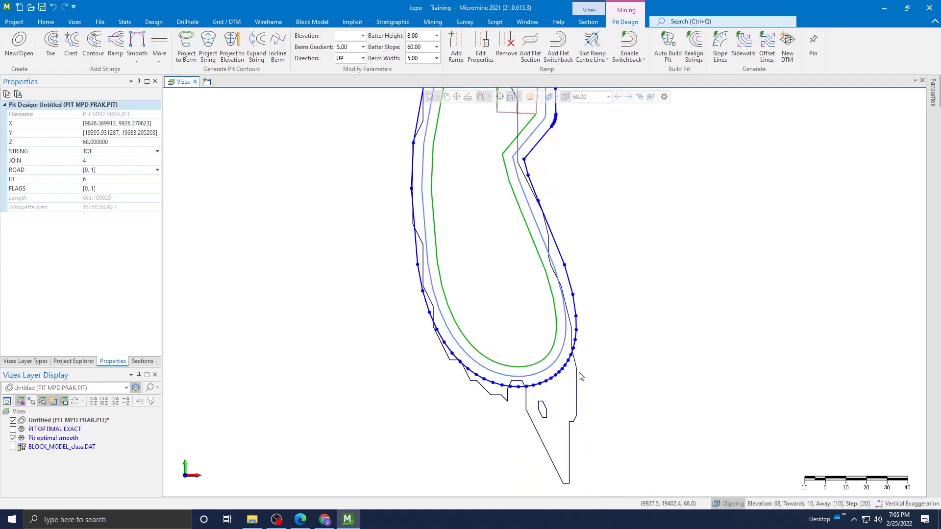
key(Escape)
mouse_move(576, 331)
mouse_down()
mouse_move(578, 352)
mouse_move(515, 394)
mouse_move(430, 342)
mouse_move(408, 246)
mouse_up()
right_click(576, 332)
click(584, 342)
mouse_move(580, 328)
mouse_down()
mouse_move(574, 362)
mouse_move(464, 364)
mouse_move(404, 260)
mouse_move(410, 266)
mouse_up()
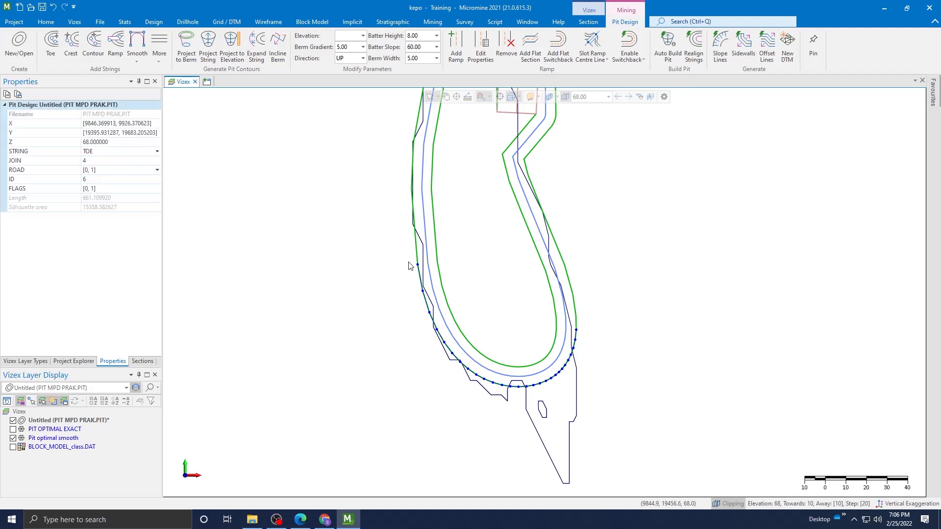
click(622, 320)
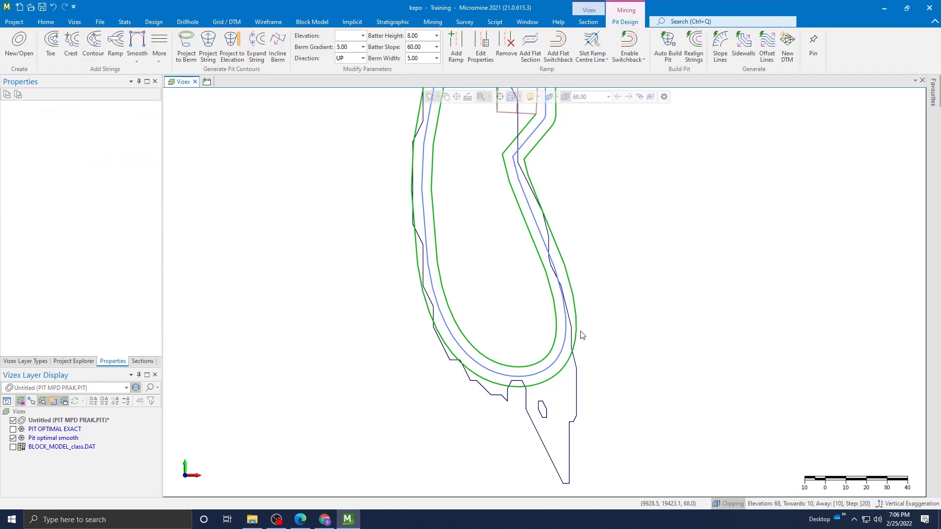
mouse_move(578, 330)
mouse_down()
mouse_move(578, 350)
mouse_move(554, 374)
mouse_move(482, 380)
mouse_move(424, 315)
mouse_move(414, 275)
mouse_up()
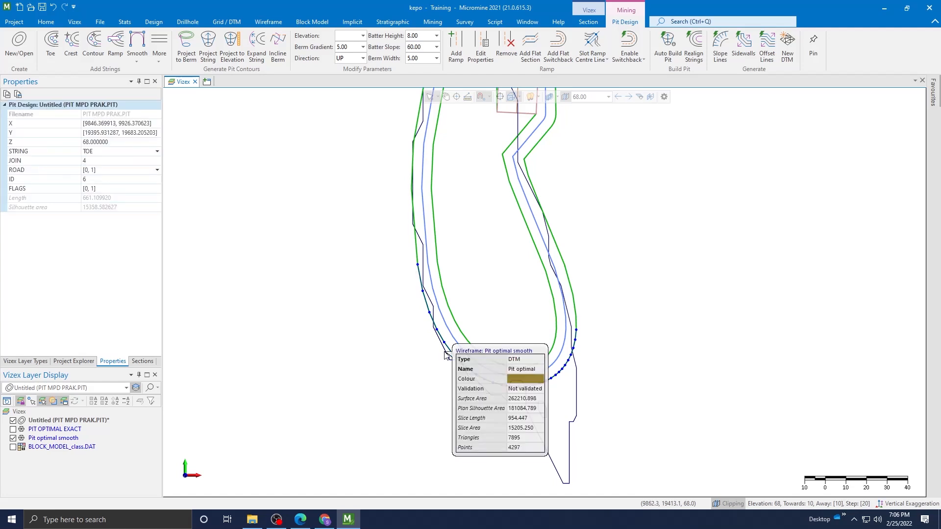
key(Delete)
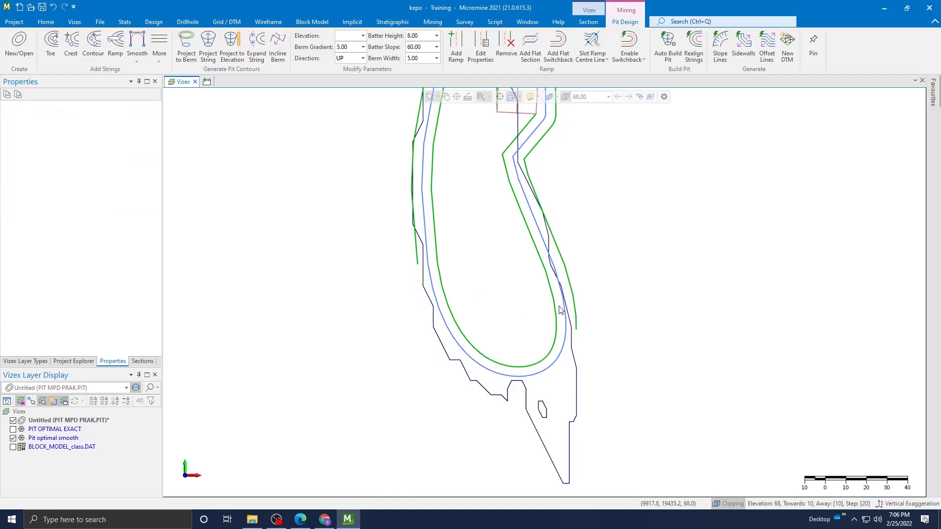
Extend the open toe string from its western end along the pit outline with points at 9852, 19445 and 9857, 19425.
click(574, 311)
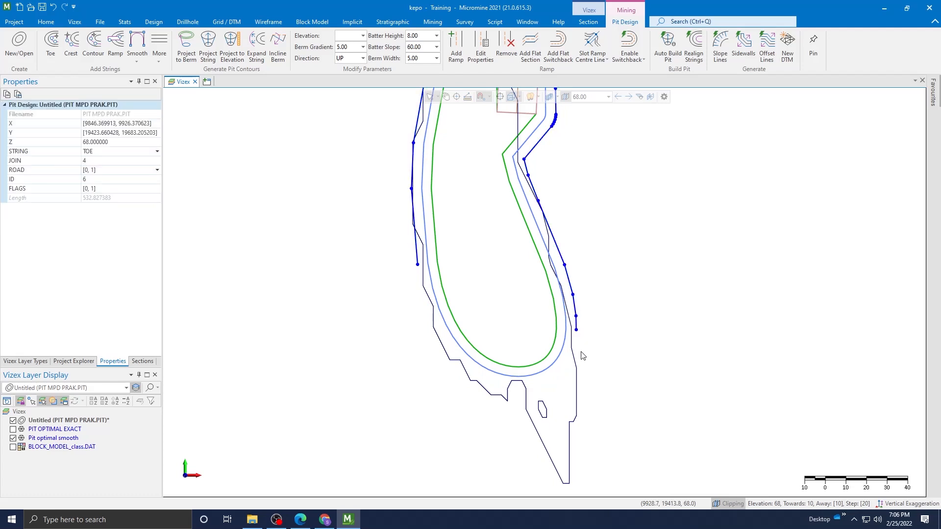
key(a)
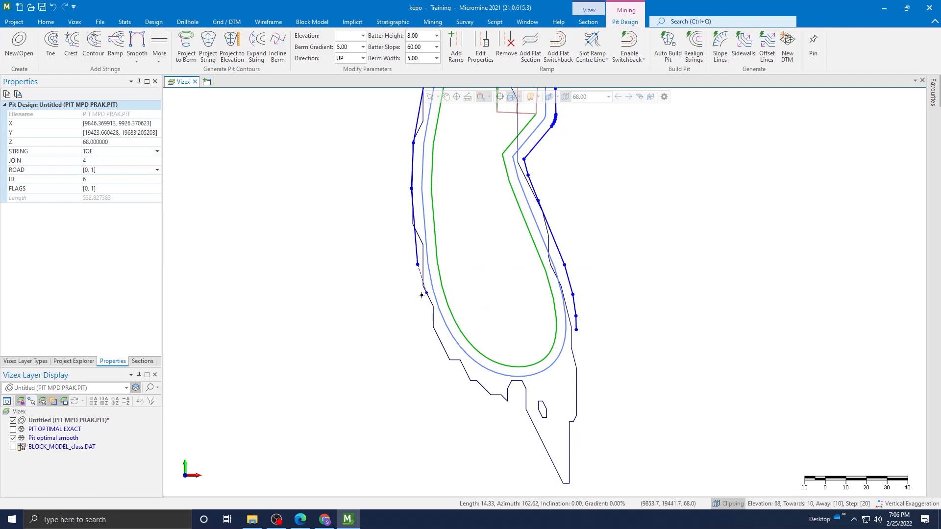
scroll(420, 284, up, 3)
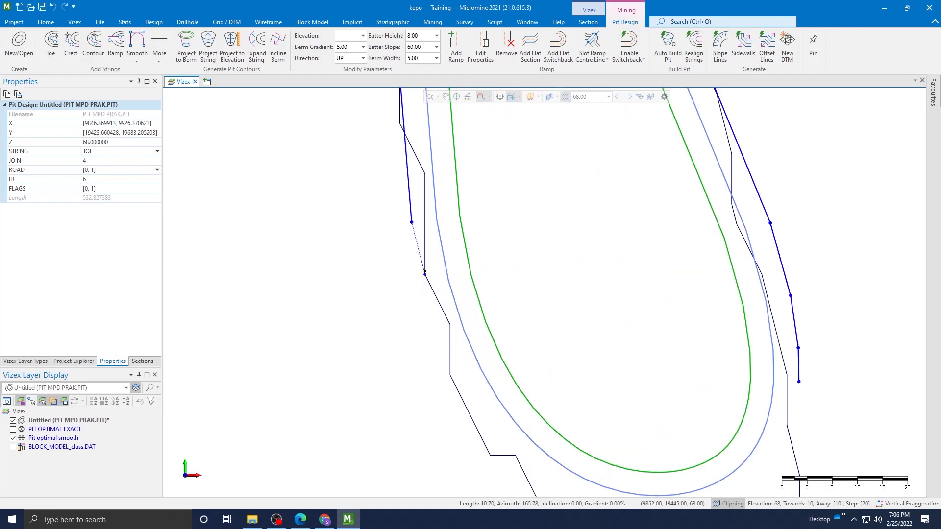
click(423, 276)
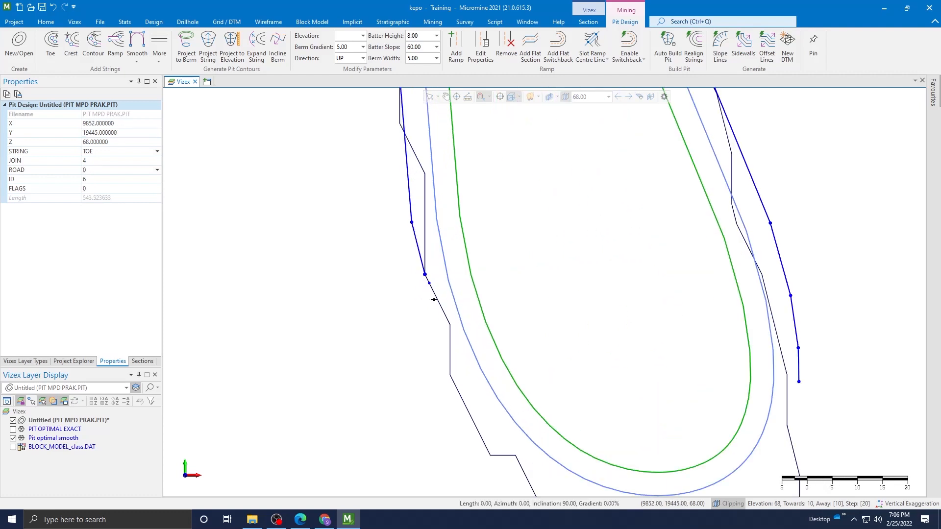
scroll(430, 294, down, 2)
scroll(441, 320, up, 2)
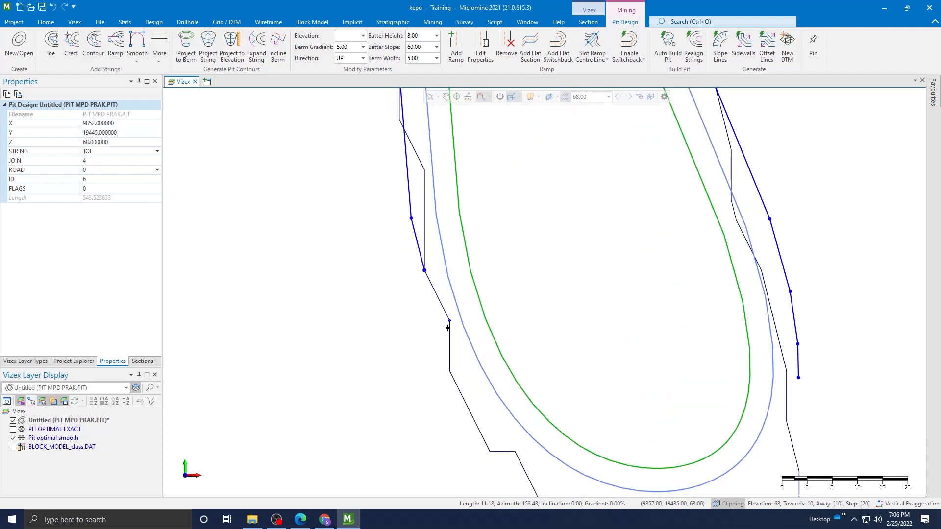
click(449, 370)
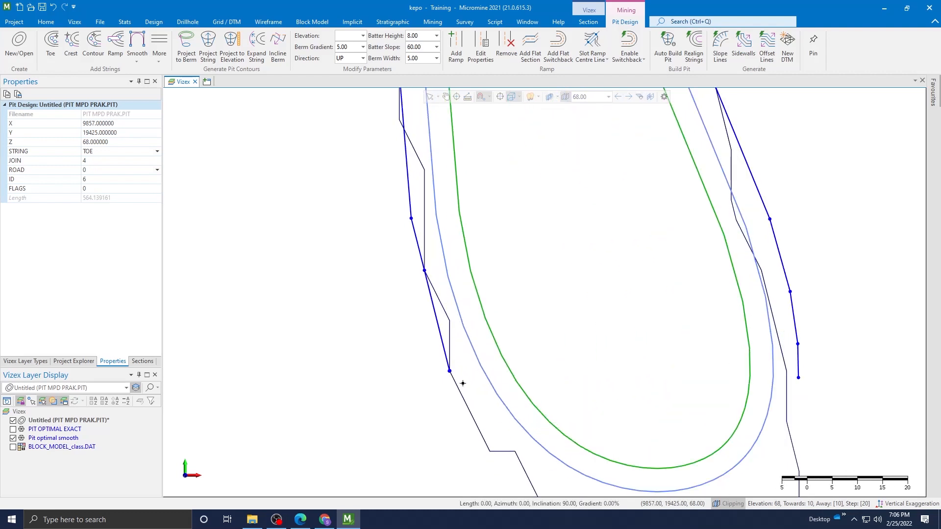
Continue the toe string southeast along the stepped pit outline through 9865, 19409 and 9885, 19392 to 9893, 19389.
scroll(449, 371, down, 3)
scroll(465, 441, up, 3)
click(483, 332)
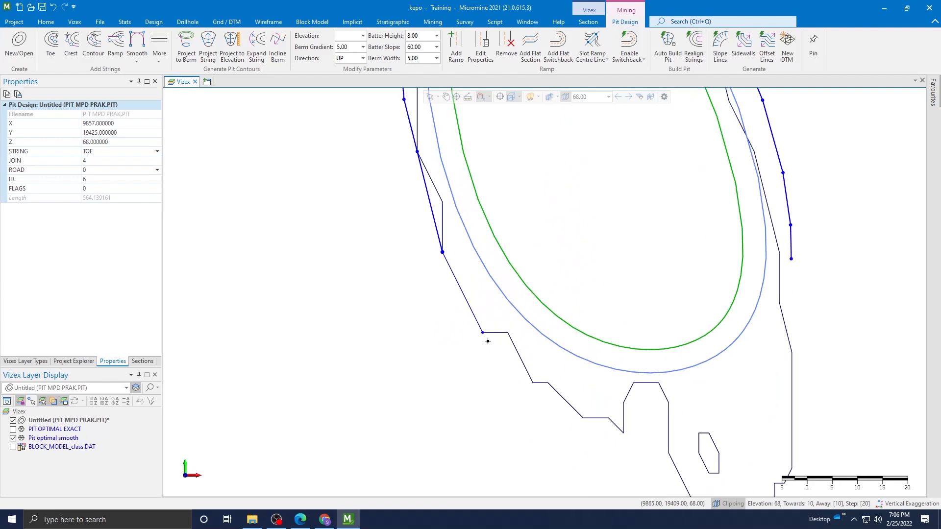
click(539, 383)
click(590, 418)
key(ctrl+z)
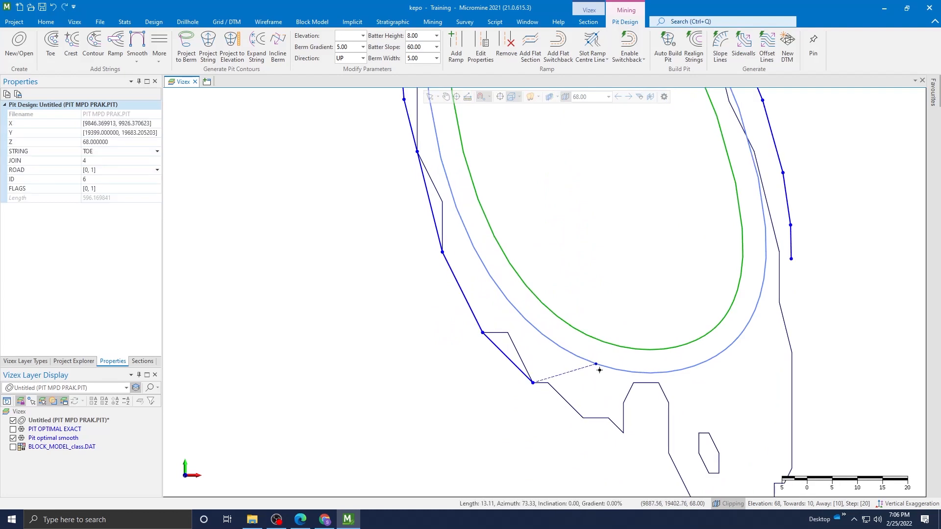
click(583, 418)
click(623, 433)
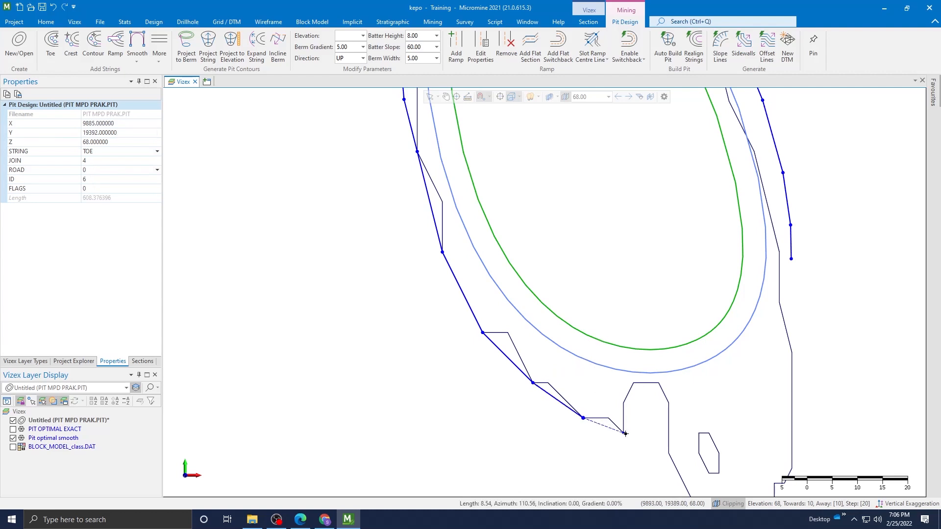
Take the toe string around the outline's southern tip, up through 9926.5, 19382 and 9926.5, 19405, and close it.
scroll(622, 418, down, 3)
scroll(624, 384, up, 2)
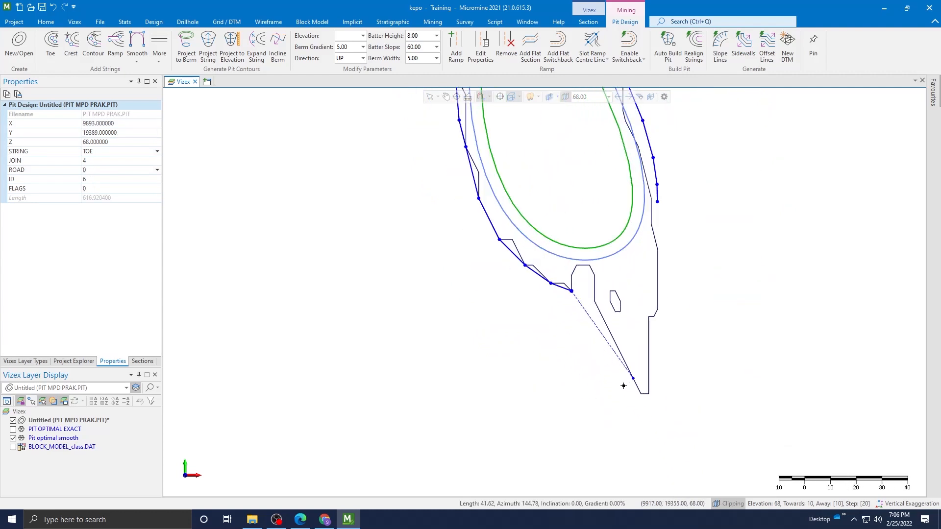
click(641, 394)
click(648, 394)
click(658, 309)
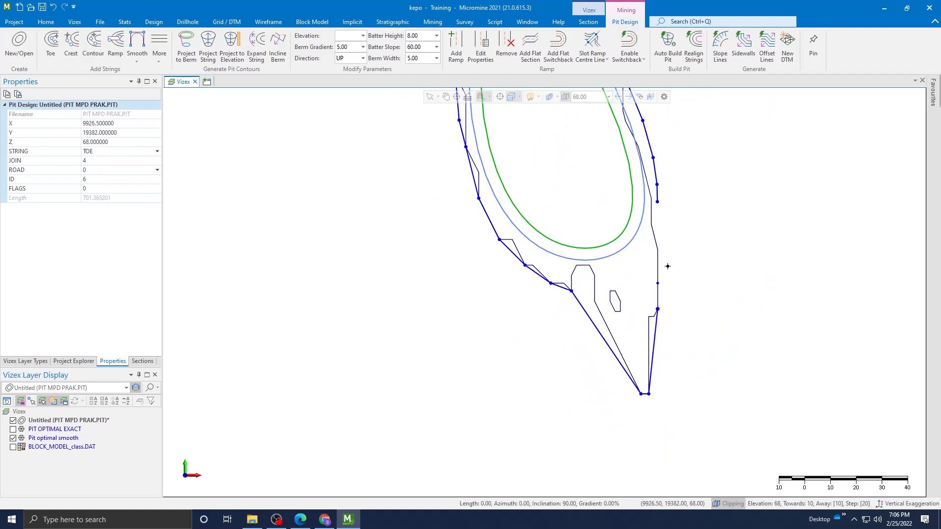
click(665, 250)
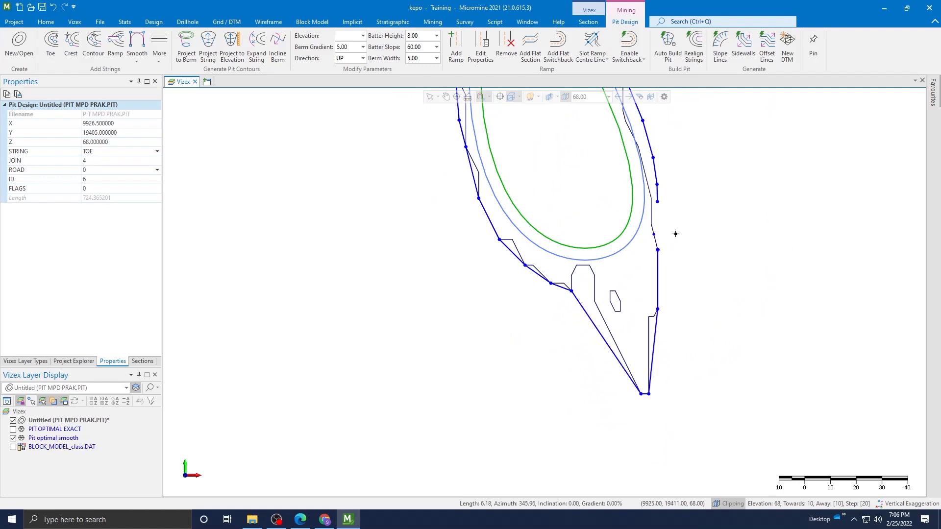
key(c)
scroll(677, 238, down, 5)
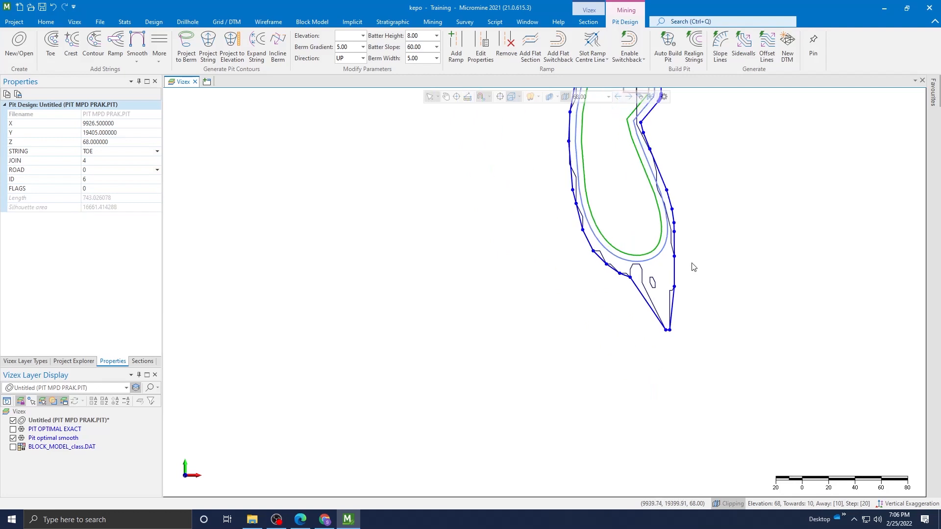
Examine the closed elevation 68 toe against the optimal pit outline at the northern end and down the western side.
scroll(637, 238, up, 4)
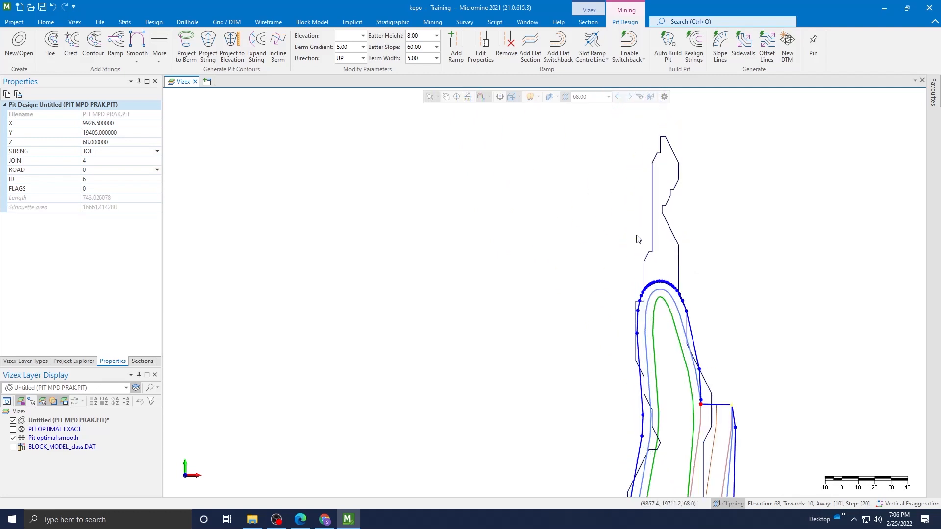
key(Escape)
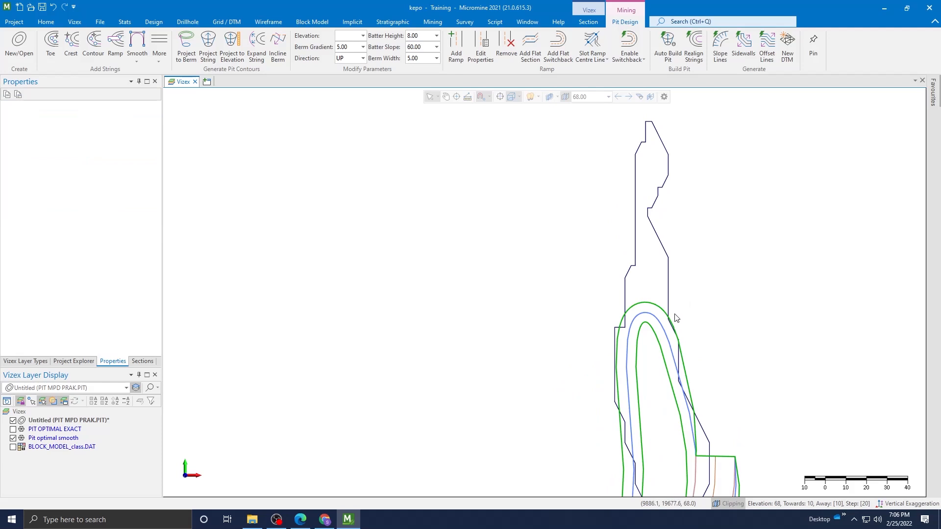
scroll(675, 316, up, 2)
scroll(673, 339, down, 3)
middle_drag(622, 418, 613, 344)
scroll(618, 346, up, 3)
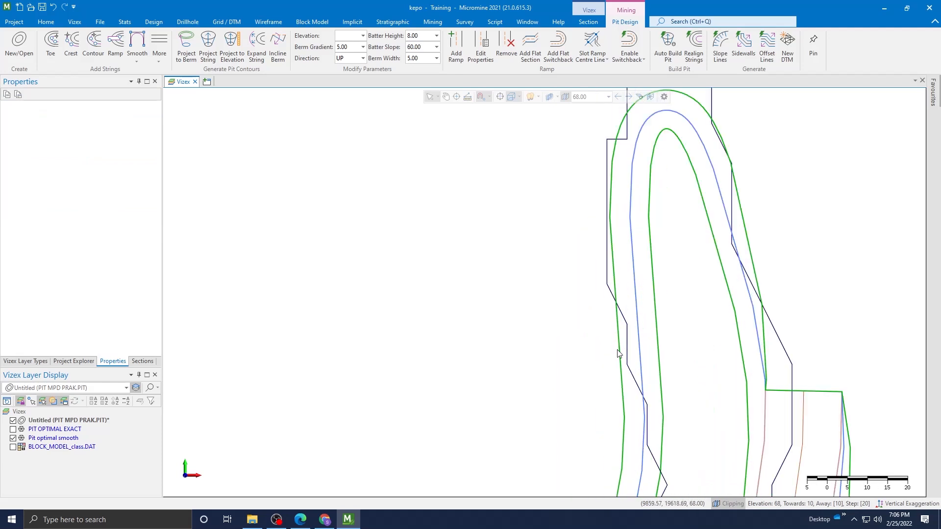
scroll(618, 354, down, 2)
click(750, 379)
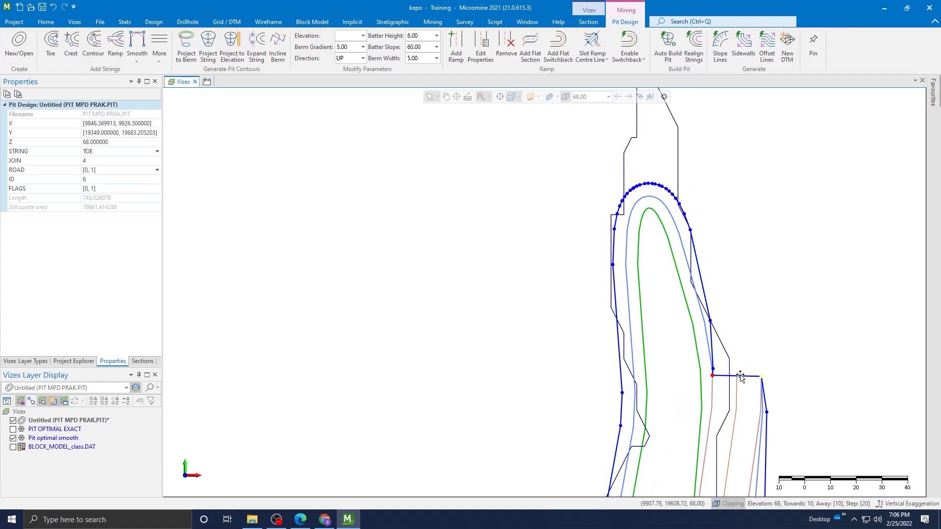
scroll(676, 316, down, 3)
scroll(653, 383, up, 4)
scroll(653, 384, down, 2)
middle_drag(652, 447, 652, 377)
scroll(653, 376, up, 2)
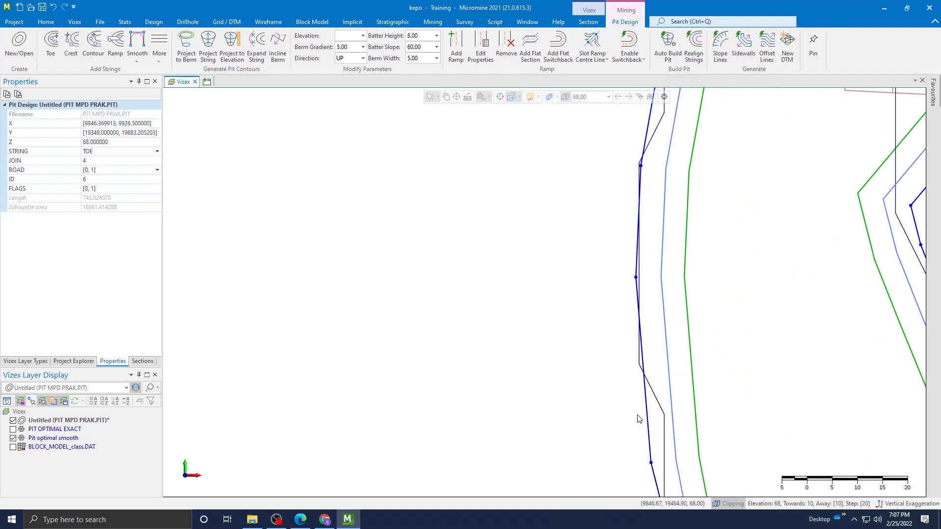
Delete the elevation 68 toe's western section running through the three neighbouring points that stray from the optimal pit outline.
click(651, 419)
click(636, 277)
click(640, 166)
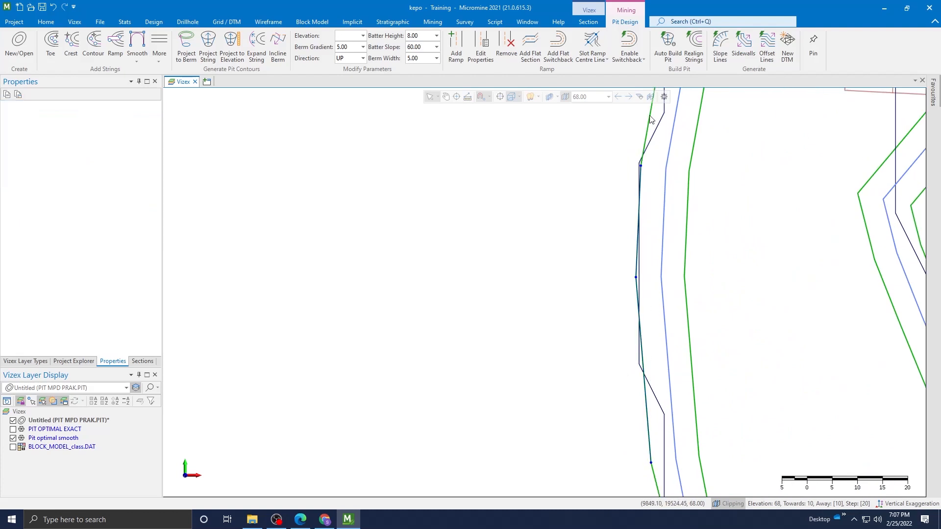
scroll(691, 210, down, 2)
middle_drag(691, 210, 700, 249)
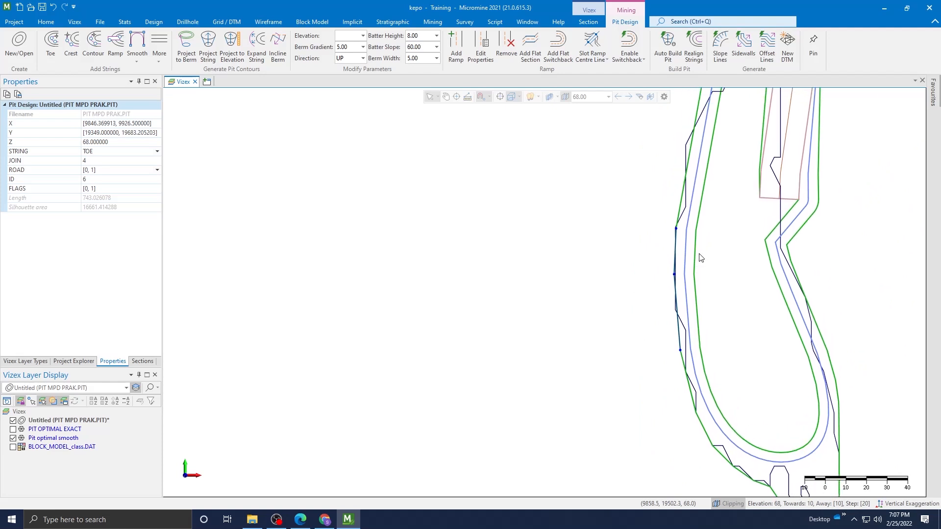
key(Delete)
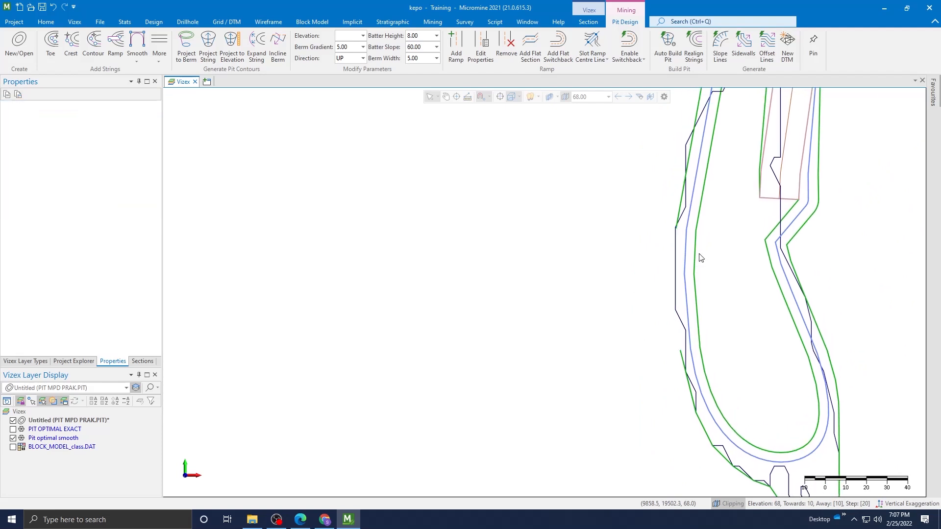
Append points at 9847, 19505 and 9847, 19475 along the western pit outline and close the elevation 68 toe.
click(679, 206)
key(a)
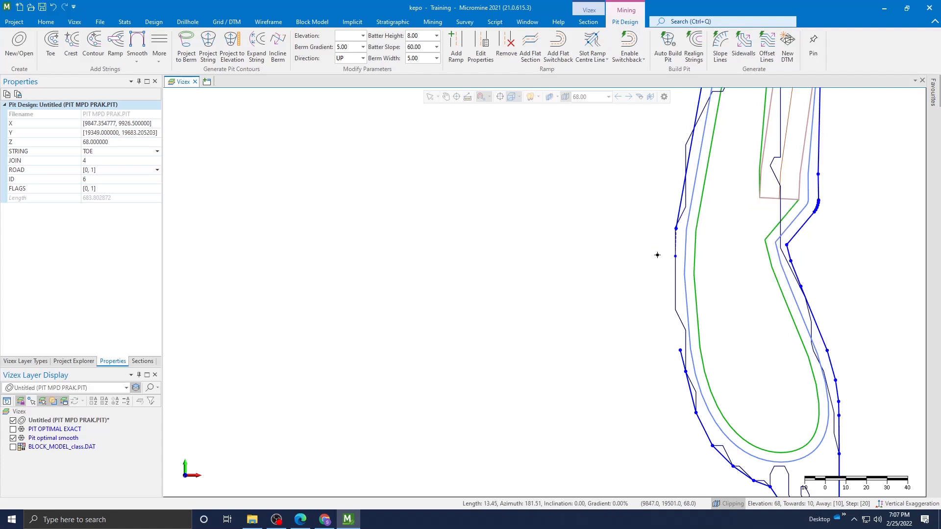
scroll(657, 255, up, 3)
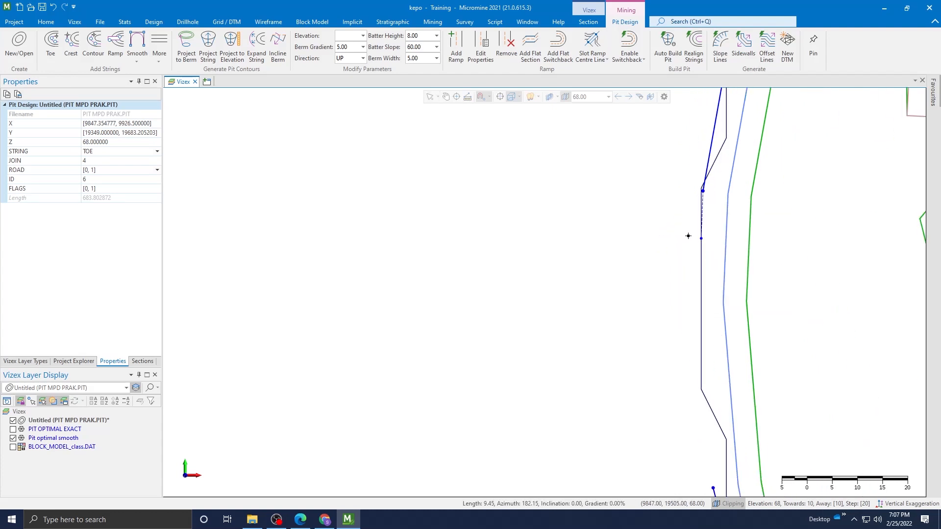
scroll(691, 236, up, 3)
click(716, 245)
scroll(717, 275, down, 5)
scroll(712, 290, up, 3)
click(711, 291)
key(c)
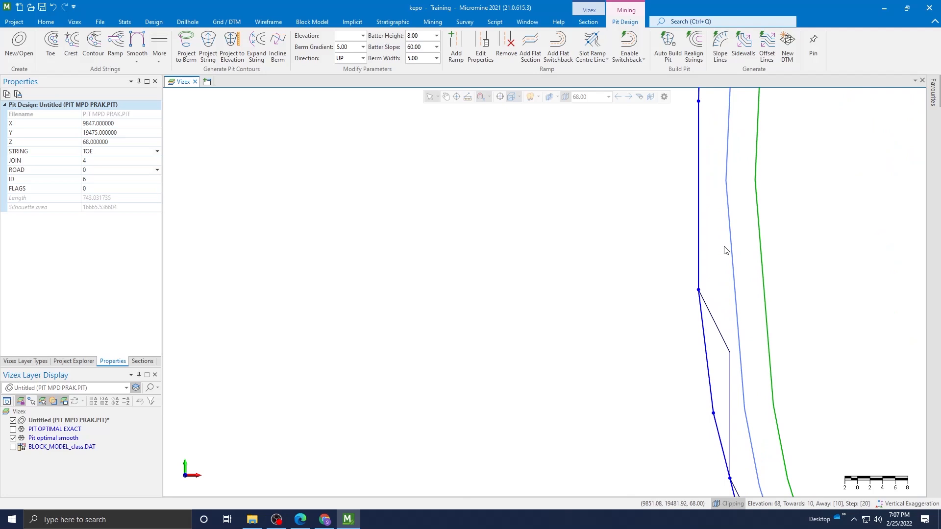
Move the western toe point just above the rebuilt section onto the outline corner at 9847, 19515.
scroll(731, 294, down, 3)
scroll(728, 341, up, 3)
scroll(723, 178, down, 3)
scroll(723, 269, up, 3)
drag(719, 238, 717, 234)
scroll(733, 245, down, 3)
scroll(761, 225, down, 2)
scroll(752, 284, up, 5)
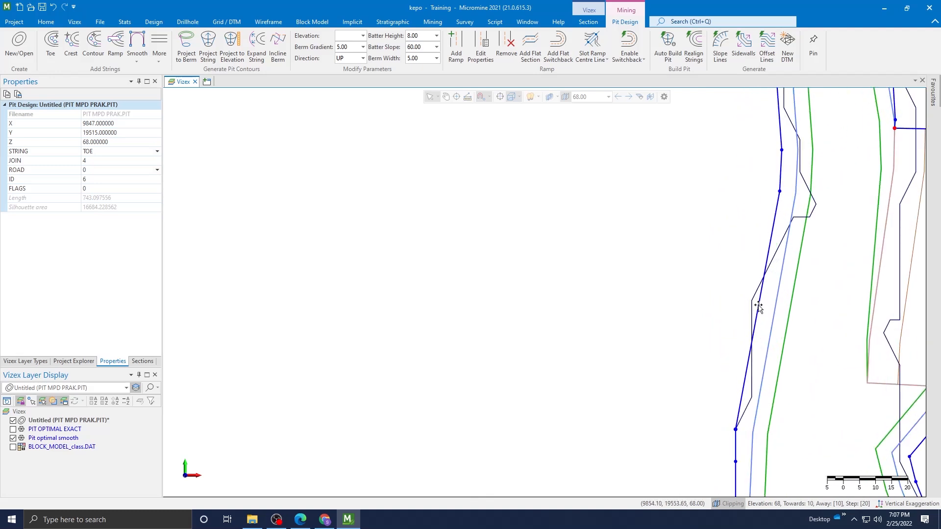
Move two more points farther north on the toe's western side to follow the pit outline more closely.
drag(779, 191, 751, 300)
scroll(842, 257, down, 4)
middle_drag(842, 258, 824, 329)
scroll(813, 265, up, 3)
drag(777, 238, 776, 292)
scroll(802, 262, down, 2)
middle_drag(837, 268, 813, 335)
click(879, 307)
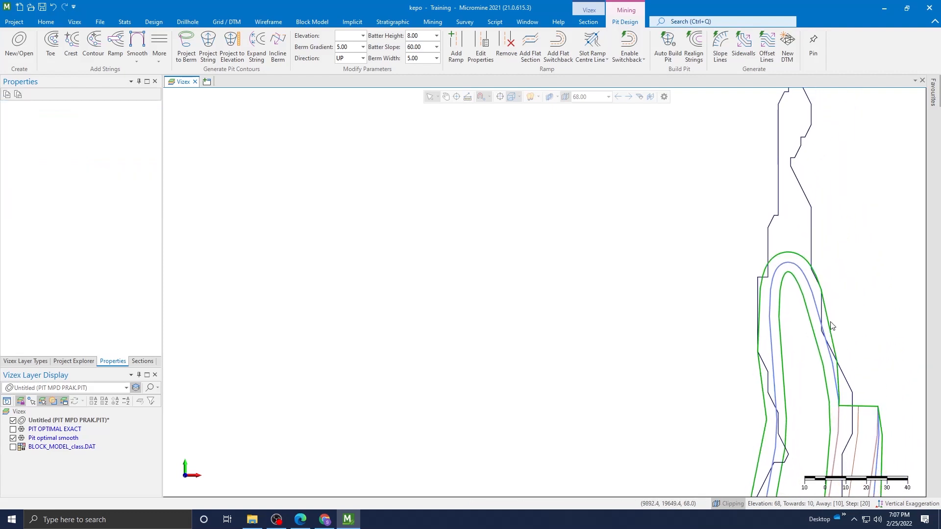
click(825, 296)
click(862, 314)
mouse_move(758, 348)
mouse_down()
mouse_move(769, 266)
mouse_move(811, 259)
mouse_move(834, 317)
mouse_up()
click(835, 311)
click(827, 308)
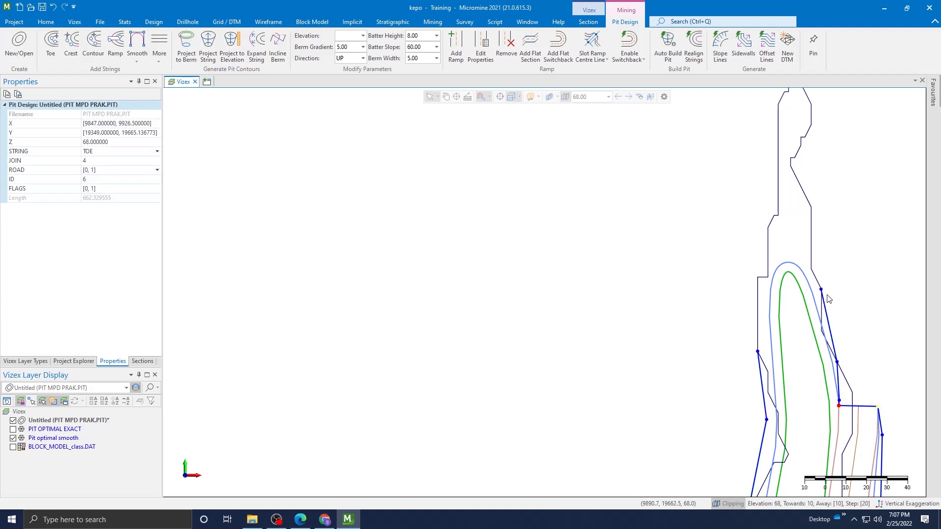
key(w)
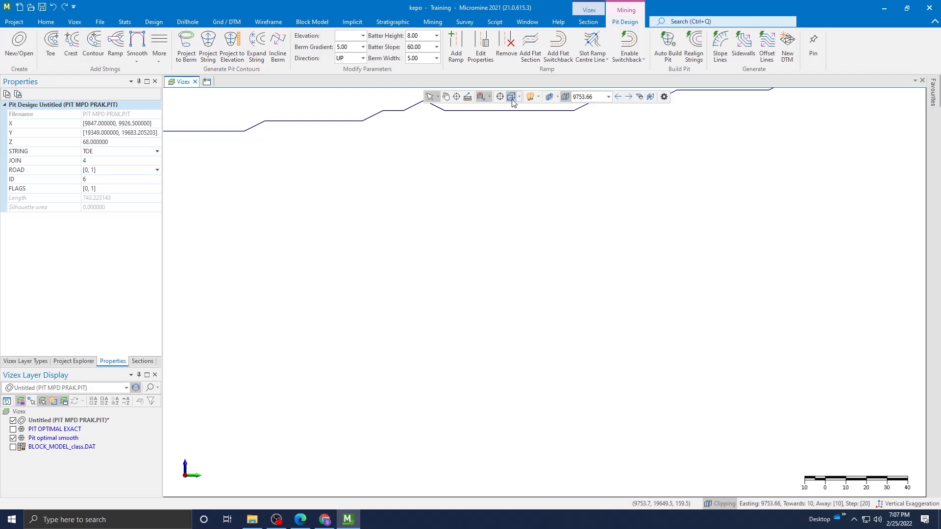
click(511, 97)
click(838, 300)
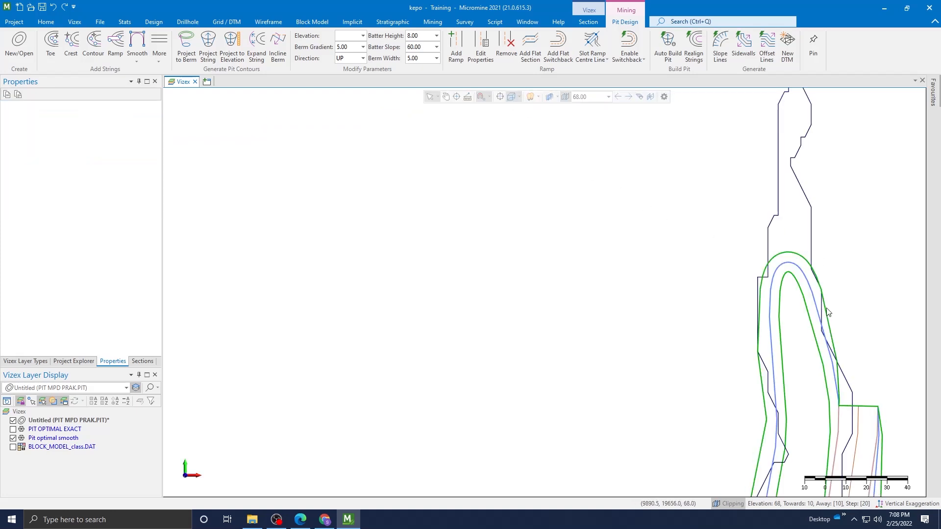
Delete the rounded northern end of the elevation 68 toe between its eastern and western outline points.
mouse_move(795, 253)
mouse_down()
mouse_move(745, 290)
mouse_move(752, 369)
mouse_move(763, 349)
mouse_up()
key(Delete)
scroll(766, 354, up, 2)
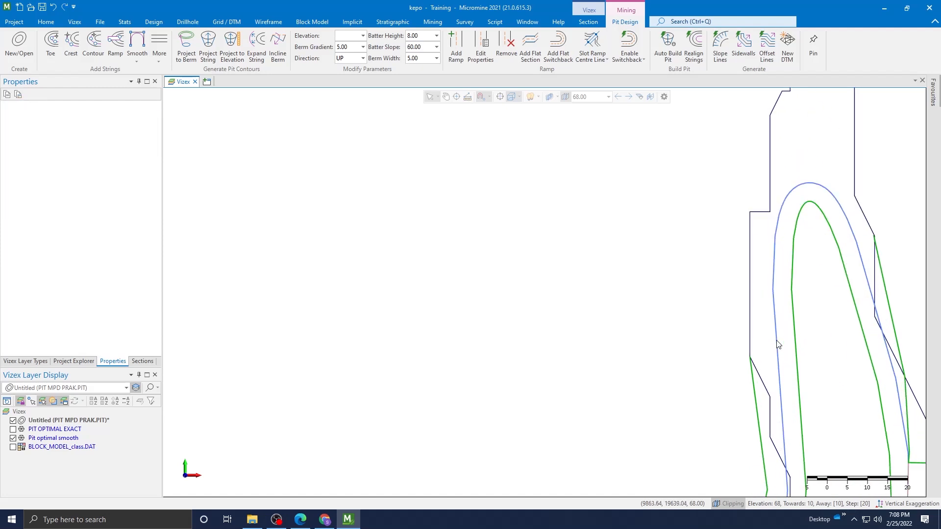
Extend the open toe north along the eastern pit outline through 9883, 19675, 9883, 19705, 9883, 19745 and 9883, 19755.
click(752, 371)
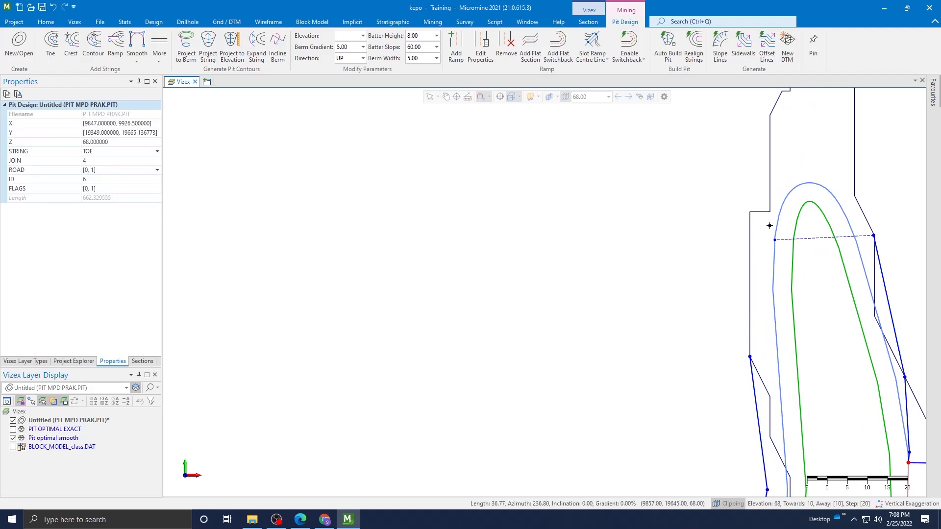
click(858, 195)
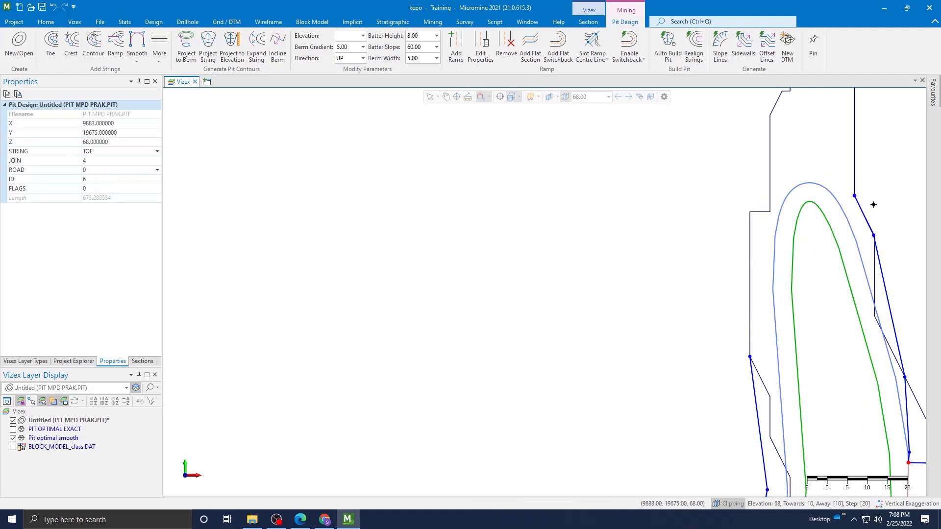
scroll(832, 235, down, 3)
click(826, 263)
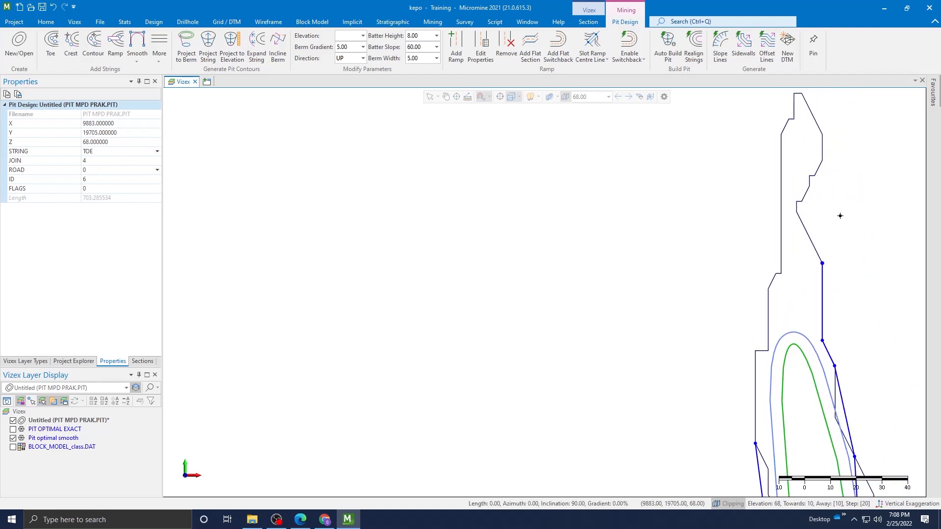
click(825, 161)
click(823, 134)
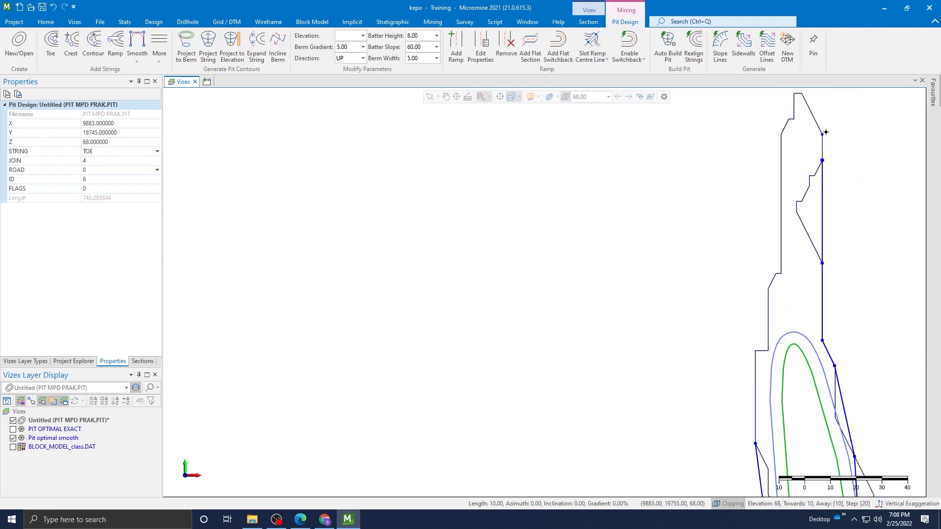
Take the toe around the outline's northern tip, down the western side through 9865, 19701 and 9857, 19671, and close it.
click(801, 93)
click(793, 93)
click(781, 135)
click(776, 273)
click(768, 289)
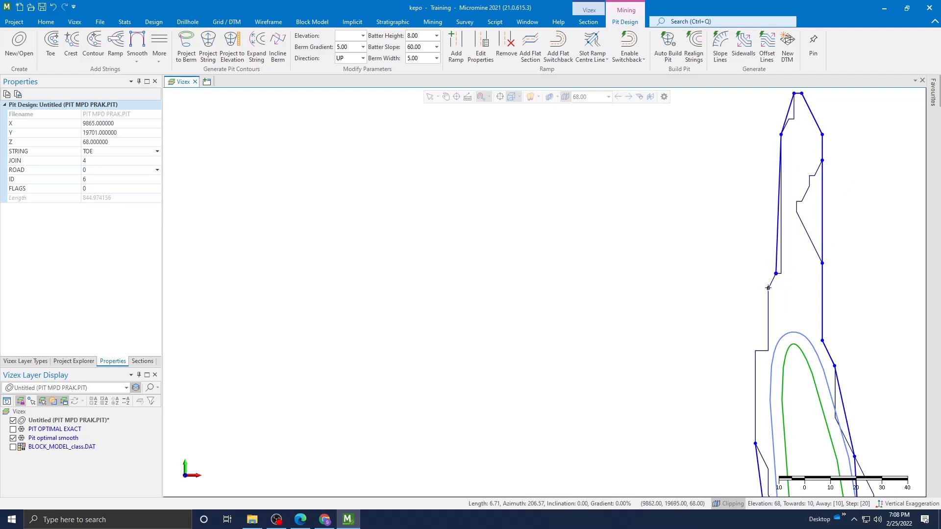
click(755, 351)
scroll(746, 283, down, 2)
scroll(763, 311, up, 2)
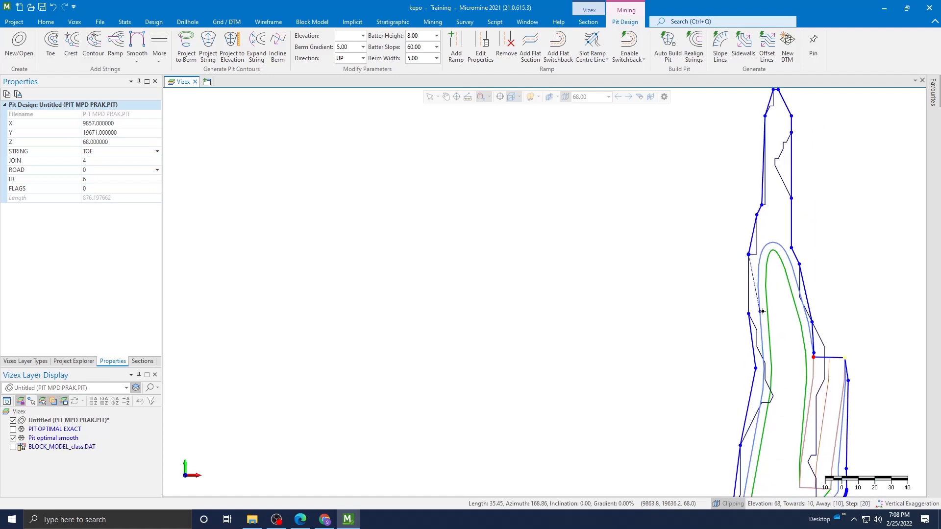
click(762, 311)
scroll(900, 227, down, 2)
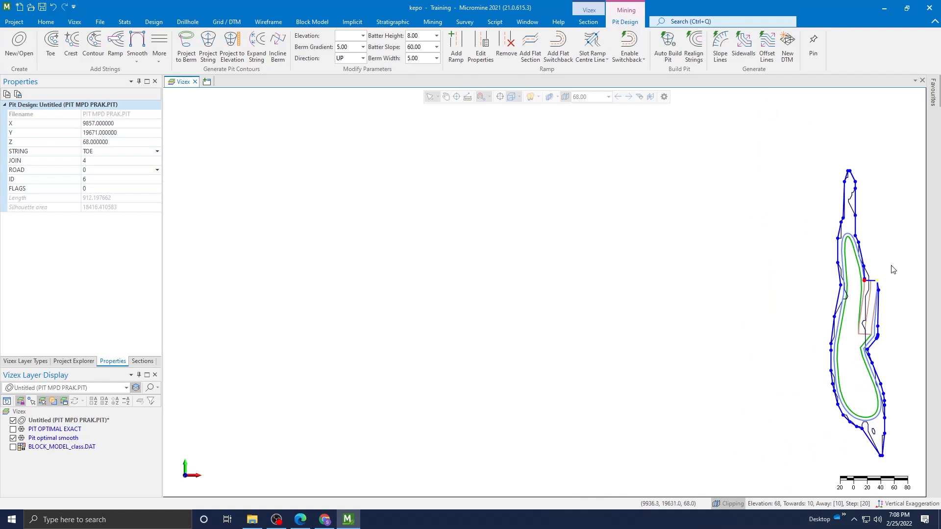
key(Escape)
Smooth the section of the elevation 68 toe that wraps around the pit's pointed southern tip.
scroll(898, 441, up, 2)
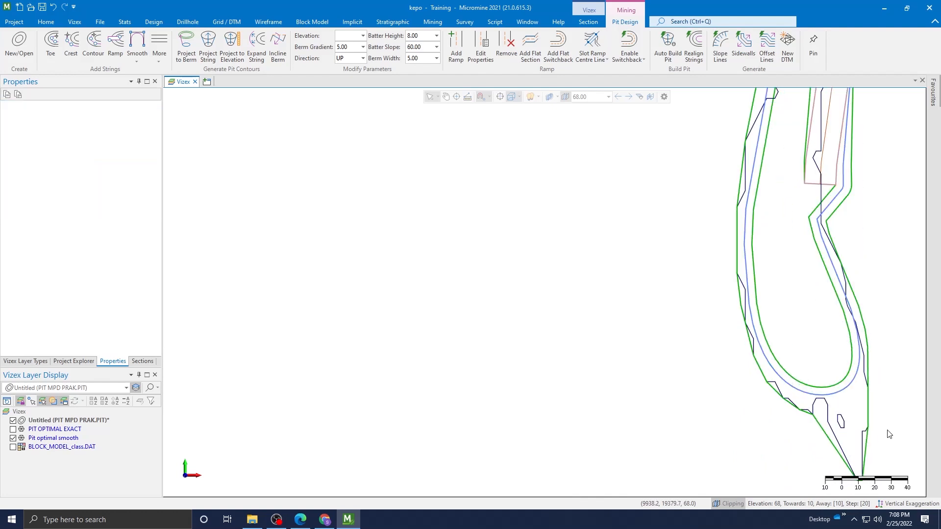
scroll(889, 434, down, 2)
scroll(851, 415, up, 3)
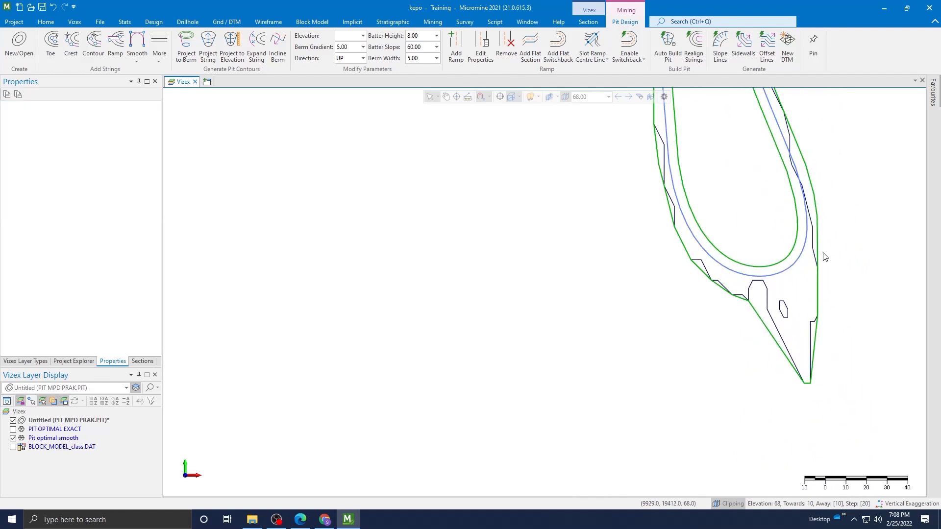
drag(817, 229, 800, 382)
mouse_move(750, 338)
mouse_down()
mouse_move(731, 294)
mouse_move(710, 280)
mouse_up()
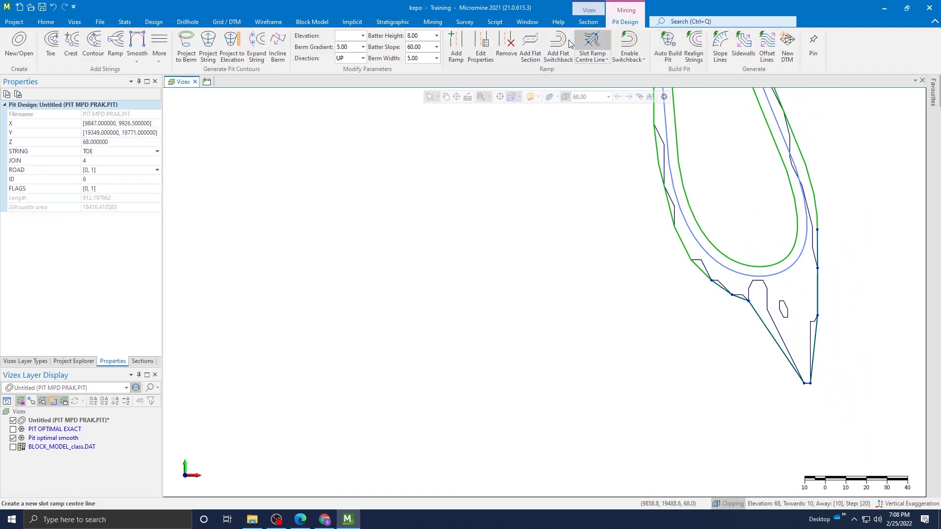
click(139, 40)
scroll(772, 249, down, 4)
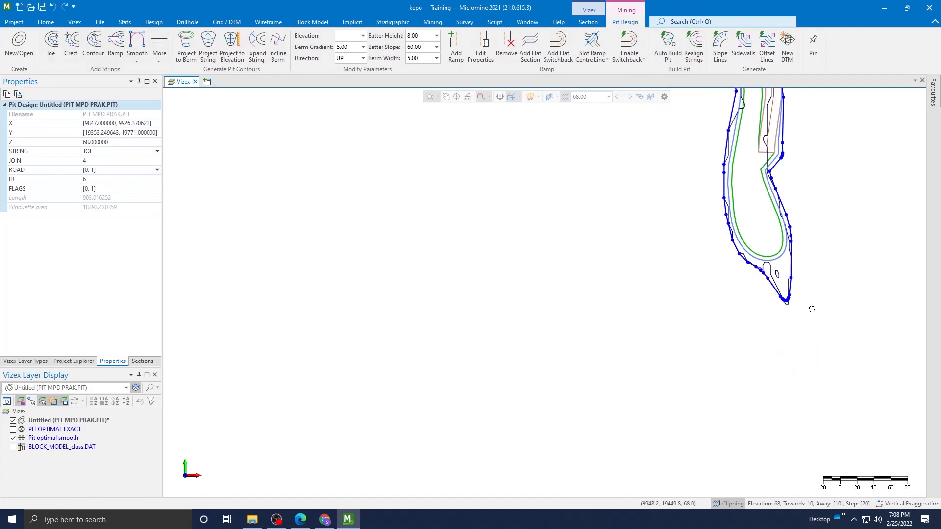
scroll(774, 191, up, 6)
key(Escape)
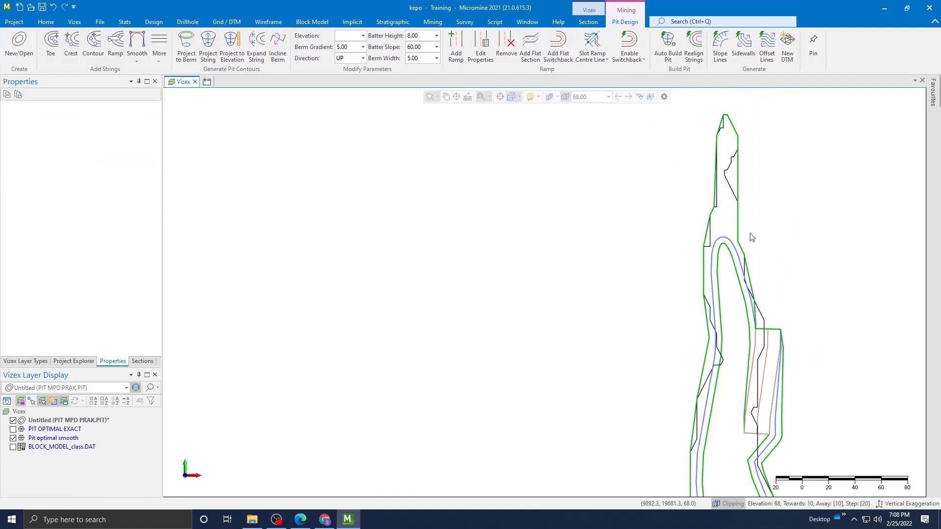
Smooth the section of the elevation 68 toe that runs around the pit's narrow northern tip.
click(739, 312)
key(Escape)
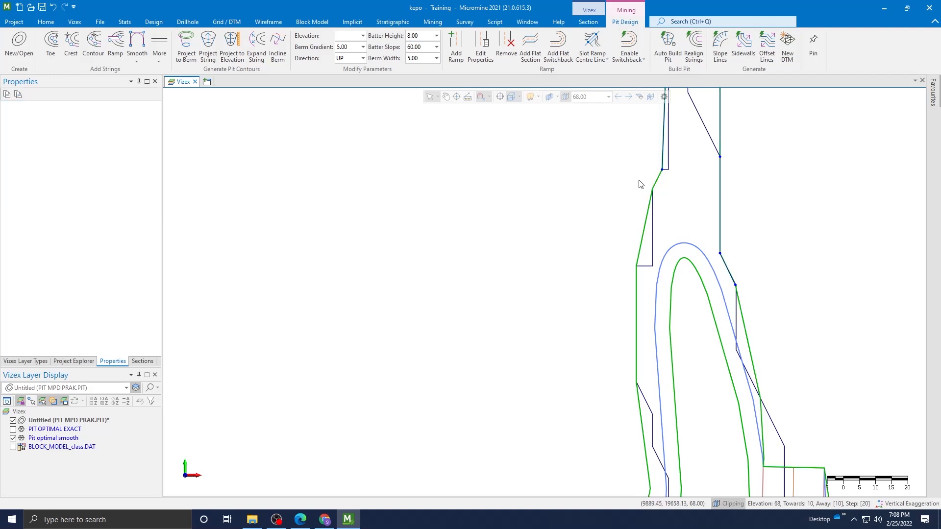
click(644, 247)
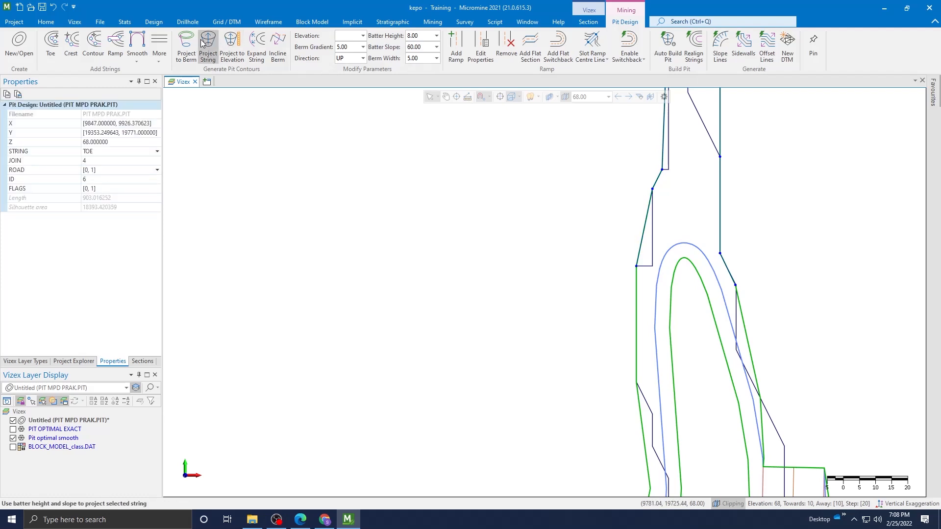
click(154, 42)
scroll(871, 232, down, 4)
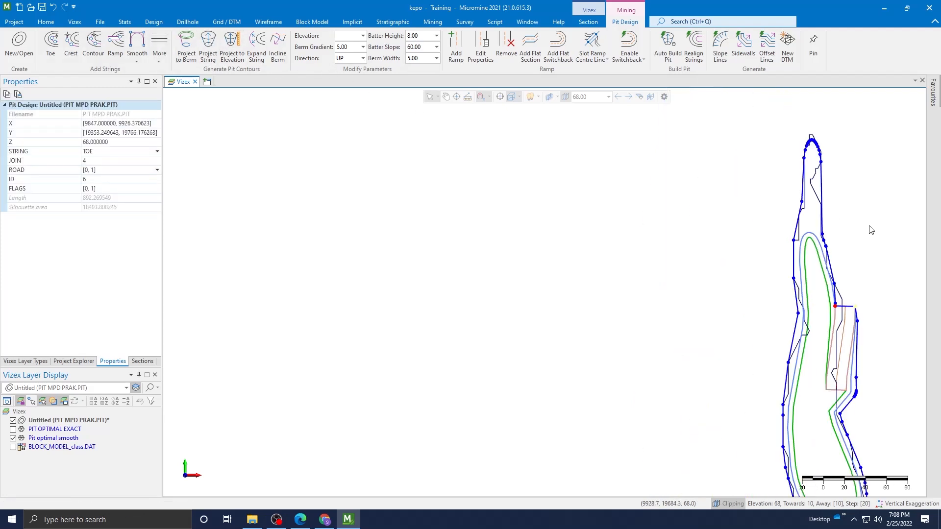
middle_drag(870, 211, 774, 211)
click(825, 214)
Project the smoothed elevation 68 toe up to the next berm at elevation 76.
scroll(824, 214, down, 3)
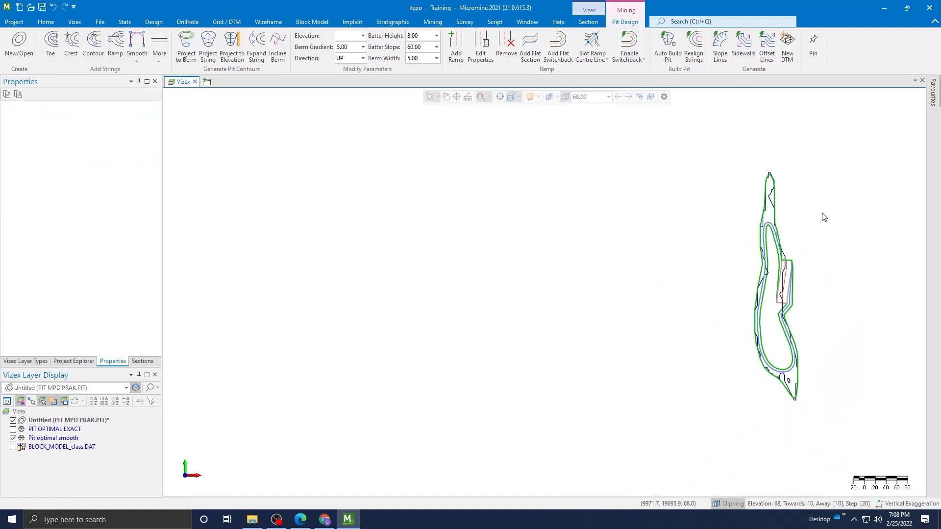
scroll(808, 326, up, 3)
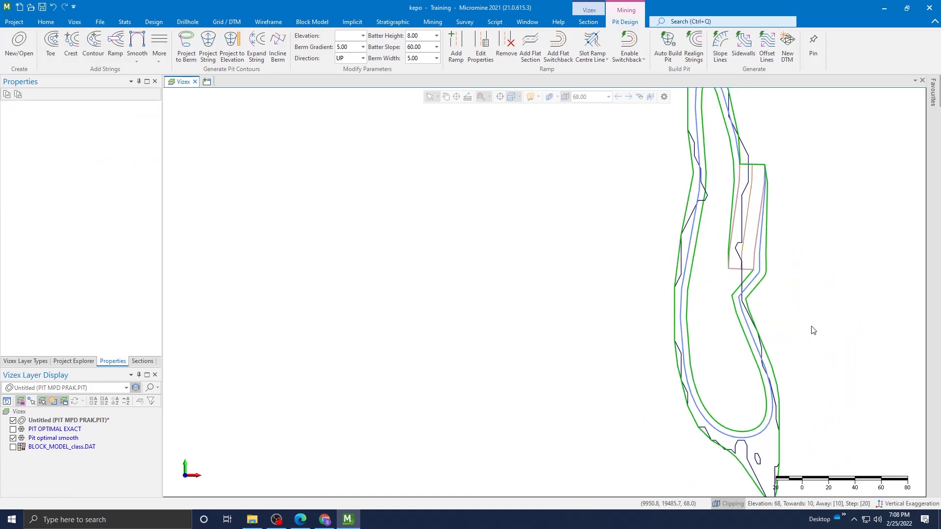
click(780, 227)
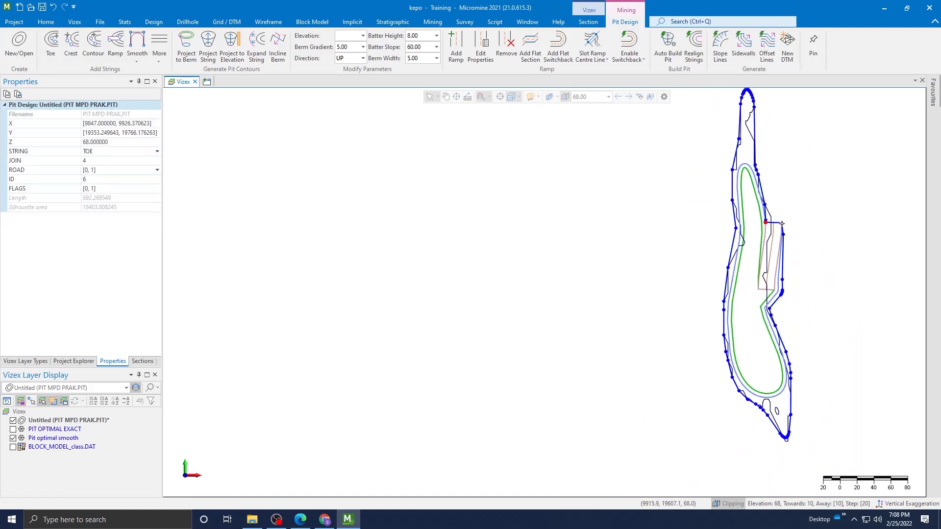
click(189, 43)
scroll(654, 125, down, 3)
middle_drag(749, 190, 750, 268)
scroll(726, 179, up, 4)
scroll(692, 162, up, 4)
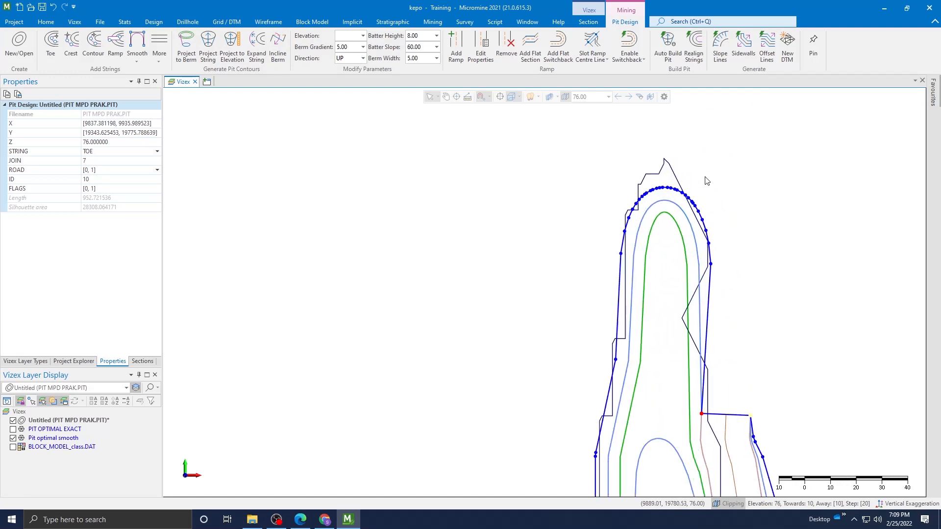
Examine the elevation 76 toe against the optimal pit outline around its northern end and western side.
click(725, 179)
scroll(700, 203, up, 2)
scroll(697, 204, down, 3)
scroll(698, 250, down, 2)
scroll(703, 360, up, 2)
scroll(688, 364, down, 3)
middle_drag(690, 368, 673, 321)
scroll(668, 237, up, 4)
scroll(657, 240, up, 1)
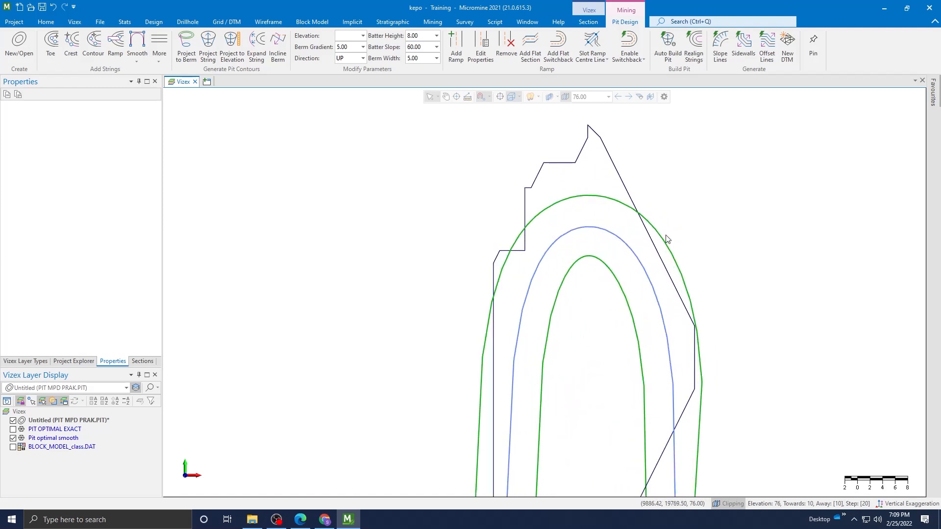
click(661, 237)
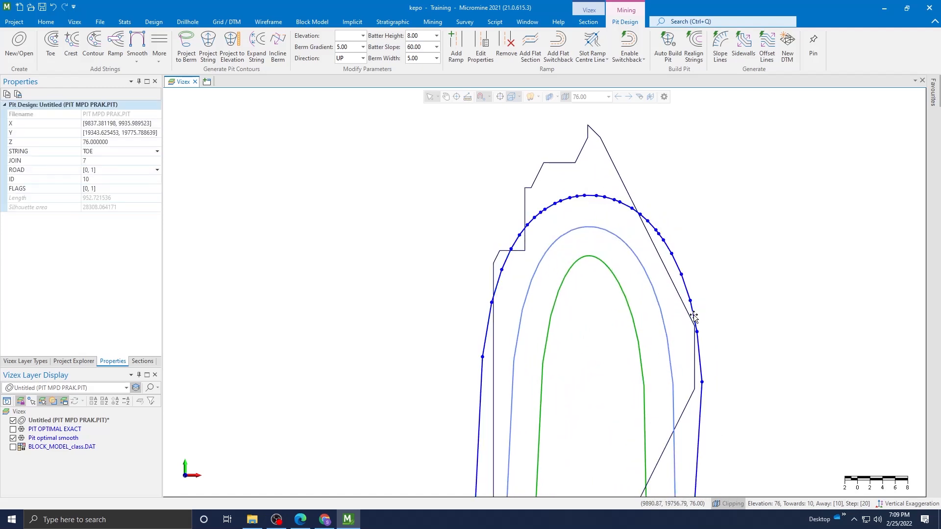
click(718, 309)
scroll(716, 306, down, 4)
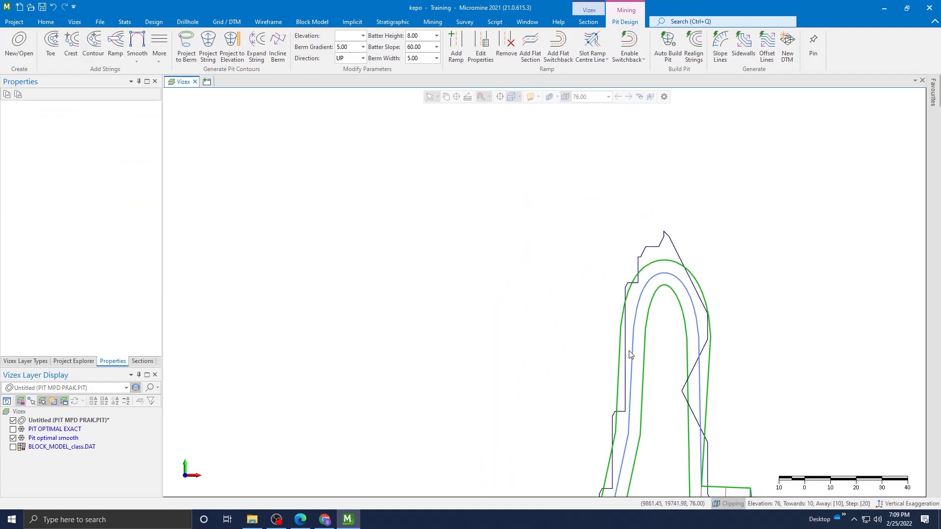
click(619, 350)
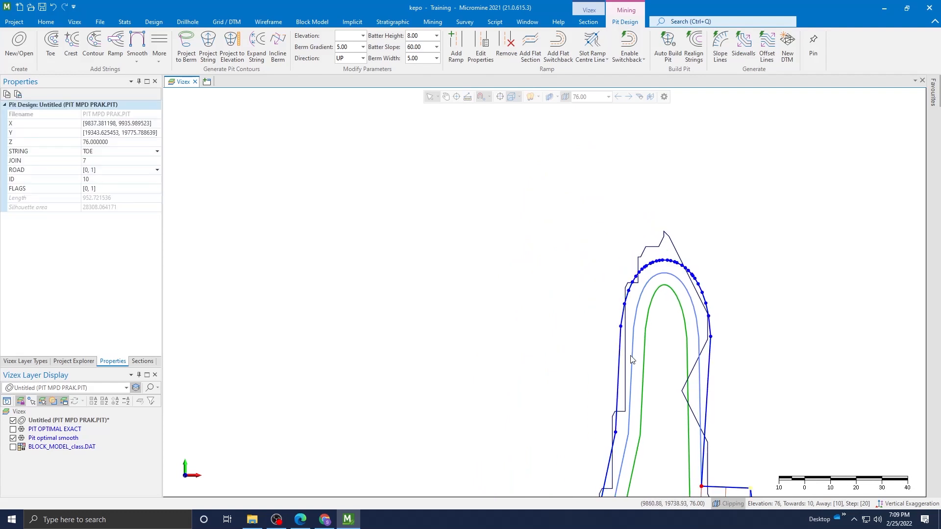
Delete the rounded northern end section of the elevation 76 toe.
click(592, 338)
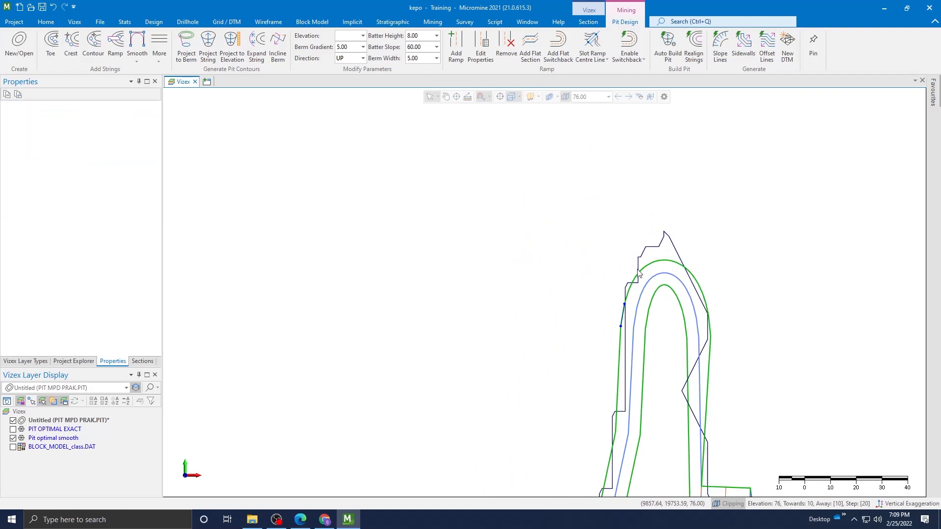
drag(722, 351, 723, 350)
key(Delete)
Redraw the elevation 76 toe's northern end point by point along the corners of the optimal pit outline and close the string.
click(709, 361)
key(a)
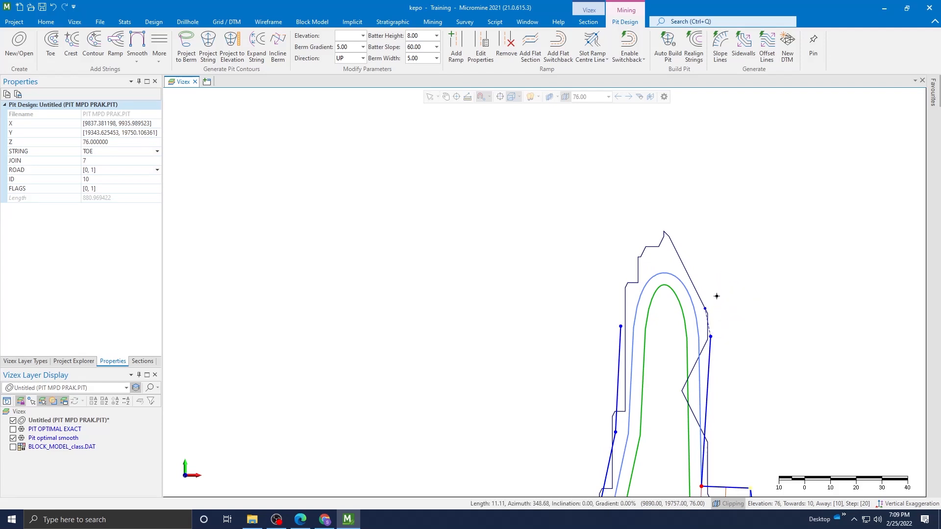
scroll(713, 311, up, 3)
click(705, 311)
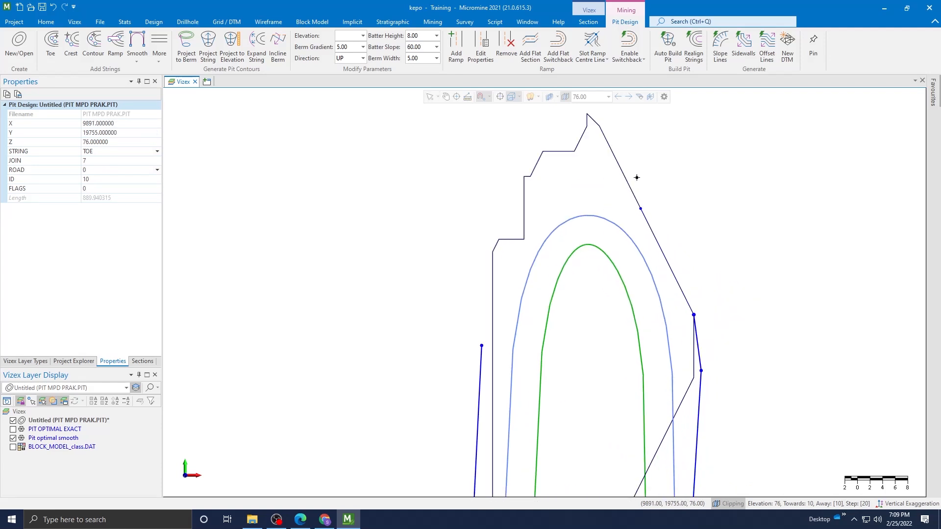
click(600, 125)
click(587, 114)
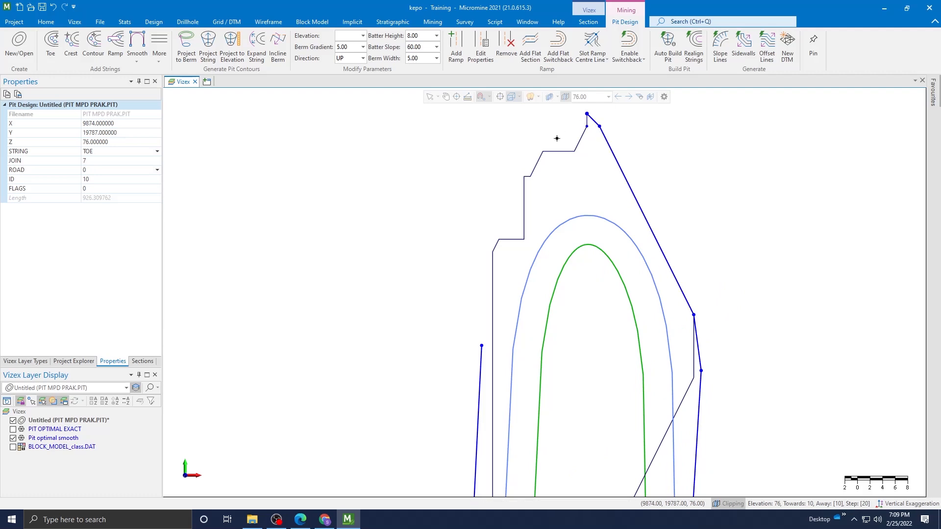
click(542, 151)
click(522, 177)
click(496, 245)
click(489, 254)
click(627, 264)
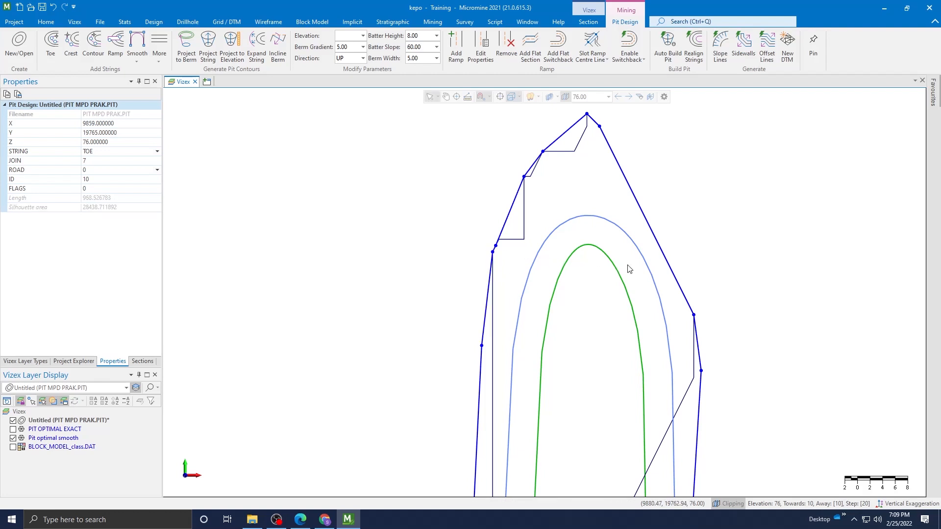
Delete the curved section of the elevation 76 toe around the pit's southern tip.
scroll(632, 250, down, 8)
scroll(724, 378, up, 6)
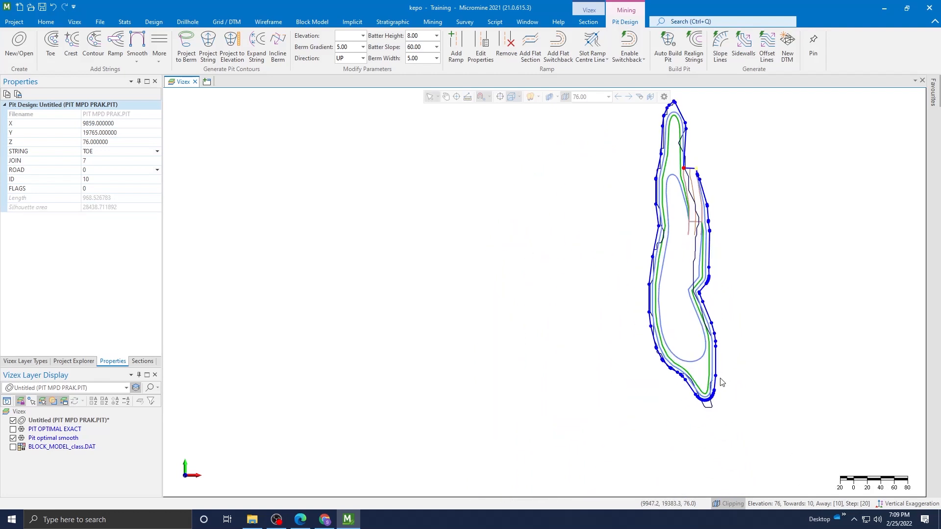
click(734, 311)
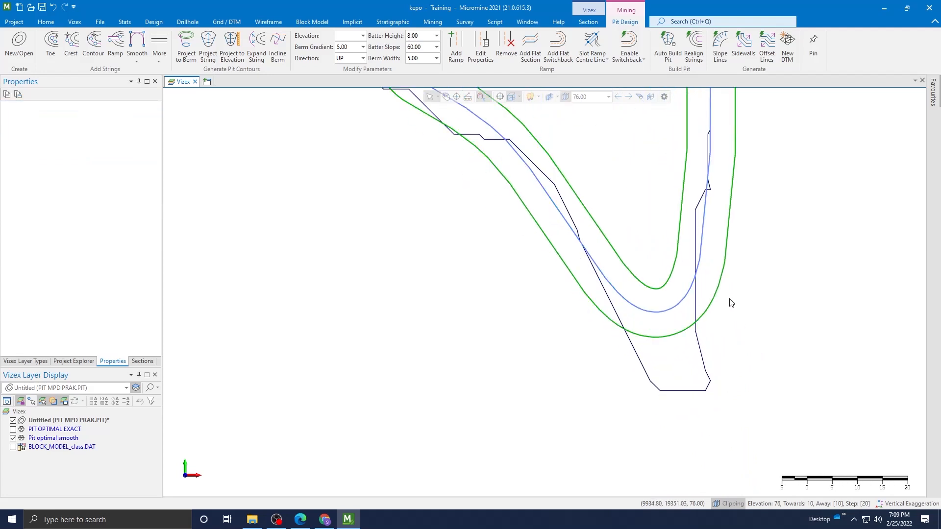
mouse_move(725, 260)
mouse_down()
mouse_move(715, 306)
mouse_move(618, 335)
mouse_move(594, 318)
mouse_up()
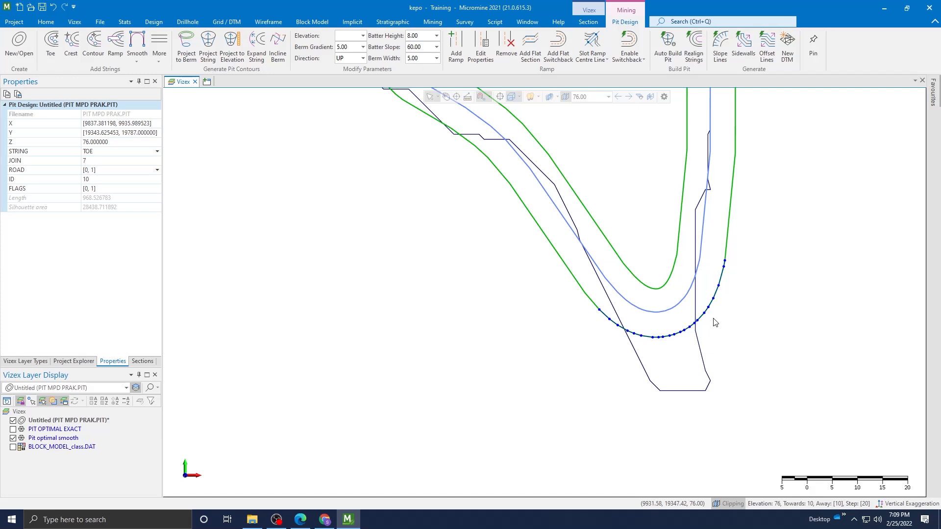
key(Delete)
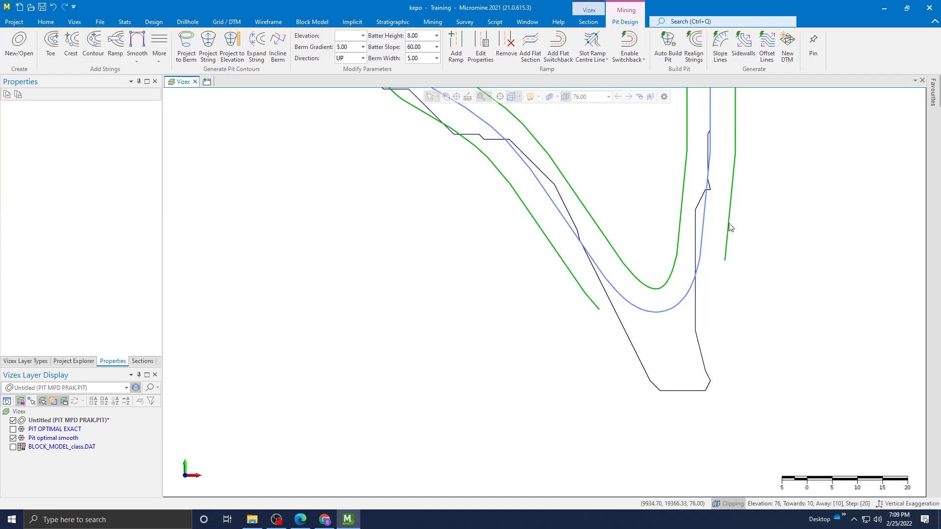
Redraw the elevation 76 toe's southern tip along the optimal pit outline's corners and close the string.
click(729, 227)
mouse_move(730, 229)
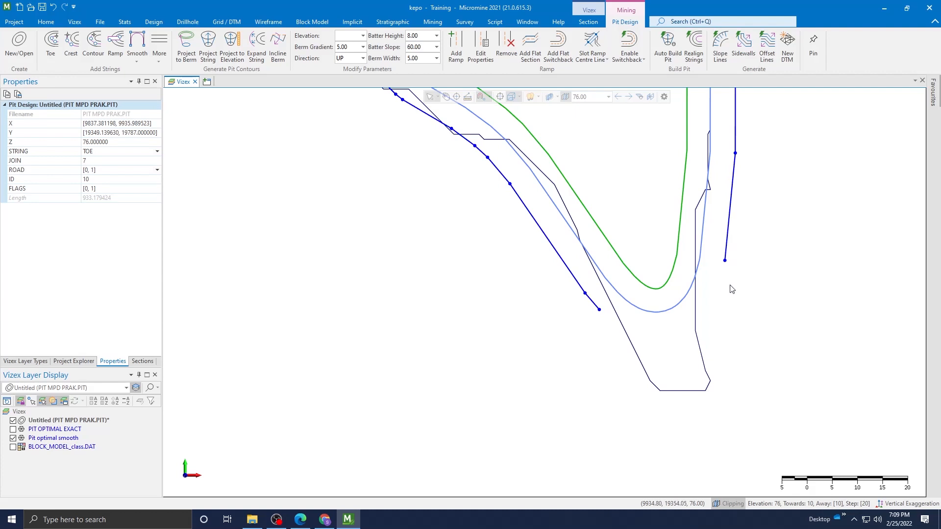
click(742, 291)
click(728, 241)
key(a)
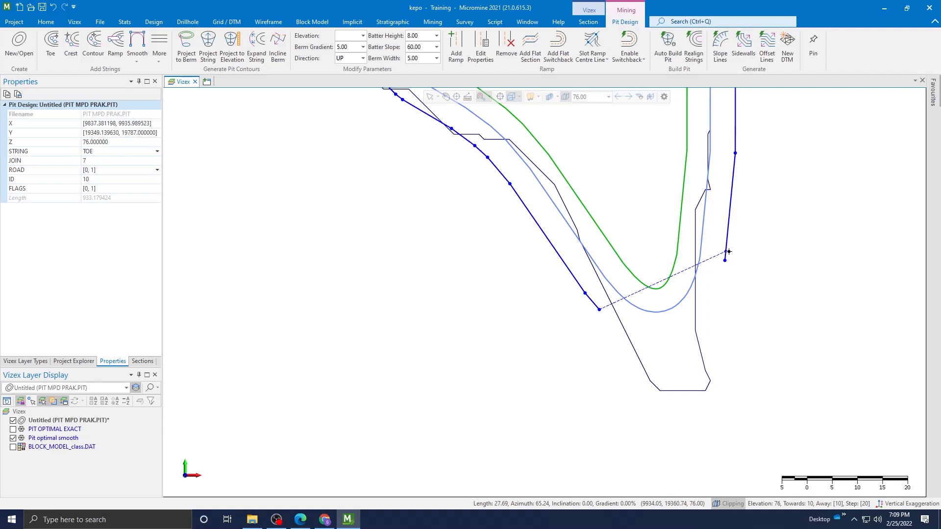
scroll(617, 332, up, 3)
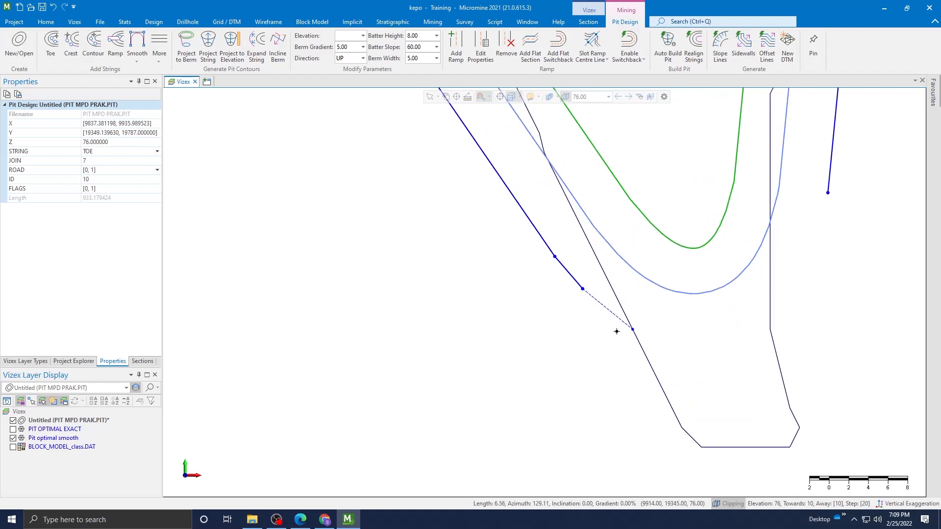
click(643, 360)
click(704, 457)
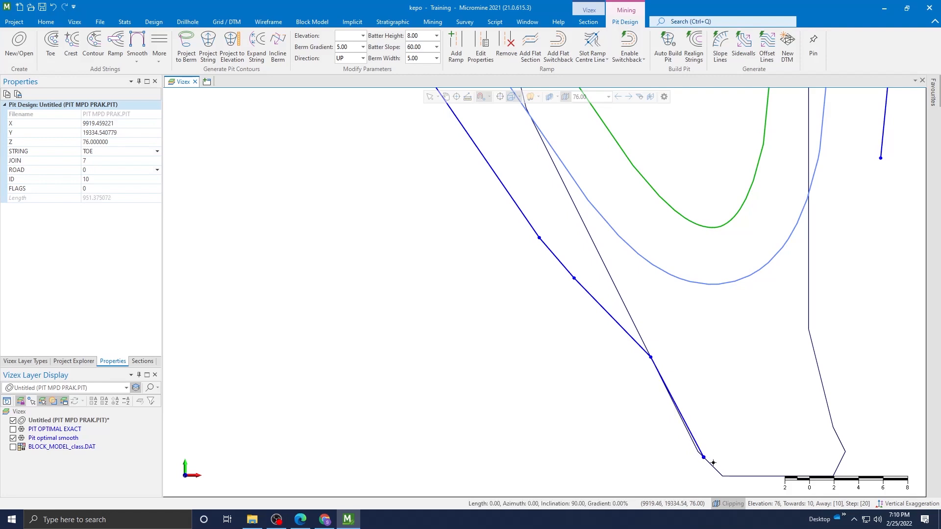
key(BackSpace)
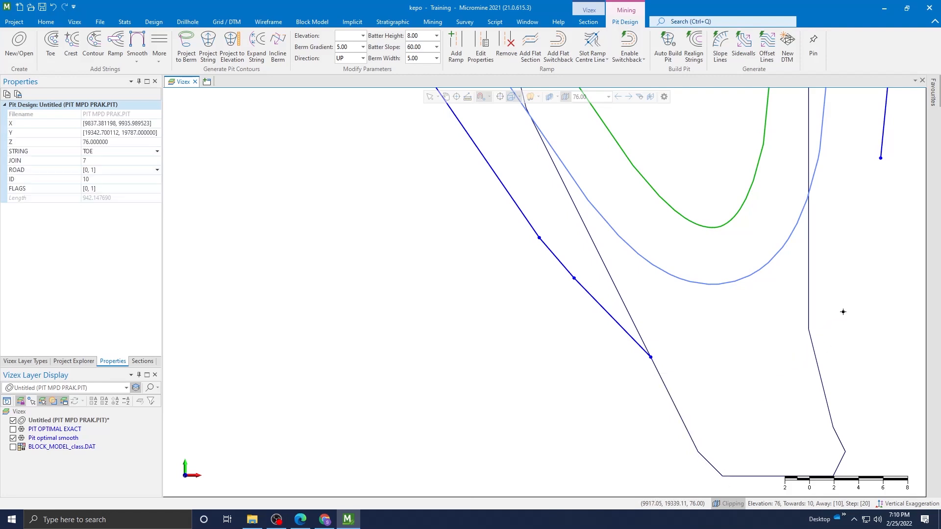
click(698, 451)
click(723, 476)
scroll(800, 416, down, 3)
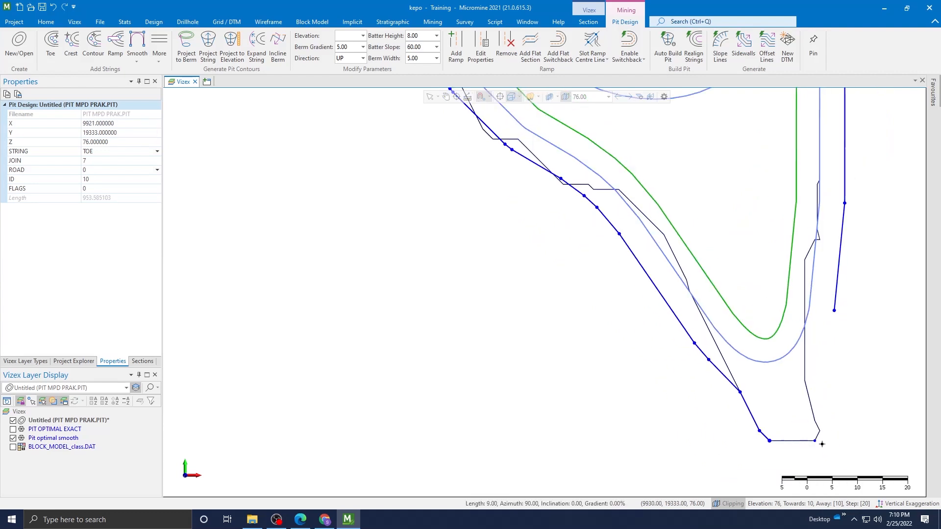
click(819, 431)
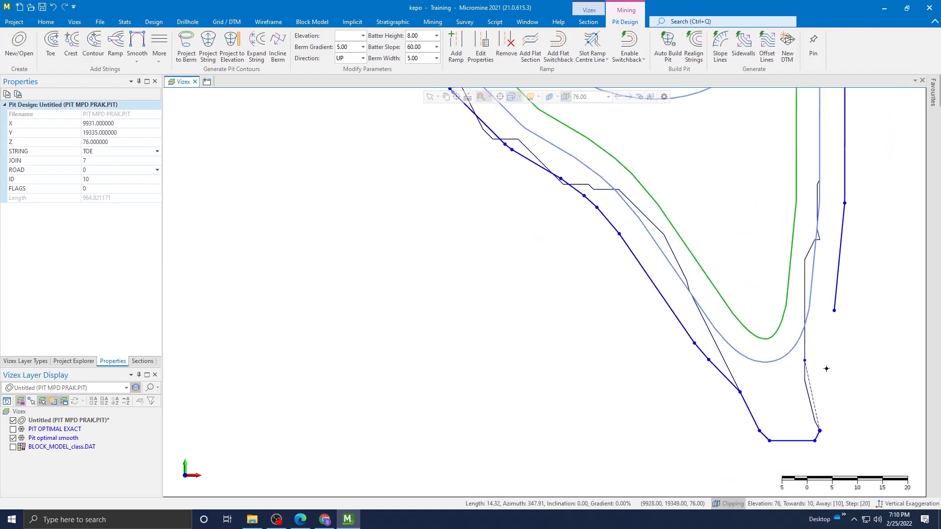
key(c)
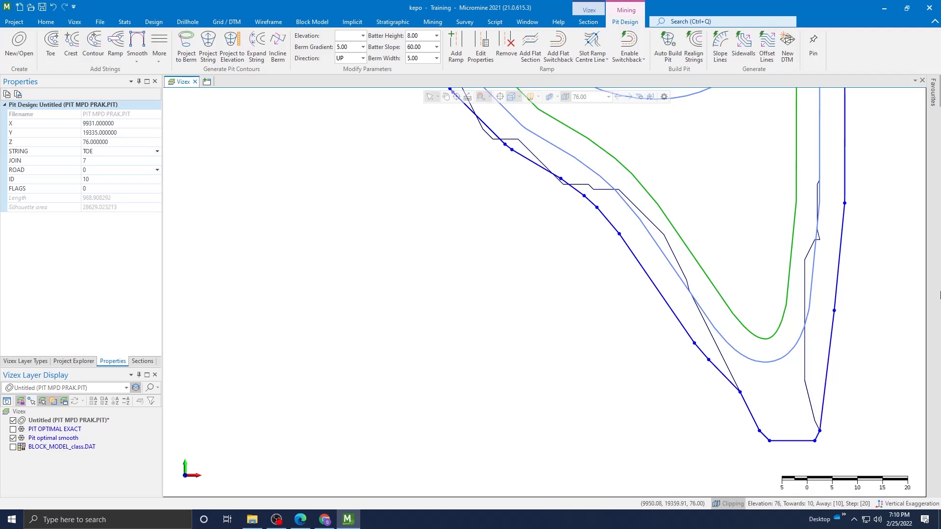
Smooth the redrawn section of the elevation 76 toe around the pit's southern tip.
scroll(855, 322, down, 2)
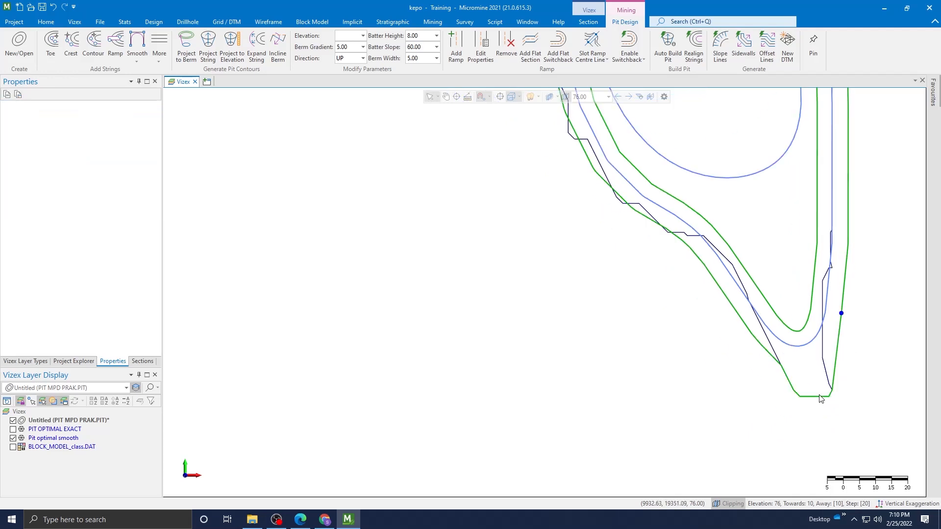
click(762, 338)
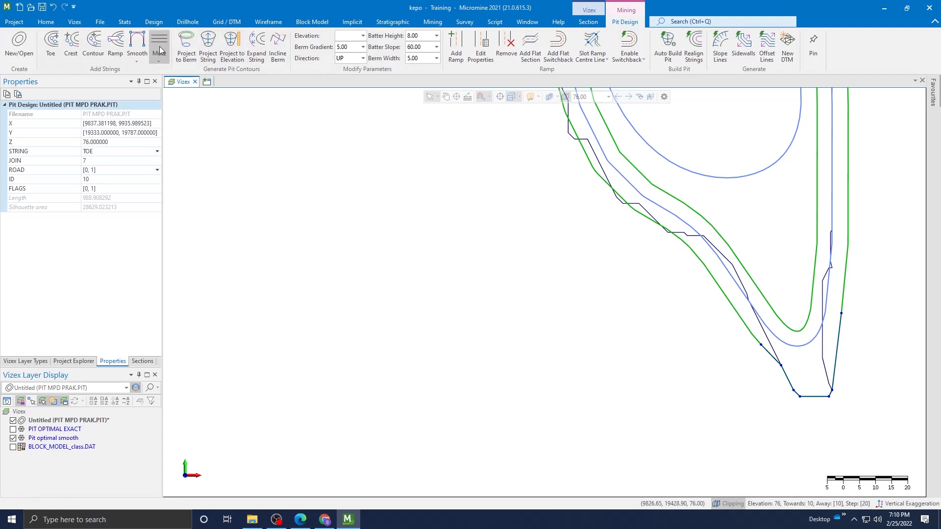
click(137, 41)
Smooth the redrawn section of the elevation 76 toe around the pit's pointed northern end.
scroll(735, 267, down, 5)
middle_drag(798, 211, 783, 377)
middle_drag(778, 162, 759, 392)
scroll(712, 270, up, 3)
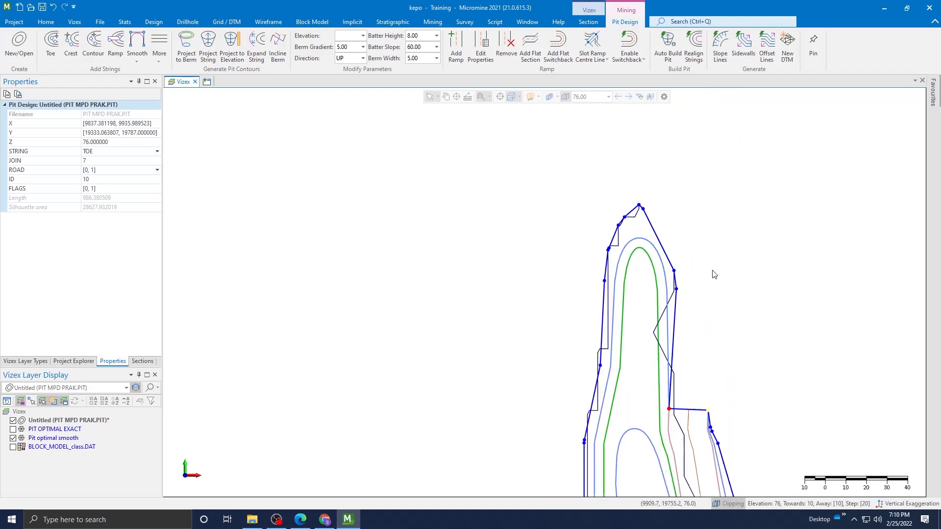
click(711, 269)
mouse_move(672, 279)
mouse_down()
mouse_move(630, 200)
mouse_move(591, 267)
mouse_move(590, 306)
mouse_up()
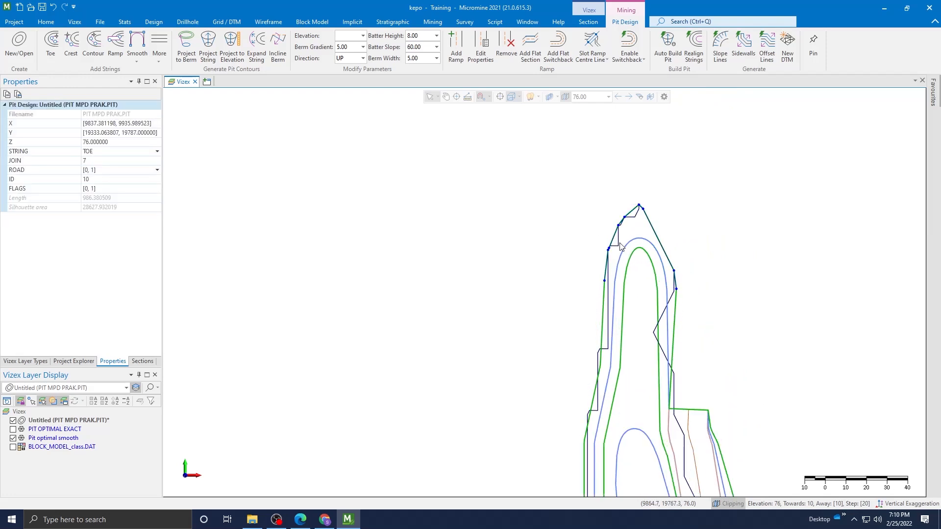
click(137, 42)
Move the elevation 76 toe's vertex on the northwestern side onto the stepped corner of the optimal pit outline.
scroll(630, 365, up, 1)
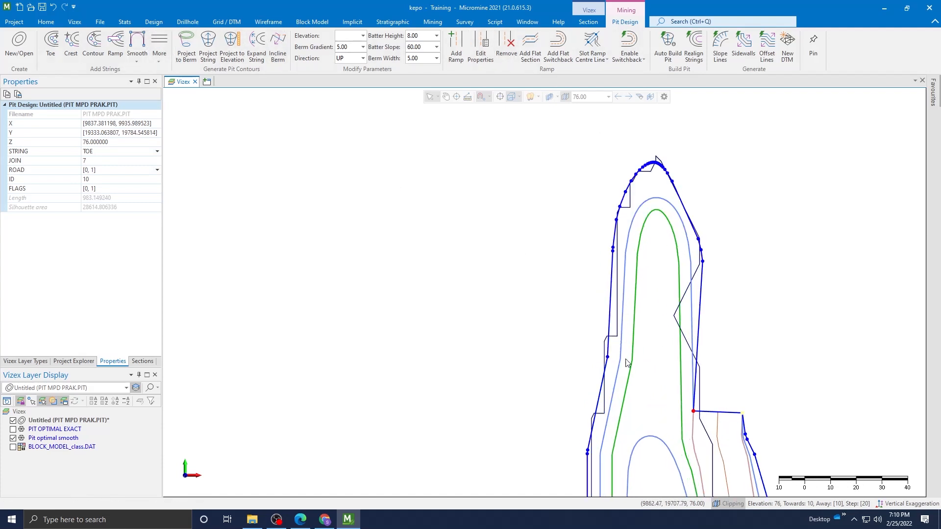
click(607, 356)
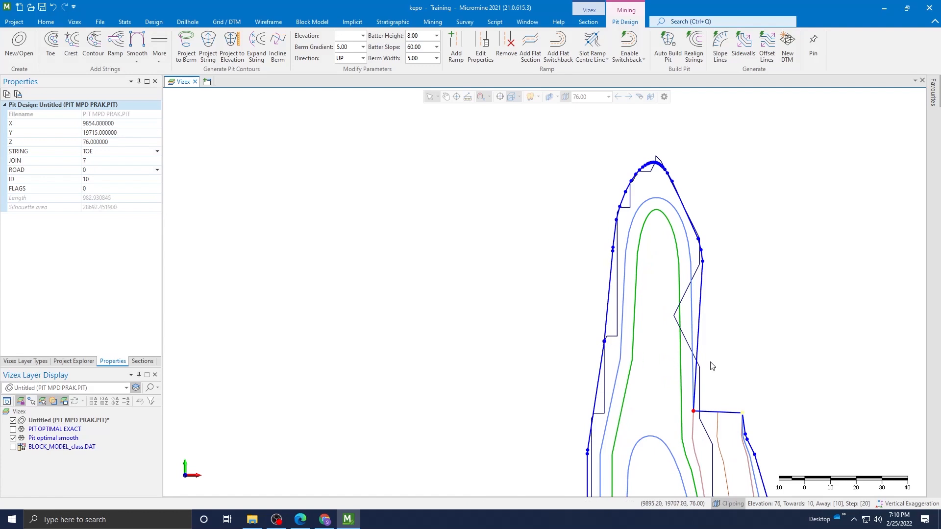
scroll(713, 366, down, 1)
scroll(682, 365, up, 2)
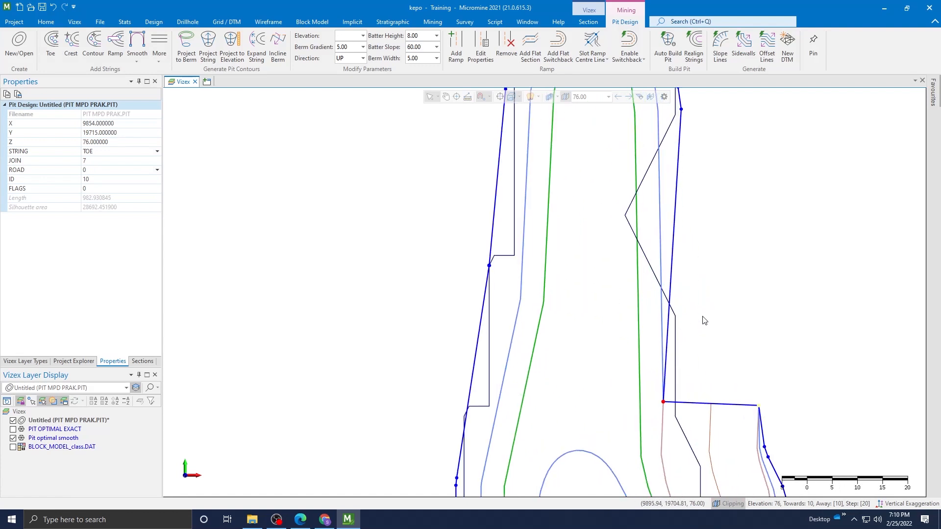
key(Escape)
Move the elevation 76 toe's vertex on the northeastern shoulder out to the corner of the optimal pit outline.
scroll(709, 286, down, 1)
scroll(696, 187, up, 1)
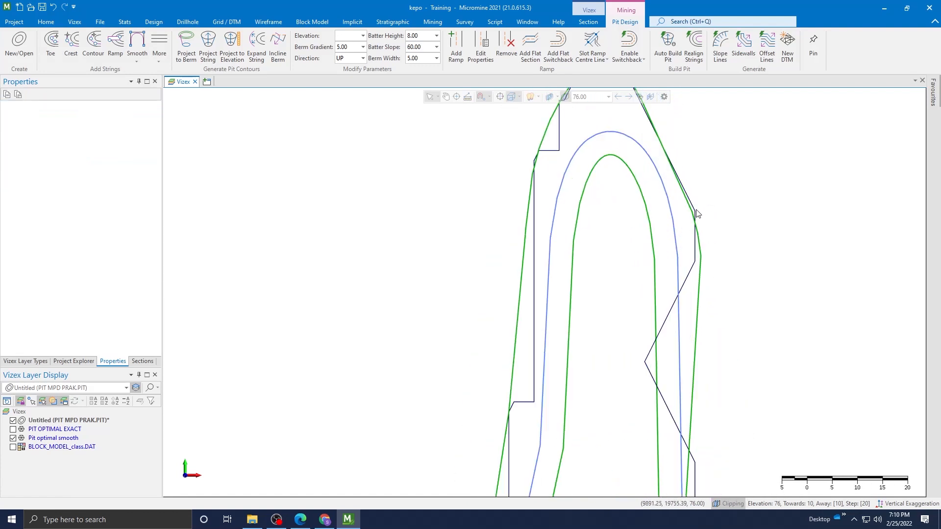
click(695, 229)
click(696, 212)
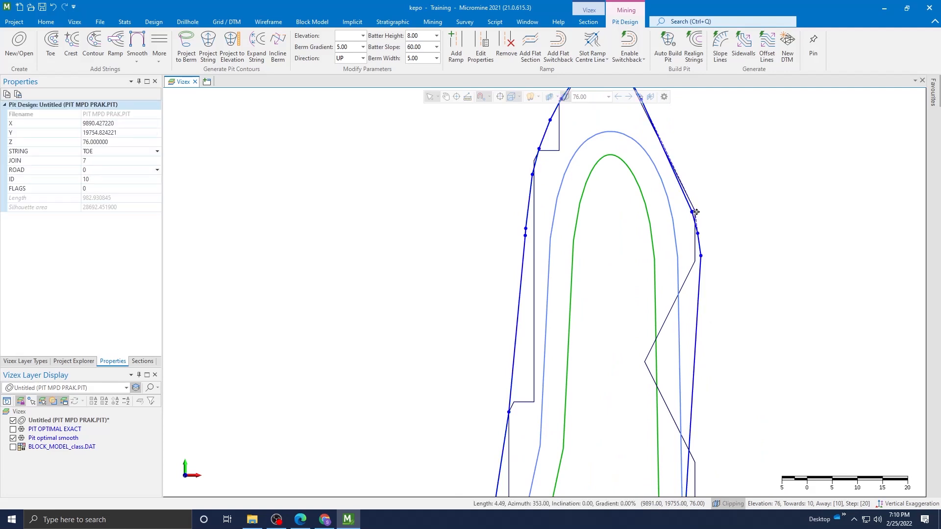
scroll(706, 235, down, 1)
key(Escape)
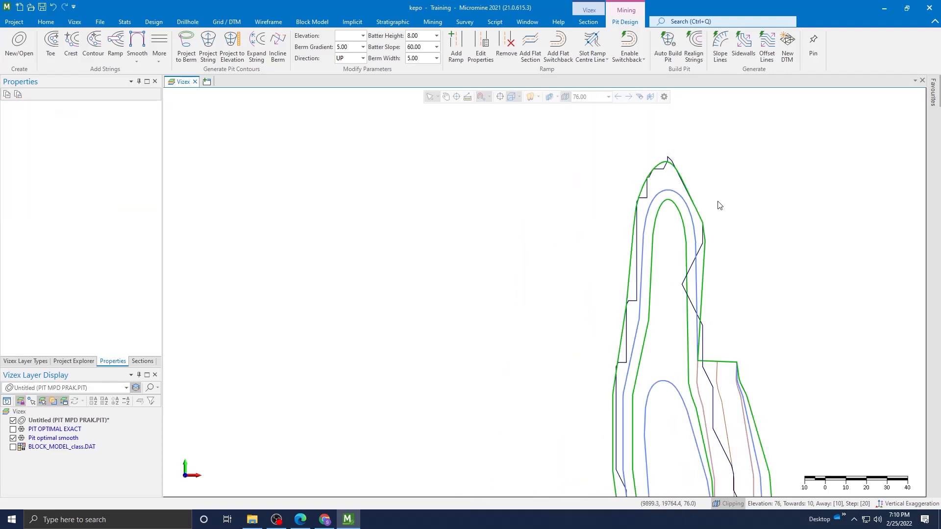
scroll(674, 162, up, 1)
click(666, 177)
scroll(766, 184, down, 3)
key(Escape)
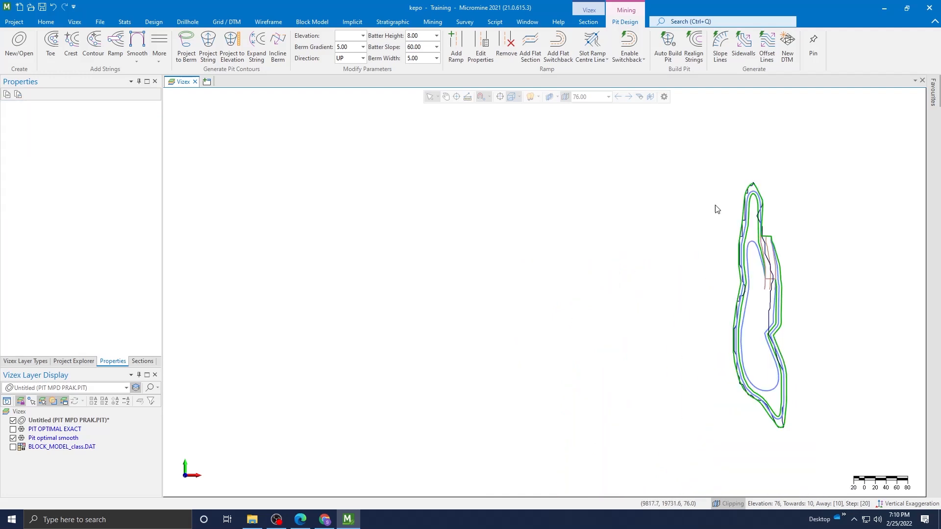
Project the reshaped elevation 76 toe up to the next berm at elevation 84.
click(761, 227)
scroll(773, 211, up, 1)
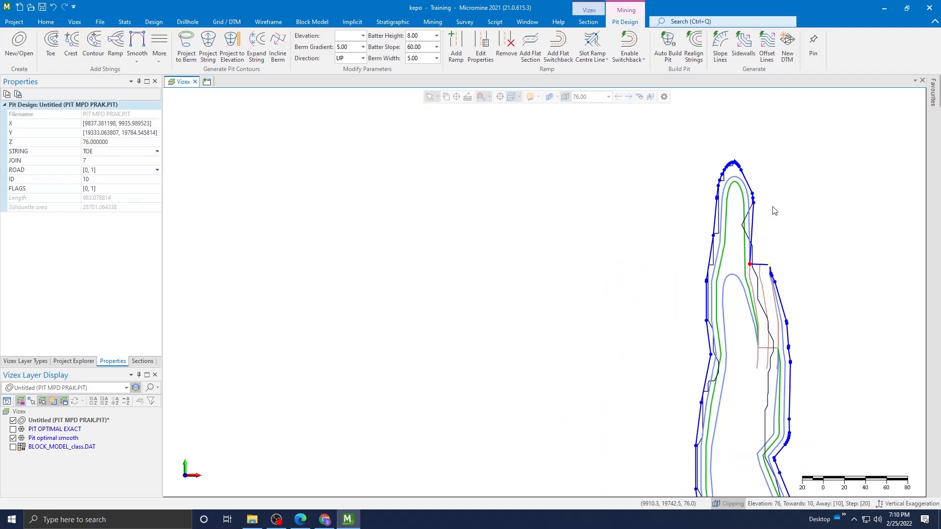
click(191, 56)
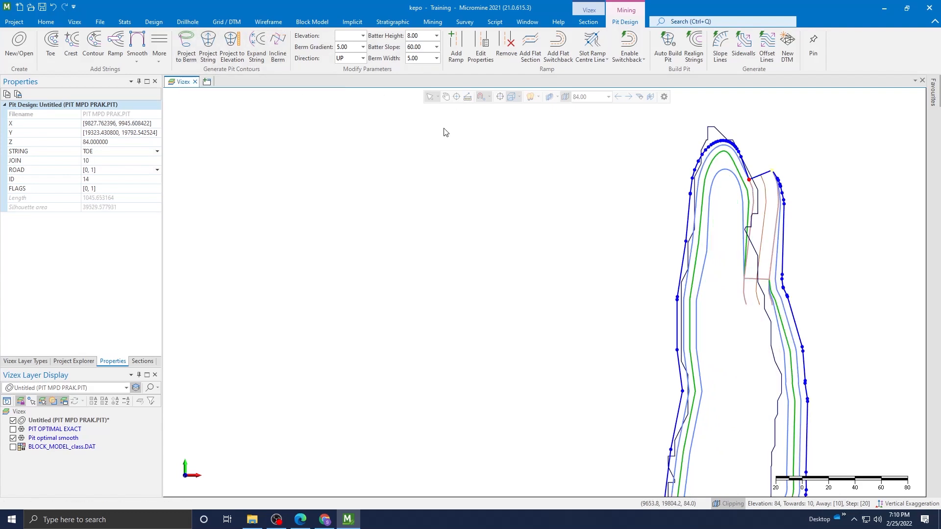
Delete the curved section of the elevation 84 toe around the pit's southern tip.
scroll(605, 179, down, 2)
scroll(671, 269, up, 1)
scroll(671, 269, up, 1)
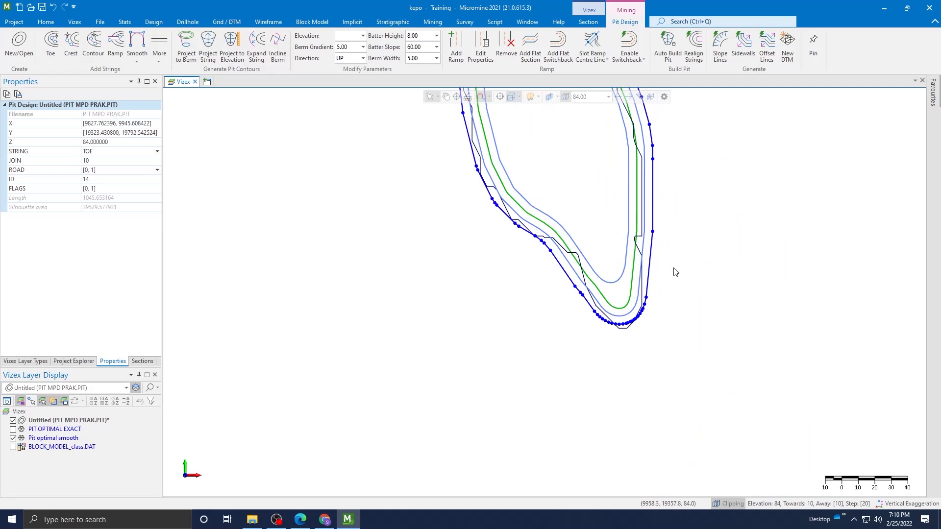
scroll(674, 289, up, 1)
click(676, 305)
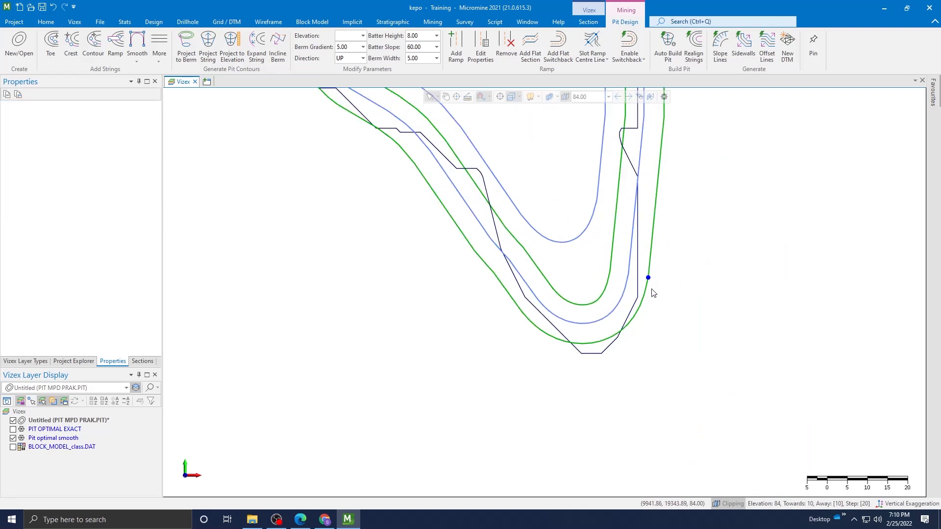
click(523, 327)
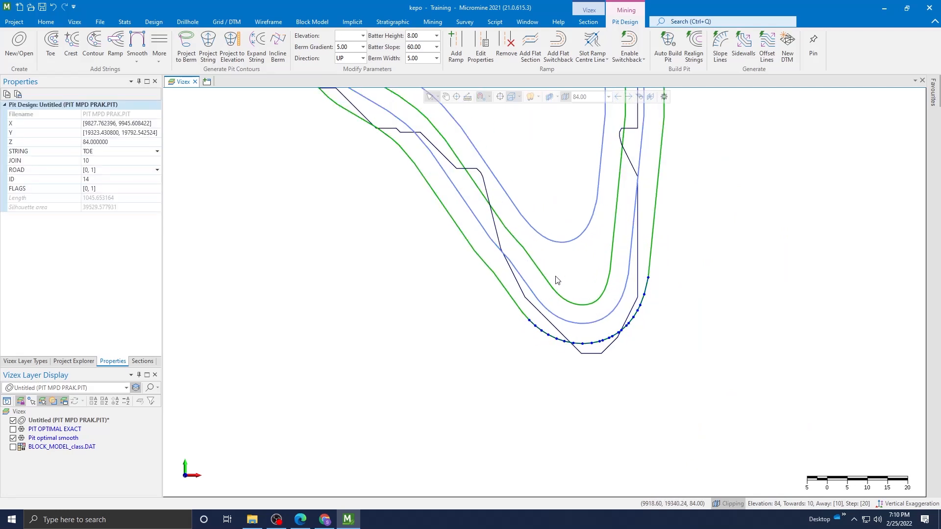
key(Delete)
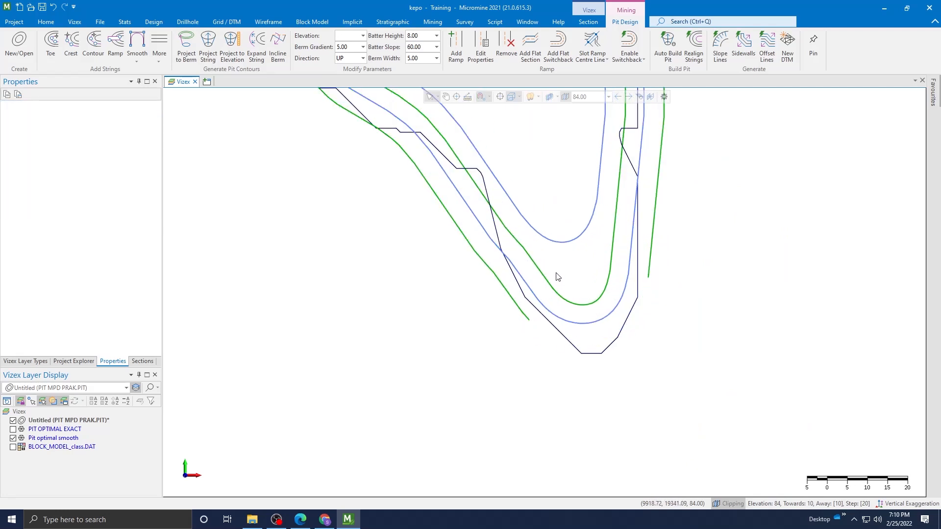
Extend the elevation 84 toe through the three corners of the optimal pit outline at the southern tip and close the string.
click(652, 250)
key(a)
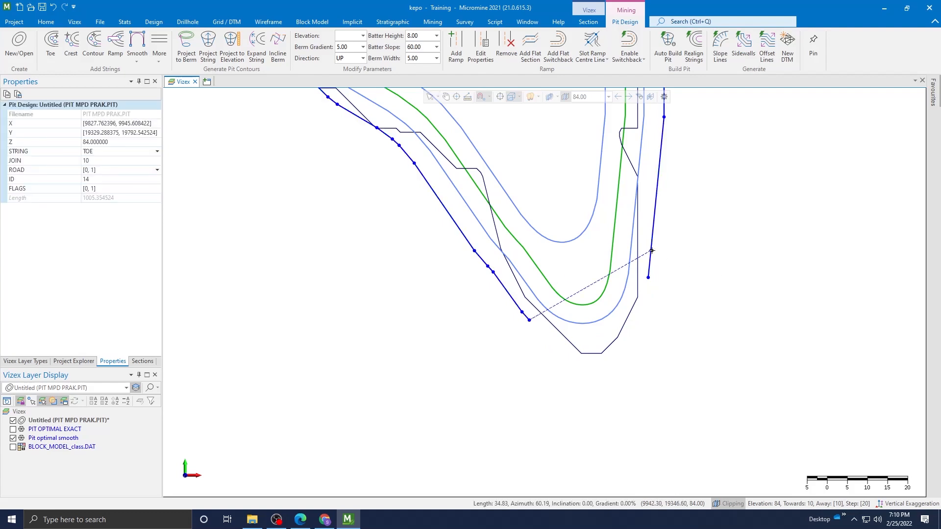
click(567, 356)
scroll(583, 353, up, 2)
click(650, 352)
click(699, 314)
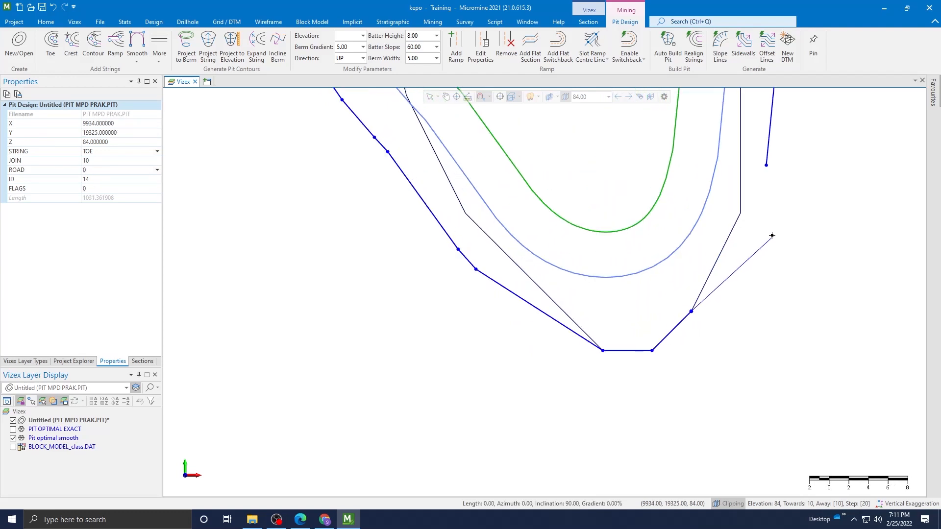
key(c)
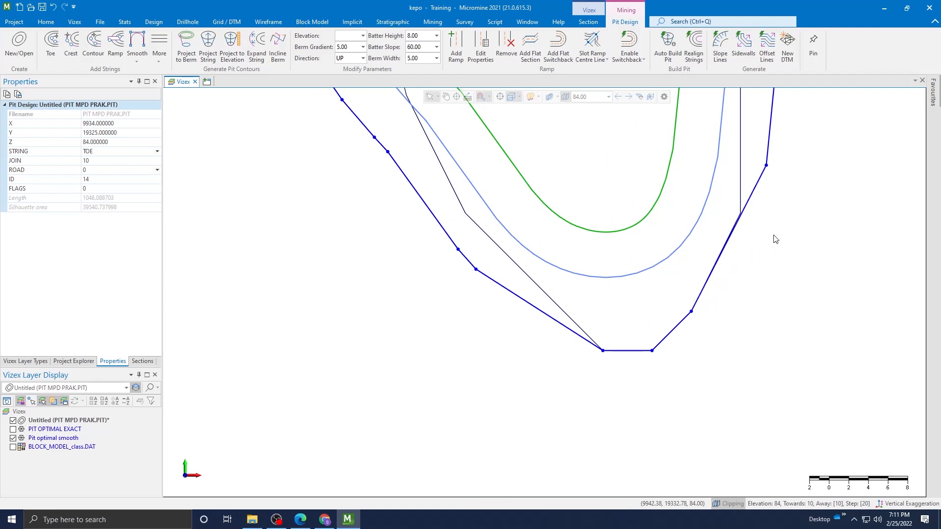
click(793, 167)
Smooth the redrawn southern tip of the elevation 84 toe.
scroll(793, 168, down, 4)
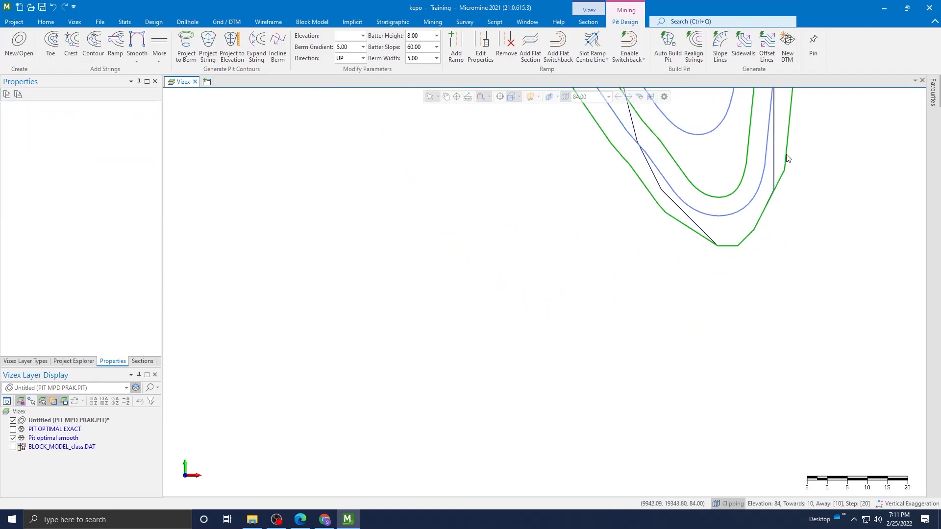
click(658, 205)
click(137, 43)
scroll(843, 244, down, 3)
middle_drag(844, 245, 777, 464)
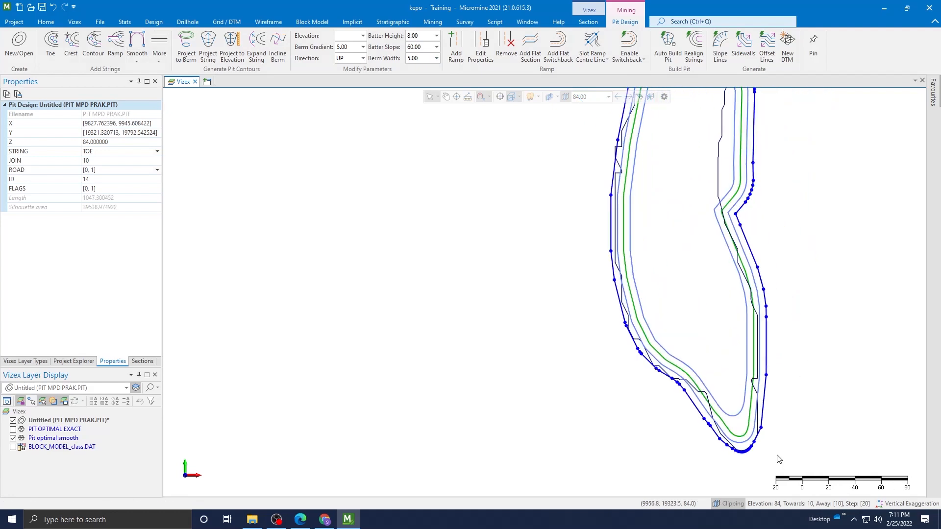
Delete the curved section of the elevation 84 toe around the pit's northern tip.
scroll(779, 251, down, 5)
middle_drag(783, 196, 787, 318)
scroll(764, 254, up, 1)
scroll(766, 257, up, 4)
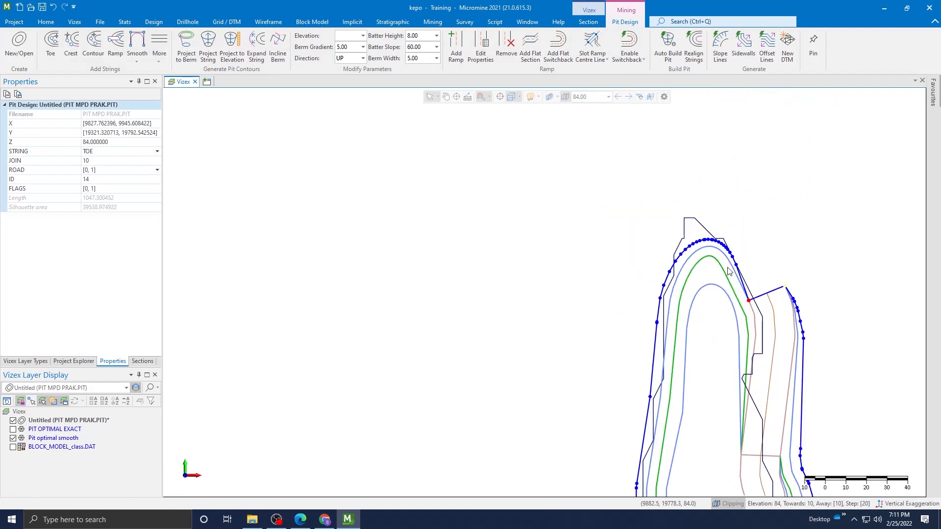
click(554, 302)
mouse_move(589, 320)
mouse_down()
mouse_move(736, 231)
mouse_move(784, 331)
mouse_move(772, 310)
mouse_up()
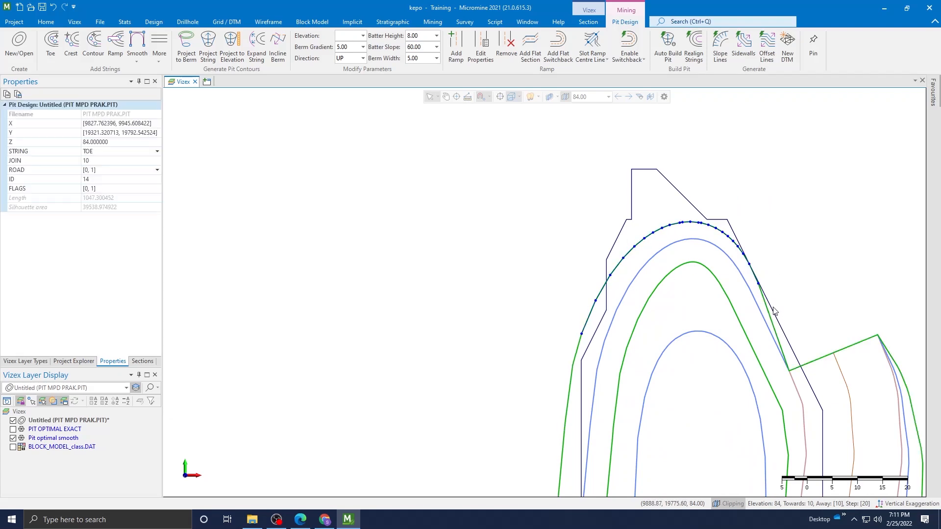
key(Delete)
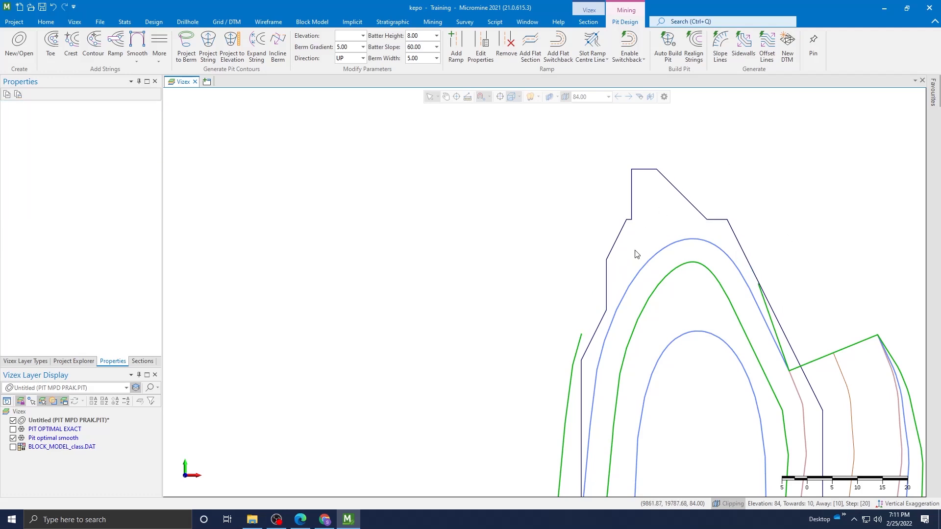
Redraw the elevation 84 toe around the northern tip through four corners of the optimal pit outline and close it.
click(582, 347)
key(a)
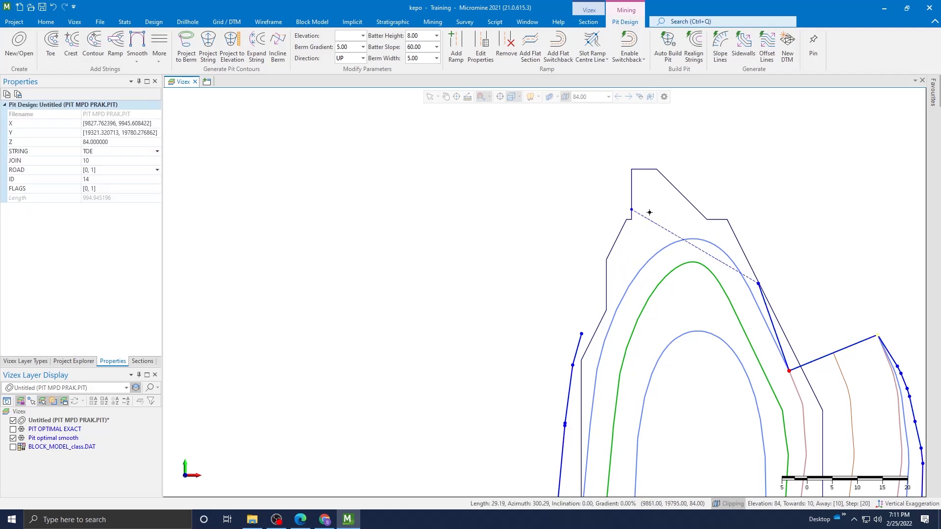
click(728, 219)
click(656, 169)
click(631, 169)
click(606, 259)
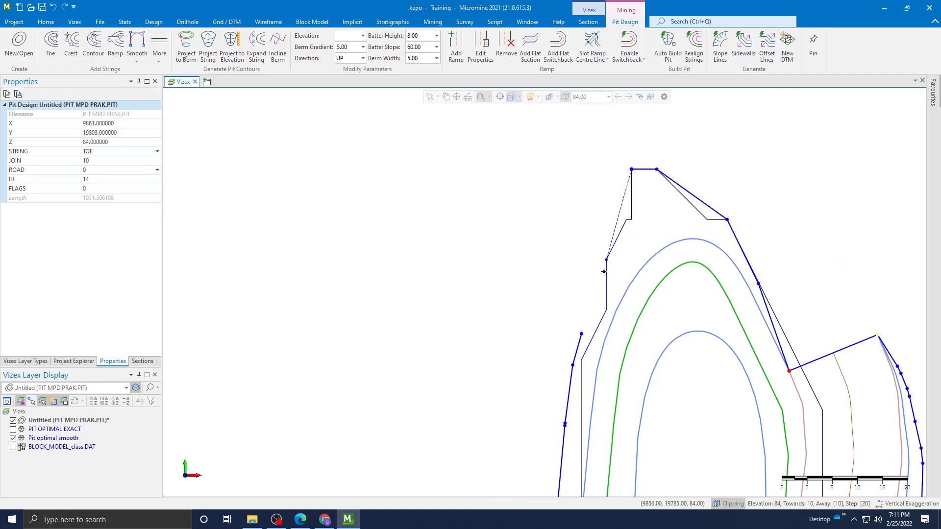
key(c)
click(851, 239)
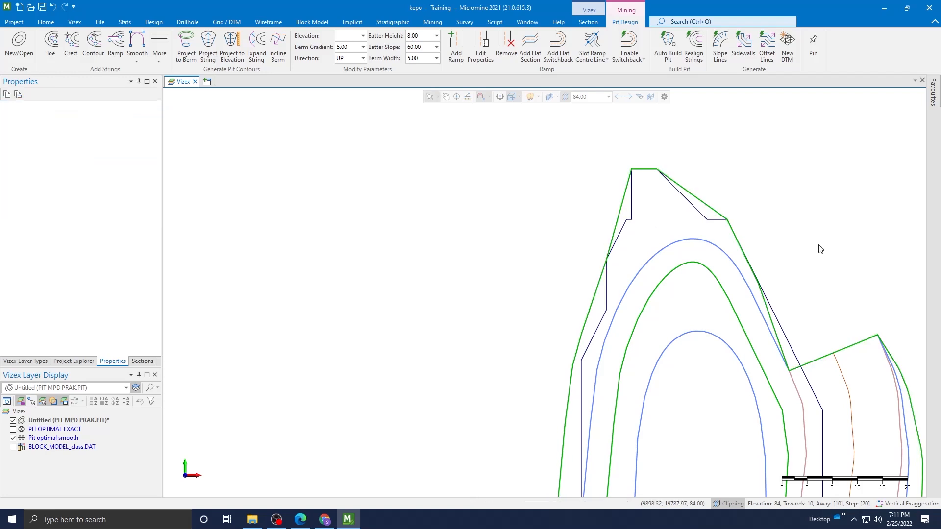
Smooth the redrawn northern tip of the elevation 84 toe.
scroll(819, 247, down, 2)
mouse_move(714, 318)
mouse_down()
mouse_move(743, 210)
mouse_move(793, 257)
mouse_up()
click(142, 37)
scroll(723, 187, down, 1)
scroll(781, 213, down, 1)
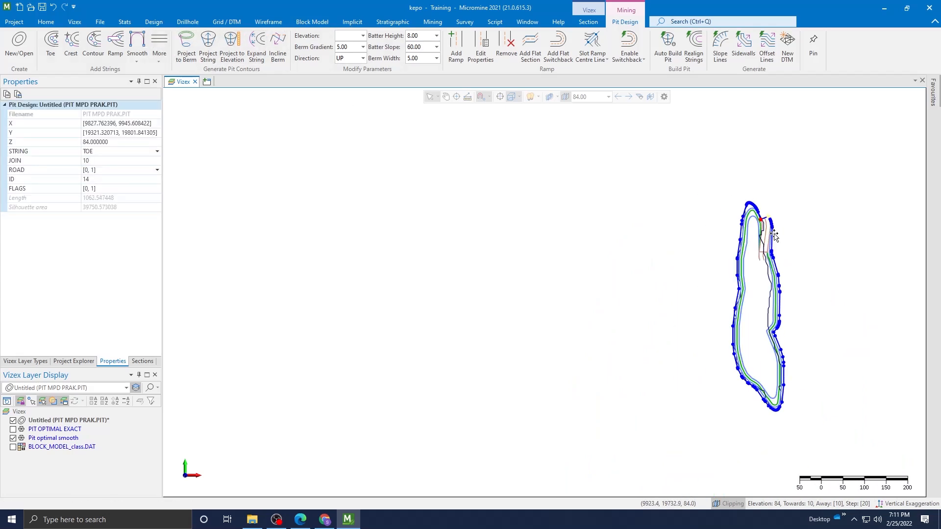
Project the reshaped elevation 84 toe up to the next berm at elevation 92.
click(795, 264)
scroll(782, 240, up, 1)
click(757, 219)
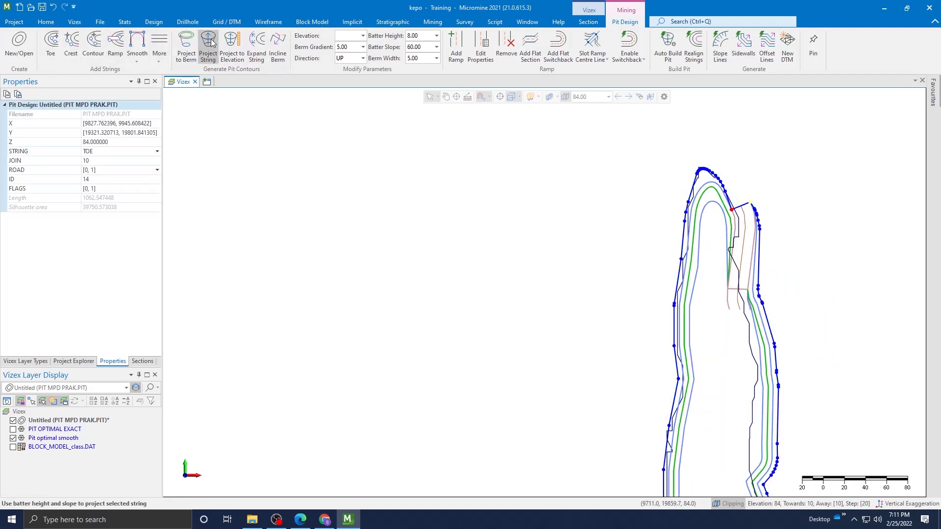
click(188, 47)
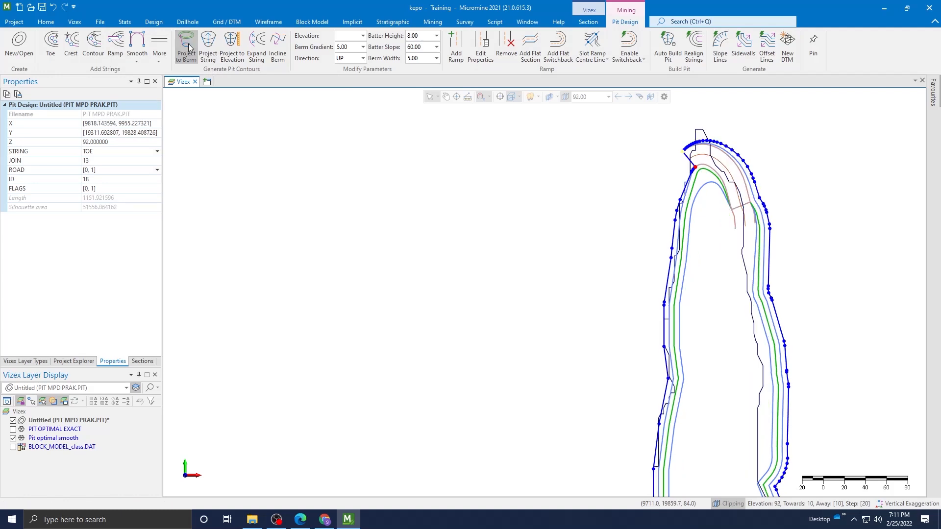
Project the elevation 92 toe up to the next berm at elevation 100.
scroll(460, 144, down, 5)
scroll(543, 265, up, 4)
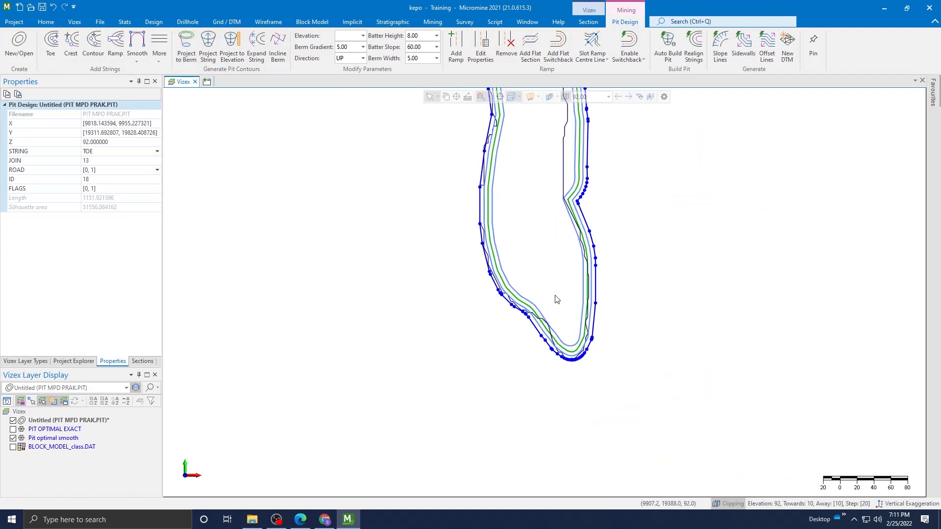
scroll(583, 265, down, 3)
scroll(575, 252, up, 5)
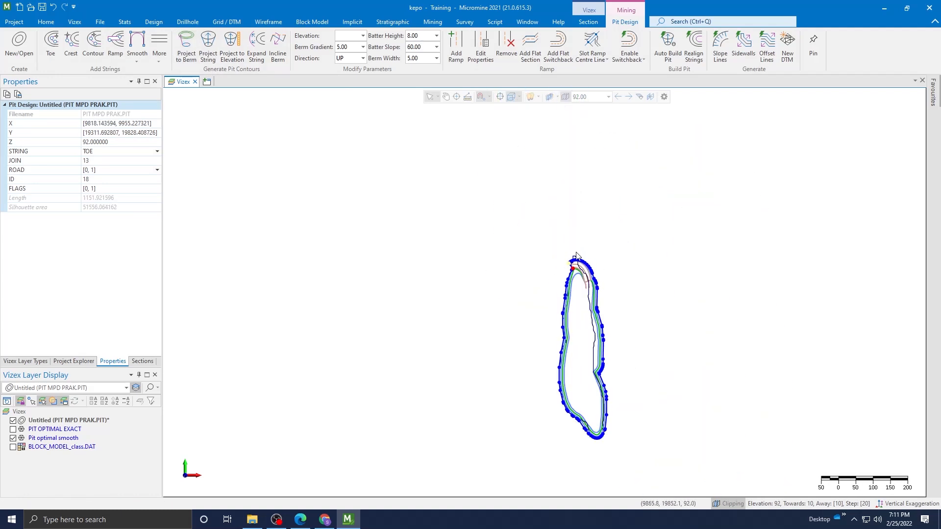
scroll(575, 258, up, 2)
click(615, 255)
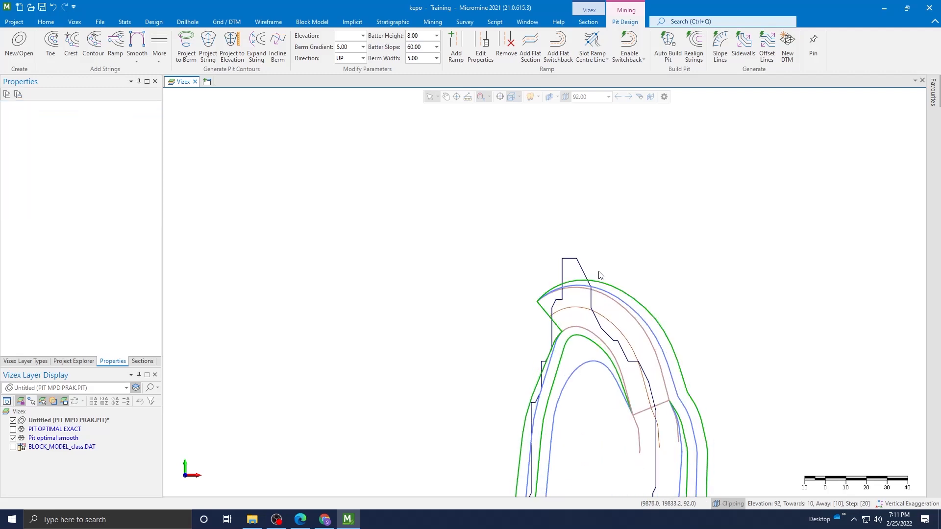
click(598, 284)
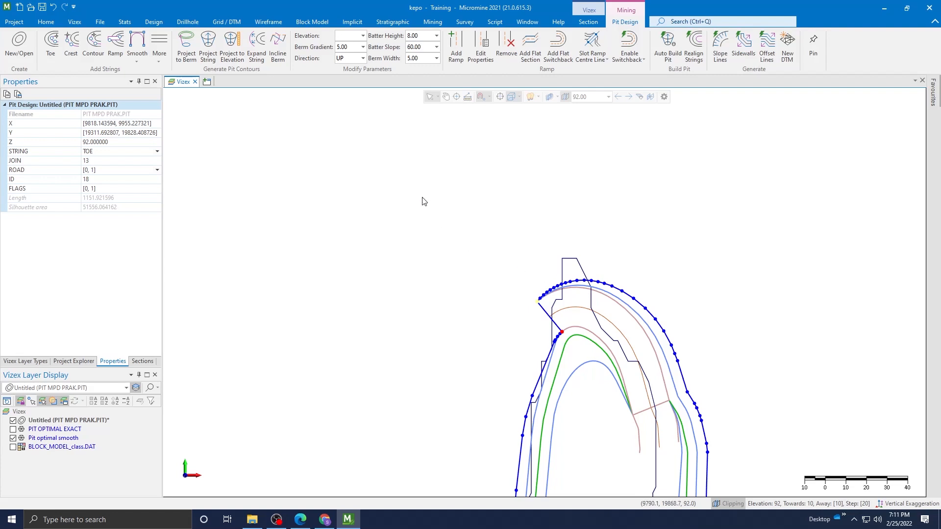
click(184, 49)
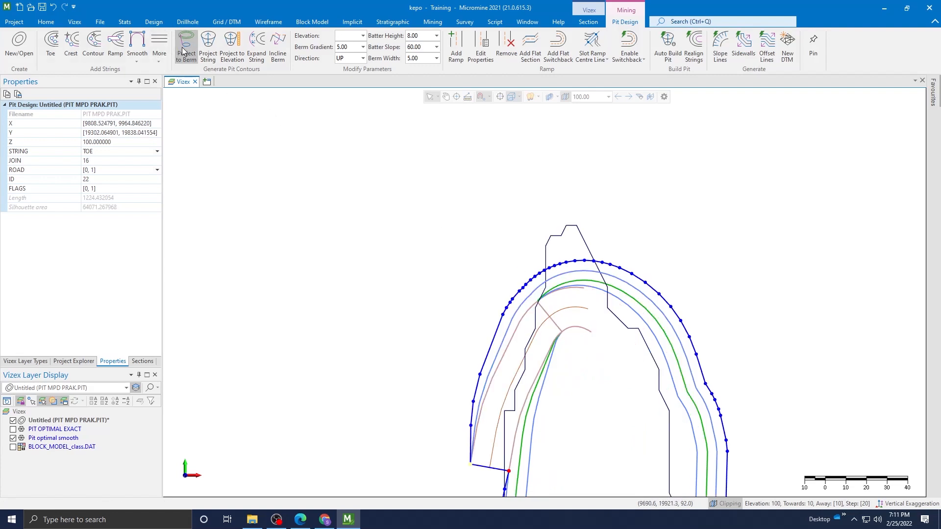
Display the BLOCK_MODEL_class.DAT layer to compare the pit with the blocks, and undo the projection to elevation 100.
scroll(466, 218, down, 3)
scroll(497, 235, down, 3)
scroll(495, 233, up, 3)
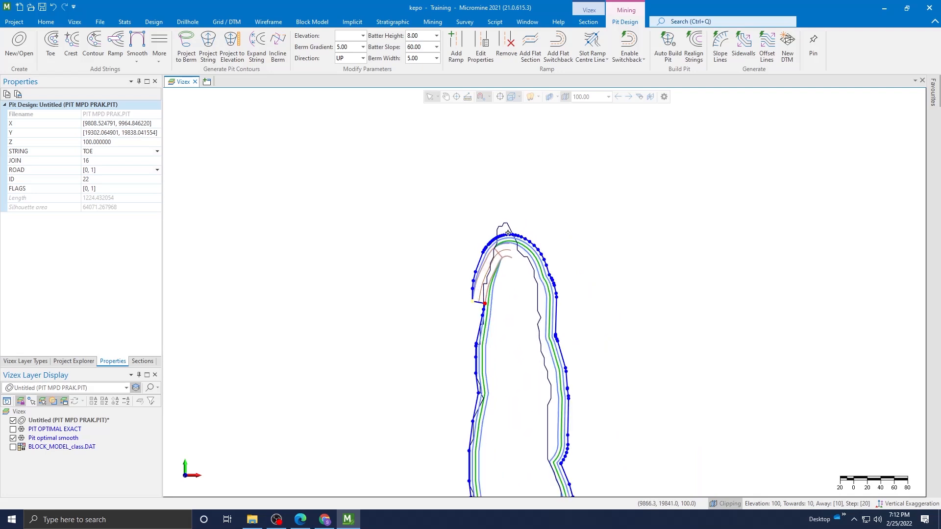
click(13, 447)
scroll(492, 233, up, 3)
scroll(491, 235, down, 3)
scroll(492, 235, down, 3)
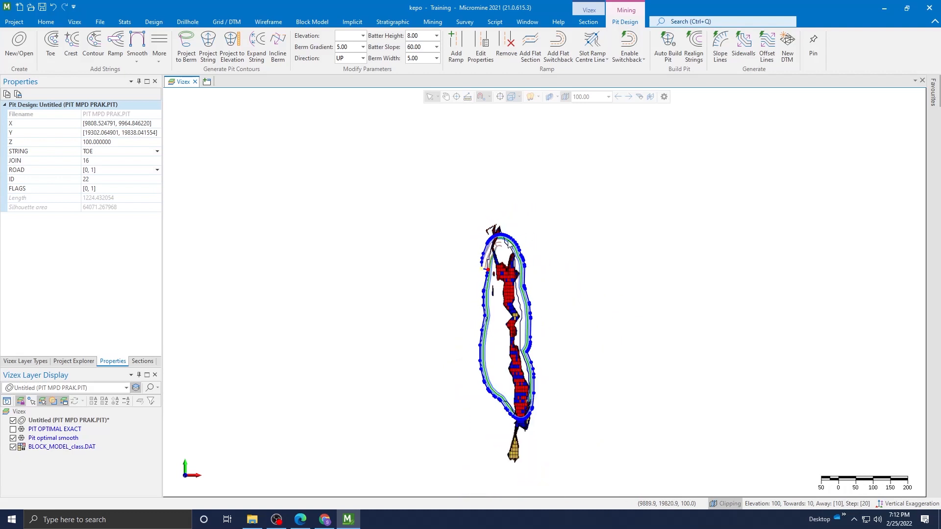
key(ctrl+z)
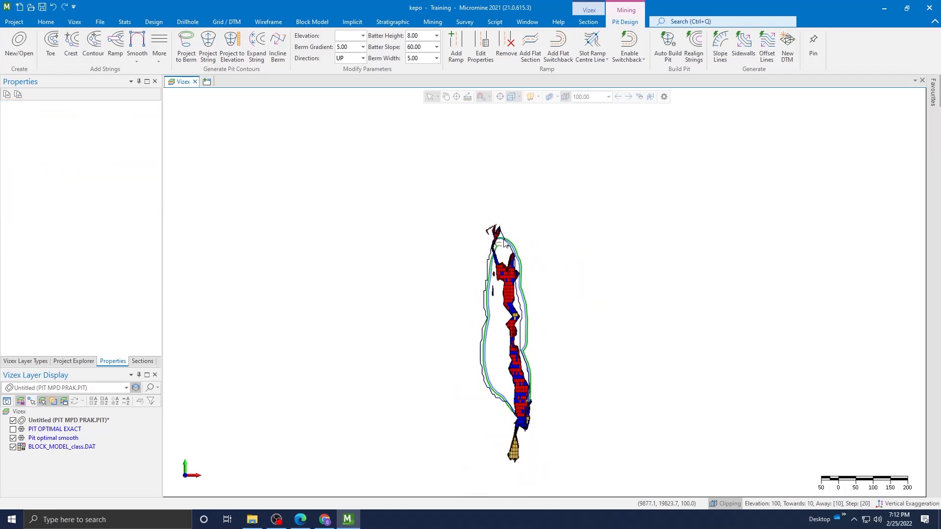
Delete the curved section of the elevation 92 toe around the northern tip, outside the ramp end.
scroll(504, 242, up, 5)
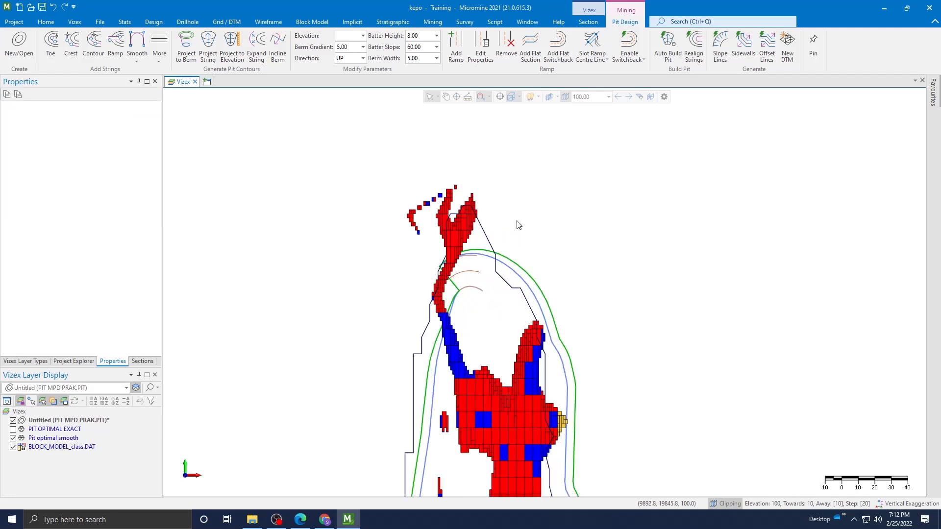
click(494, 263)
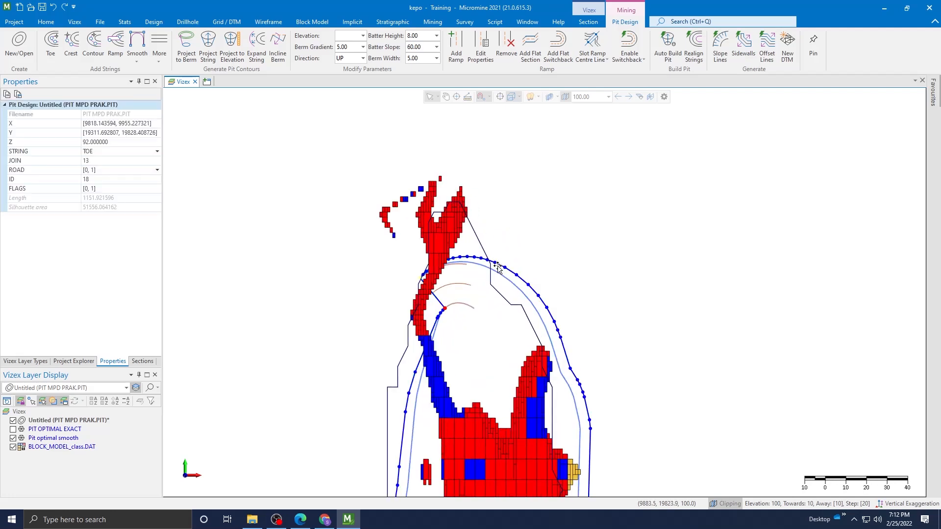
click(551, 270)
mouse_move(520, 281)
mouse_down()
mouse_move(467, 258)
mouse_move(419, 270)
mouse_move(435, 272)
mouse_up()
key(Delete)
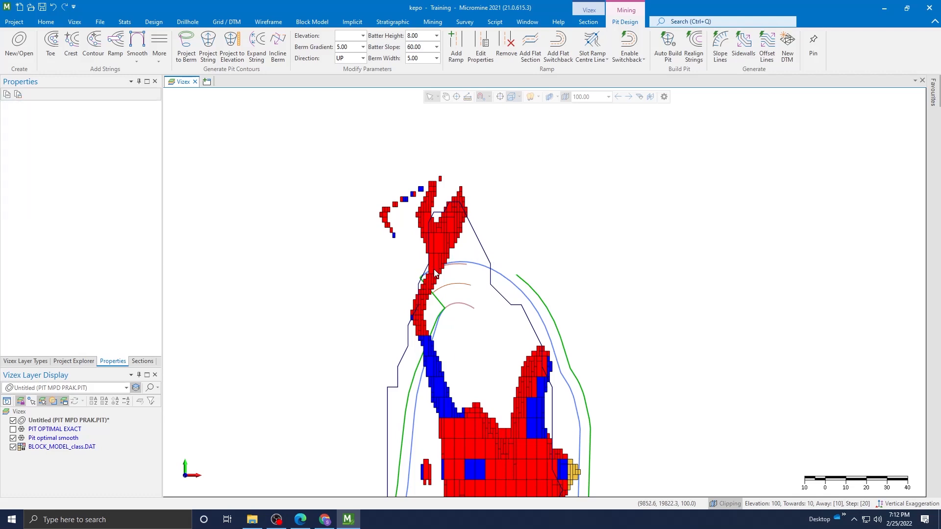
Extend the elevation 92 toe from its open northeastern end along the optimal pit outline and over the northern tip.
click(523, 280)
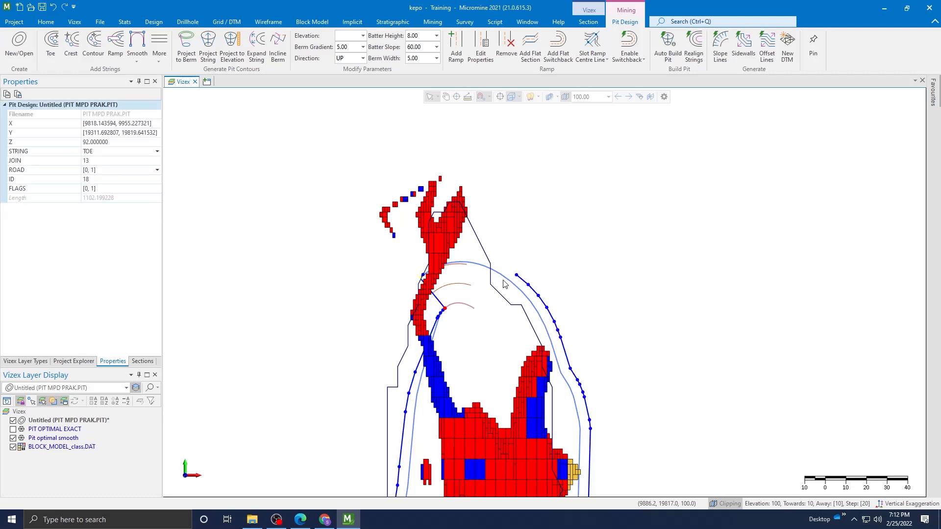
click(490, 264)
click(470, 222)
click(472, 220)
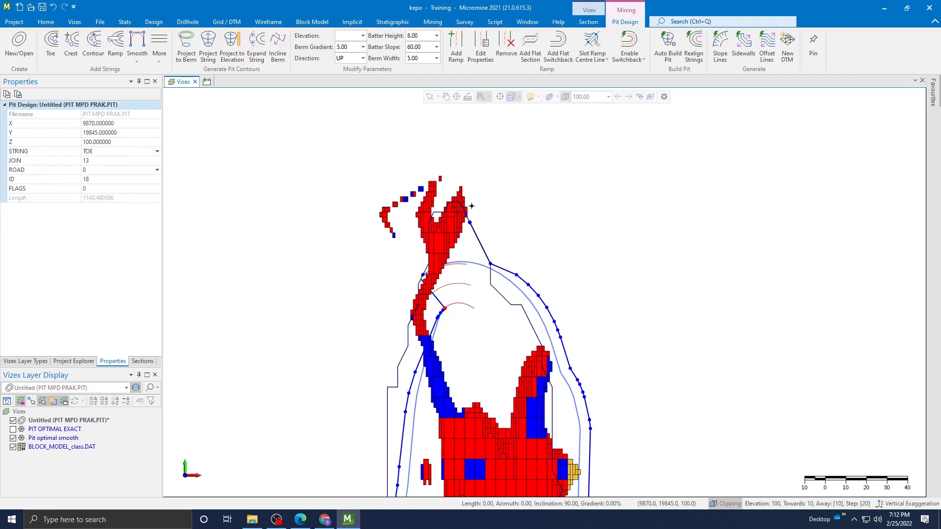
click(459, 202)
click(433, 212)
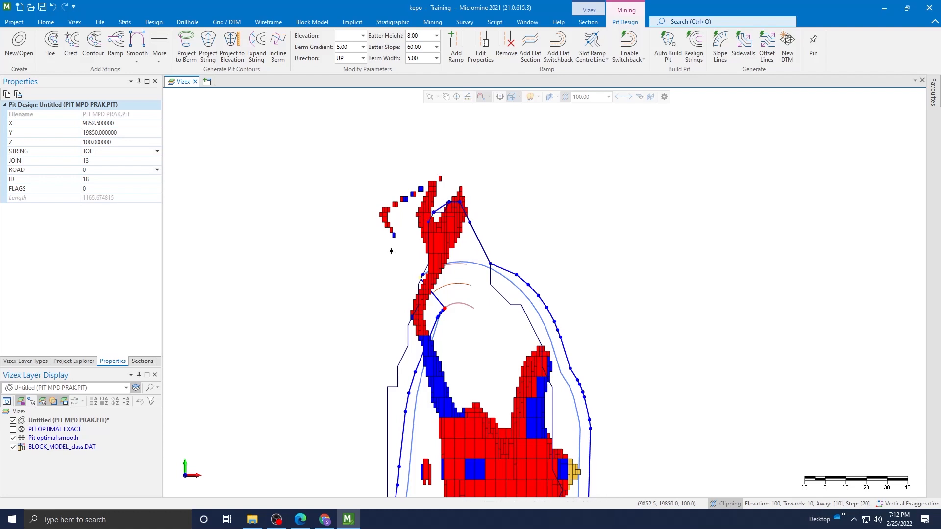
Hide the BLOCK_MODEL_class.DAT layer and continue the toe down the outline's northwestern side to close it at the ramp.
click(13, 447)
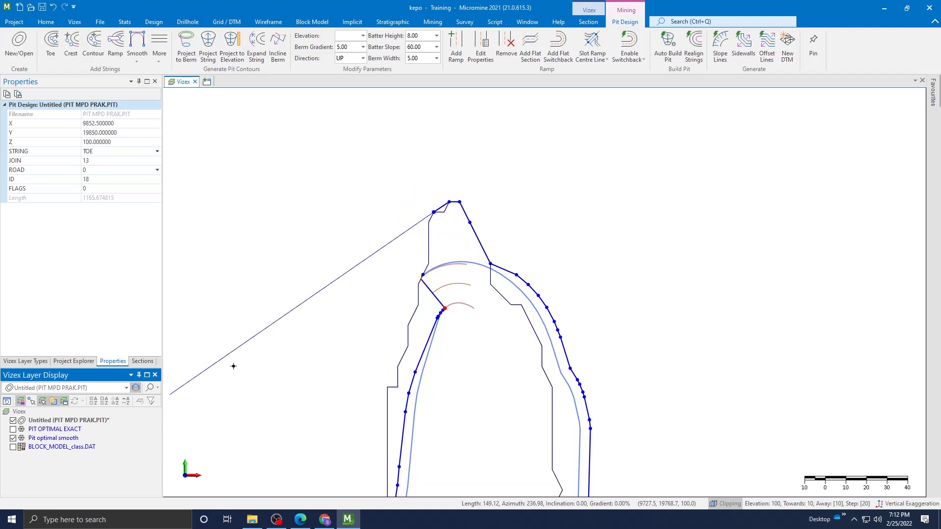
click(431, 227)
click(423, 261)
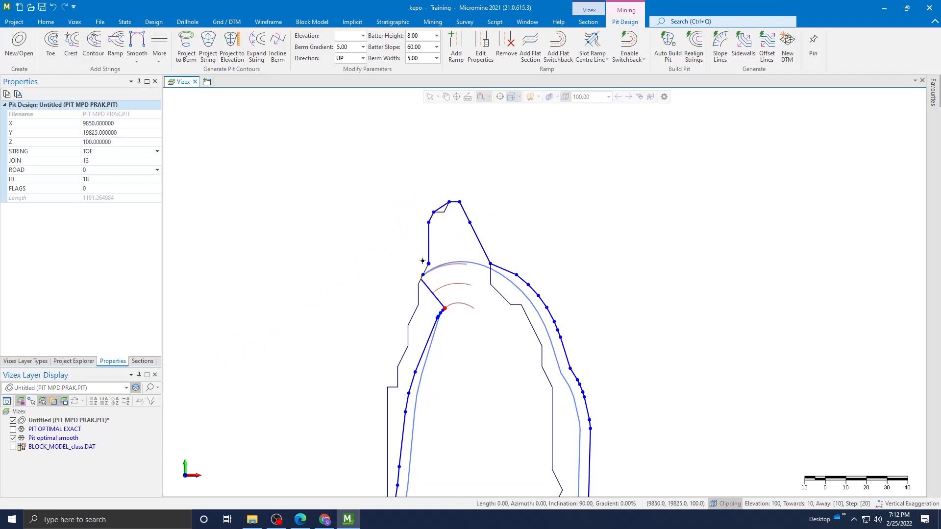
key(c)
scroll(482, 258, down, 3)
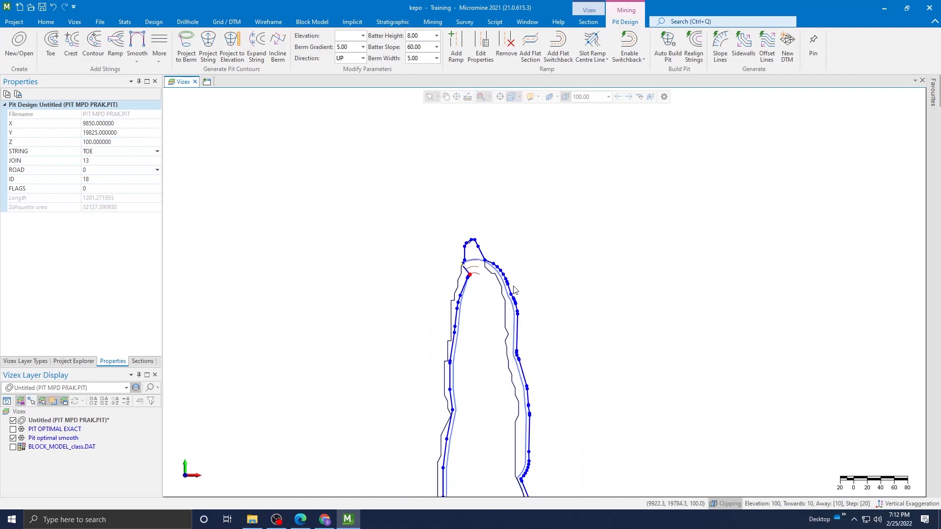
key(Escape)
Smooth the redrawn northern section of the elevation 92 toe.
scroll(493, 276, up, 2)
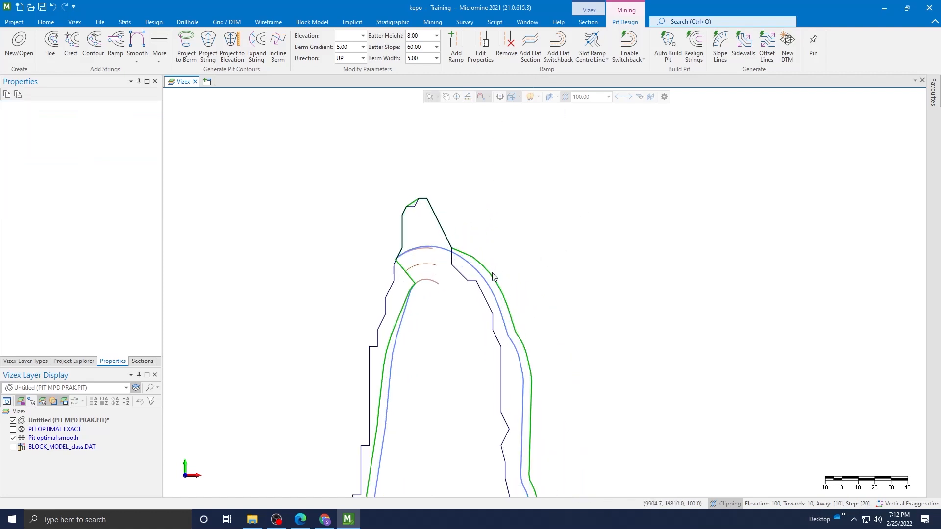
drag(489, 277, 430, 223)
click(148, 44)
scroll(466, 167, down, 3)
click(570, 254)
Examine how the elevation 92 toe follows the optimal pit outline along the whole length of the pit.
scroll(565, 264, down, 3)
scroll(525, 295, up, 4)
scroll(450, 248, down, 2)
scroll(461, 186, up, 4)
scroll(454, 181, down, 3)
scroll(454, 392, up, 3)
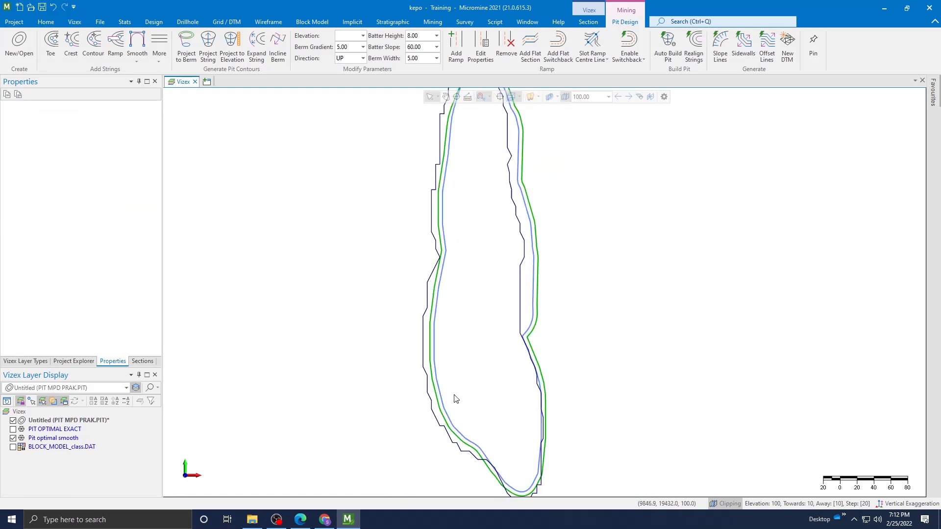
click(434, 231)
scroll(434, 231, up, 4)
click(435, 182)
scroll(456, 176, down, 4)
scroll(497, 205, up, 2)
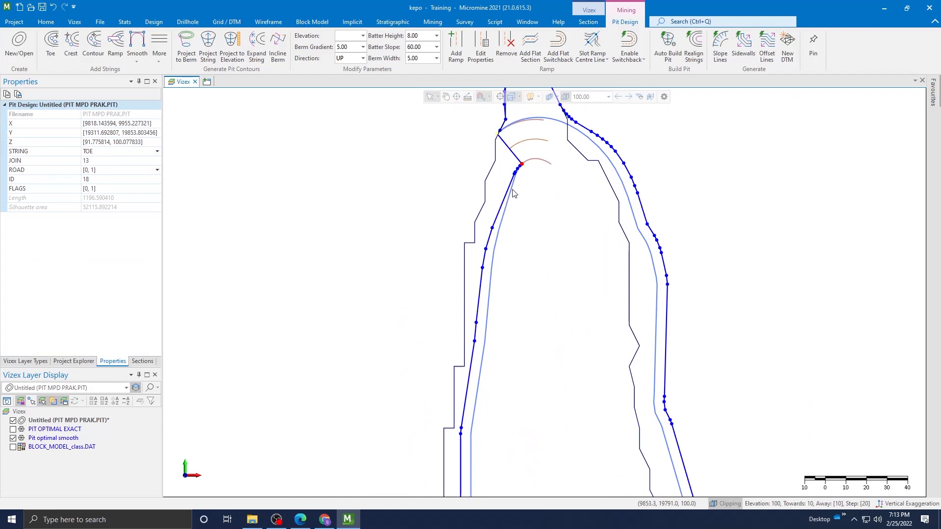
click(564, 229)
scroll(588, 246, down, 5)
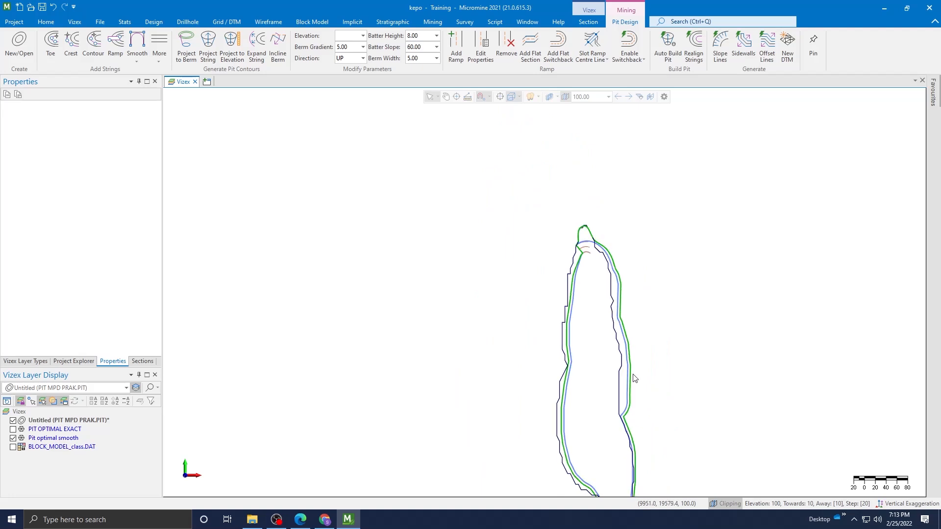
Delete the section of the elevation 100 toe that rounds the southern tip of the pit.
scroll(622, 389, up, 5)
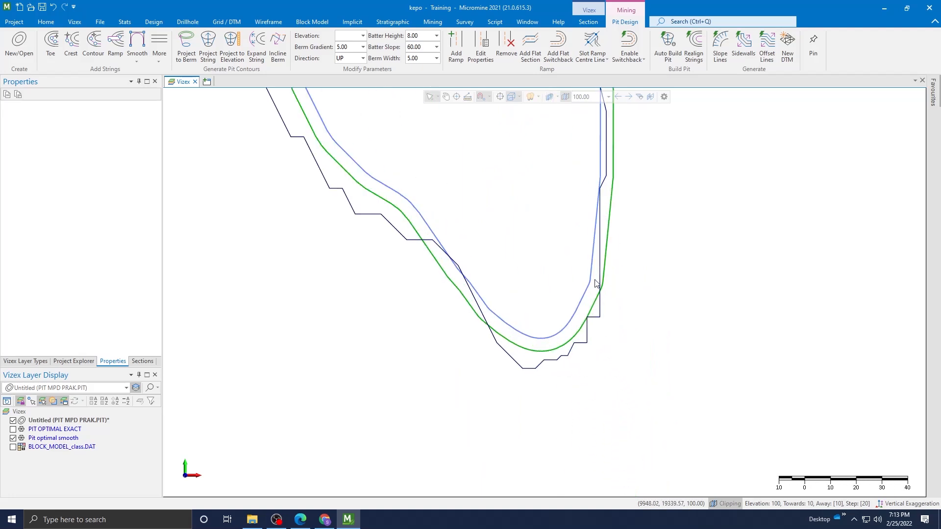
mouse_move(608, 275)
mouse_down()
mouse_move(528, 349)
mouse_move(454, 298)
mouse_move(466, 297)
mouse_up()
key(Delete)
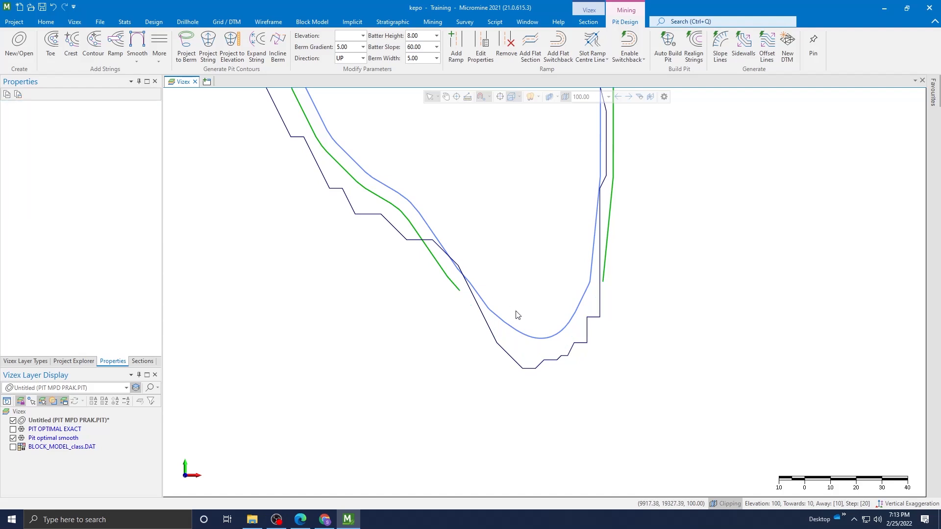
Extend the toe from its open southwestern end around the optimal outline's southern tip and close it on the eastern side.
click(445, 276)
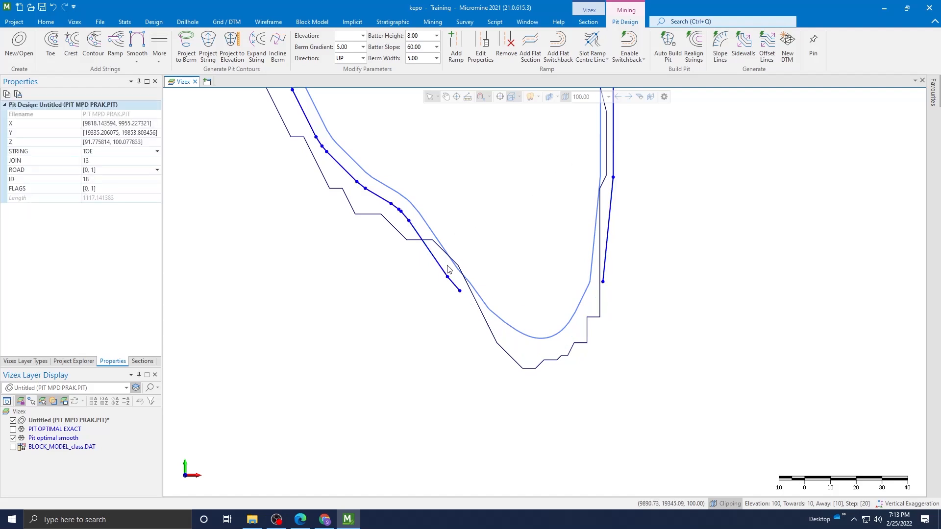
key(a)
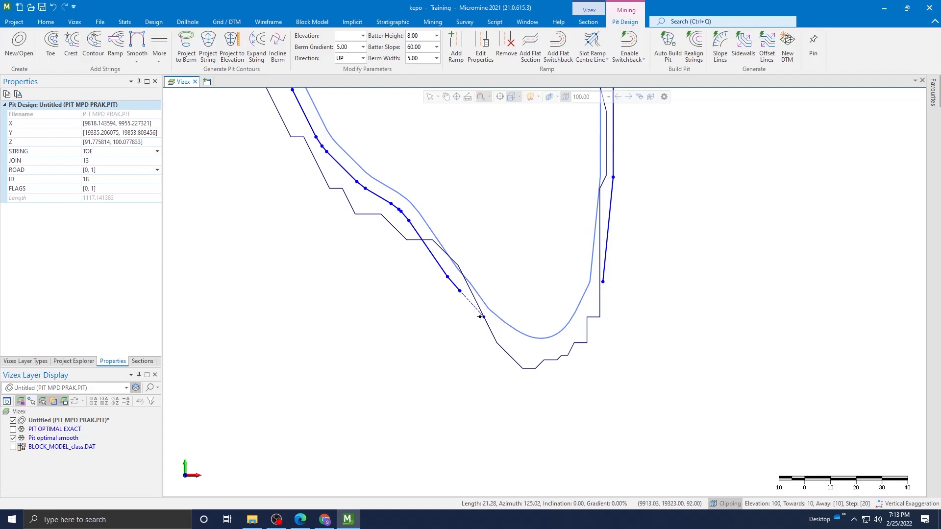
click(490, 329)
click(497, 342)
click(522, 368)
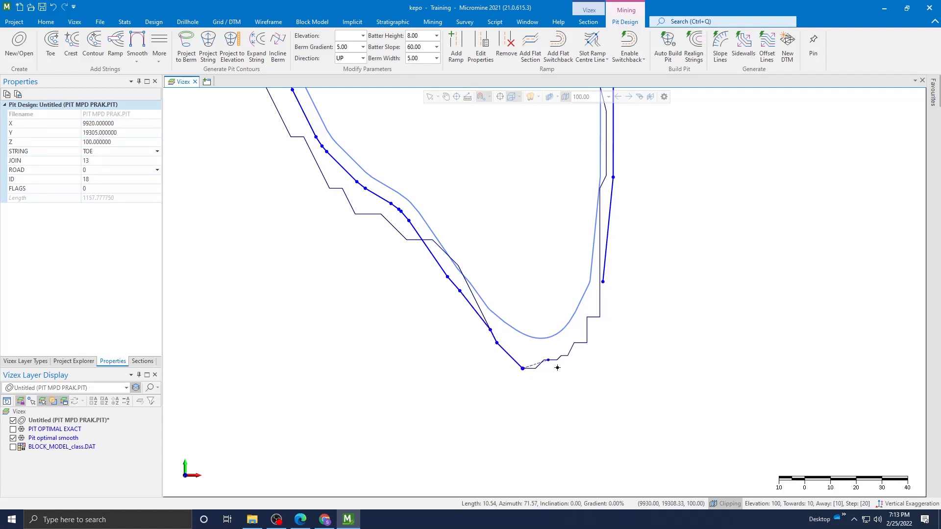
click(535, 367)
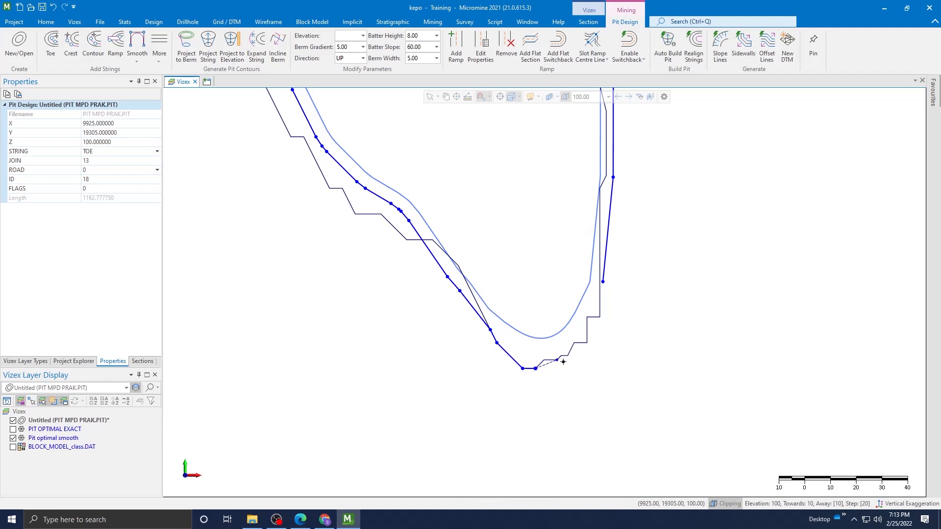
click(568, 356)
click(586, 342)
click(607, 317)
key(c)
Delete the southwestern section of the elevation 100 toe that lies inside the optimal pit outline.
scroll(504, 296, down, 3)
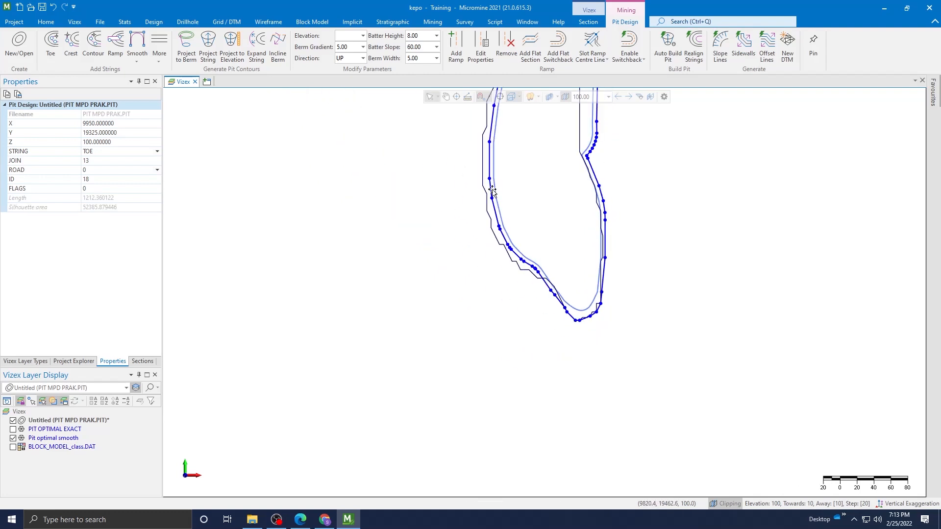
scroll(489, 186, up, 2)
click(571, 422)
click(621, 419)
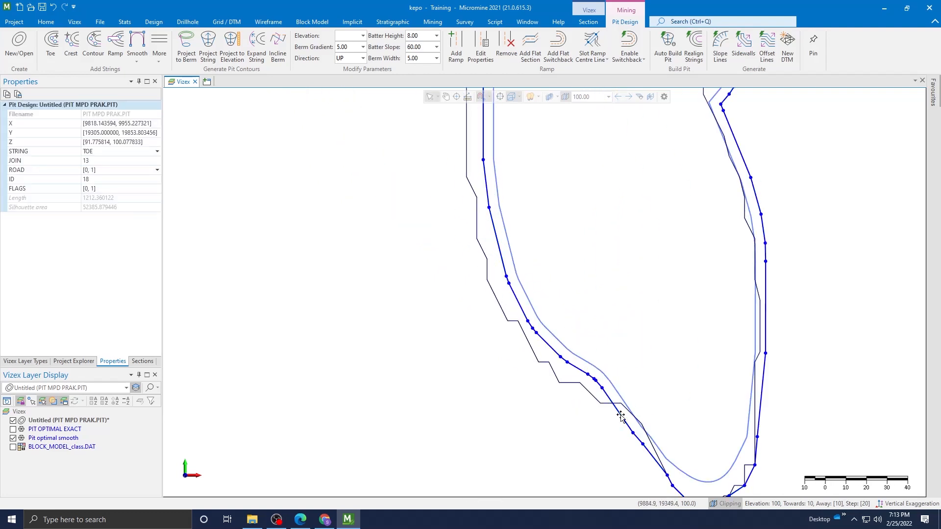
click(606, 431)
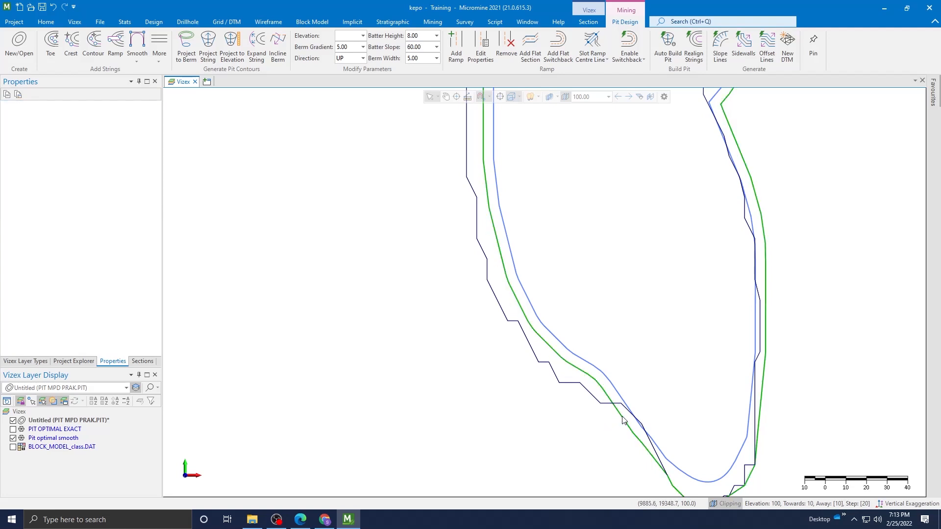
scroll(463, 181, down, 2)
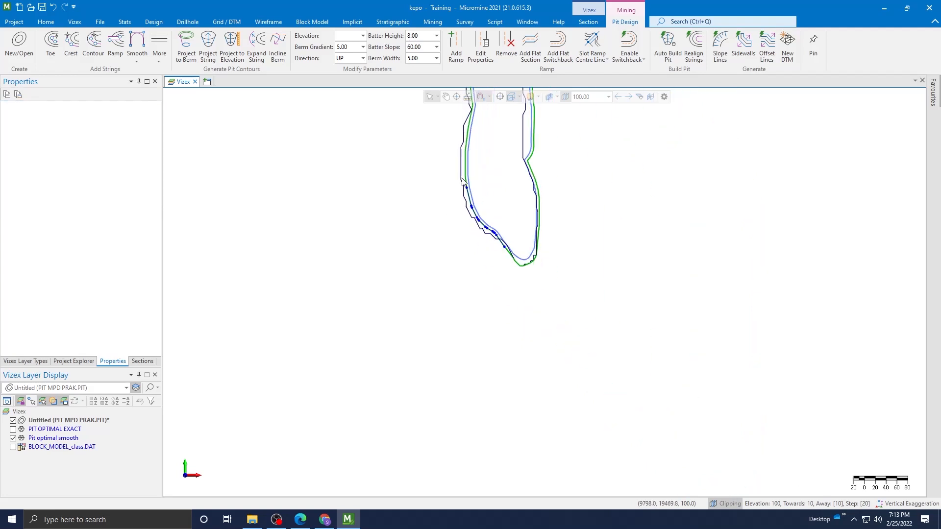
click(469, 127)
key(Delete)
Extend the toe from its northern open end down the optimal outline's western bulge, snapping to the outline corners.
click(507, 252)
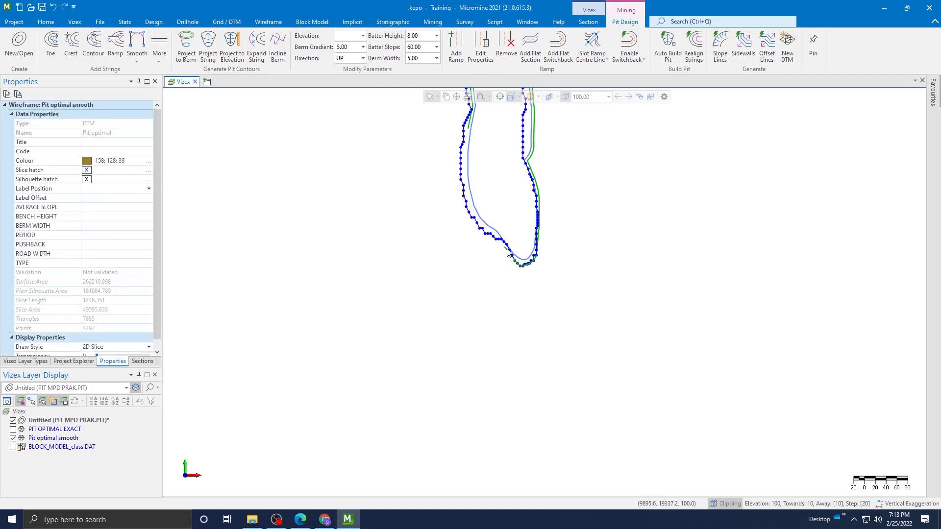
scroll(512, 250, up, 2)
click(498, 258)
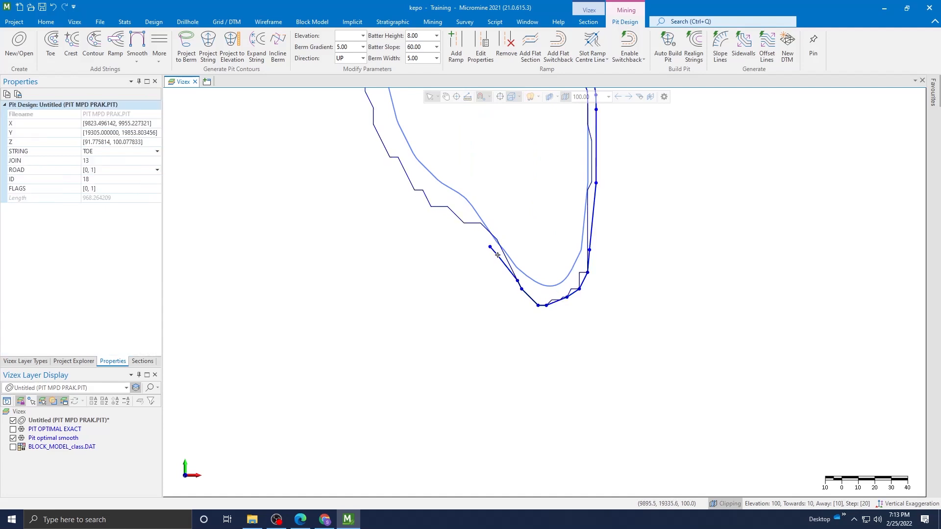
key(a)
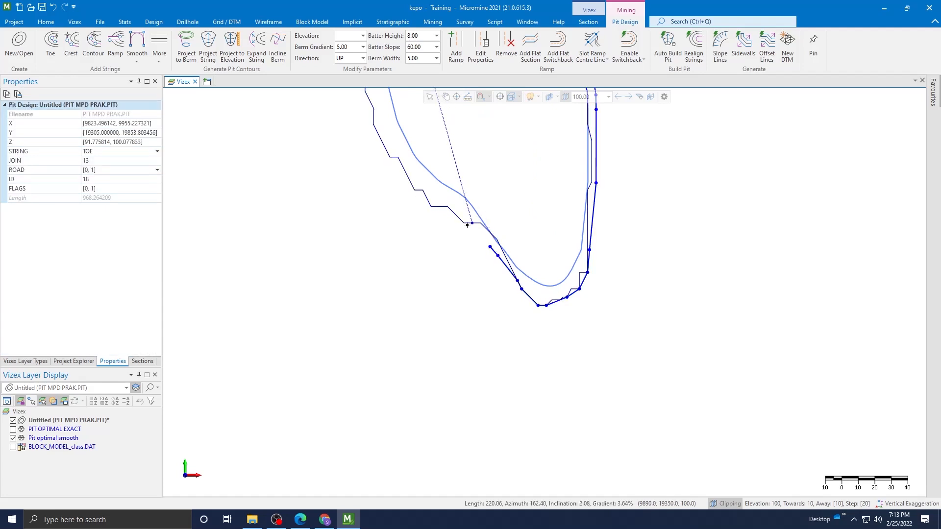
scroll(464, 224, down, 5)
middle_drag(506, 181, 530, 353)
scroll(449, 270, up, 4)
scroll(449, 270, up, 2)
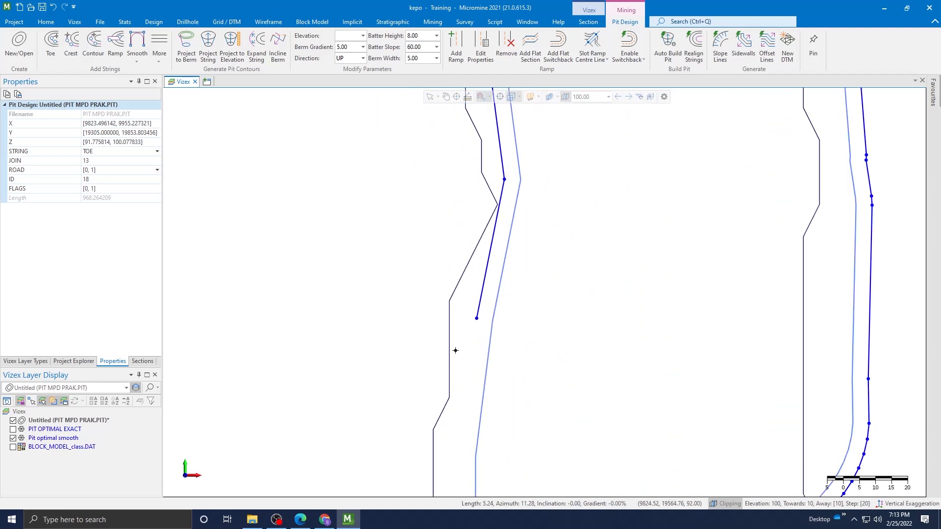
click(433, 430)
scroll(433, 430, down, 2)
click(498, 361)
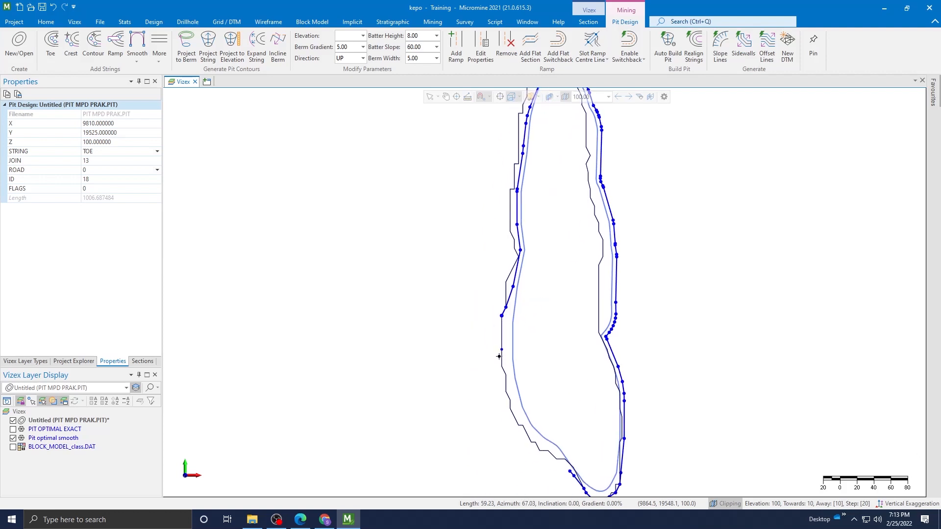
scroll(499, 364, up, 4)
click(501, 377)
click(518, 437)
Continue the toe along the outline's southwestern corners and close it at the southern section.
scroll(522, 410, down, 2)
scroll(522, 411, down, 2)
scroll(521, 292, up, 3)
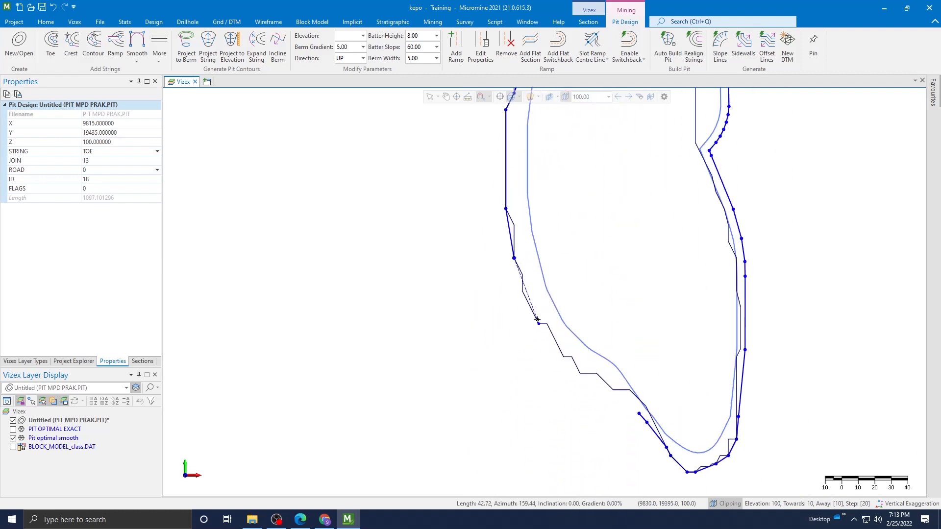
click(522, 292)
click(538, 323)
click(563, 356)
click(581, 373)
click(613, 390)
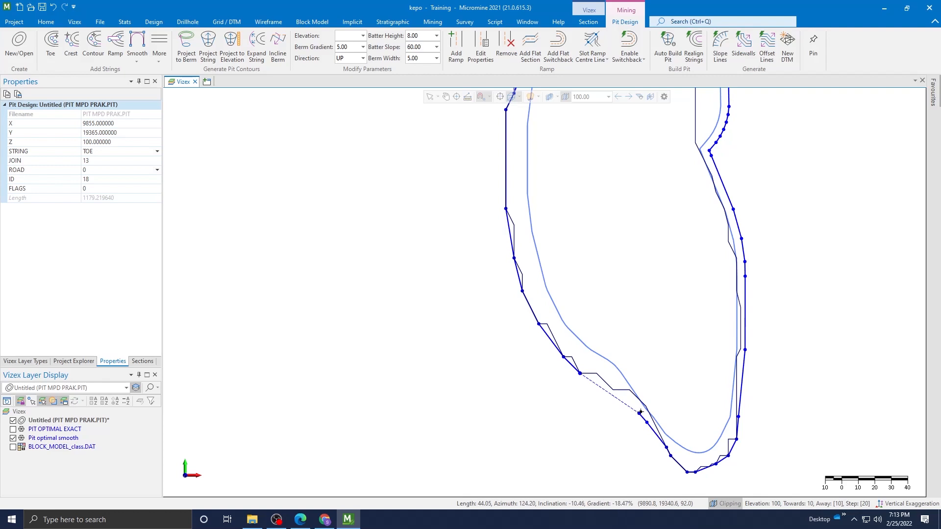
key(Escape)
key(c)
Delete the northwestern section of the elevation 100 toe between the ramp and the western bulge.
scroll(655, 362, down, 6)
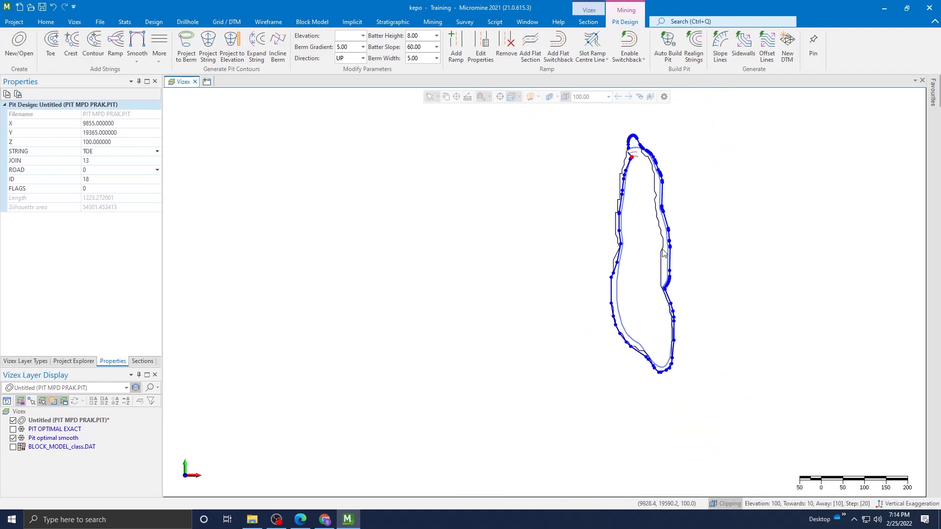
scroll(636, 177, up, 4)
click(633, 193)
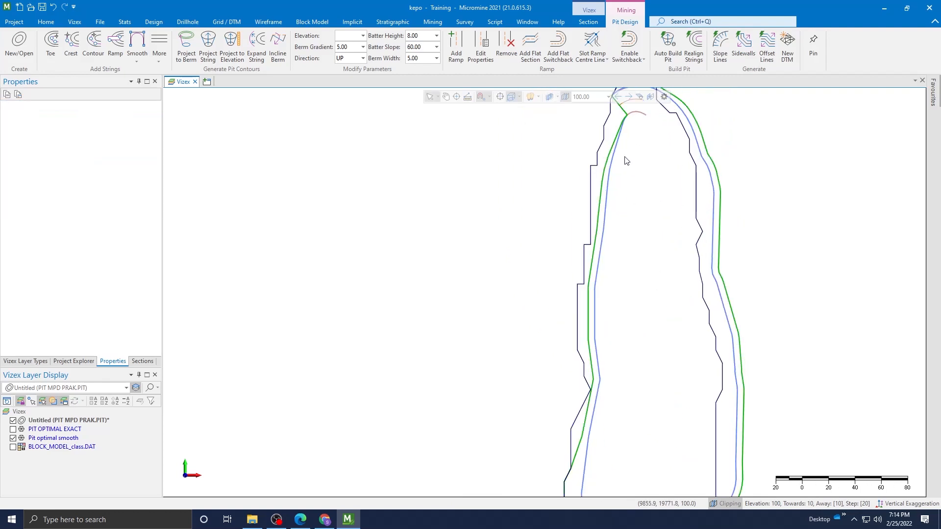
click(620, 130)
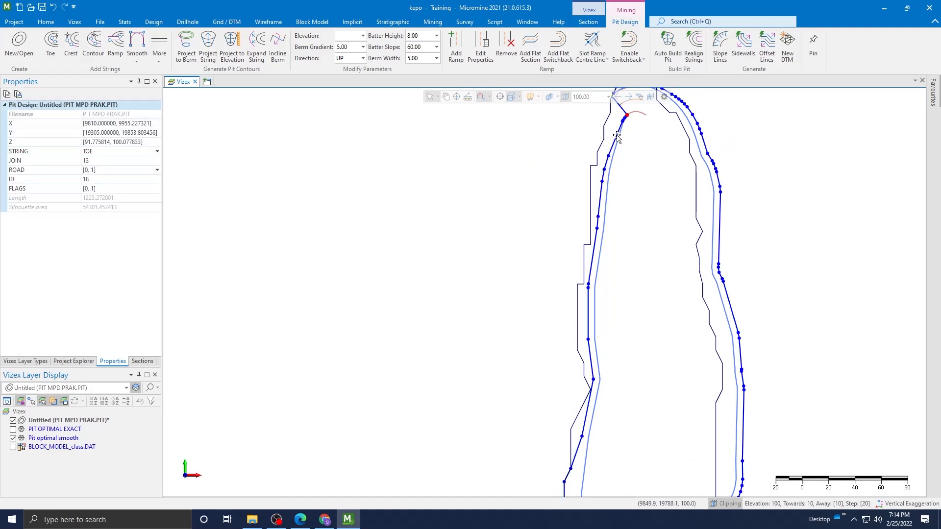
scroll(617, 139, up, 4)
click(616, 140)
mouse_move(616, 140)
mouse_down()
mouse_move(573, 262)
mouse_move(560, 398)
mouse_up()
scroll(561, 407, down, 4)
scroll(562, 412, down, 3)
scroll(558, 441, up, 5)
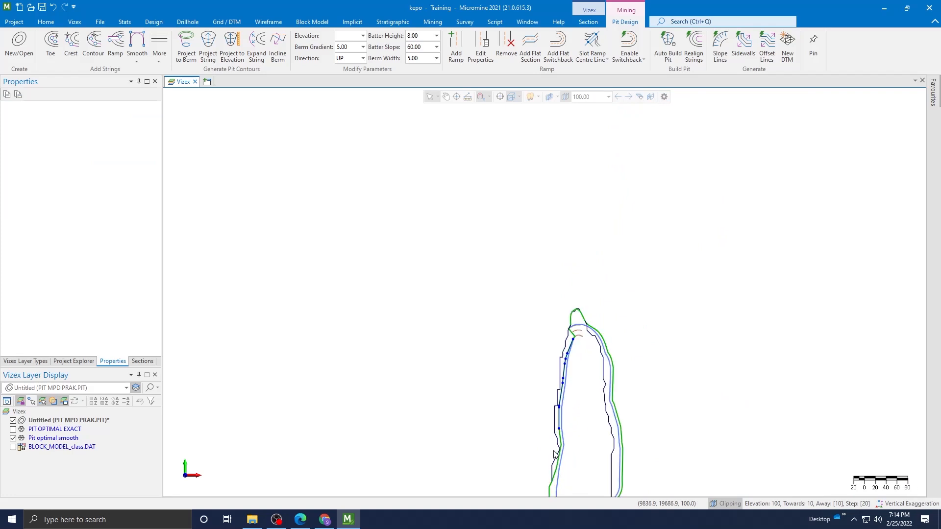
scroll(556, 475, down, 3)
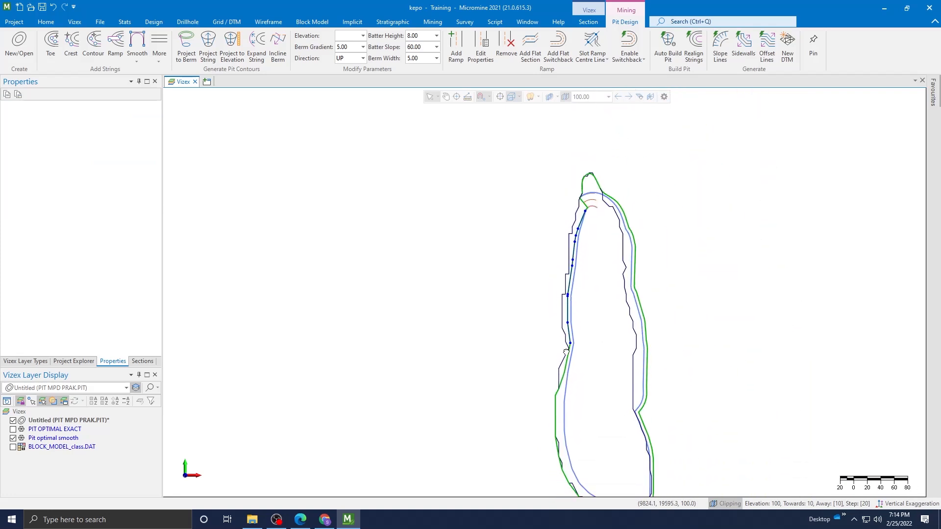
click(560, 401)
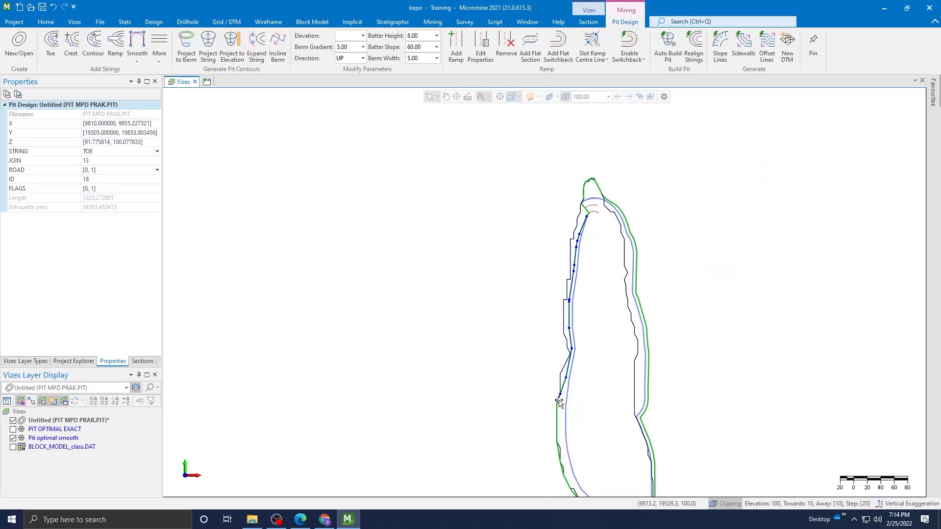
key(Delete)
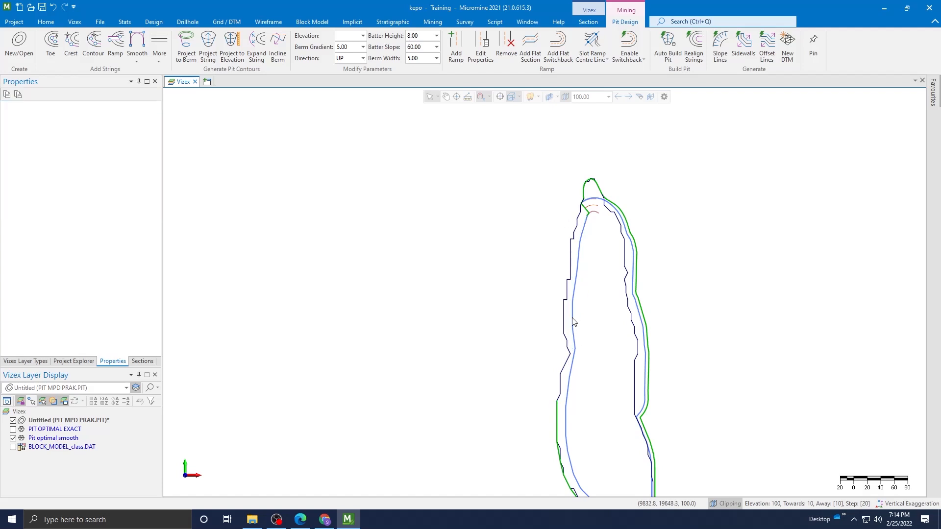
Extend the toe from its open end at the ramp down the upper northwestern side of the optimal pit outline.
click(558, 415)
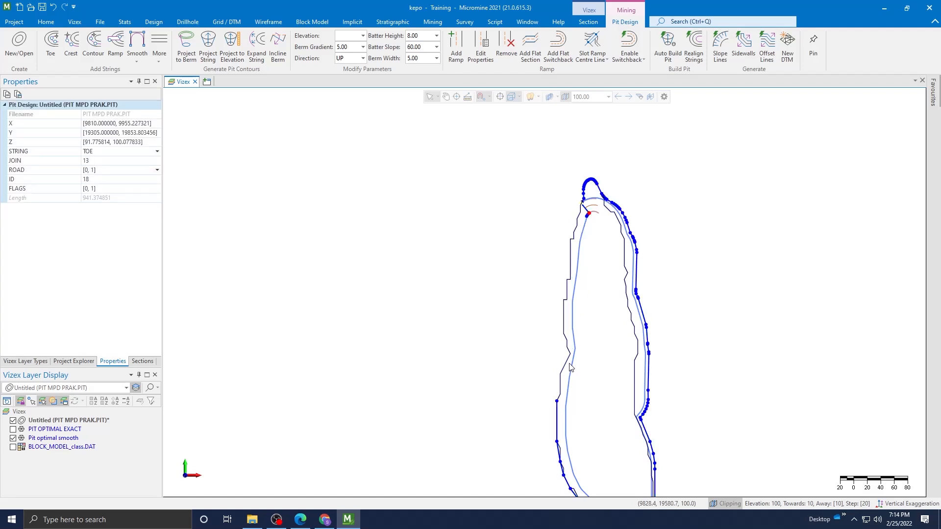
scroll(570, 218, up, 3)
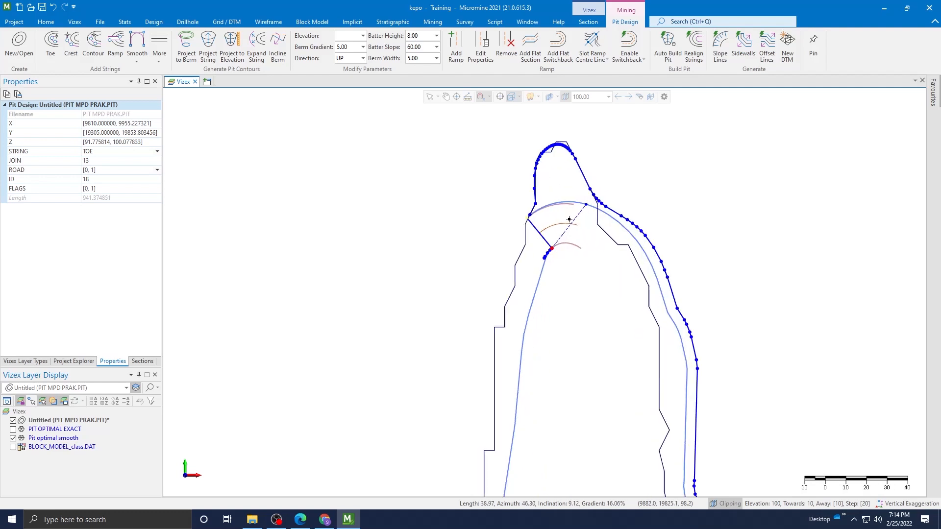
click(514, 287)
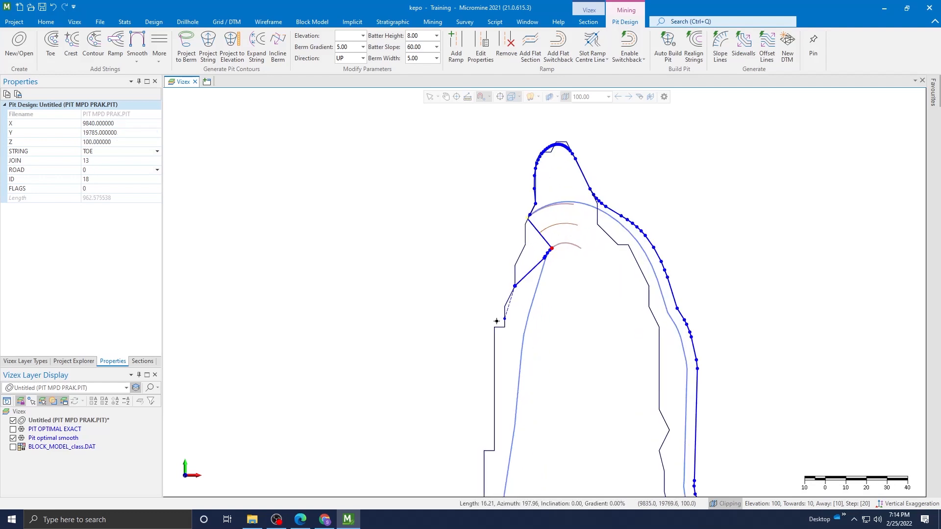
click(495, 326)
scroll(495, 326, down, 3)
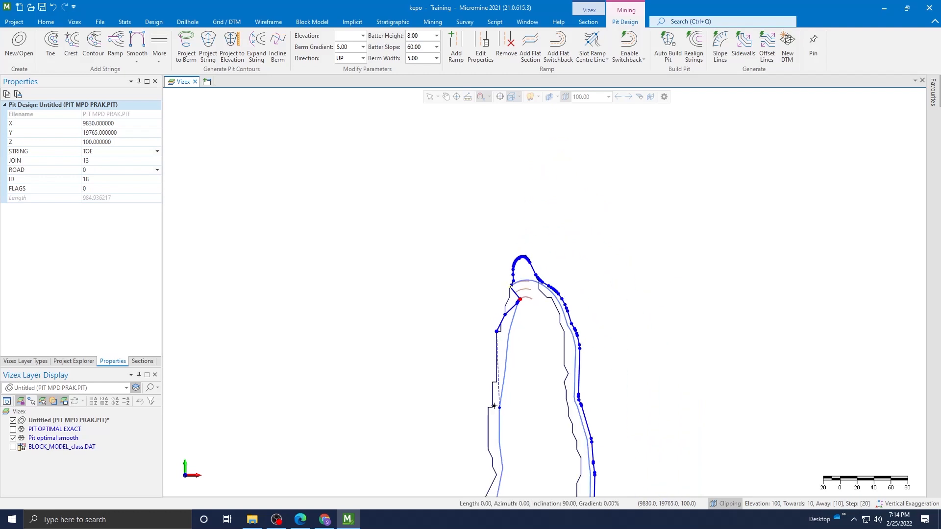
click(492, 382)
click(488, 408)
Continue the toe past the outline's western notch and close it at the western bulge.
scroll(488, 407, down, 2)
middle_drag(488, 408, 511, 330)
click(511, 357)
scroll(510, 371, up, 3)
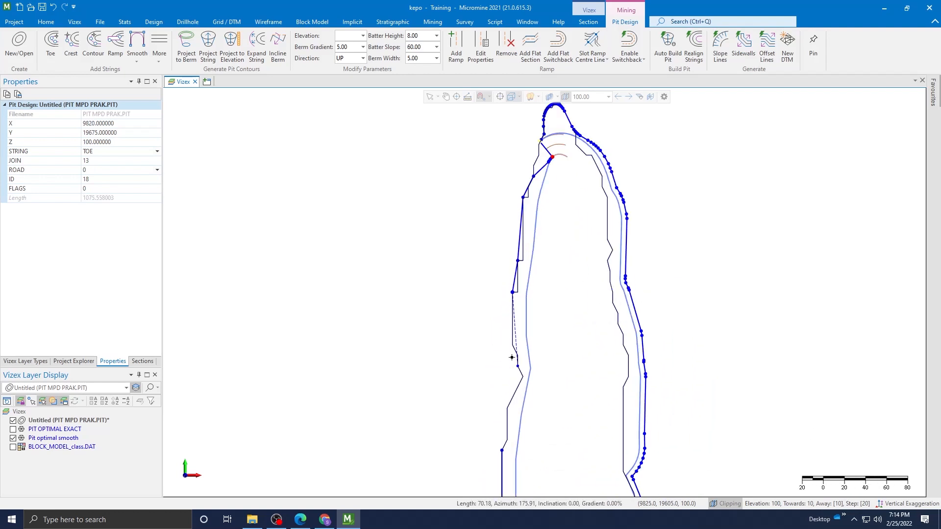
right_click(578, 355)
scroll(579, 355, down, 4)
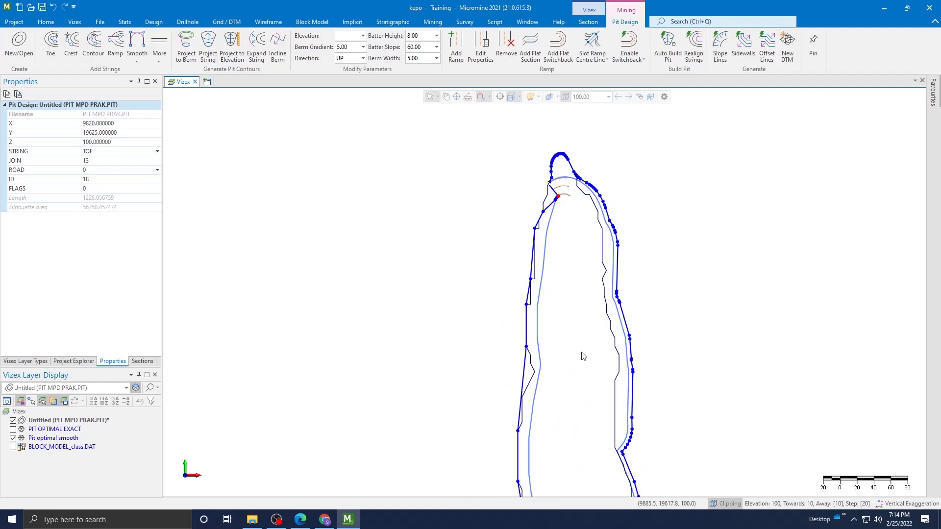
click(655, 335)
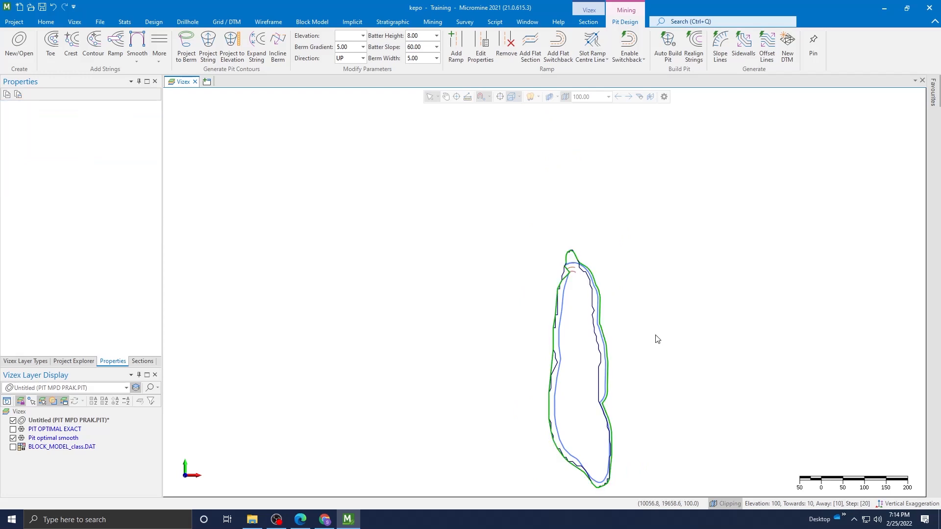
Smooth the redrawn northwestern section of the elevation 100 toe from the ramp to the western bulge.
click(555, 307)
scroll(583, 274, up, 5)
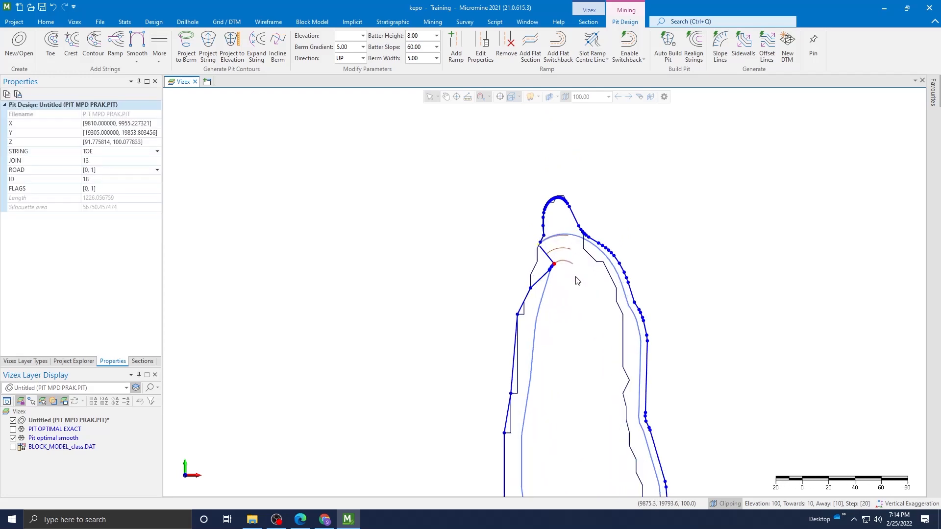
click(554, 327)
mouse_move(530, 279)
mouse_down()
mouse_move(502, 326)
mouse_move(490, 482)
mouse_up()
scroll(490, 481, down, 4)
middle_drag(488, 472, 522, 288)
click(522, 324)
click(516, 390)
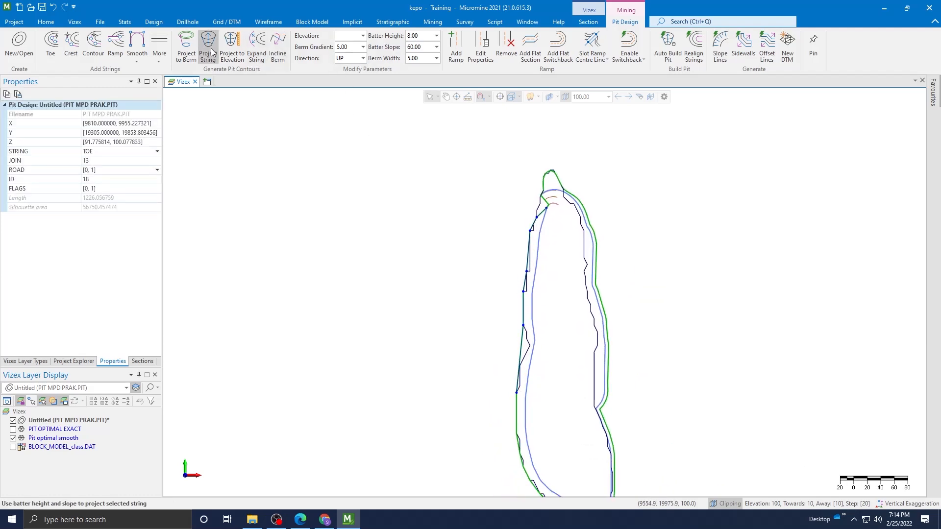
click(137, 37)
click(721, 273)
Select the reshaped elevation 100 toe and project it up one bench to a new berm.
scroll(708, 273, down, 4)
scroll(696, 315, up, 4)
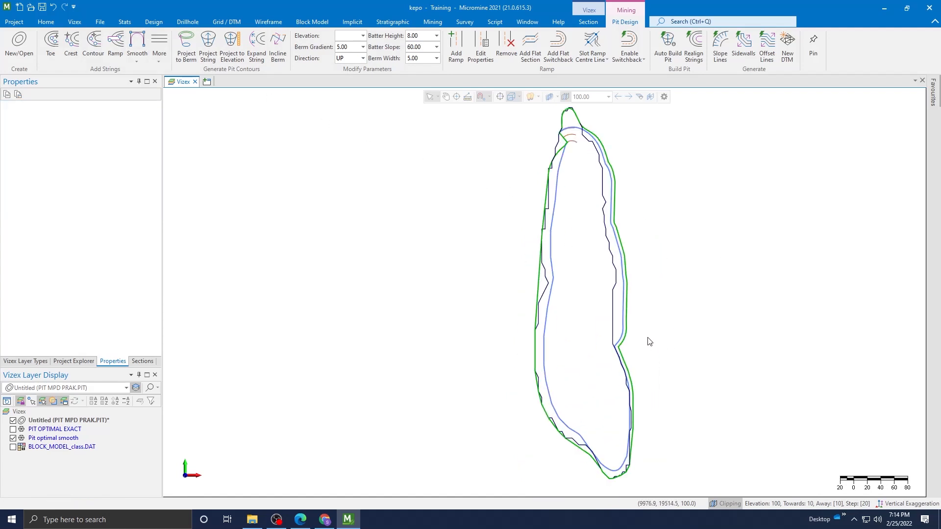
scroll(646, 331, down, 3)
scroll(605, 236, up, 4)
click(600, 239)
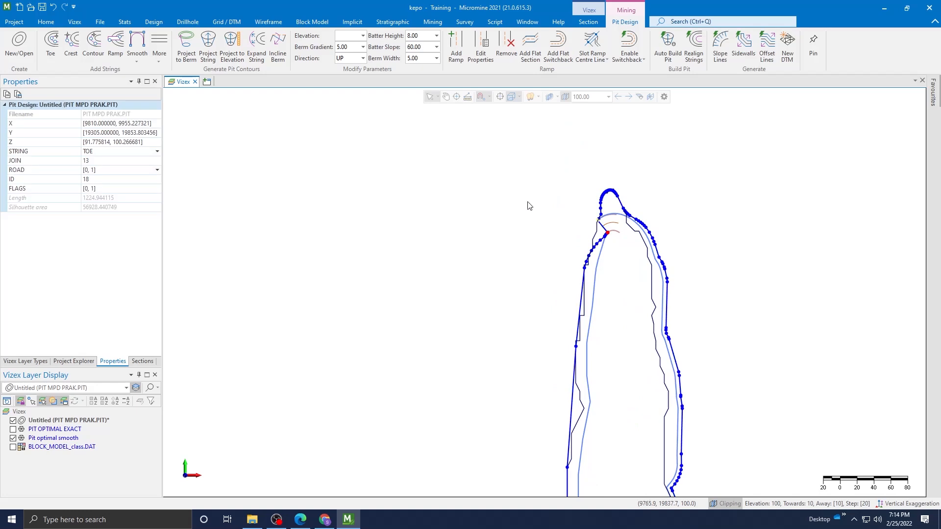
click(186, 45)
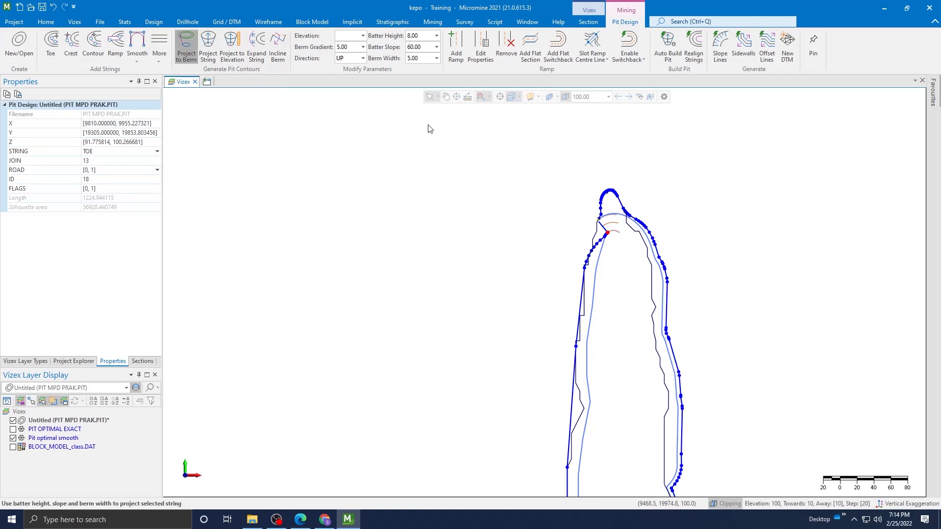
scroll(645, 212, down, 2)
scroll(646, 221, down, 2)
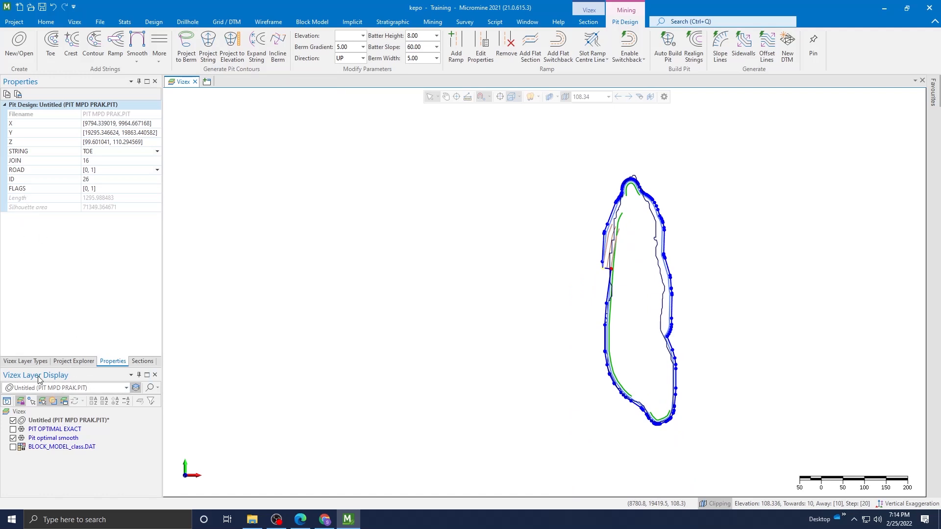
Load the DTM TOPO wireframe into the view together with the pit design.
click(25, 361)
scroll(31, 256, up, 3)
drag(54, 269, 332, 283)
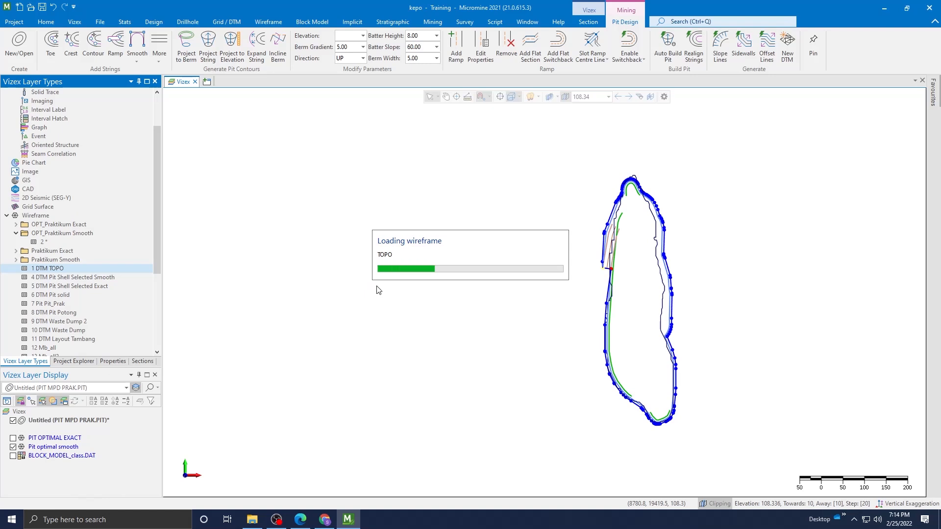
scroll(607, 274, up, 3)
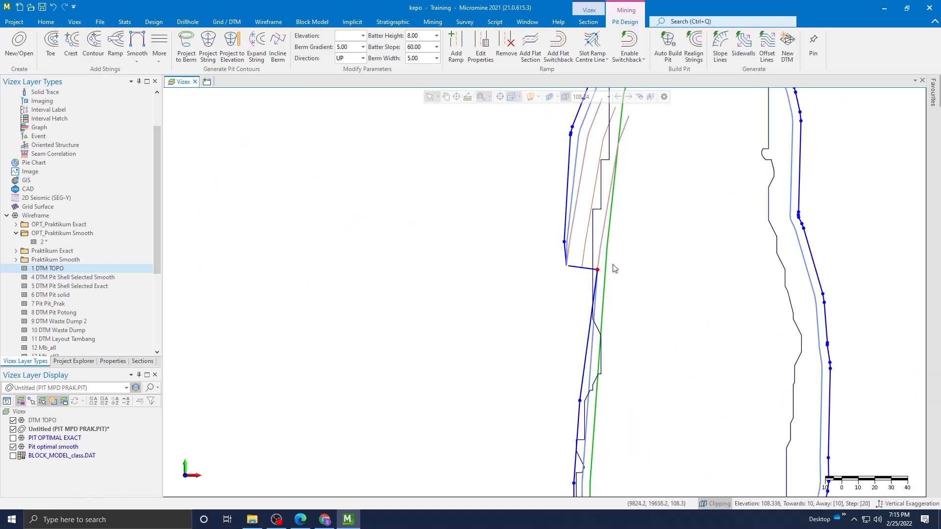
click(576, 277)
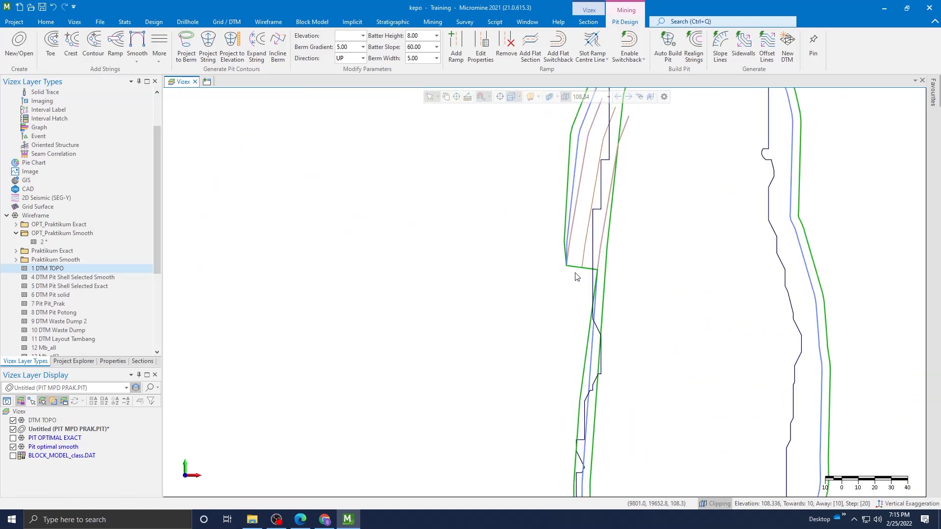
click(576, 270)
click(179, 52)
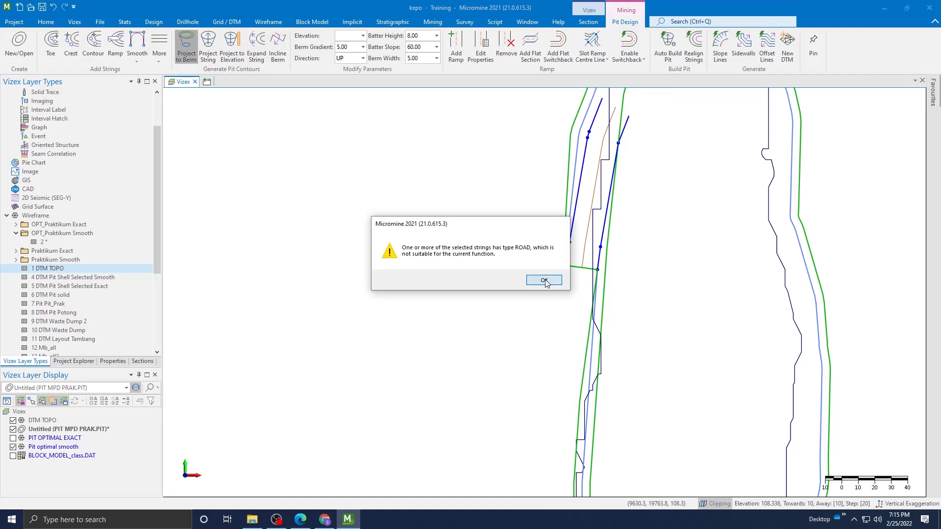
click(542, 279)
Select the pit string meeting the ramp at elevation 108 and project it up to successive berms, reaching about elevation 141.
click(596, 290)
click(597, 279)
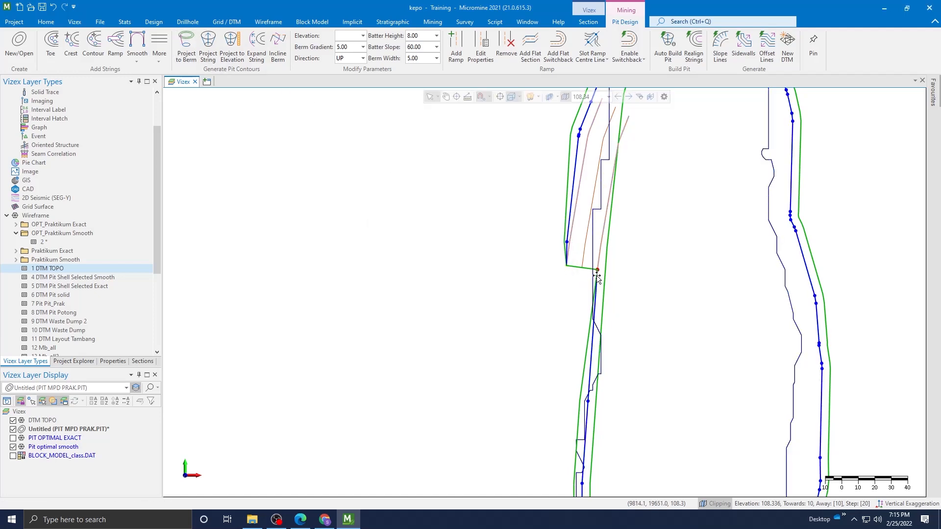
click(186, 52)
click(186, 52)
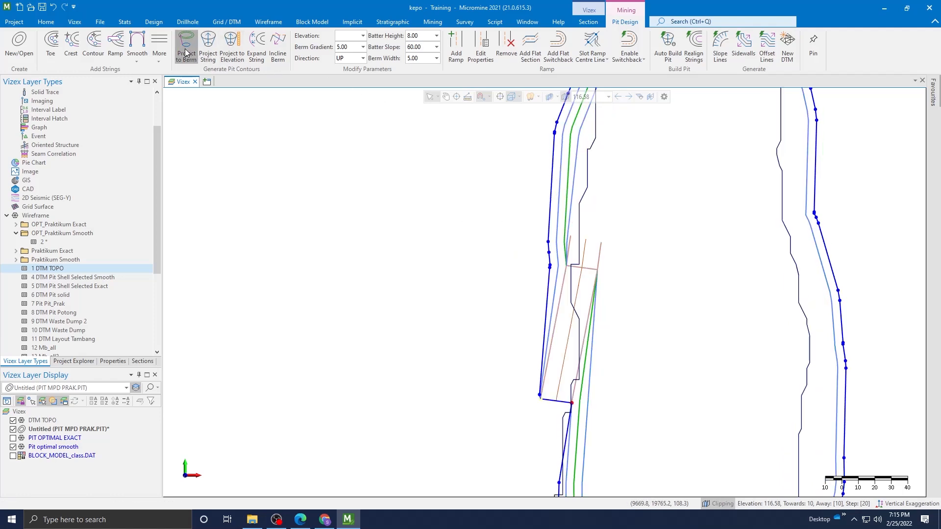
scroll(500, 198, down, 4)
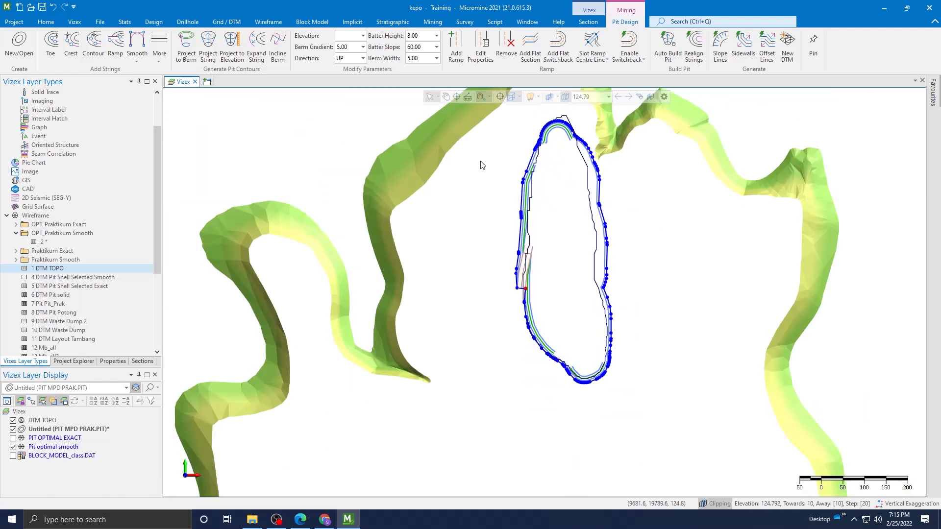
click(184, 45)
click(184, 45)
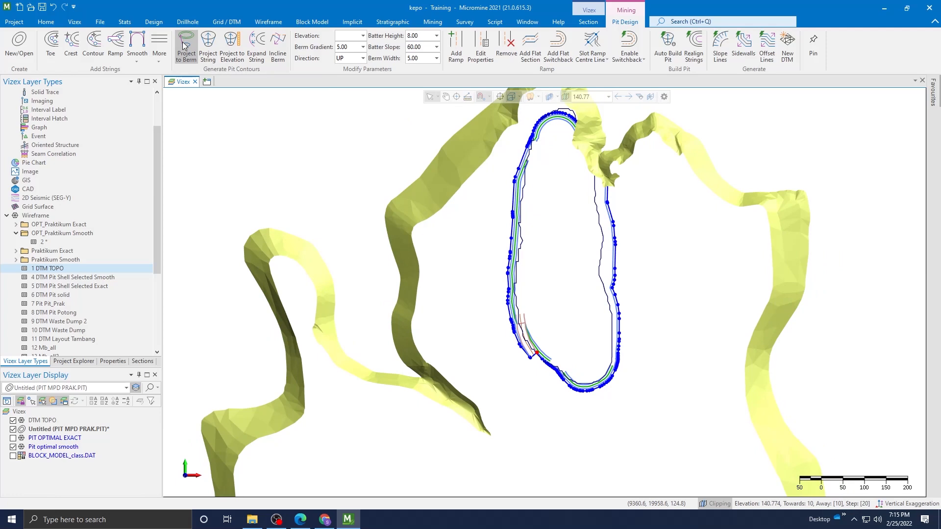
Continue projecting the current toe to further berms, one bench at a time, until the benches reach about elevation 225.
click(183, 45)
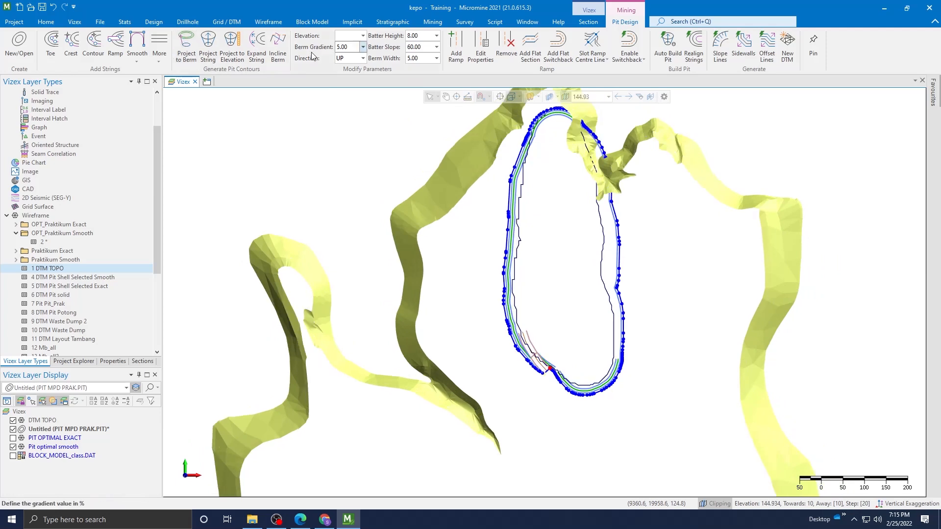
click(186, 45)
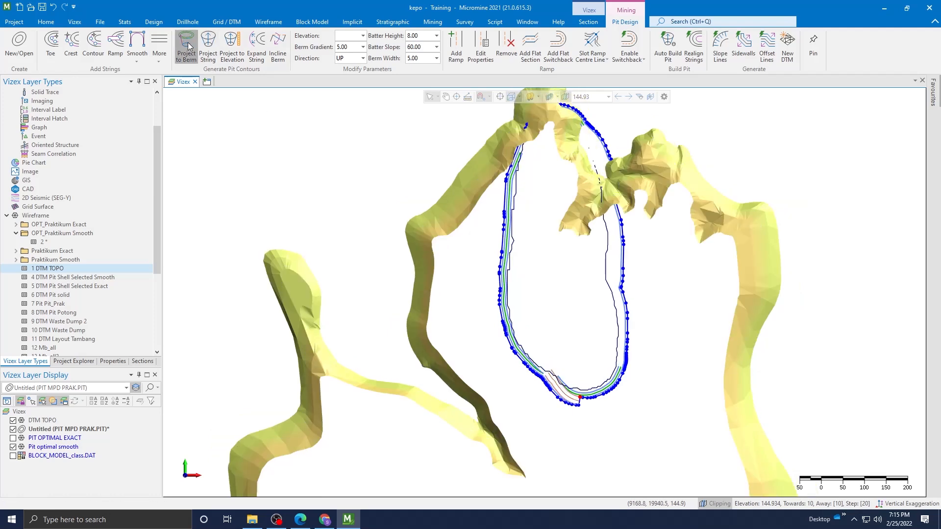
click(188, 47)
click(188, 46)
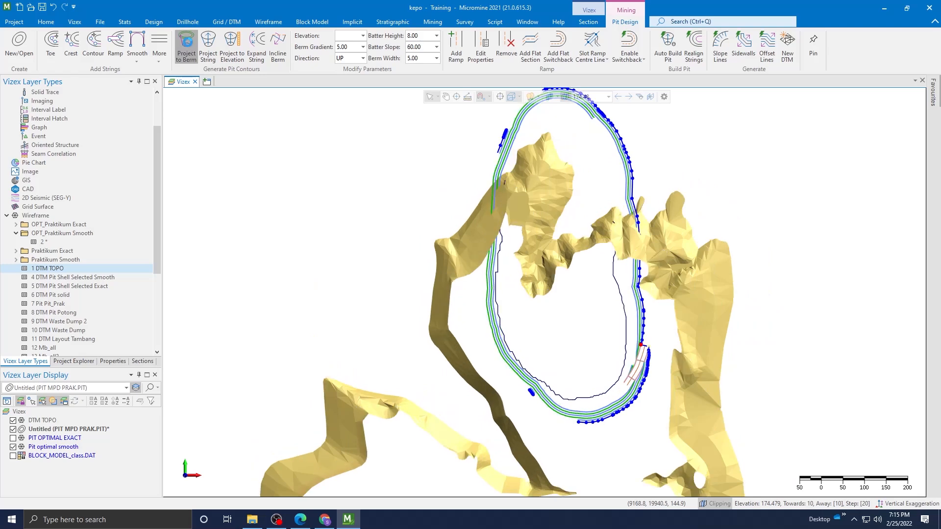
click(189, 46)
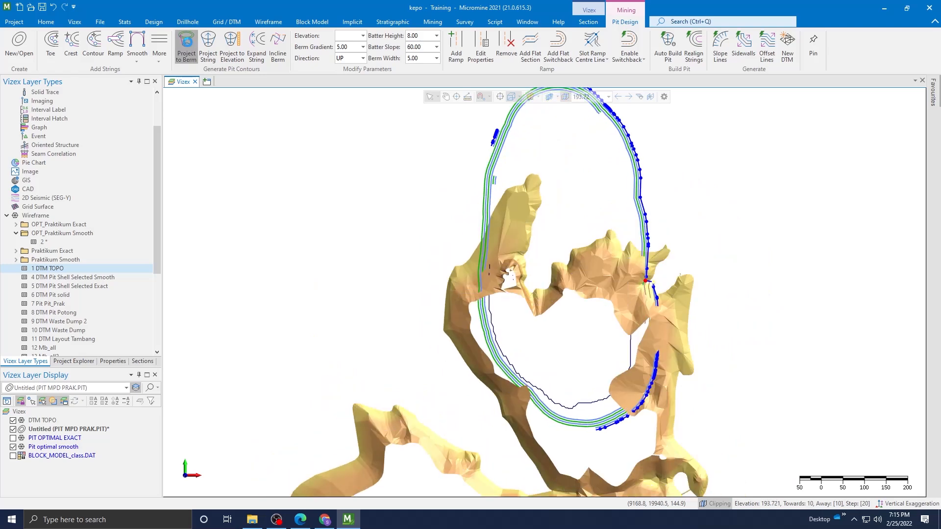
click(188, 47)
click(188, 47)
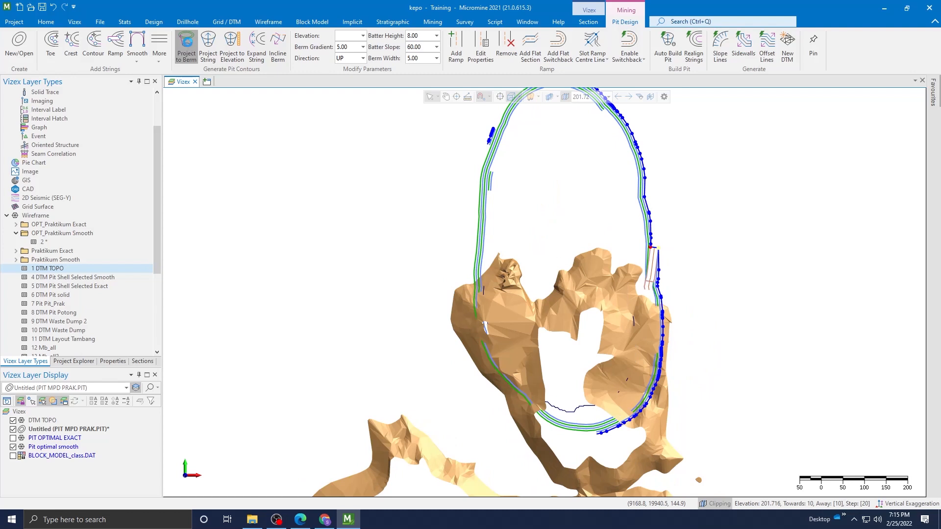
click(188, 47)
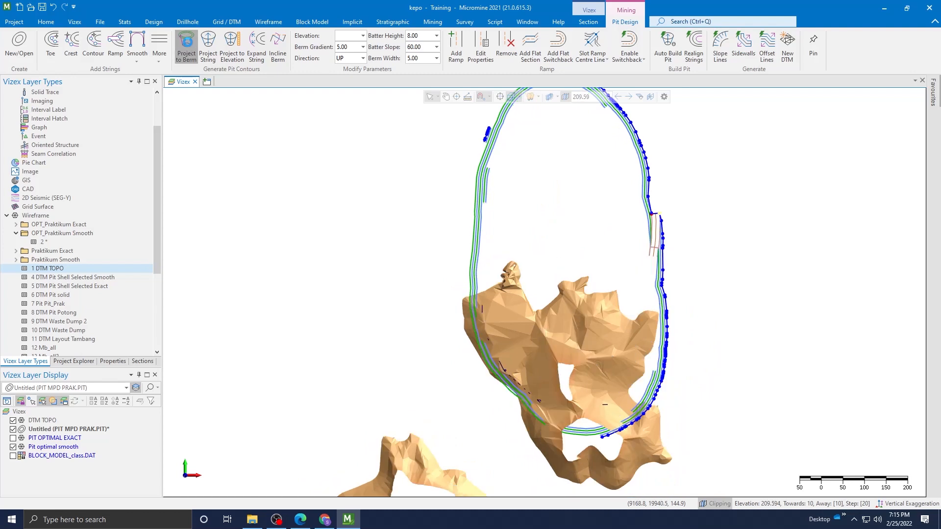
click(188, 46)
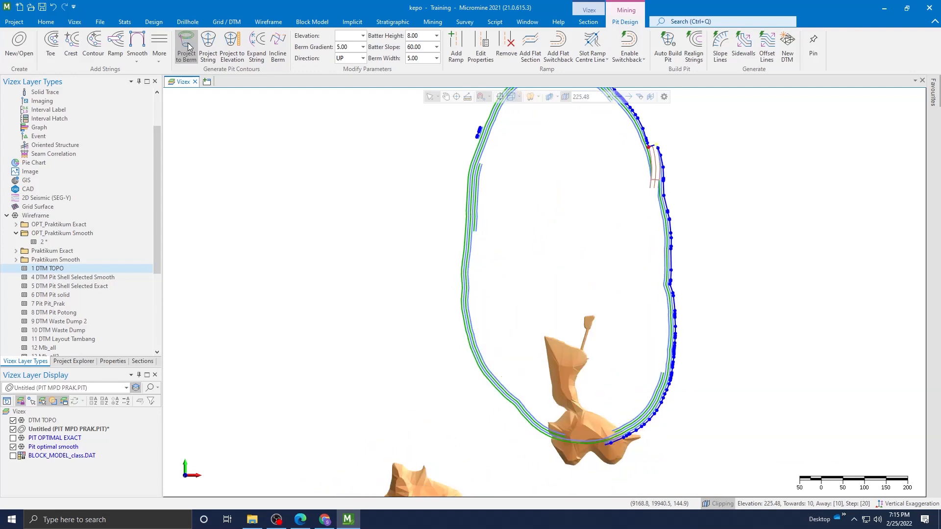
Turn off clipping and compare the projected benches with the full topography around the pit rim.
scroll(424, 235, down, 3)
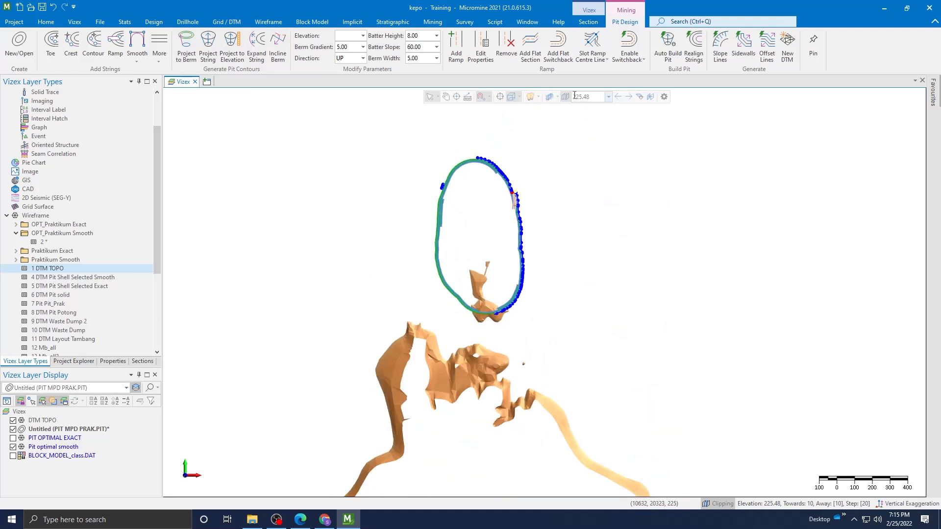
scroll(464, 272, up, 3)
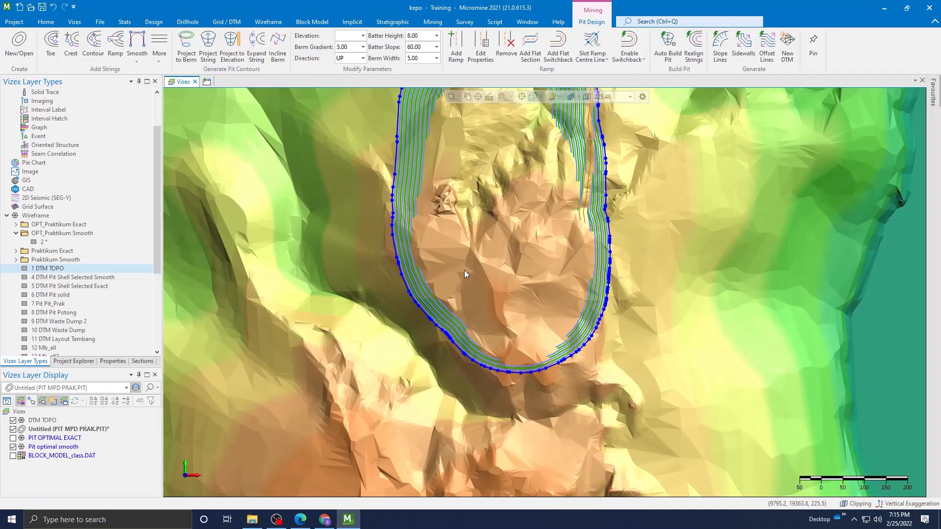
scroll(593, 237, down, 3)
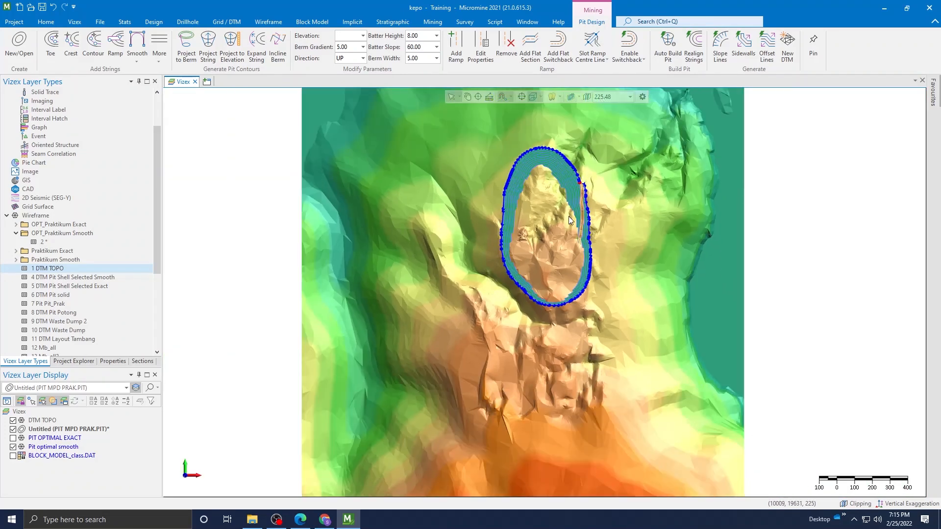
scroll(569, 216, up, 3)
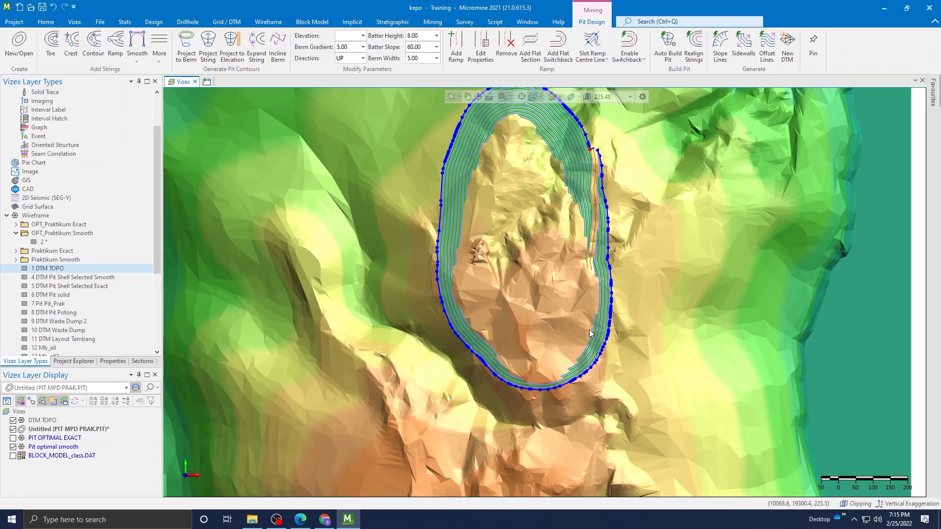
scroll(596, 367, up, 3)
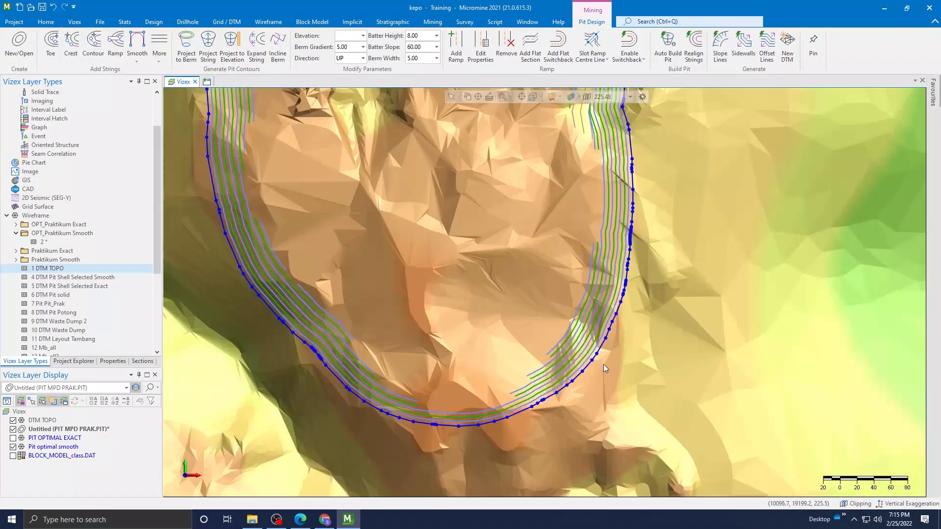
scroll(589, 345, down, 3)
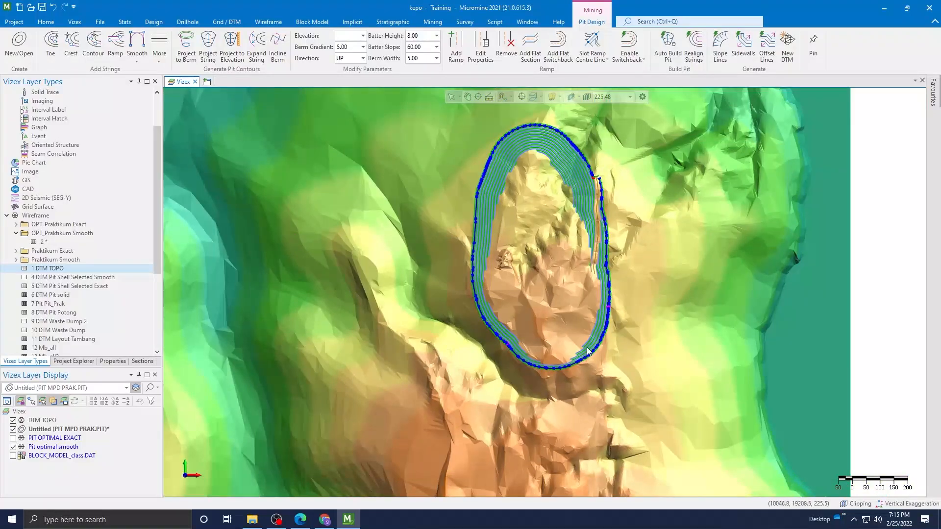
Delete the two outermost toe strings around the pit rim.
scroll(575, 363, up, 3)
click(595, 365)
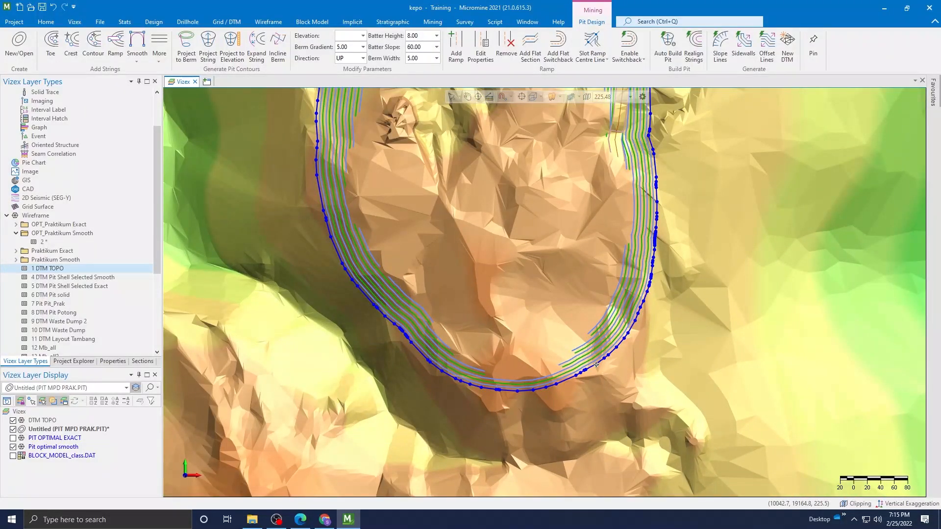
key(Delete)
click(595, 357)
click(569, 371)
scroll(568, 371, down, 5)
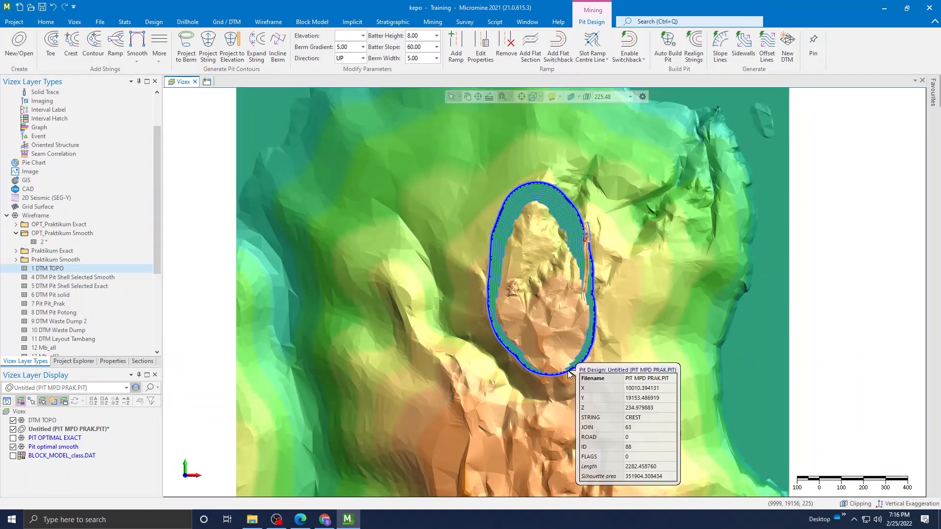
key(Delete)
Hide the DTM TOPO wireframe and delete the outermost crest string of the pit.
scroll(536, 365, up, 3)
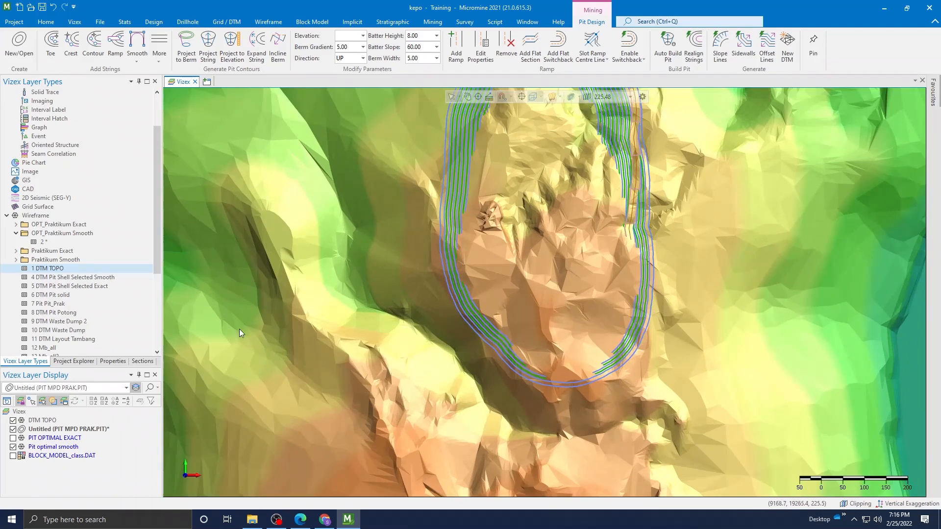
click(14, 420)
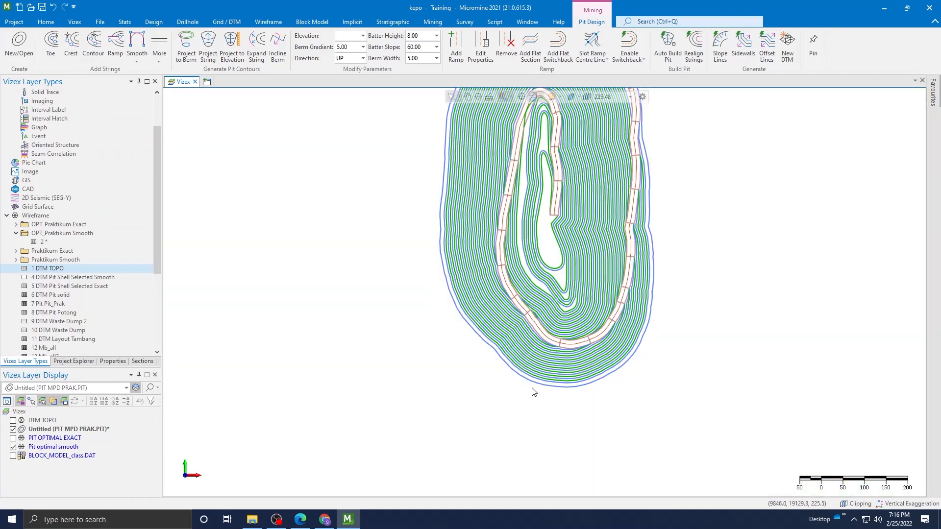
click(628, 359)
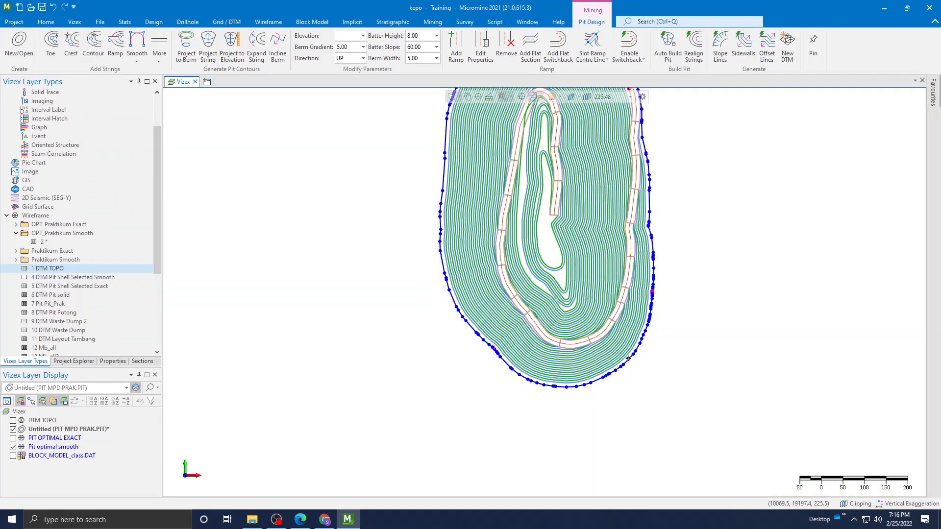
key(Delete)
Delete the last ramp segment protruding at the pit's northeastern rim.
scroll(674, 199, up, 5)
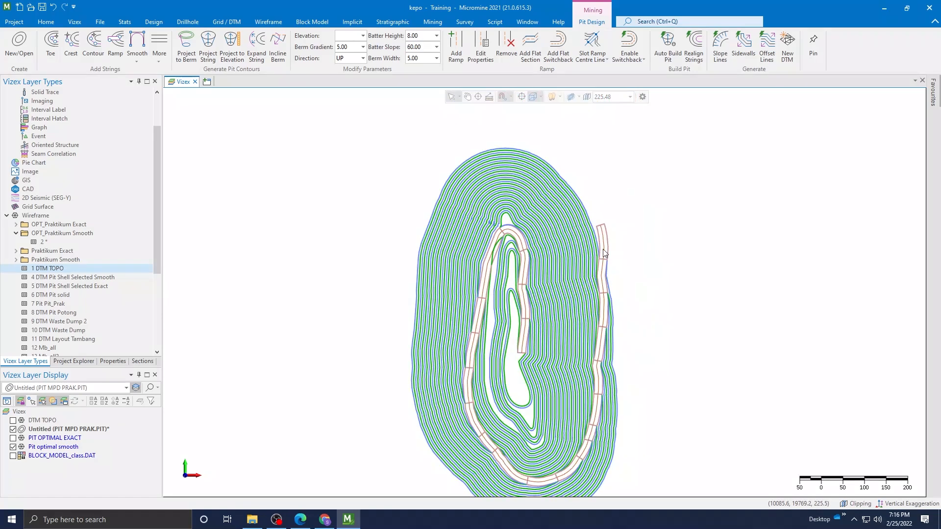
drag(623, 252, 600, 219)
key(Delete)
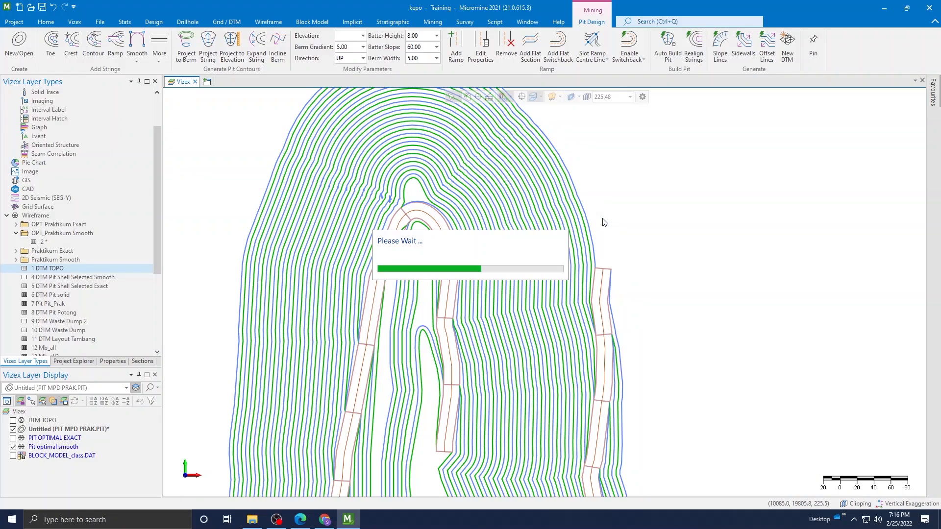
Show the DTM TOPO wireframe again and check the trimmed pit rim and ramp exit against the terrain.
scroll(633, 233, down, 5)
scroll(622, 327, up, 3)
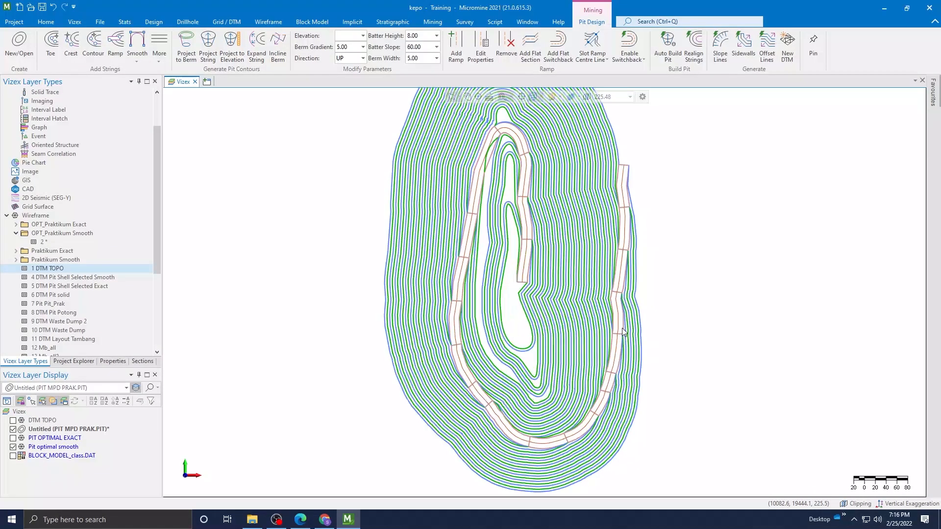
click(13, 421)
scroll(409, 405, down, 2)
scroll(431, 416, up, 1)
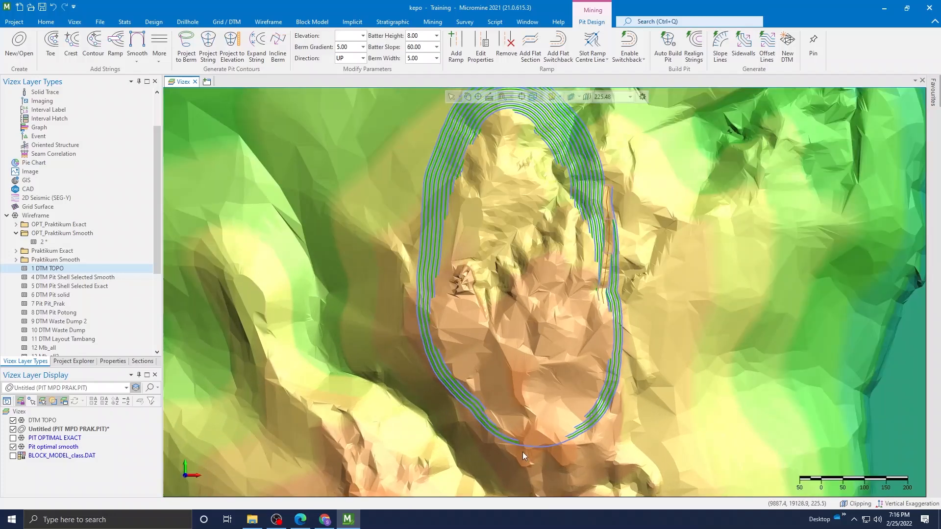
scroll(579, 408, down, 2)
scroll(580, 331, up, 2)
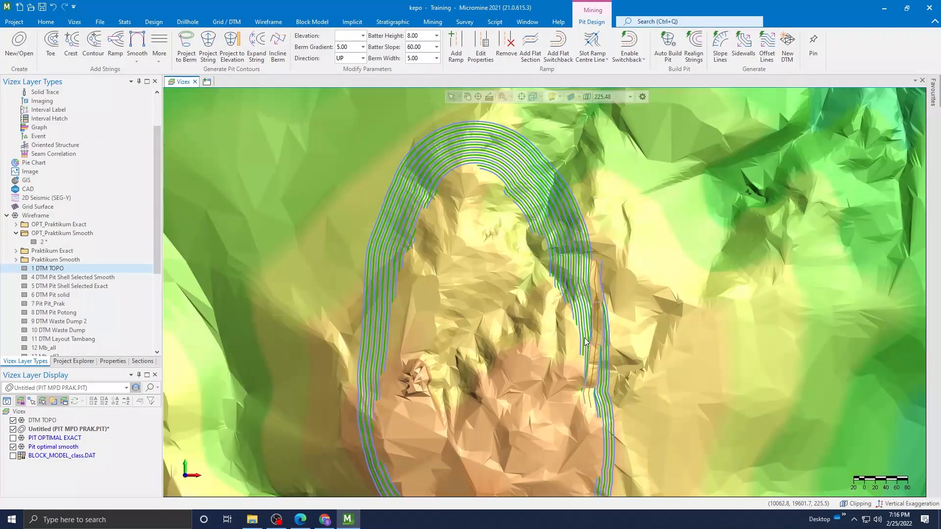
Save the edits to the pit design and save its layer form under the title PIT MPD PRAK.PIT.
scroll(584, 337, down, 1)
scroll(579, 285, down, 1)
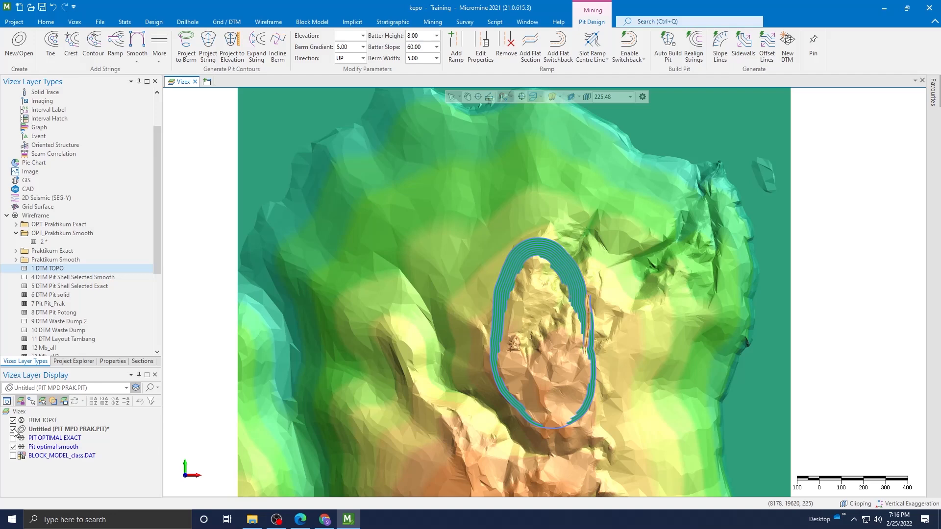
click(79, 430)
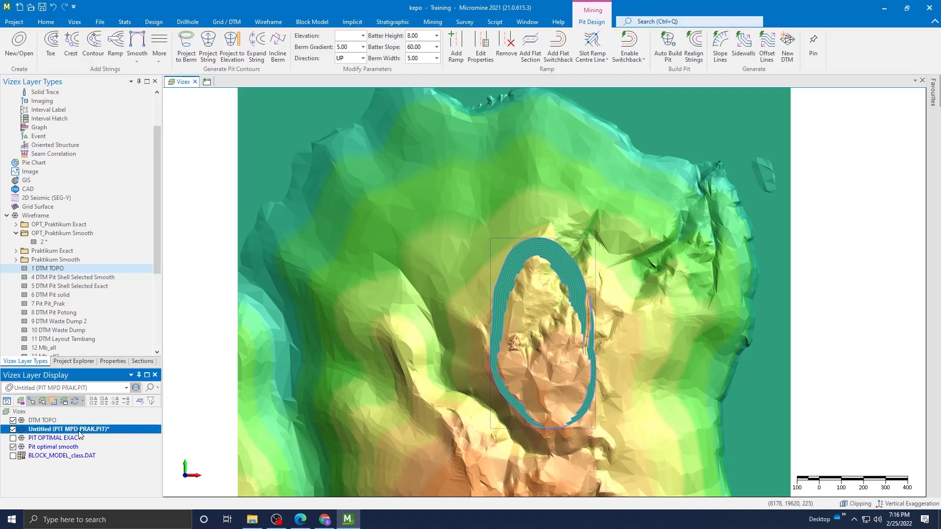
right_click(80, 435)
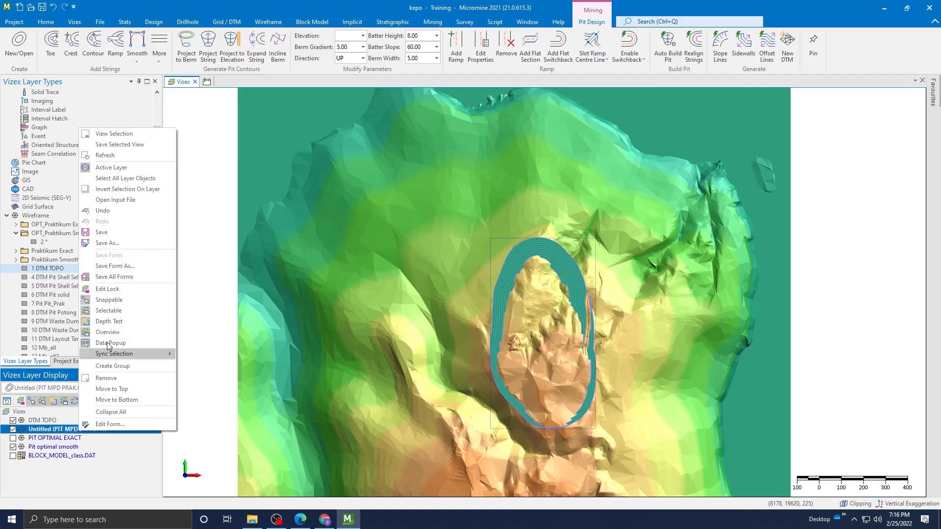
click(109, 242)
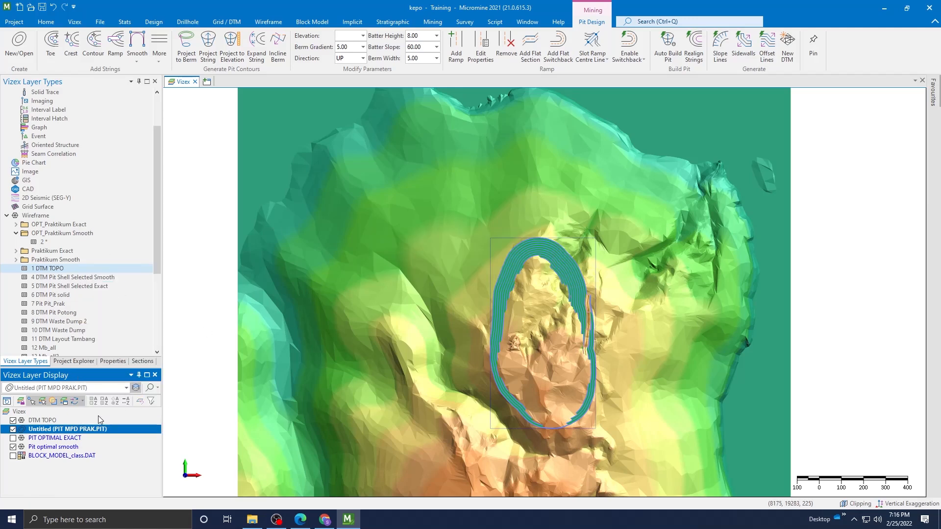
right_click(89, 433)
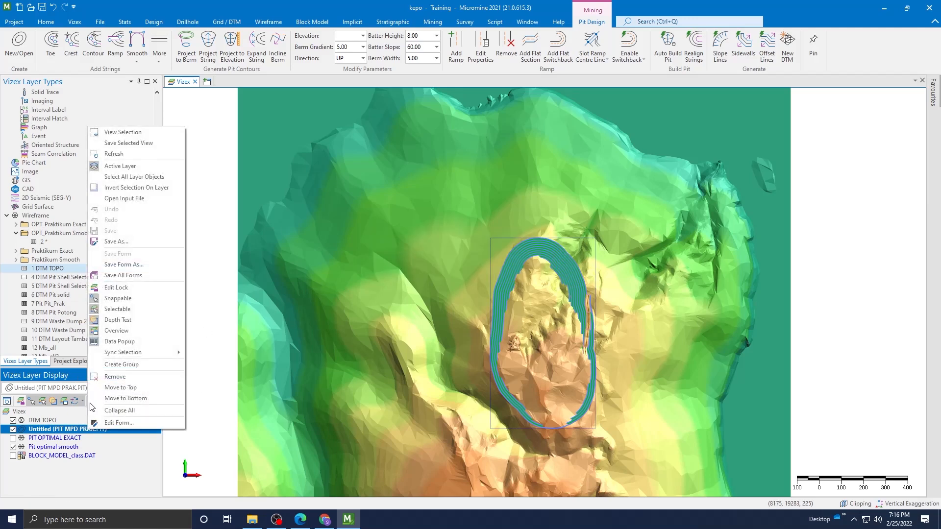
click(119, 266)
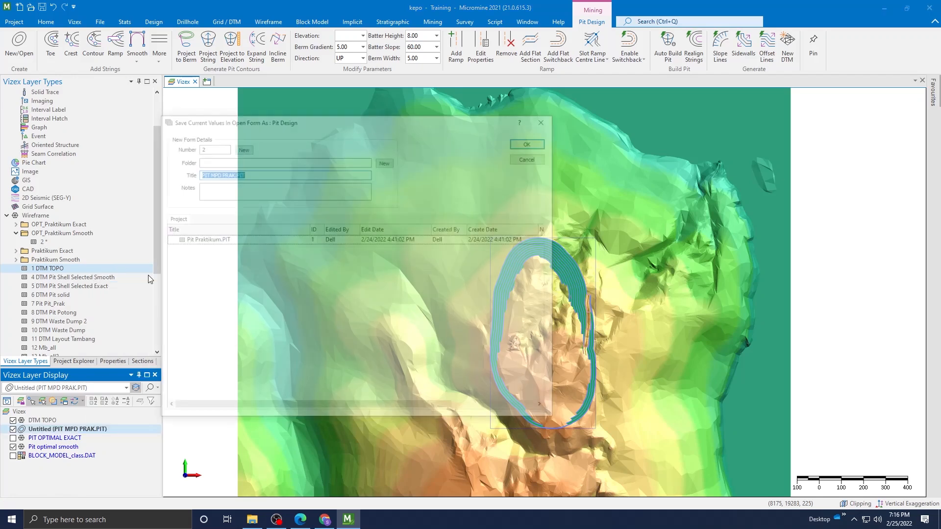
click(530, 142)
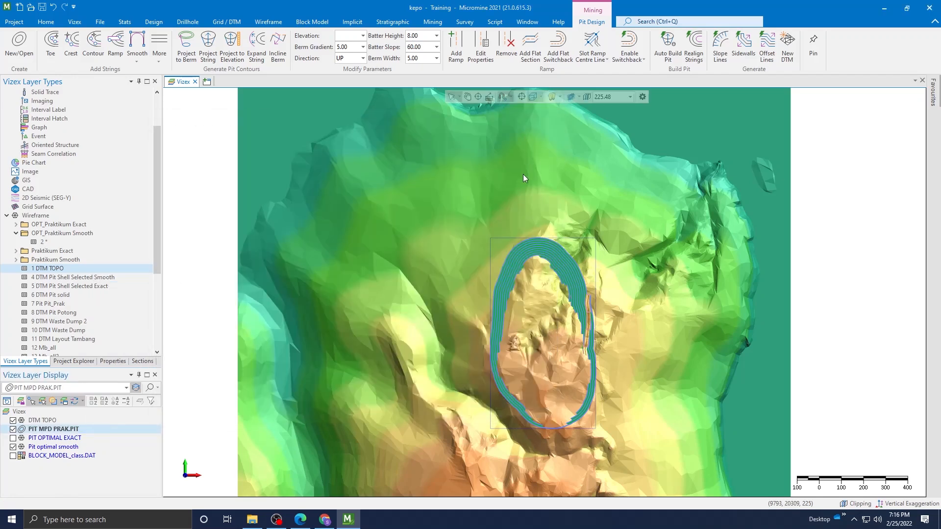
Start a new DTM with input type PIT DESIGN and select PIT MPD PRAK.PIT as the input file.
click(310, 23)
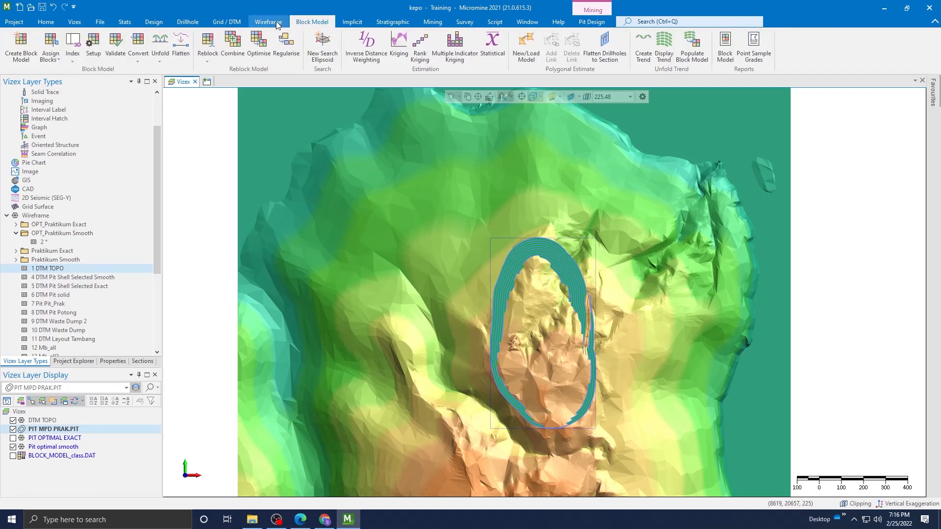
click(278, 24)
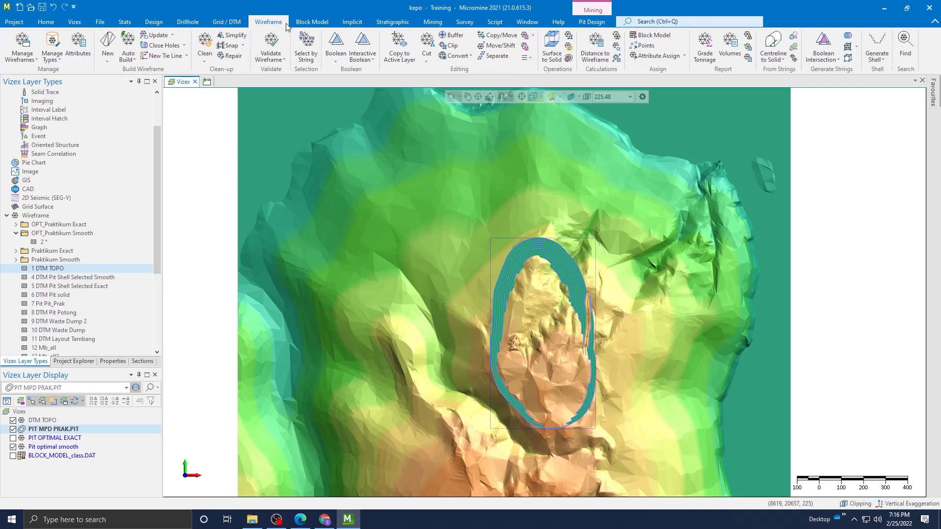
scroll(551, 255, up, 5)
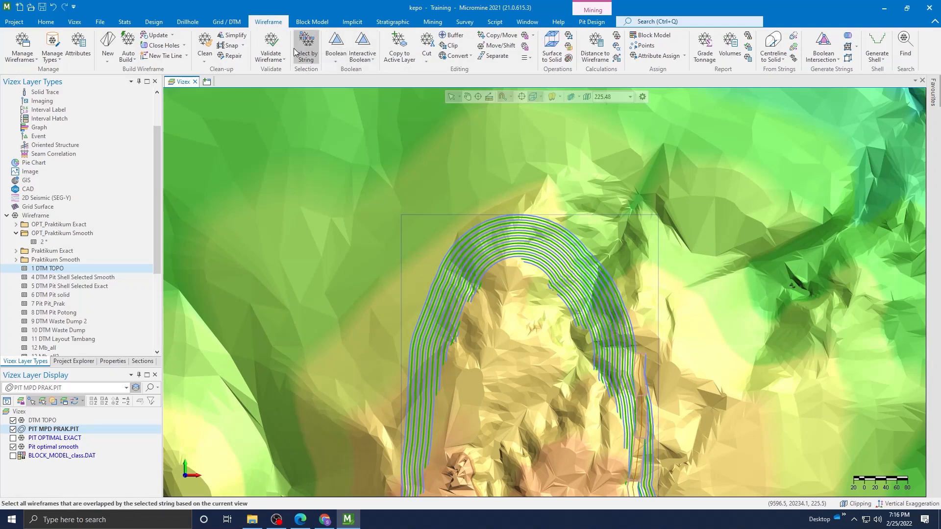
click(226, 21)
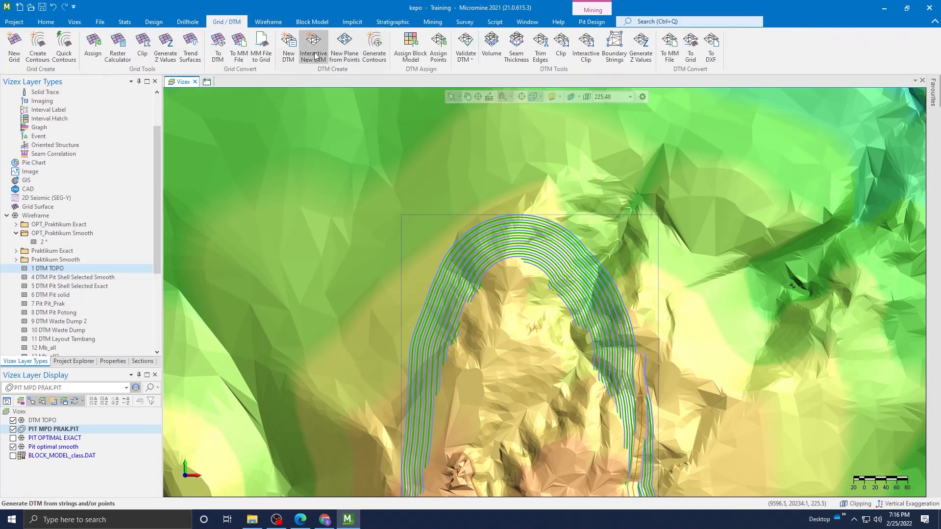
click(289, 47)
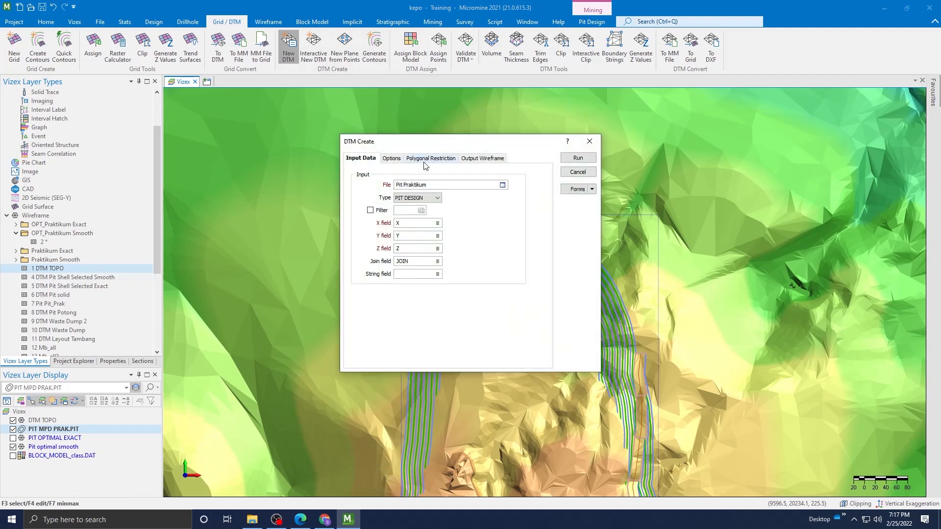
click(432, 198)
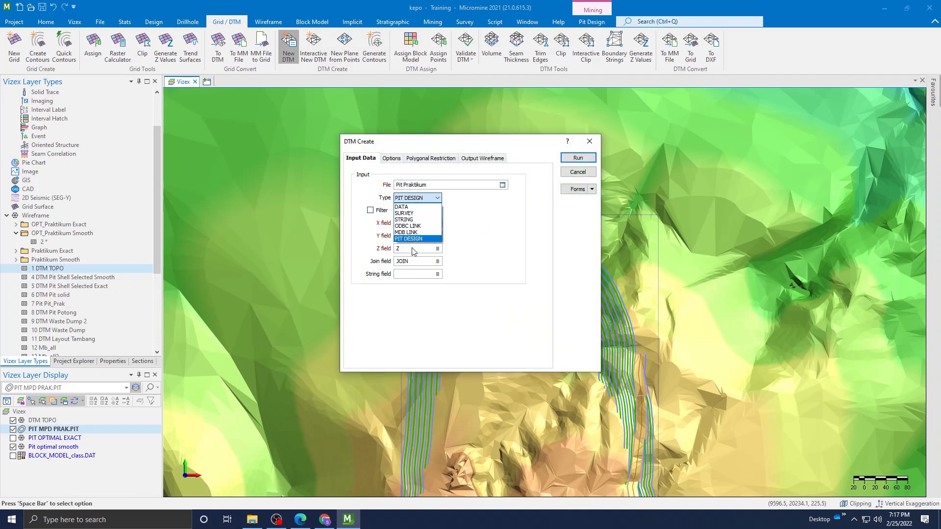
click(413, 240)
click(431, 201)
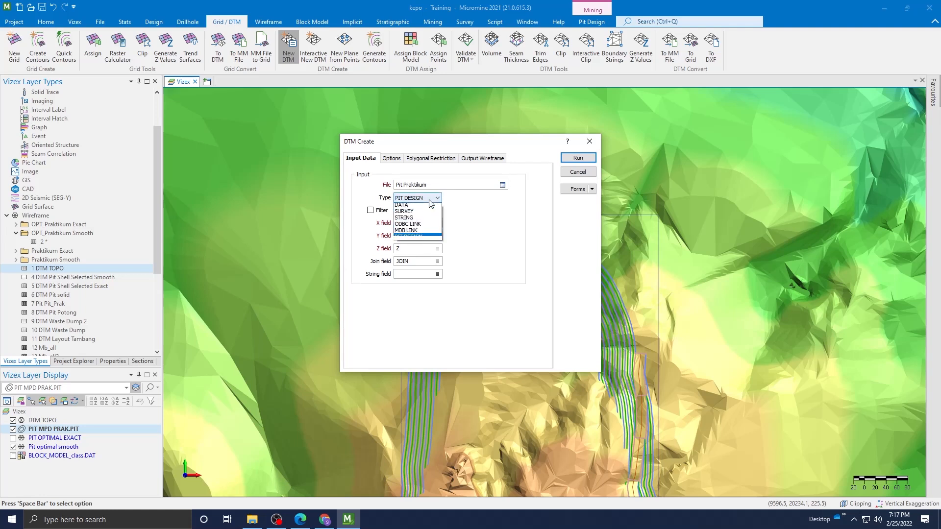
click(417, 239)
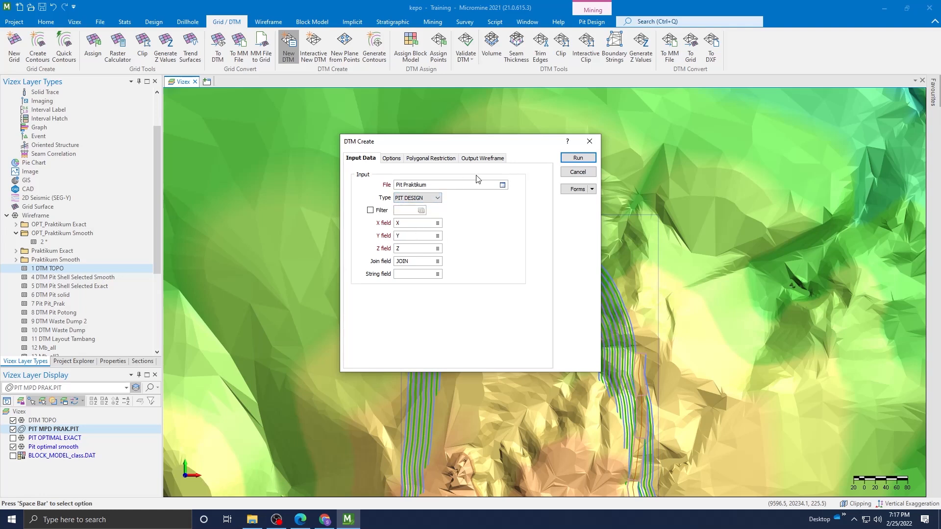
click(503, 186)
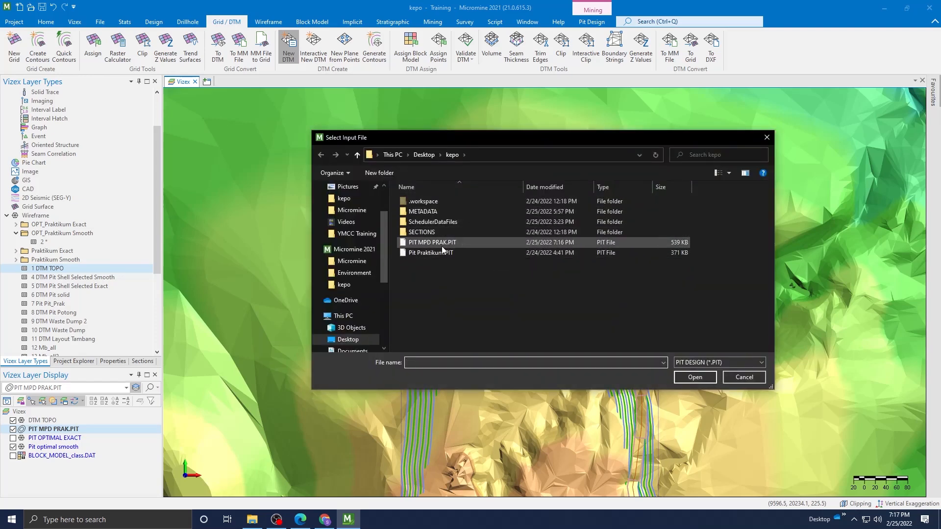
click(442, 244)
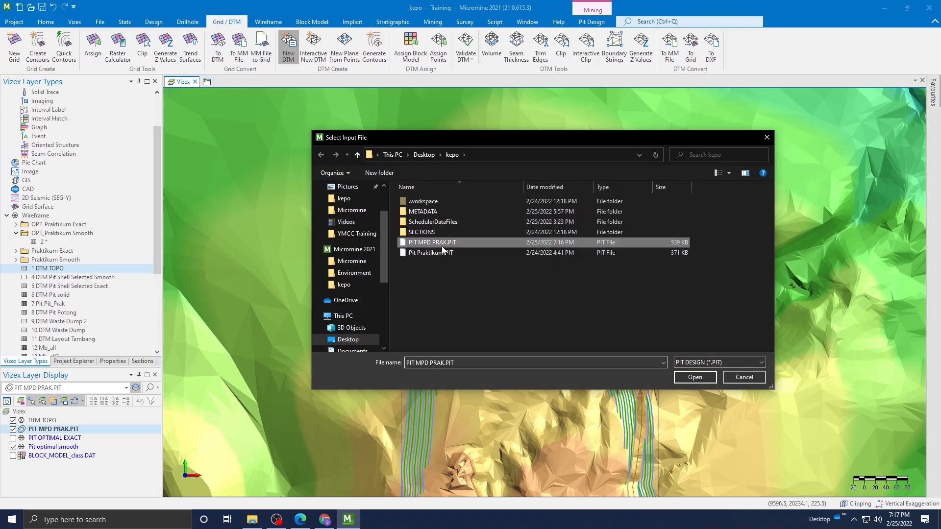
click(694, 377)
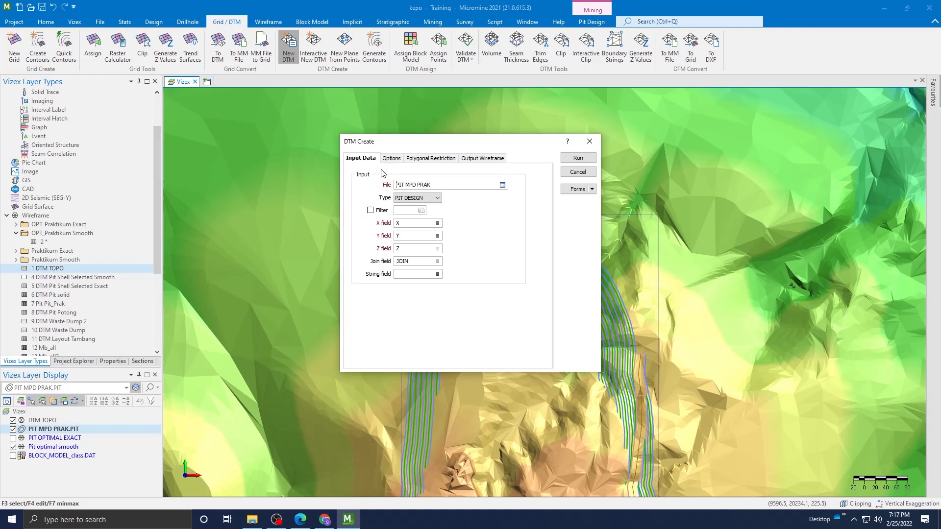
Set the DTM's output wireframe type to Pit and its name to PIT MPD PRAK.
click(392, 159)
click(435, 159)
click(481, 159)
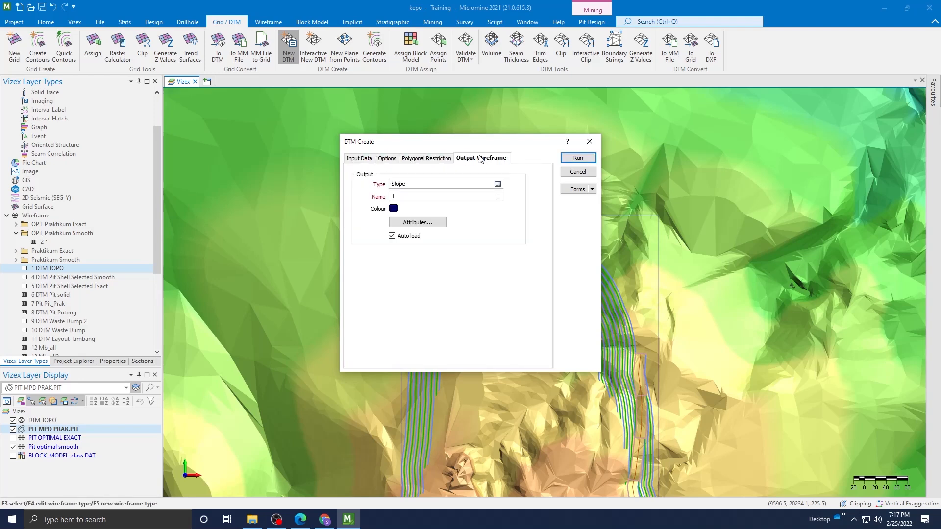
click(498, 184)
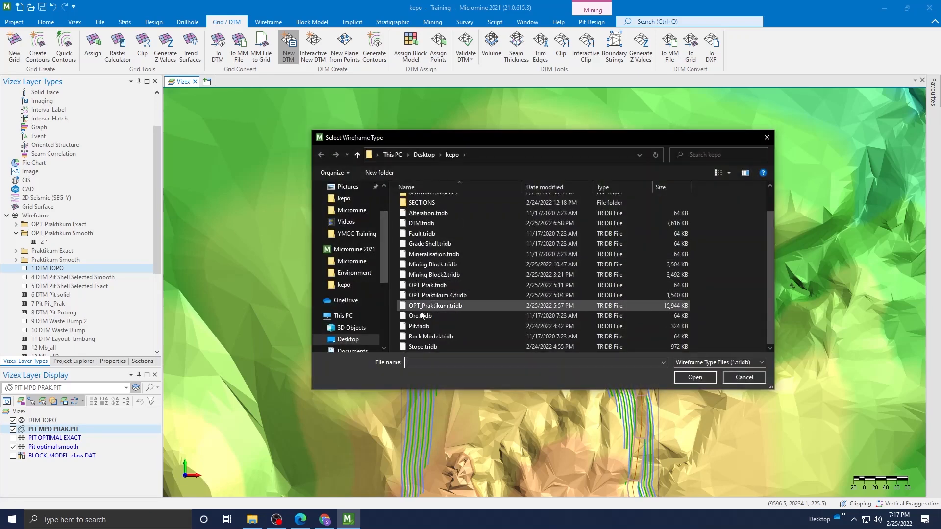
click(421, 327)
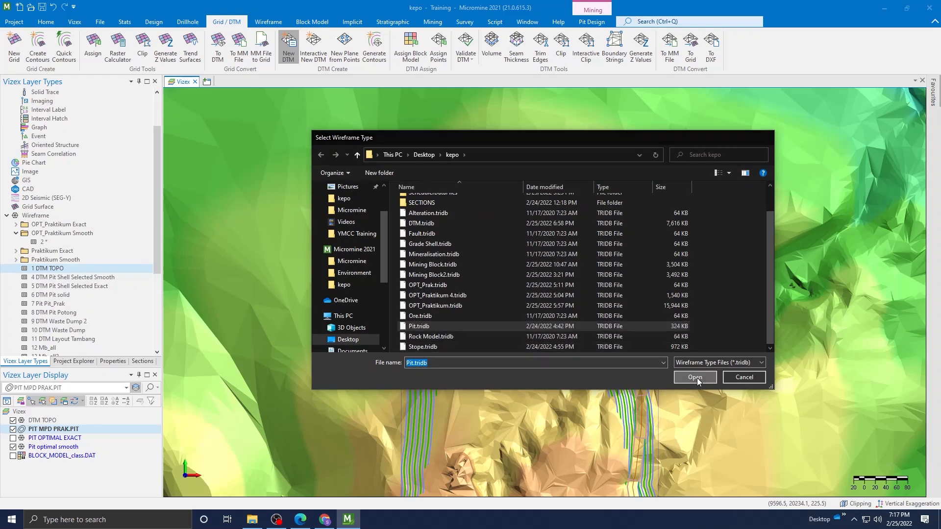
click(695, 376)
click(419, 197)
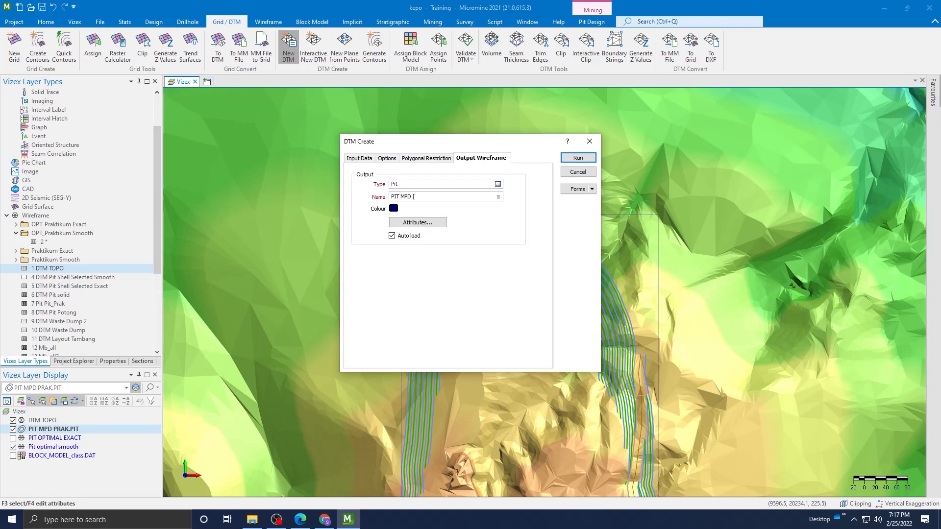
text(RAK)
Generate the pit DTM with Auto load enabled and close the DTM creation form.
click(392, 237)
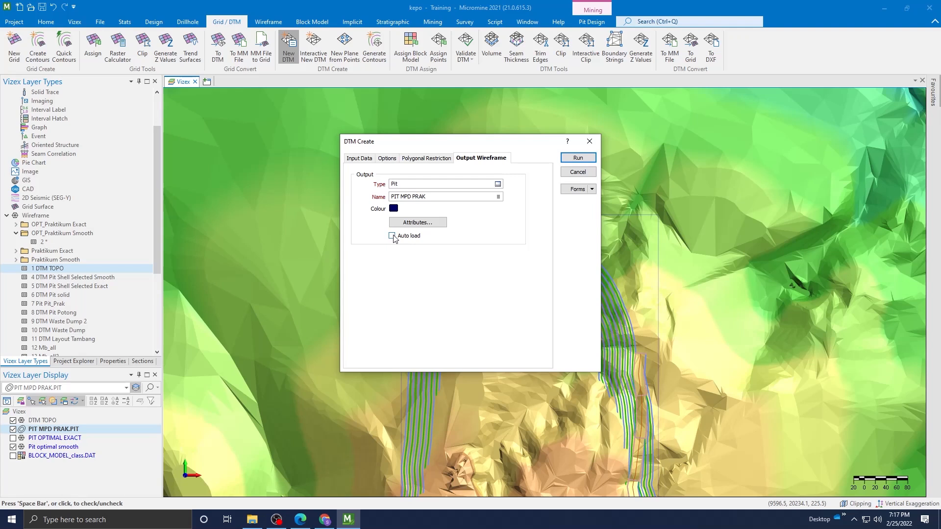
click(392, 237)
click(579, 158)
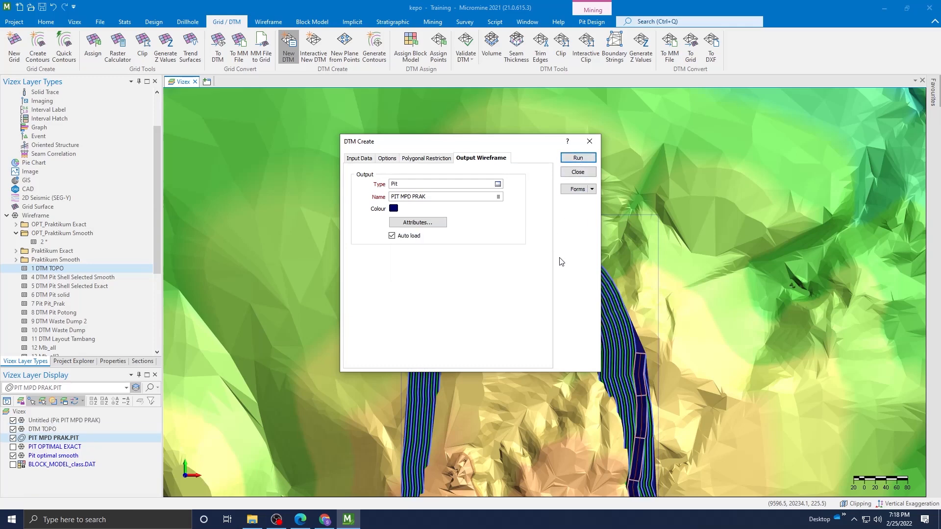
click(577, 172)
Hide the DTM TOPO wireframe and the PIT MPD PRAK.PIT strings and inspect the generated pit surface.
scroll(424, 372, down, 3)
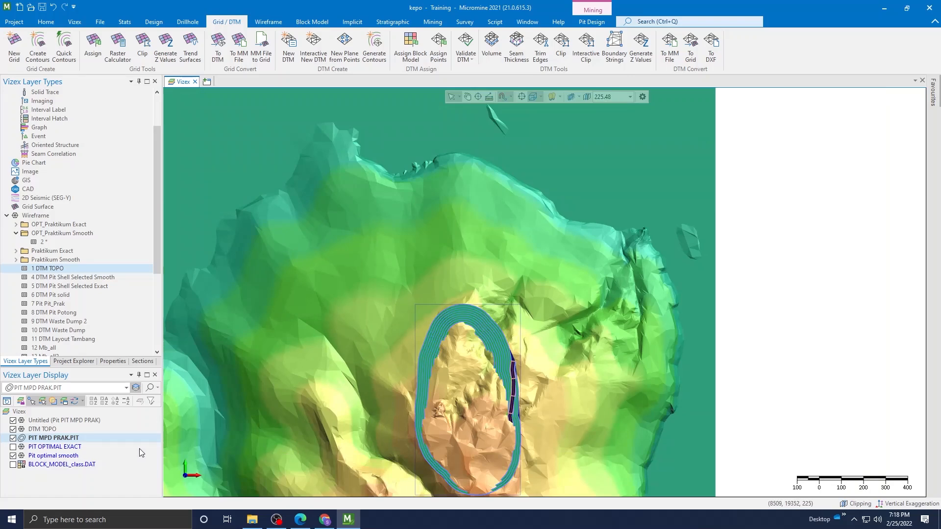
click(13, 429)
scroll(380, 419, down, 2)
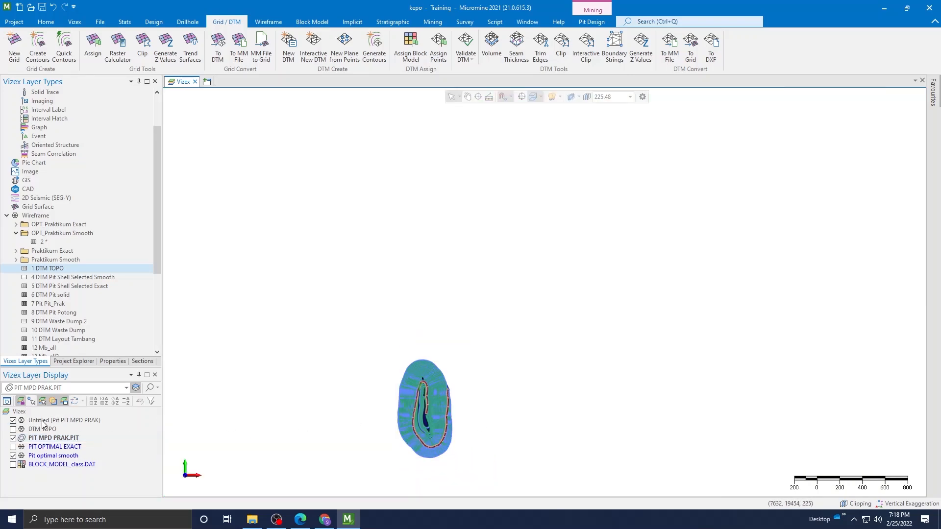
click(13, 437)
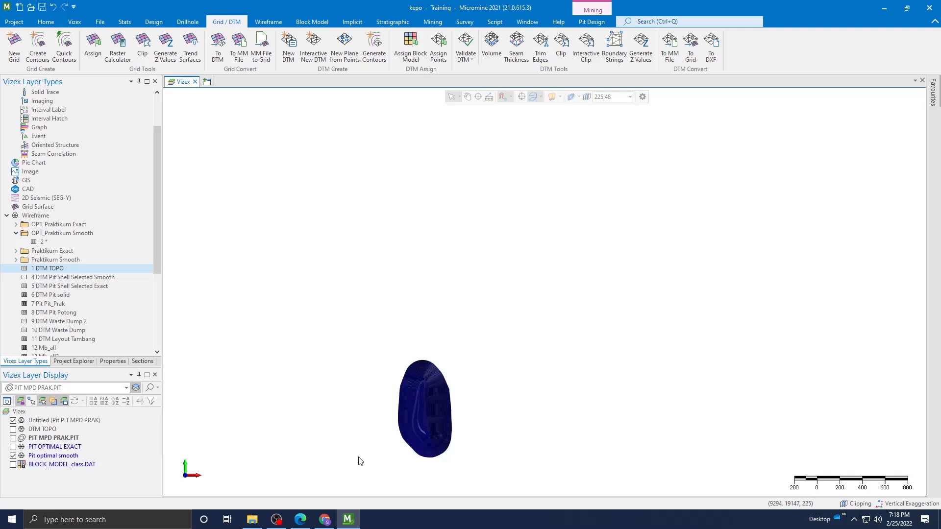
scroll(379, 455, up, 4)
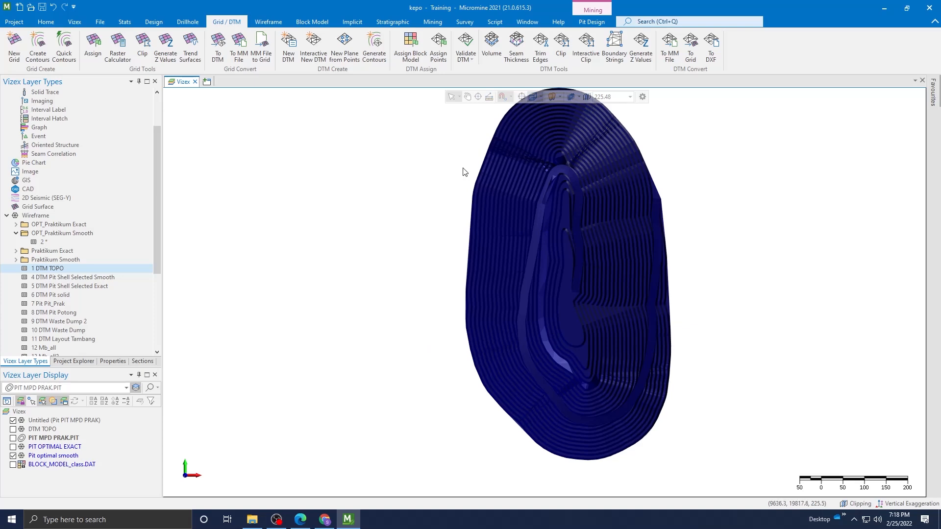
Display the DTM TOPO surface together with the PIT MPD PRAK pit wireframe.
drag(647, 332, 544, 106)
click(533, 98)
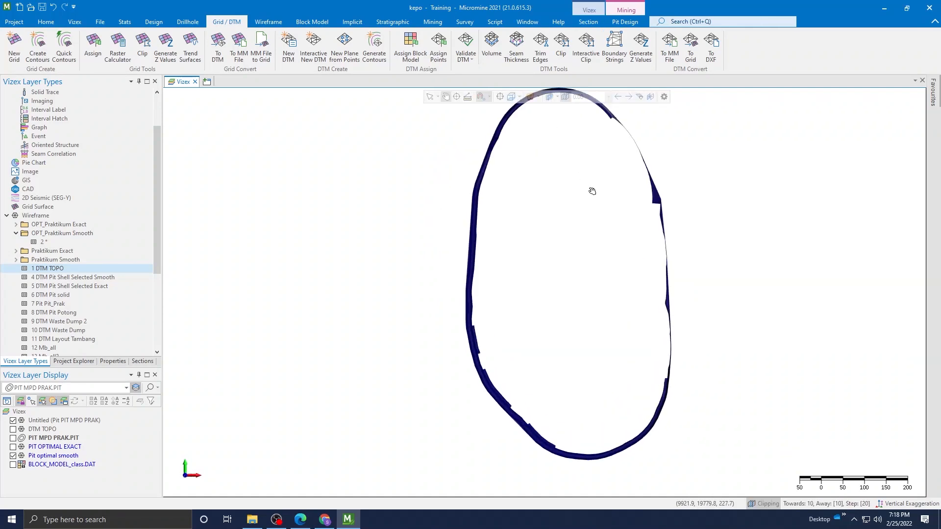
click(14, 430)
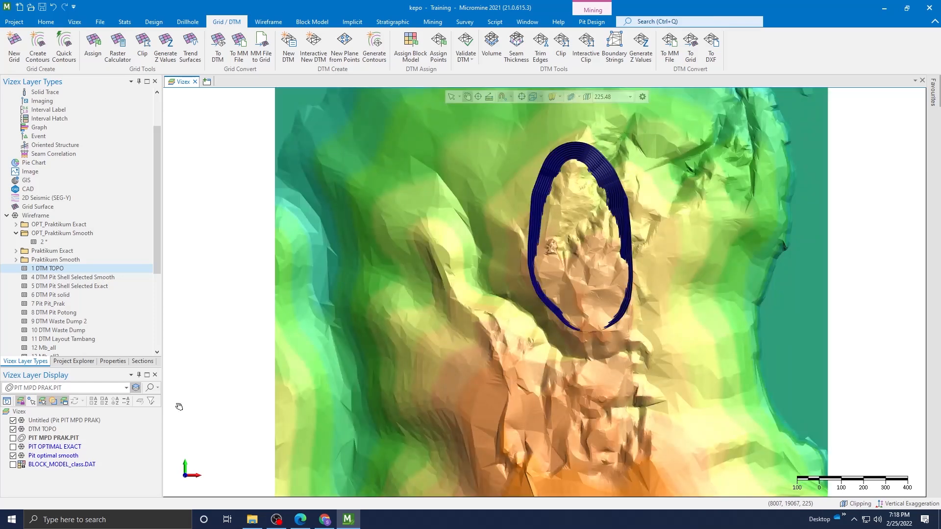
scroll(607, 238, up, 3)
scroll(607, 233, down, 3)
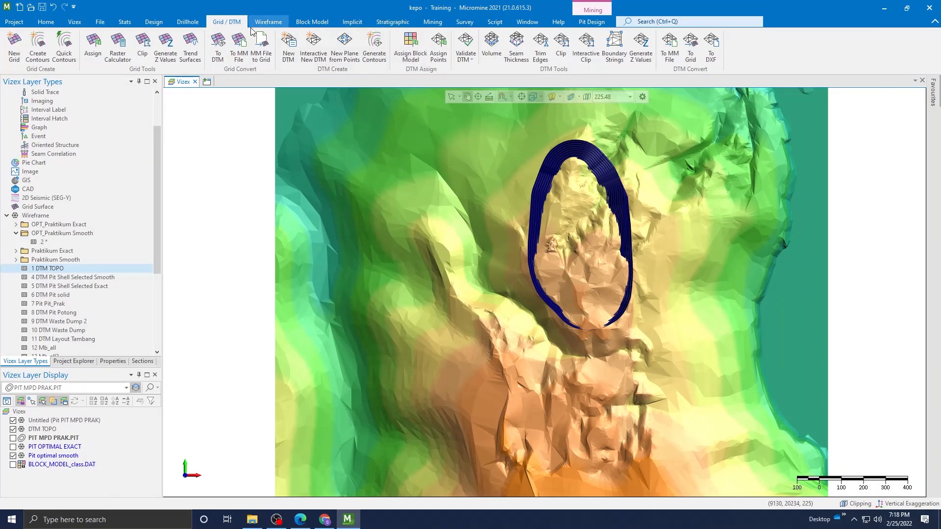
Open the wireframe Boolean operations form for combining the pit with the topography.
click(268, 22)
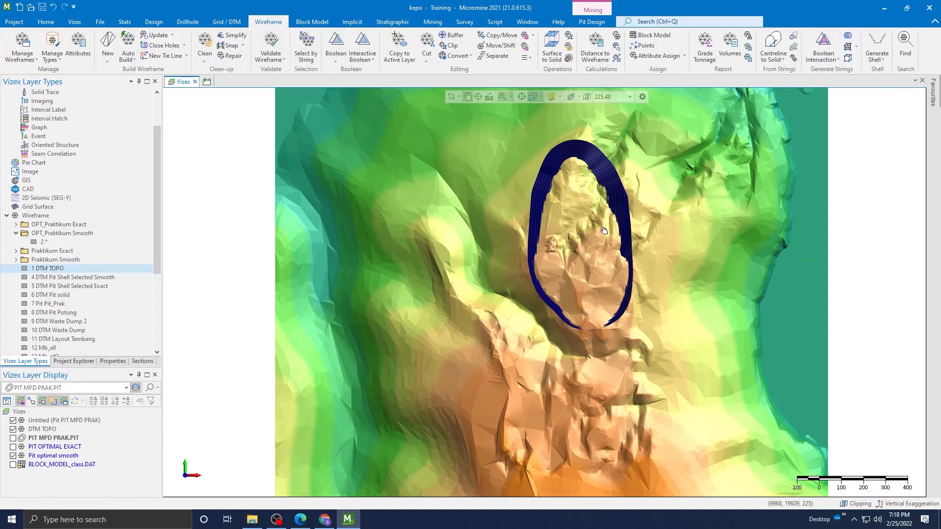
scroll(595, 229, down, 4)
scroll(672, 186, up, 3)
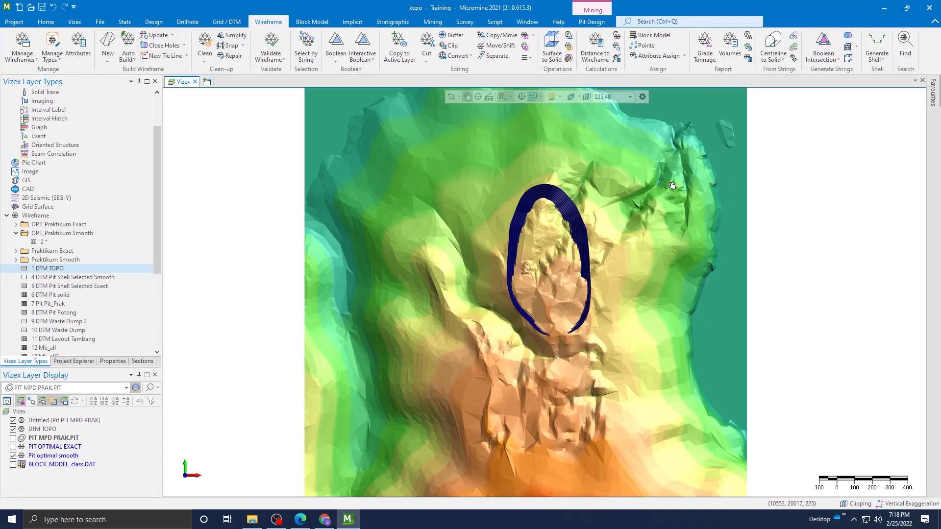
click(336, 43)
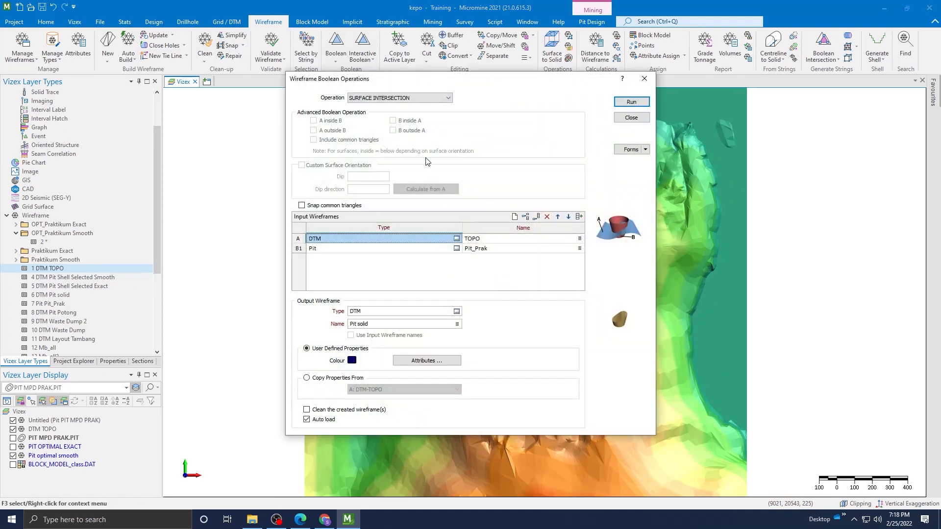
click(515, 249)
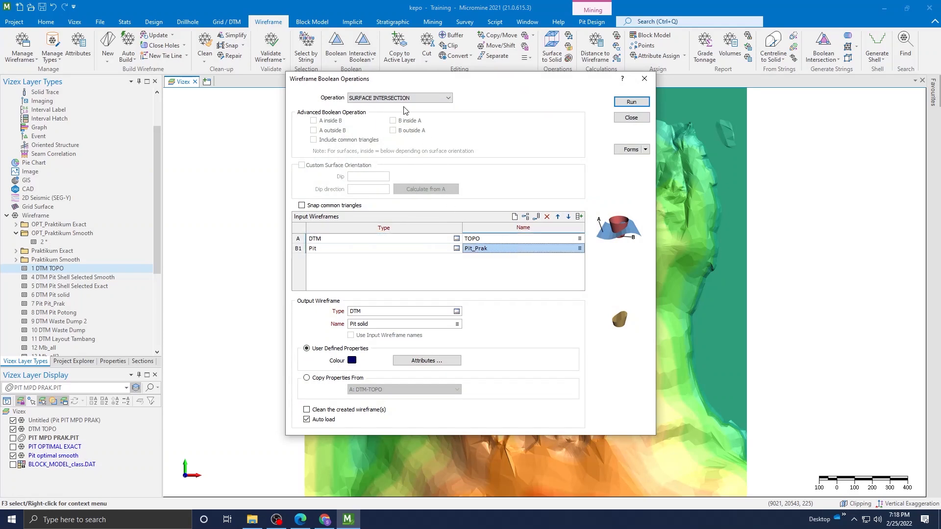
Compare the SURFACE MERGE operation with SURFACE INTERSECTION in the Boolean form.
click(415, 98)
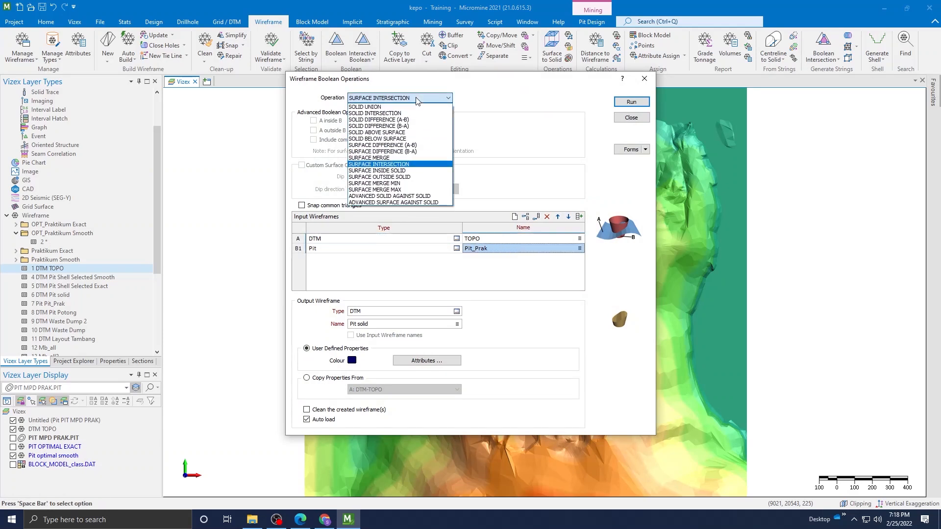
click(605, 186)
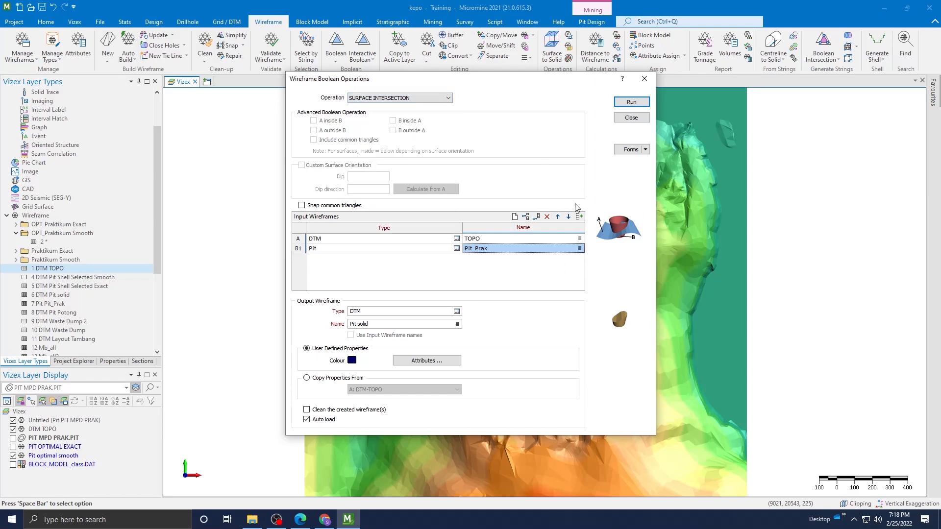
click(418, 98)
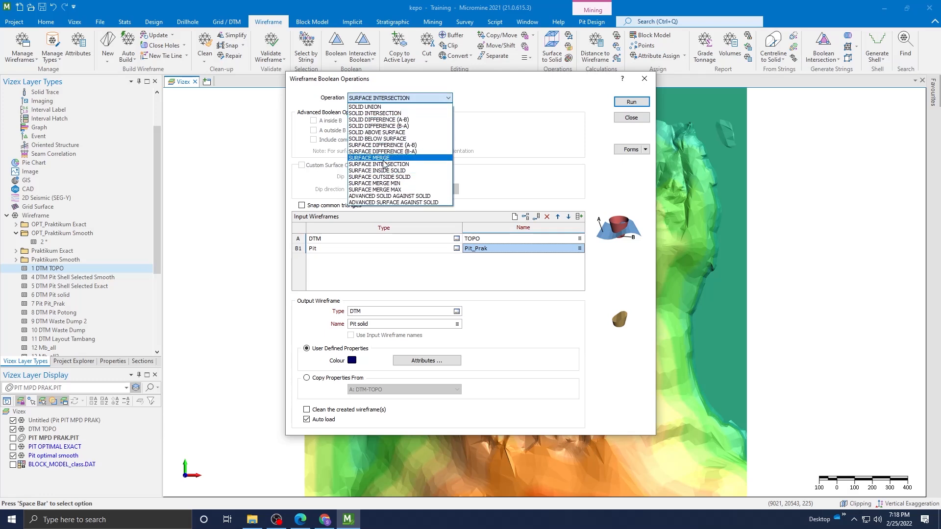
click(383, 159)
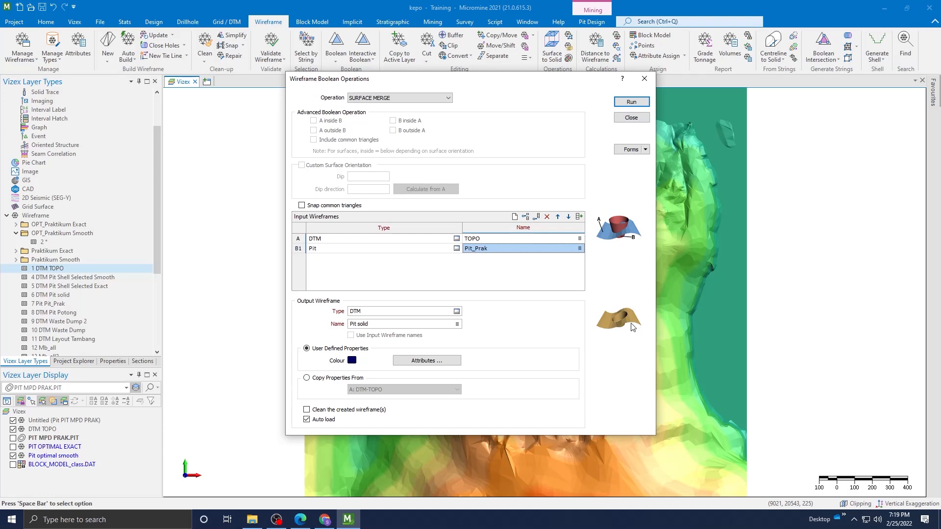
click(403, 105)
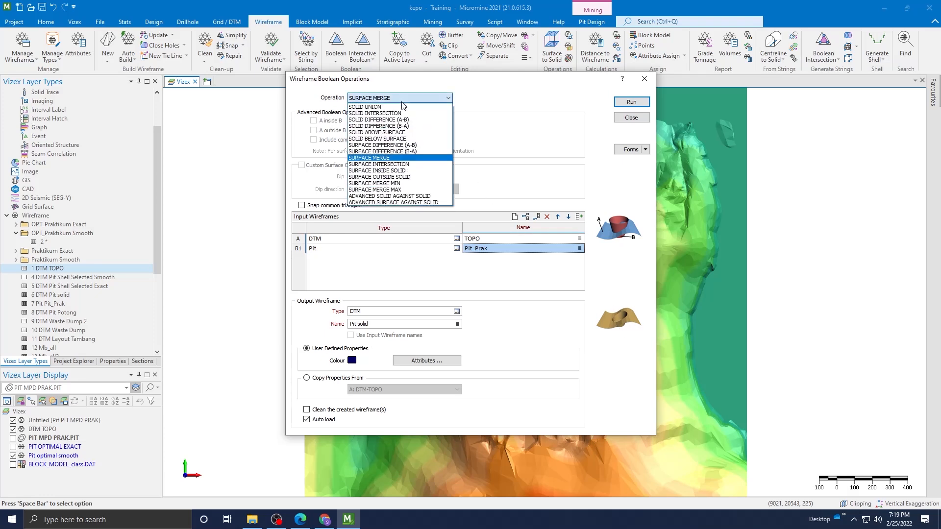
click(399, 164)
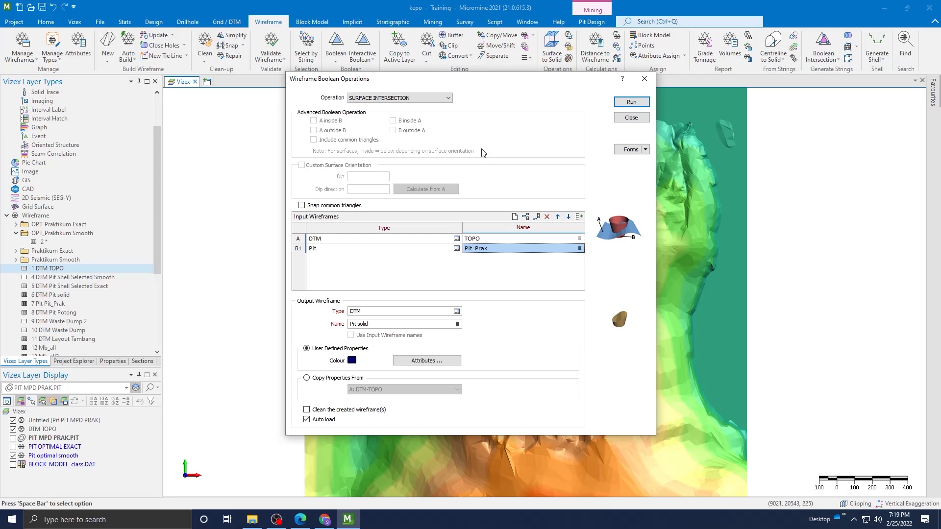
Set the Boolean operation to SURFACE MERGE and choose the TOPO wireframe of type DTM as input A.
click(425, 99)
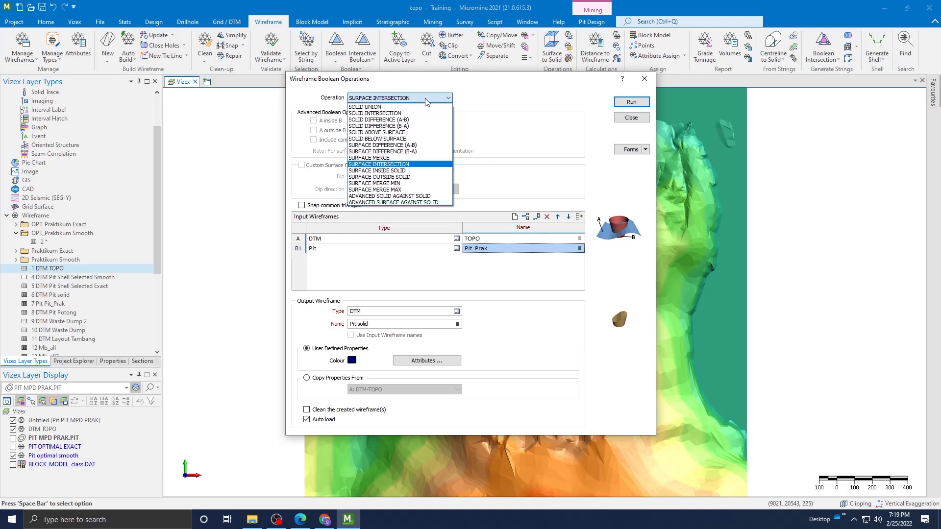
click(398, 157)
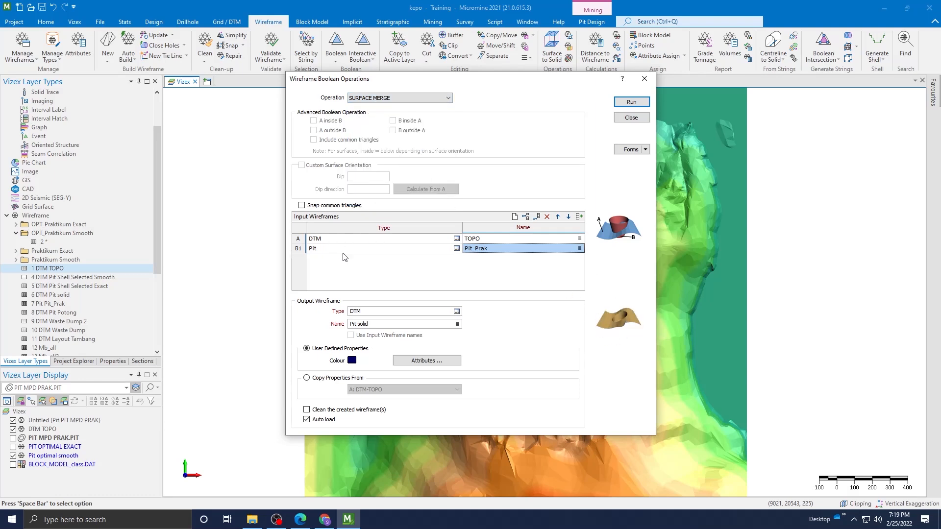
click(457, 239)
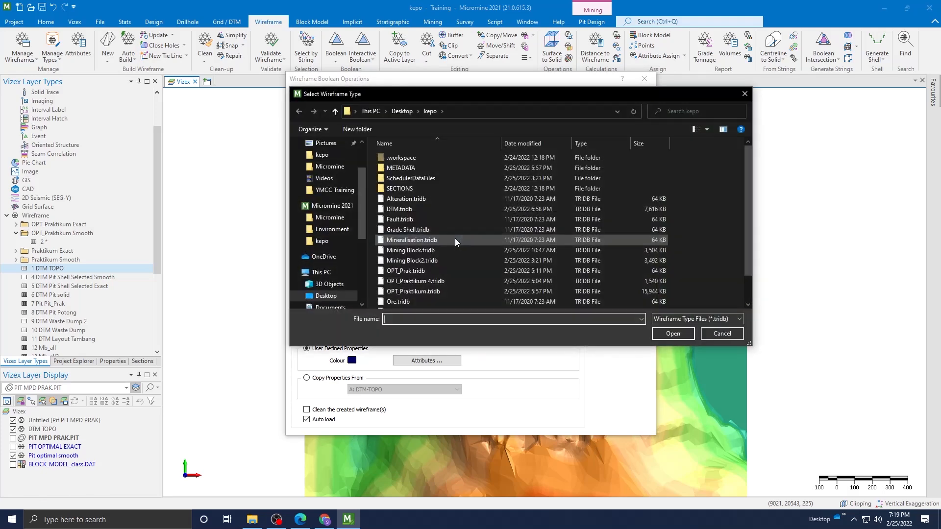
click(404, 210)
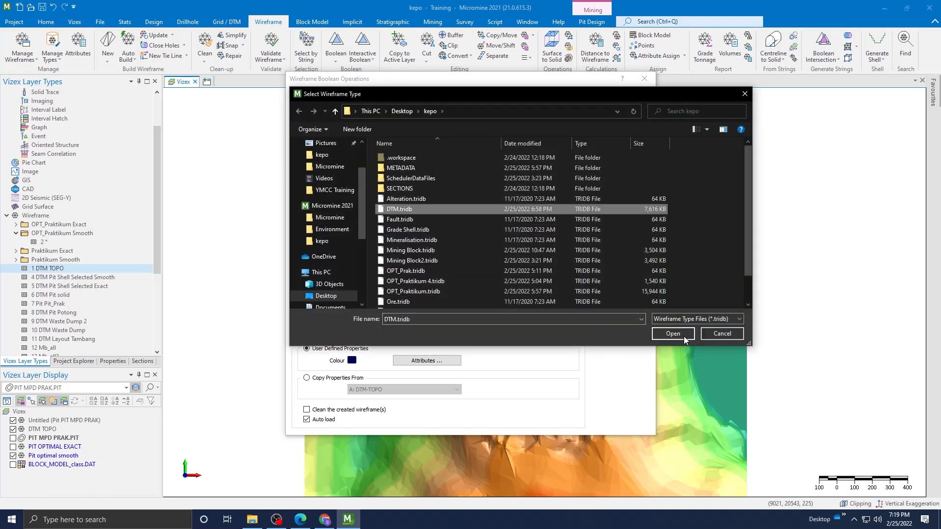
click(672, 334)
double_click(527, 241)
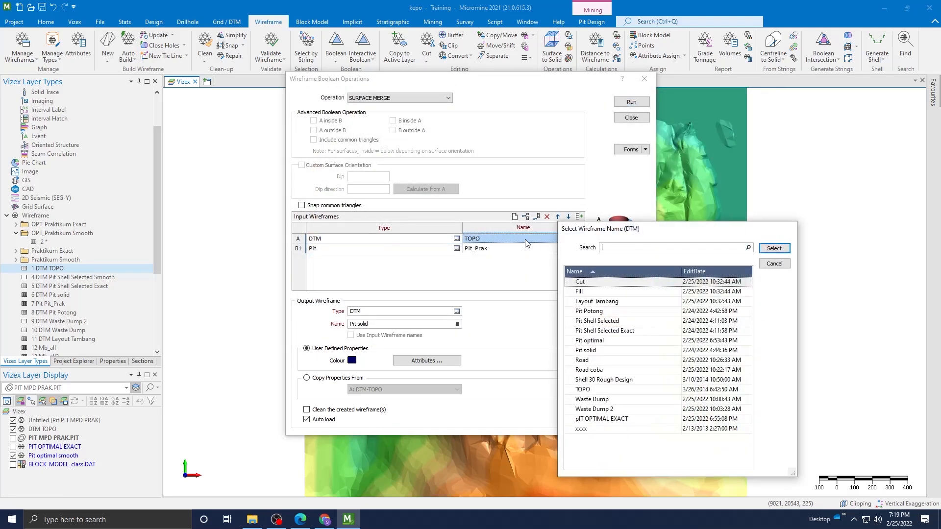
click(596, 390)
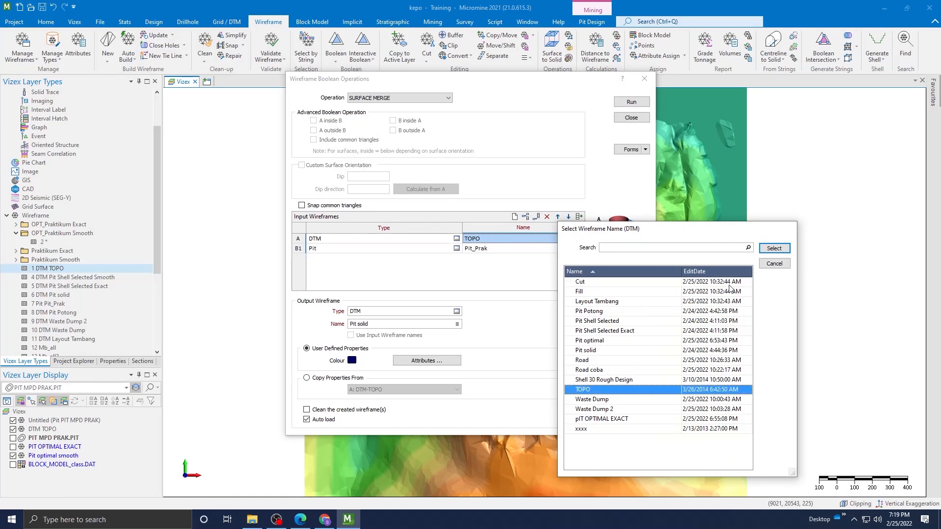
click(781, 248)
Choose the PIT MPD PRAK wireframe of type Pit as input B1.
click(387, 248)
click(457, 249)
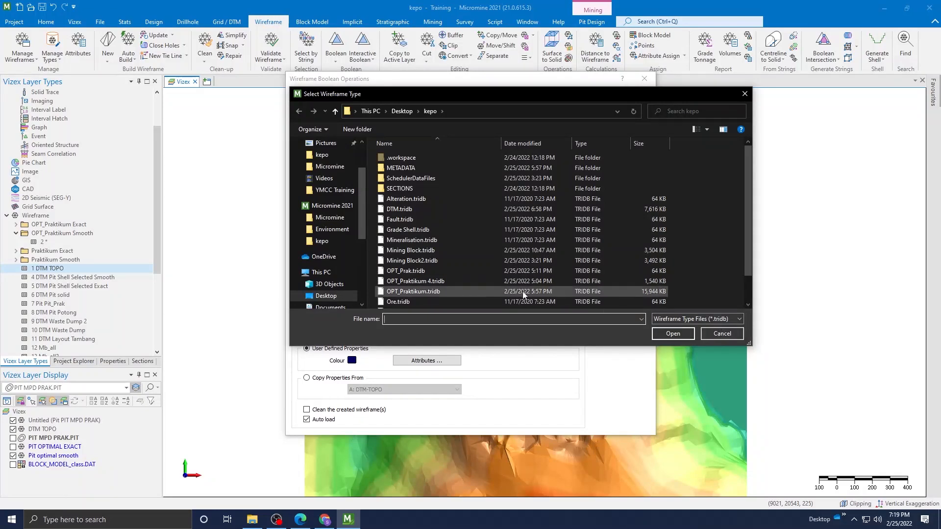
scroll(460, 276, down, 1)
click(411, 283)
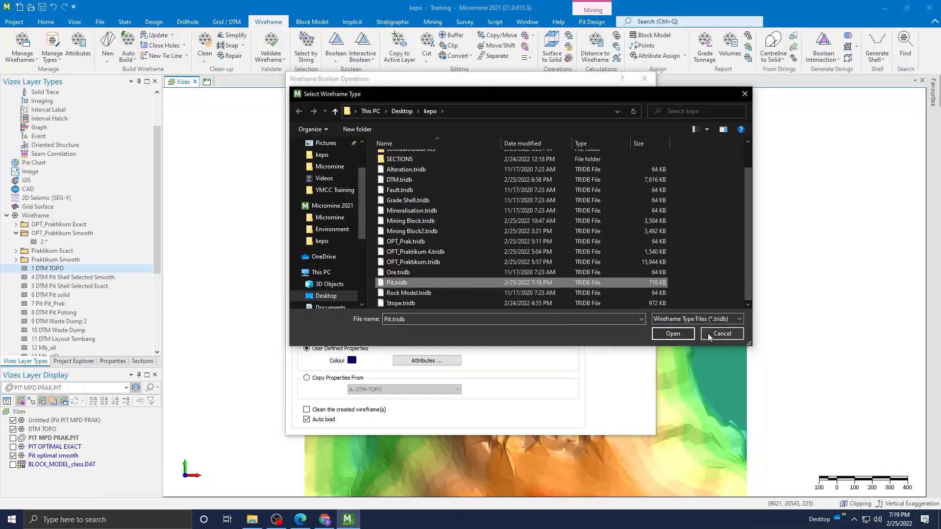
click(673, 334)
click(555, 250)
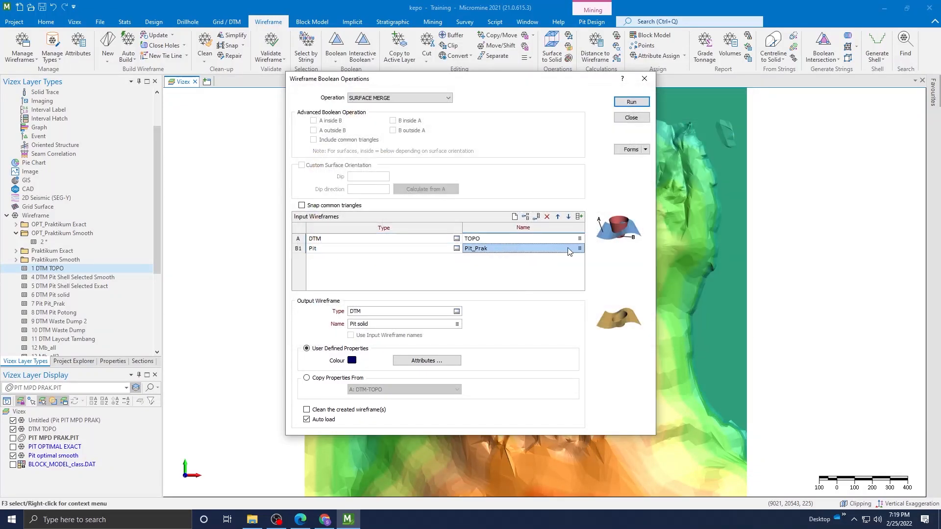
click(580, 248)
click(613, 282)
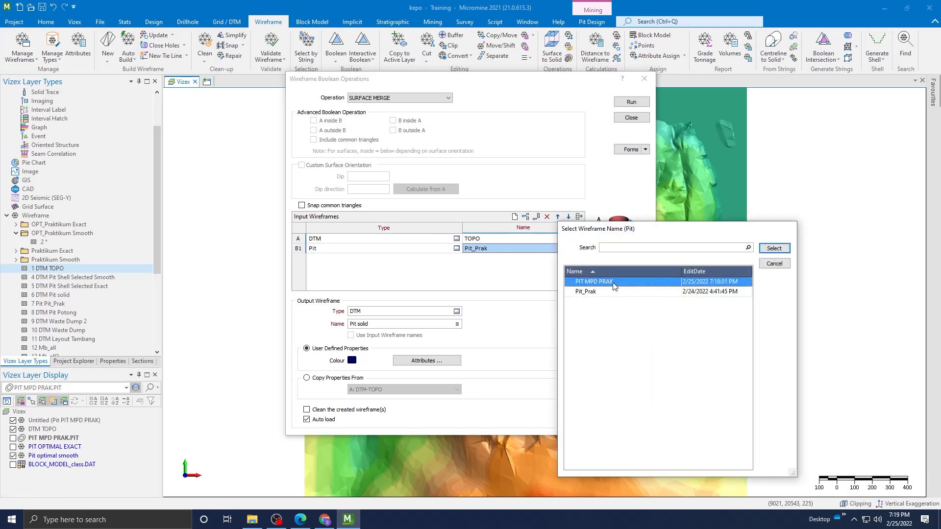
click(774, 249)
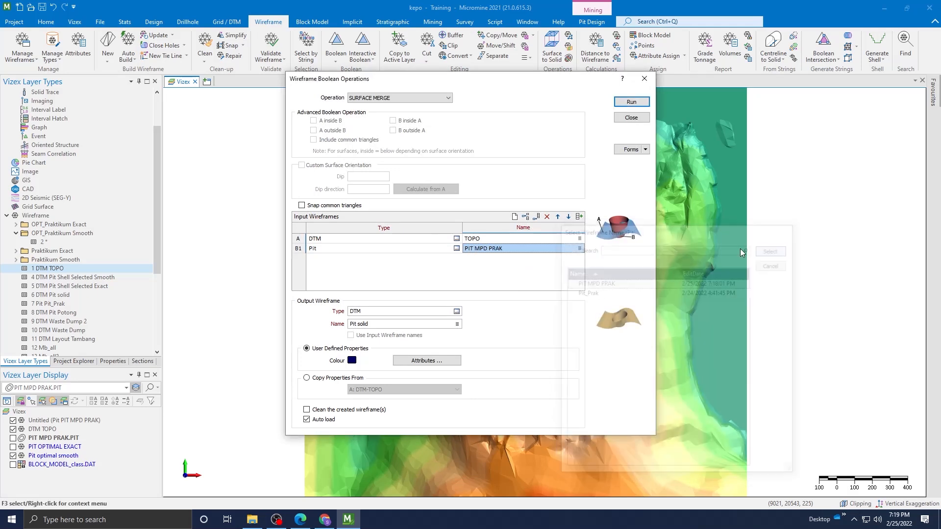
Name the output wireframe PIT_TOPO_INTERSECT and enable cleaning of the created wireframe.
click(417, 323)
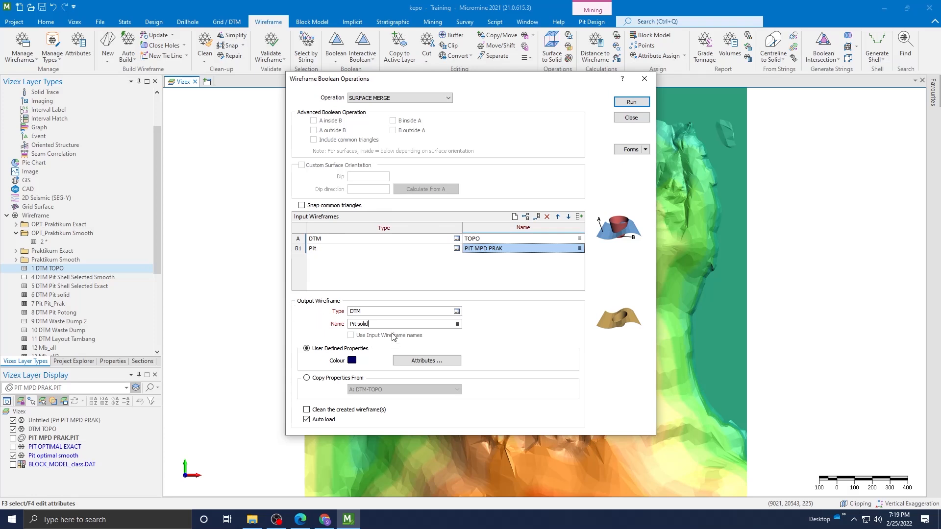
drag(381, 325, 337, 324)
key(BackSpace)
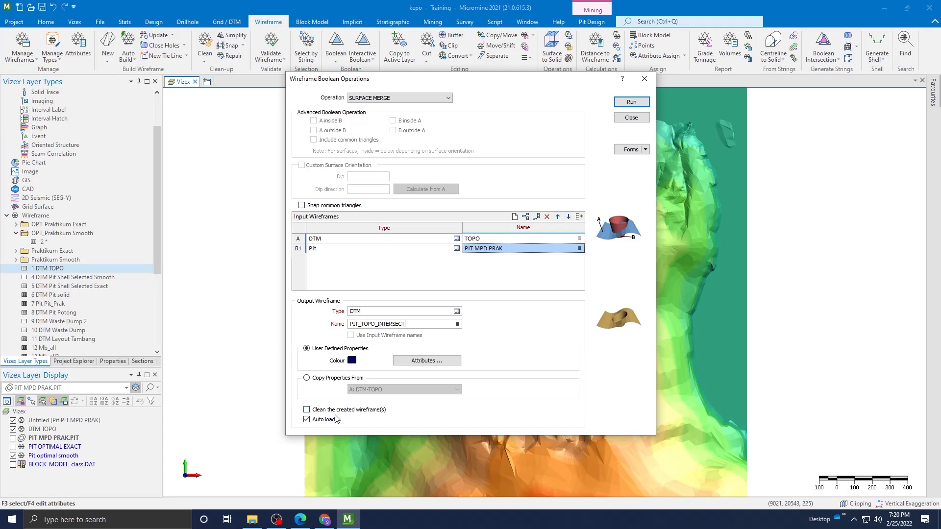
click(306, 410)
Run the surface merge of the topography and pit, and close the Boolean operations form.
click(630, 102)
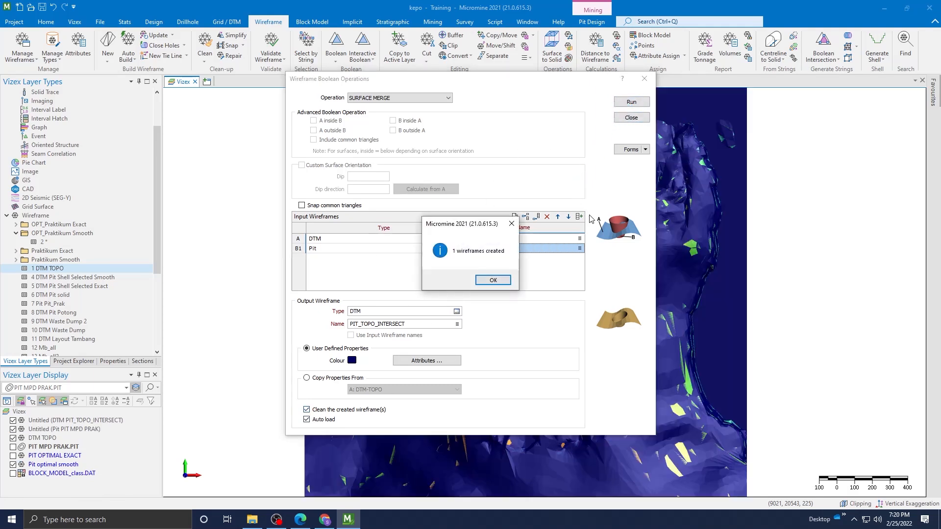
click(492, 280)
click(631, 118)
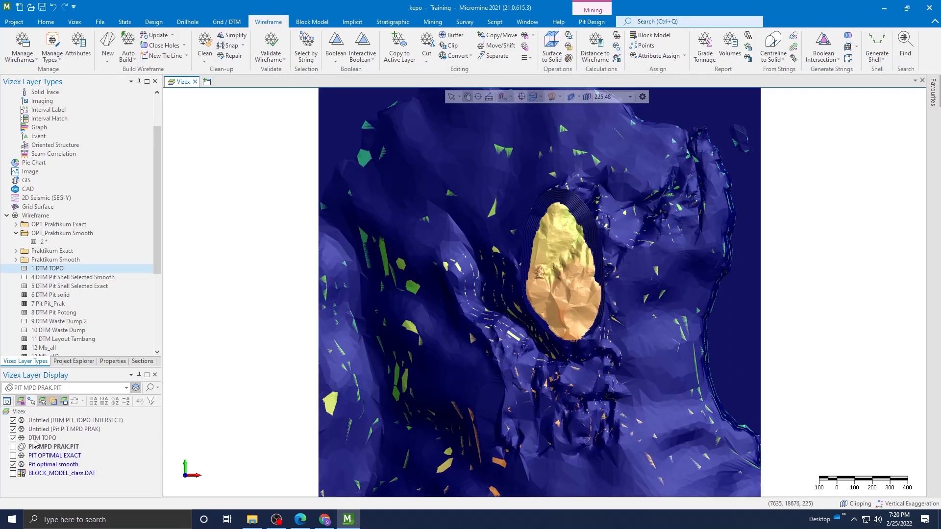
Hide the DTM TOPO layer and inspect the merged pit and topography surface.
click(13, 438)
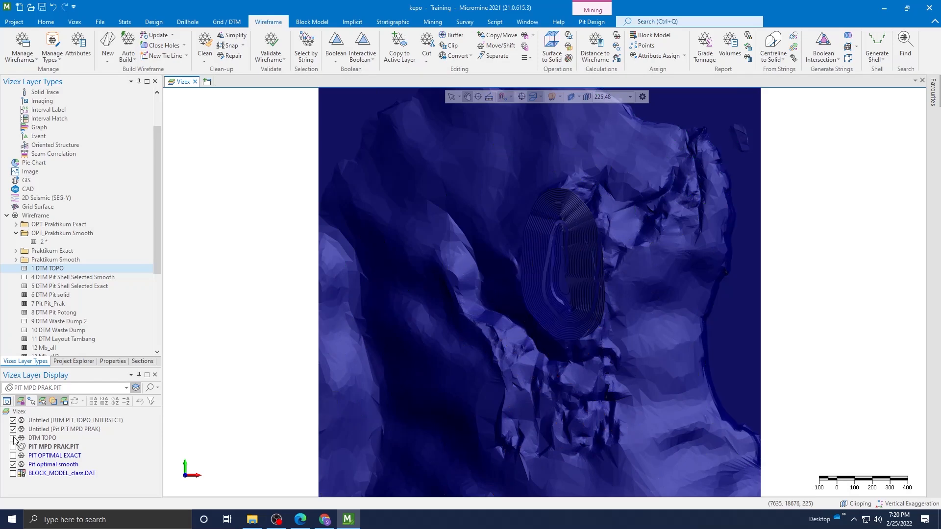
scroll(541, 260, up, 5)
scroll(651, 343, down, 5)
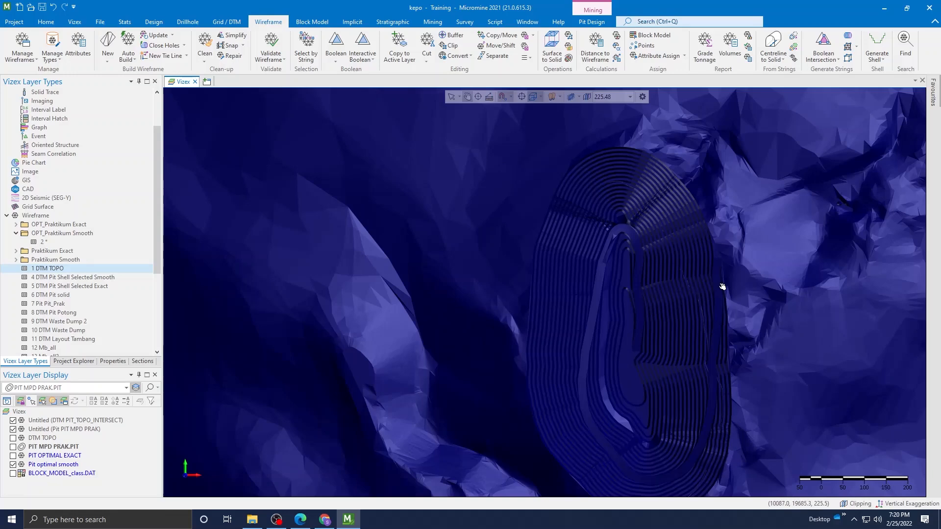
scroll(722, 256, up, 3)
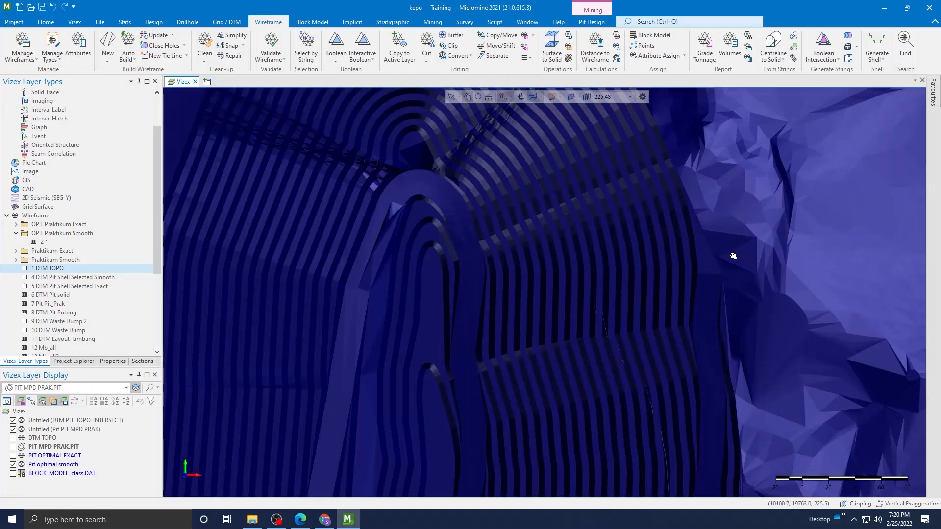
scroll(738, 250, down, 5)
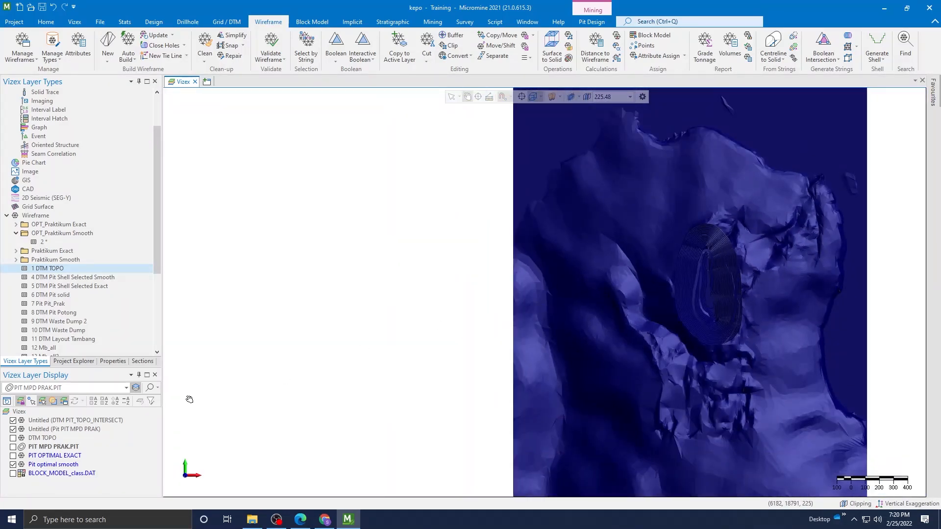
Enable 3D colour coding by the Z attribute in the display properties of the DTM PIT_TOPO_INTERSECT layer.
click(93, 421)
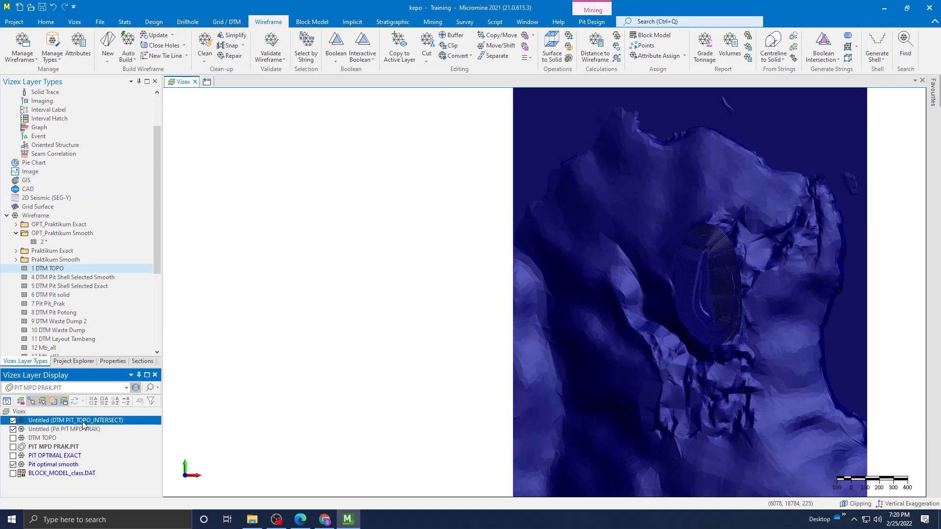
right_click(82, 423)
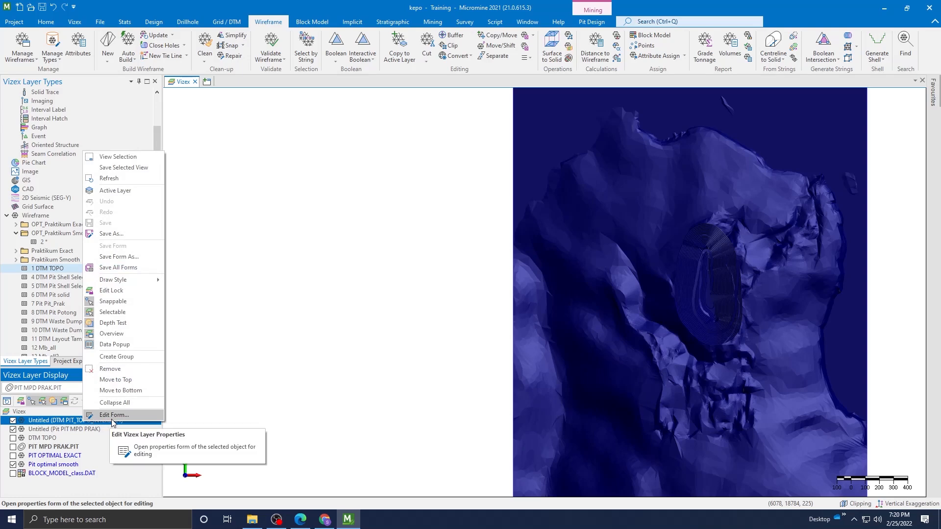
click(111, 418)
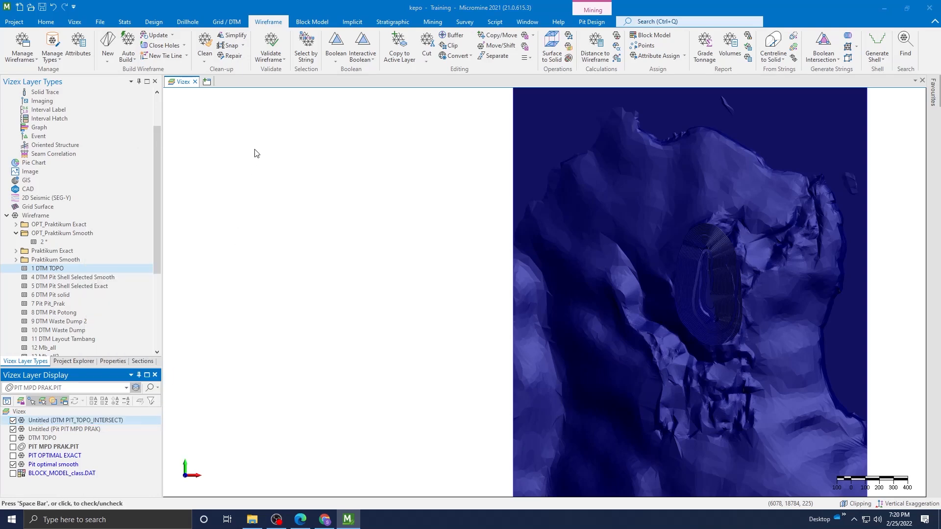
click(456, 139)
click(568, 147)
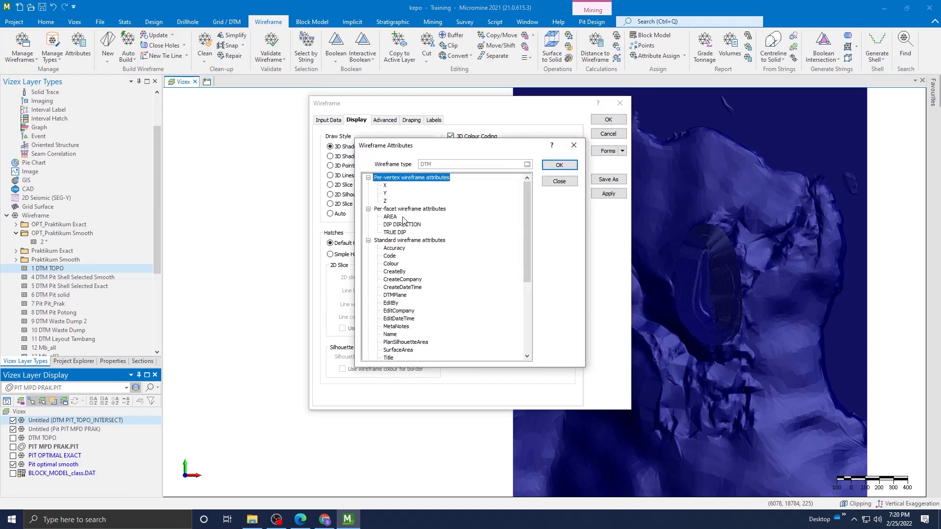
click(387, 202)
click(559, 165)
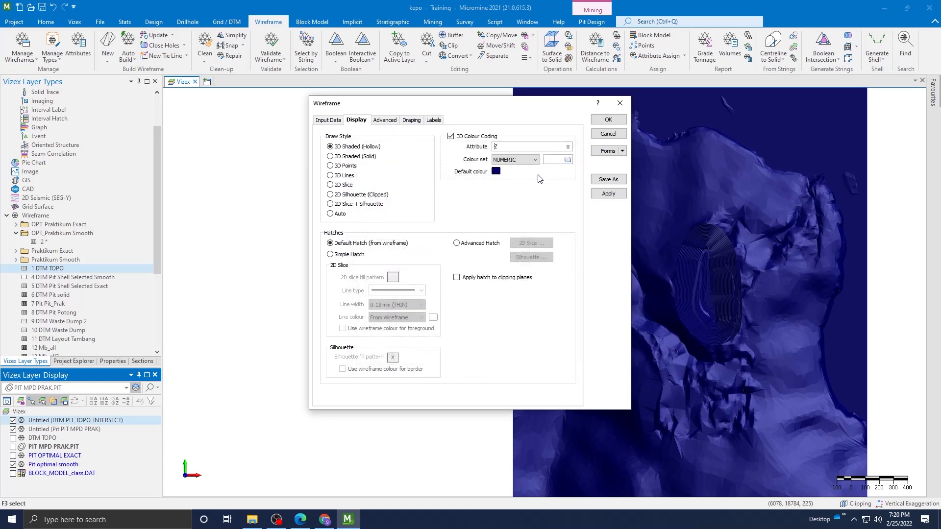
Define a numeric colour set for the layer, assigning 10 ranges from the Z attribute of PIT_TOPO_INTERSECT.
click(548, 159)
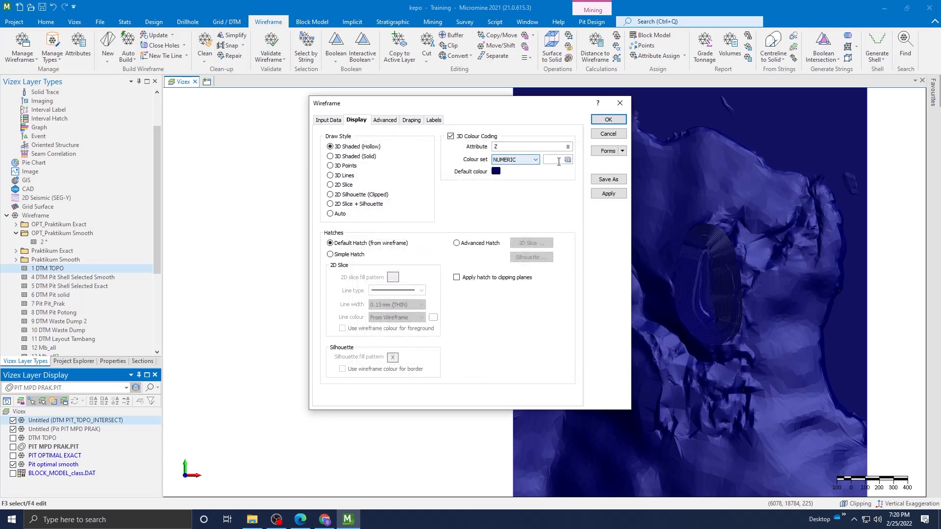
key(F4)
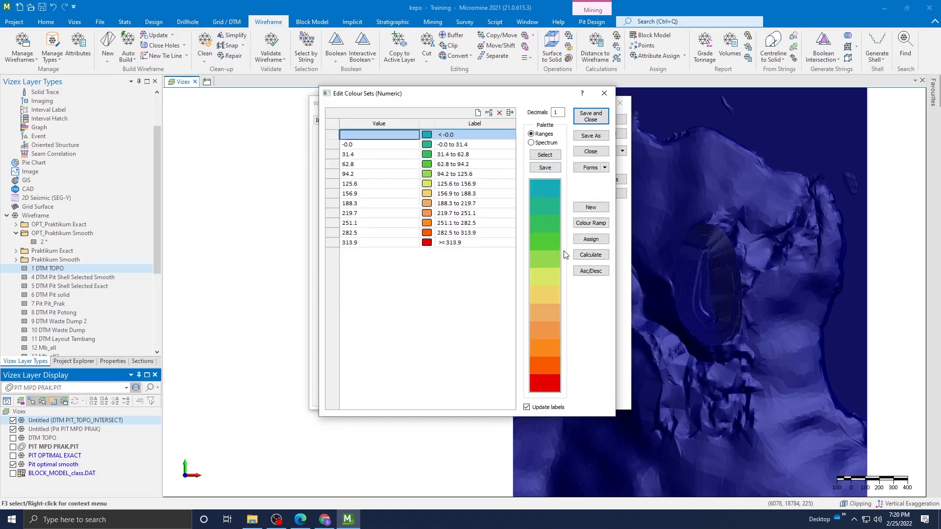
click(599, 240)
click(422, 228)
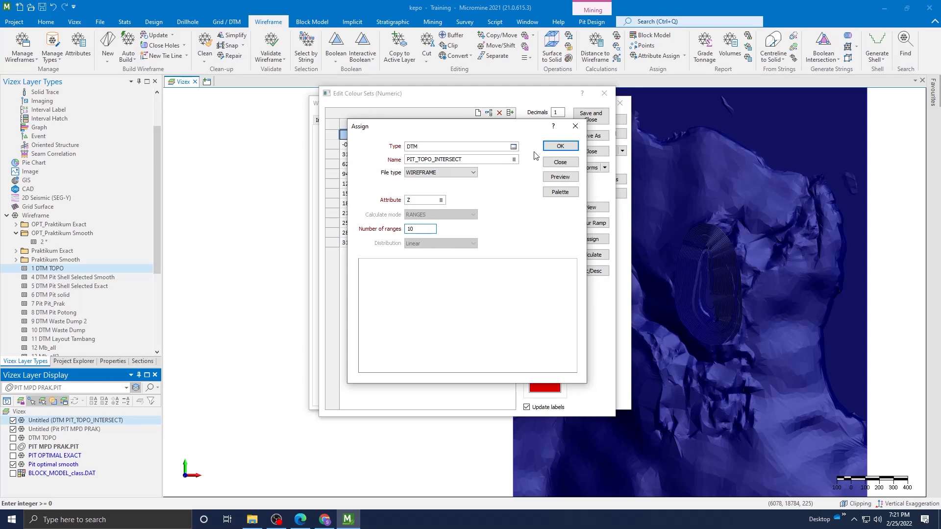
click(549, 147)
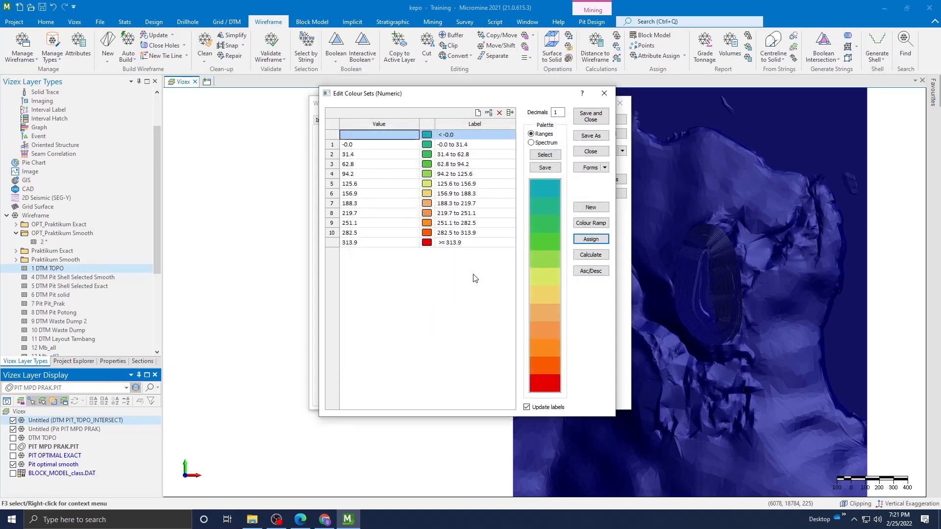
Apply the Topo B topography palette to the colour set, save it and accept the wireframe display settings.
right_click(474, 145)
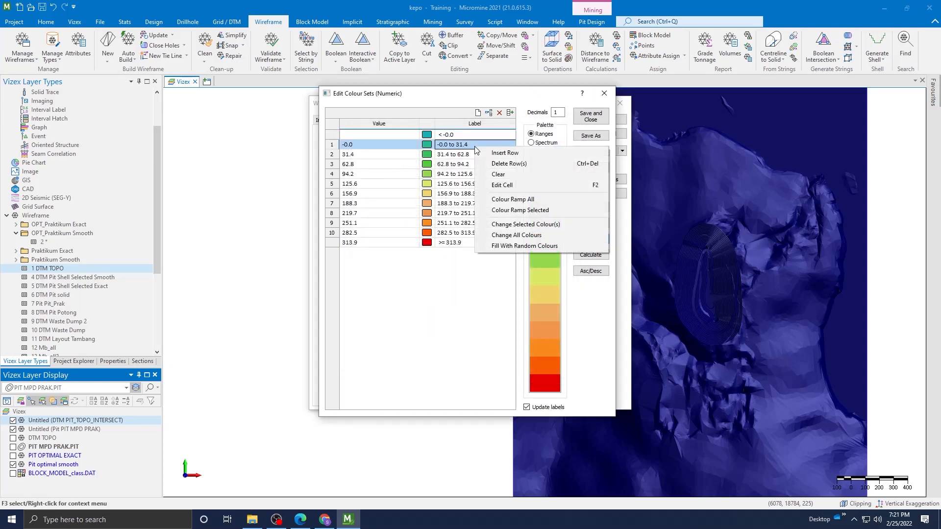
click(509, 247)
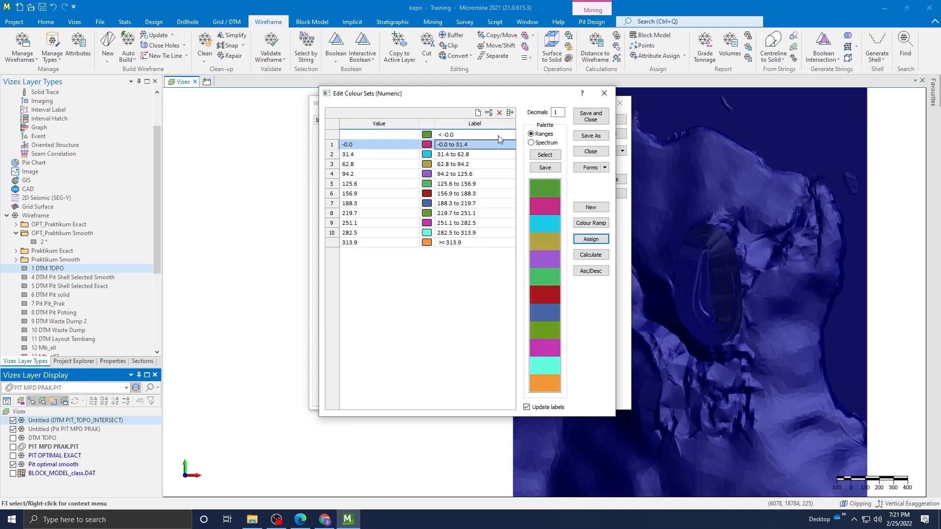
click(544, 154)
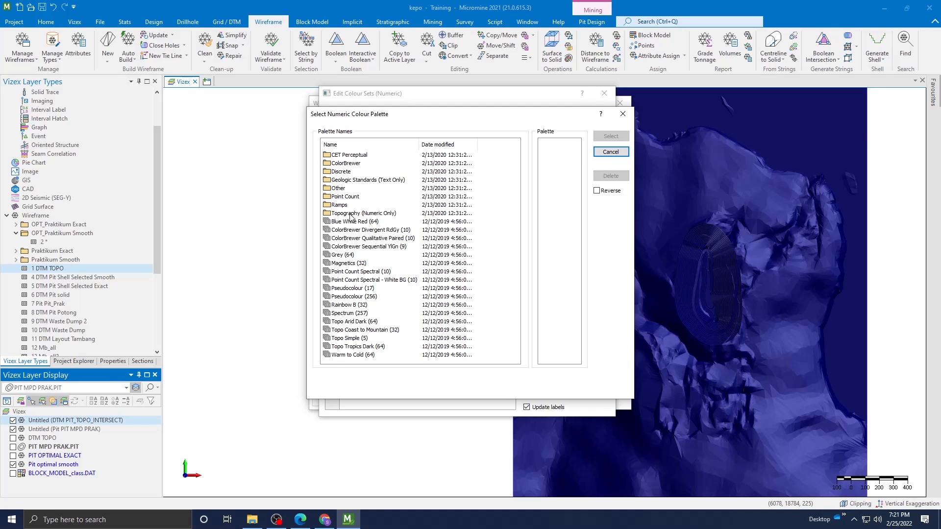
double_click(350, 215)
click(341, 222)
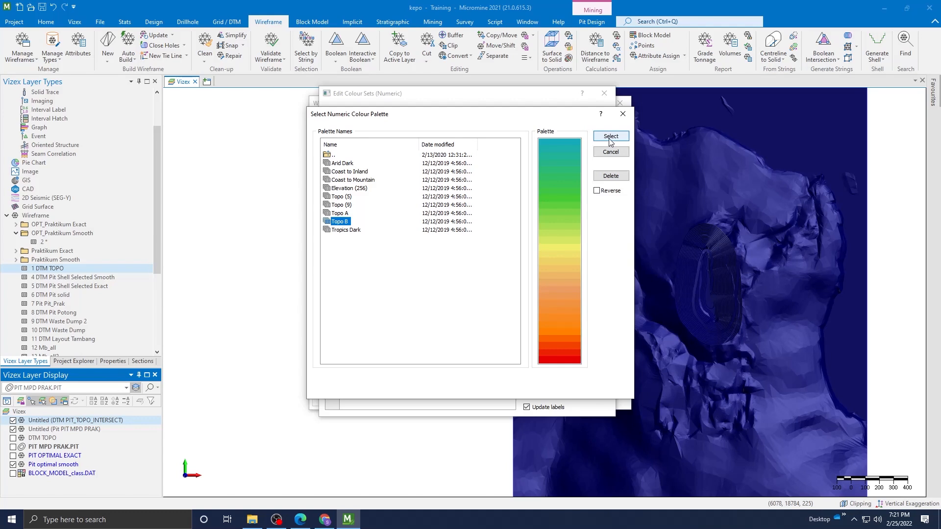
click(609, 139)
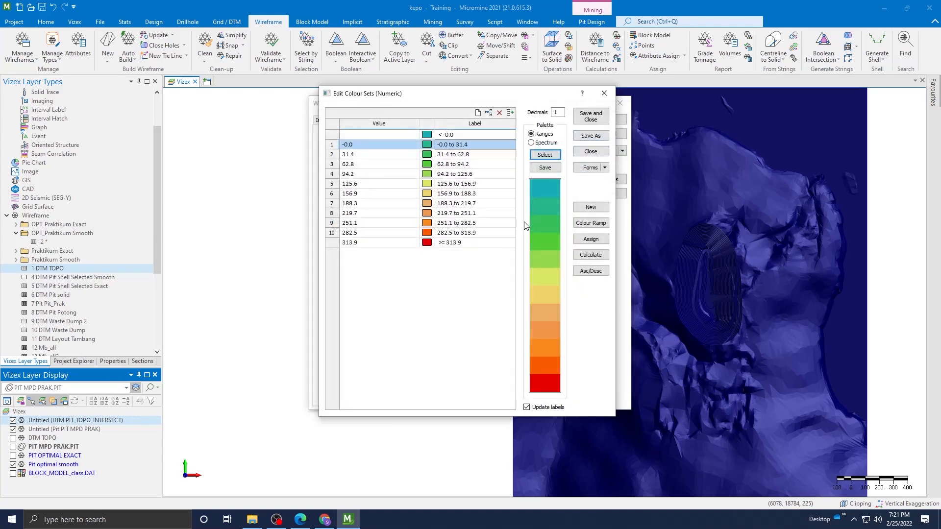
click(591, 118)
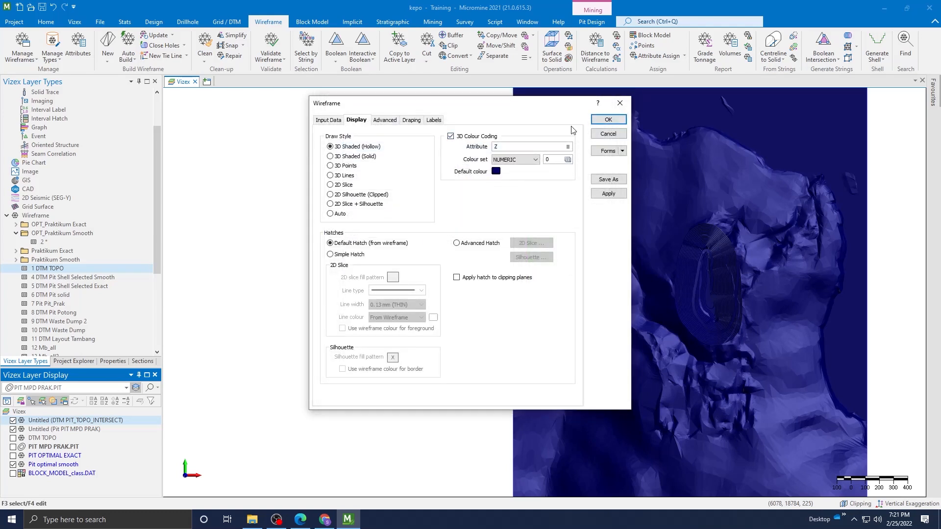
click(607, 119)
Hide the Pit PIT MPD PRAK wireframe layer so that only the colour-coded merged surface covers the pit.
scroll(696, 296, up, 3)
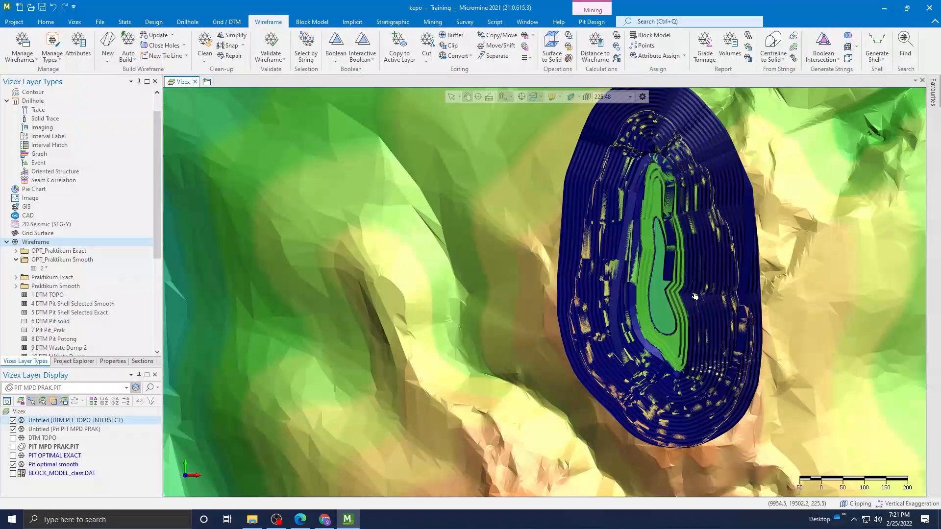
scroll(695, 296, down, 3)
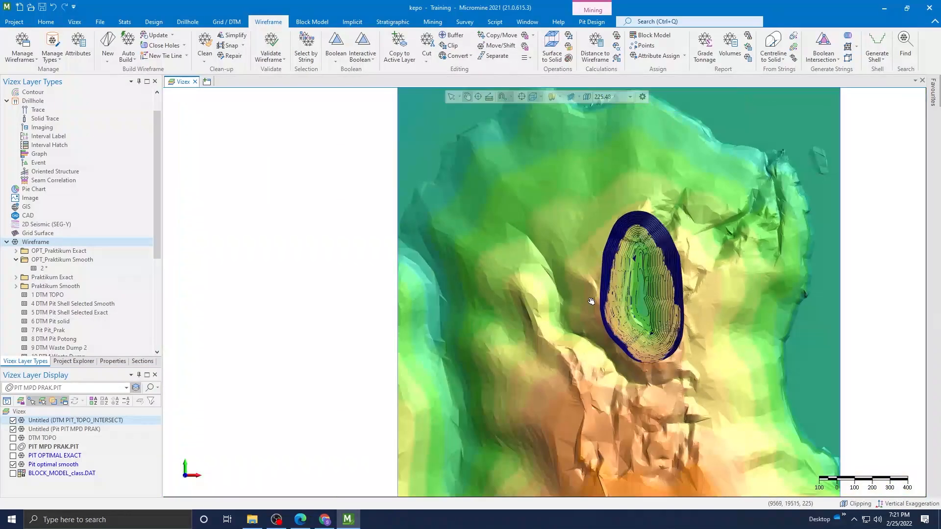
click(13, 429)
Examine the pit benches and the surrounding topography on the elevation-coloured merged surface.
scroll(626, 360, up, 5)
scroll(626, 360, down, 3)
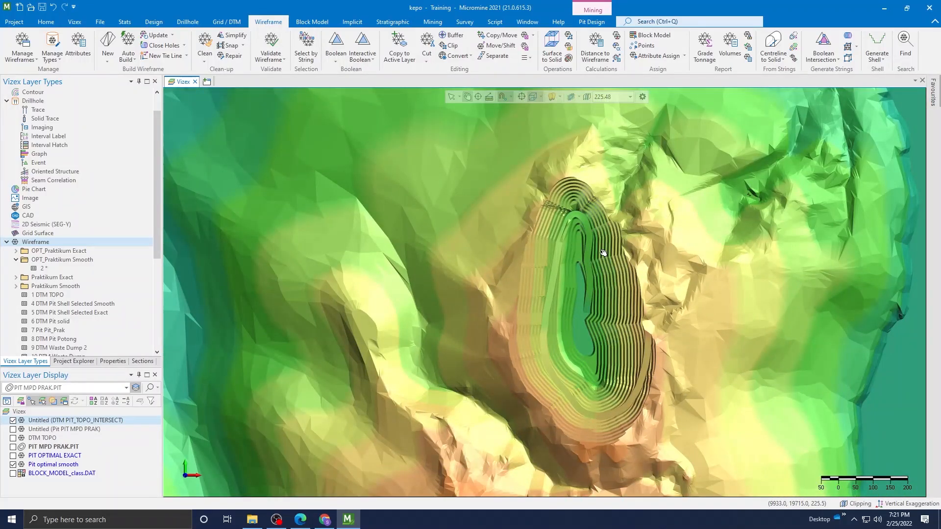
scroll(603, 253, down, 2)
scroll(604, 280, down, 1)
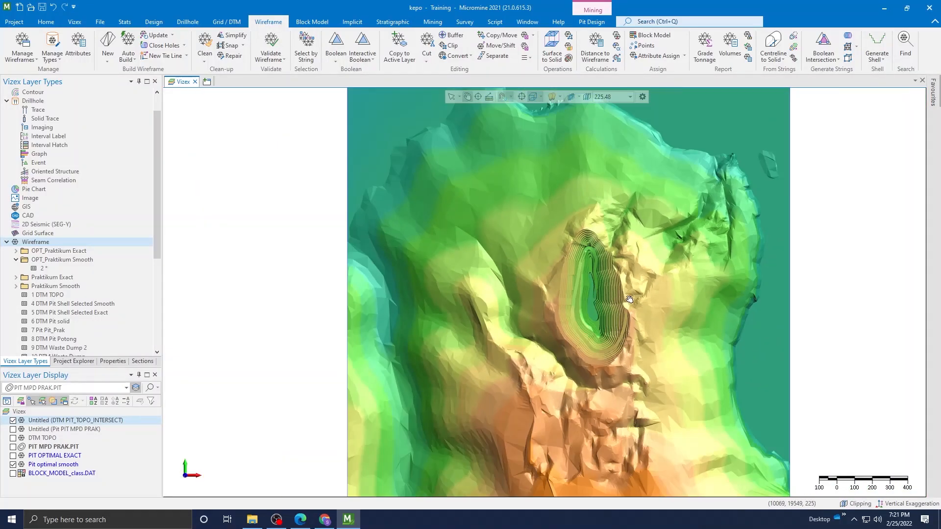
scroll(631, 278, up, 2)
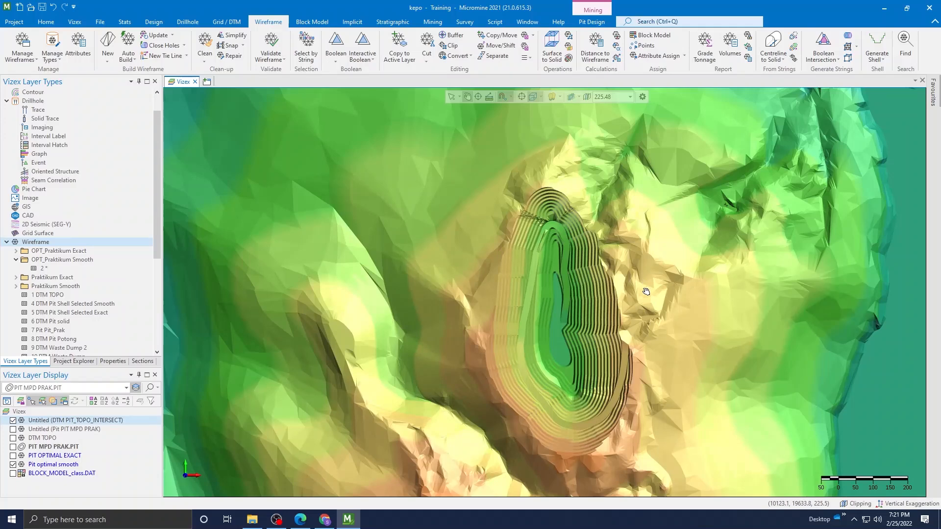
scroll(646, 291, down, 1)
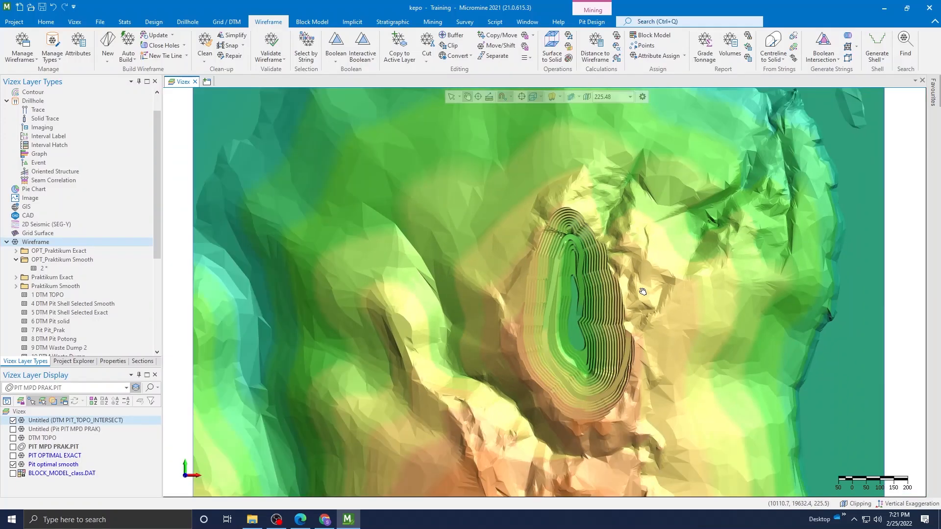
scroll(642, 292, down, 1)
scroll(634, 292, up, 2)
scroll(633, 292, down, 1)
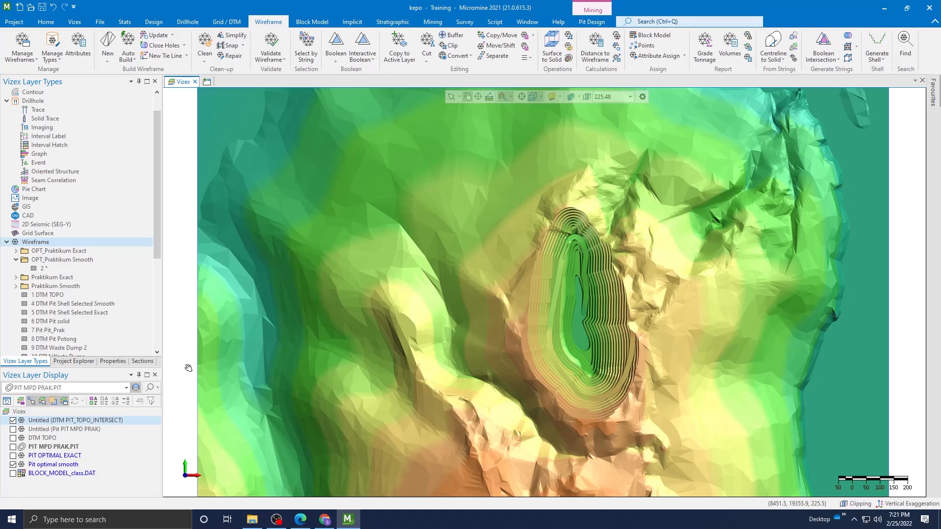
scroll(527, 366, down, 4)
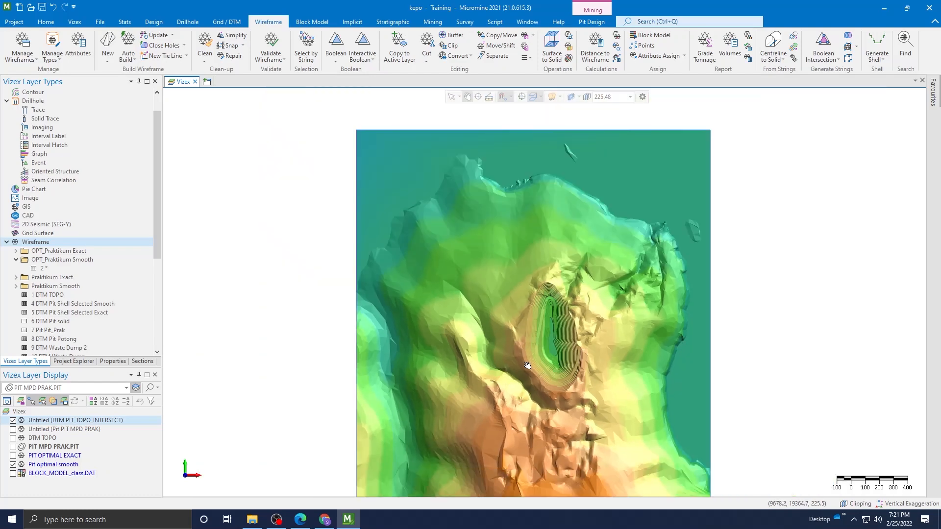
scroll(550, 385, up, 5)
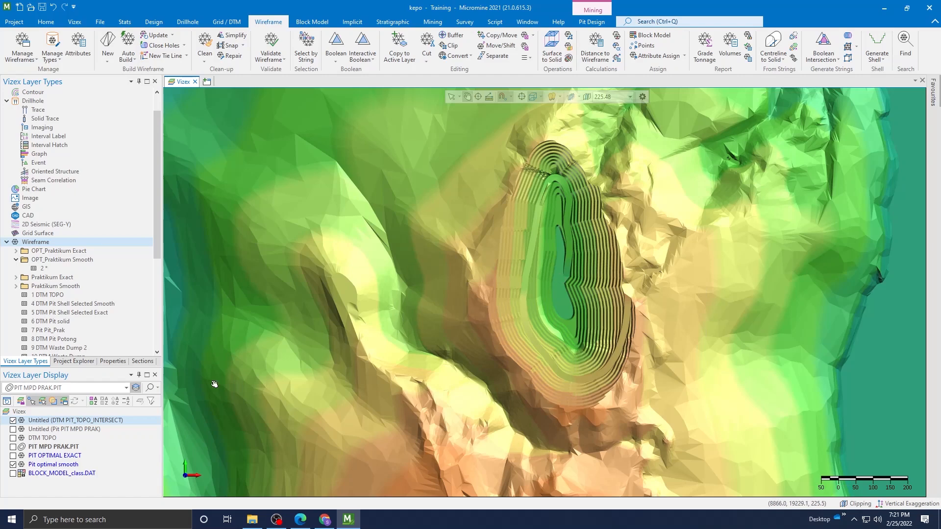
Set up a wireframe Boolean with the SURFACE INTERSECTION operation between the TOPO DTM and PIT MPD PRAK.
click(88, 422)
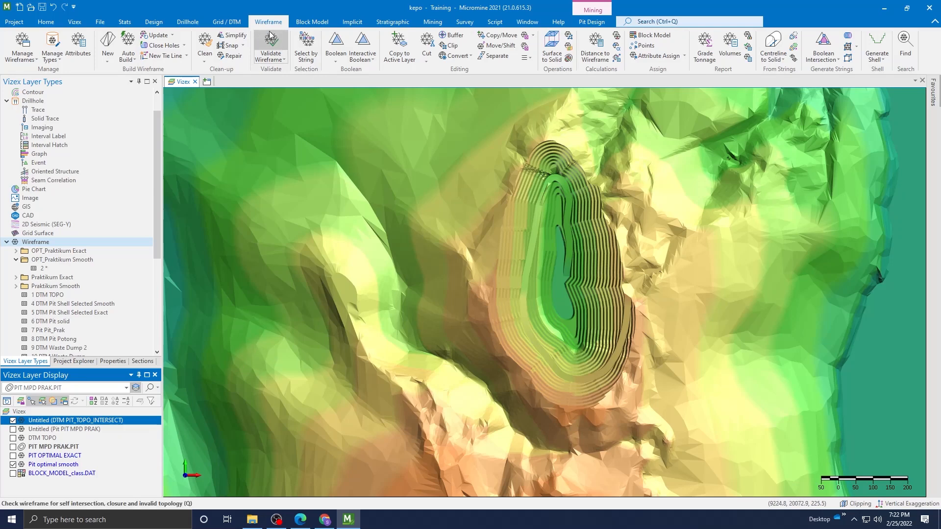
click(336, 46)
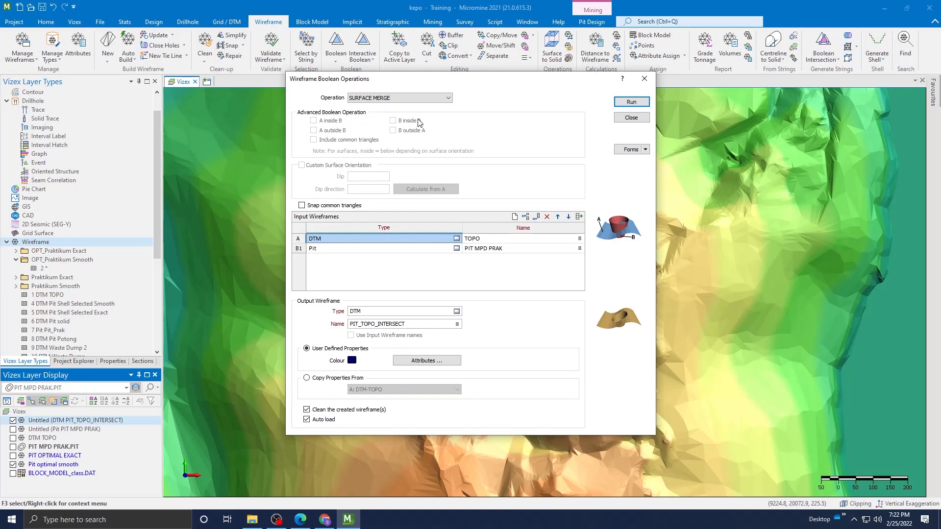
click(412, 99)
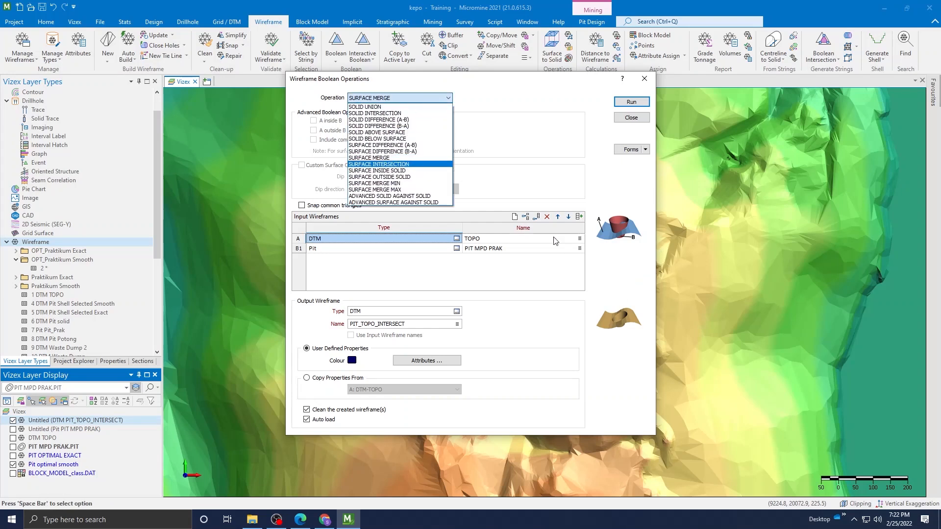
click(384, 166)
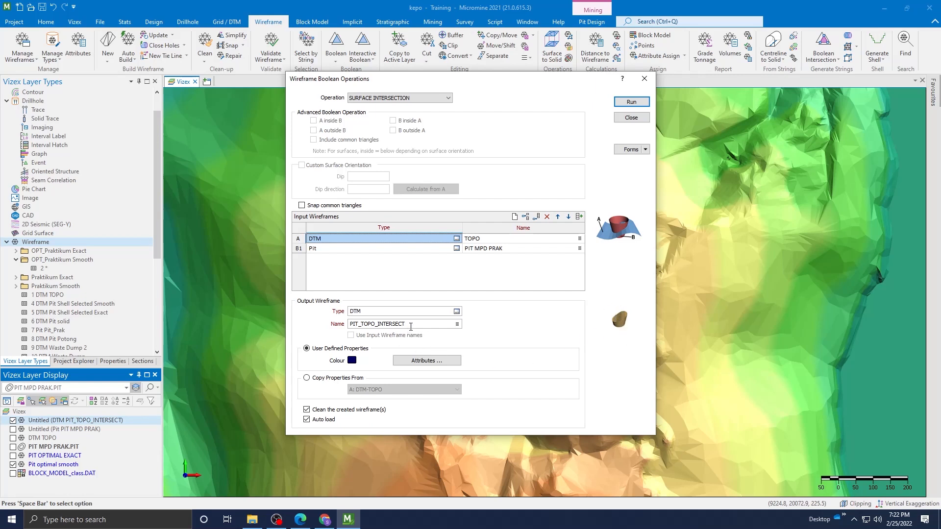
Name the output wireframe PIT SOLID PRAK MPD, run the surface intersection and close the Boolean form.
drag(411, 327, 333, 325)
text(PIT SOLID PRAK MPD)
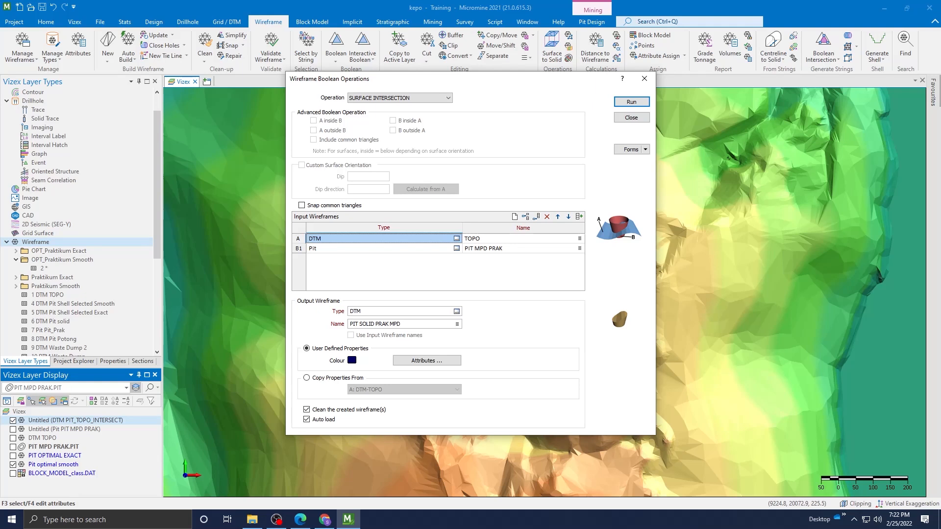
click(629, 103)
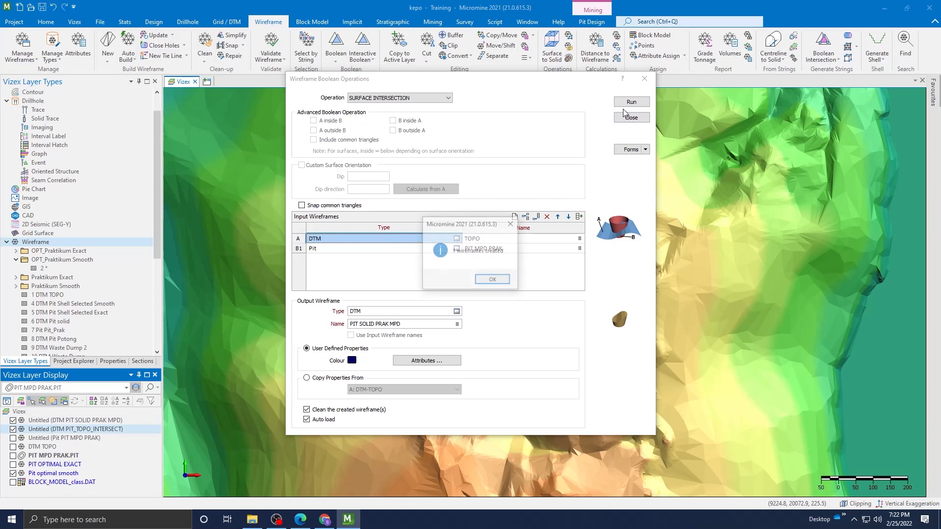
click(494, 280)
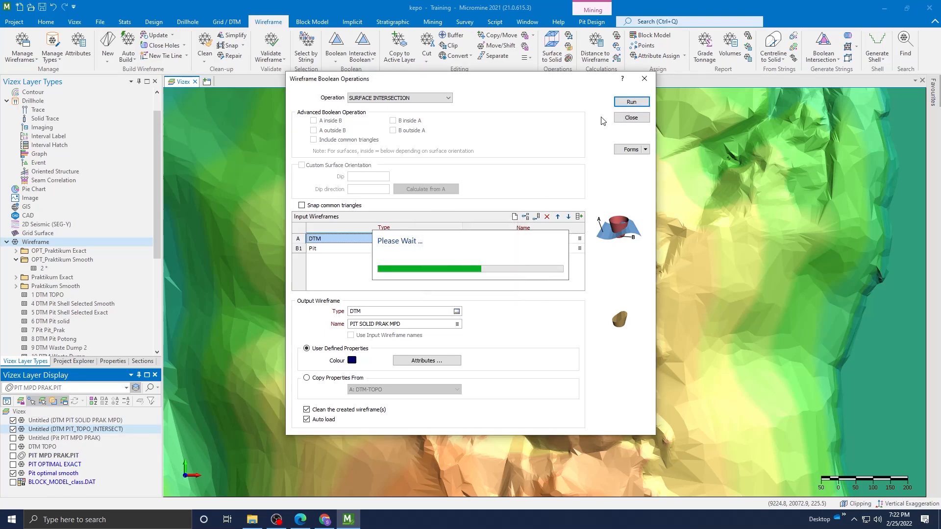
click(631, 118)
Hide the DTM PIT_TOPO_INTERSECT layer to isolate the pit solid in the view.
scroll(507, 211, up, 4)
scroll(596, 221, down, 5)
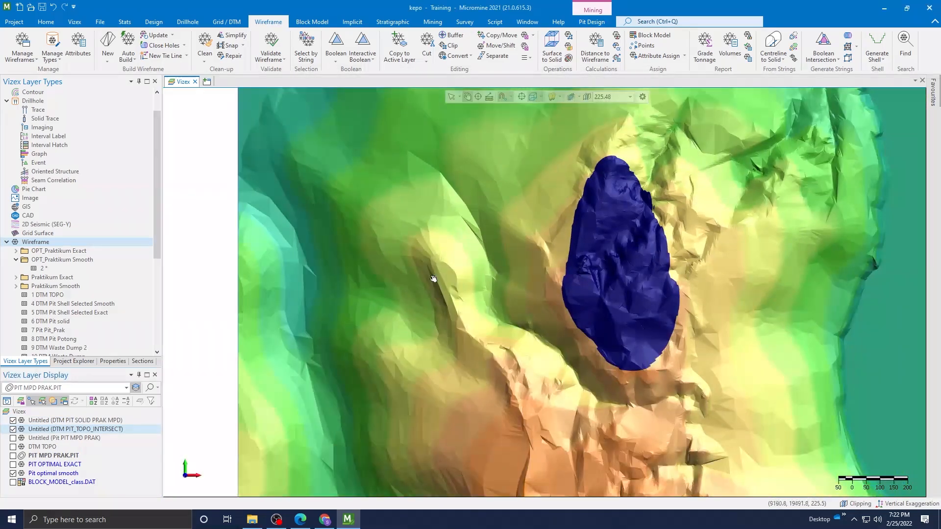
click(13, 429)
Examine the shape of the PIT SOLID PRAK MPD wireframe from the side and from above.
scroll(645, 197, up, 3)
right_drag(684, 304, 506, 168)
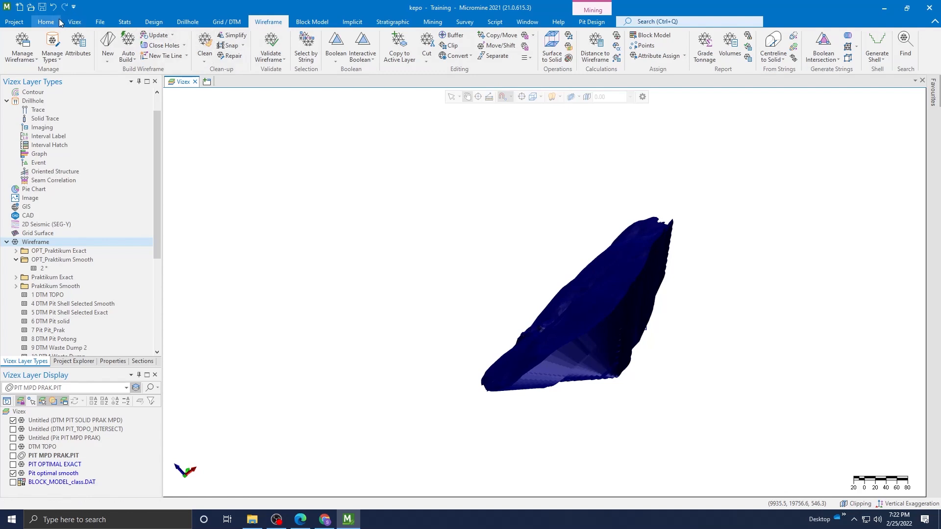
click(46, 21)
drag(622, 252, 761, 422)
scroll(409, 267, down, 3)
scroll(497, 301, up, 4)
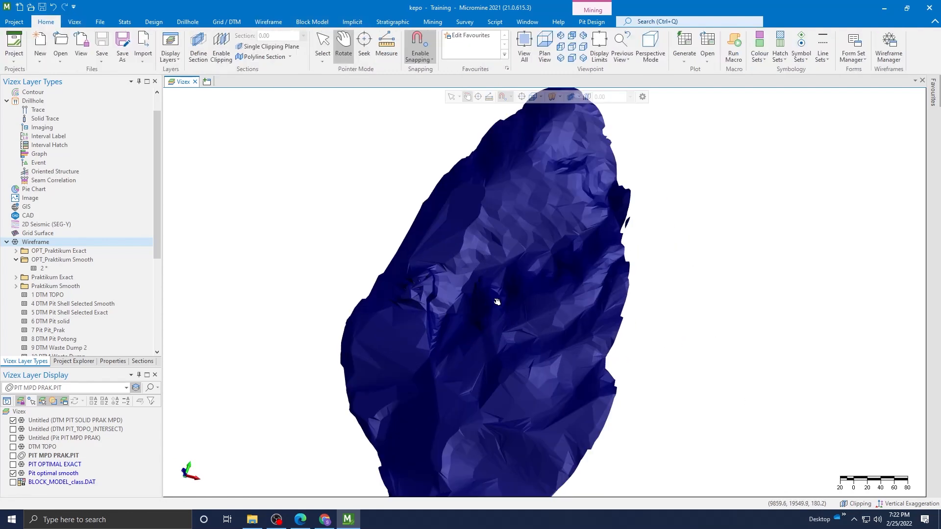
scroll(497, 300, down, 3)
scroll(515, 322, up, 3)
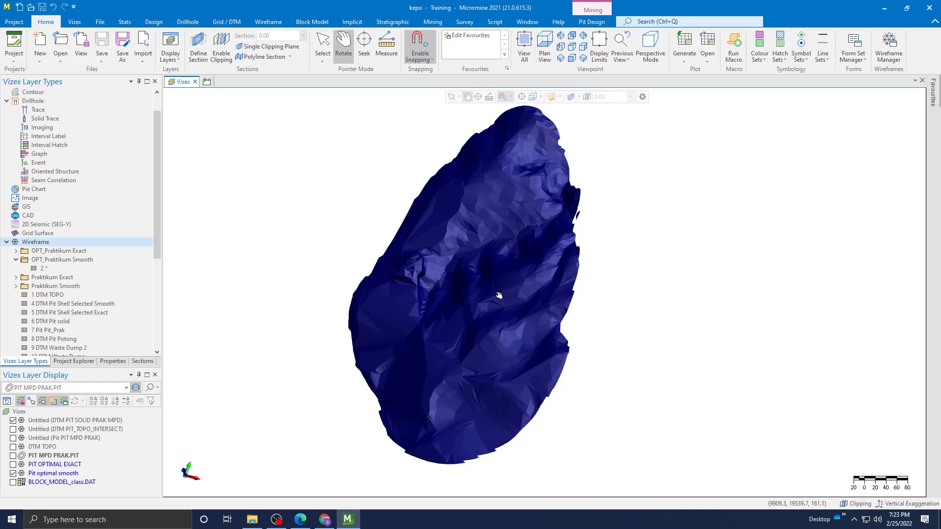
Select the PIT SOLID PRAK MPD wireframe and look up its volume in its properties.
scroll(495, 296, down, 2)
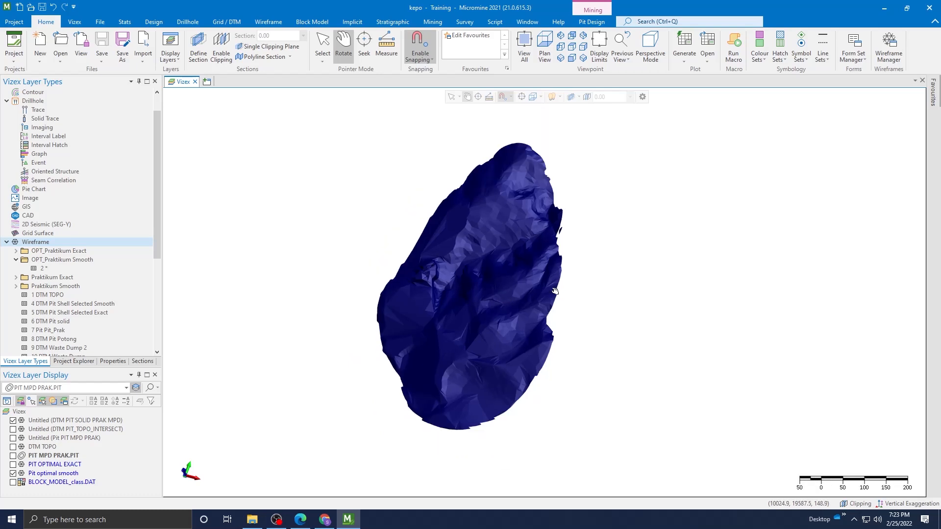
click(448, 97)
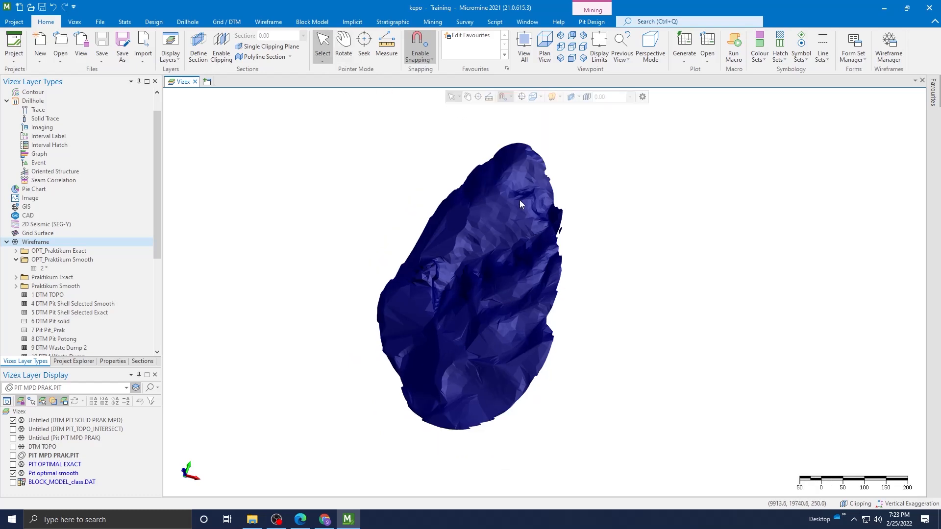
click(504, 274)
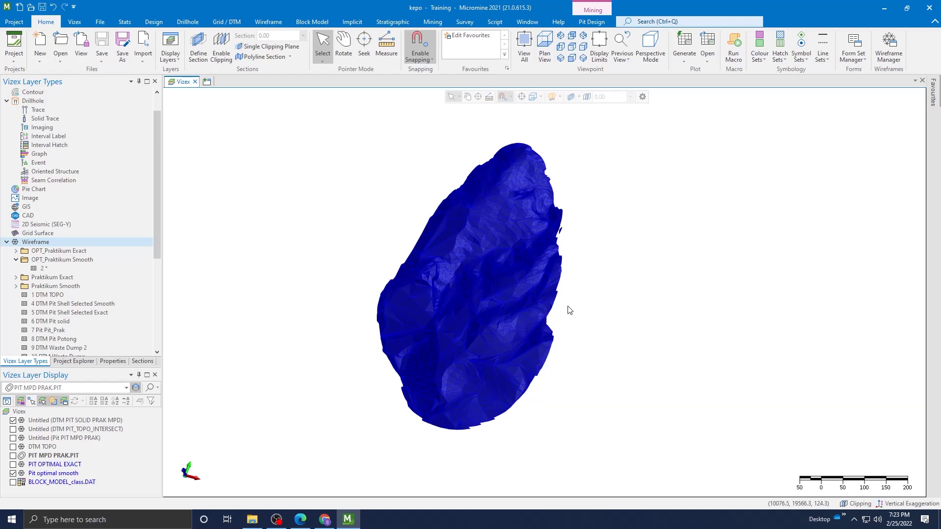
click(592, 299)
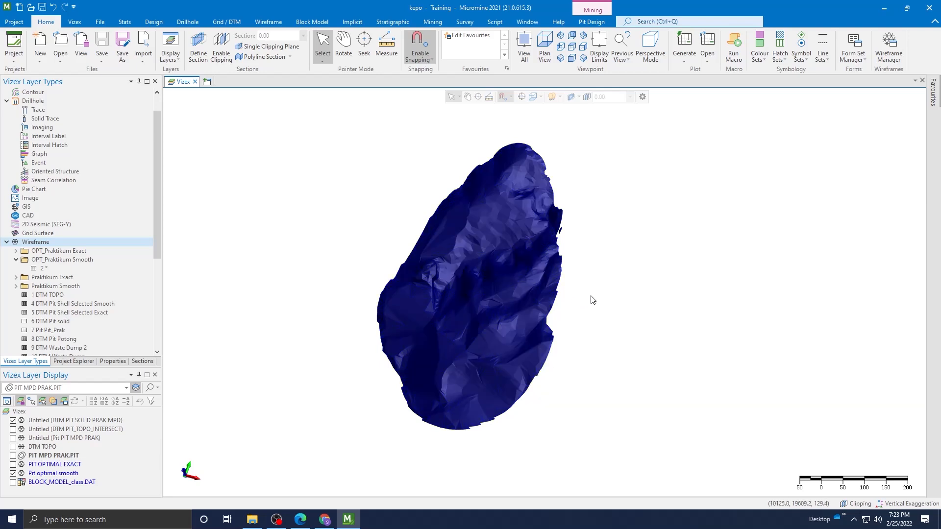
click(503, 305)
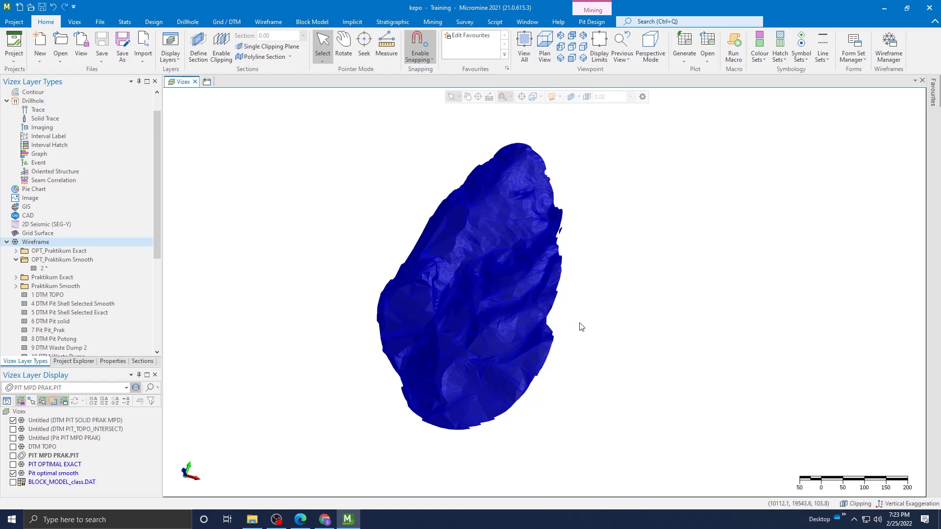
scroll(583, 325, down, 3)
scroll(594, 322, up, 2)
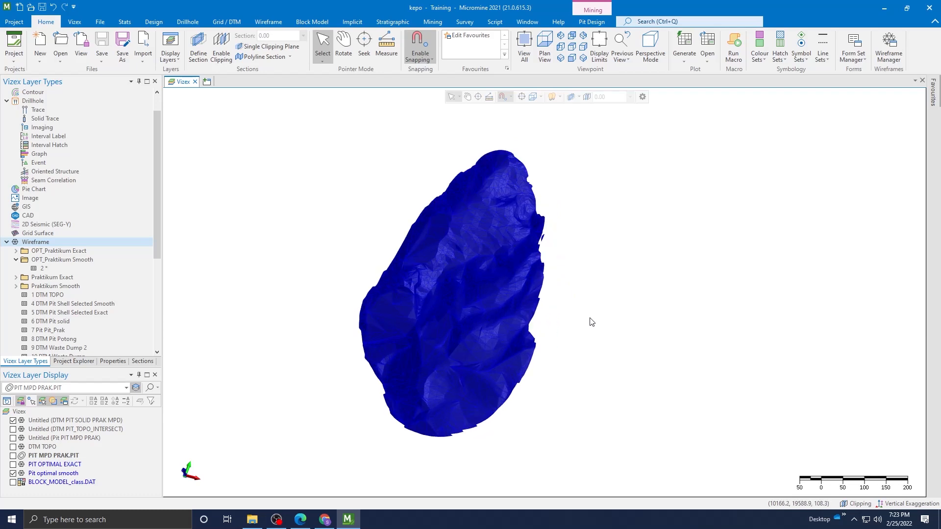
click(576, 354)
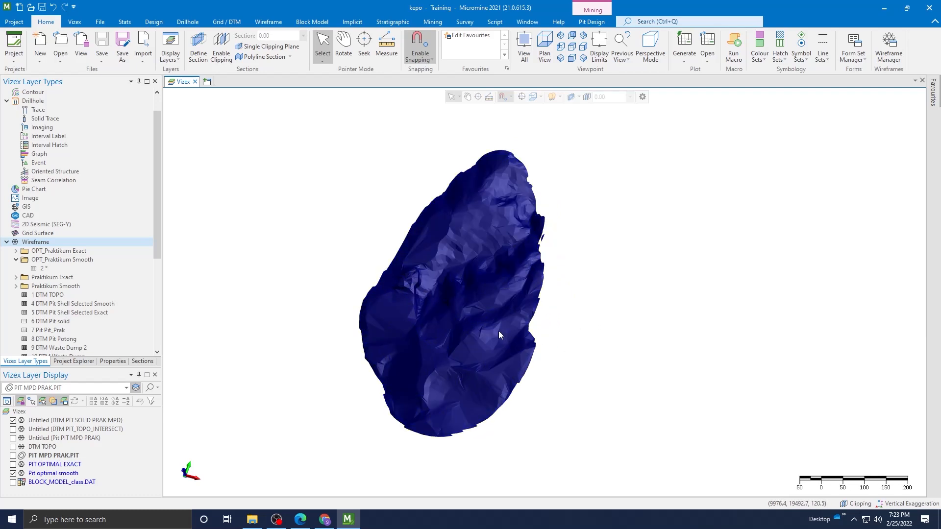
click(480, 320)
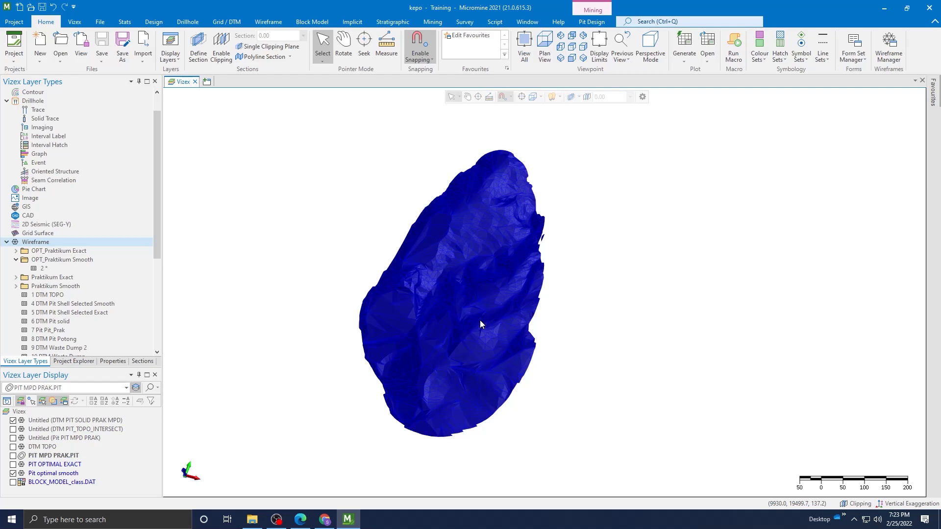
click(112, 361)
scroll(103, 328, down, 1)
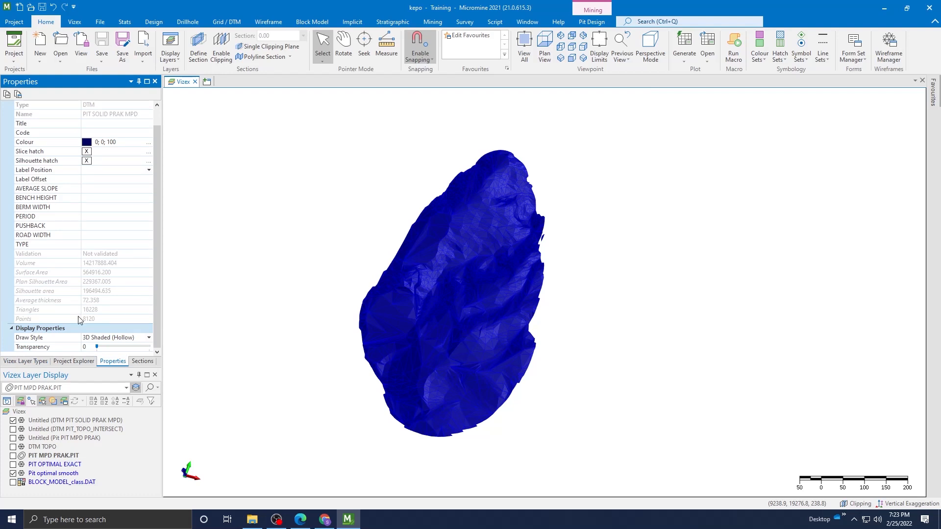
click(96, 262)
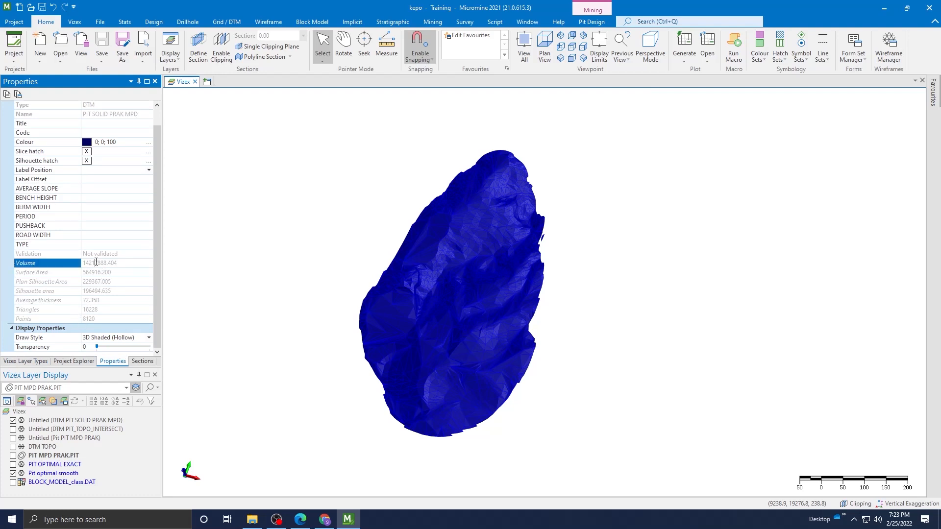
drag(82, 262, 137, 262)
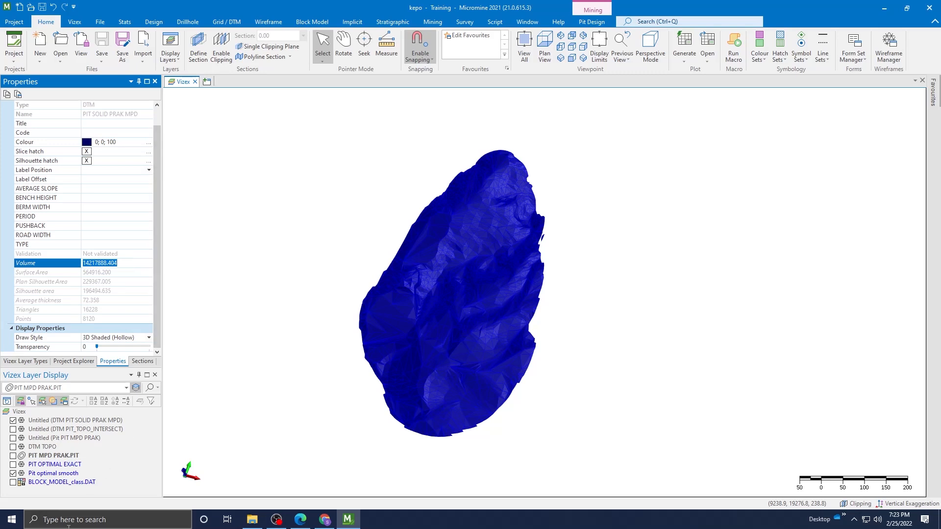
Open the Calculator app, copy the pit solid's volume into it, and return to Micromine with the solid deselected.
click(108, 519)
text(K)
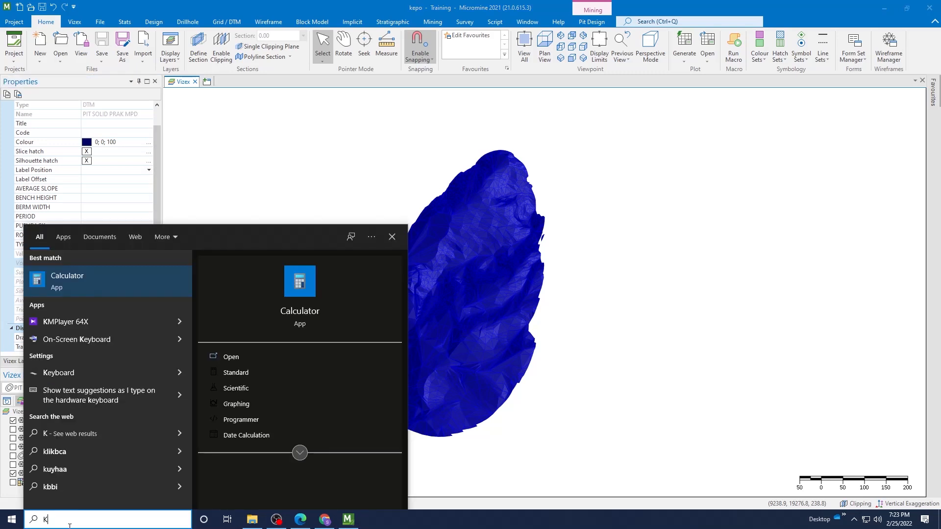
click(228, 358)
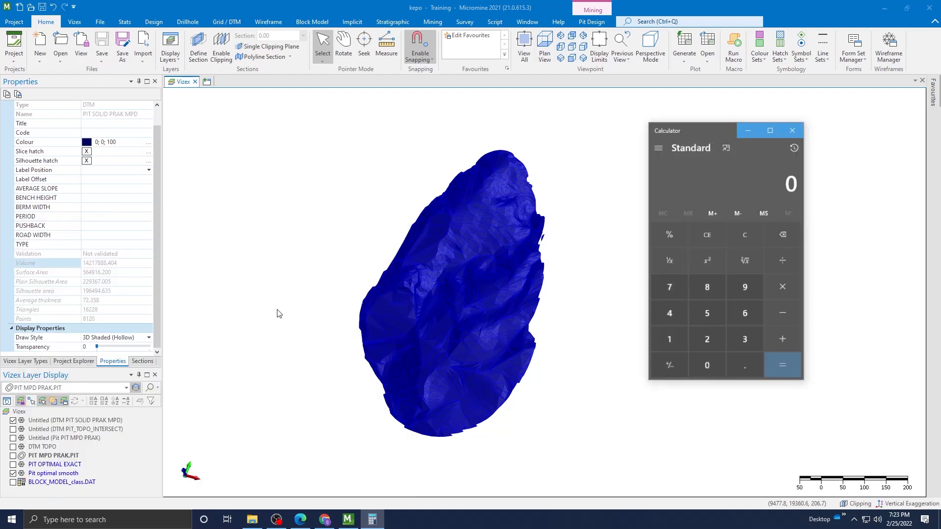
drag(96, 265, 141, 264)
key(ctrl+c)
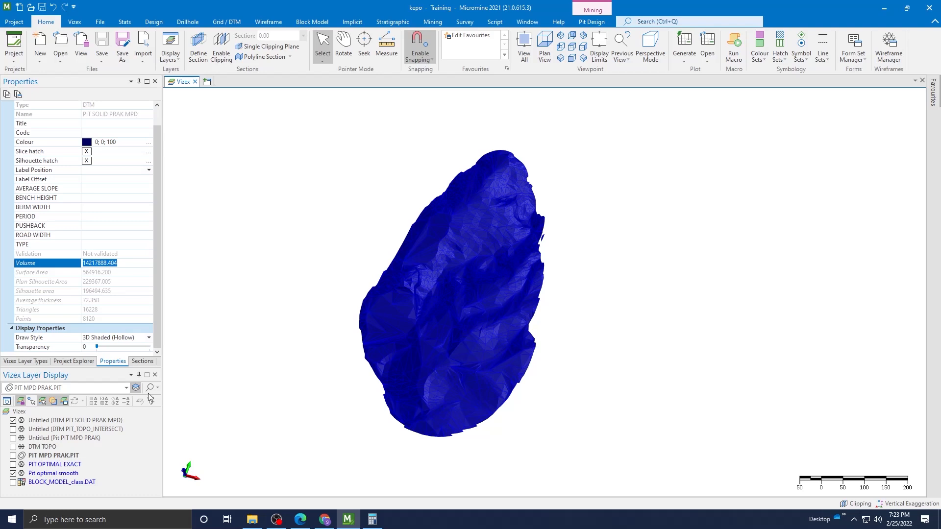
click(362, 518)
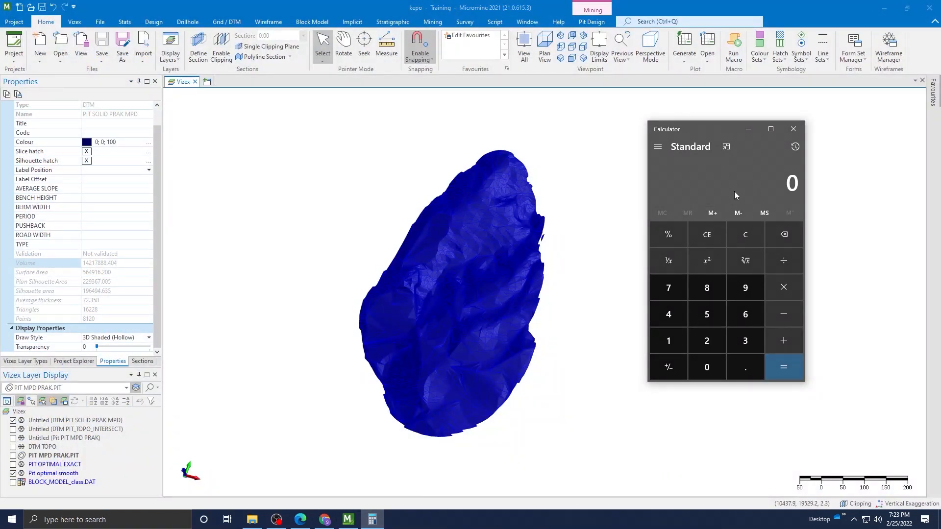
key(ctrl+v)
click(553, 290)
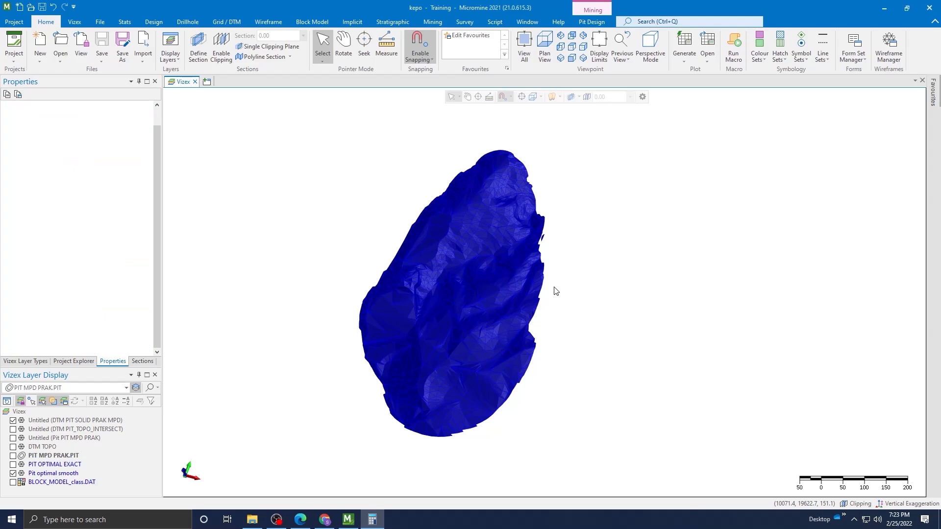
click(457, 316)
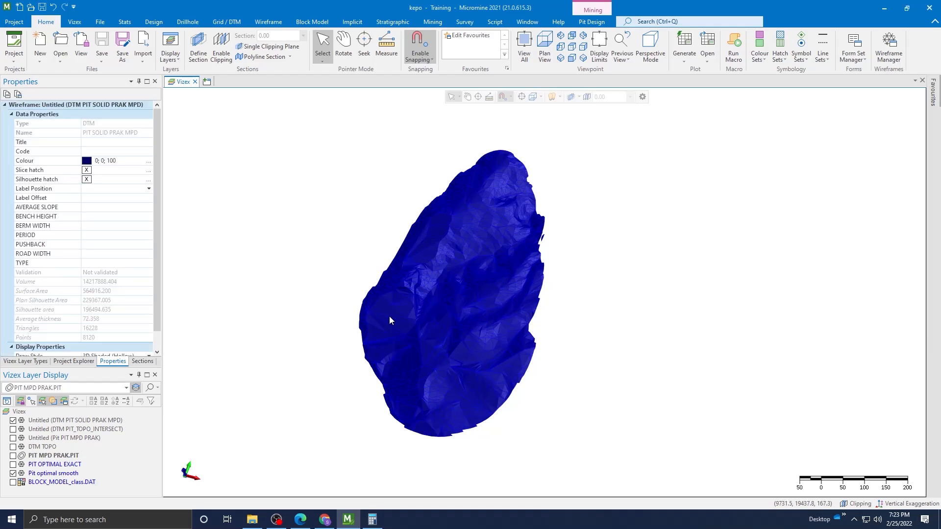
click(317, 288)
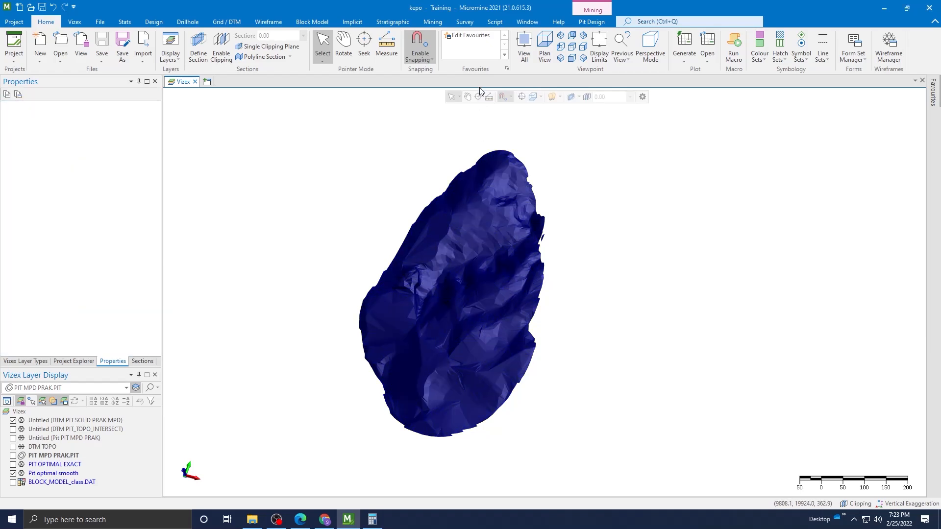
Start a block model report for BLOCK_MODEL_class and change the condition field of filter 1 to DOMAIN.
click(433, 22)
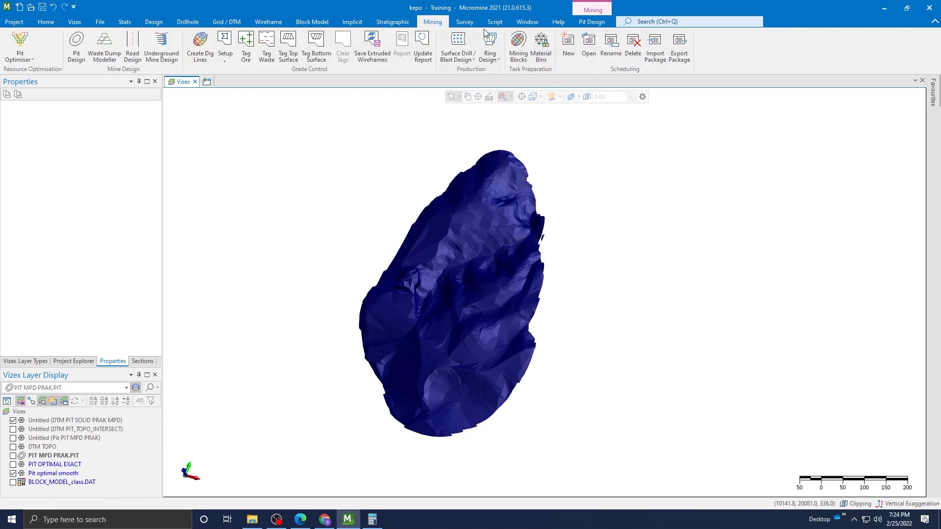
click(311, 21)
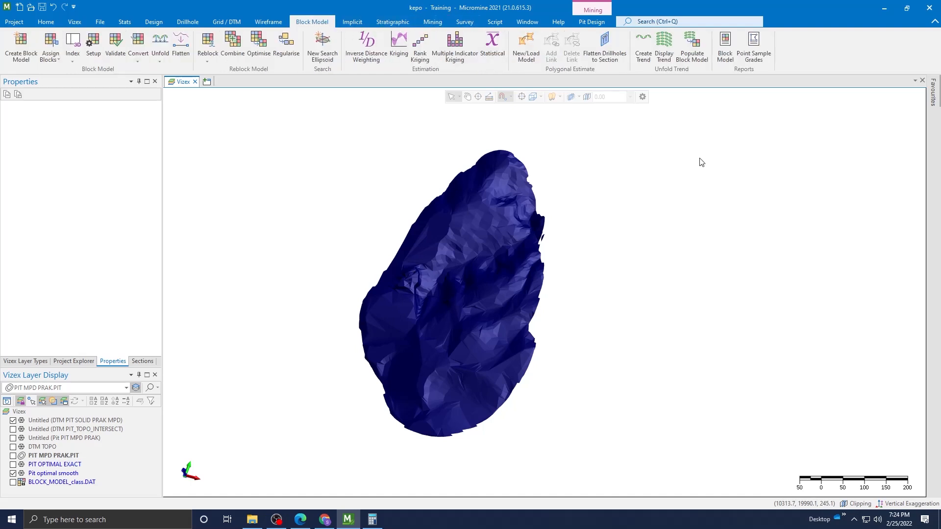
click(725, 58)
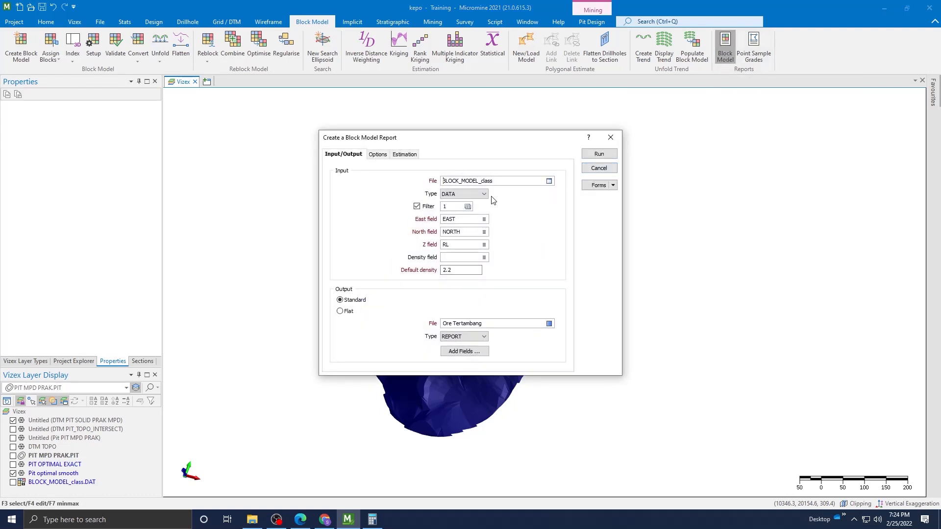
click(456, 208)
right_click(456, 208)
click(475, 219)
click(417, 230)
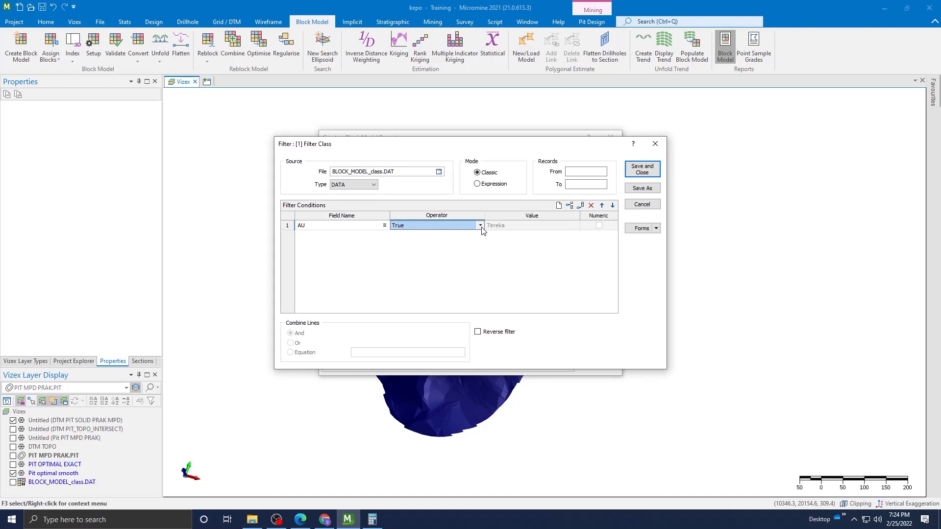
click(384, 225)
click(523, 220)
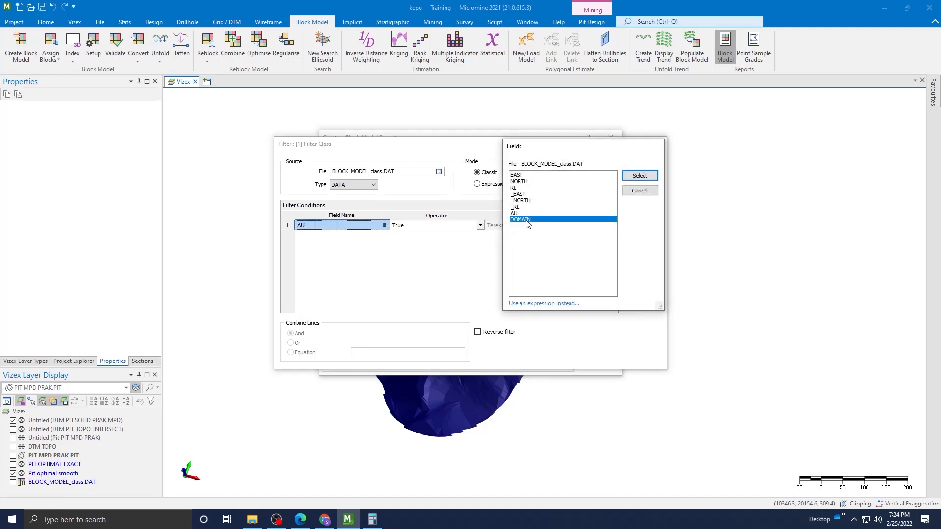
click(639, 176)
Set the DOMAIN condition's operator to Not equal, then save and close the filter.
click(478, 227)
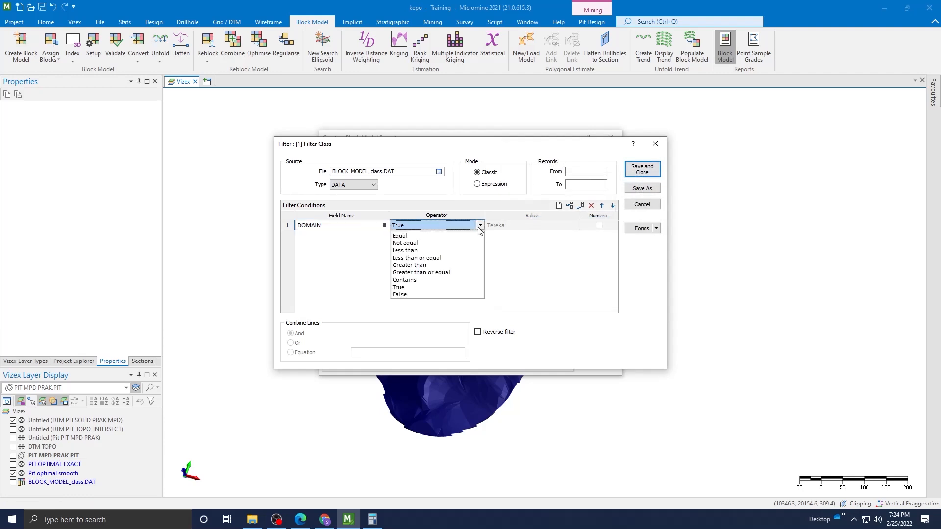
click(422, 246)
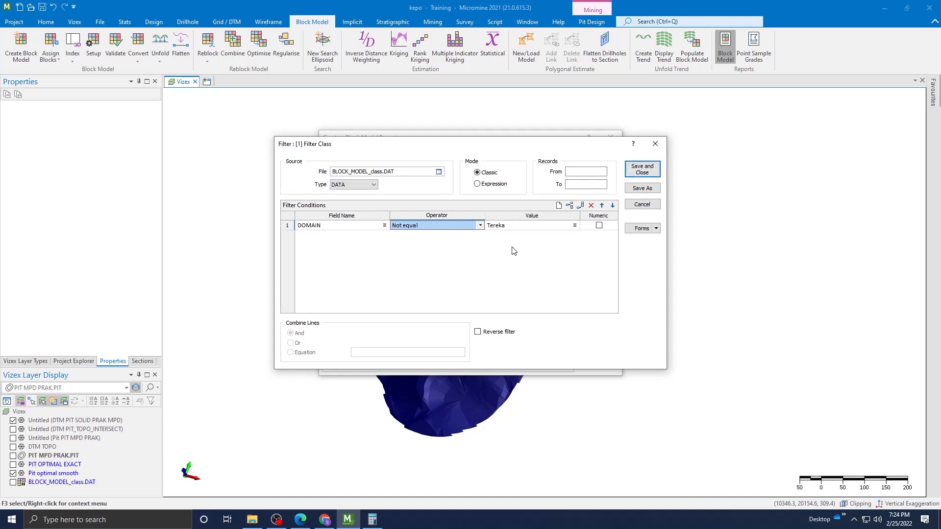
click(480, 228)
click(531, 233)
click(642, 169)
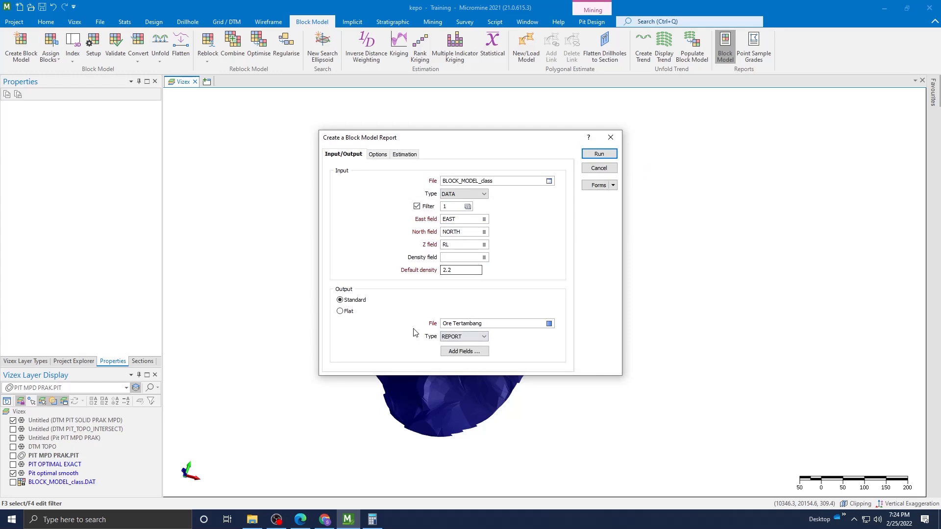
Name the output report file Ore Tertambang_PRAK.
click(483, 324)
click(383, 153)
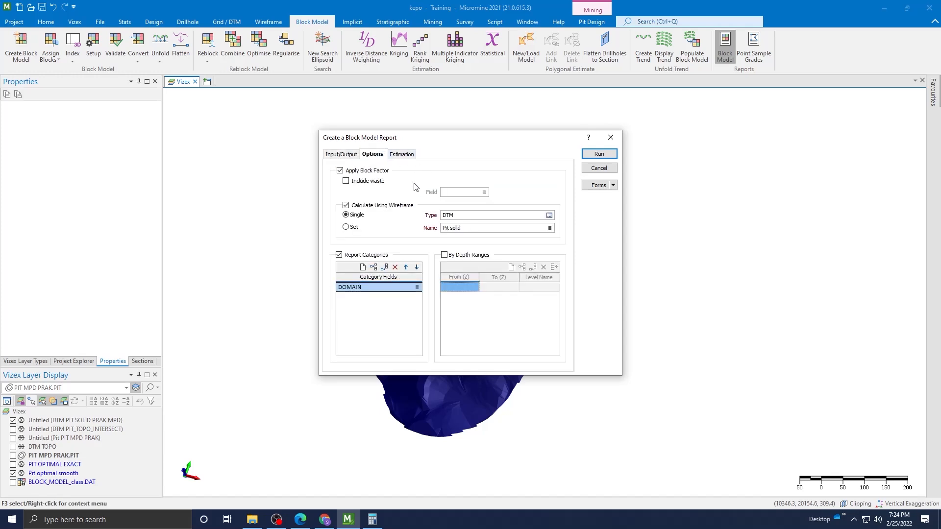
click(341, 154)
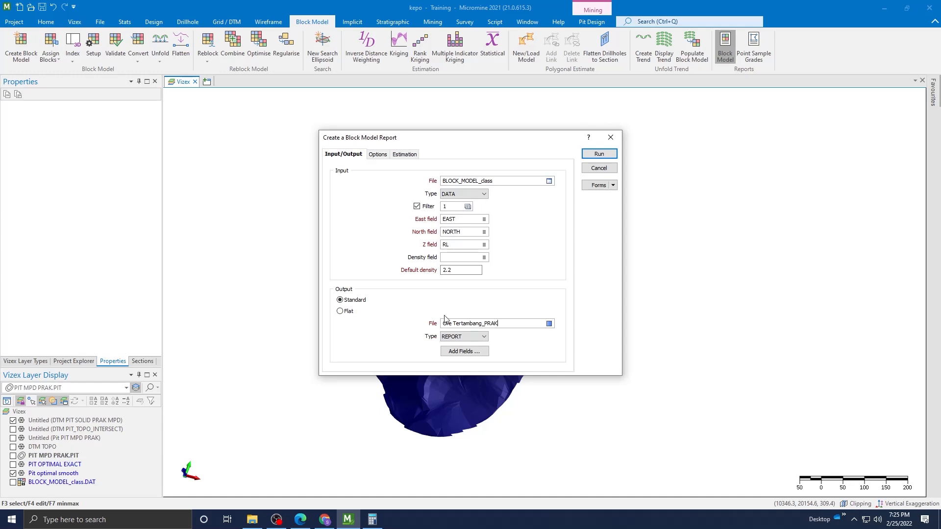
Keep the wireframe-based block factor calculation enabled and choose the single DTM wireframe PIT SOLID PRAK MPD for it.
click(379, 153)
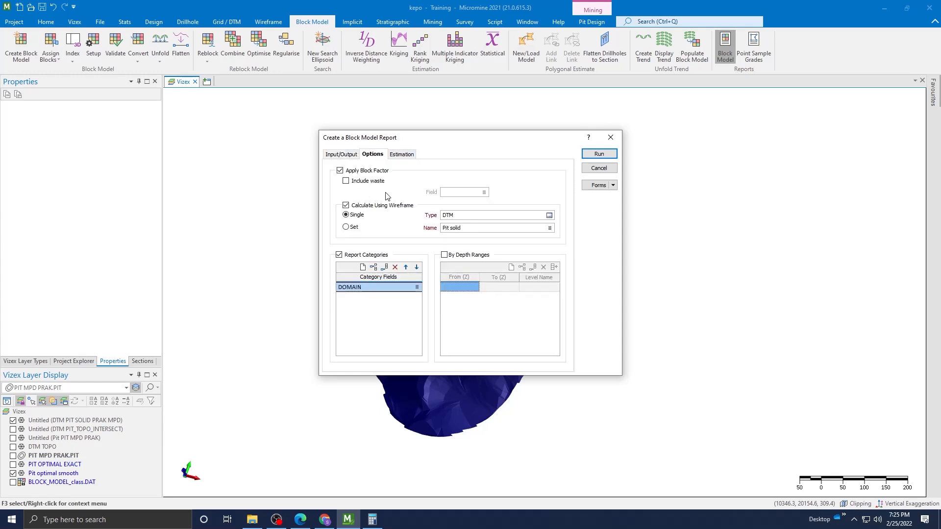
click(346, 206)
click(346, 205)
click(549, 229)
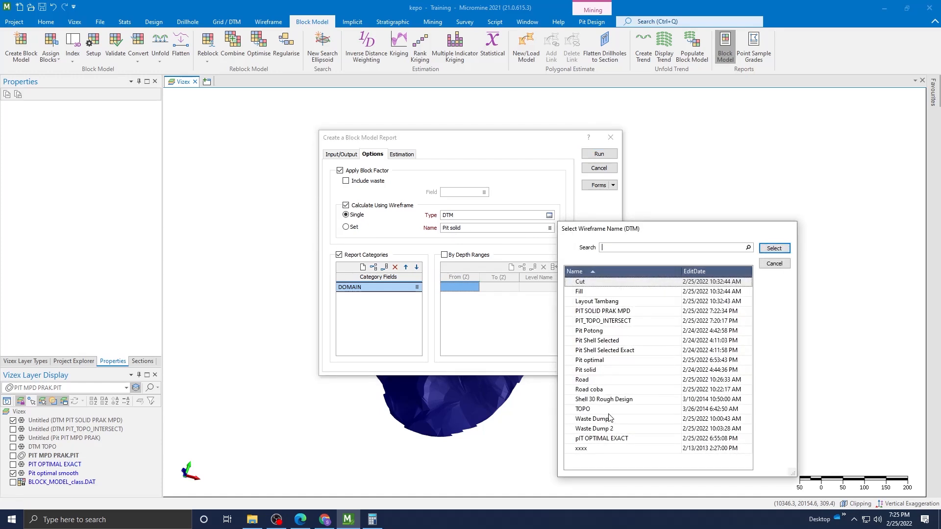
click(622, 313)
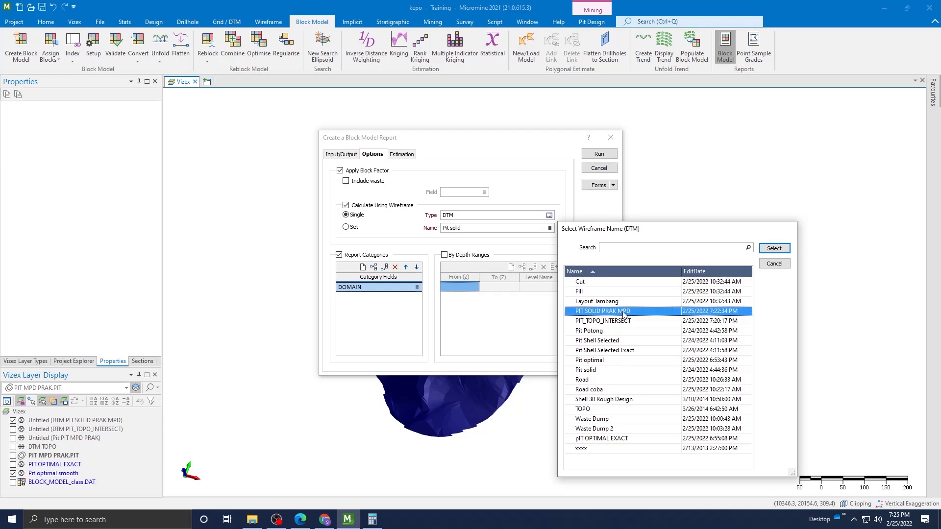
click(774, 249)
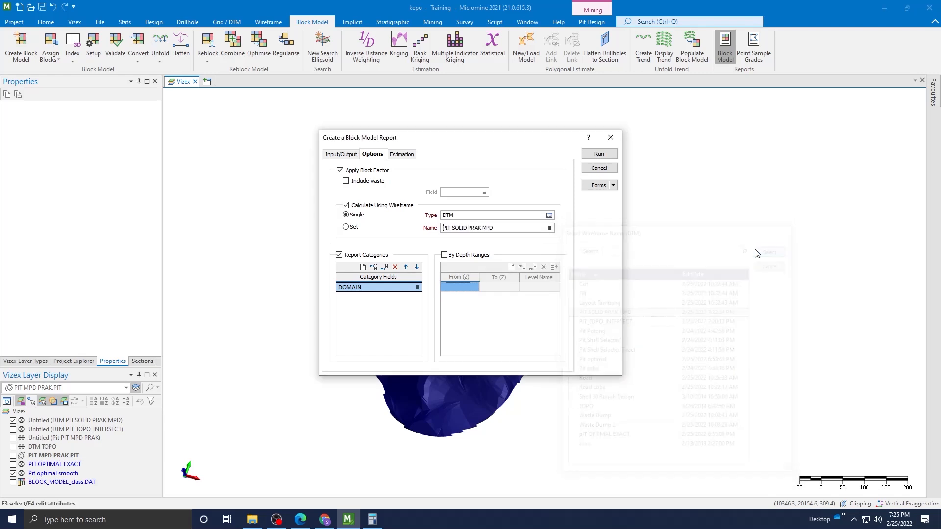
Choose DOMAIN as the category field of the block model report.
click(417, 287)
click(521, 220)
click(638, 178)
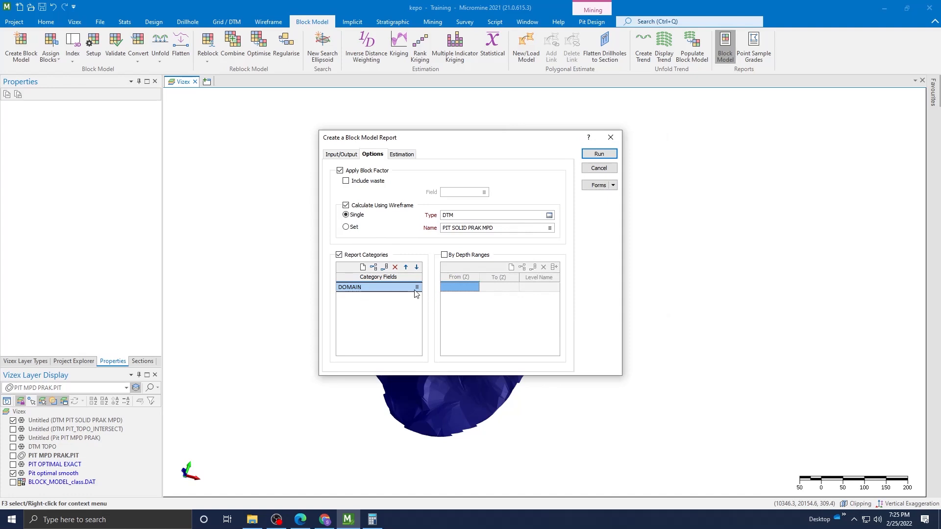
Set the report's estimate field to AU with grade unit g/t and mineral unit ounces (ozt), and run the block model report.
click(400, 155)
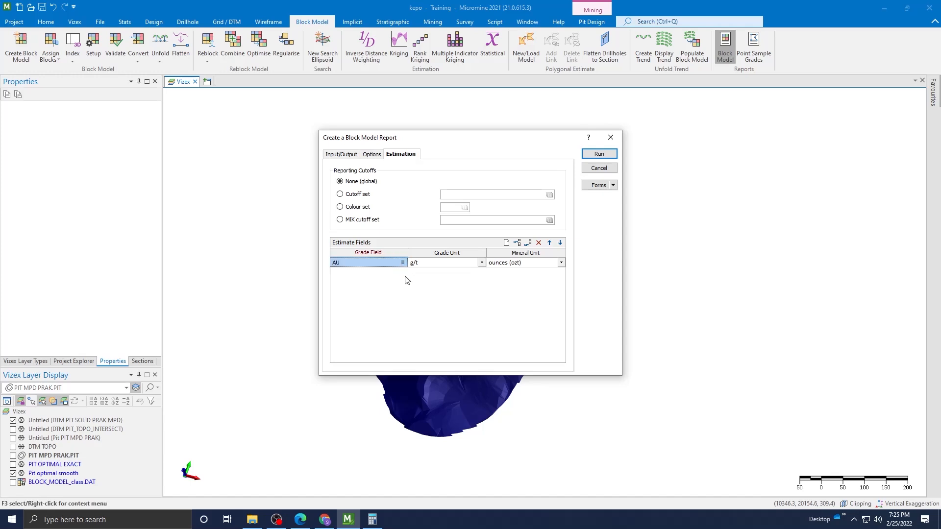
click(402, 262)
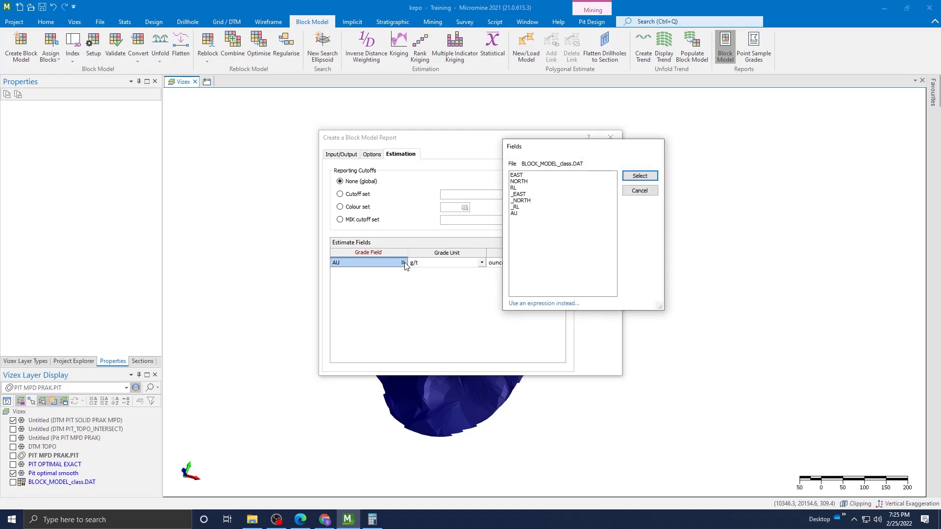
click(518, 214)
click(628, 178)
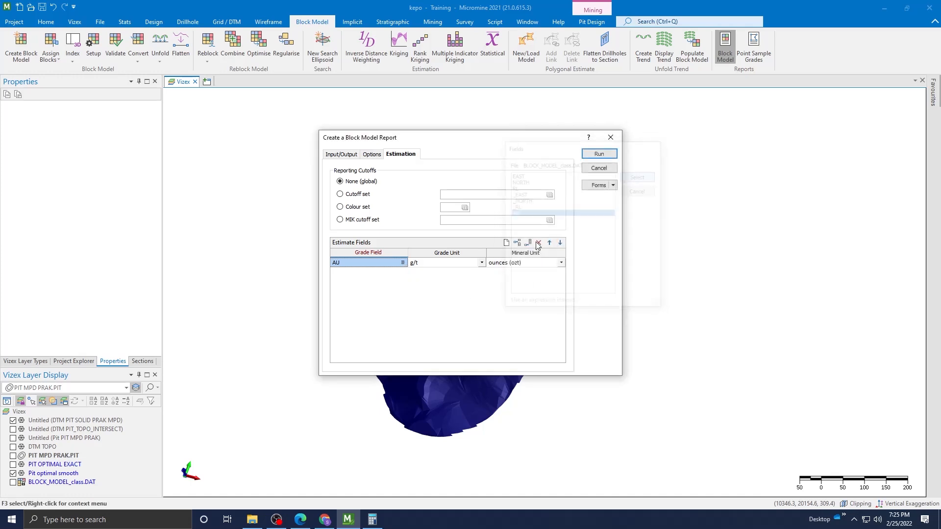
click(482, 263)
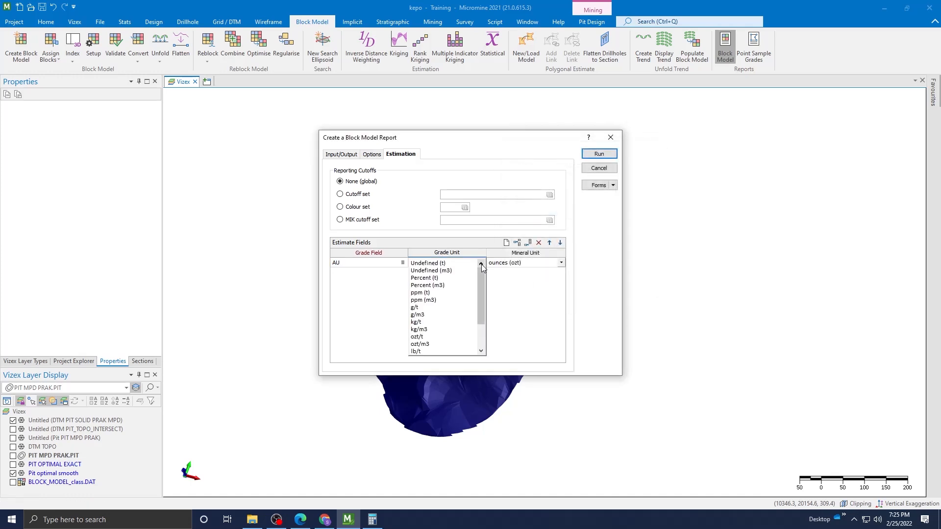
click(422, 308)
click(561, 263)
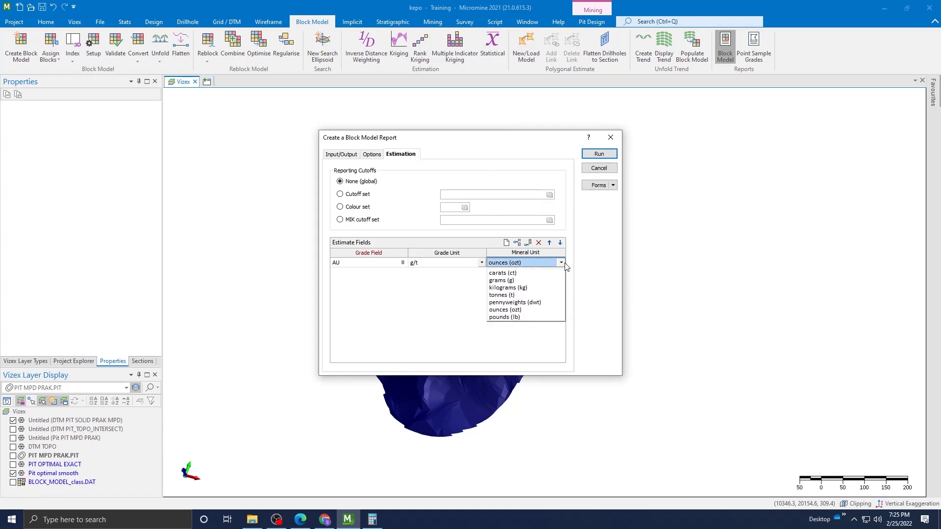
click(594, 155)
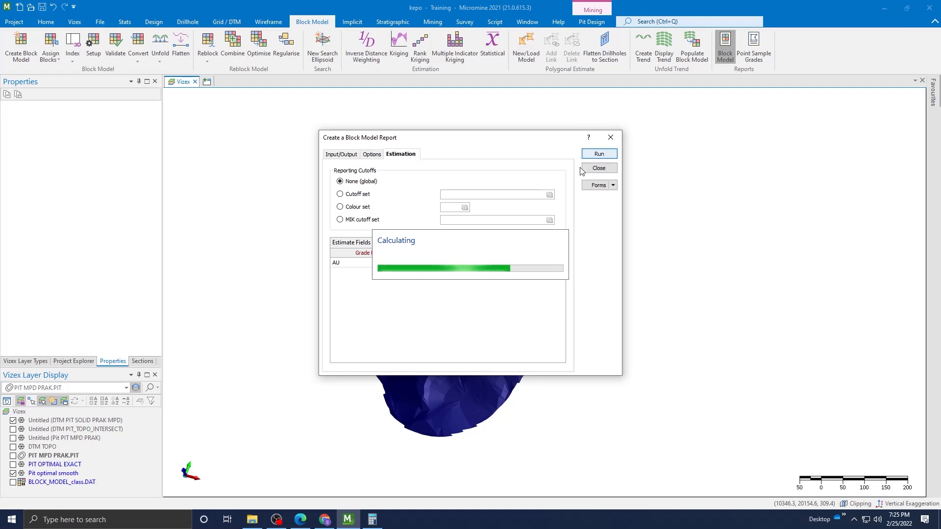
Open the generated Ore Tertambang_PRAK report and examine the ore volumes per domain and their total.
click(340, 155)
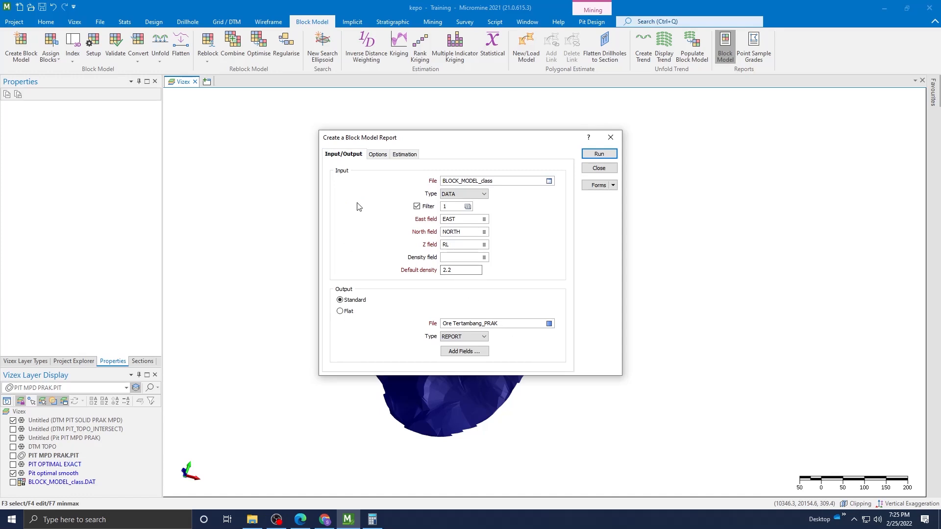
click(509, 325)
right_click(509, 325)
click(532, 342)
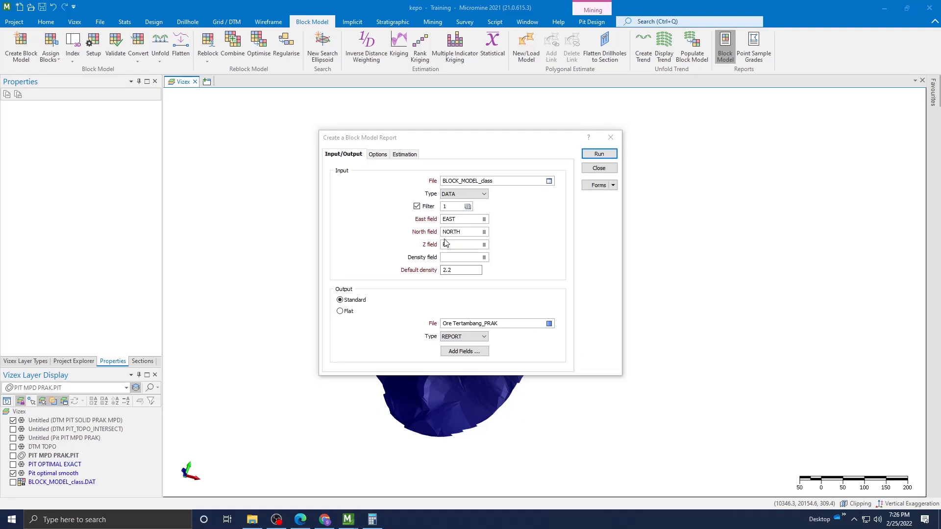
click(96, 72)
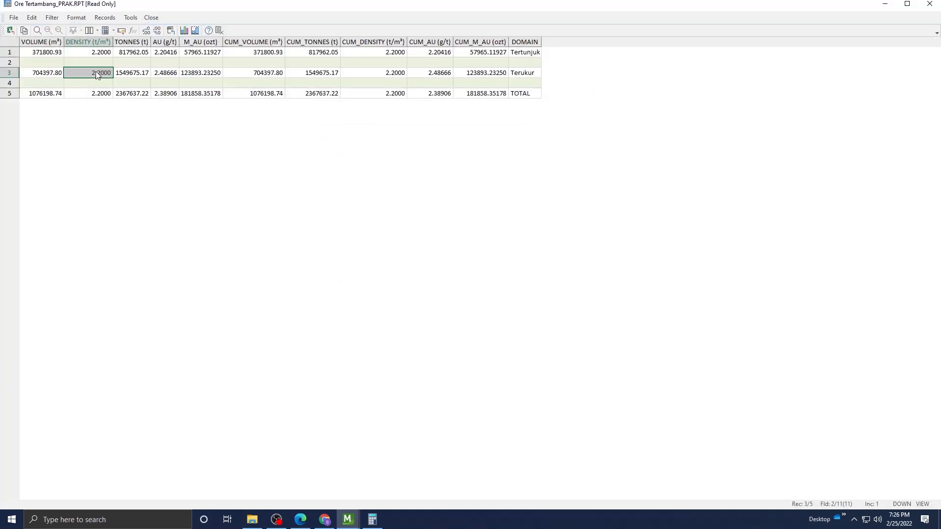
click(501, 96)
drag(45, 55, 54, 99)
click(55, 98)
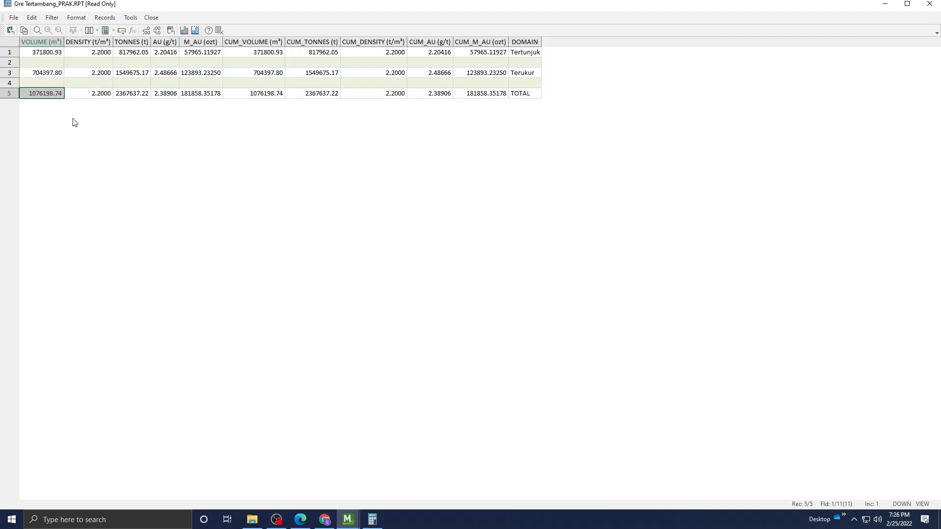
click(54, 92)
Switch to Calculator and subtract the total ore volume, 1076198.74, from the pit solid volume already entered there.
click(372, 519)
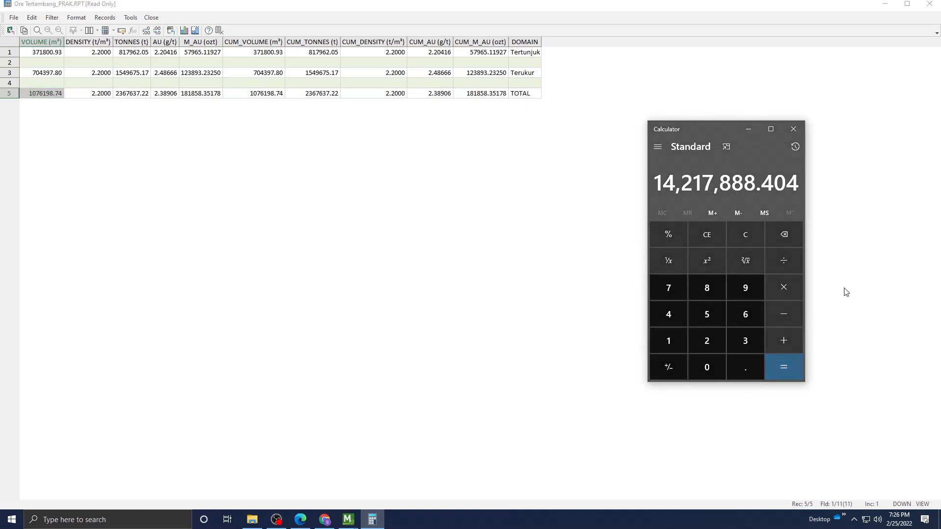
click(791, 317)
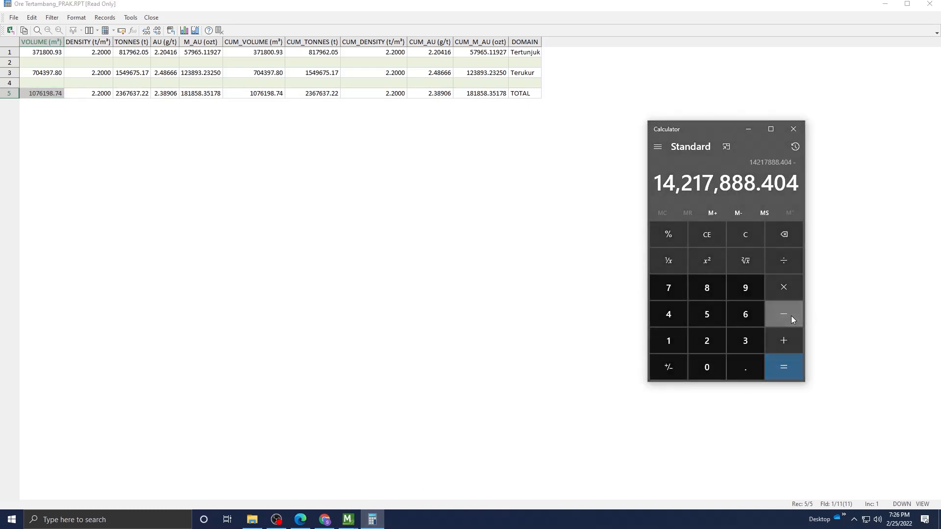
text(1076198.74)
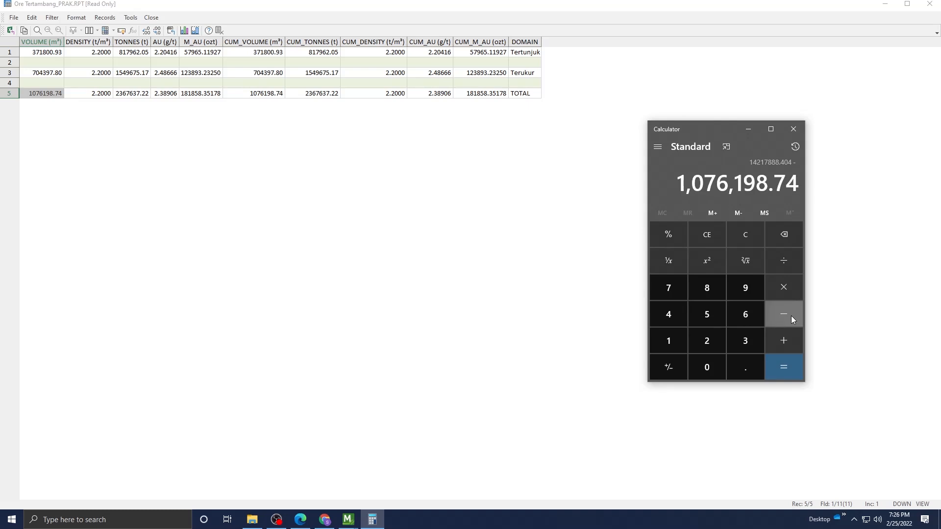
click(780, 373)
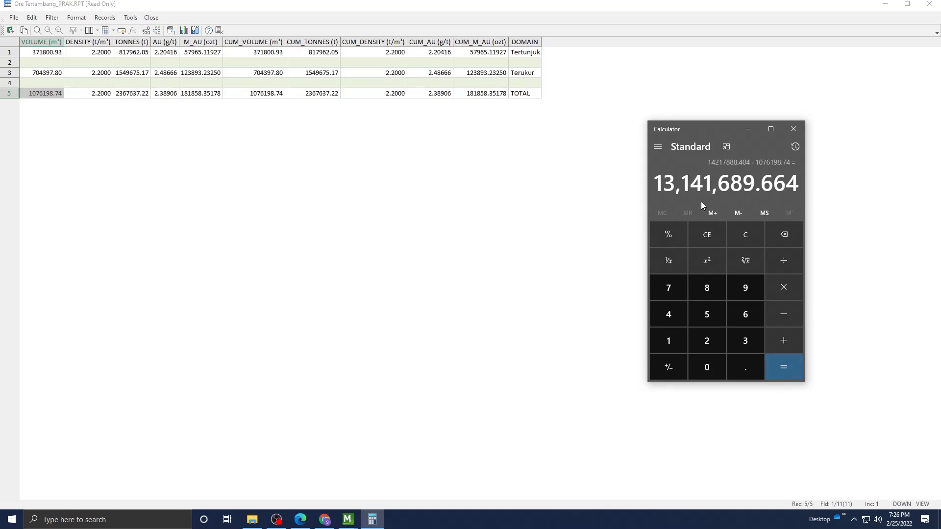
drag(657, 183, 798, 183)
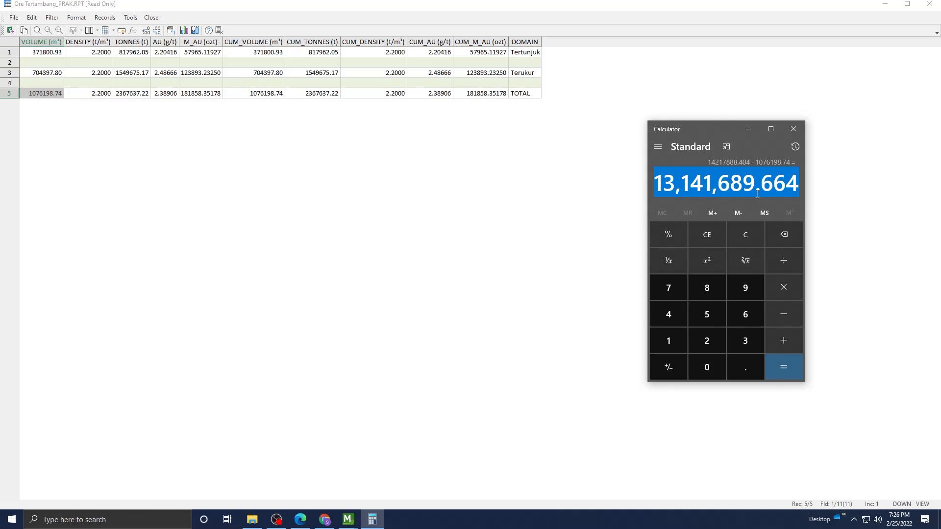
click(874, 253)
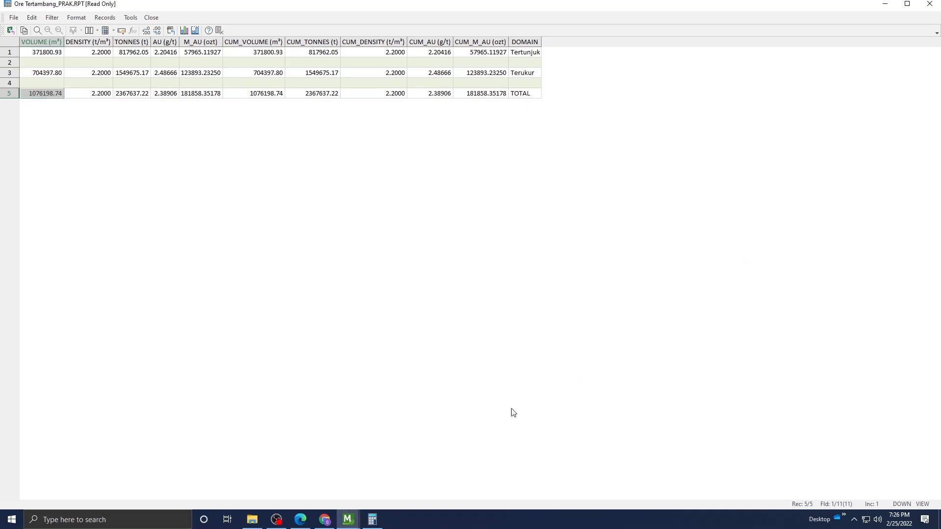
Bring Calculator back up and divide the remaining waste volume by 0.8.
click(373, 520)
click(892, 280)
click(372, 519)
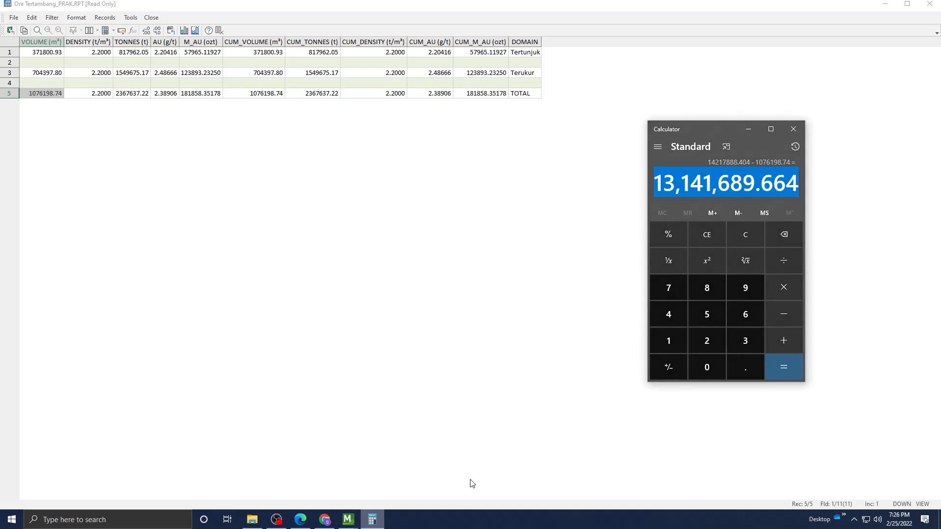
click(789, 269)
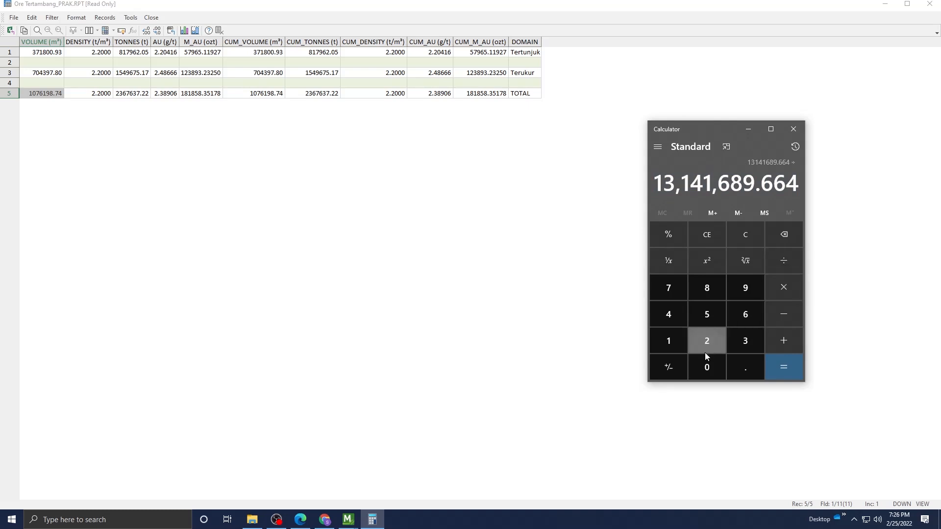
click(705, 367)
click(745, 366)
click(707, 287)
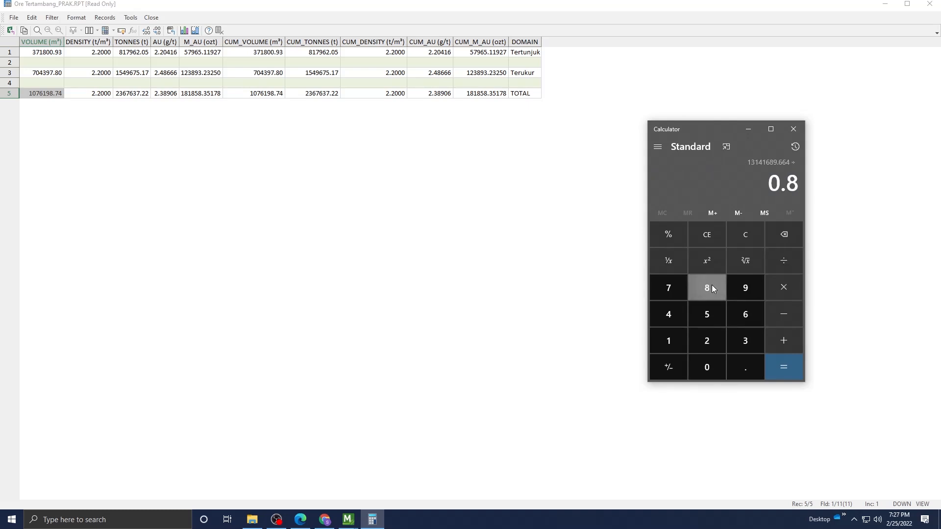
click(791, 372)
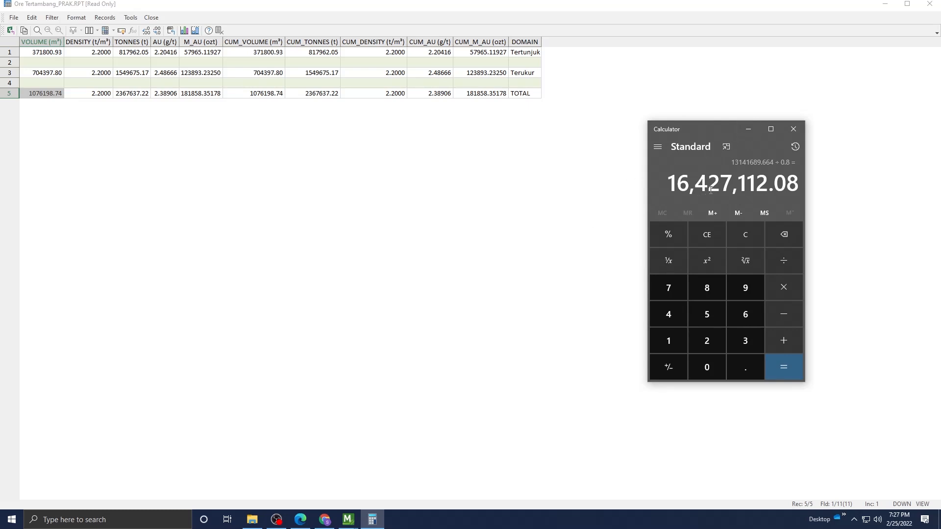
drag(701, 188, 797, 186)
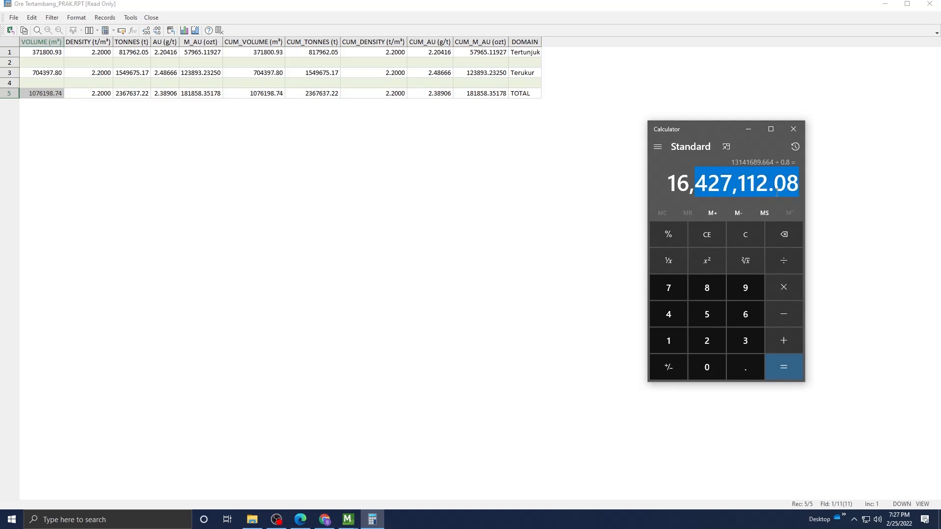
click(610, 249)
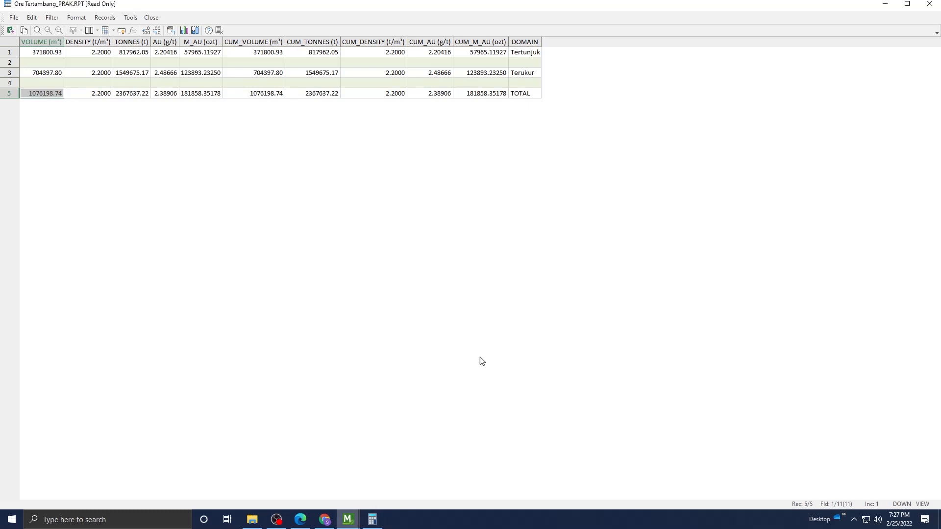
Close the ore report and the block model report form, and minimise Calculator.
click(929, 4)
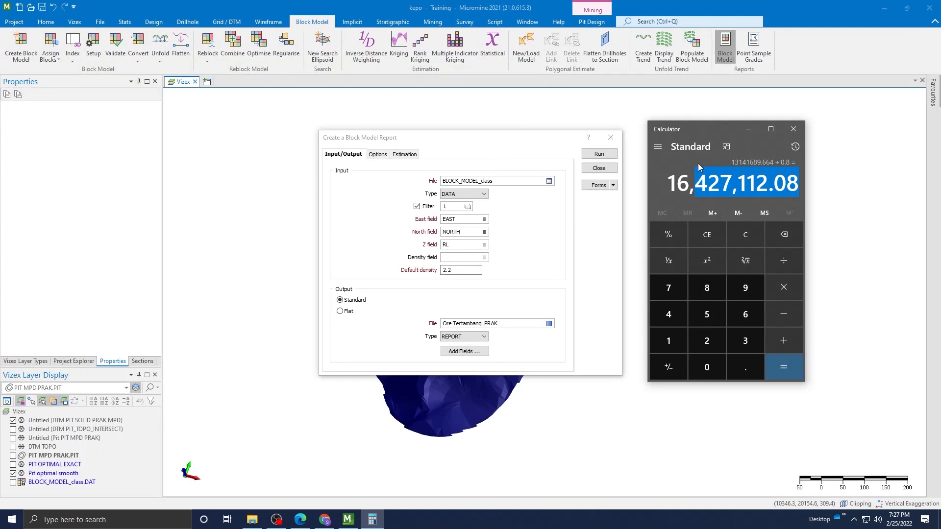
click(749, 128)
click(611, 137)
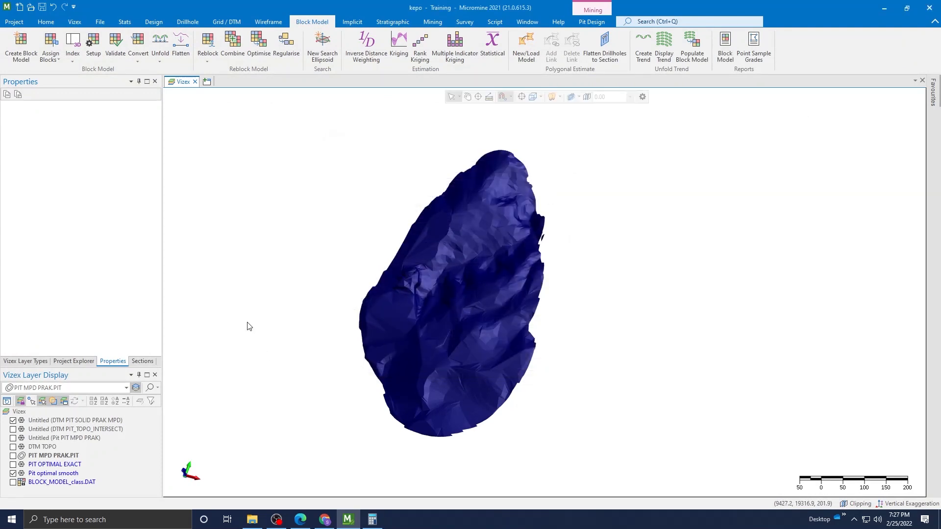
Display the DTM PIT_TOPO_INTERSECT layer together with the pit solid and switch to plan view.
click(13, 430)
scroll(394, 333, up, 3)
scroll(394, 333, down, 5)
click(533, 99)
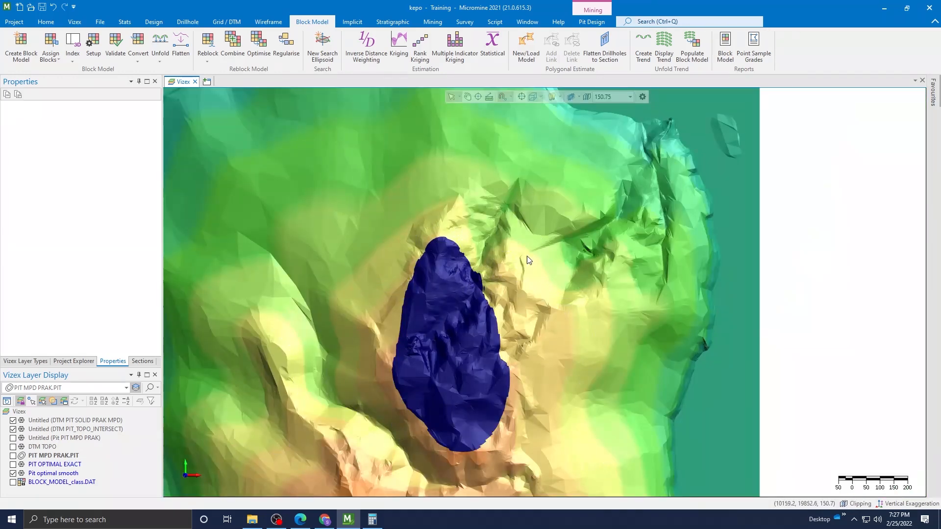
scroll(498, 282, up, 3)
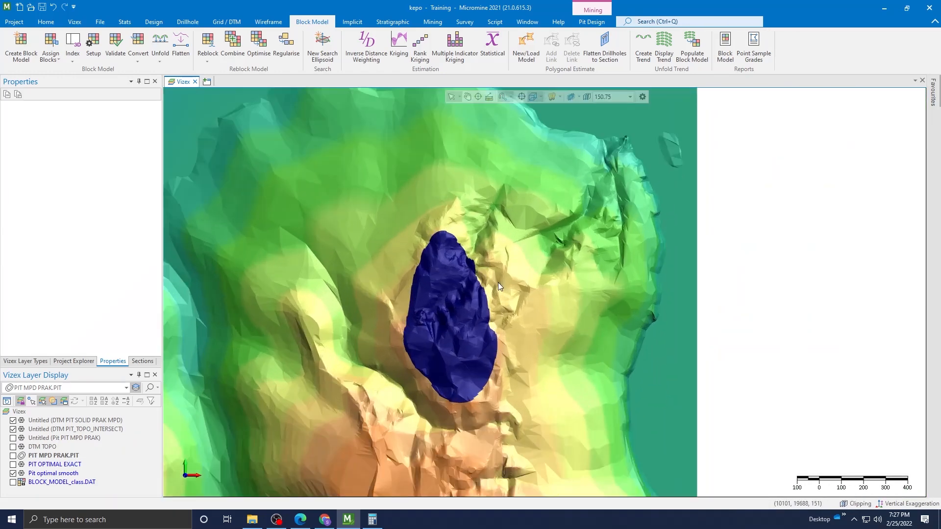
scroll(462, 272, down, 3)
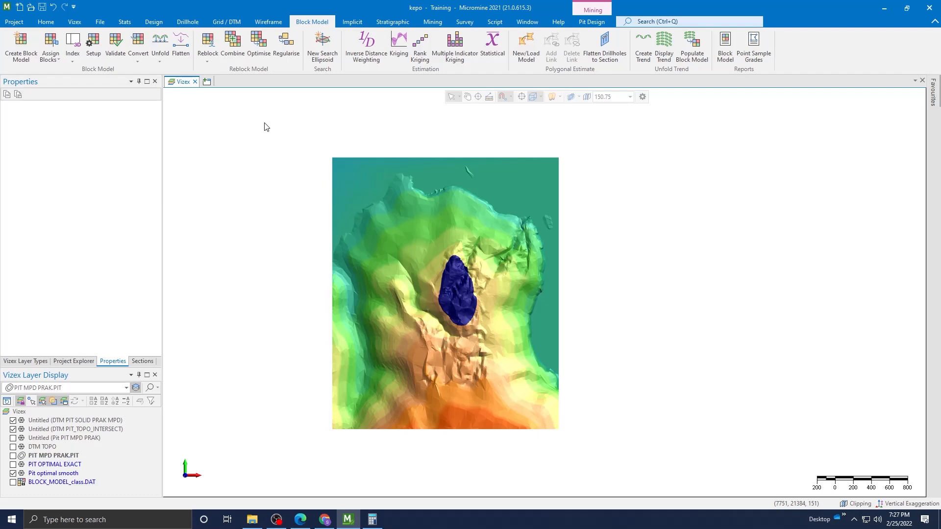
Create a new untitled string layer and select it in the layer display.
click(126, 387)
click(259, 425)
click(126, 389)
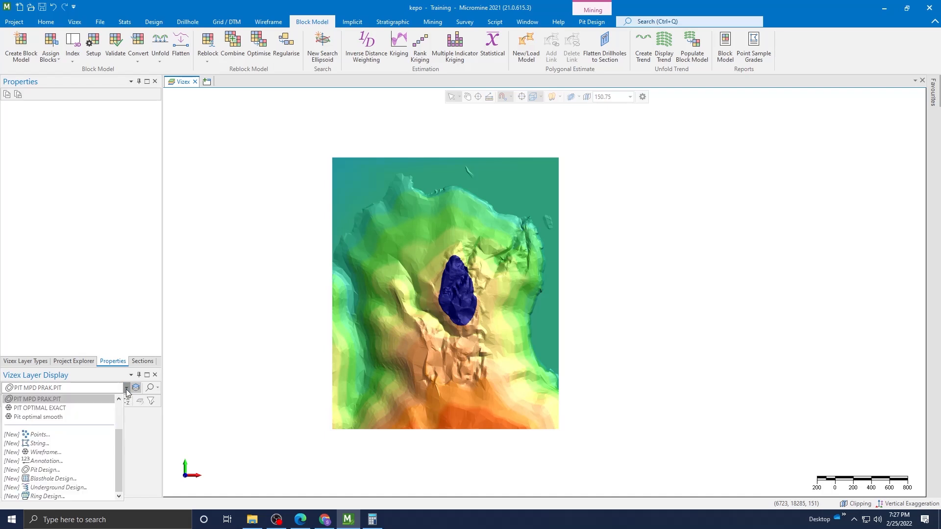
click(55, 448)
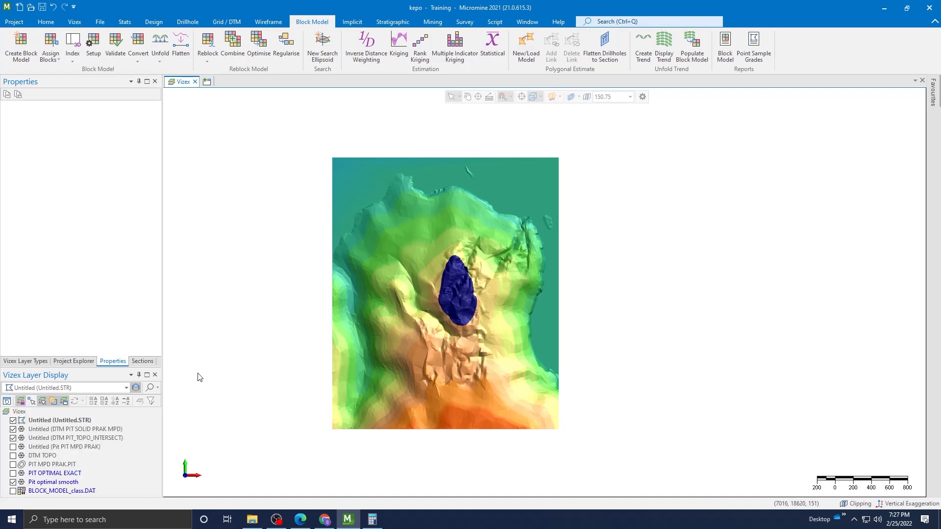
click(91, 422)
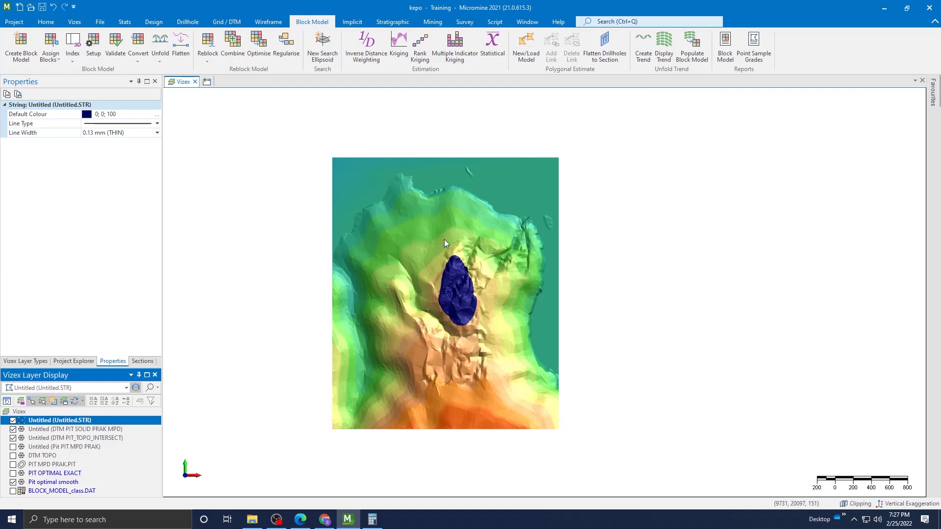
Place the new string's first point on the terrain just northeast of the pit, at about 10095 E, 19907 N.
scroll(483, 252, up, 2)
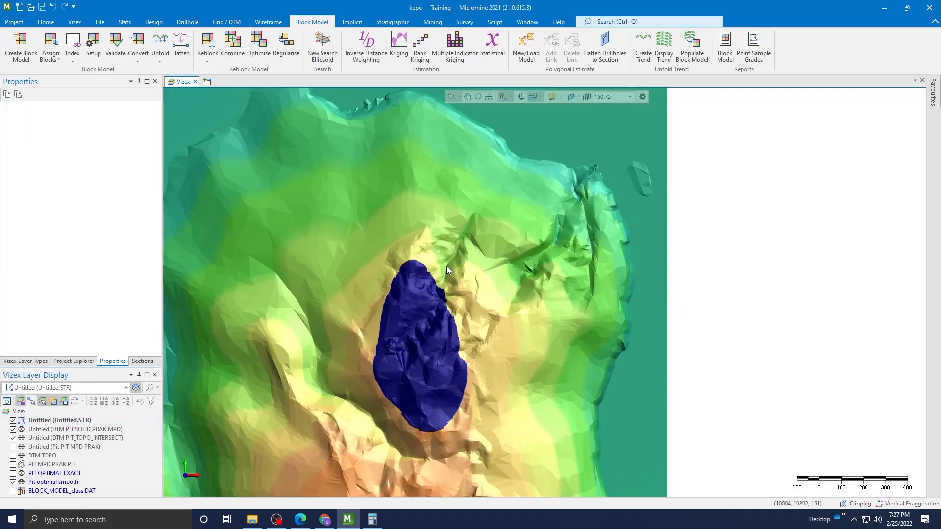
scroll(455, 268, up, 2)
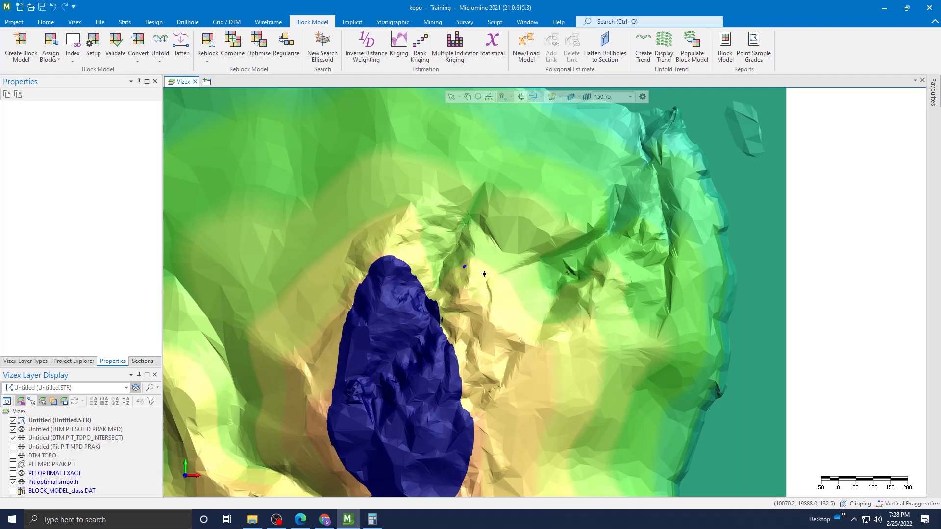
scroll(478, 263, down, 1)
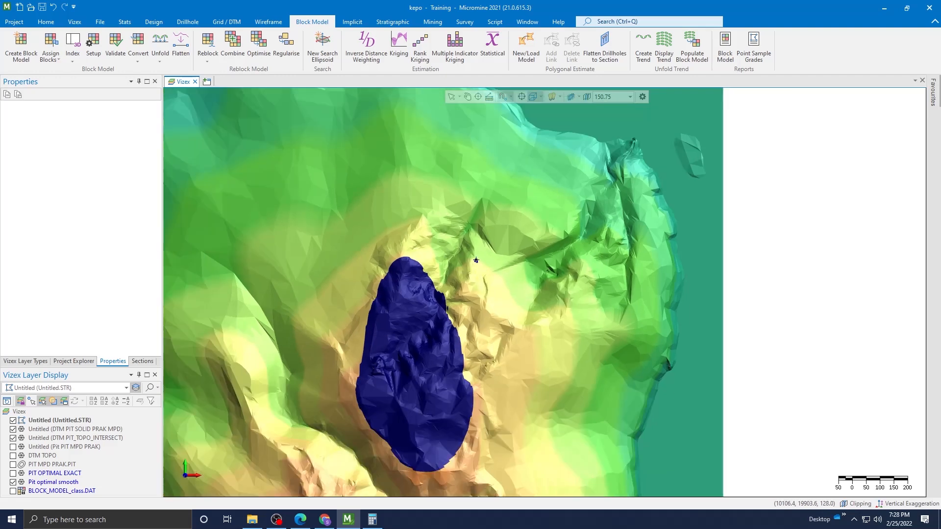
scroll(474, 259, up, 2)
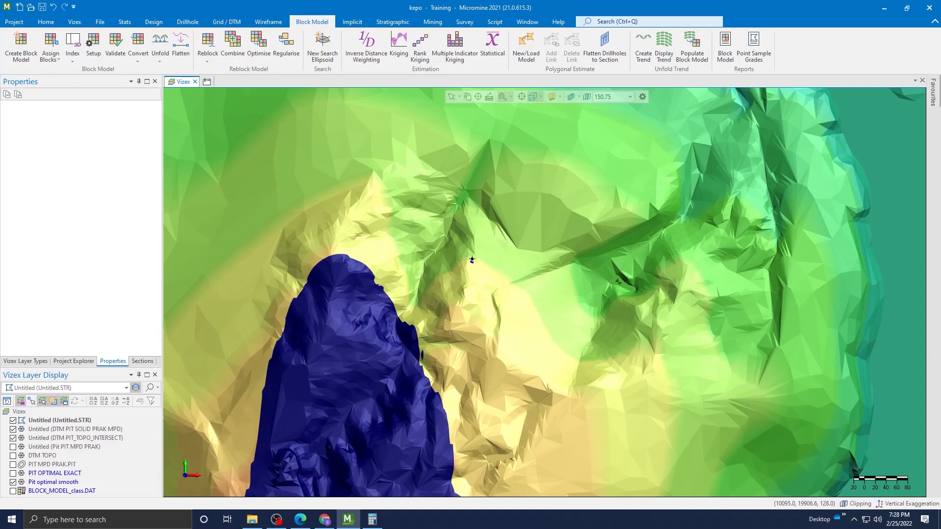
click(472, 261)
Digitise seven string points southeast from the first point, curving back up towards the northeast across the terrain.
click(526, 306)
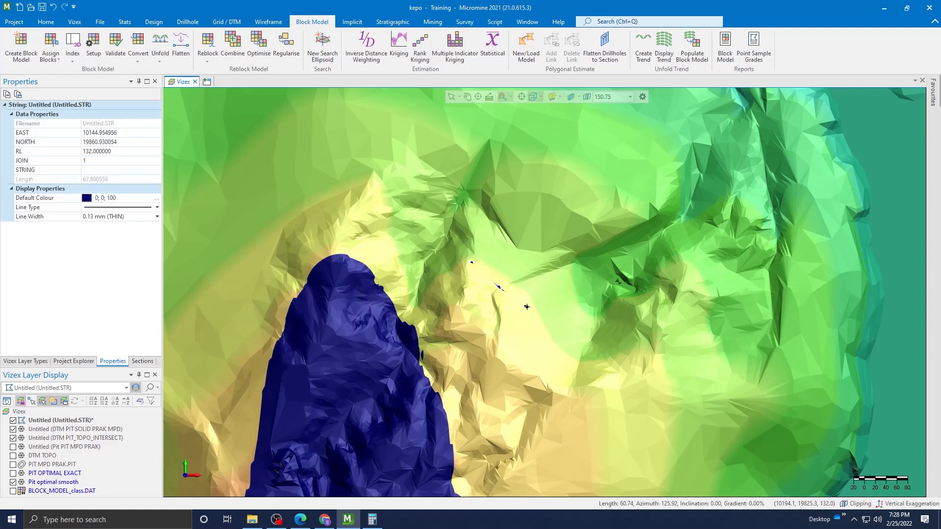
click(555, 347)
click(593, 369)
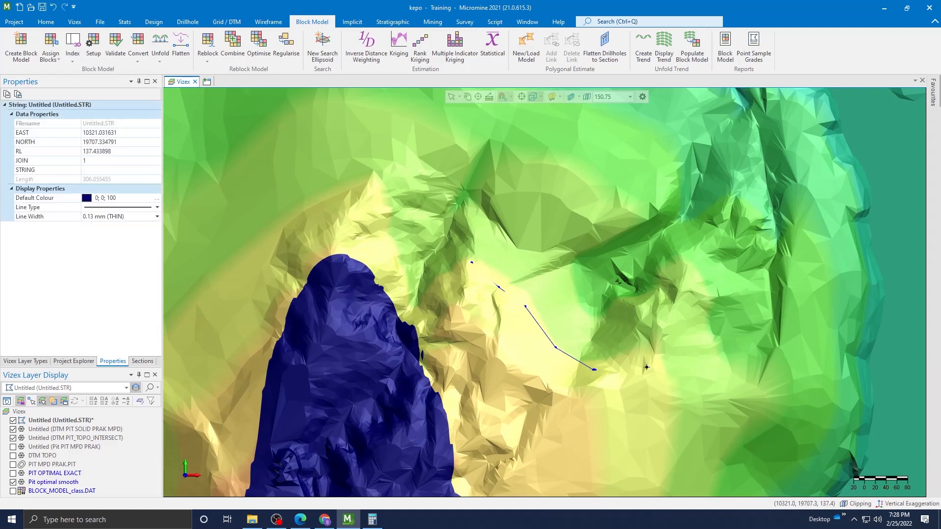
click(643, 345)
click(667, 322)
click(700, 285)
click(716, 226)
Continue the string north along the eastern slope and west along the upper slope of the terrain.
scroll(716, 226, down, 5)
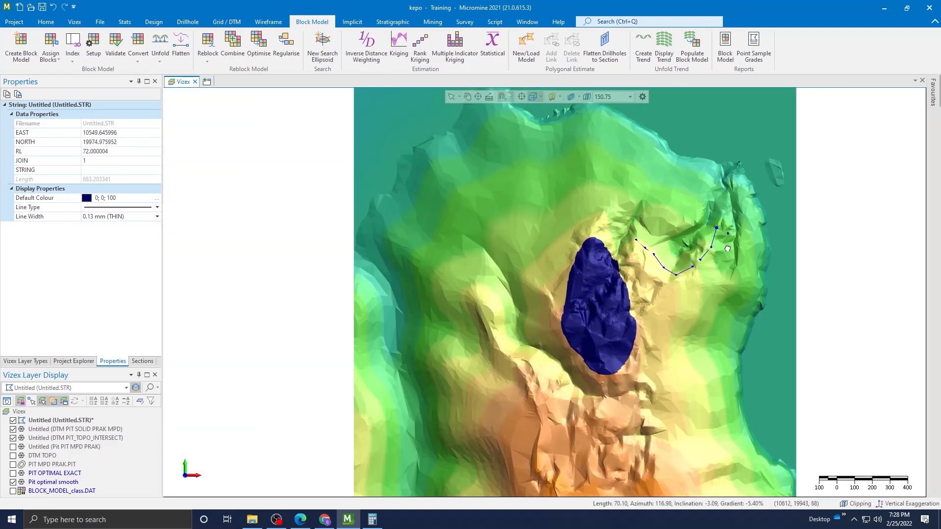
scroll(721, 258, up, 4)
click(720, 258)
click(703, 212)
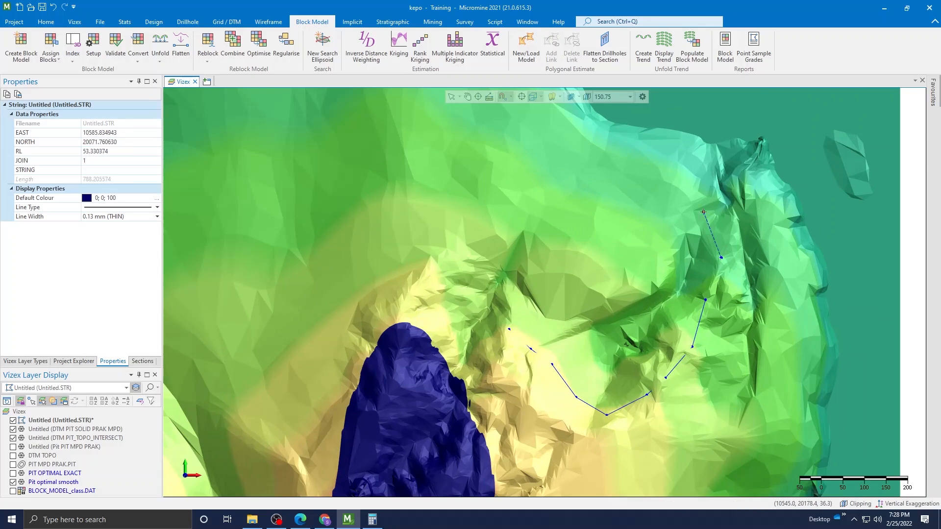
click(692, 186)
click(667, 156)
click(632, 136)
click(584, 125)
click(538, 122)
click(498, 120)
click(485, 122)
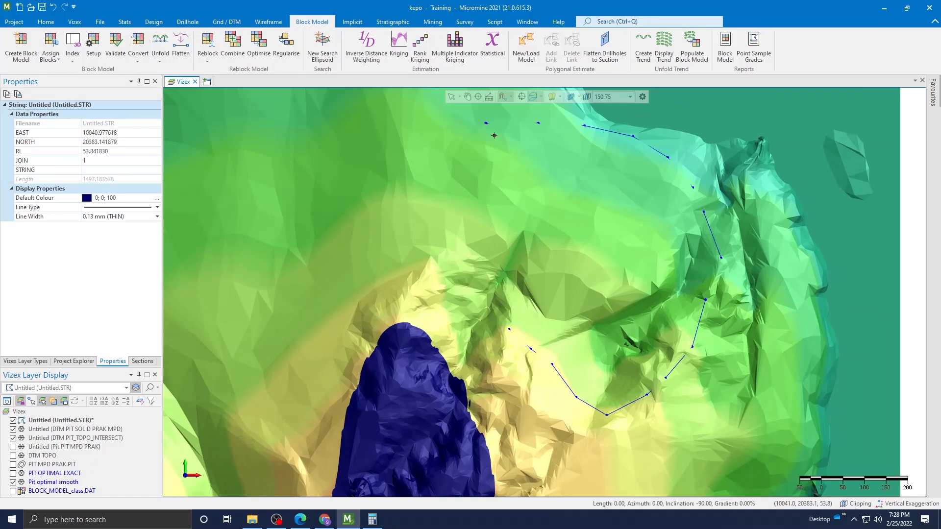
Undo the last two string points and re-digitise the northern stretch with four points closer to the hill's outer edge.
middle_drag(564, 198, 658, 300)
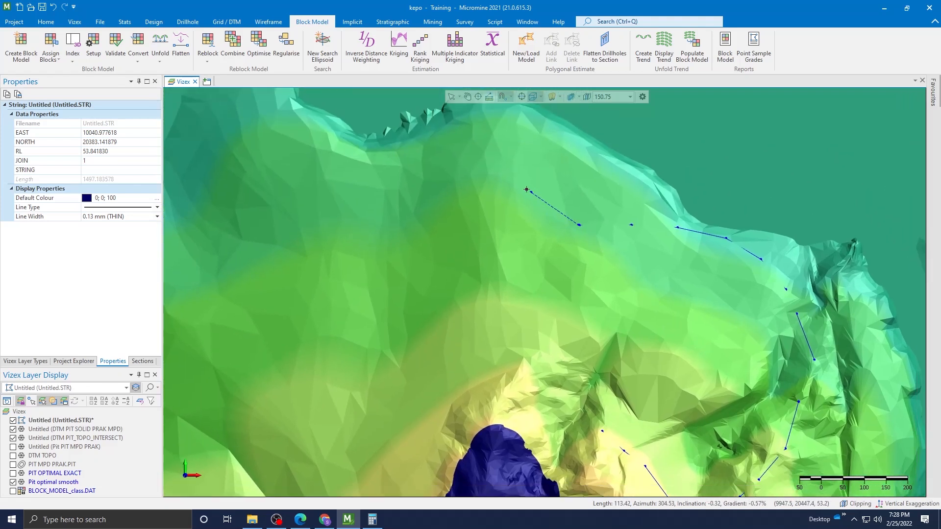
key(ctrl+z)
key(ctrl+z)
click(660, 191)
click(599, 172)
click(532, 175)
click(490, 191)
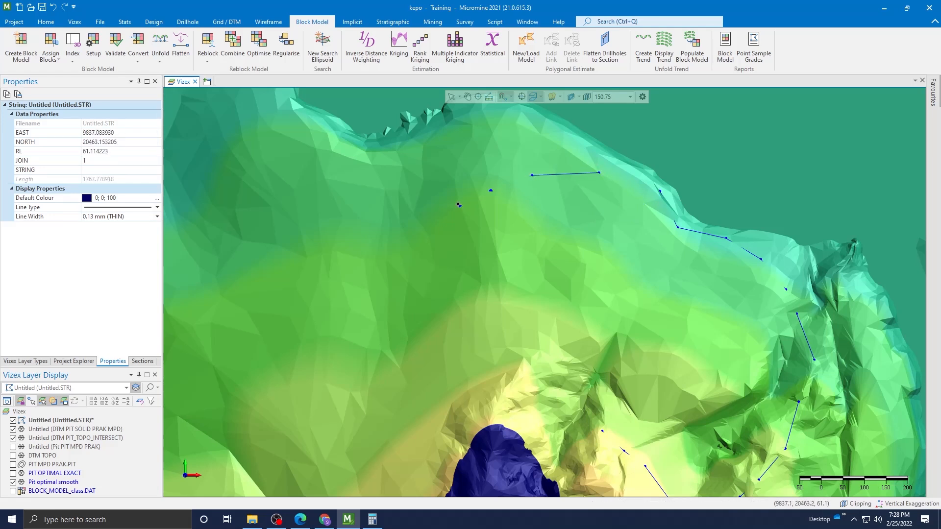
Extend the string southwest and down the western slope, curving back east north of the pit.
click(418, 199)
click(372, 221)
click(364, 258)
click(350, 309)
click(417, 364)
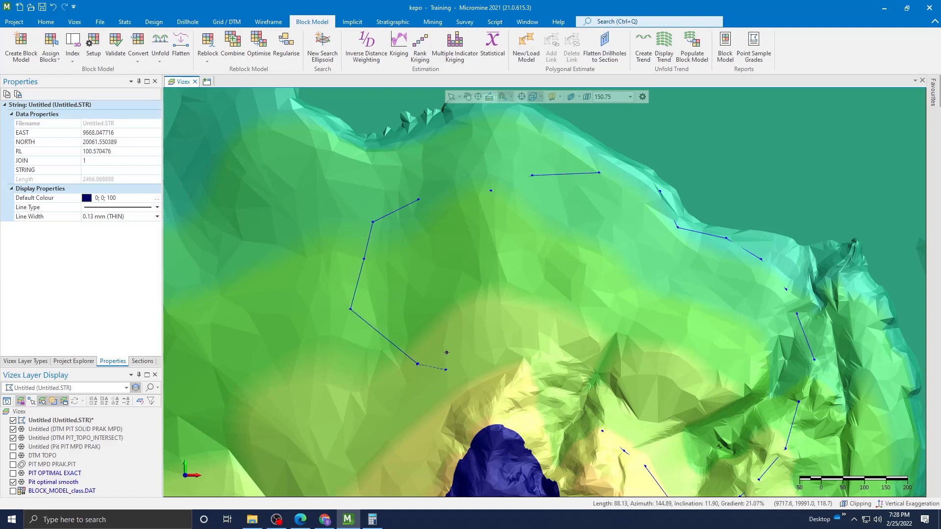
click(504, 335)
click(568, 343)
Undo the digitised string points one after another until only the first point northeast of the pit is left.
key(ctrl+z)
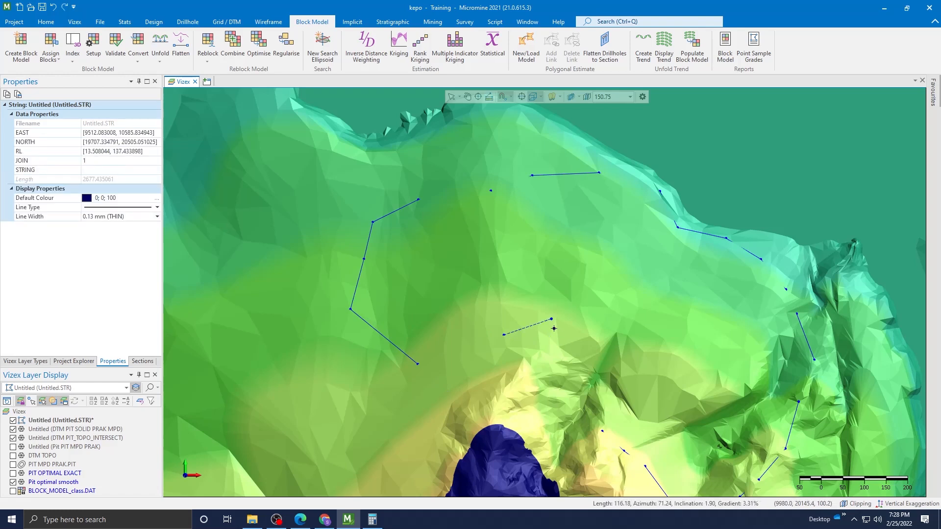
key(ctrl+z)
key(ctrl+z)
key(ctrl+z)
key(ctrl+z)
key(ctrl+z)
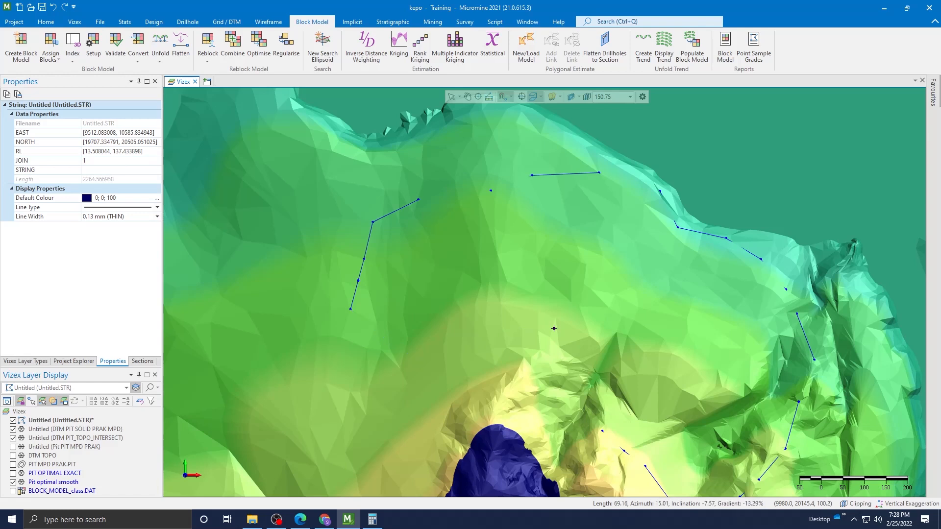
key(ctrl+z)
key(ctrl+z)
key(ctrl+z)
key(ctrl+z)
key(ctrl+z)
key(ctrl+z)
key(ctrl+z)
key(ctrl+z)
key(ctrl+z)
key(ctrl+z)
key(ctrl+z)
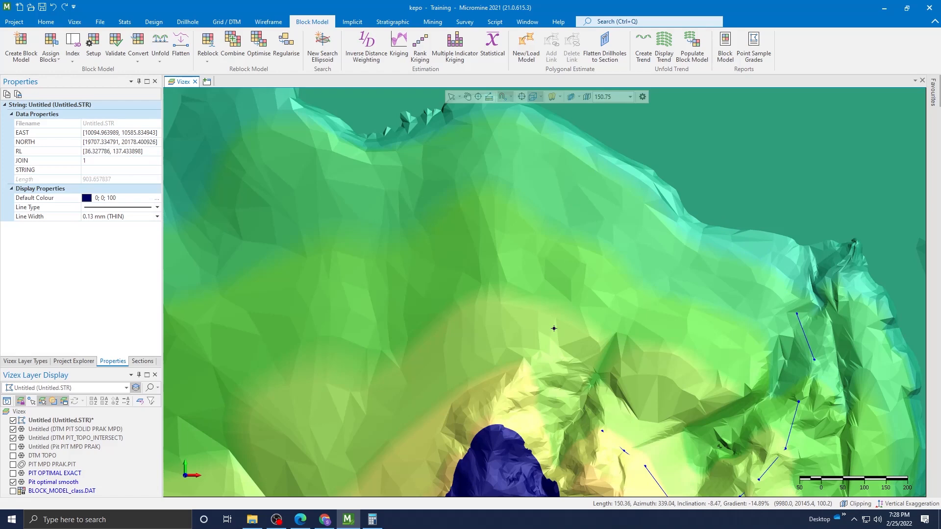
key(ctrl+z)
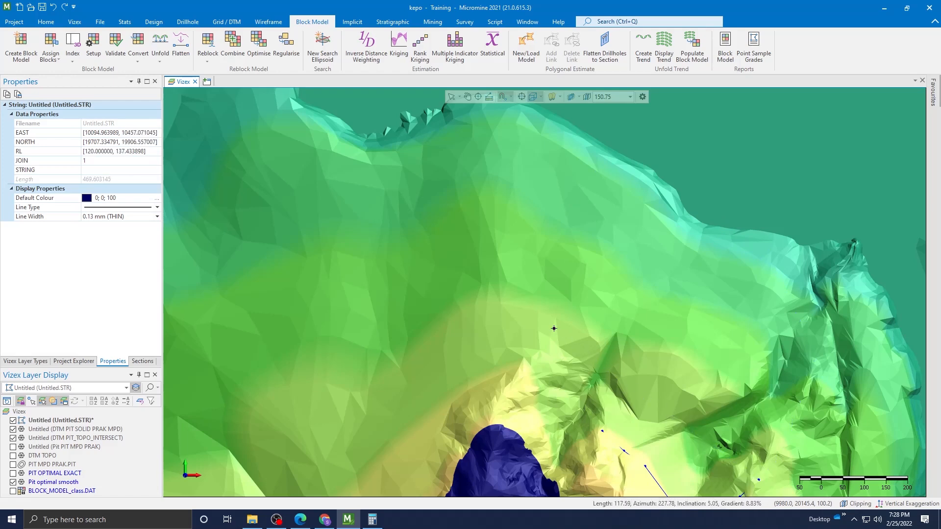
scroll(554, 328, down, 2)
middle_drag(655, 392, 650, 347)
key(ctrl+z)
key(ctrl+z)
key(ctrl+z)
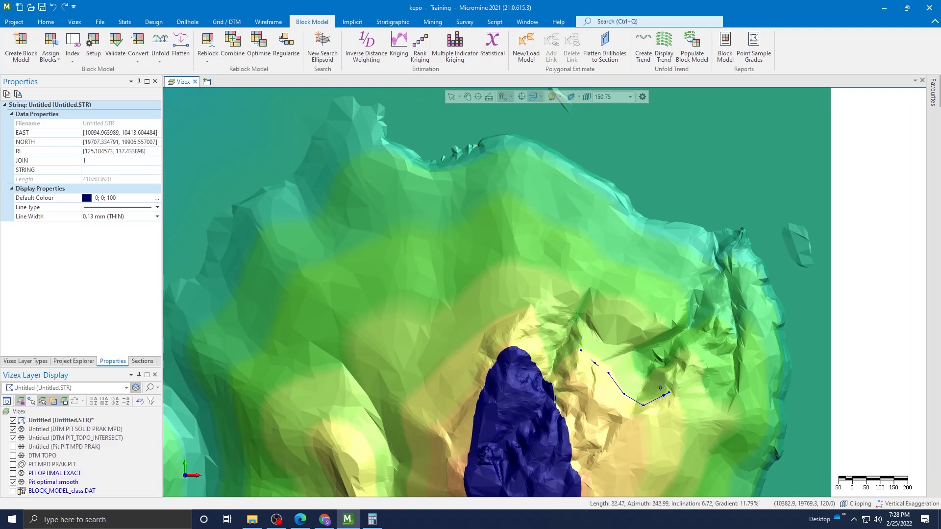
key(ctrl+z)
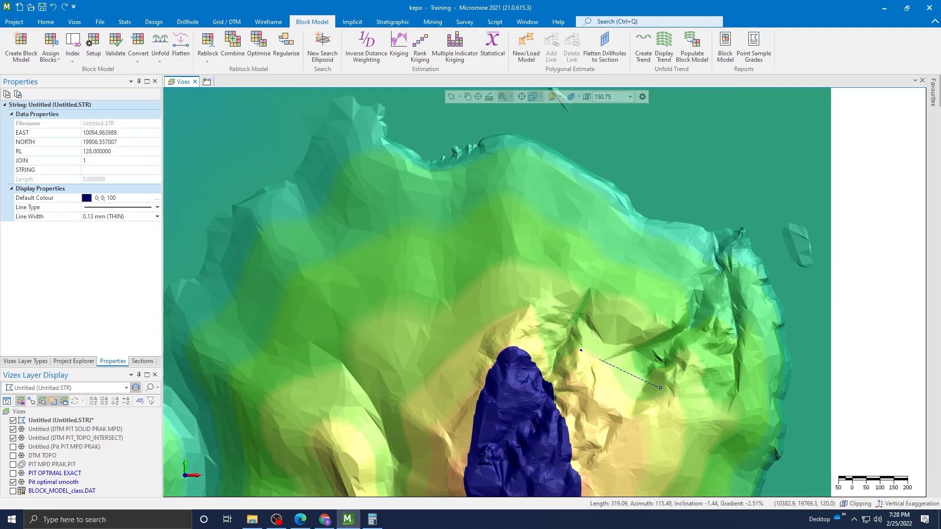
Change the snap mode and digitise seven string points southeast from the first point, curving up towards the northeast.
click(511, 96)
click(540, 140)
scroll(555, 325, up, 3)
click(613, 339)
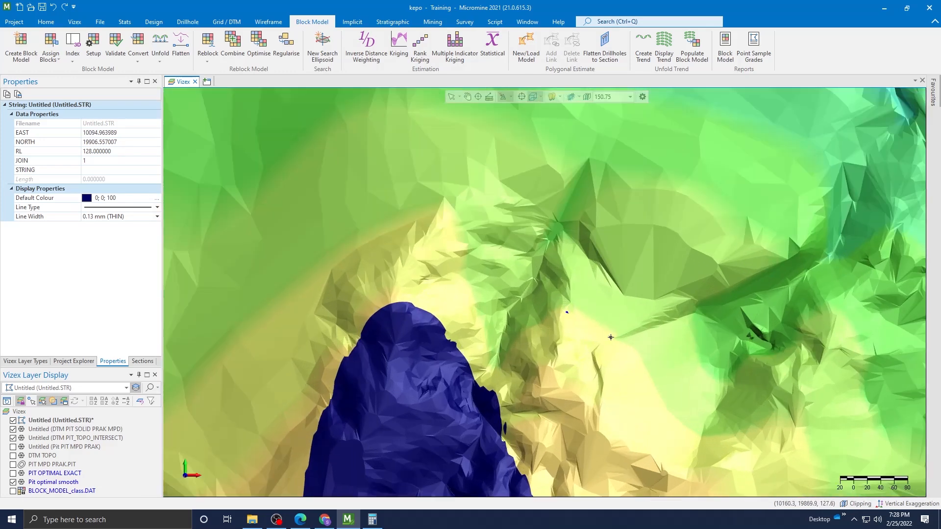
click(642, 380)
click(671, 425)
click(732, 443)
click(789, 417)
click(839, 384)
click(872, 326)
Continue the string with seven points north along the eastern ridge and northwest along the hill's outer edge.
scroll(871, 326, down, 3)
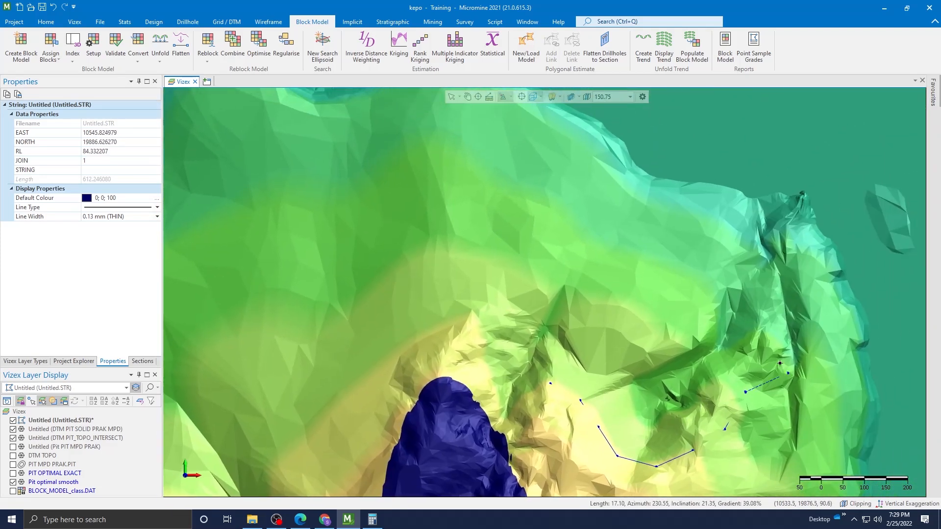
click(769, 344)
click(775, 287)
click(772, 244)
click(758, 208)
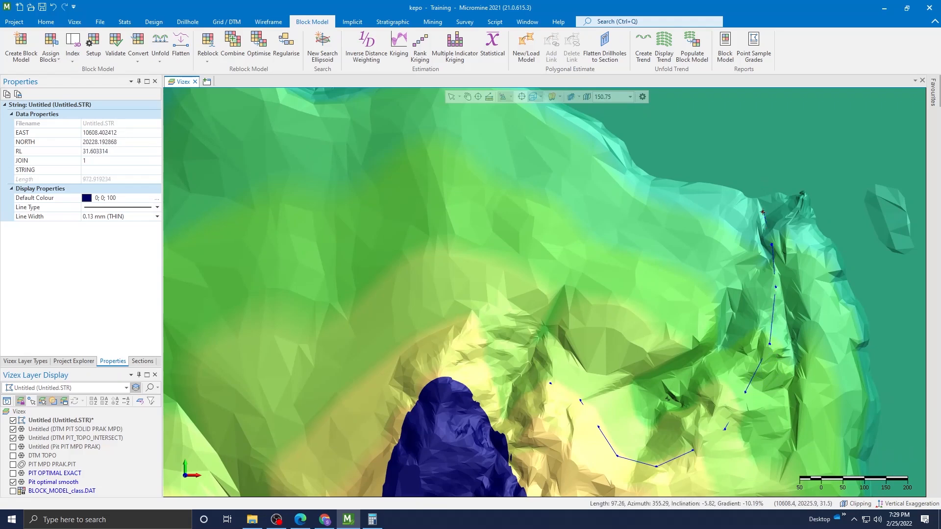
click(704, 189)
click(626, 162)
click(586, 123)
Add six string points west along the hill's northern edge, turning south at the northwest corner.
middle_drag(692, 272, 763, 405)
click(618, 236)
click(561, 207)
click(509, 202)
click(474, 218)
click(414, 241)
click(400, 271)
Add four string points running south down the western slope towards the ground northwest of the pit.
scroll(398, 308, down, 2)
middle_drag(399, 309, 427, 252)
click(417, 279)
click(417, 312)
click(428, 327)
click(438, 352)
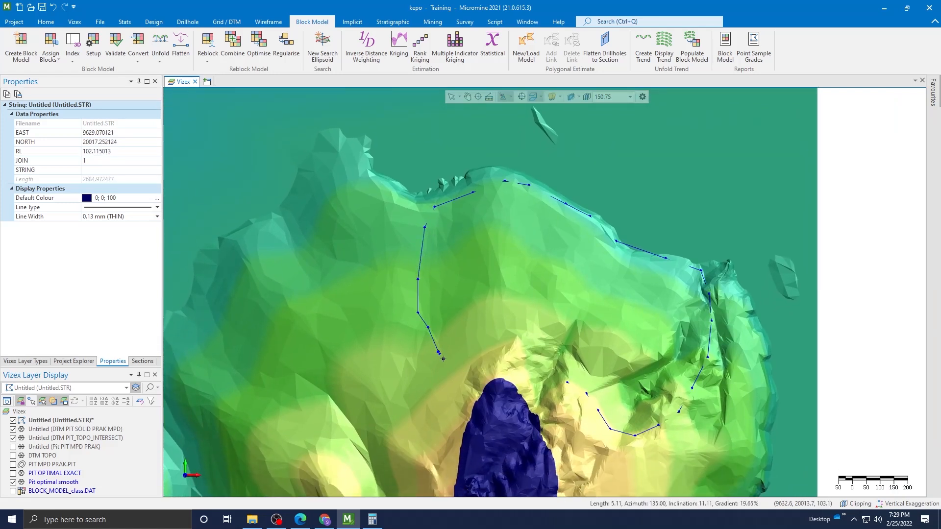
Digitise the remaining points eastward north of the pit and close the string at its first point.
click(455, 364)
click(490, 347)
click(517, 339)
scroll(526, 353, up, 3)
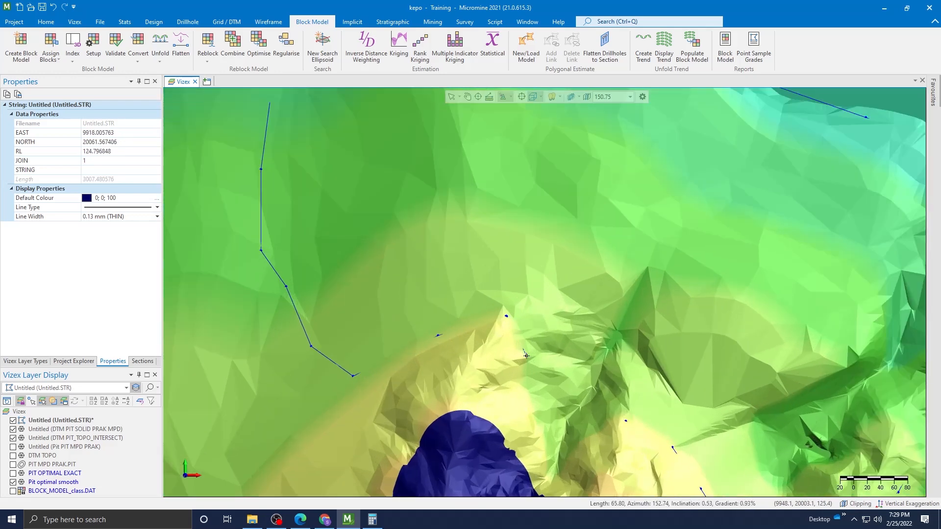
click(527, 345)
click(537, 366)
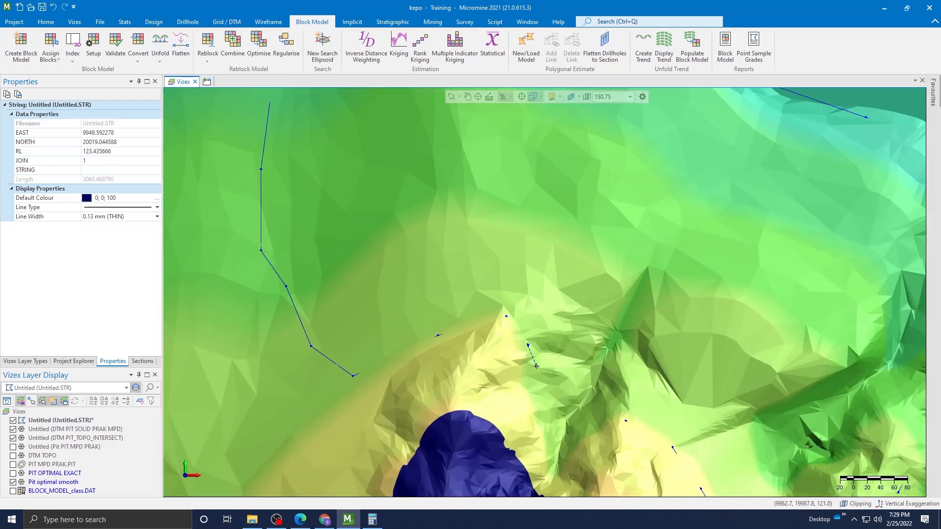
click(577, 386)
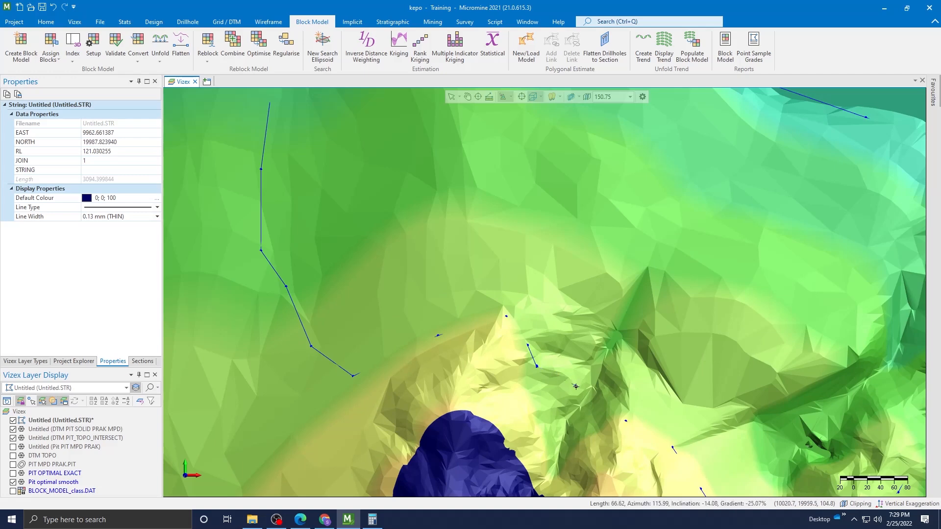
click(599, 404)
right_click(592, 406)
right_click(592, 406)
key(Escape)
Smooth the closed boundary string with the Smooth tool.
scroll(592, 406, down, 5)
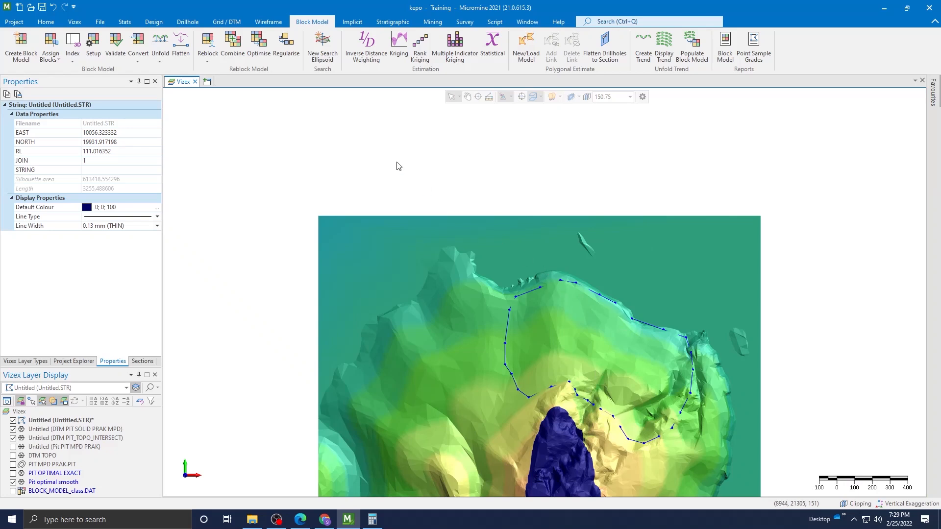
click(155, 22)
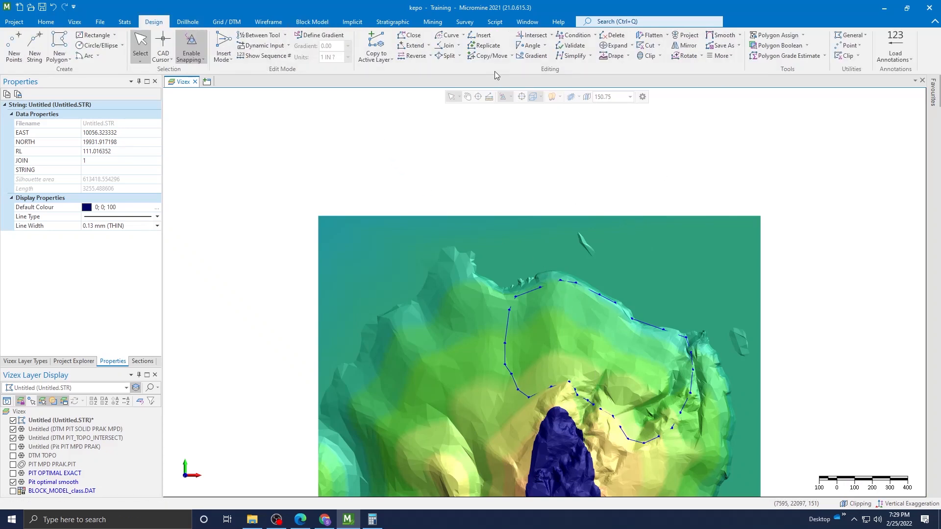
click(720, 35)
scroll(683, 406, up, 3)
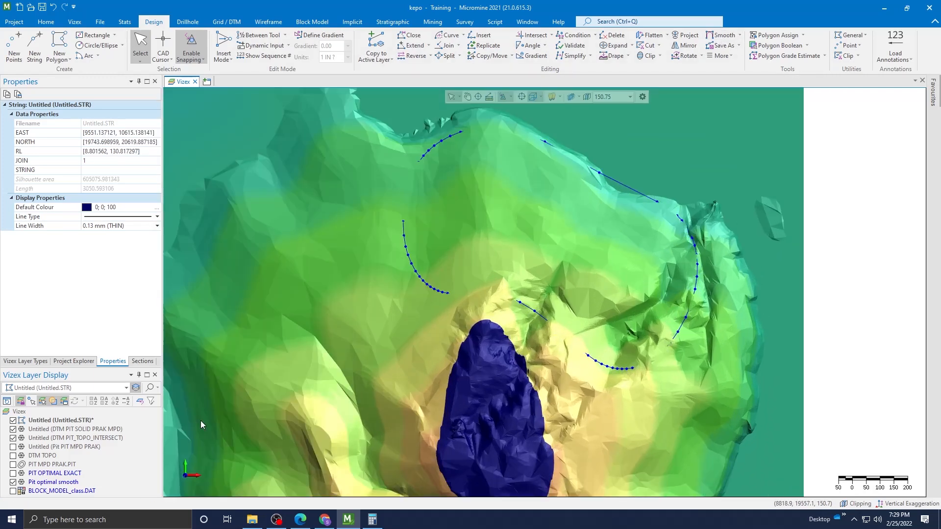
Save the untitled string layer's form with the title WASTE DUMP BATASAN.
right_click(79, 421)
click(125, 255)
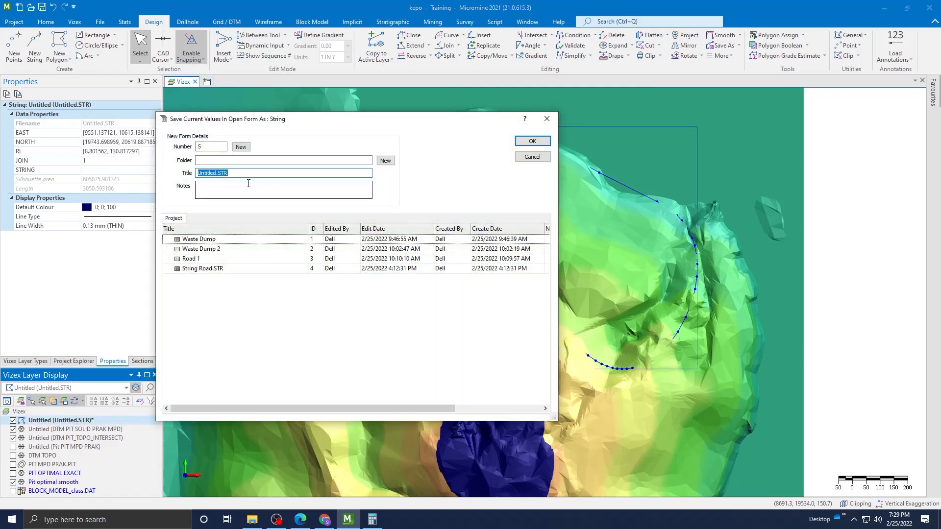
text(wA)
click(532, 141)
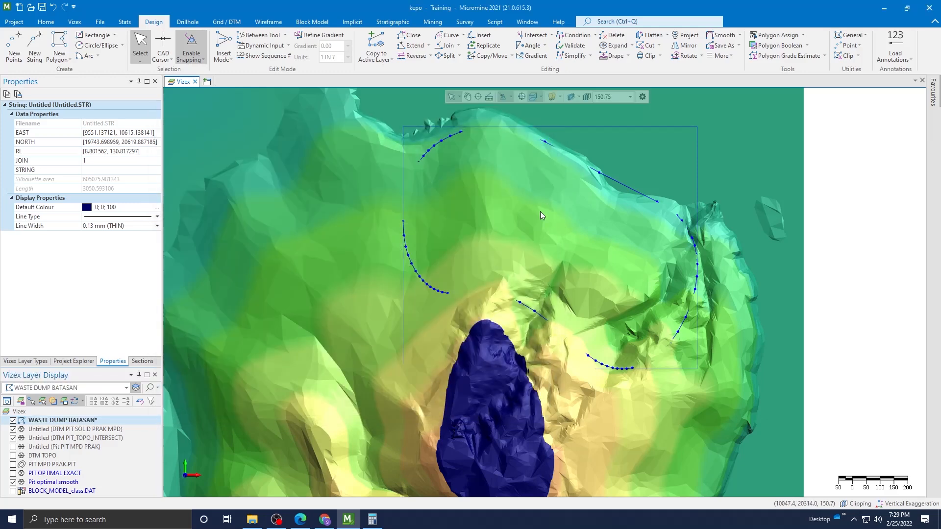
Save the boundary string's data as a STRING file named WASTE DUMP BATASAN.
click(848, 238)
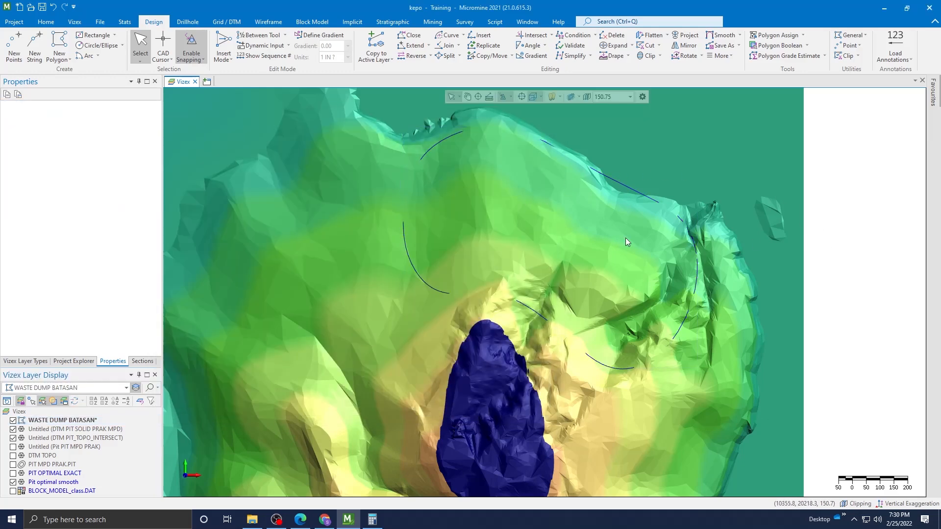
click(620, 189)
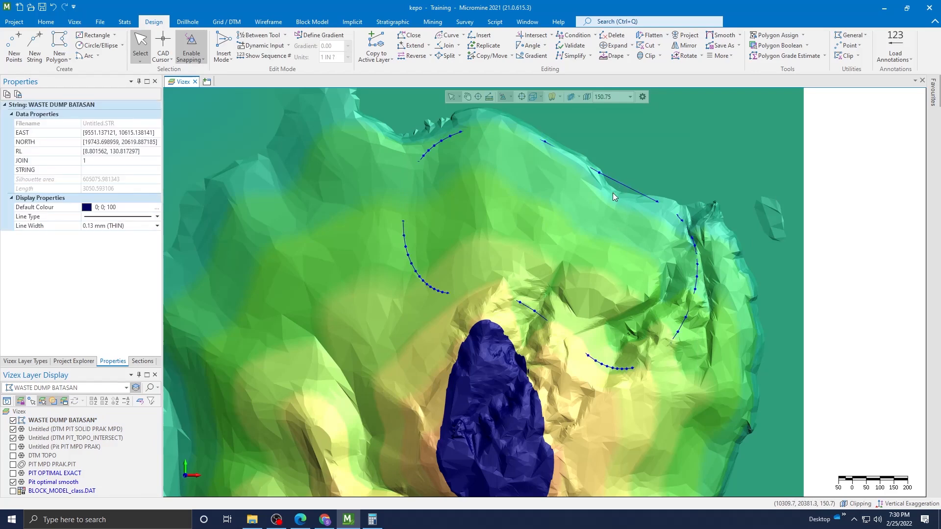
click(59, 420)
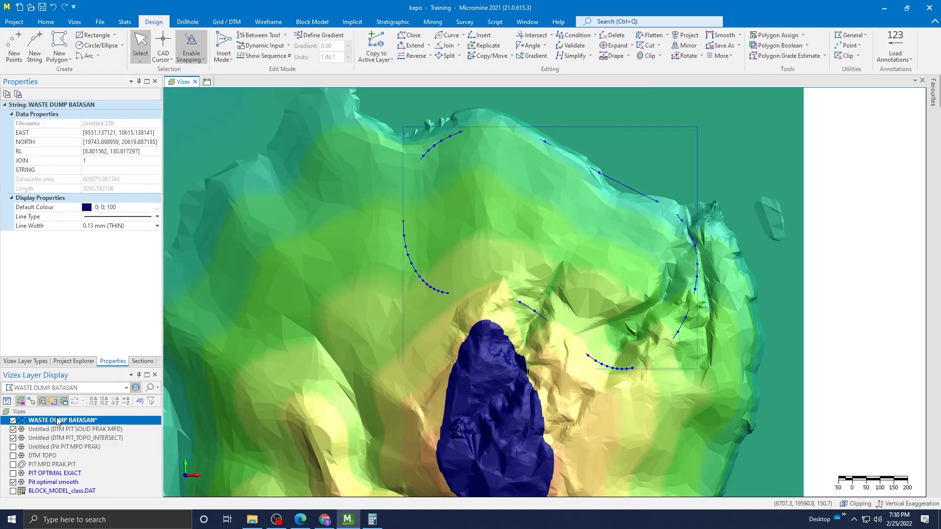
right_click(59, 420)
click(95, 233)
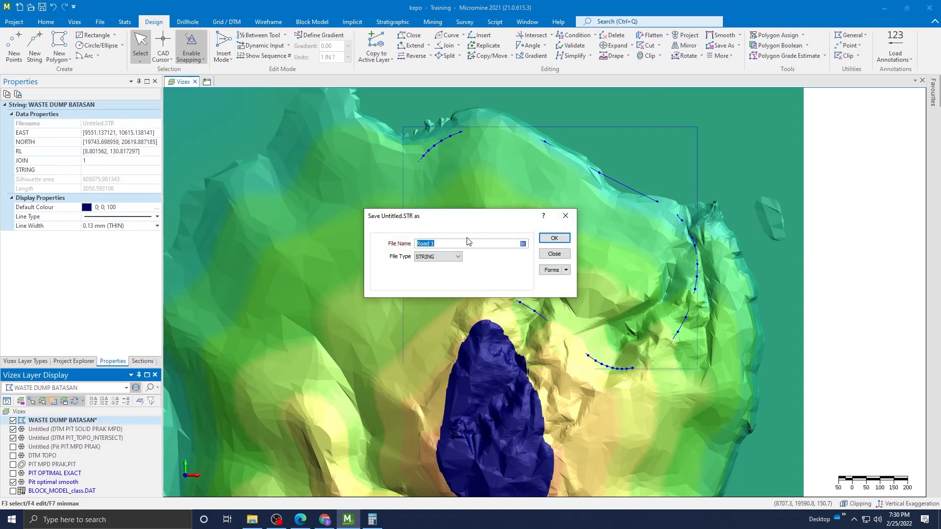
text(WAS)
text(TE DUMP BATAS)
click(554, 238)
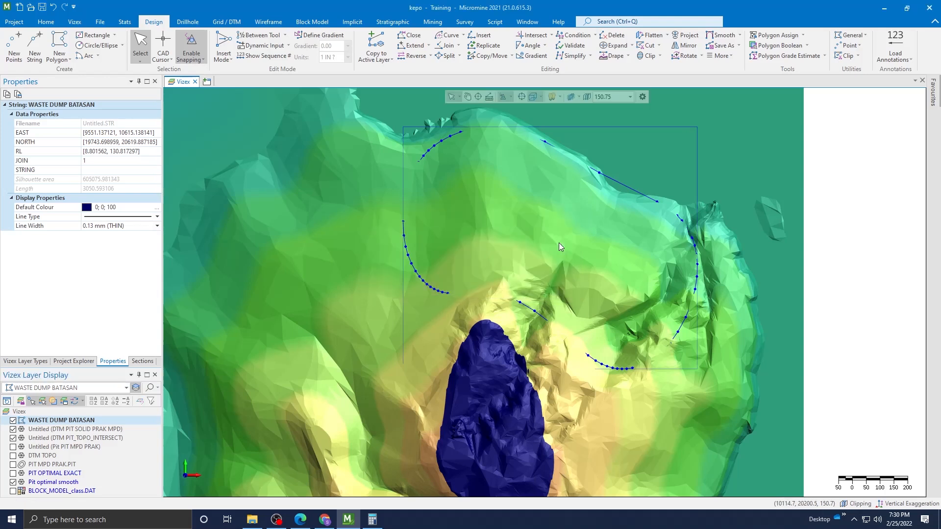
Start a waste dump model using WASTE DUMP BATAS.STR as the initial toe boundary file.
click(696, 203)
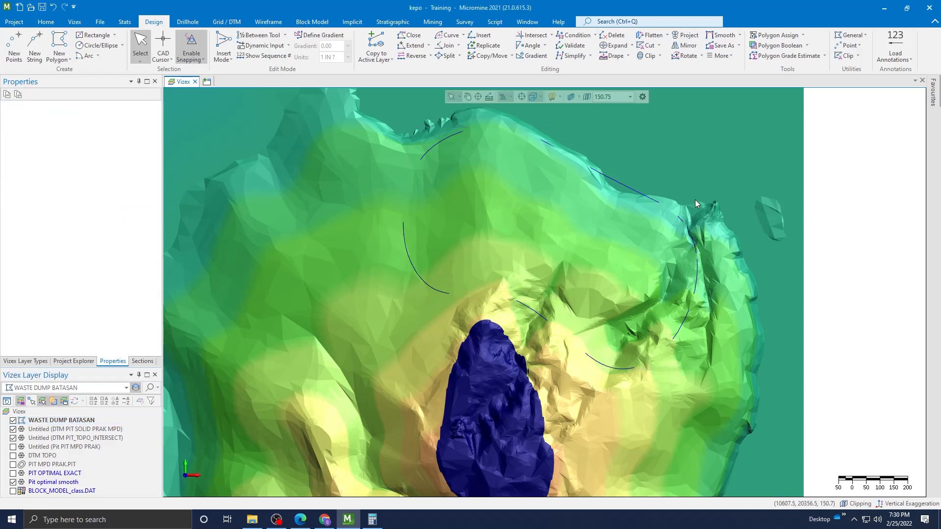
click(622, 190)
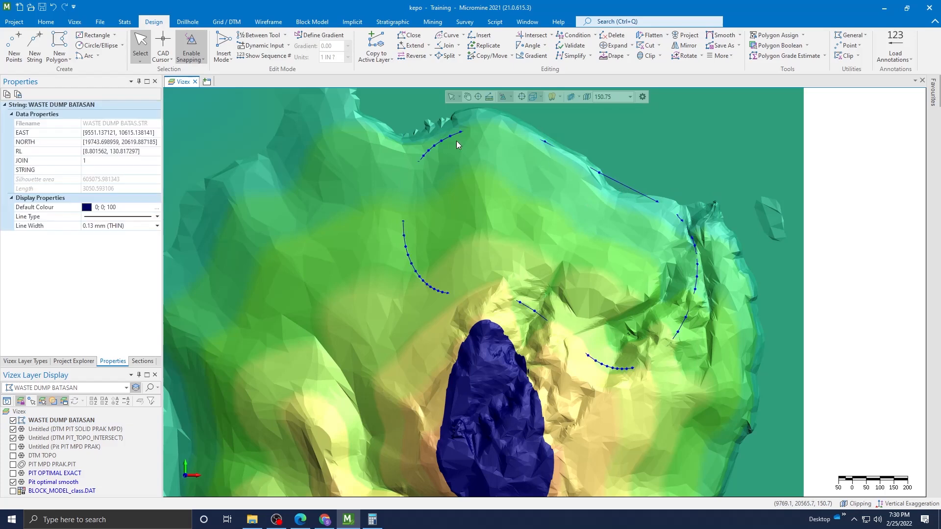
click(432, 21)
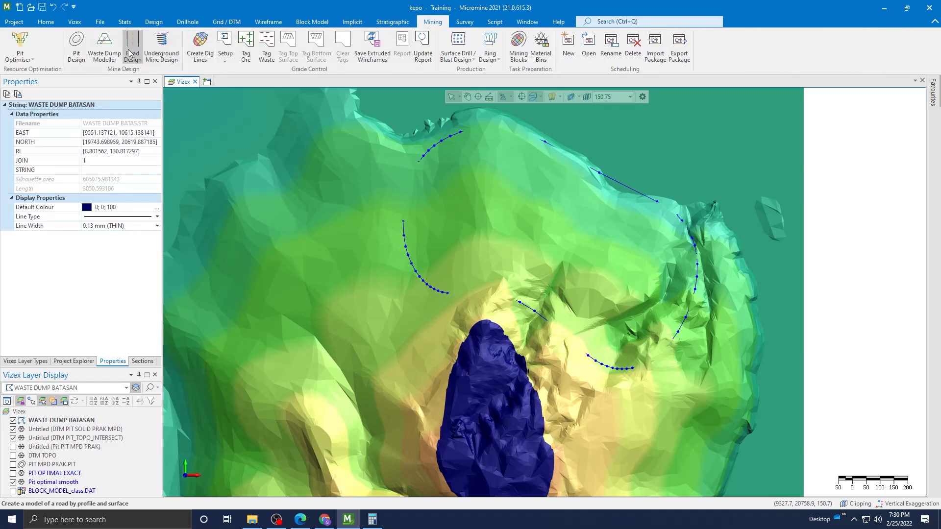
click(107, 57)
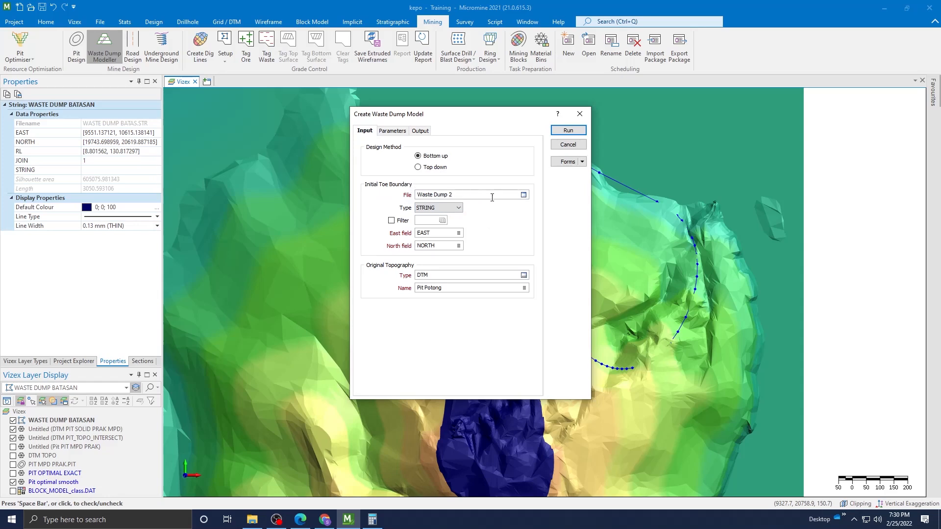
click(523, 196)
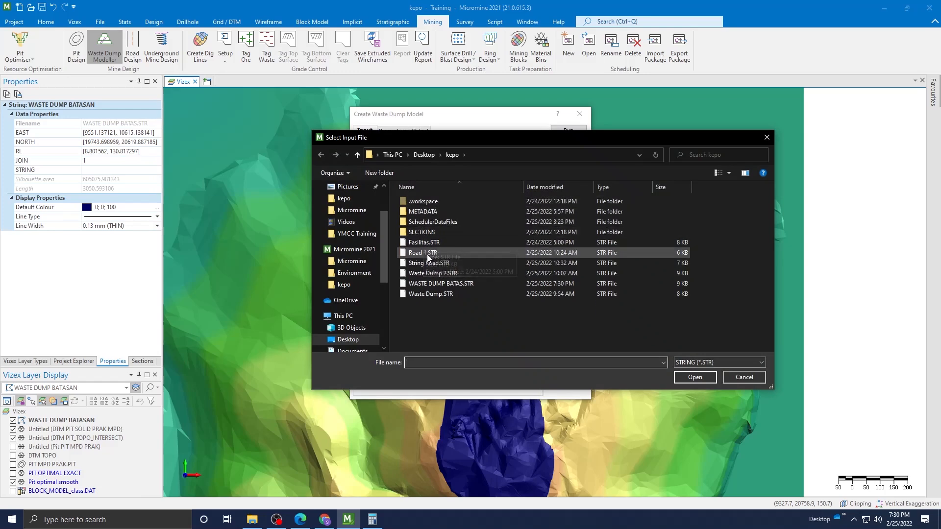
click(454, 284)
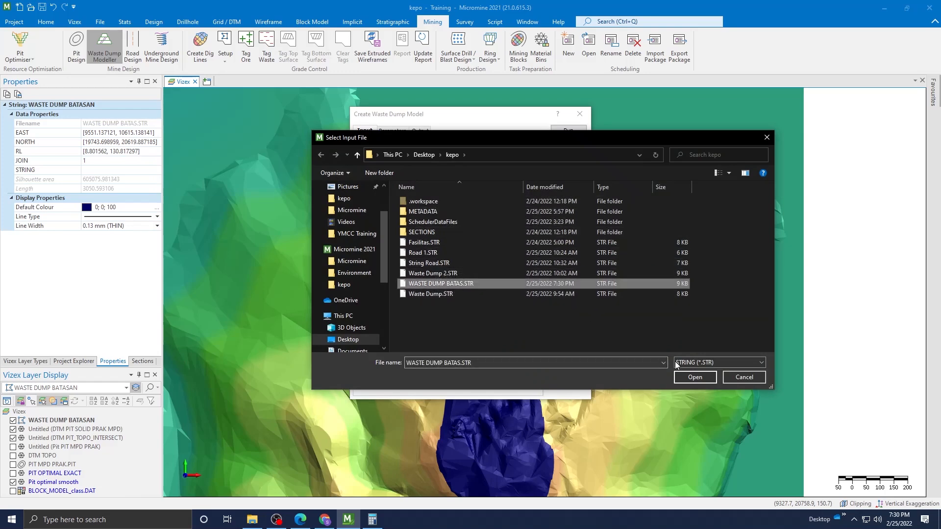
click(695, 377)
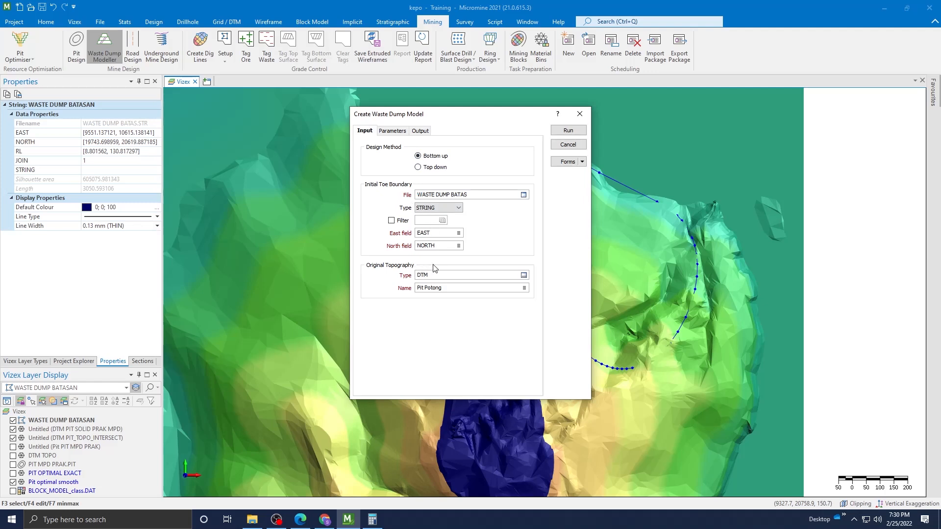
Set the waste dump model's original topography to the DTM wireframe PIT_TOPO_INTERSECT.
click(524, 289)
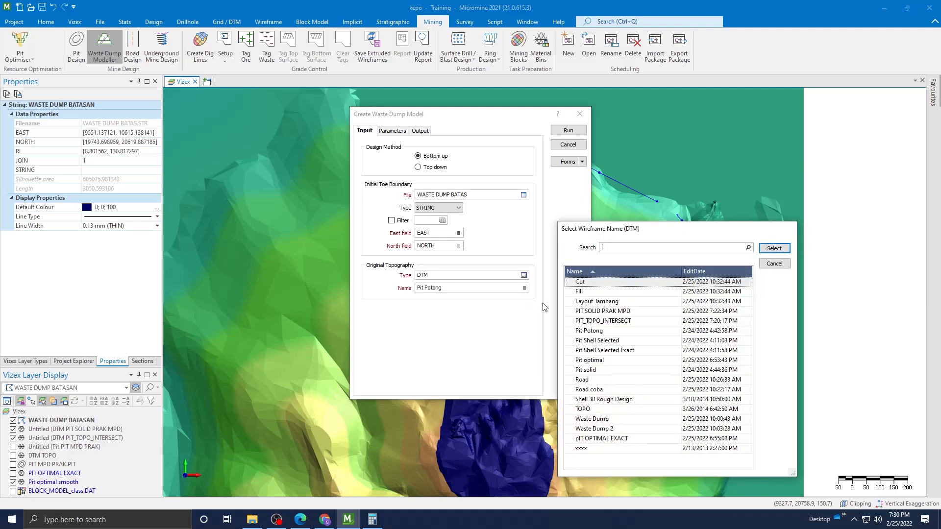
click(604, 322)
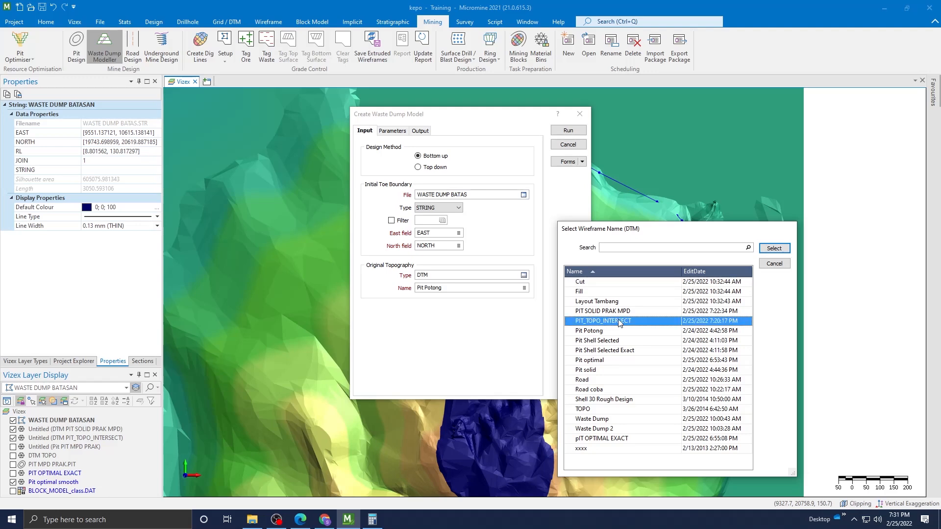
click(774, 248)
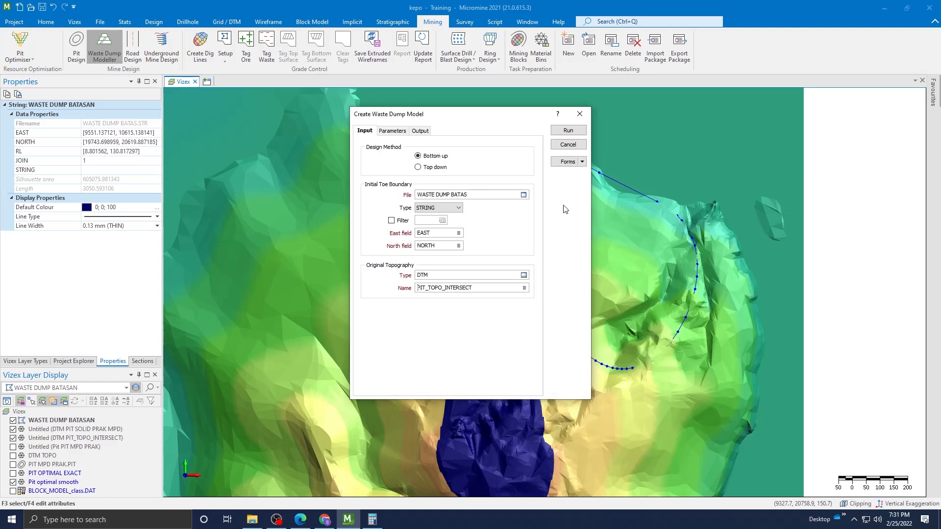
Define the dump with slope angle 30, lift height 5, berm width 3 and a target volume of 16500000 m3.
click(392, 131)
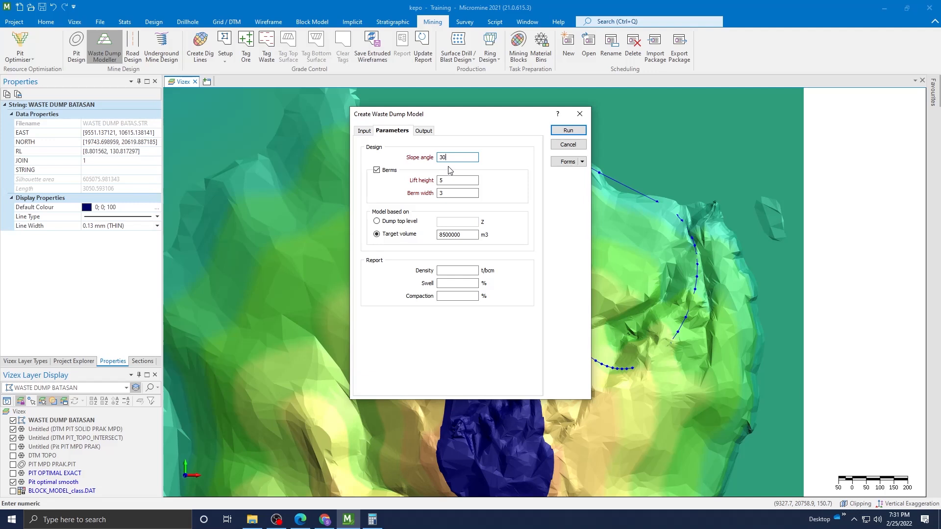
click(460, 180)
click(454, 194)
click(459, 235)
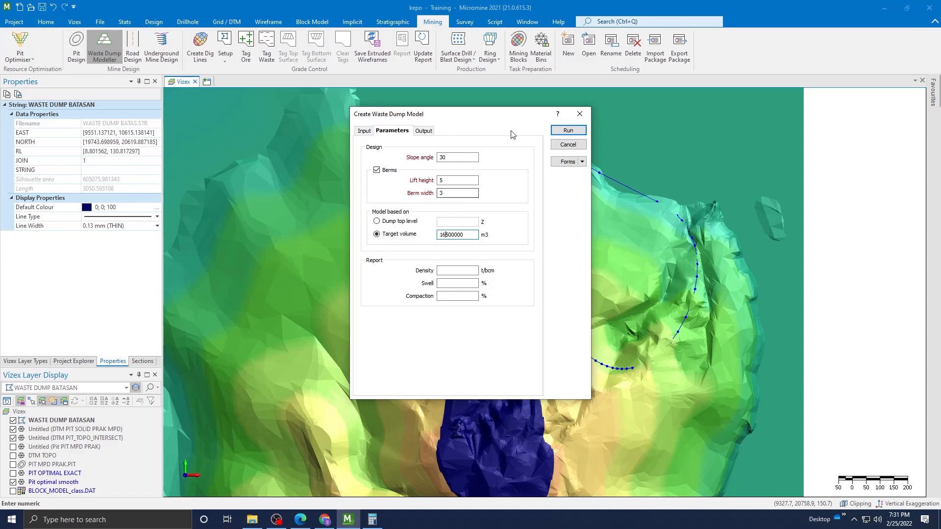
Name the output solid WASTE DUMP PRAK and its report file WASTE PRAK RPT.
click(430, 131)
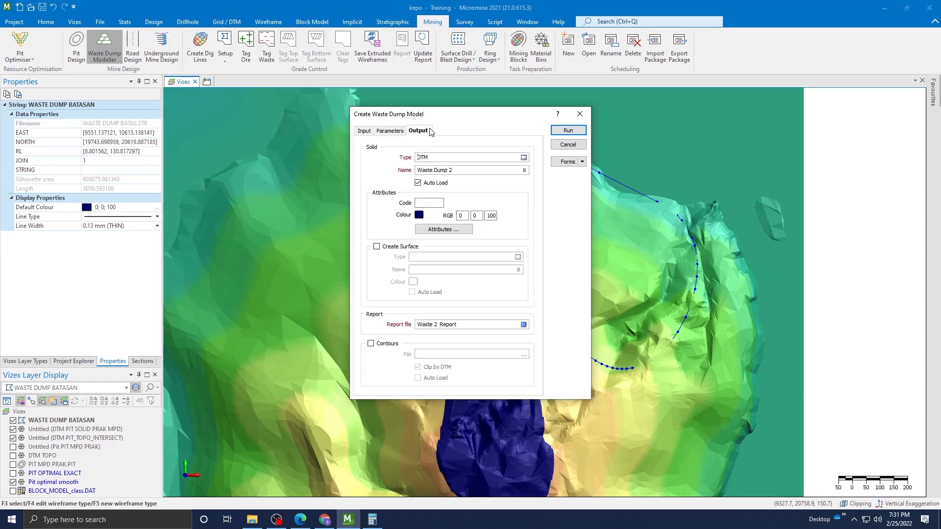
click(458, 171)
drag(457, 171, 388, 159)
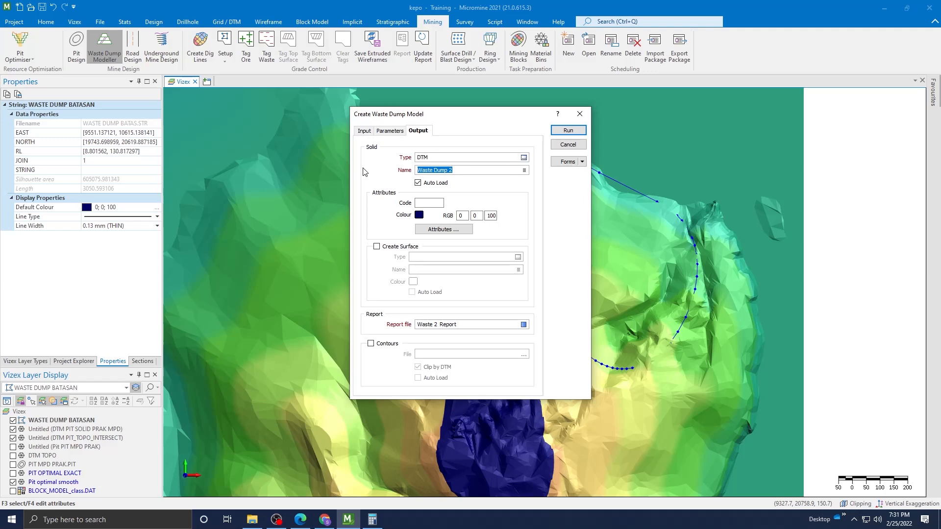
text(WASTE DUMP PRAK)
mouse_move(465, 170)
mouse_down()
mouse_move(436, 170)
mouse_move(457, 167)
mouse_up()
drag(460, 324, 409, 326)
text(W)
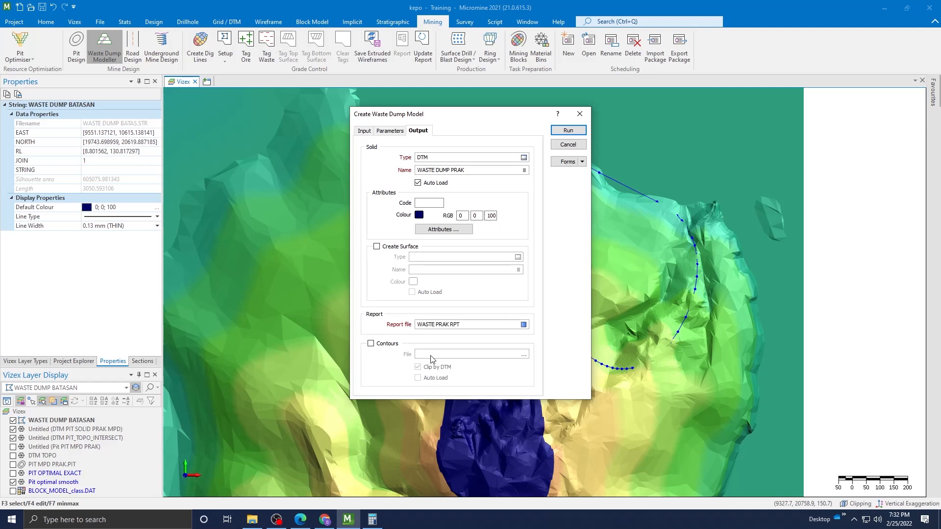
Run the waste dump modeller, review its input settings and close the form.
click(564, 134)
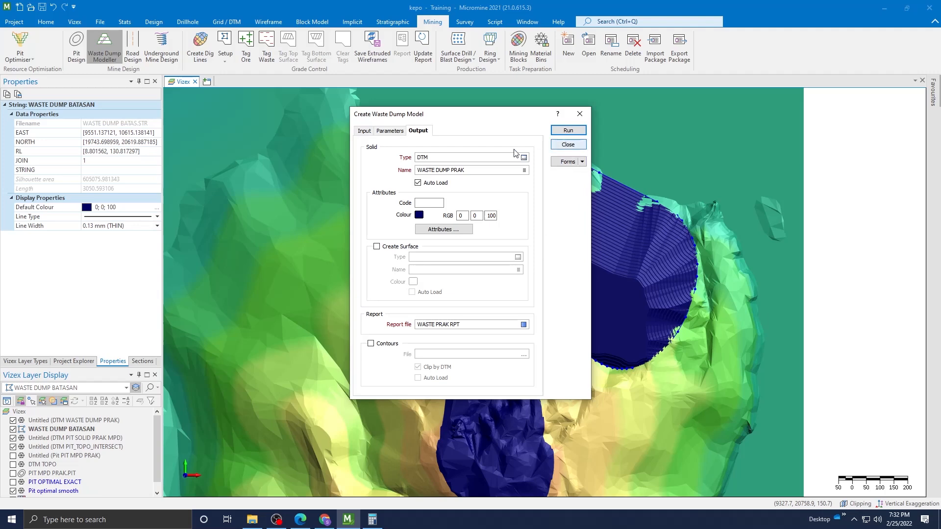
click(362, 131)
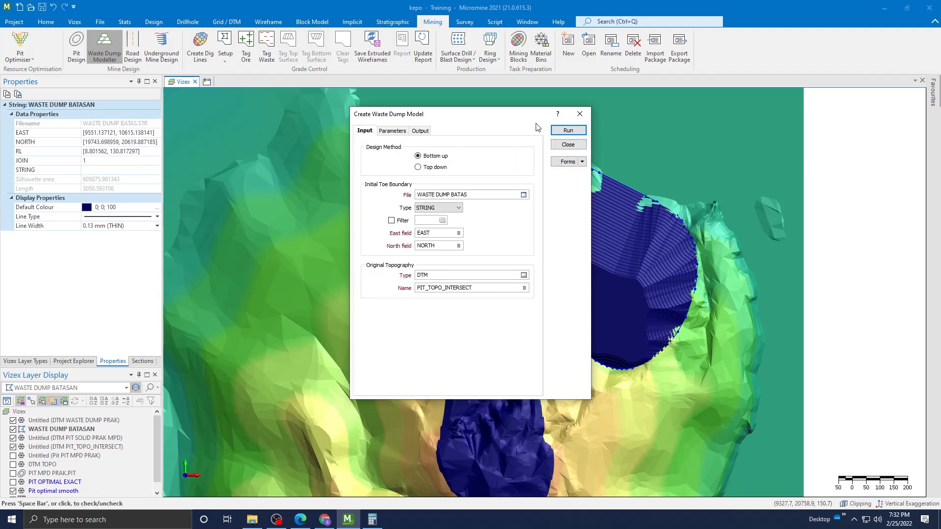
click(568, 145)
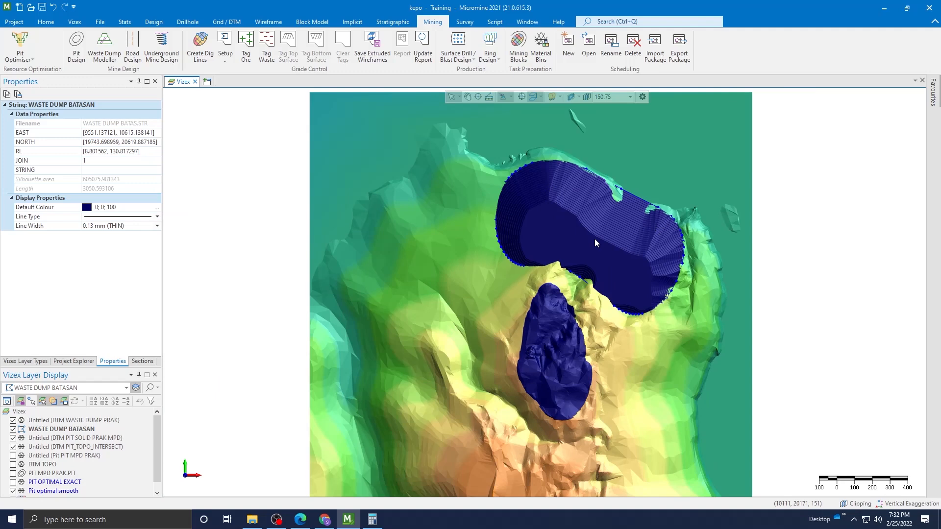
Examine the new waste dump solid and the surrounding topography along with their wireframe properties.
scroll(594, 239, up, 3)
click(661, 259)
scroll(660, 260, down, 2)
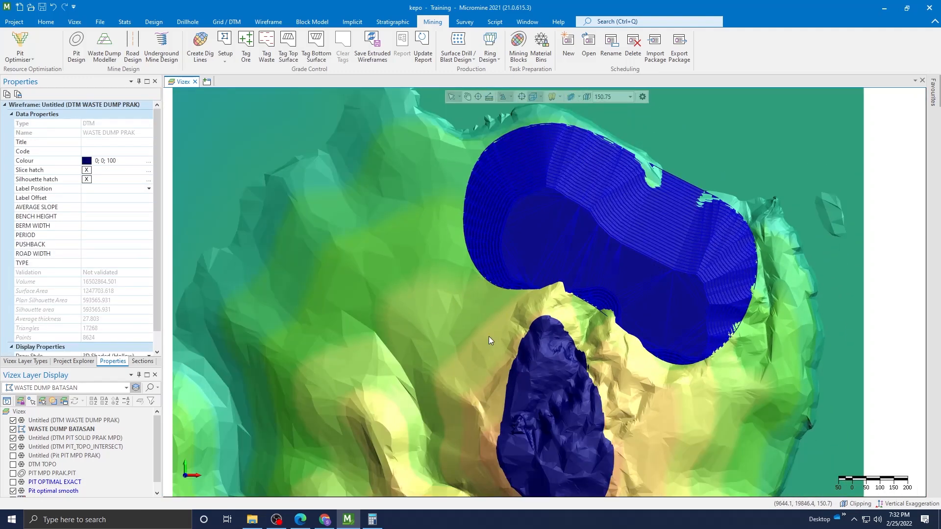
scroll(539, 334, up, 1)
scroll(710, 294, down, 2)
click(797, 277)
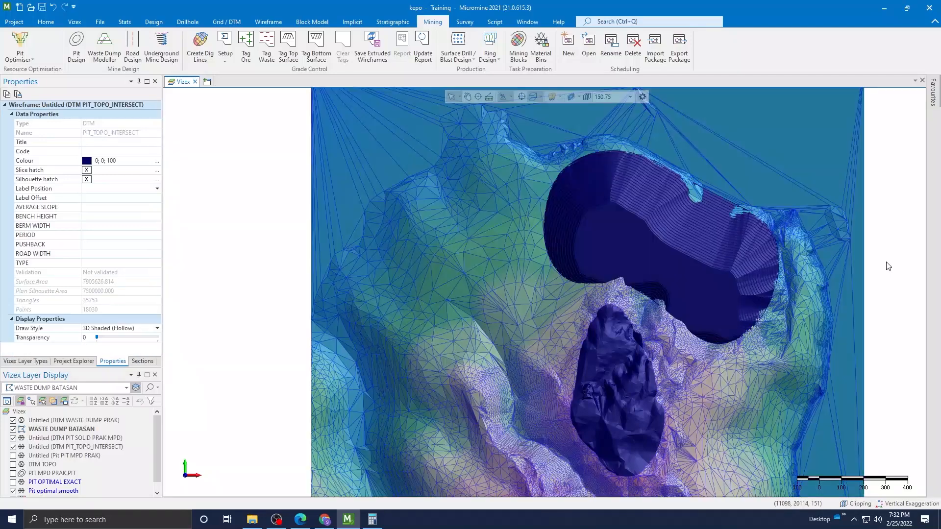
click(886, 262)
click(701, 286)
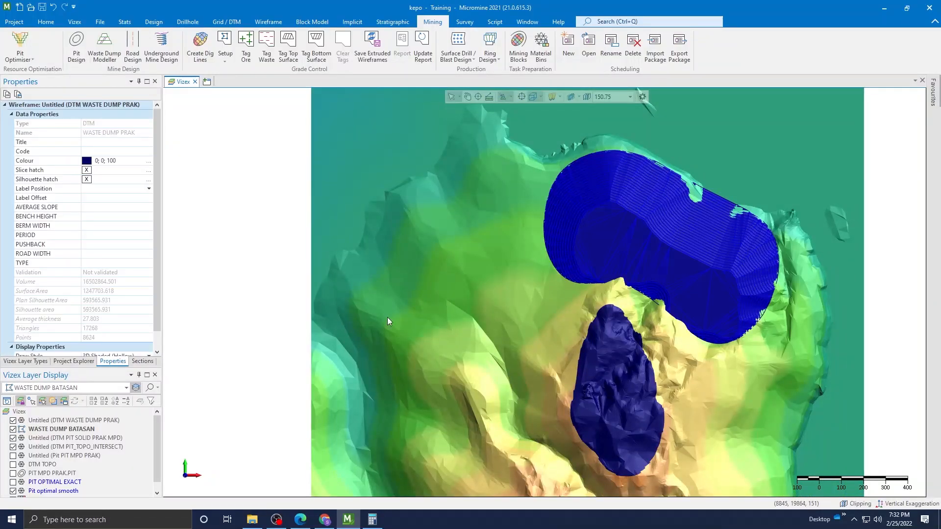
Turn on 3D colour coding for the WASTE DUMP PRAK wireframe layer with dark grey as the default colour.
click(49, 421)
right_click(51, 420)
click(104, 415)
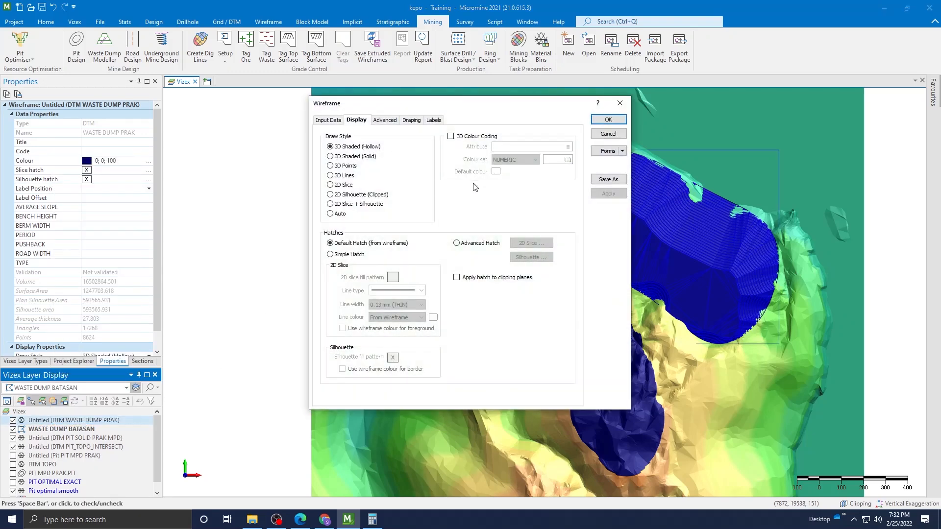
click(325, 120)
click(387, 120)
click(366, 121)
click(451, 137)
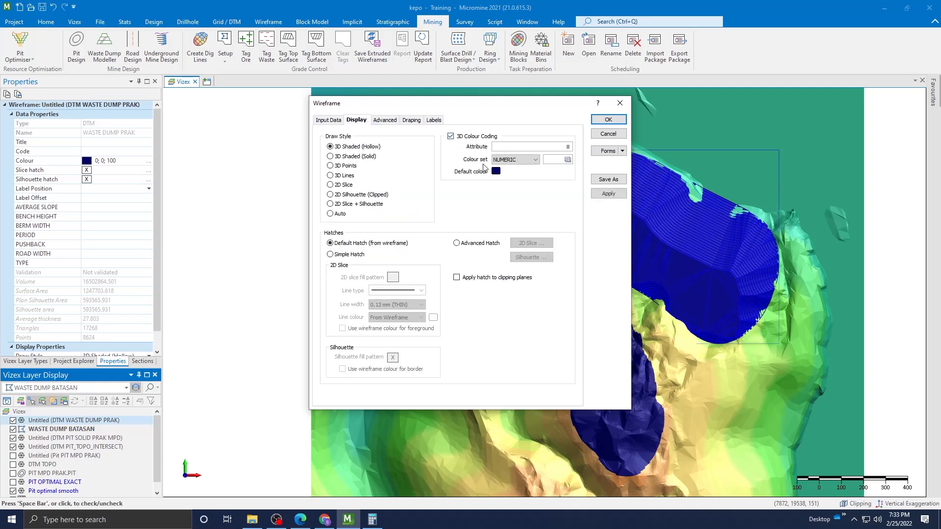
click(496, 171)
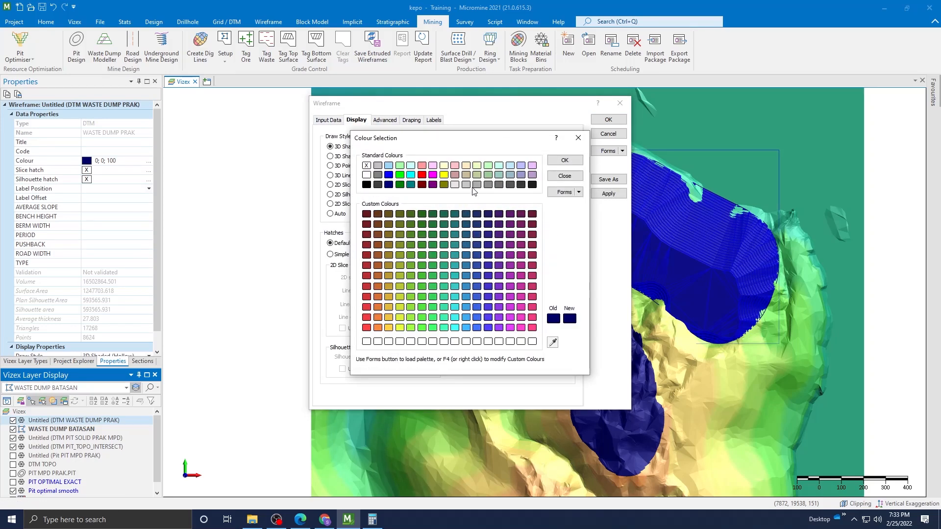
click(488, 184)
click(499, 185)
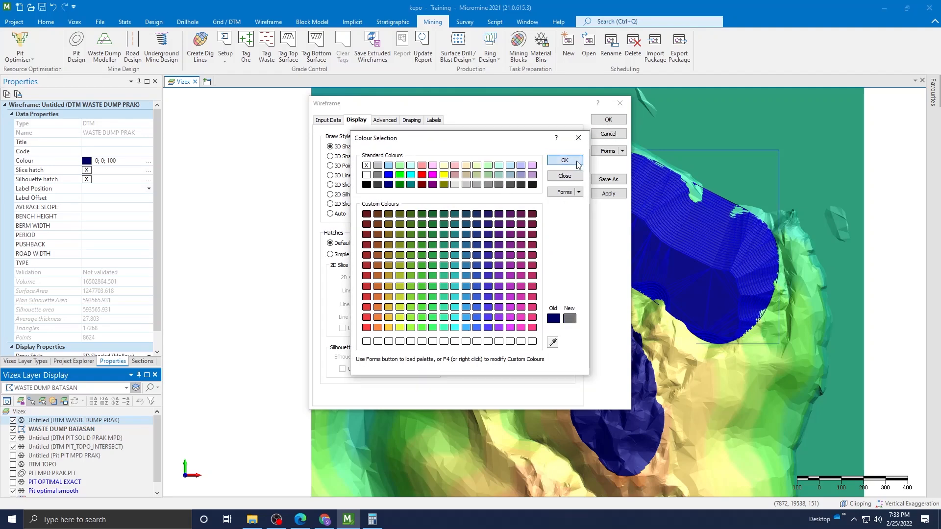
double_click(499, 184)
click(608, 120)
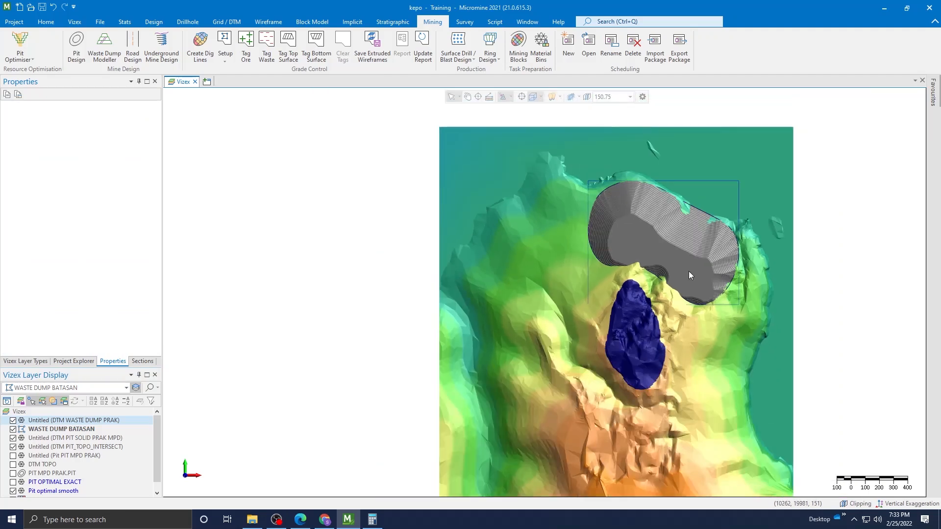
Inspect the waste dump from several distances and check its solid's volume in the wireframe properties.
scroll(678, 257, up, 3)
scroll(684, 277, down, 3)
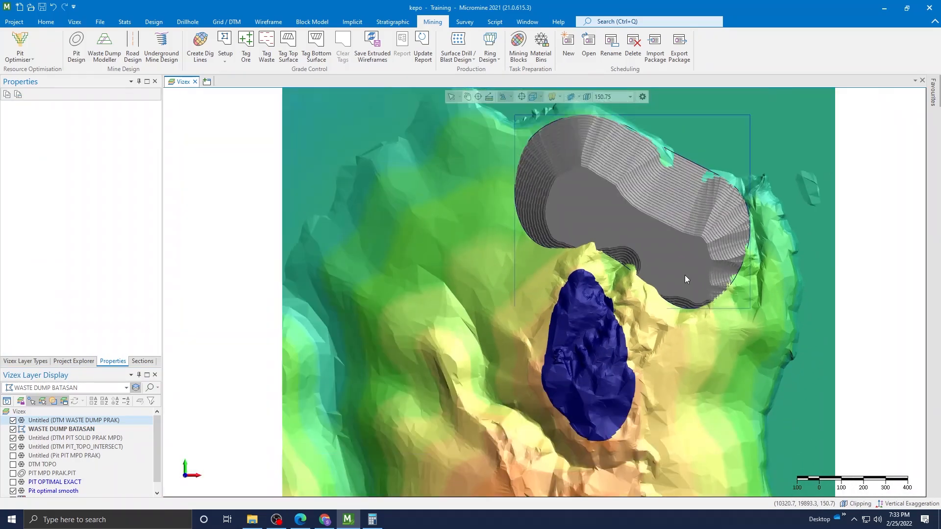
scroll(684, 252, up, 4)
scroll(691, 263, down, 3)
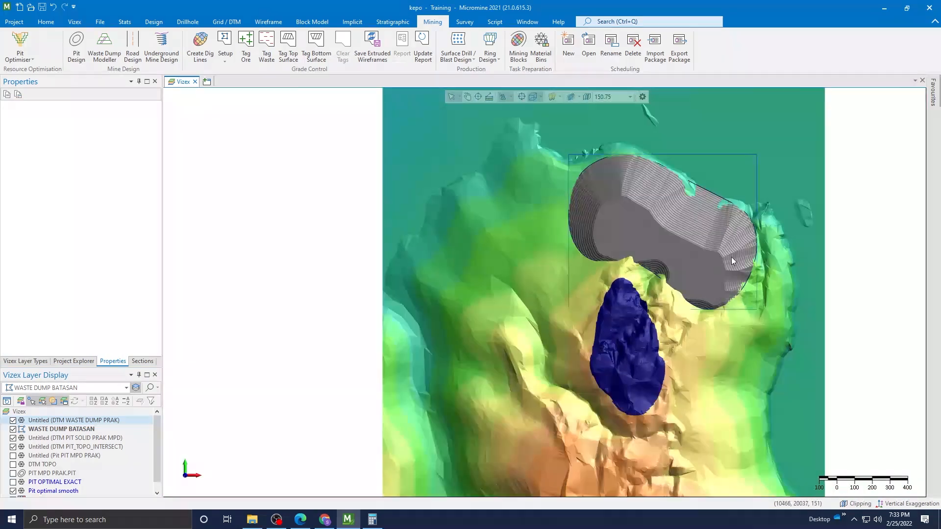
scroll(721, 317, up, 3)
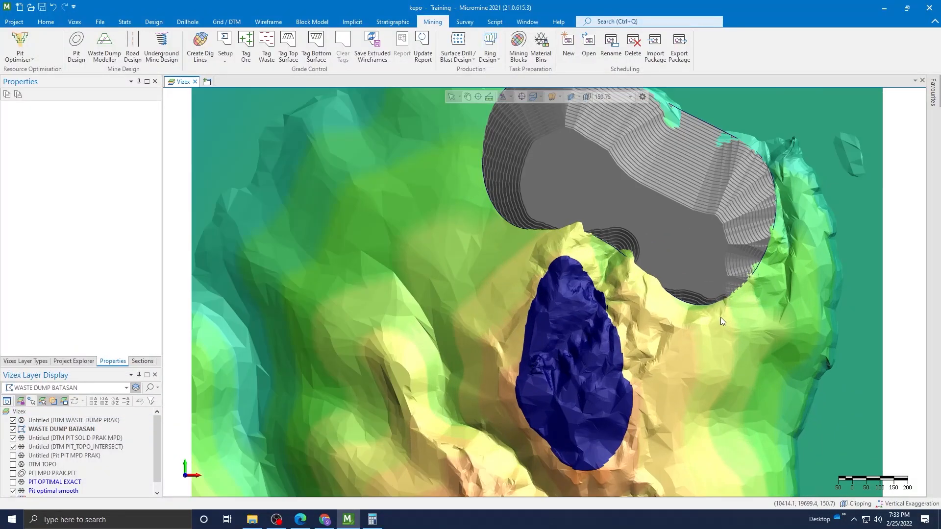
click(690, 237)
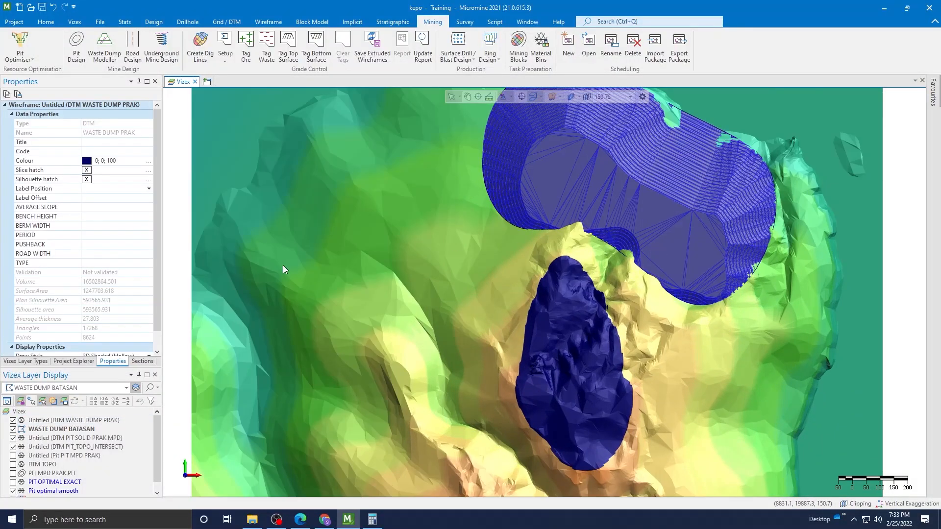
scroll(100, 290, down, 1)
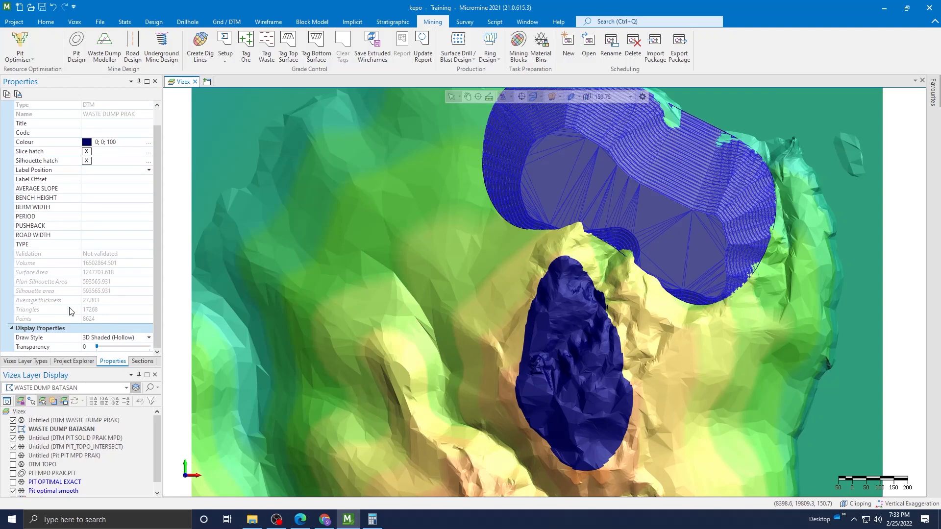
click(96, 263)
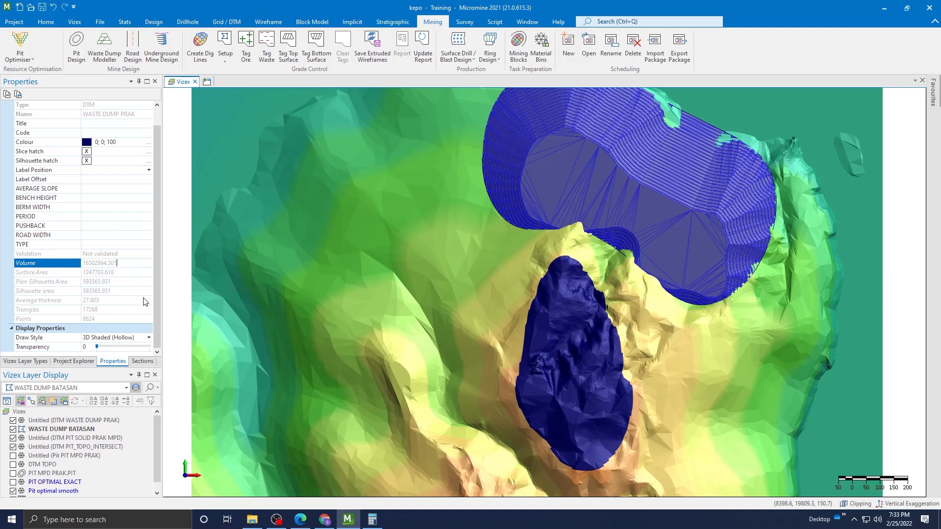
click(901, 271)
scroll(901, 271, down, 3)
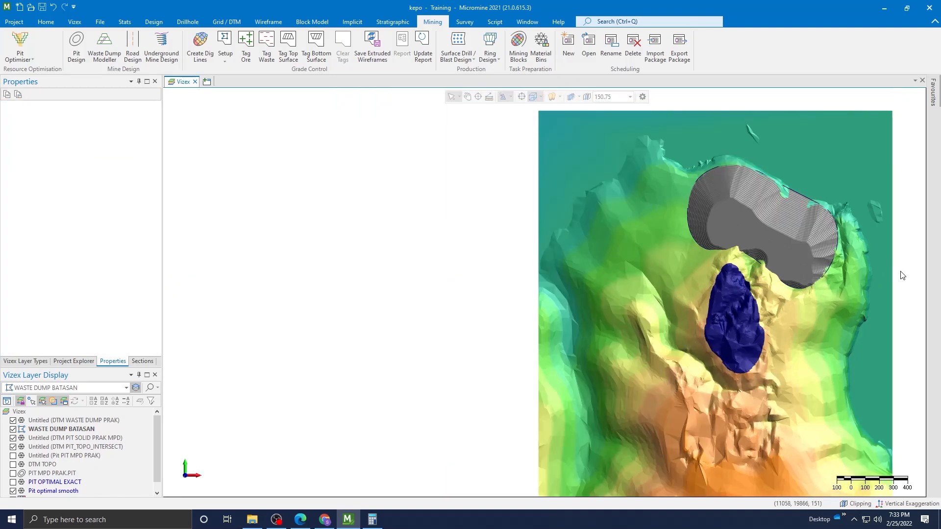
scroll(803, 272, up, 3)
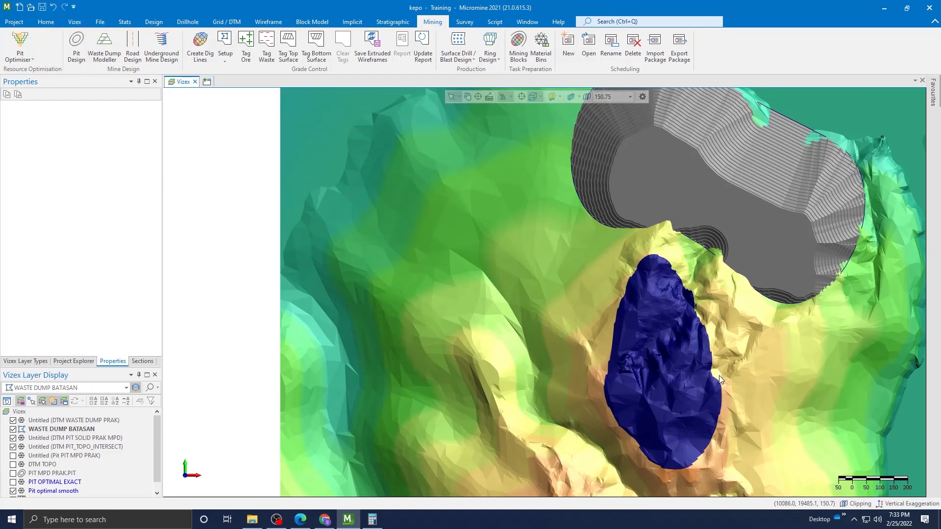
scroll(719, 375, up, 3)
scroll(719, 375, down, 2)
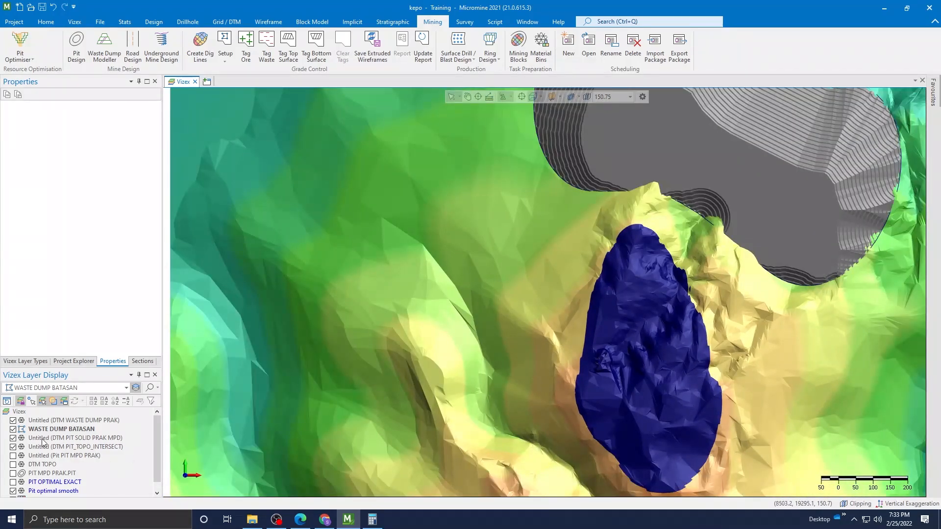
scroll(43, 452, down, 1)
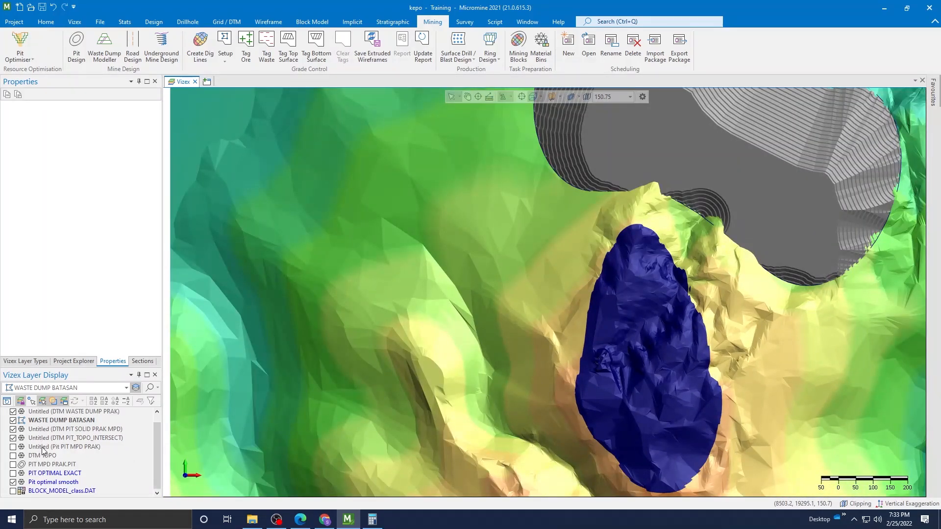
click(13, 421)
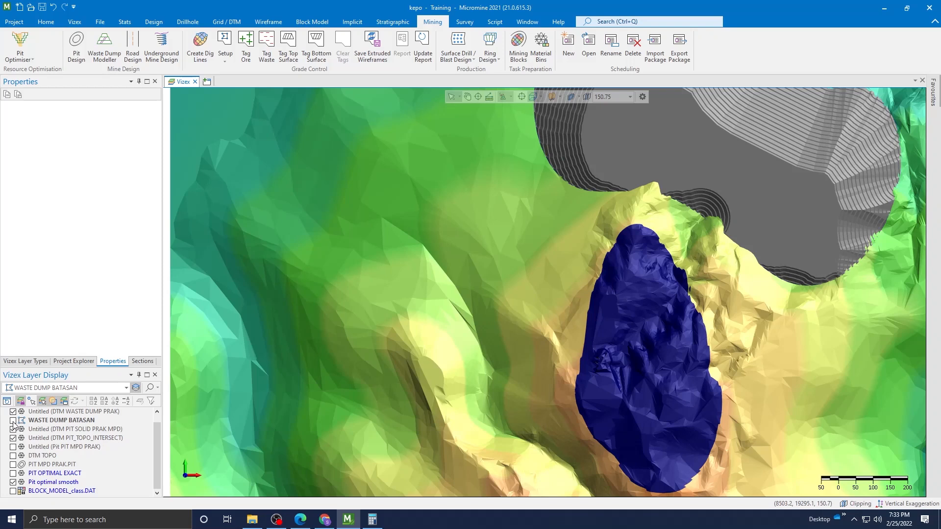
click(12, 421)
scroll(55, 426, up, 1)
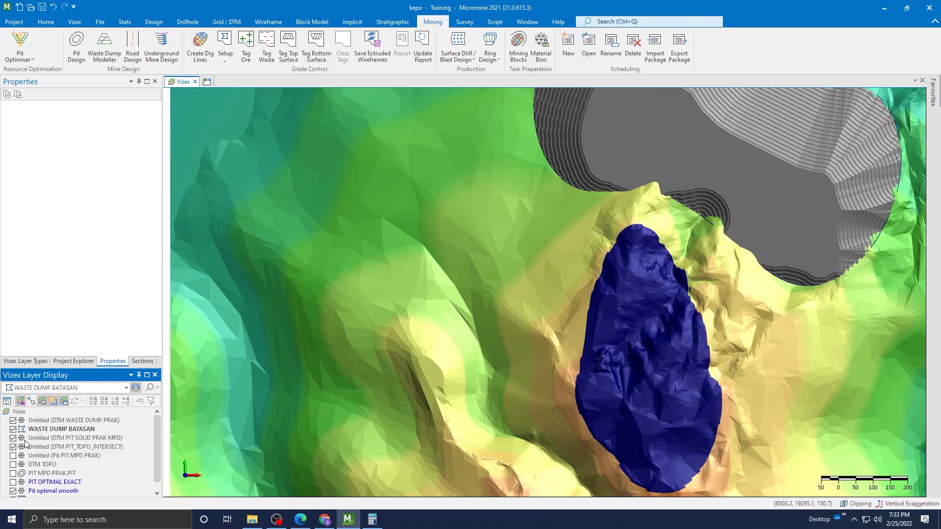
scroll(20, 474, down, 1)
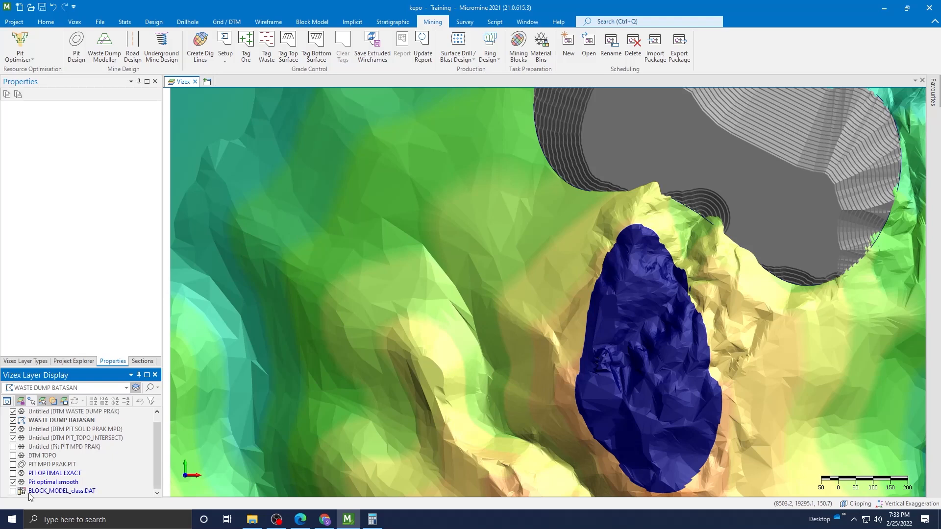
scroll(31, 440, up, 1)
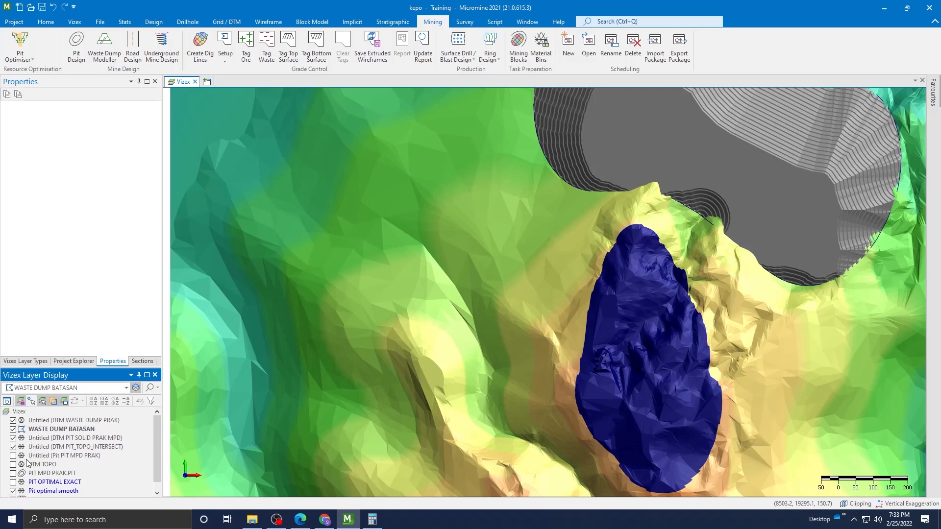
Hide the DTM PIT SOLID PRAK MPD wireframe and the WASTE DUMP BATASAN string layers.
click(13, 438)
scroll(722, 363, down, 1)
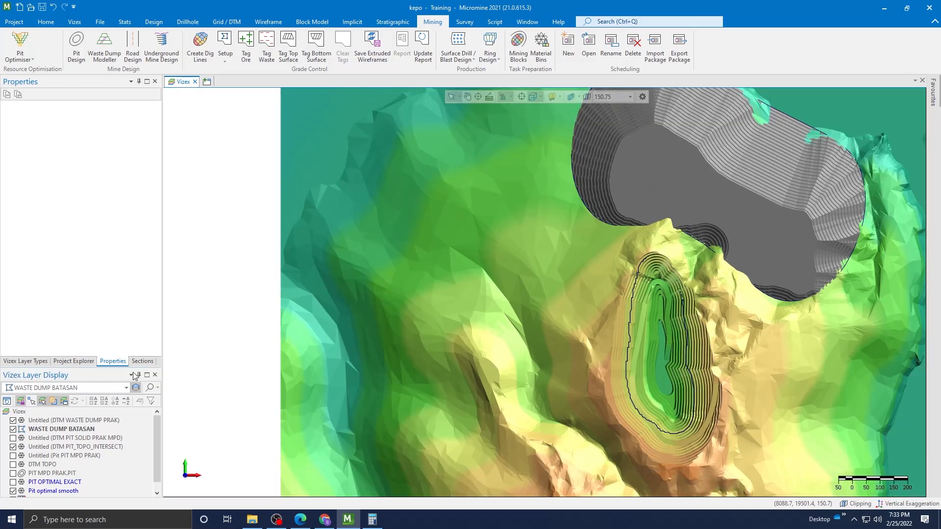
click(14, 429)
scroll(20, 446, down, 1)
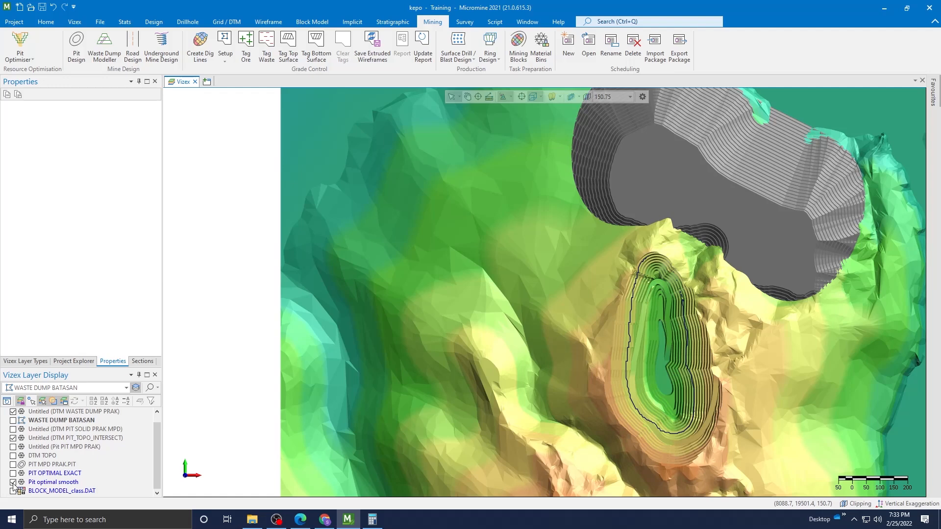
scroll(26, 458, up, 1)
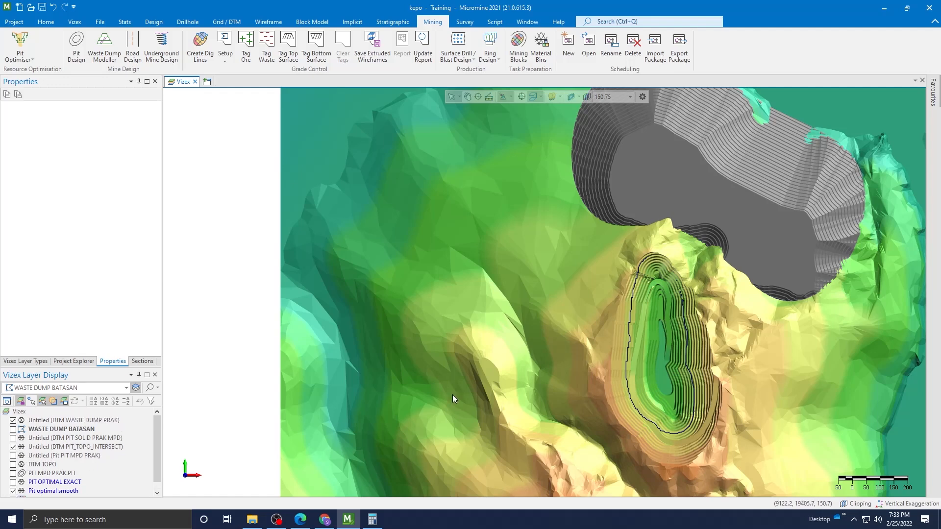
Identify the outline running along the pit benches and hide its Pit optimal smooth wireframe layer.
scroll(646, 354, up, 5)
click(592, 318)
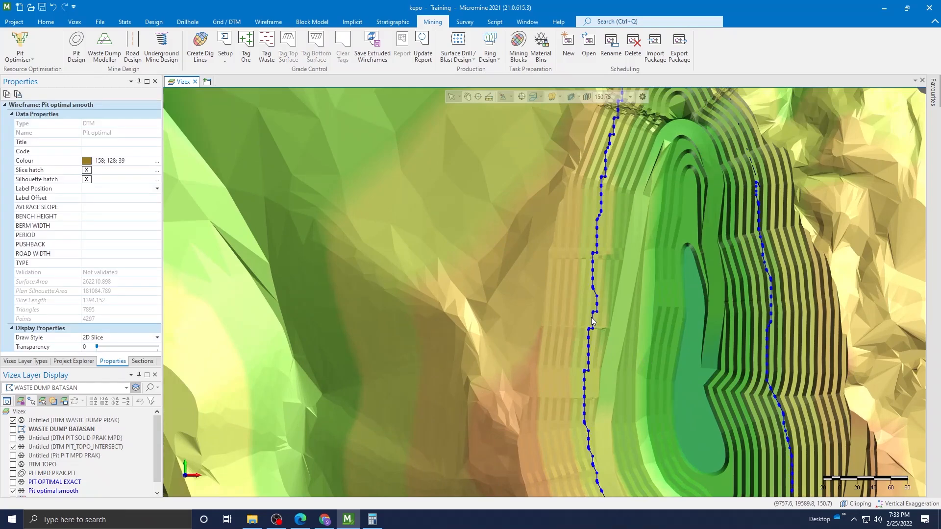
scroll(568, 327, down, 4)
scroll(70, 443, down, 1)
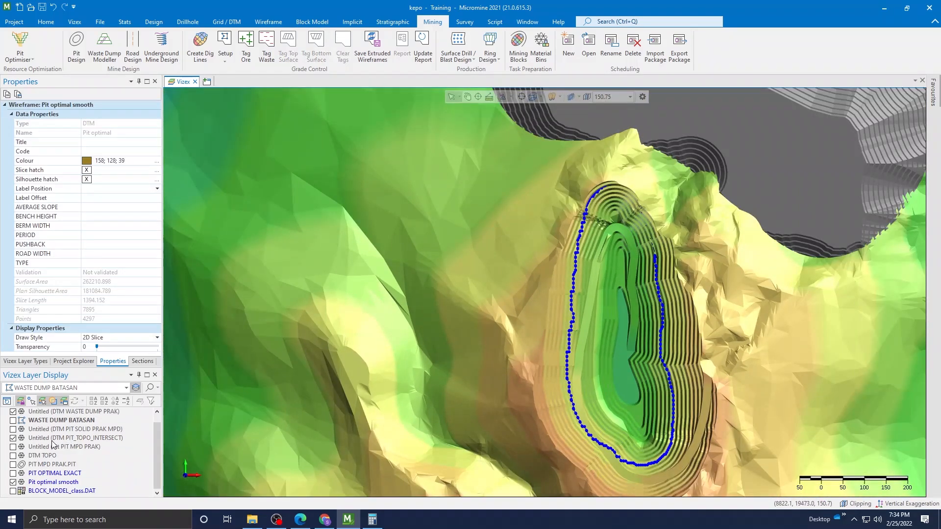
click(13, 483)
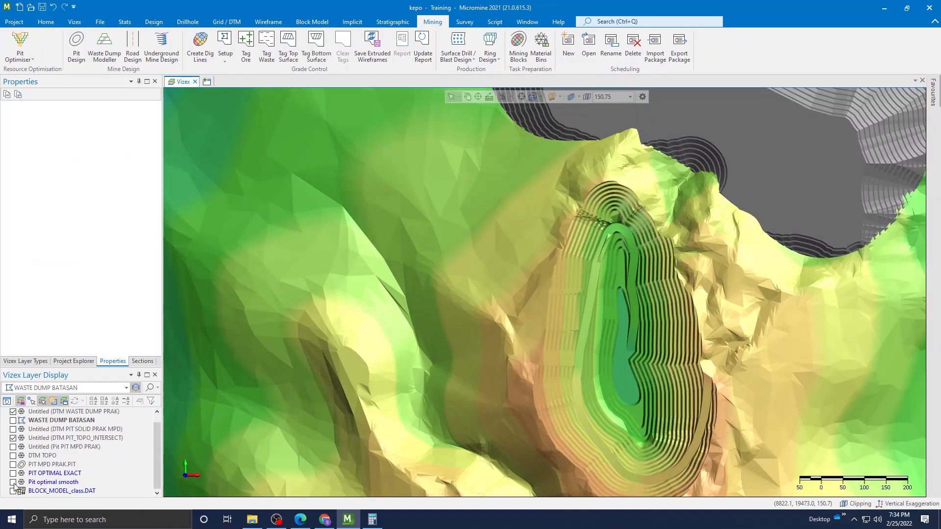
Examine the pit and the waste dump on the topography from several distances, including the pit ramp.
scroll(677, 292, down, 6)
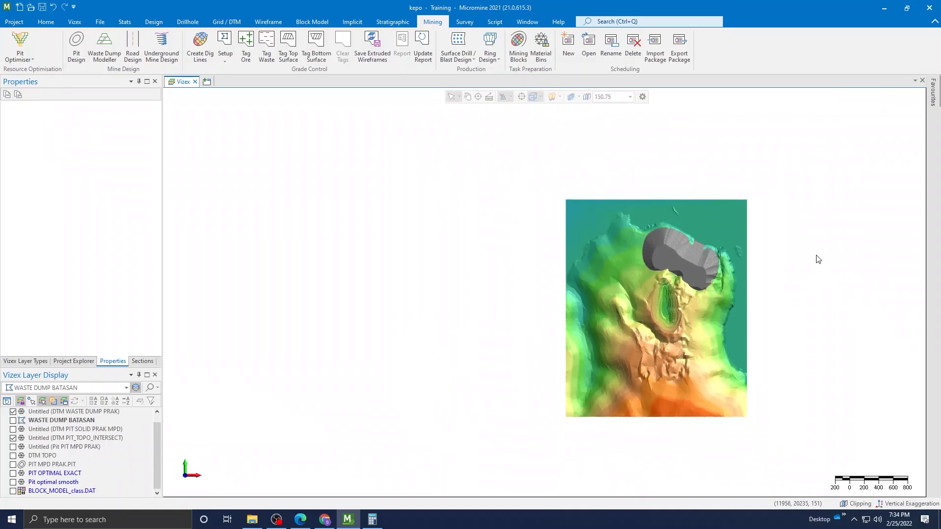
scroll(728, 323, up, 4)
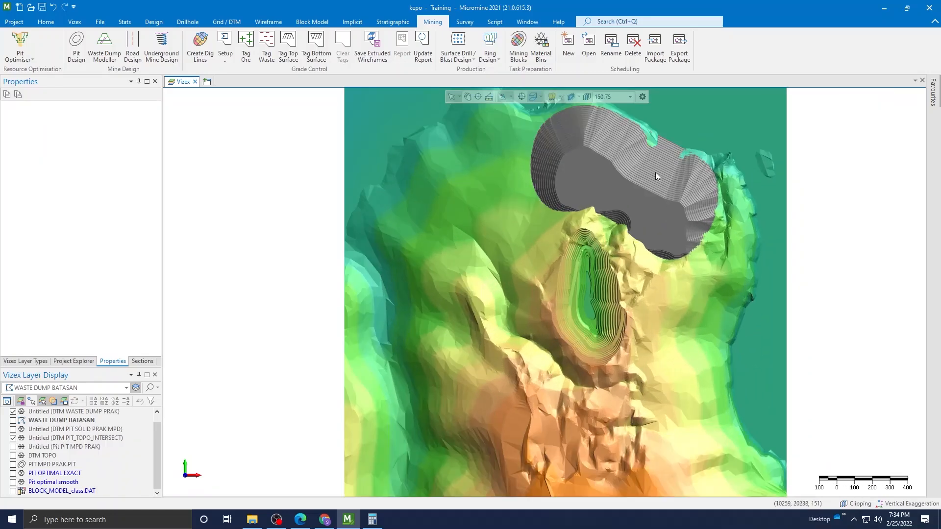
scroll(637, 296, up, 4)
scroll(633, 292, down, 5)
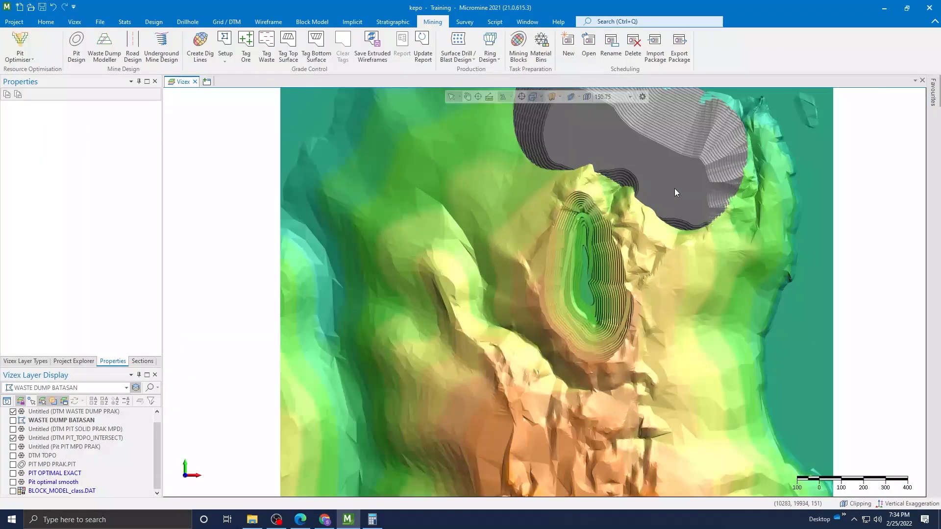
scroll(607, 281, up, 2)
scroll(607, 281, down, 2)
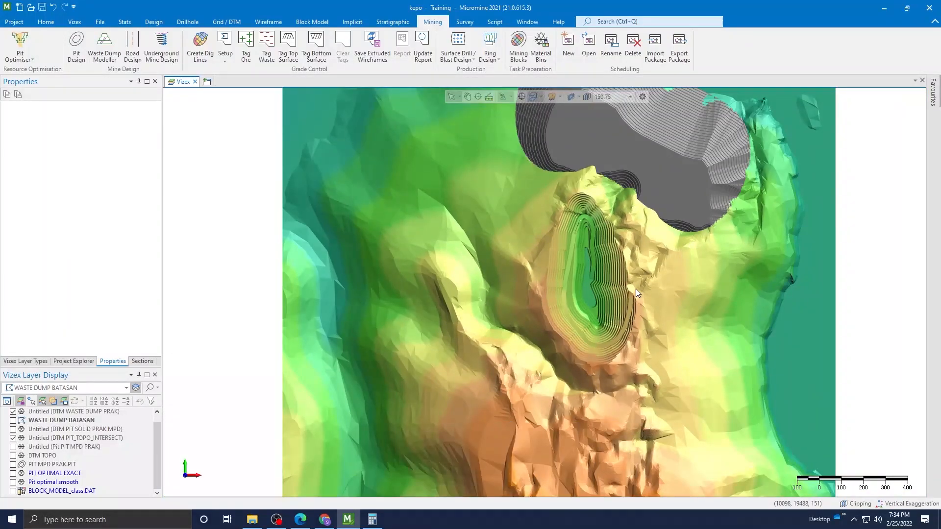
scroll(635, 292, up, 4)
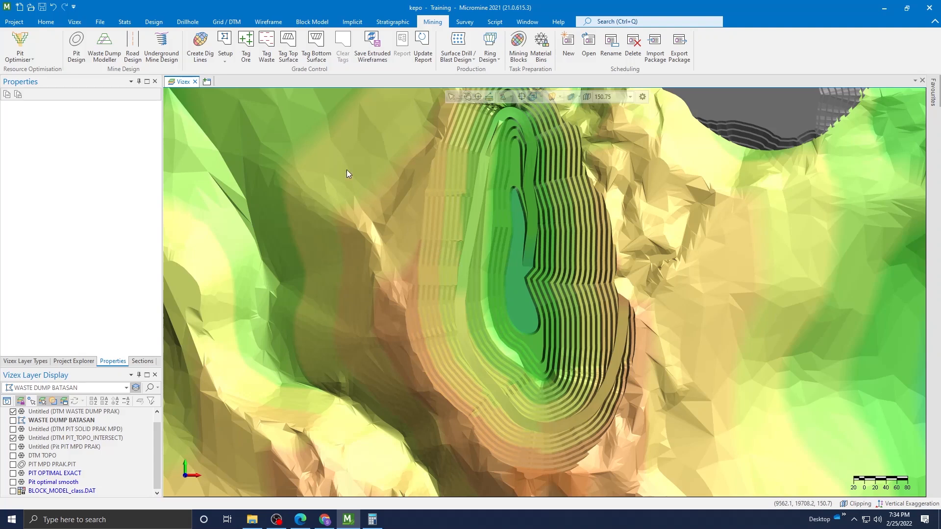
Save the display form of the untitled waste dump wireframe layer as DTM WASTE DUMP PRAK.
scroll(109, 414, up, 1)
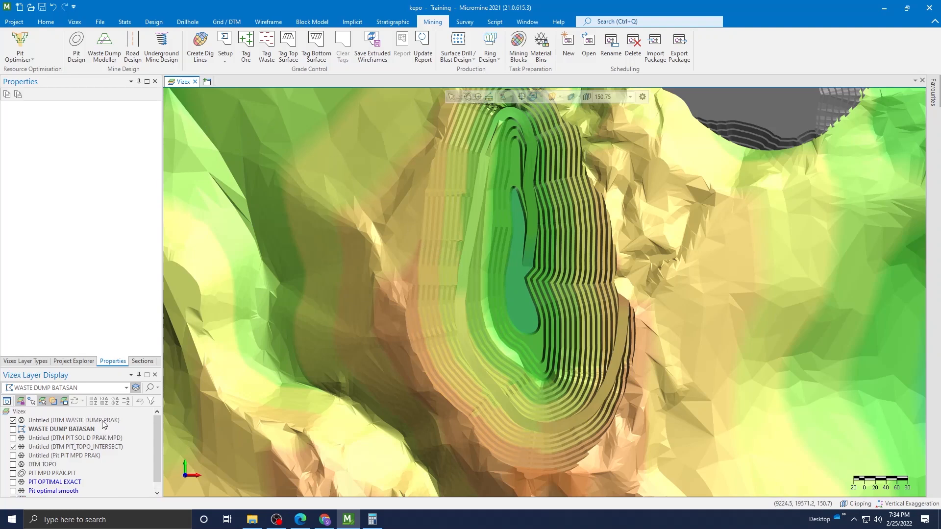
click(99, 421)
right_click(99, 421)
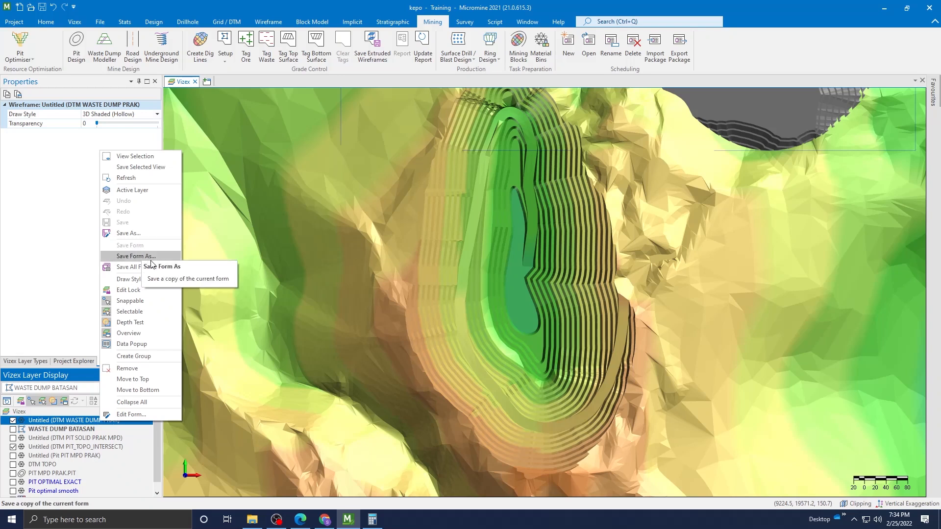
click(143, 255)
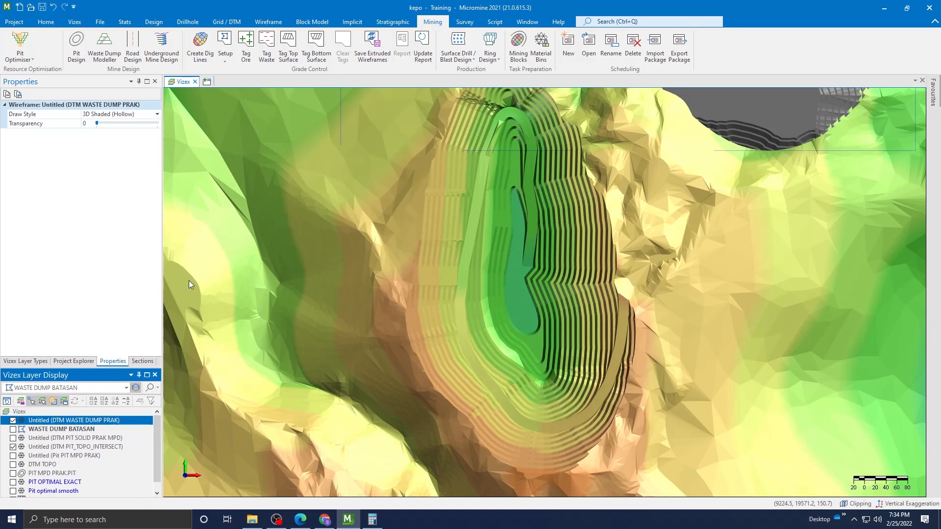
click(532, 142)
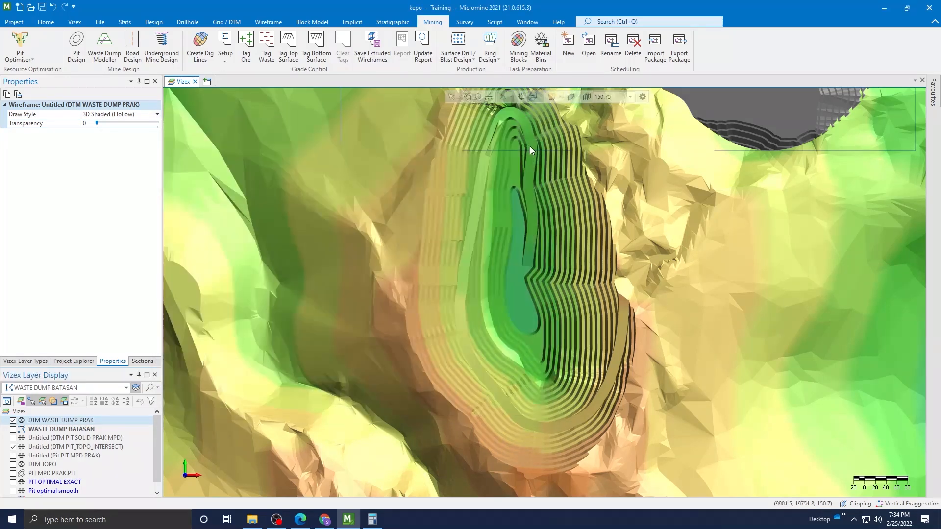
Create a new string layer and make it the active layer for editing.
click(126, 387)
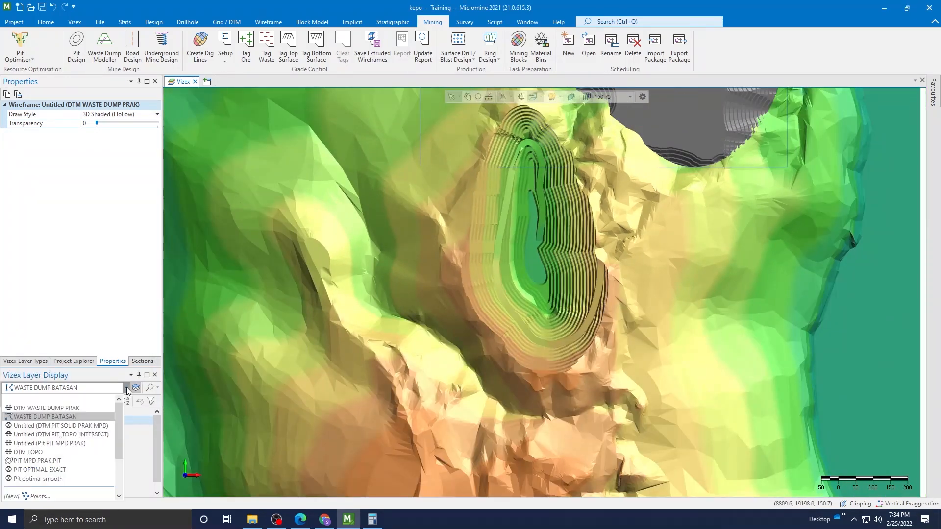
scroll(68, 463, down, 2)
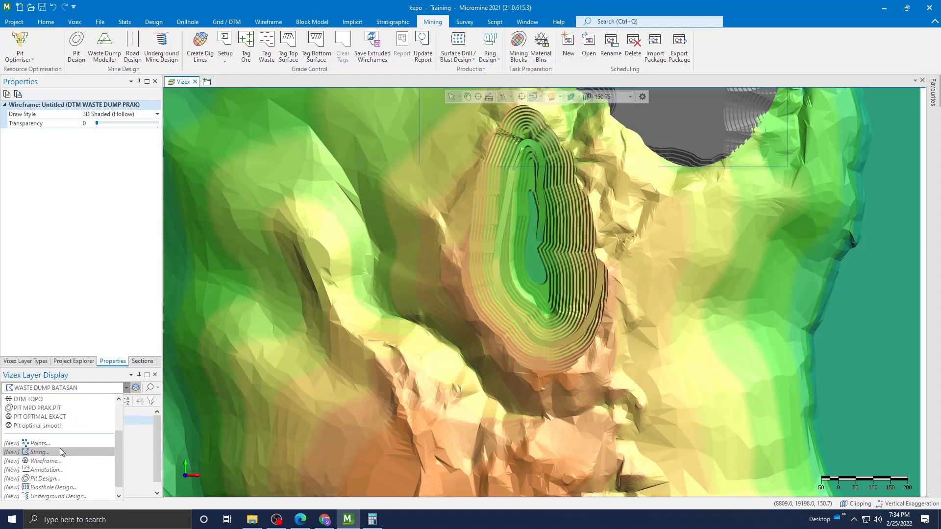
click(59, 450)
Start a string at the pit ramp exit and digitise it north-east across the topography for about 109 m.
scroll(605, 260, up, 3)
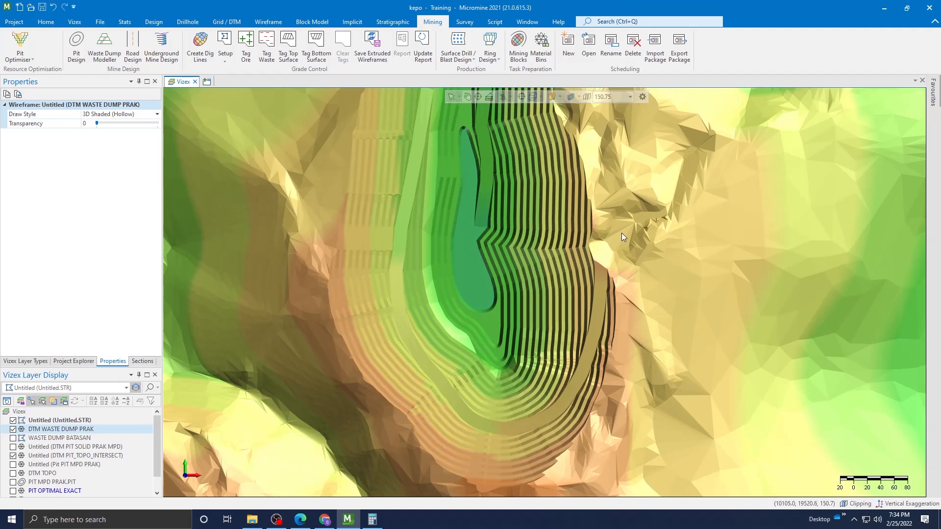
scroll(622, 232, up, 3)
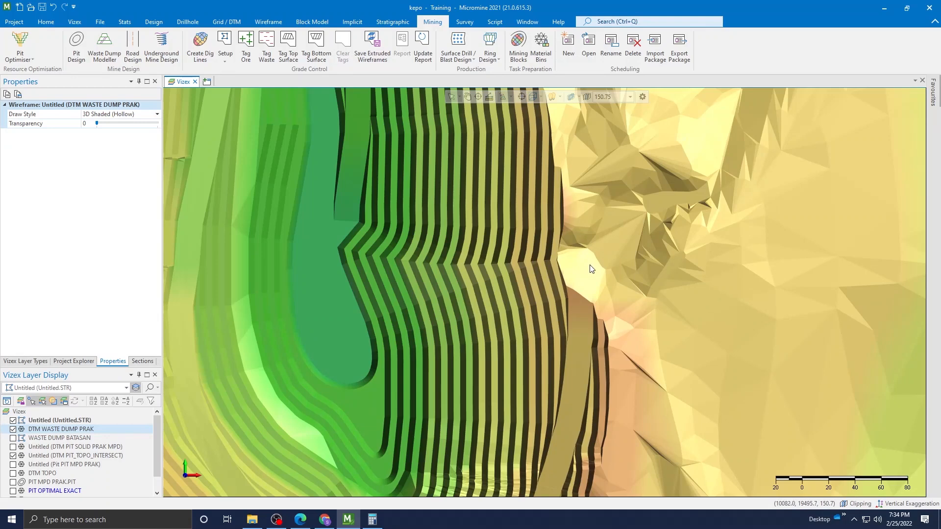
scroll(590, 269, down, 4)
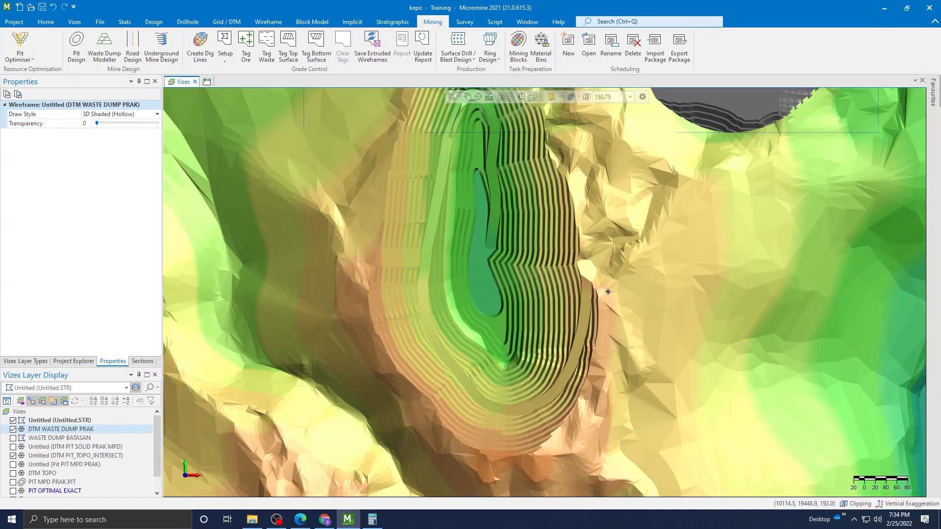
scroll(606, 276, up, 2)
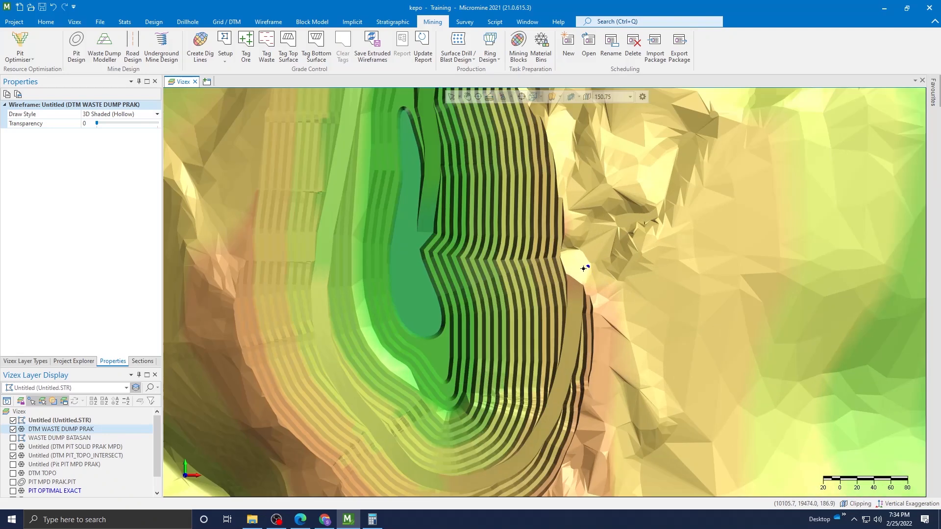
scroll(588, 266, up, 2)
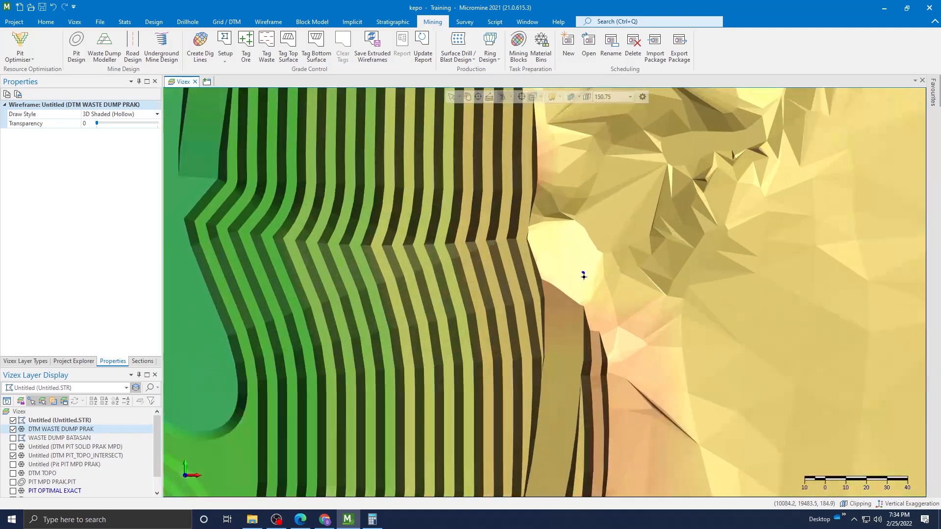
click(565, 292)
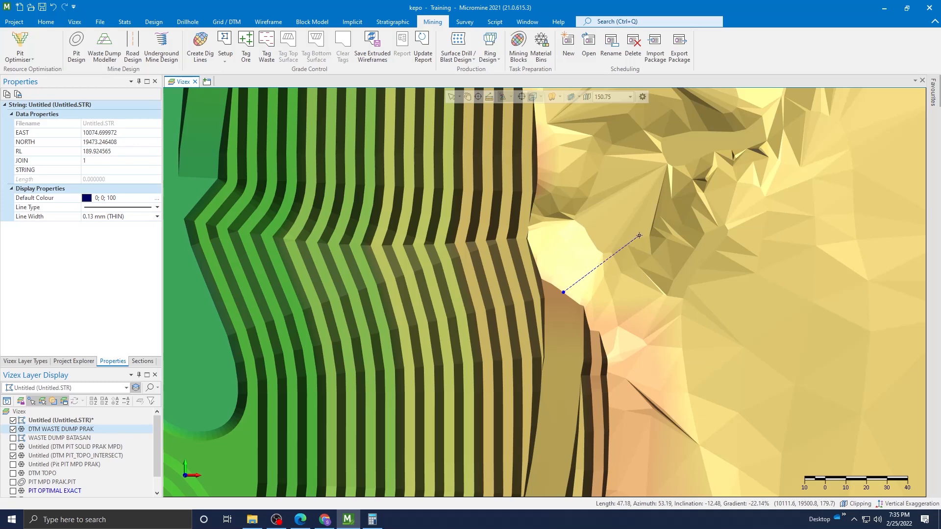
click(654, 258)
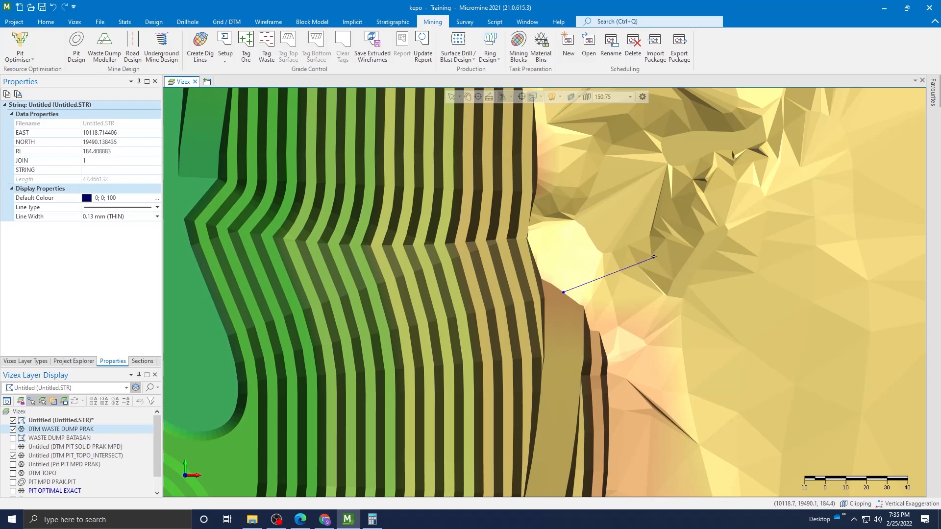
click(710, 229)
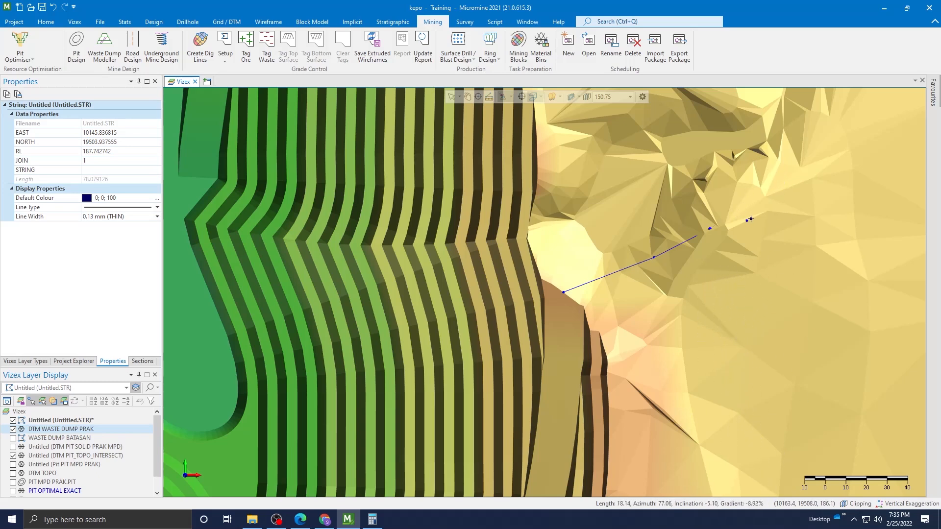
click(758, 189)
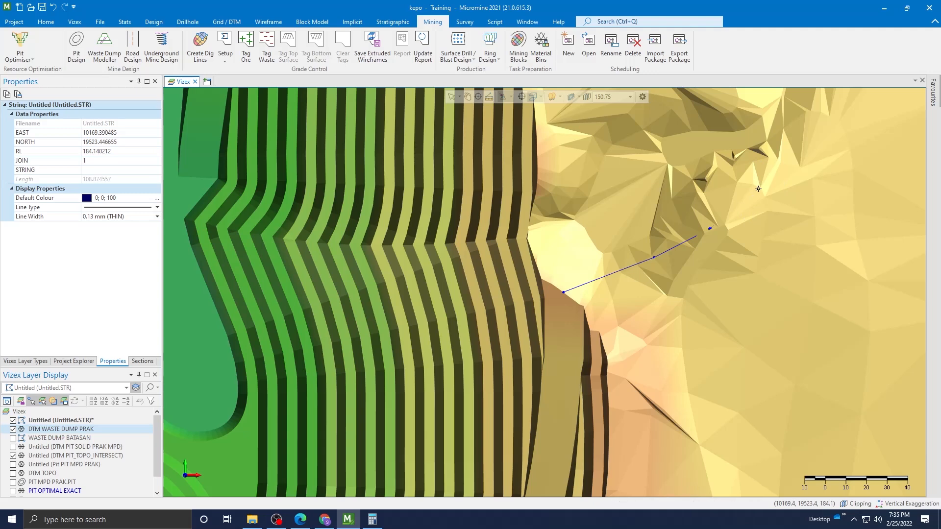
Continue the string east and north across the topography to a total length of about 335 m.
scroll(788, 201, down, 3)
scroll(741, 355, down, 3)
scroll(747, 345, up, 3)
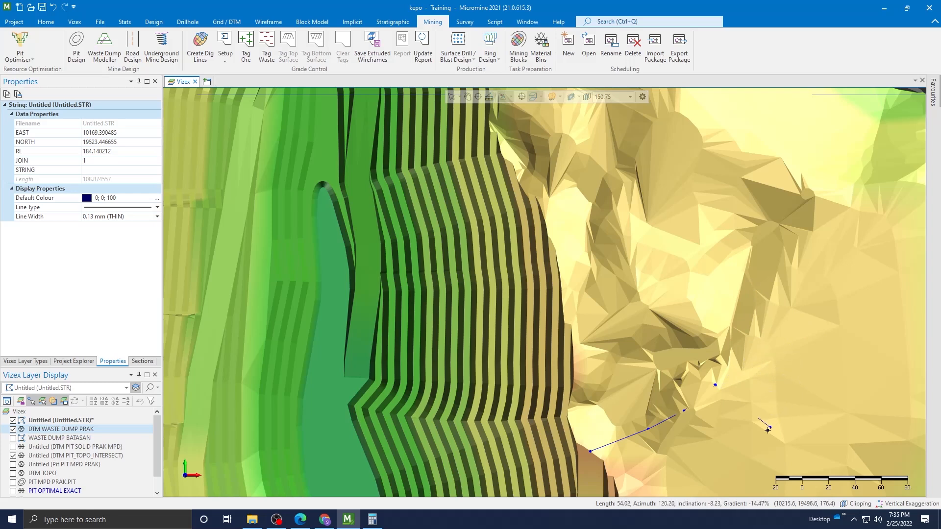
click(781, 440)
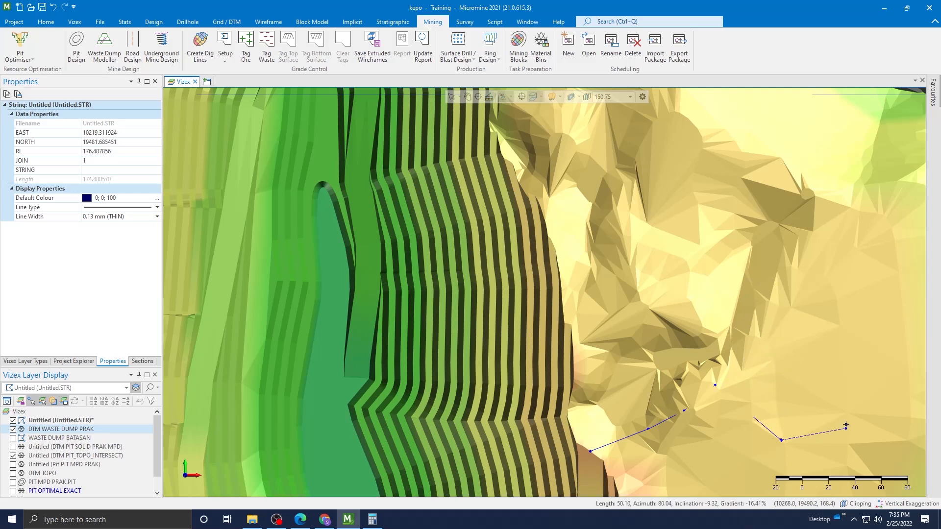
click(816, 352)
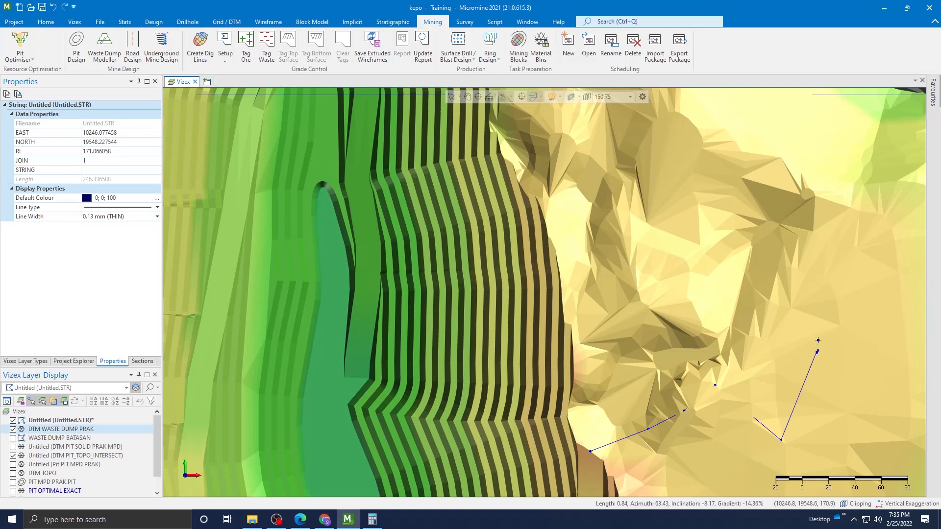
click(810, 302)
scroll(798, 262, down, 3)
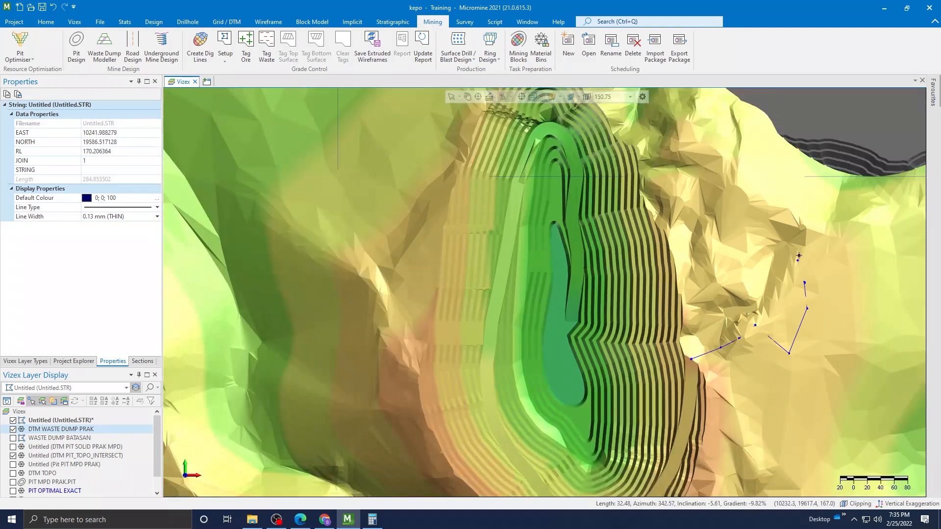
scroll(809, 255, up, 3)
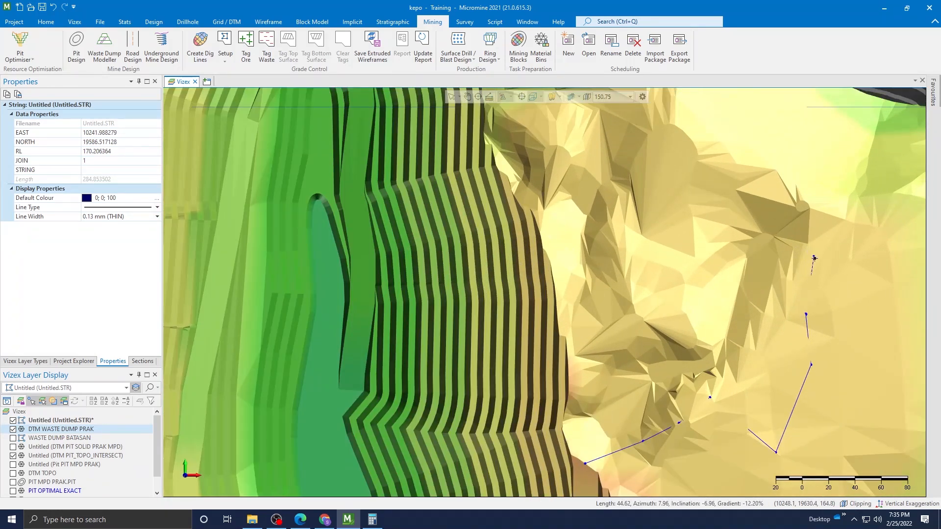
click(843, 261)
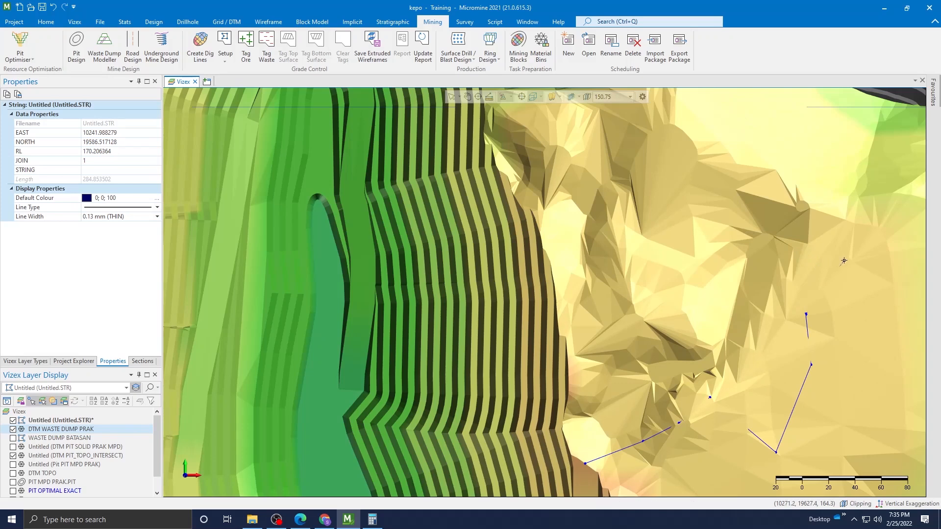
Place a trial string point about 75 m farther north and undo it.
click(823, 169)
scroll(833, 235, down, 3)
scroll(849, 310, up, 2)
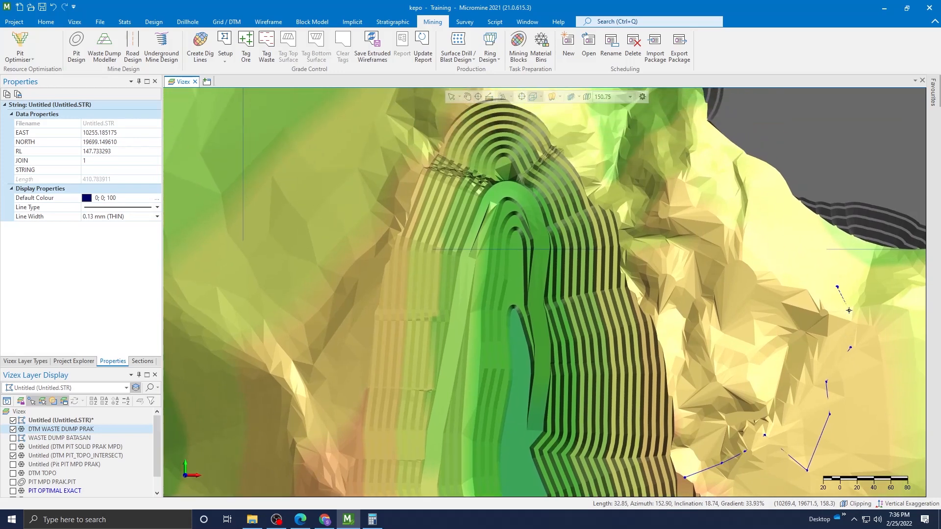
key(ctrl+z)
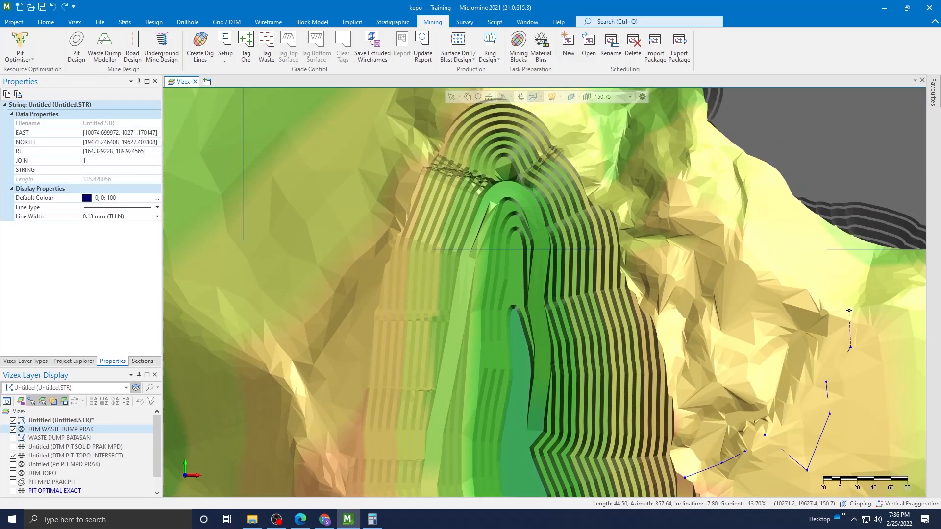
Extend the string north-west towards the waste dump to a total length of about 454 m.
scroll(863, 298, up, 1)
scroll(863, 299, up, 1)
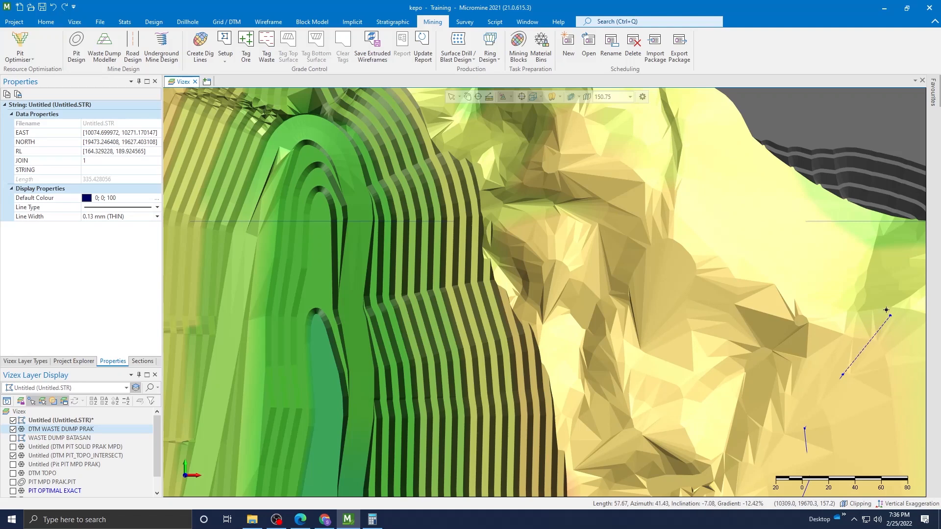
click(758, 244)
Try a string point about 99 m farther north-west, check the route to the dump edge, and undo the point.
scroll(738, 172, down, 3)
scroll(733, 161, up, 2)
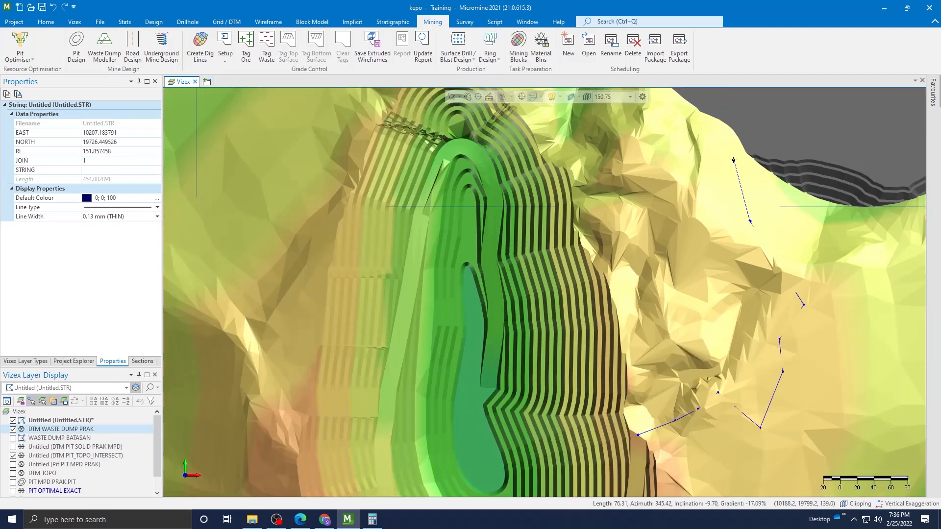
scroll(732, 159, up, 2)
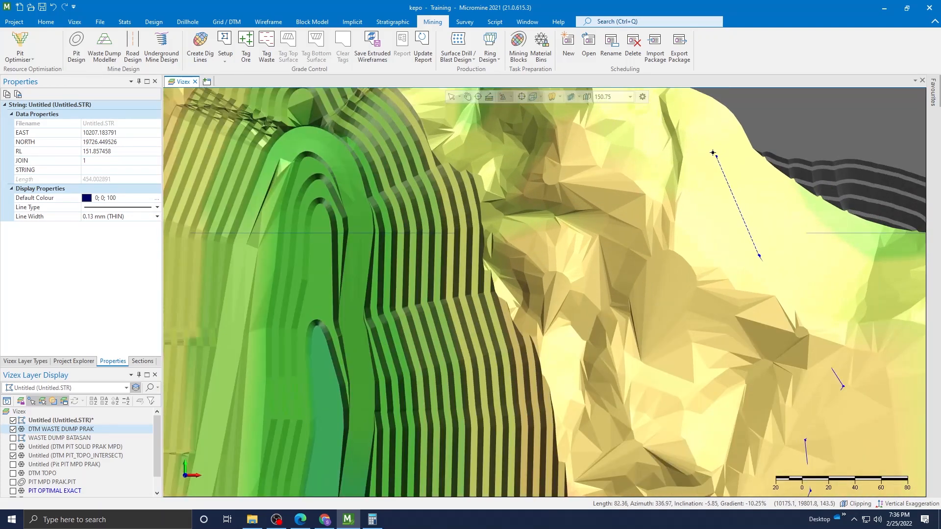
click(698, 141)
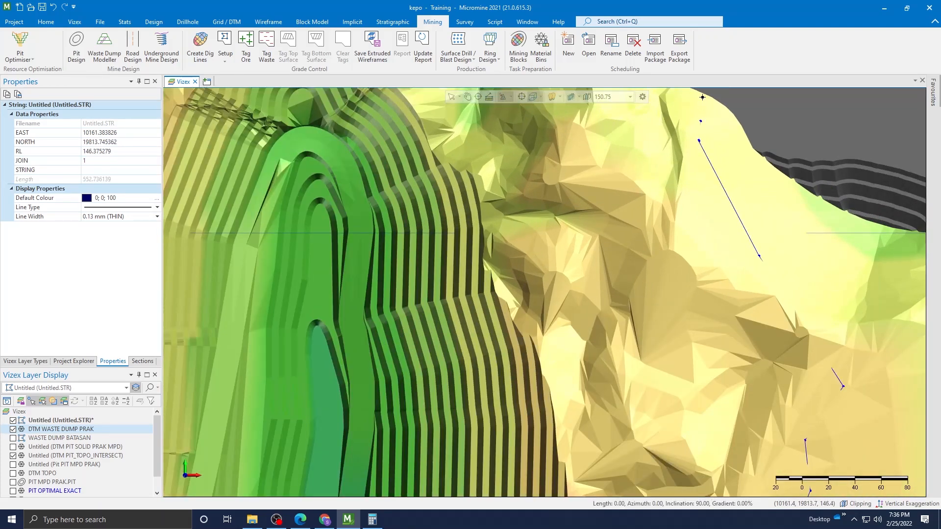
scroll(700, 147, up, 3)
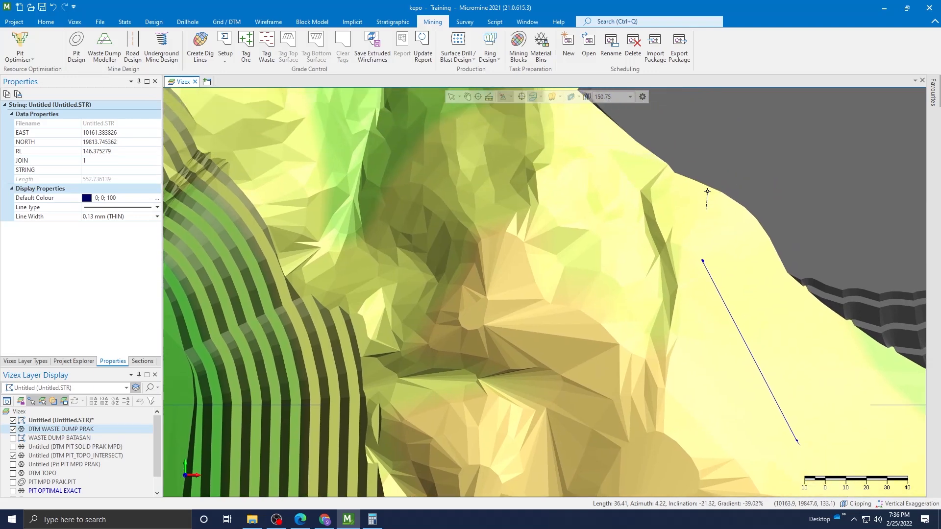
scroll(708, 190, up, 3)
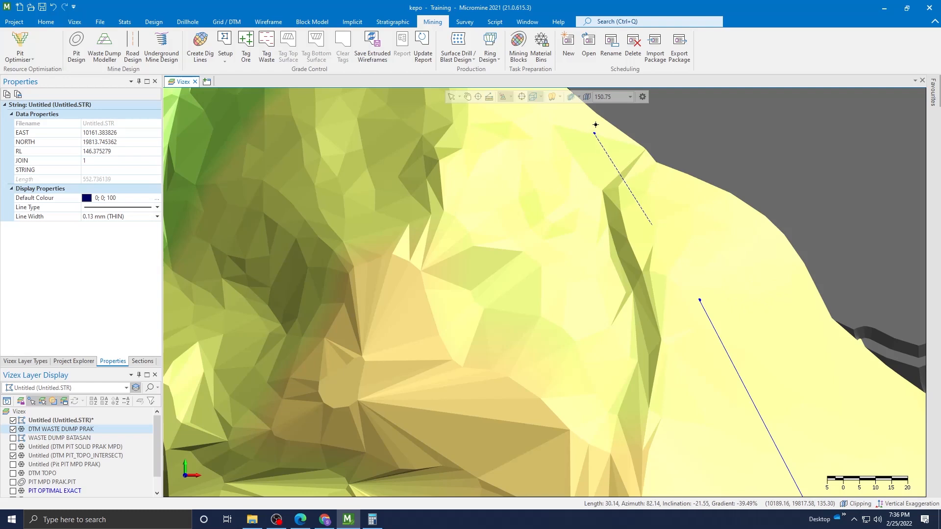
middle_drag(682, 295, 708, 467)
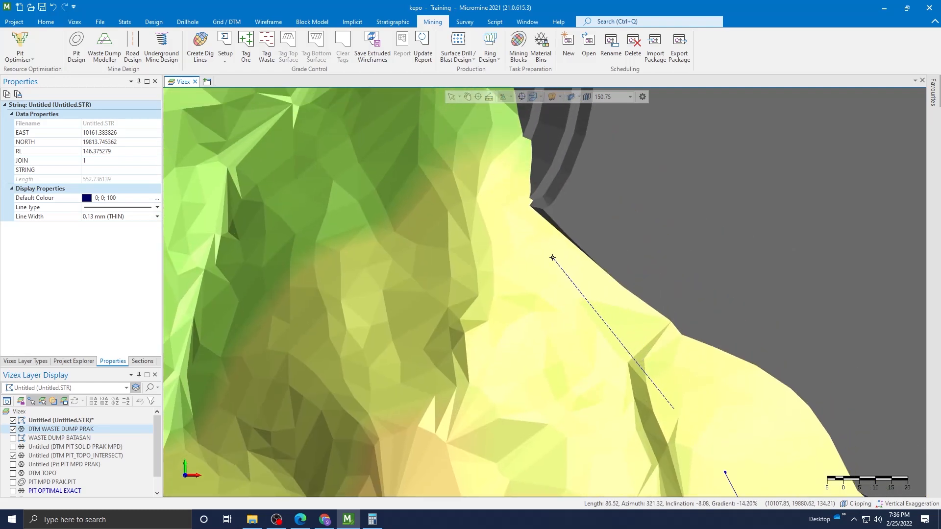
scroll(695, 363, down, 3)
middle_drag(695, 363, 673, 288)
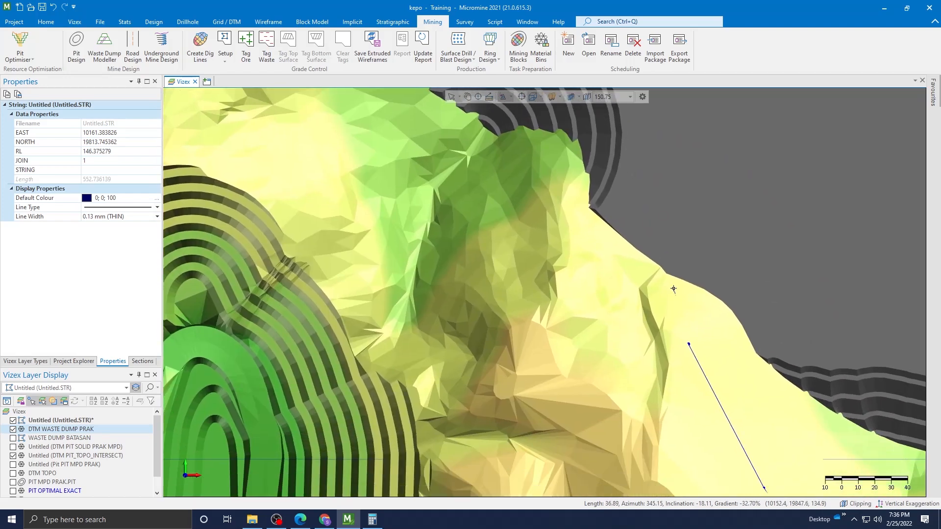
key(ctrl+z)
Digitise the last two string points north-west to the waste dump edge, finishing at a total length of about 651 m.
scroll(702, 346, up, 2)
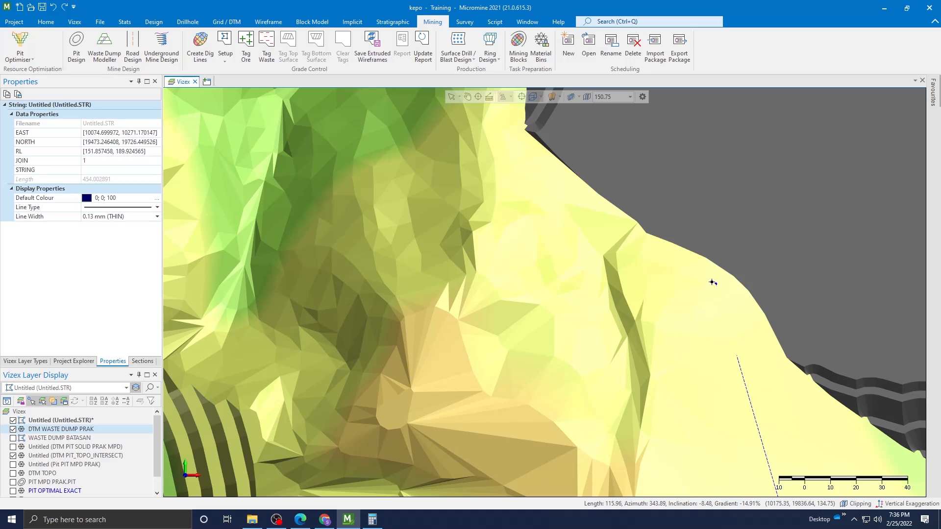
scroll(691, 274, down, 3)
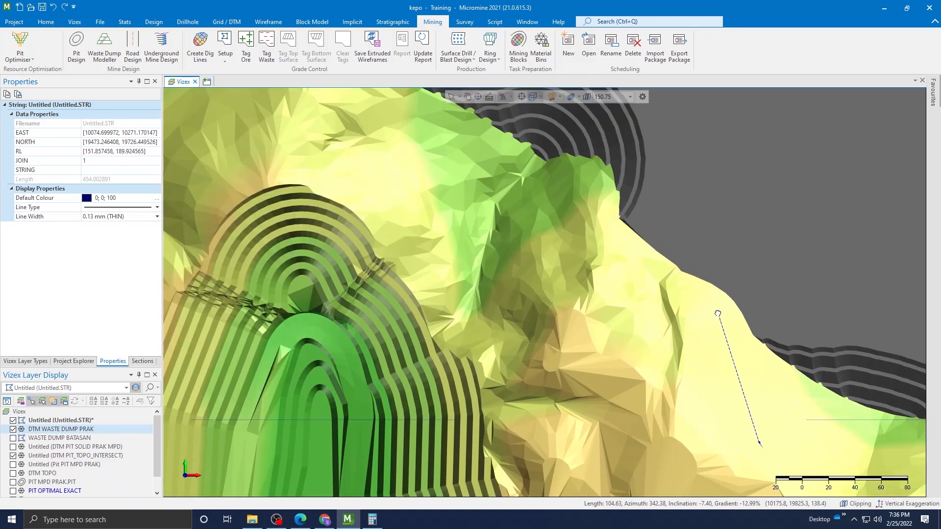
middle_drag(696, 284, 683, 267)
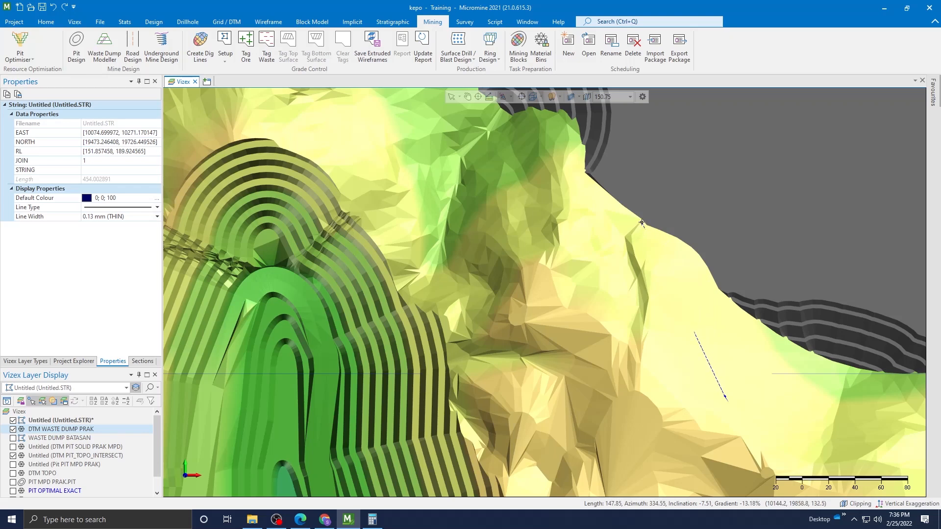
click(666, 348)
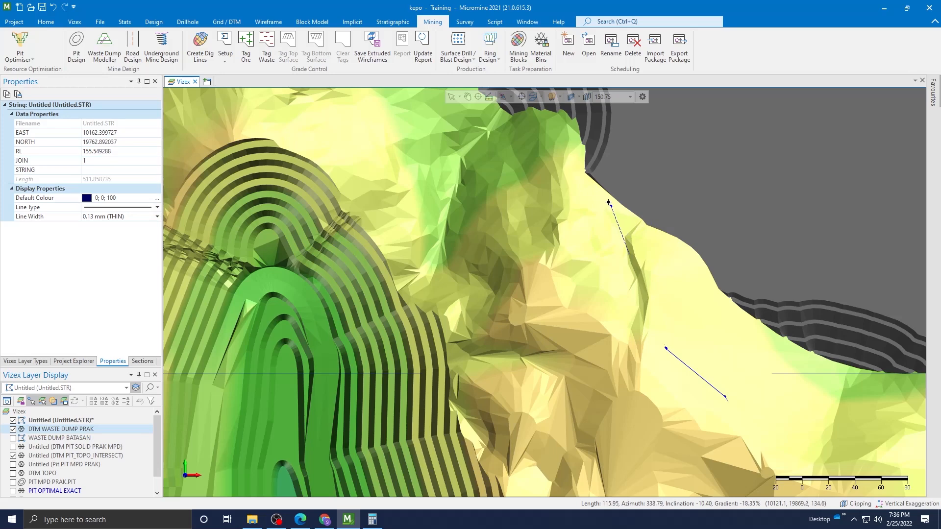
click(590, 184)
scroll(617, 229, down, 3)
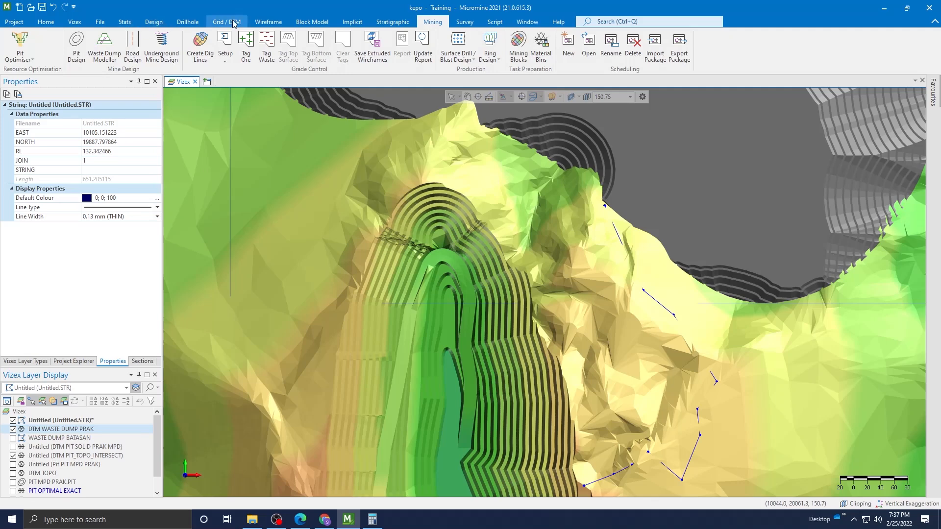
Smooth the string from the pit ramp exit to the waste dump.
click(161, 22)
click(713, 38)
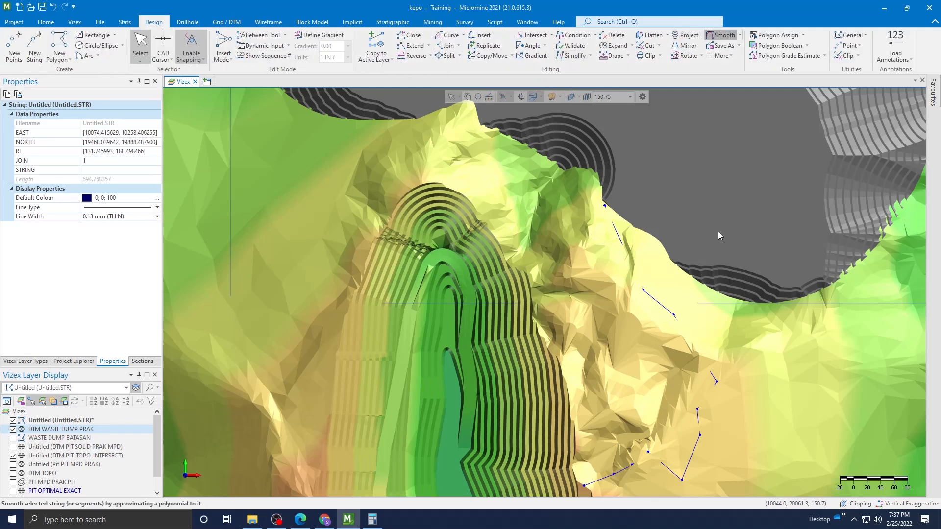
scroll(701, 356, down, 3)
middle_drag(667, 288, 662, 270)
scroll(663, 269, up, 3)
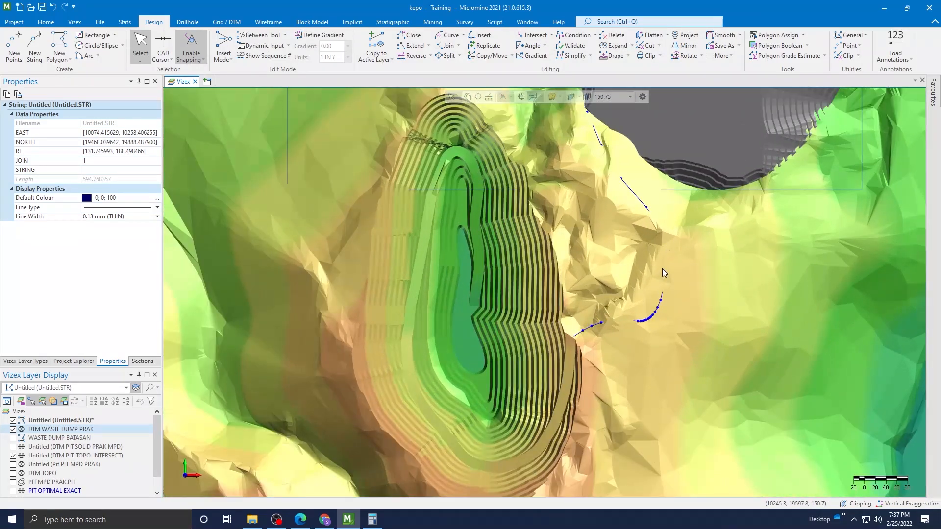
Hide the DTM PIT_TOPO_INTERSECT wireframe layer, leaving the string and the waste dump displayed.
click(712, 310)
scroll(679, 313, down, 3)
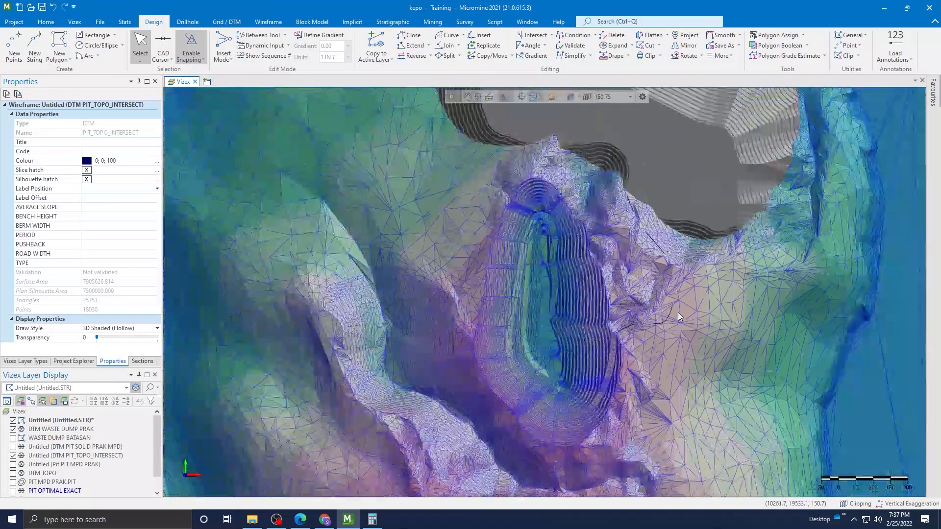
click(13, 455)
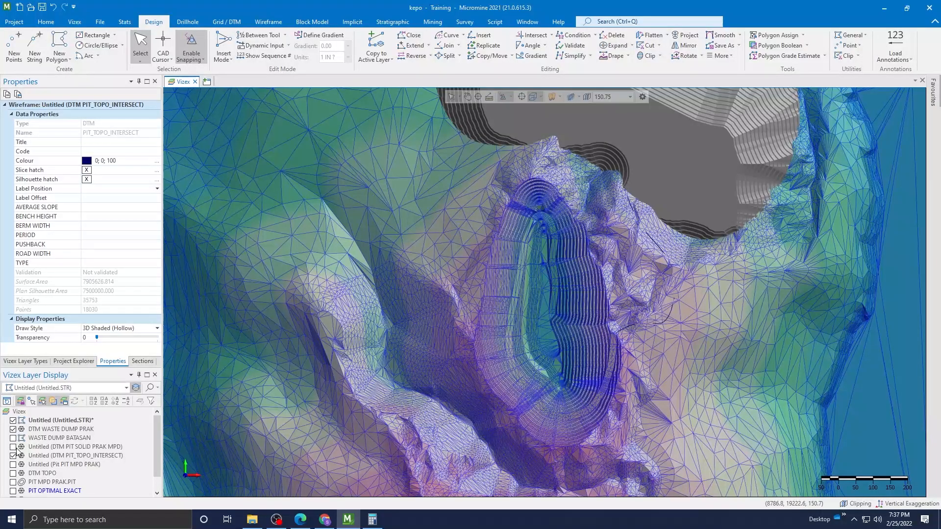
click(14, 456)
scroll(508, 347, down, 3)
scroll(548, 336, up, 3)
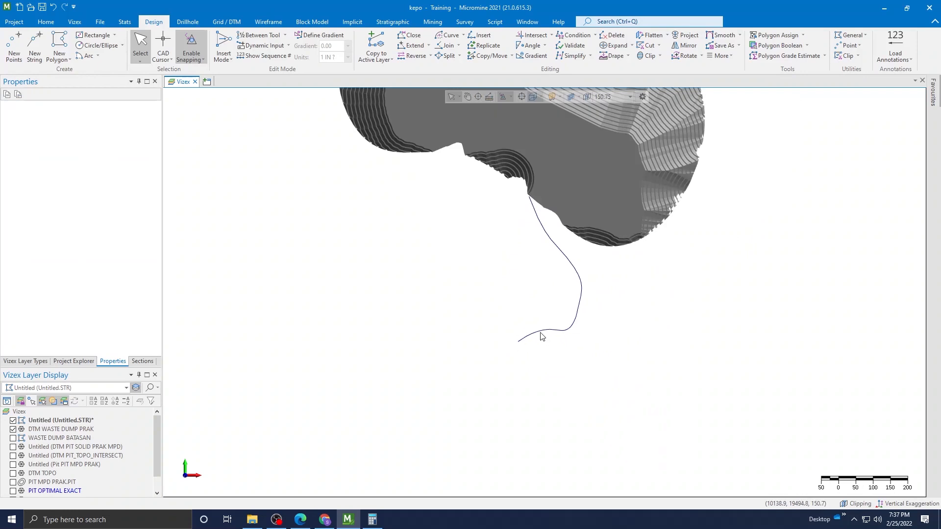
Select the smoothed string between the pit exit and the waste dump.
click(539, 332)
scroll(605, 346, up, 4)
click(605, 346)
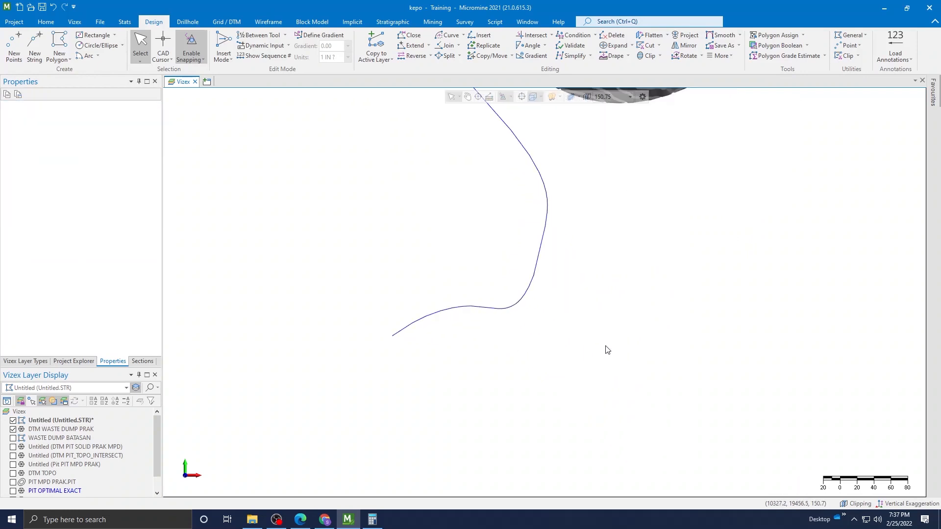
click(533, 287)
scroll(532, 287, down, 2)
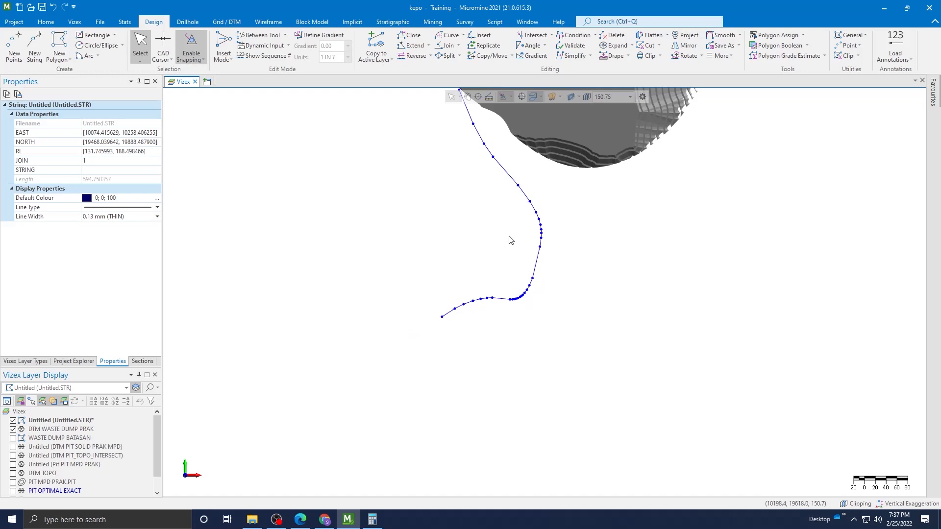
click(431, 21)
click(132, 49)
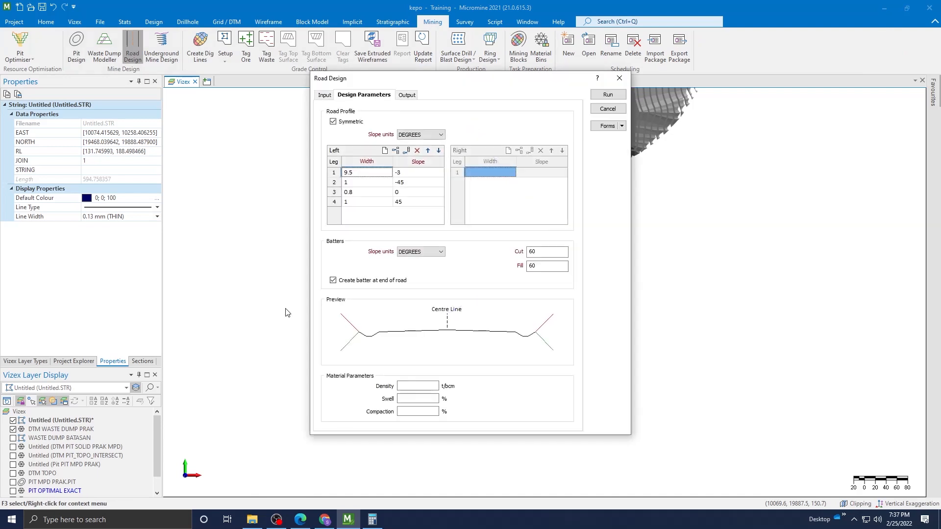
click(619, 78)
Save the display form of the untitled string layer as CENTER ROAD PRAK.
click(86, 419)
right_click(86, 420)
click(125, 252)
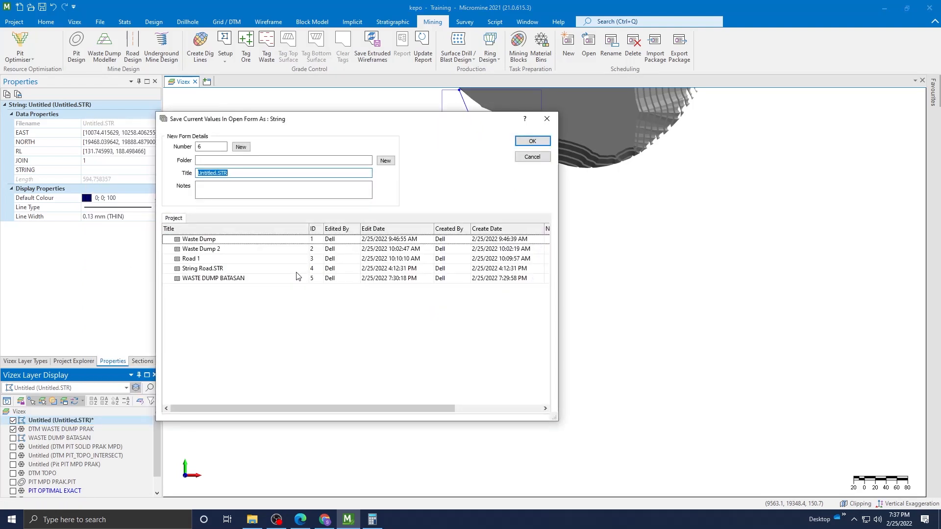
text(CENTER ROAD PRAK)
click(529, 144)
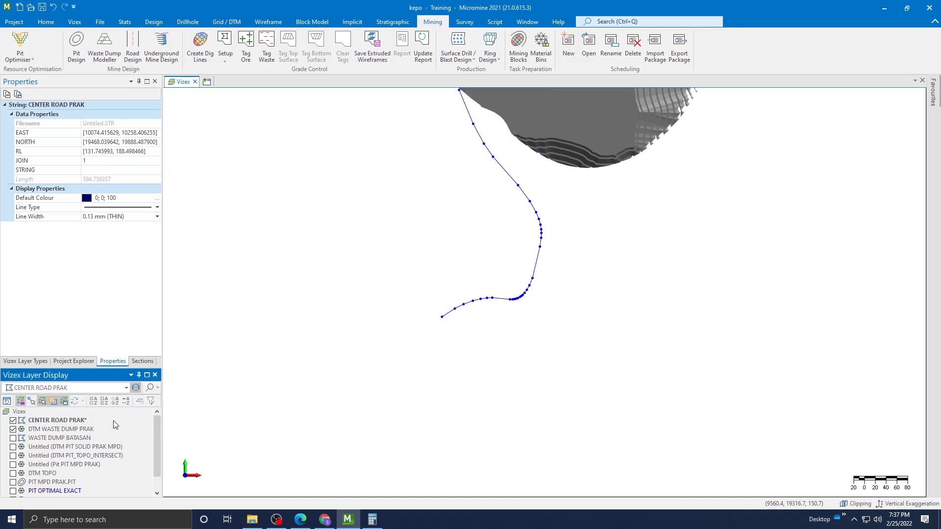
Save the CENTER ROAD PRAK layer's untitled string data as a STRING file named CENTER ROAD PRAK.
click(69, 422)
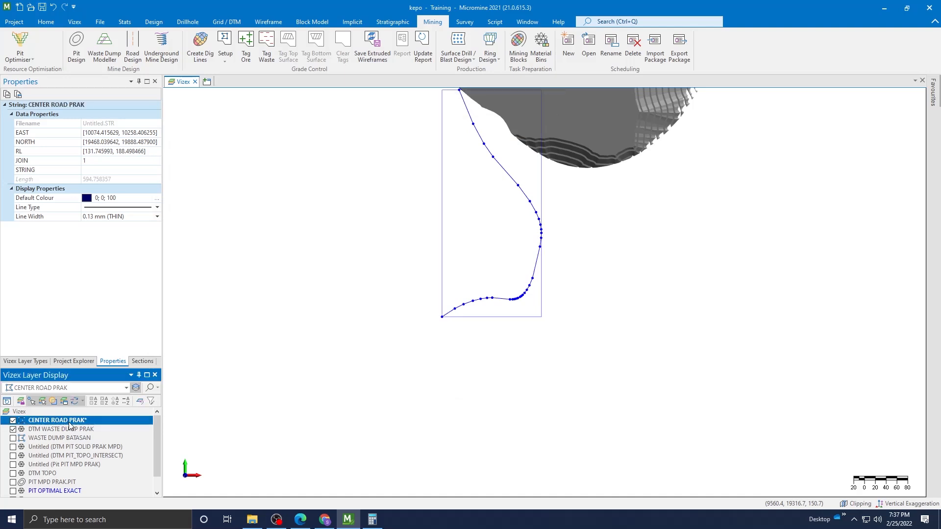
click(26, 361)
scroll(66, 278, down, 4)
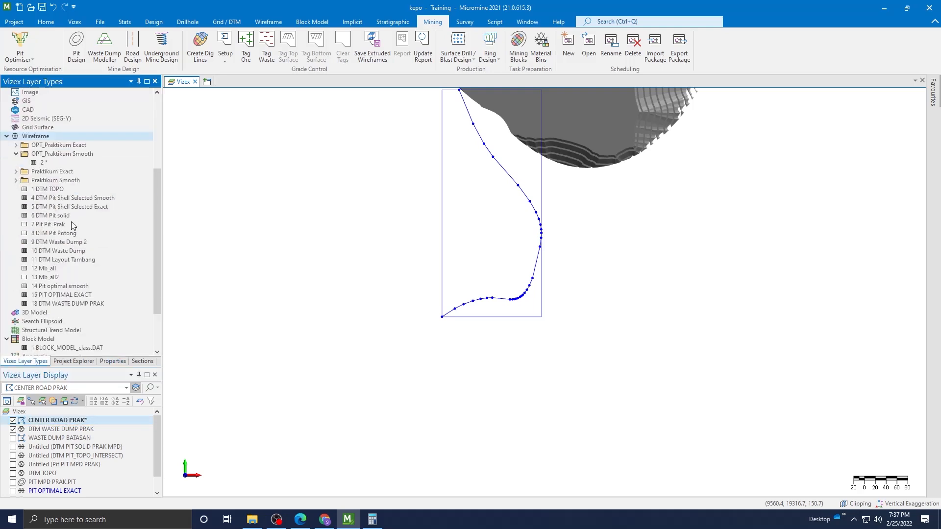
right_click(76, 421)
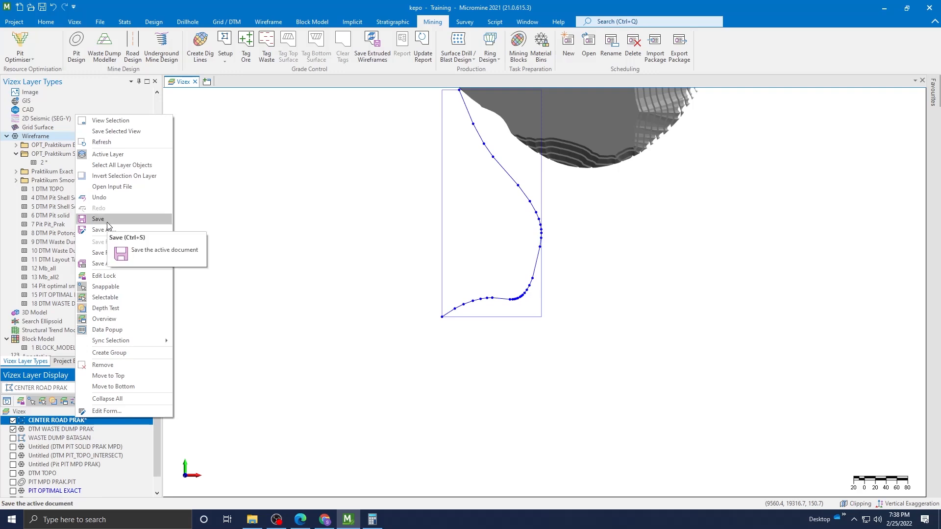
click(107, 220)
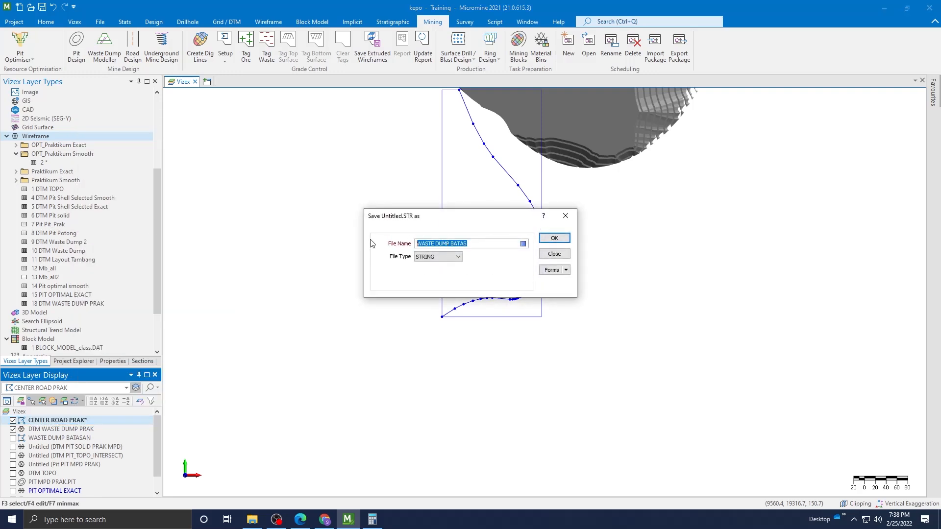
text(R ROAD PRAK)
click(555, 237)
Start a road design and set its topography to the DTM wireframe PIT_TOPO_INTERSECT.
scroll(556, 270, down, 3)
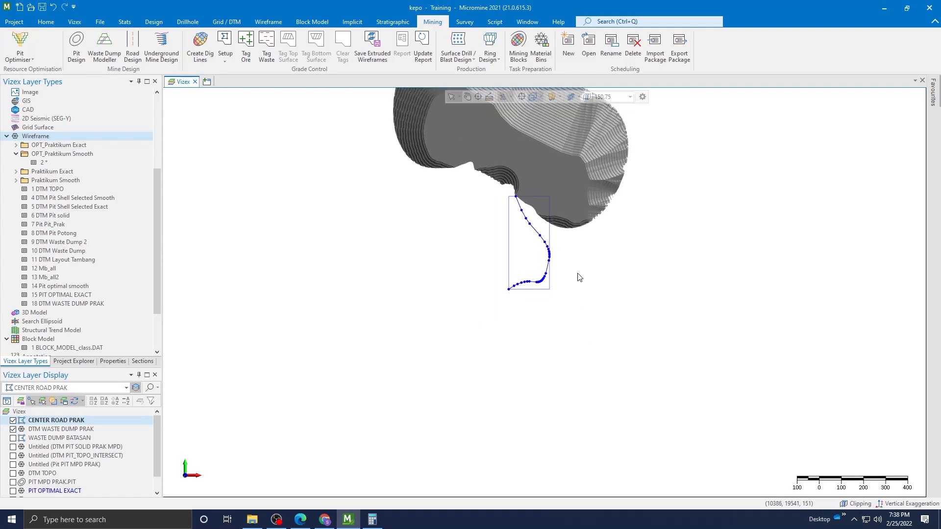
scroll(518, 254, up, 2)
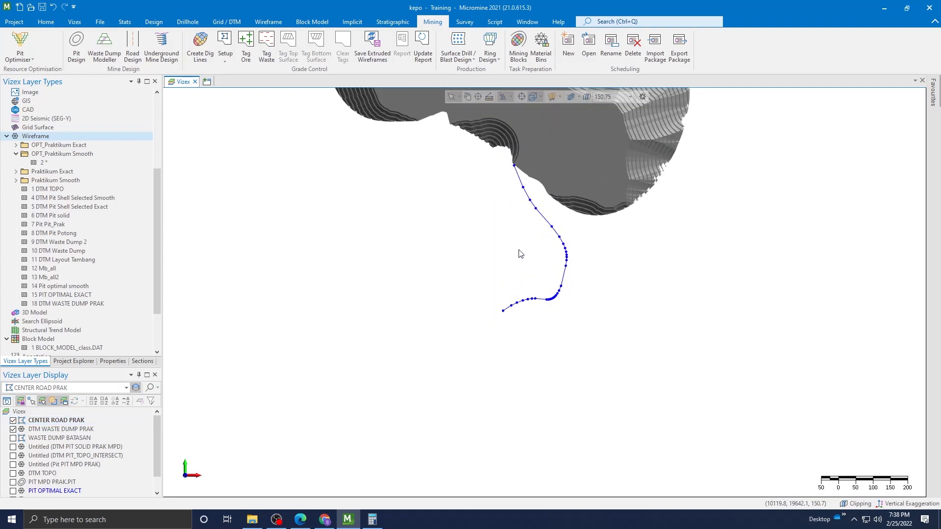
click(132, 46)
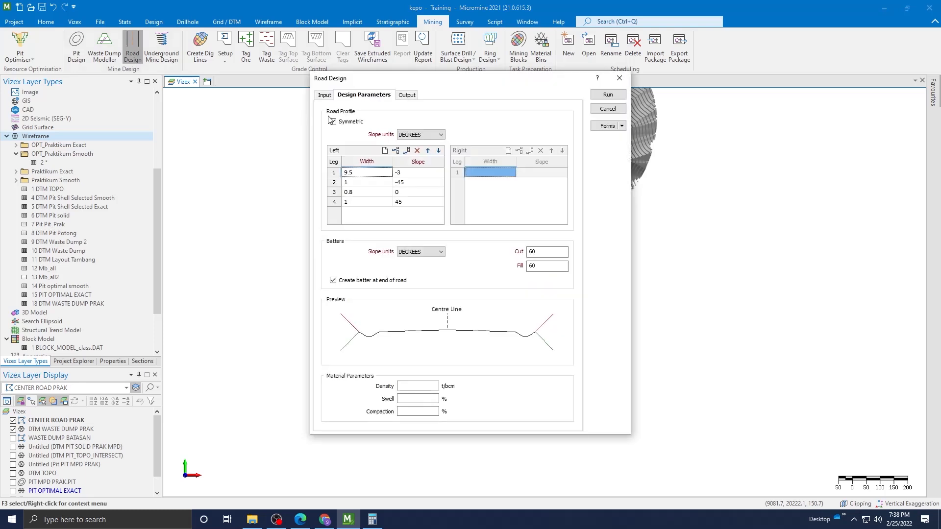
click(324, 95)
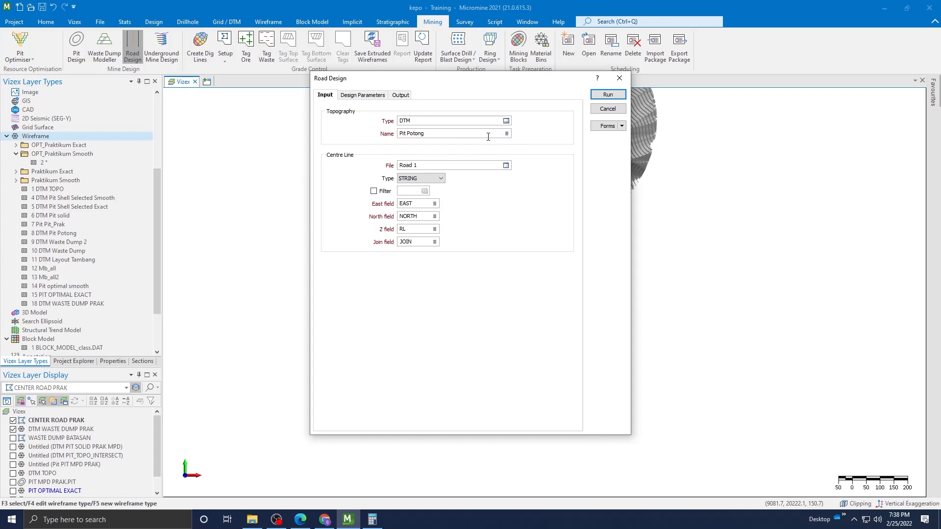
click(506, 133)
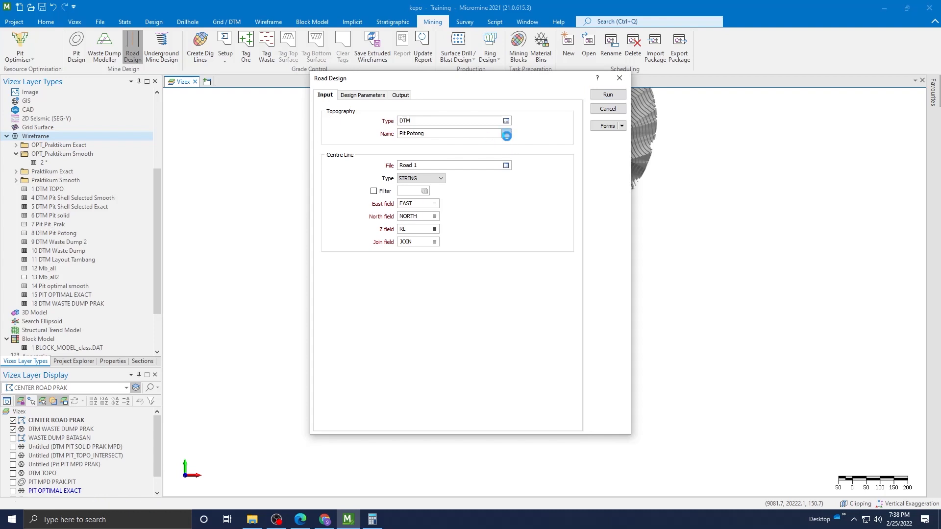
click(611, 320)
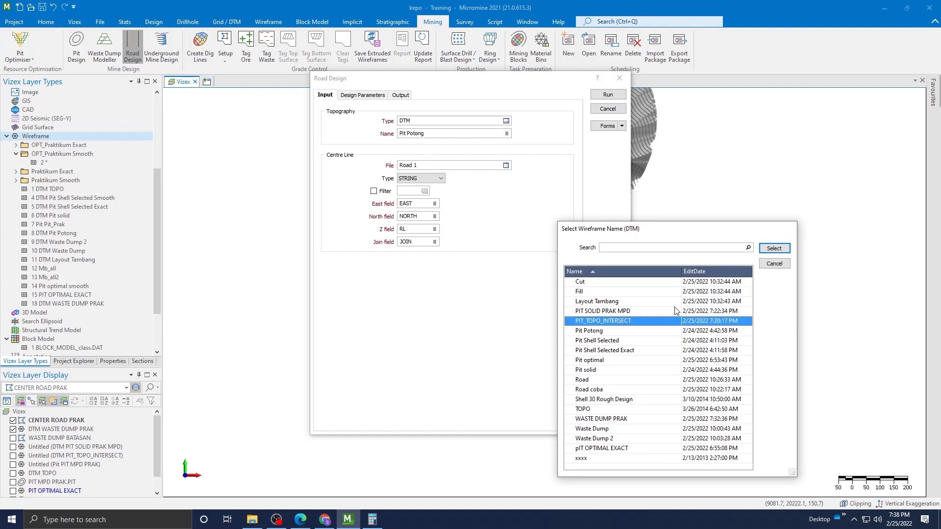
click(773, 249)
Set the road design's centre line to the string file CENTER ROAD PRAK.STR.
click(445, 166)
click(506, 165)
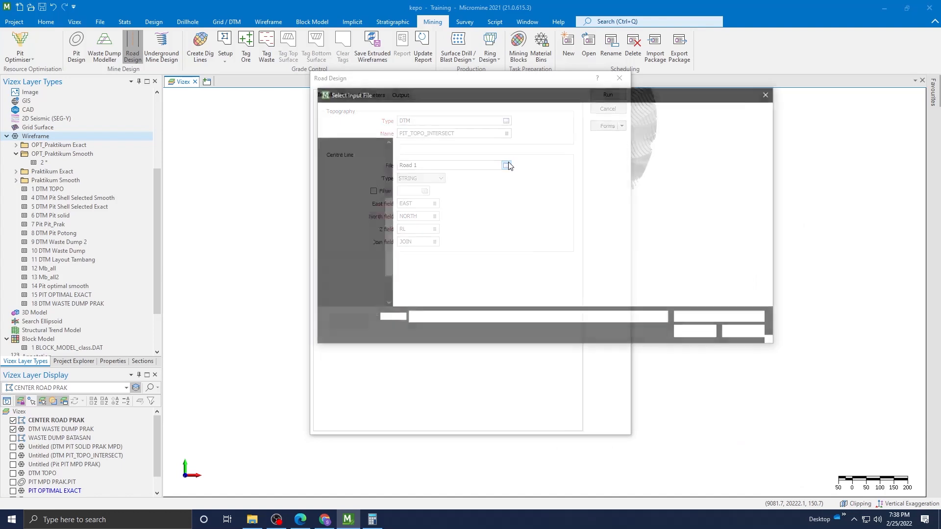
click(469, 199)
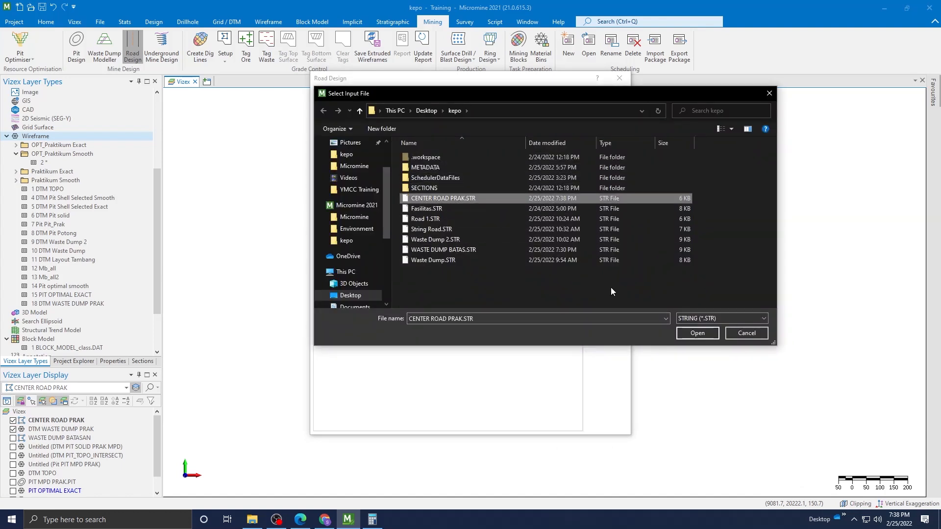
click(697, 333)
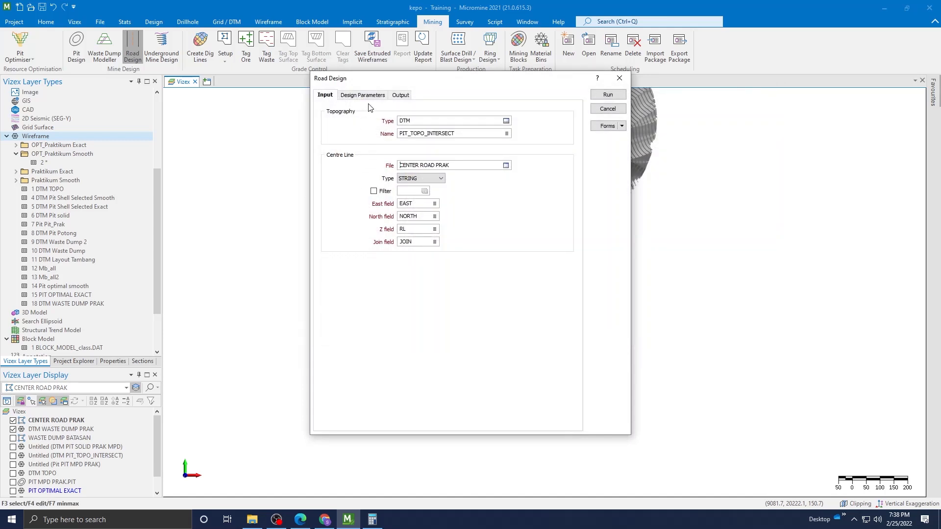
Review the road design's profile legs, cut and fill batter angles, and input settings.
click(363, 95)
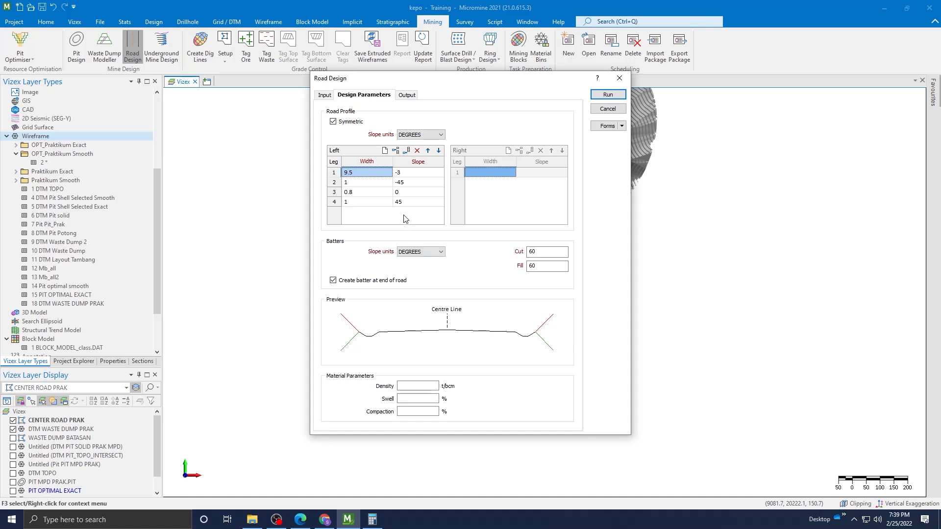
click(408, 193)
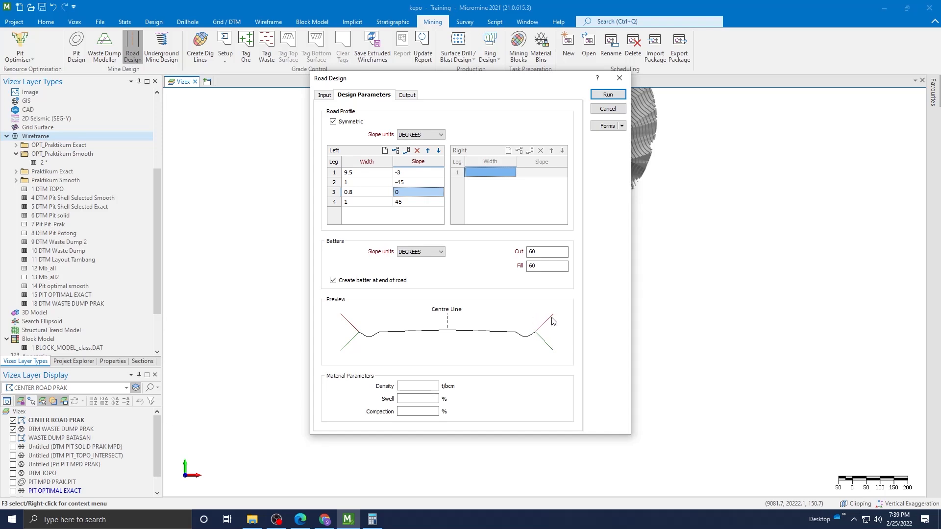
click(533, 253)
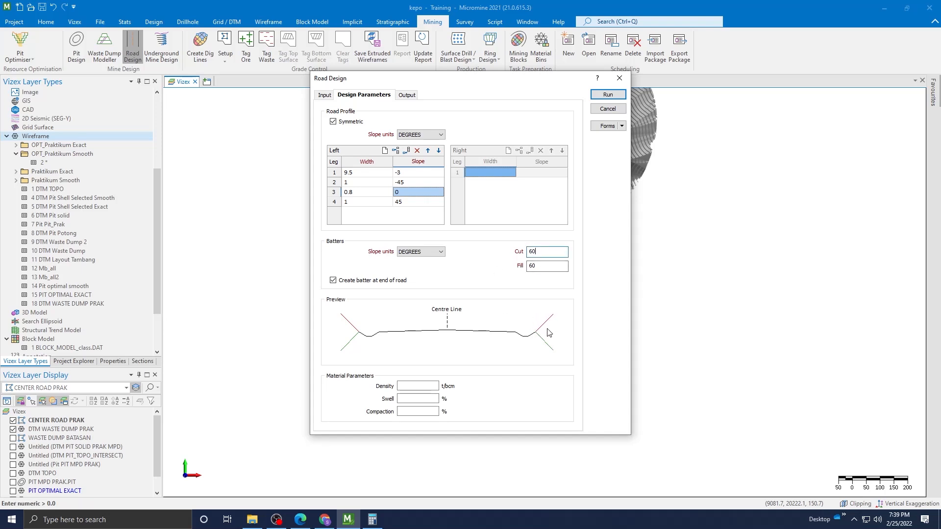
click(325, 95)
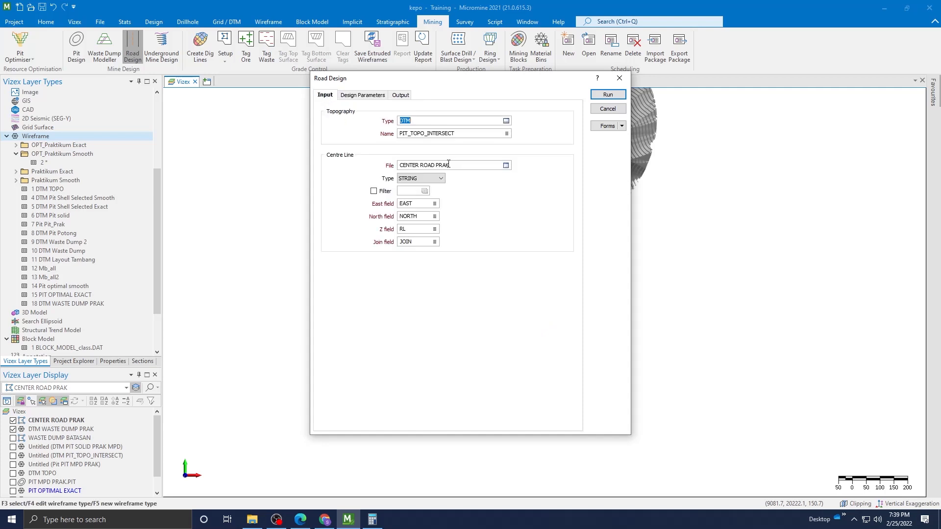
click(362, 94)
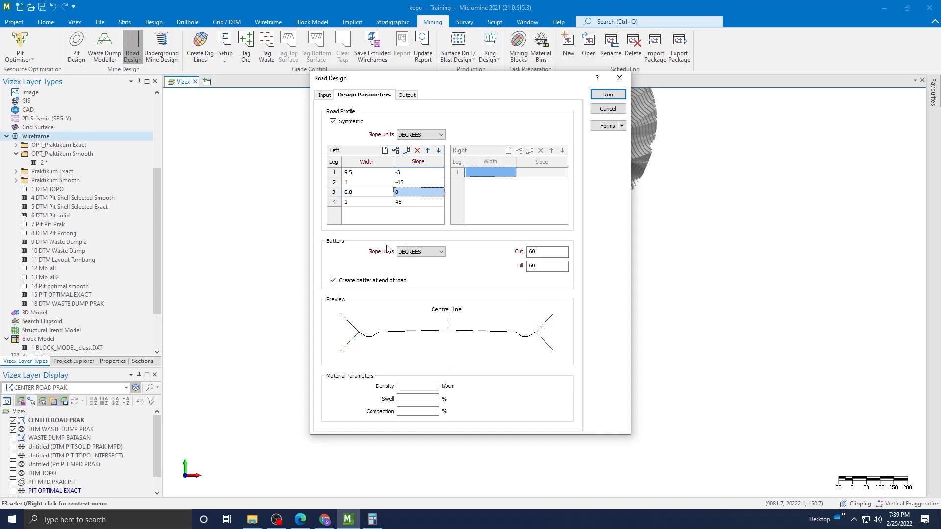
Run the road design with outputs named Layout Tambang PRAK, Cut PRAK, Fill PRAK, String Road PRAK and Road Report PRAK.
click(405, 97)
click(430, 122)
click(444, 134)
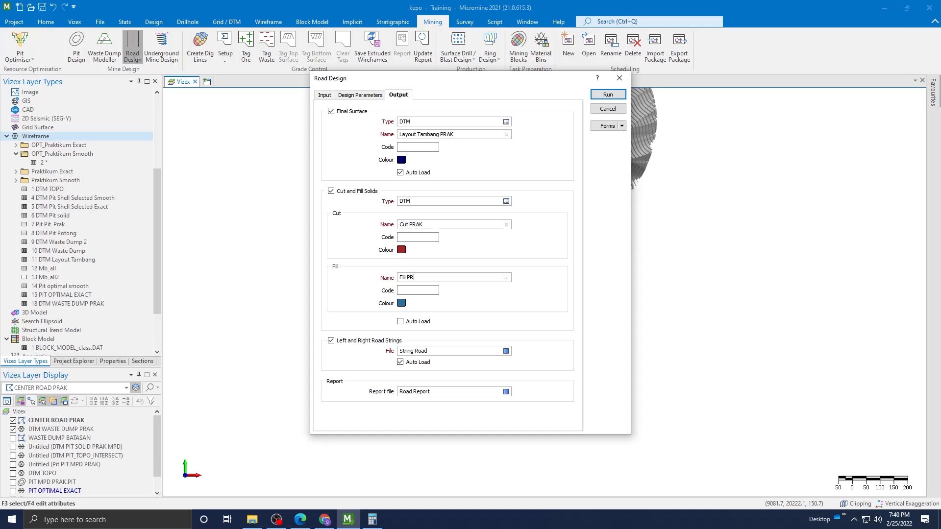
click(449, 352)
click(608, 94)
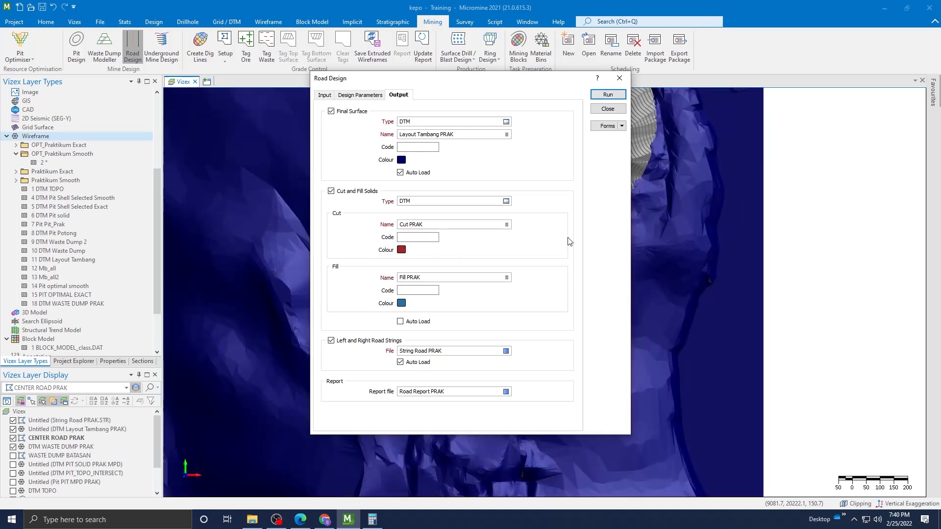
click(607, 108)
Examine the designed road between the pit ramp exit and the waste dump on the final surface.
scroll(554, 201, up, 3)
scroll(457, 437, up, 4)
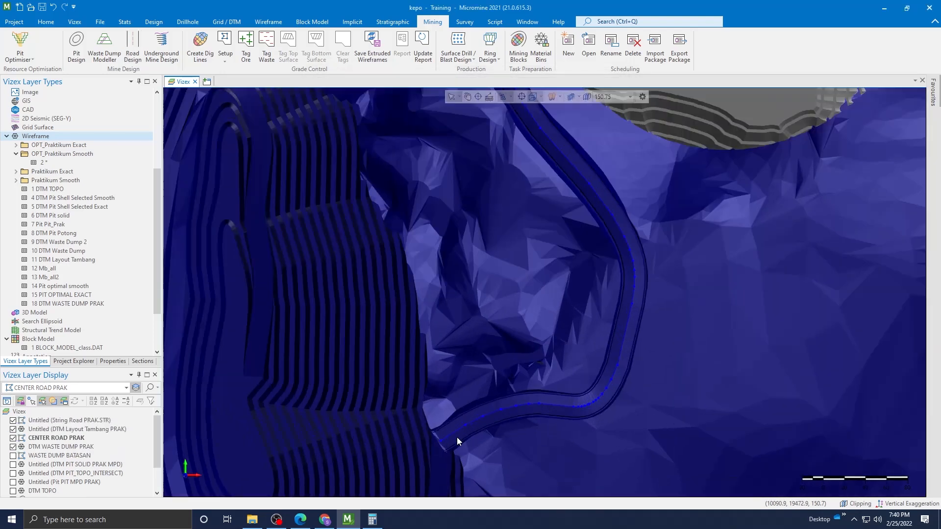
scroll(496, 432, down, 5)
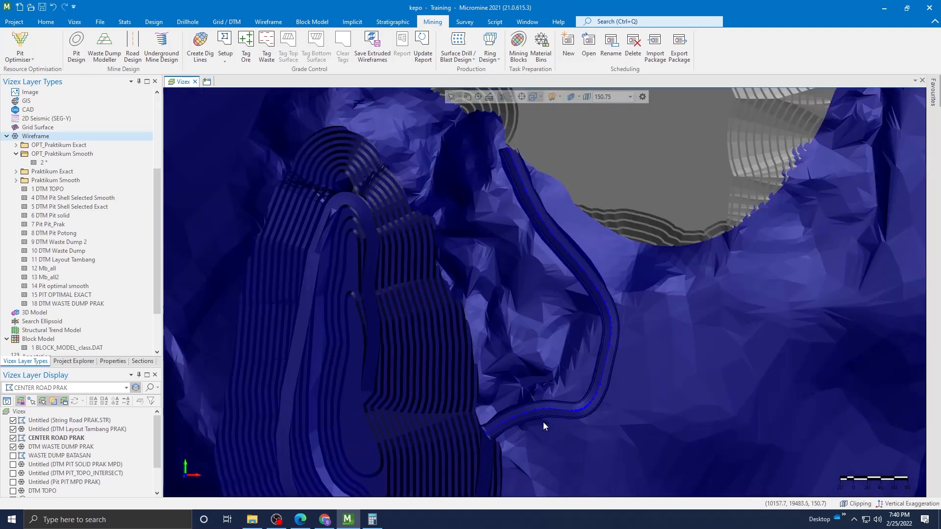
scroll(543, 281, down, 3)
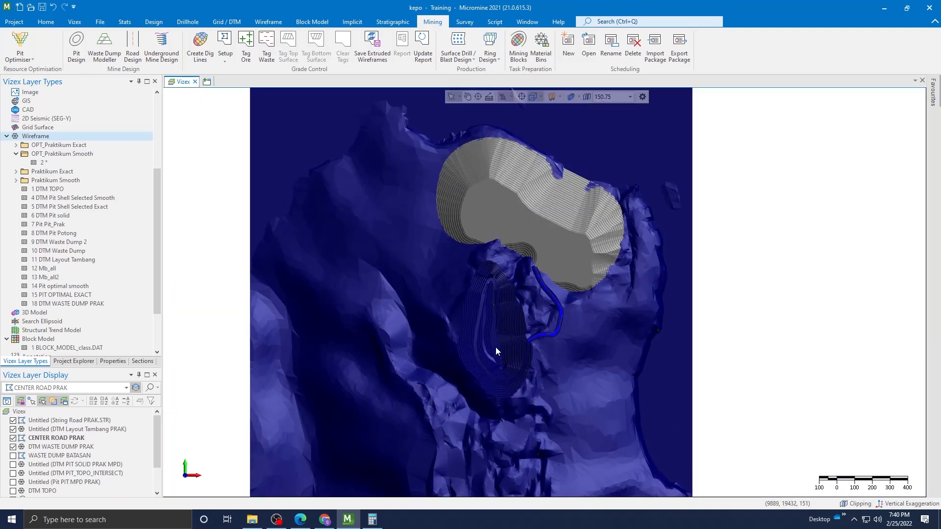
scroll(561, 332, up, 2)
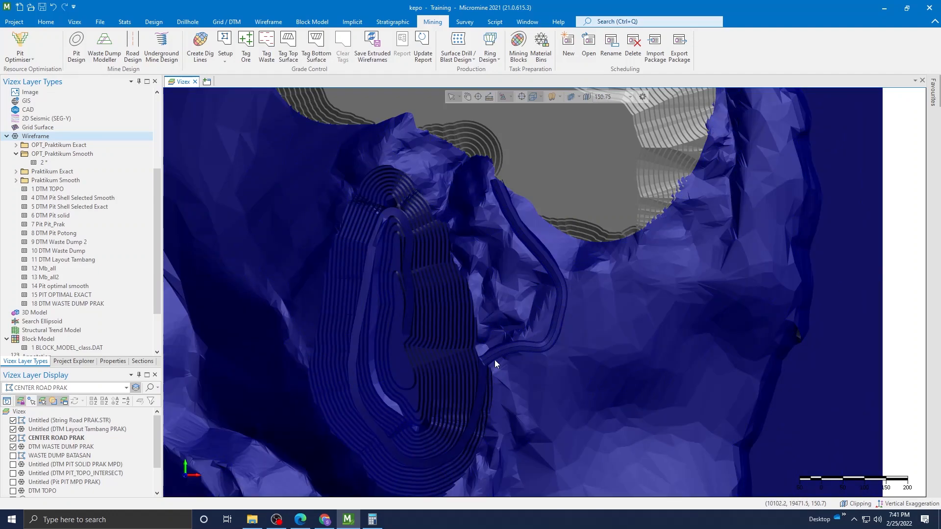
scroll(494, 364, down, 3)
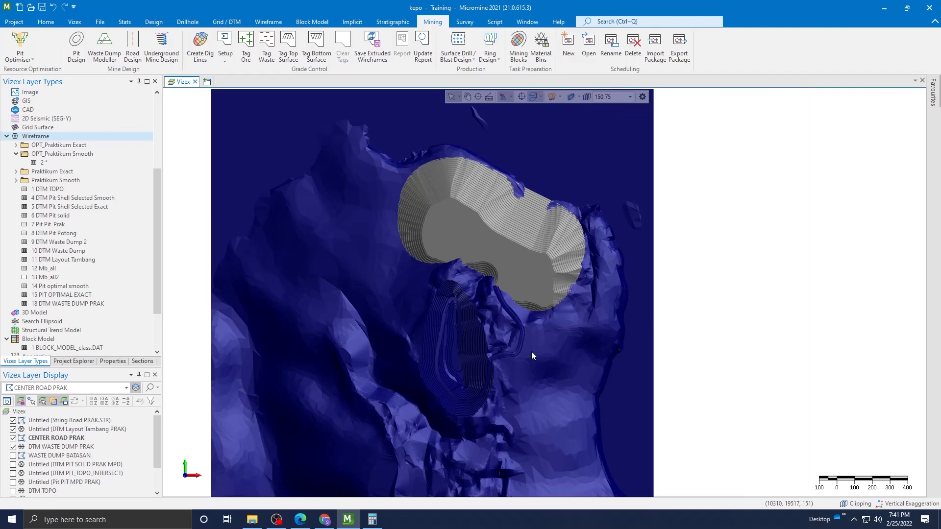
Colour-code the DTM Layout Tambang PRAK wireframe in 3D by its Z attribute with a numeric colour set.
click(64, 429)
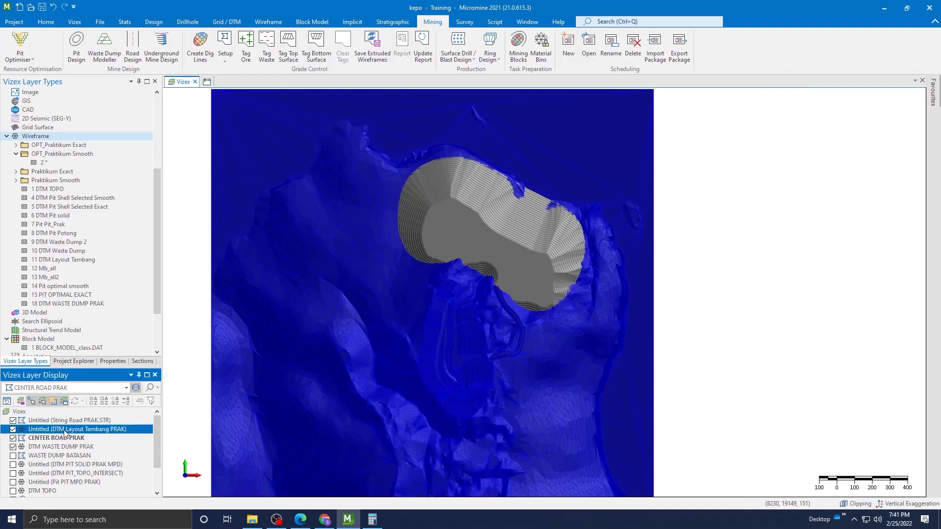
right_click(65, 429)
click(95, 422)
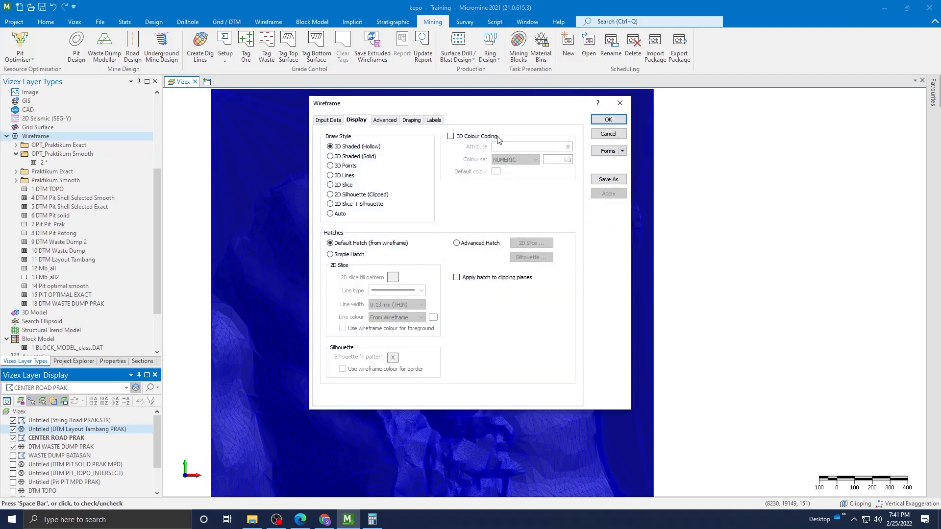
click(450, 137)
click(568, 147)
click(385, 201)
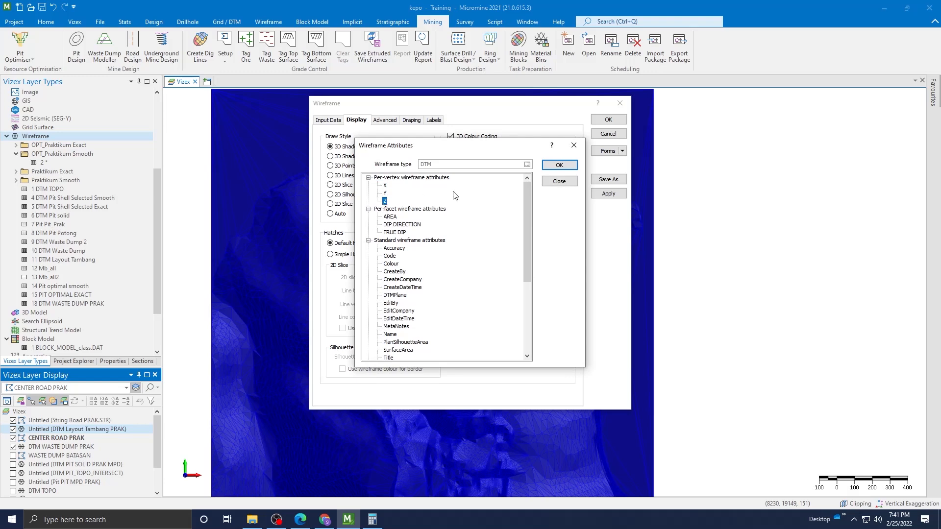
click(558, 165)
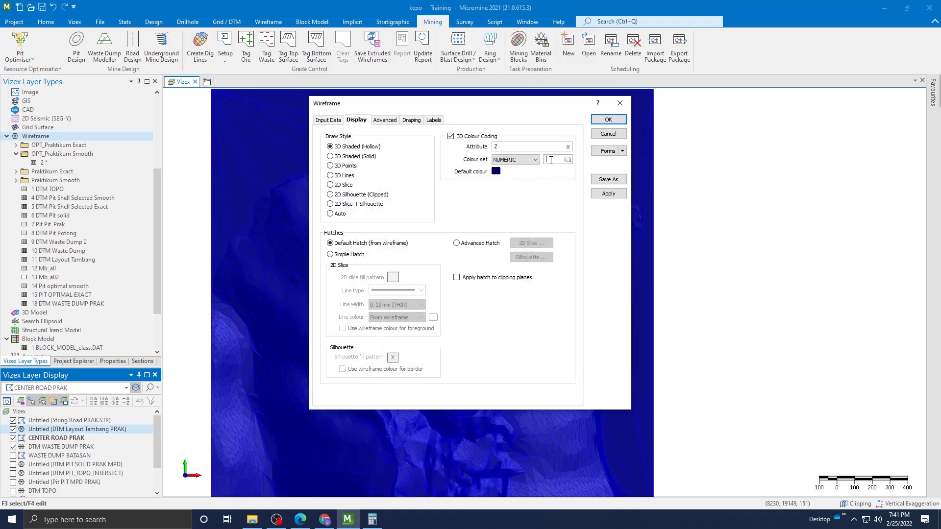
click(568, 159)
click(592, 116)
click(610, 120)
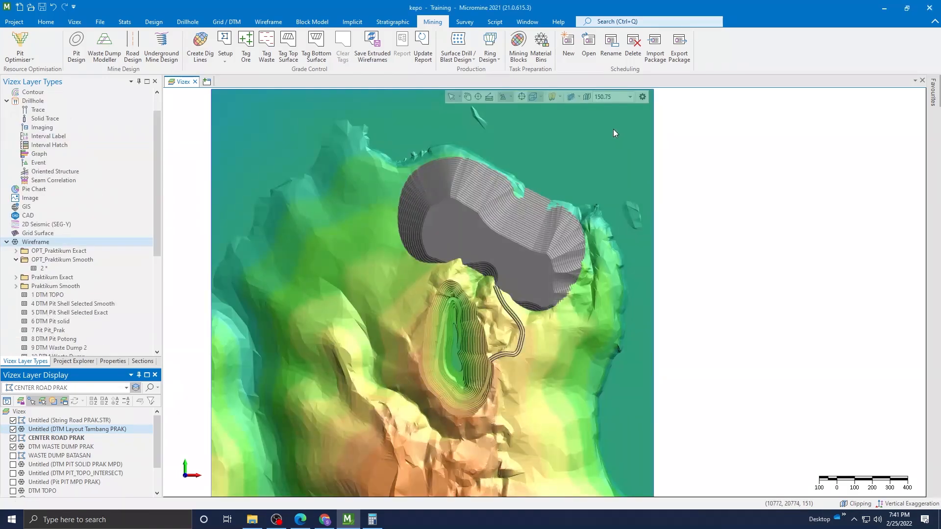
Inspect the colour-coded mine layout up close and as a whole, covering the pit, road and waste dump.
scroll(540, 318, up, 5)
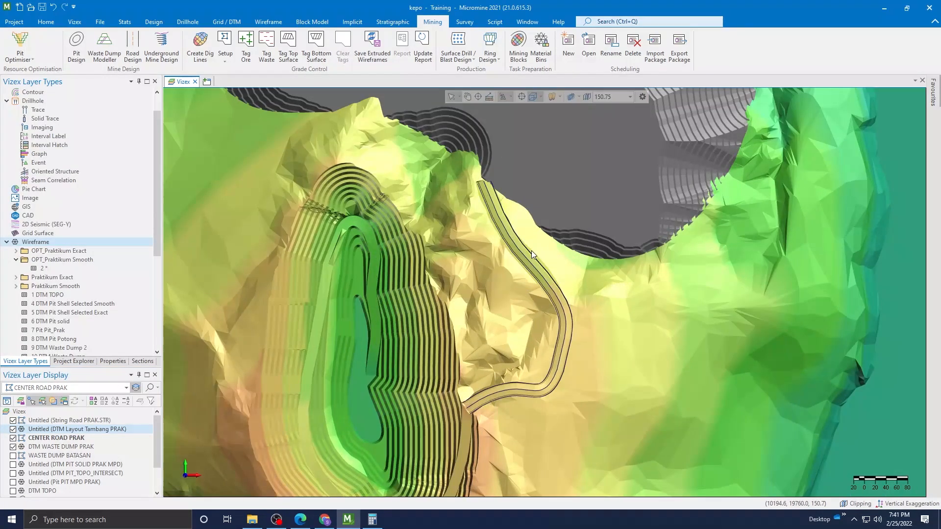
scroll(531, 251, down, 7)
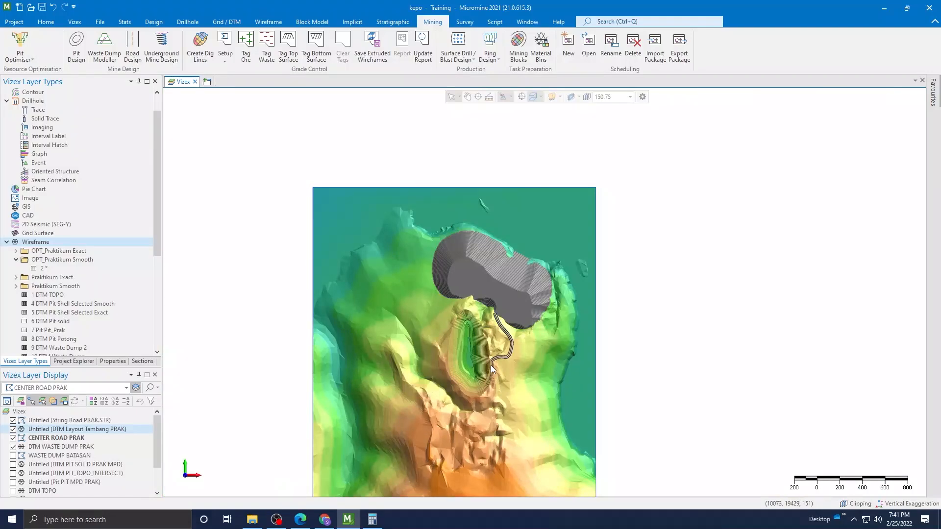
scroll(491, 366, up, 1)
scroll(491, 366, down, 2)
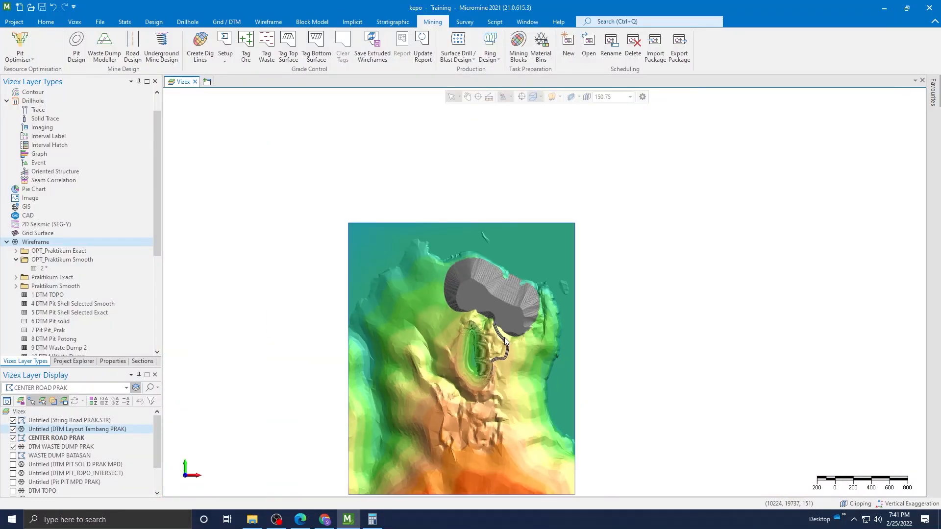
scroll(510, 342, up, 4)
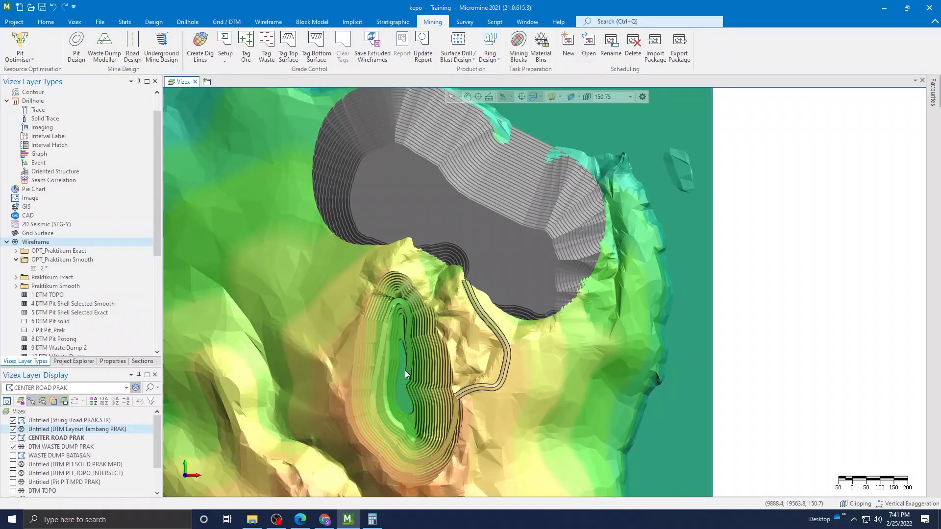
scroll(410, 333, down, 2)
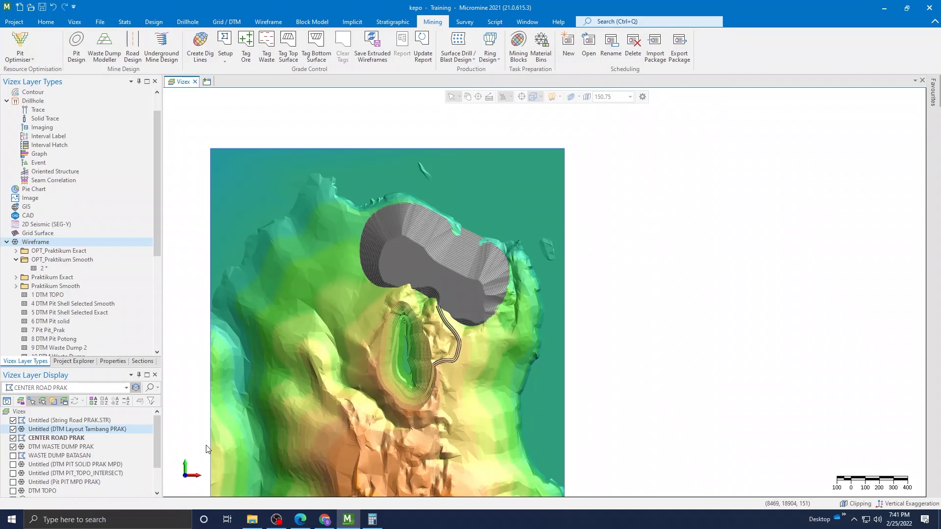
Hide the CENTER ROAD PRAK and String Road PRAK layers from the mine layout view.
click(13, 438)
click(14, 420)
scroll(16, 453, down, 2)
scroll(463, 359, up, 4)
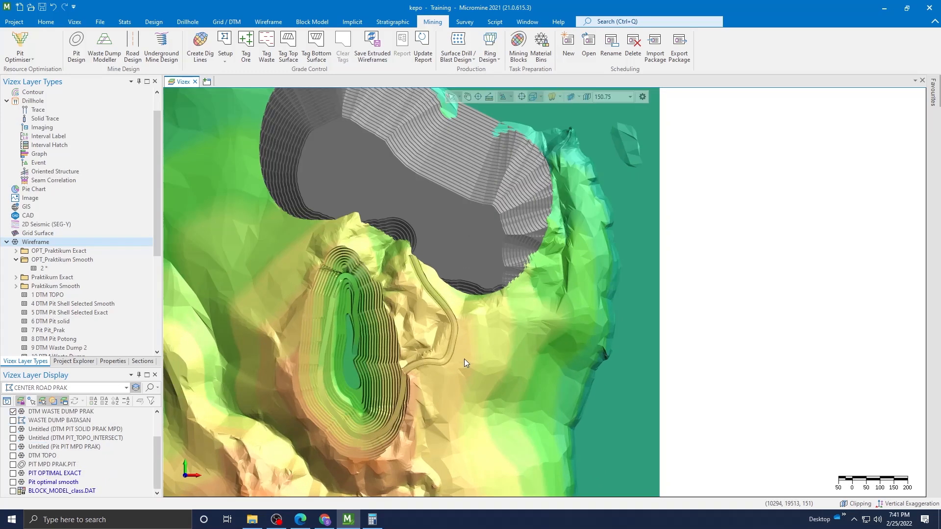
Examine the combined mine layout surface with its pit, road and waste dump, and check the list of displayed layers.
scroll(463, 359, down, 2)
scroll(463, 358, down, 2)
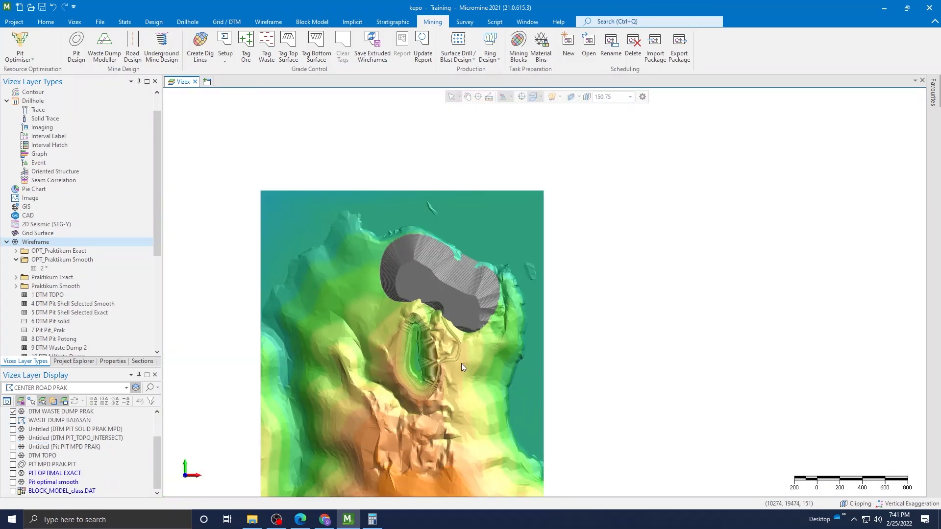
scroll(445, 420, up, 2)
scroll(549, 389, down, 1)
scroll(567, 388, down, 2)
middle_drag(593, 385, 610, 345)
scroll(611, 345, up, 1)
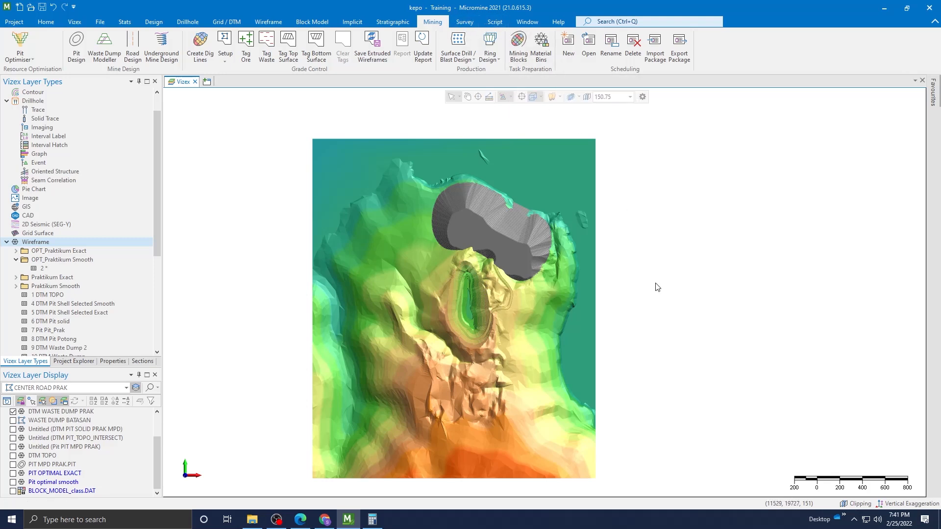
scroll(655, 284, down, 1)
drag(154, 452, 153, 409)
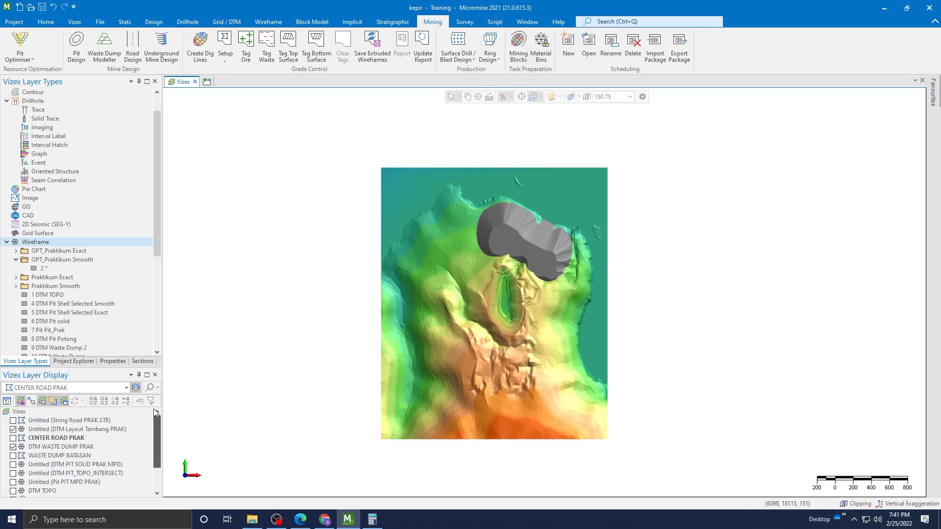
scroll(641, 277, up, 3)
scroll(640, 273, down, 2)
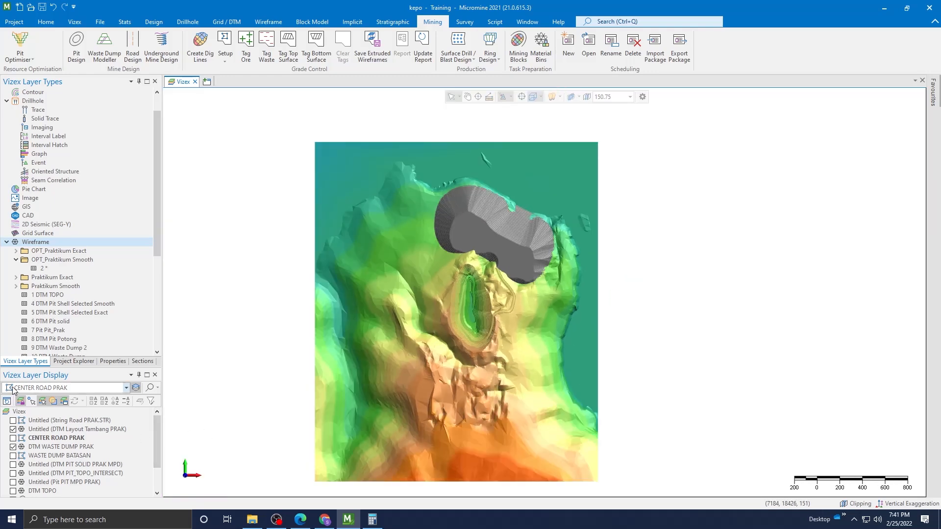
Remove all displayed layers from the Vizex view, saving the form set changes when asked, including BLOCK_MODEL_class.DAT and PIT OPTIMAL EXACT.
click(130, 375)
click(226, 390)
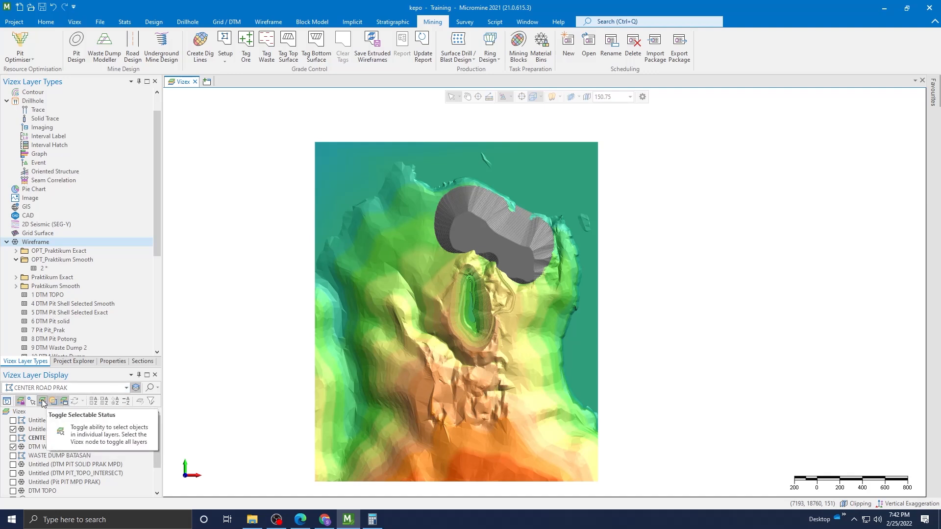
click(13, 413)
right_click(13, 413)
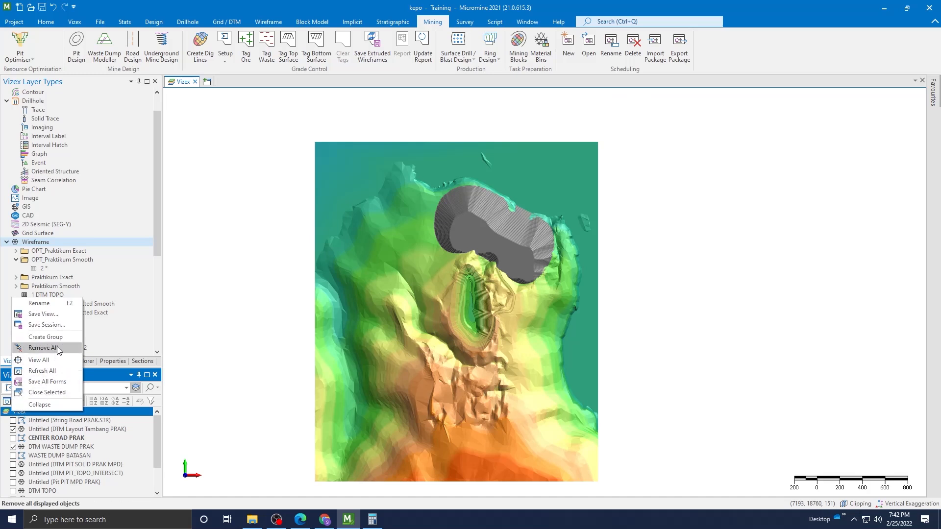
click(42, 348)
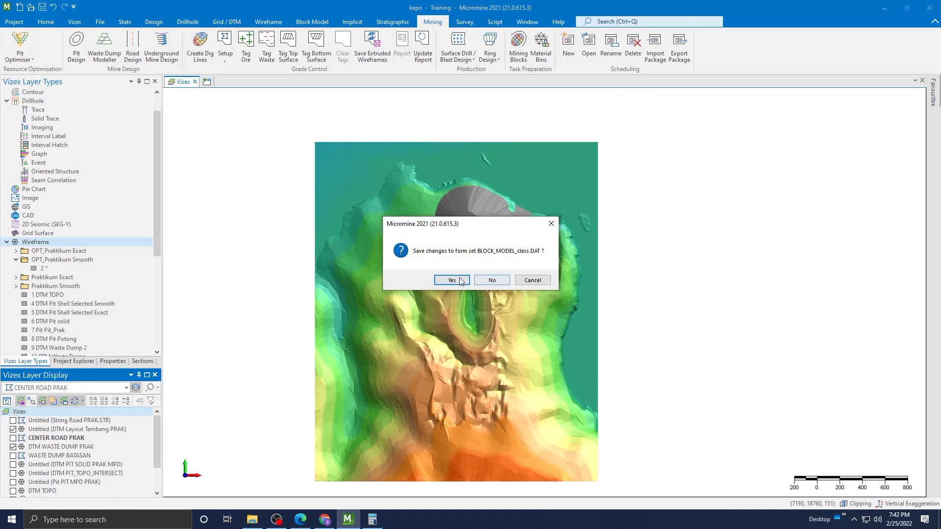
click(459, 282)
click(456, 277)
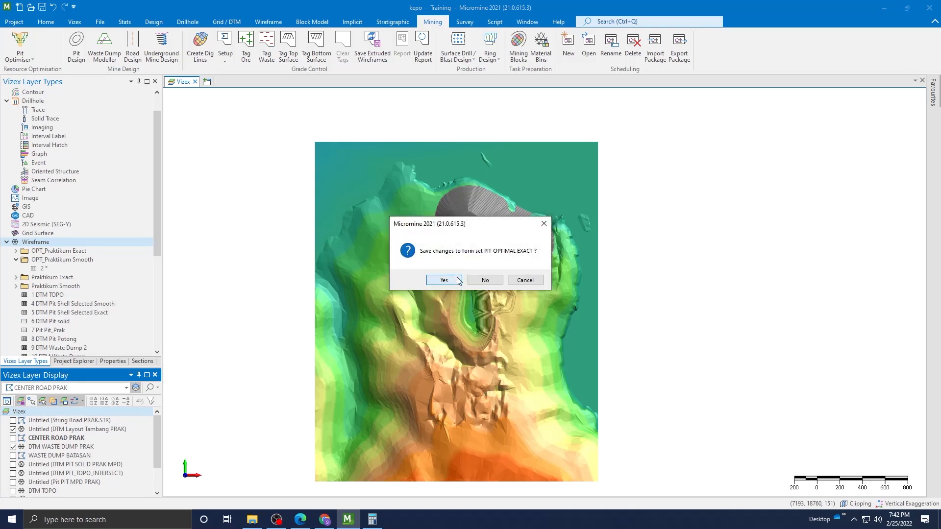
click(456, 278)
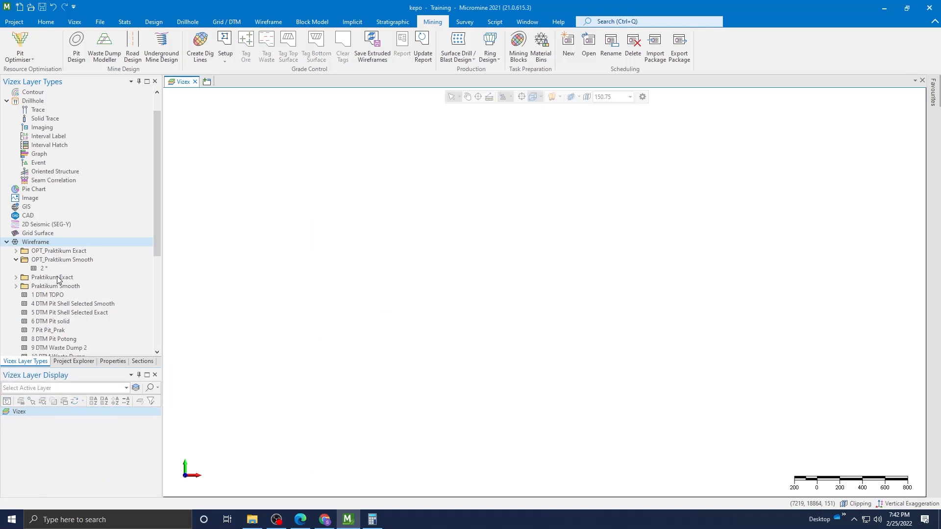
Load the saved wireframes DTM Pit Potong and DTM Pit solid into the empty view.
scroll(79, 262, down, 3)
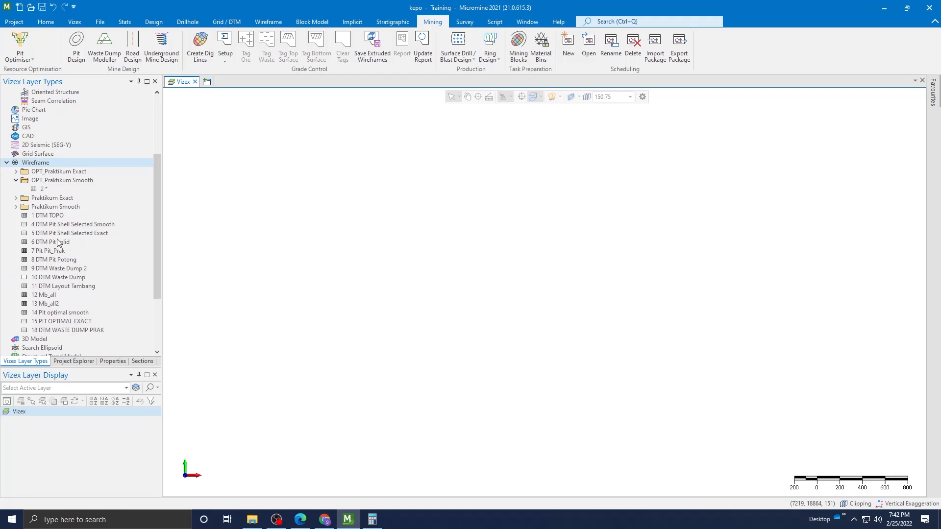
scroll(75, 248, down, 1)
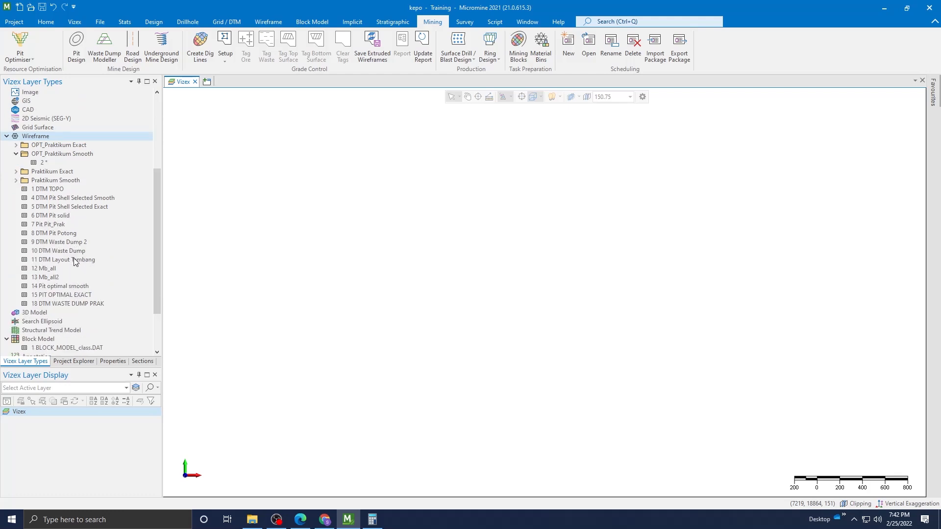
click(69, 303)
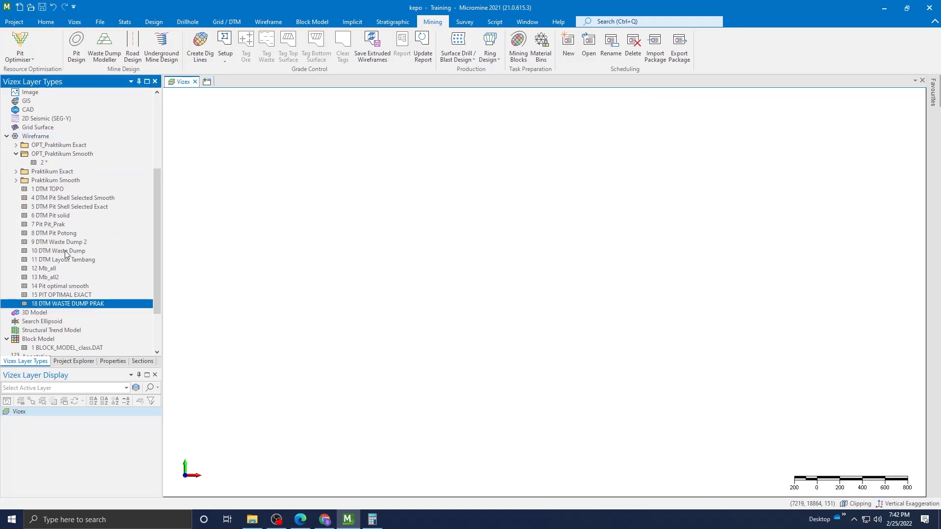
click(68, 234)
click(73, 259)
click(69, 234)
drag(69, 233, 290, 246)
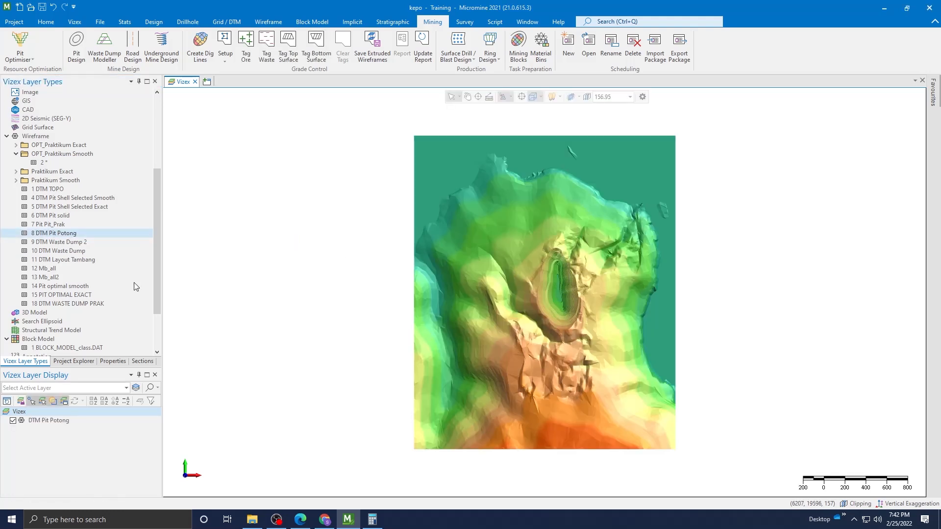
drag(61, 215, 325, 236)
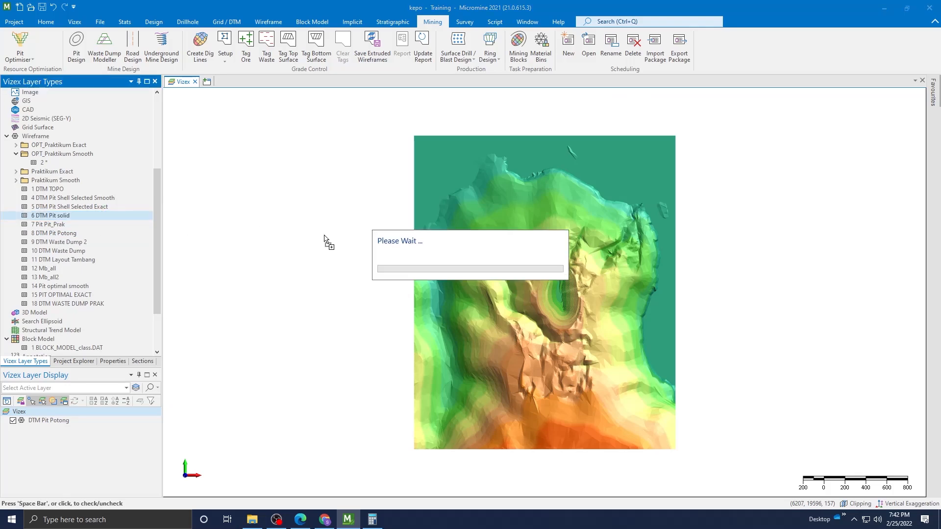
scroll(565, 268, up, 10)
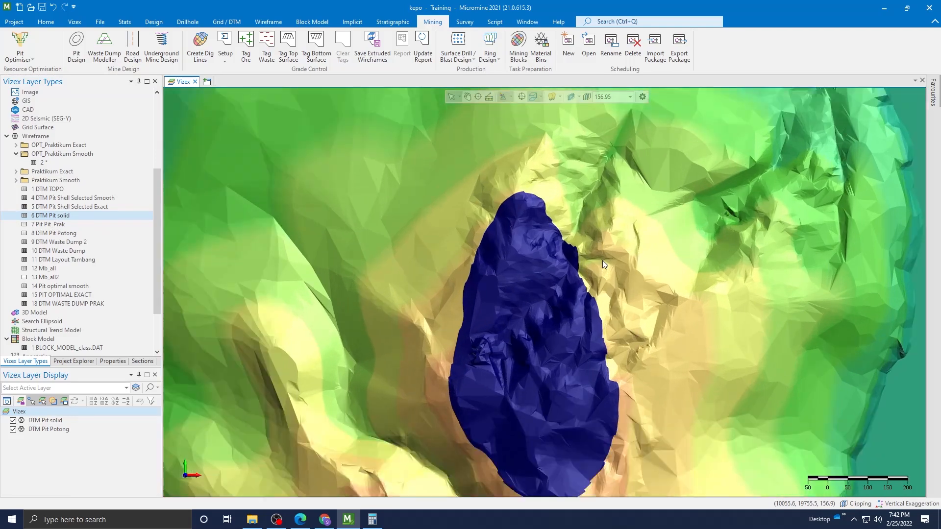
scroll(550, 261, down, 6)
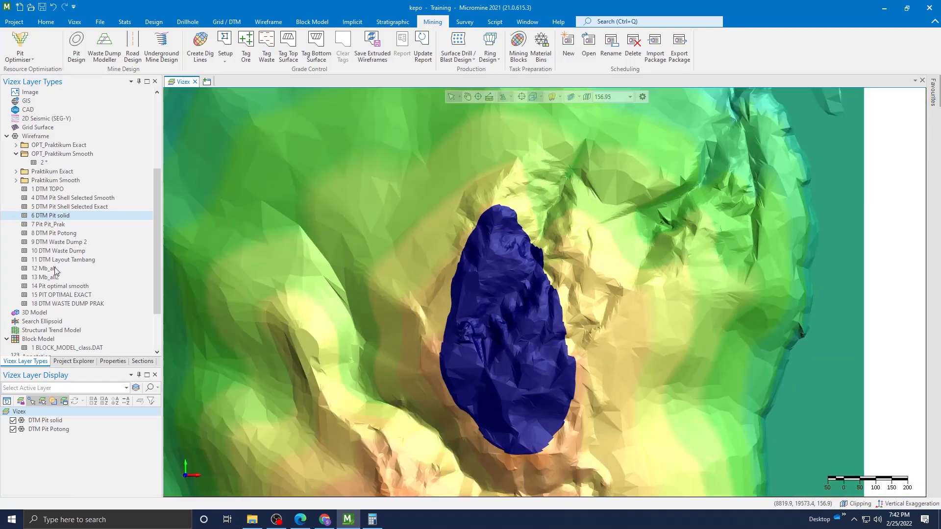
Compare DTM Pit solid with the DTM Pit Potong surface by switching its visibility, and leave only DTM Pit solid displayed.
click(13, 429)
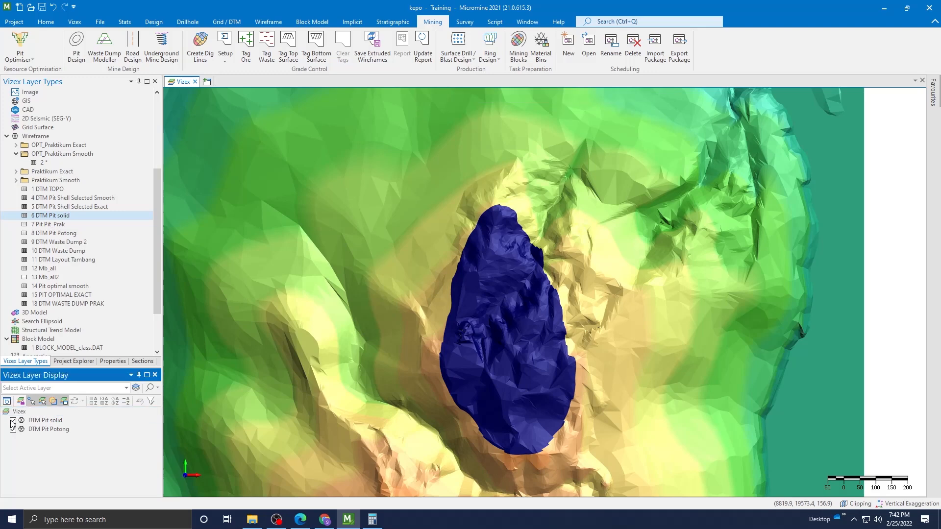
double_click(13, 420)
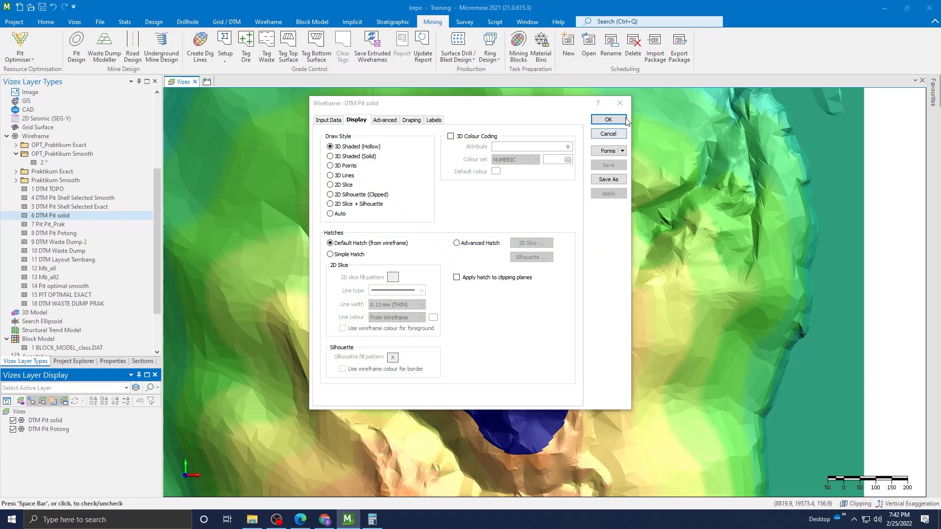
click(608, 119)
click(14, 420)
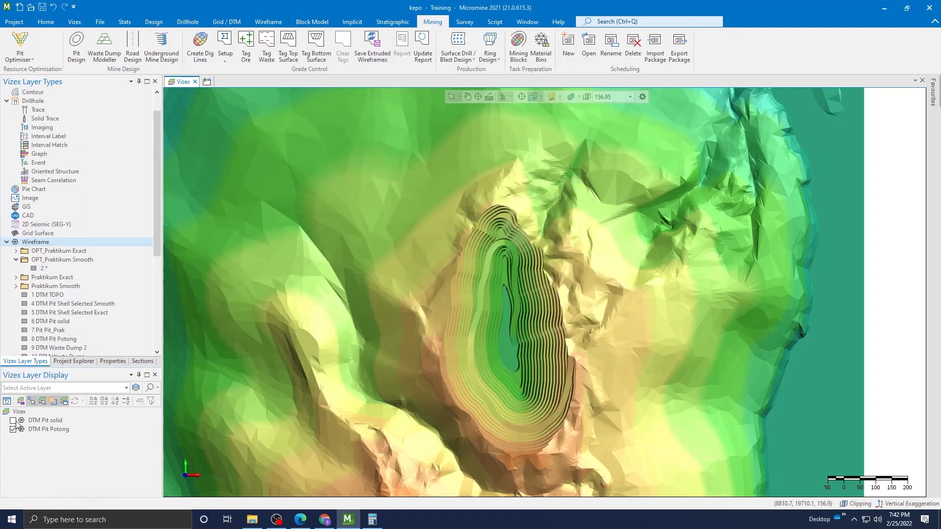
click(13, 421)
click(14, 422)
click(13, 421)
click(13, 421)
click(13, 420)
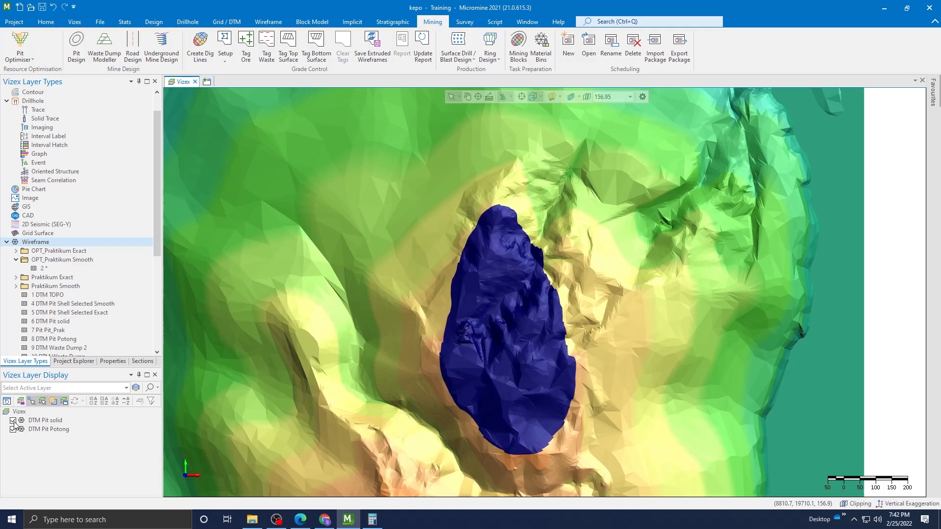
click(13, 429)
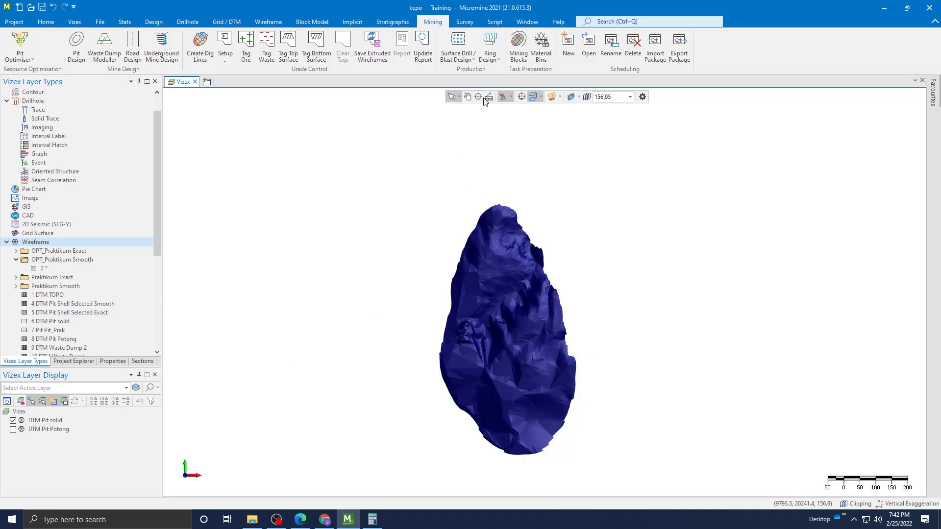
Start creating mining blocks and choose the DTM wireframe Pit solid as the single input.
click(518, 52)
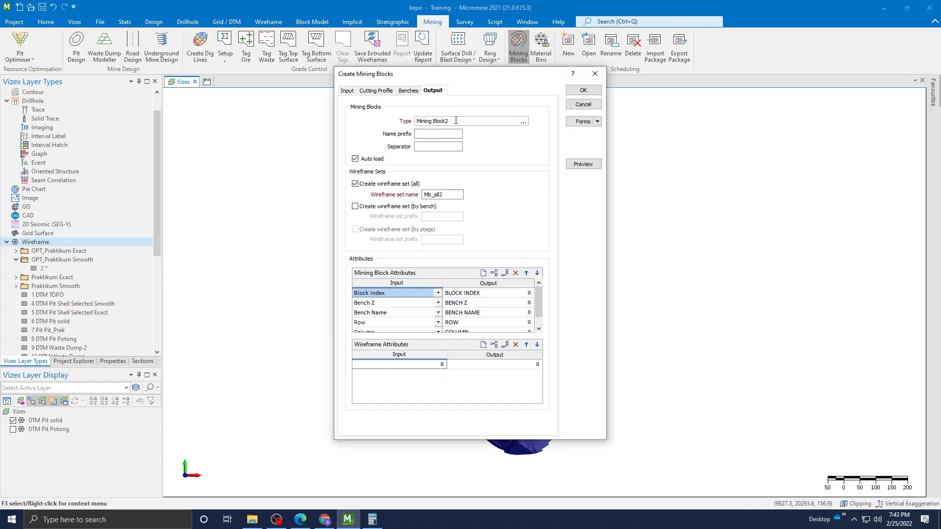
click(349, 91)
click(443, 129)
click(525, 129)
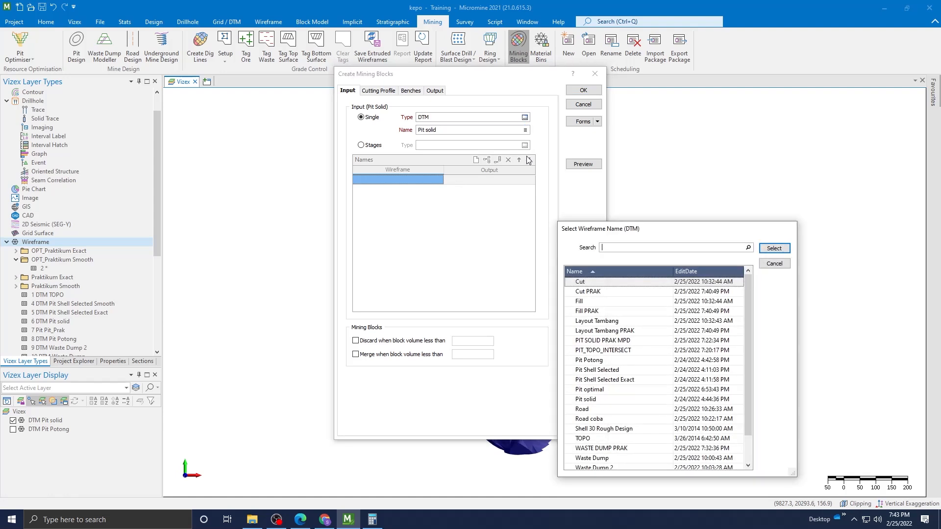
scroll(627, 335, down, 1)
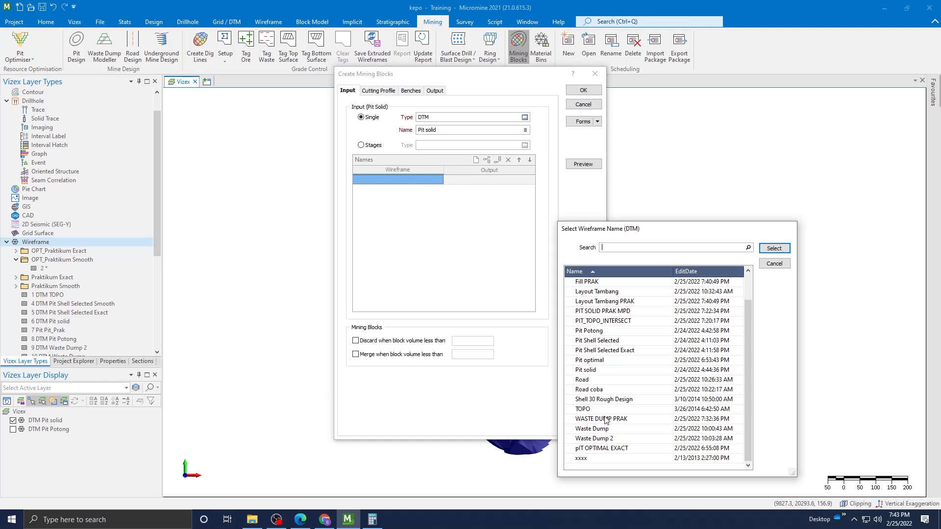
click(593, 362)
click(599, 370)
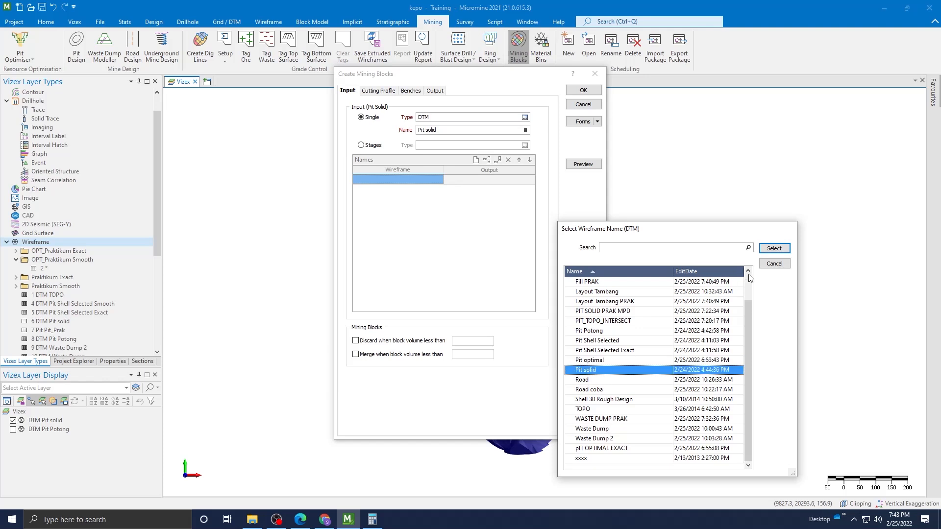
click(774, 249)
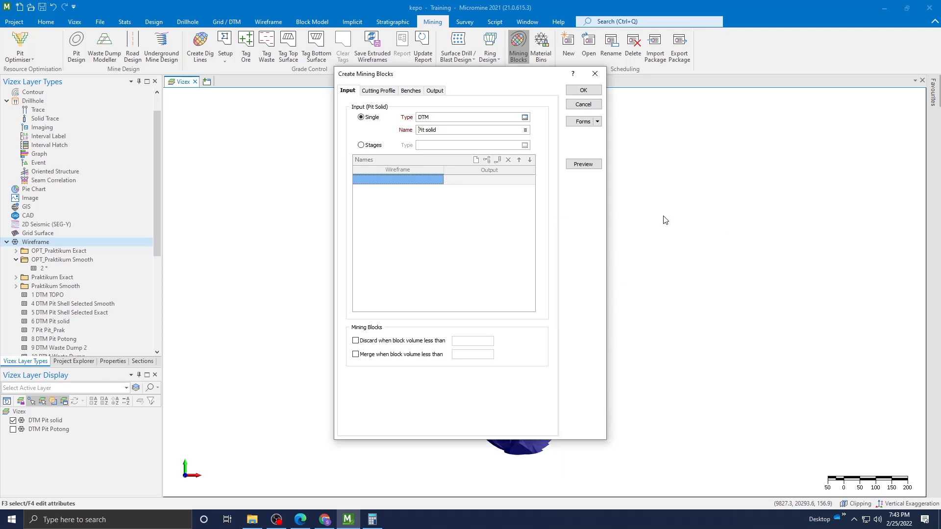
Check the 50 by 50 cell size of the cutting profile and recalculate its east and north origins and X and Y cell counts.
click(385, 91)
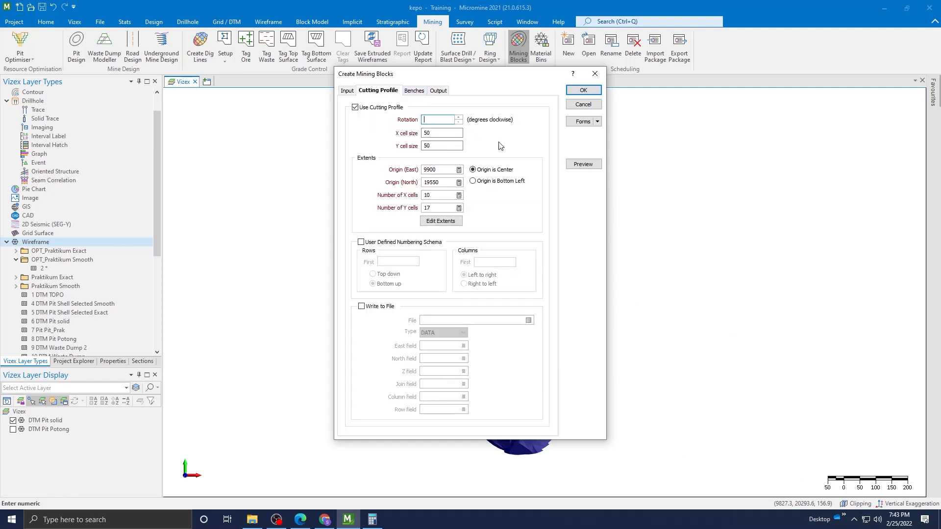
click(424, 133)
click(442, 147)
click(446, 145)
click(459, 171)
click(459, 183)
click(459, 195)
click(459, 209)
Delete all existing bench rows from the mining blocks bench list.
click(414, 90)
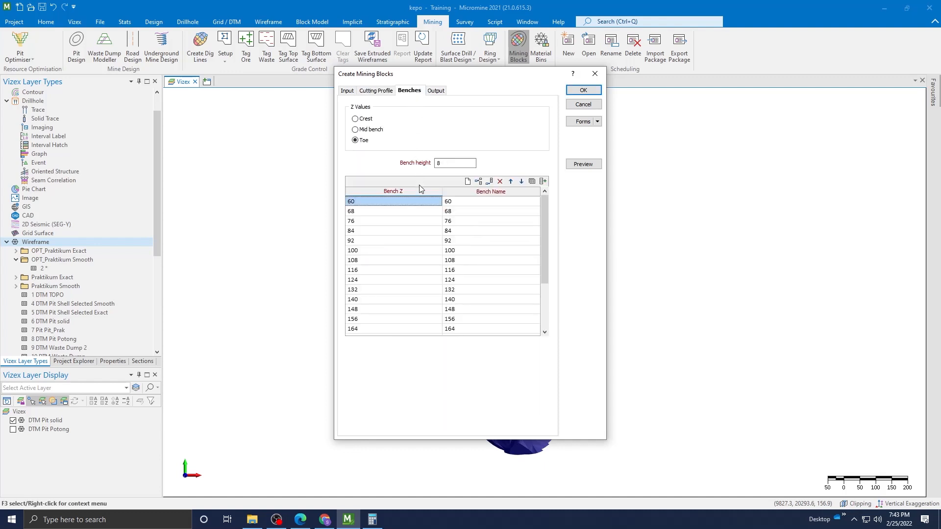
click(500, 181)
click(499, 181)
click(499, 182)
click(499, 181)
click(500, 181)
click(501, 183)
click(501, 183)
click(500, 182)
click(501, 183)
click(501, 183)
click(500, 183)
click(501, 183)
click(500, 183)
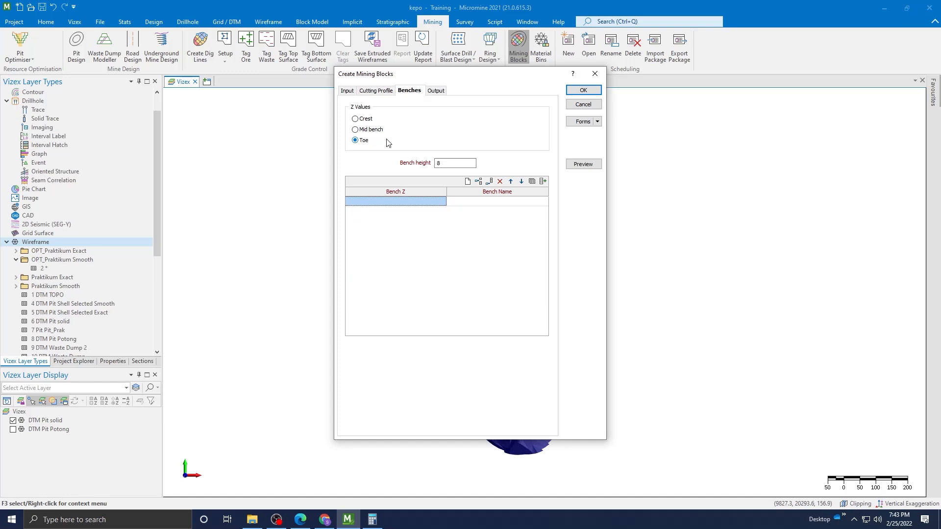
Autofill the bench list upwards from toe value 60 with start bench name 60 and 21 benches, and review the rows.
click(453, 163)
click(511, 230)
click(512, 202)
click(542, 181)
click(484, 261)
click(496, 271)
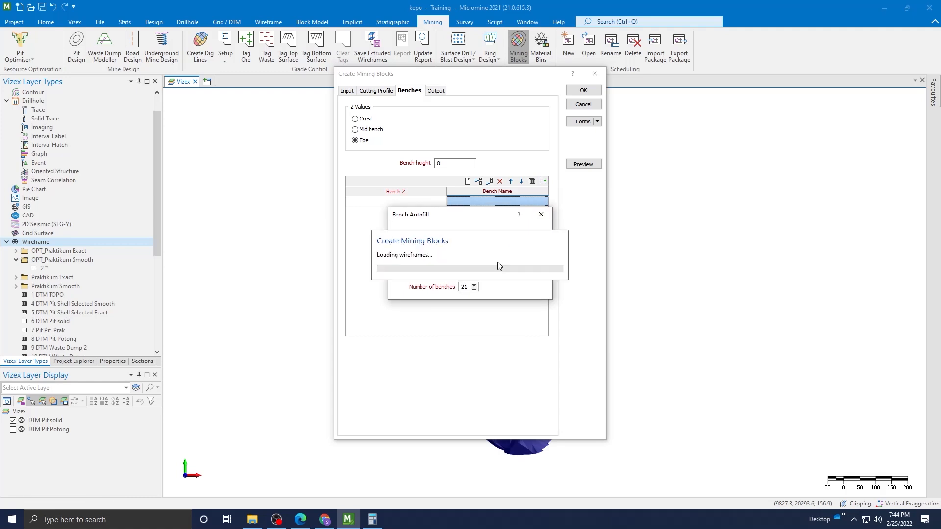
click(493, 274)
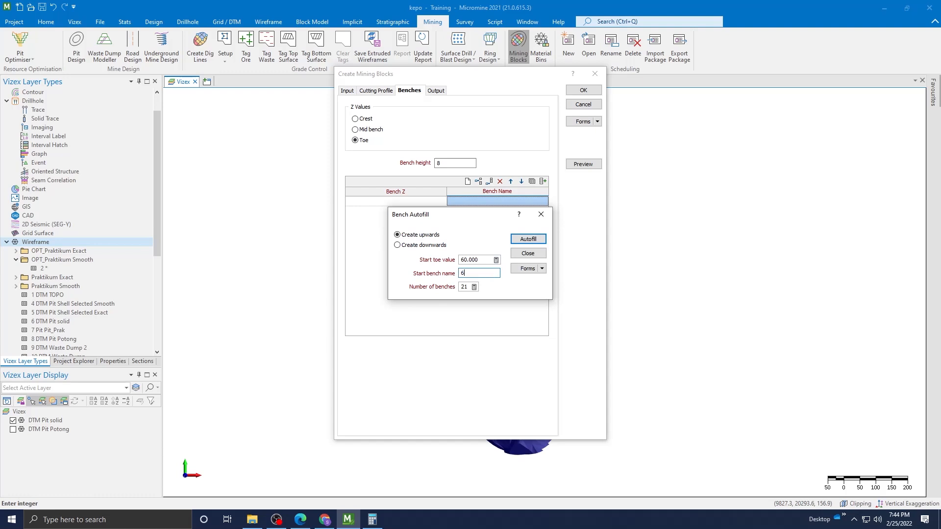
click(475, 288)
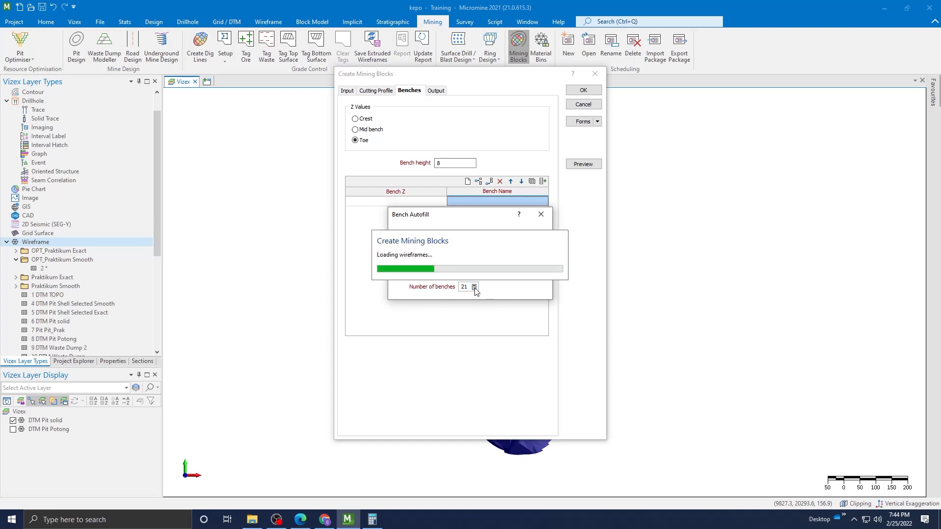
click(527, 240)
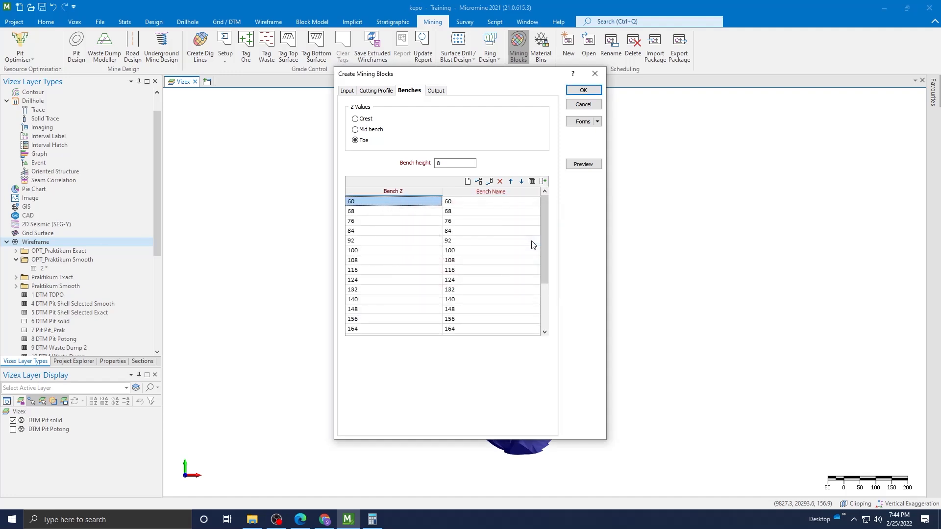
scroll(493, 272, down, 3)
scroll(438, 298, up, 3)
scroll(438, 298, down, 1)
scroll(438, 299, up, 1)
Set the mining block output type to MINING BLOCK PRAK and the overall wireframe set name to Mb_all PRAk.
click(436, 91)
click(476, 123)
drag(446, 121, 383, 121)
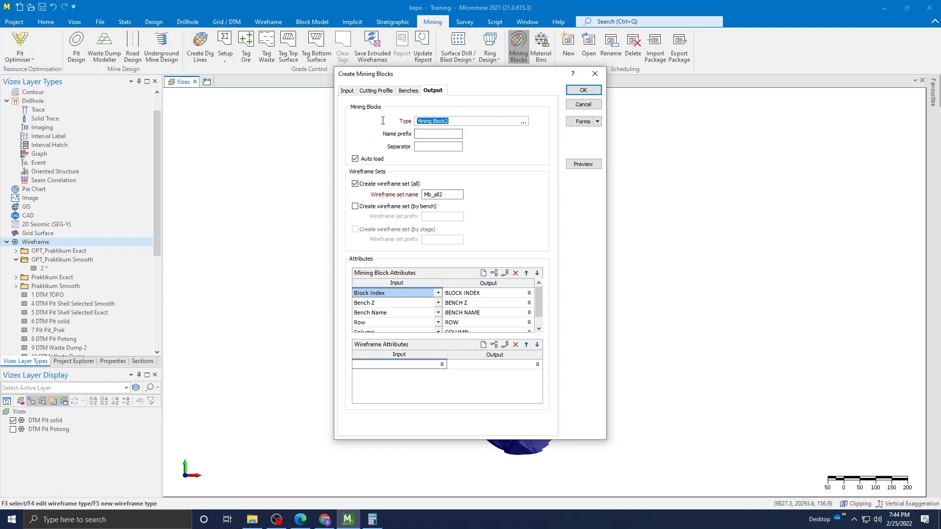
text(MINING BLOCK PRAK)
click(444, 195)
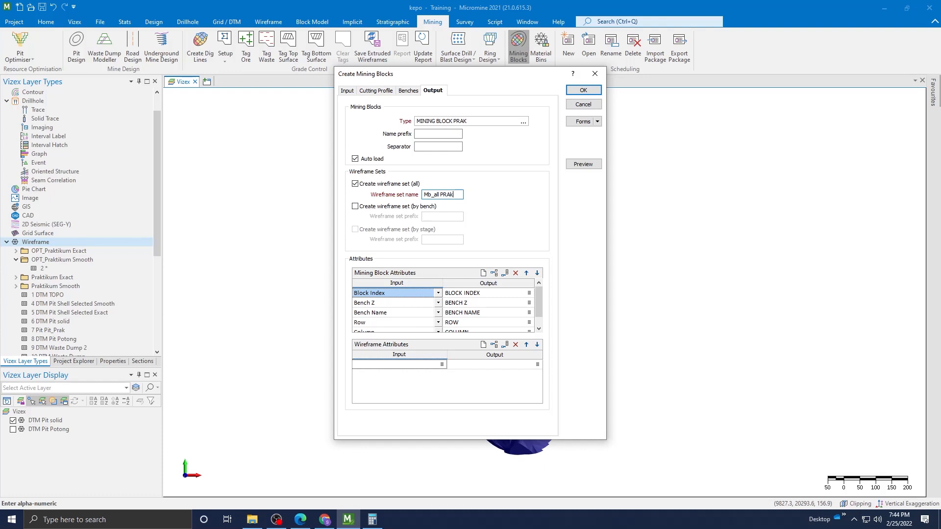
Rename the output attribute for Block Index as BENCH INDEX and check the remaining mining block attributes.
scroll(485, 294, down, 1)
scroll(489, 321, up, 1)
click(448, 293)
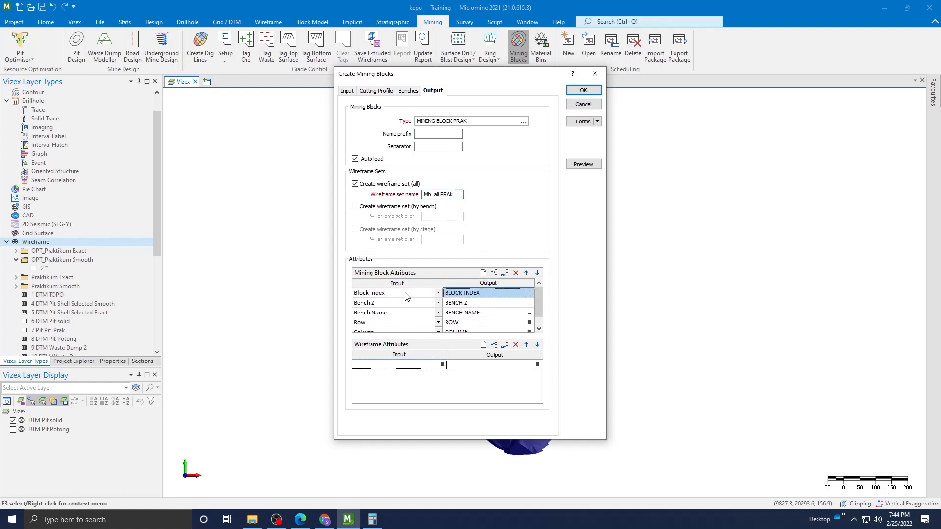
click(532, 295)
click(509, 294)
drag(488, 294, 430, 295)
key(BackSpace)
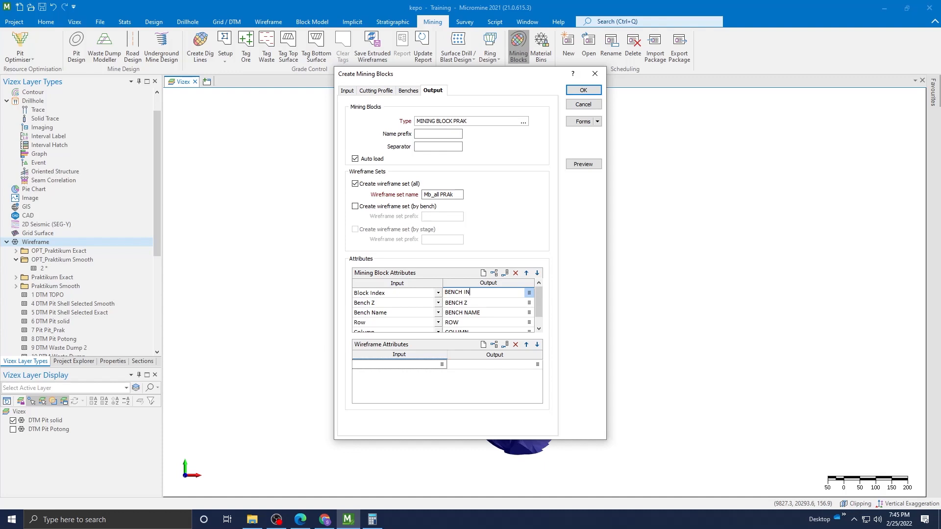
click(462, 313)
scroll(428, 321, down, 1)
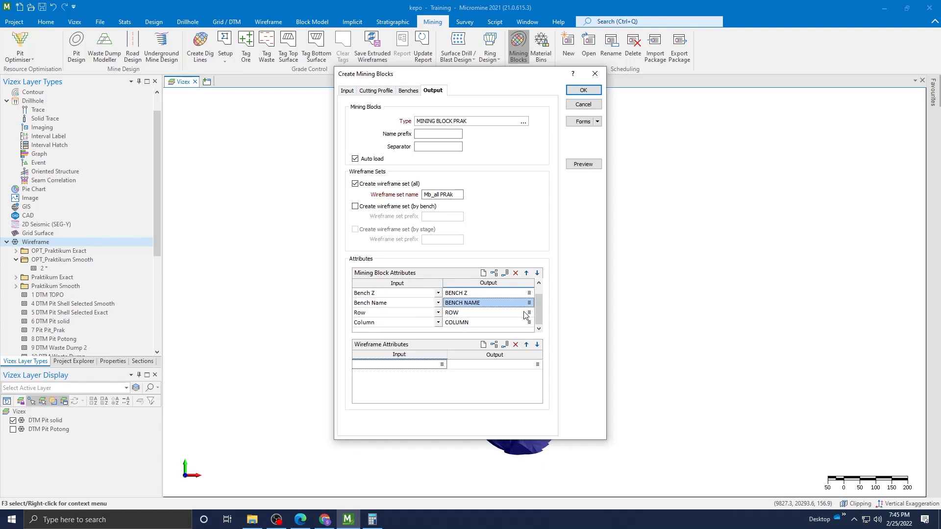
scroll(525, 315, up, 1)
Generate the mining blocks, accepting creation of BENCH INDEX and the other missing user-defined attributes.
click(583, 90)
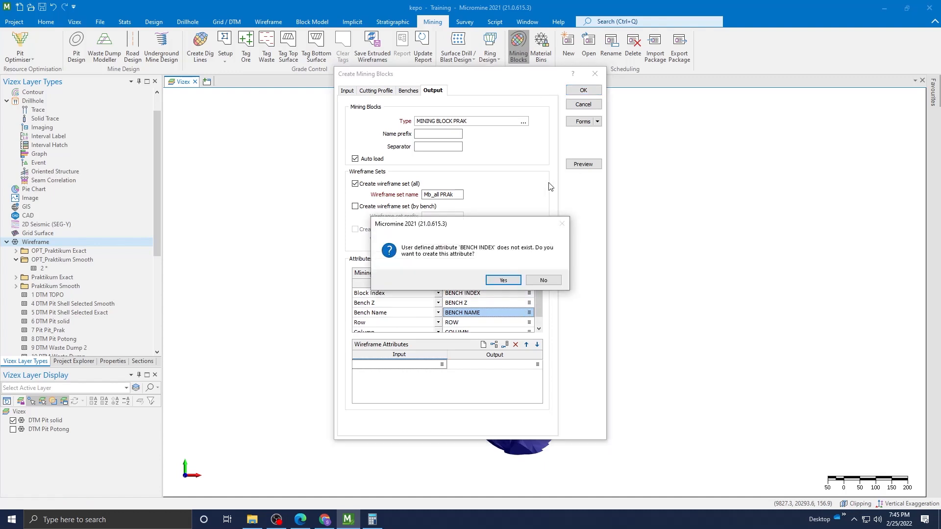
click(510, 280)
click(502, 280)
click(503, 280)
click(502, 280)
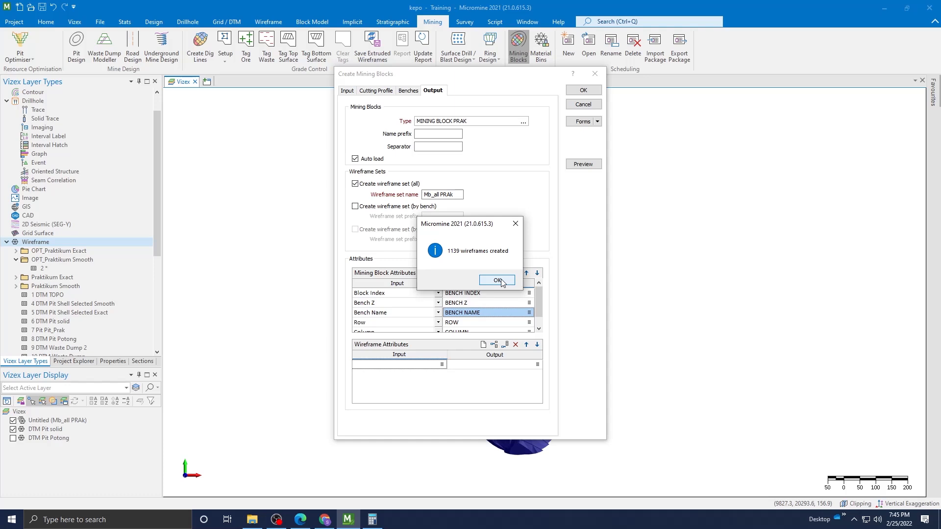
click(497, 281)
Turn on 3D colour coding for the Mb_all PRAk layer by the BENCH INDEX attribute with a TEXT colour set.
click(60, 421)
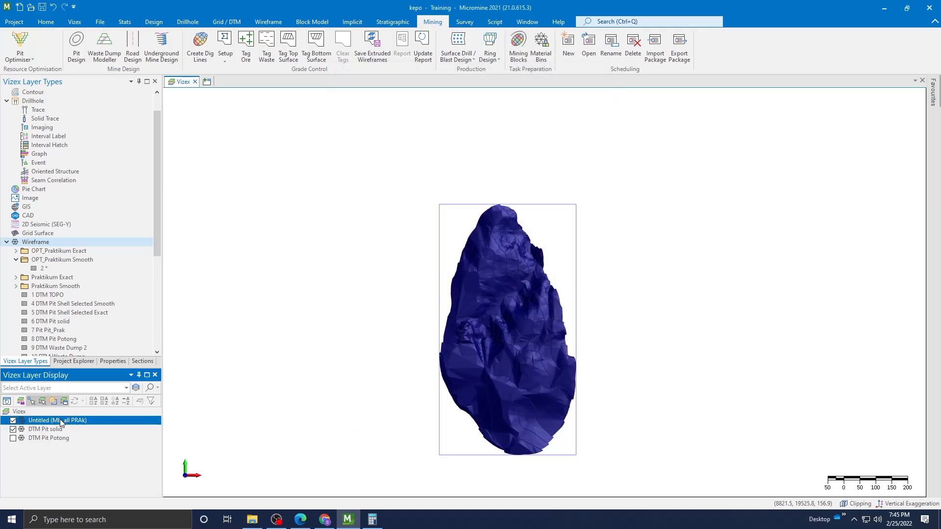
right_click(60, 421)
click(121, 413)
click(462, 138)
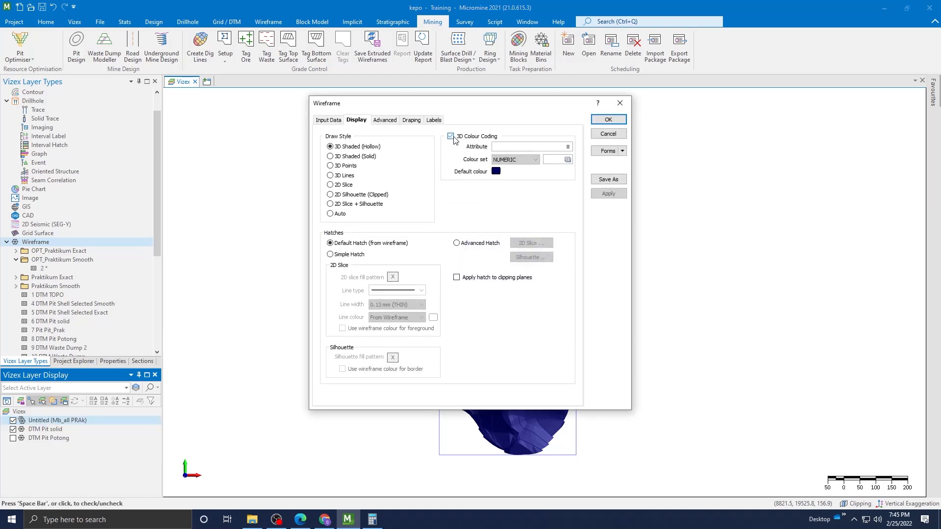
click(568, 147)
scroll(430, 245, down, 5)
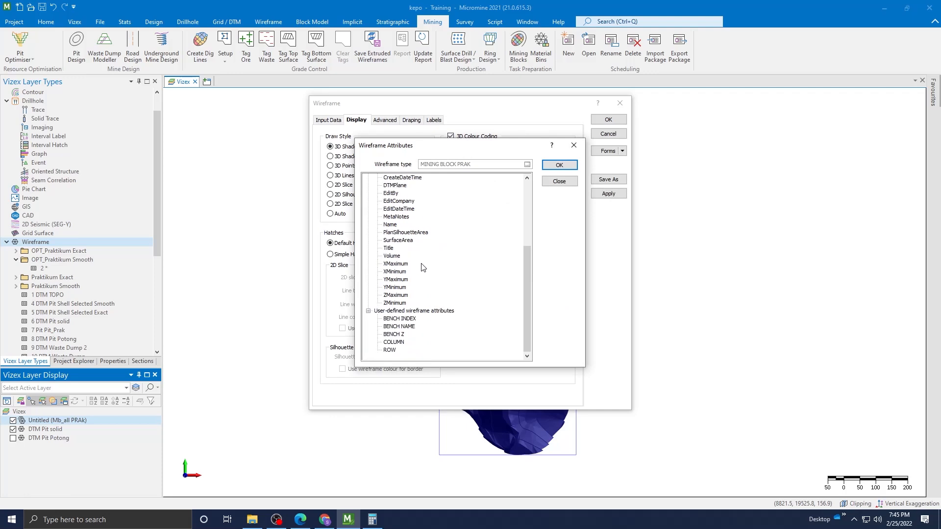
click(406, 319)
click(559, 165)
click(535, 159)
click(534, 177)
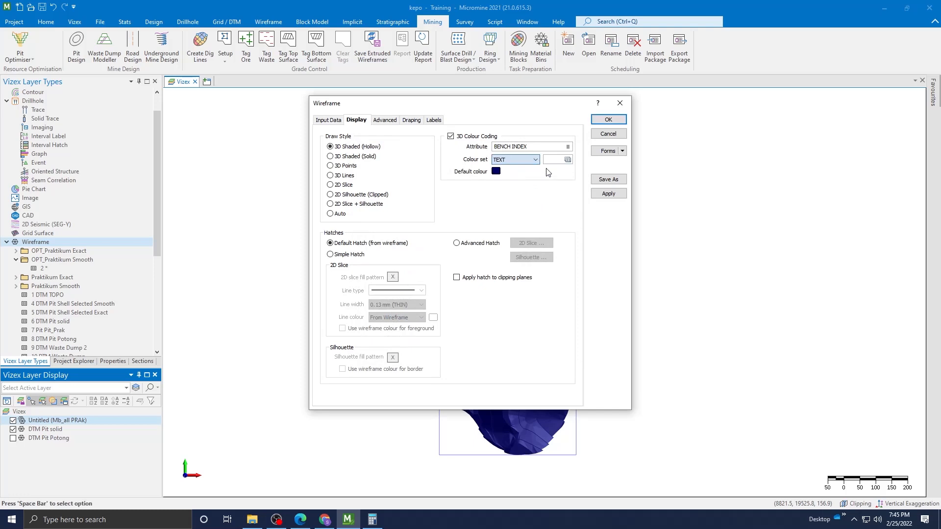
Assign all BENCH INDEX values from wireframe set Mb_all PRAk to the text colour set.
double_click(554, 159)
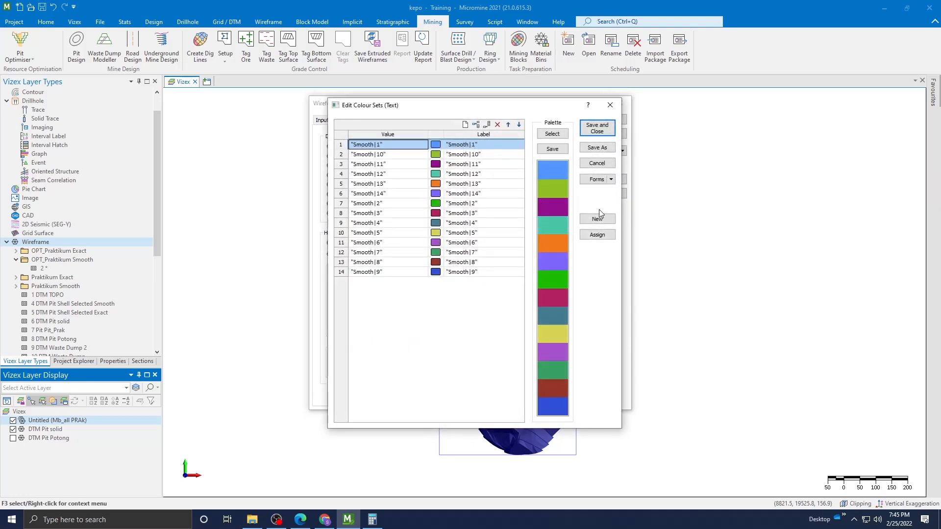
click(597, 234)
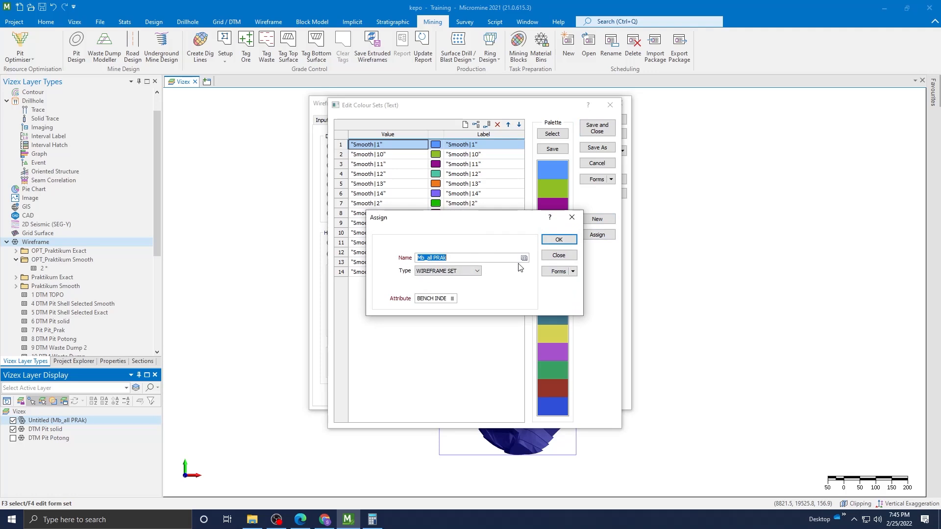
click(557, 242)
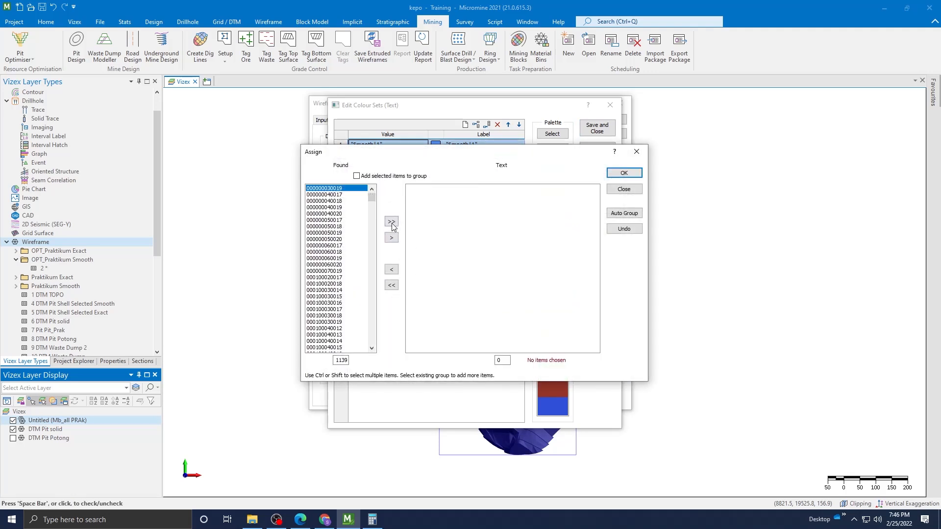
click(391, 222)
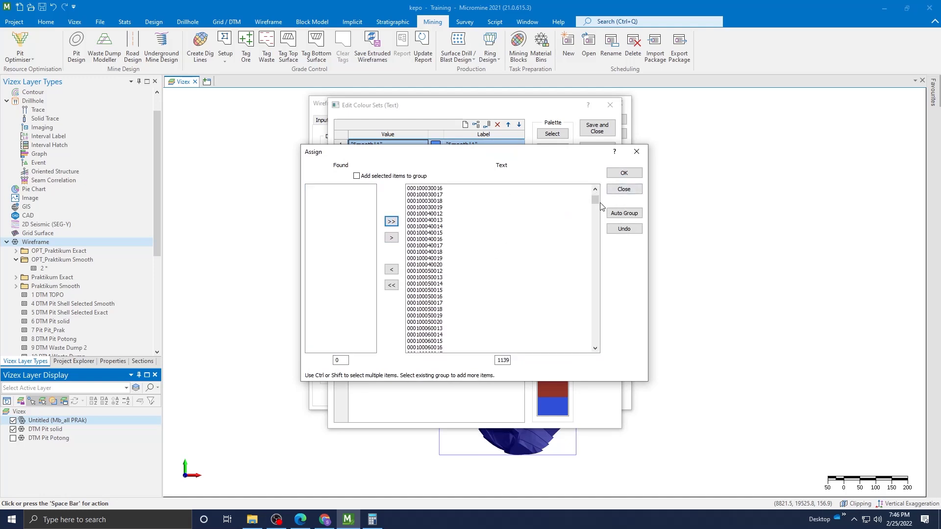
click(621, 171)
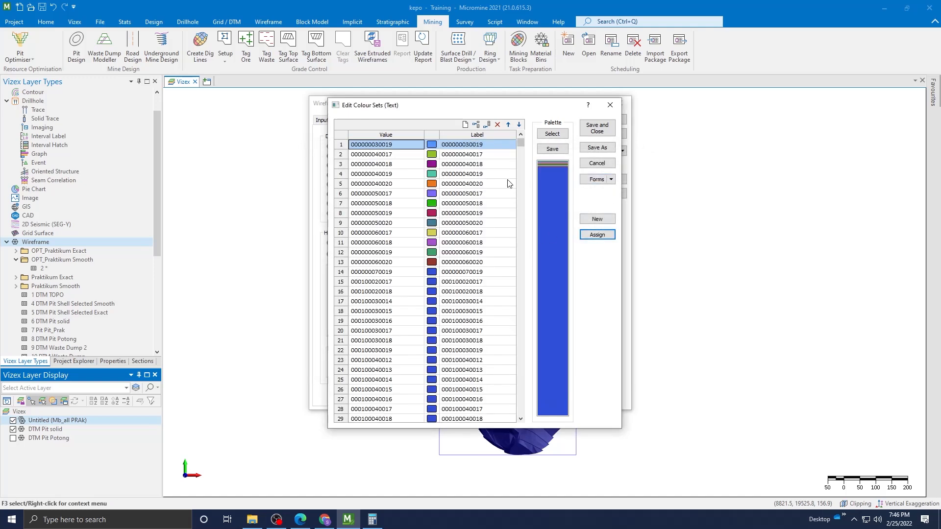
Fill the colour set with random colours, save it, and apply the display settings to the mining blocks layer.
click(492, 175)
right_click(492, 178)
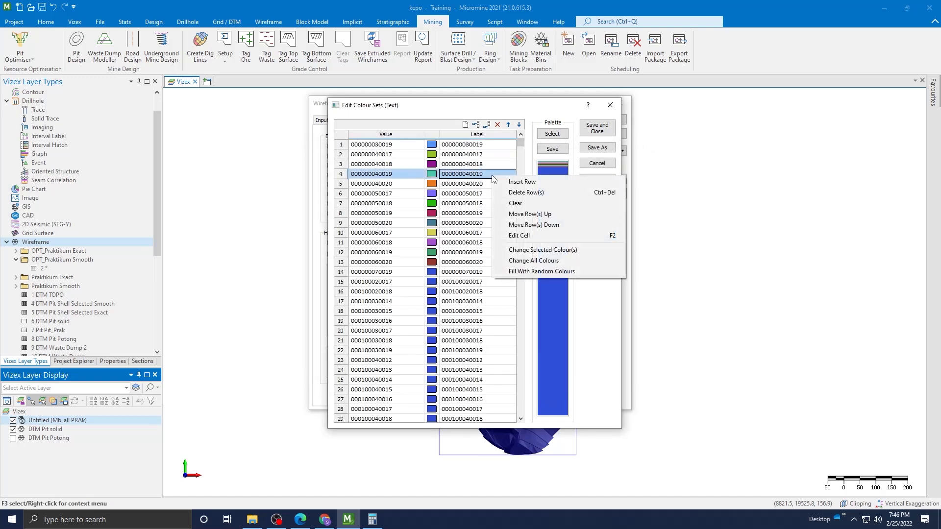
click(533, 272)
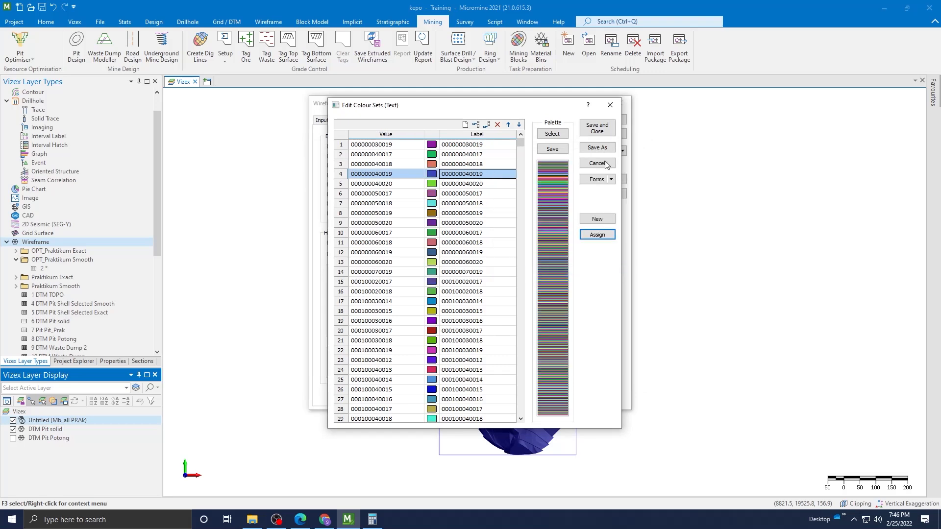
click(608, 128)
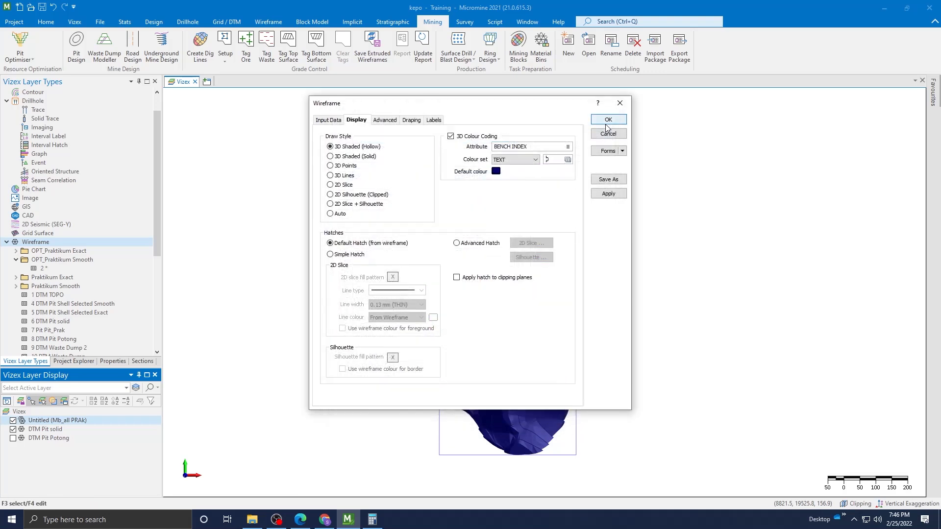
click(385, 120)
click(615, 118)
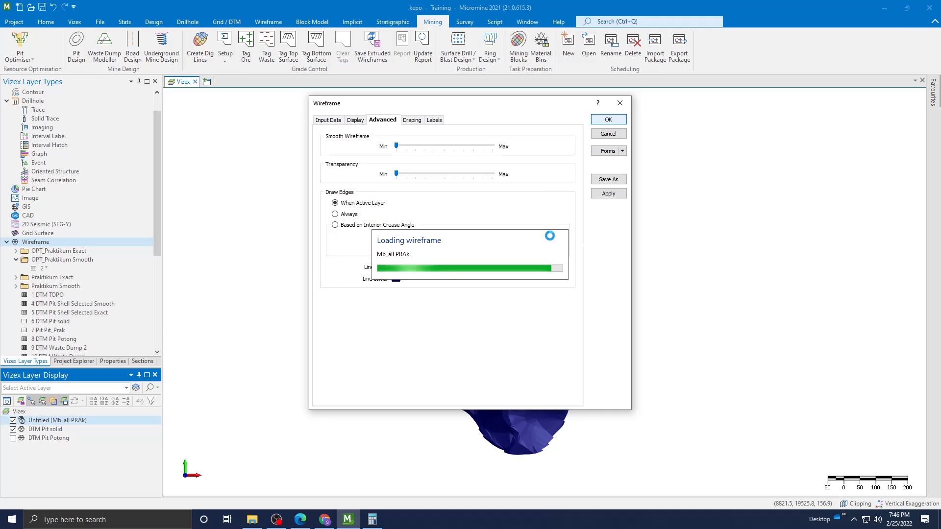
Hide the DTM Pit solid layer and inspect the coloured mining blocks up close.
scroll(539, 313, up, 3)
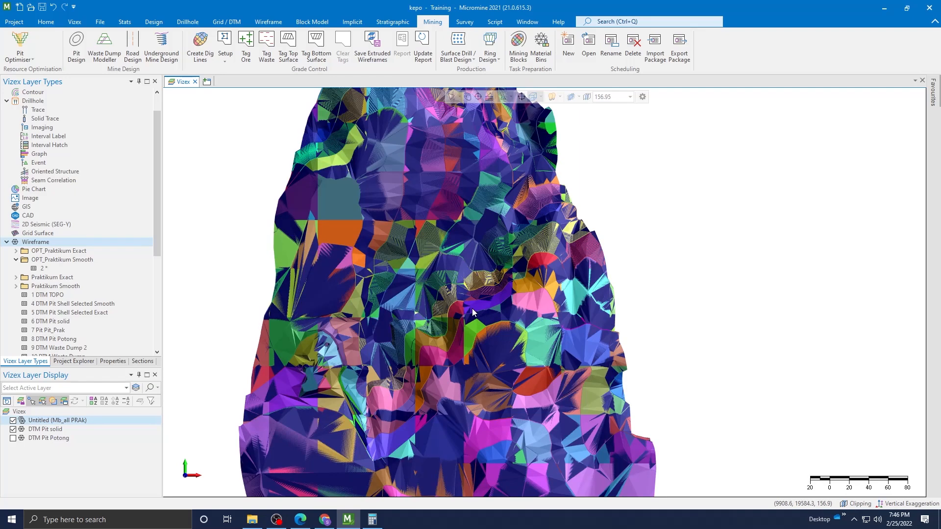
click(13, 429)
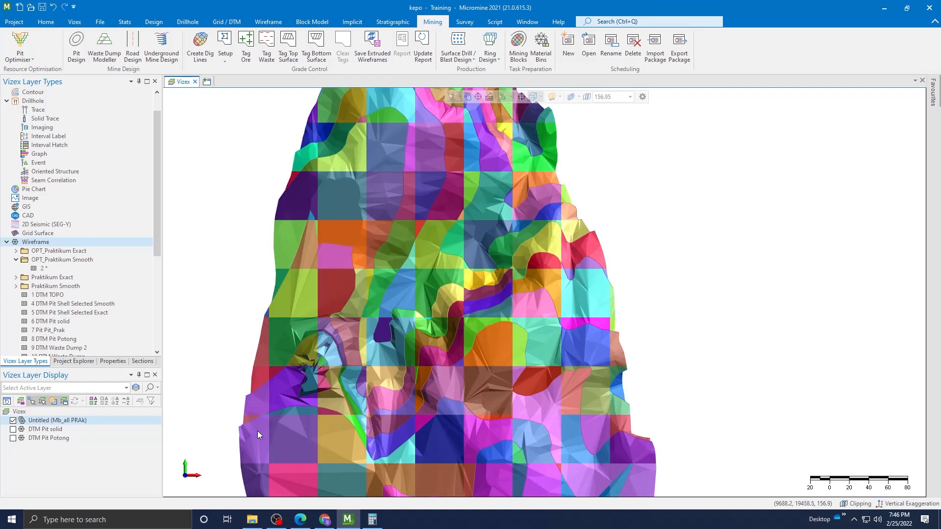
scroll(584, 316, down, 2)
scroll(584, 315, down, 1)
scroll(556, 348, up, 3)
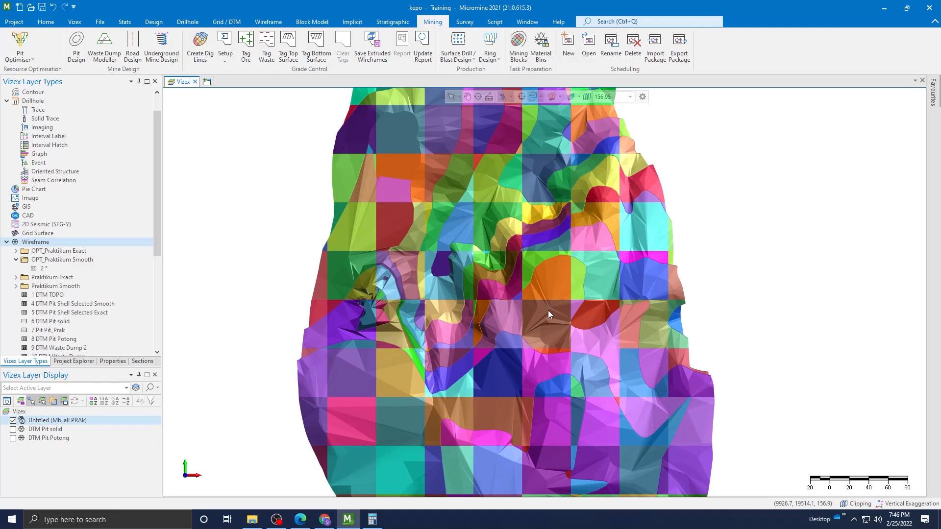
scroll(547, 281, down, 2)
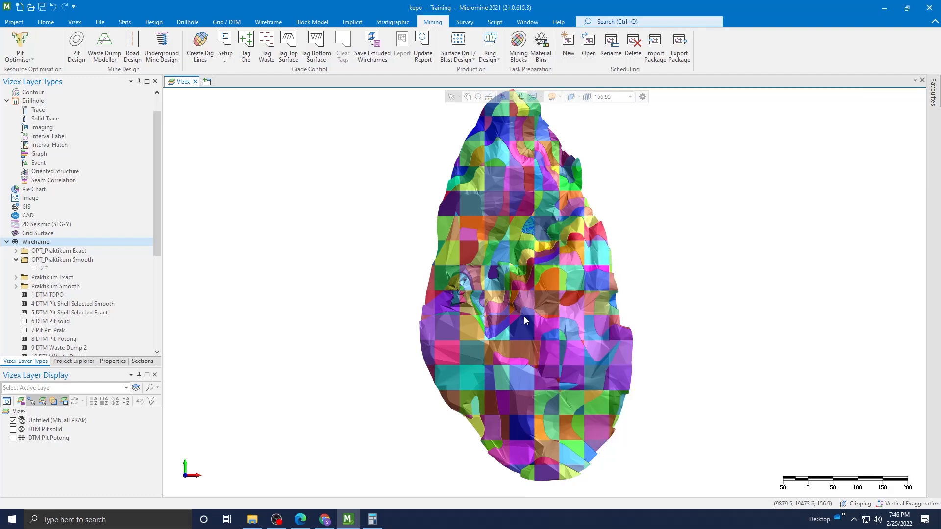
scroll(522, 313, up, 2)
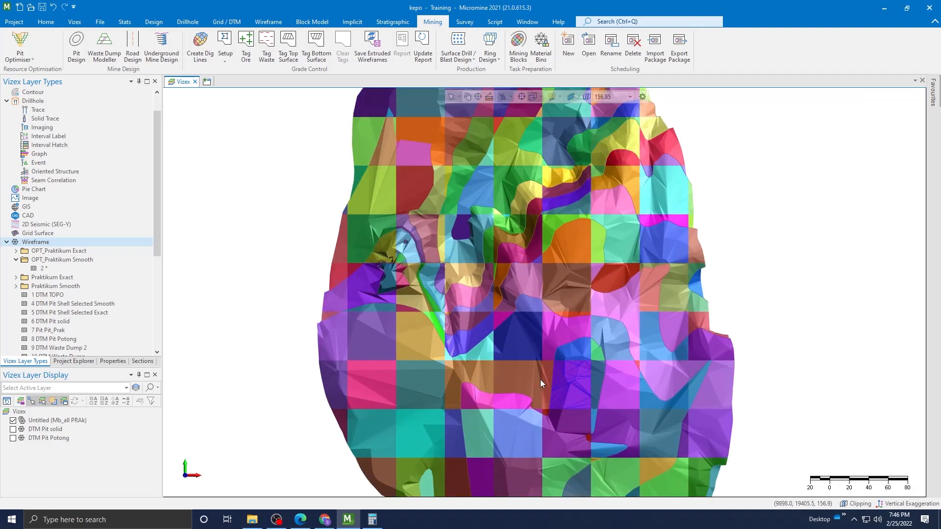
Compare the undivided DTM Pit solid with the Mb_all PRAk blocks by switching the two layers' visibility.
click(14, 430)
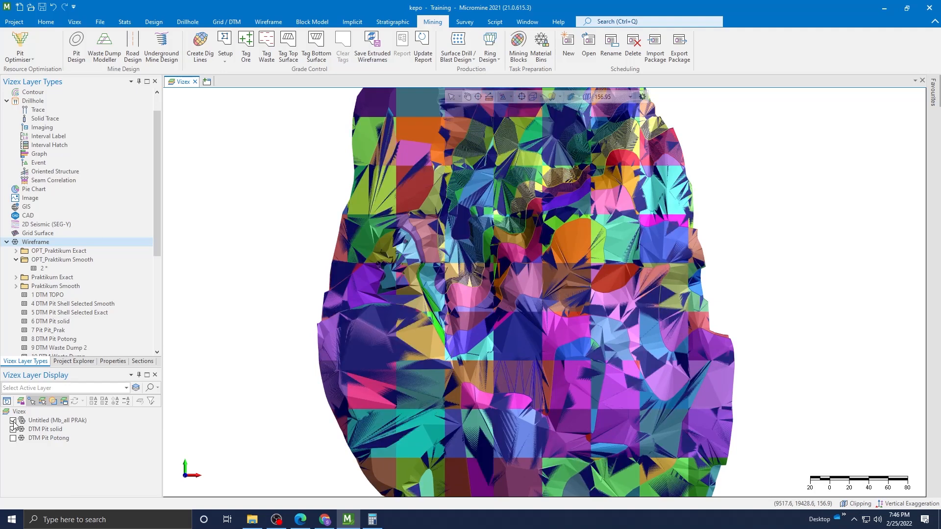
click(13, 420)
scroll(500, 308, down, 2)
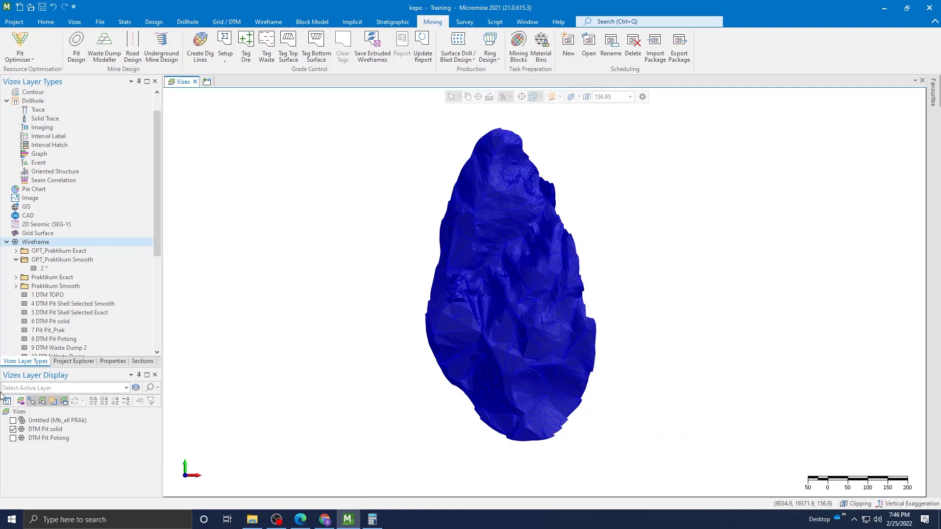
click(14, 429)
click(13, 421)
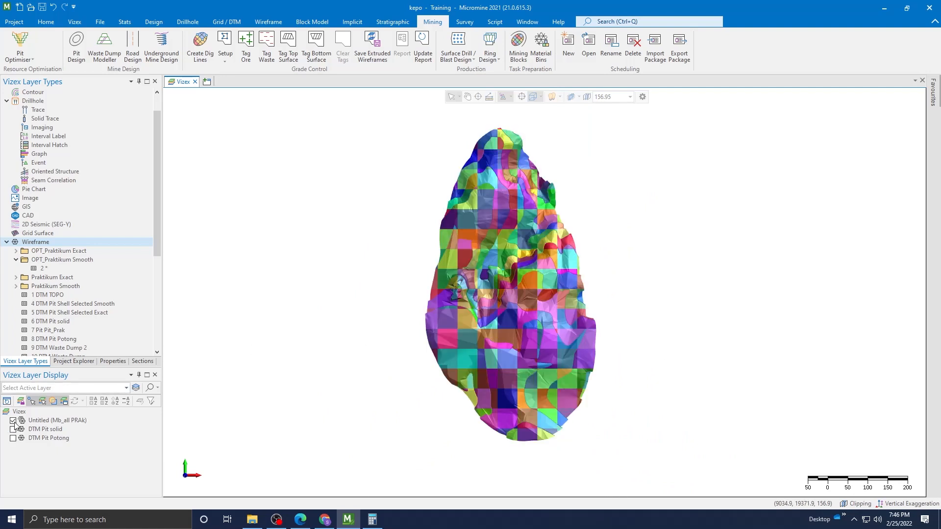
scroll(496, 349, up, 2)
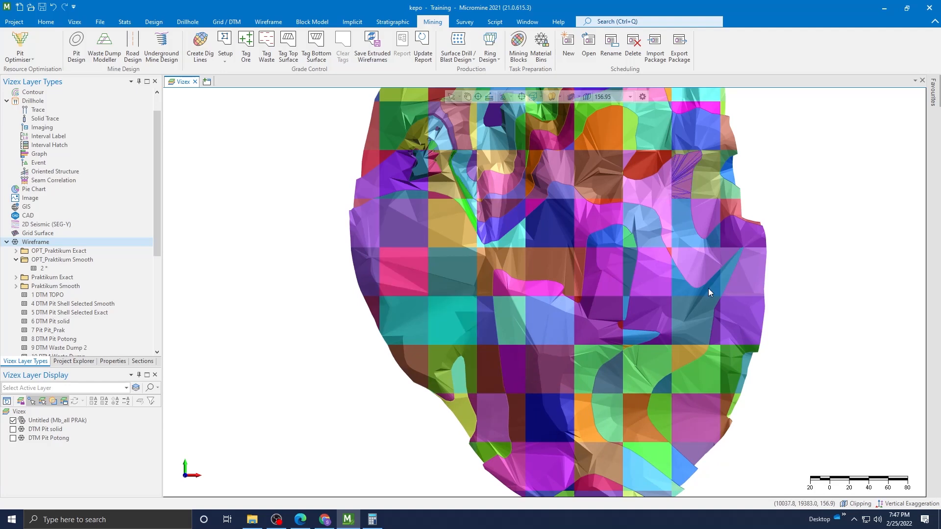
scroll(708, 288, down, 2)
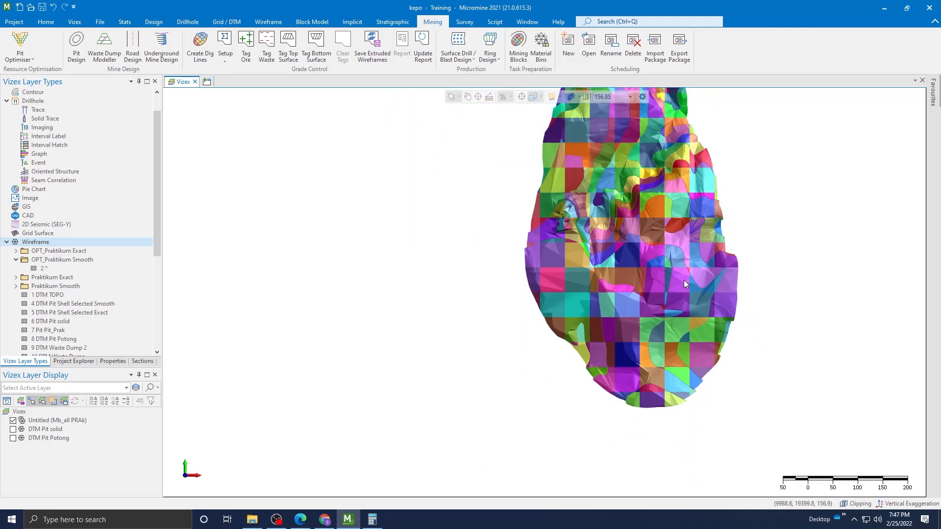
scroll(684, 283, down, 1)
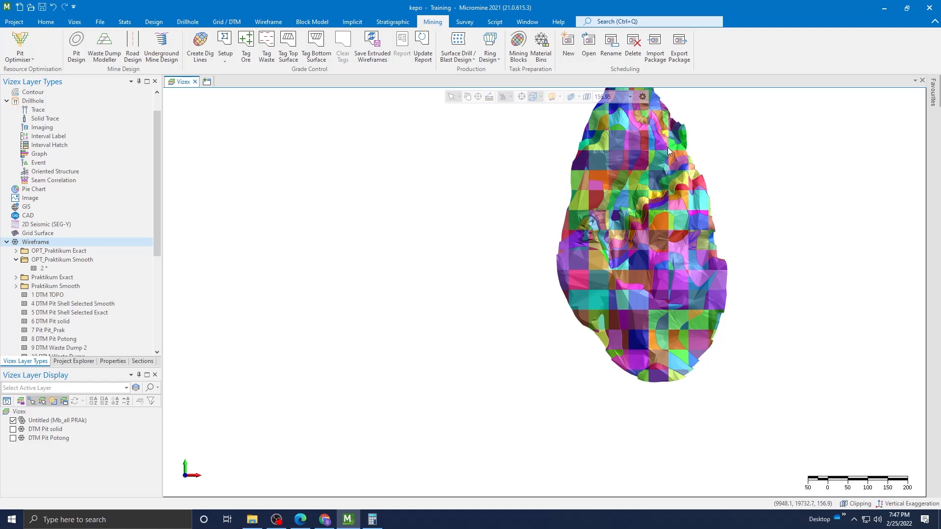
Start generating material bins with block model file BLOCK_MODEL_class and wireframe set Mb_all PRAk as inputs.
click(540, 46)
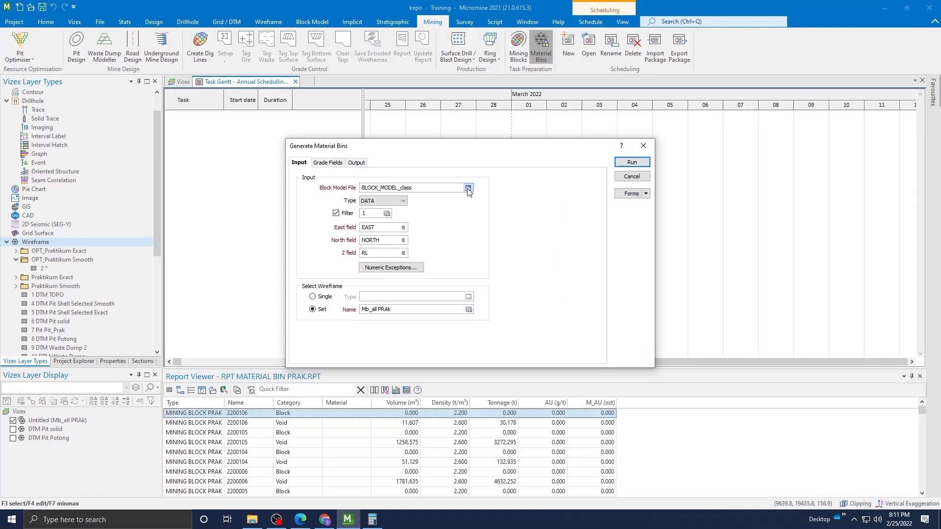
click(468, 188)
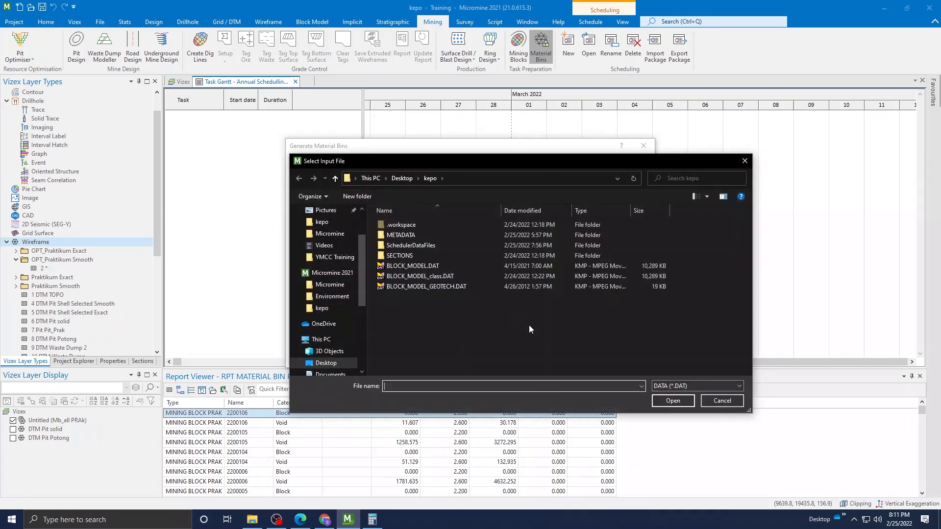
click(672, 401)
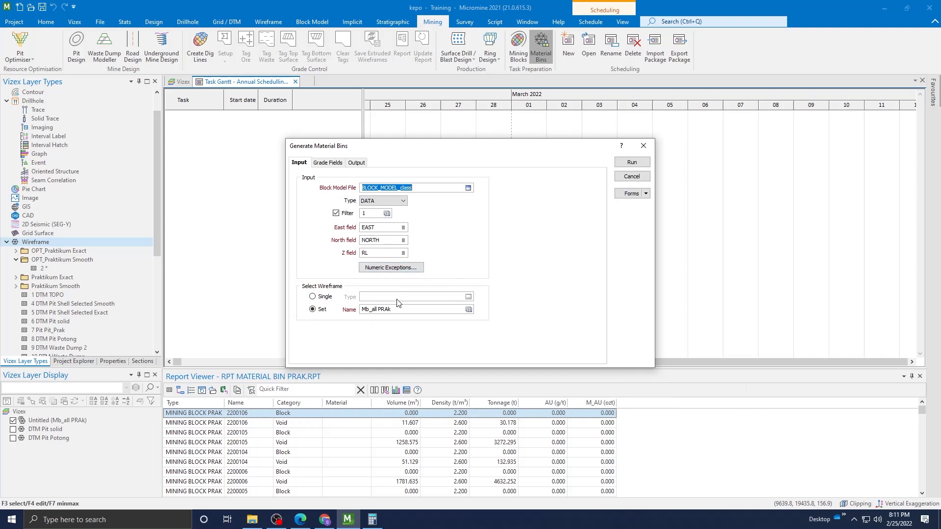
click(469, 309)
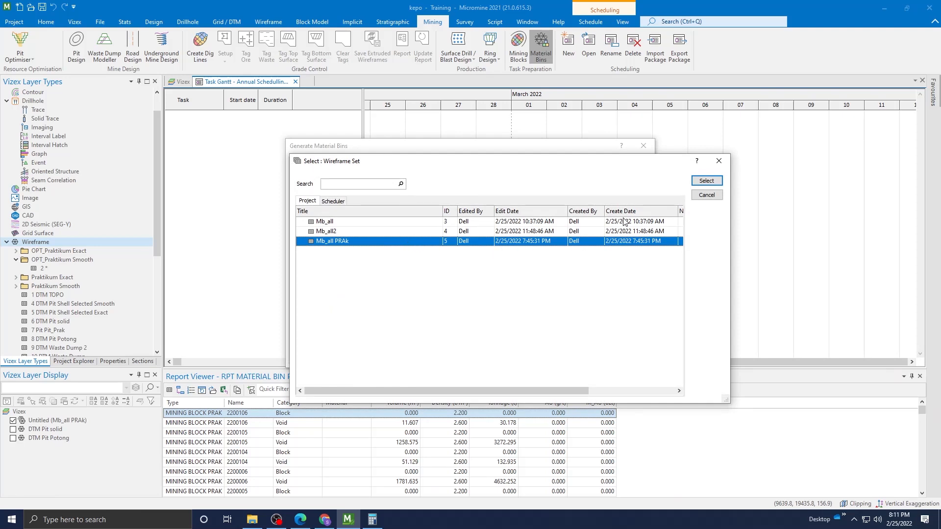
click(706, 182)
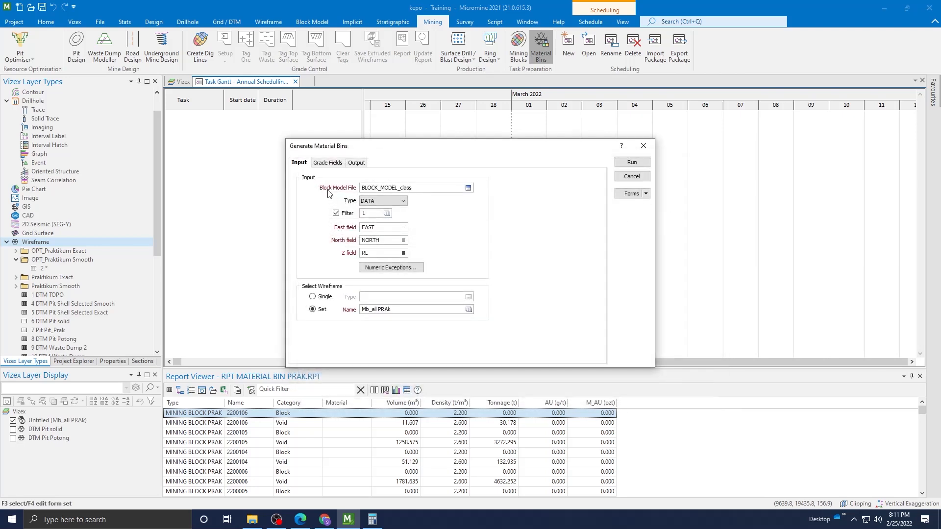
Open the material hierarchy editor for a new Material Bin Set in the material bins' grade field settings.
click(328, 163)
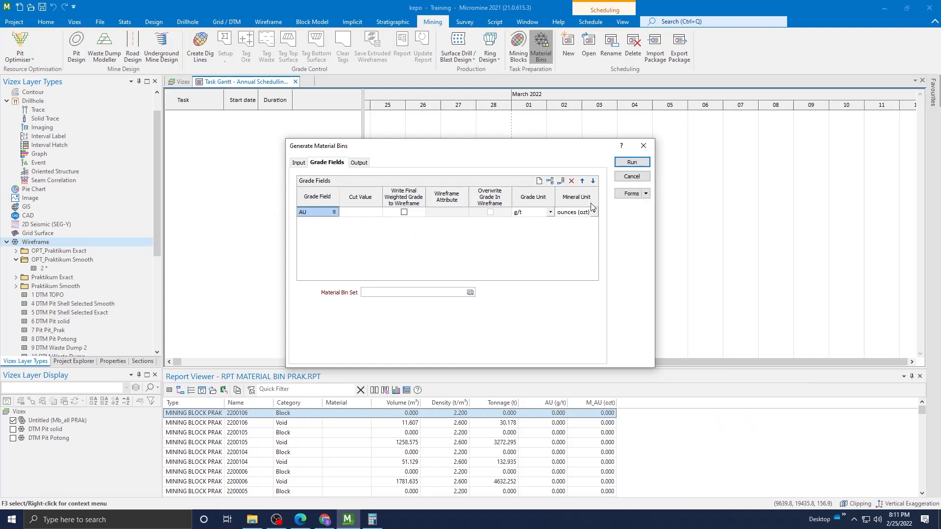
click(393, 291)
key(F4)
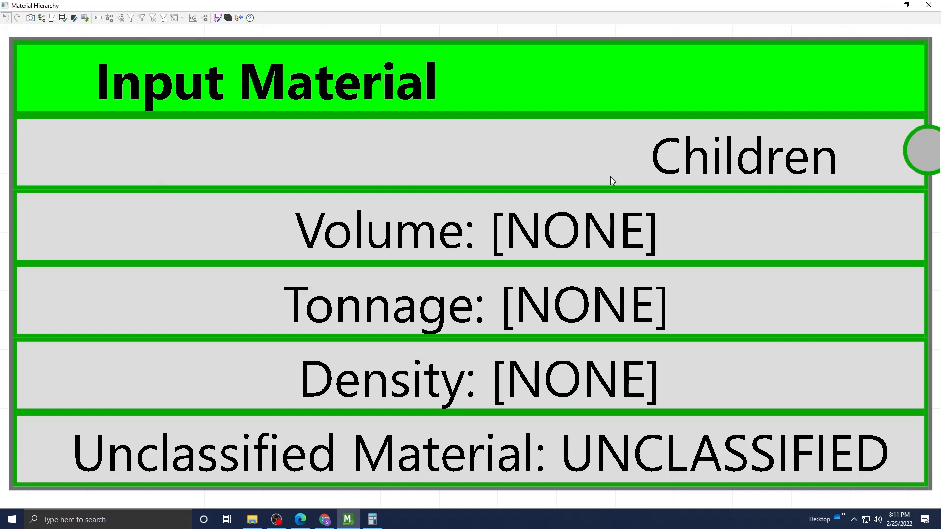
Add a parent material to the hierarchy and place its node beside Input Material, clear of overlap.
scroll(766, 200, down, 5)
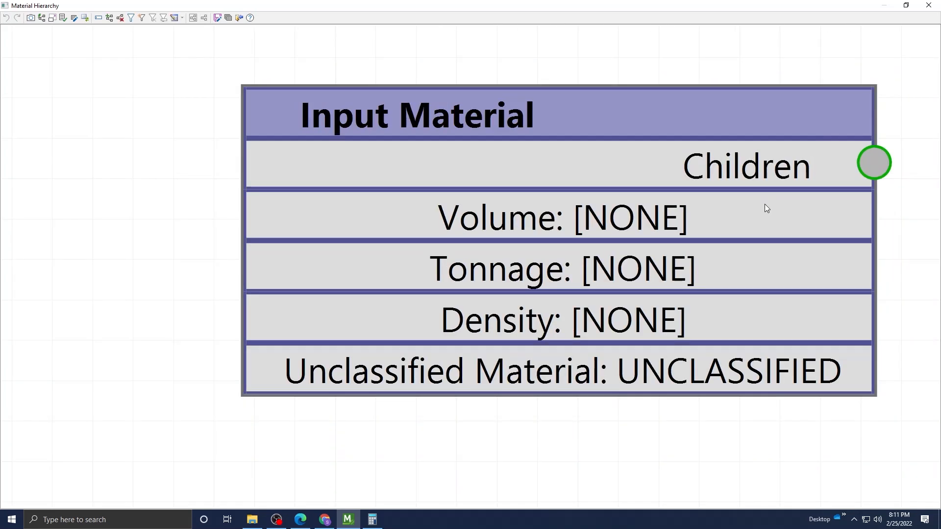
click(883, 226)
mouse_move(876, 227)
mouse_down()
mouse_move(819, 234)
mouse_move(847, 240)
mouse_up()
middle_drag(807, 317, 500, 318)
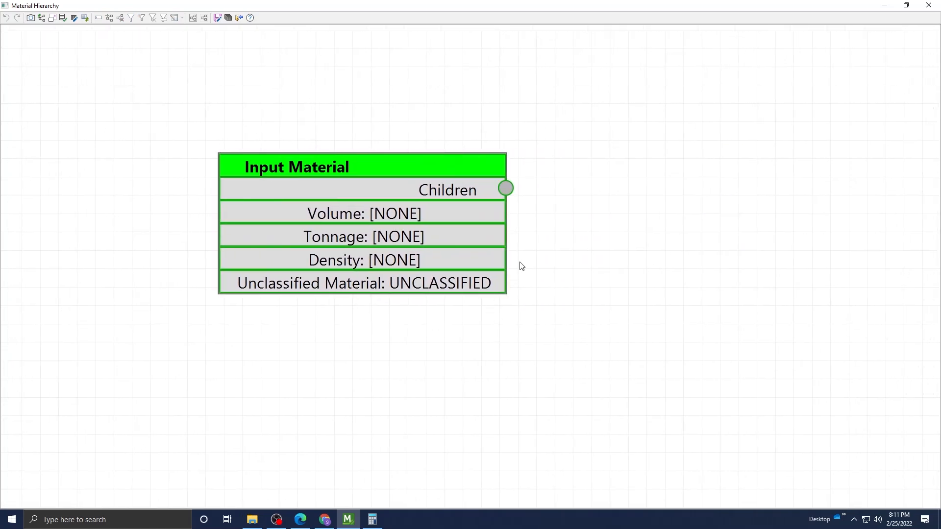
click(444, 166)
right_click(434, 162)
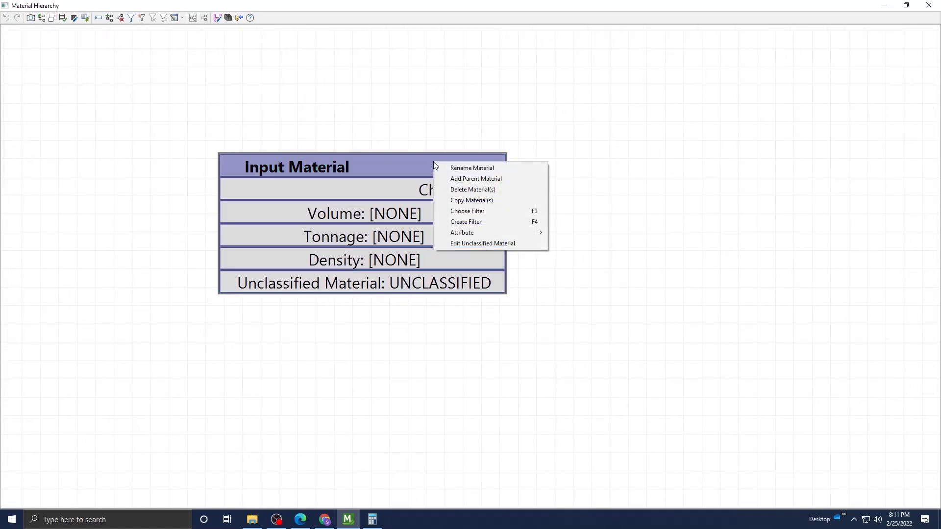
click(511, 179)
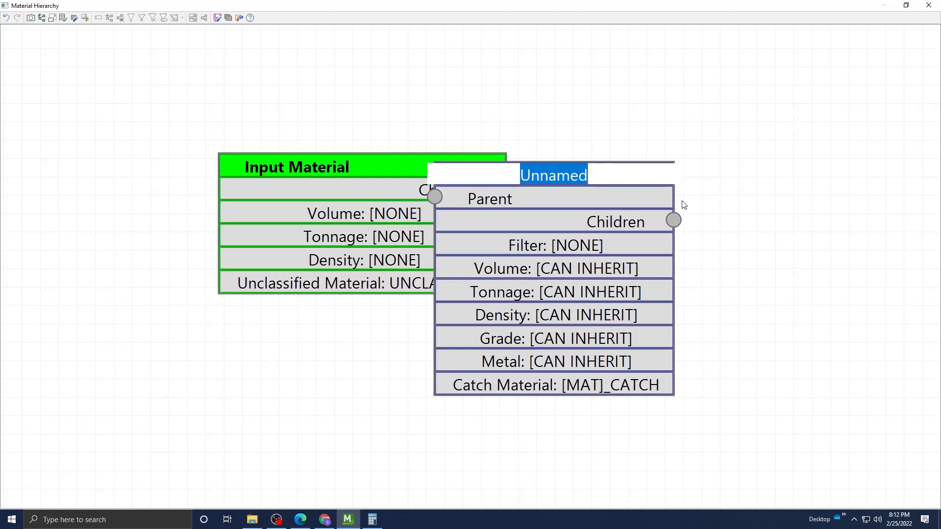
drag(618, 165, 773, 136)
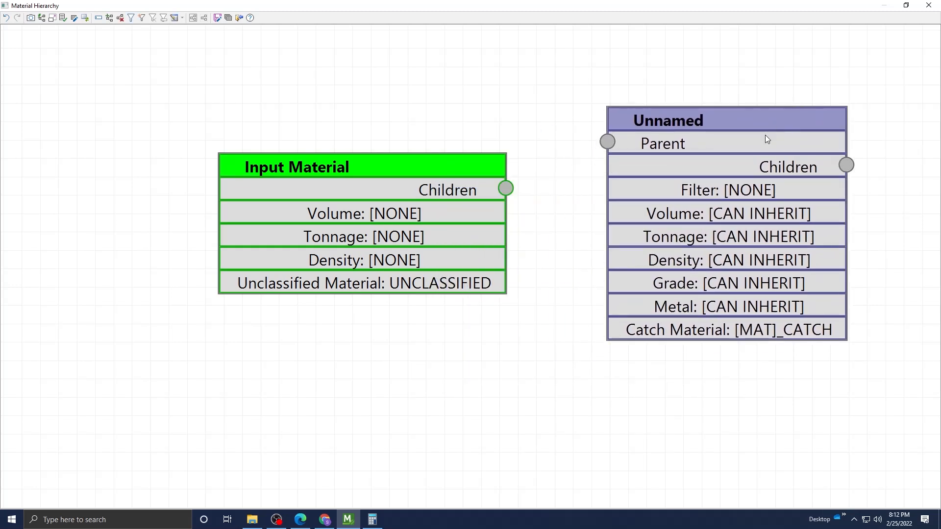
Try to create a filter for the unnamed material on BLOCK_MODEL_class with the condition that the AU field is True.
right_click(737, 193)
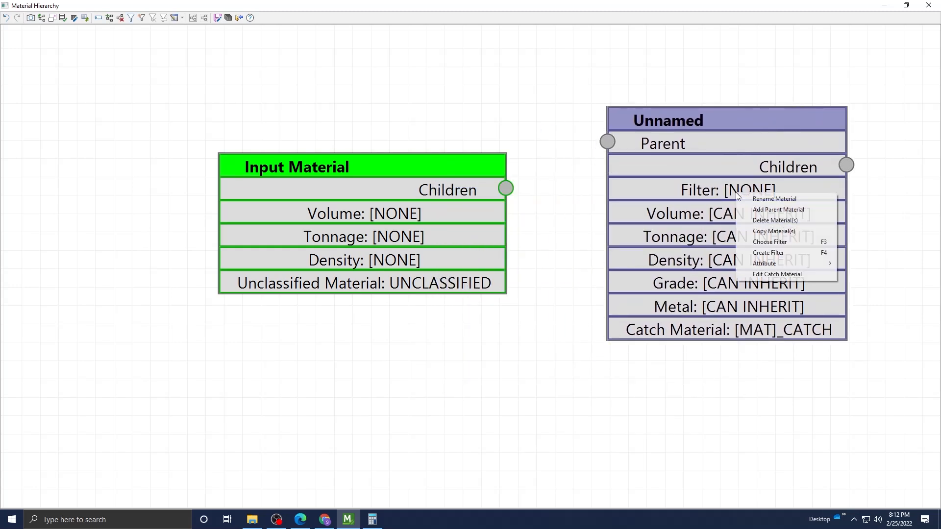
click(793, 252)
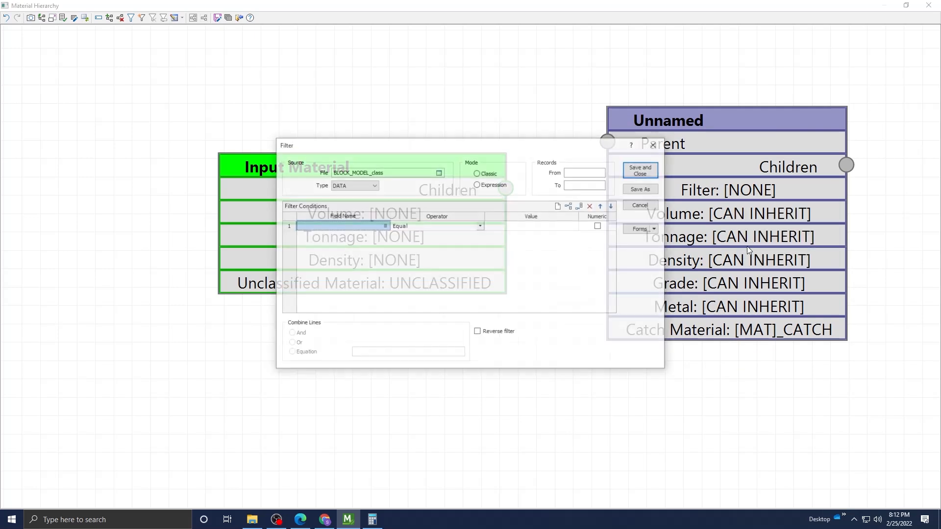
click(385, 226)
click(517, 213)
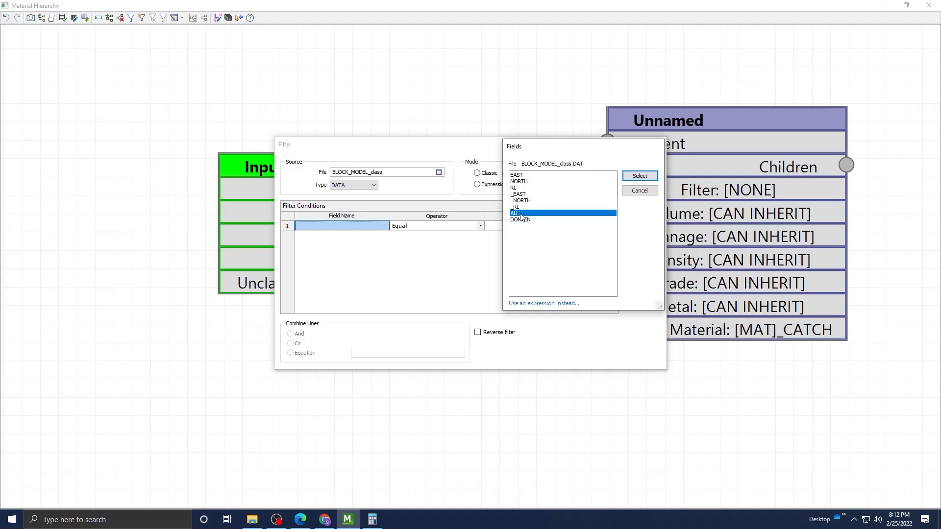
click(520, 219)
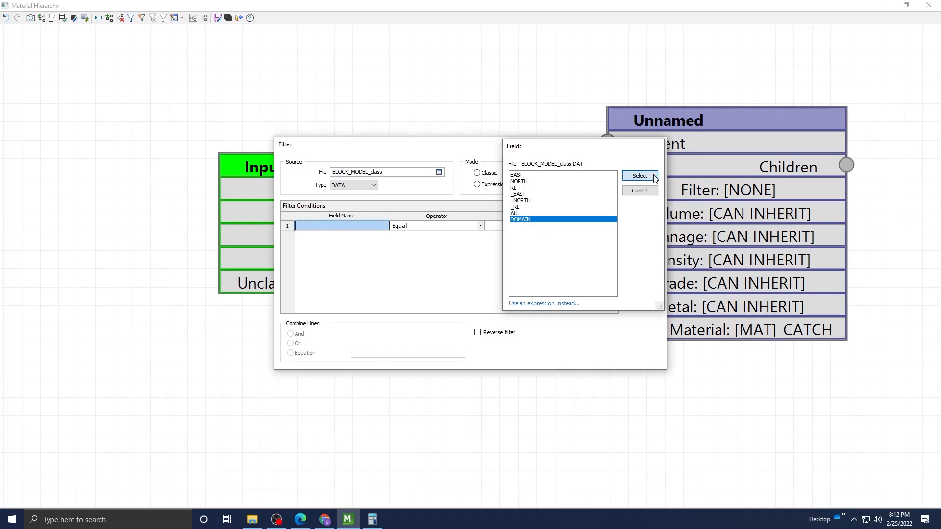
click(640, 176)
click(480, 226)
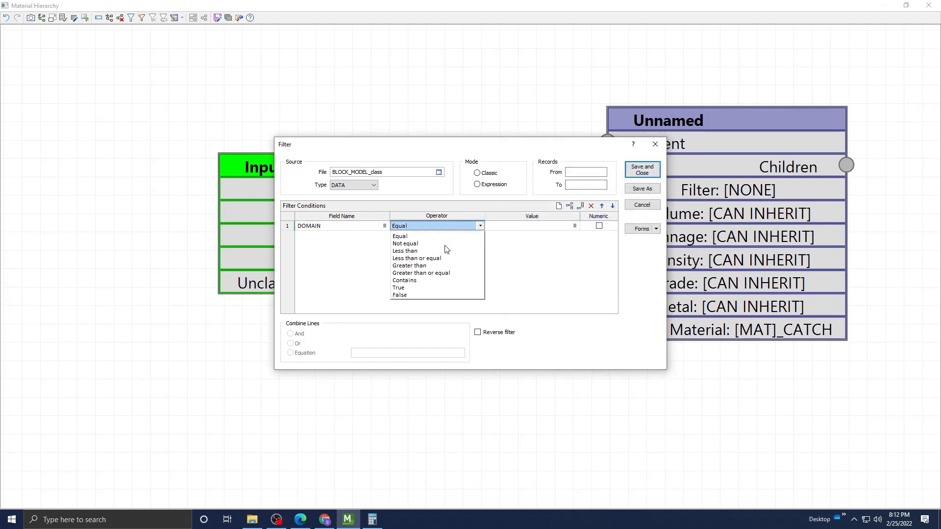
click(385, 226)
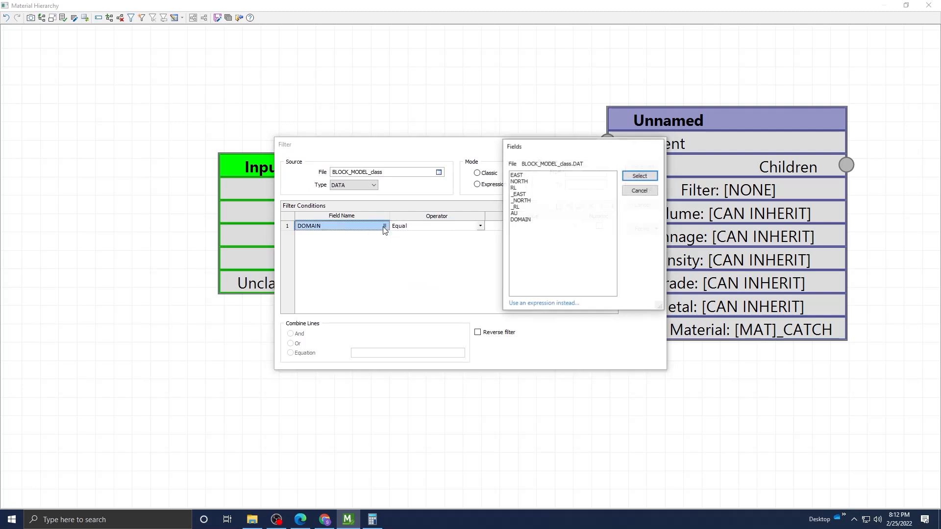
click(531, 213)
click(640, 176)
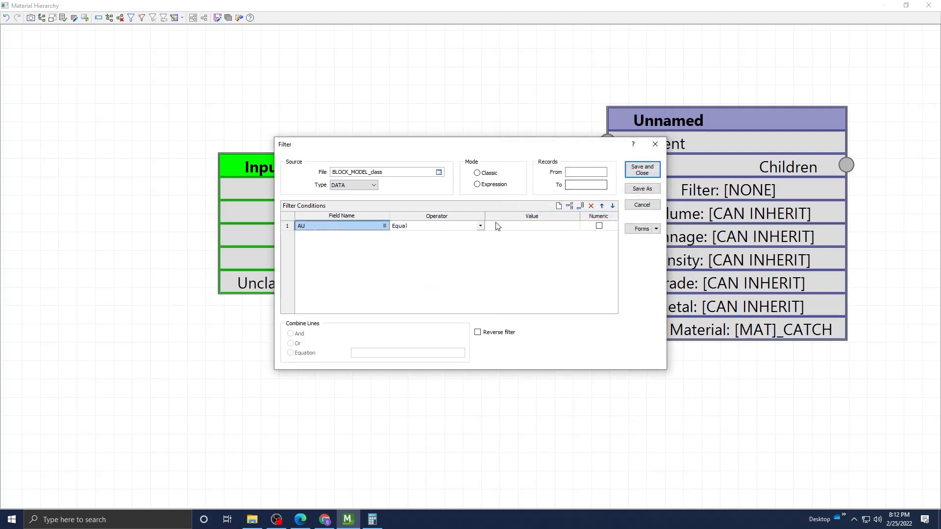
click(480, 226)
click(428, 288)
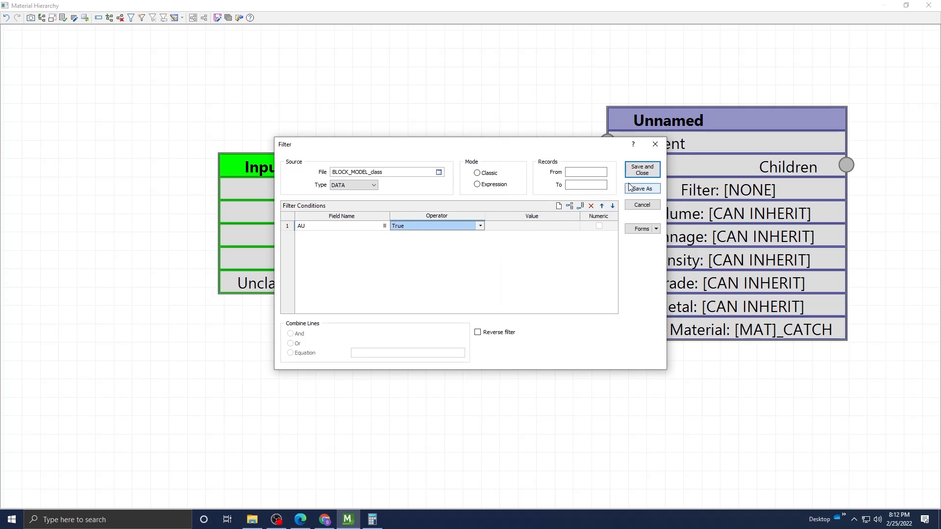
click(644, 172)
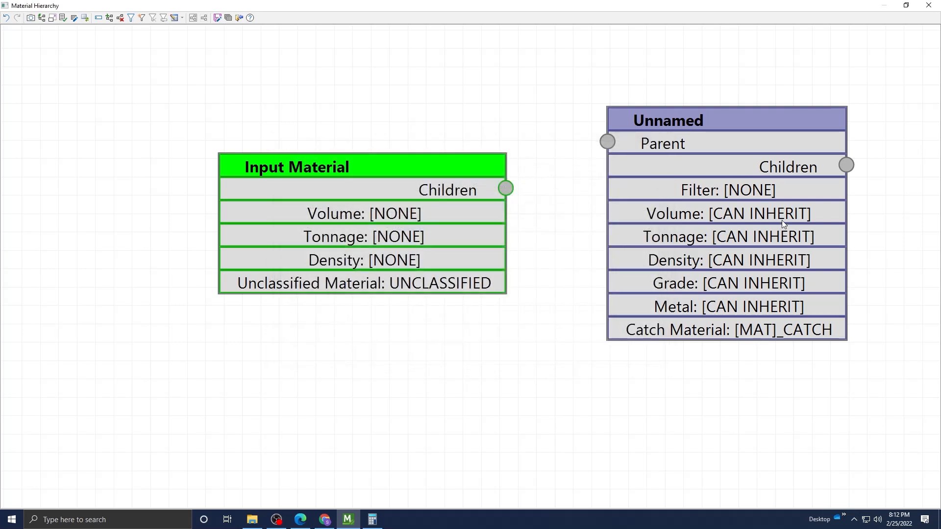
right_click(743, 196)
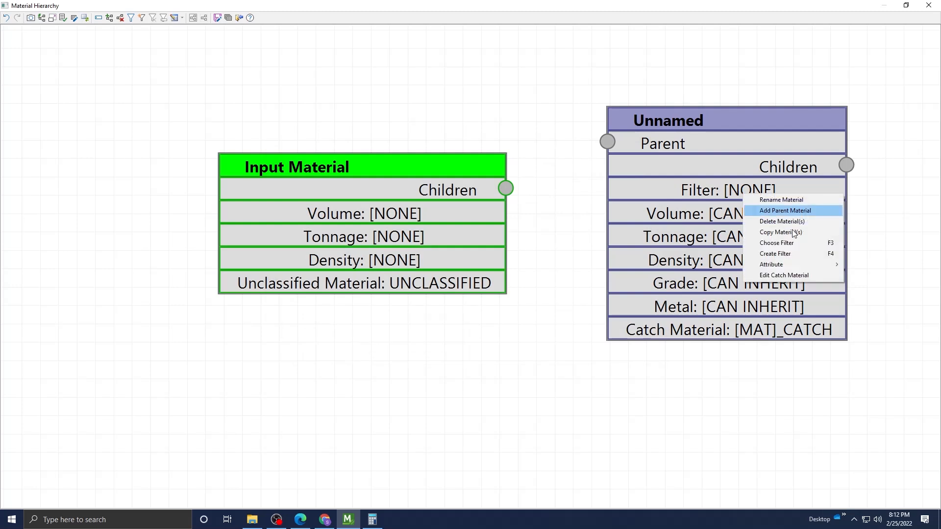
click(801, 255)
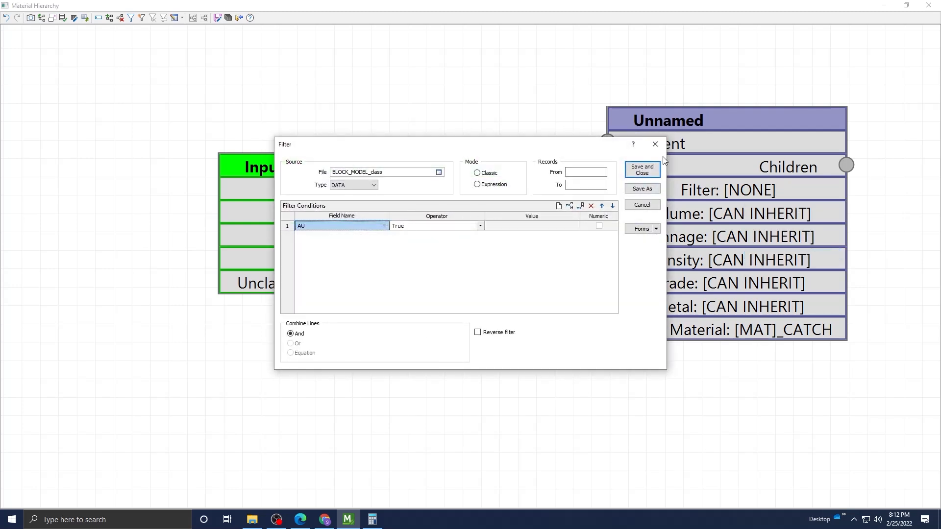
click(655, 144)
Assign the existing Ore True filter to the unnamed material.
right_click(748, 195)
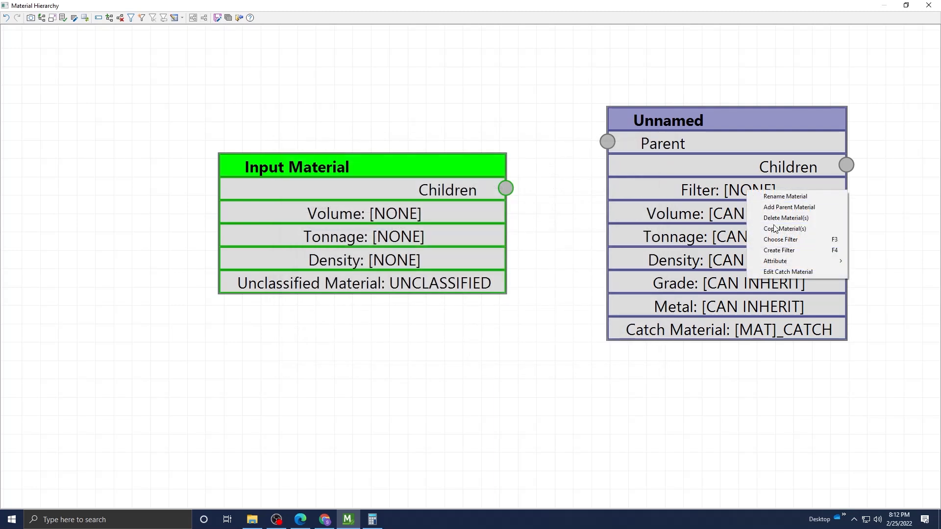
click(792, 240)
click(437, 232)
click(694, 183)
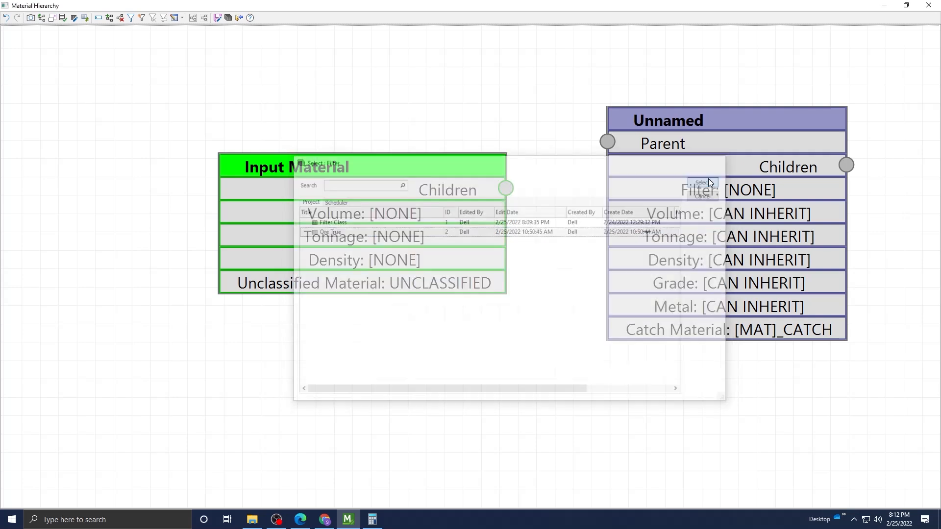
Set the unnamed material's volume attribute to Defined with the label VOLUME.
right_click(746, 237)
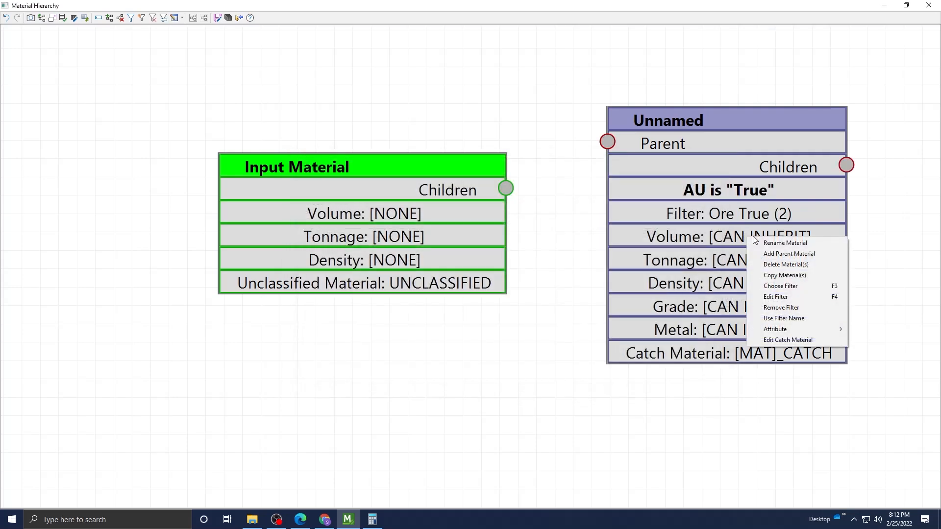
mouse_move(800, 333)
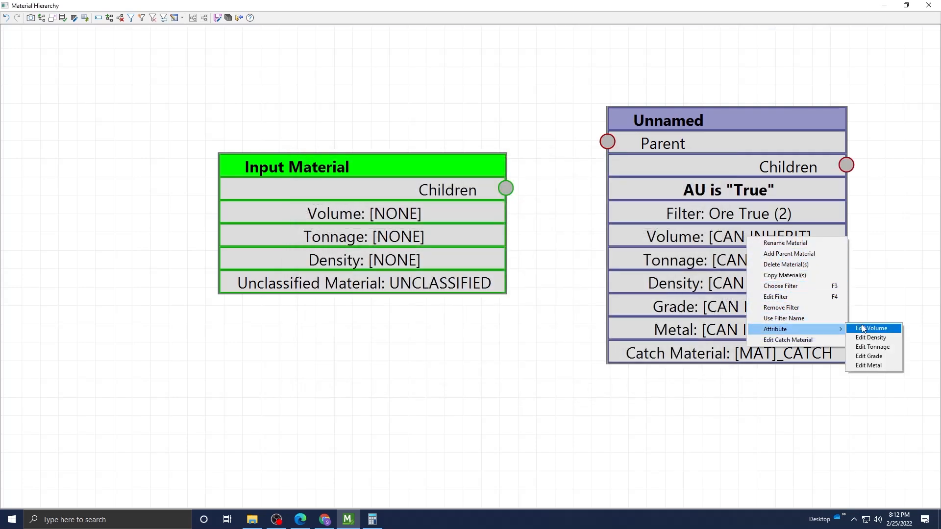
click(863, 329)
click(411, 250)
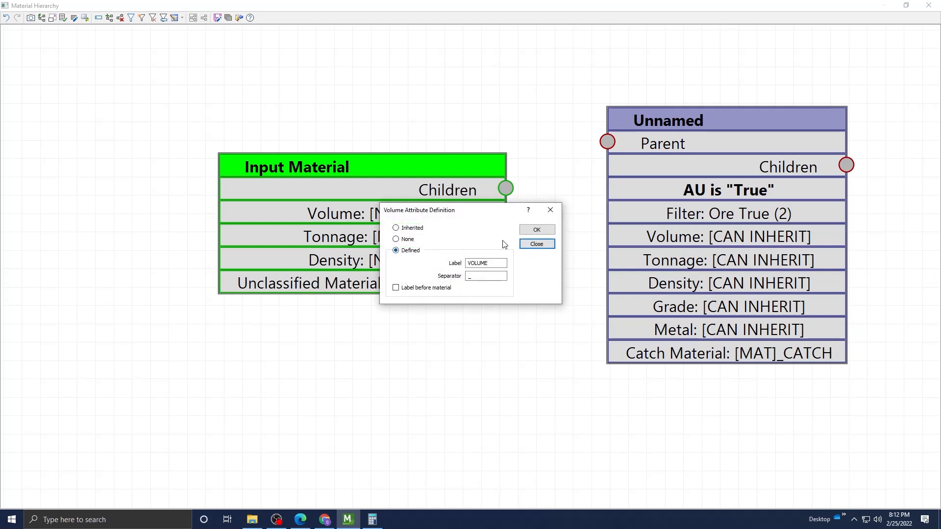
click(537, 229)
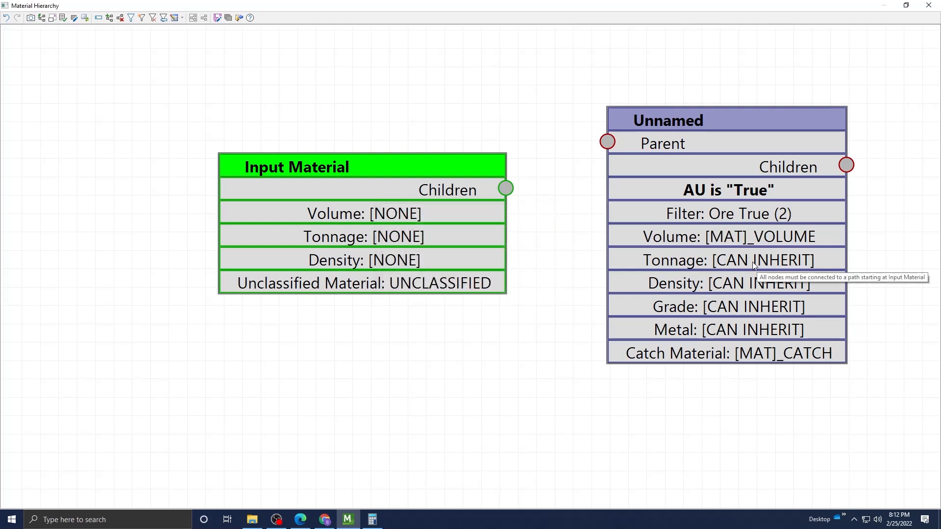
Set the unnamed material's tonnage attribute to Defined with the label TONNAGE.
right_click(752, 264)
mouse_move(810, 351)
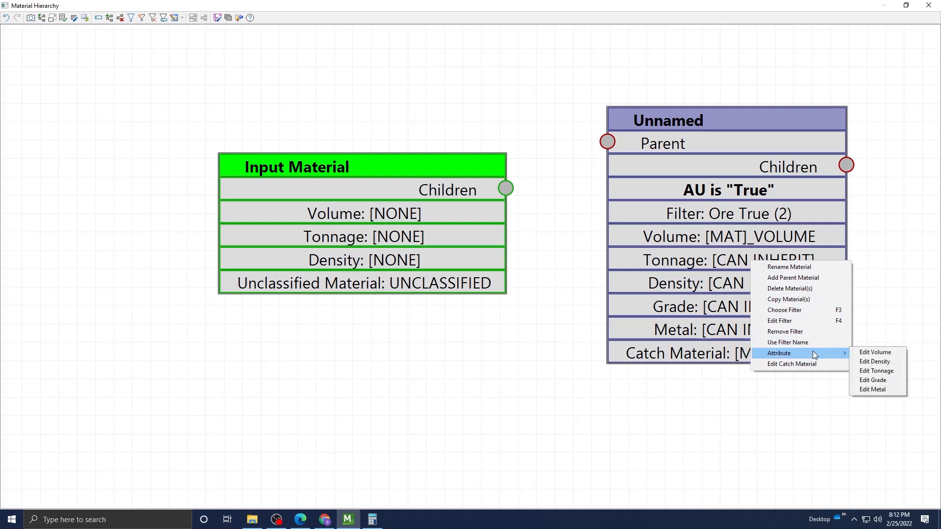
click(877, 372)
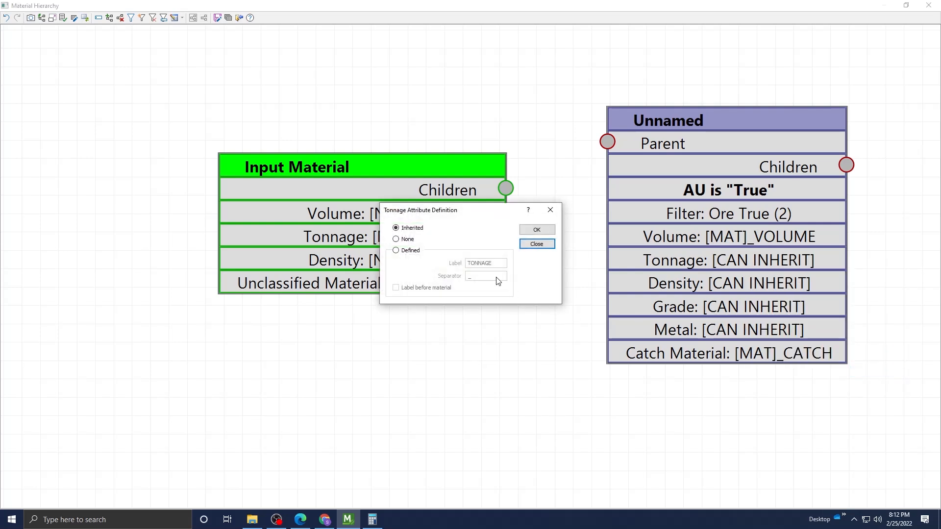
click(413, 250)
click(537, 230)
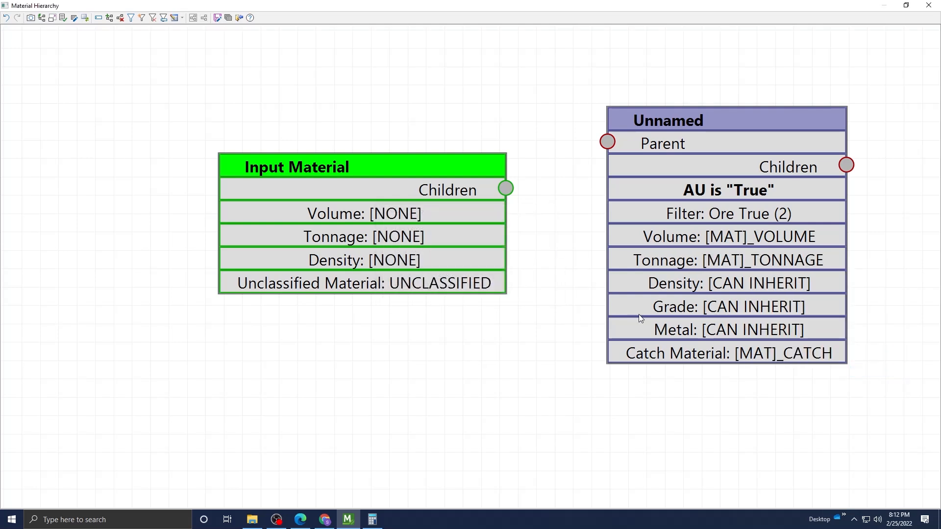
Define the unnamed material's density attribute as a constant value of 2.2 with the label DENSITY.
right_click(724, 284)
mouse_move(772, 375)
click(862, 385)
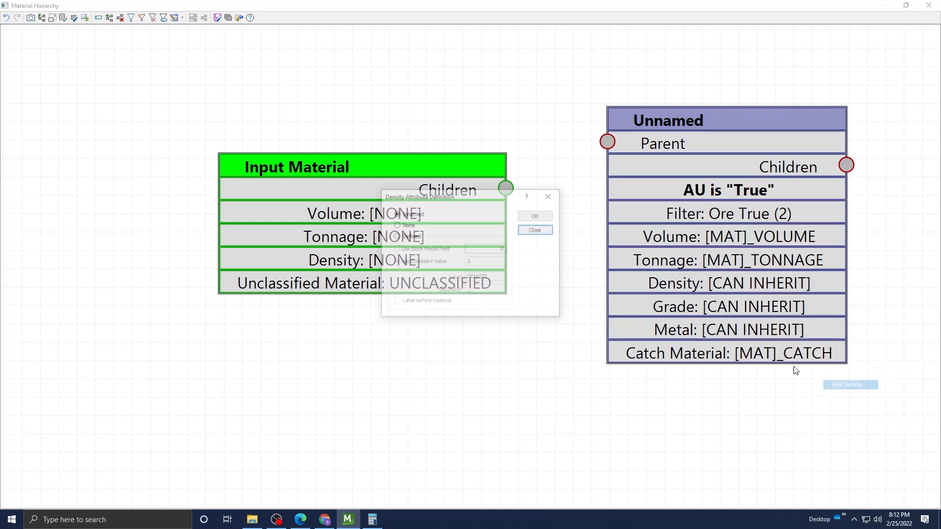
click(396, 236)
double_click(472, 262)
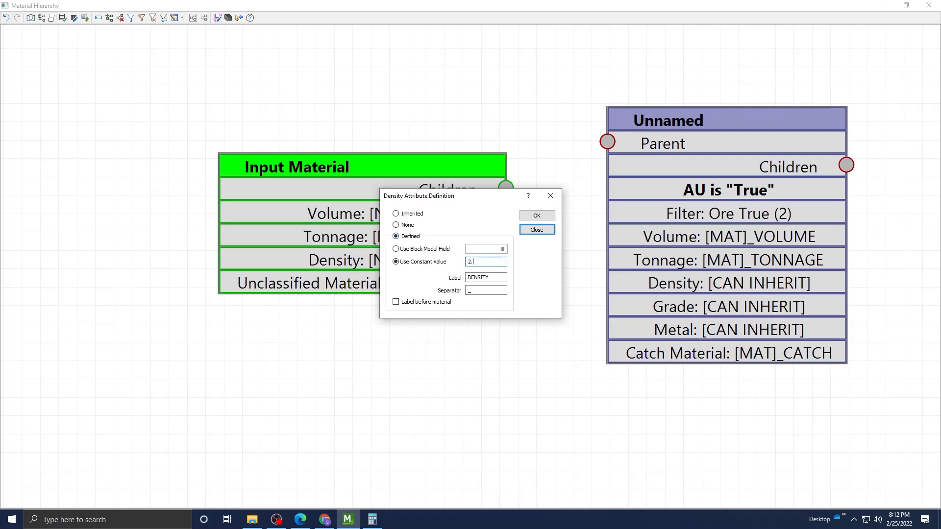
click(547, 216)
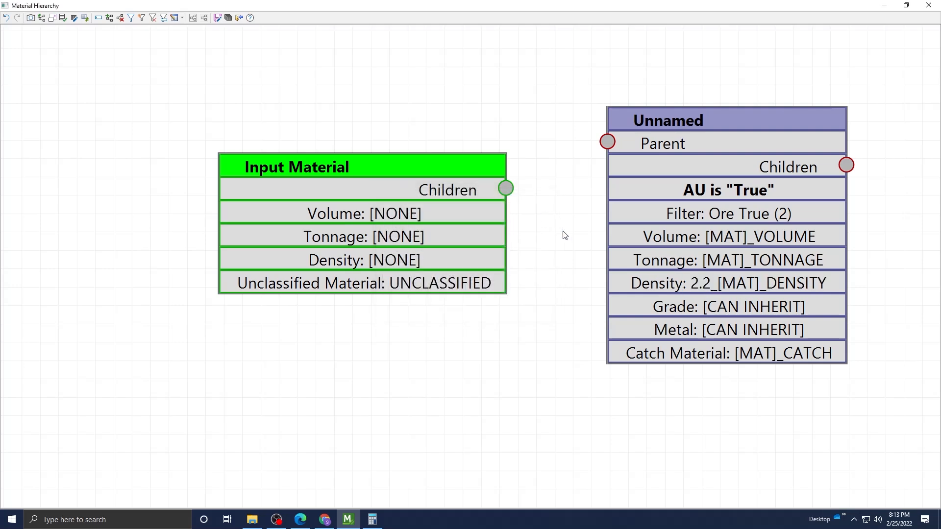
Define the unnamed material's grade attribute, bound to the AU grade field with the label GRADE.
right_click(726, 307)
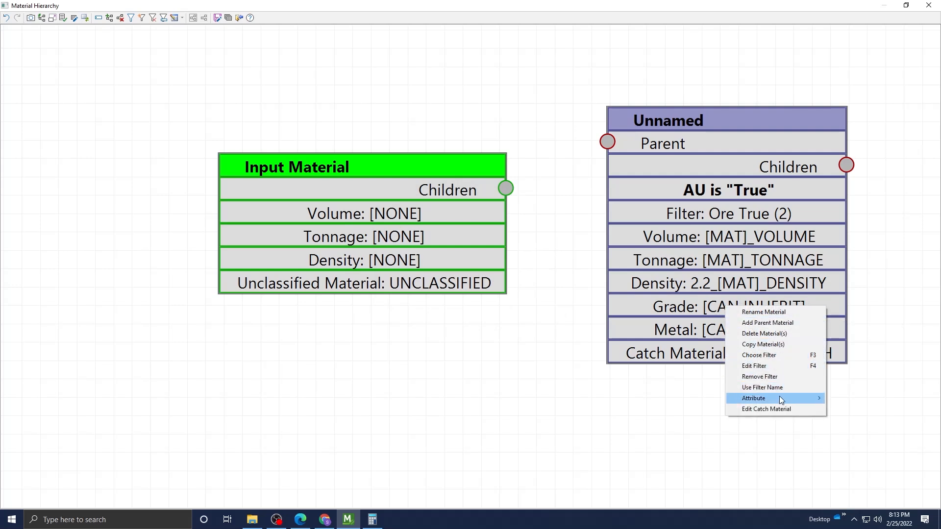
mouse_move(779, 396)
click(850, 425)
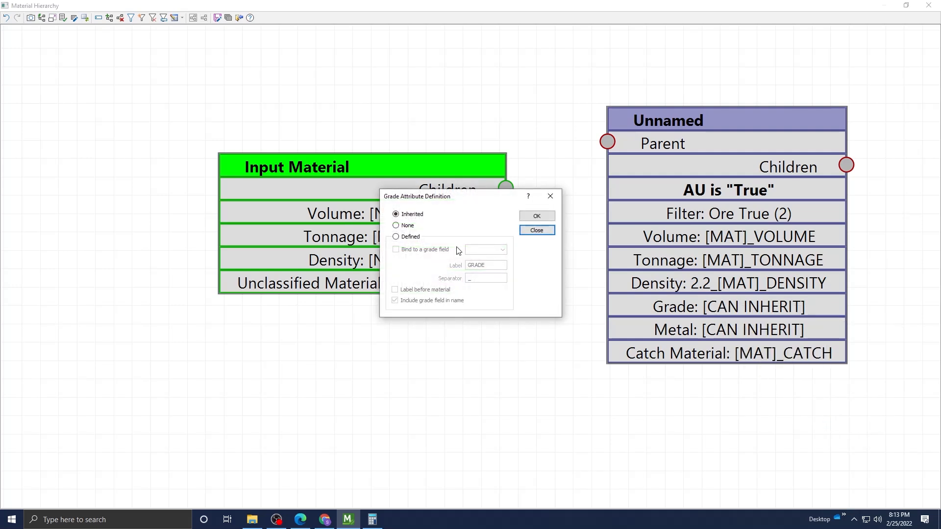
click(396, 237)
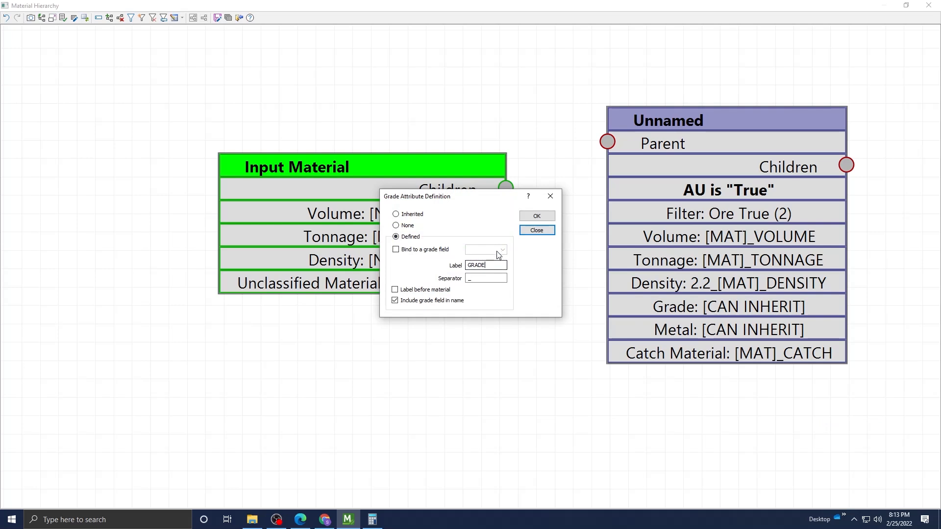
click(396, 249)
click(472, 250)
click(478, 260)
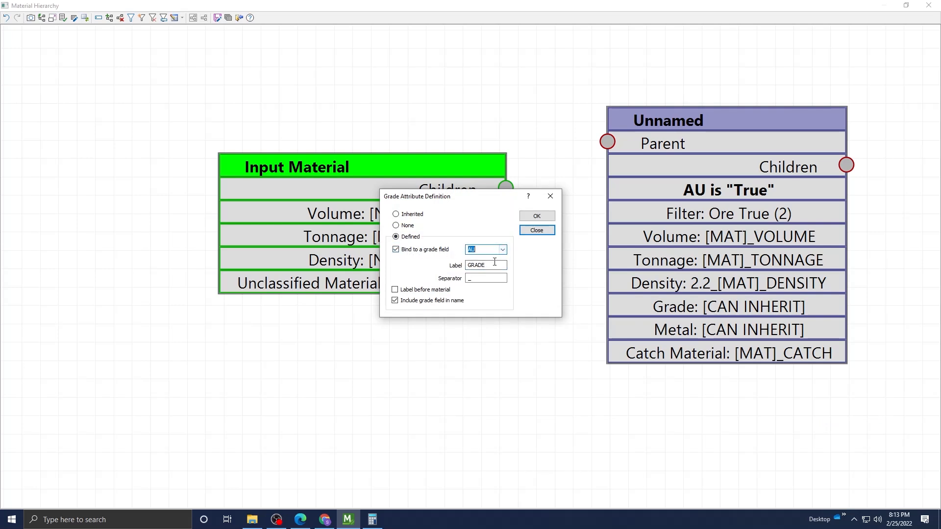
click(537, 216)
Define the unnamed material's metal attribute, bound to the AU grade field with the label METAL.
right_click(755, 332)
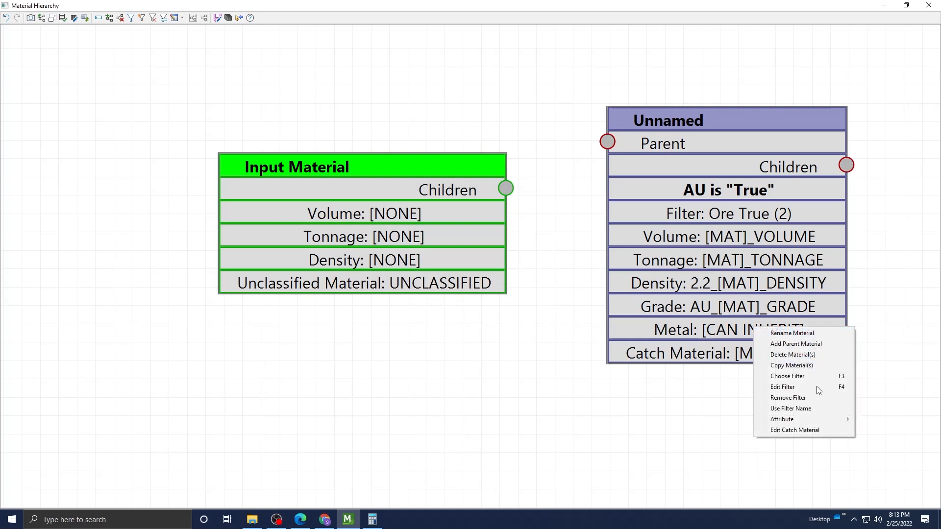
mouse_move(815, 422)
click(877, 456)
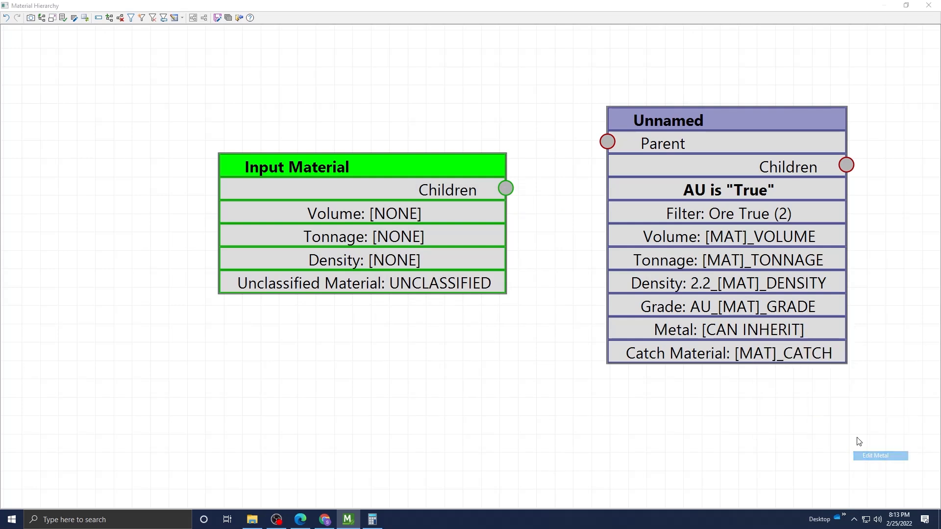
click(396, 237)
click(395, 249)
click(485, 250)
click(485, 259)
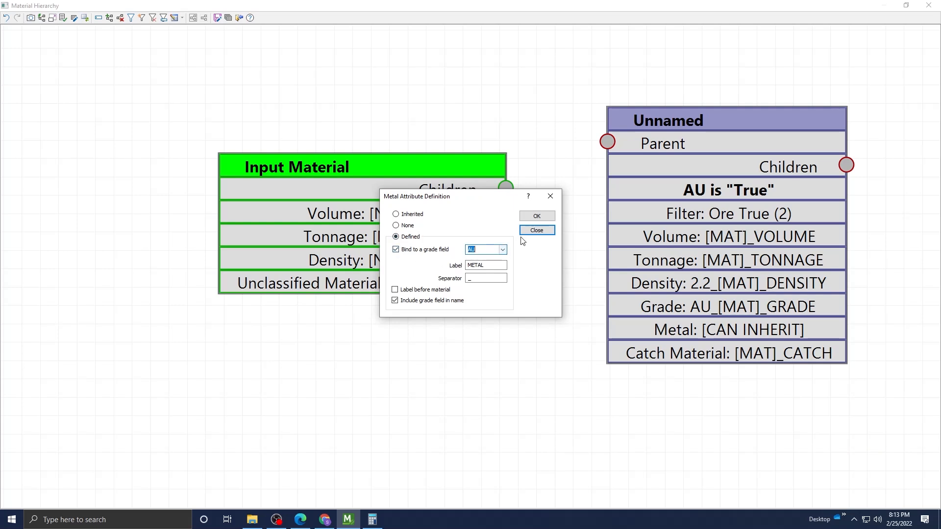
click(536, 216)
Connect Input Material as the parent of the unnamed material and name that material after its filter.
drag(506, 189, 610, 142)
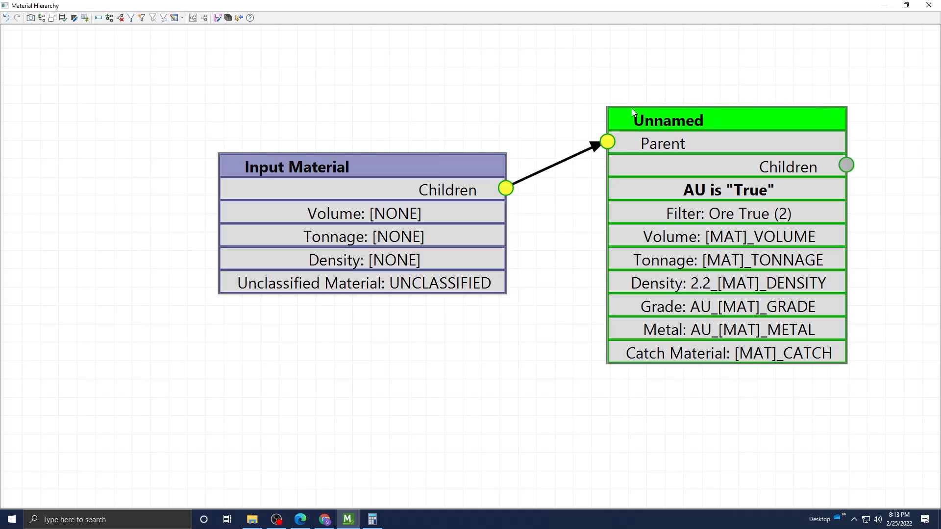
click(685, 117)
right_click(685, 117)
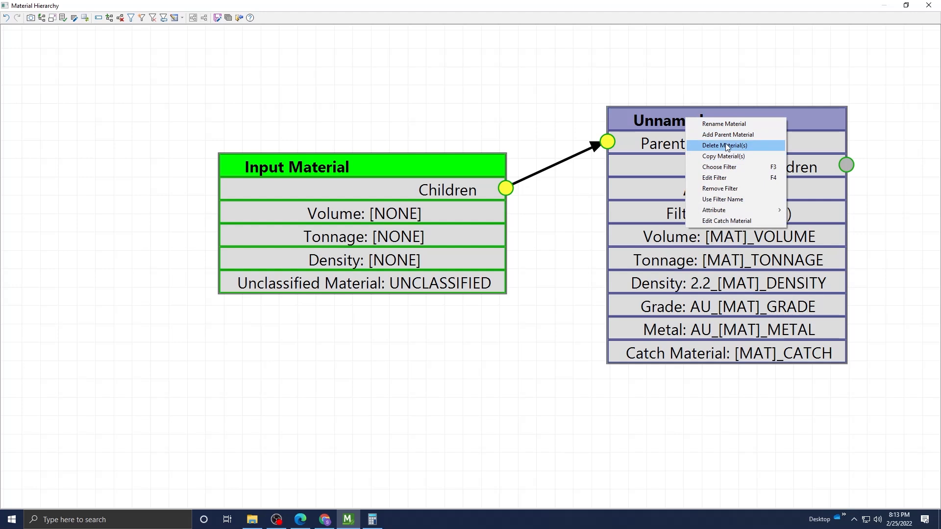
click(729, 198)
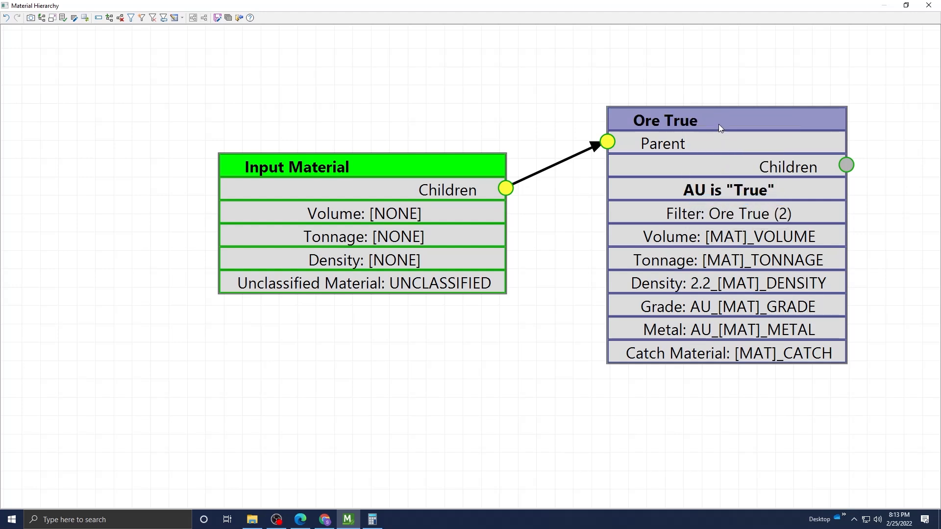
click(593, 95)
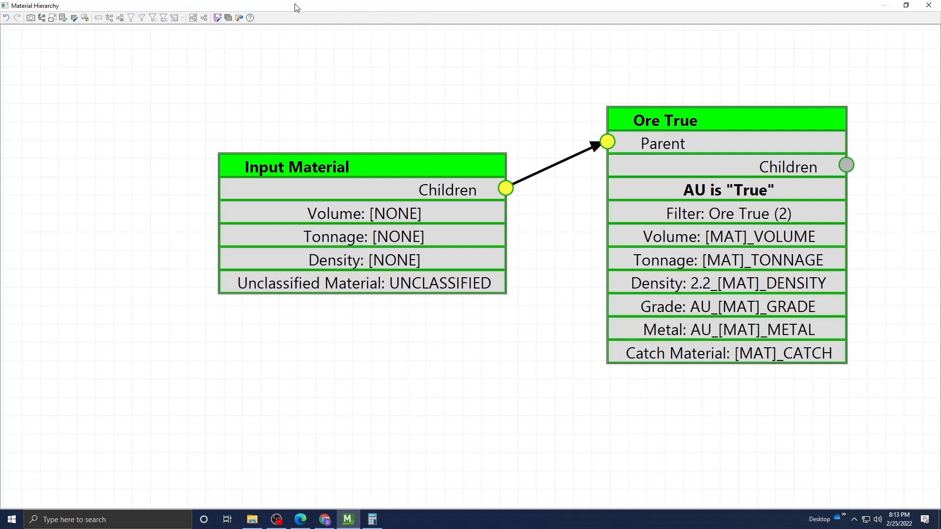
Save the material hierarchy over the existing form set MATERIAL BIN PRAK and close the hierarchy editor.
click(217, 18)
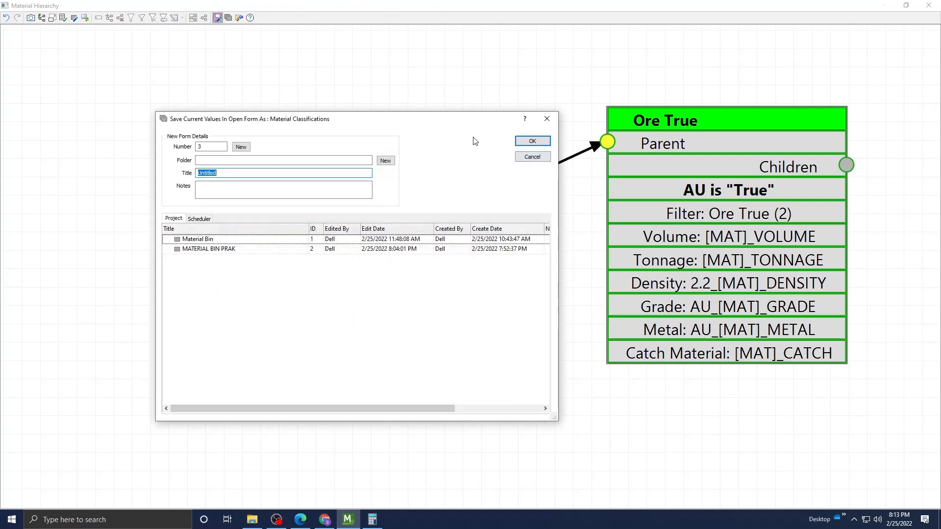
click(243, 251)
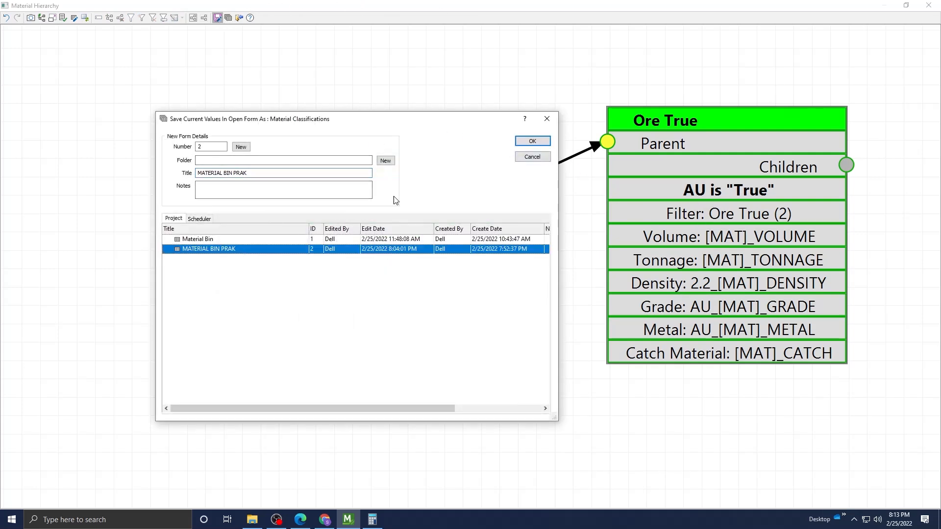
click(532, 141)
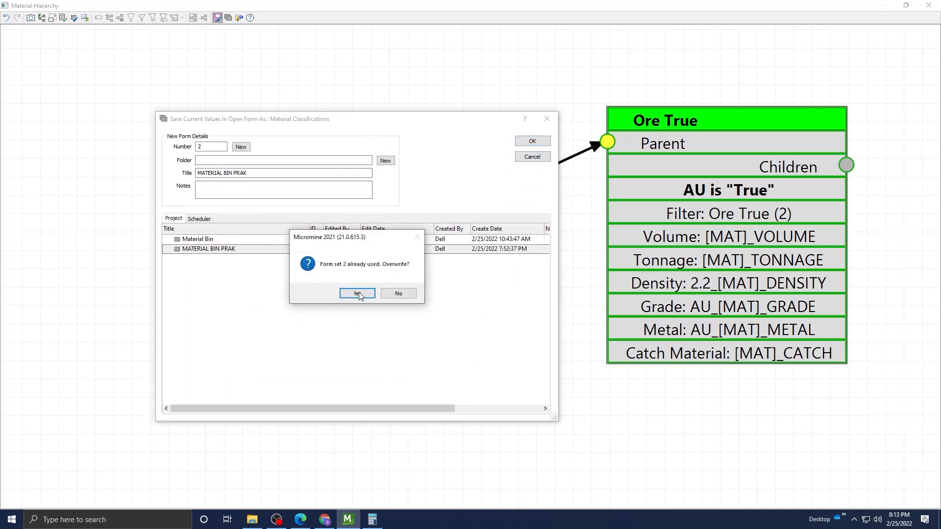
click(357, 294)
click(934, 5)
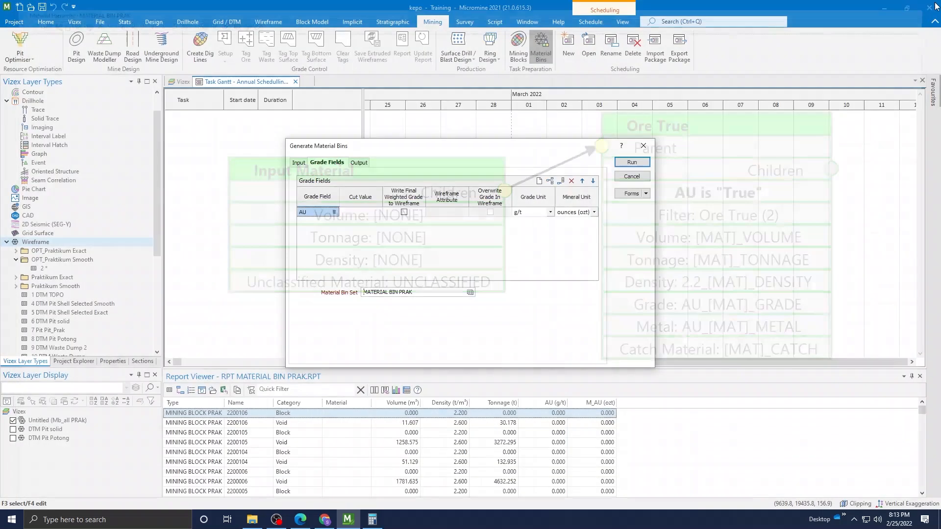
Review the output settings for the material bins: density fields, void attributes and report file.
click(356, 163)
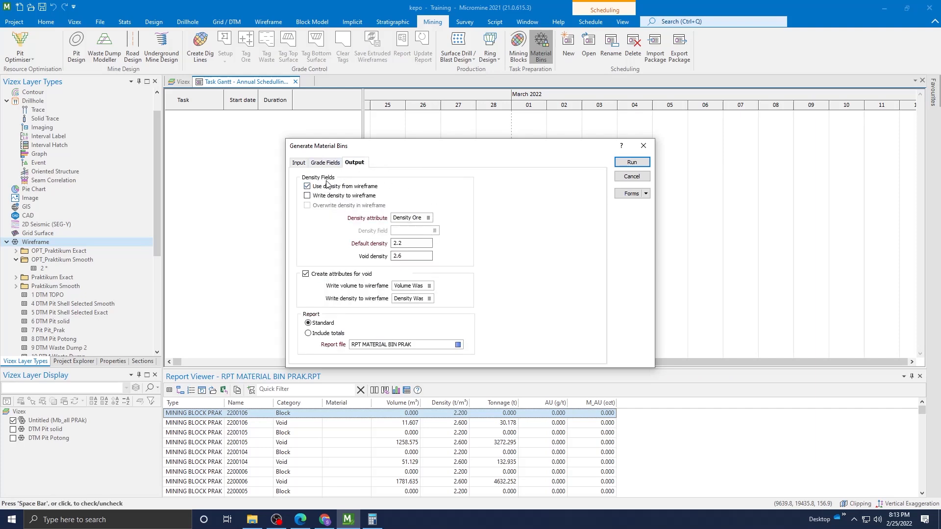
click(310, 188)
click(310, 188)
click(429, 218)
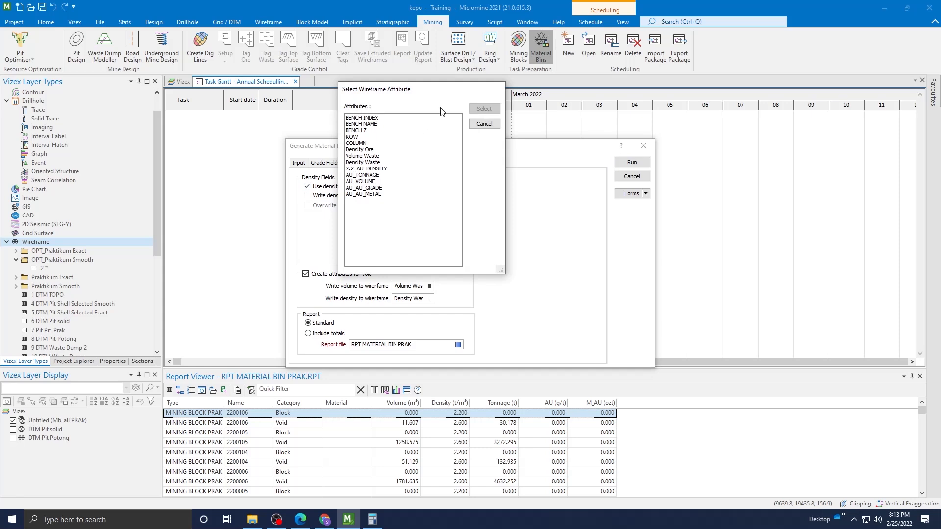
click(484, 124)
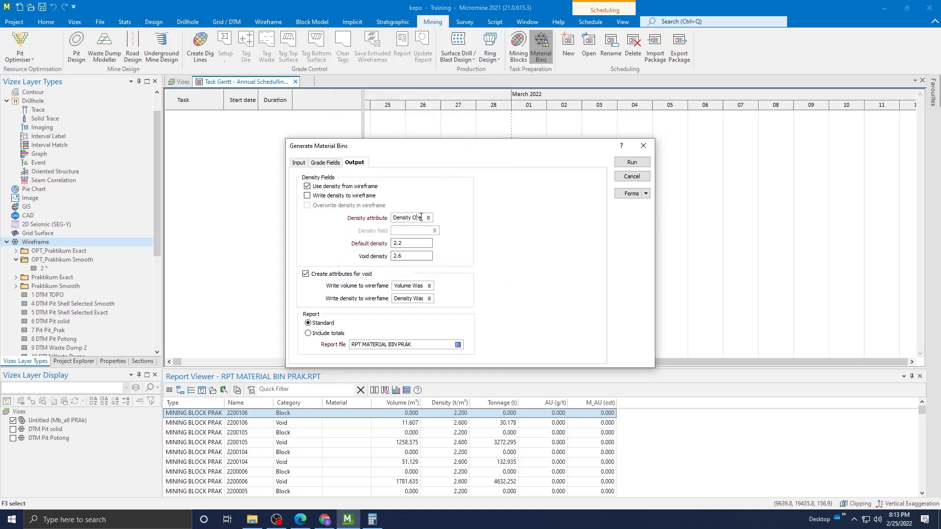
click(398, 244)
click(417, 256)
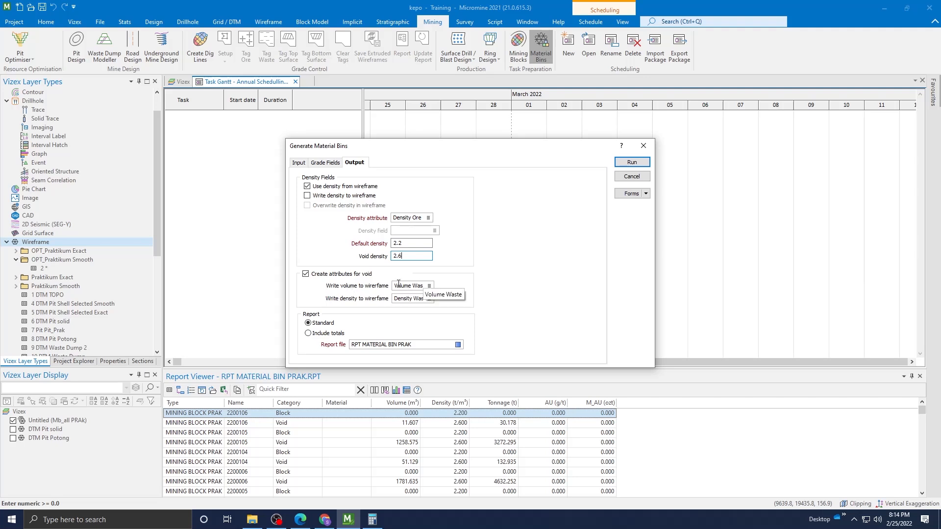
drag(399, 284, 437, 285)
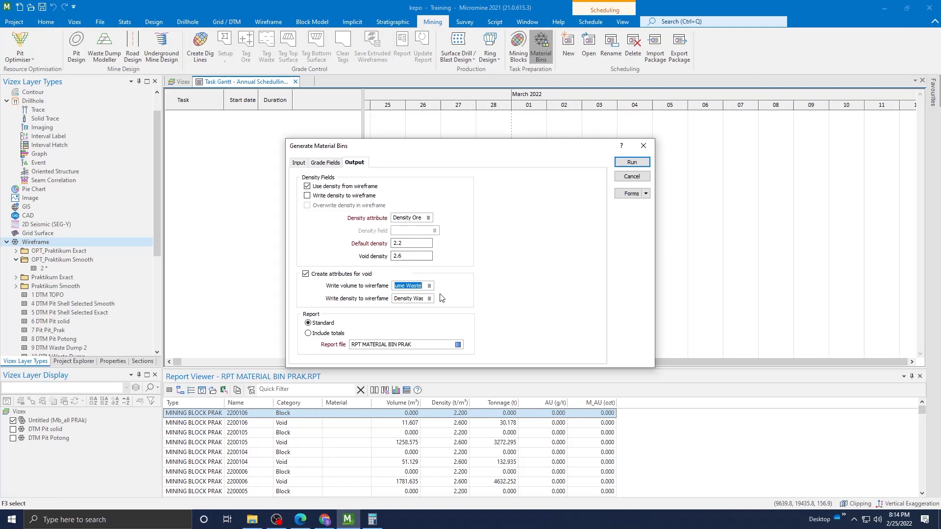
click(399, 295)
drag(397, 298, 412, 323)
click(420, 345)
drag(403, 345, 368, 342)
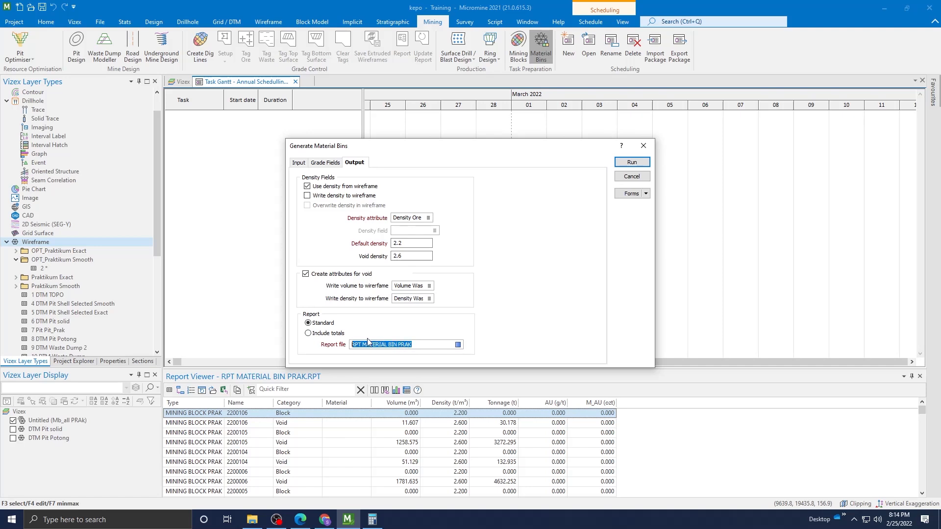
Run the material bin generation with the current output settings.
click(627, 163)
click(444, 258)
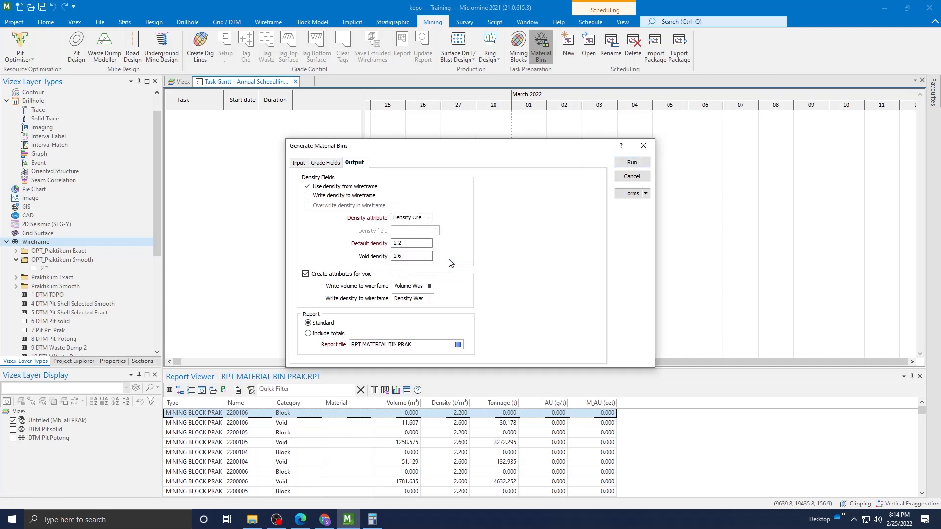
click(501, 281)
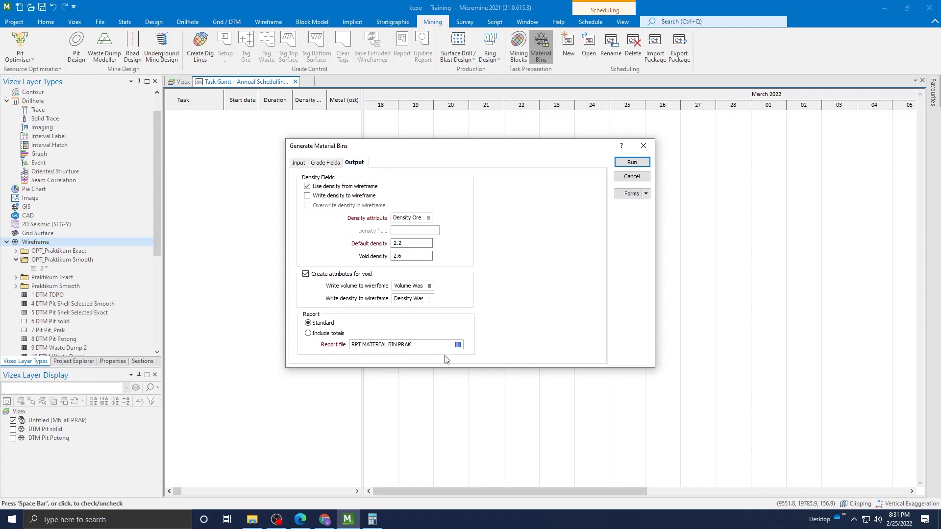
View the report file RPT MATERIAL BIN PRAK, then close it and the Generate Material Bins form.
right_click(423, 349)
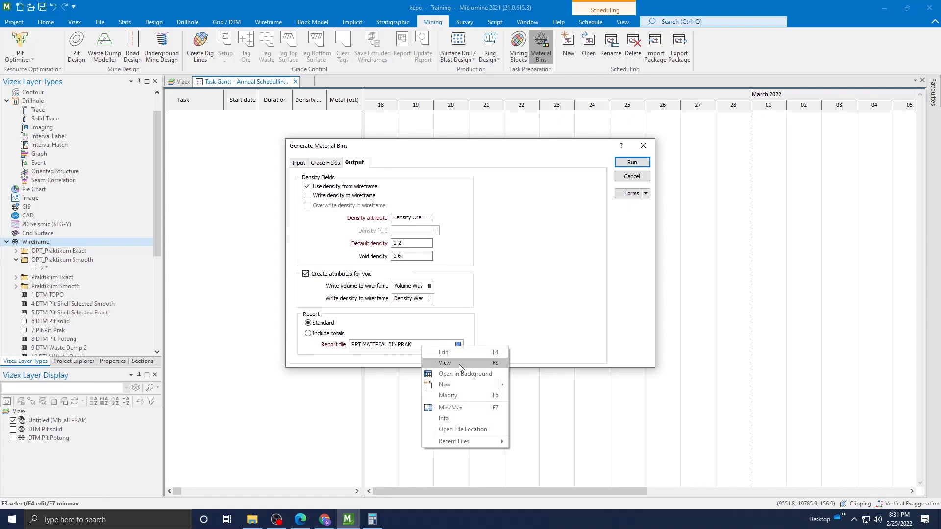
click(459, 363)
scroll(387, 284, down, 1)
scroll(51, 54, up, 1)
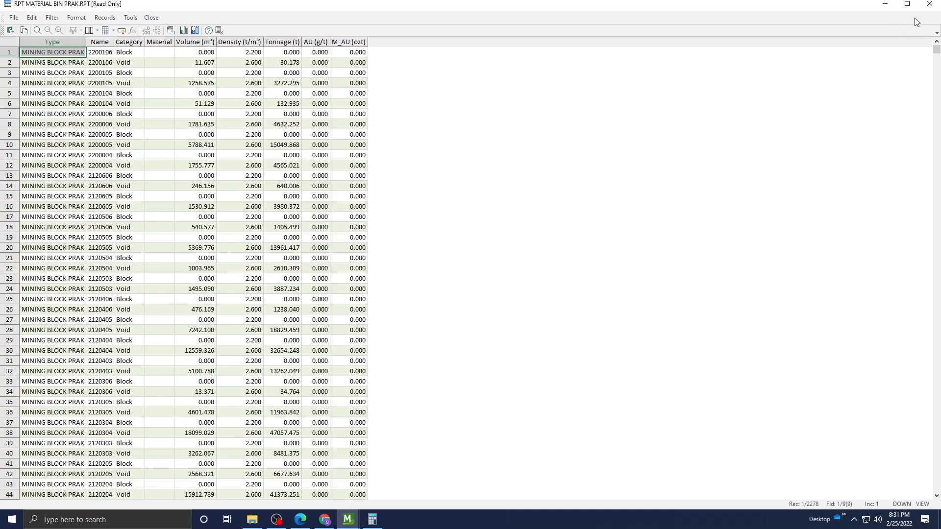
click(928, 5)
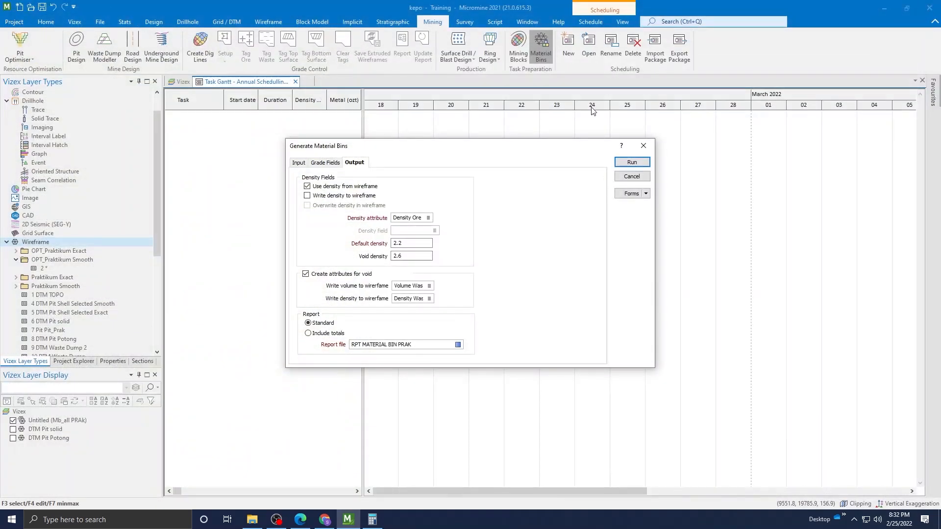
click(643, 145)
click(590, 22)
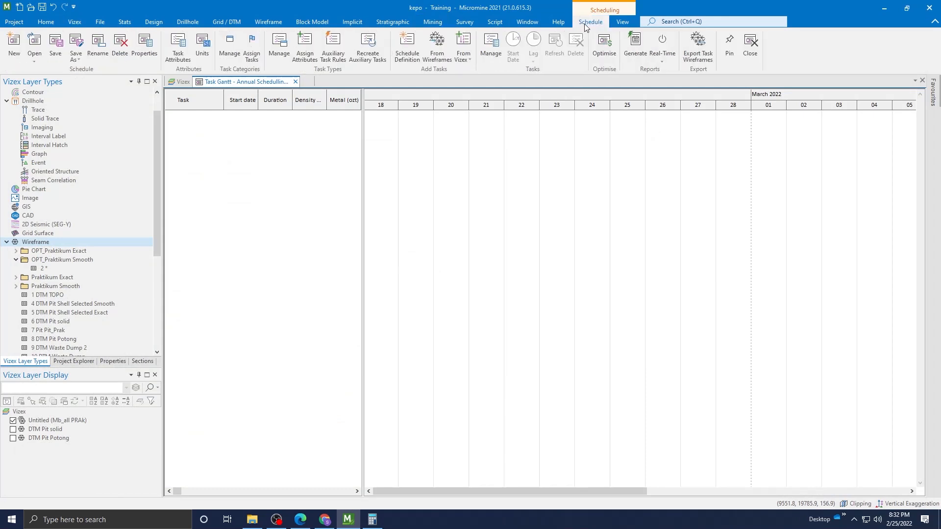
click(619, 23)
click(591, 22)
click(621, 22)
click(590, 22)
click(619, 23)
click(603, 22)
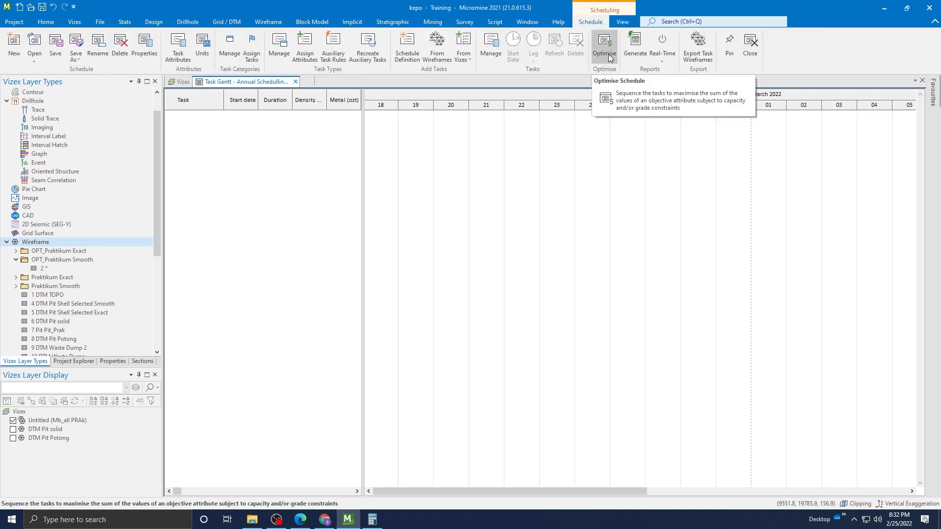
Close the open schedule without saving and create a new local STRATEGIC schedule named Annual Schedulling Praktikum 4.
click(294, 82)
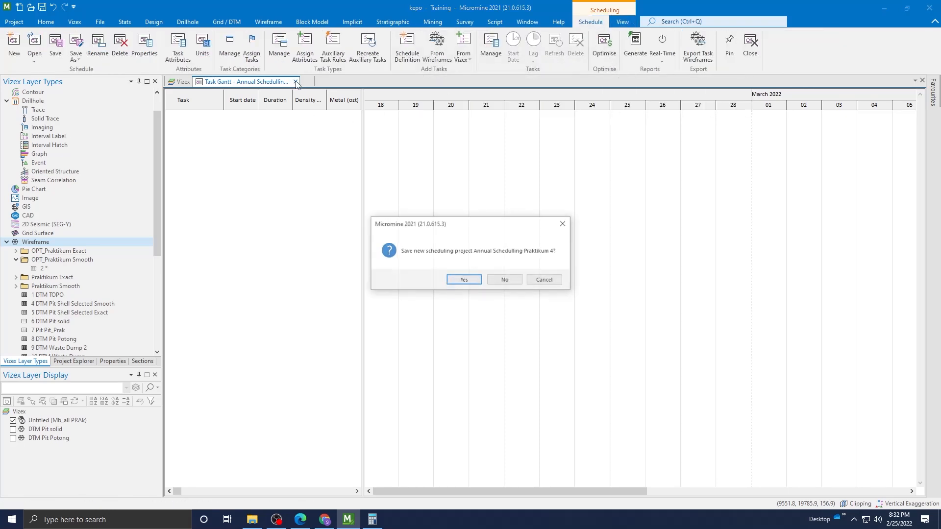
click(505, 280)
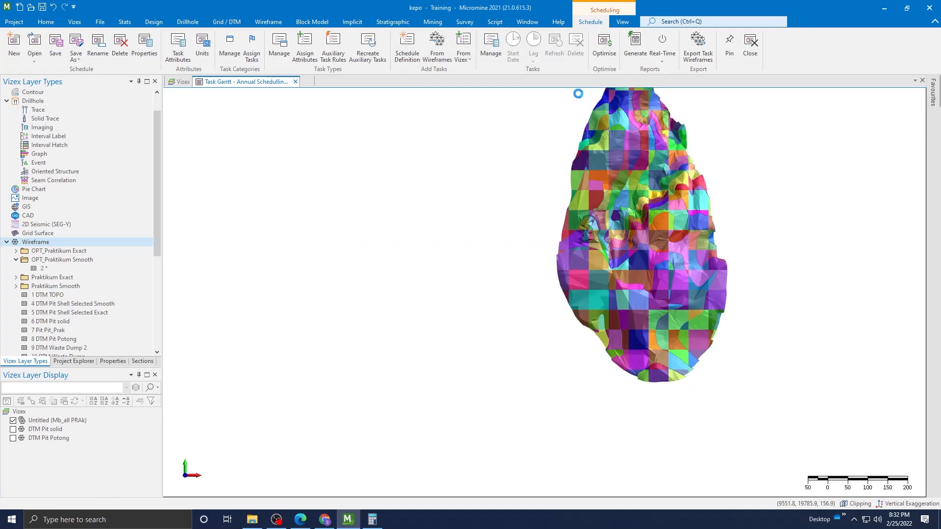
click(432, 21)
click(568, 45)
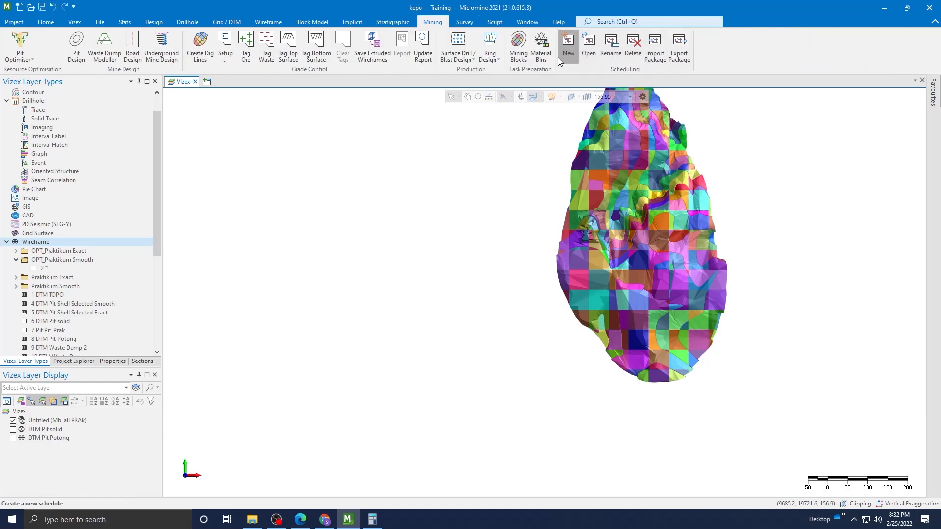
click(561, 201)
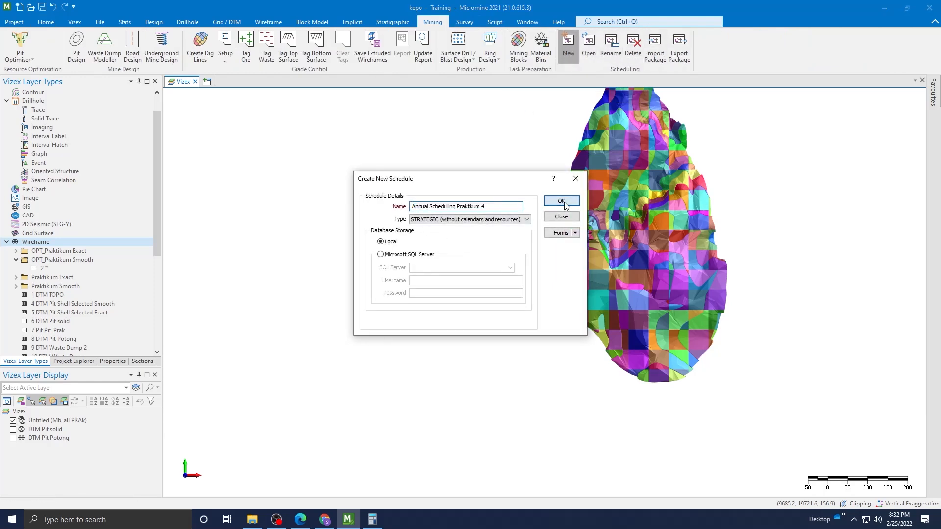
click(508, 279)
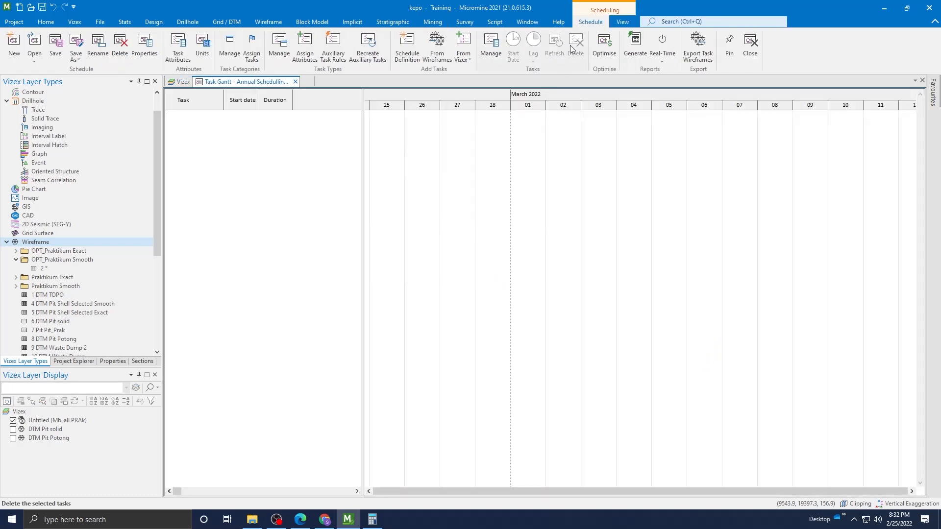
Set up a task import from the wireframe set Mb_all PRAk with Mining Blocks as the destination task type.
click(424, 50)
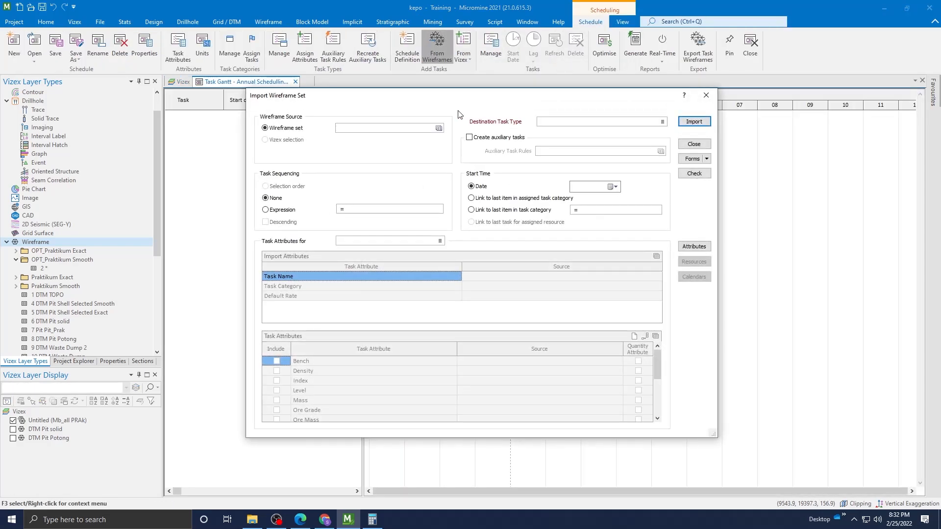
click(439, 128)
click(382, 243)
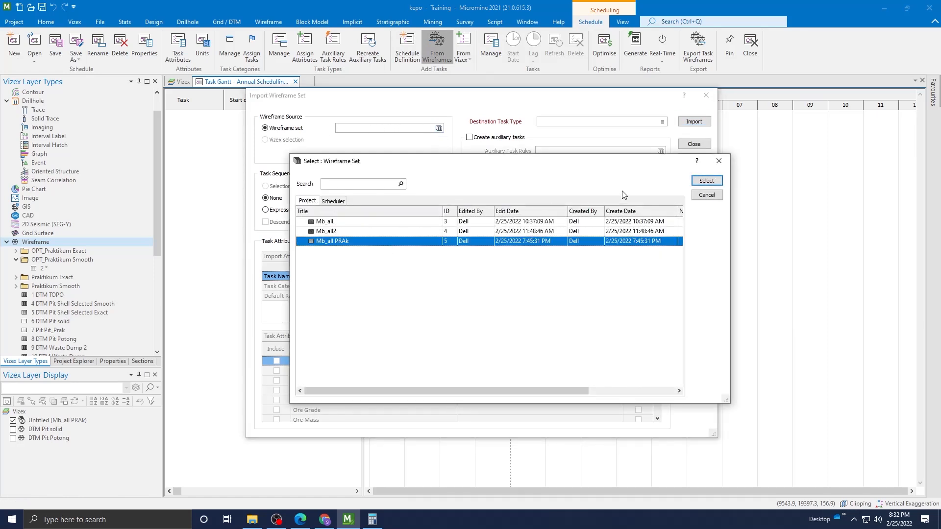
click(707, 181)
click(586, 122)
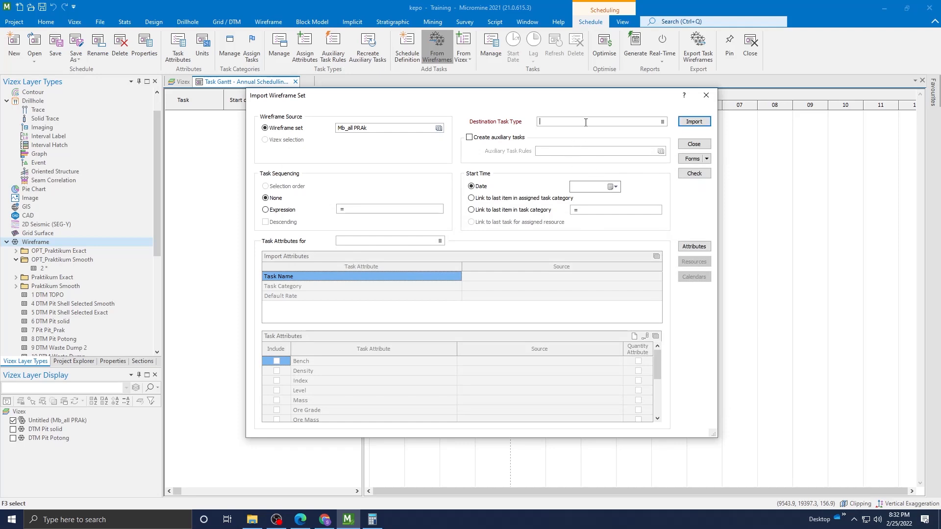
click(662, 121)
click(422, 201)
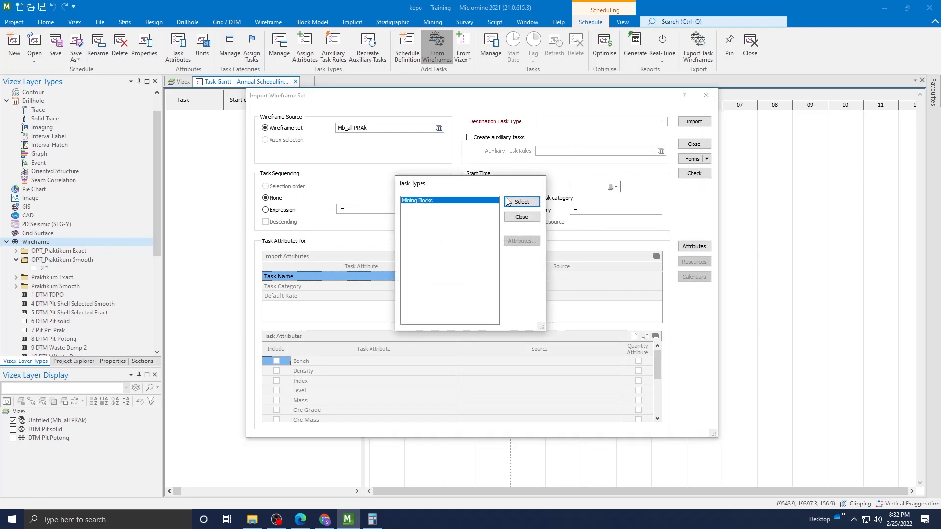
click(512, 202)
Set the import source of Task Name to the wireframe attribute {BENCH INDEX} and of Task Category to {BENCH NAME}.
double_click(468, 276)
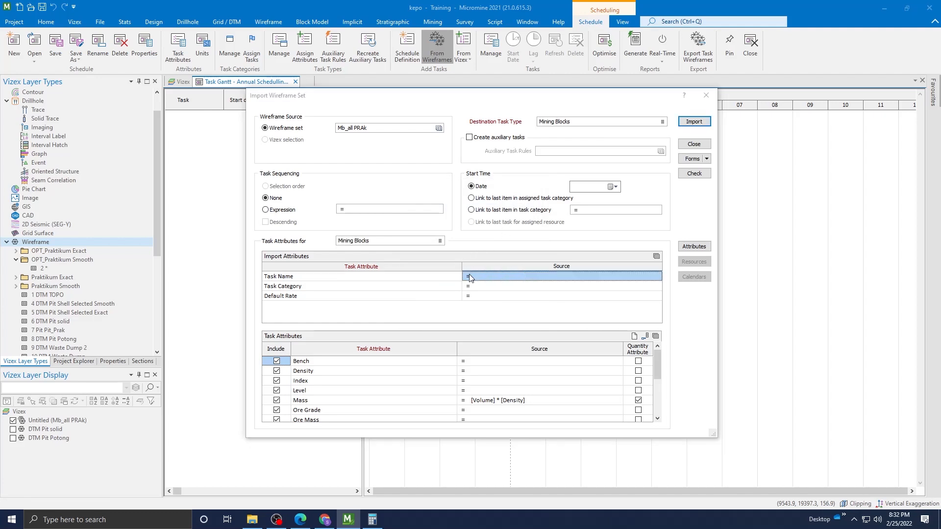
double_click(684, 112)
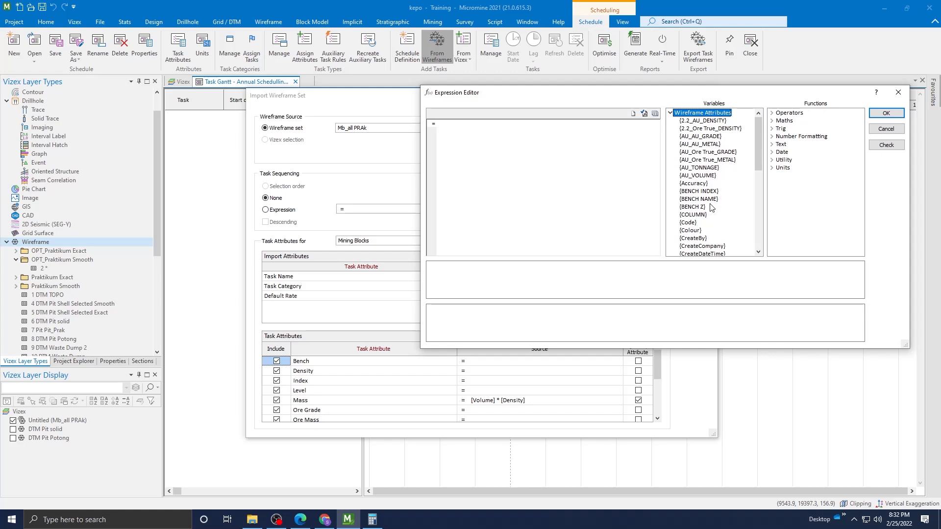
double_click(701, 191)
click(885, 113)
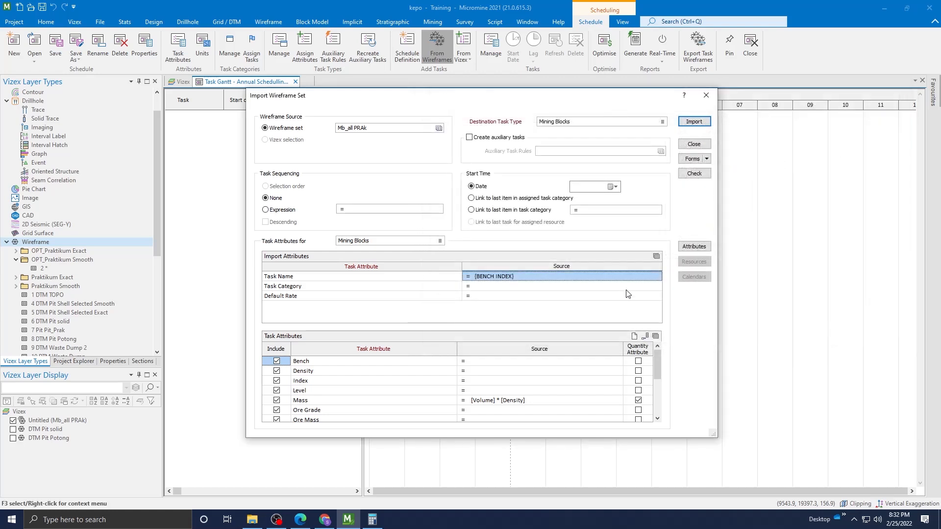
click(471, 288)
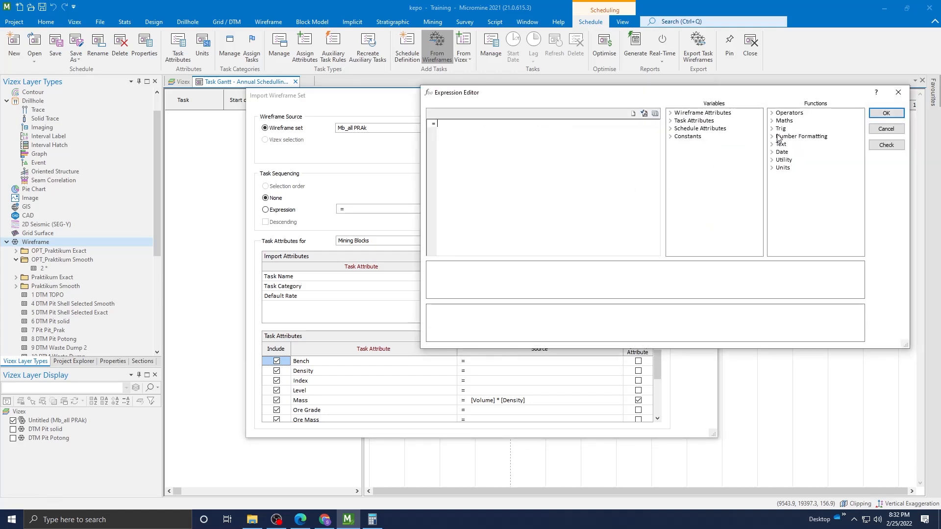
double_click(675, 113)
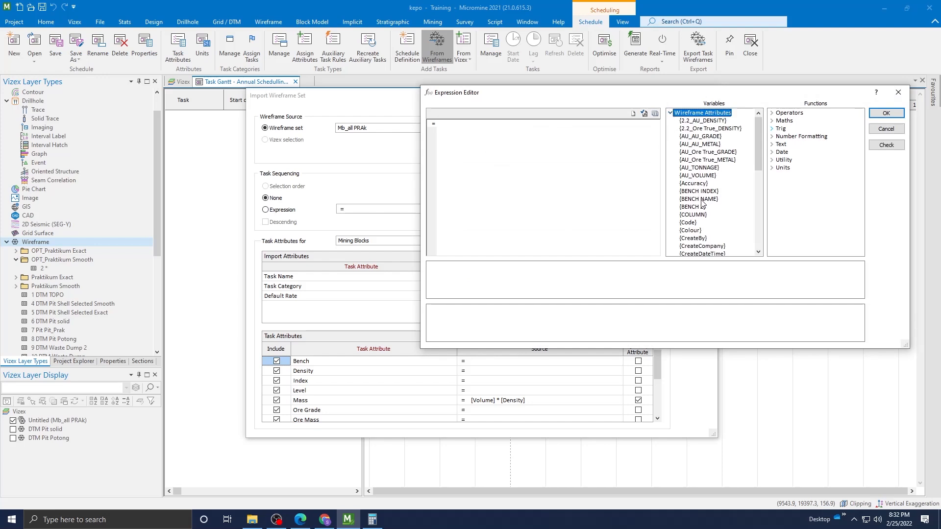
double_click(701, 198)
click(886, 113)
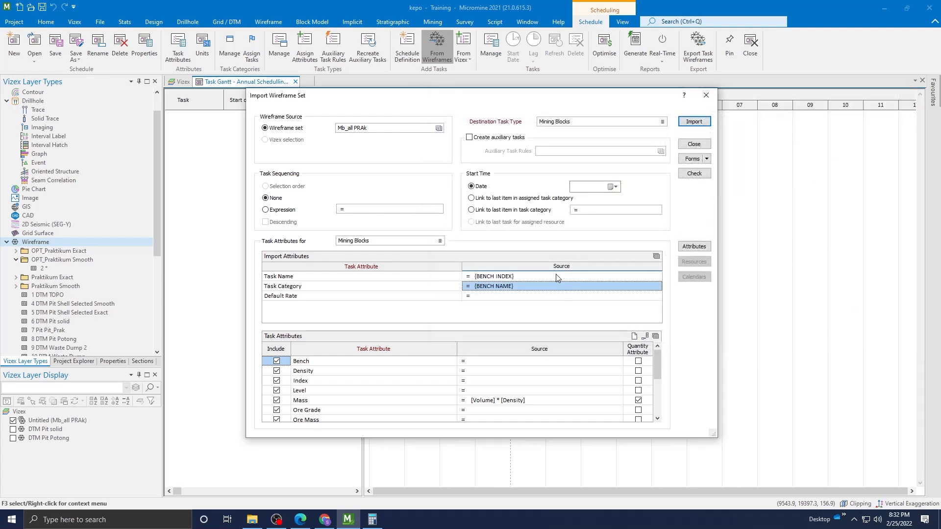
Set the Default Rate source of the imported tasks to 100.
double_click(513, 296)
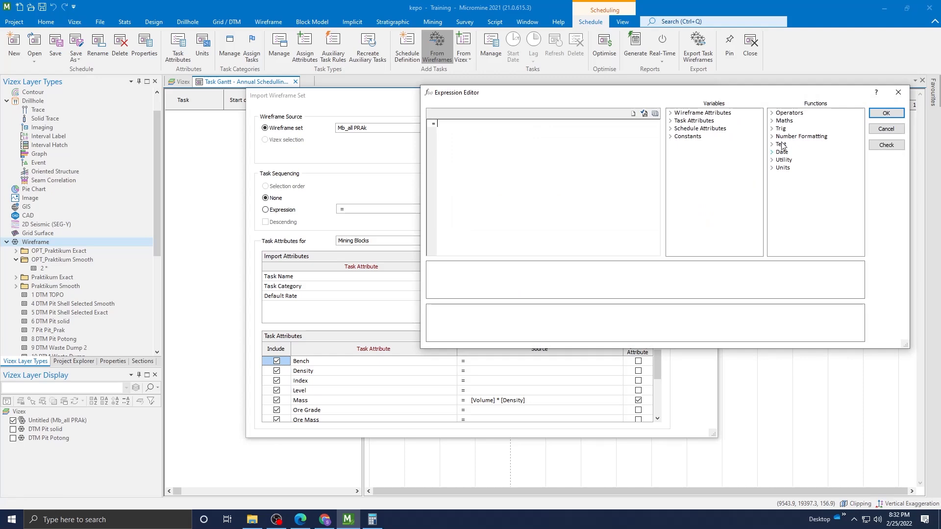
click(898, 92)
text(100)
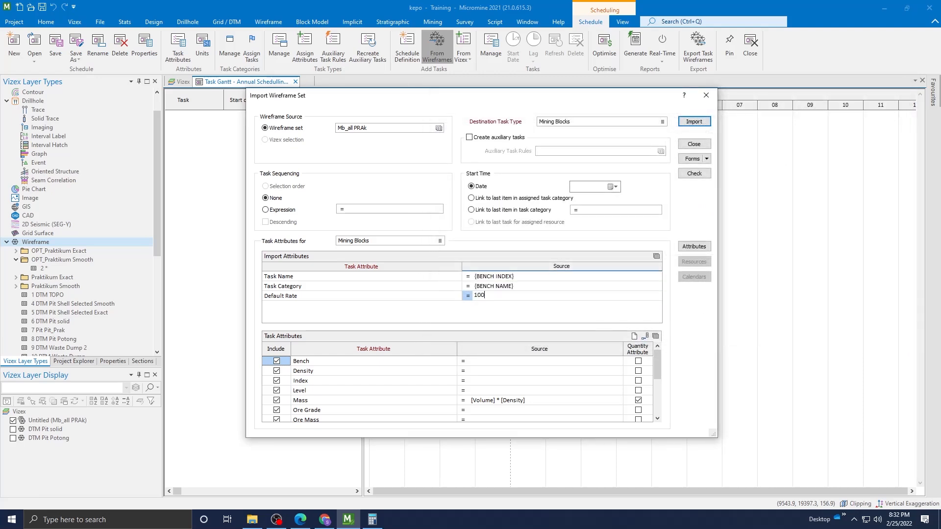
click(494, 316)
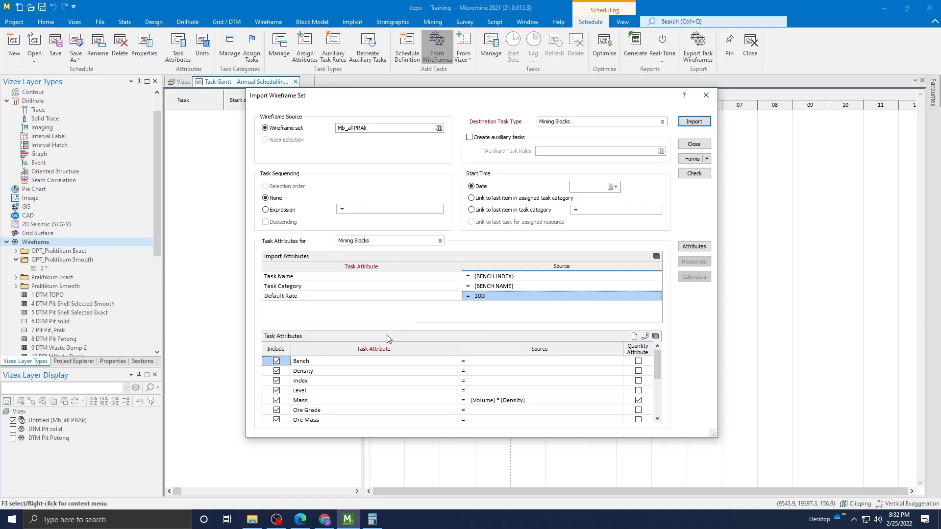
Set the source of the Bench task attribute to the wireframe attribute {BENCH NAME}.
double_click(463, 363)
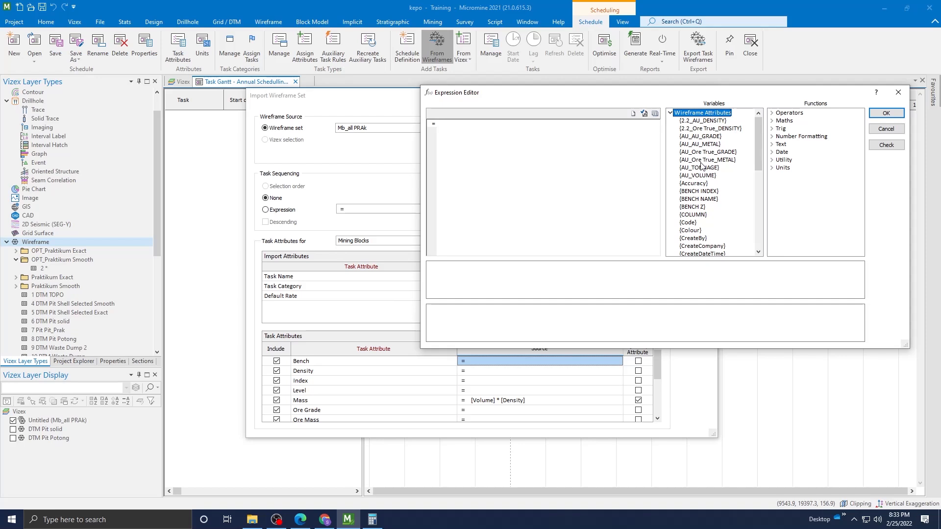
click(705, 198)
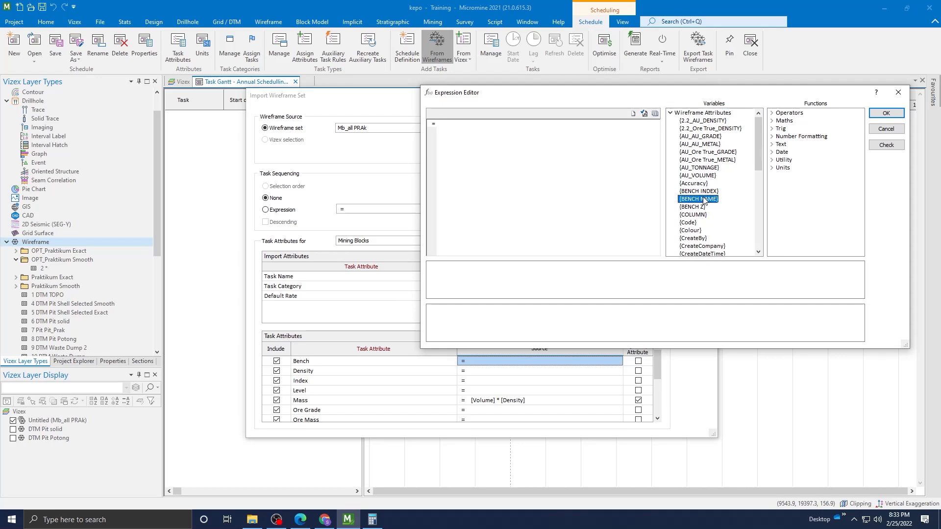
double_click(699, 199)
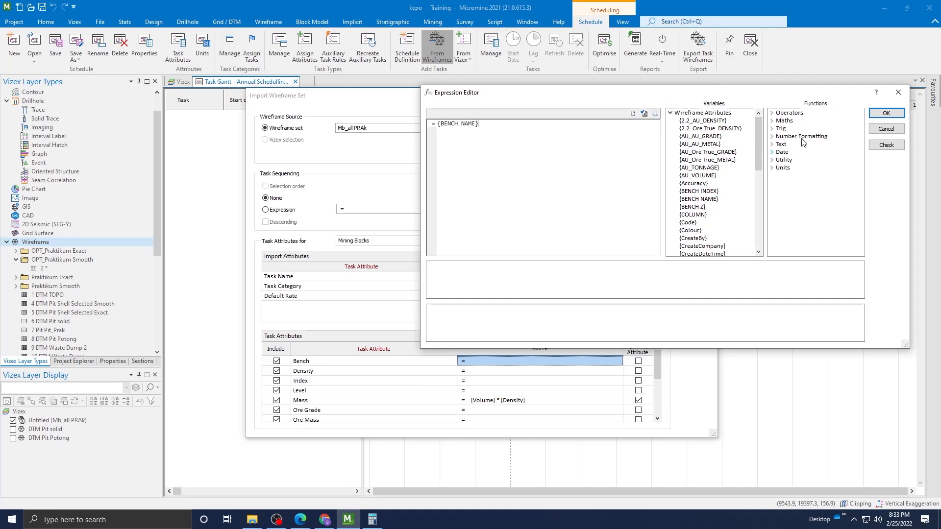
click(886, 113)
Open the task attribute definitions and rename the Density attribute to Density ore.
double_click(461, 371)
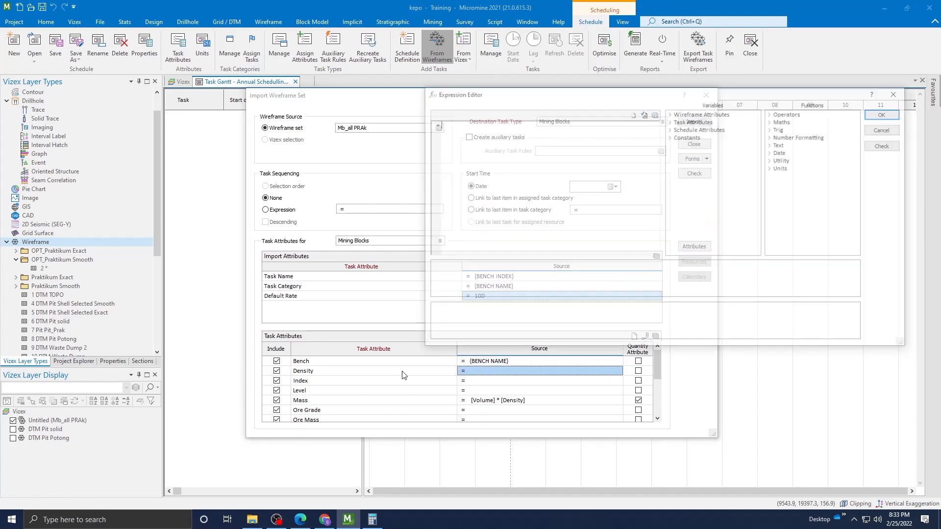
click(898, 92)
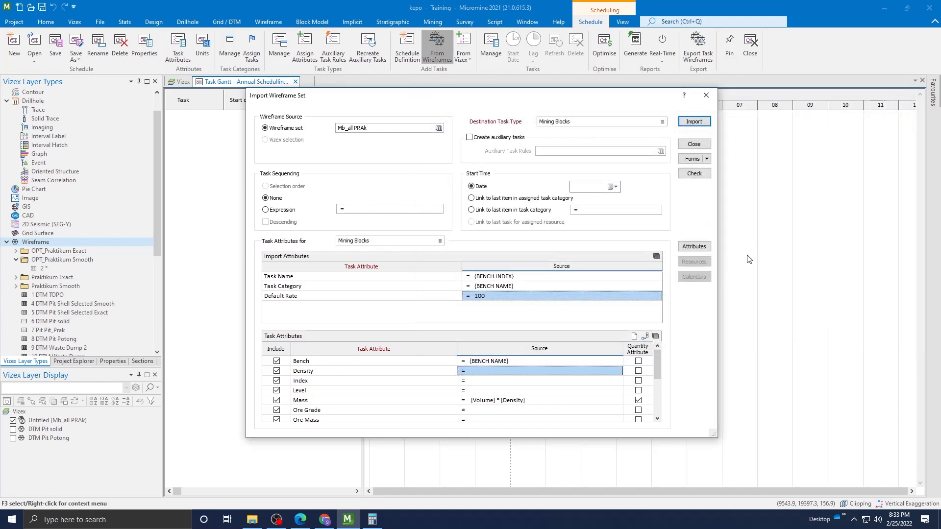
click(644, 336)
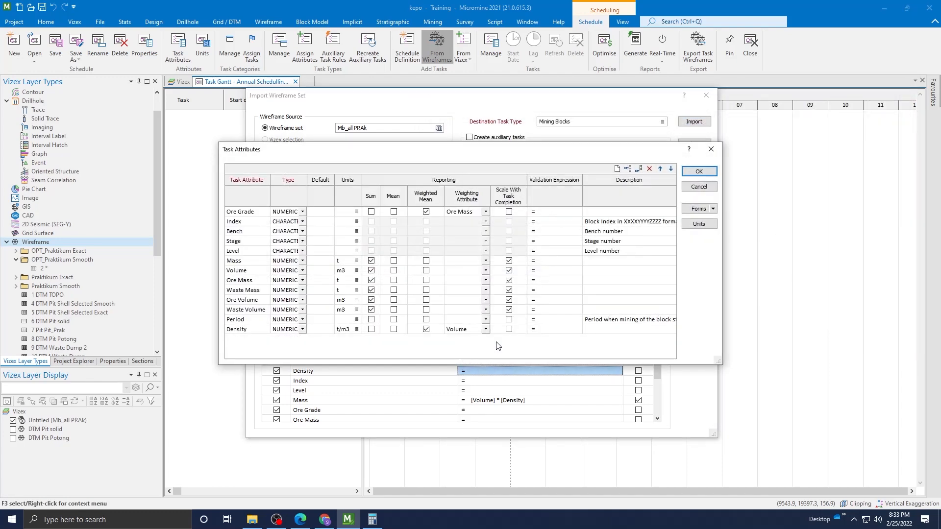
click(257, 329)
click(258, 332)
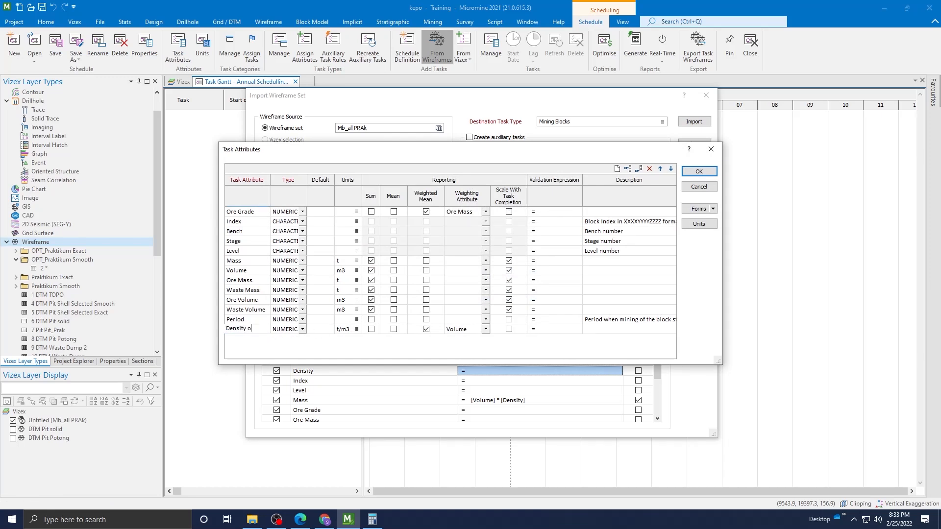
key(Return)
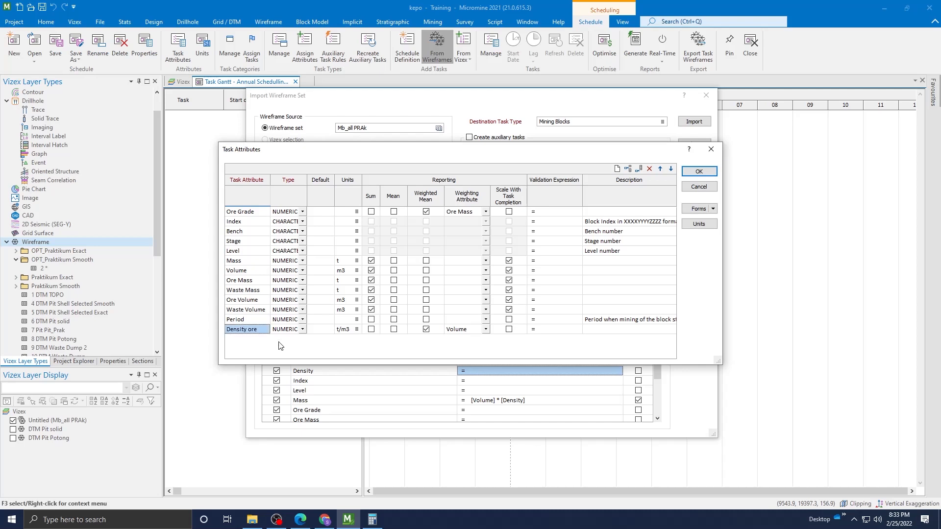
Add a numeric task attribute named Density Waste with the unit t/m3.
click(638, 169)
click(264, 339)
text(Density Waste)
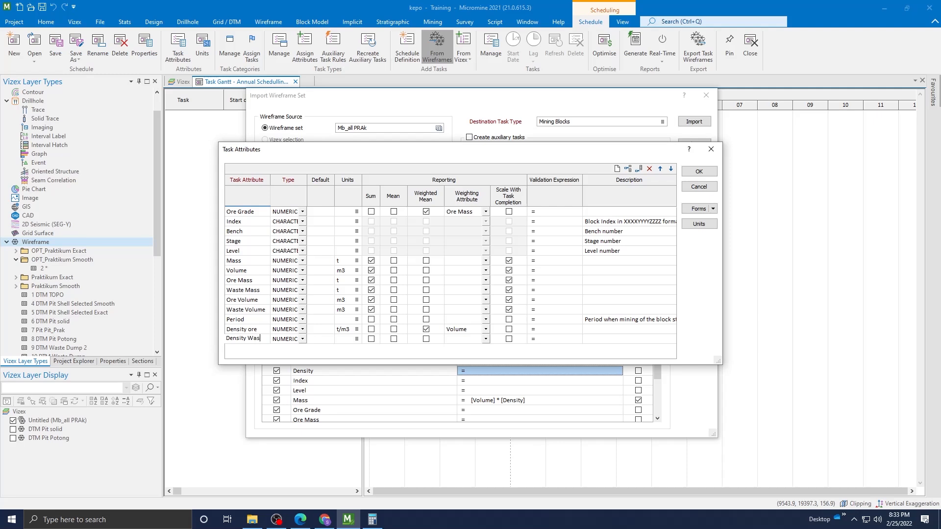
click(357, 338)
click(408, 211)
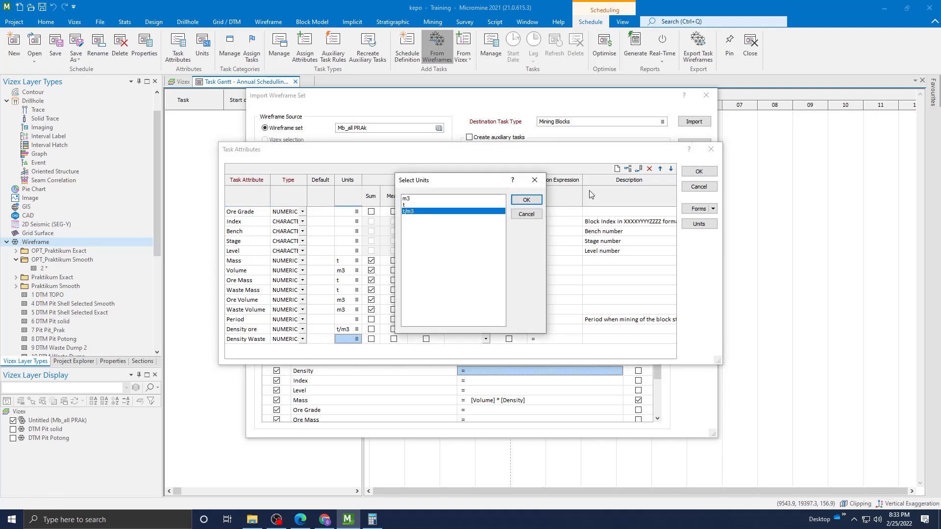
click(534, 199)
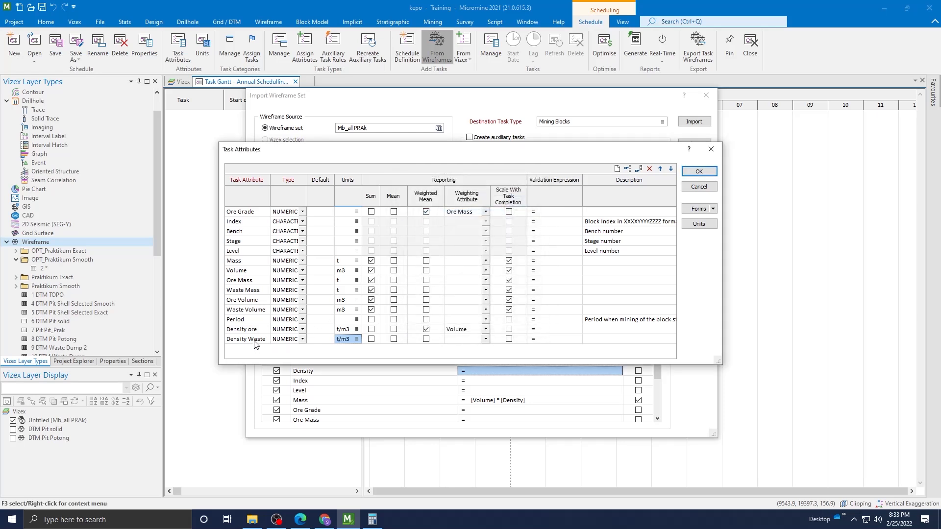
Add another numeric task attribute named Metal after Density Waste.
click(638, 169)
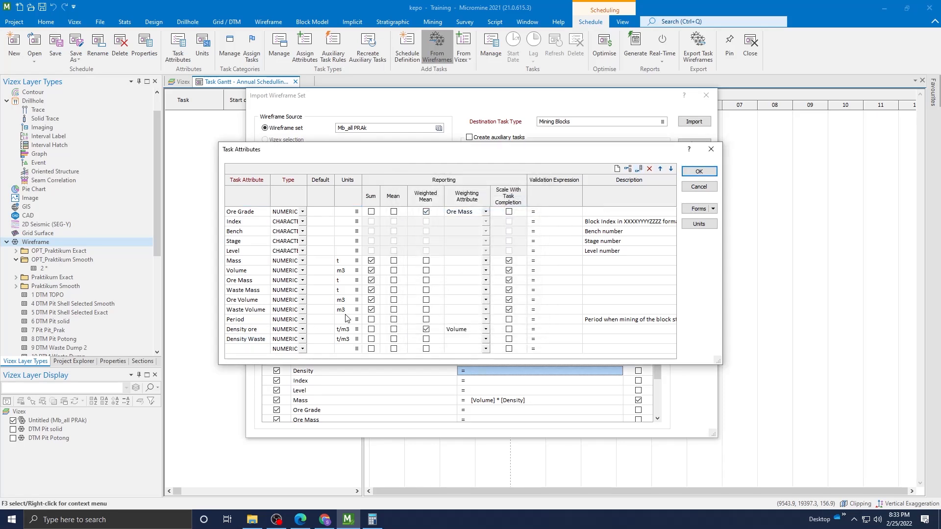
click(255, 345)
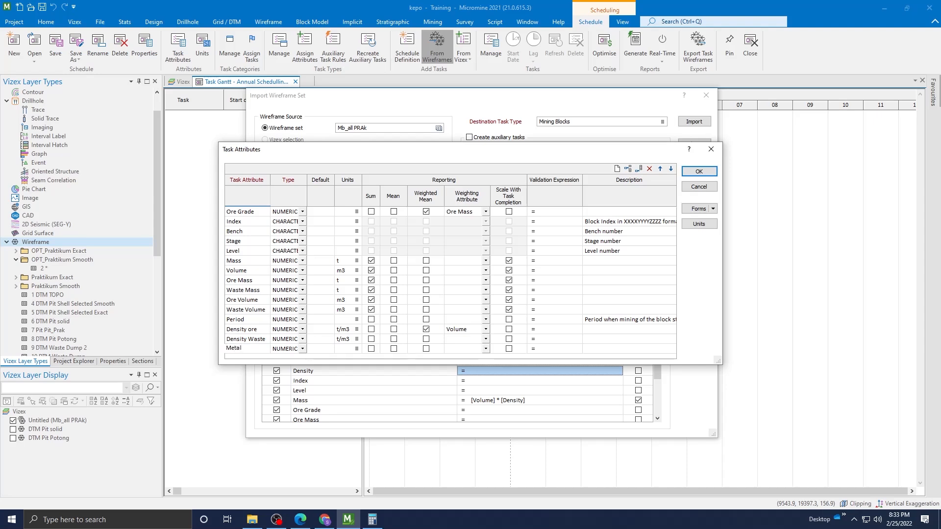
text(Metal)
click(367, 216)
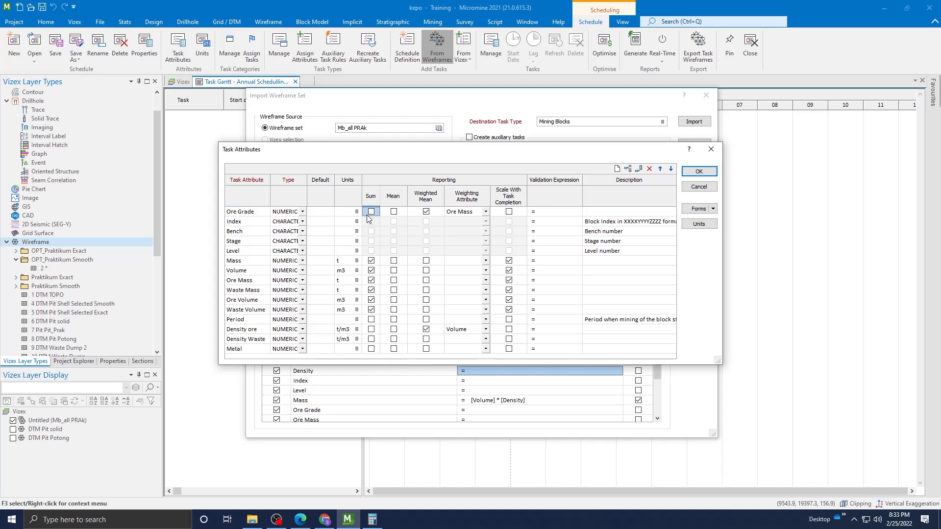
Add a scheduler unit named g/t that uses the grade unit g/t with 3 decimals.
click(699, 225)
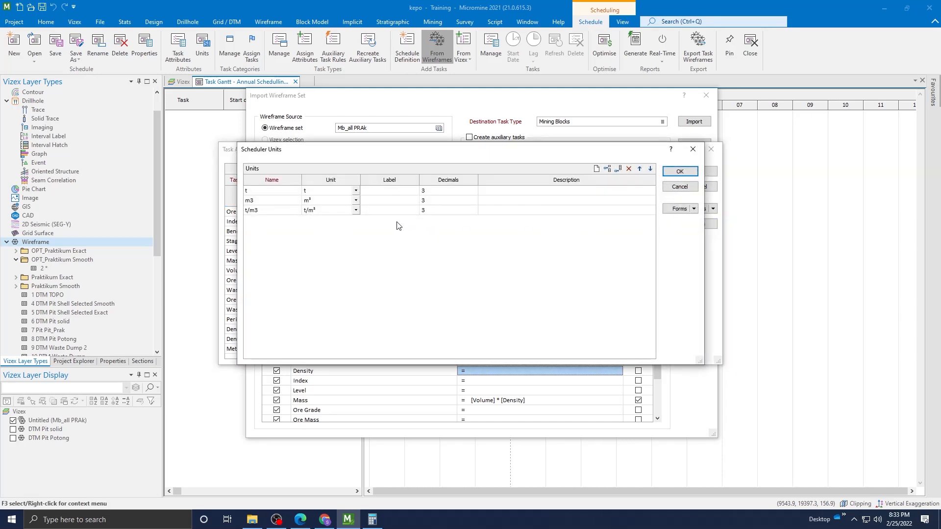
click(271, 210)
click(618, 169)
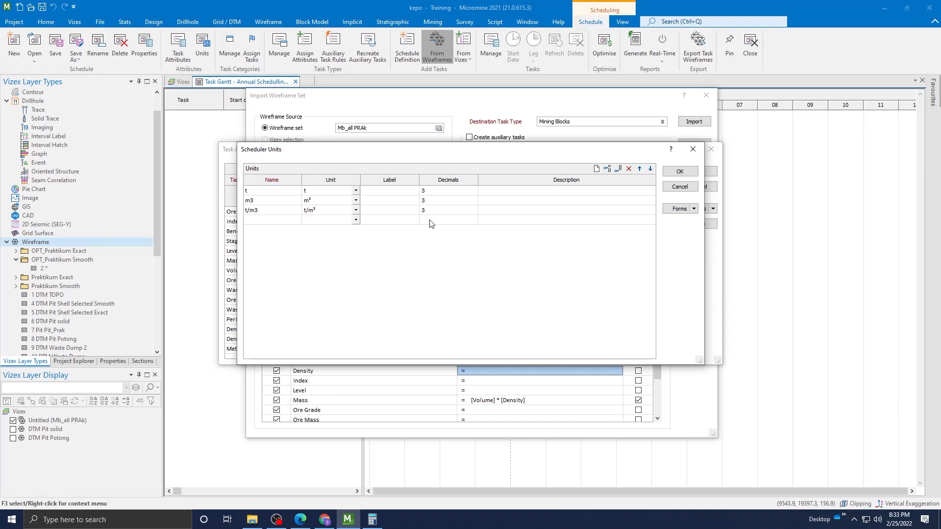
click(270, 221)
text(g/t)
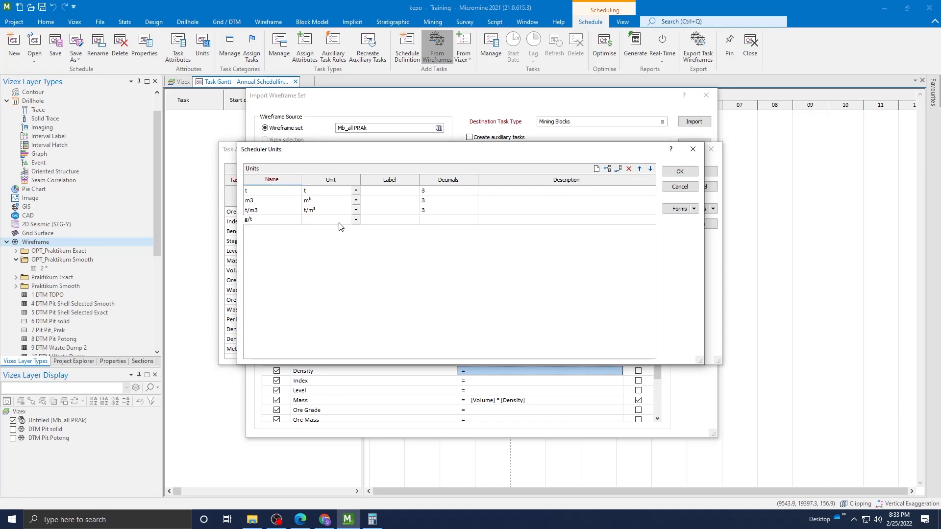
click(355, 221)
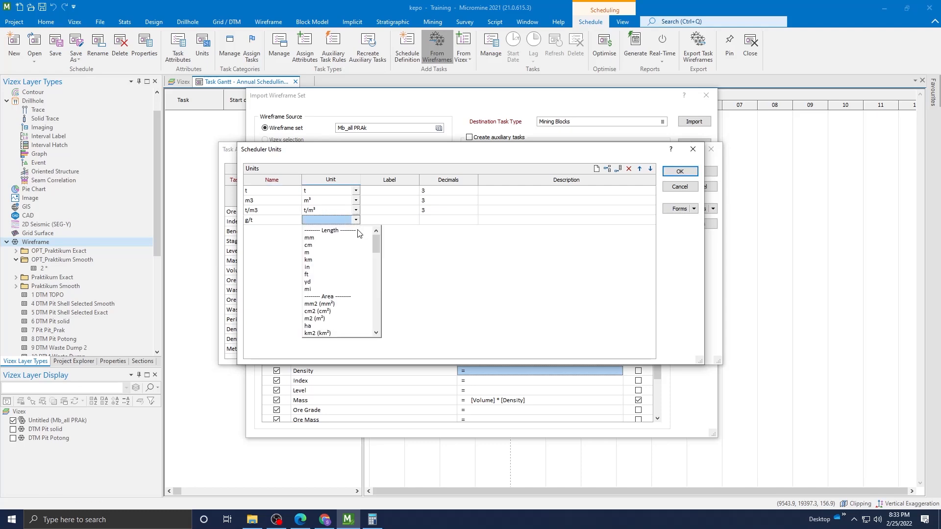
scroll(339, 294, down, 3)
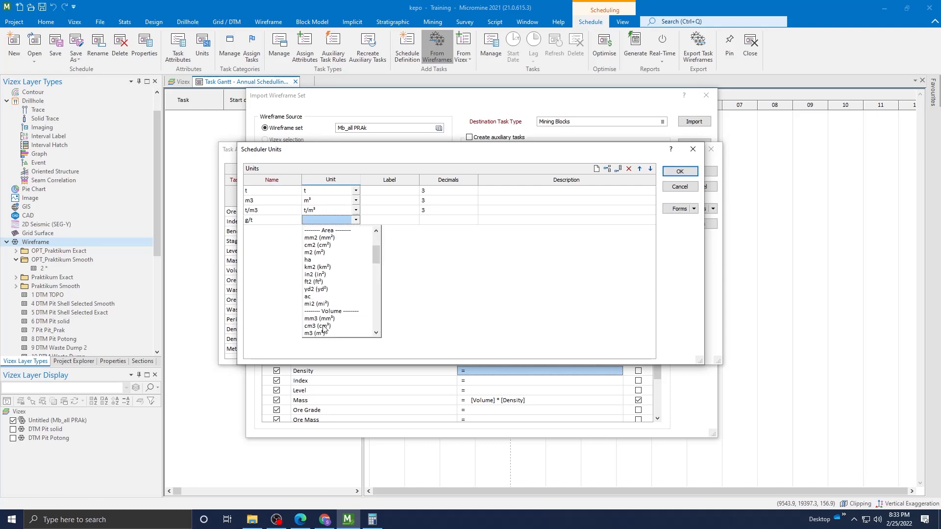
scroll(326, 331, down, 6)
scroll(327, 333, down, 3)
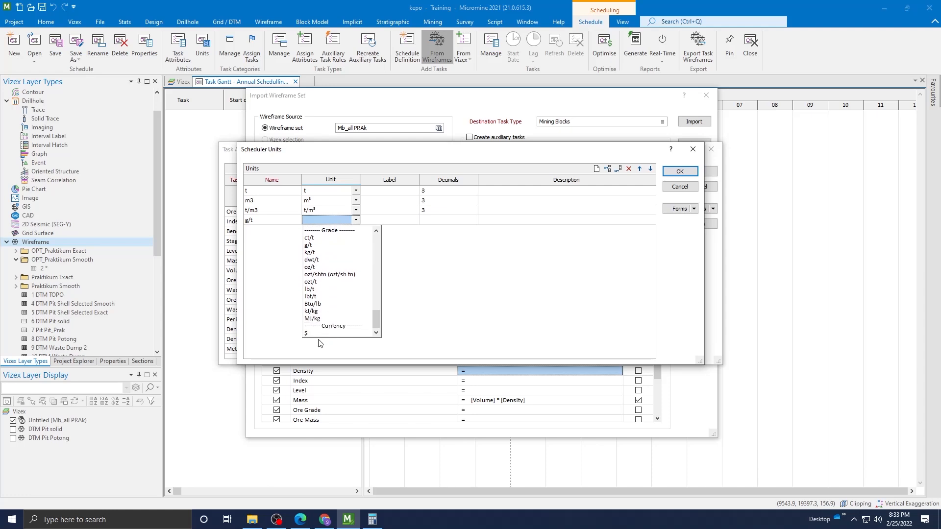
scroll(338, 314, up, 2)
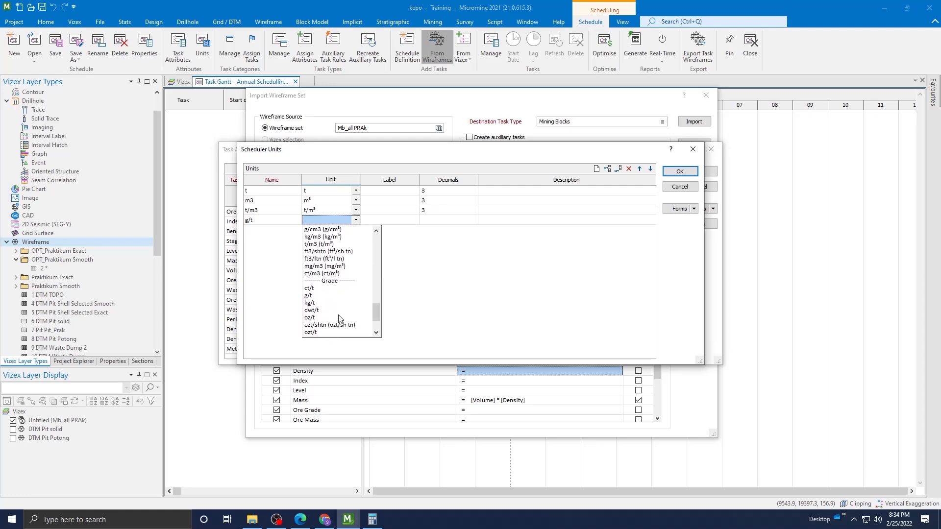
click(312, 289)
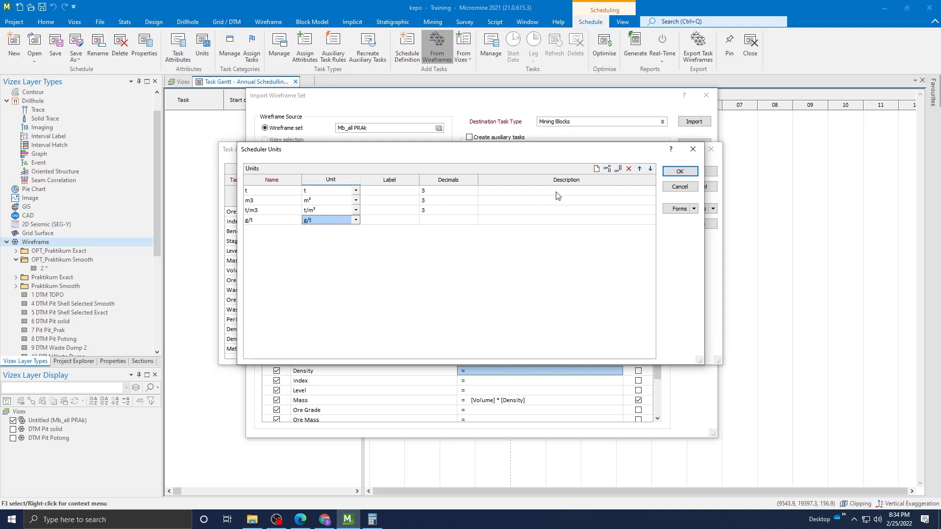
click(376, 220)
click(434, 220)
text(3)
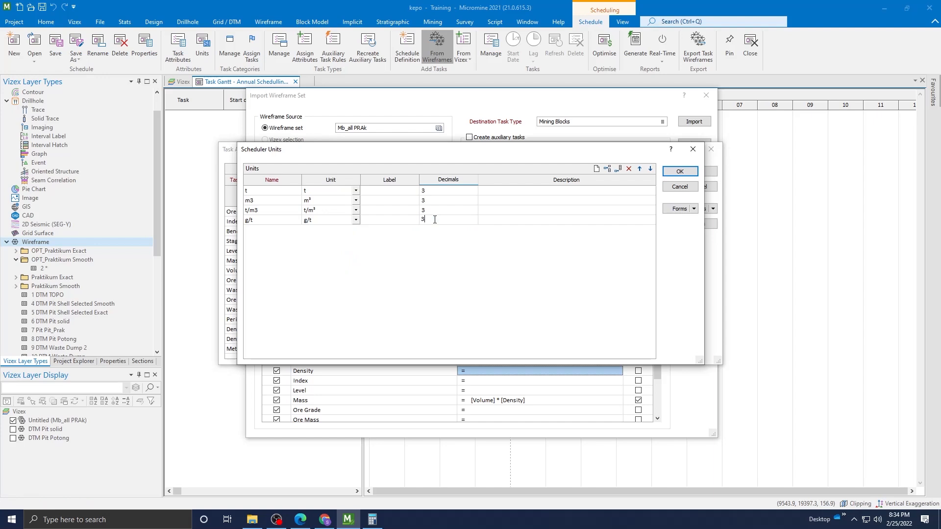
Add a scheduler unit named ozt that uses the mass unit ozt with 3 decimals, and save the unit list.
click(618, 169)
click(287, 231)
click(287, 230)
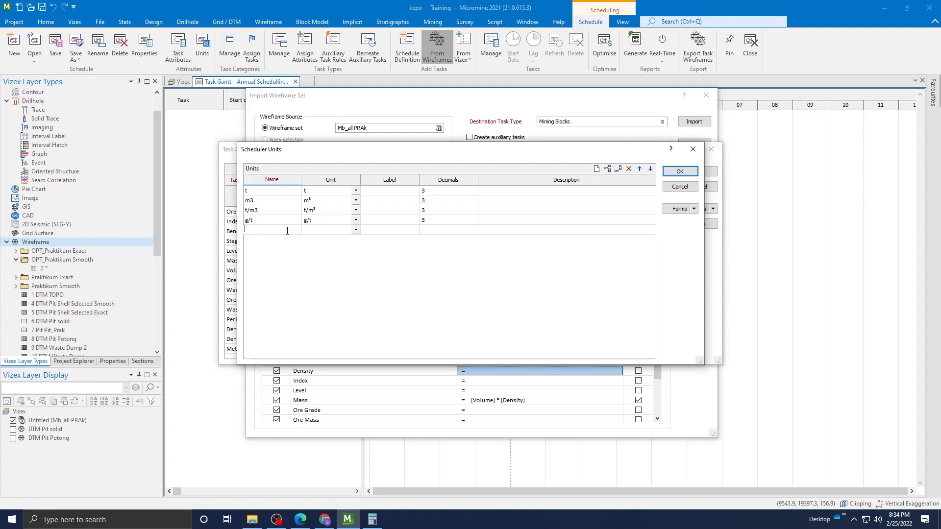
click(302, 236)
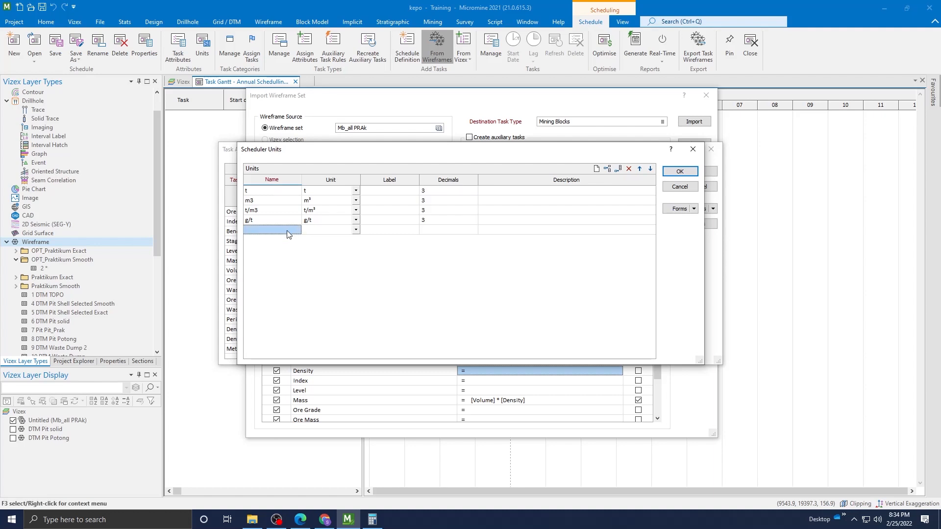
click(287, 231)
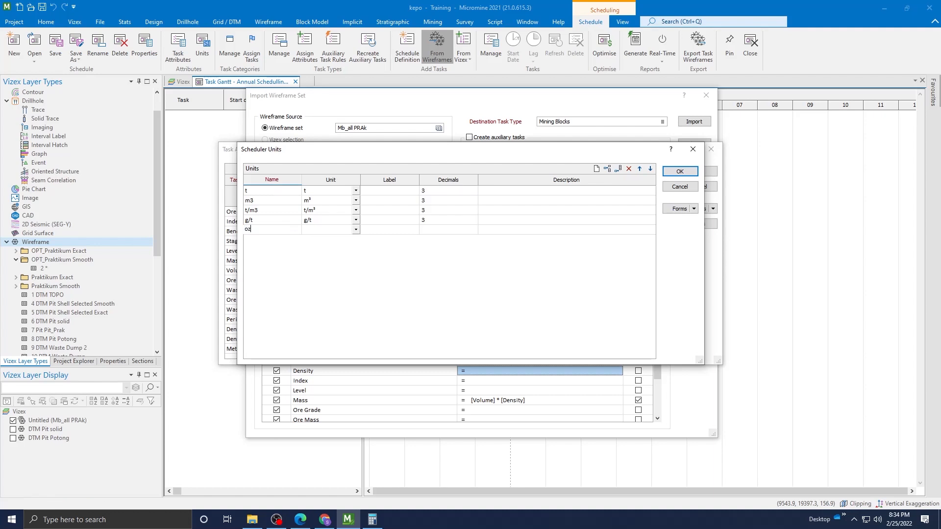
click(355, 229)
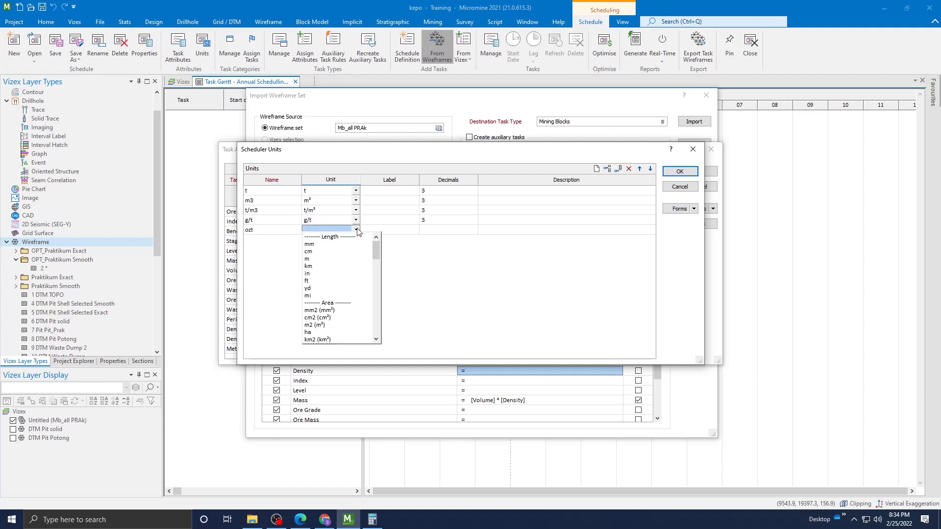
scroll(339, 289, down, 4)
scroll(331, 299, down, 4)
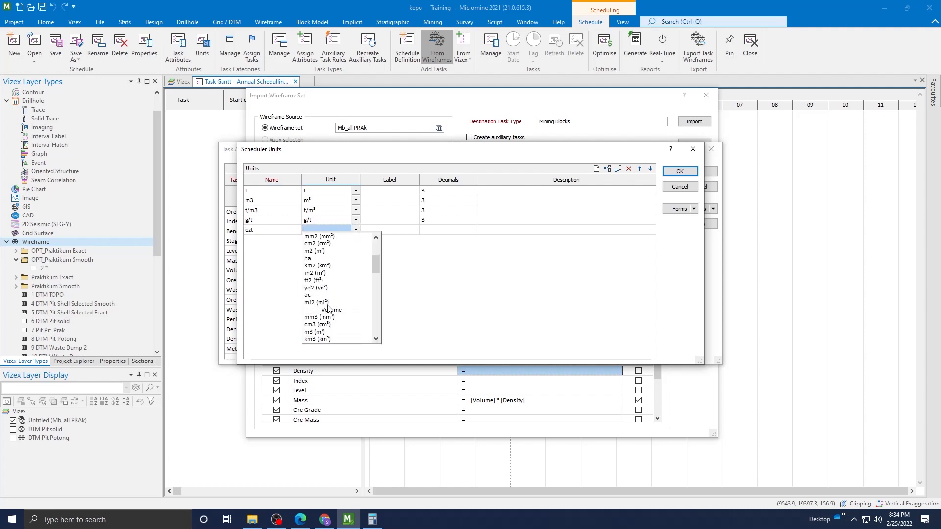
scroll(328, 312, down, 3)
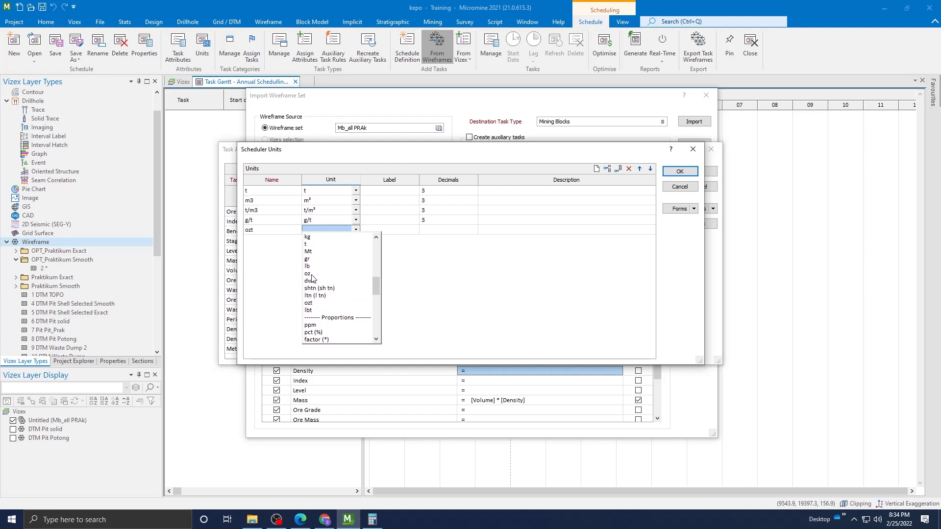
click(322, 303)
click(442, 229)
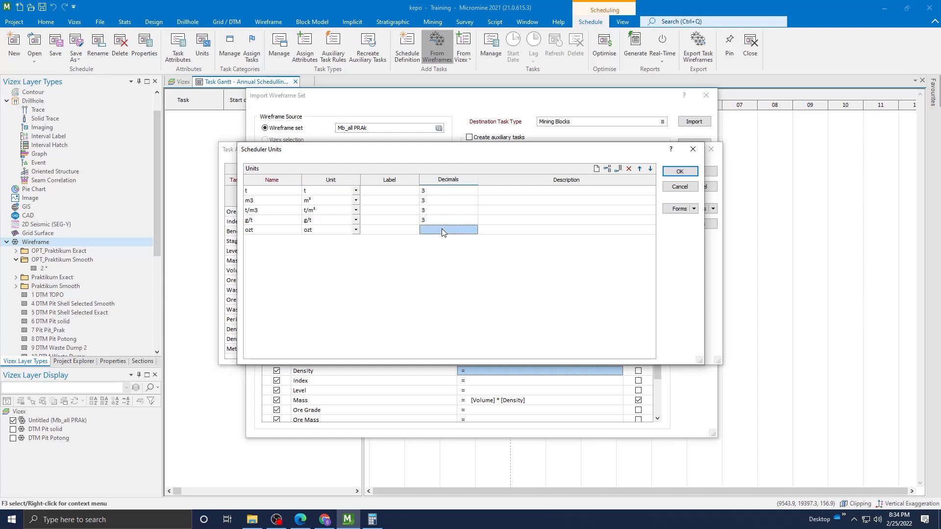
text(3)
click(680, 171)
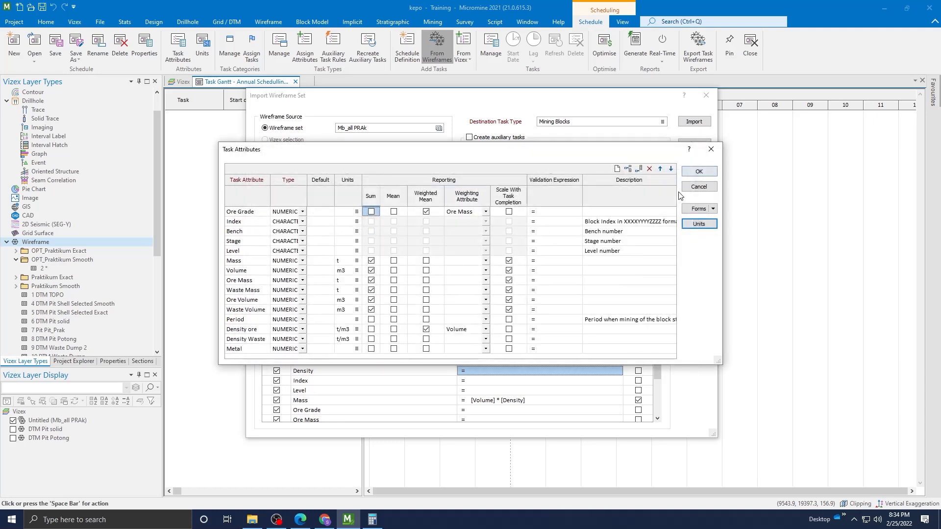
Assign the unit ozt to the Metal attribute and g/t to the Ore Grade attribute.
click(356, 349)
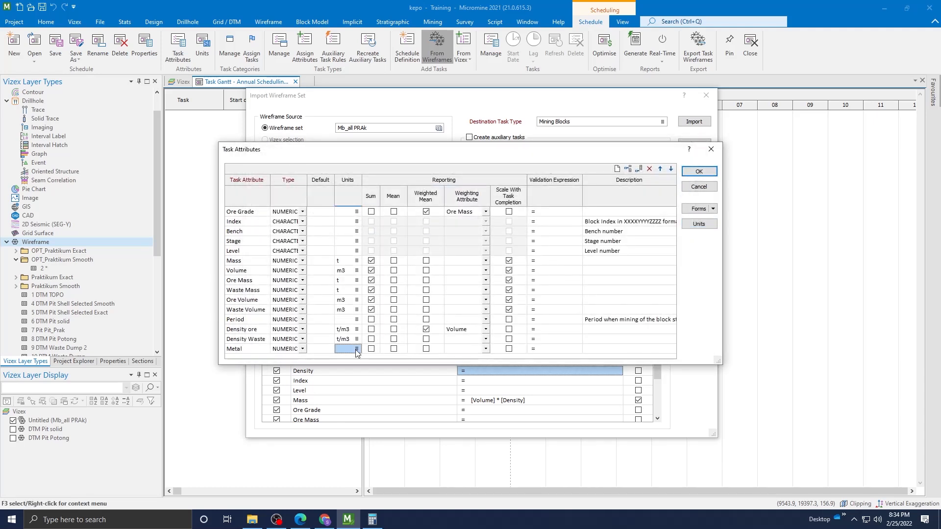
click(482, 211)
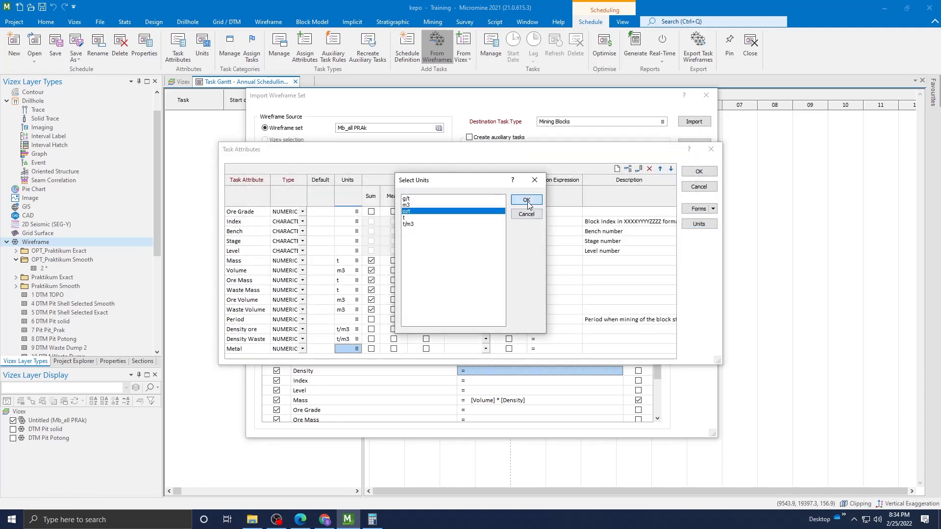
key(Return)
click(357, 211)
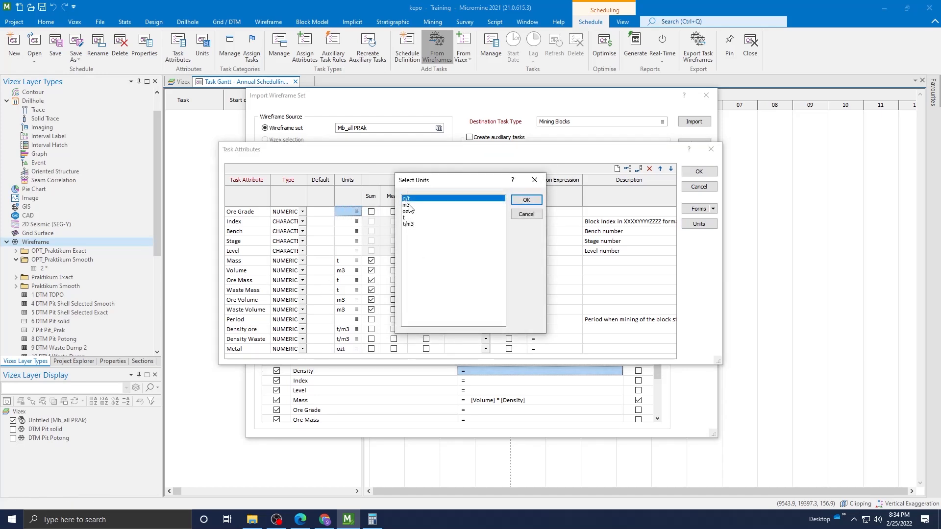
click(526, 199)
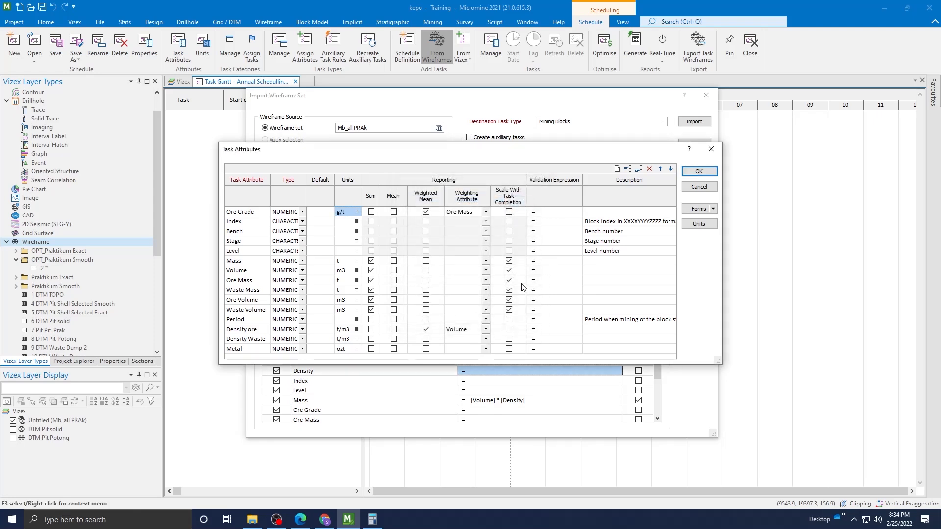
Turn off weighted mean reporting for Density ore, clear its weighting attribute, and save the task attributes.
click(426, 329)
click(463, 332)
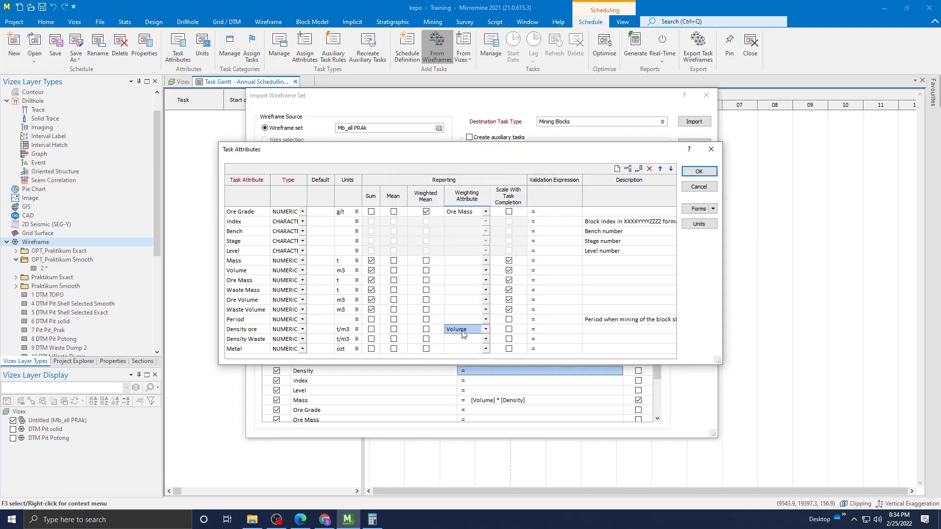
key(Delete)
click(698, 171)
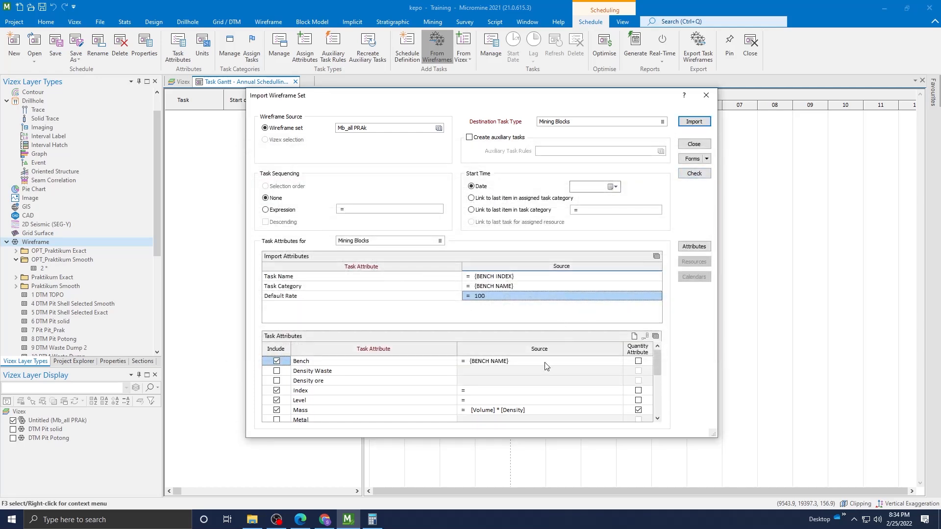
Include Density Waste and Density ore in the import and set the Density Waste source to {Density Waste}.
click(276, 371)
click(276, 381)
double_click(464, 372)
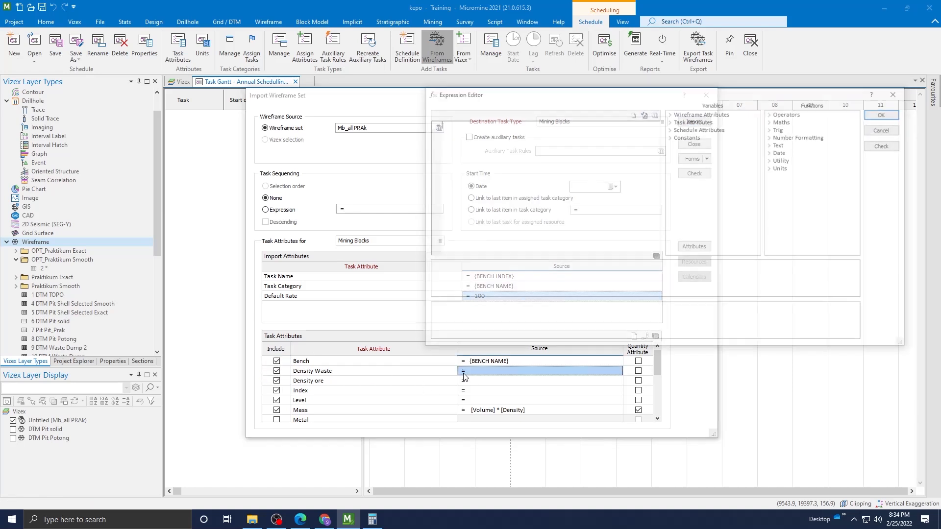
click(670, 113)
scroll(701, 159, down, 2)
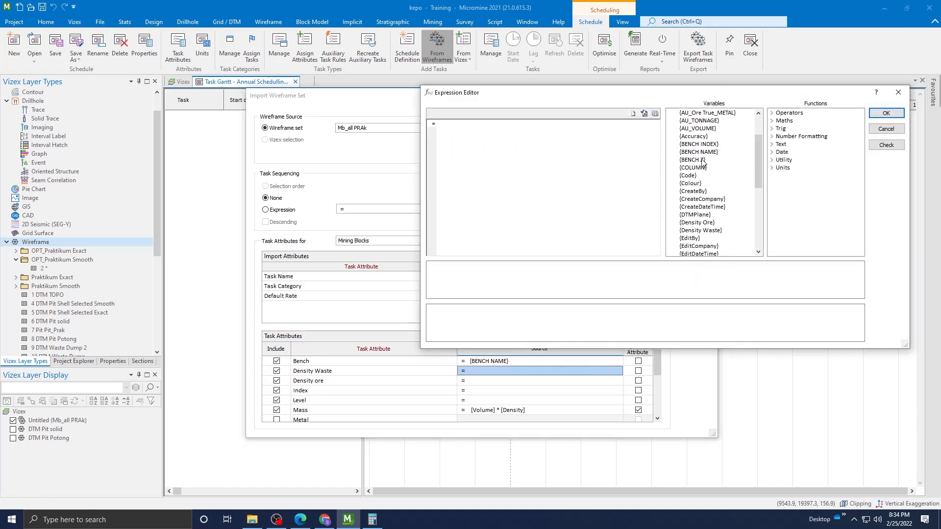
scroll(706, 177, down, 2)
double_click(701, 183)
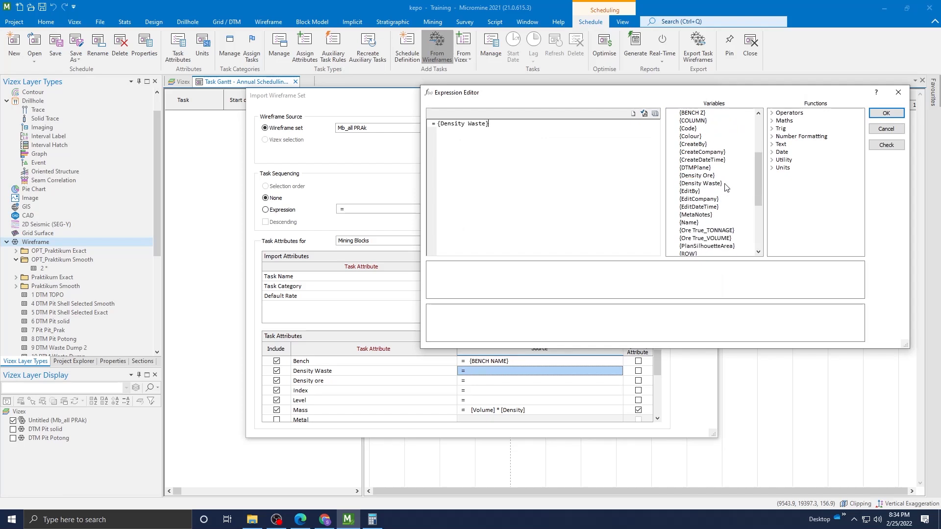
click(874, 117)
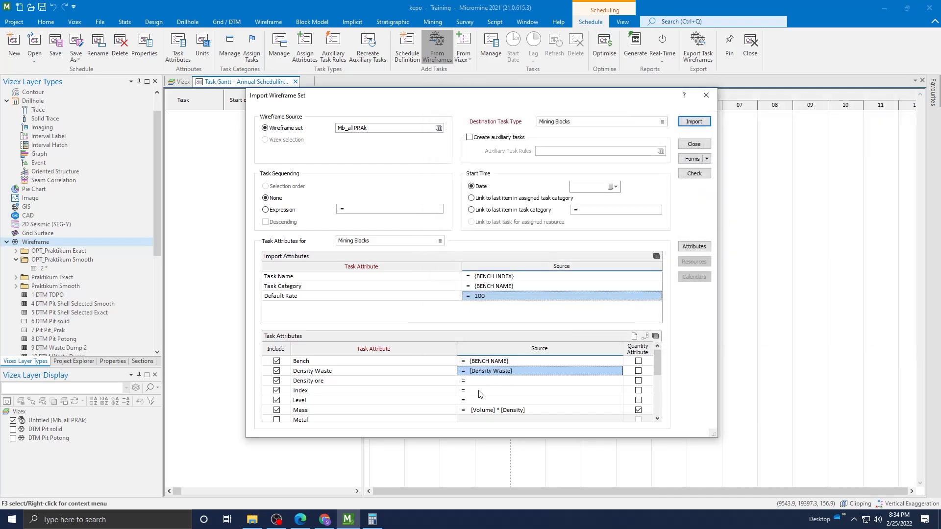
Set the source of the Density ore task attribute to the wireframe attribute {Density Ore}.
click(464, 382)
double_click(464, 382)
click(670, 113)
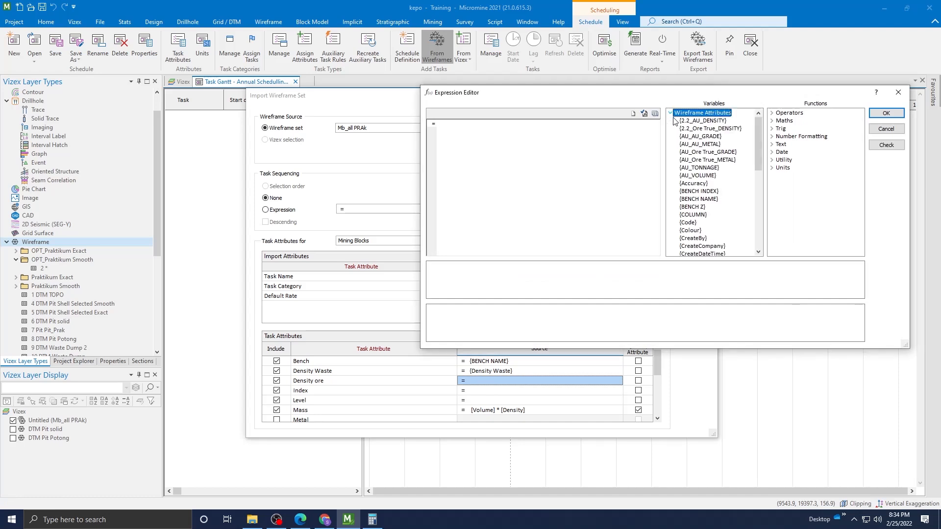
scroll(712, 193, down, 2)
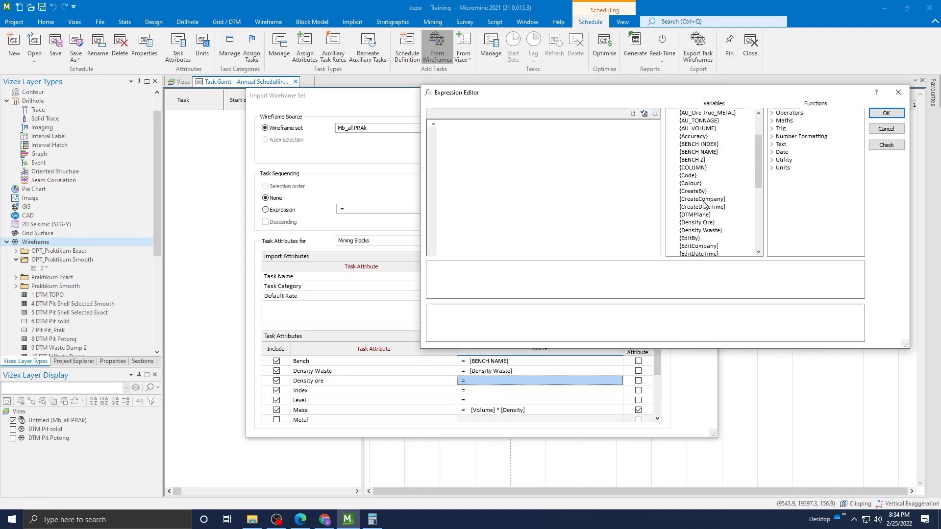
scroll(704, 205, down, 1)
double_click(697, 199)
click(885, 113)
Set the source of the Index task attribute to the wireframe attribute {BENCH INDEX}.
scroll(508, 374, down, 1)
scroll(486, 376, up, 1)
double_click(463, 391)
click(671, 113)
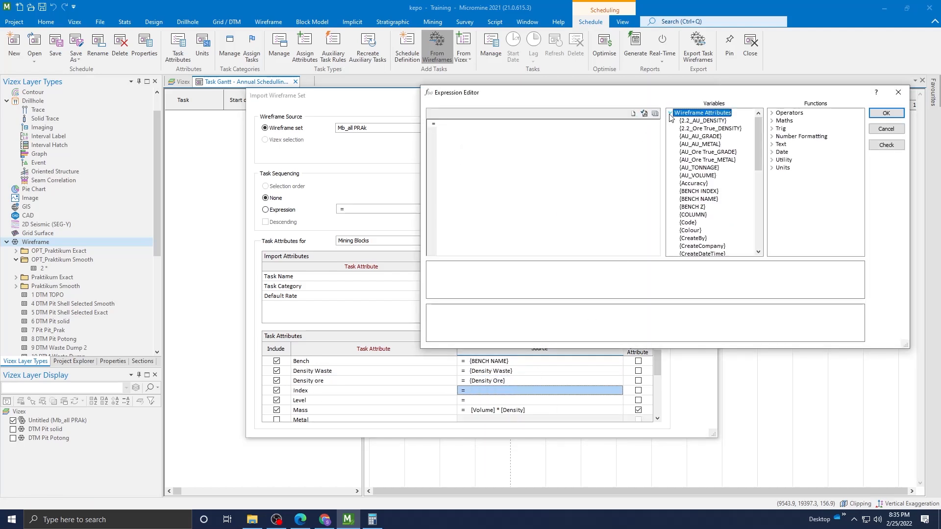
double_click(709, 192)
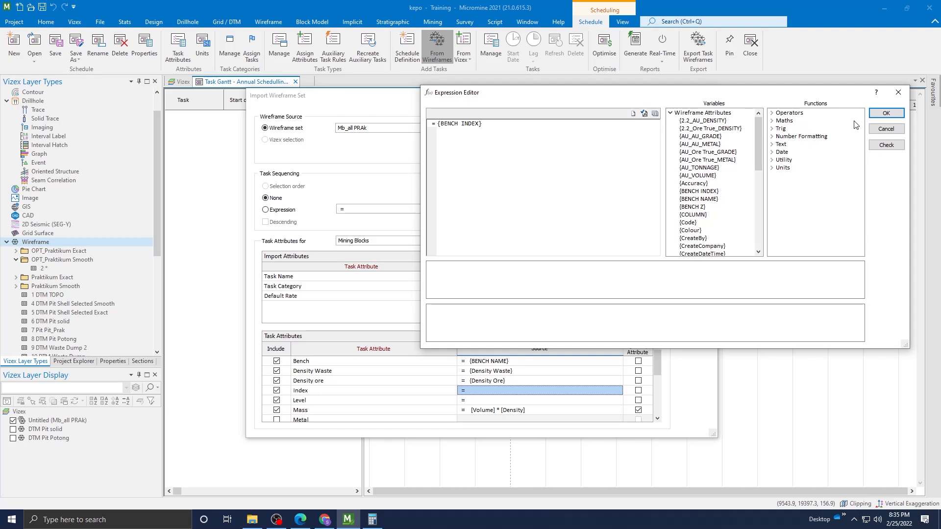
click(885, 113)
Set the source of the Level task attribute to the wireframe attribute {BENCH Z}.
scroll(518, 383, down, 1)
click(465, 370)
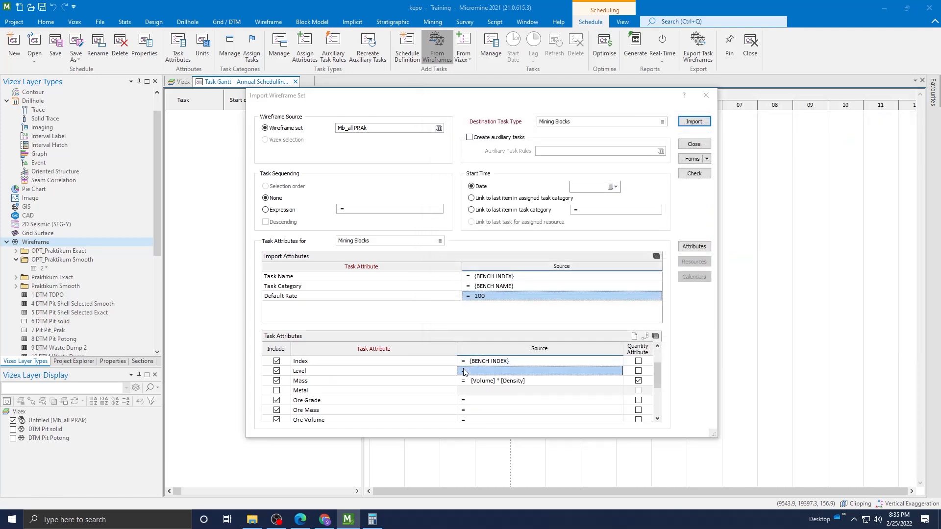
double_click(465, 371)
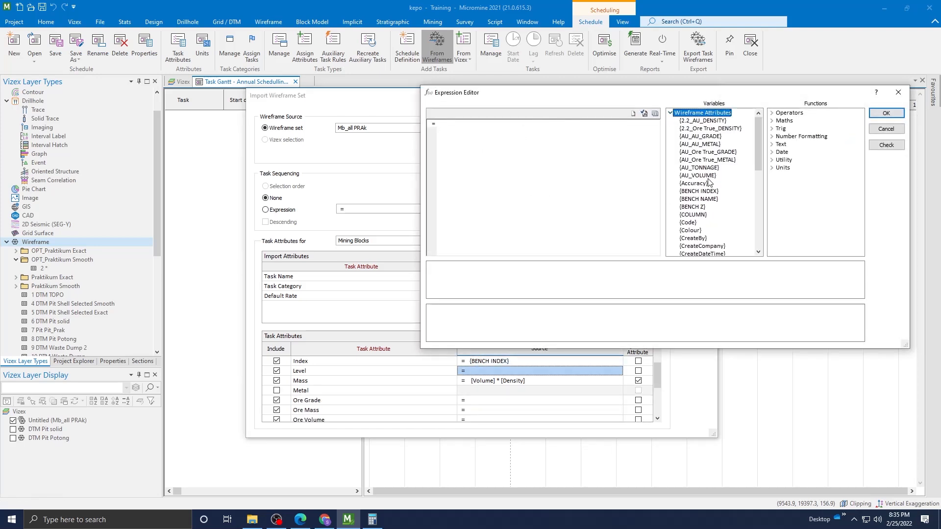
scroll(710, 181, down, 2)
click(701, 164)
double_click(702, 164)
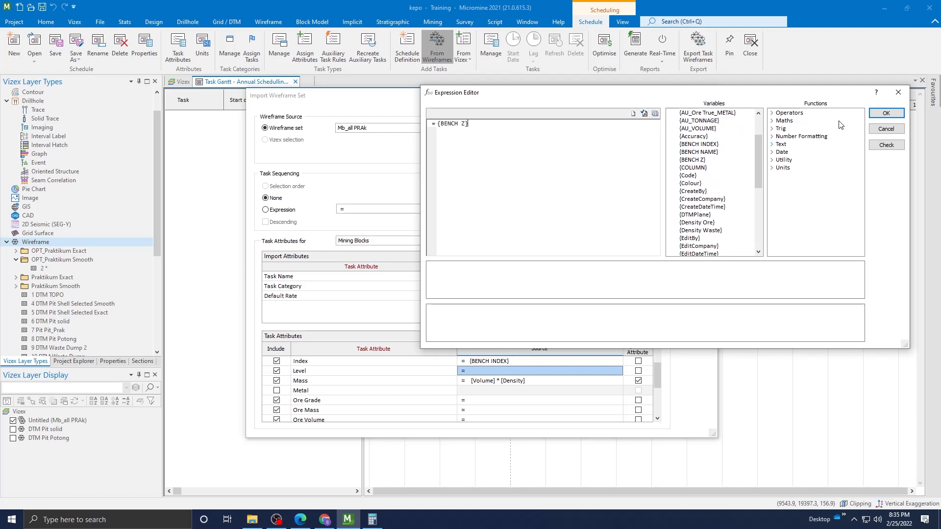
click(885, 113)
Set the source of the Ore Grade task attribute to the wireframe attribute {AU_AU_GRADE}.
scroll(531, 396, down, 1)
scroll(519, 392, up, 1)
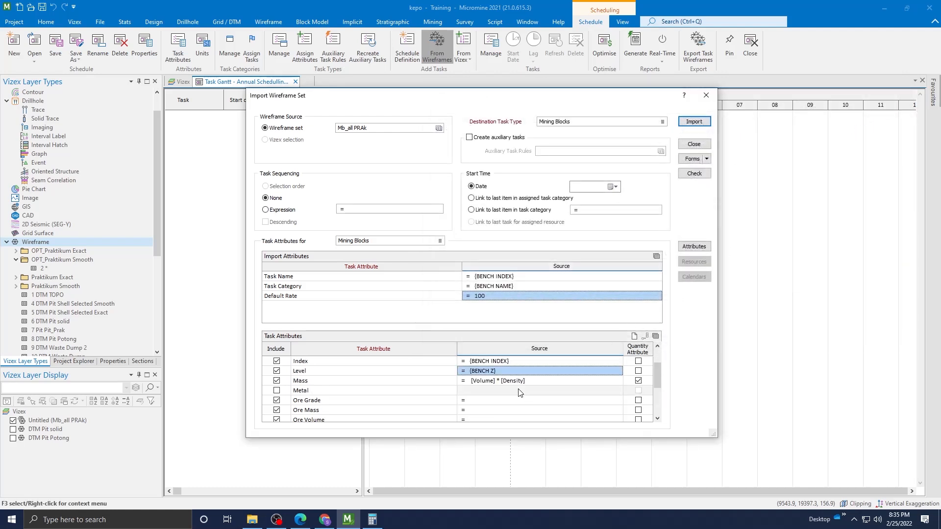
click(493, 381)
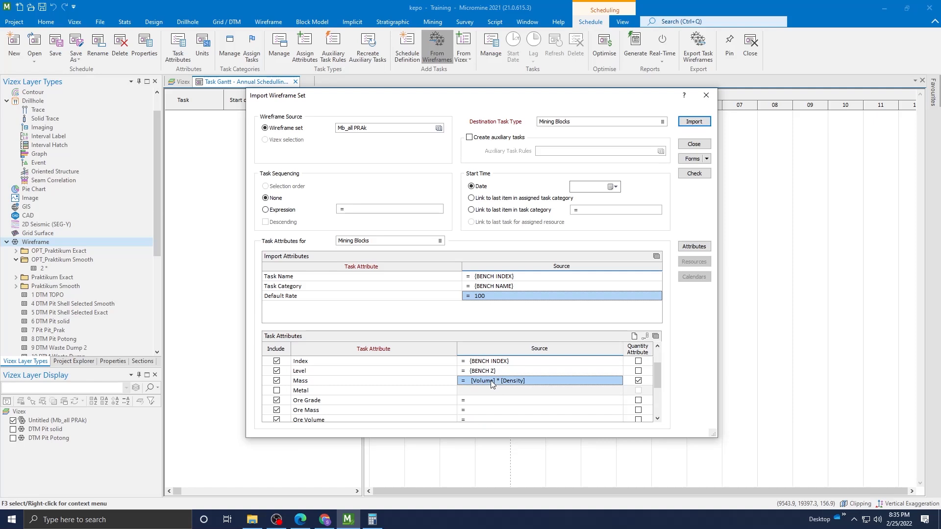
scroll(461, 401, down, 1)
scroll(462, 402, up, 1)
double_click(465, 403)
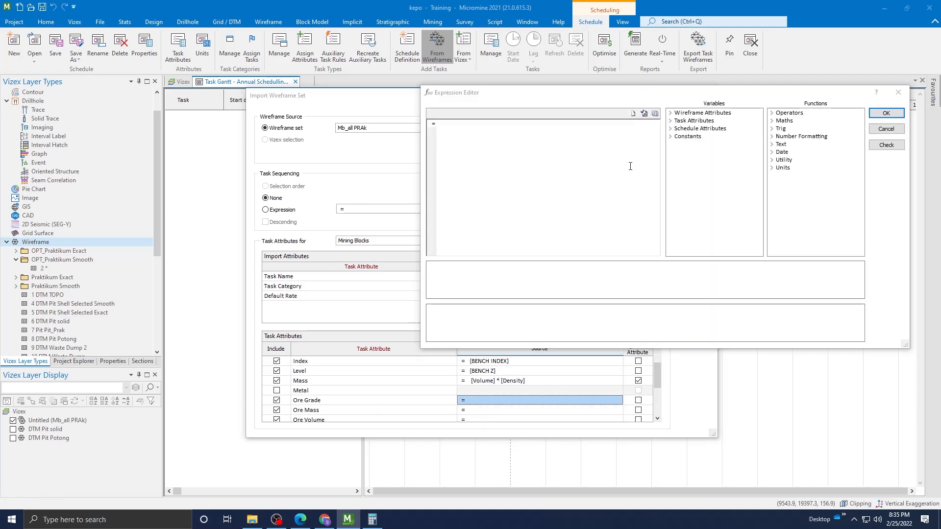
click(671, 113)
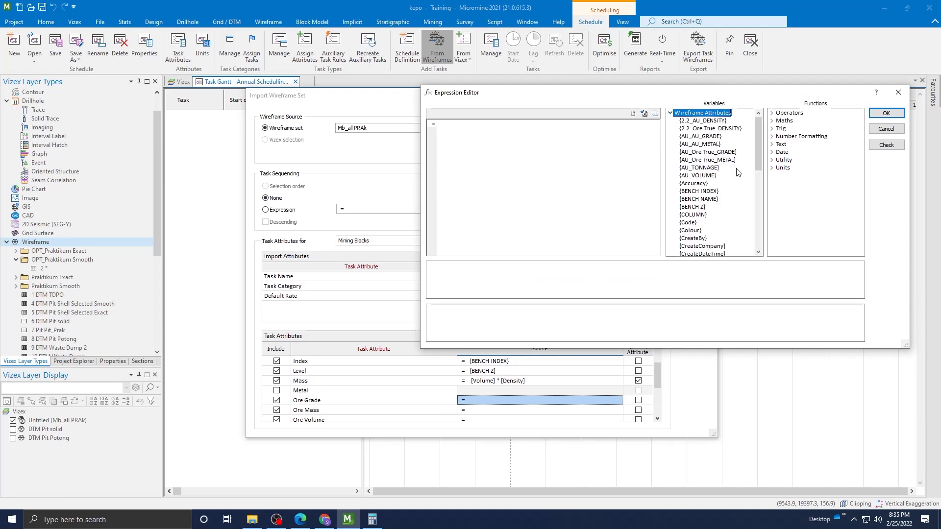
double_click(723, 135)
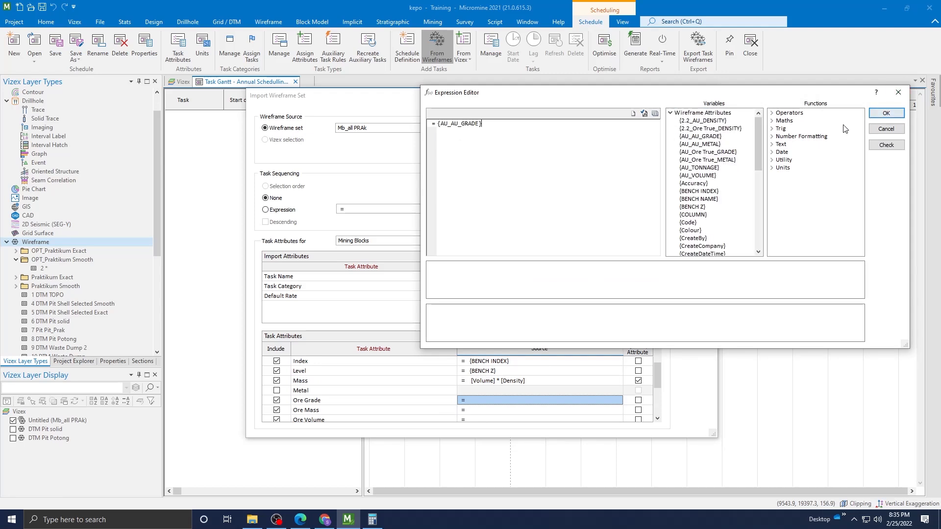
click(886, 113)
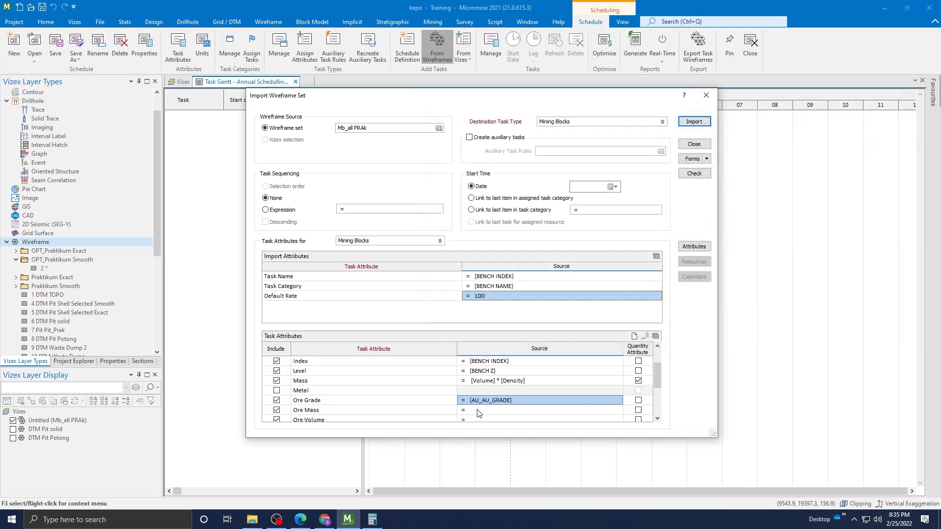
Change the source of the Density ore task attribute to the wireframe attribute {2.2_Ore True_DENSITY}.
scroll(493, 400, up, 1)
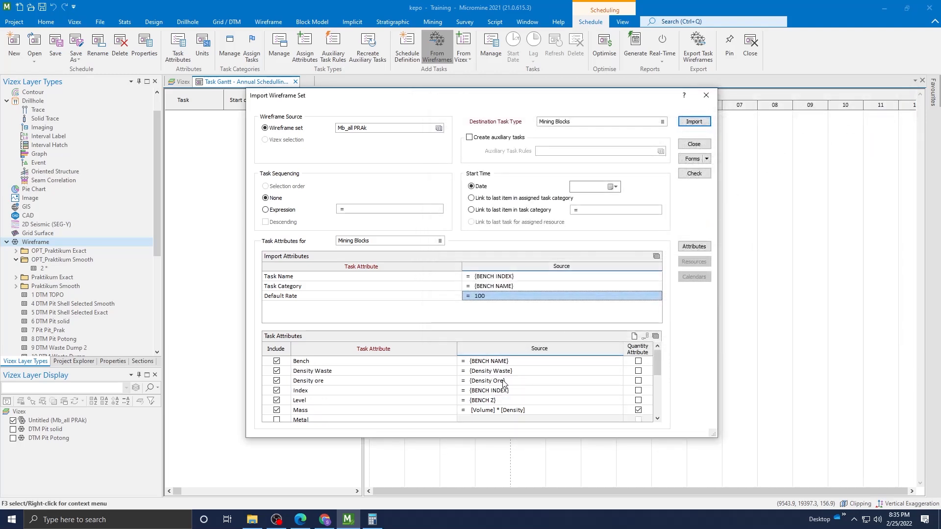
click(504, 382)
double_click(511, 383)
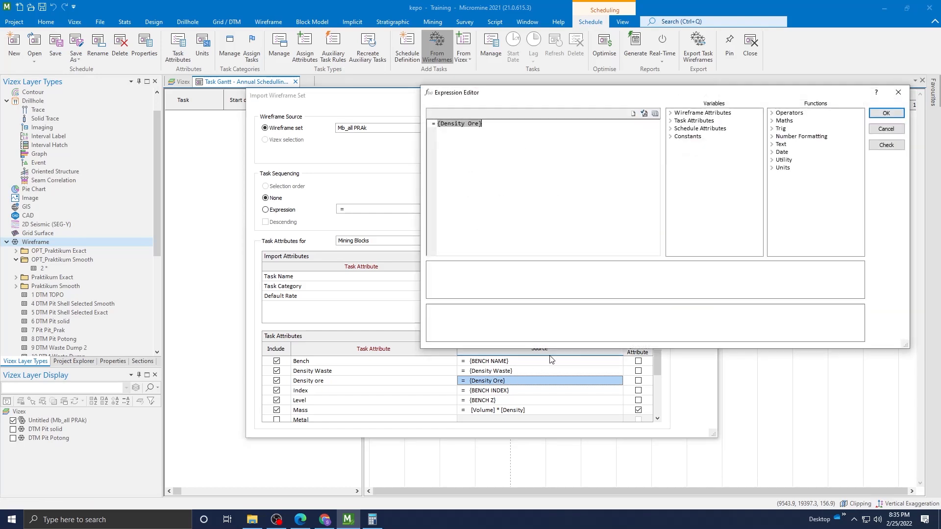
click(670, 113)
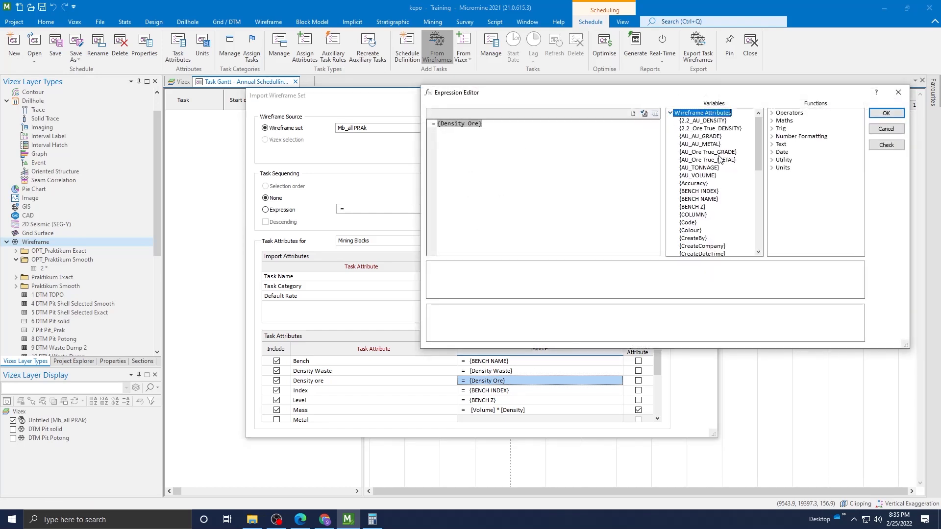
double_click(726, 129)
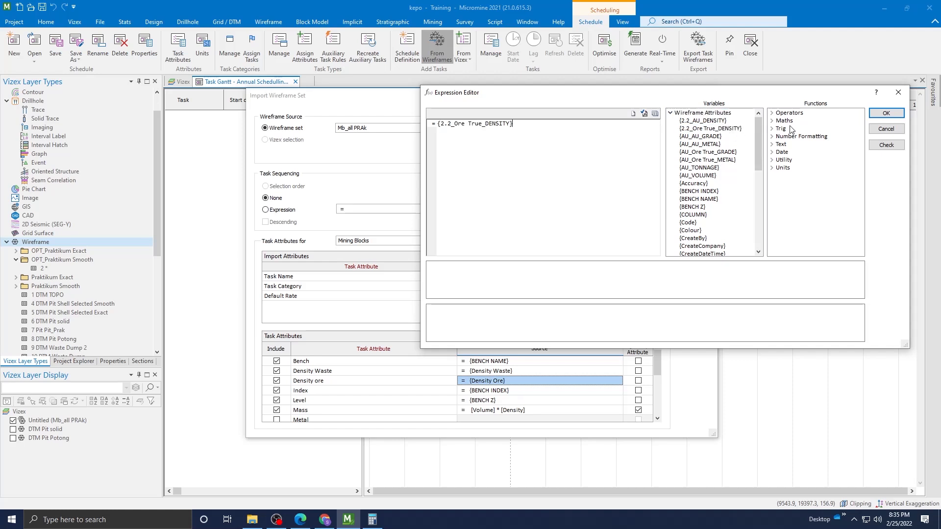
click(871, 114)
Set the source of the Ore Mass task attribute to the wireframe attribute {AU_TONNAGE}.
scroll(471, 401, down, 1)
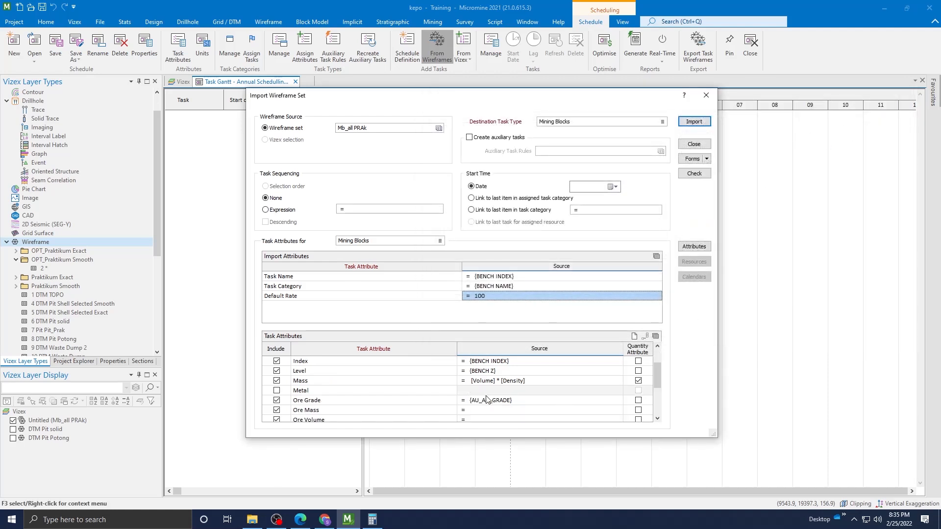
scroll(471, 400, down, 1)
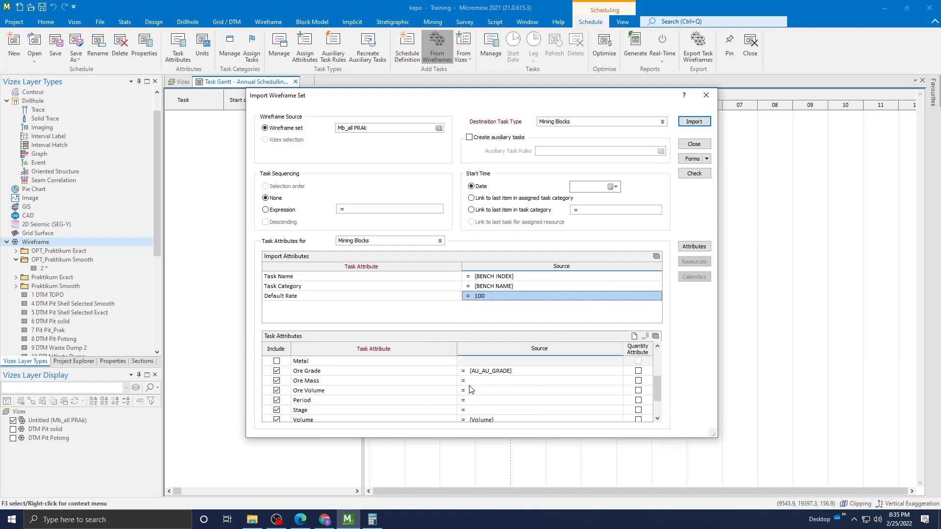
double_click(463, 382)
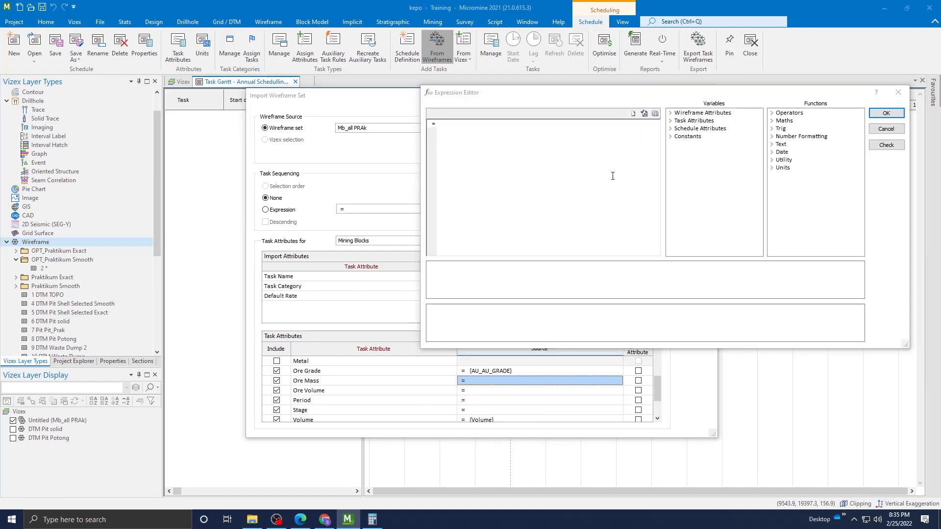
click(670, 112)
scroll(713, 192, down, 2)
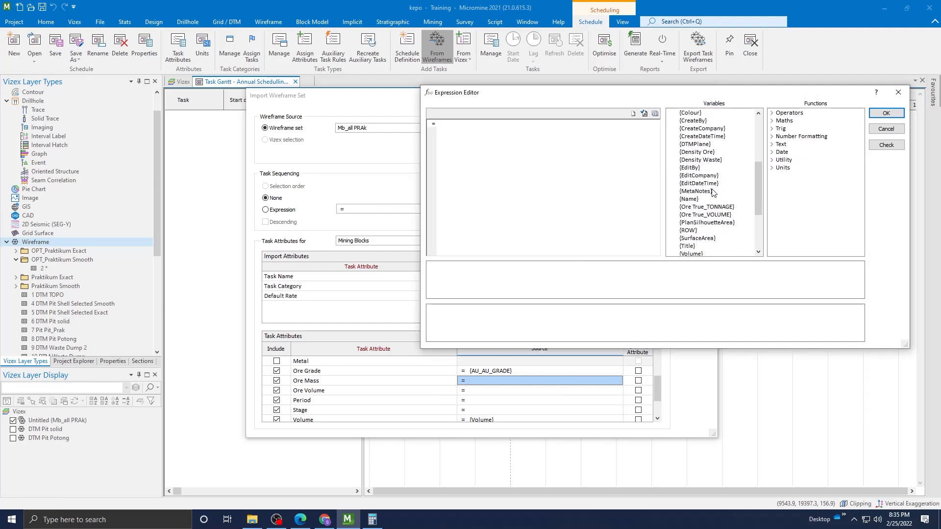
scroll(713, 192, up, 1)
scroll(704, 226, up, 2)
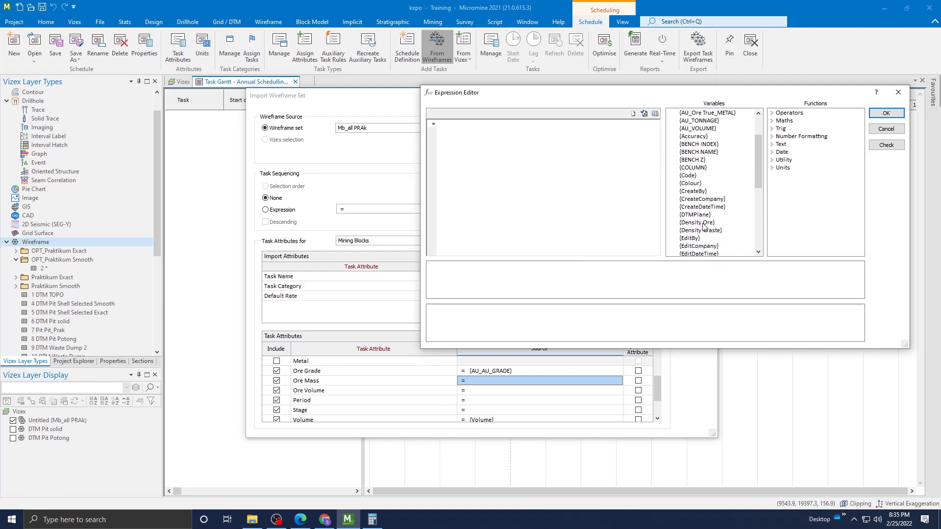
scroll(702, 222, down, 6)
scroll(701, 223, up, 7)
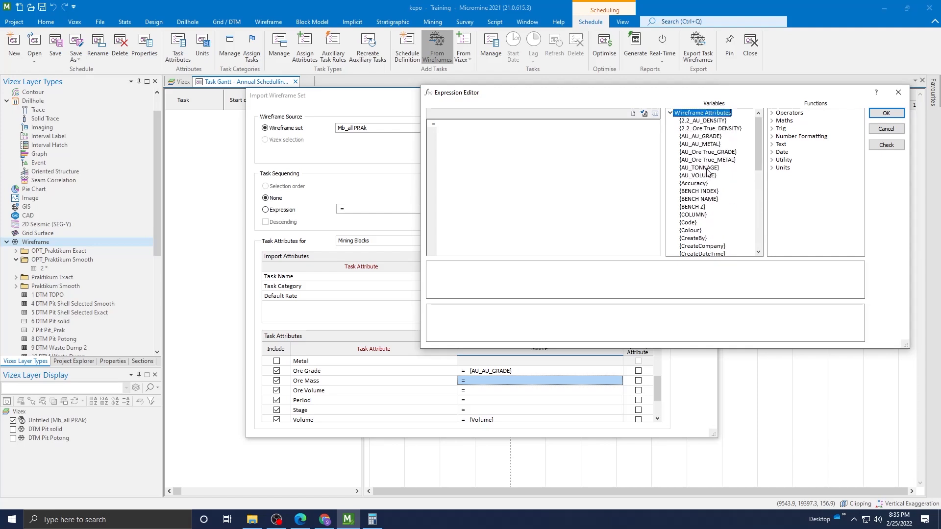
double_click(699, 168)
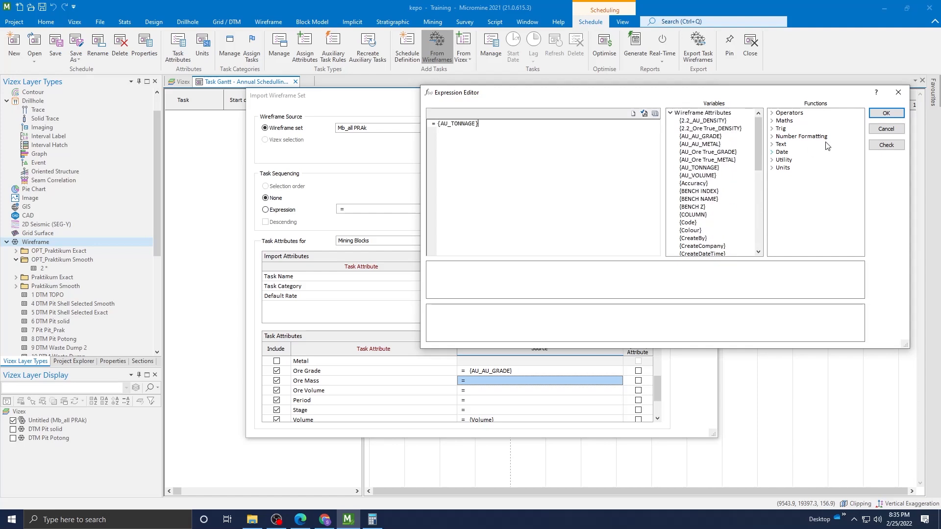
click(885, 113)
Set the source of the Ore Volume task attribute to the wireframe attribute {AU_VOLUME}.
double_click(462, 391)
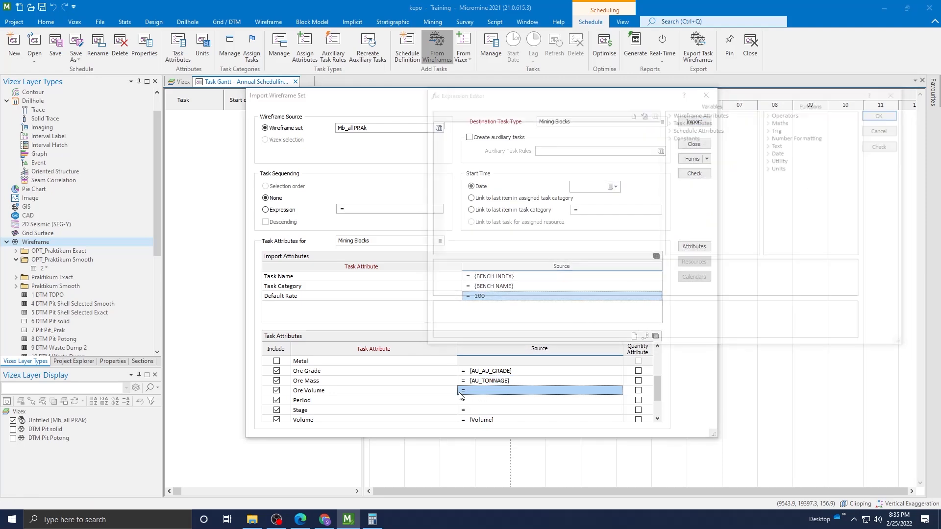
click(671, 113)
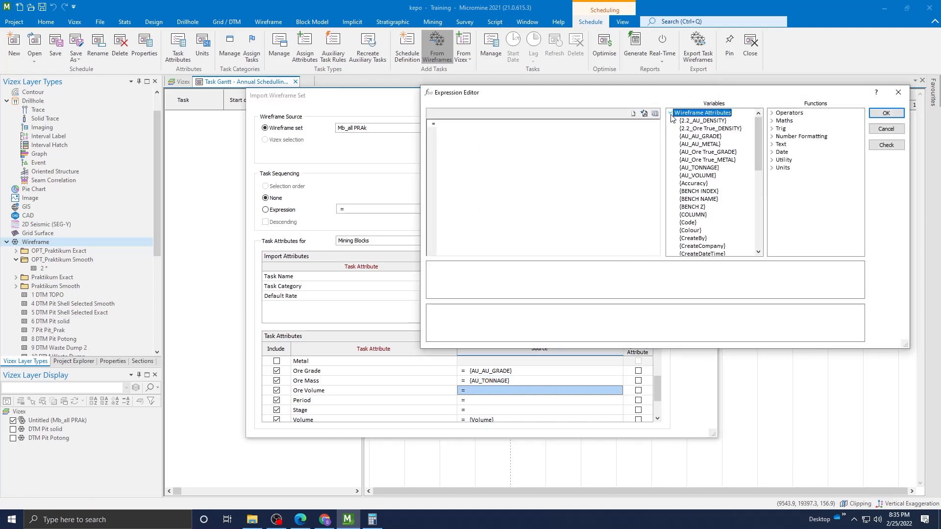
double_click(706, 176)
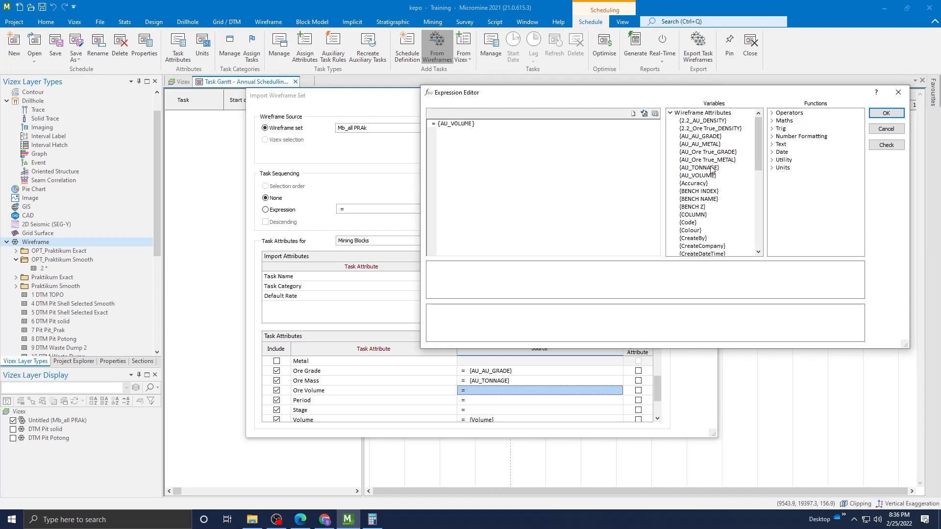
click(886, 113)
Exclude the Period and Stage task attributes from the wireframe import.
scroll(300, 375, down, 1)
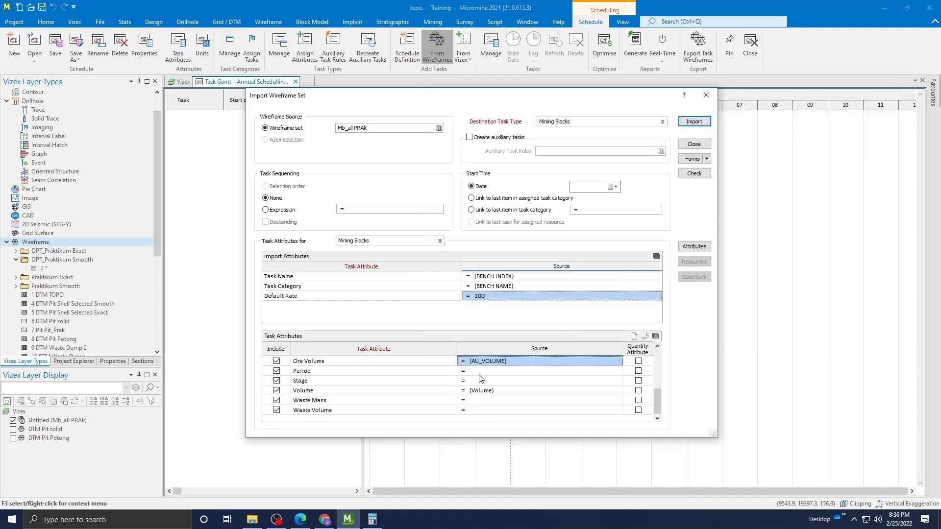
click(277, 370)
click(276, 380)
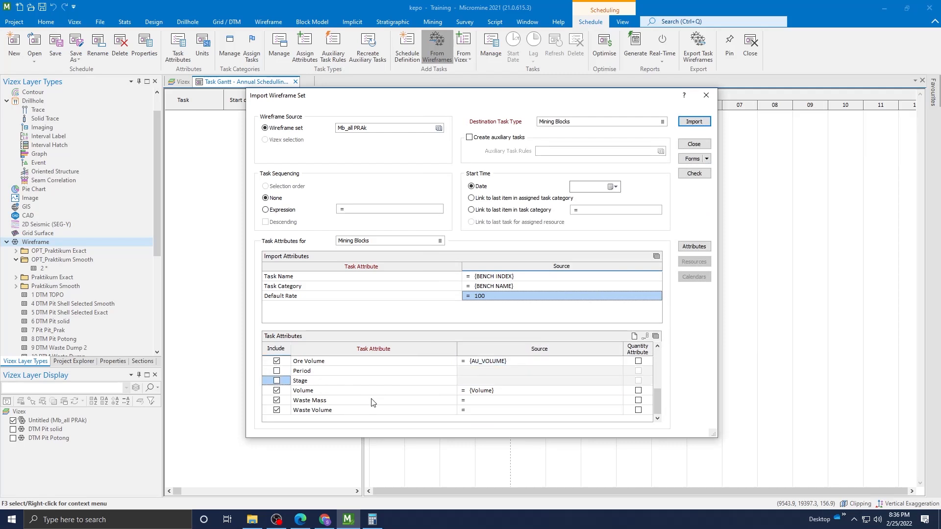
Set the source of the Waste Volume task attribute to the wireframe attribute {Volume Waste}.
click(469, 401)
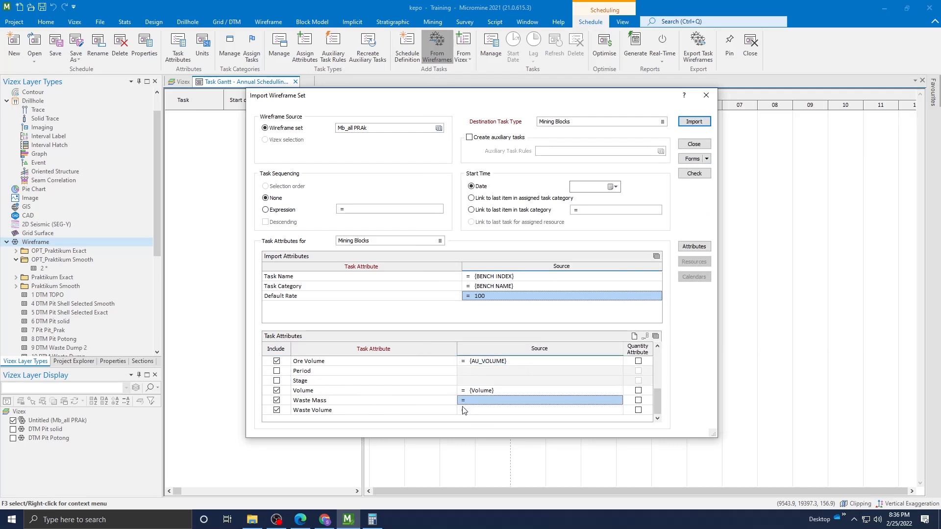
double_click(464, 410)
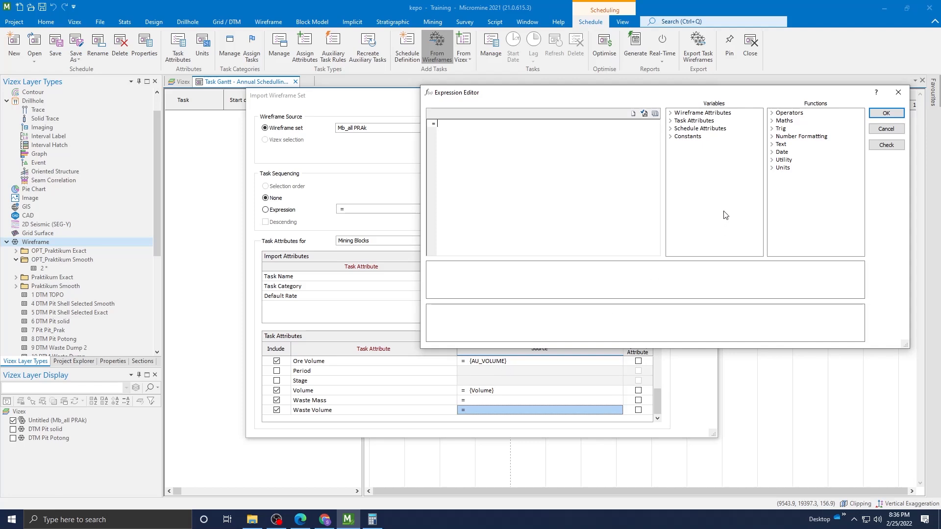
click(670, 114)
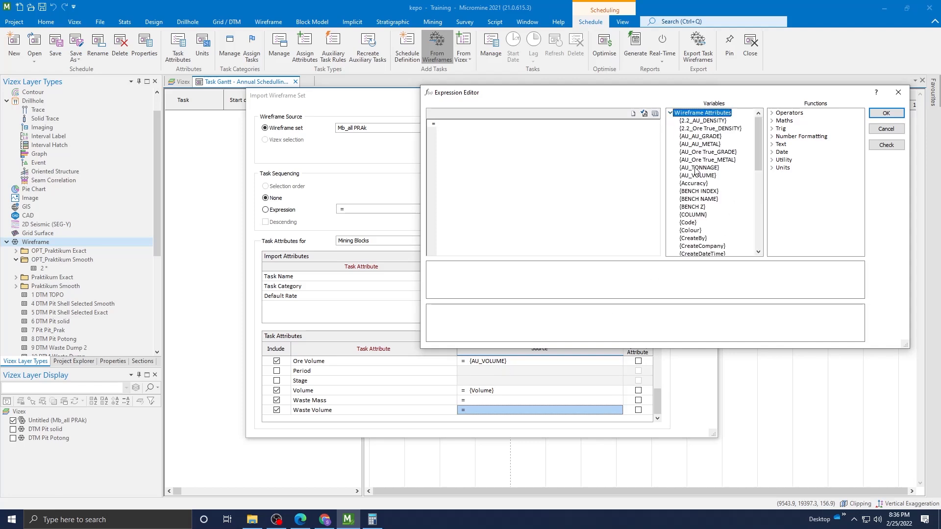
scroll(699, 176, down, 2)
scroll(701, 186, down, 5)
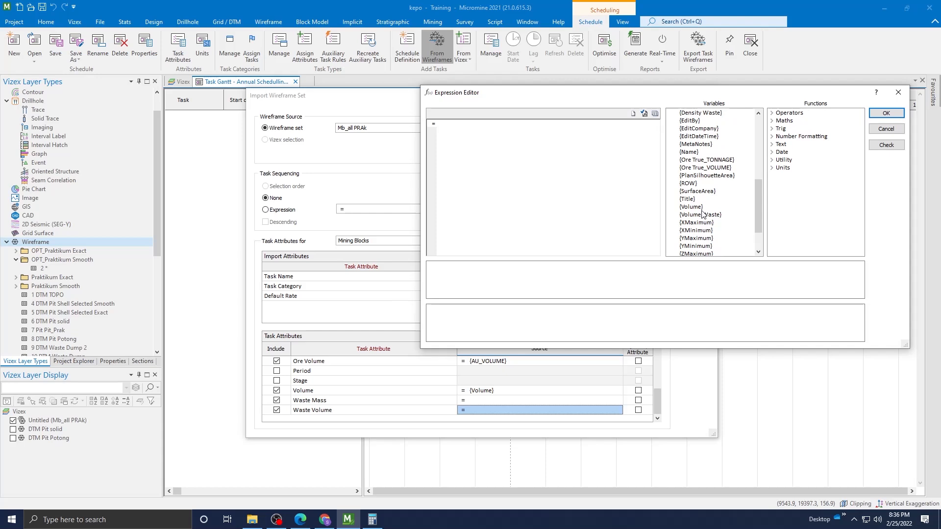
double_click(701, 214)
click(886, 113)
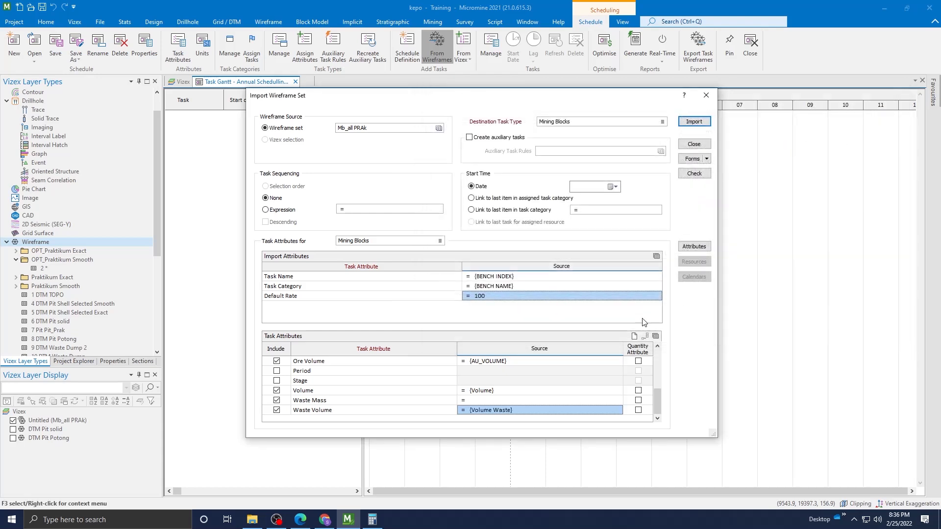
Set the source of the Waste Mass task attribute to the expression {Density Waste}*{Volume Waste}, using the wireframe attributes.
double_click(474, 400)
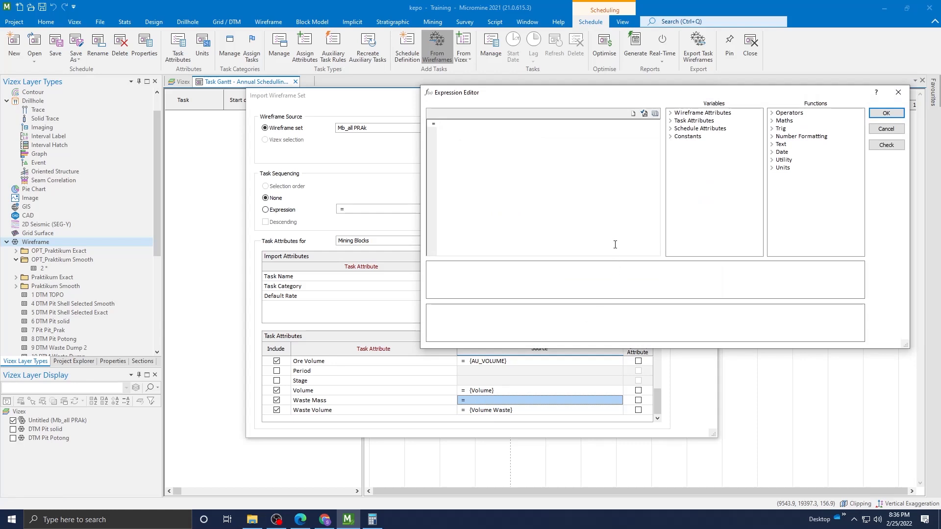
double_click(682, 113)
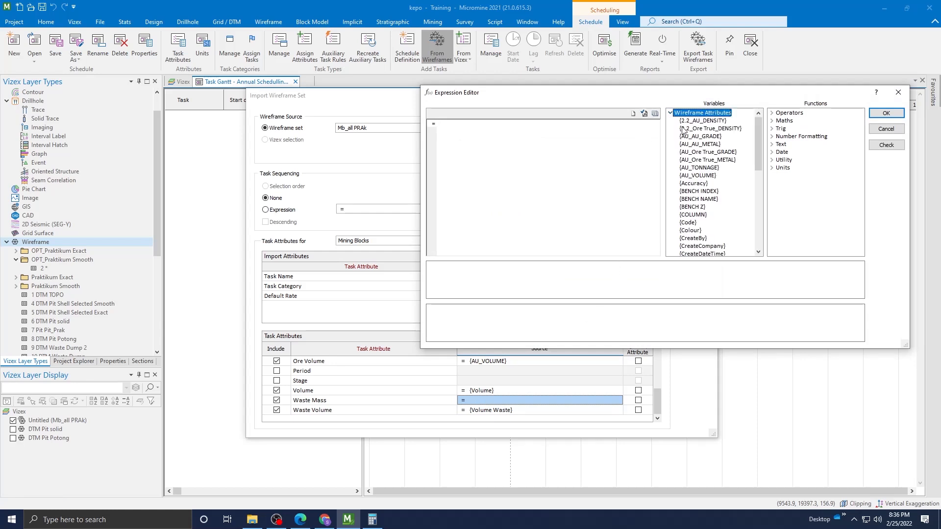
scroll(700, 161, down, 3)
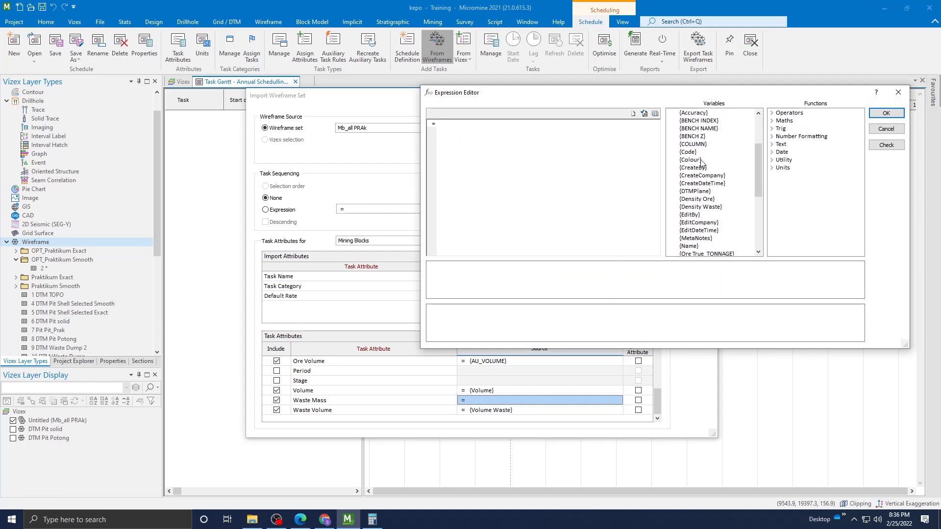
scroll(700, 162, down, 1)
double_click(703, 184)
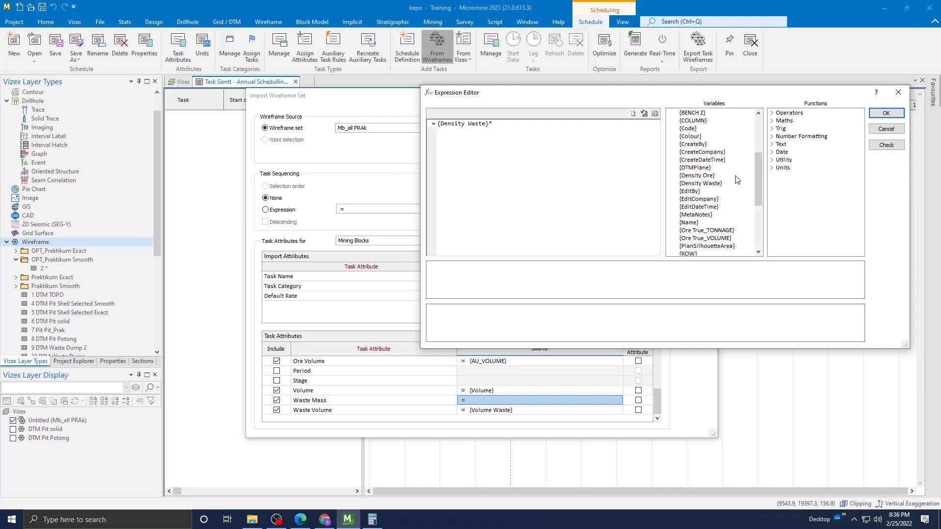
scroll(738, 190, down, 5)
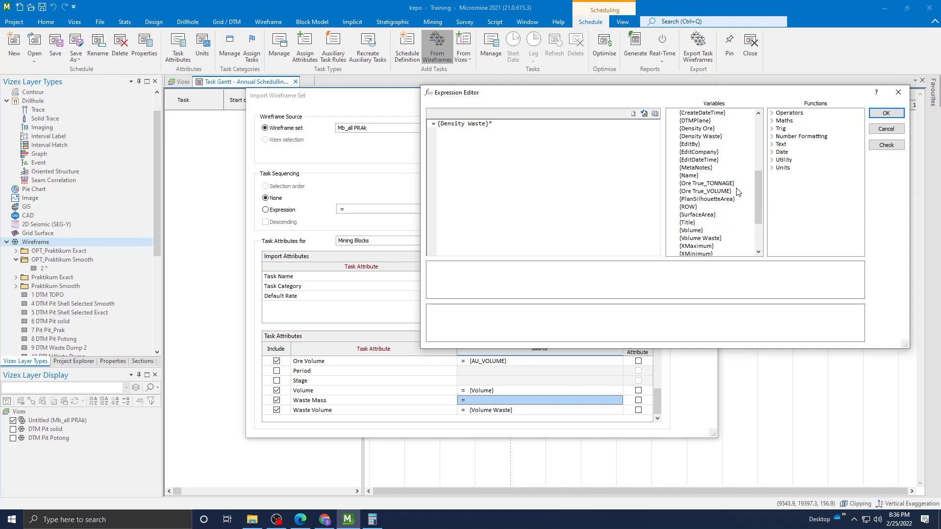
double_click(703, 175)
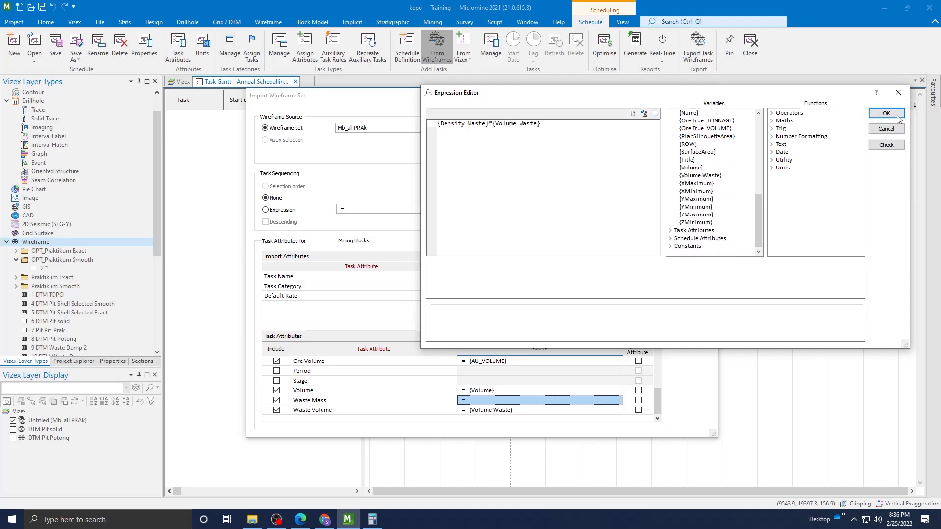
click(886, 113)
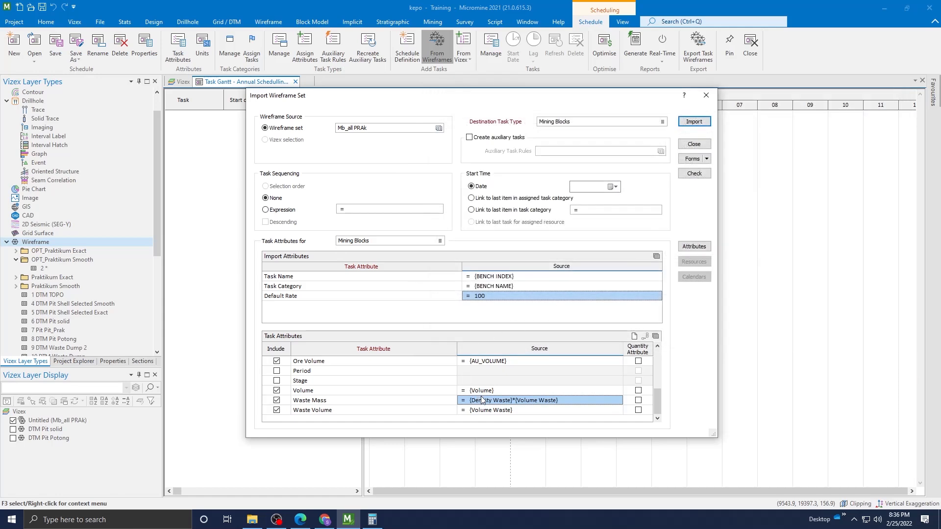
Replace the source expression of the Mass task attribute with [Ore Mass]+[Waste Mass], using the task attributes.
scroll(500, 416, up, 4)
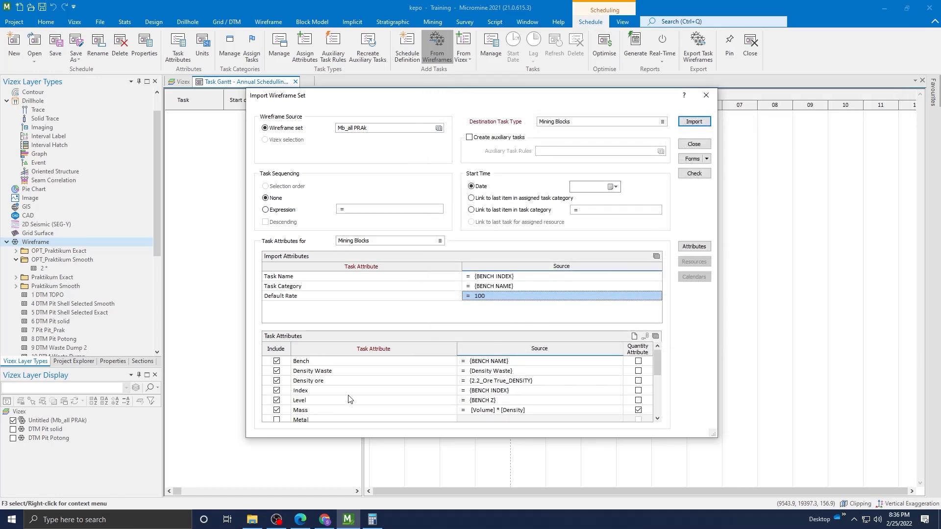
scroll(351, 399, down, 1)
double_click(497, 382)
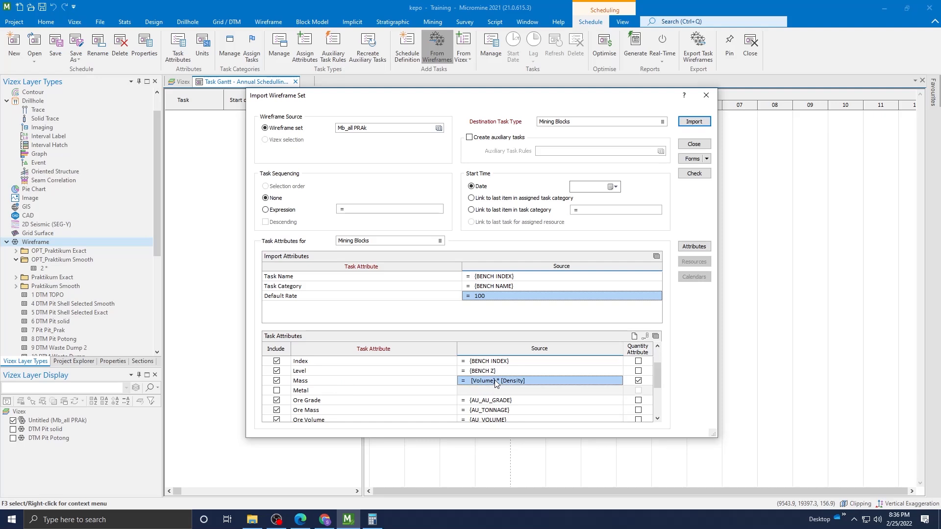
click(671, 121)
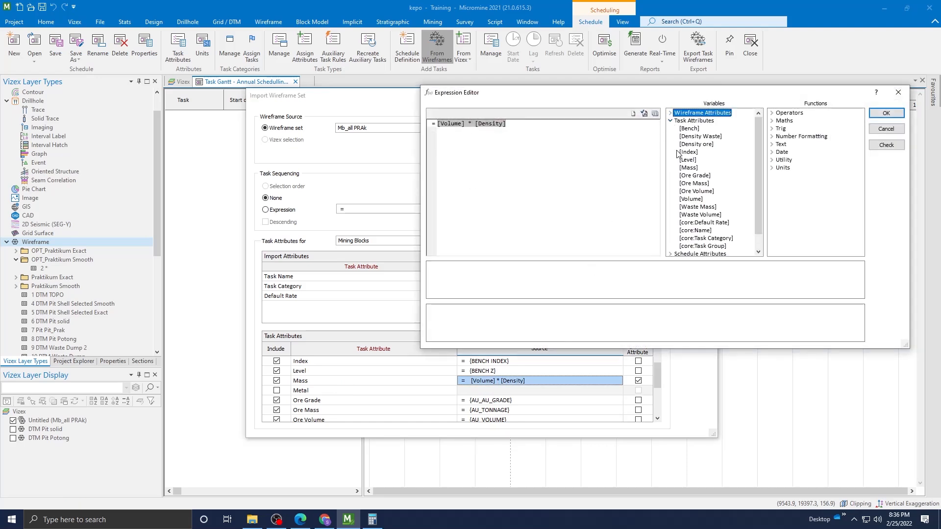
double_click(688, 169)
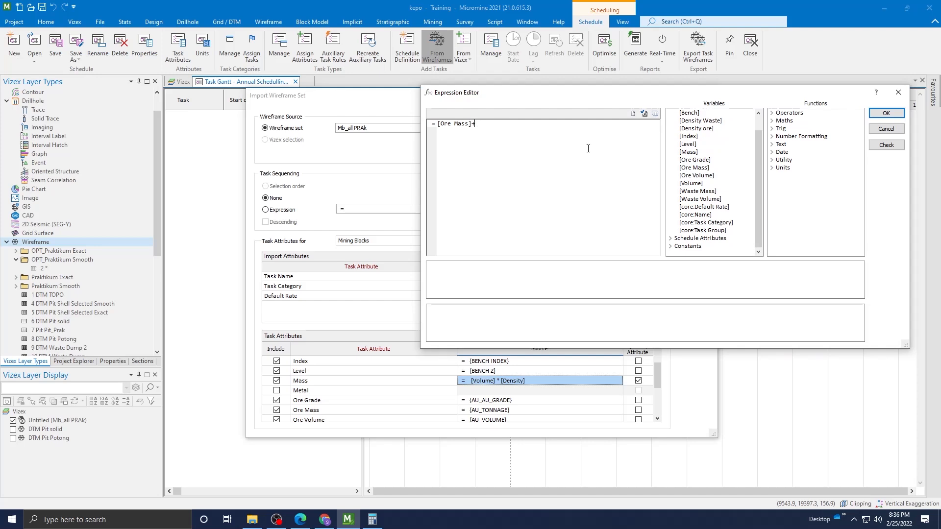
double_click(697, 191)
click(884, 113)
scroll(519, 421, down, 1)
scroll(544, 411, up, 2)
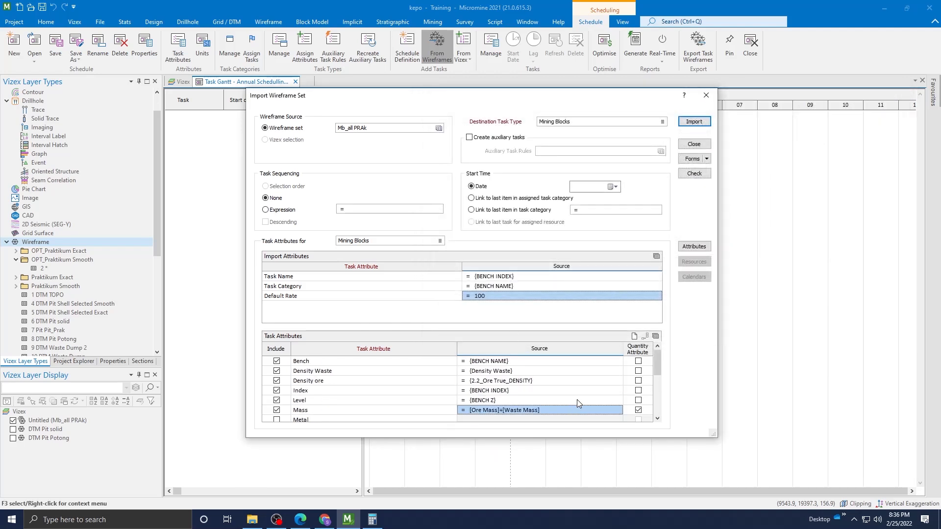
scroll(601, 401, down, 1)
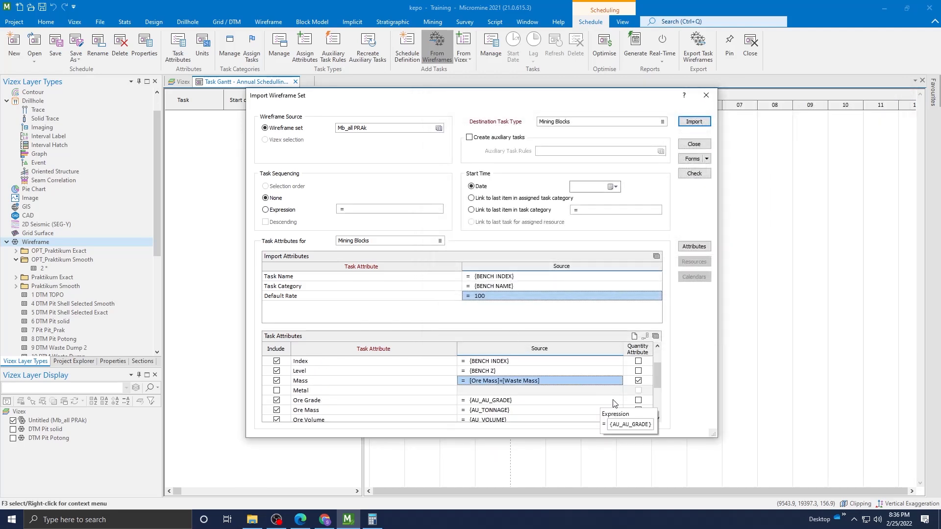
scroll(613, 402, down, 1)
scroll(616, 402, down, 1)
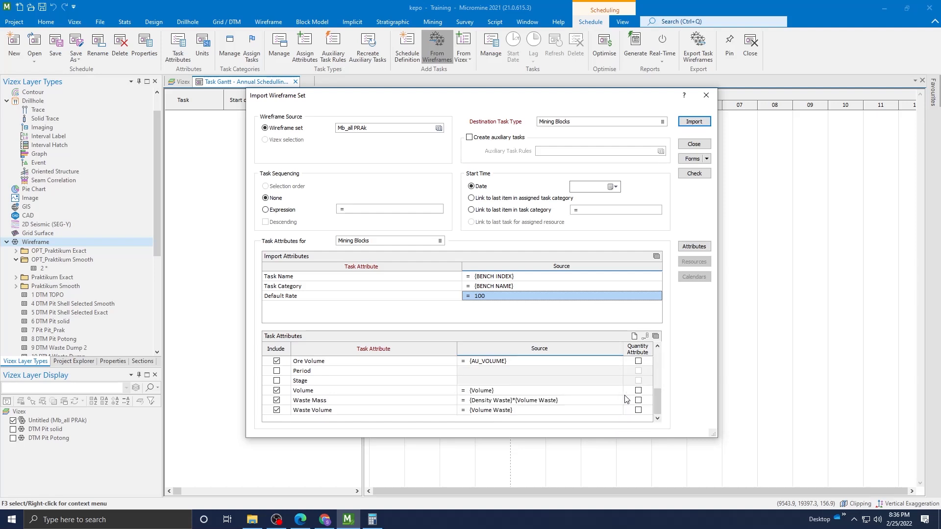
Mark Volume as the quantity attribute and import the wireframe set as mining block tasks.
click(642, 391)
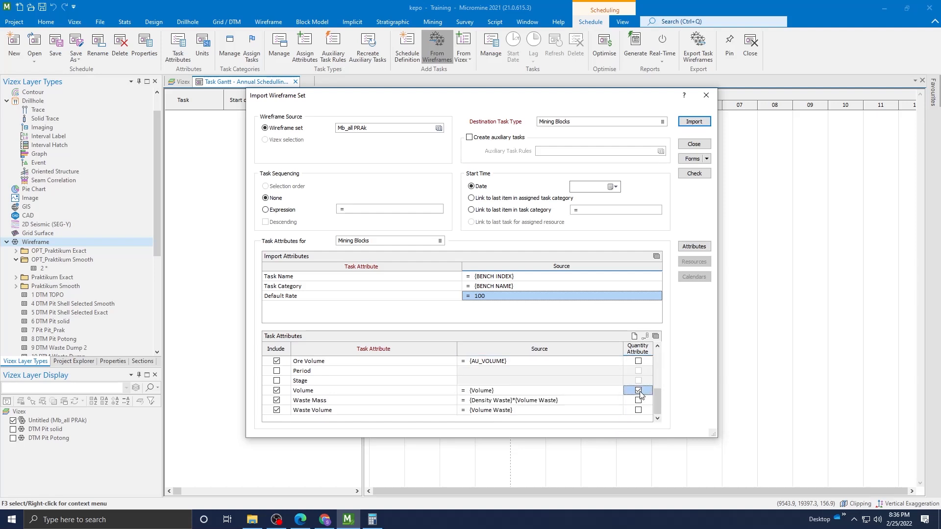
click(702, 121)
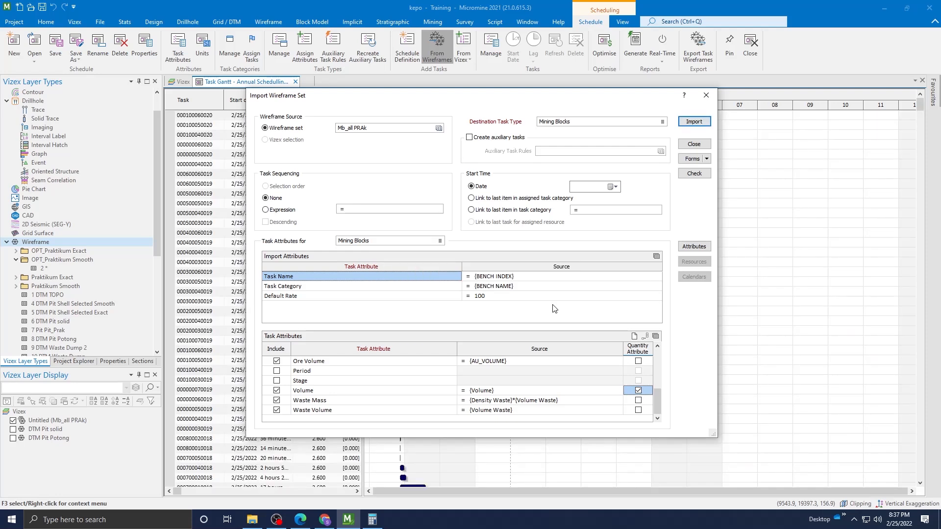
click(693, 142)
Look through the imported tasks in the Gantt, then save the annual schedule and close it.
scroll(651, 178, down, 6)
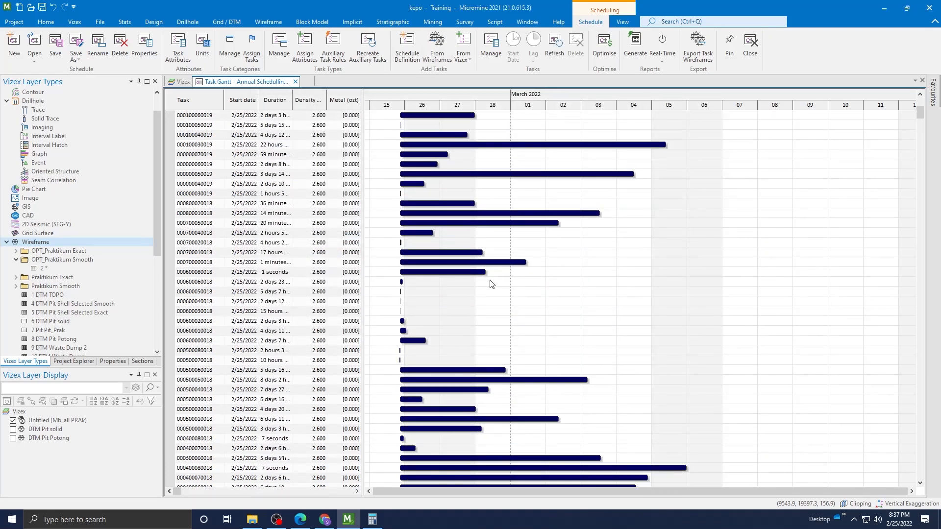
scroll(466, 279, down, 15)
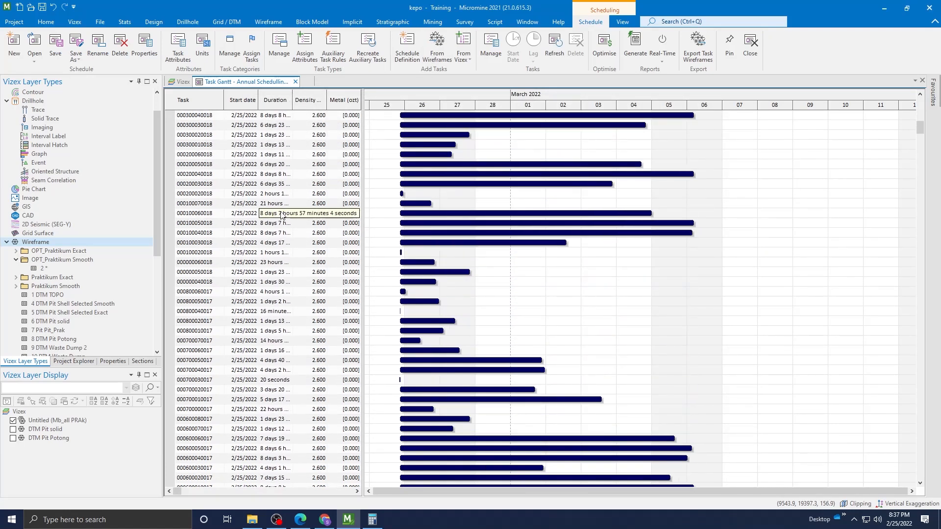
click(56, 46)
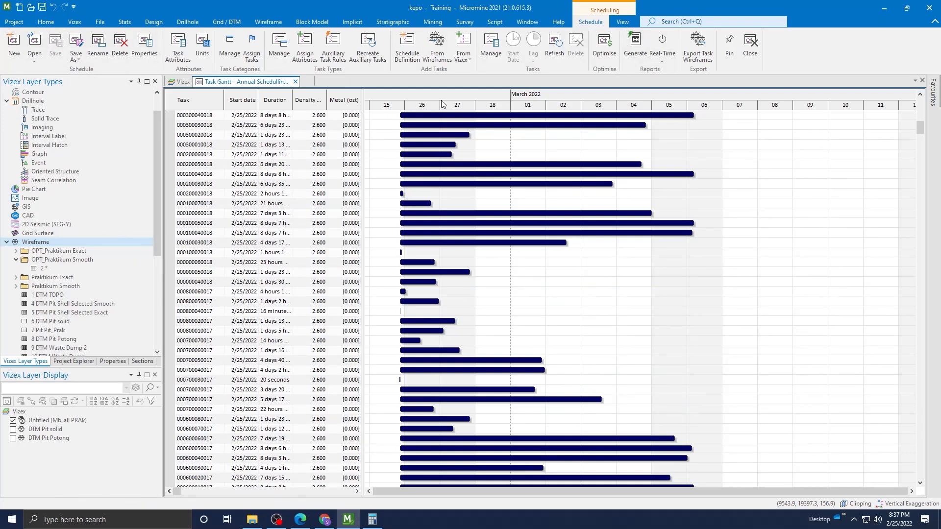
click(296, 82)
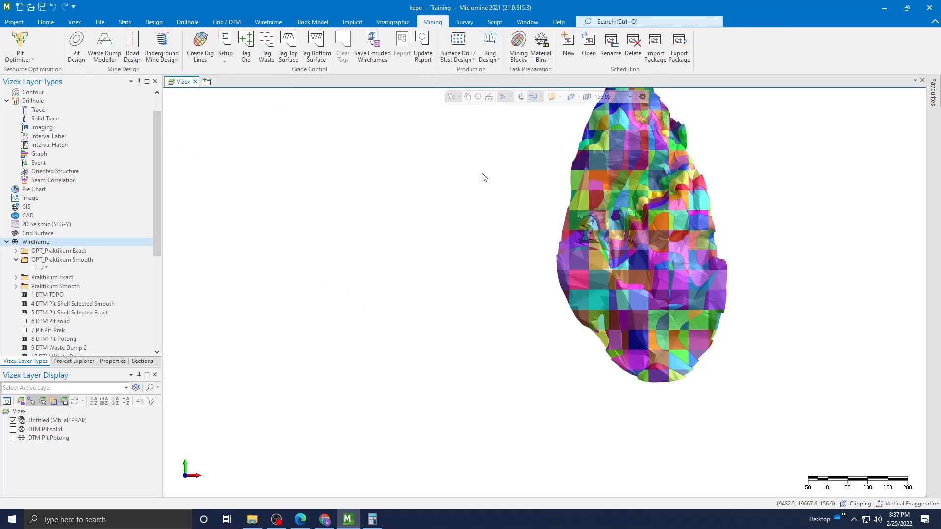
Reopen the existing schedule Annual Schedulling Praktikum 4 with its mining blocks loaded into Vizex.
scroll(600, 144, down, 2)
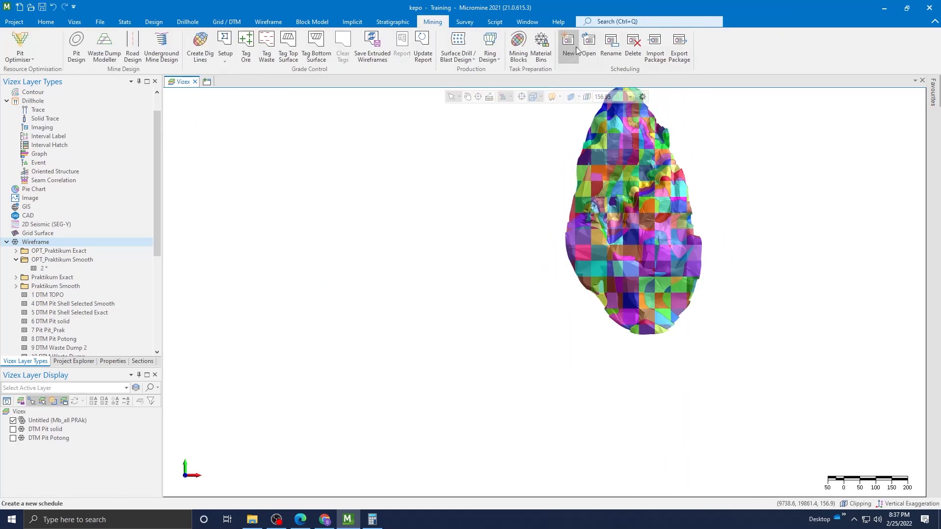
click(588, 45)
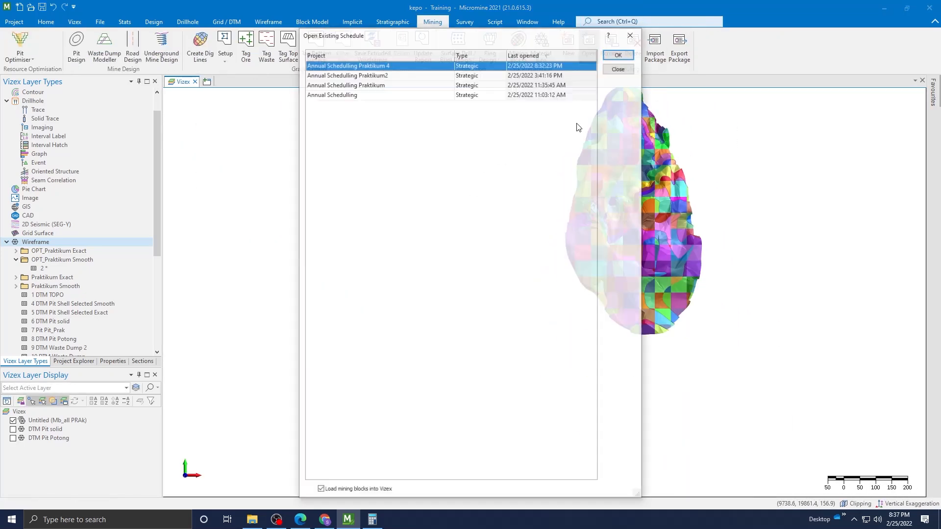
double_click(385, 66)
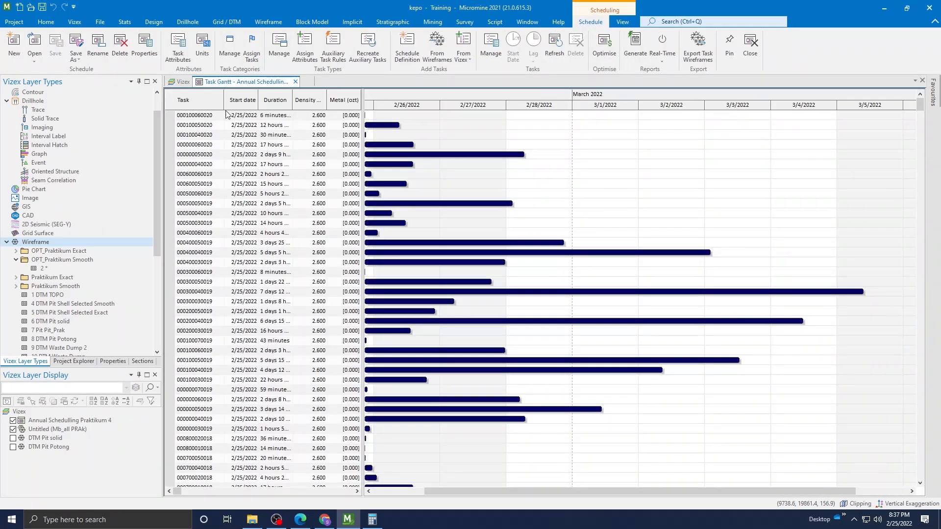
Arrange the task Gantt side by side with the Vizex view and pick a mining block to check its link to the Gantt.
right_click(211, 82)
click(270, 154)
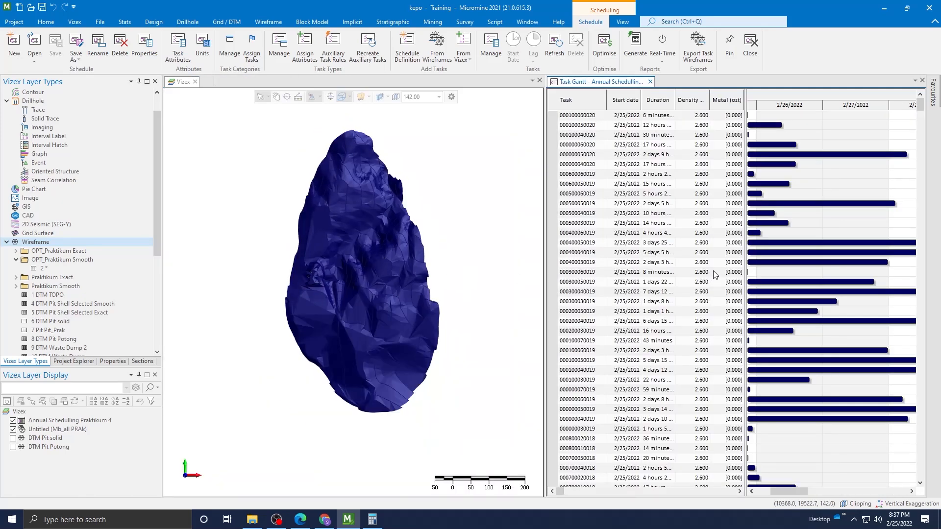
scroll(373, 261, up, 3)
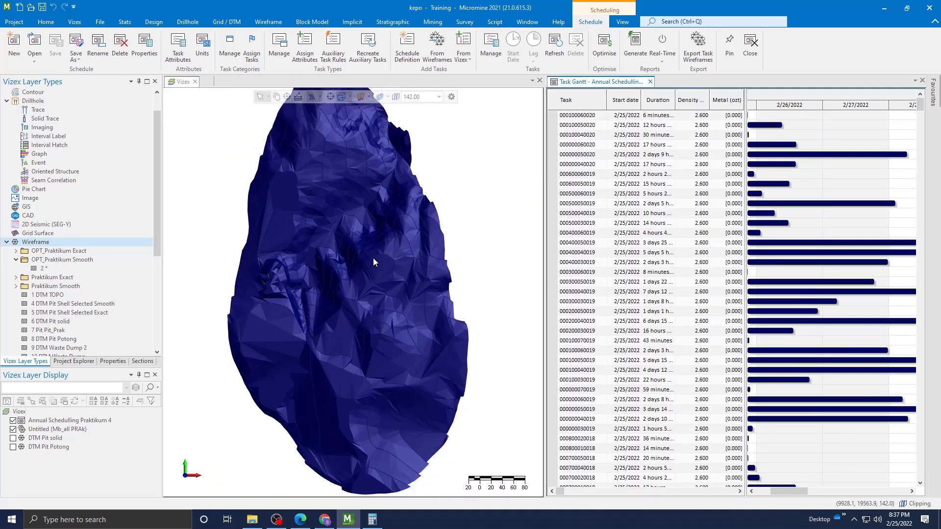
click(373, 263)
click(403, 285)
scroll(786, 263, up, 5)
scroll(785, 264, up, 4)
drag(919, 137, 919, 100)
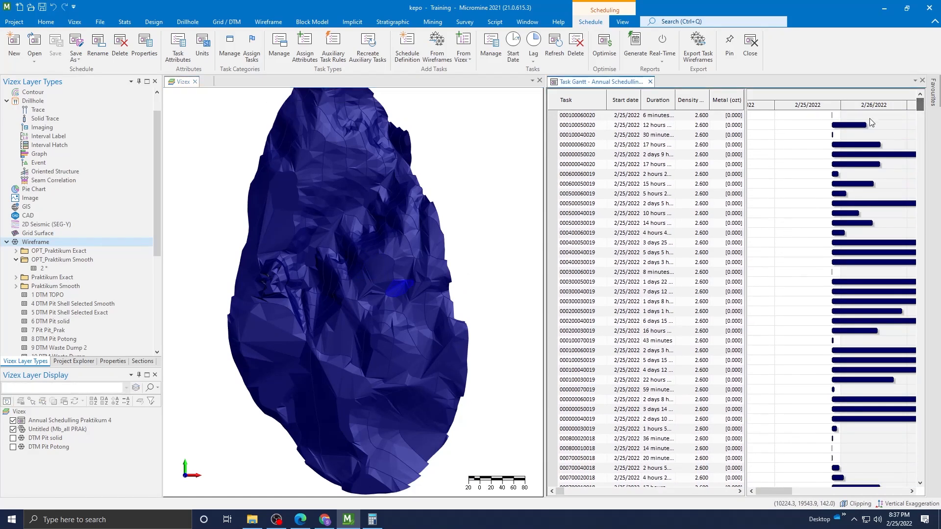
scroll(442, 197, down, 3)
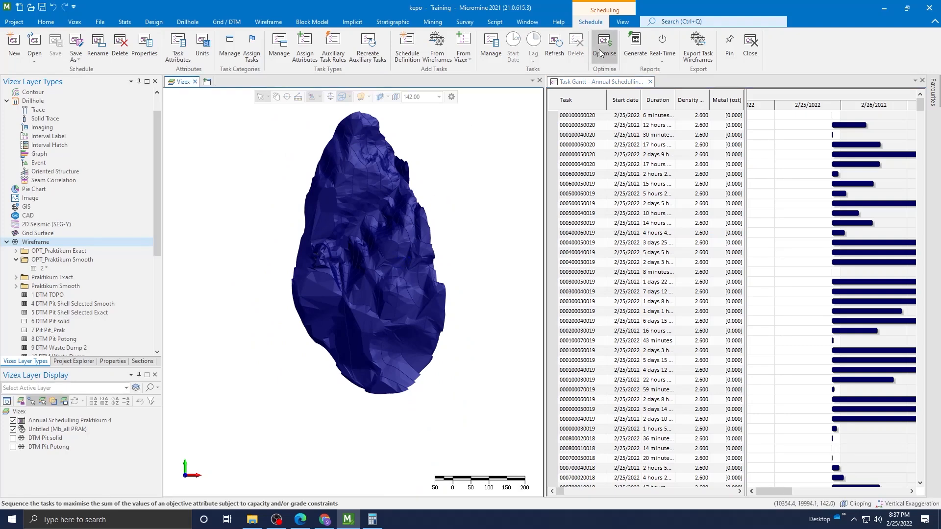
Filter the schedule's tasks by task category, including only bench 220.
click(624, 22)
drag(476, 408, 259, 98)
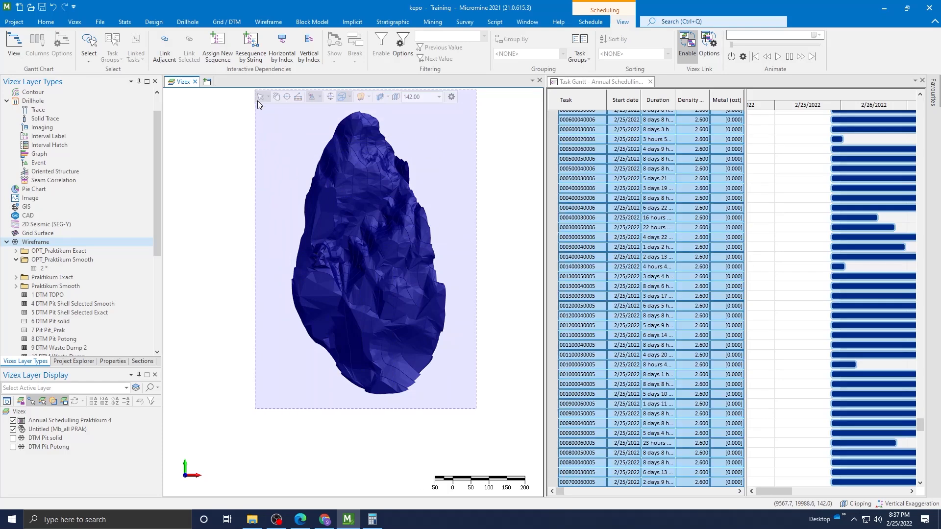
click(403, 53)
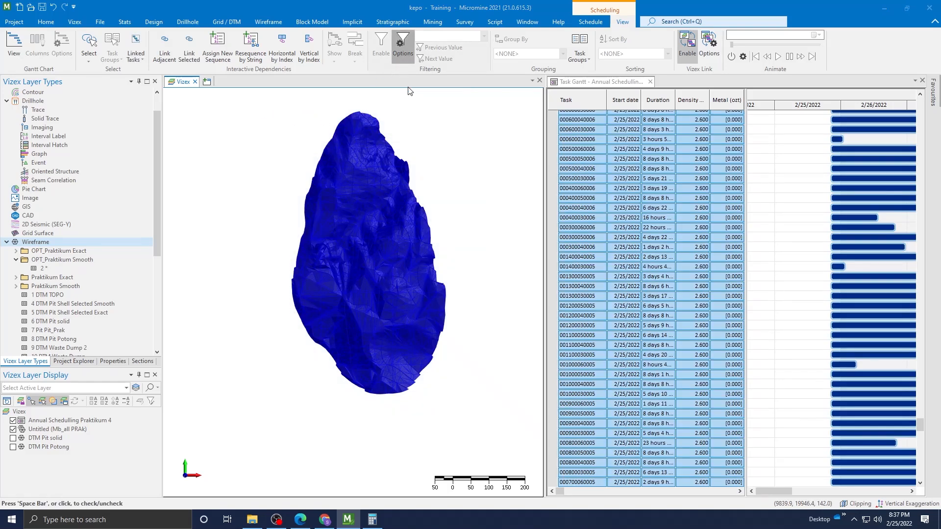
click(342, 259)
scroll(350, 308, down, 5)
click(342, 319)
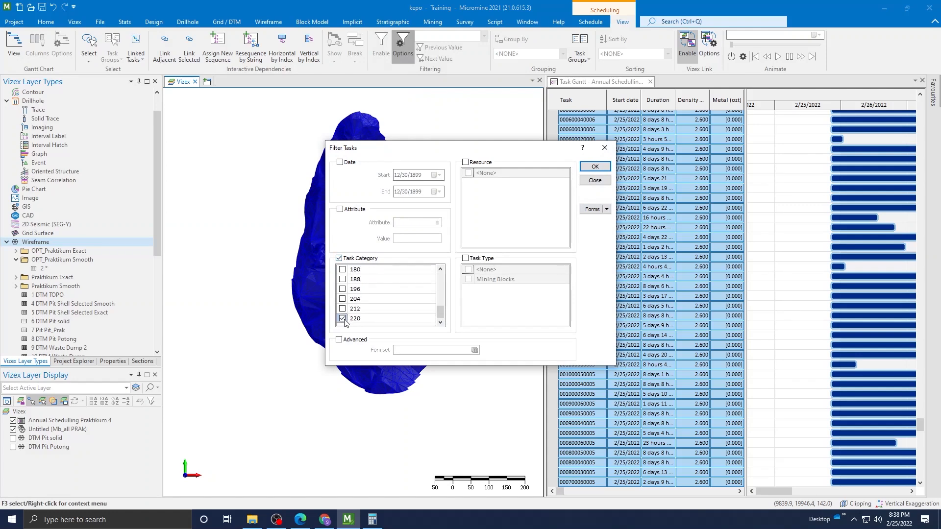
click(594, 167)
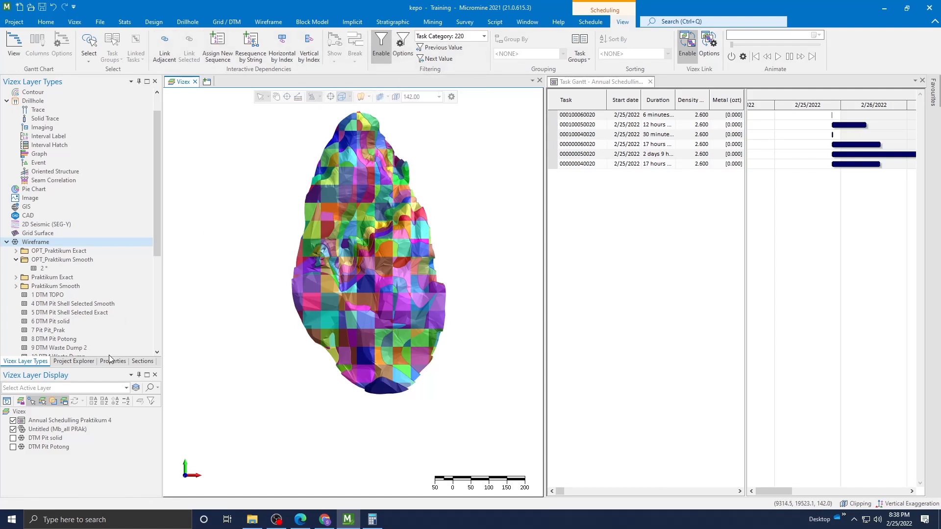
Hide the Untitled (Mb_all PRAk) wireframe layer, leaving the filtered schedule blocks displayed.
click(13, 430)
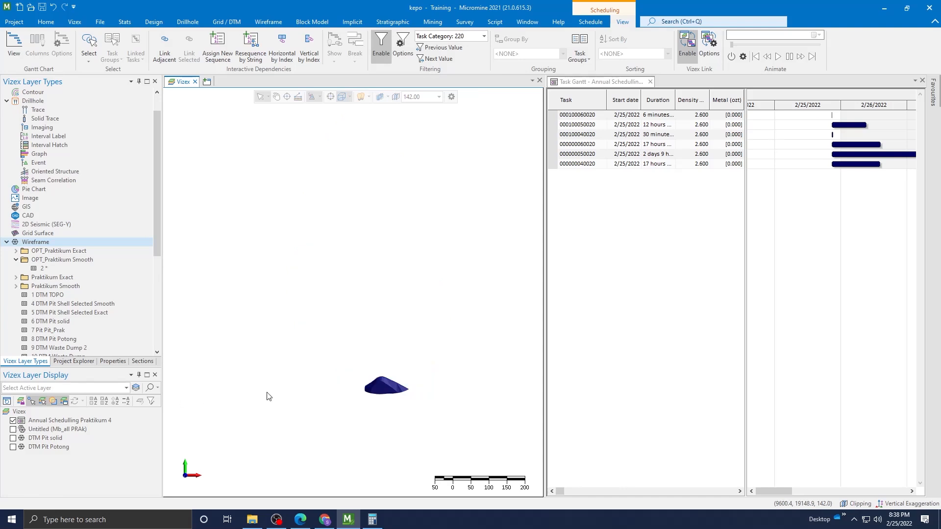
scroll(412, 419, up, 5)
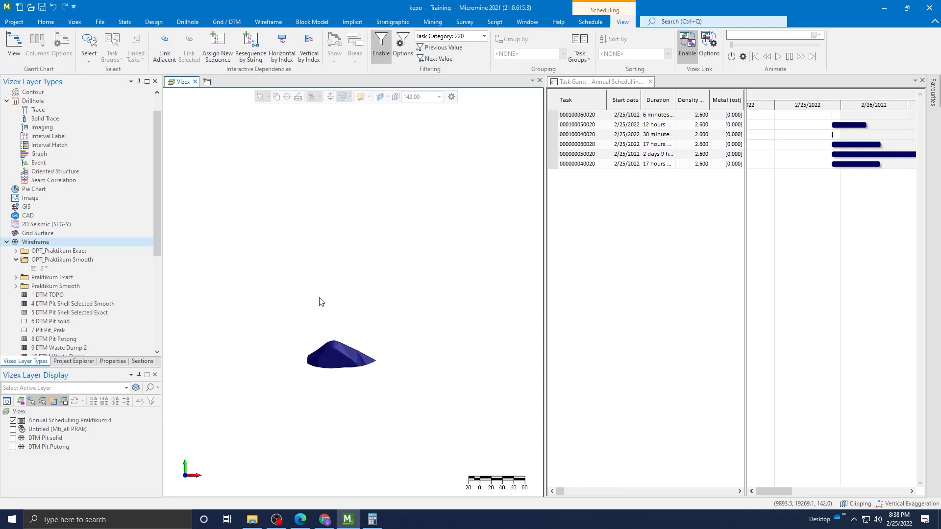
scroll(277, 351, up, 2)
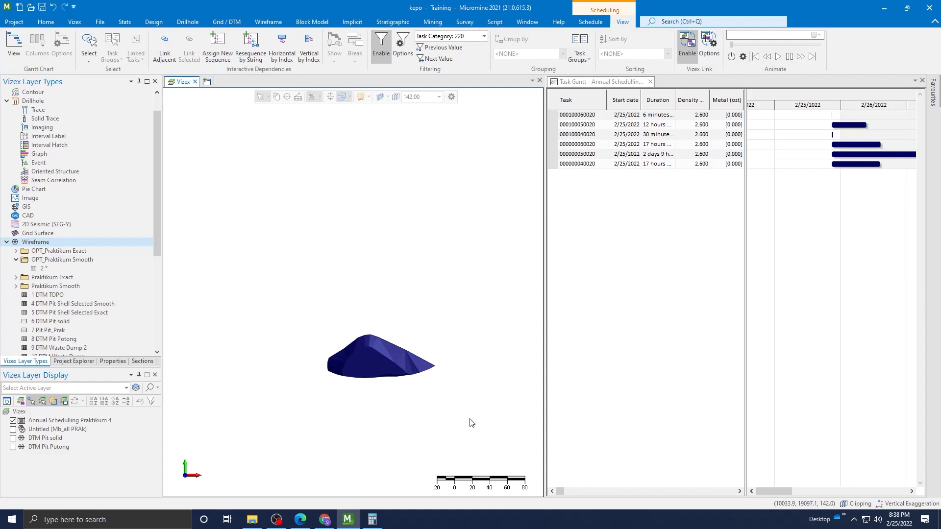
drag(470, 412, 298, 294)
click(164, 54)
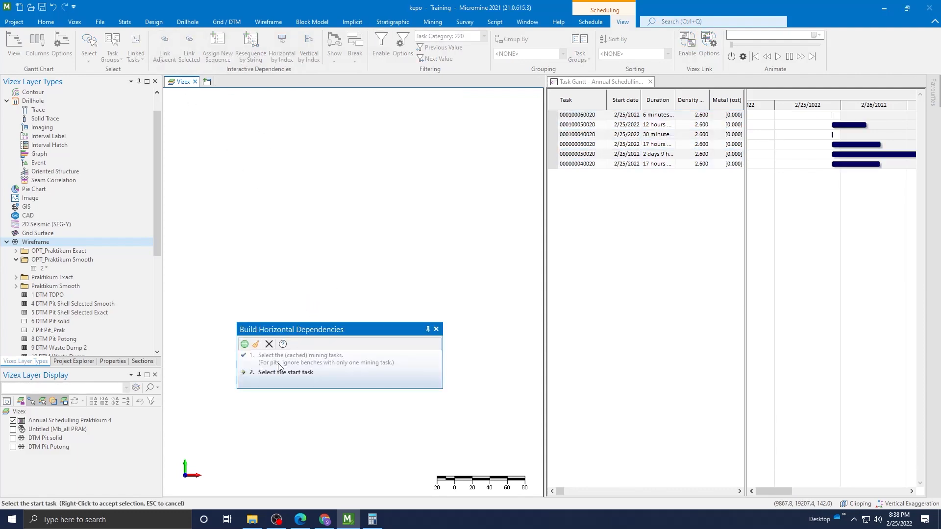
drag(328, 335, 329, 224)
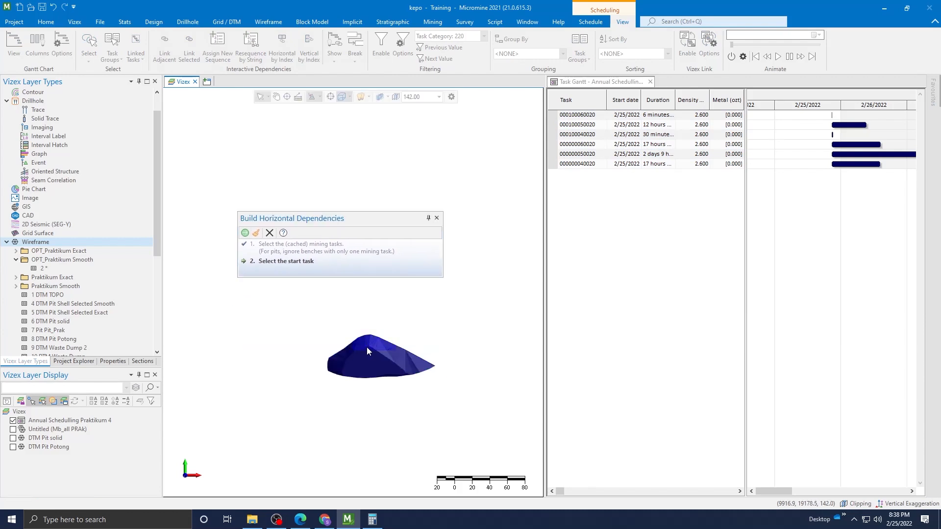
right_click(390, 194)
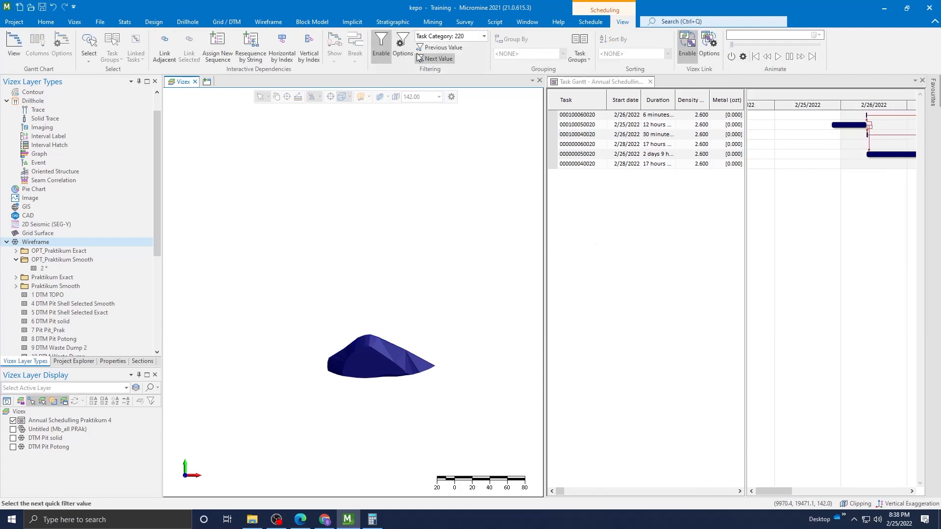
click(439, 48)
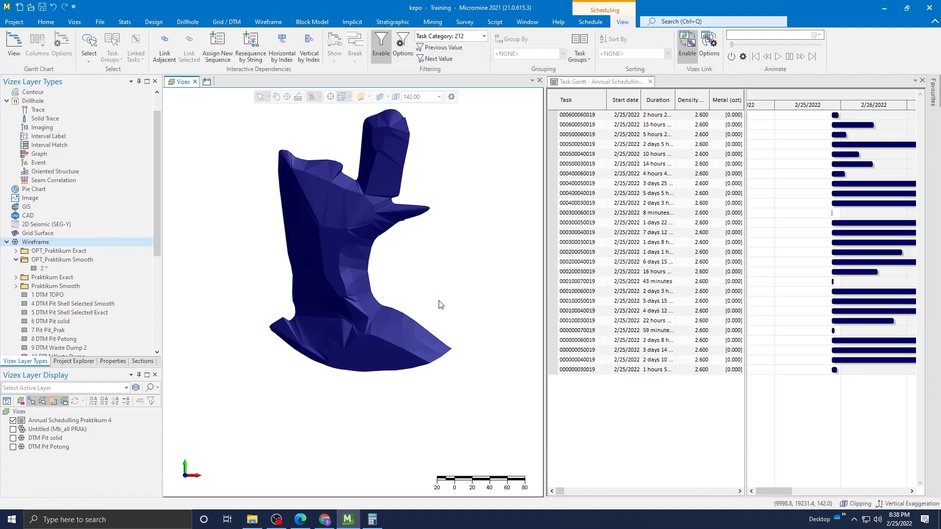
scroll(441, 301, down, 2)
drag(486, 376, 298, 127)
click(189, 43)
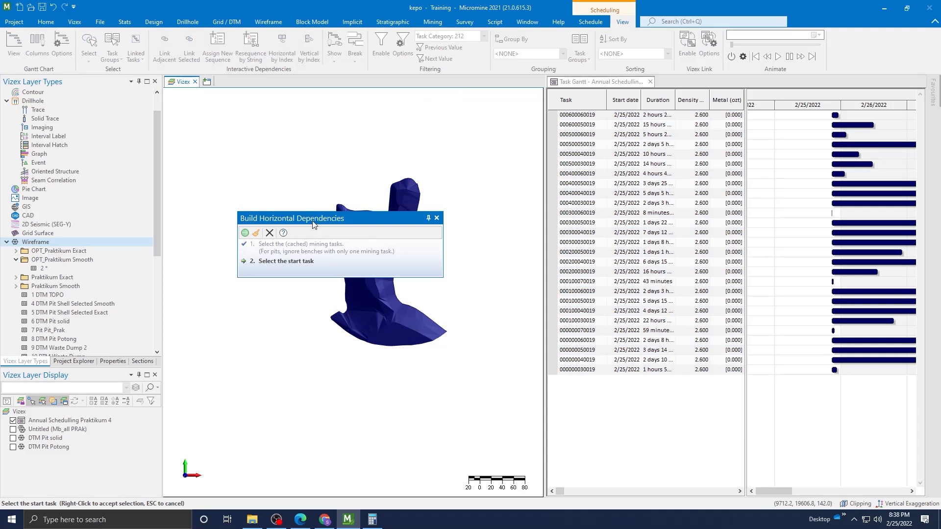
drag(313, 224, 323, 127)
click(375, 243)
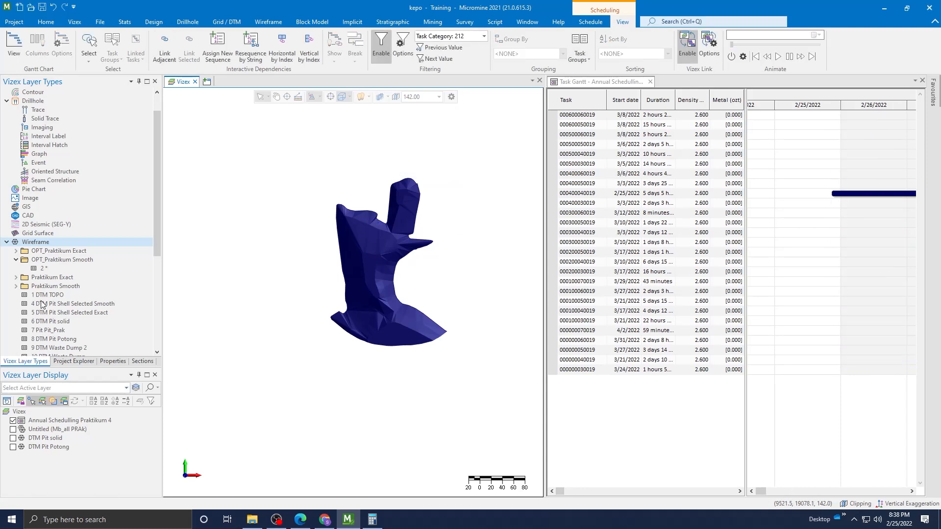
Load the block model BLOCK_MODEL_class.DAT into the Vizex view and compare the ore location with bench 212.
scroll(43, 304, down, 4)
scroll(43, 307, down, 2)
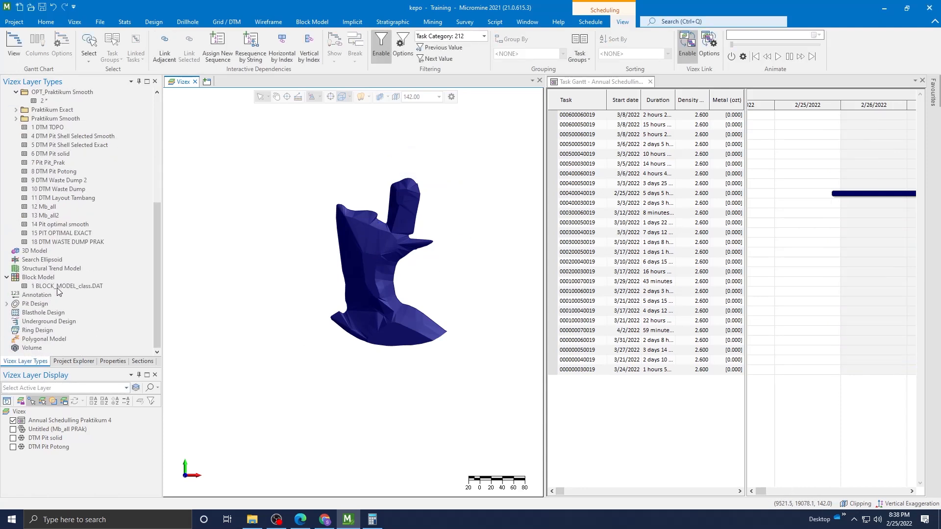
drag(58, 288, 227, 327)
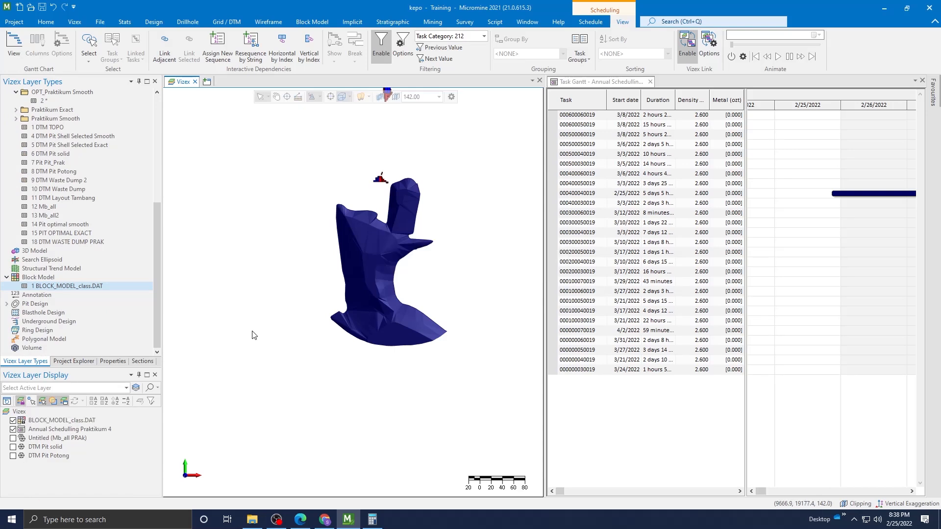
scroll(364, 292, down, 2)
scroll(350, 329, up, 2)
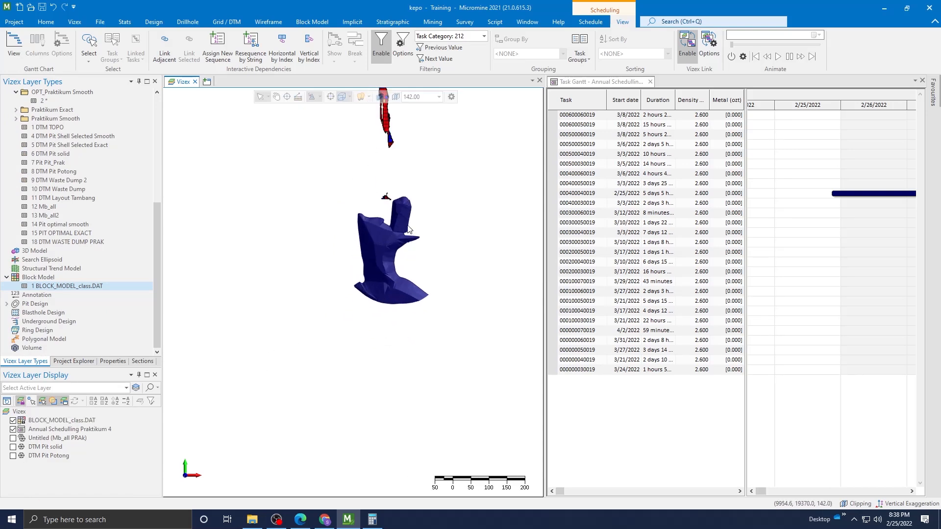
scroll(408, 229, up, 2)
scroll(408, 230, down, 1)
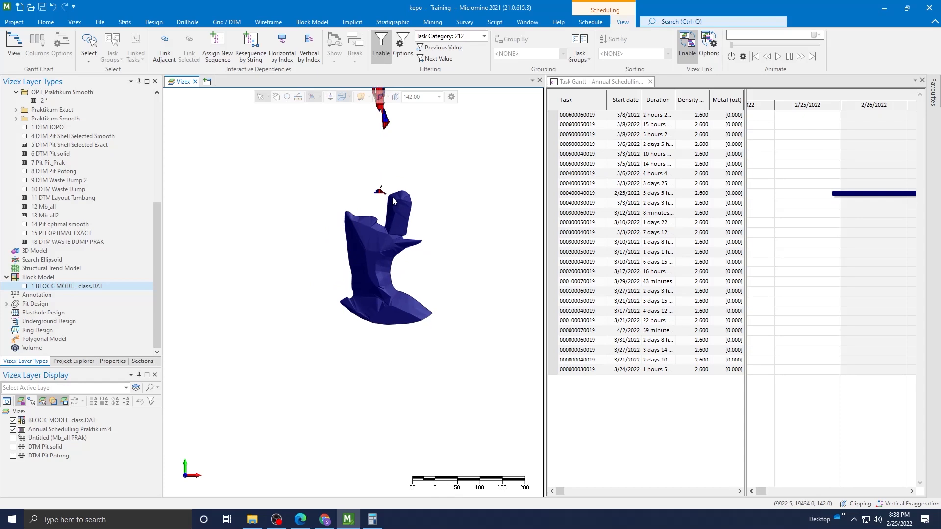
click(440, 49)
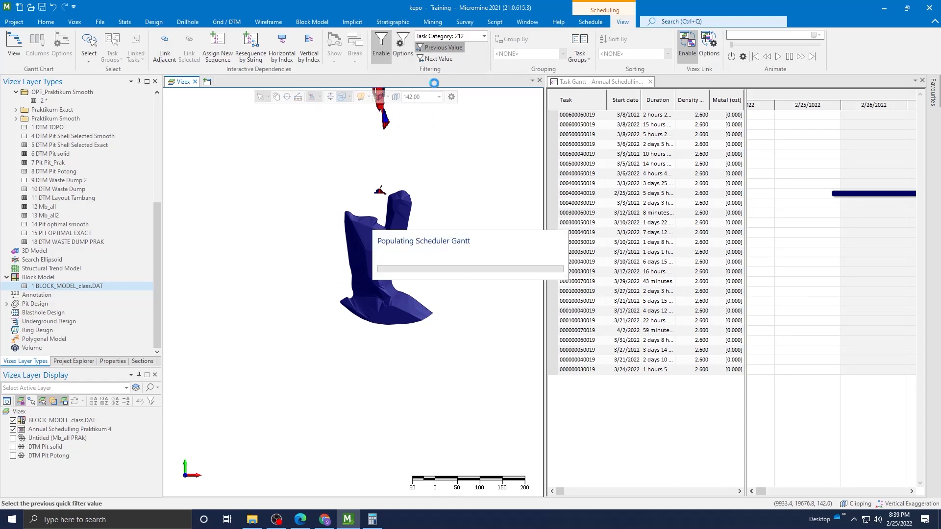
drag(489, 348, 266, 112)
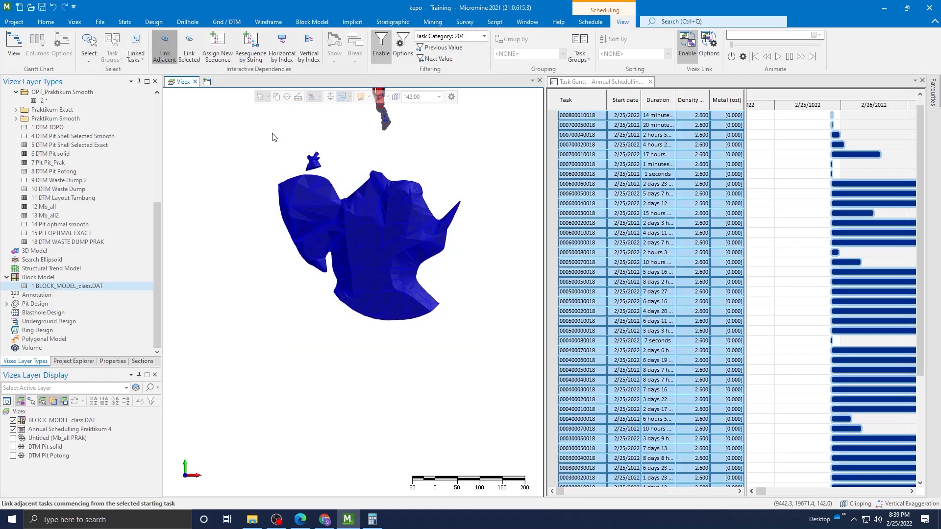
click(165, 46)
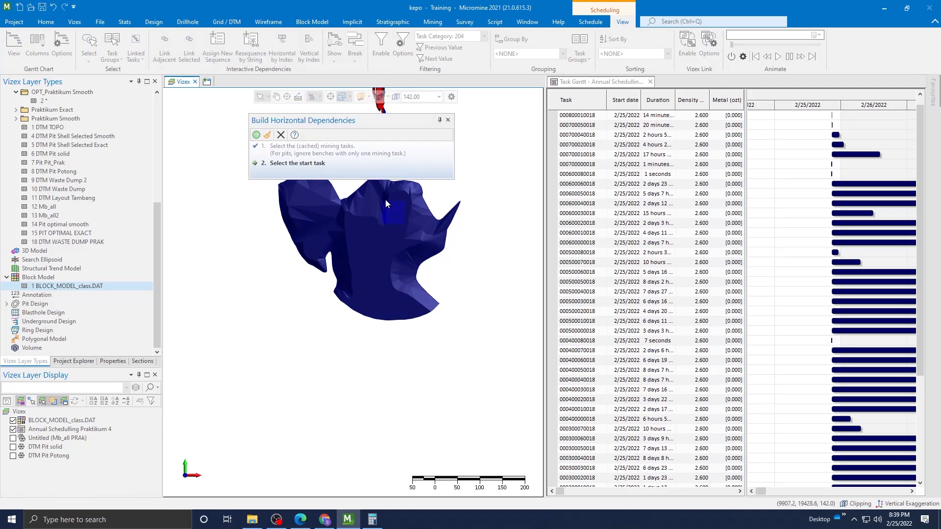
click(381, 197)
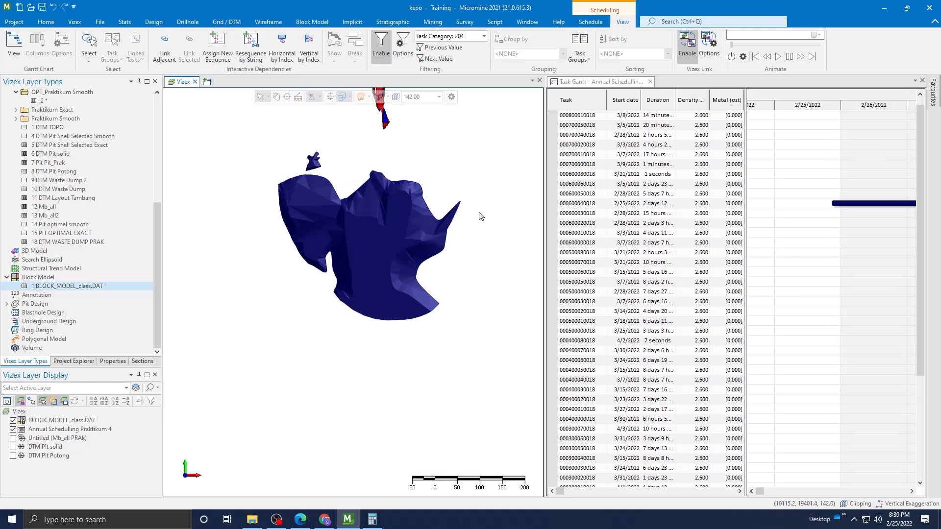
scroll(454, 190, down, 3)
click(435, 47)
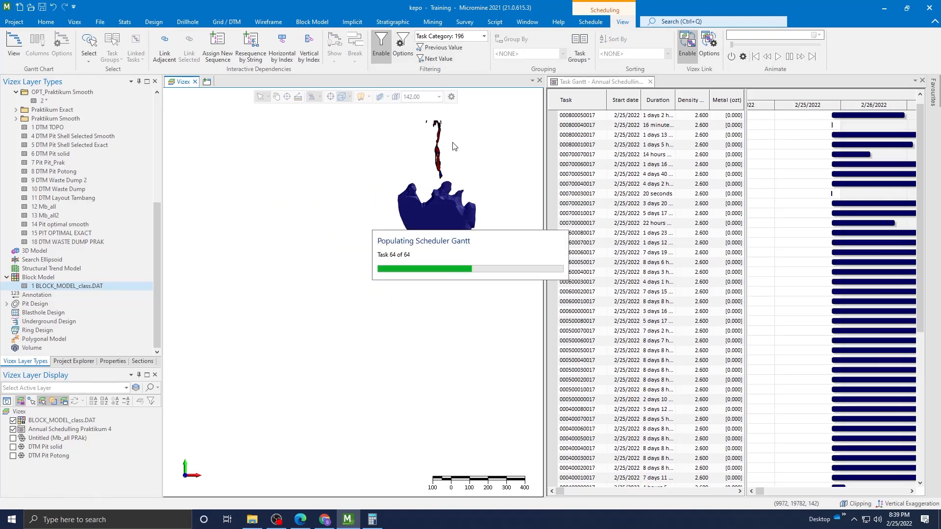
drag(497, 277, 368, 157)
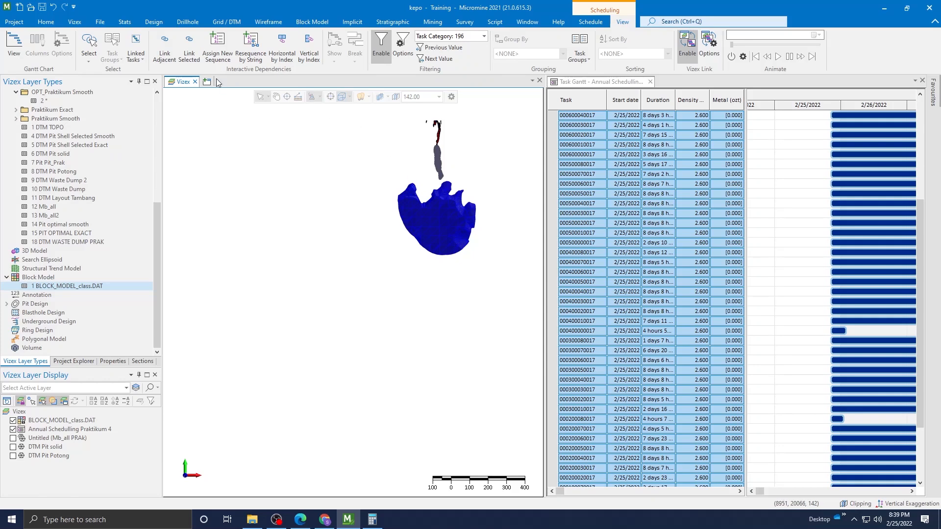
click(160, 47)
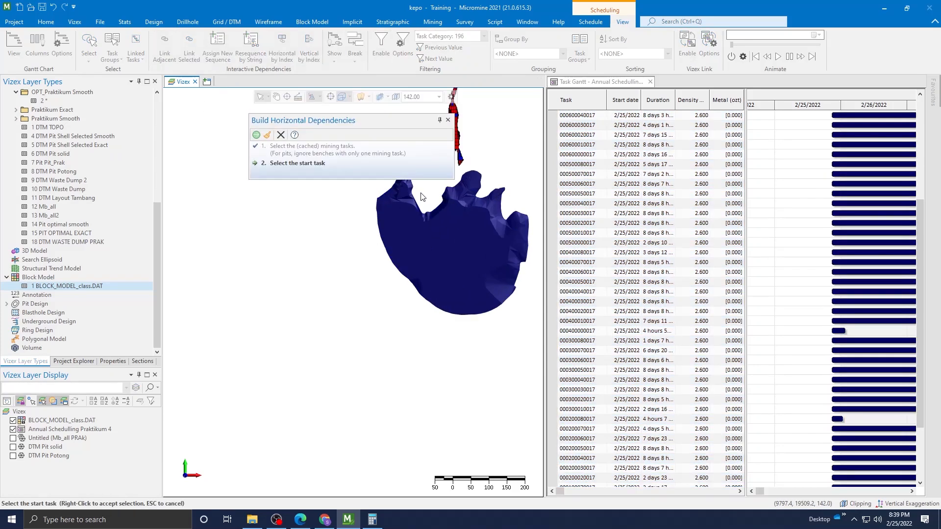
click(462, 206)
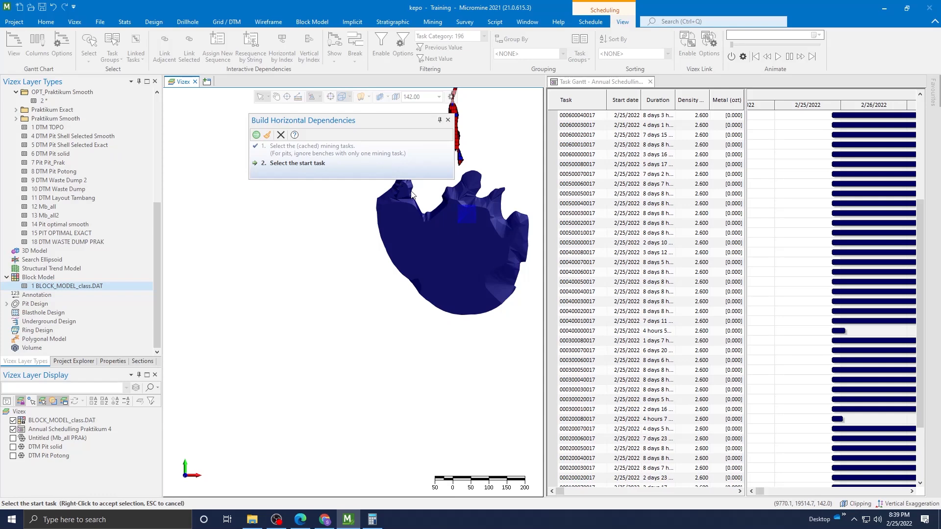
right_click(347, 222)
scroll(419, 250, down, 3)
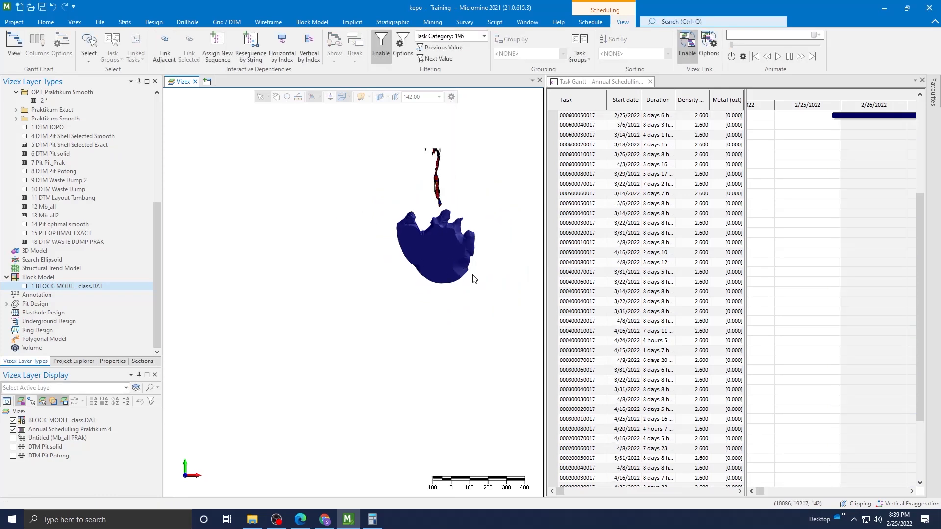
click(431, 47)
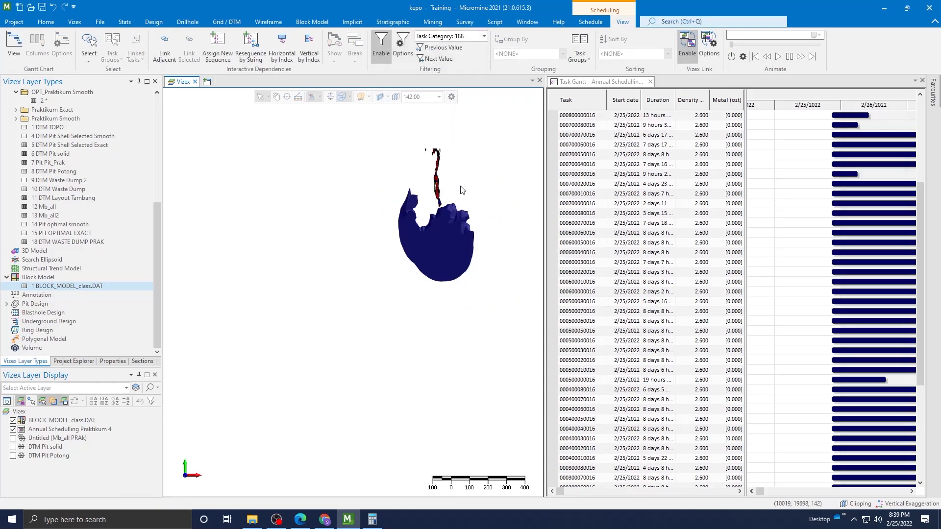
drag(492, 297, 375, 158)
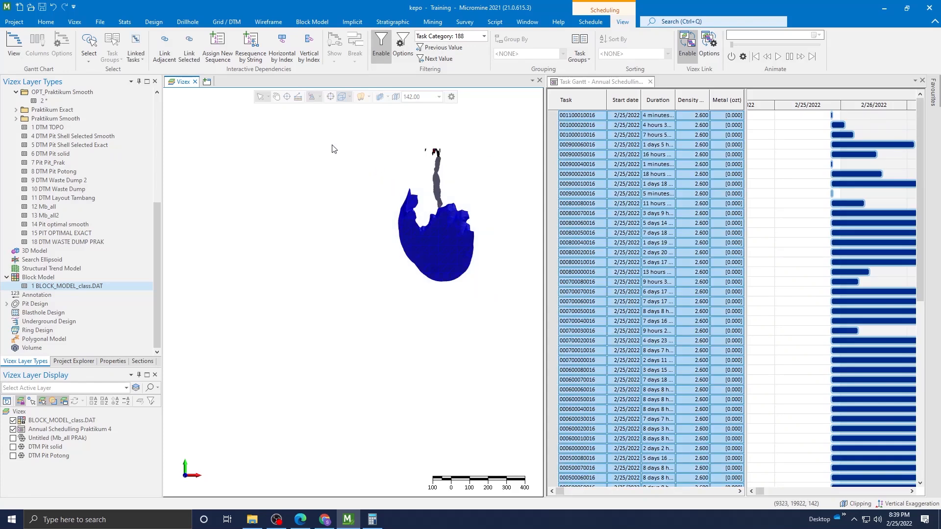
scroll(435, 217, up, 4)
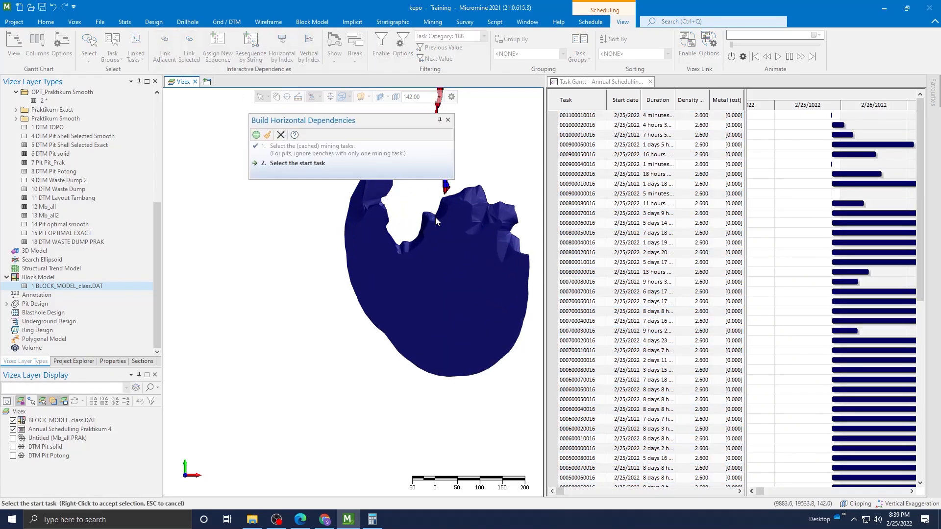
click(436, 217)
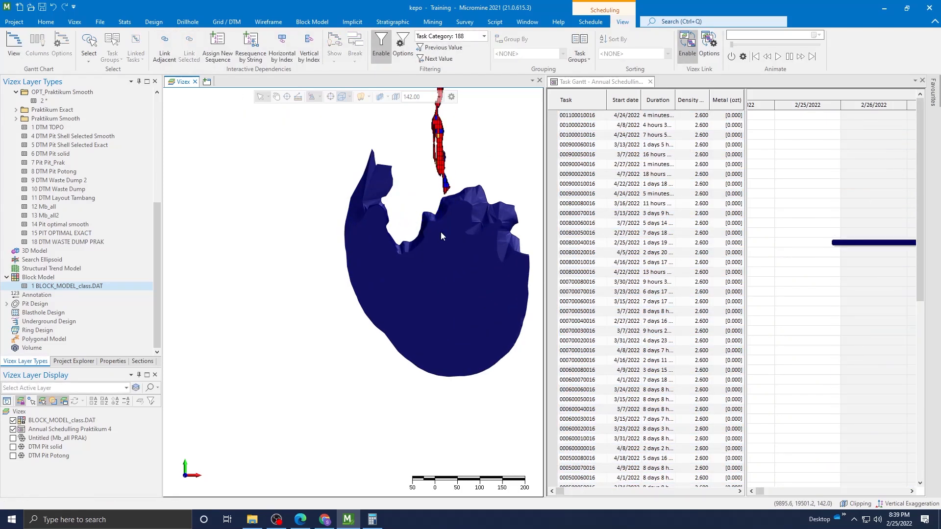
scroll(445, 231, down, 5)
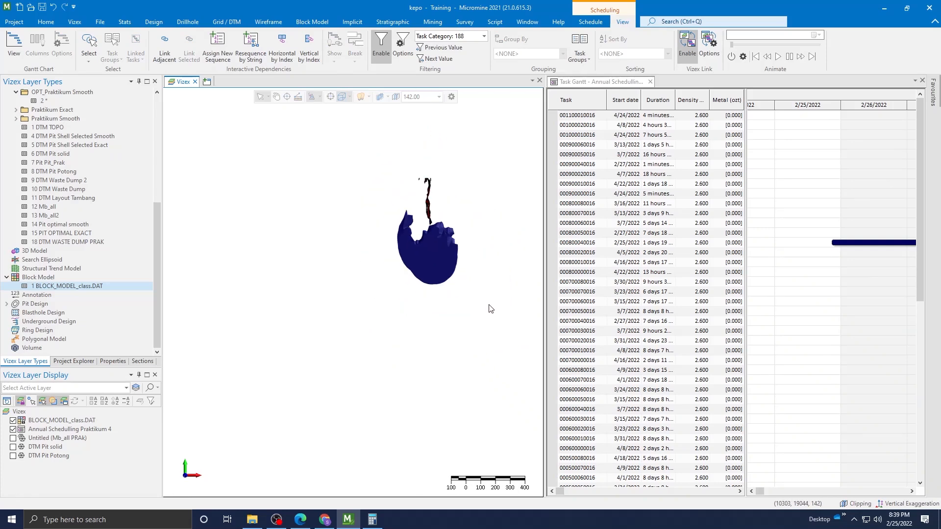
click(435, 47)
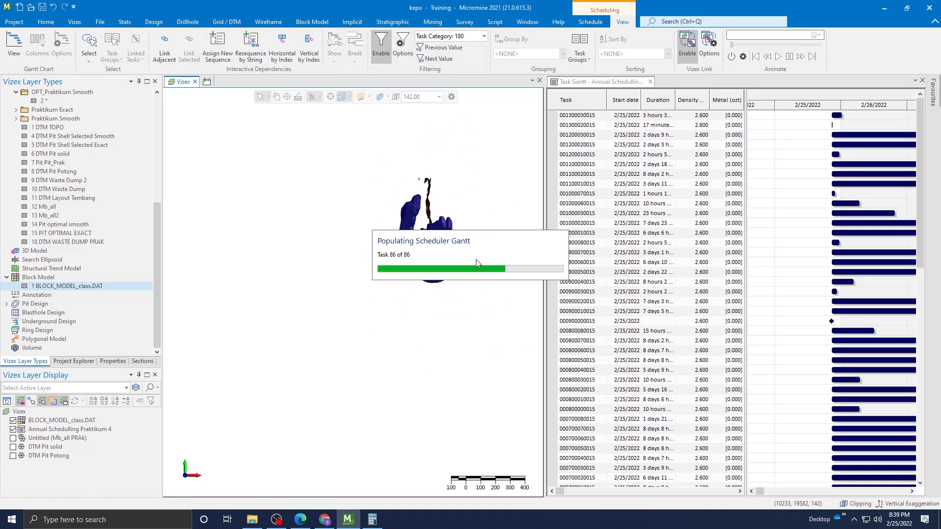
drag(484, 313, 370, 169)
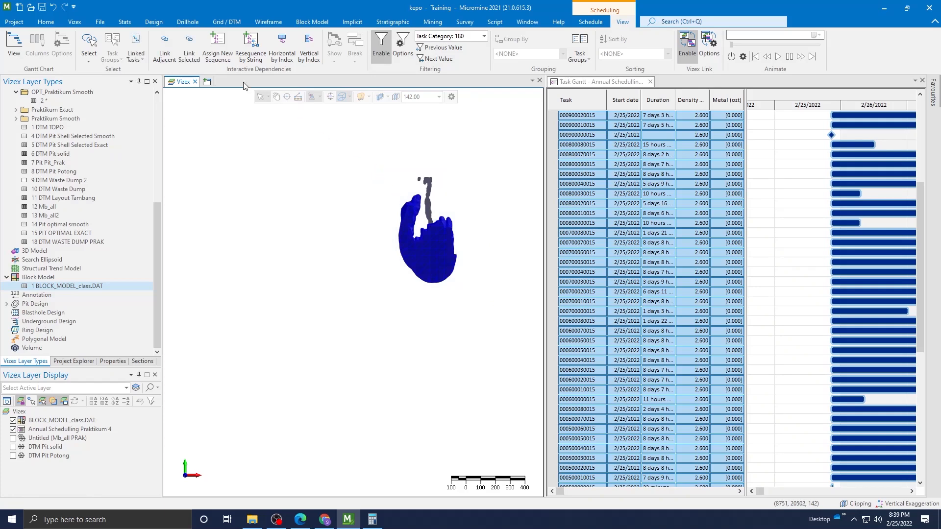
click(282, 49)
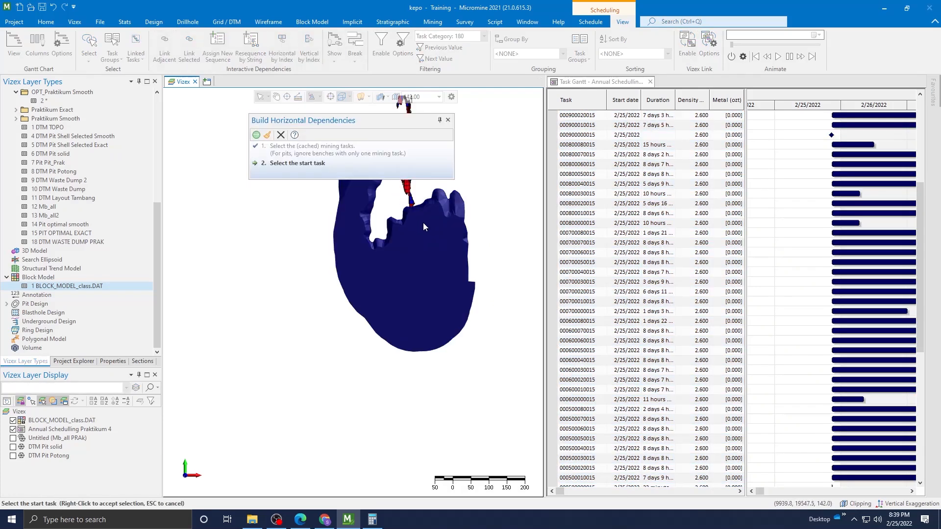
scroll(415, 223, up, 3)
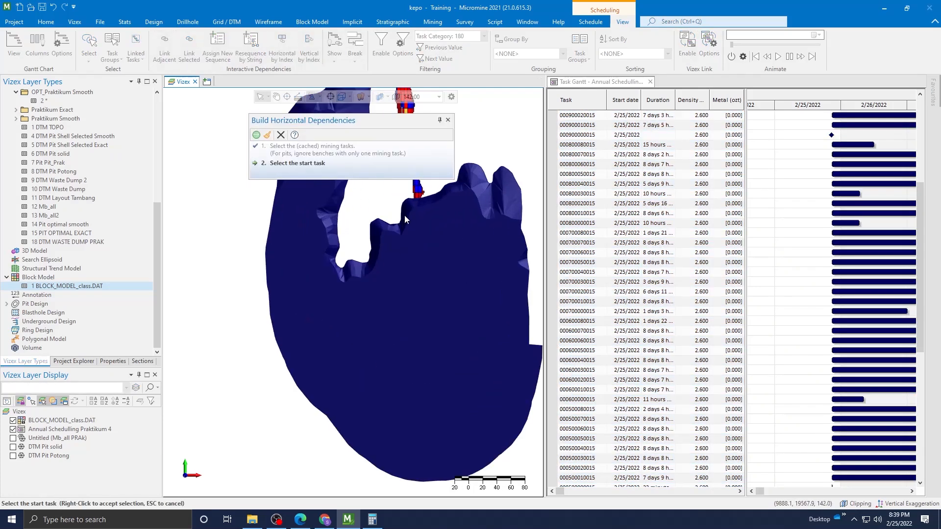
click(431, 209)
Examine where the ore of the block model lies relative to the bench 180 blocks.
scroll(430, 209, down, 3)
scroll(424, 156, down, 2)
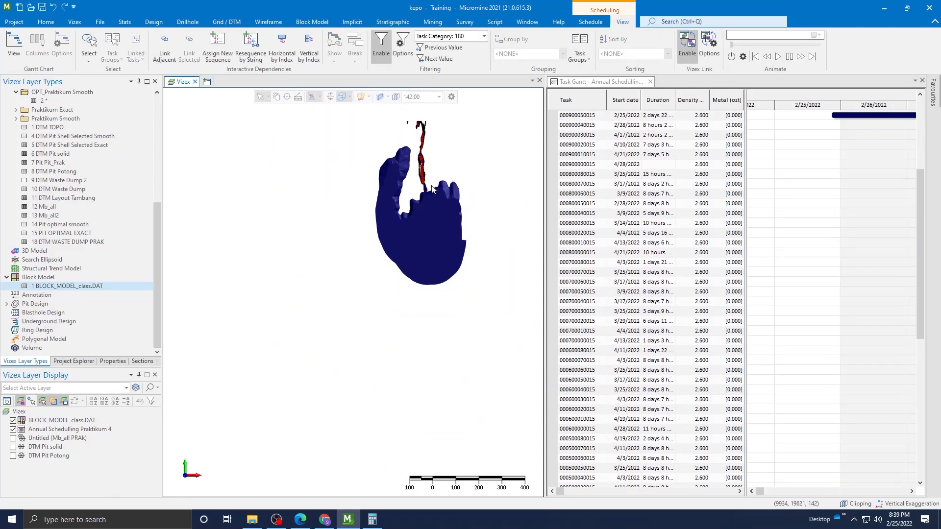
scroll(419, 178, up, 2)
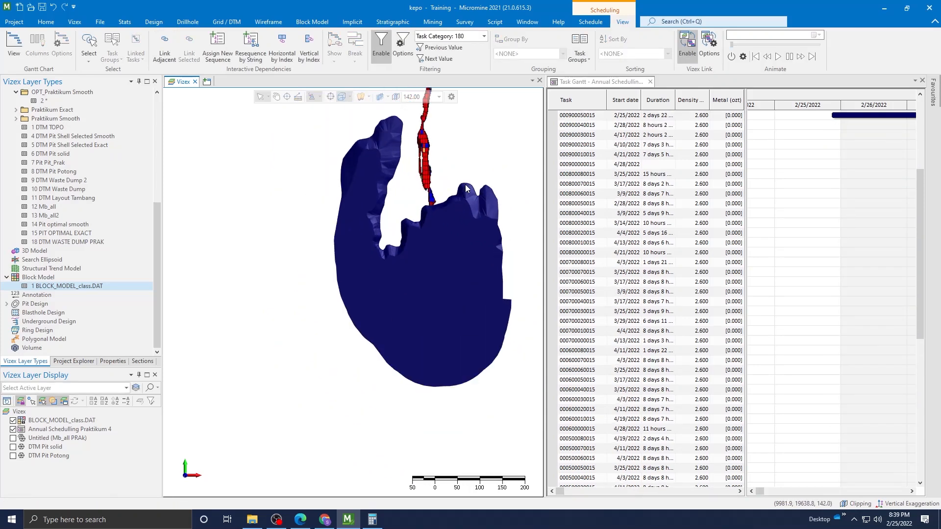
scroll(465, 186, up, 3)
scroll(466, 185, down, 4)
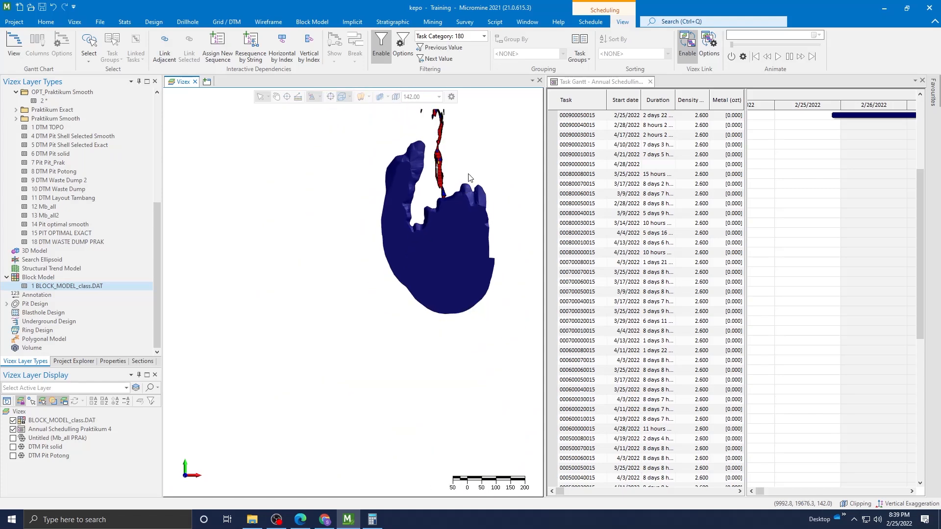
scroll(468, 178, down, 2)
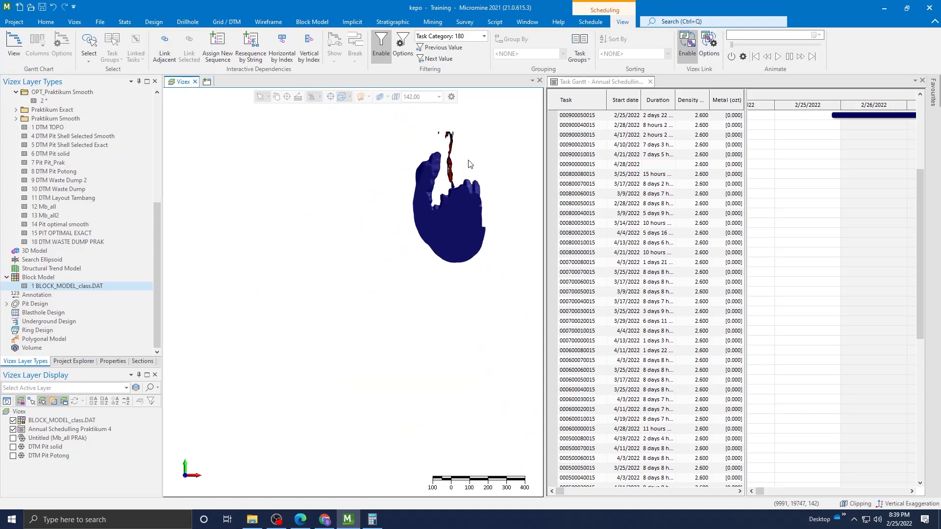
scroll(469, 164, up, 2)
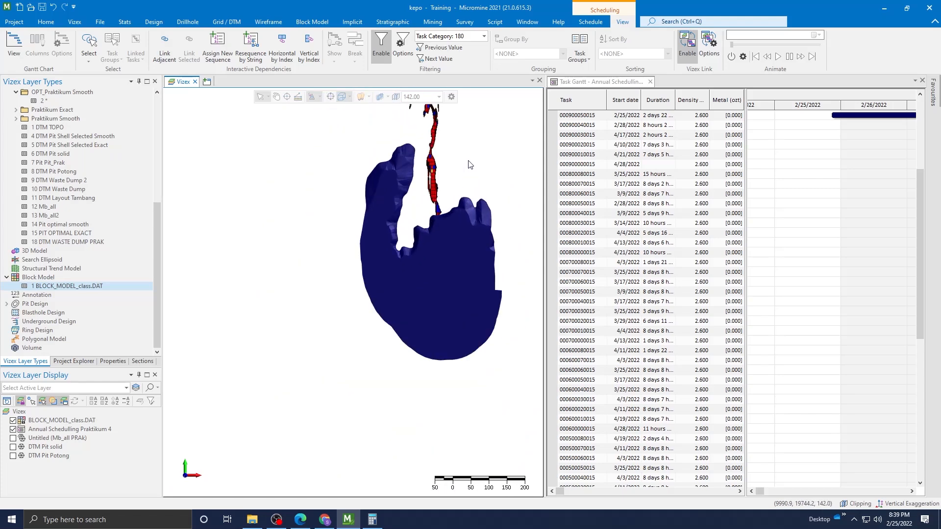
scroll(468, 164, down, 2)
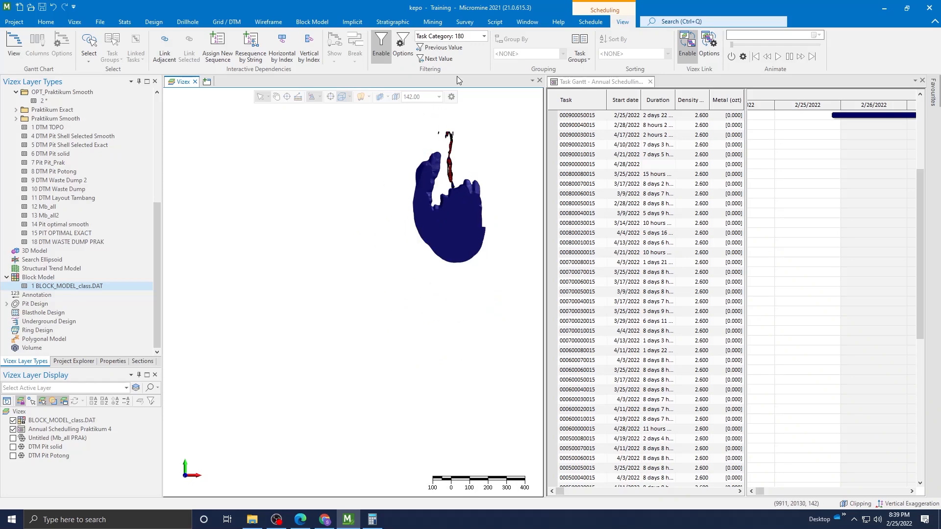
click(448, 55)
drag(497, 266, 394, 123)
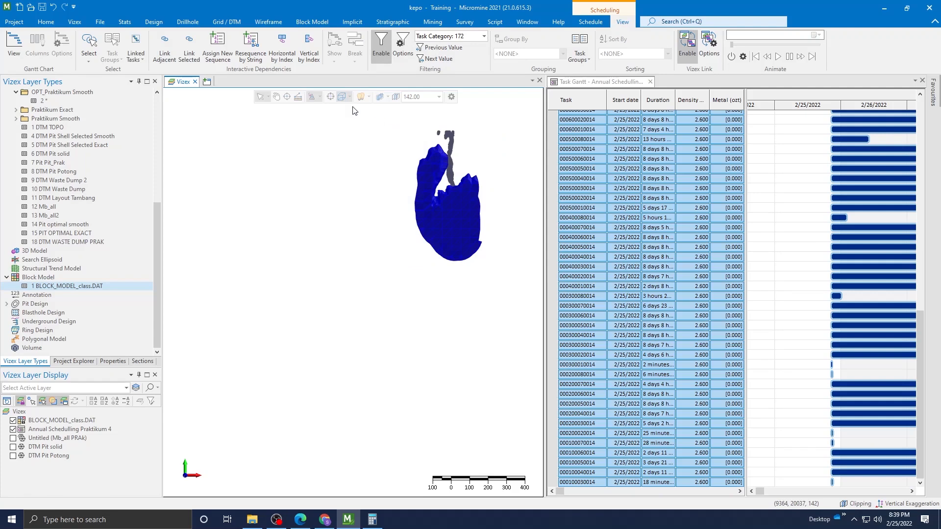
click(176, 59)
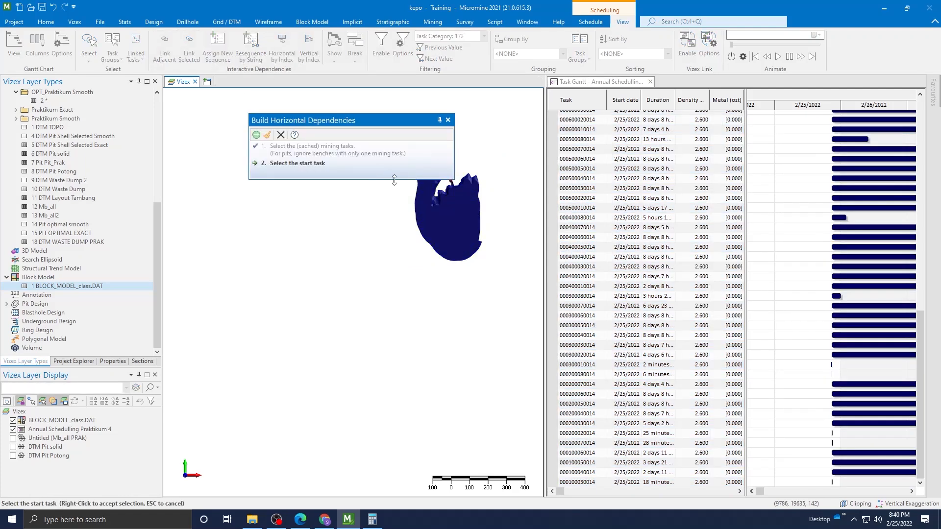
click(369, 220)
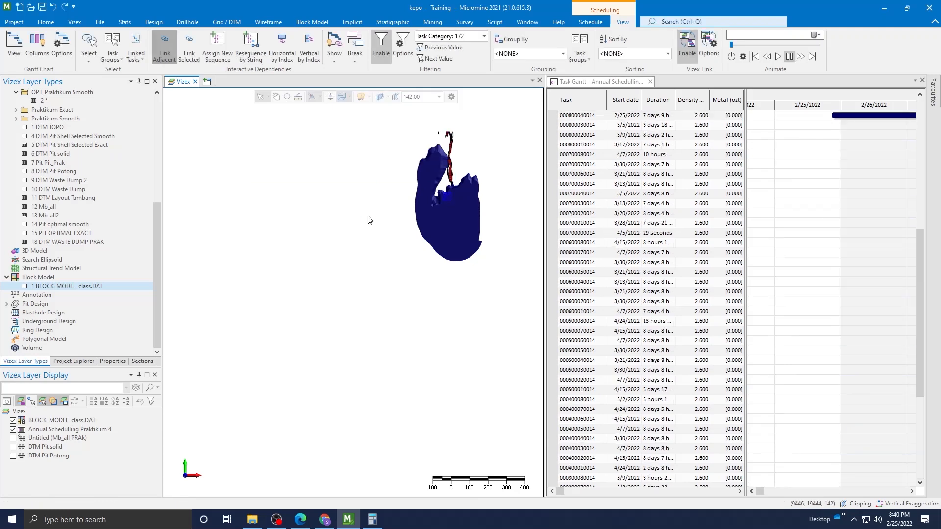
click(427, 47)
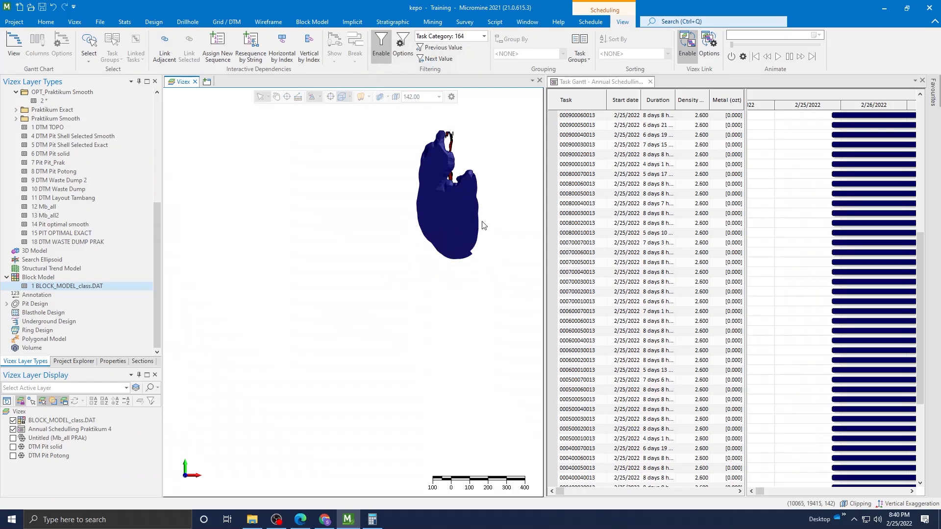
drag(506, 276, 394, 113)
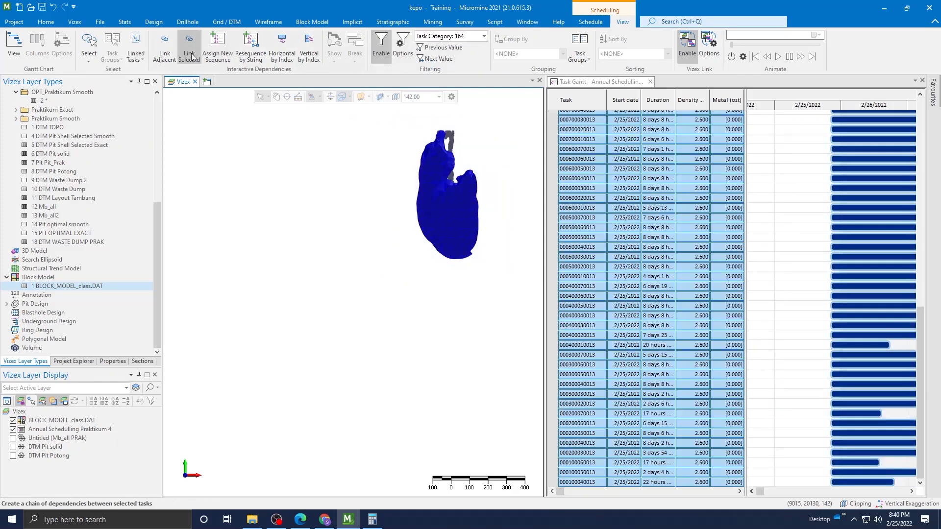
click(165, 46)
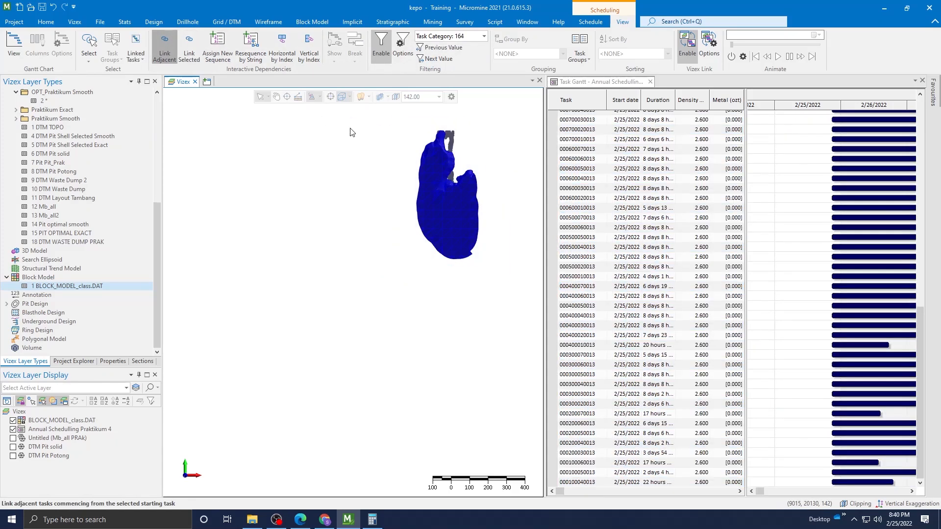
click(446, 193)
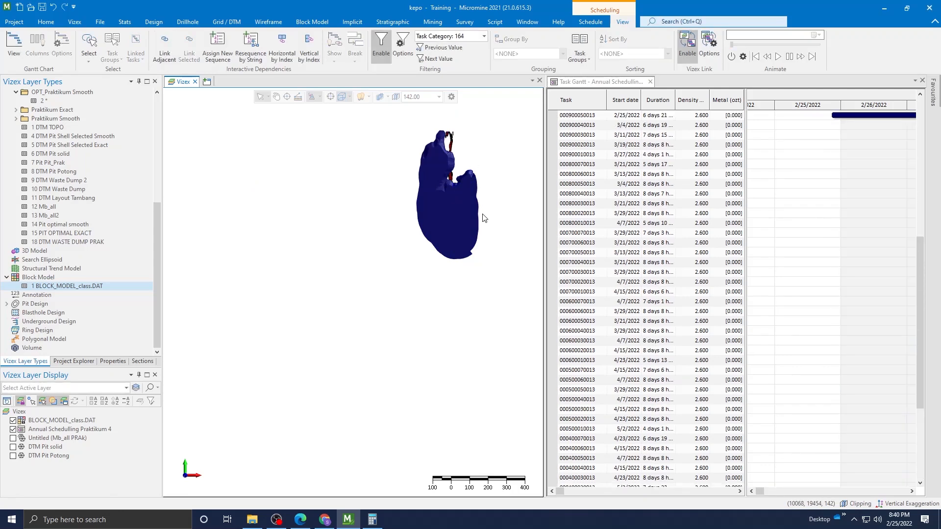
Filter the tasks to bench 156 and build horizontal dependencies between its adjacent blocks, starting from a block beside the ore.
click(452, 47)
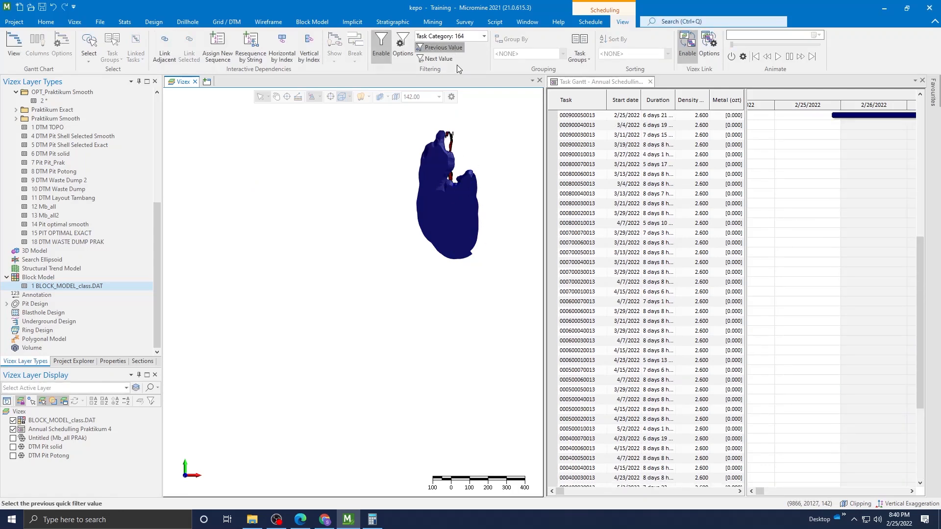
drag(504, 272, 387, 109)
click(165, 45)
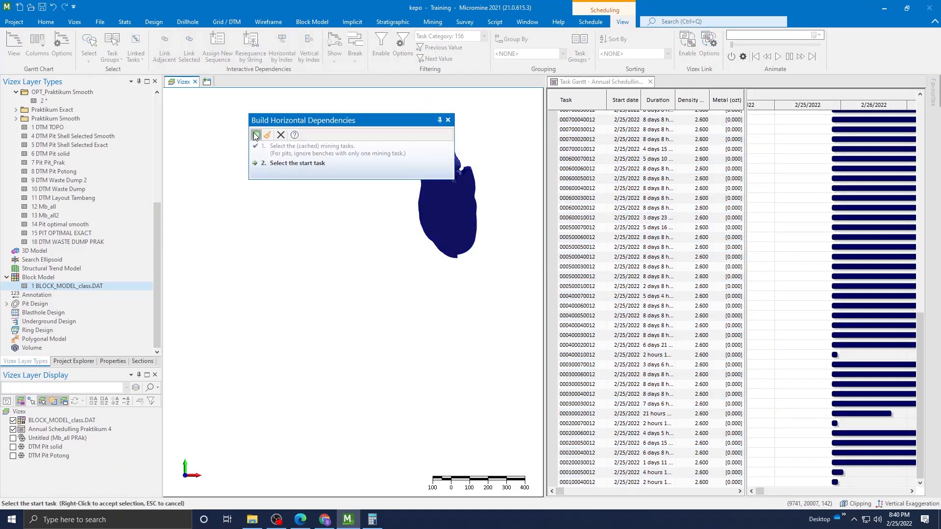
drag(388, 126, 391, 236)
click(451, 160)
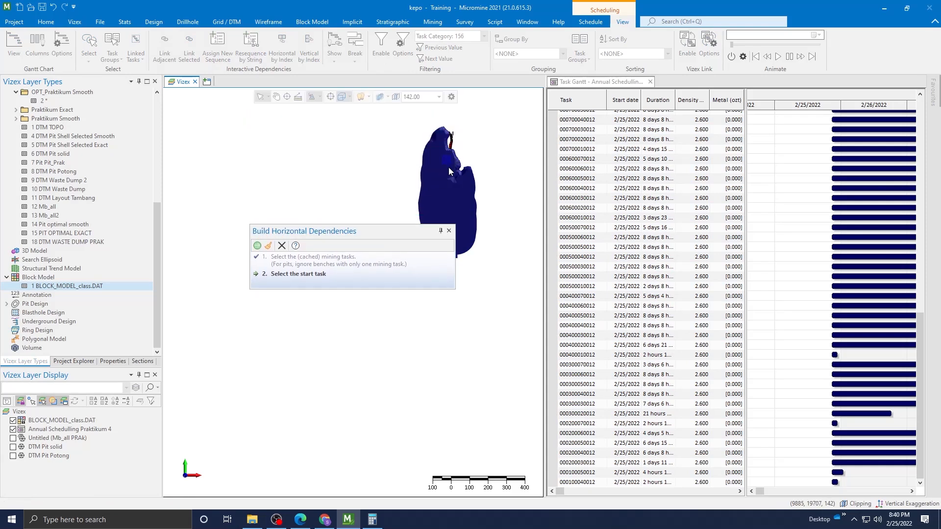
click(432, 179)
drag(492, 268, 399, 84)
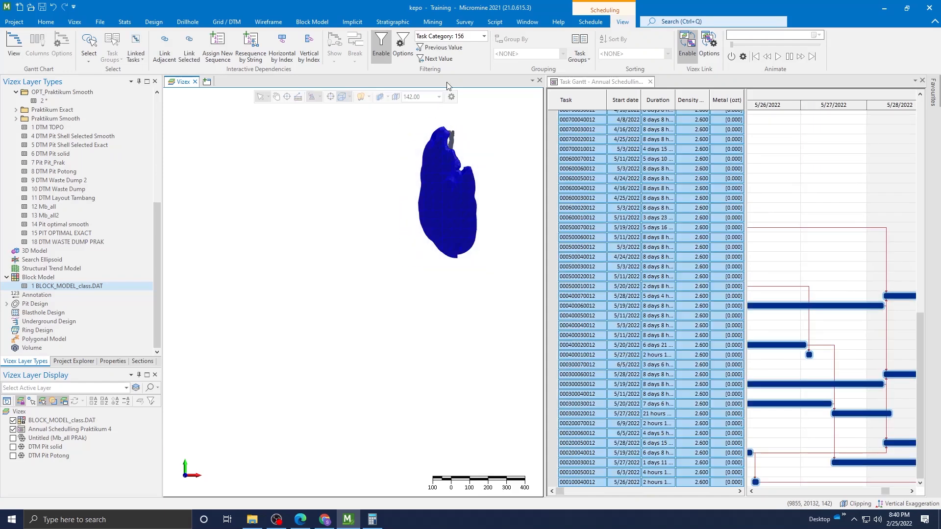
click(477, 126)
click(444, 47)
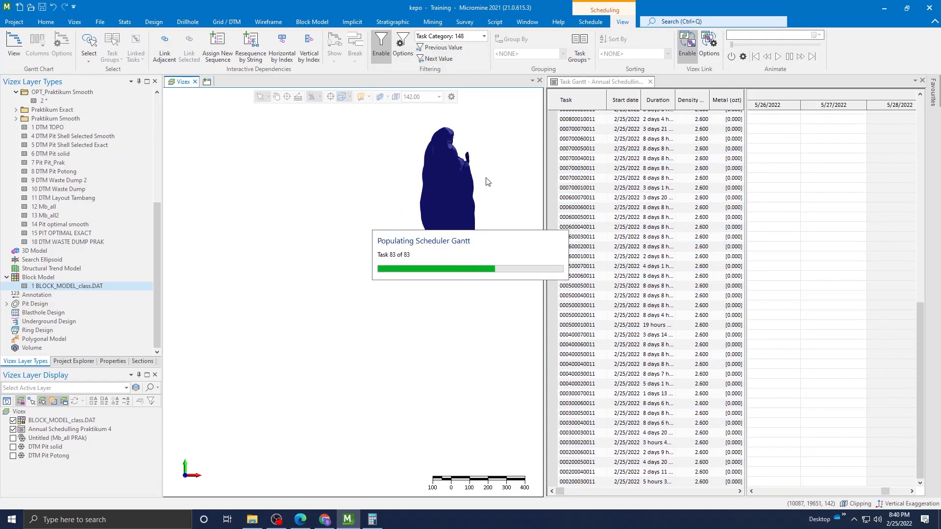
drag(504, 254, 424, 123)
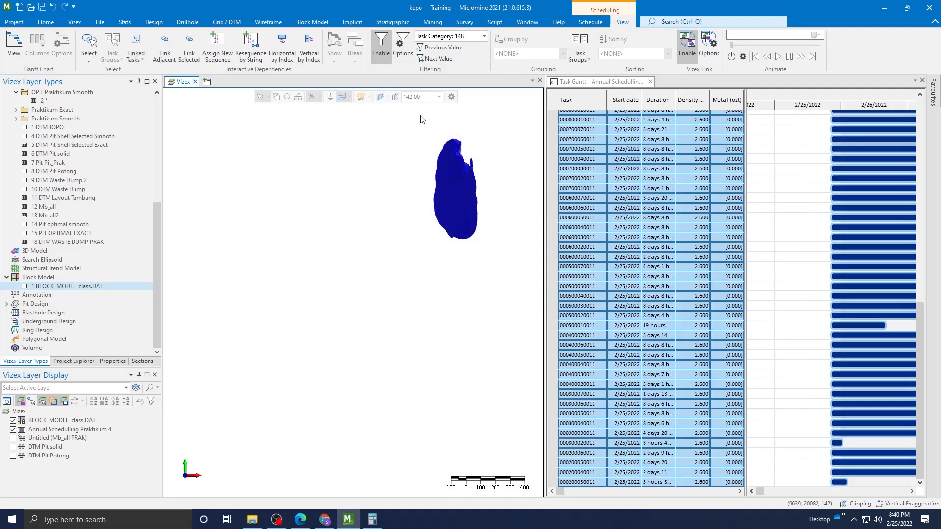
click(167, 47)
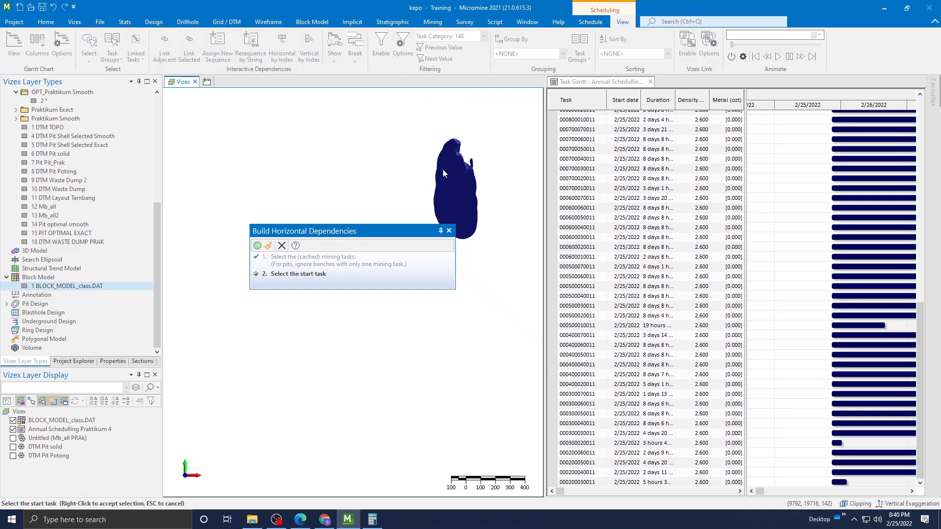
click(458, 174)
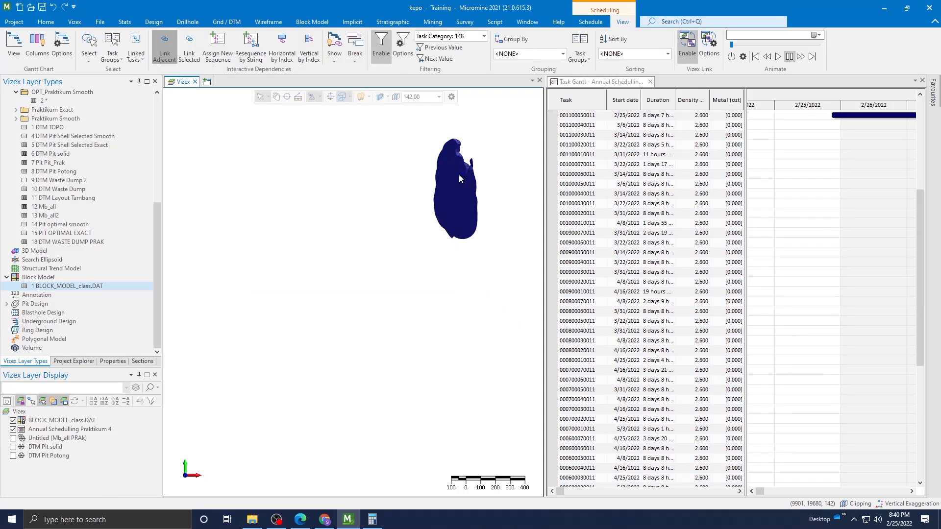
Switch the task filter to bench 140 and link its adjacent blocks, starting from a block in the bench's upper half.
click(433, 44)
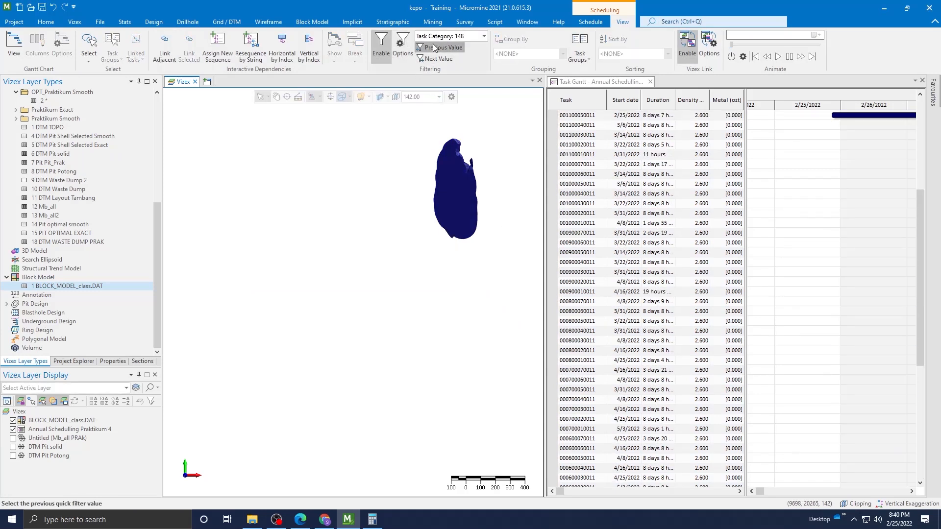
drag(504, 251, 429, 144)
drag(510, 237, 421, 117)
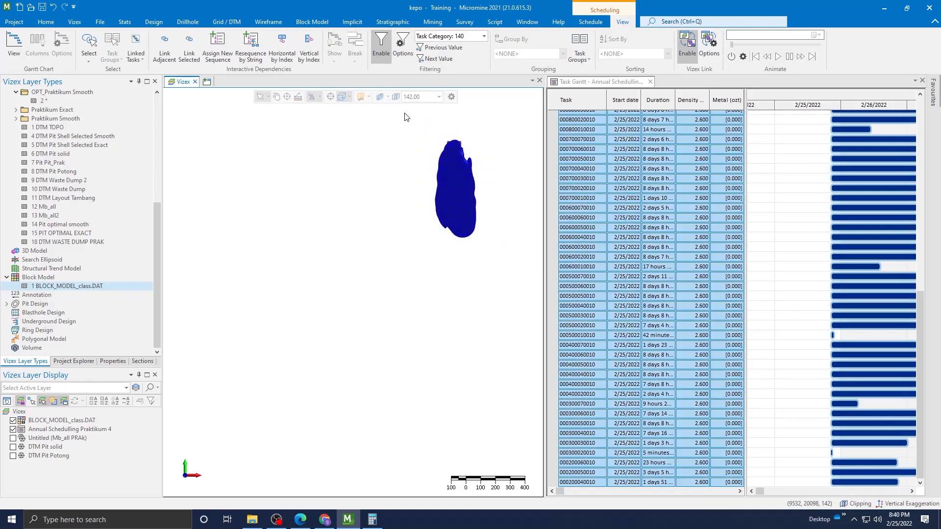
click(169, 50)
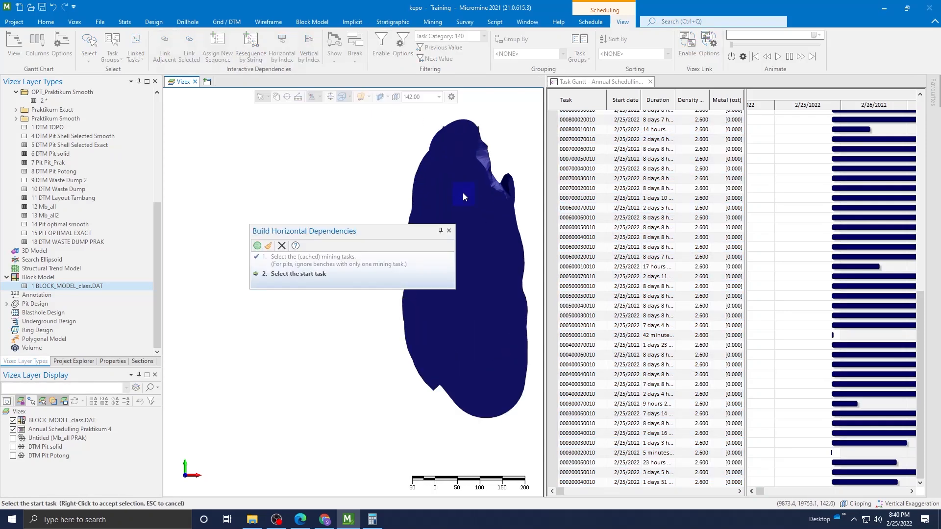
click(463, 192)
click(438, 50)
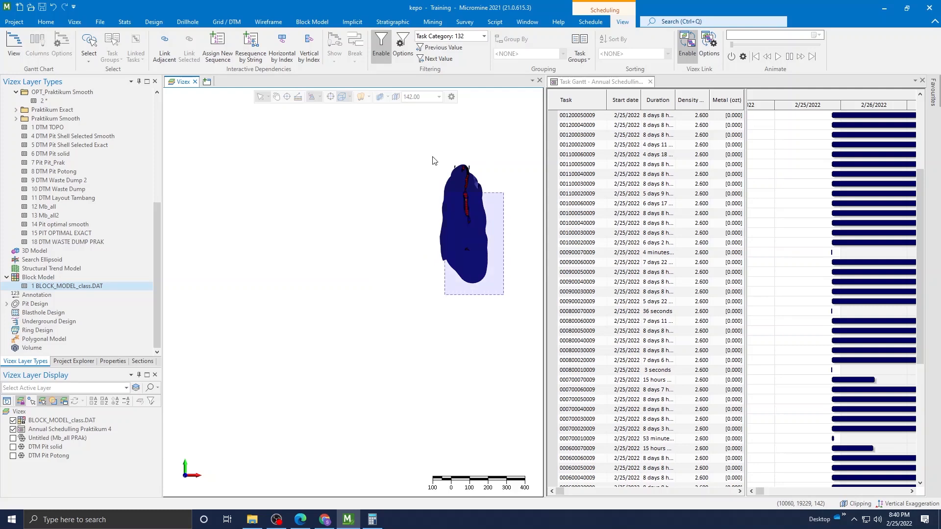
drag(434, 160, 429, 145)
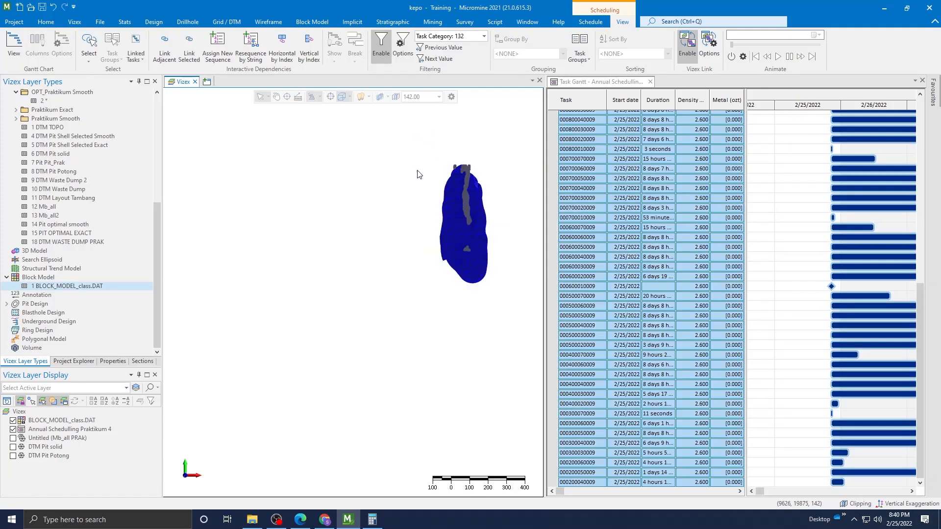
click(177, 64)
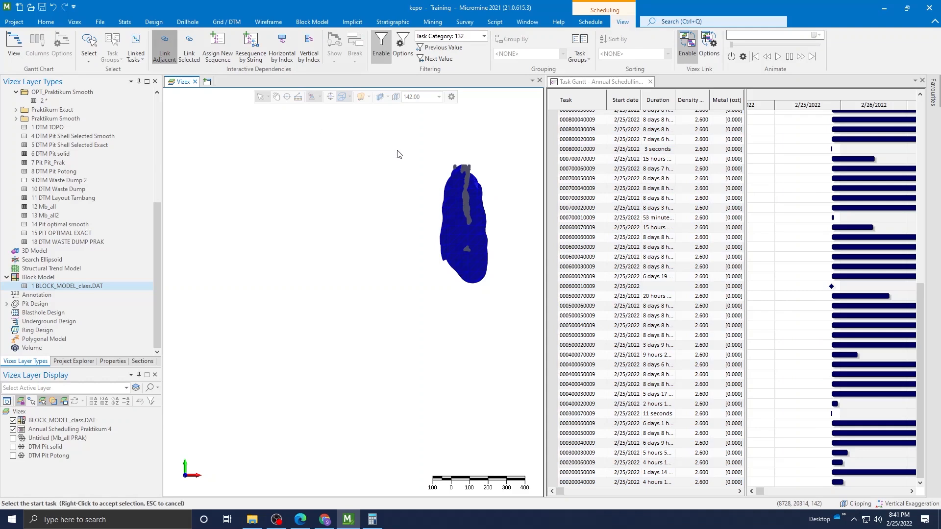
click(462, 218)
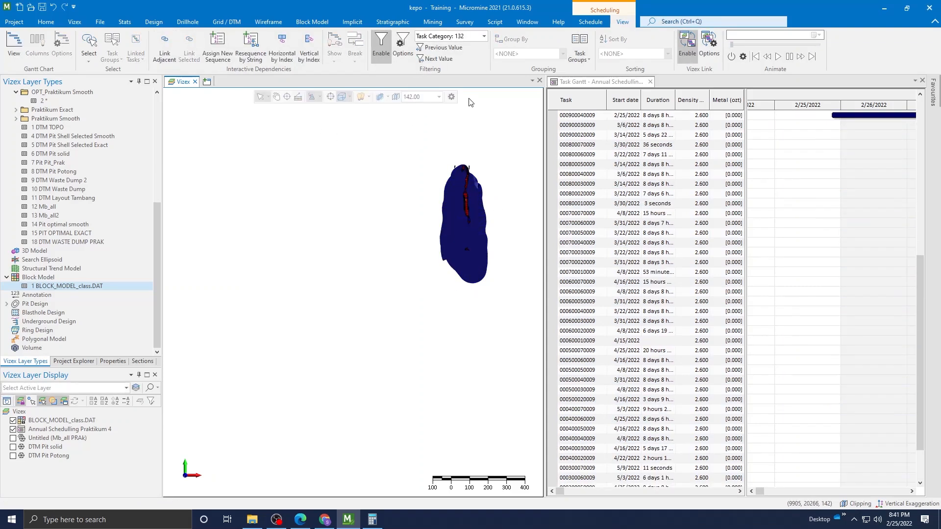
click(438, 47)
drag(498, 302, 430, 151)
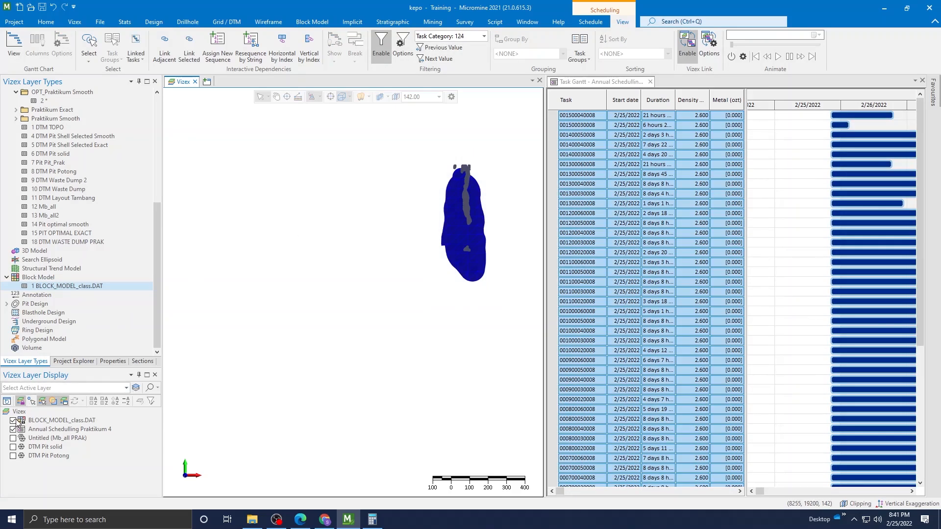
click(15, 421)
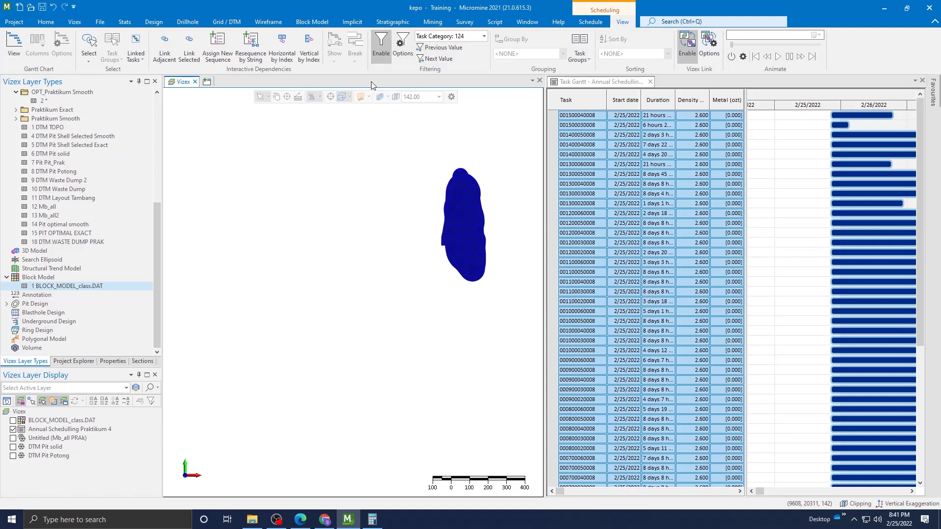
click(166, 48)
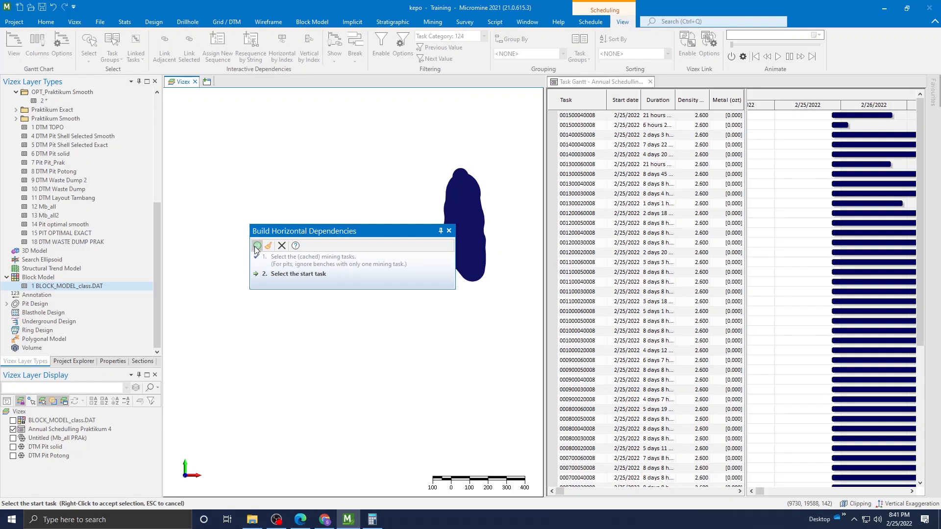
click(468, 212)
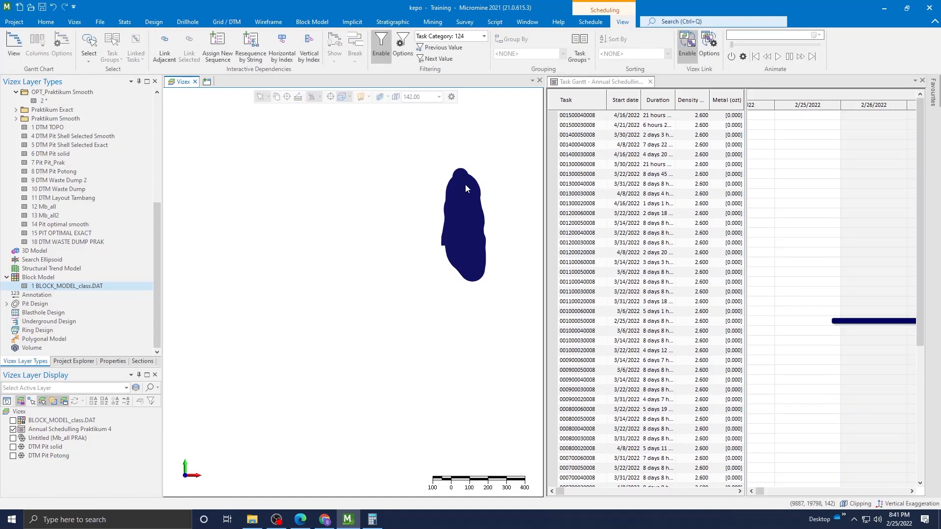
click(441, 49)
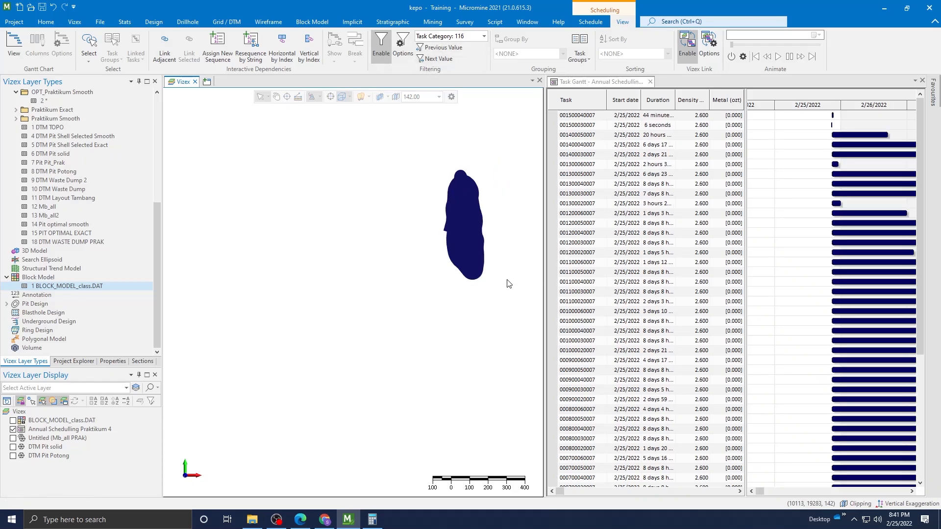
drag(510, 303, 435, 166)
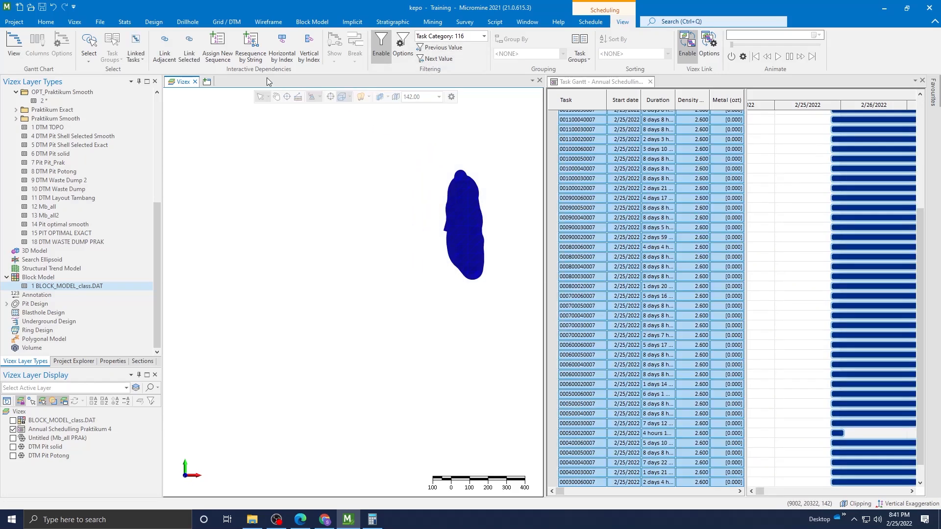
click(170, 49)
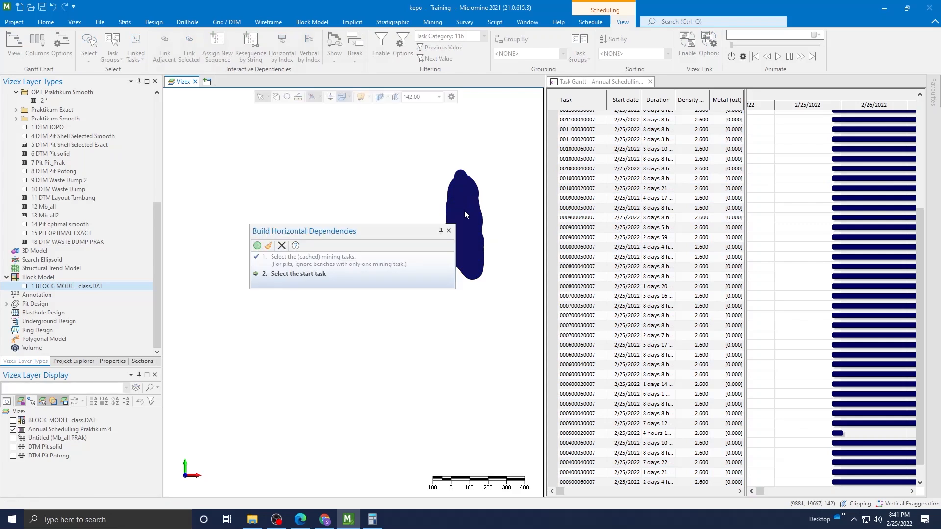
click(463, 211)
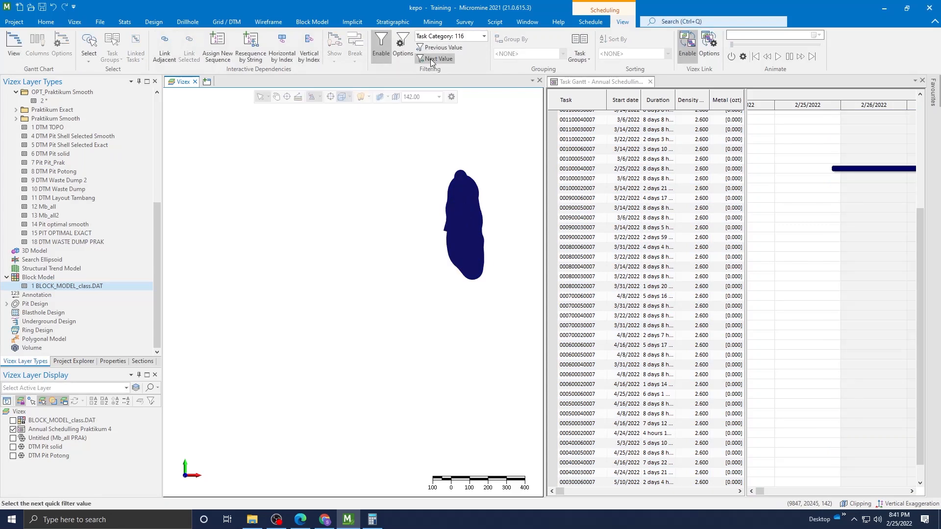
click(441, 47)
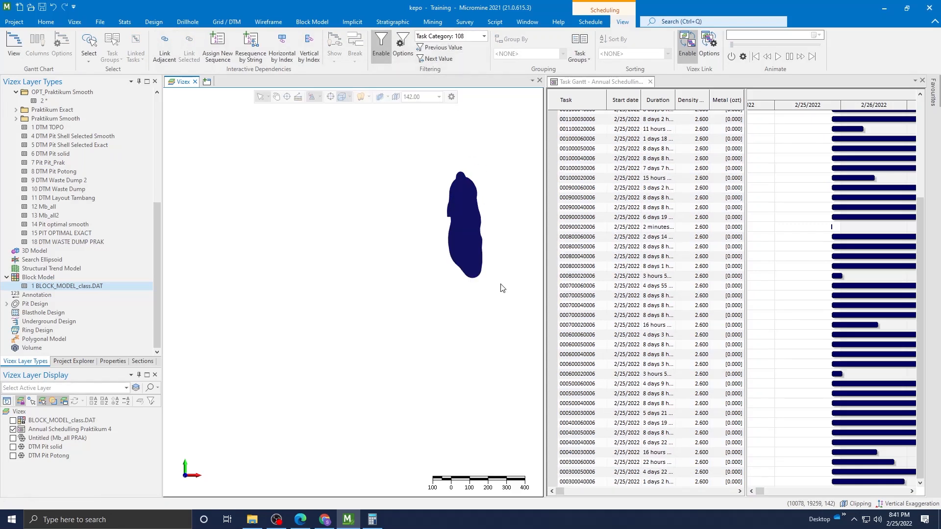
drag(492, 286, 437, 149)
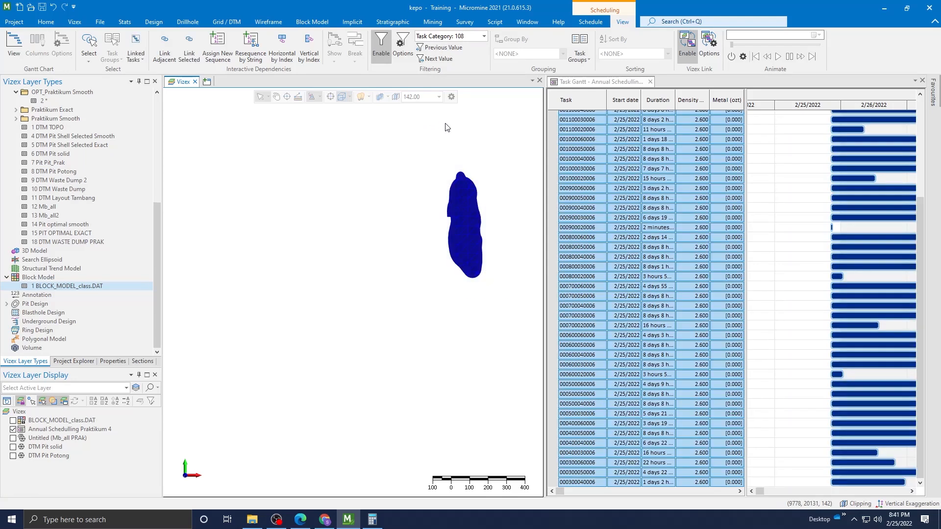
click(167, 48)
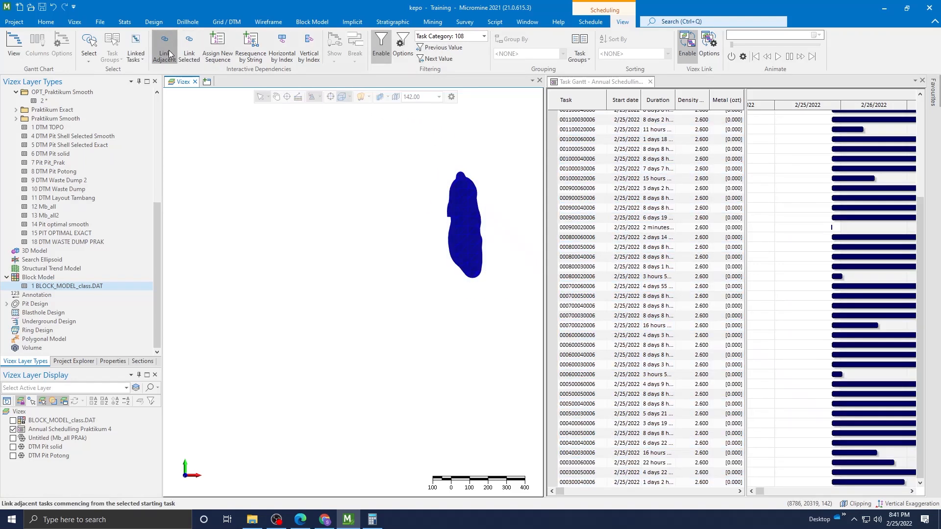
click(466, 213)
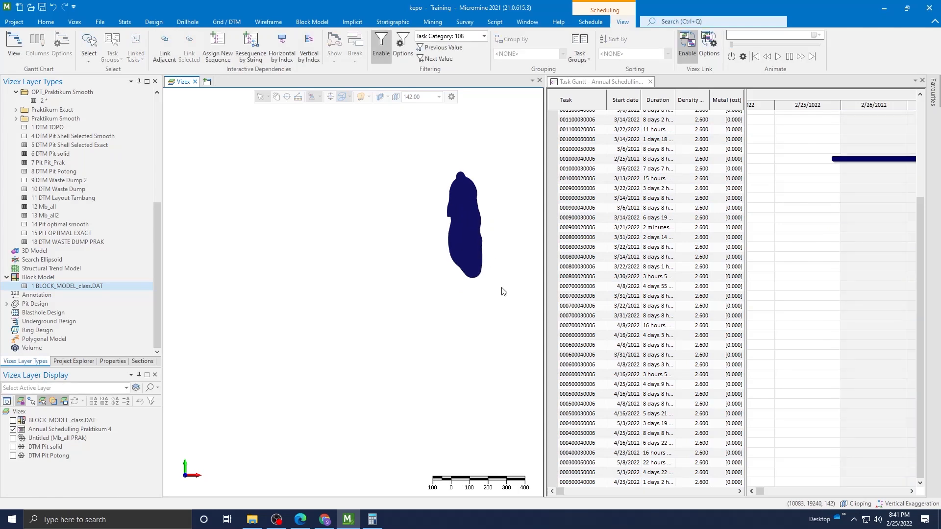
click(443, 48)
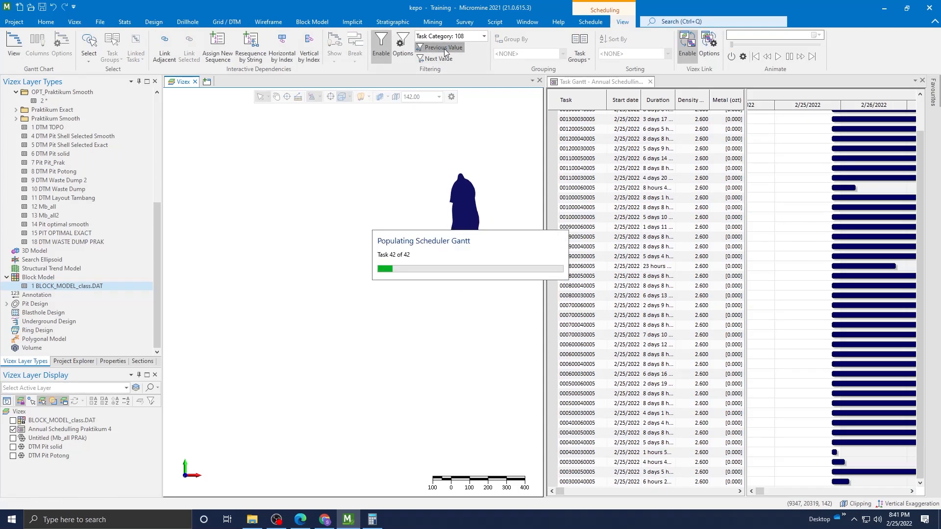
drag(493, 292, 417, 151)
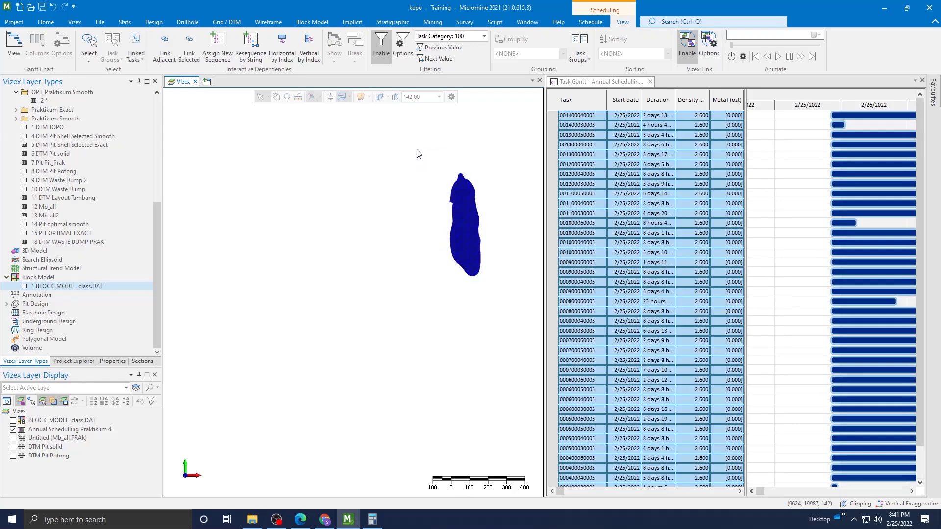
click(282, 46)
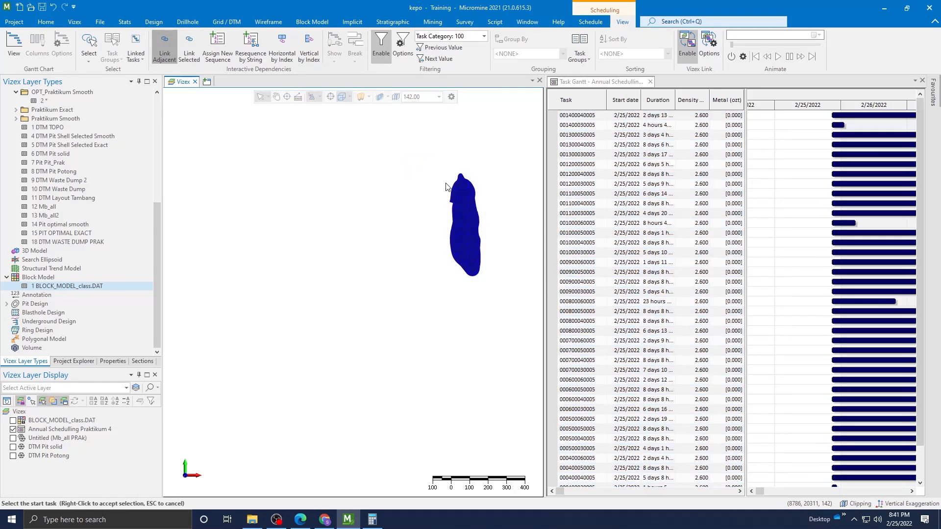
click(466, 211)
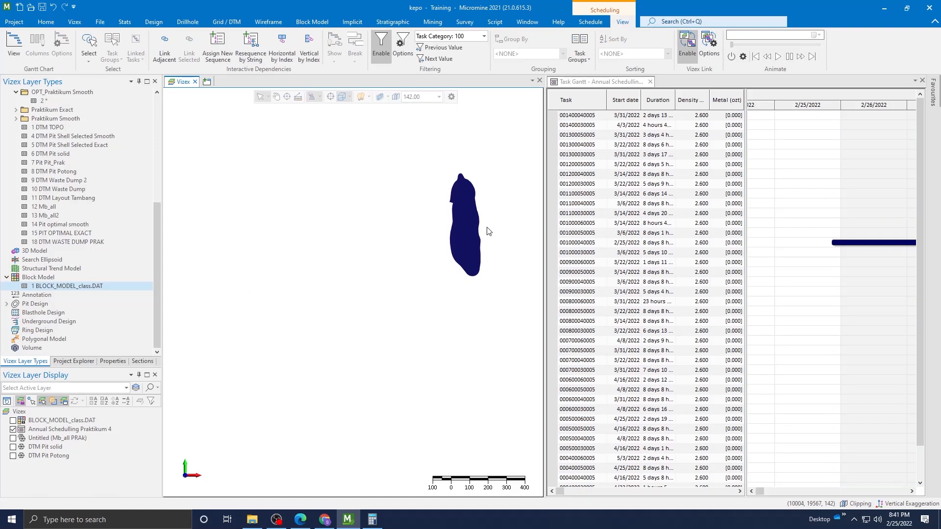
click(443, 47)
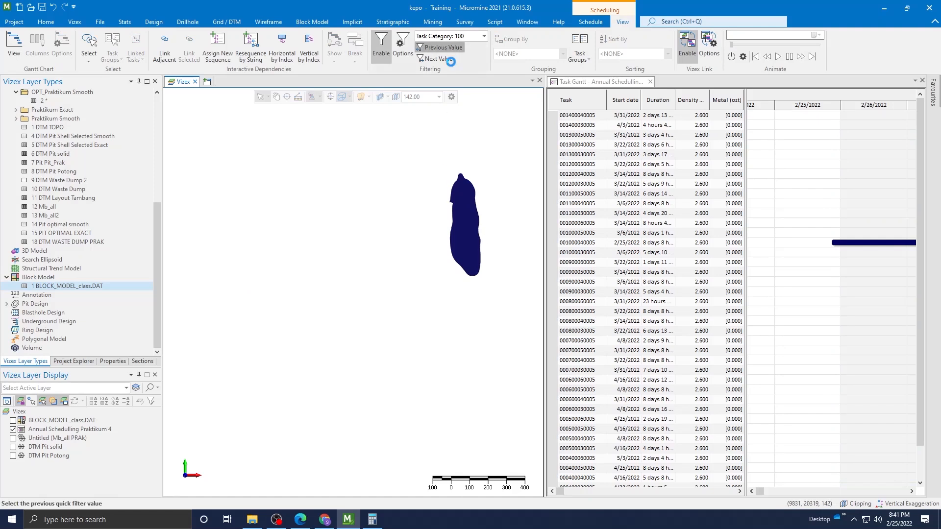
drag(434, 177, 434, 177)
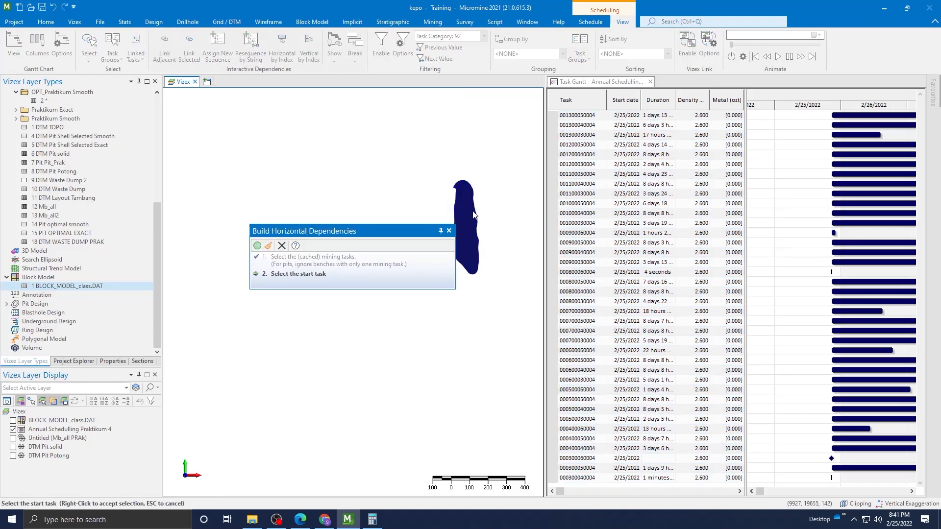
click(464, 213)
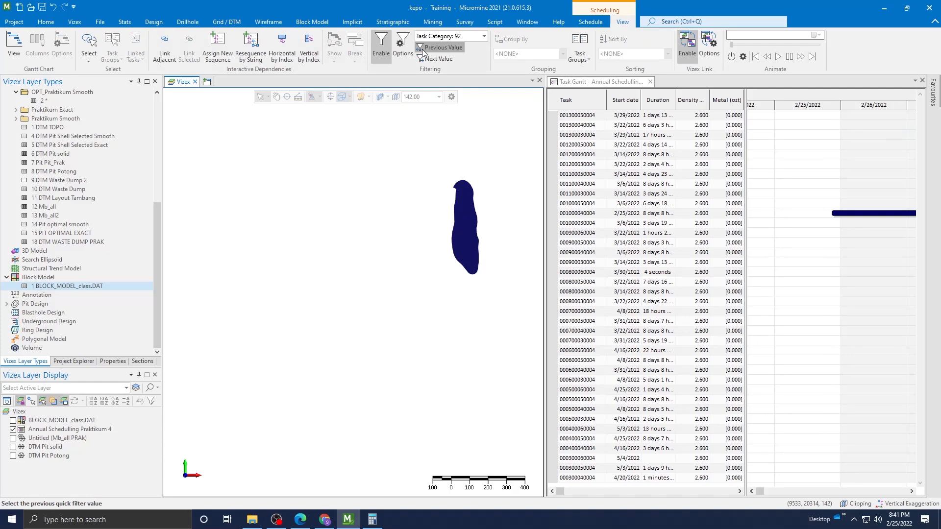
click(439, 47)
click(460, 239)
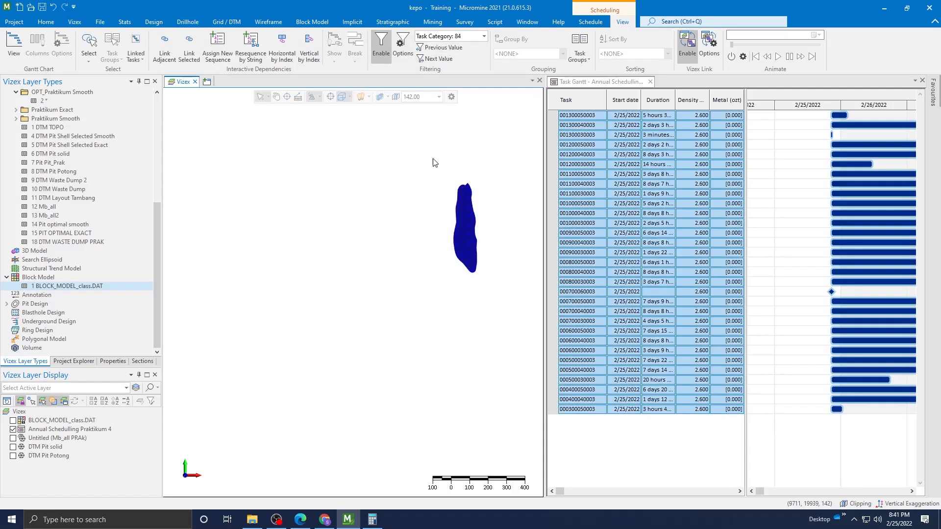
click(164, 47)
click(463, 216)
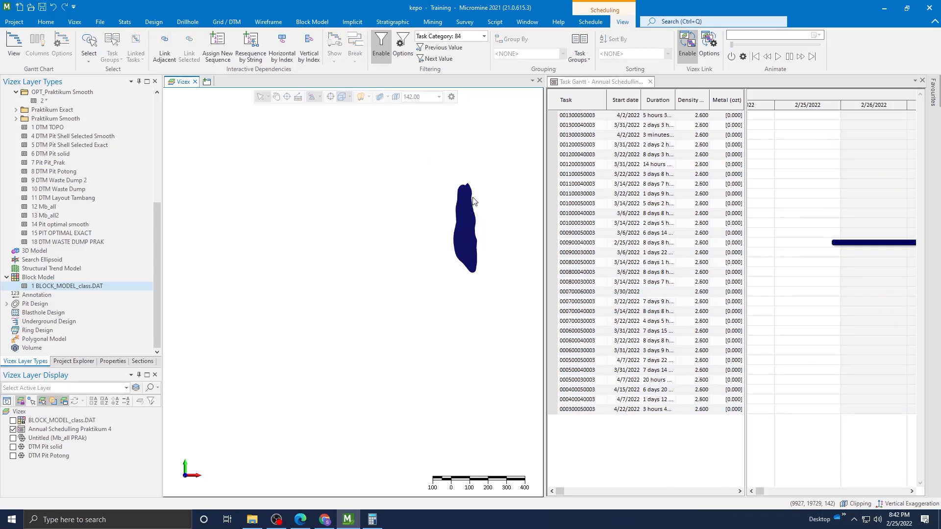
Switch the task filter to bench 76 and link its adjacent blocks, starting from a block near the middle of the bench.
click(454, 49)
drag(508, 290, 441, 181)
click(165, 46)
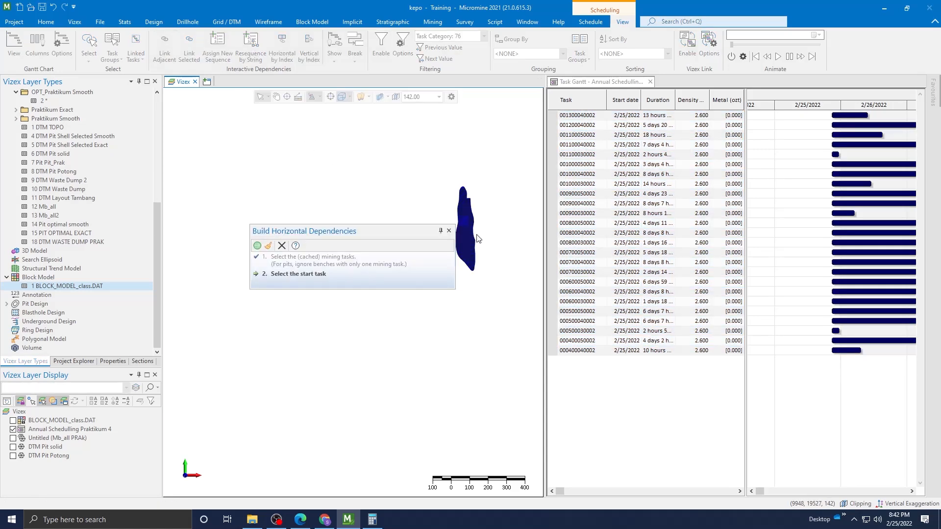
click(477, 239)
click(439, 47)
drag(500, 289, 429, 142)
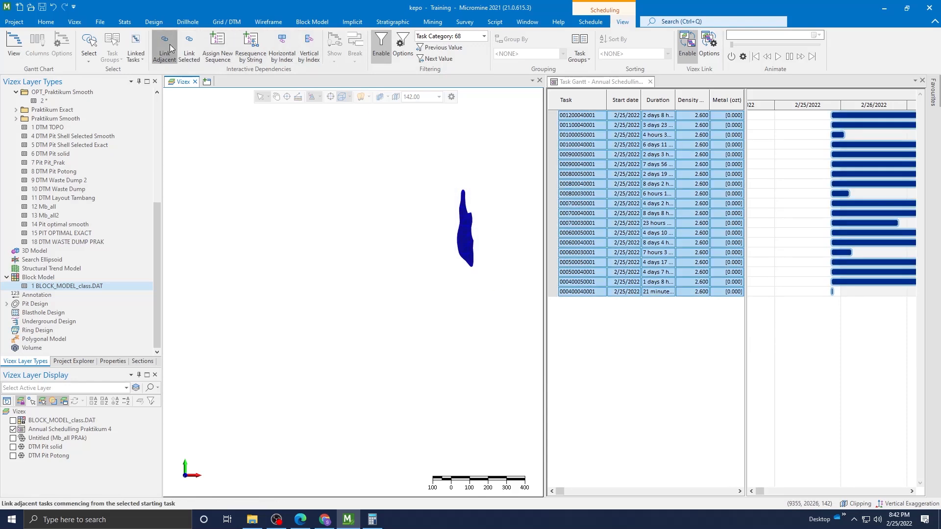
click(281, 49)
click(466, 229)
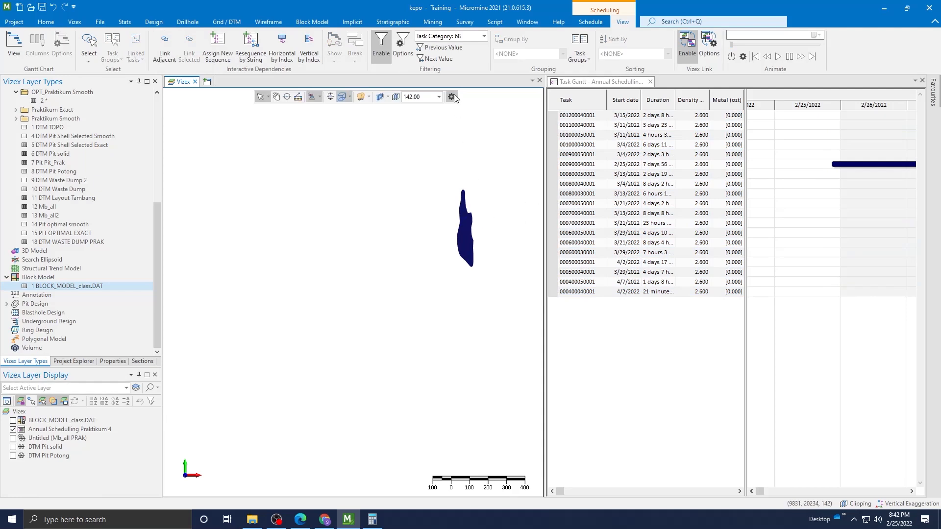
click(441, 47)
drag(486, 267, 443, 180)
click(166, 49)
click(466, 239)
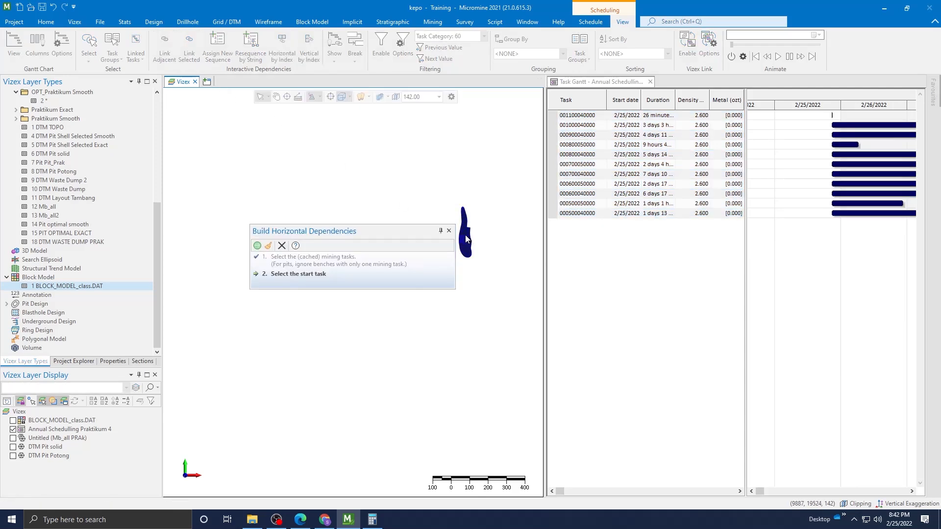
right_click(466, 238)
drag(501, 287, 466, 255)
Turn off the task category filter to show the blocks of all benches together in the Gantt chart and 3D view.
click(452, 47)
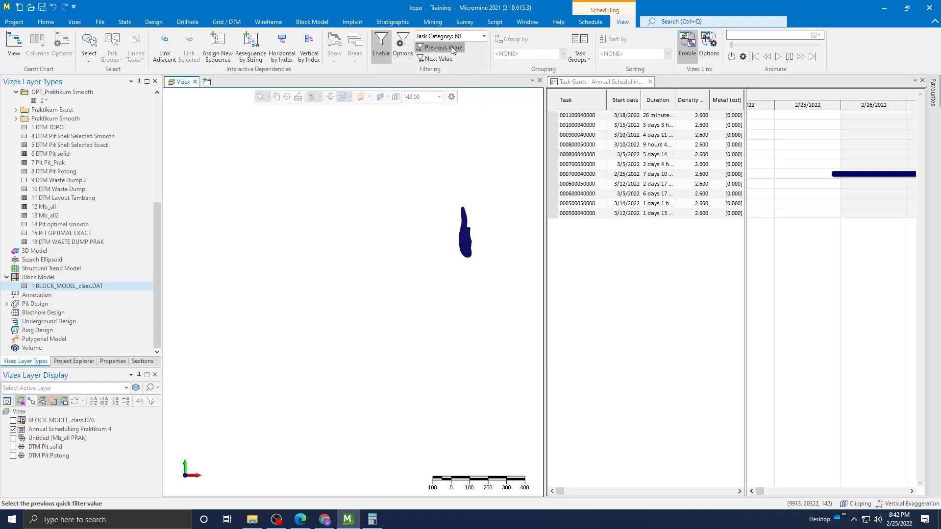
click(381, 47)
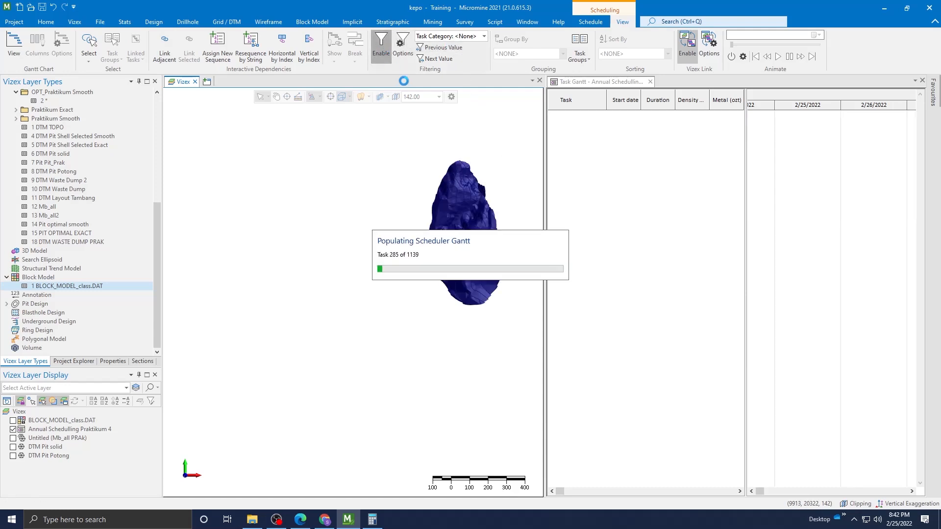
scroll(501, 204, up, 4)
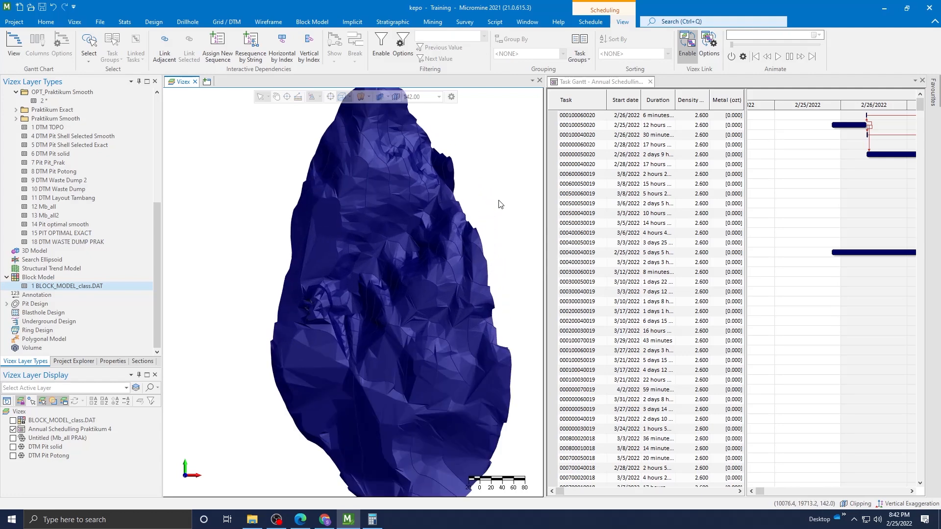
Select all the blocks in a 3D orientation and generate vertical dependencies by Index, with interstage dependencies by Stage and a bench lag of 3.
scroll(499, 203, down, 1)
click(277, 97)
drag(526, 277, 399, 105)
click(298, 97)
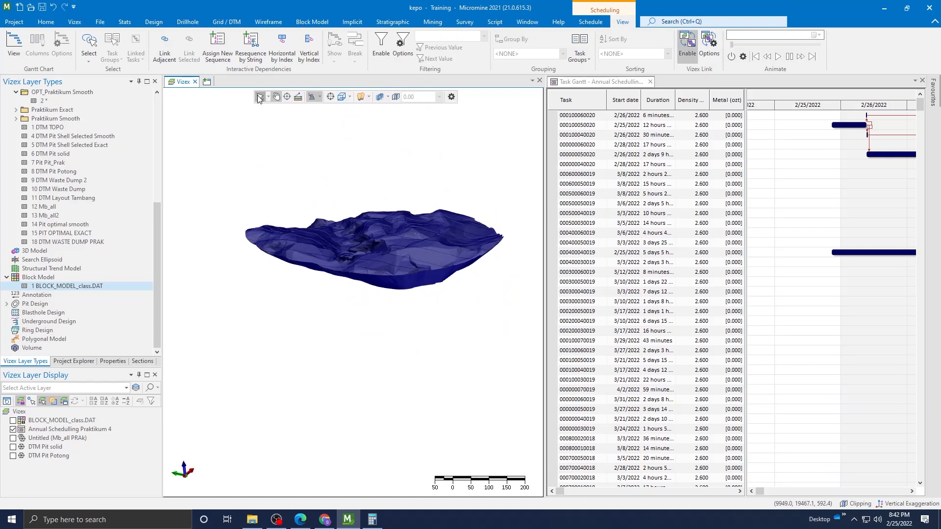
drag(523, 368, 244, 179)
drag(516, 358, 223, 182)
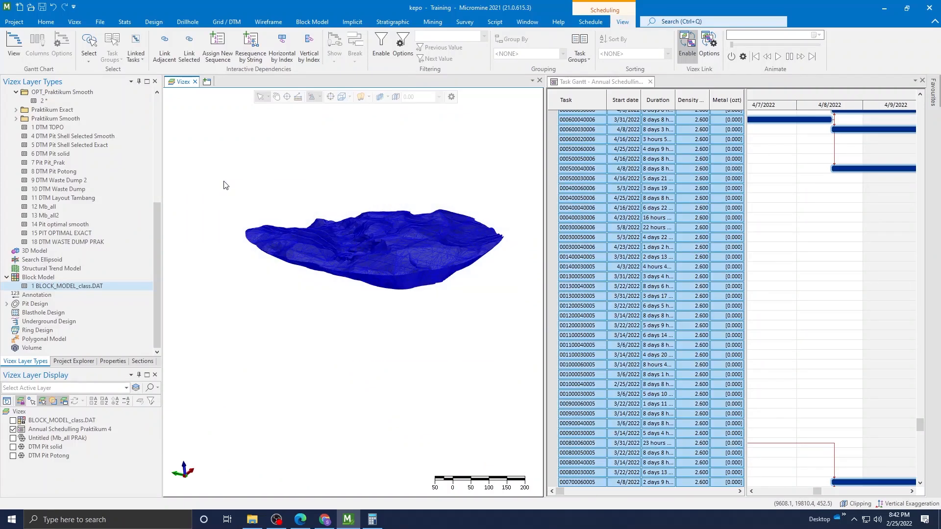
click(310, 54)
click(472, 272)
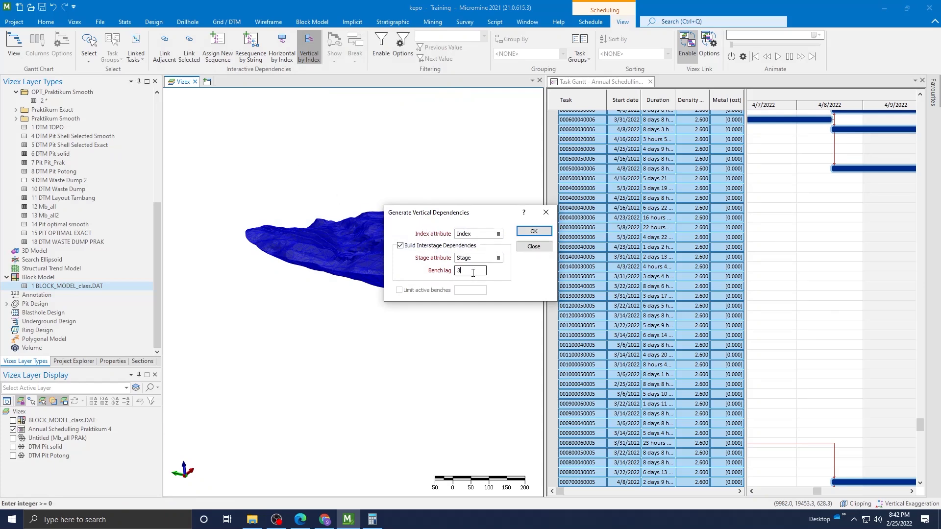
click(475, 258)
click(540, 233)
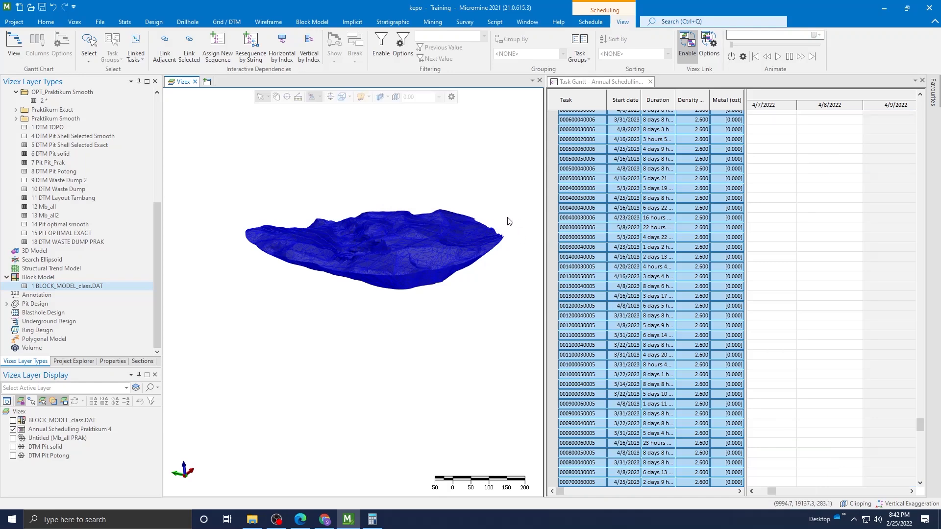
Clear the block selection and return the pit model to plan view.
scroll(512, 196, down, 3)
scroll(514, 201, up, 3)
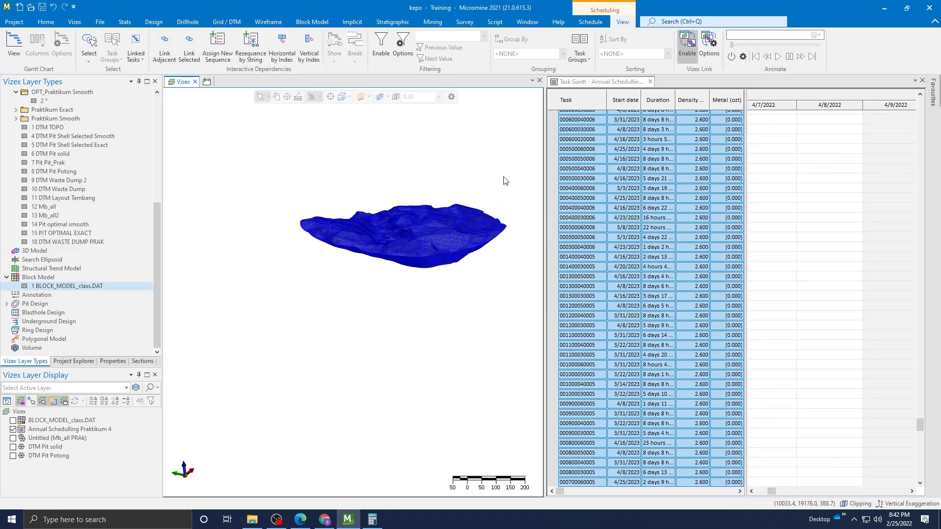
click(501, 184)
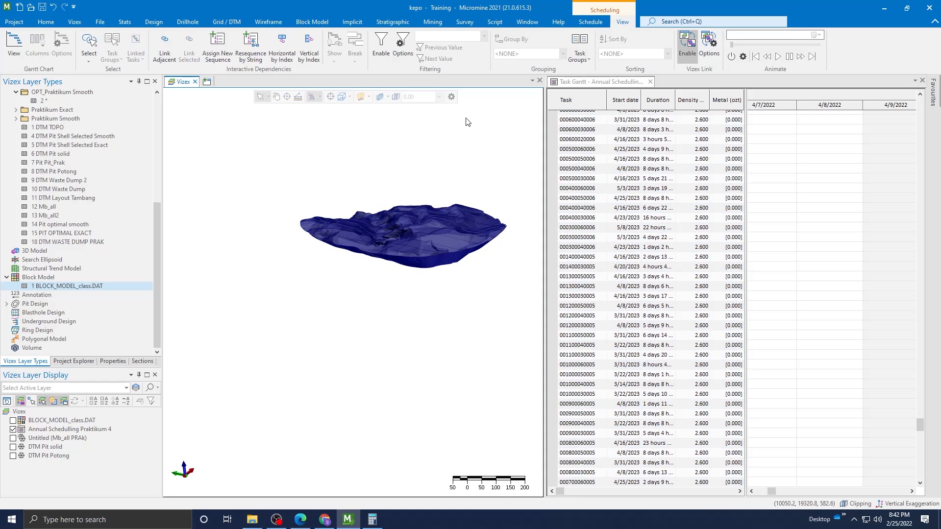
click(275, 96)
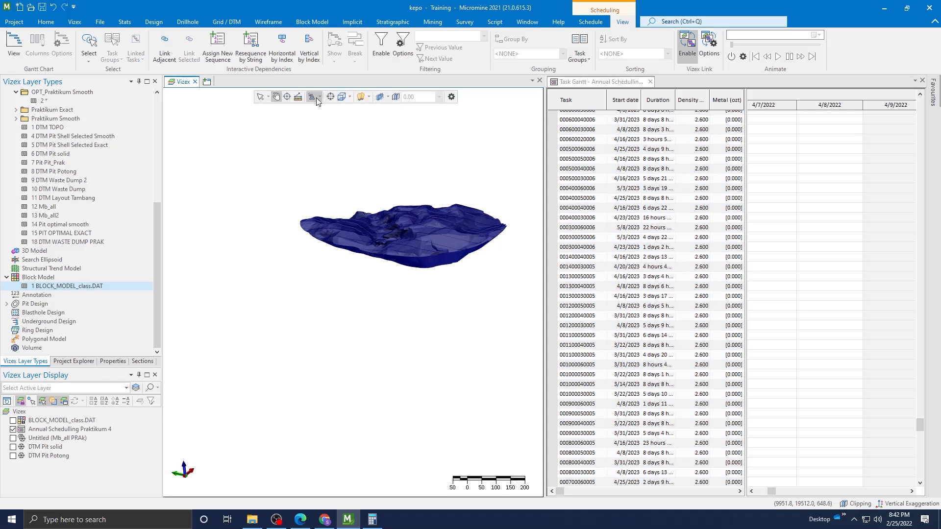
click(342, 97)
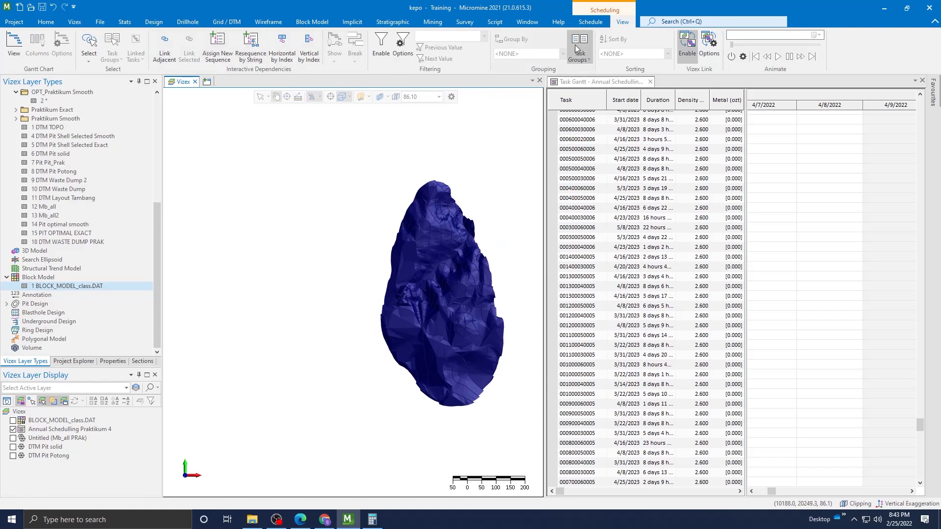
Close the 3D view and examine the task start dates and bars across all benches in the Gantt chart.
click(590, 22)
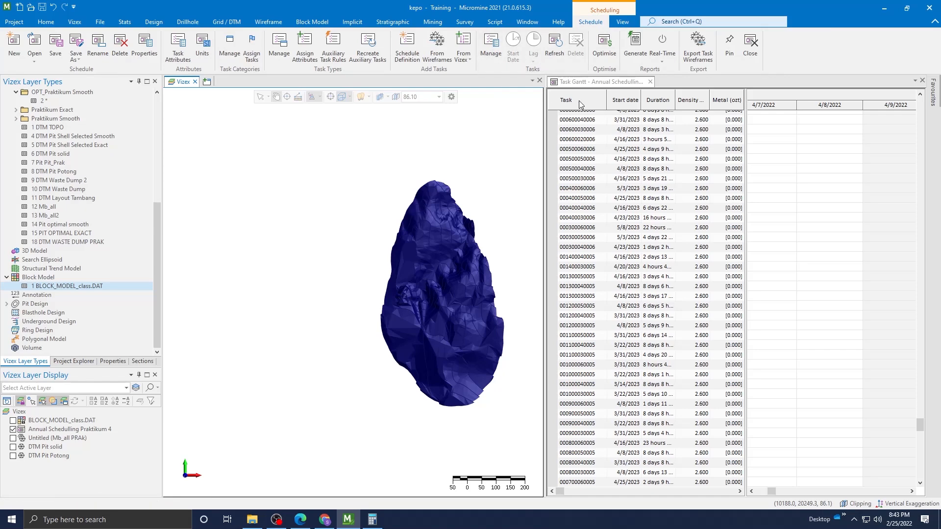
scroll(650, 208, down, 3)
scroll(650, 208, up, 8)
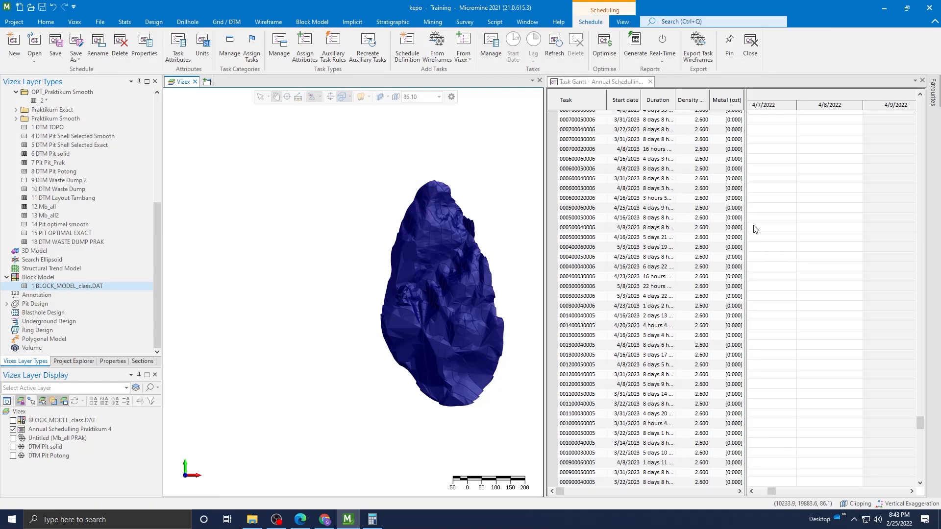
click(539, 82)
scroll(507, 190, up, 7)
drag(919, 415, 919, 371)
scroll(684, 433, down, 7)
scroll(510, 444, up, 3)
drag(423, 491, 378, 491)
scroll(397, 469, down, 20)
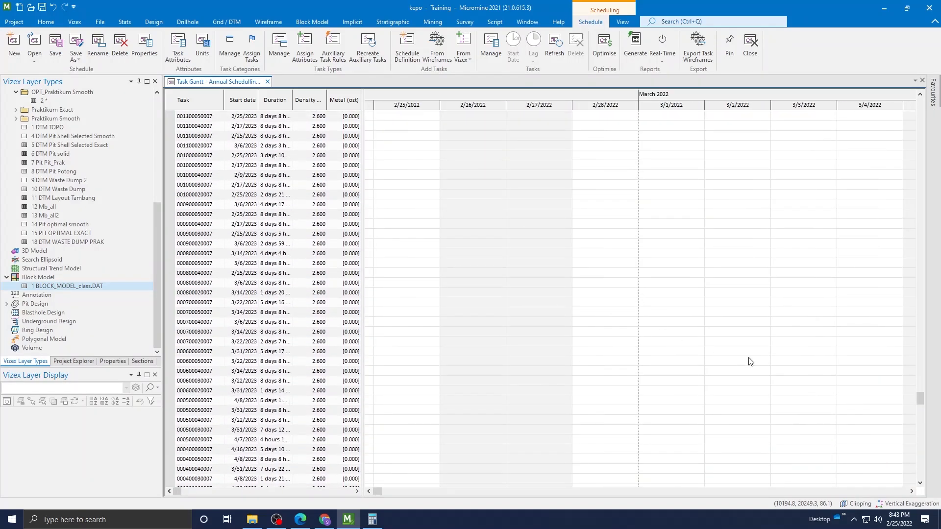
scroll(663, 214, up, 3)
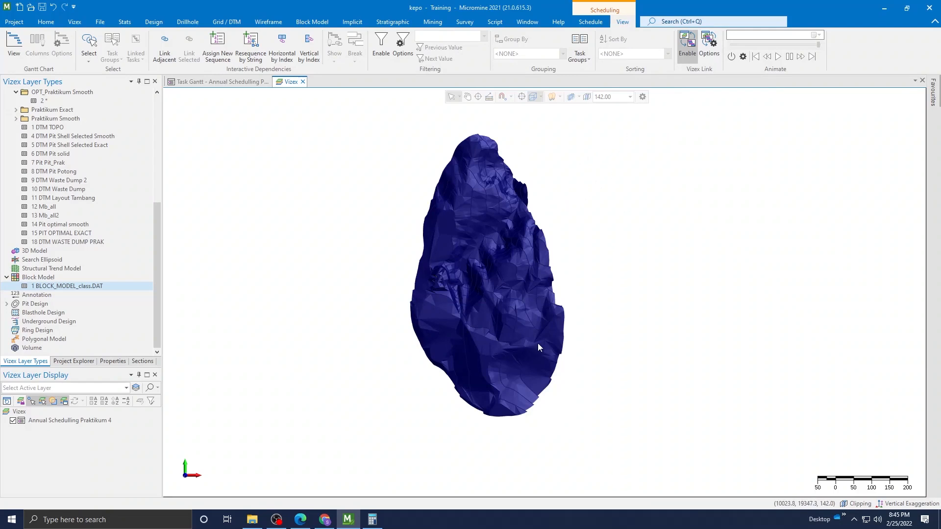
Select all the blocks and set the Schedule Optimiser to a 10-year term with a 9% discount rate.
scroll(539, 331, up, 1)
scroll(539, 331, down, 1)
drag(622, 451, 362, 125)
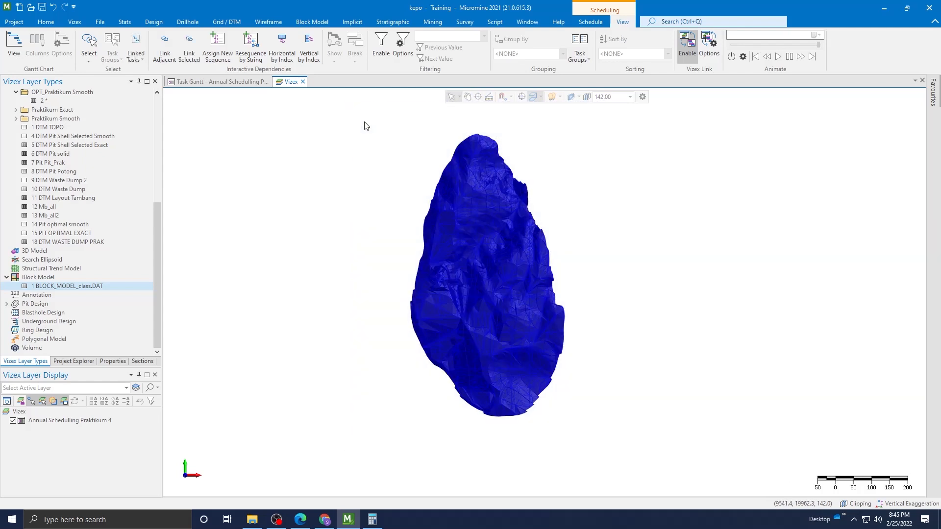
click(588, 22)
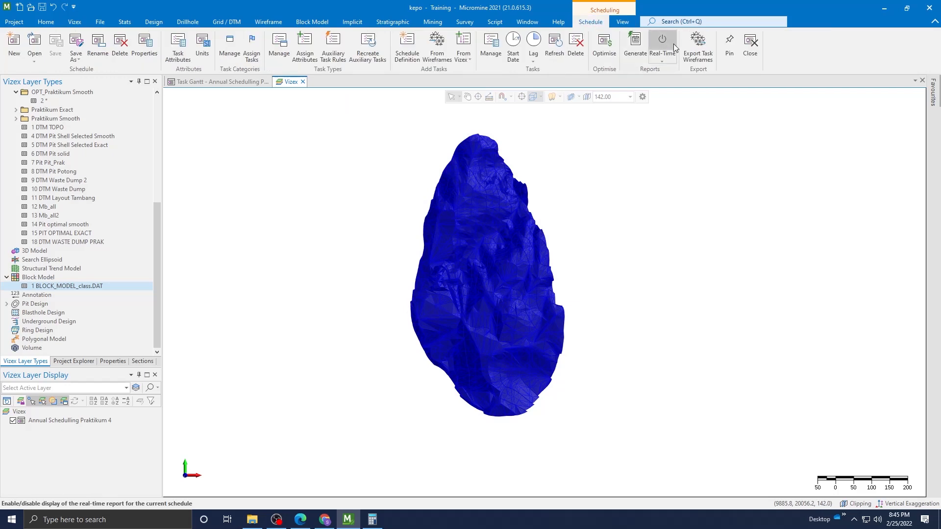
click(602, 44)
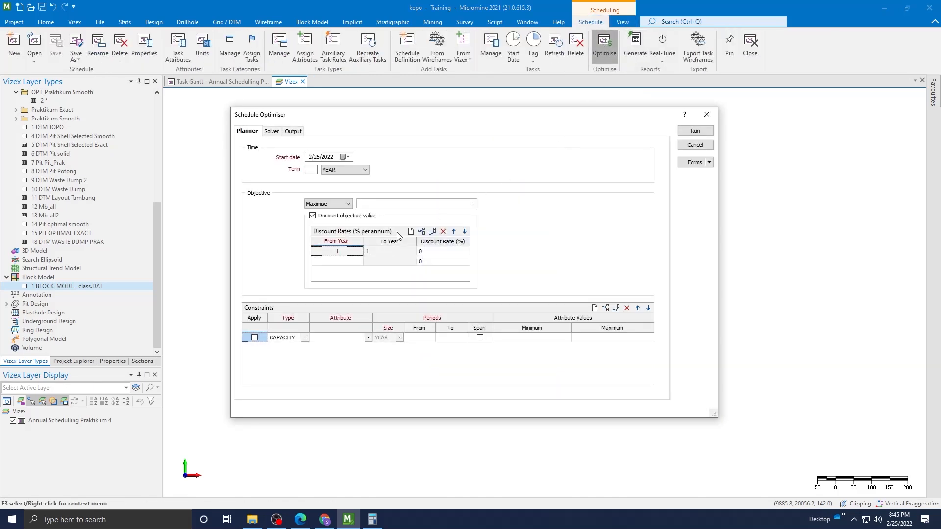
click(311, 169)
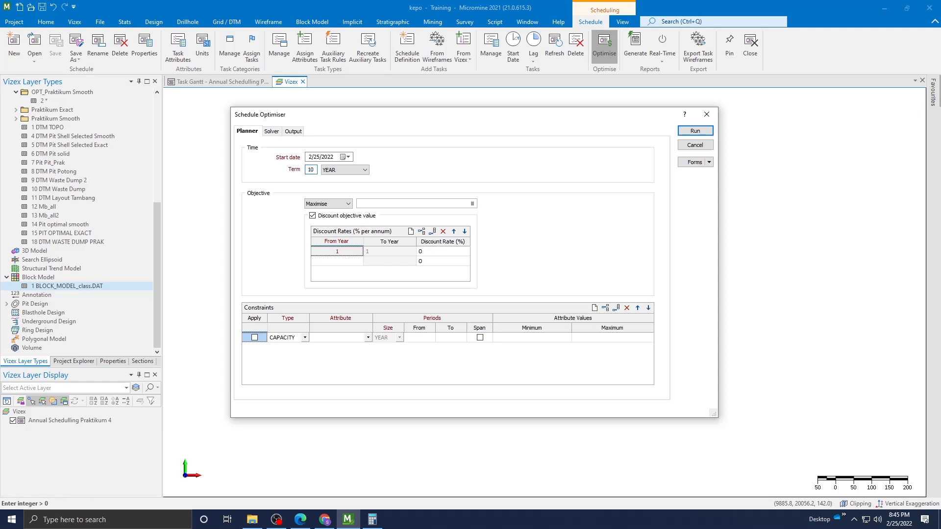
click(437, 253)
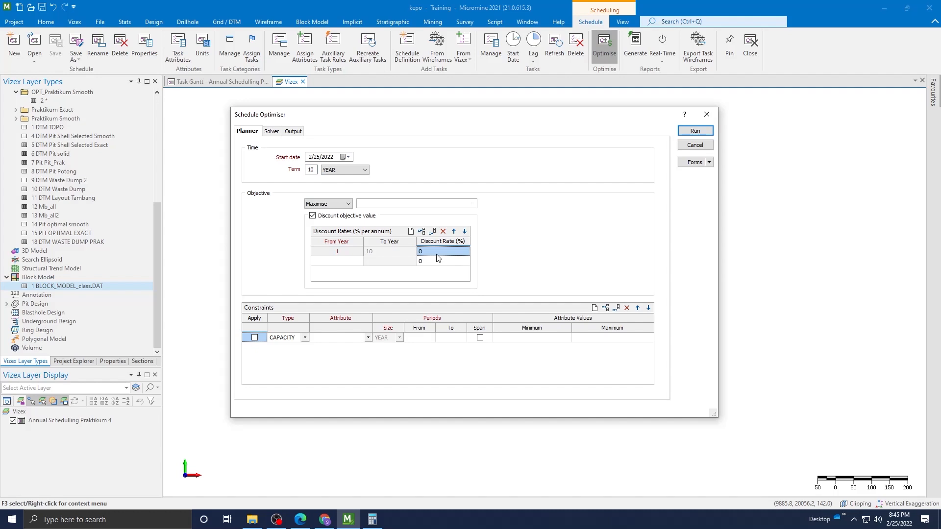
text(9)
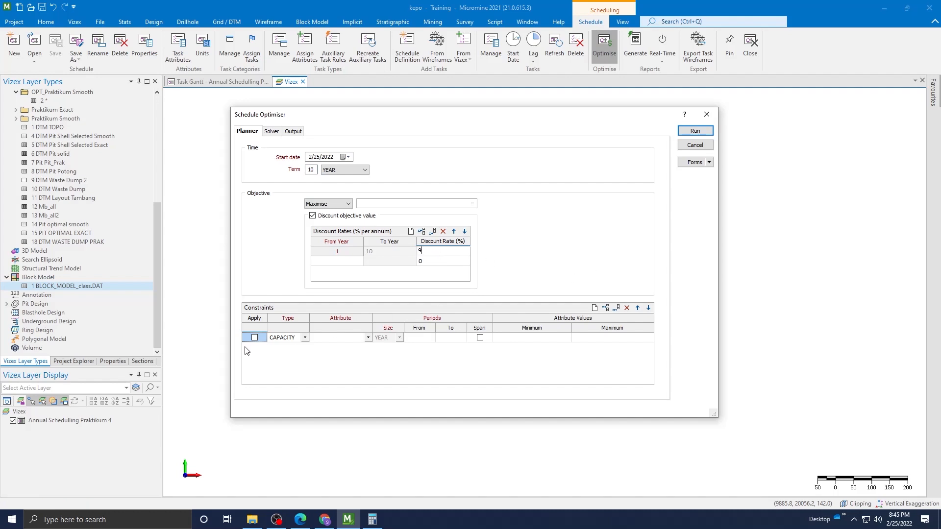
Apply a CAPACITY constraint on Volume for yearly periods 1 to 10.
click(259, 338)
click(305, 338)
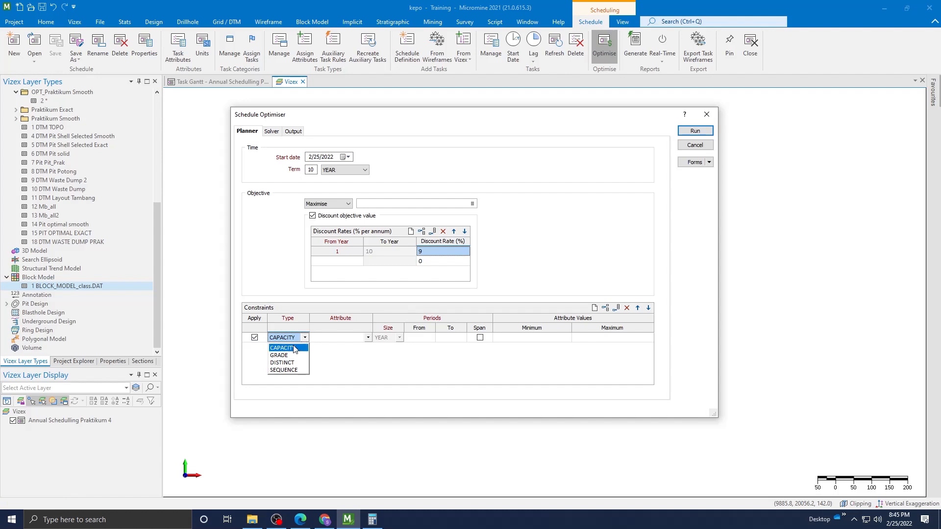
click(300, 346)
click(365, 338)
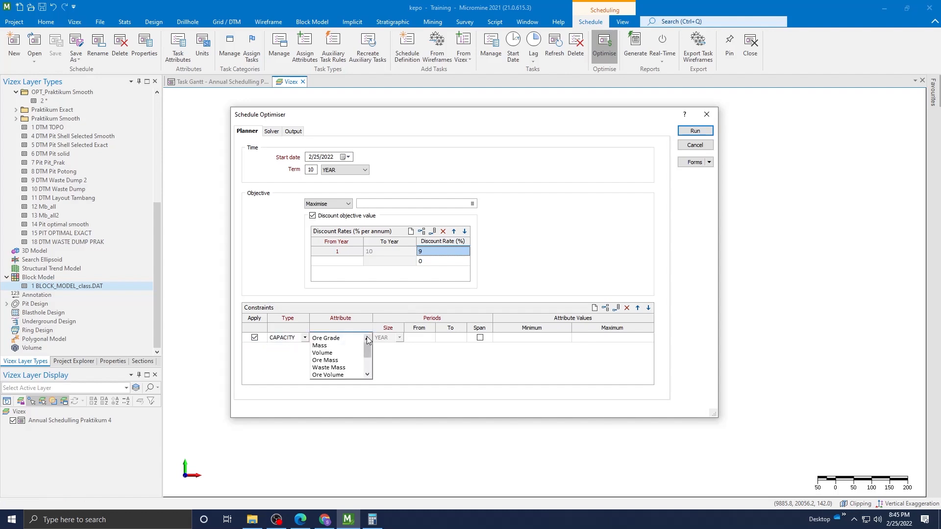
click(328, 359)
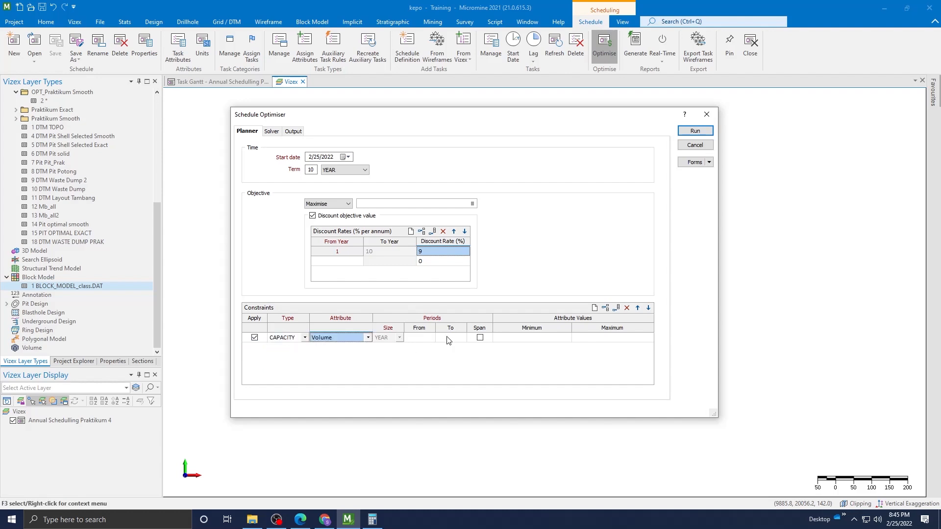
click(420, 338)
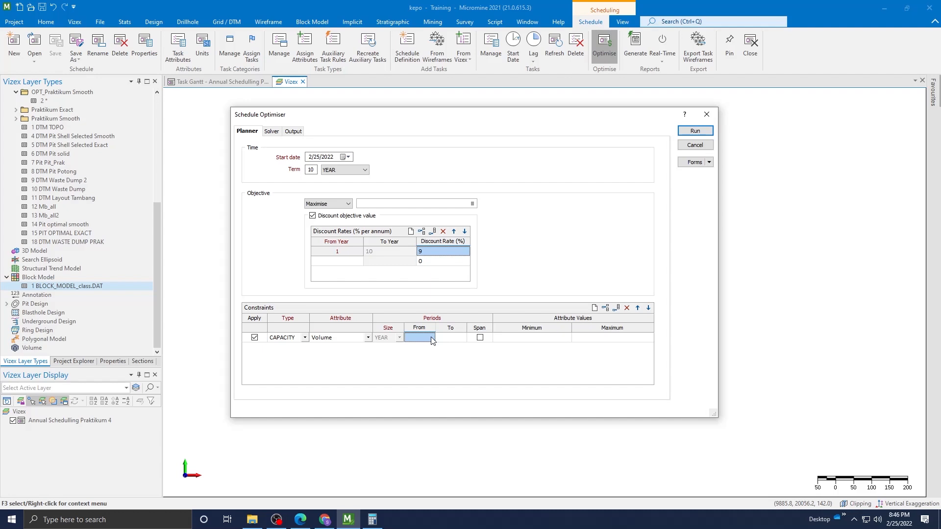
text(1)
click(459, 336)
text(10)
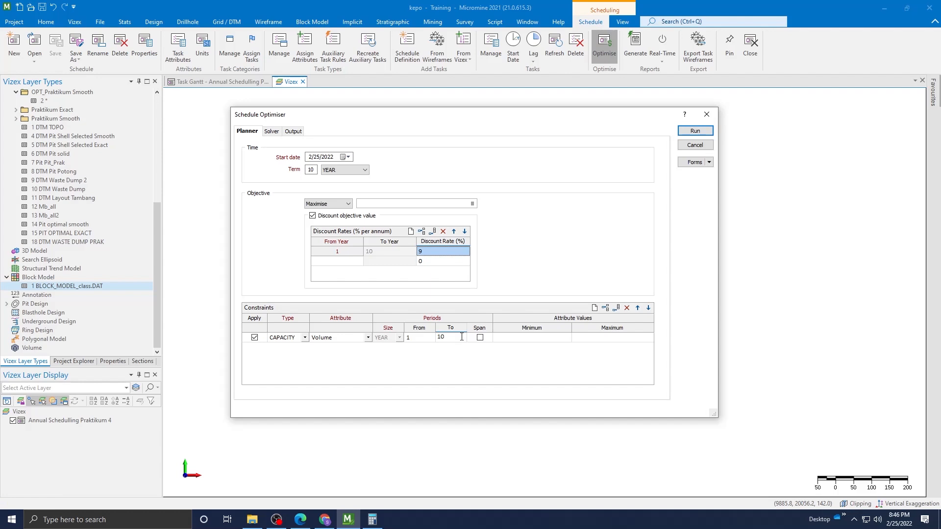
Set the volume constraint's minimum to 1400000 and maximum to 1500000.
click(531, 337)
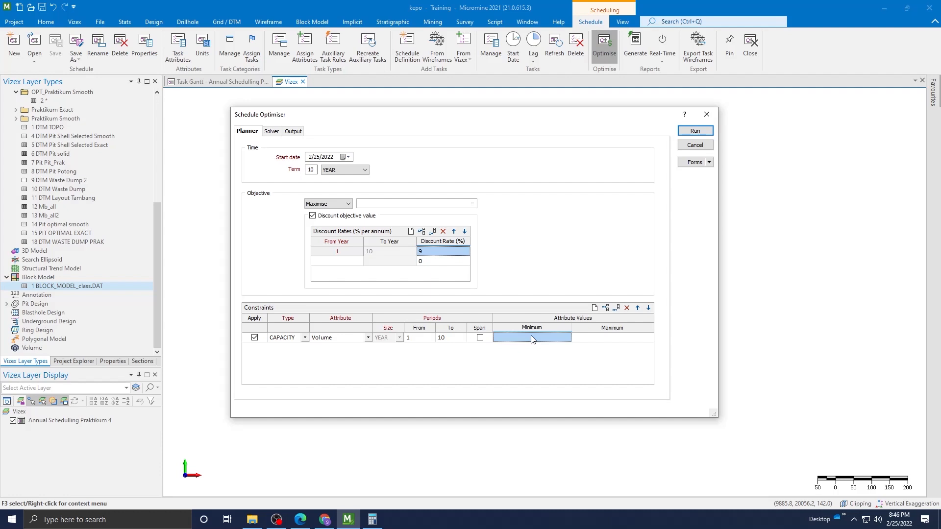
text(1400000)
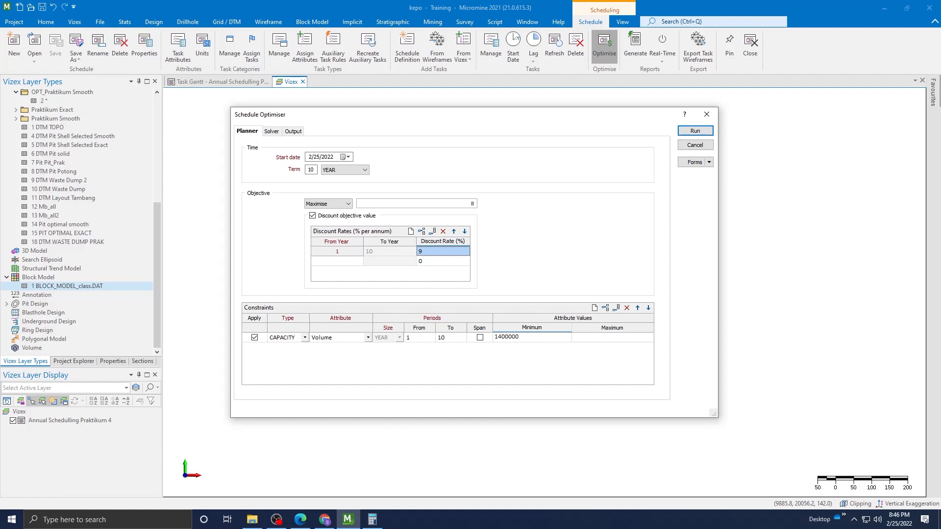
click(607, 338)
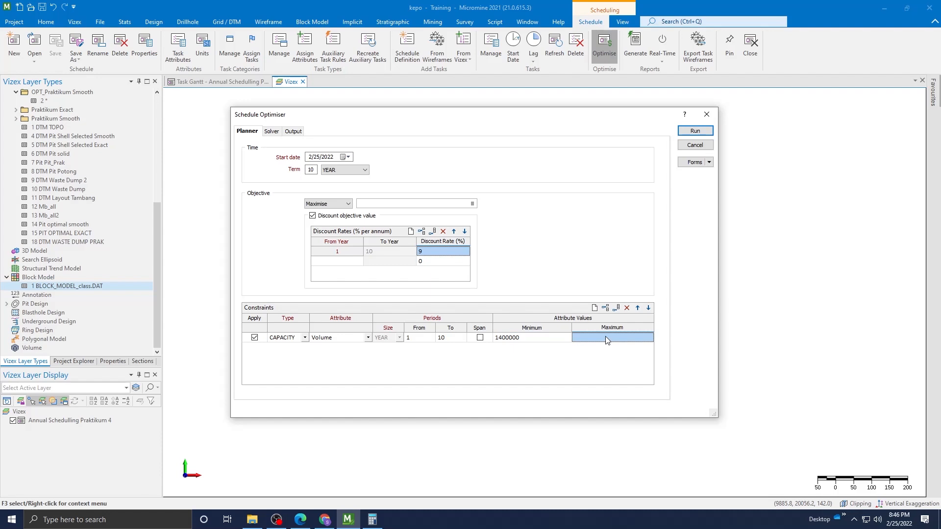
text(1500000)
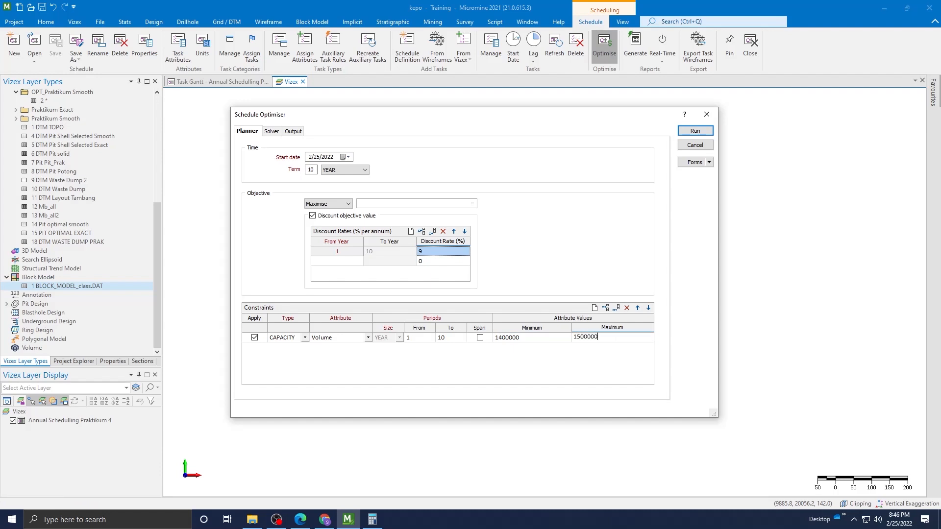
Add a Summary by Period report to the optimiser output, with the report file named "schedul prak".
click(275, 133)
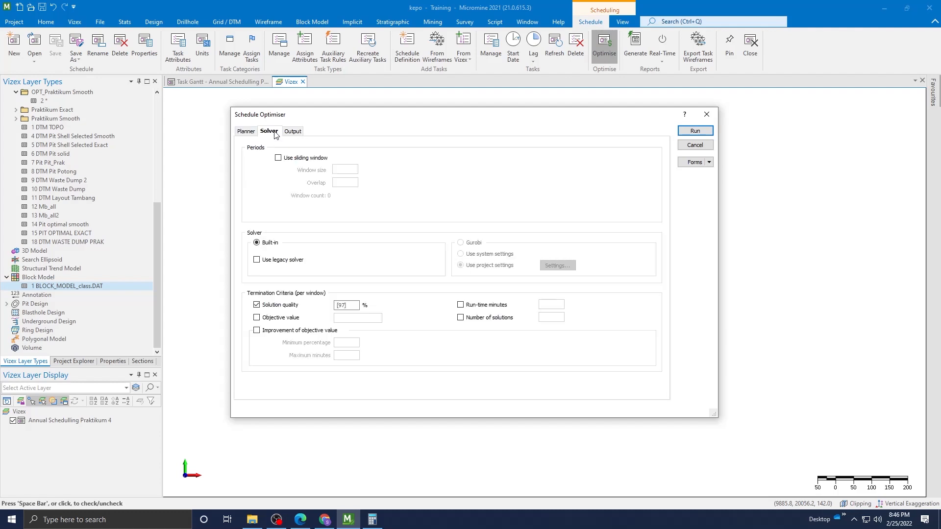
click(293, 132)
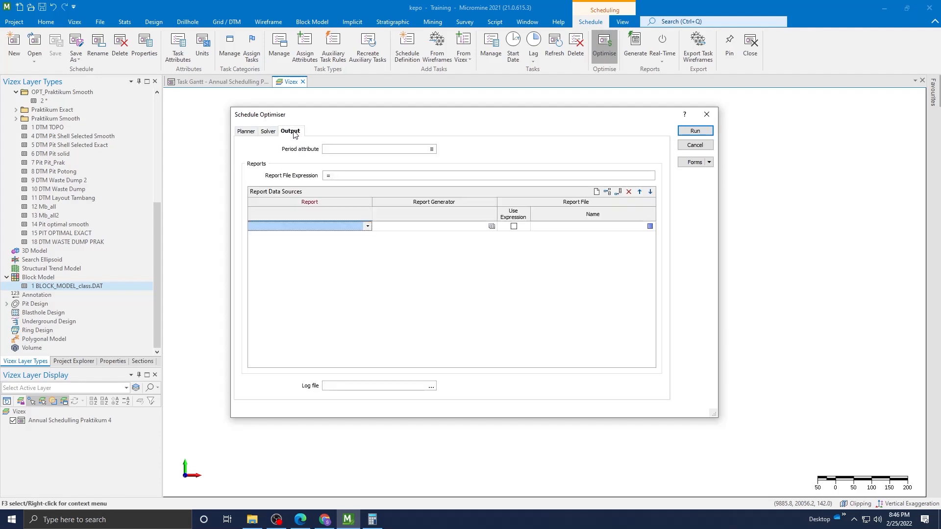
click(367, 226)
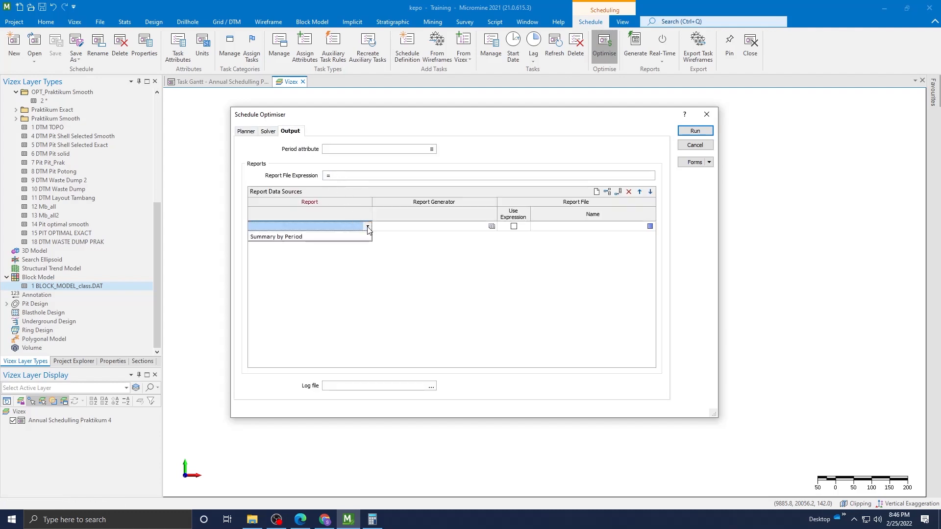
click(333, 236)
click(561, 226)
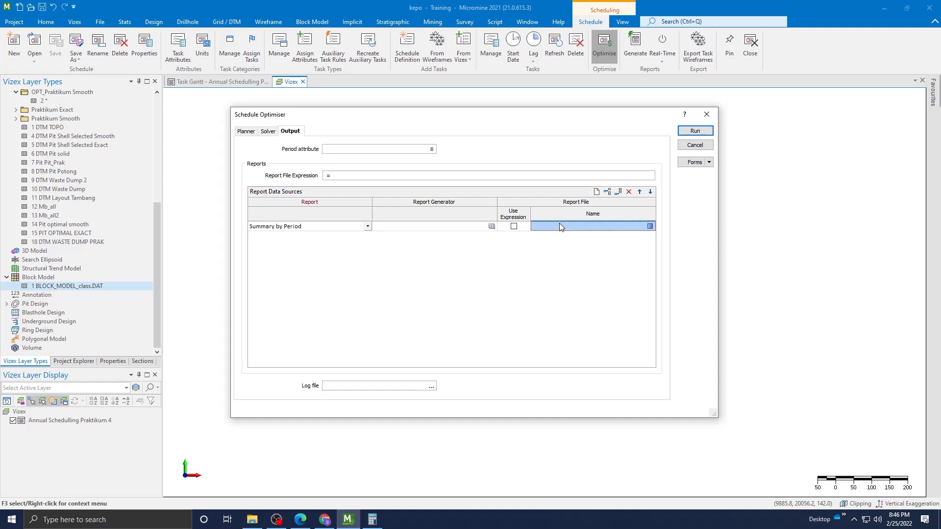
text(schedul prak)
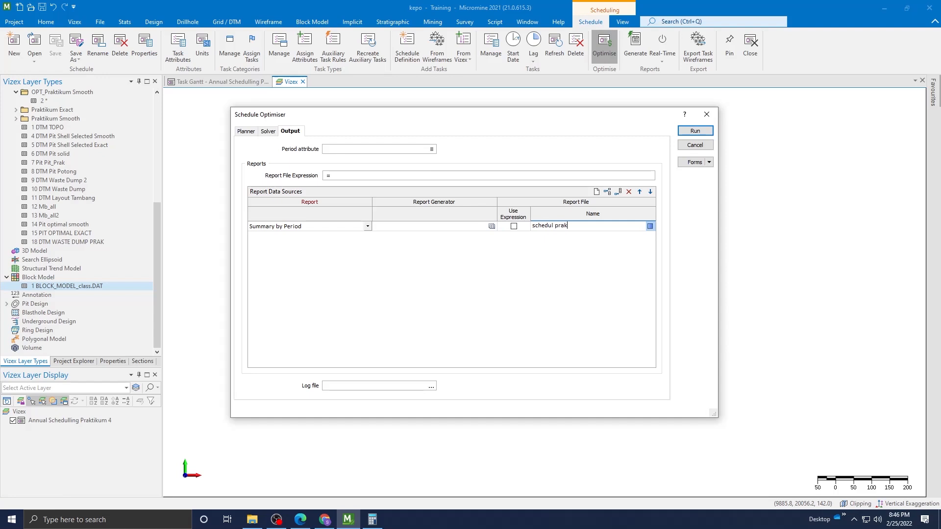
Check the optimiser's solver and planner settings and try to run the schedule optimisation.
click(269, 131)
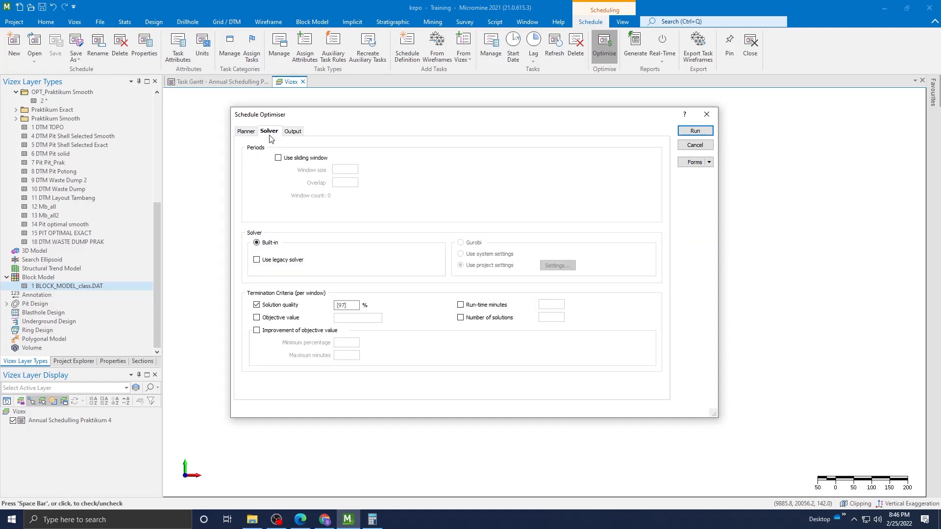
click(246, 132)
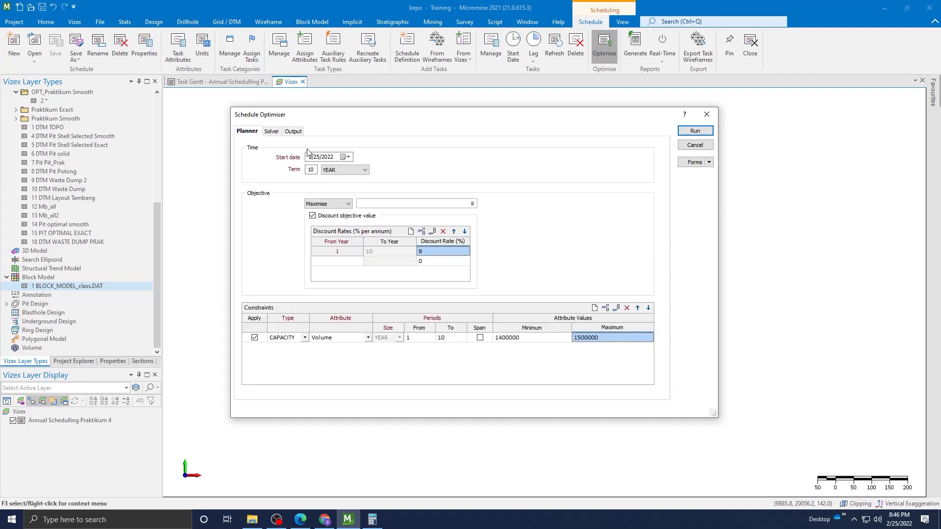
click(695, 131)
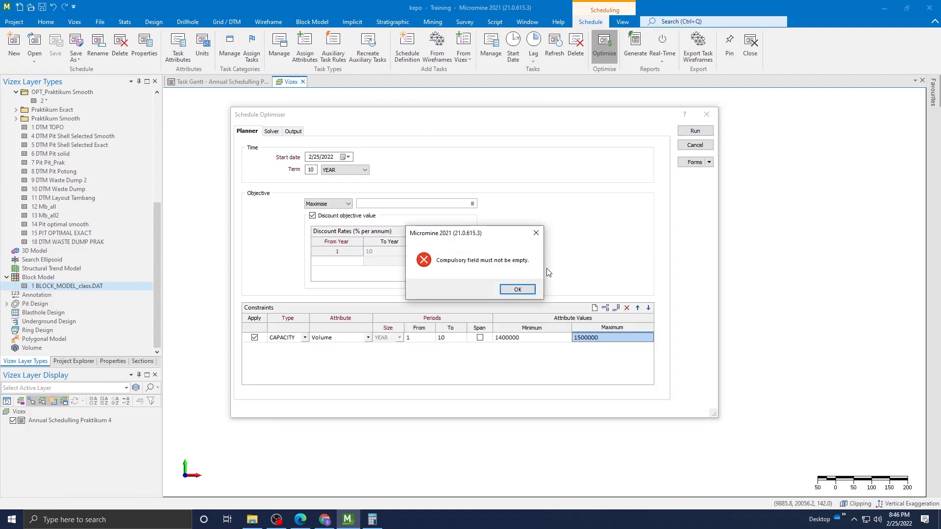
Set the optimiser objective to maximise Volume, run the schedule optimisation and close the optimiser.
click(519, 290)
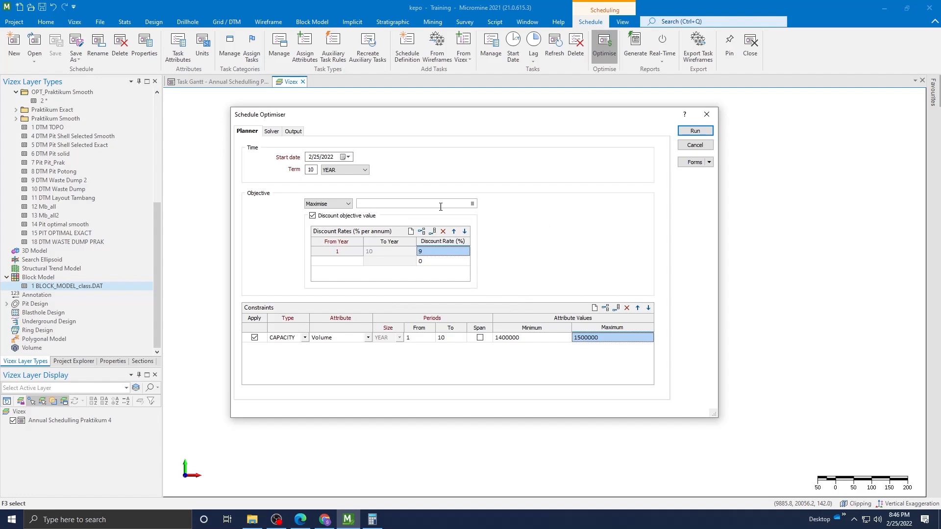
click(472, 204)
click(422, 252)
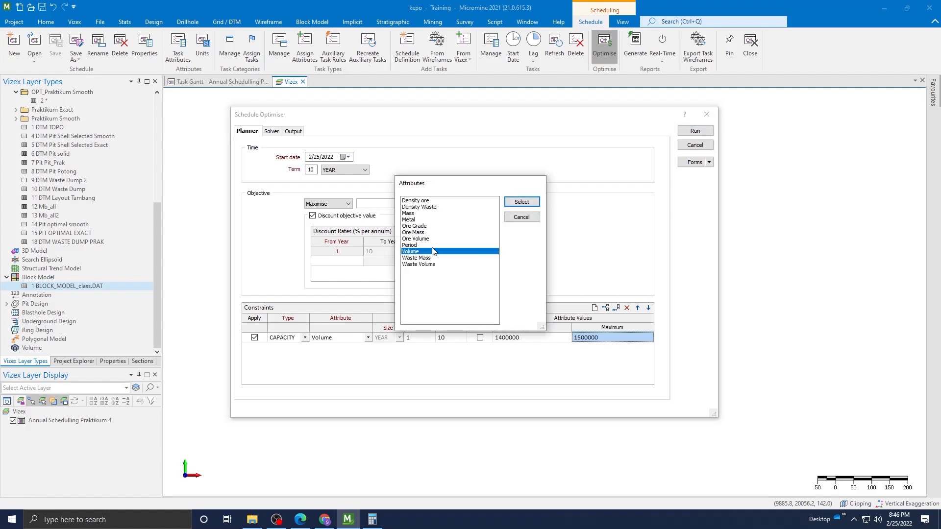
click(530, 203)
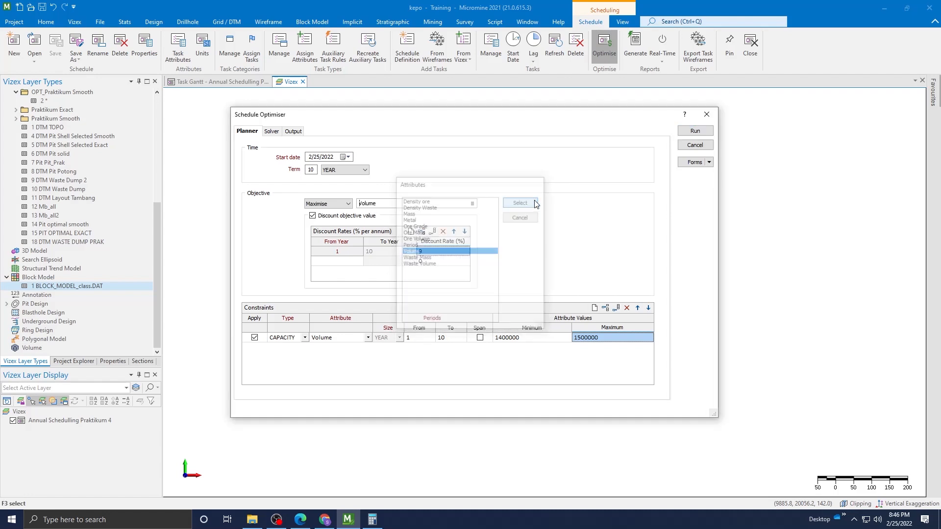
click(695, 131)
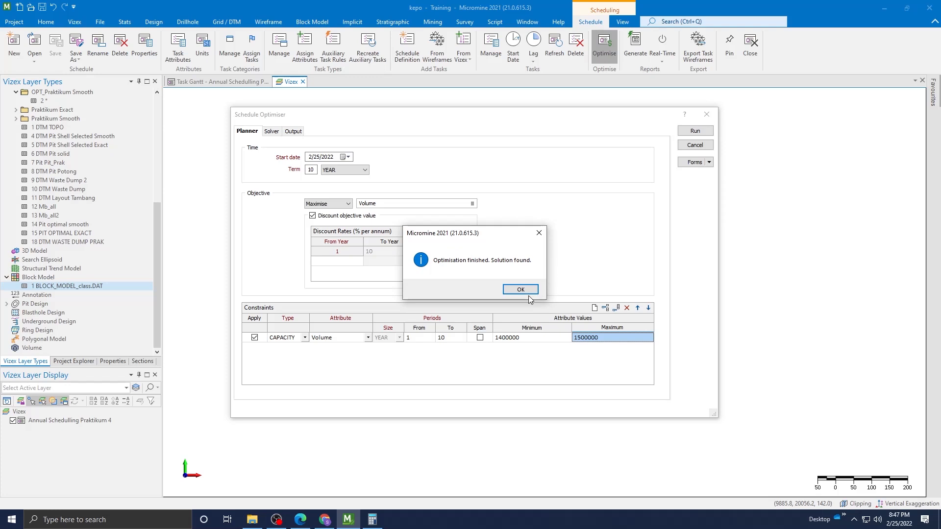
click(527, 291)
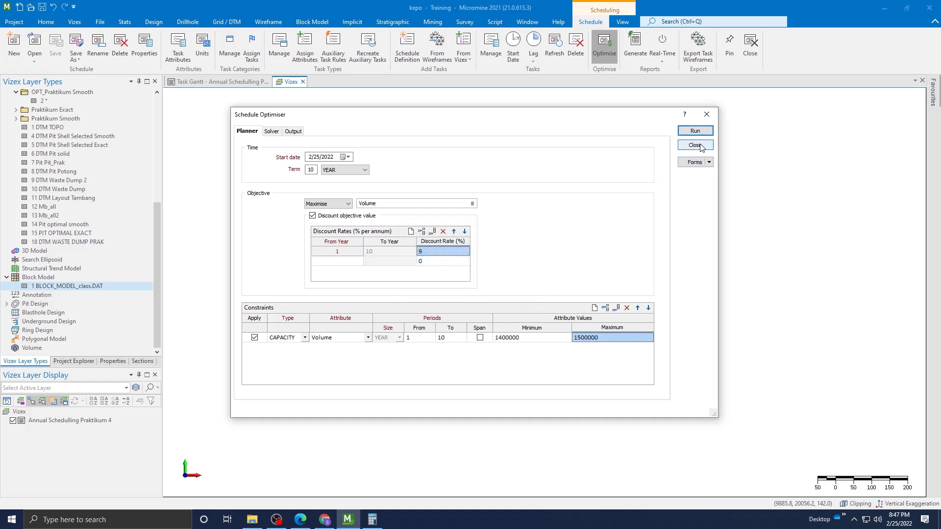
click(695, 145)
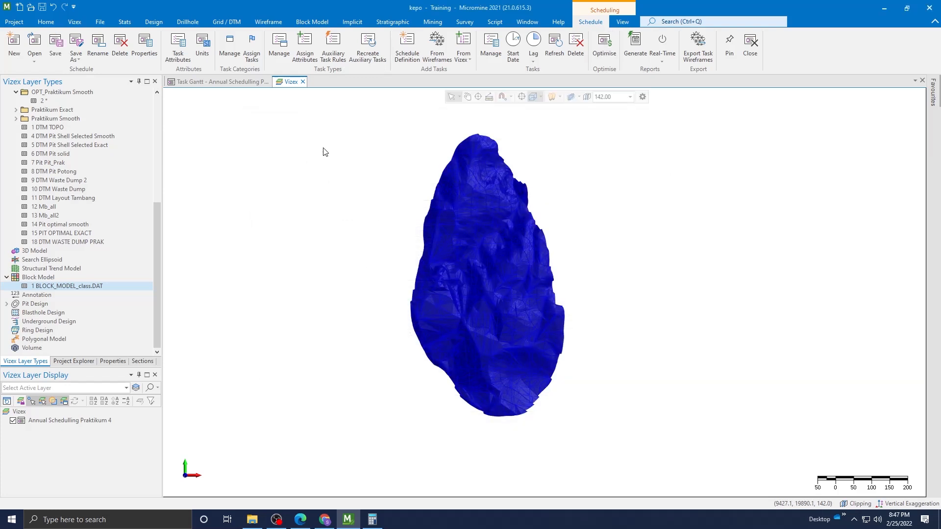
Bring up the task Gantt chart of the optimised schedule and turn on real-time reporting.
click(226, 87)
scroll(513, 227, up, 4)
drag(919, 438, 920, 103)
click(662, 47)
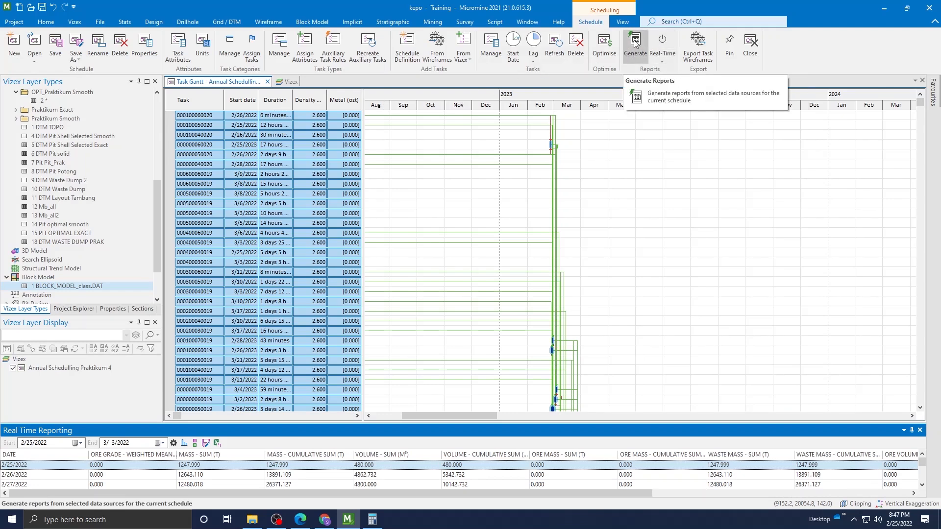
Enable the schedule animation and set its step size preset to YEAR PER STEP.
click(622, 21)
click(732, 56)
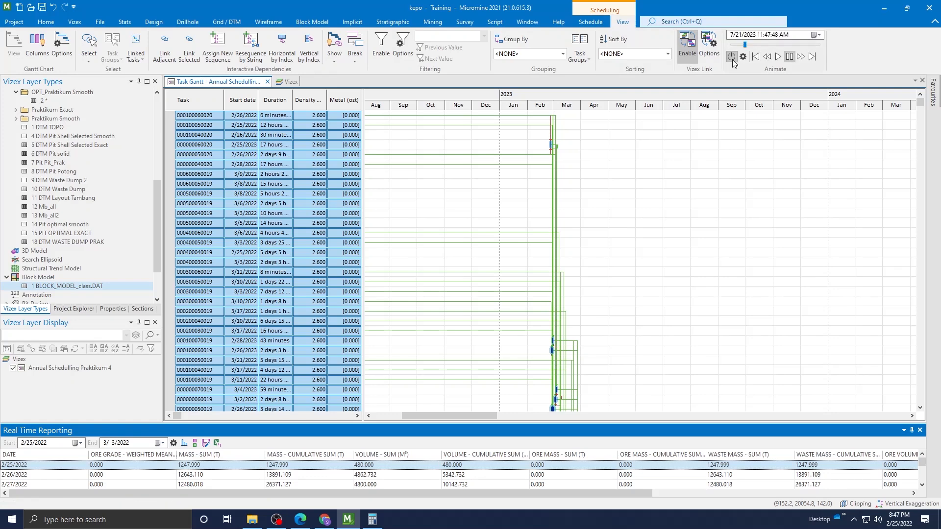
click(743, 57)
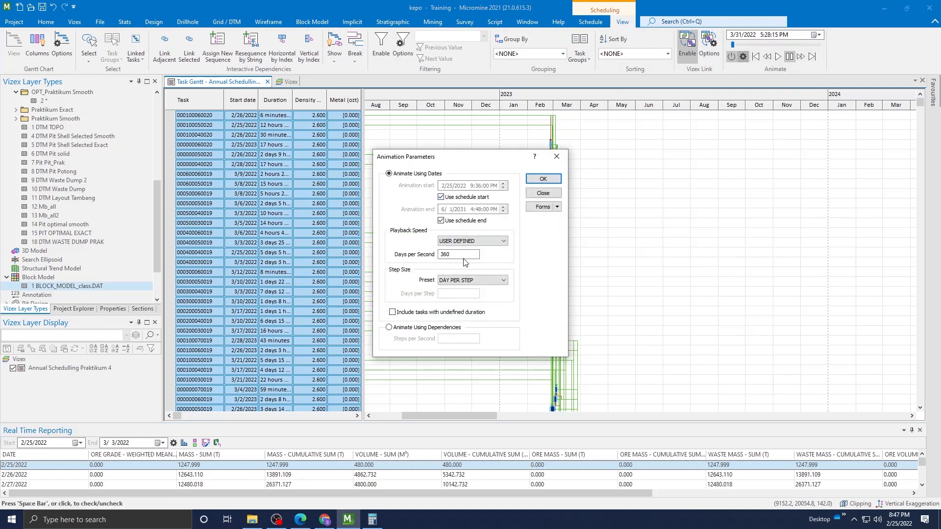
click(465, 255)
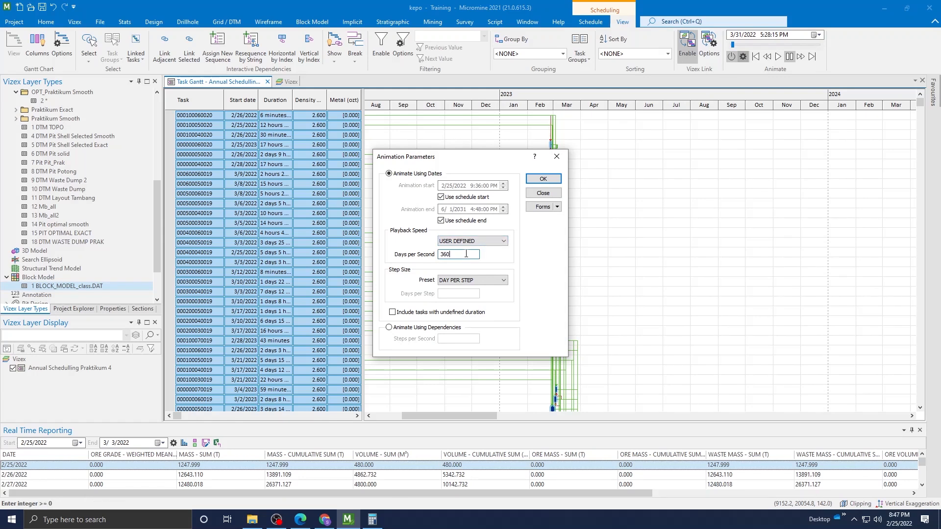
click(463, 281)
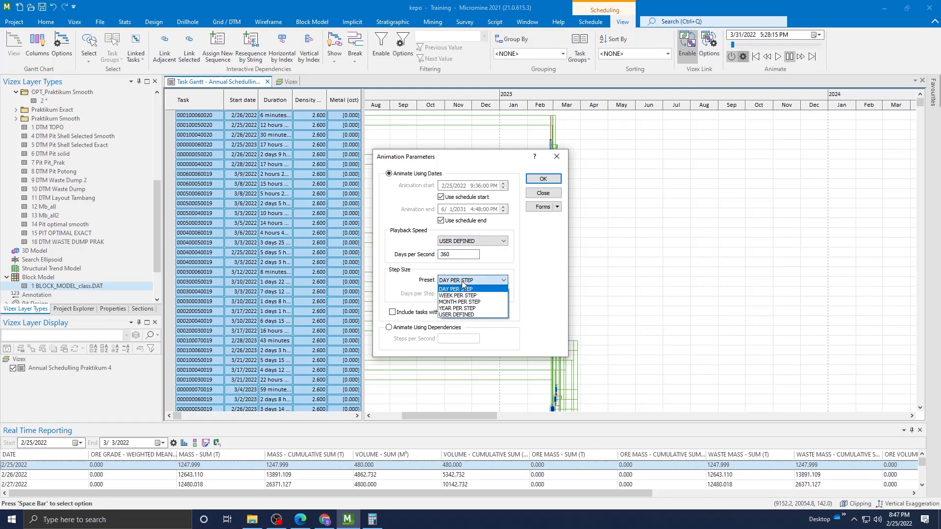
click(461, 308)
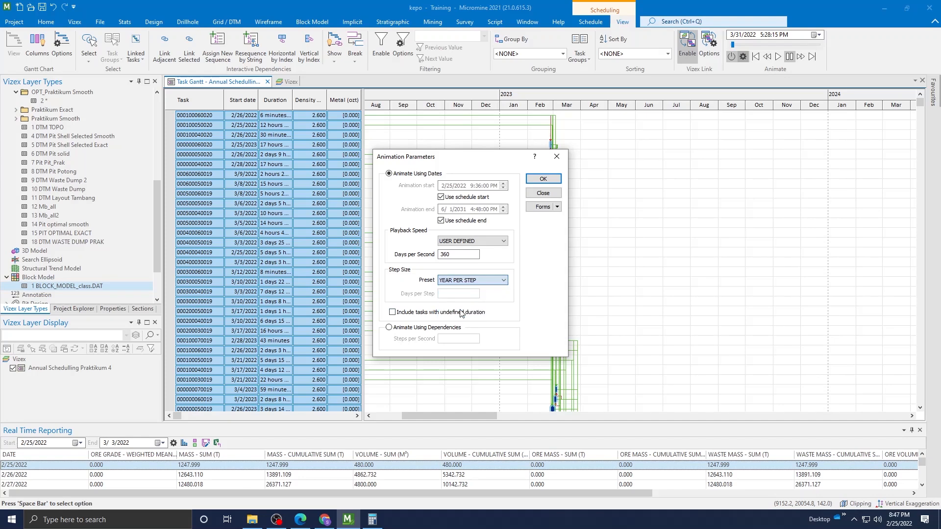
click(538, 179)
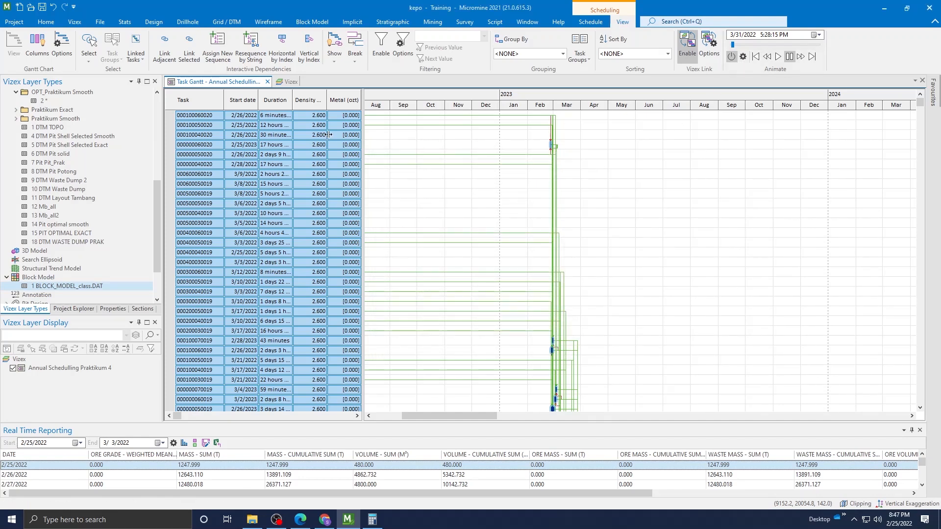
Tilt the pit blocks in the Vizex view to an oblique angle and rewind the animation to the schedule start.
click(289, 81)
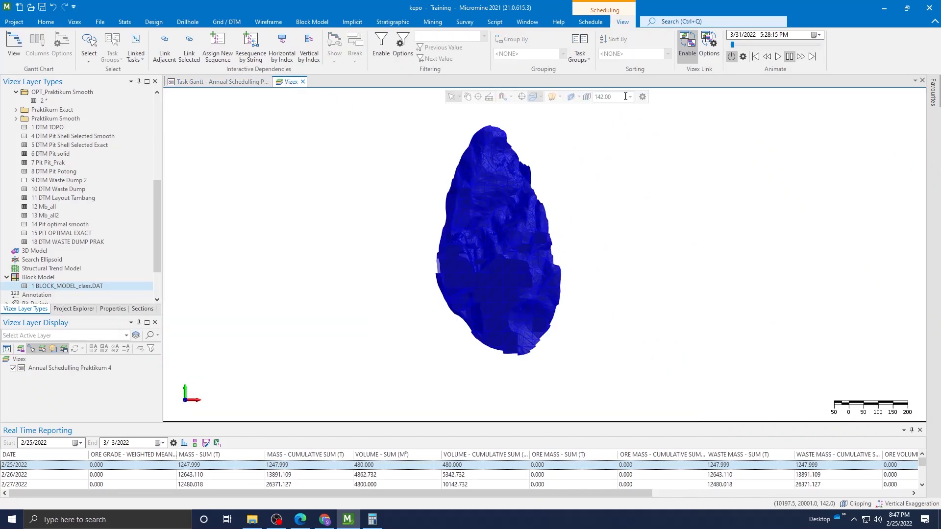
click(458, 96)
click(467, 96)
drag(613, 324, 619, 133)
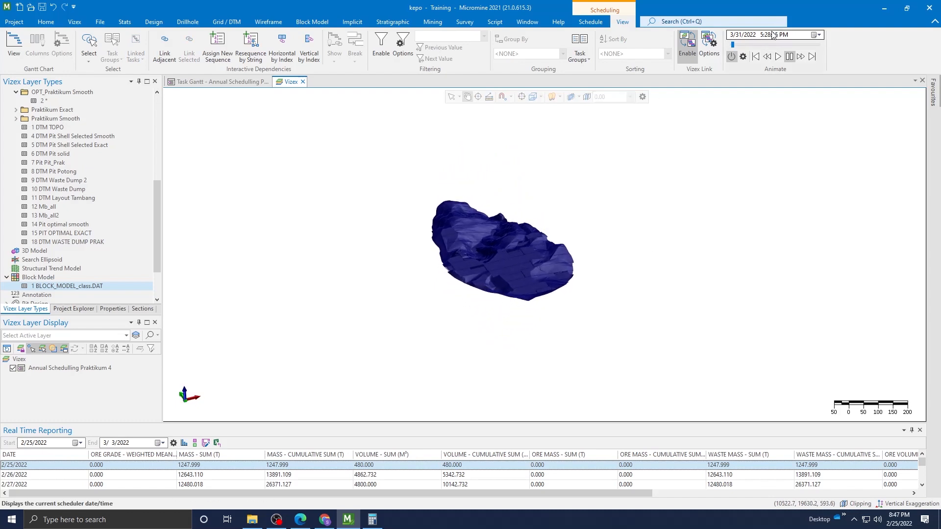
click(731, 47)
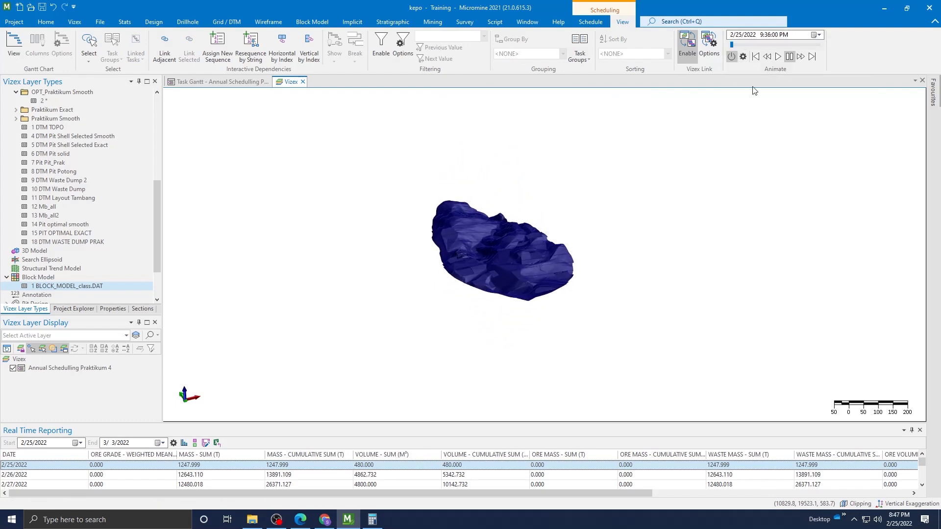
Set the animation step size to DAY PER STEP and play the mining sequence through, watching the blocks from the side.
click(454, 283)
click(461, 289)
click(543, 180)
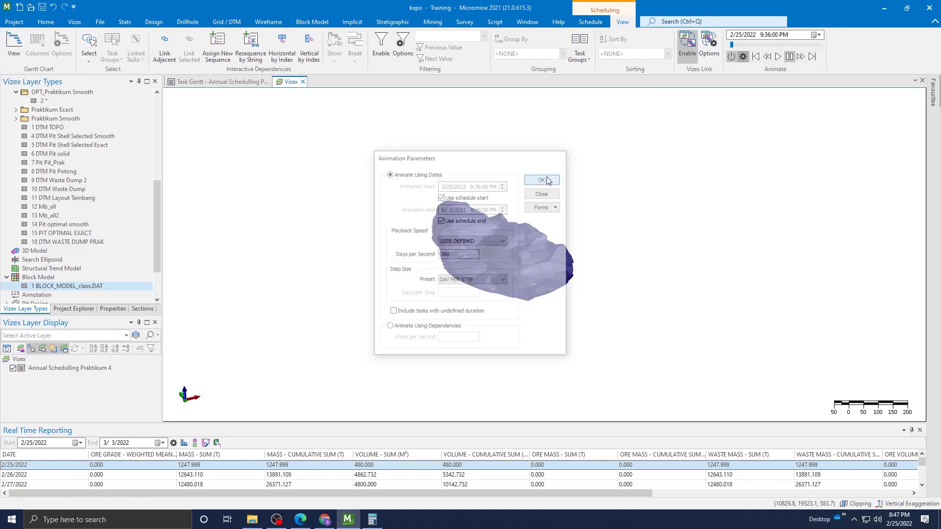
click(778, 58)
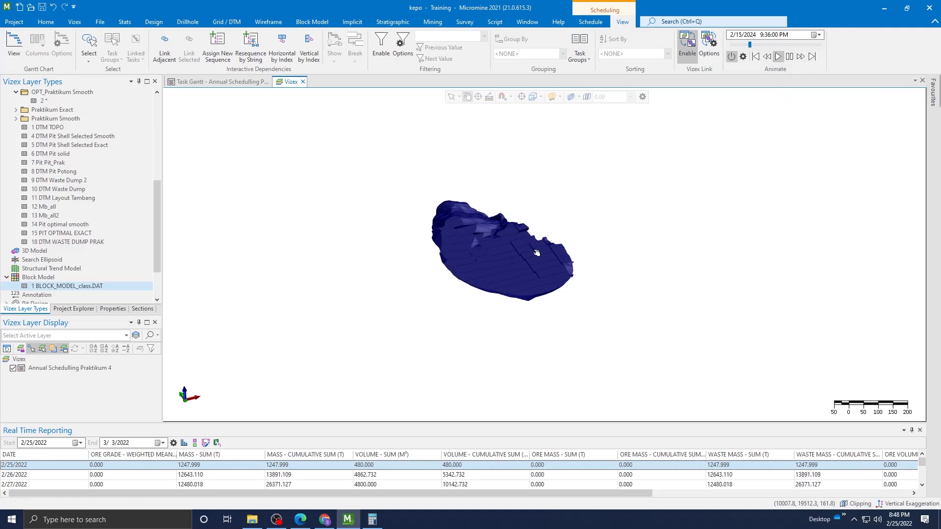
scroll(484, 251, up, 6)
scroll(693, 324, down, 3)
drag(739, 323, 761, 318)
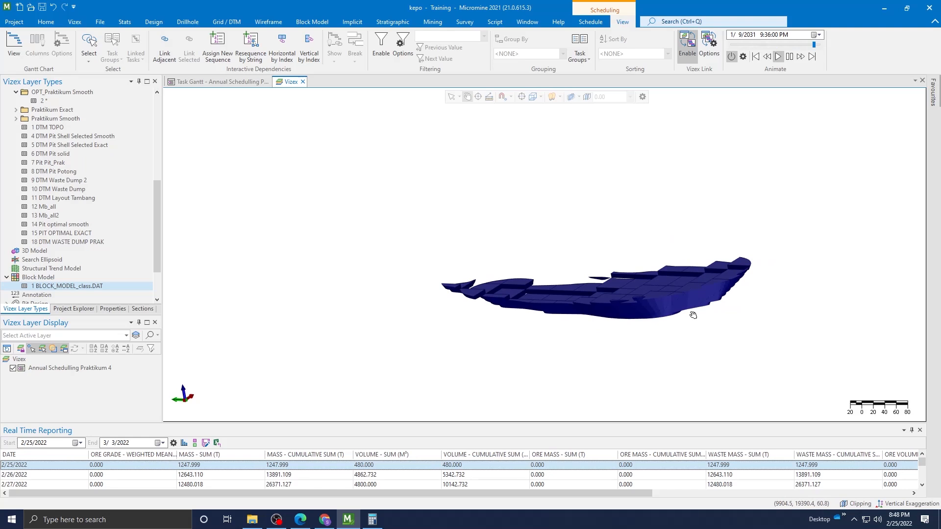
Open the wireframe display options of the Annual Schedulling Praktikum 4 layer and review the available text colour sets.
click(54, 369)
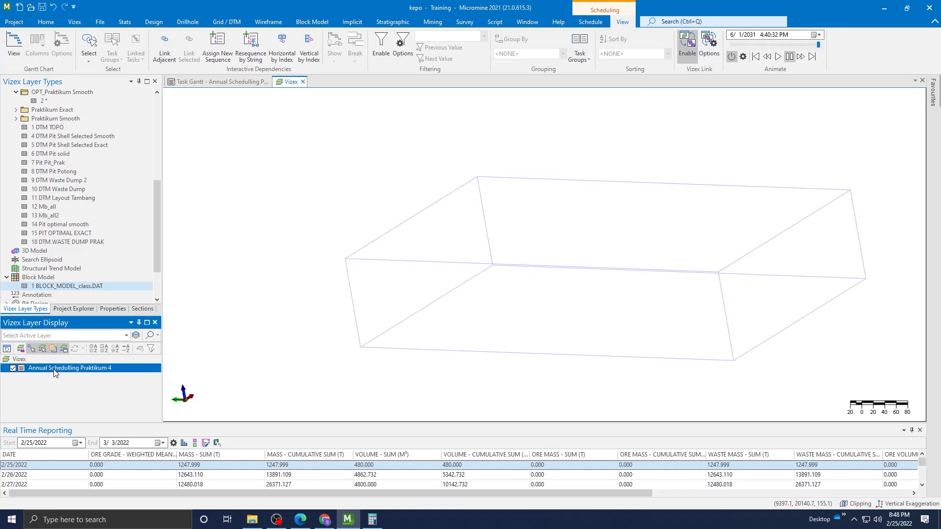
right_click(54, 372)
click(90, 363)
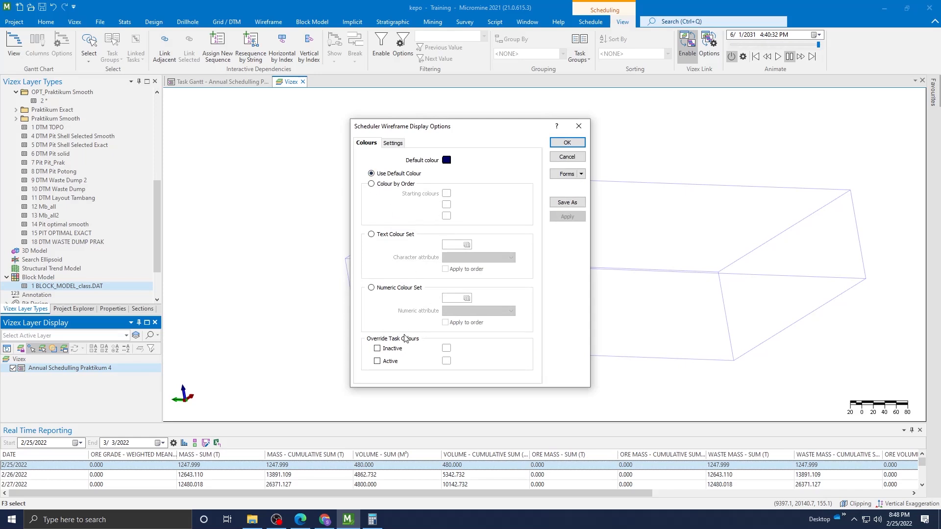
click(392, 144)
click(367, 143)
click(370, 235)
click(466, 245)
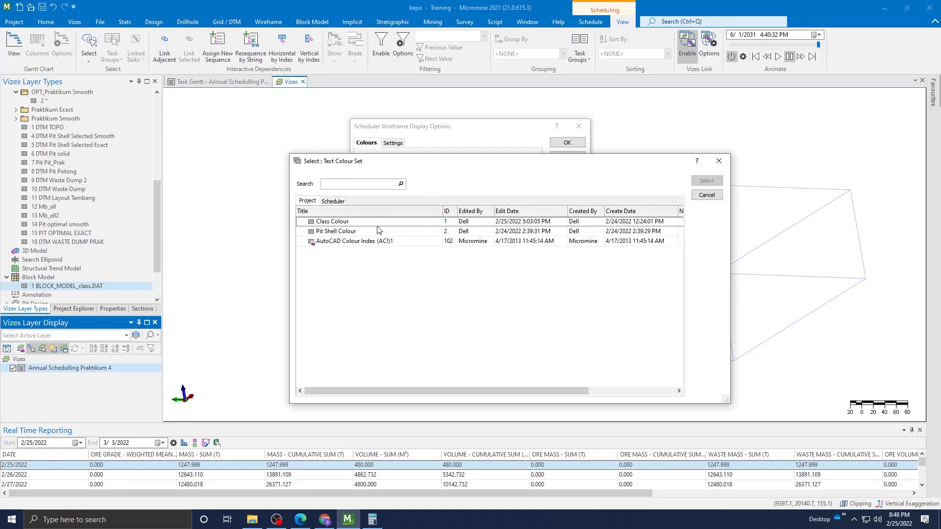
click(705, 195)
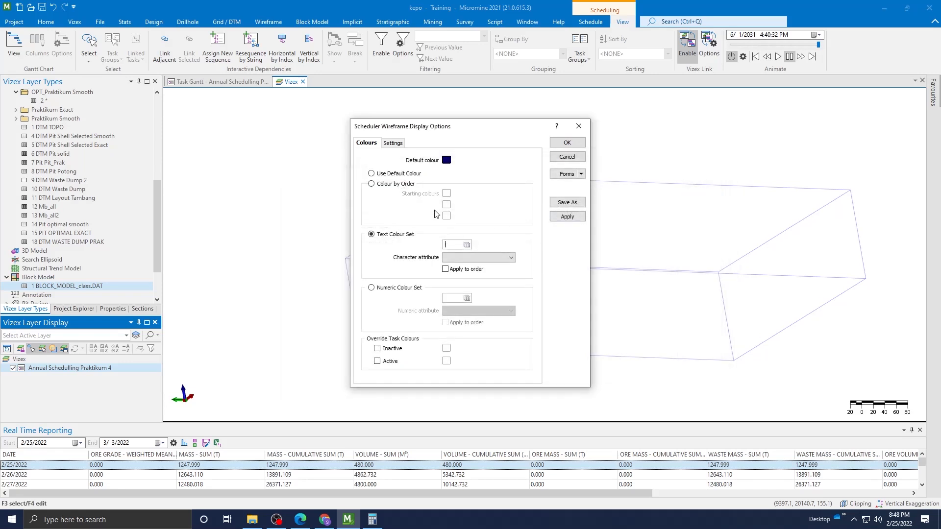
click(370, 235)
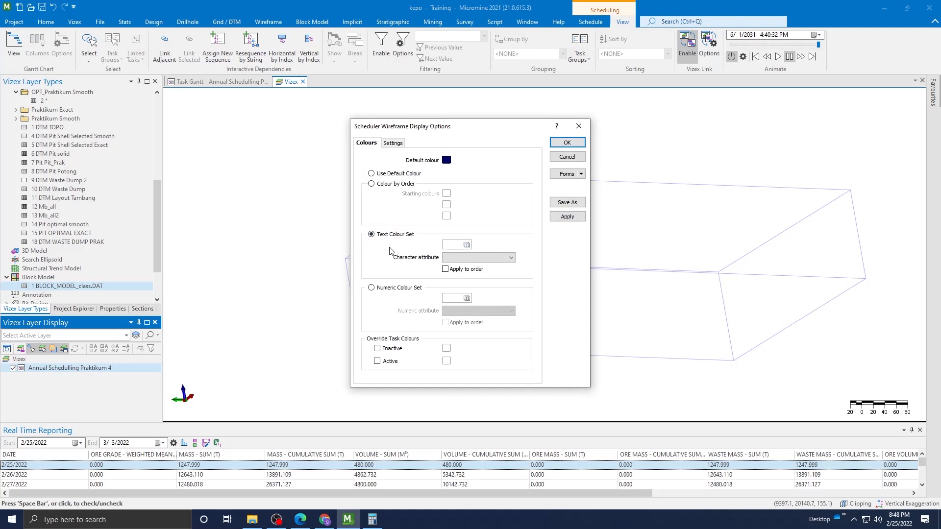
Switch the wireframe colouring to a numeric colour set and save its colour ranges after checking the Assign options.
click(384, 288)
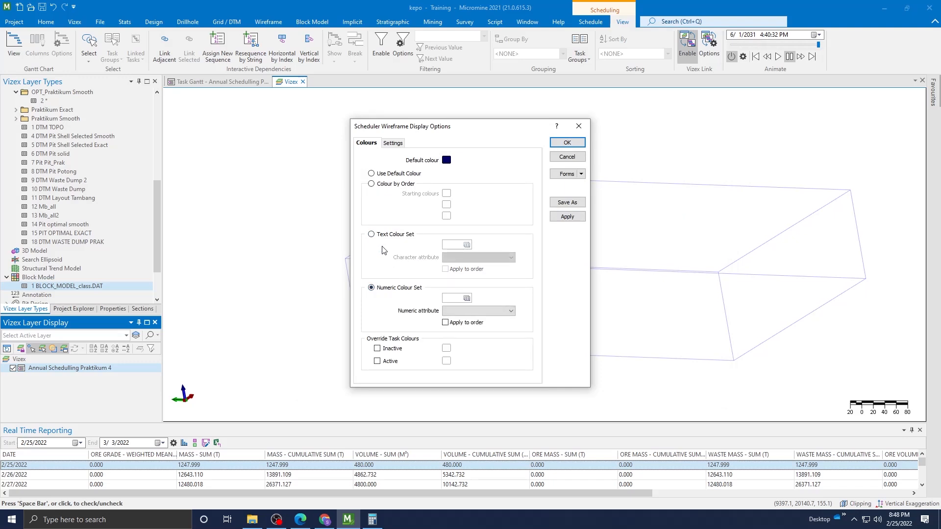
double_click(459, 296)
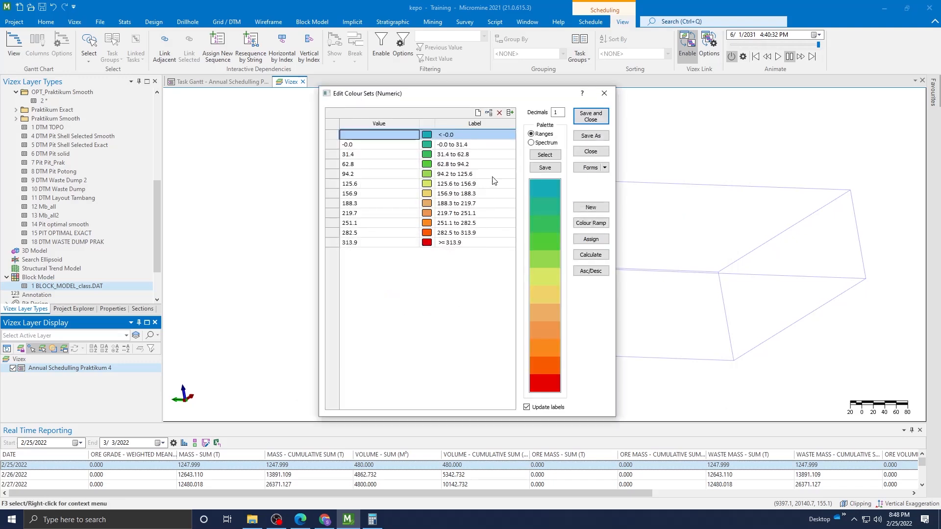
click(591, 240)
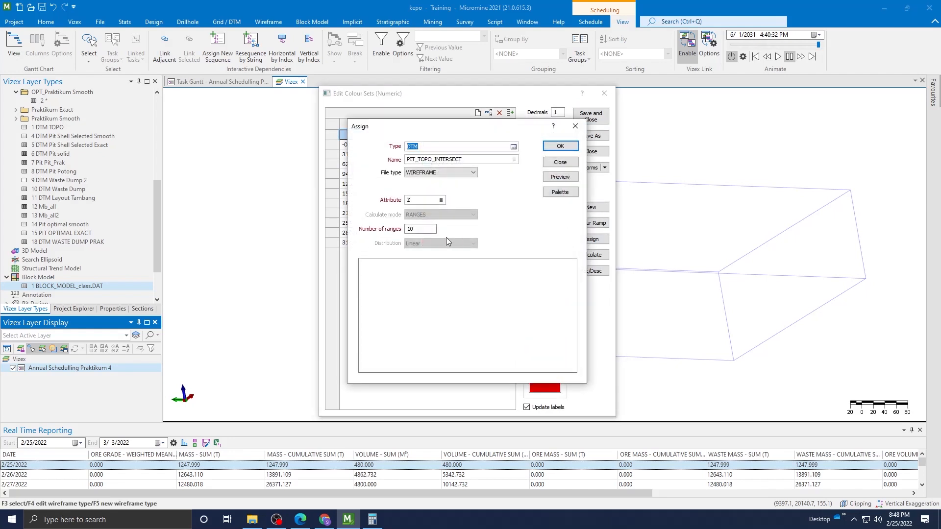
click(441, 200)
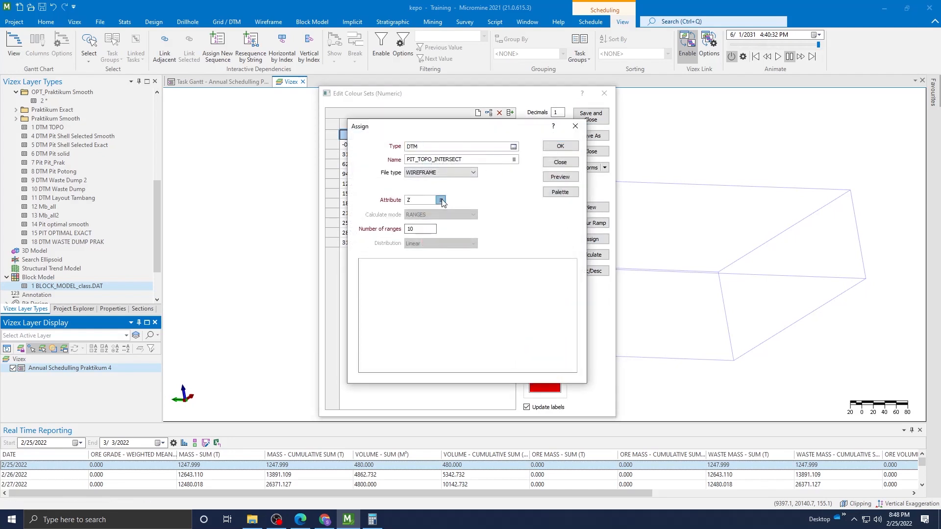
click(568, 162)
click(560, 146)
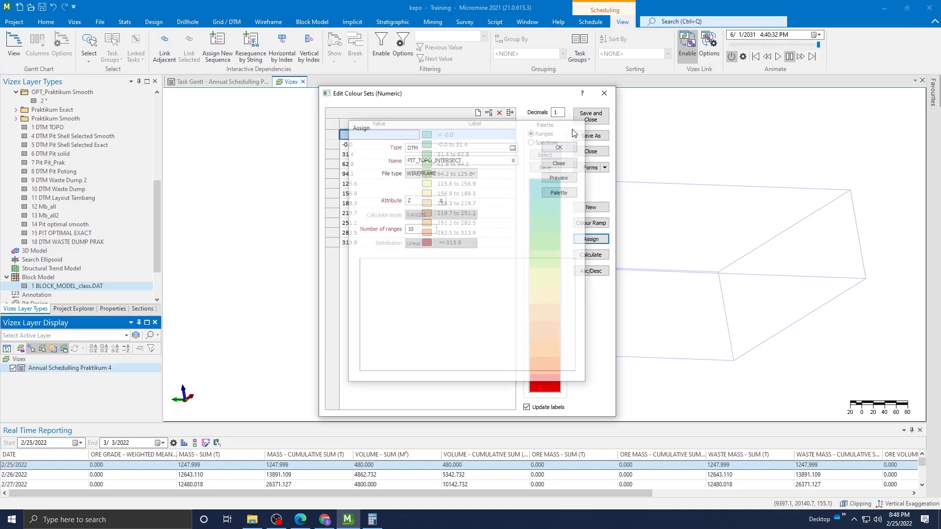
click(588, 117)
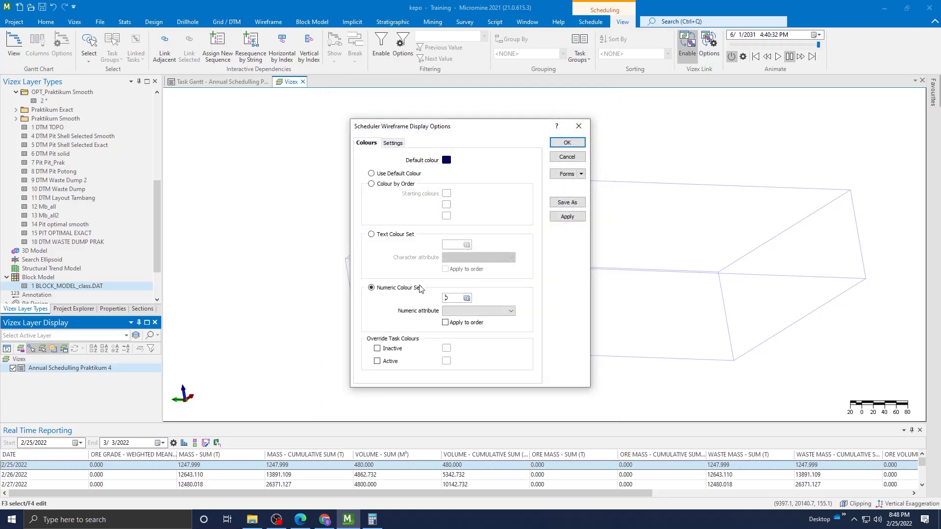
Review the default colour palette and the numeric attributes available for colouring in the wireframe display options.
click(392, 143)
click(370, 144)
click(447, 160)
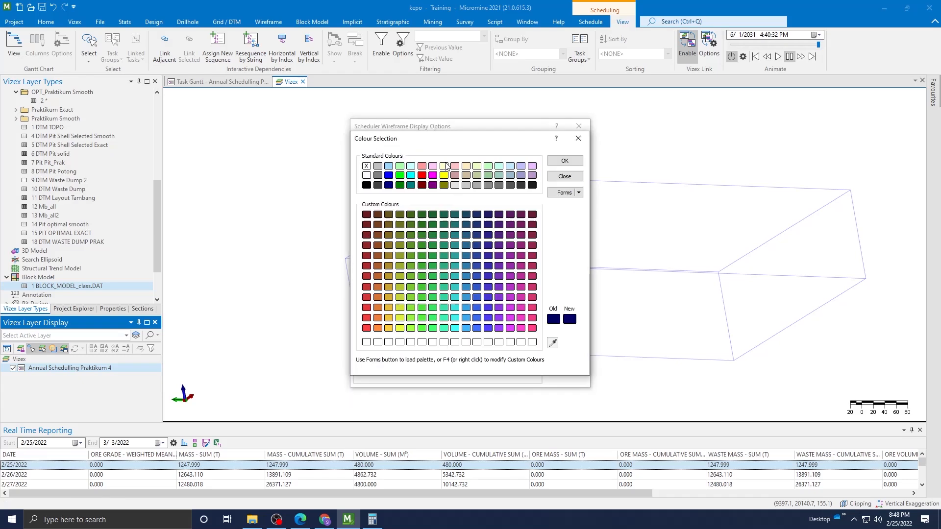
click(561, 162)
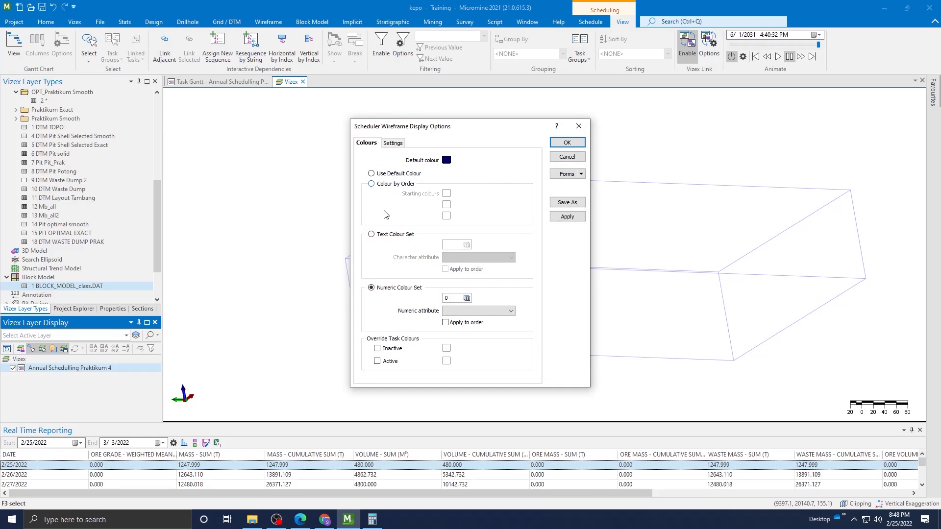
click(459, 311)
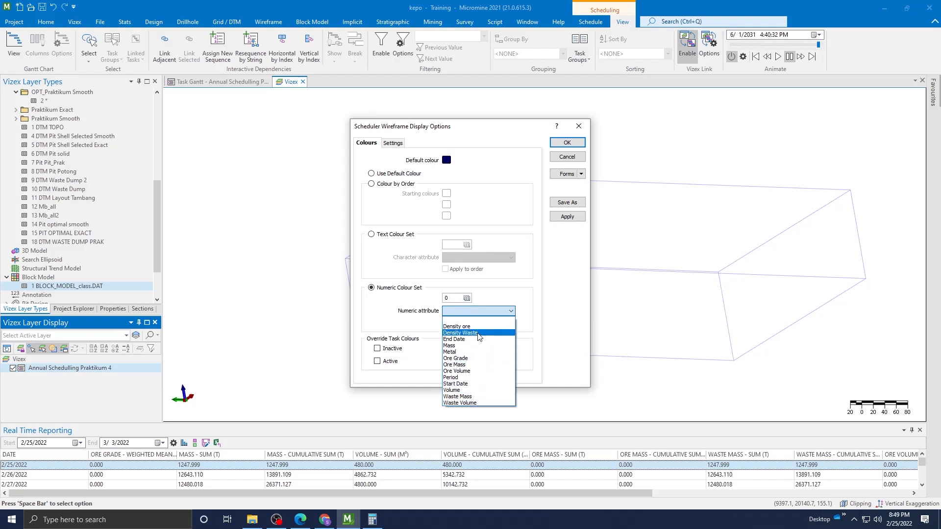
click(525, 278)
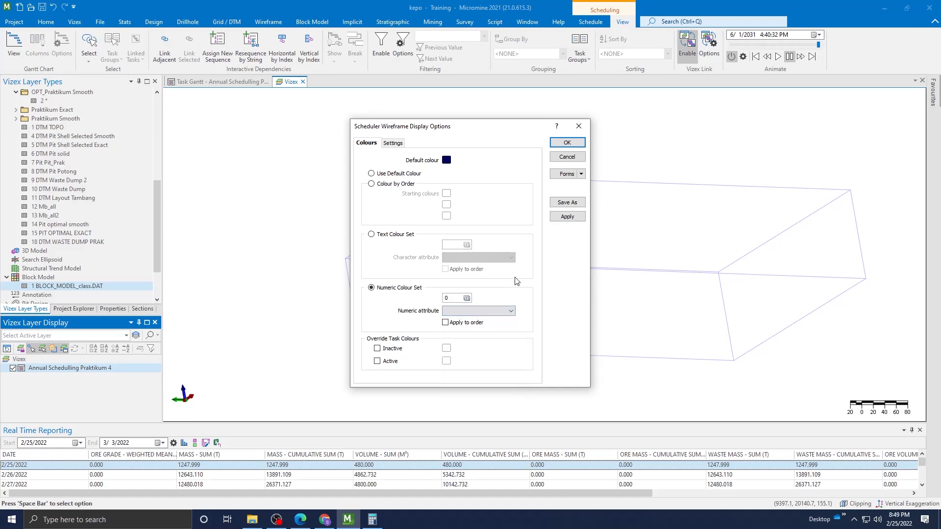
click(459, 310)
click(460, 311)
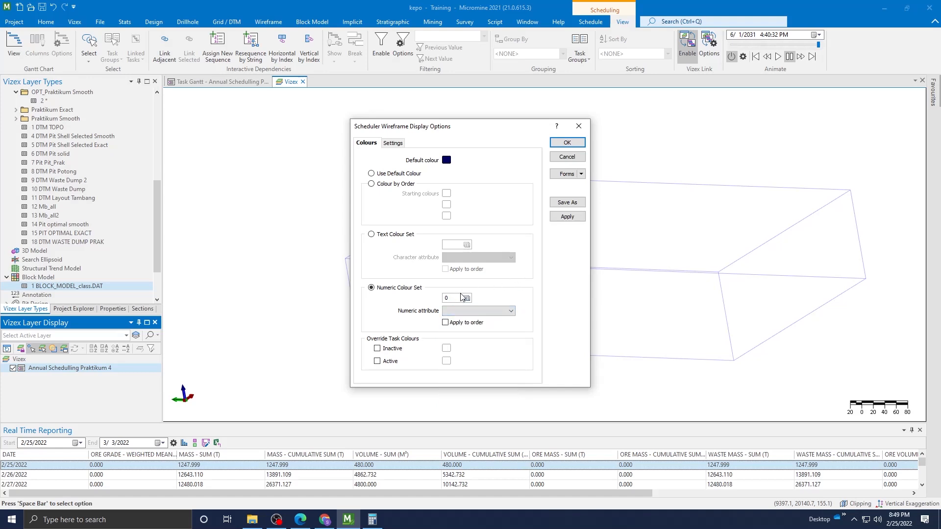
Switch the wireframe colouring to a text colour set and save its colour values.
click(372, 234)
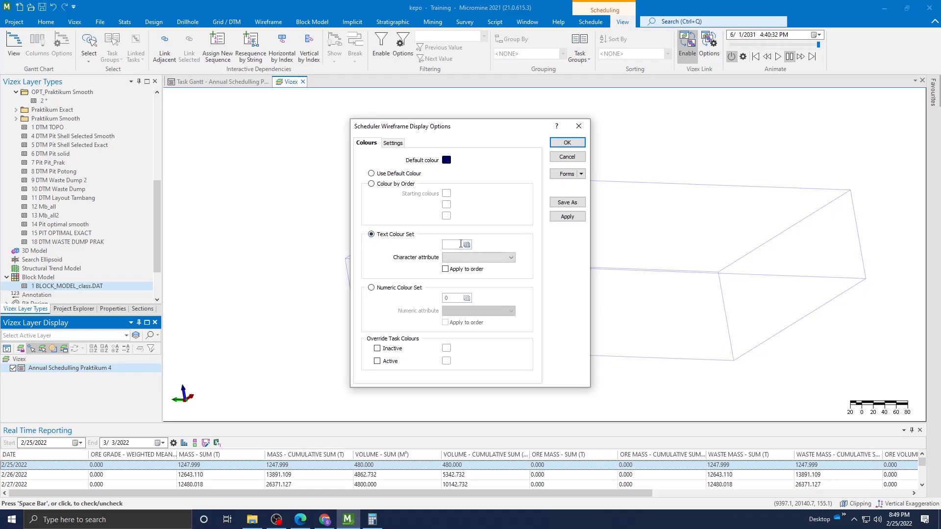
click(467, 245)
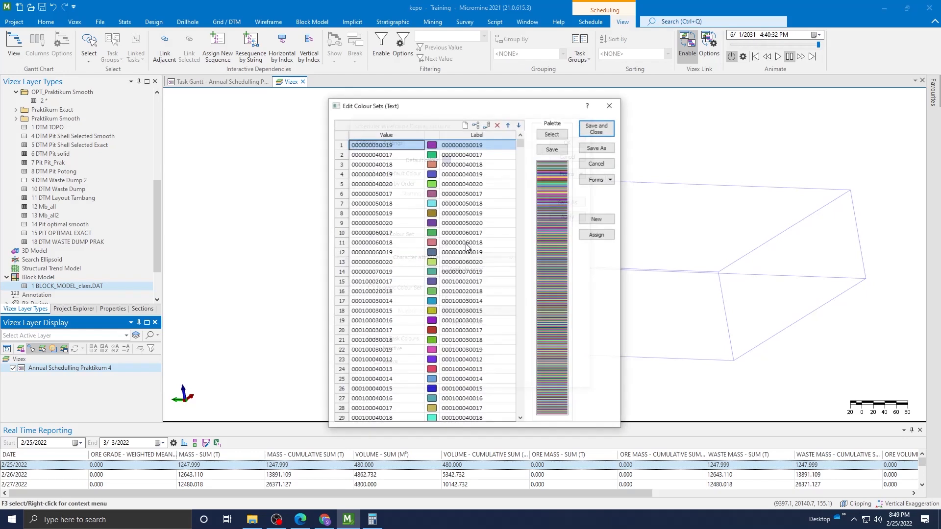
click(600, 134)
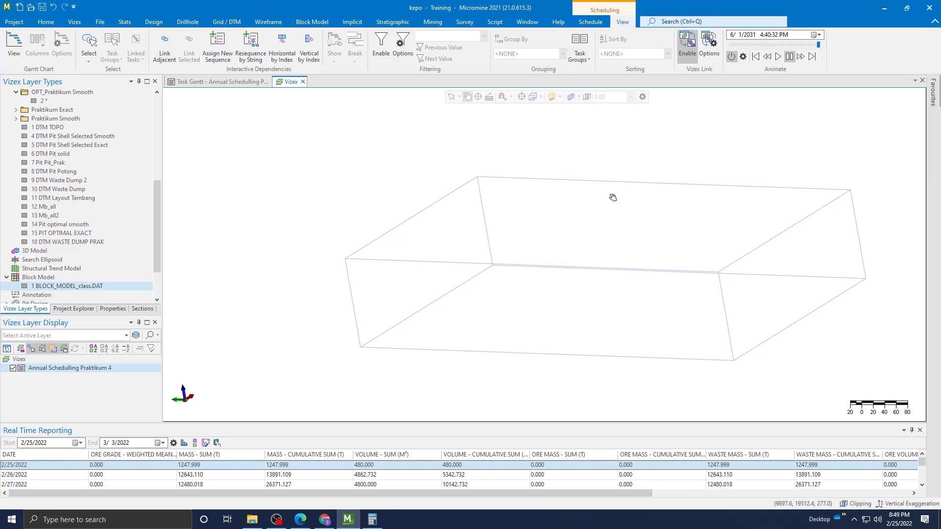
Rewind the animation to the schedule start and play the mining sequence again, watching the pit blocks from the side.
click(756, 57)
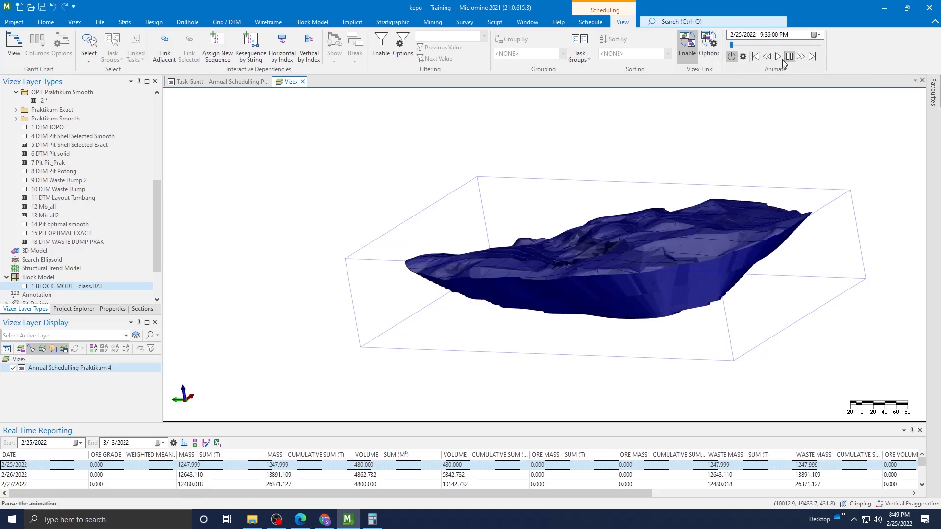
click(730, 61)
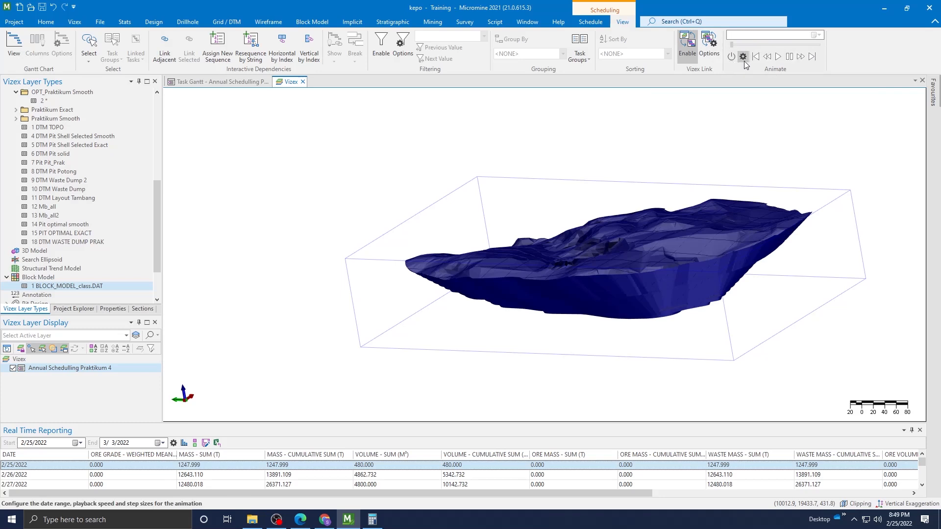
click(778, 57)
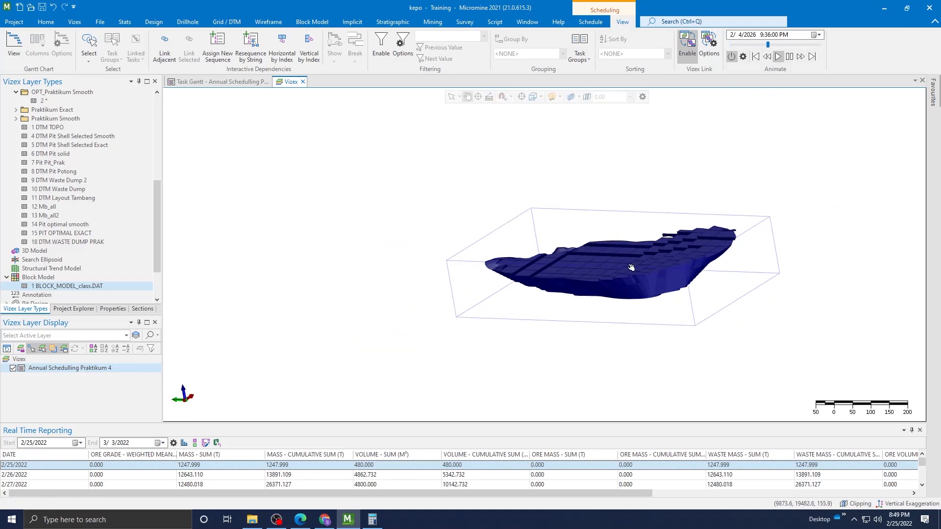
scroll(691, 261, up, 4)
scroll(691, 262, down, 4)
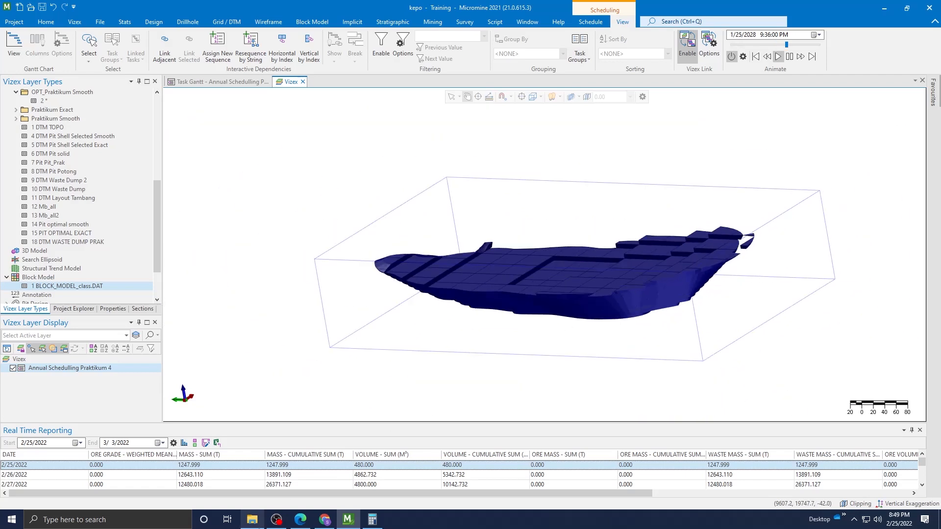
click(276, 520)
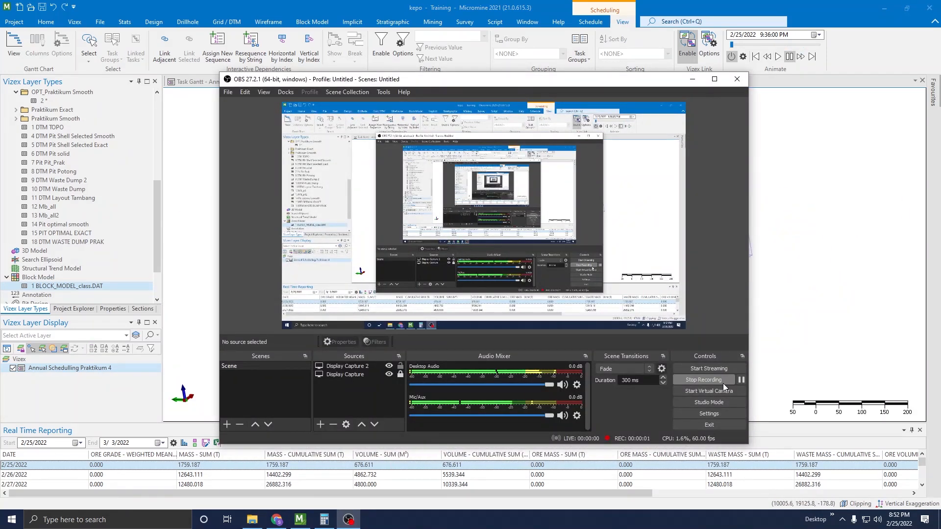
click(737, 79)
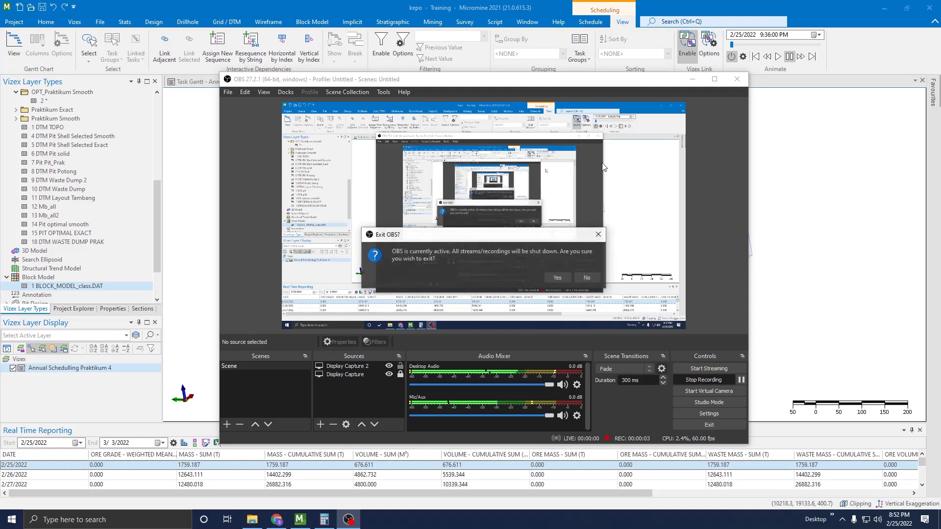
click(593, 280)
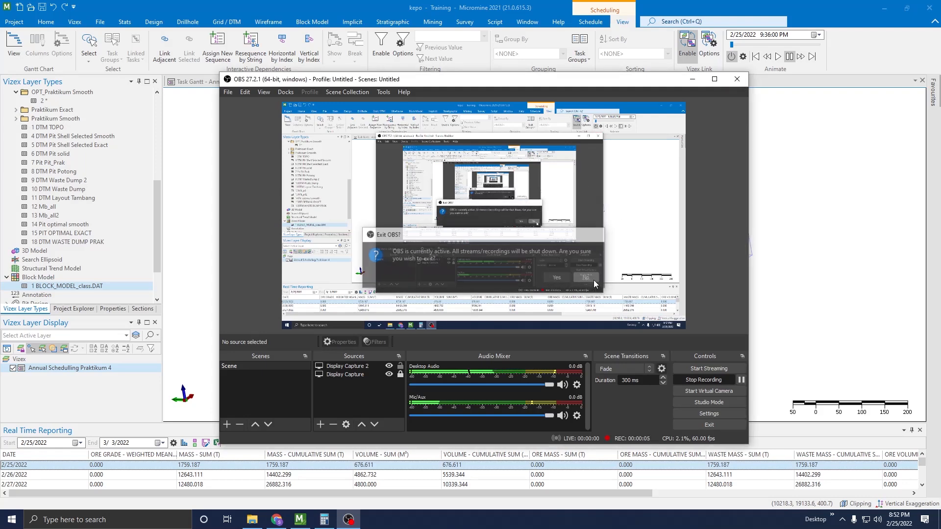
click(692, 79)
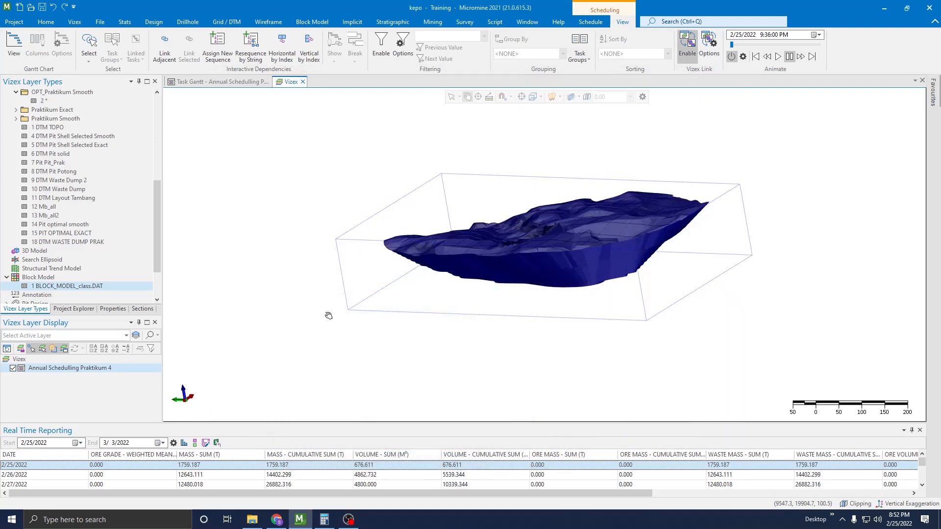
Colour the Annual Schedulling Praktikum 4 wireframes with a text colour set on the Index attribute and save the colour set.
right_click(78, 367)
click(117, 360)
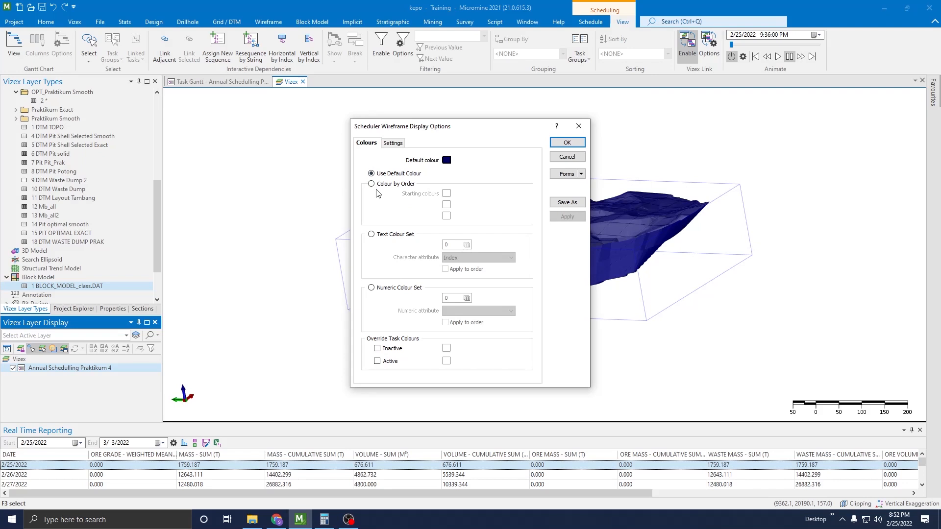
click(372, 185)
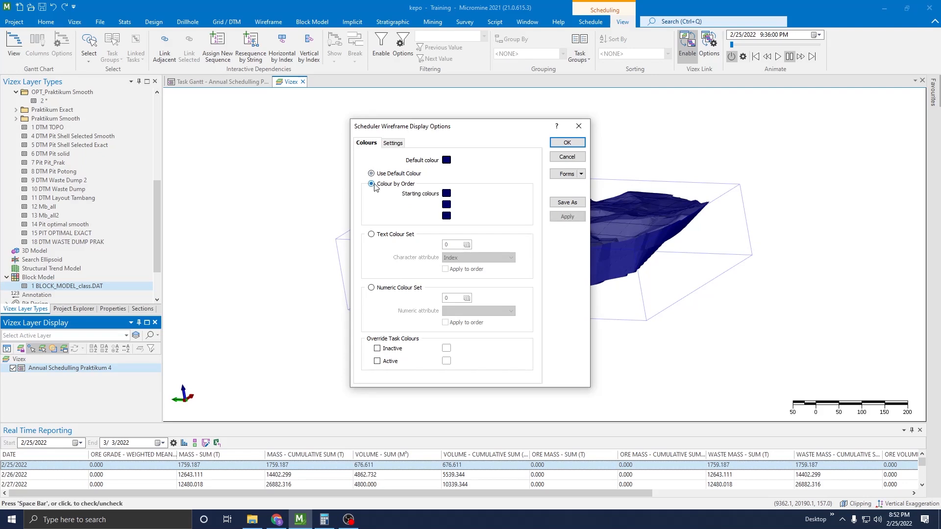
click(371, 235)
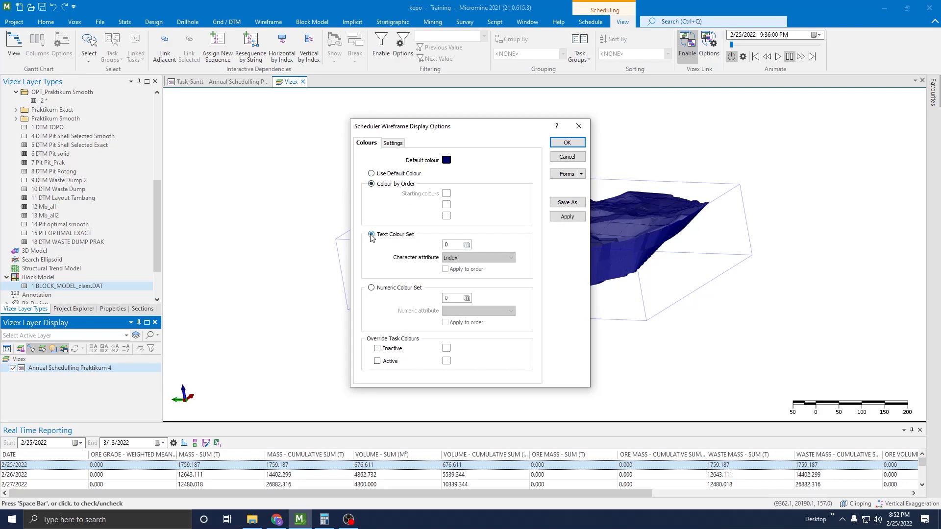
click(456, 259)
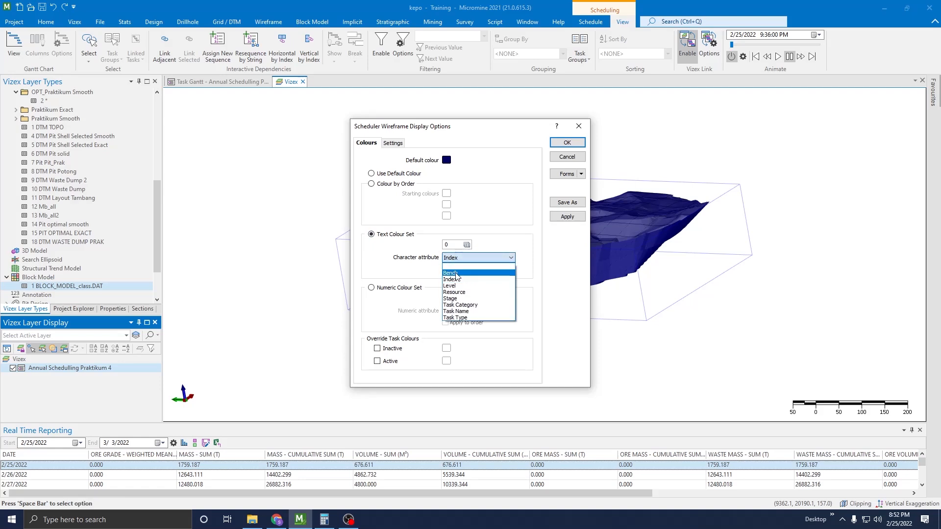
click(455, 280)
click(459, 245)
double_click(459, 245)
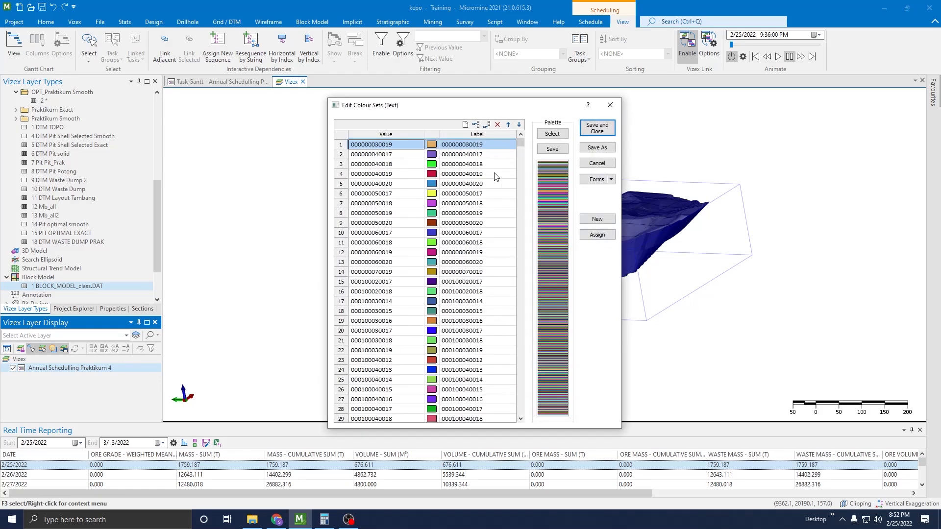
click(608, 126)
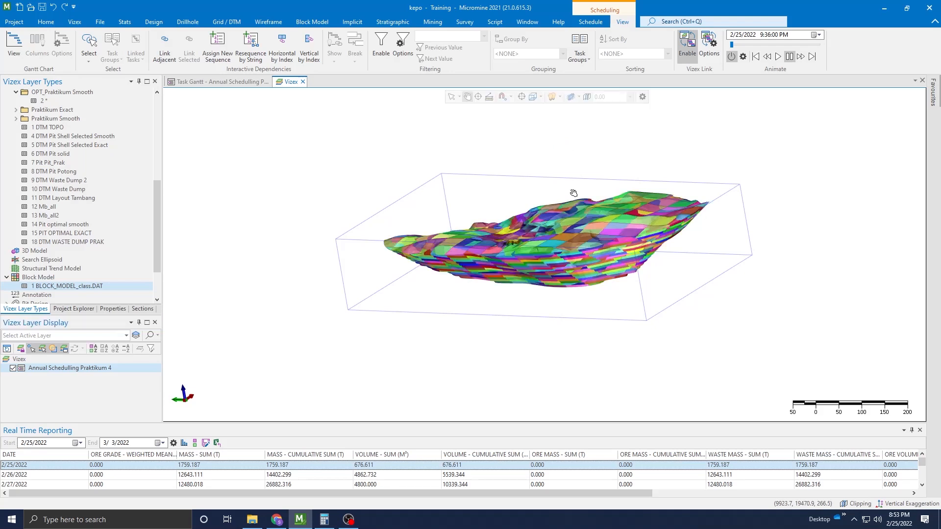
Inspect the coloured pit blocks from above and play the mining sequence from the schedule start.
scroll(586, 169, up, 3)
drag(685, 184, 629, 198)
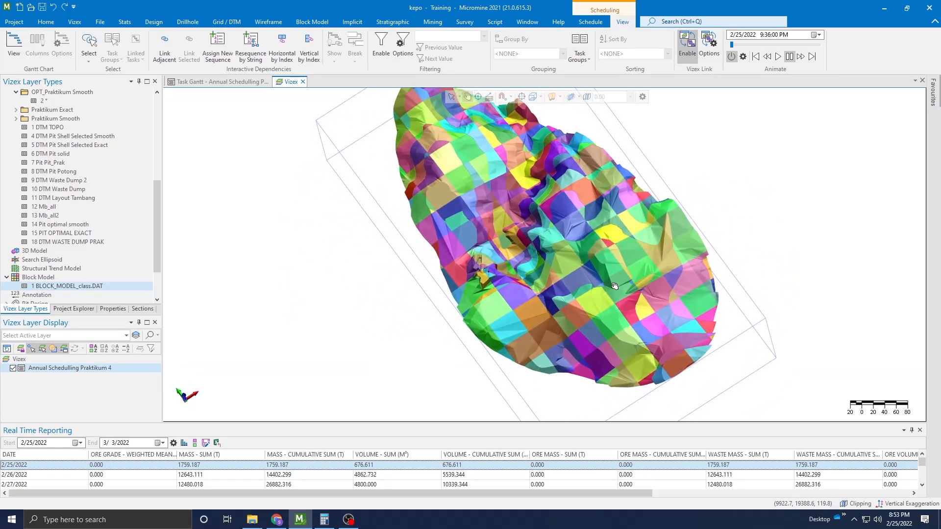
scroll(654, 125, down, 3)
scroll(654, 125, up, 3)
scroll(645, 150, down, 3)
scroll(633, 258, up, 3)
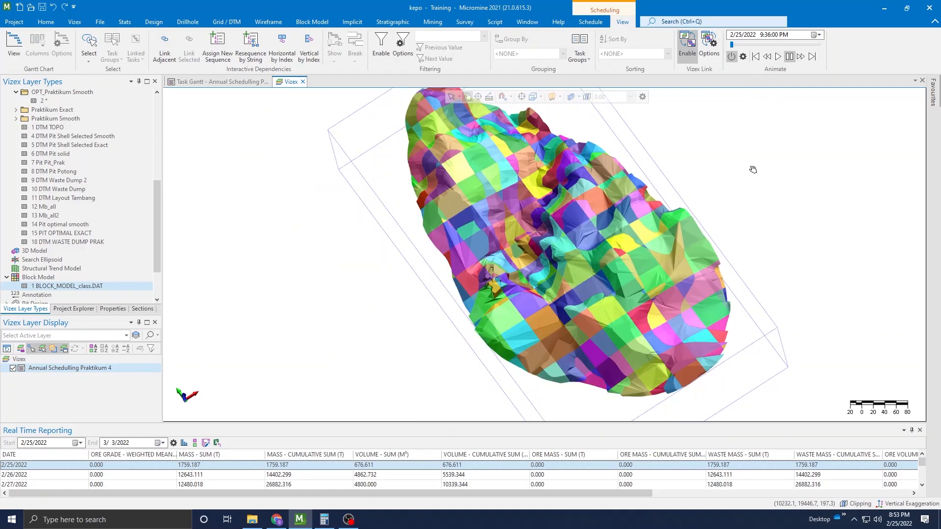
click(777, 56)
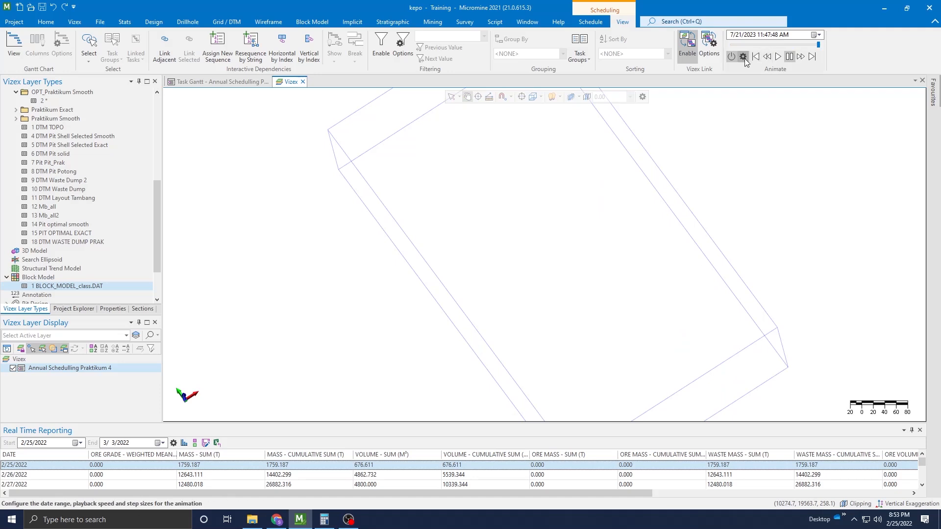
Check the date range, playback speed and step size in the animation parameters, then replay the mining sequence.
click(743, 57)
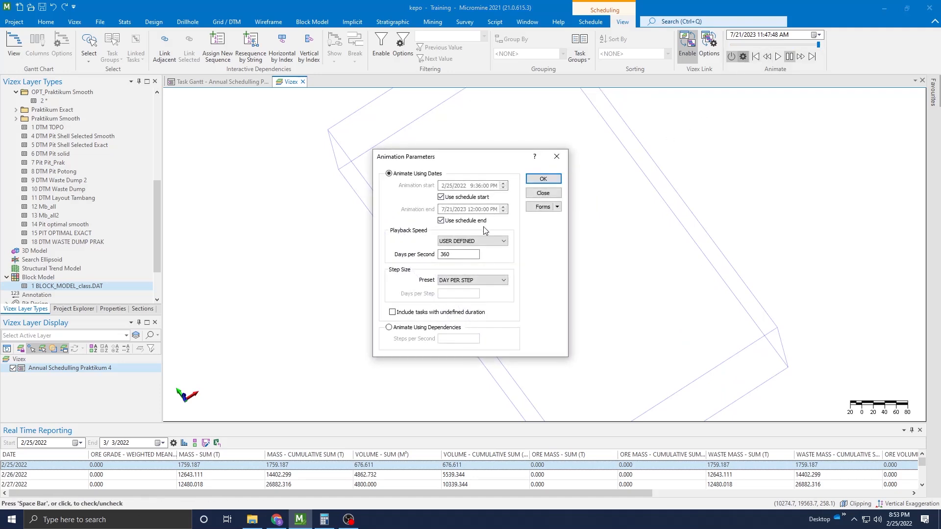
click(557, 156)
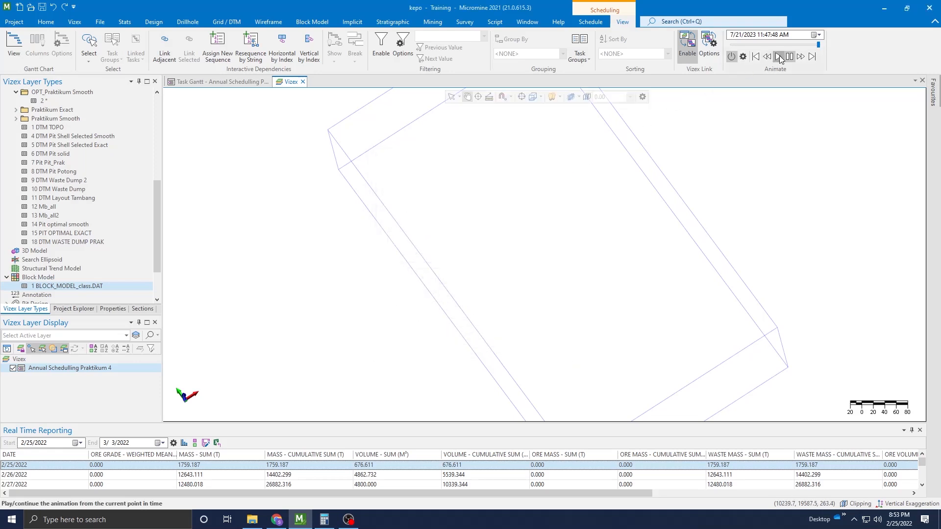
drag(712, 49, 710, 55)
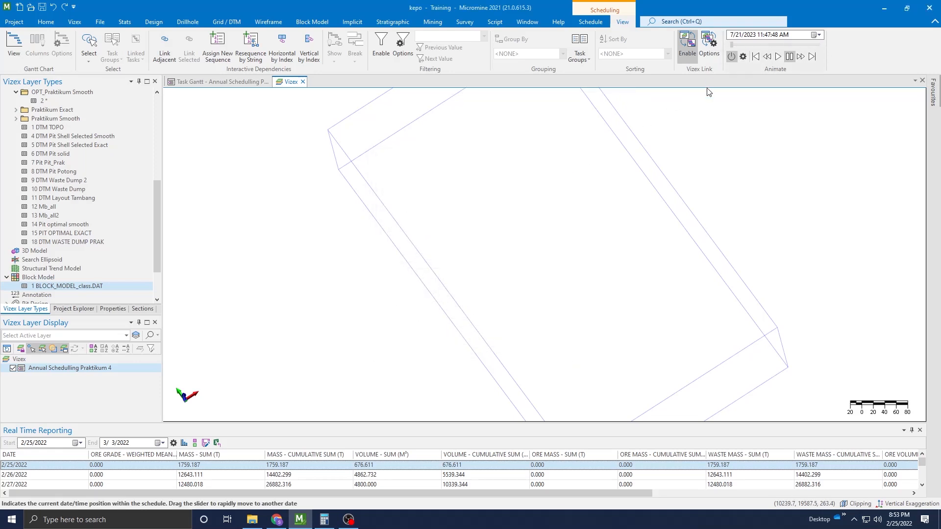
scroll(704, 148, down, 3)
click(777, 56)
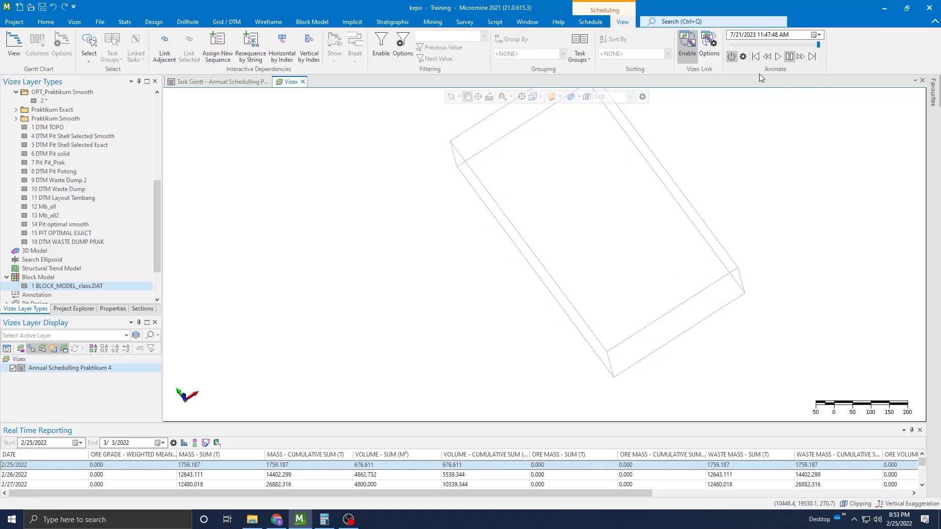
click(818, 34)
click(818, 33)
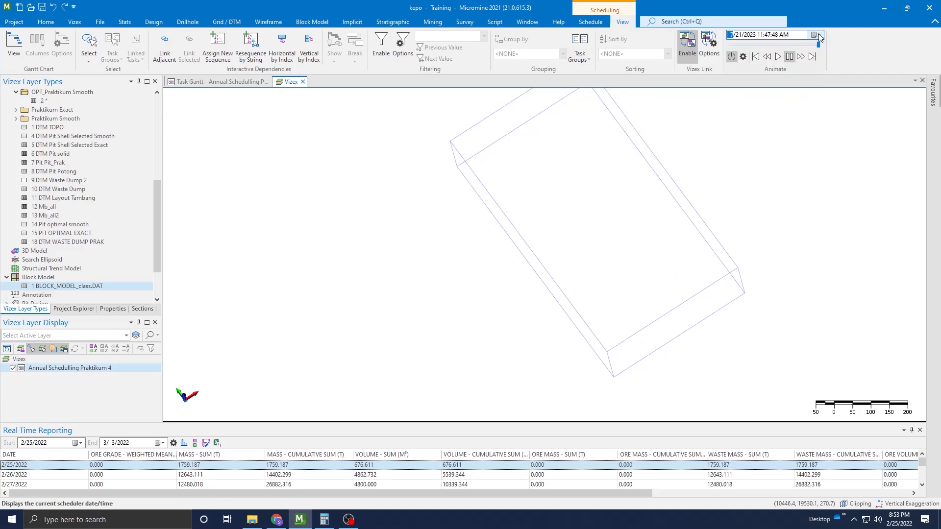
scroll(703, 172, down, 1)
scroll(766, 133, down, 1)
scroll(766, 133, up, 1)
scroll(754, 136, down, 1)
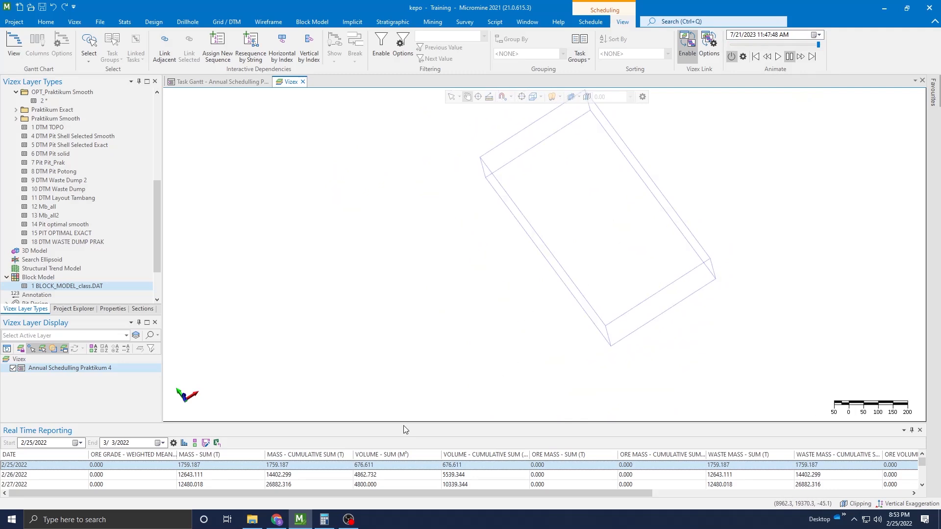
scroll(393, 379, down, 1)
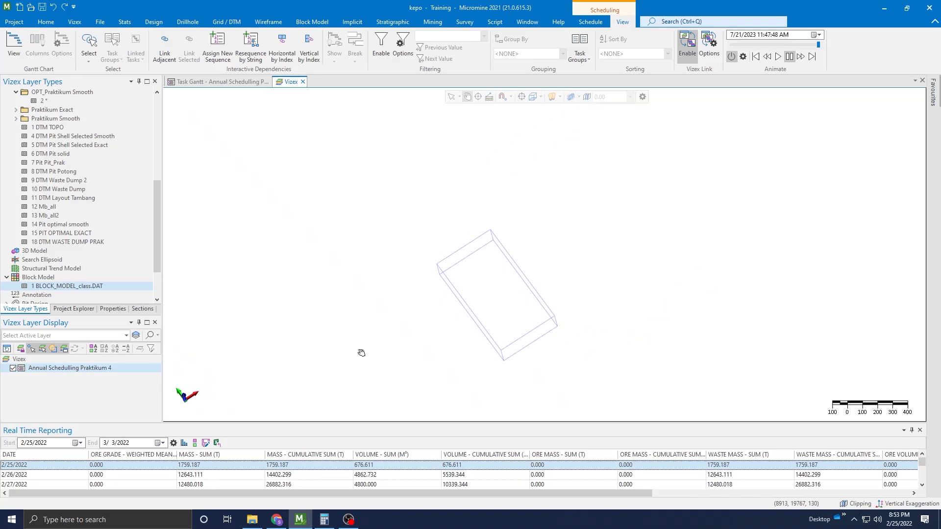
scroll(464, 374, up, 2)
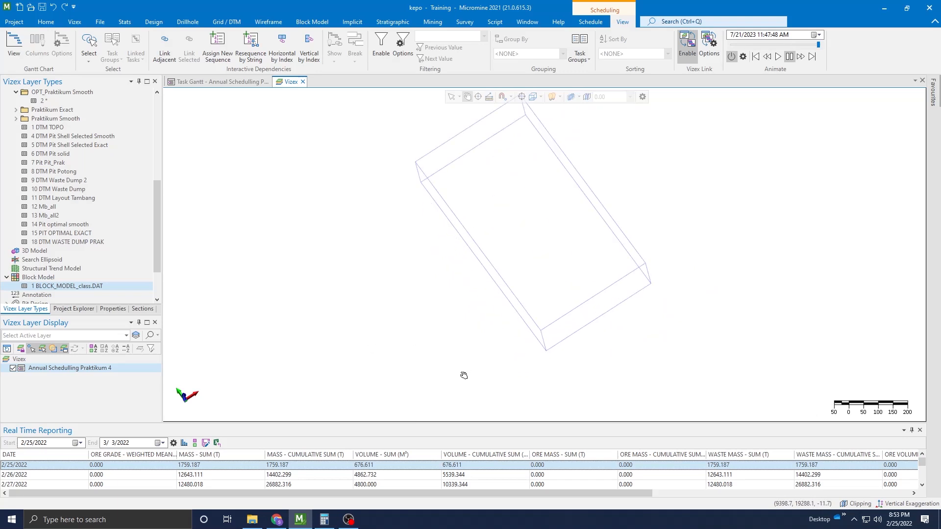